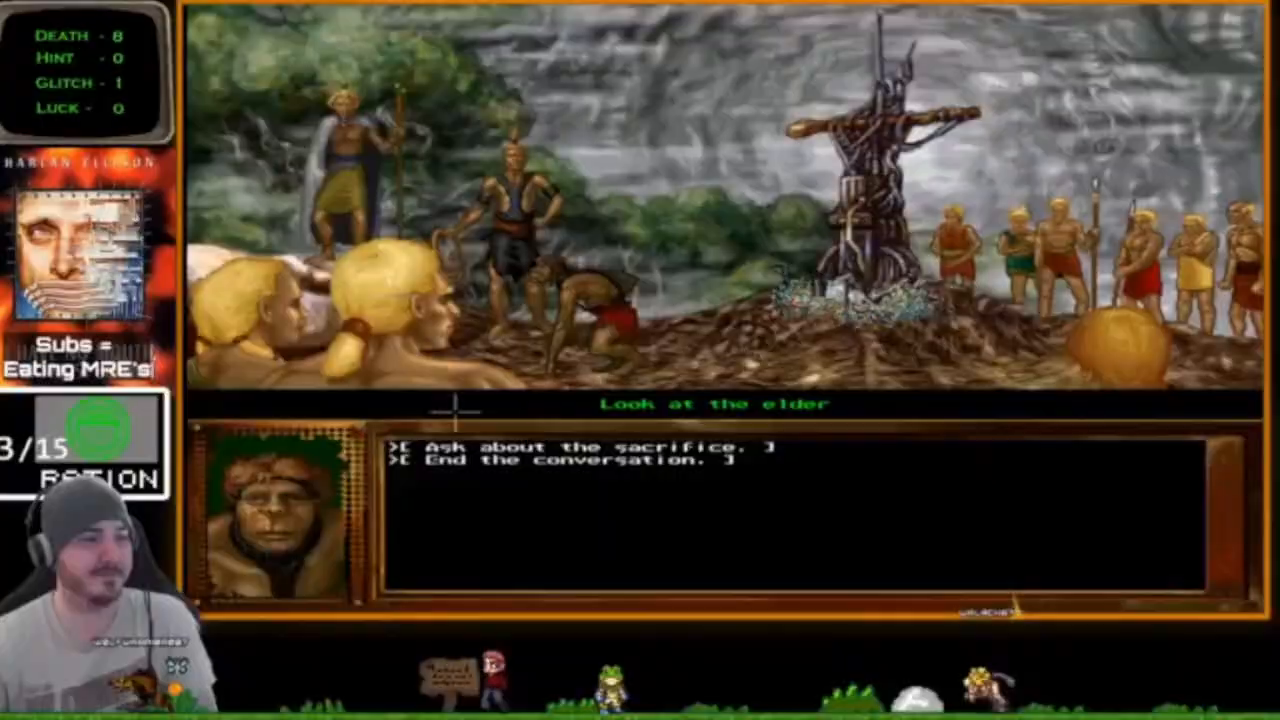
In the playtest, ask about the sacrifice and advance through the hunting suit and brick wall lines.
left_click(470, 447)
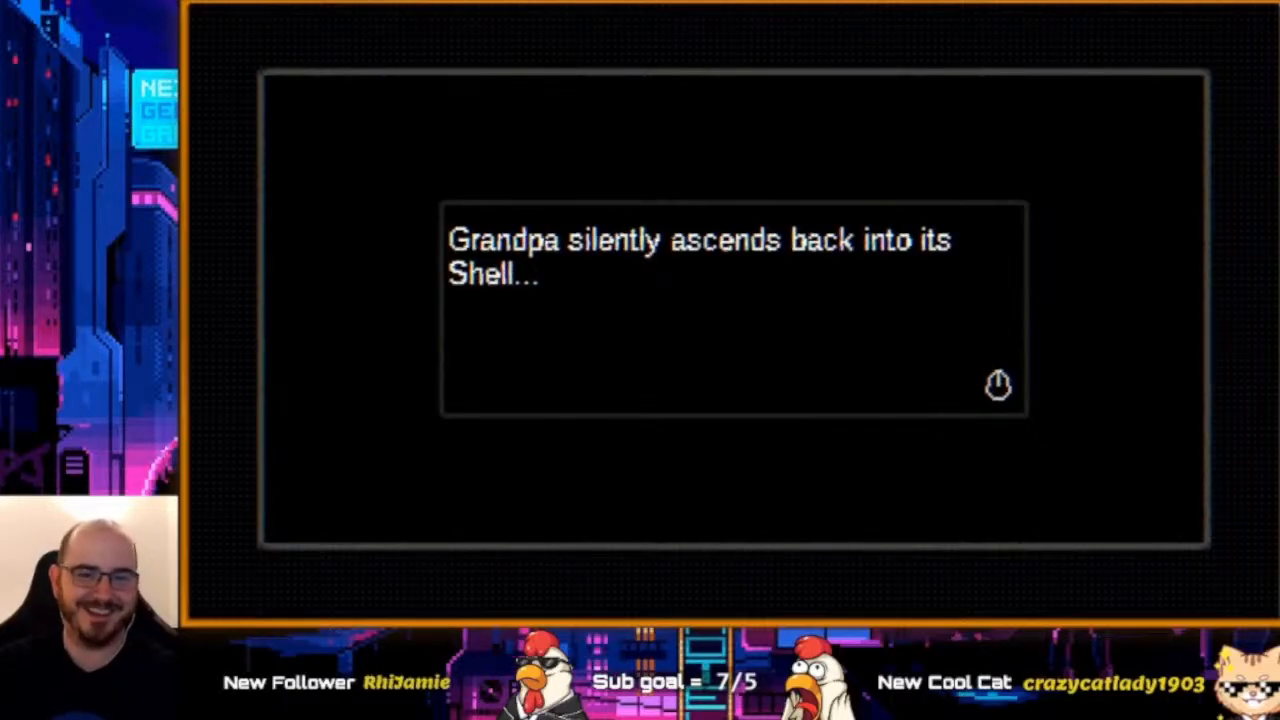
left_click(887, 265)
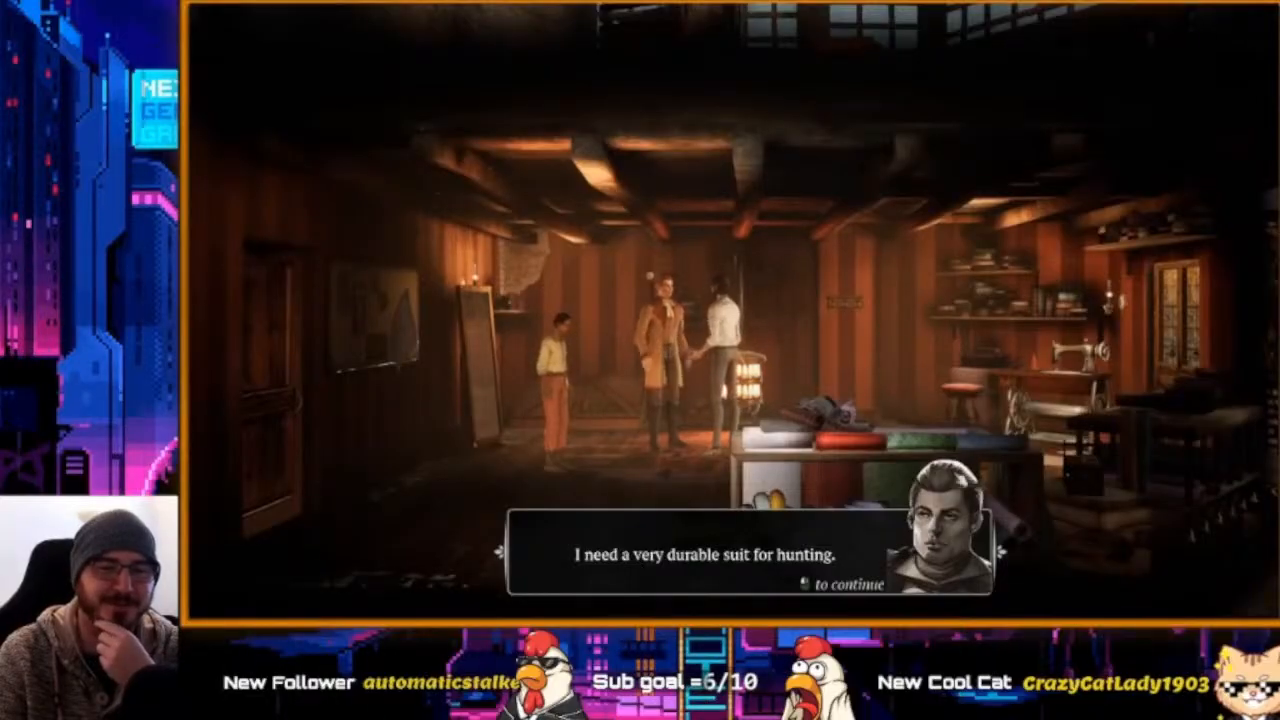
left_click(953, 322)
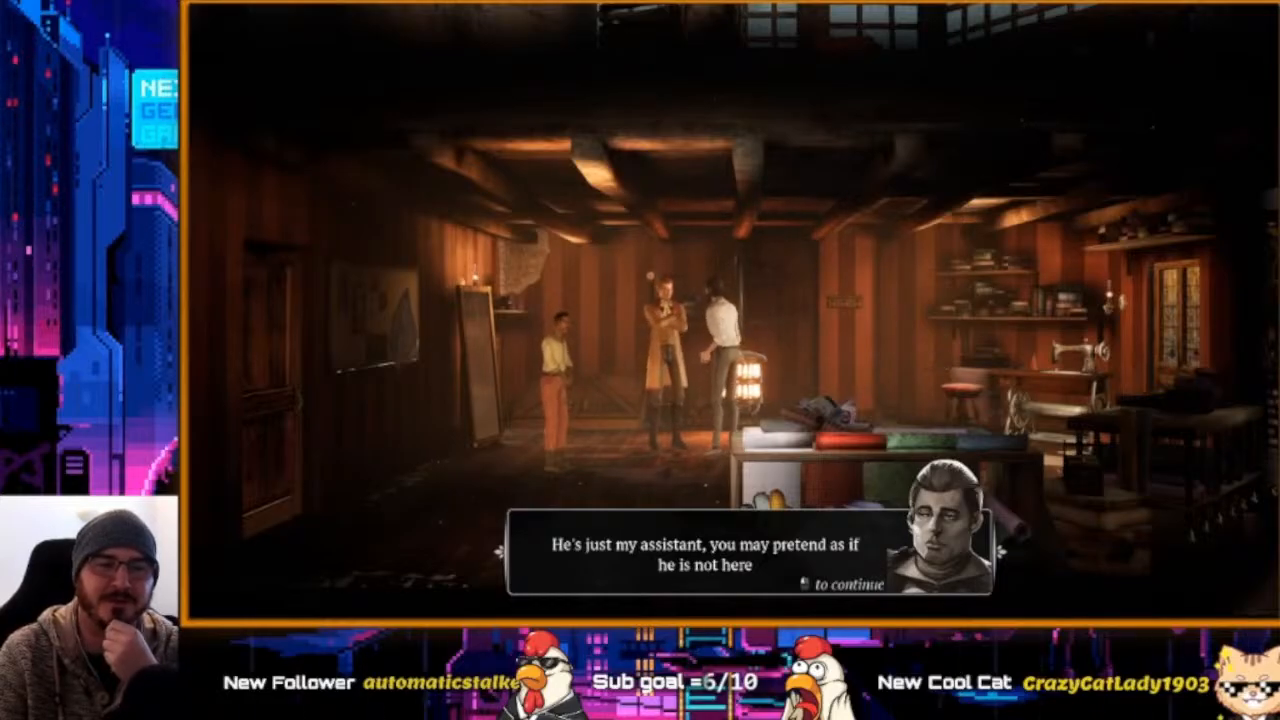
left_click(913, 350)
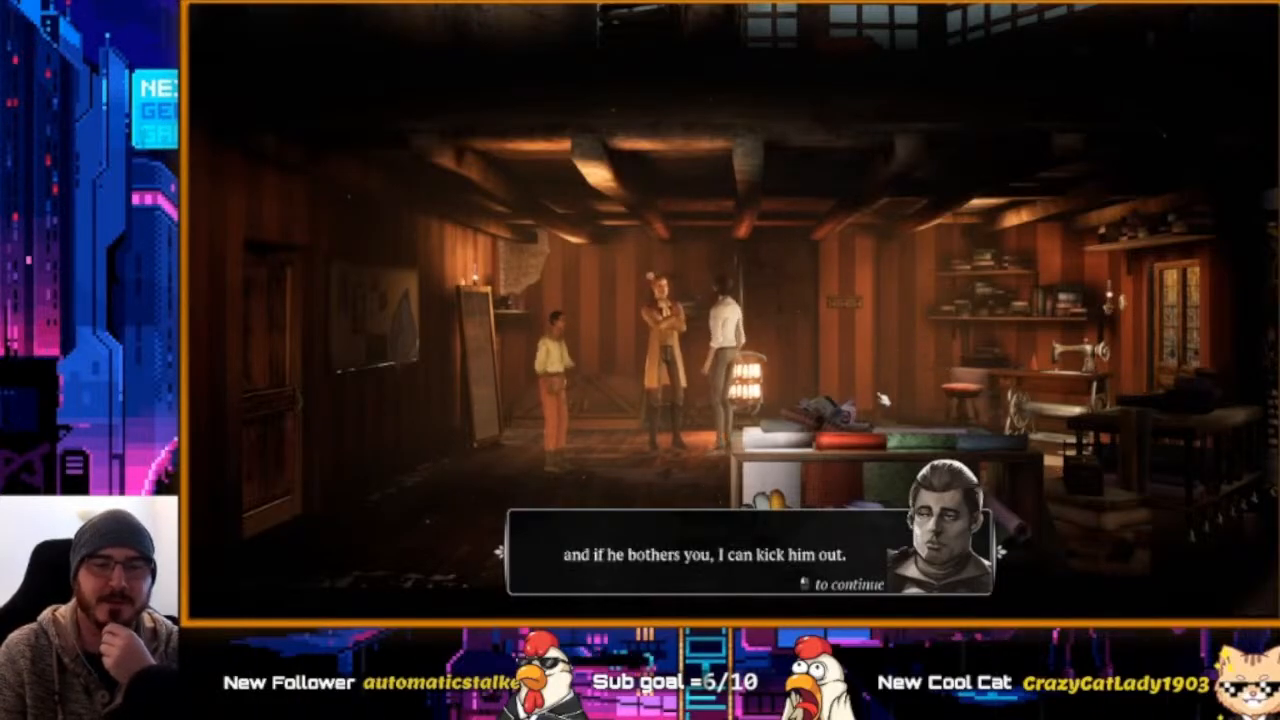
left_click(897, 490)
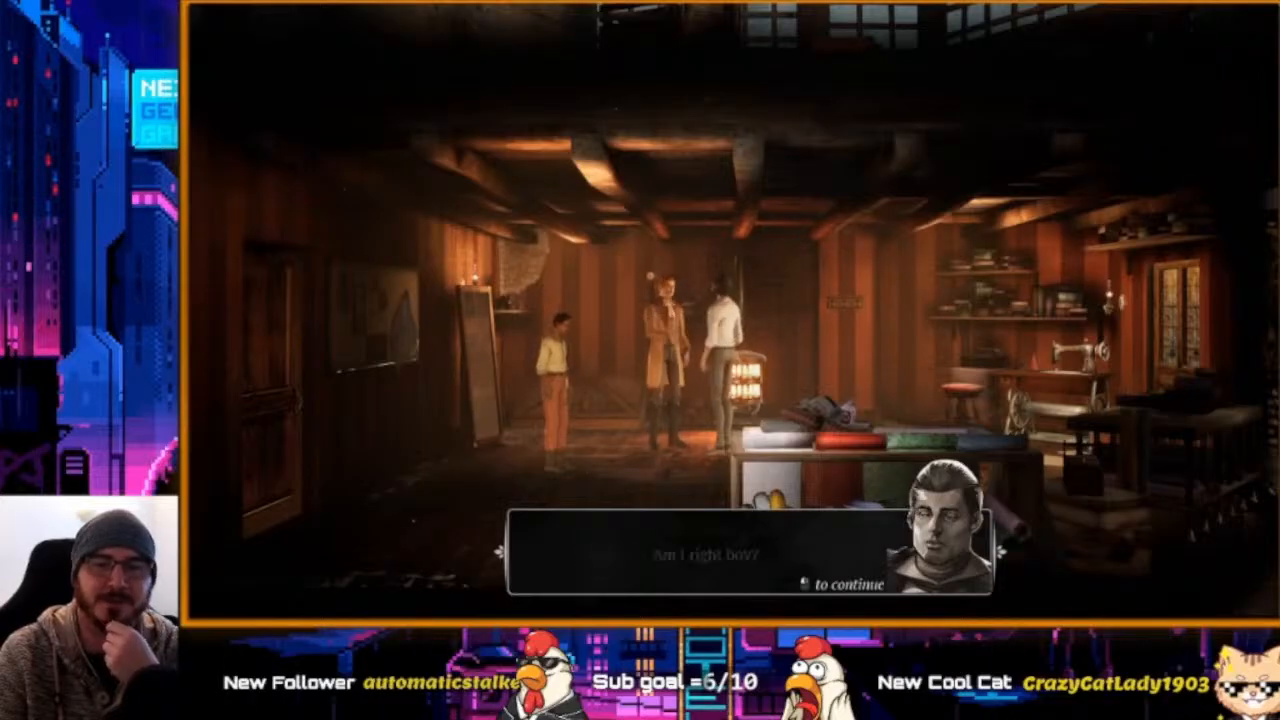
left_click(893, 456)
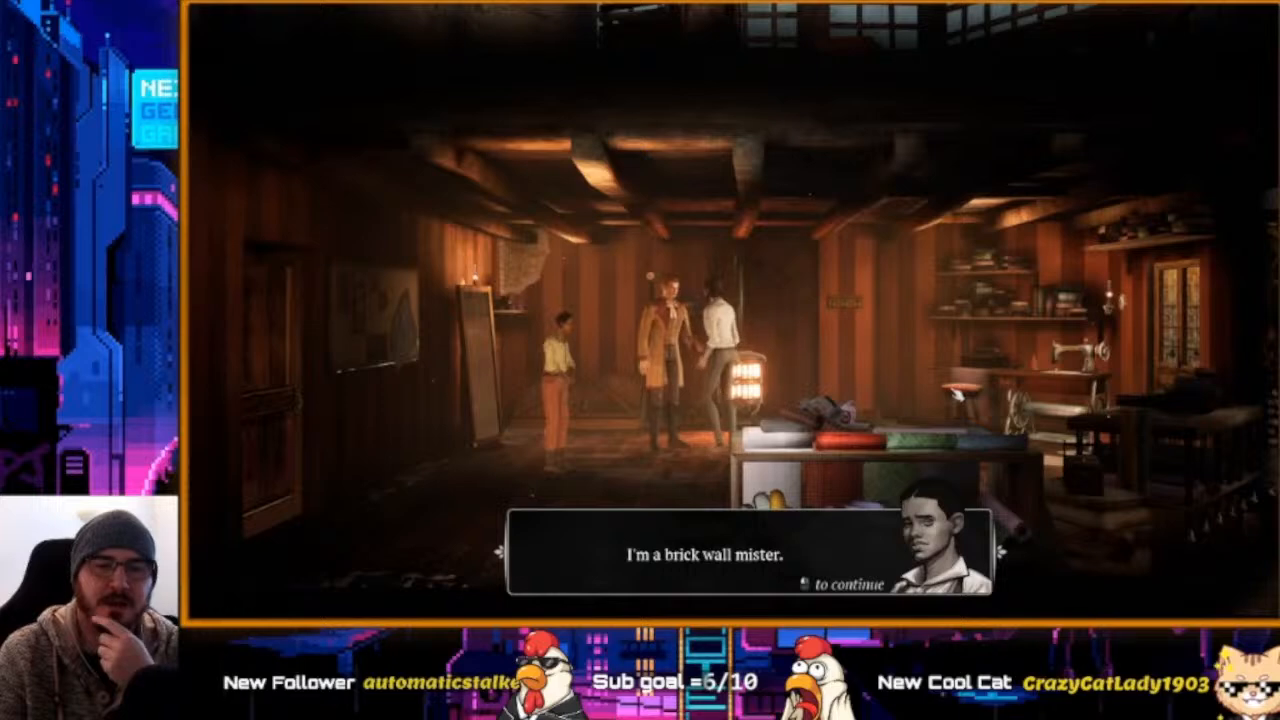
left_click(912, 516)
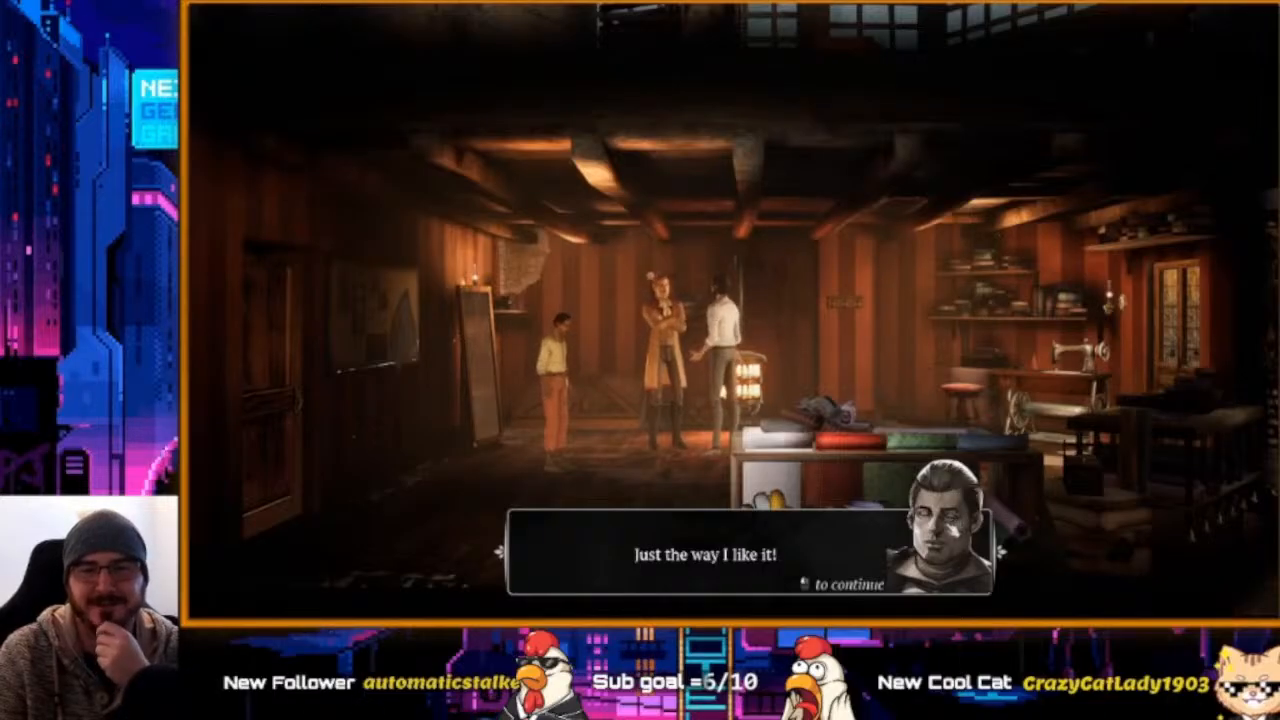
left_click(953, 531)
left_click(953, 531)
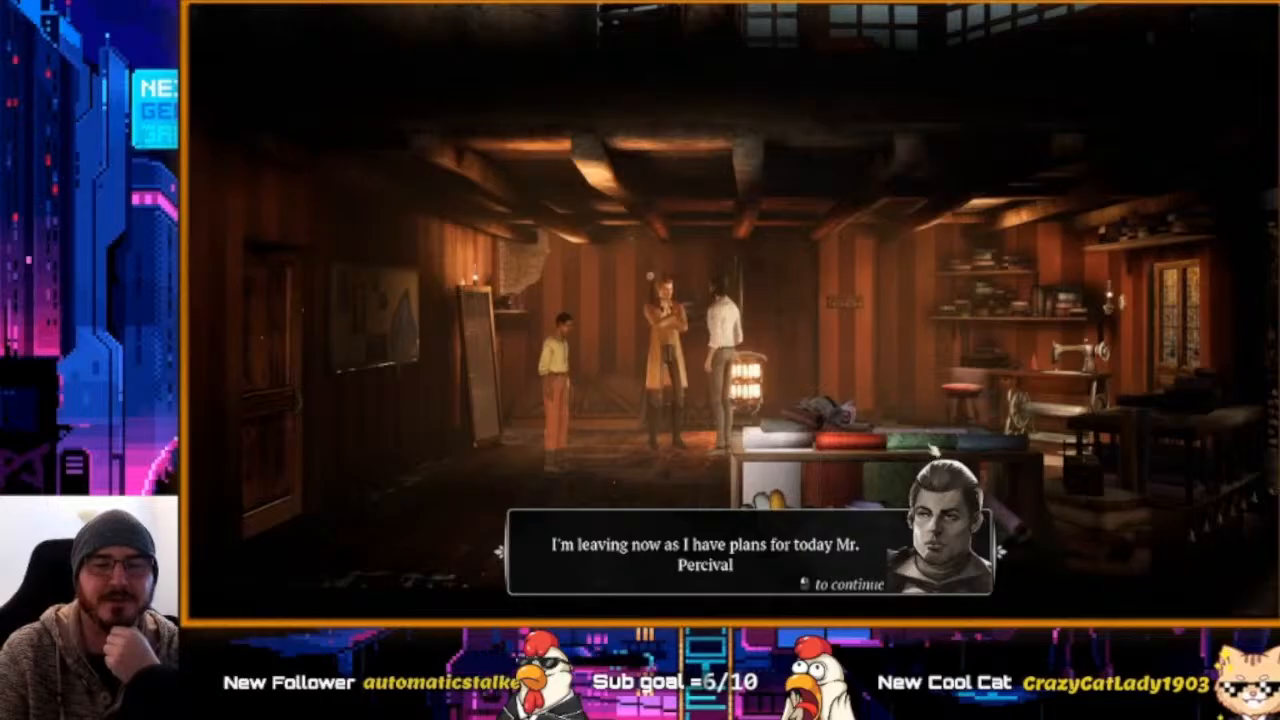
Advance the tailor conversation through the farewell and goodbye until the dialogue closes.
left_click(948, 366)
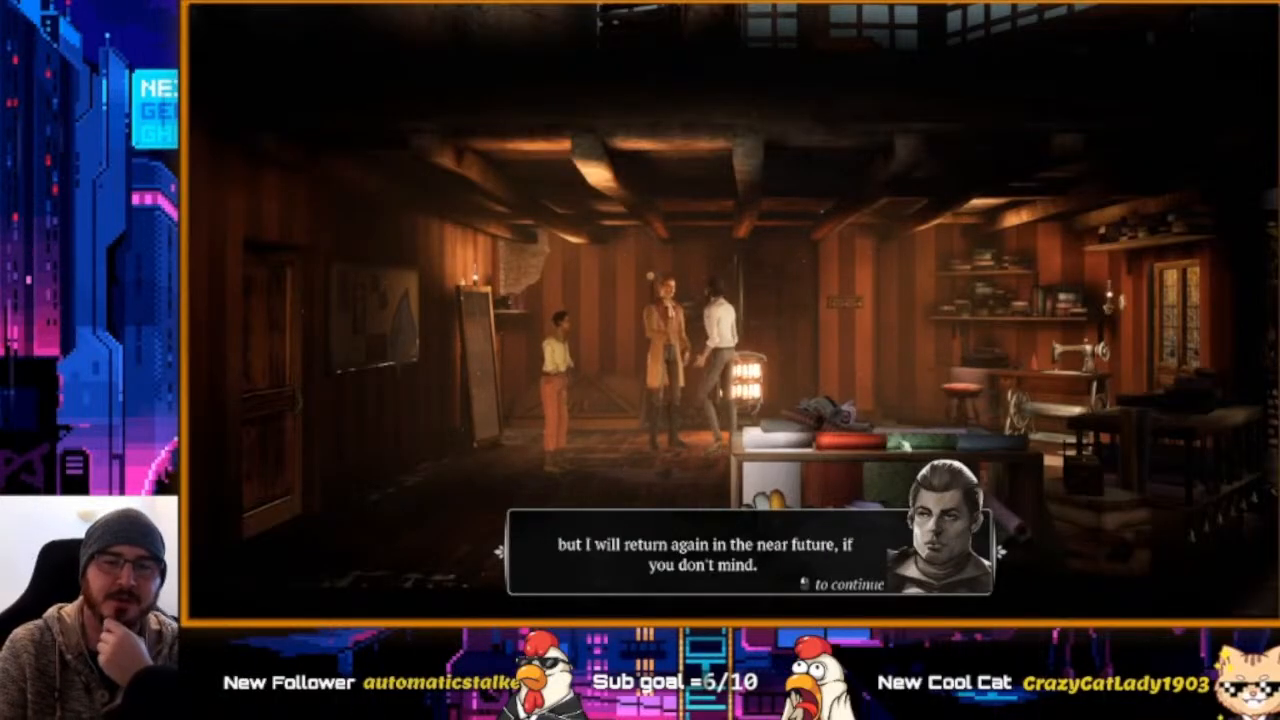
left_click(866, 338)
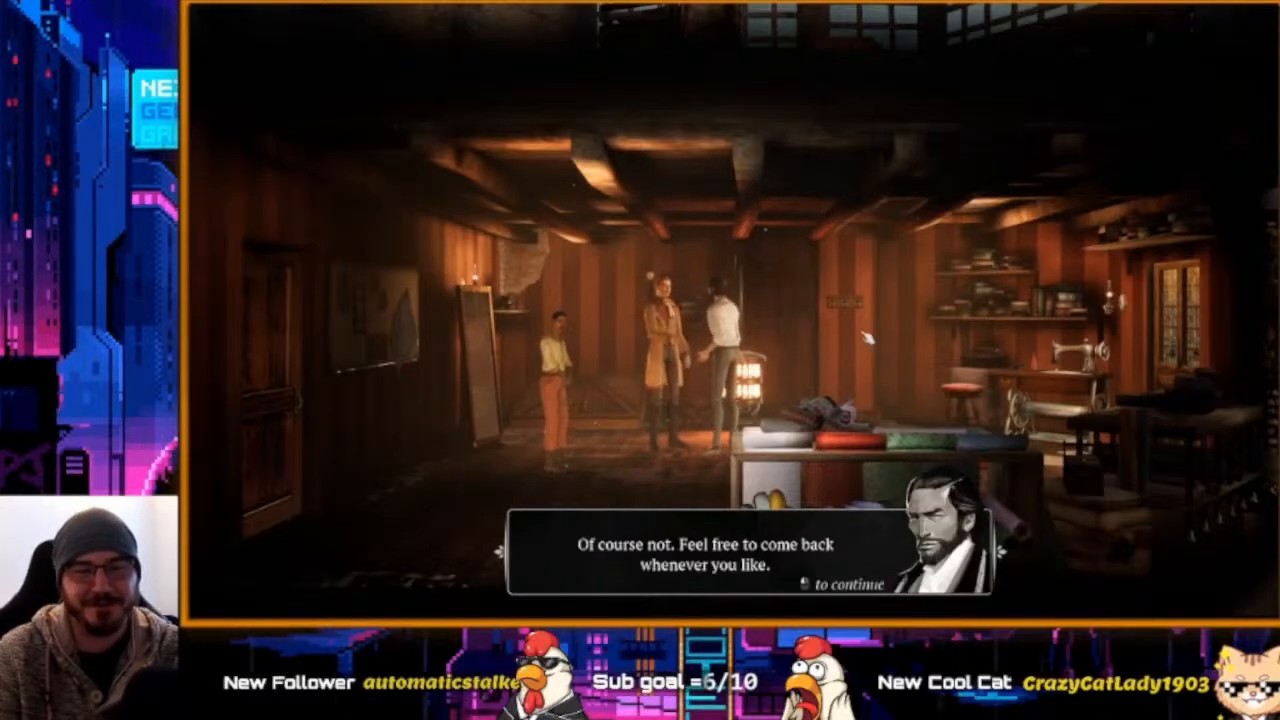
left_click(886, 322)
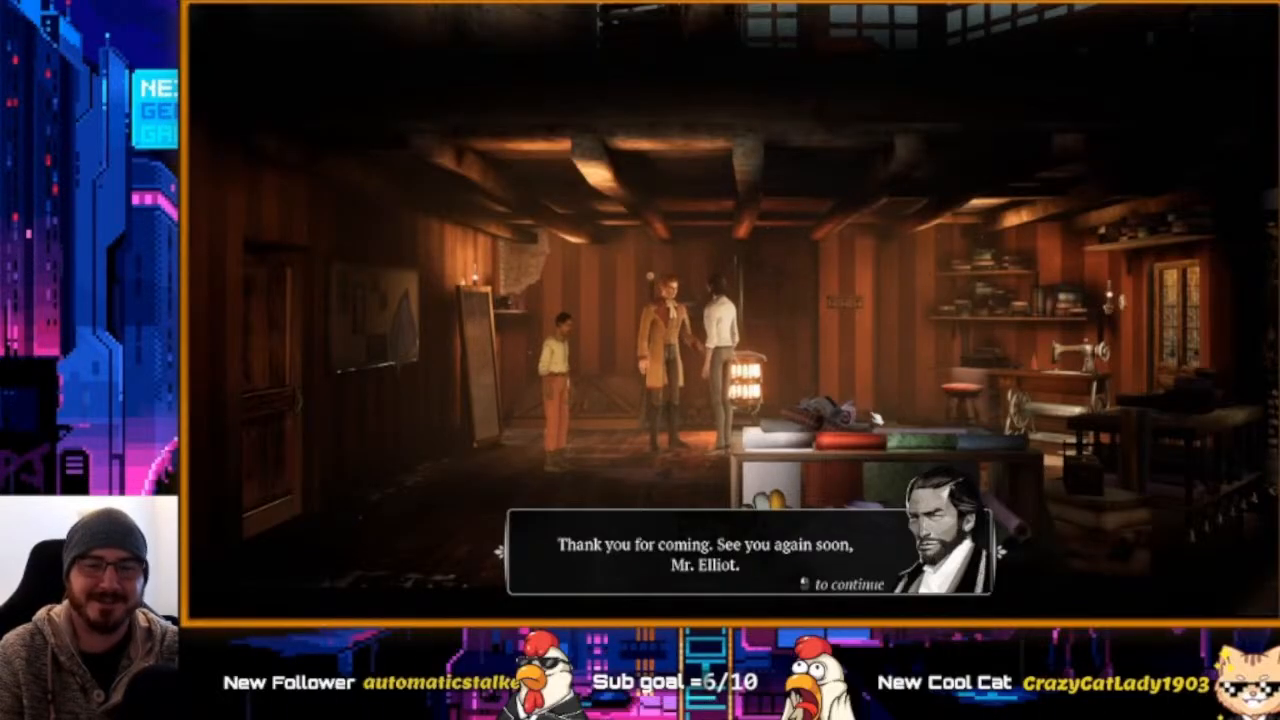
left_click(876, 418)
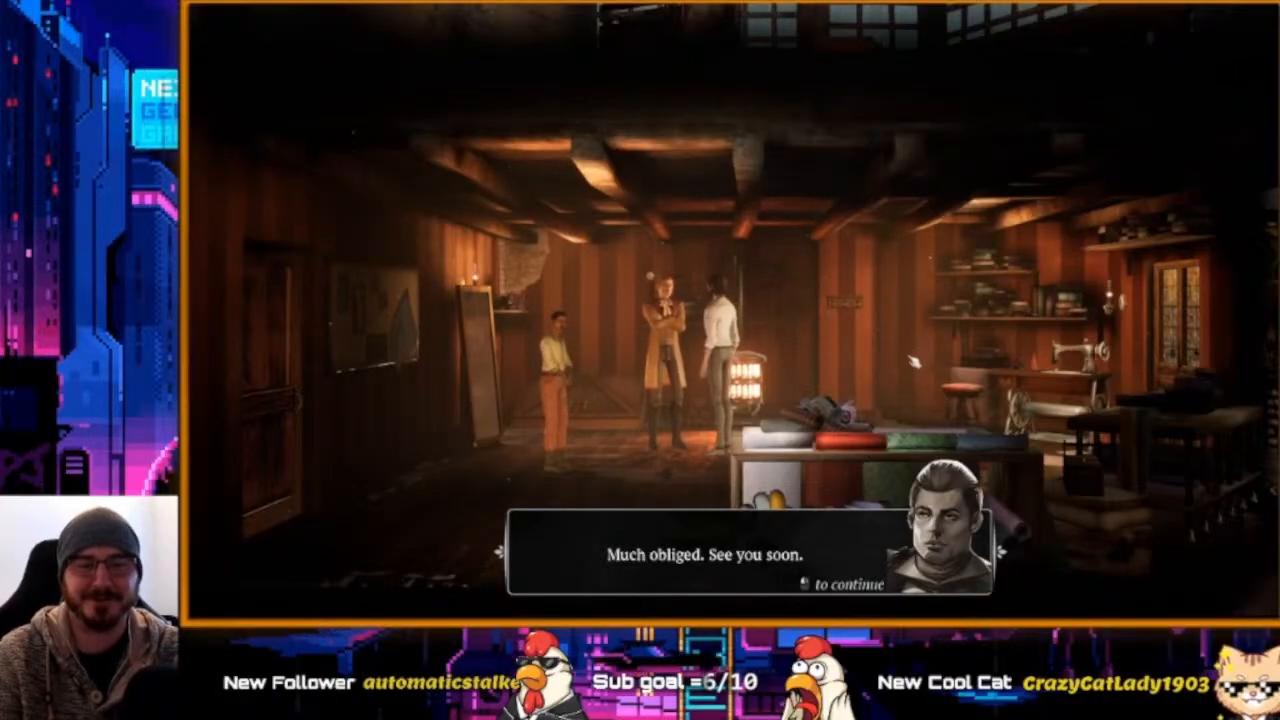
left_click(1042, 461)
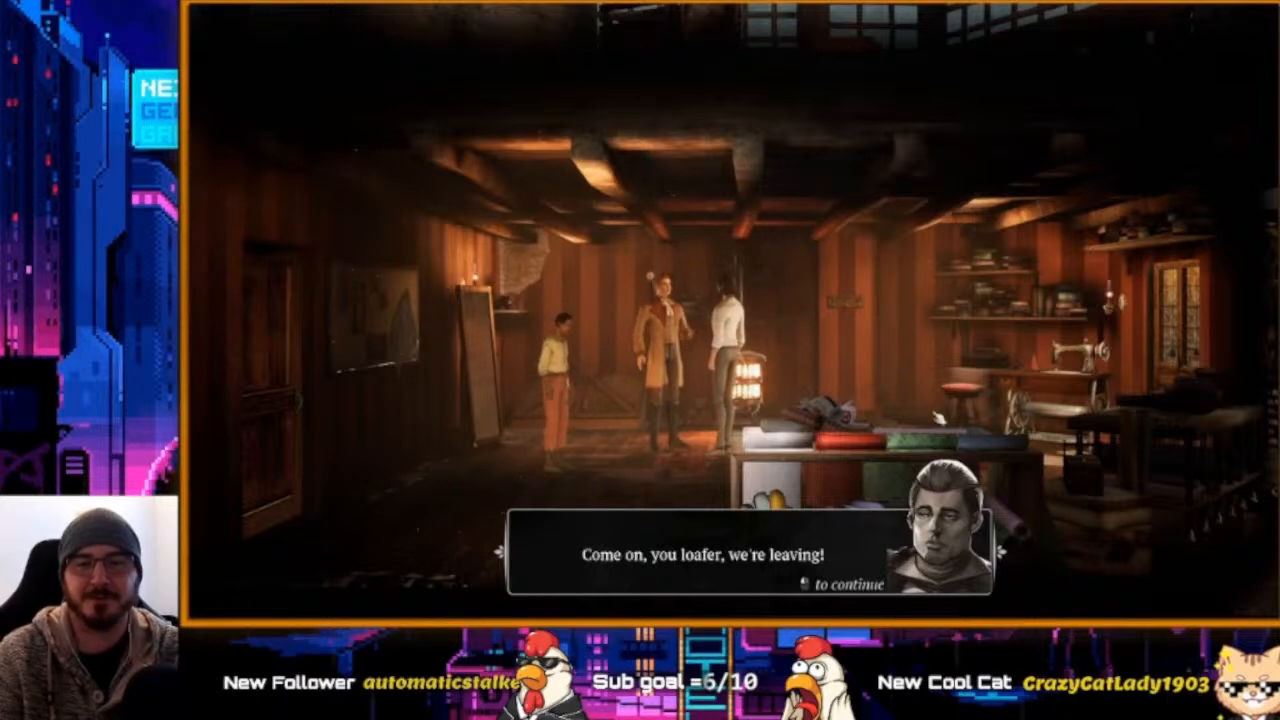
left_click(975, 421)
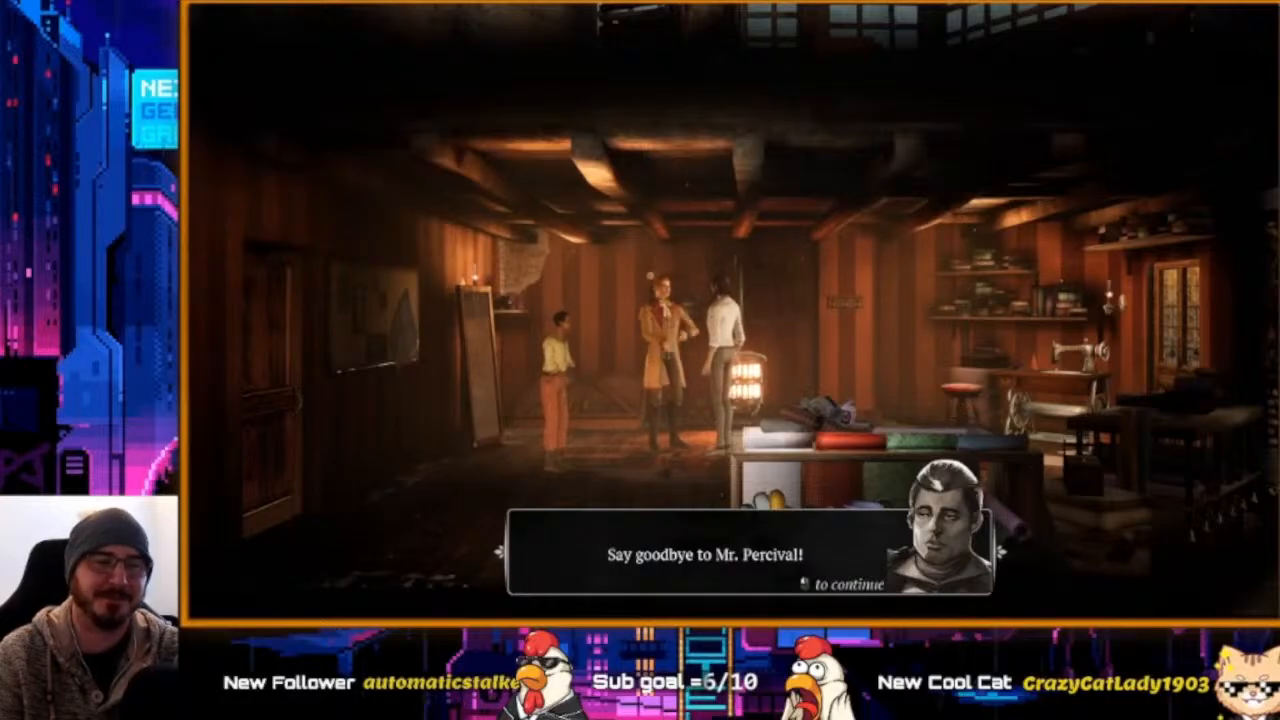
left_click(958, 316)
left_click(958, 322)
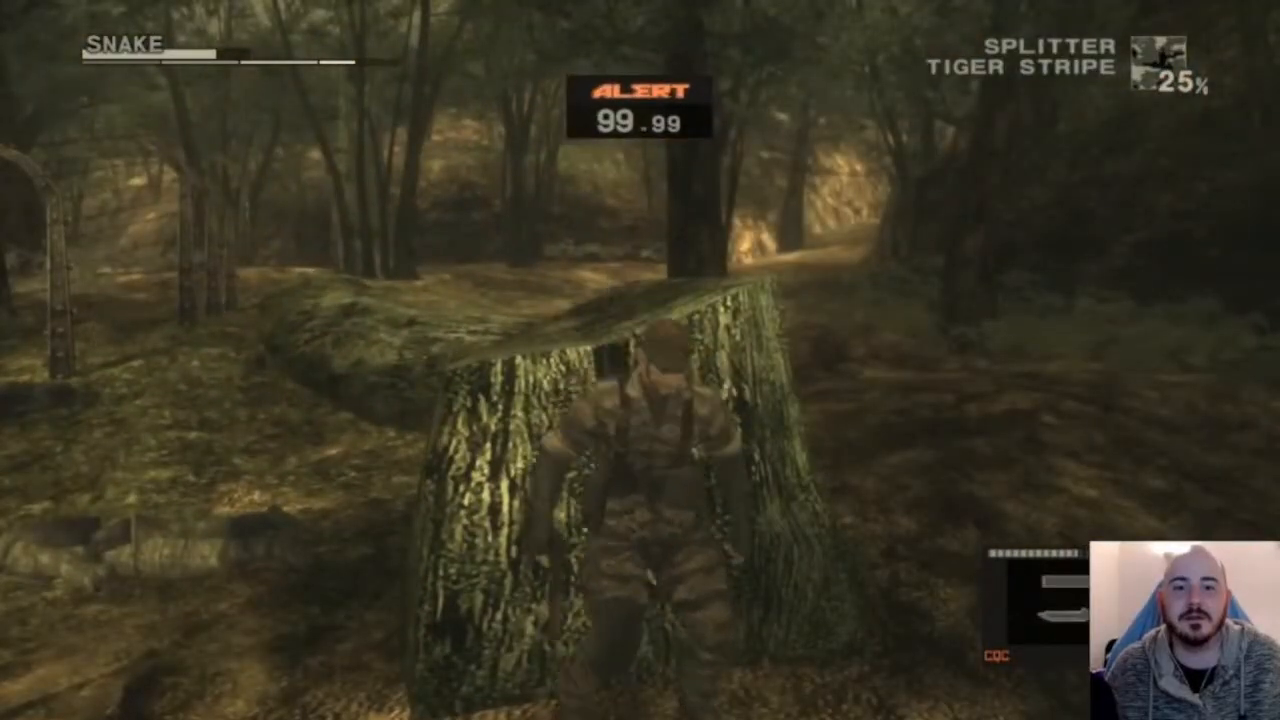
Open the Survival Viewer menu's Cure screen, then return to the main menu.
key("Return")
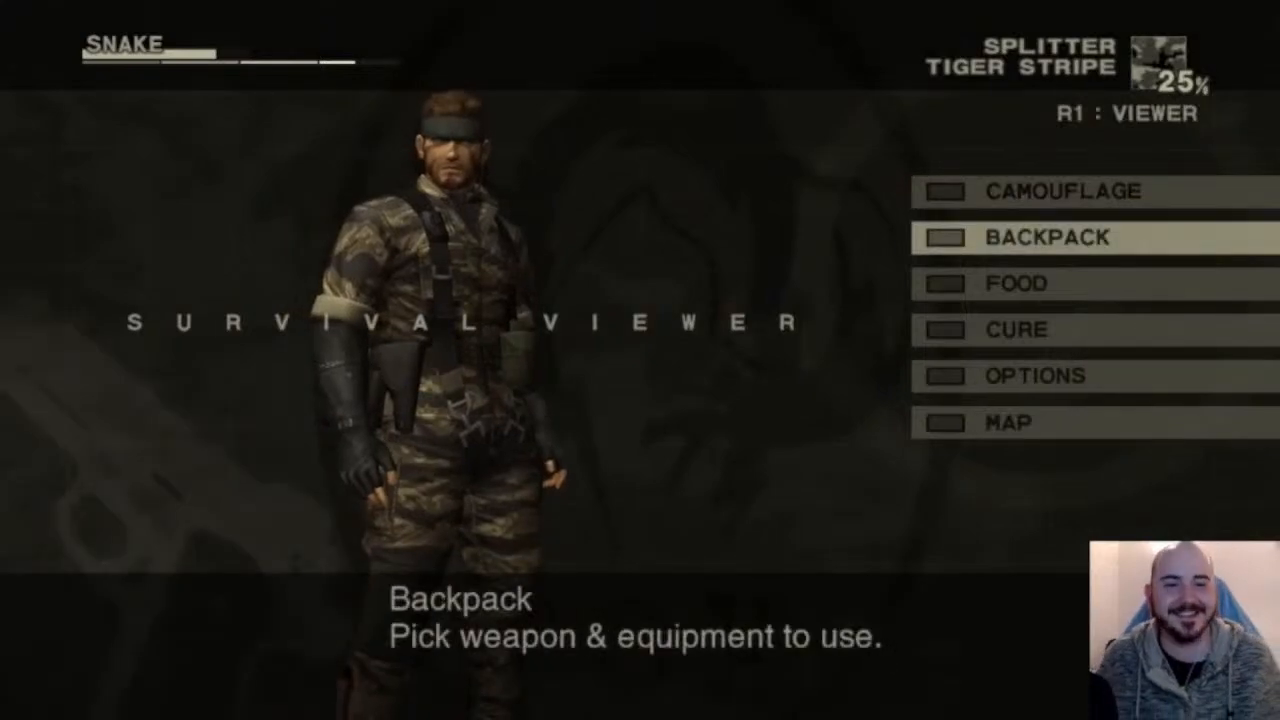
key("Down")
key("Return")
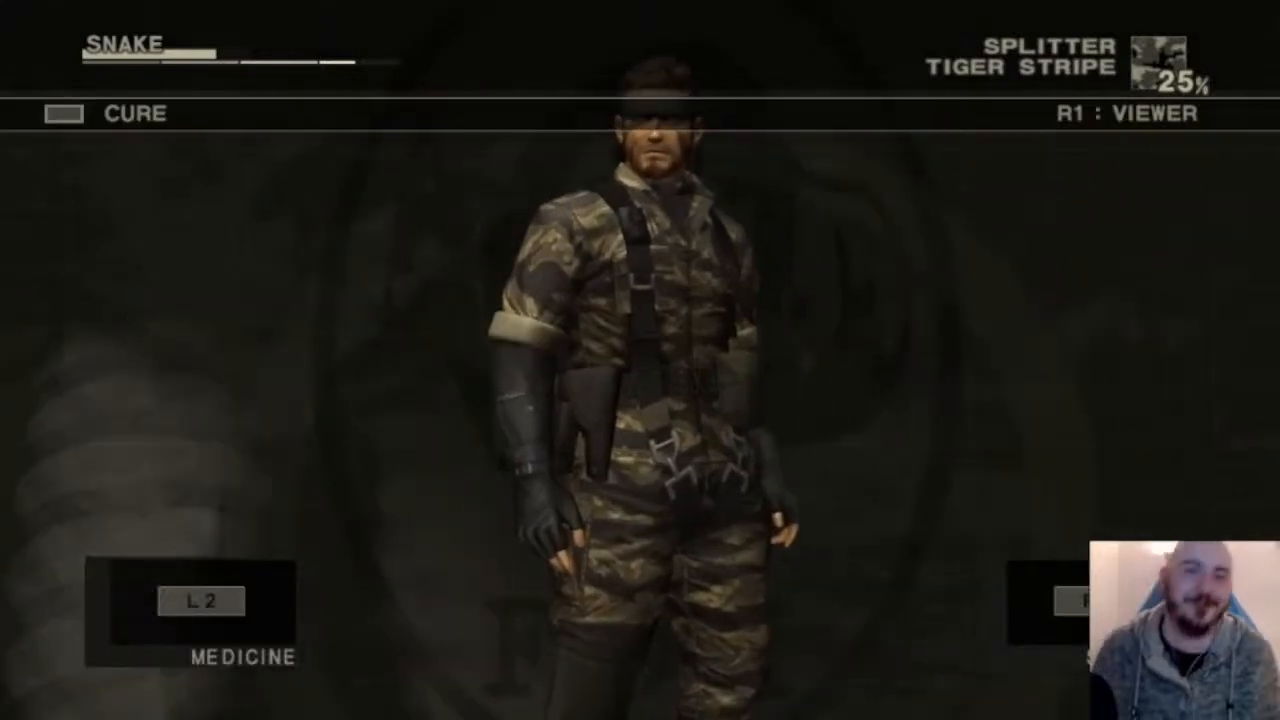
key("Escape")
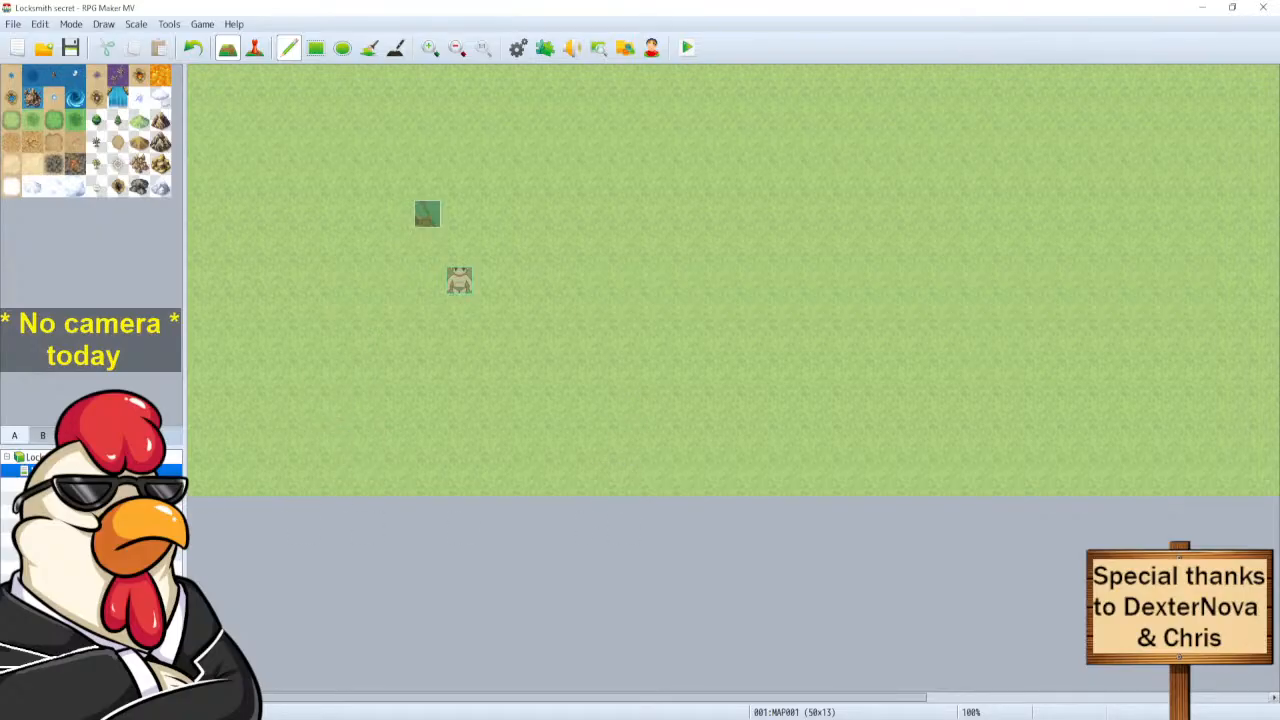
Create a new map under the project root named 'Intro sequence', 30 by 30 tiles.
left_click(68, 458)
right_click(68, 458)
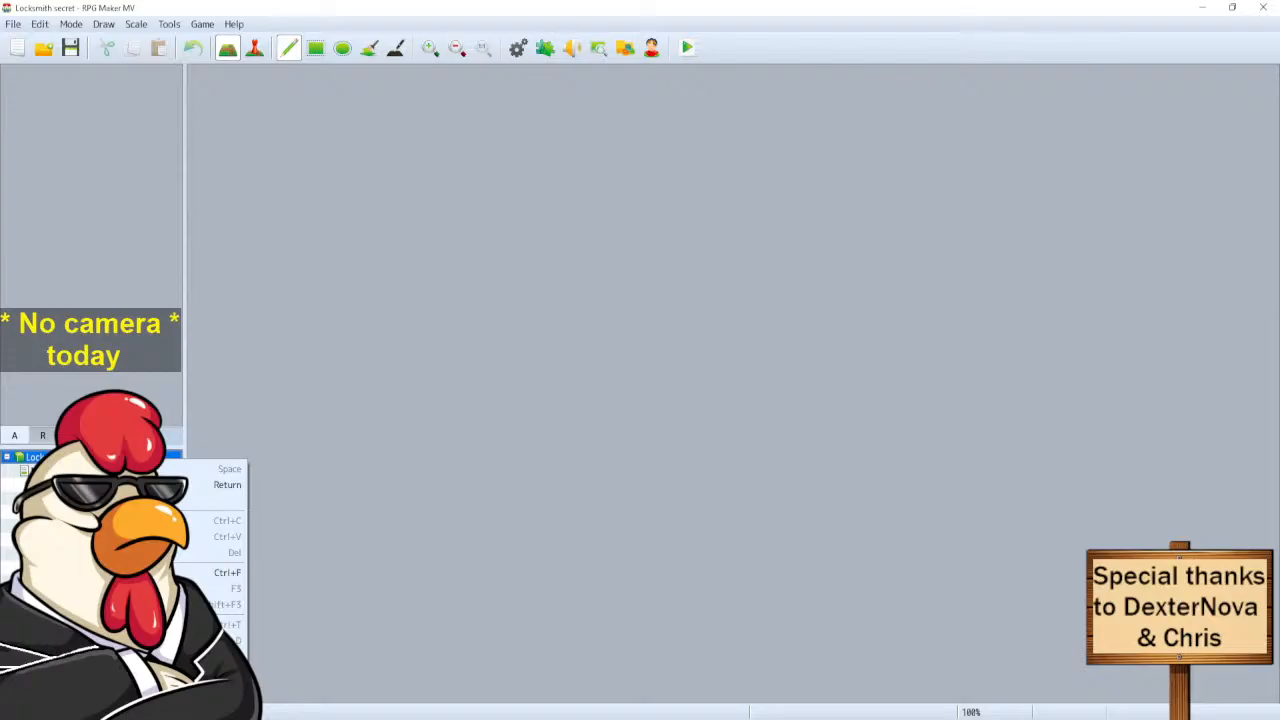
left_click(150, 484)
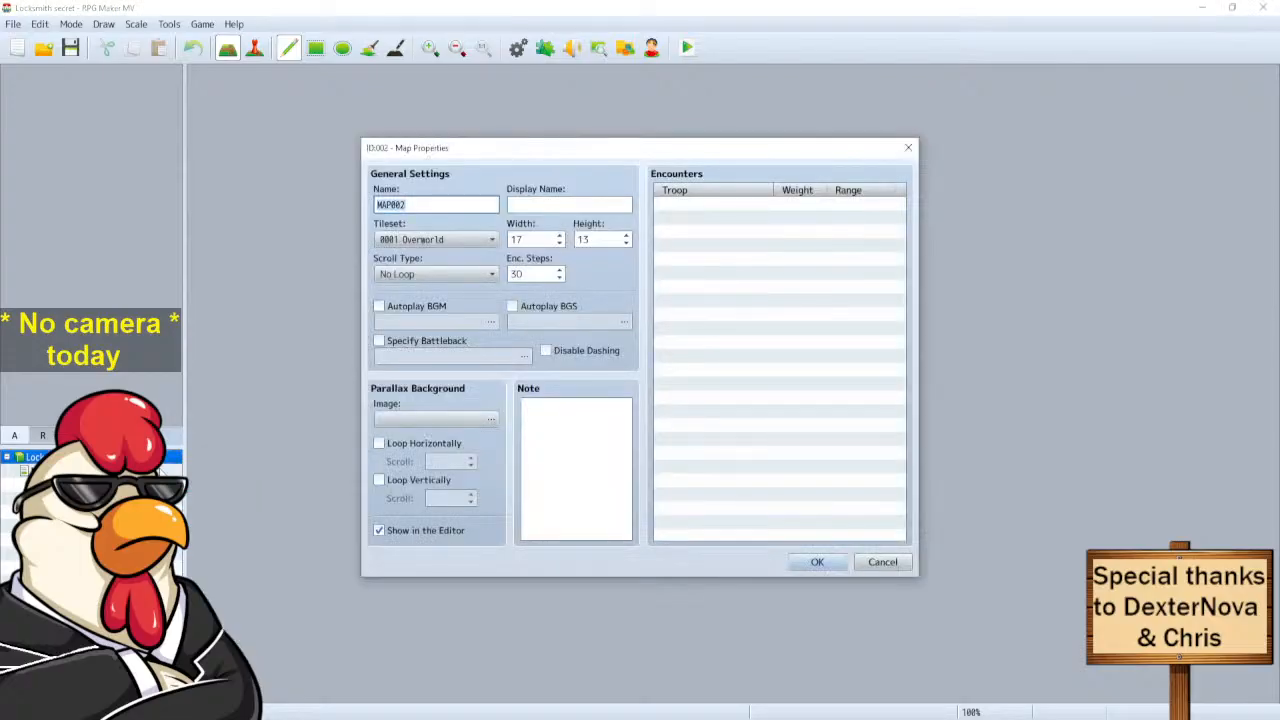
type("Intro sequence")
double_click(547, 239)
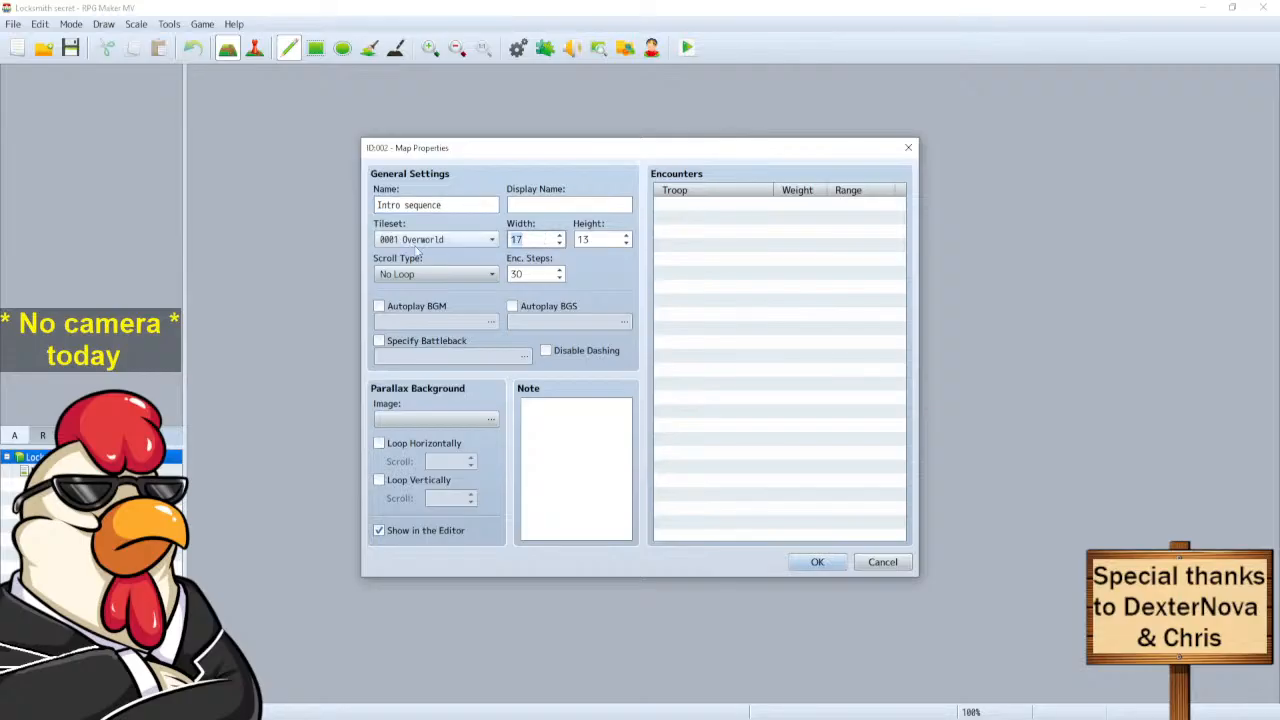
type("30")
key("Tab")
type("30")
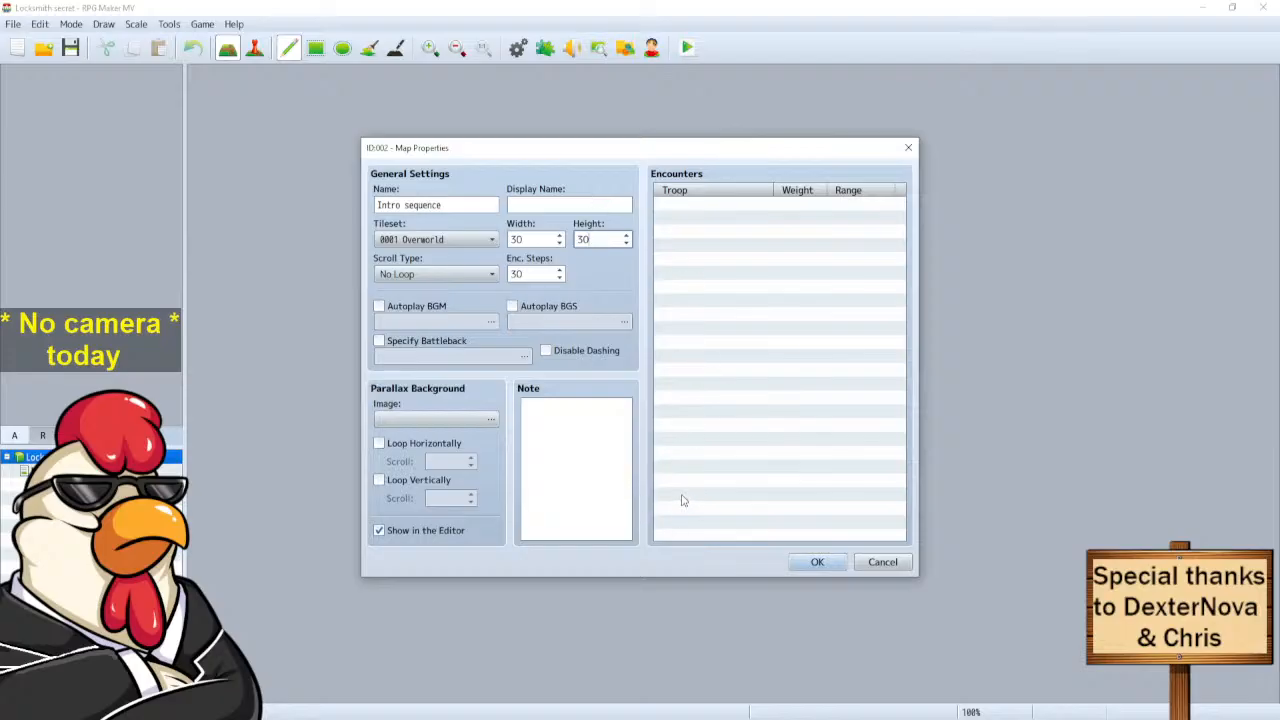
Confirm the new 30×30 map and bring up the mountain and building tile palette.
left_click(815, 562)
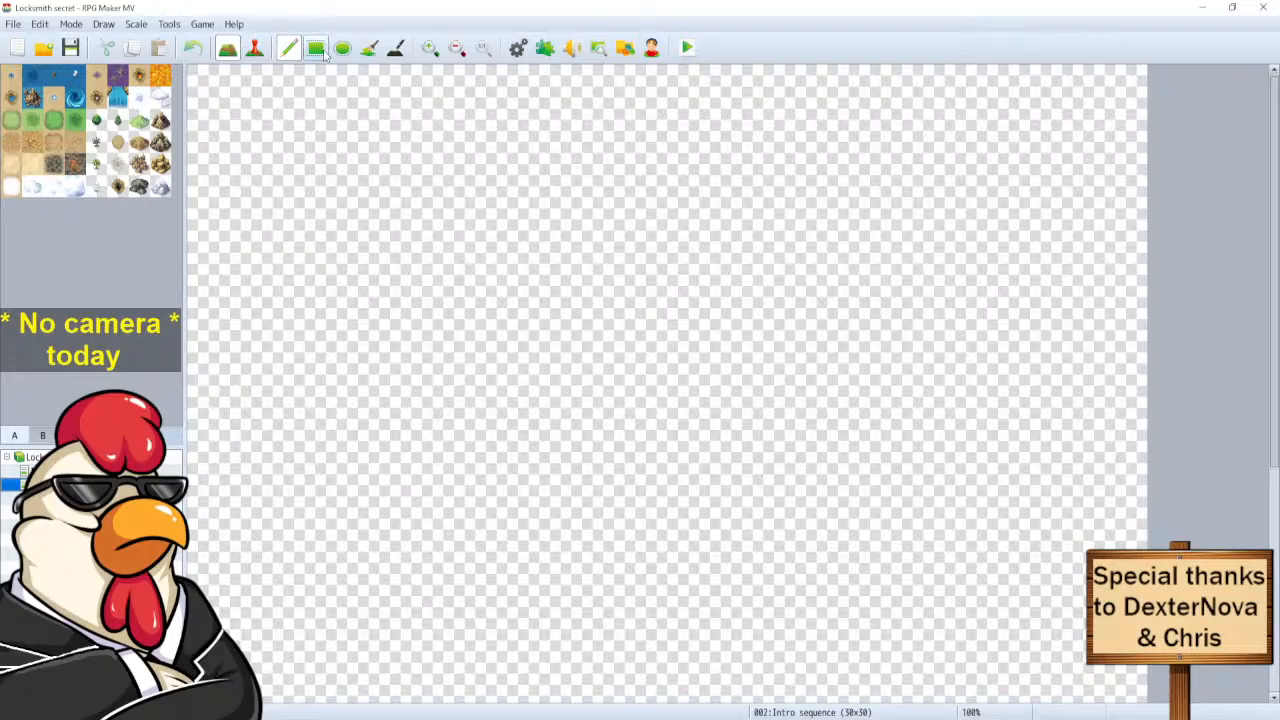
left_click(254, 47)
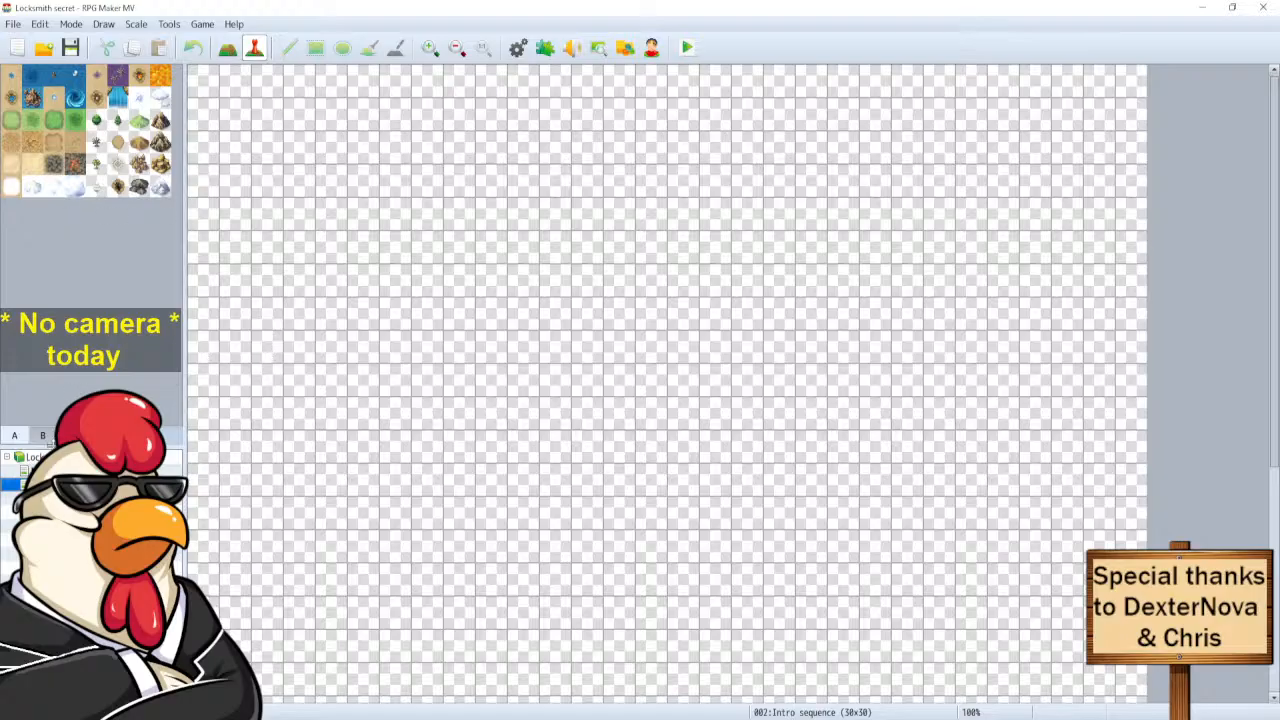
left_click(42, 435)
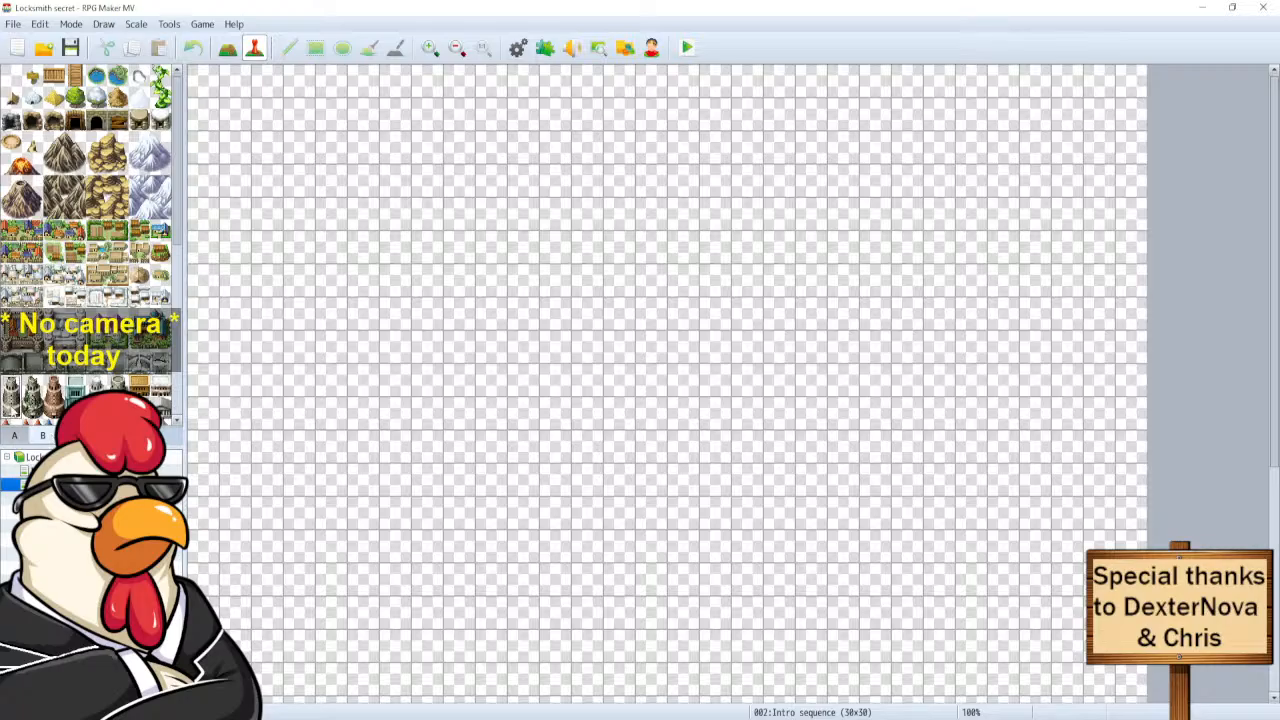
Paint three stone tower tiles in a row, then switch to Event mode.
left_click(227, 47)
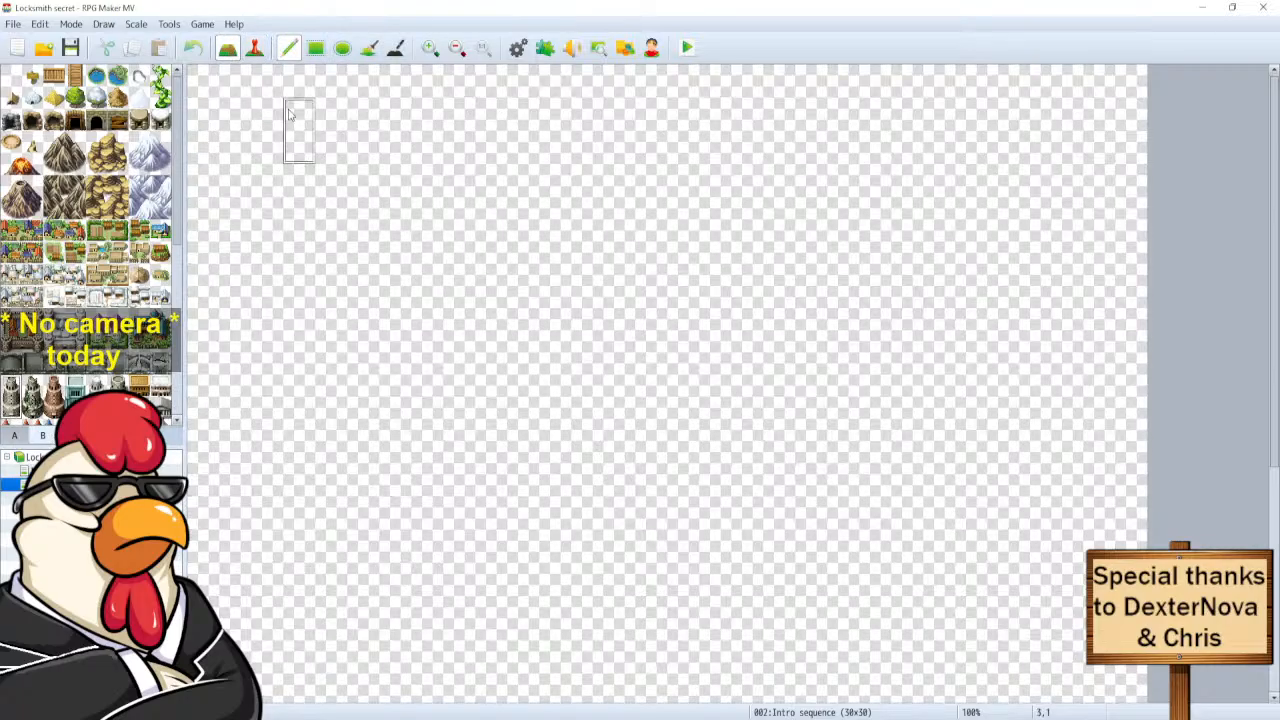
left_click(395, 290)
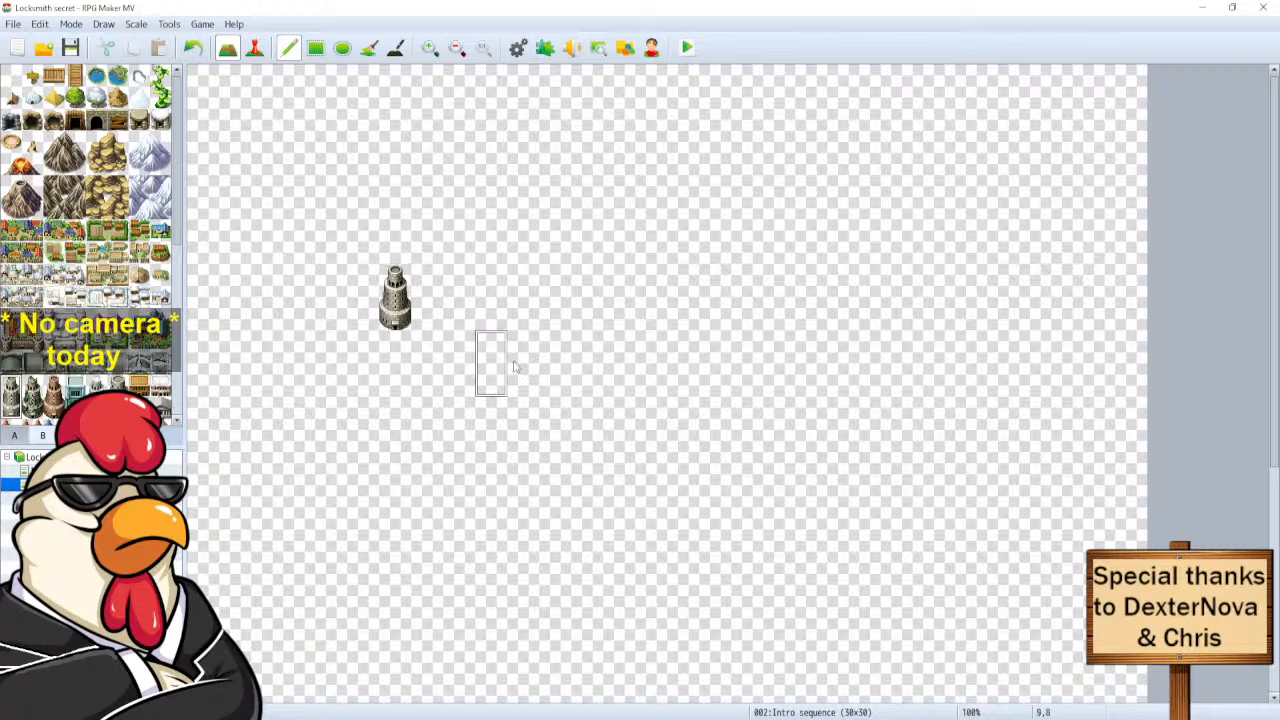
left_click(621, 295)
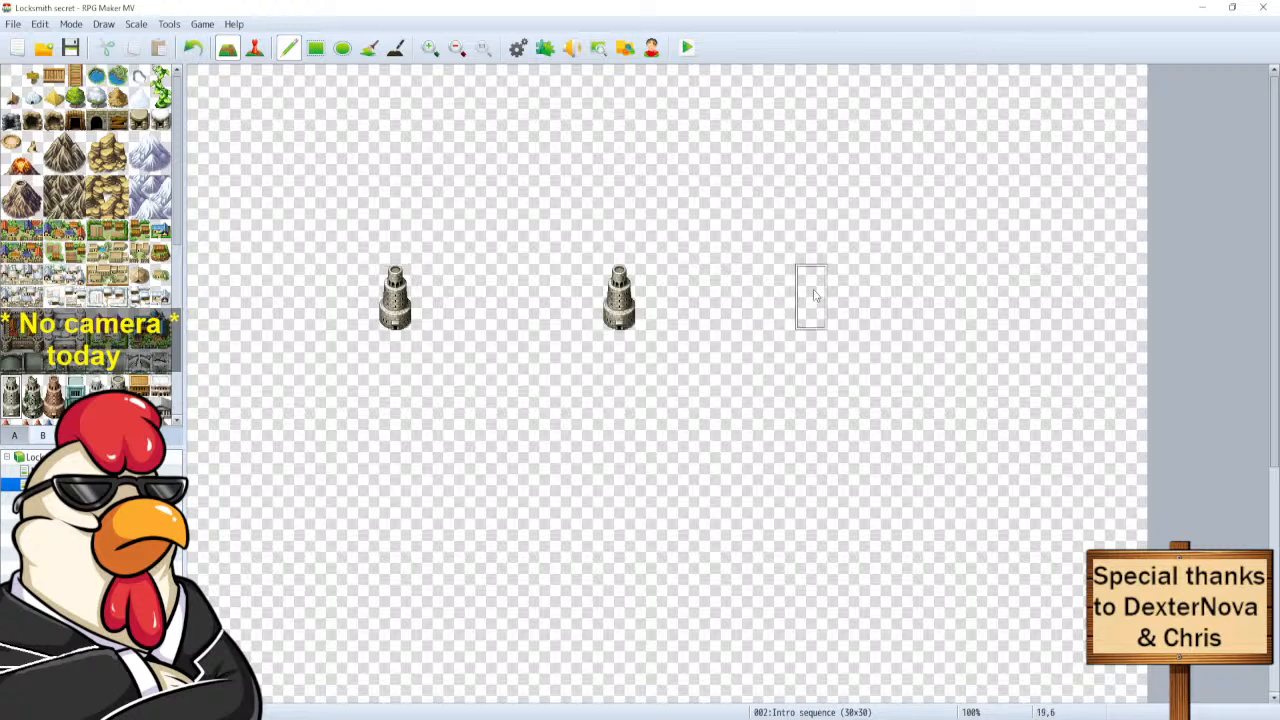
left_click(813, 295)
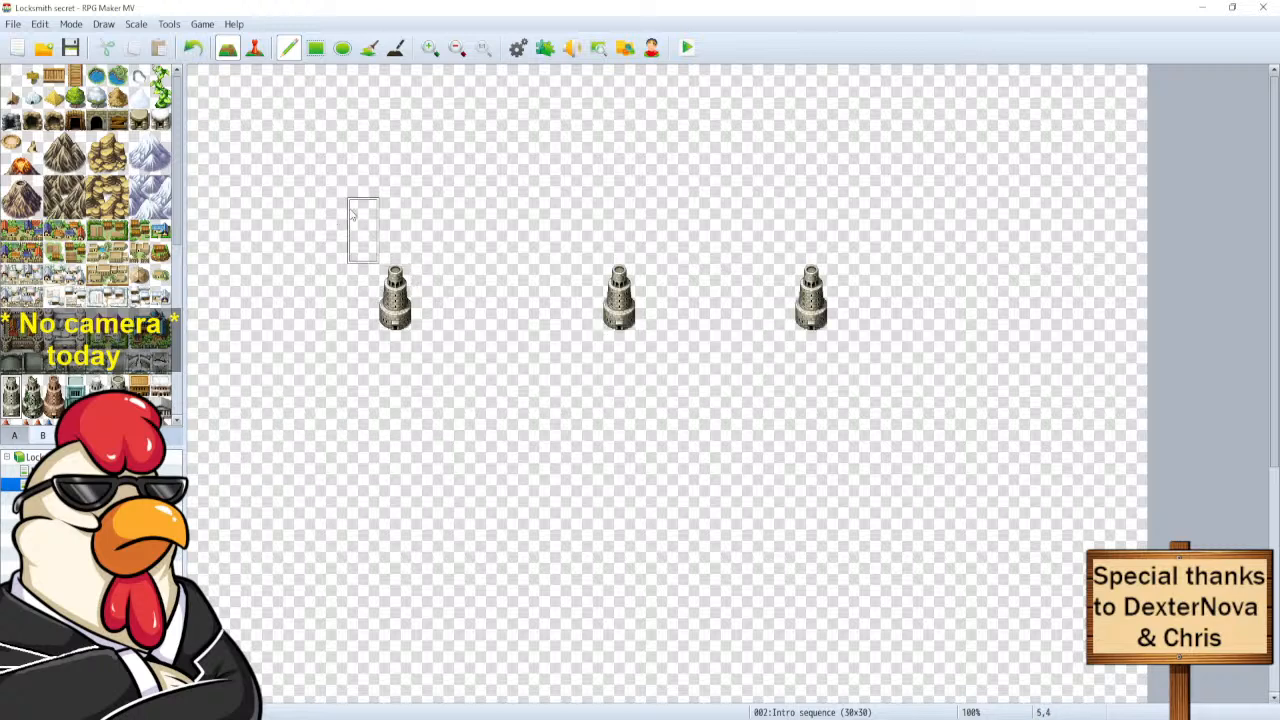
left_click(254, 47)
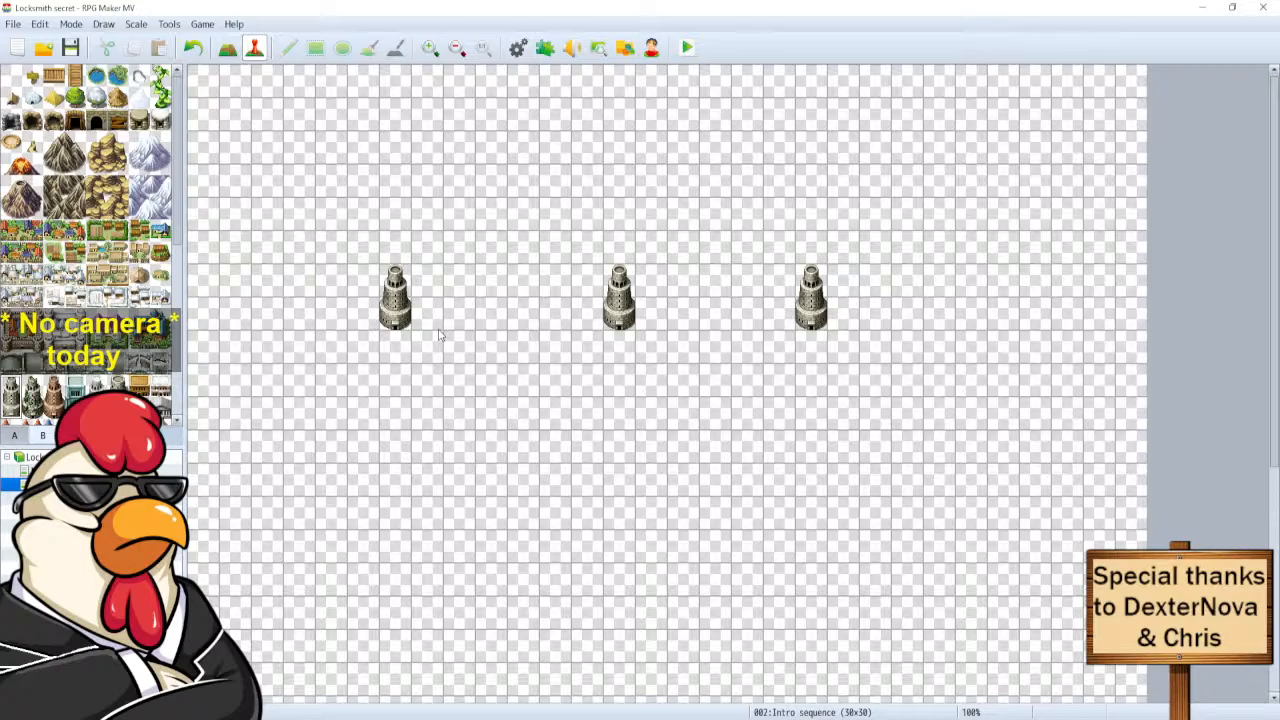
Wipe Database actor 0001 (Harold) clean and save the Database.
left_click(527, 50)
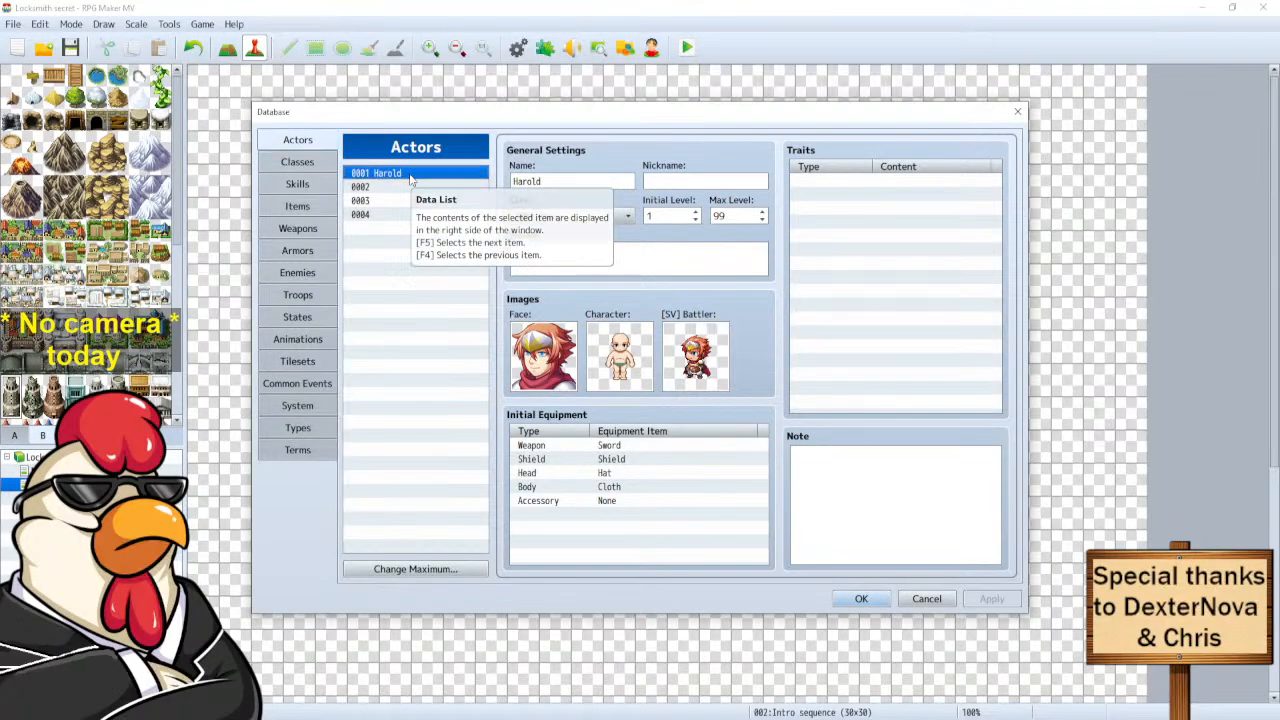
key("Delete")
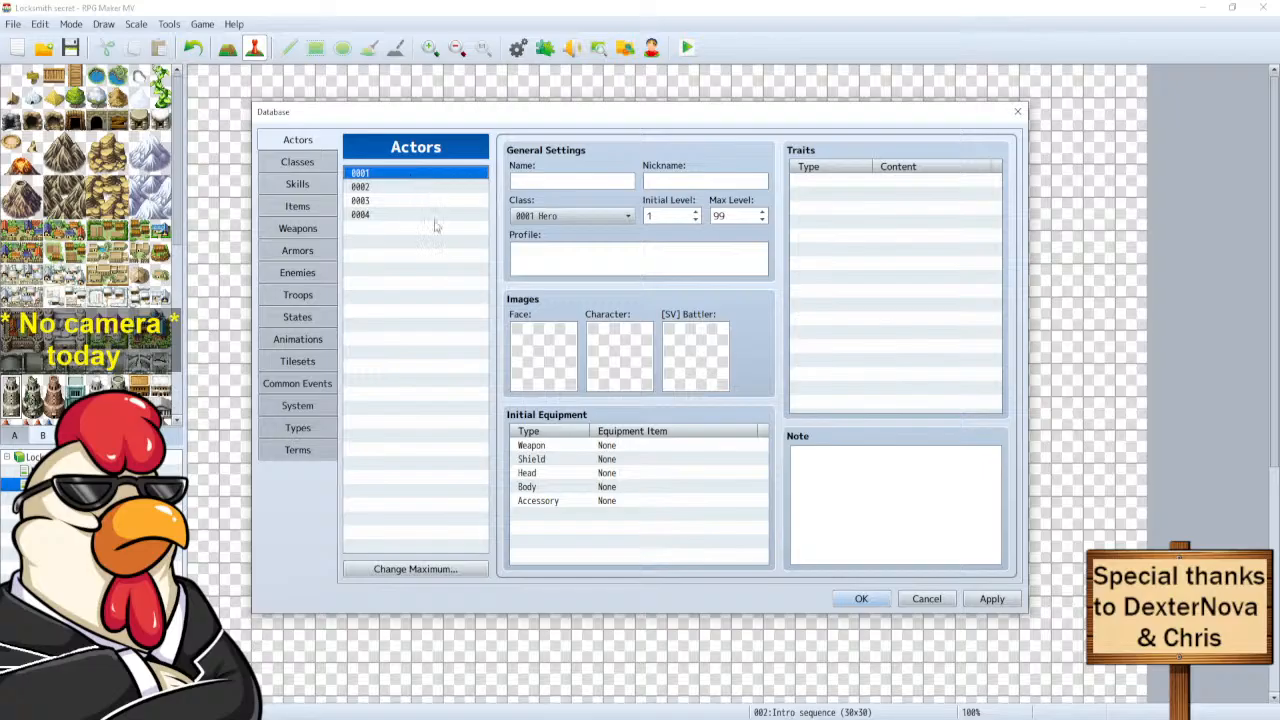
left_click(861, 598)
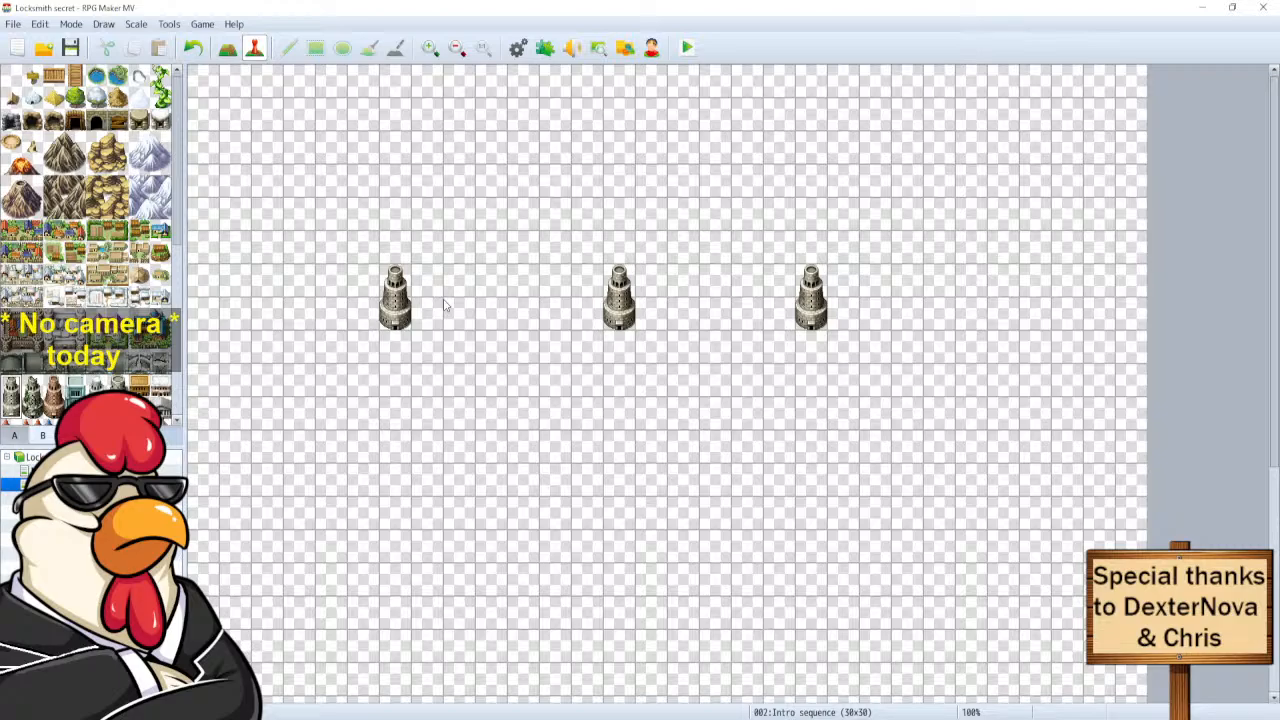
left_click(398, 320)
right_click(105, 483)
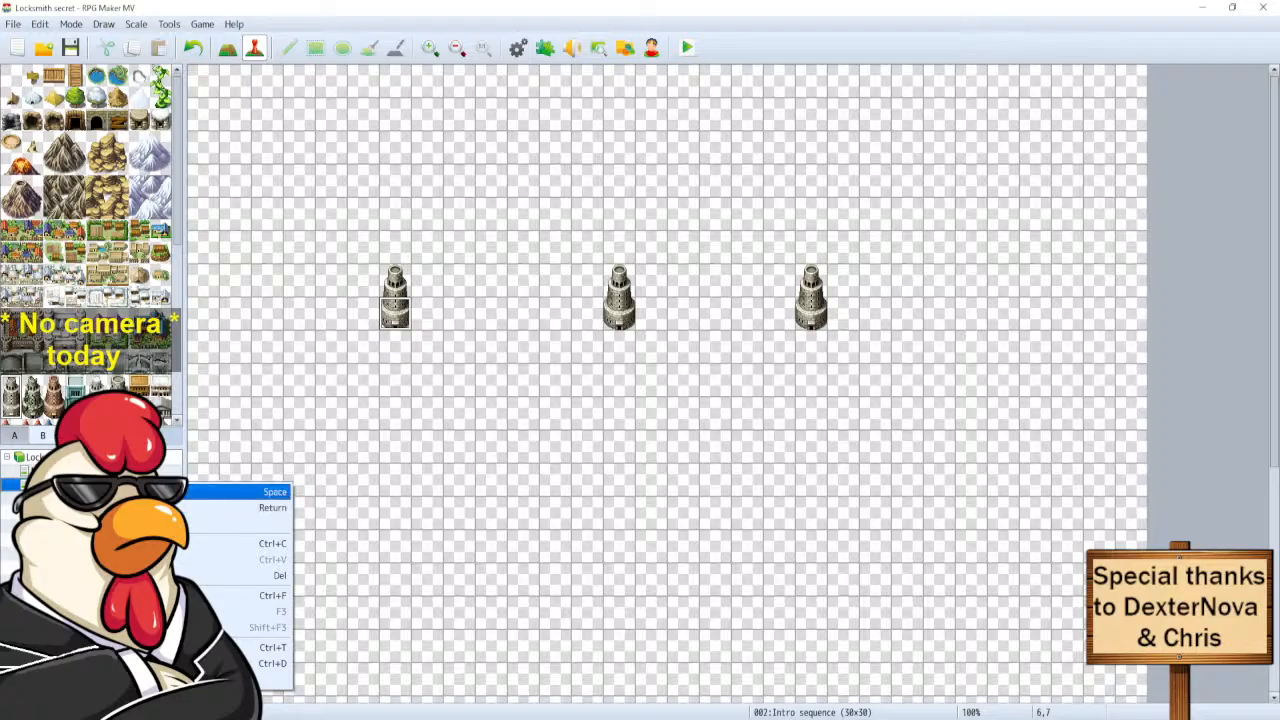
left_click(235, 491)
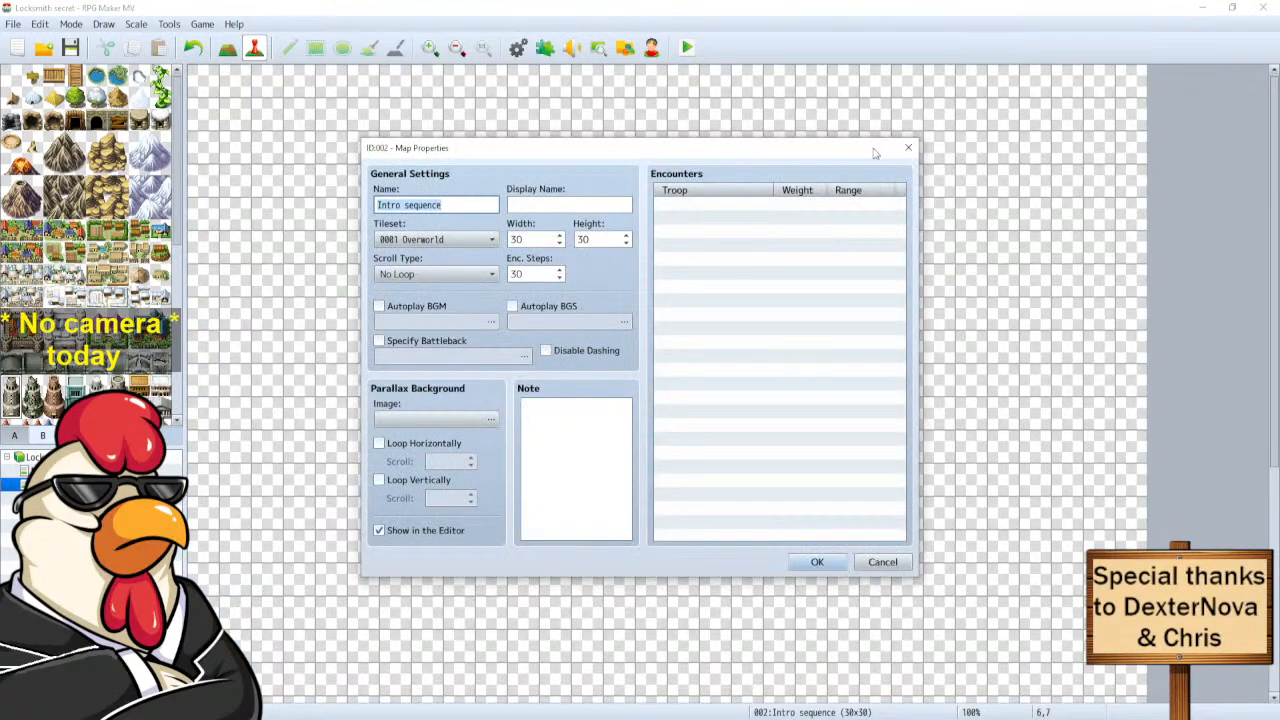
left_click(908, 147)
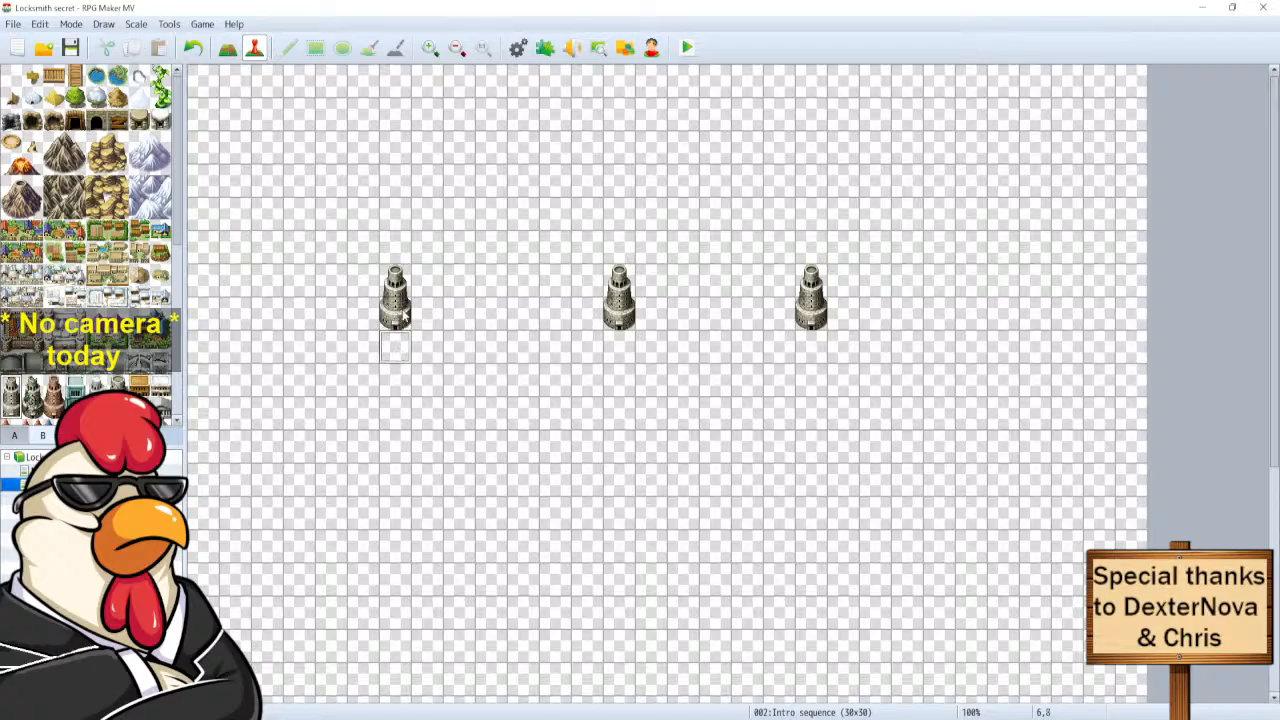
Open actor 0001's character image picker and browse the sprite sheets to Crystal.
left_click(520, 49)
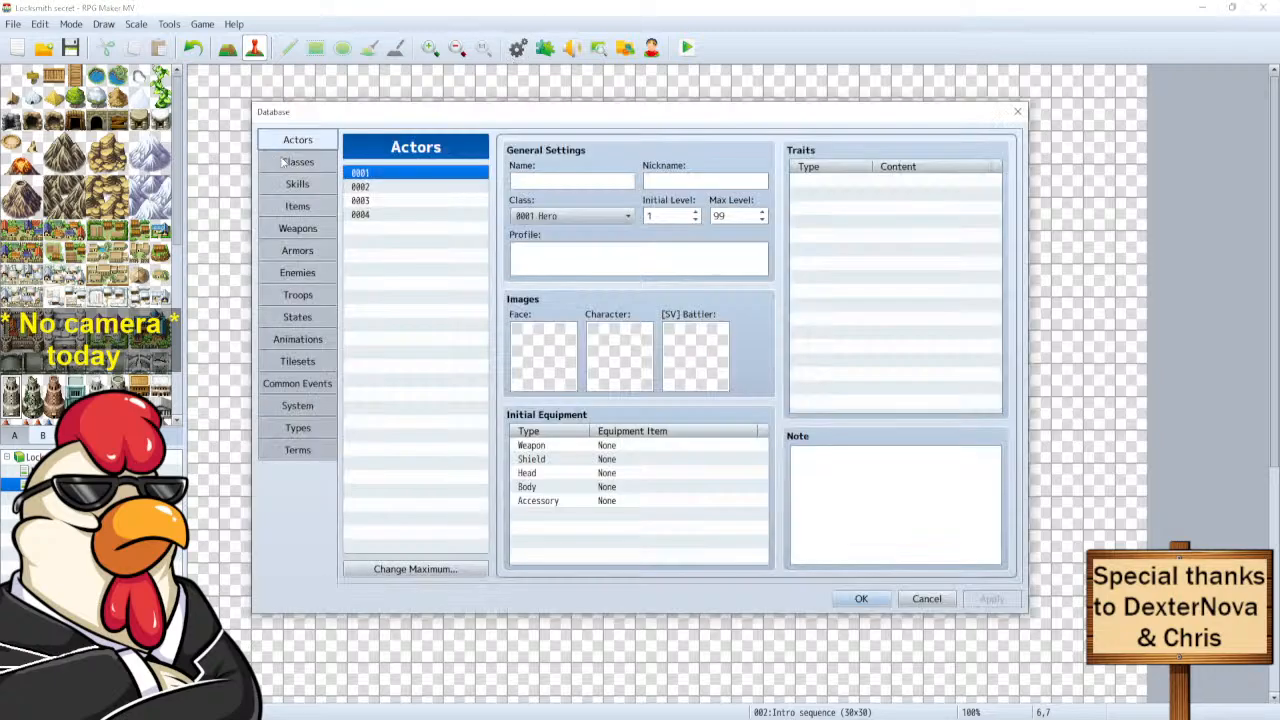
double_click(621, 355)
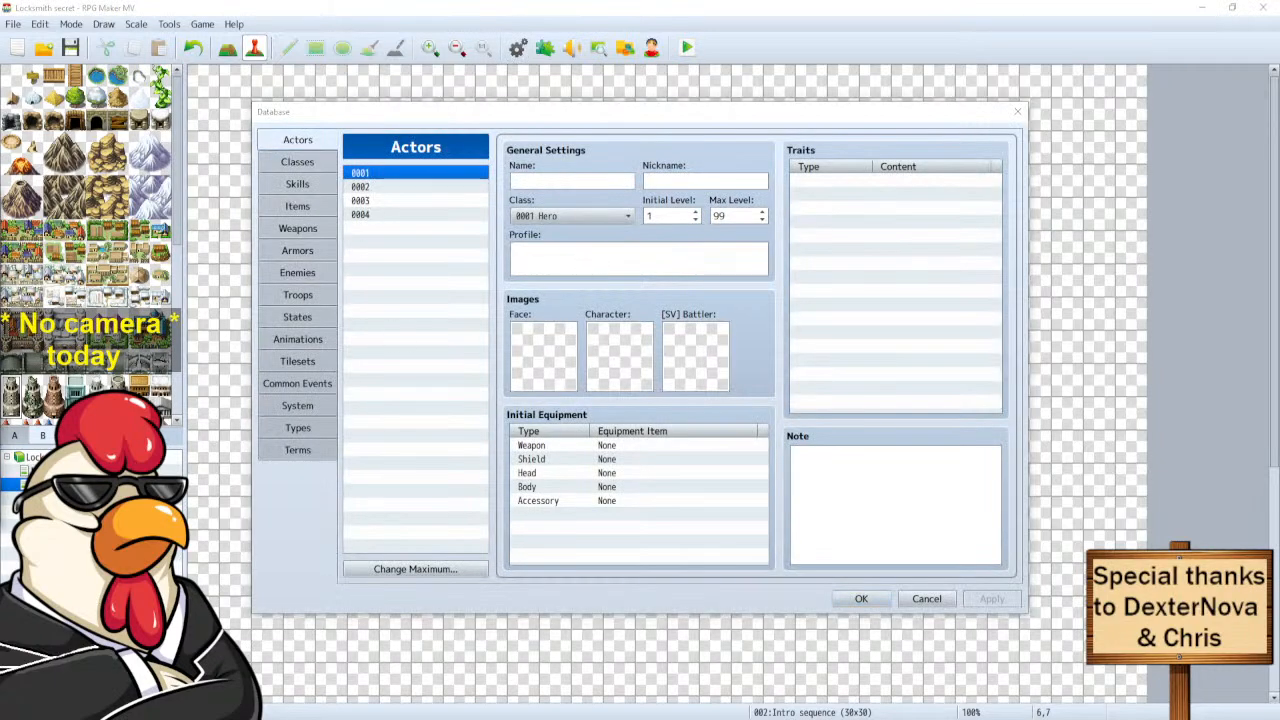
left_click(181, 337)
left_click(179, 362)
left_click(178, 388)
left_click(176, 432)
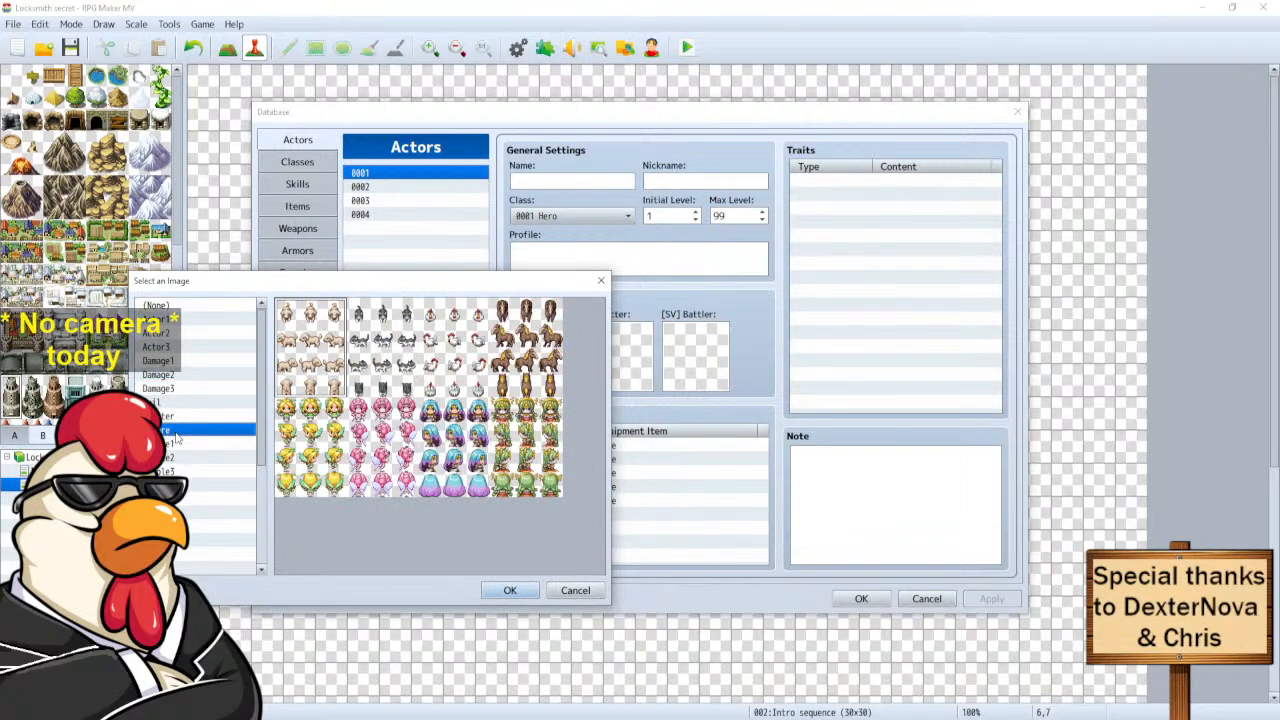
left_click(176, 444)
scroll(180, 472, "down", 2)
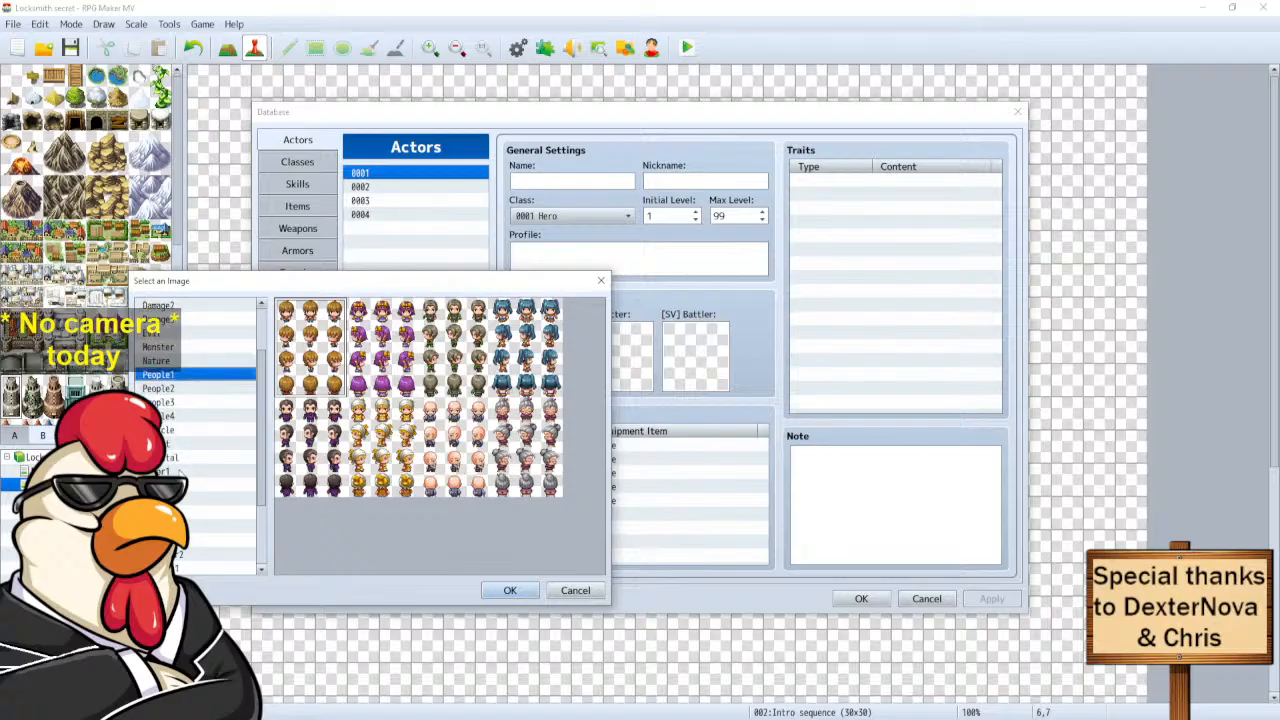
scroll(181, 474, "down", 1)
left_click(176, 430)
left_click(176, 420)
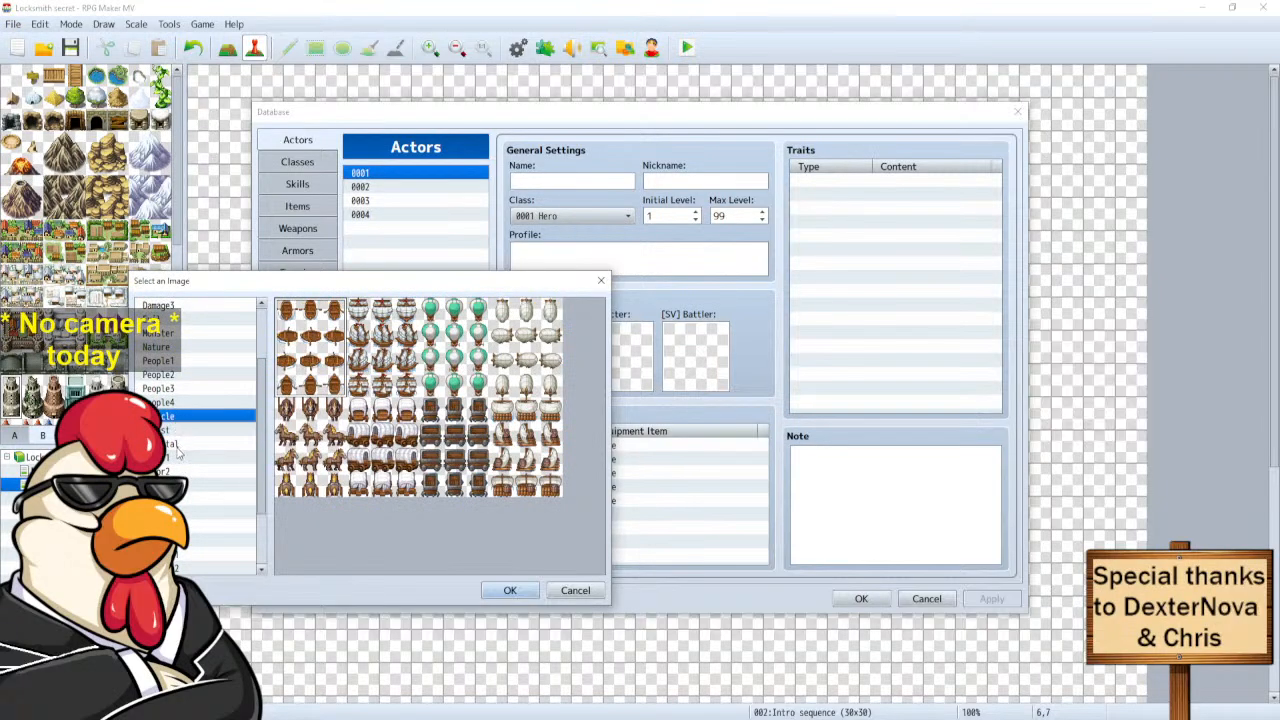
left_click(176, 446)
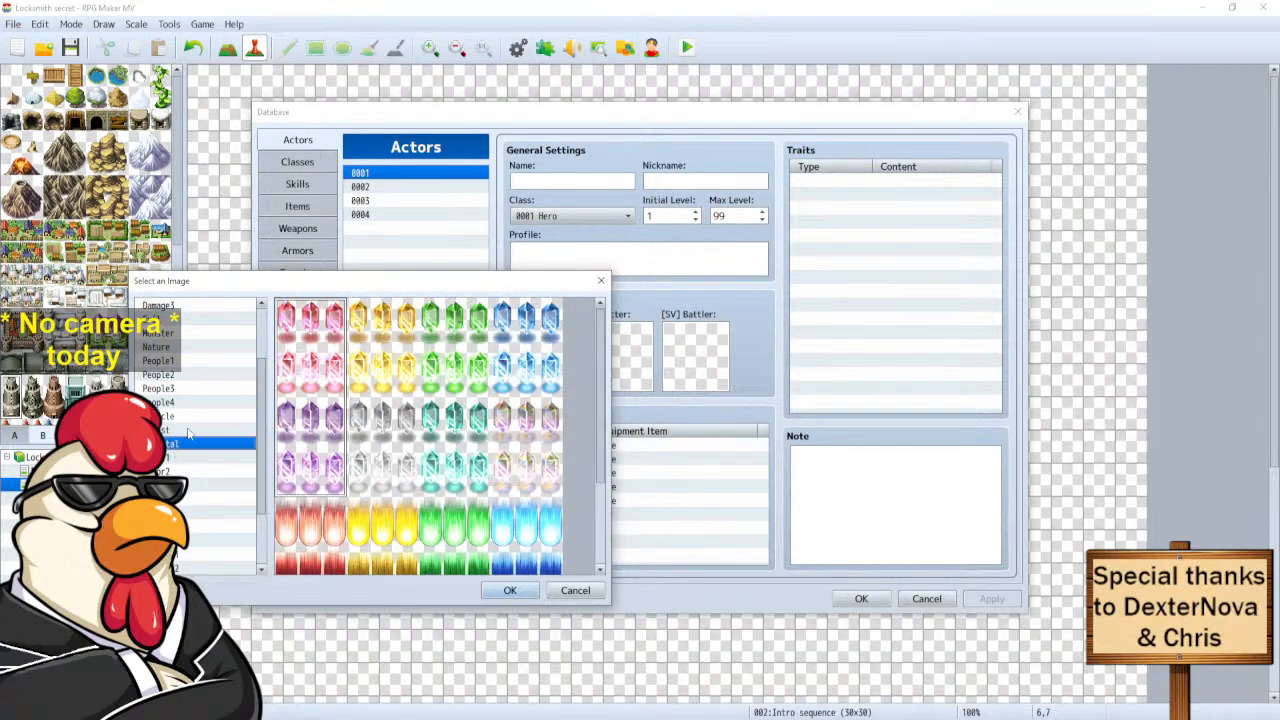
Choose the blue crystal sprite as the character graphic and save the Database.
left_click(538, 548)
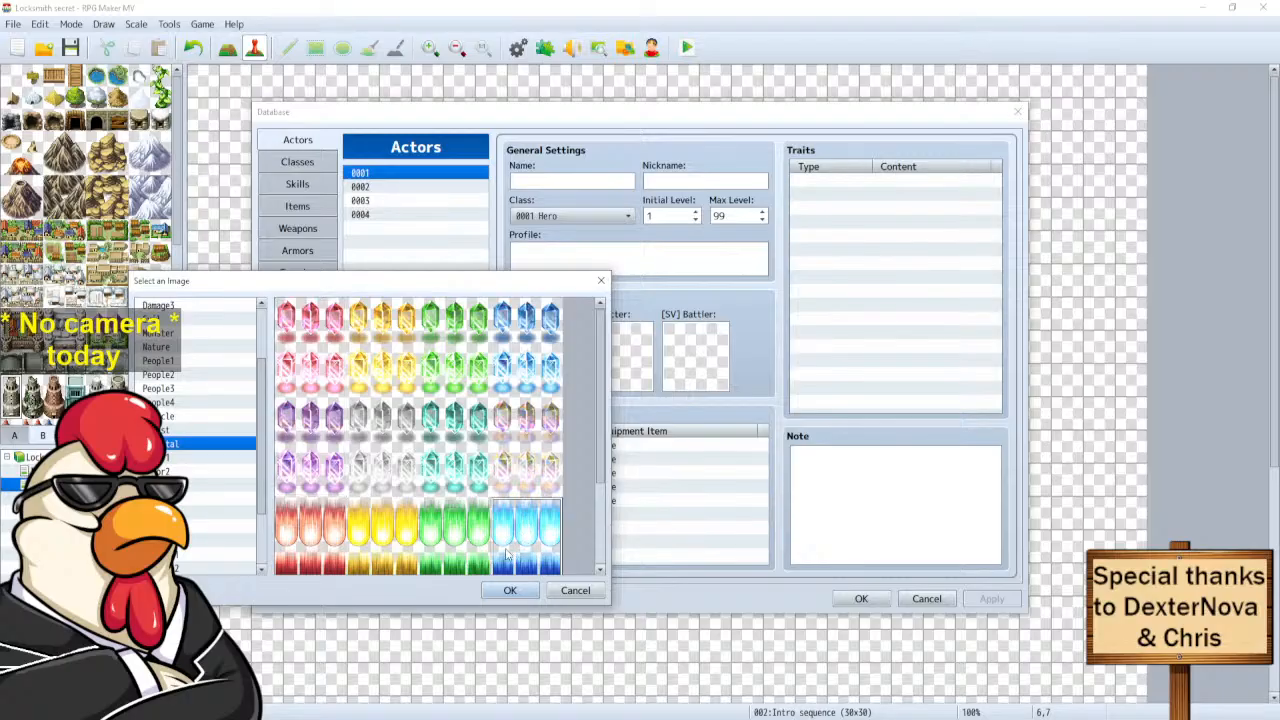
scroll(554, 515, "down", 3)
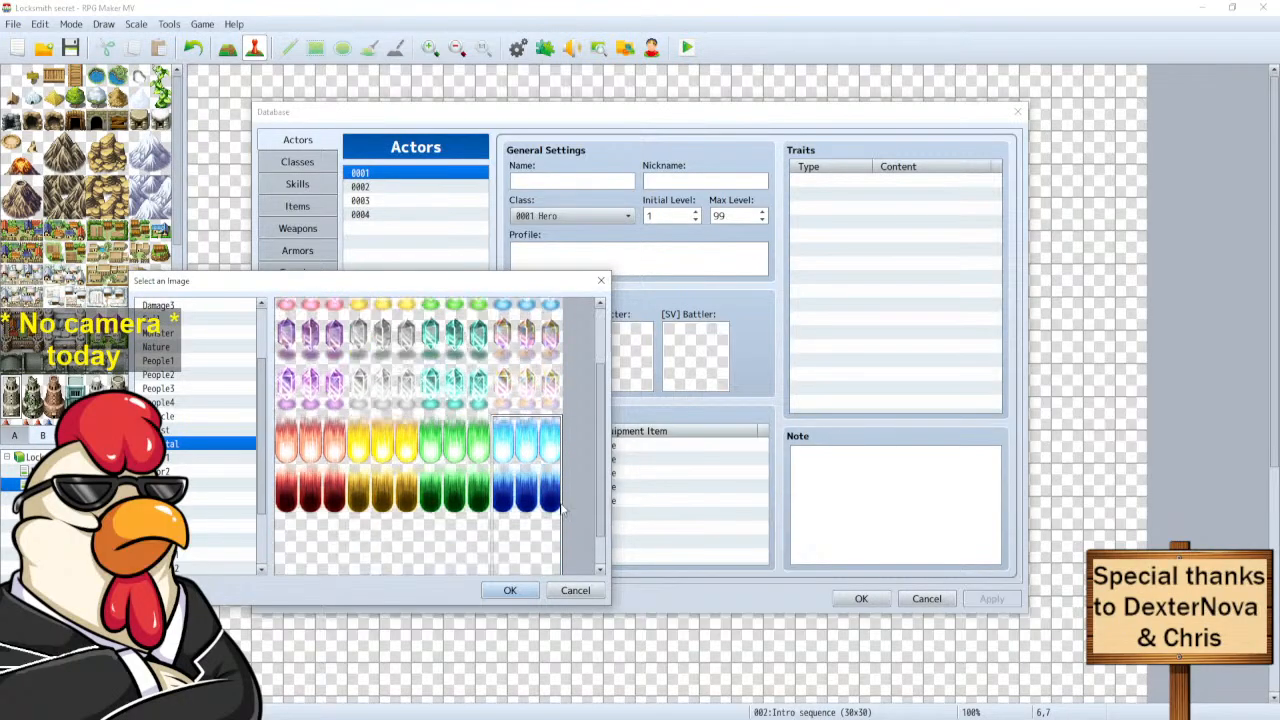
scroll(554, 515, "down", 1)
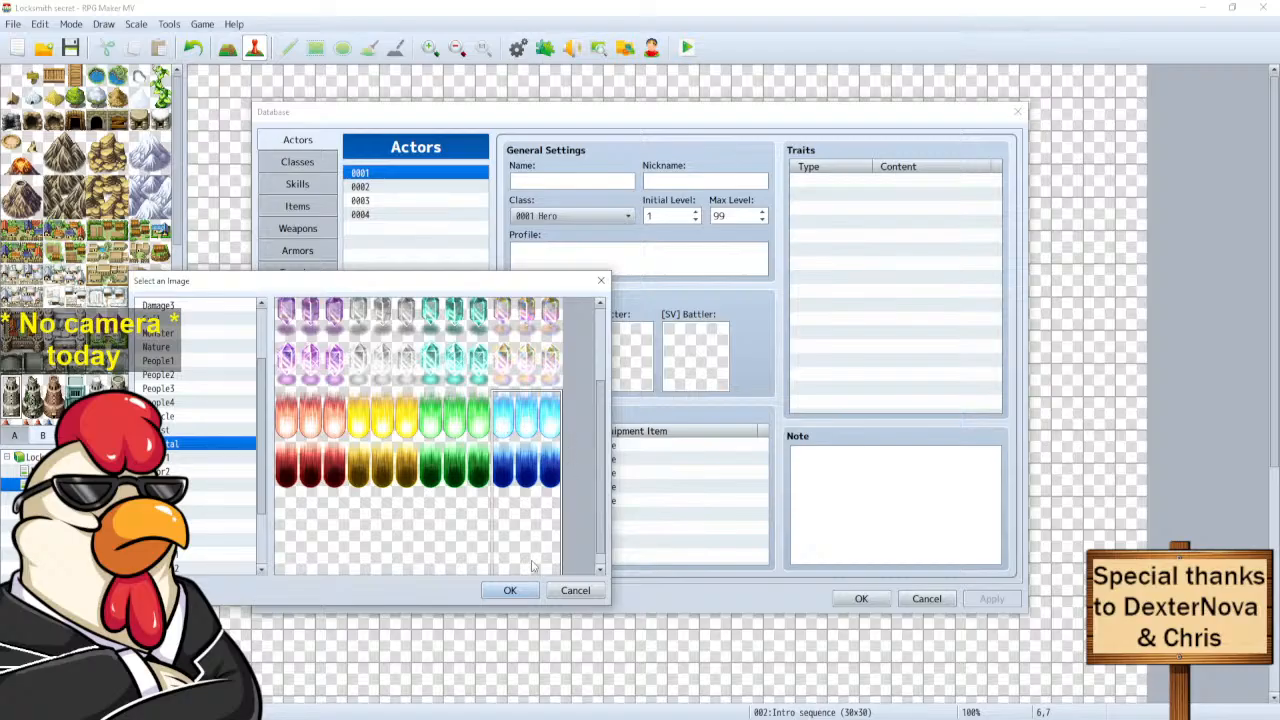
left_click(527, 593)
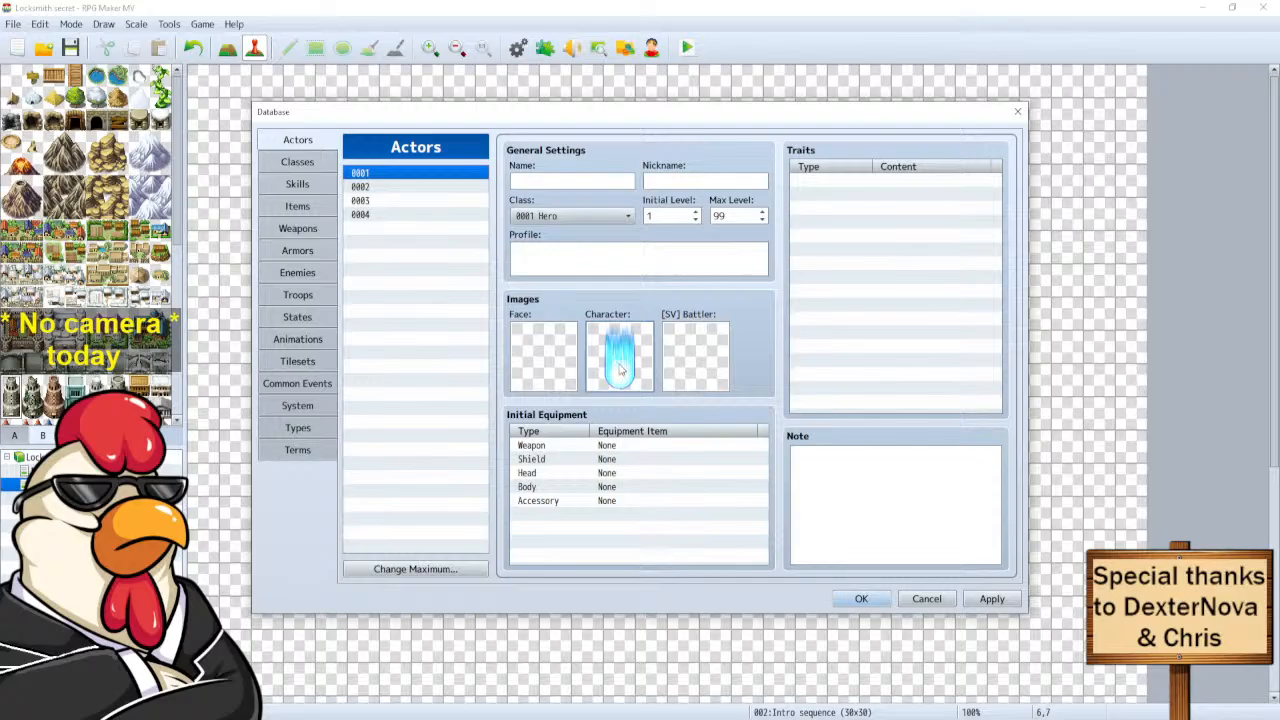
left_click(862, 599)
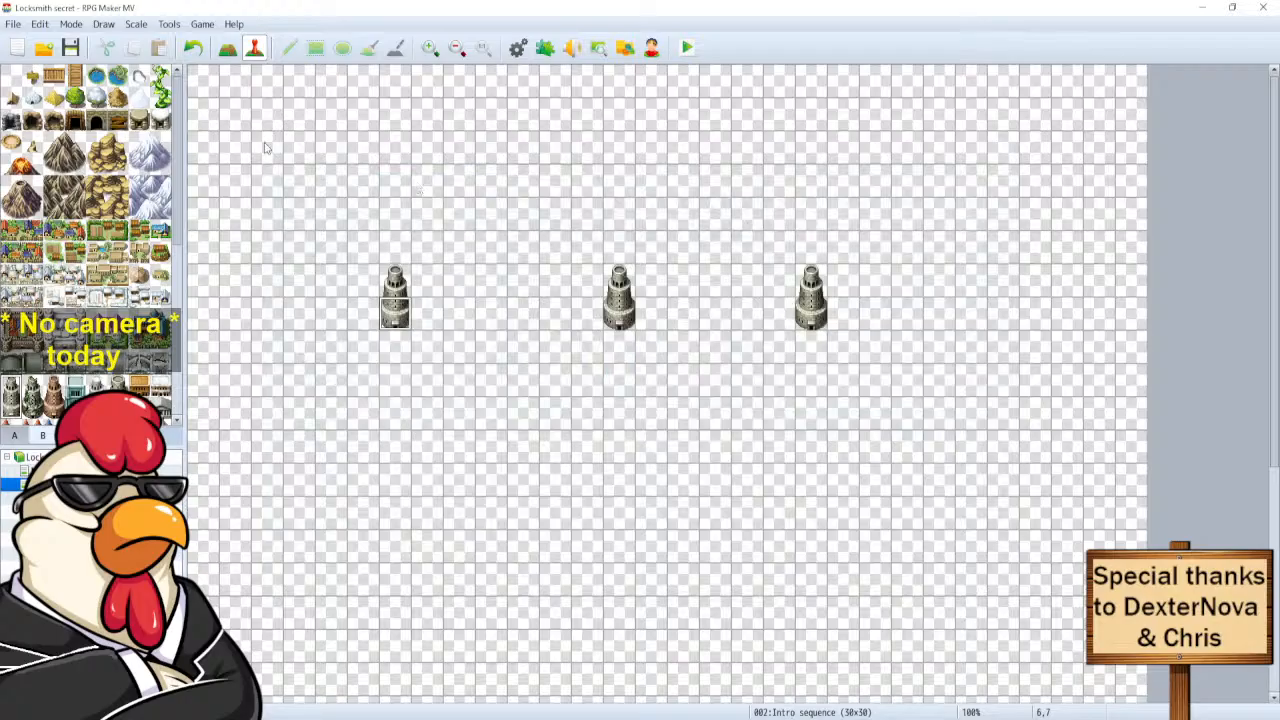
Create event EV001 at cell 2,2 with walking off, Below characters priority and Parallel trigger.
double_click(265, 150)
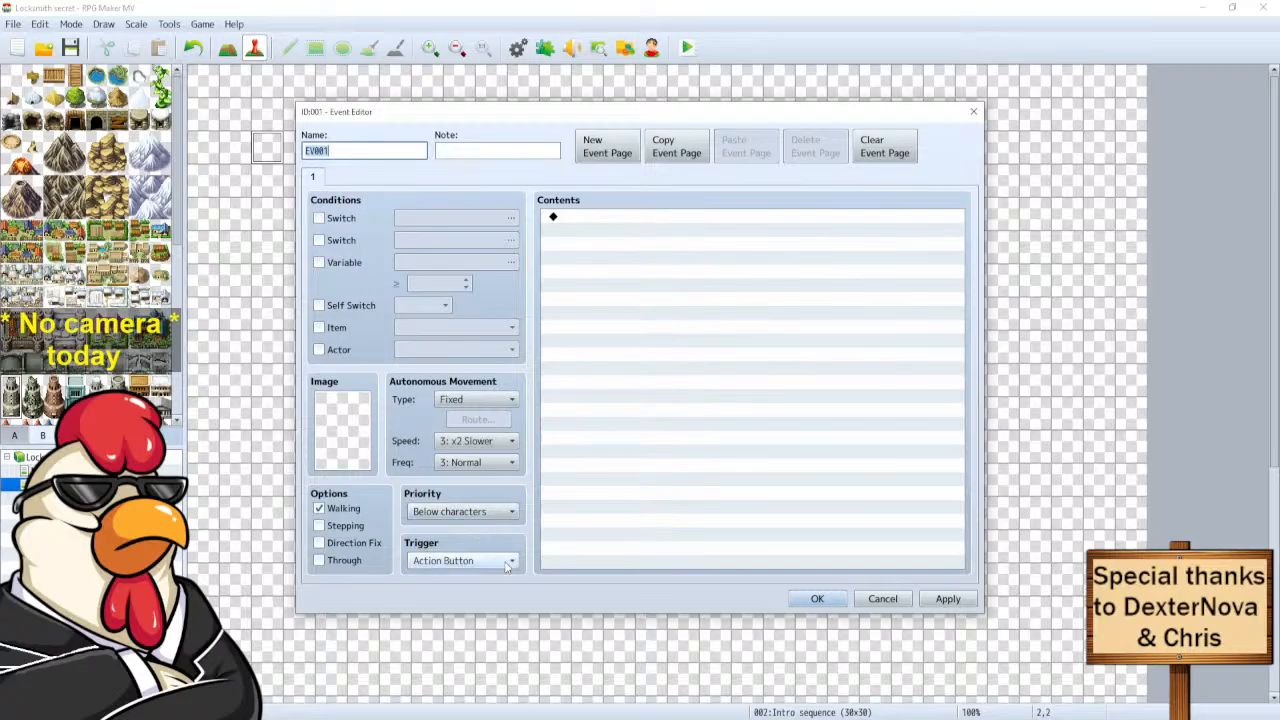
left_click(511, 516)
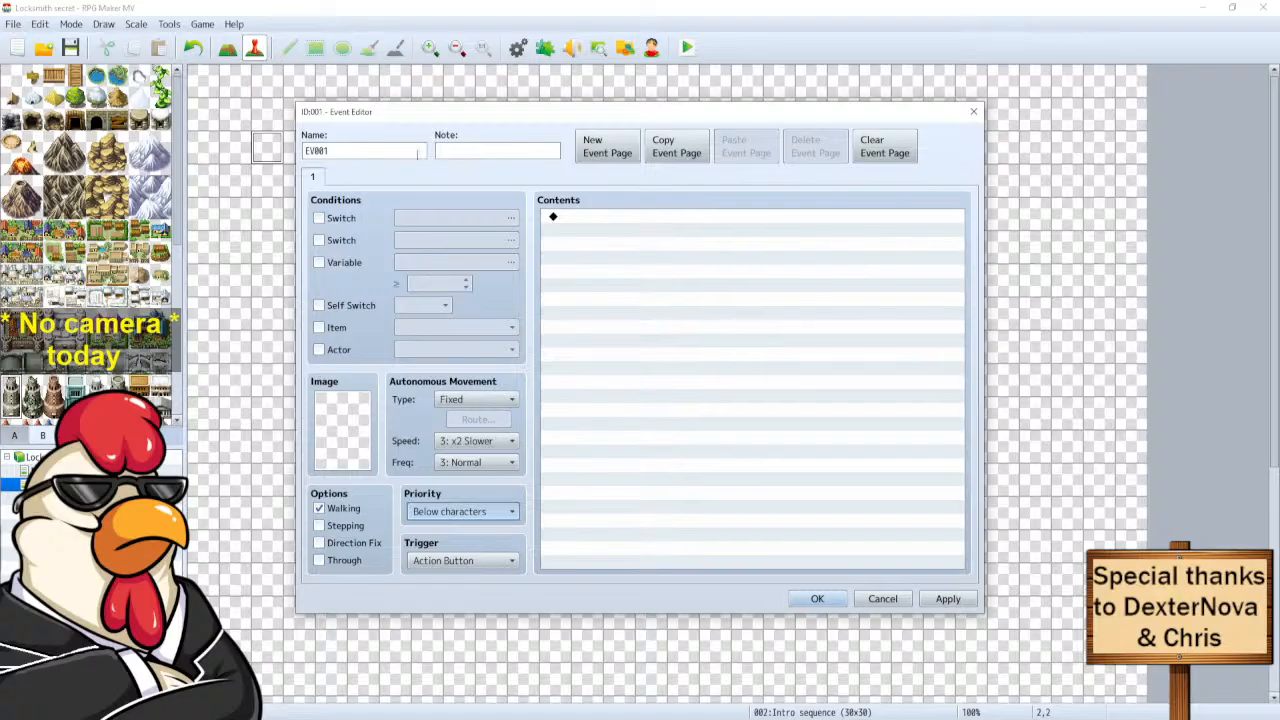
left_click(505, 567)
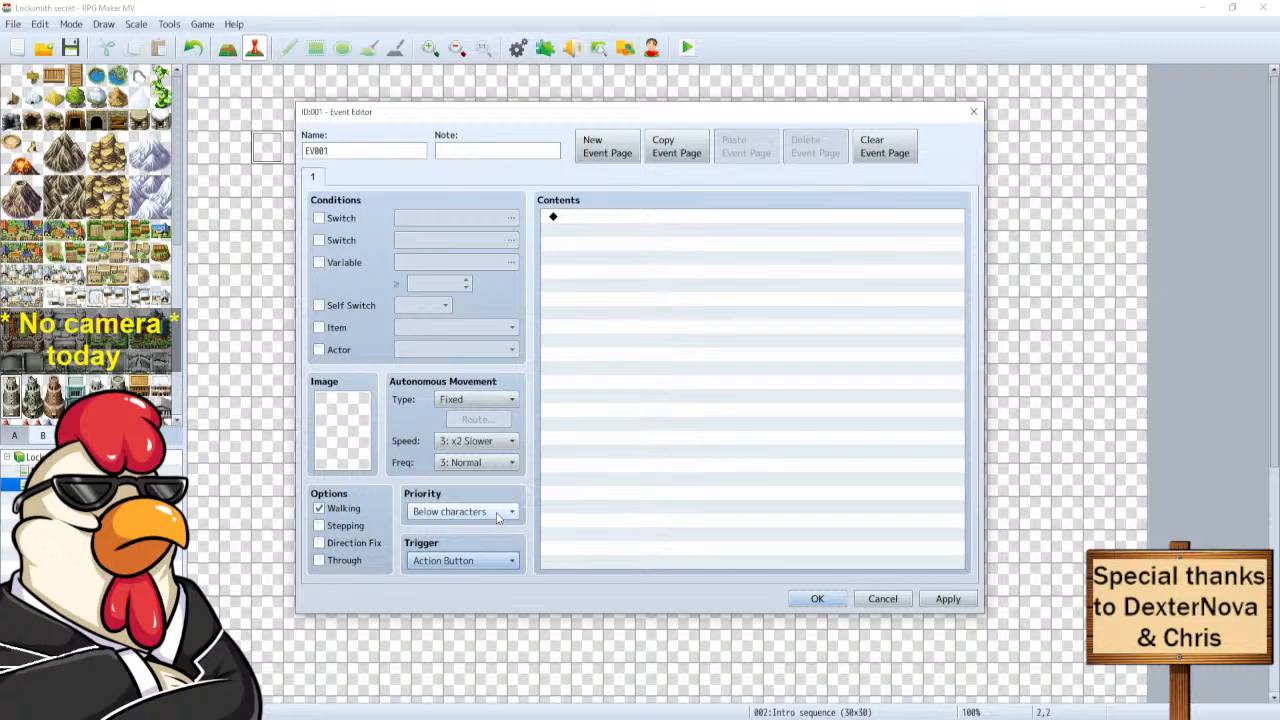
left_click(319, 509)
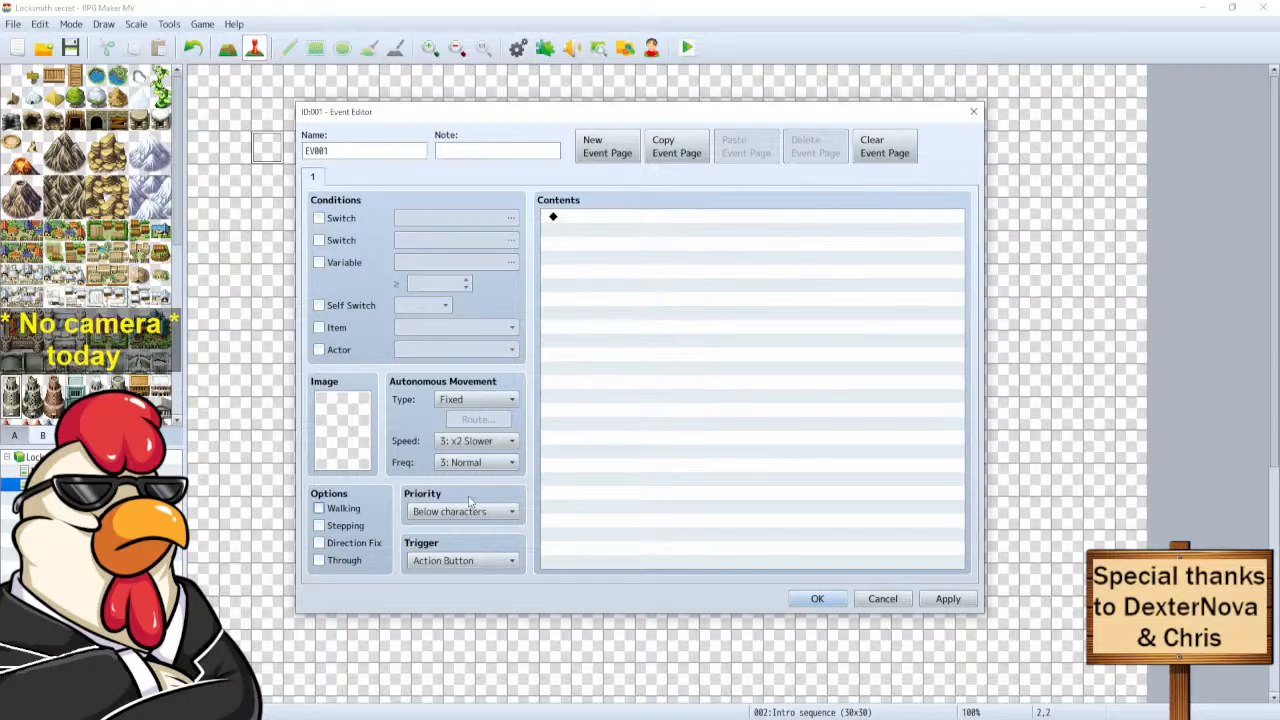
left_click(505, 400)
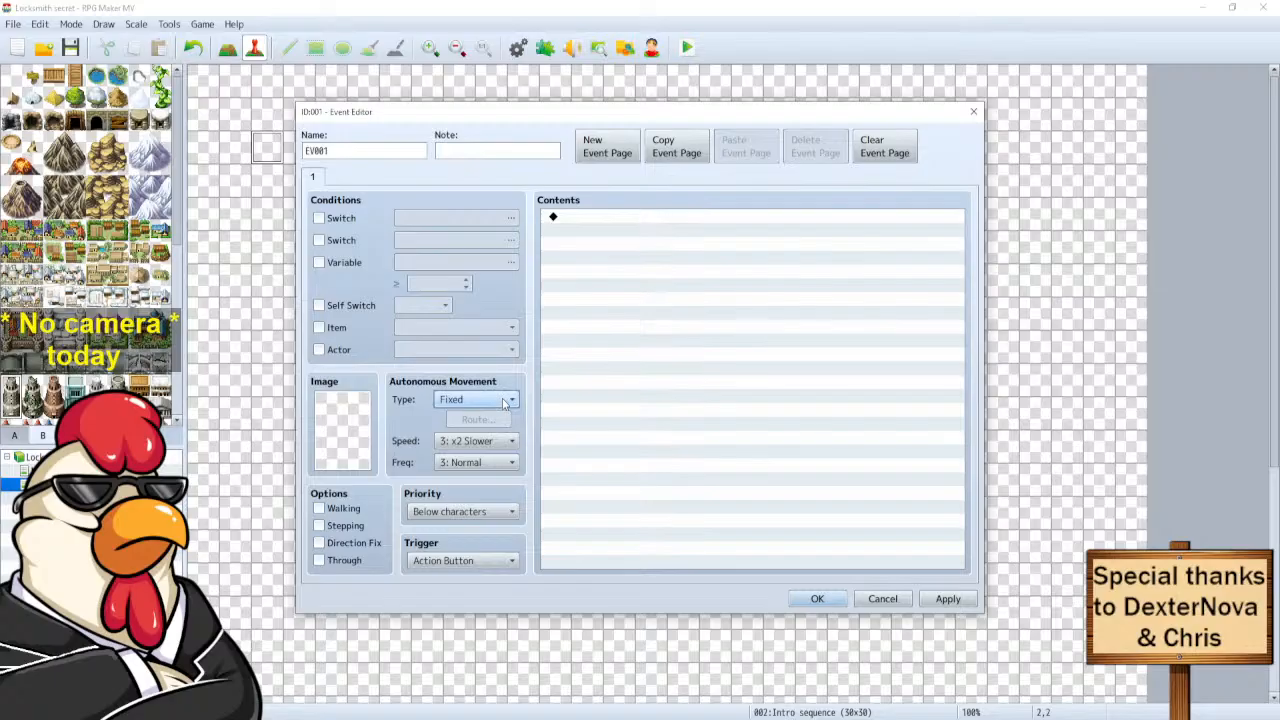
left_click(507, 513)
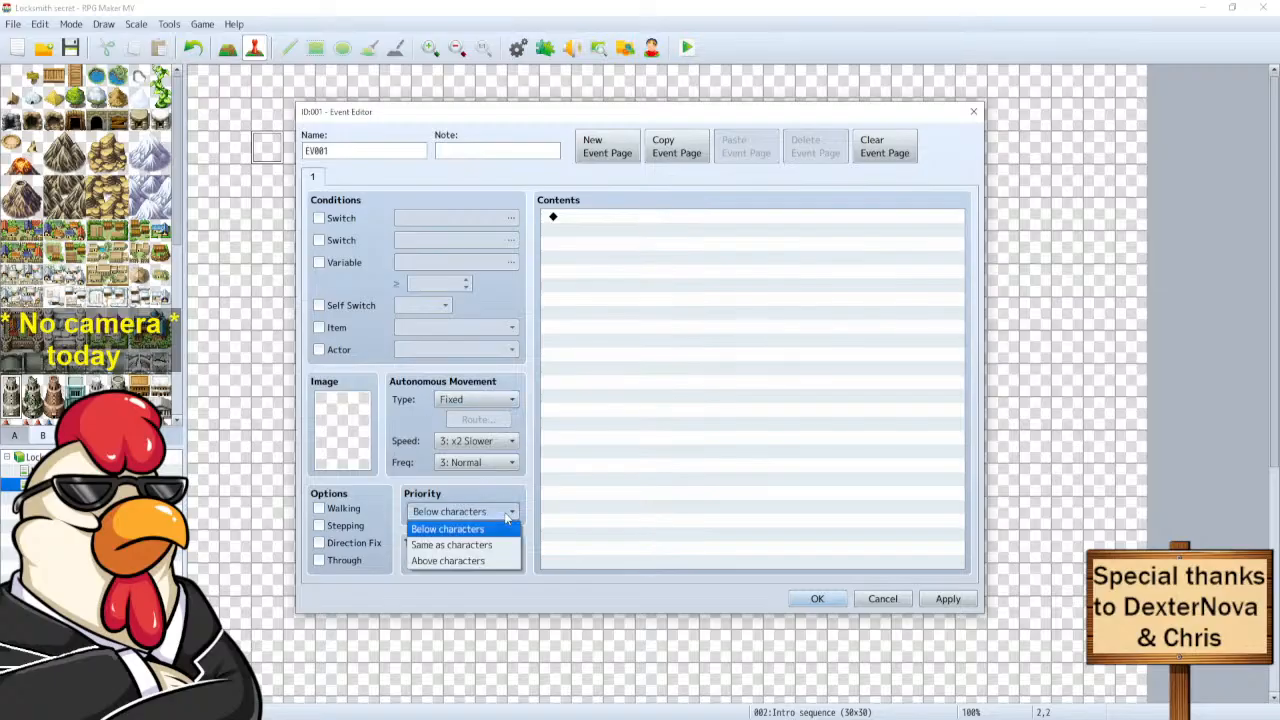
left_click(507, 517)
left_click(503, 560)
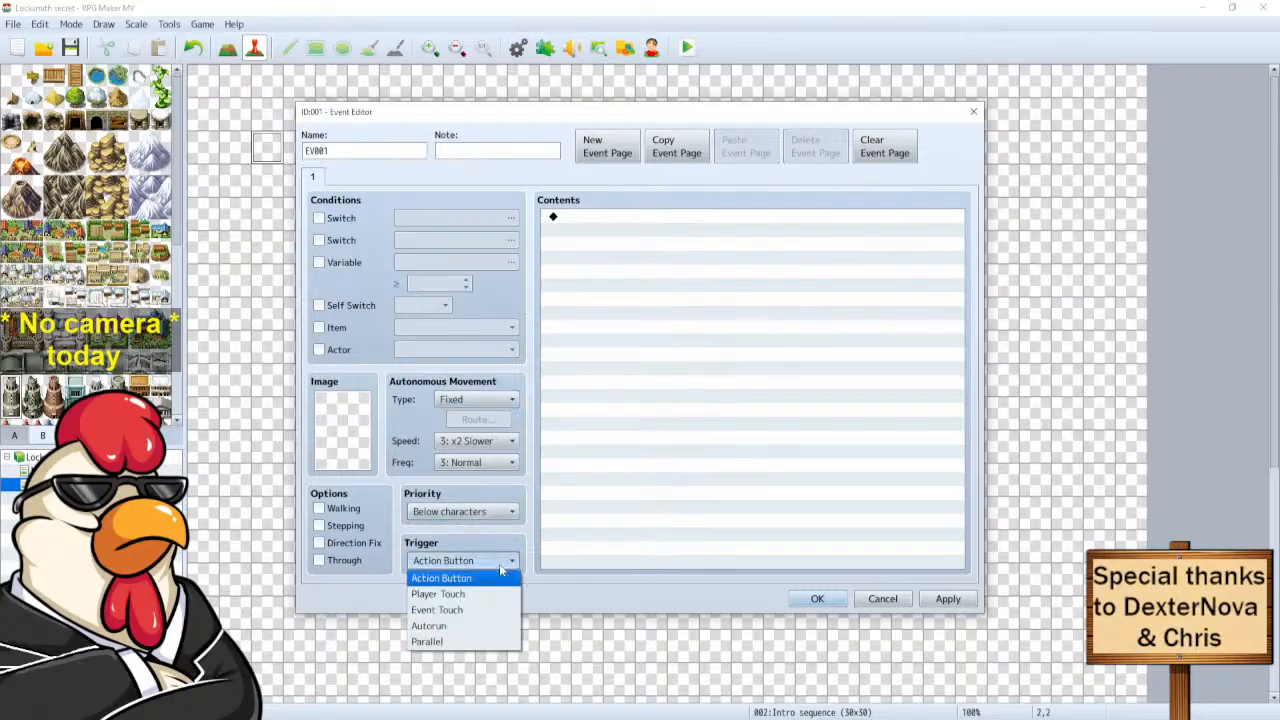
left_click(451, 643)
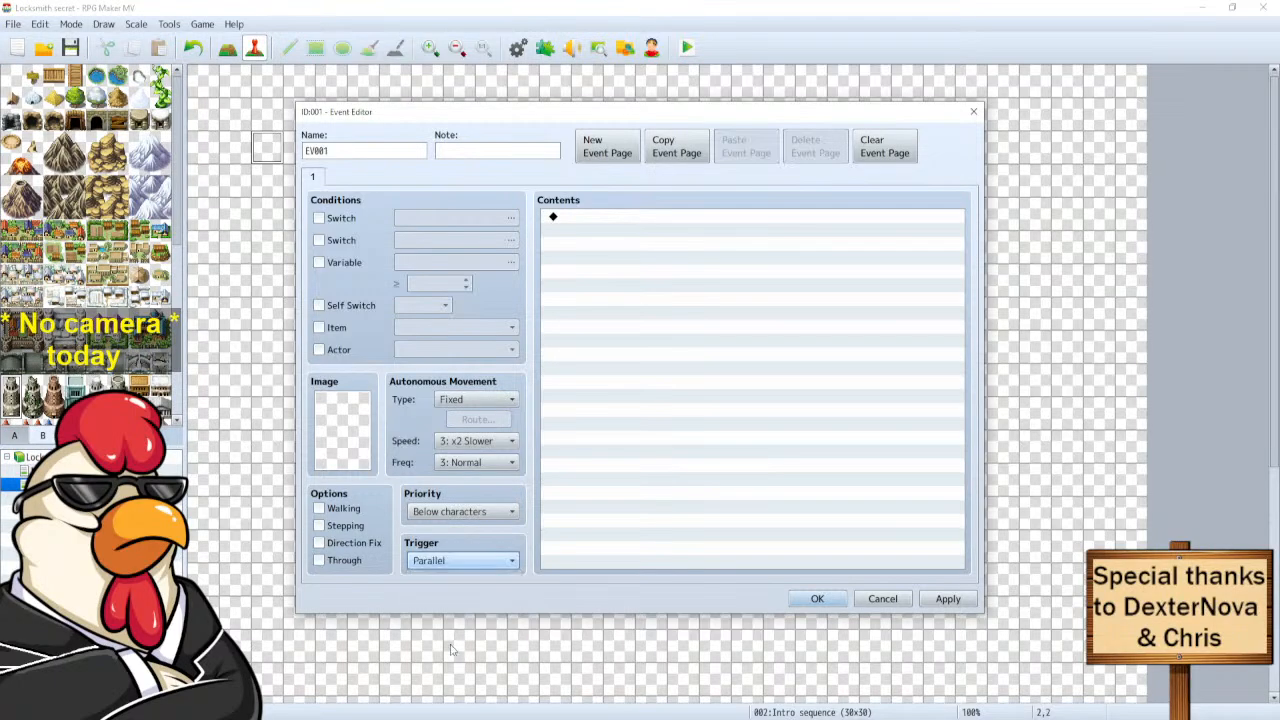
double_click(598, 219)
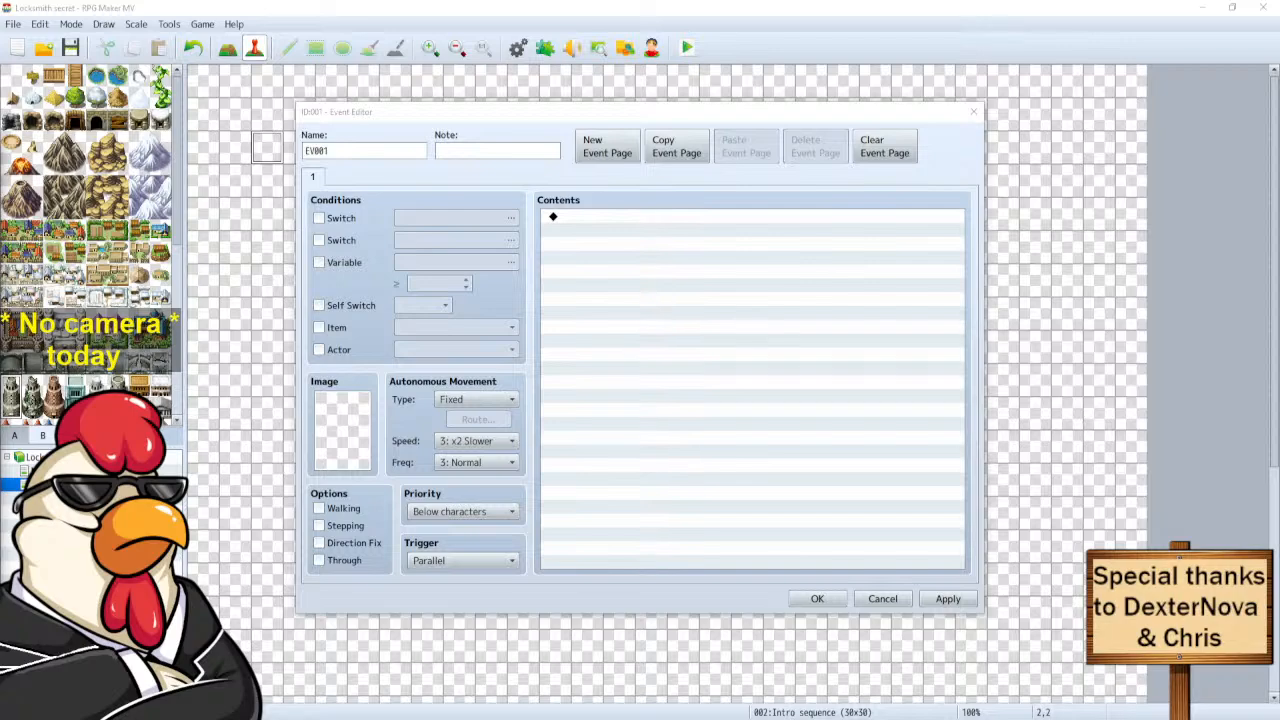
Look through Event Commands pages 2, 3 and 1, then close the list without adding anything.
left_click_drag(741, 242, 378, 114)
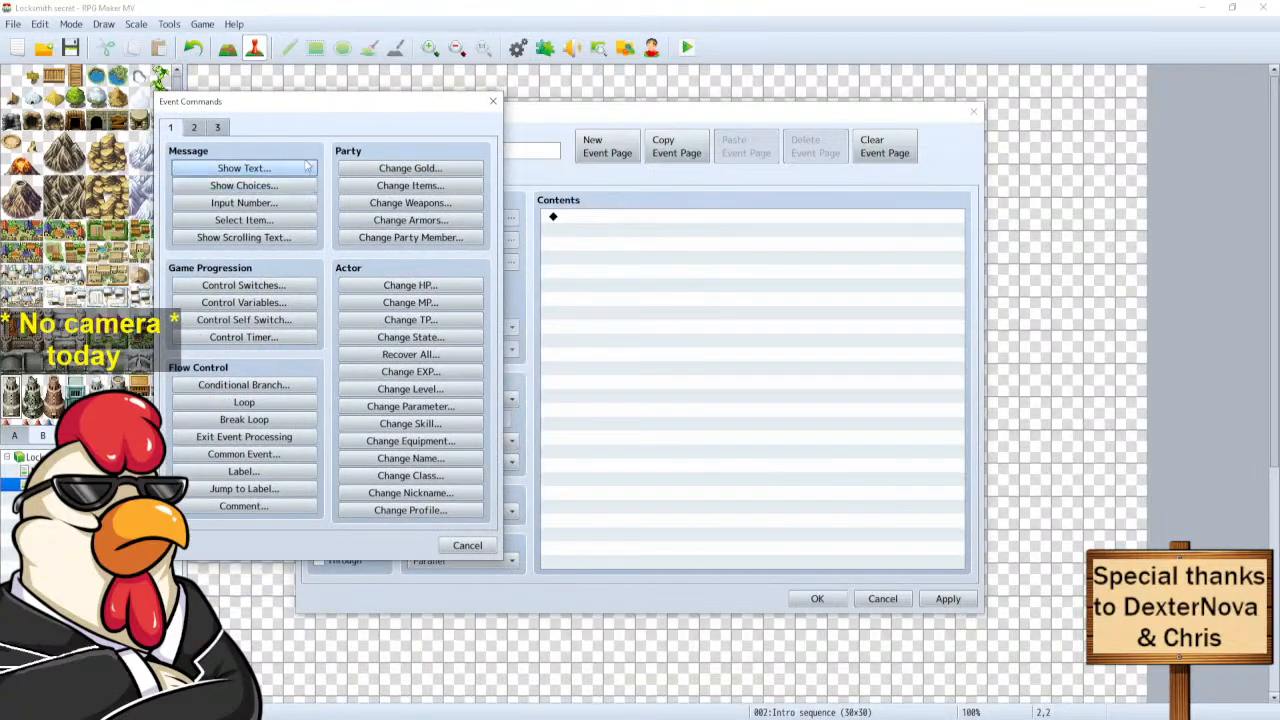
left_click(195, 128)
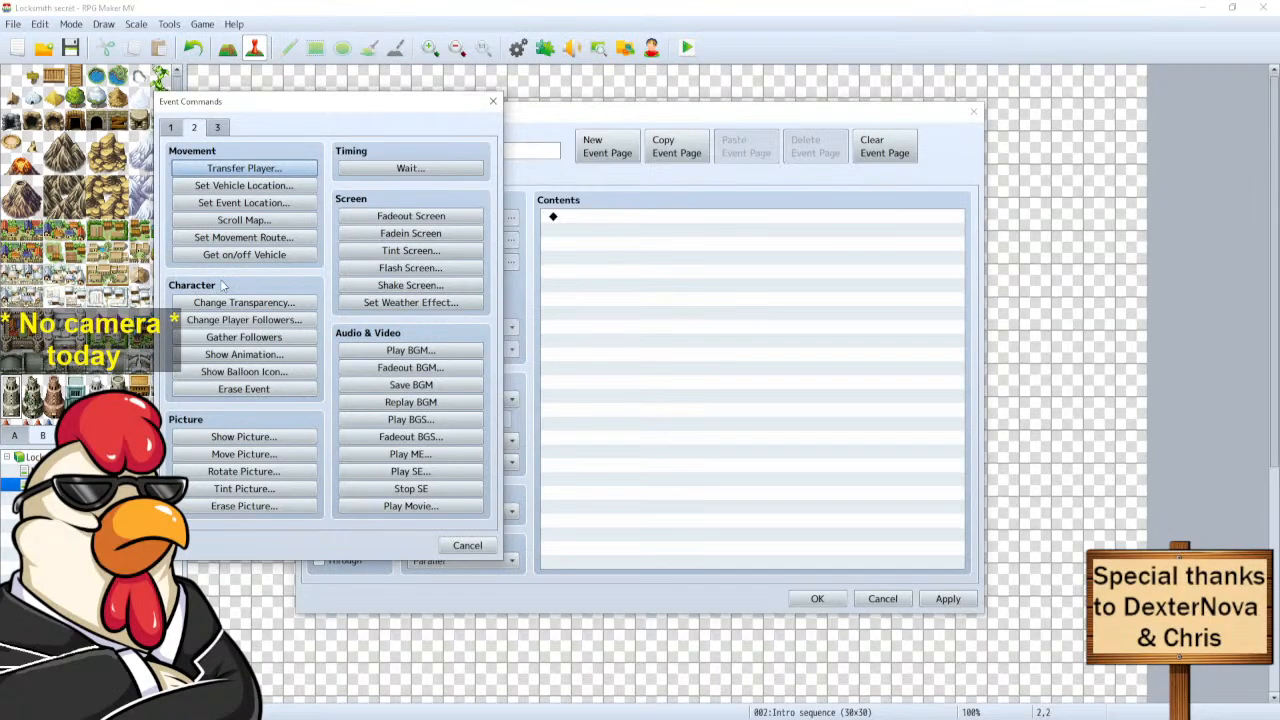
left_click(218, 128)
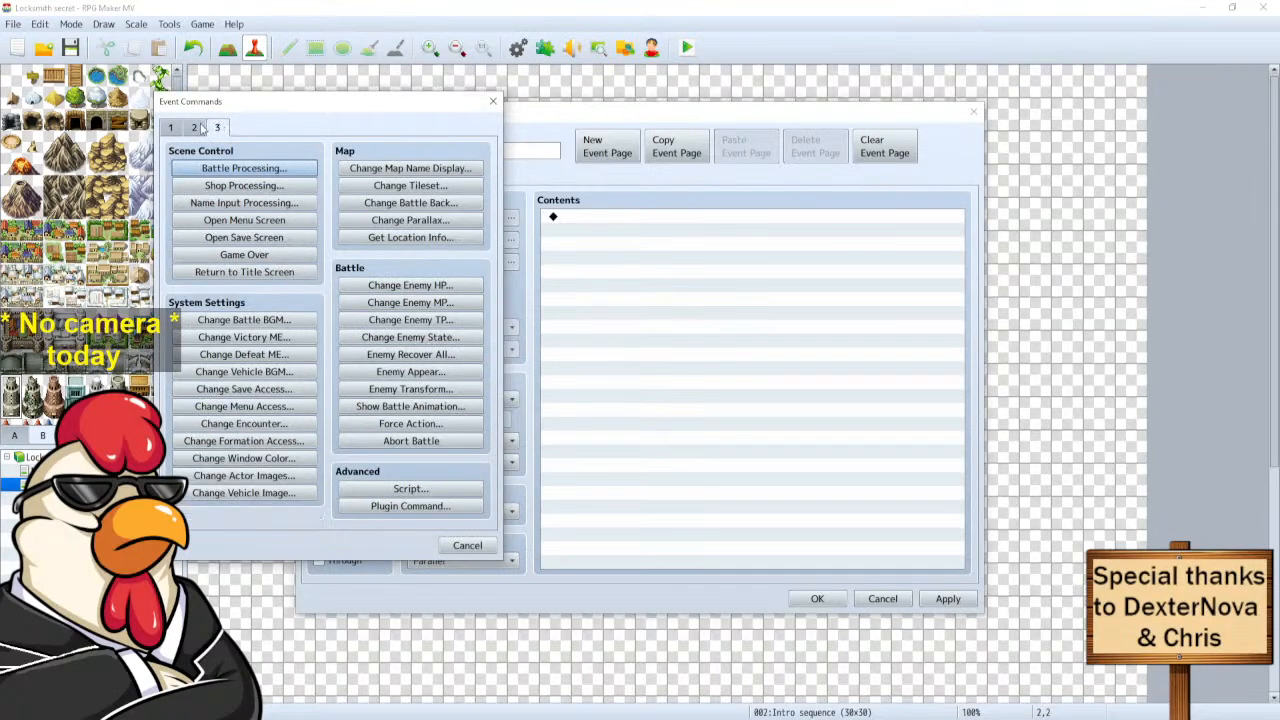
left_click(198, 128)
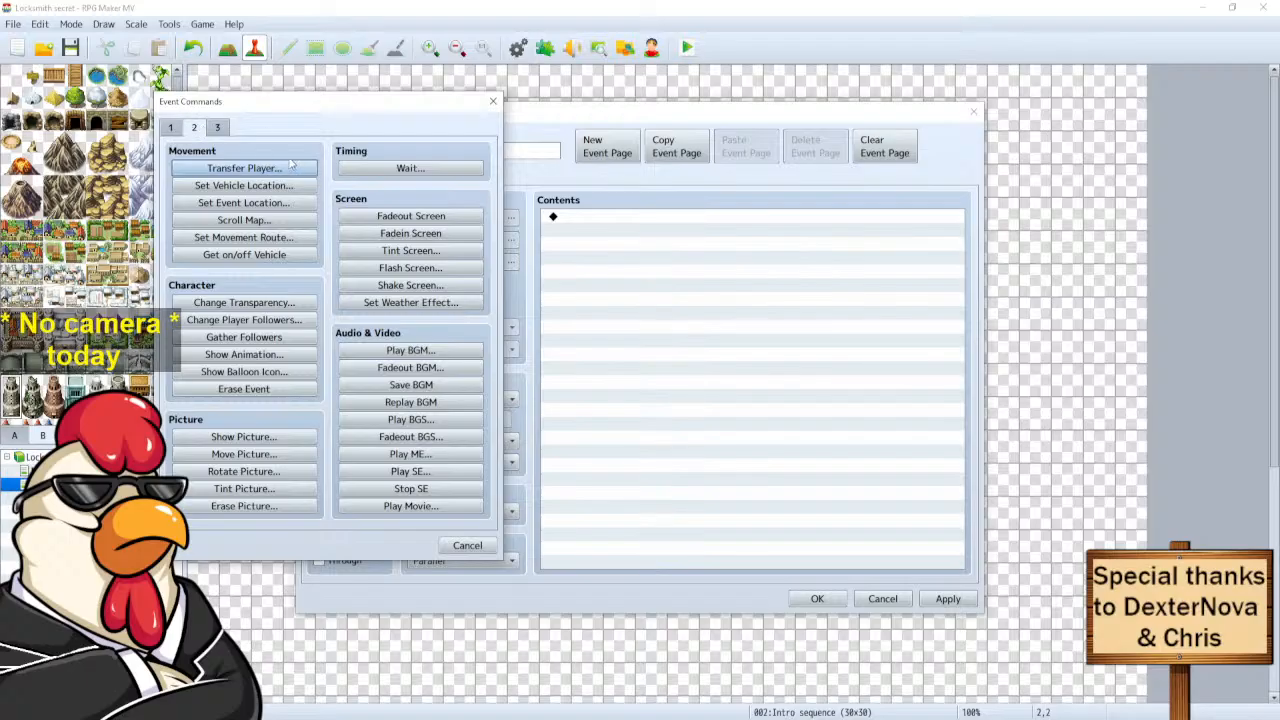
left_click(172, 128)
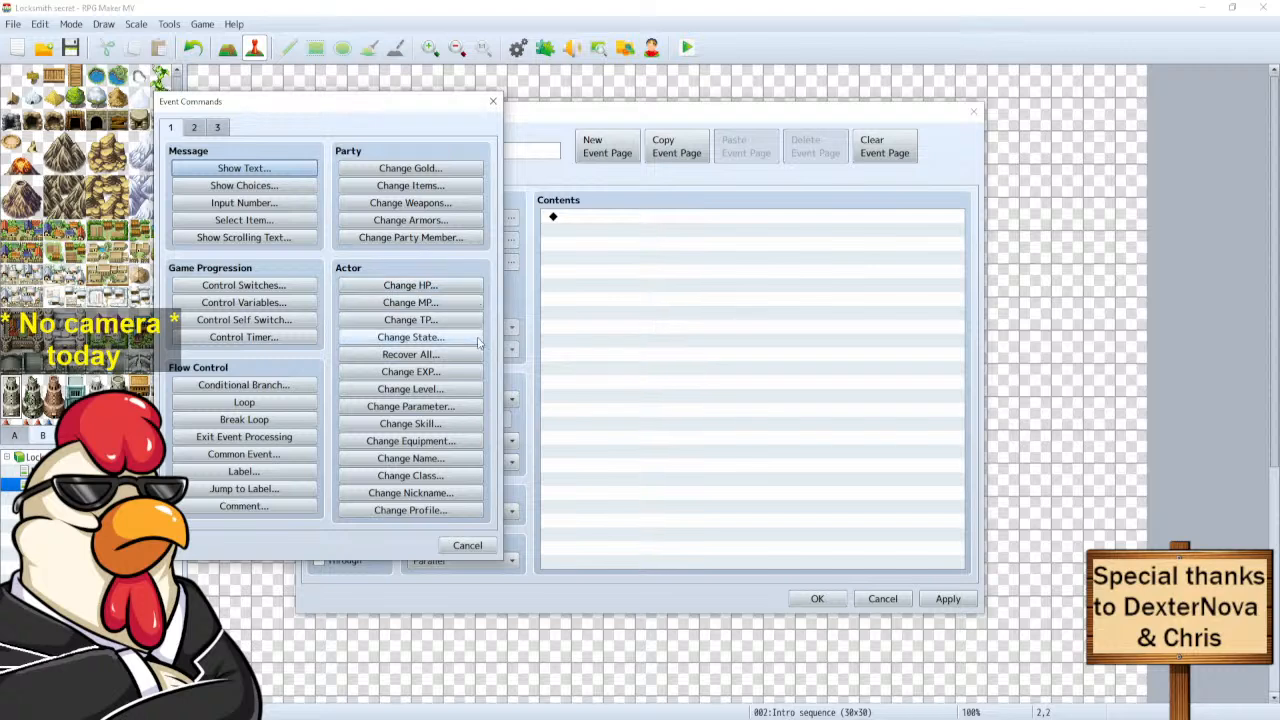
key("Escape")
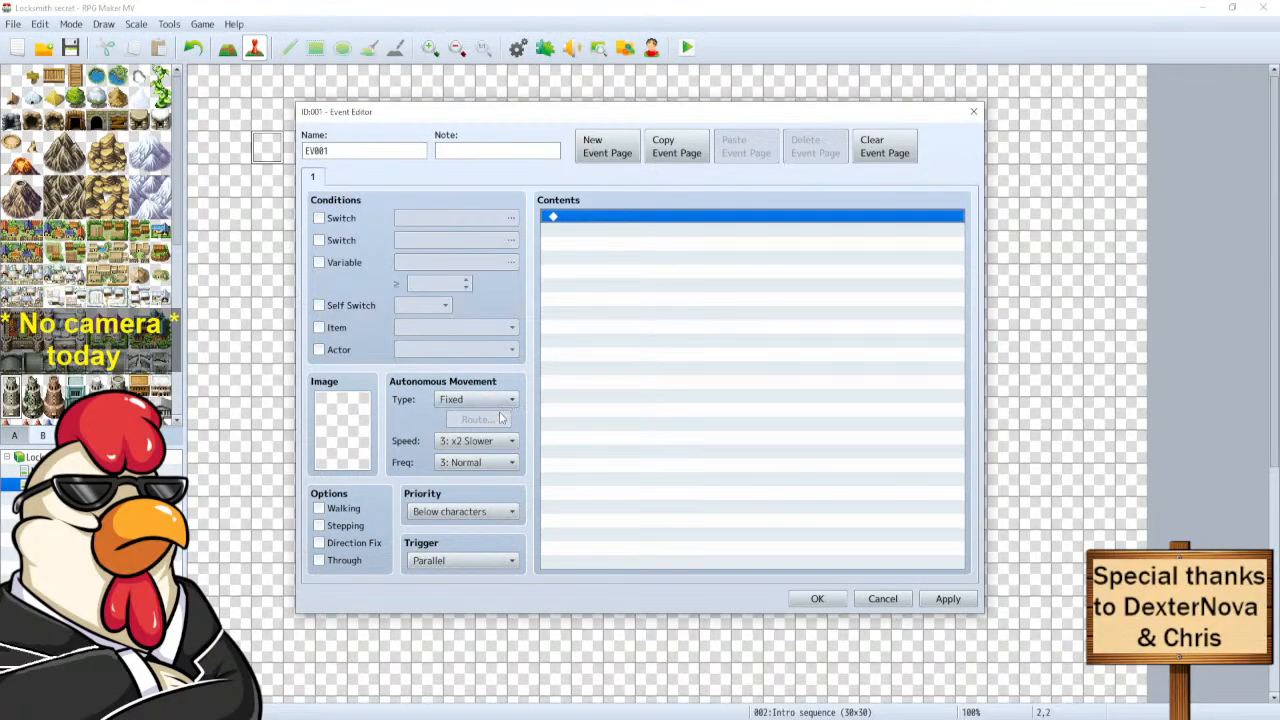
Close the Event Editor, select the left tower, and open the Database.
key("Escape")
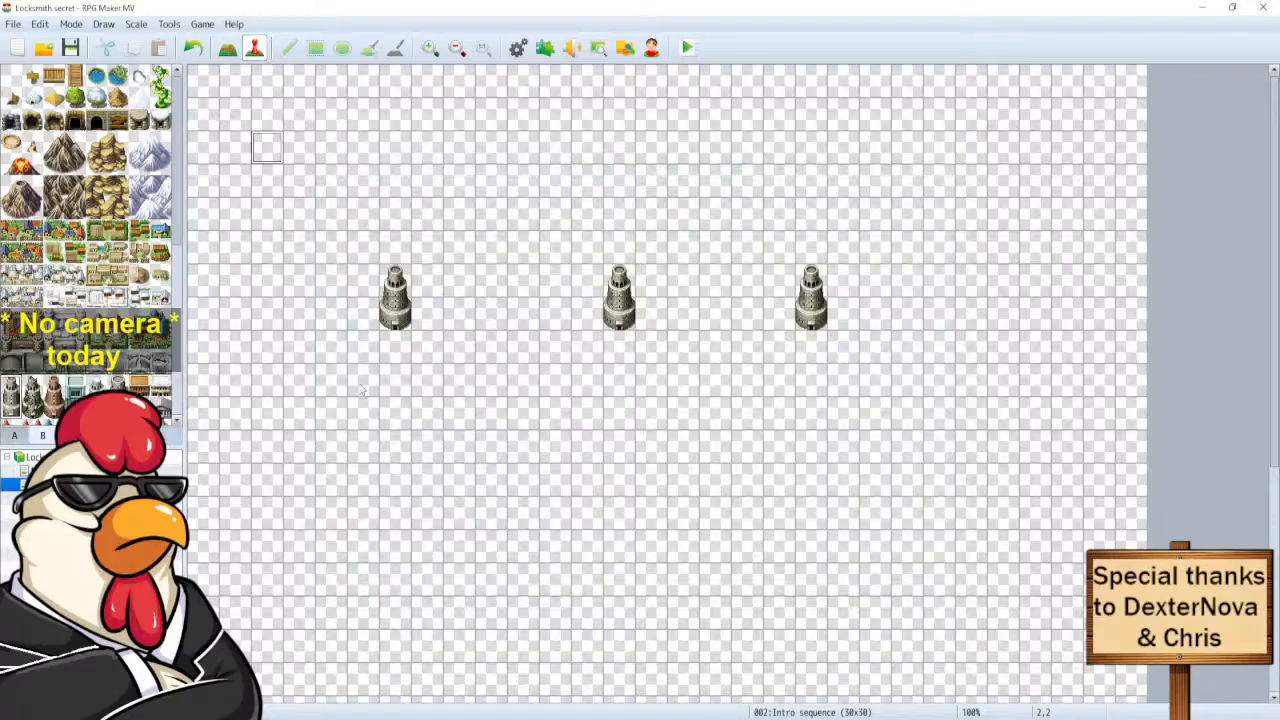
left_click(396, 316)
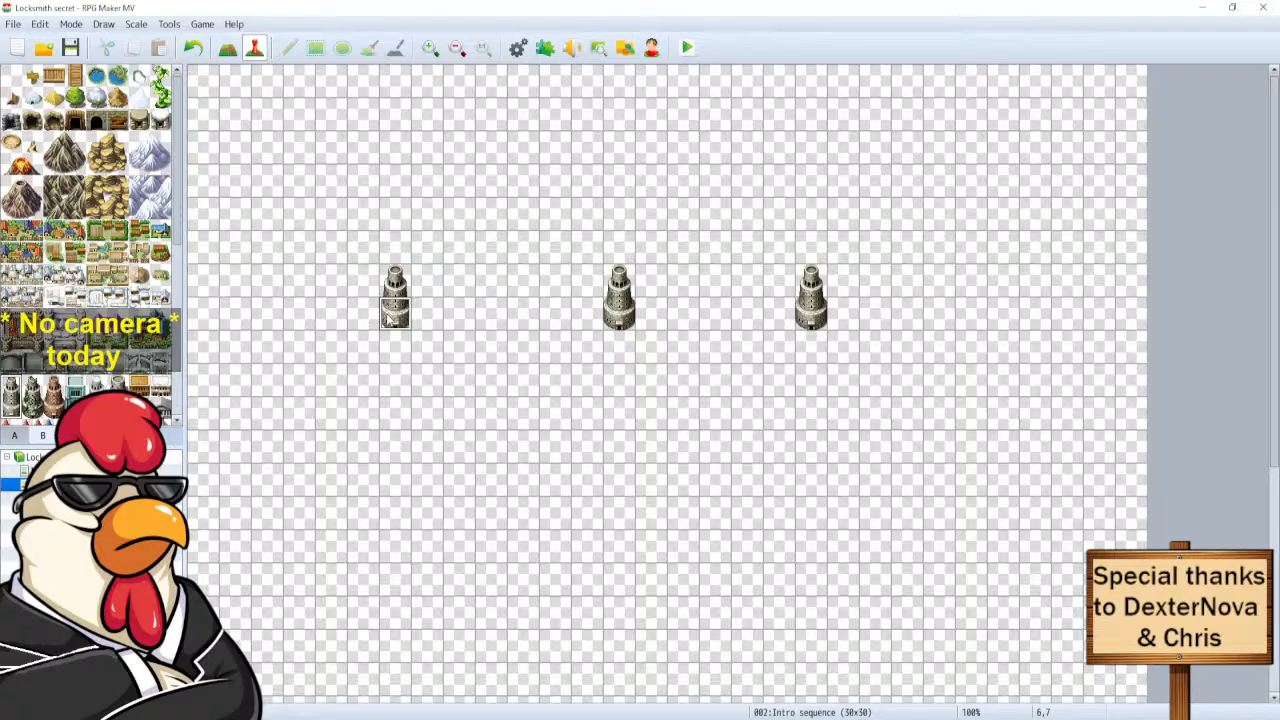
left_click(520, 49)
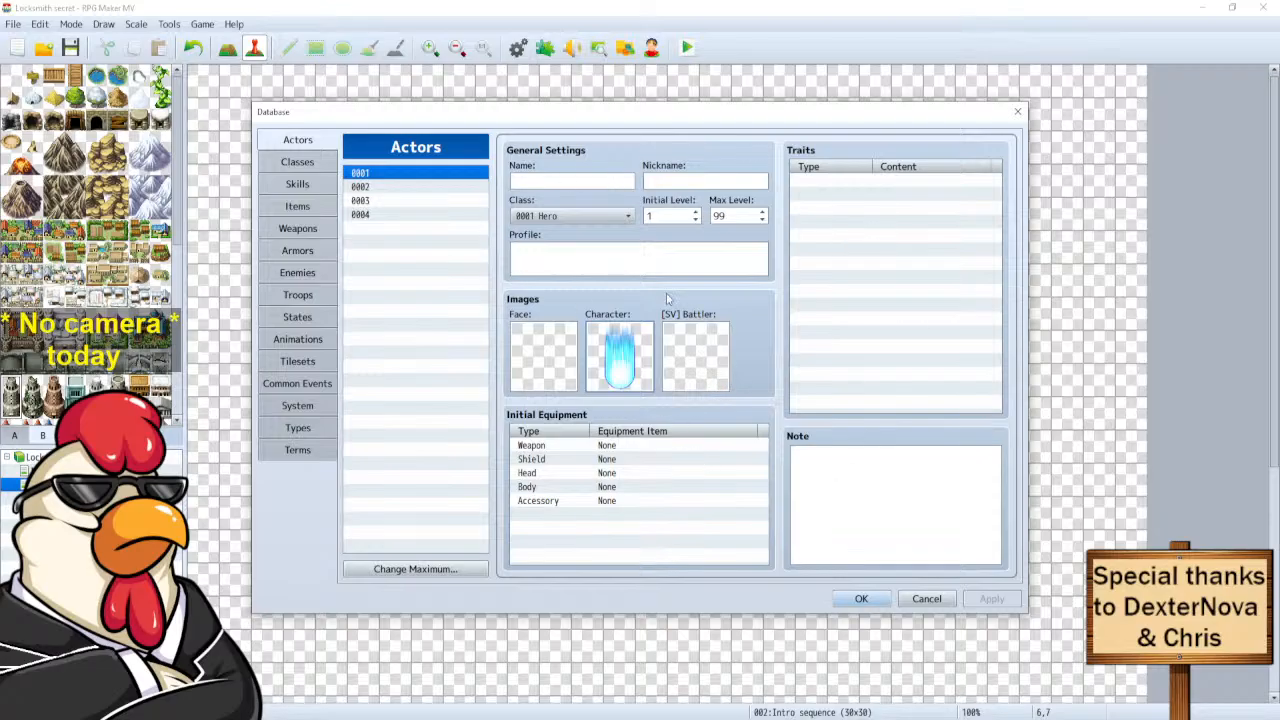
Delete actor 0001's character image and save the Database.
left_click(401, 173)
key("Delete")
left_click(880, 600)
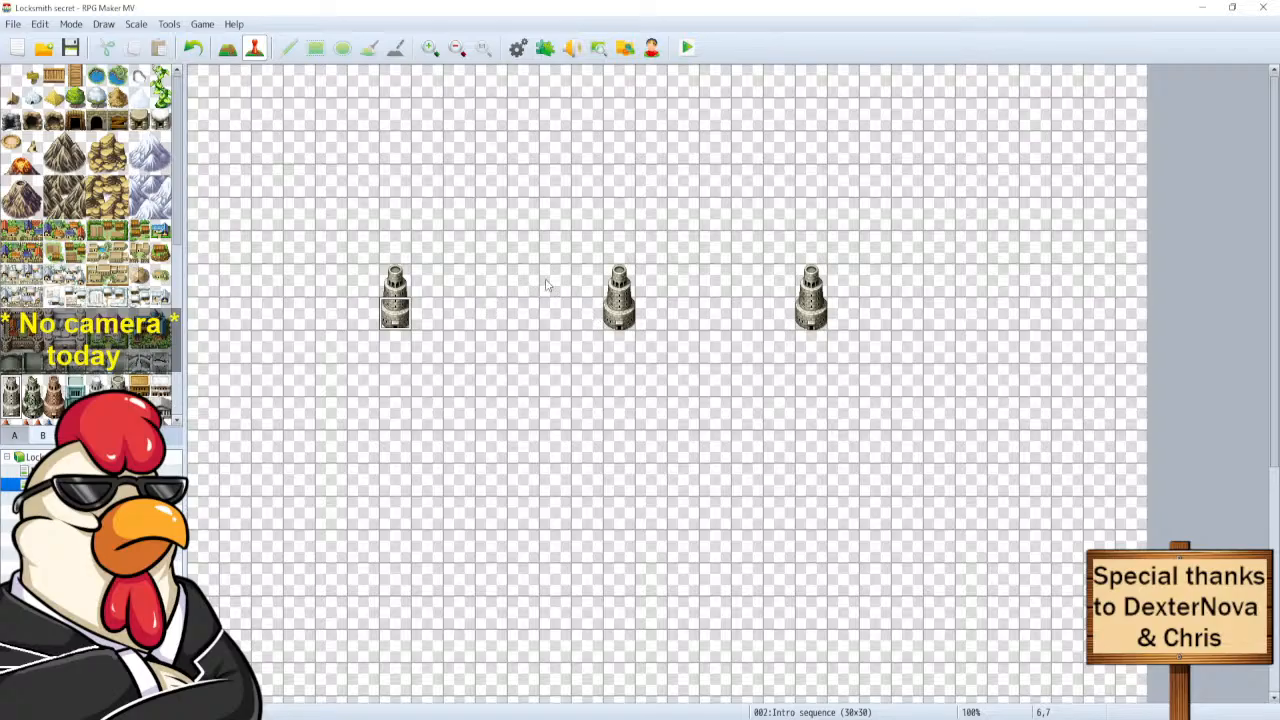
Select the tiles above the middle tower, opening and cancelling a new event there.
left_click(619, 247)
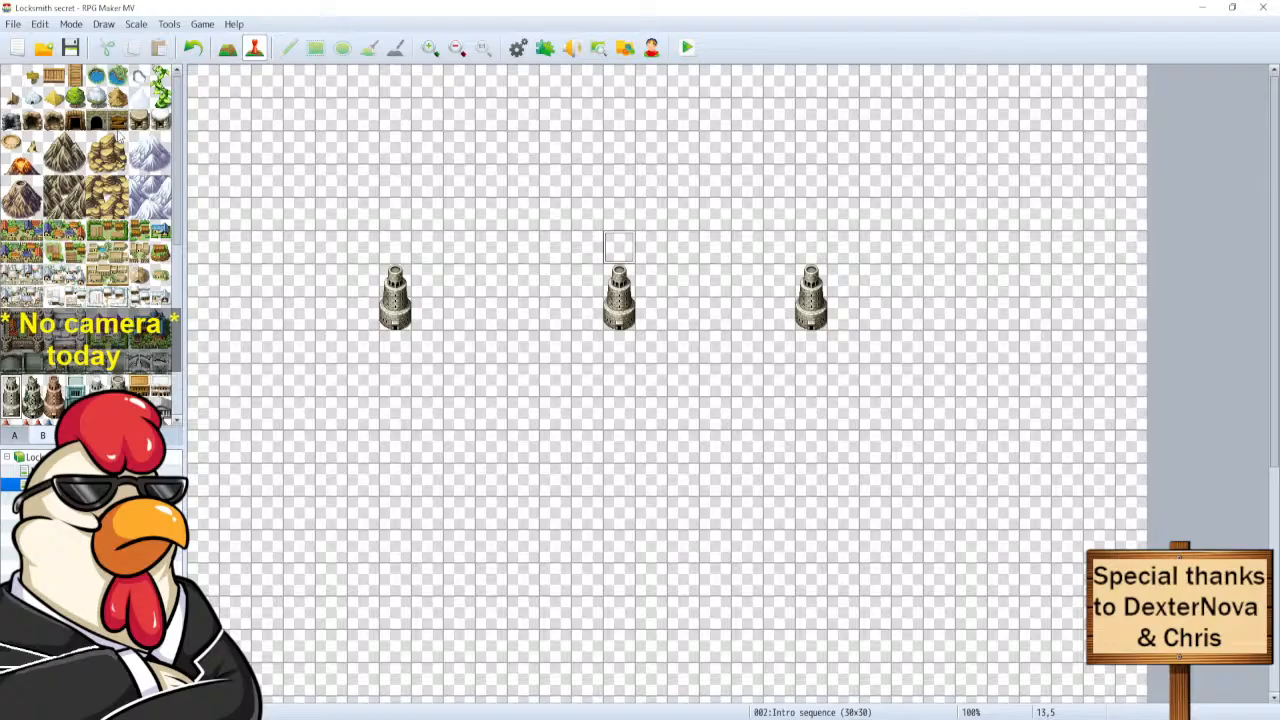
double_click(620, 250)
left_click(880, 598)
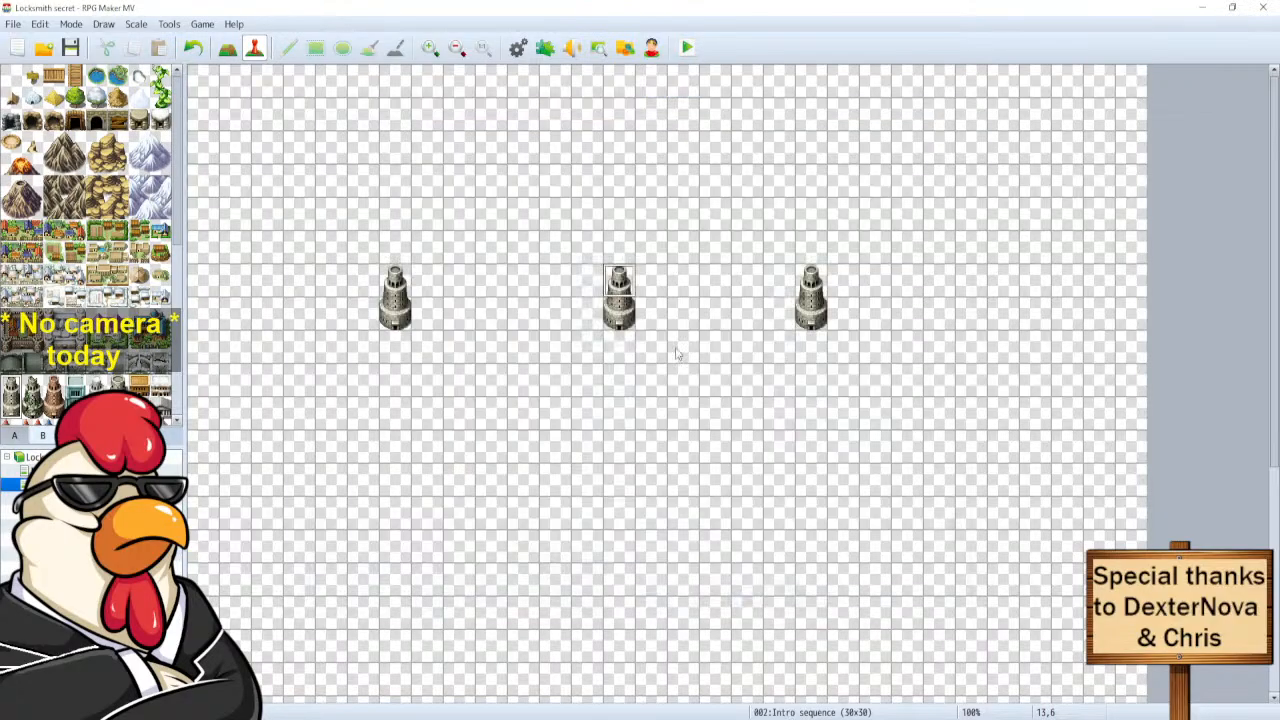
left_click(621, 218)
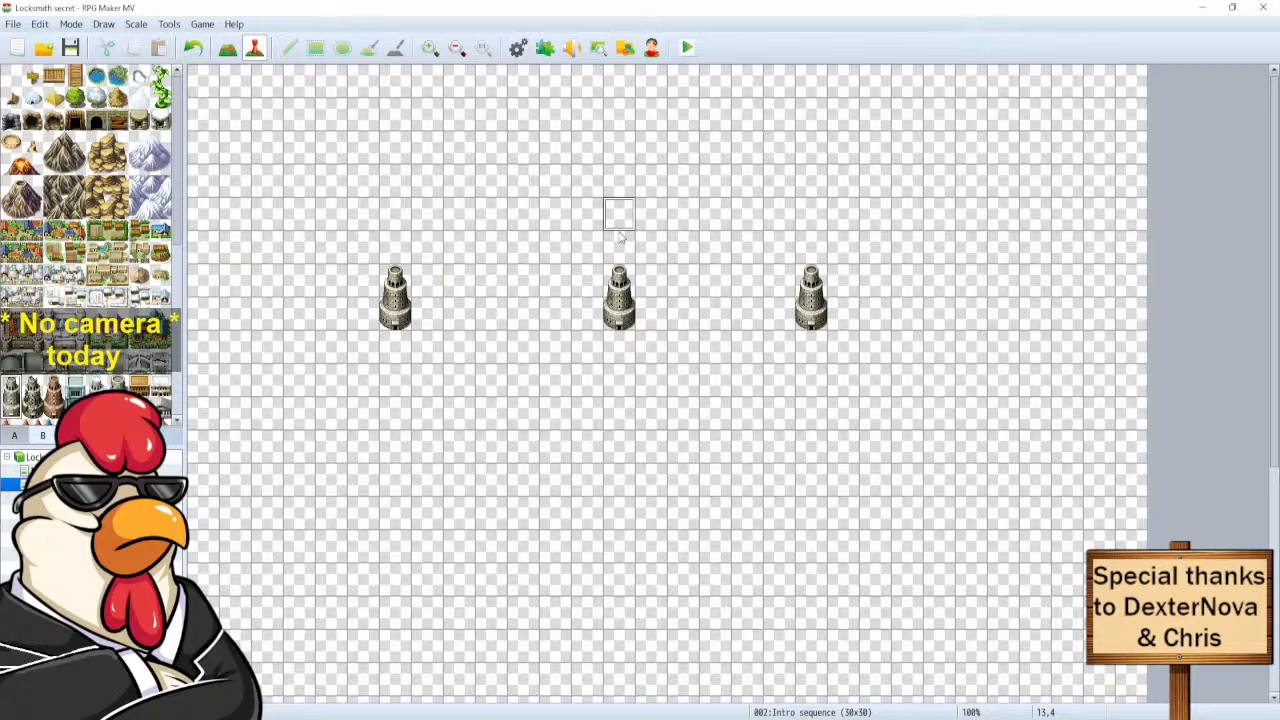
left_click(620, 237)
Browse the tileset palette tabs, ending on tab A's water and ground autotiles.
left_click(22, 436)
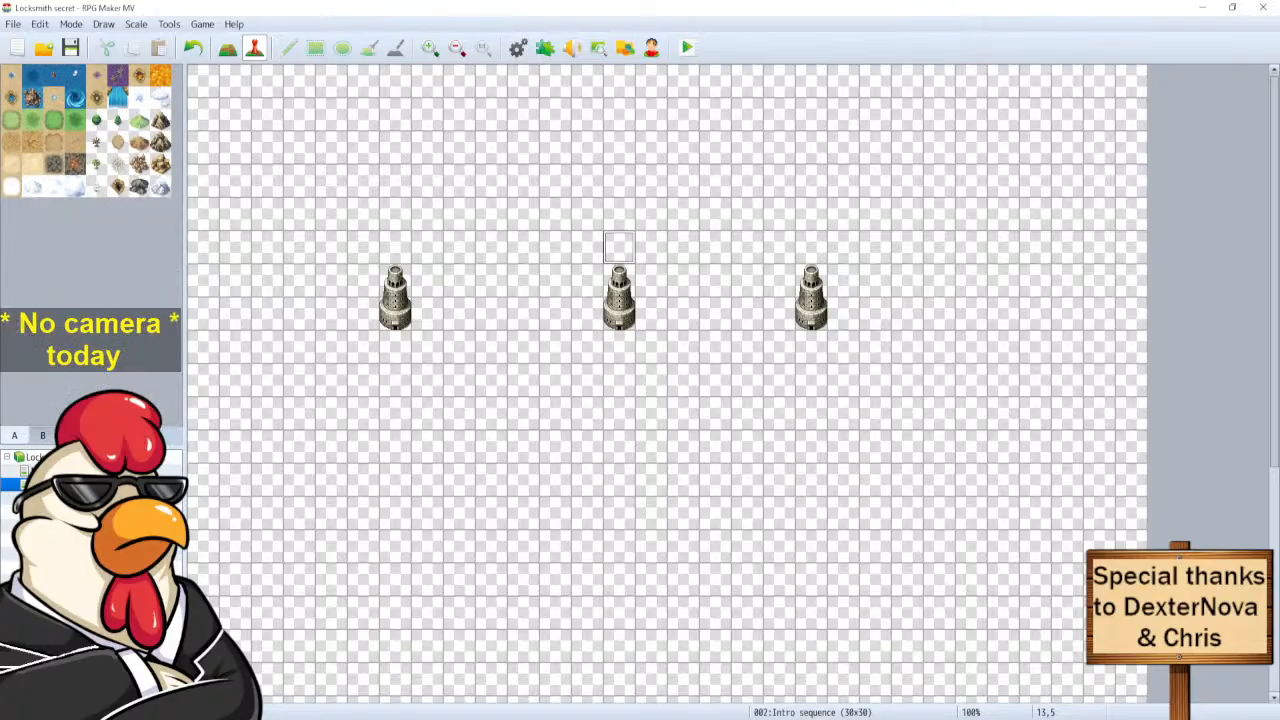
left_click(46, 436)
scroll(85, 338, "down", 5)
scroll(85, 338, "down", 1)
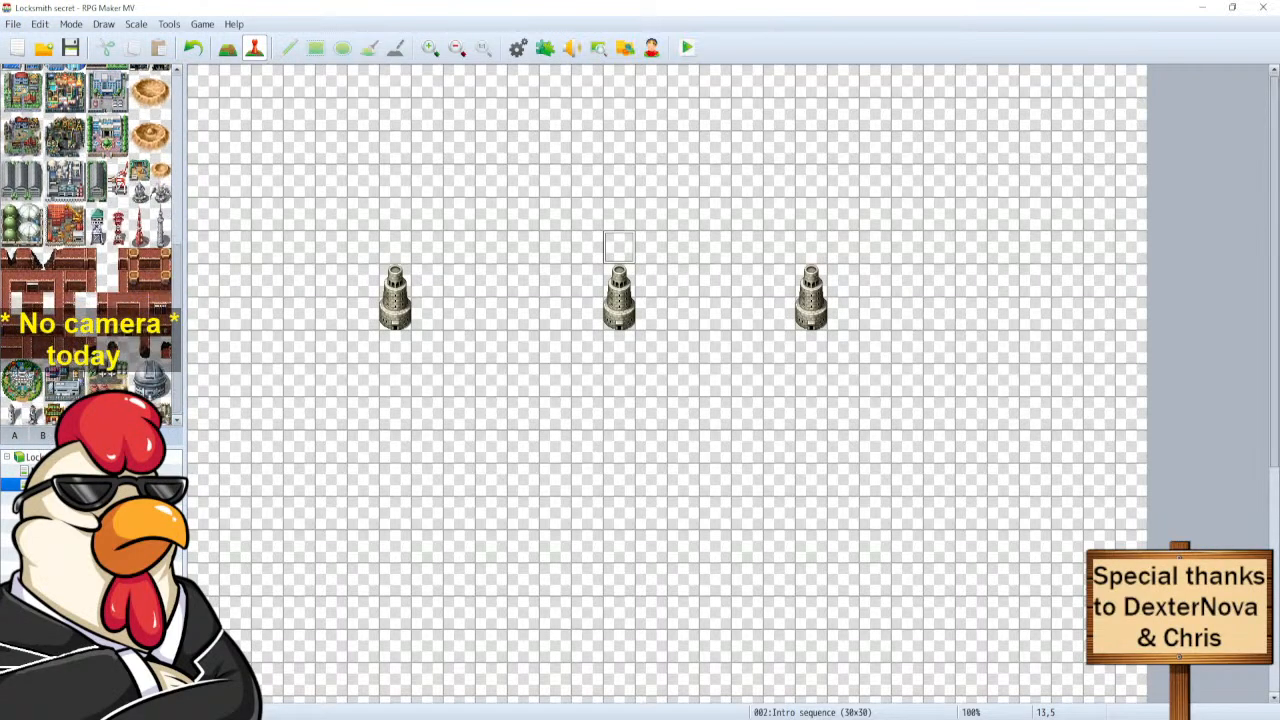
scroll(60, 398, "up", 6)
scroll(60, 398, "up", 1)
left_click(43, 436)
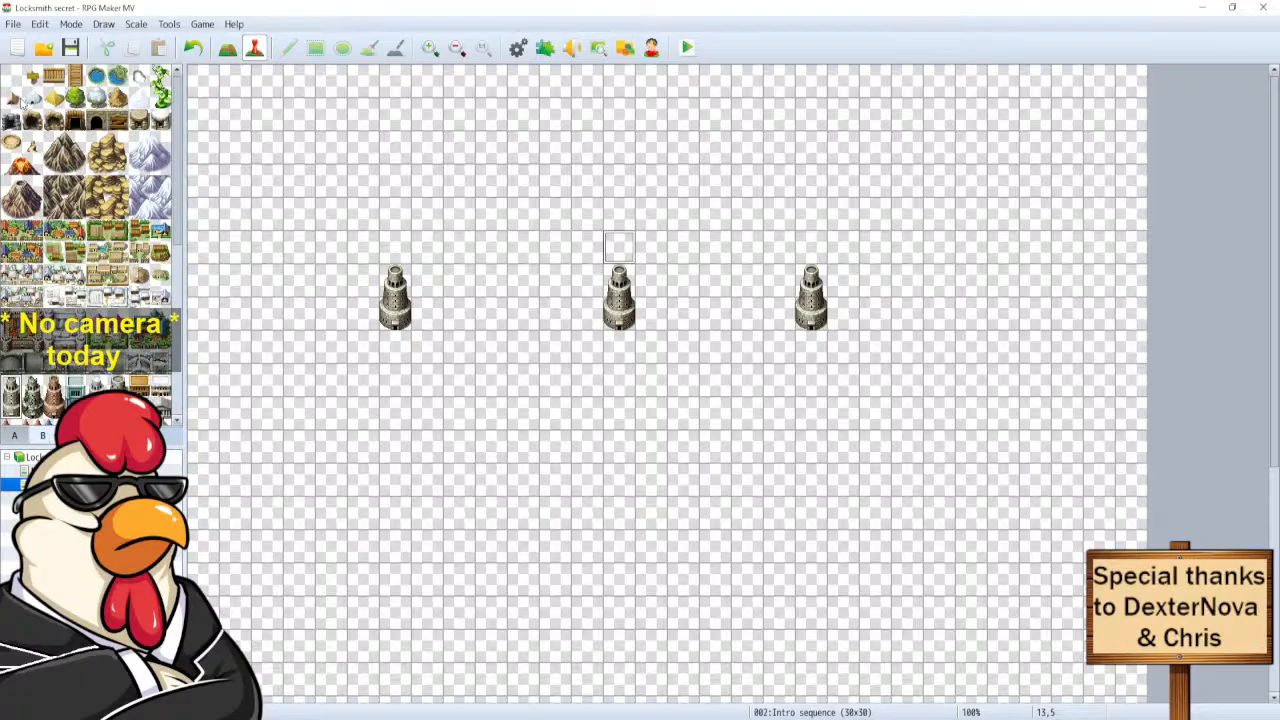
scroll(53, 287, "down", 8)
scroll(50, 320, "up", 8)
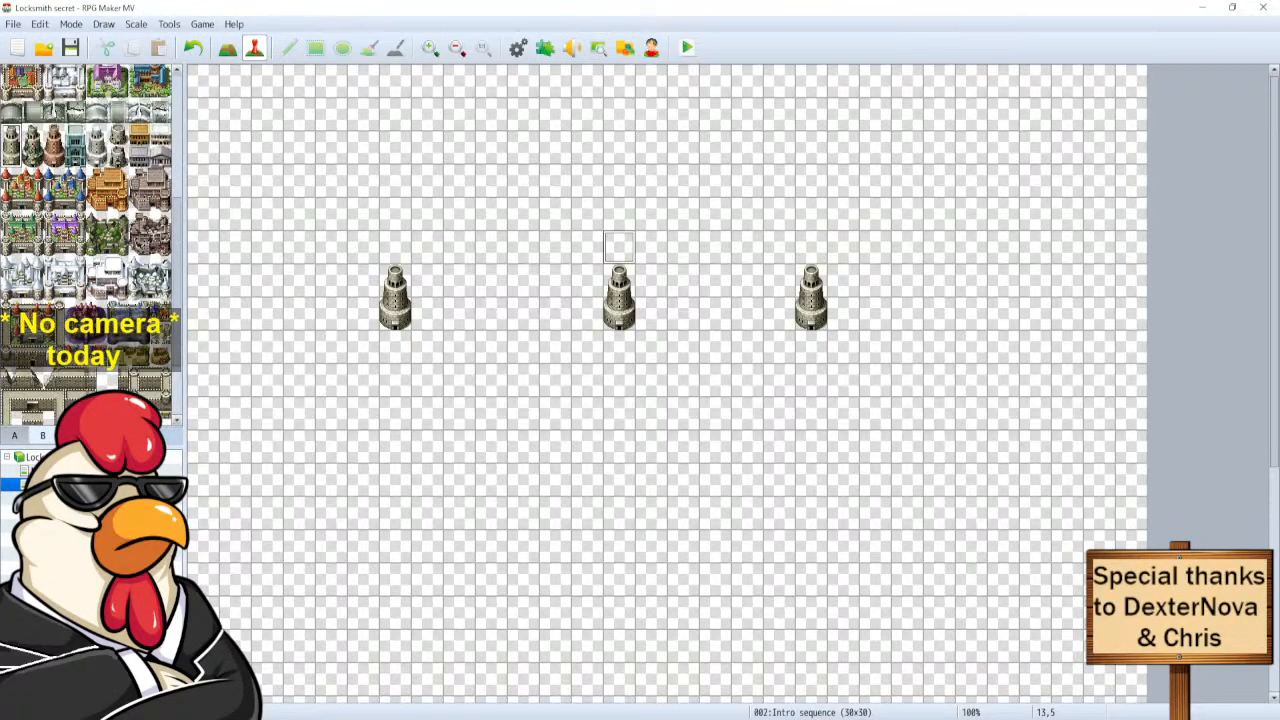
left_click(20, 437)
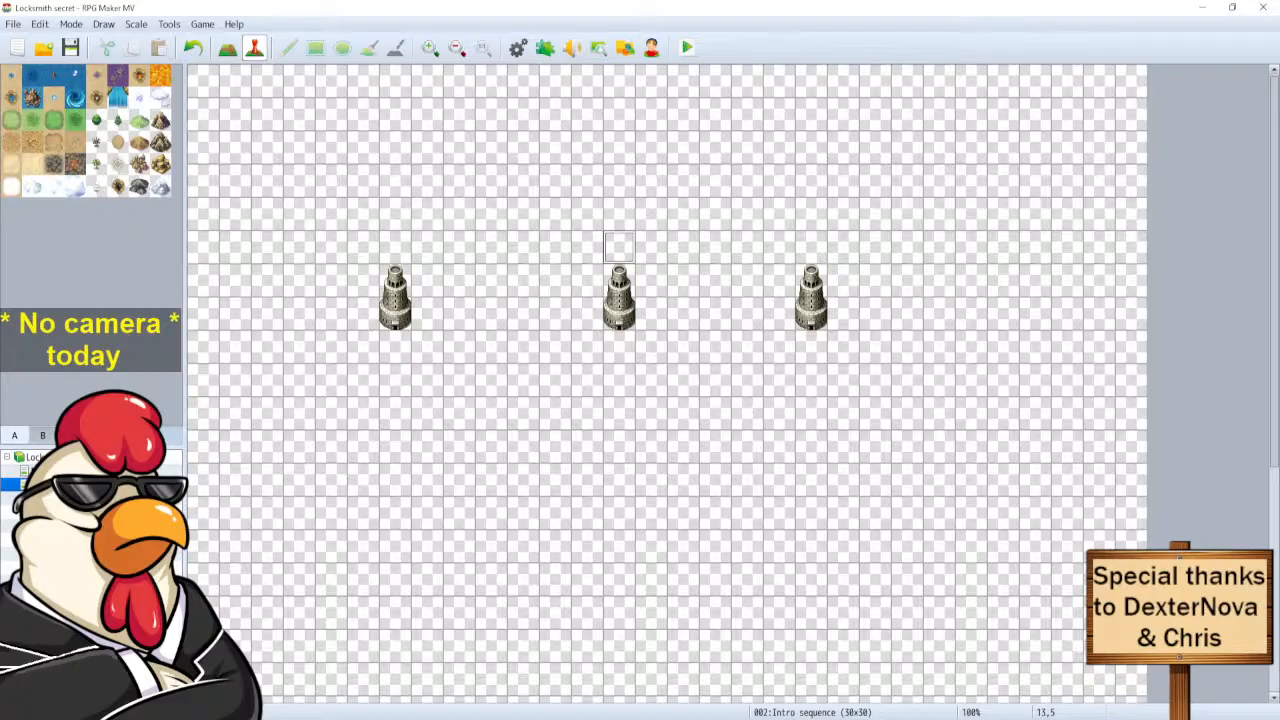
Add an event at tile 13,4 with Same as characters priority and walking animation off.
double_click(618, 216)
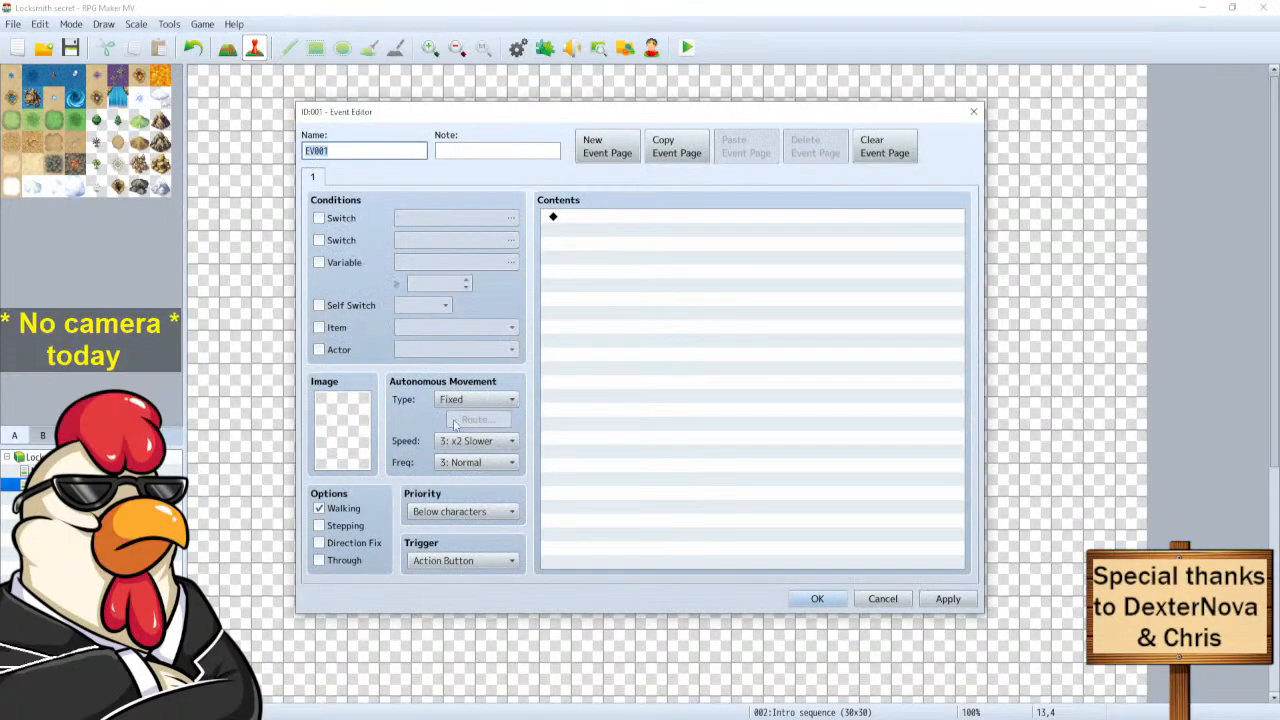
left_click(462, 511)
left_click(485, 545)
left_click(333, 513)
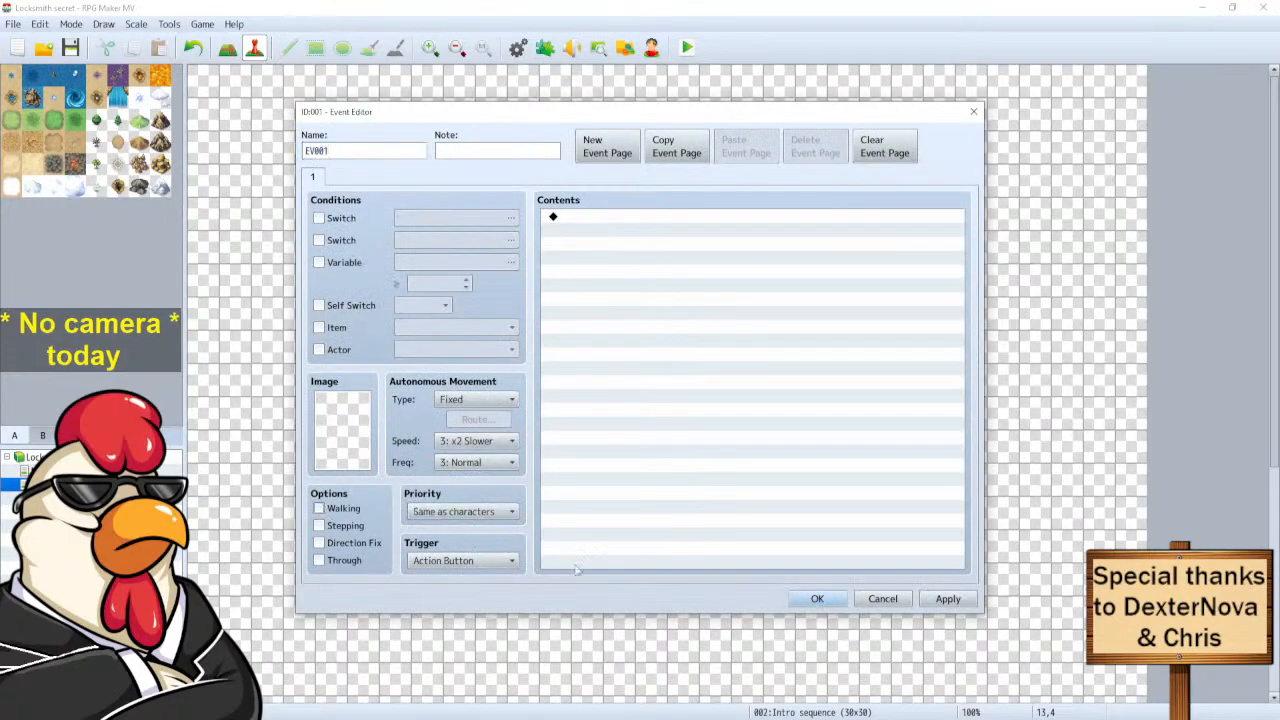
left_click(817, 600)
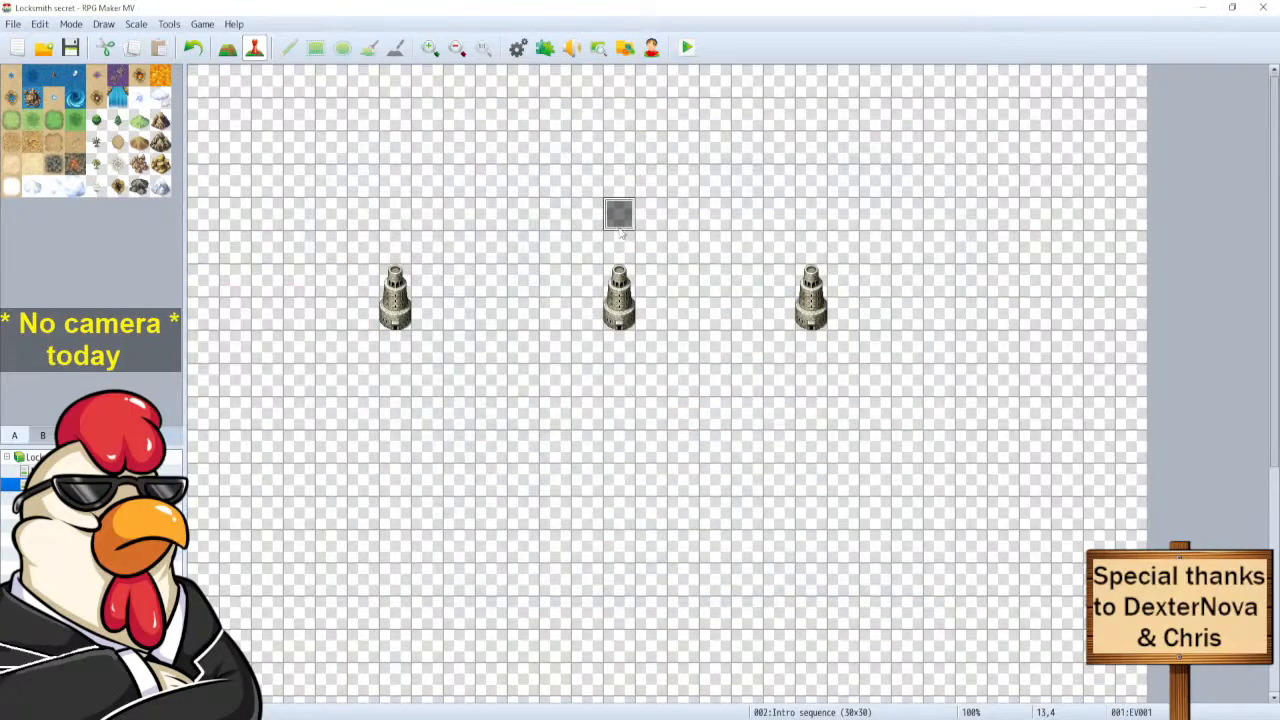
Paste copies of the grey event onto the tiles surrounding 13,5, including 11,5 and 15,5.
left_click(617, 289)
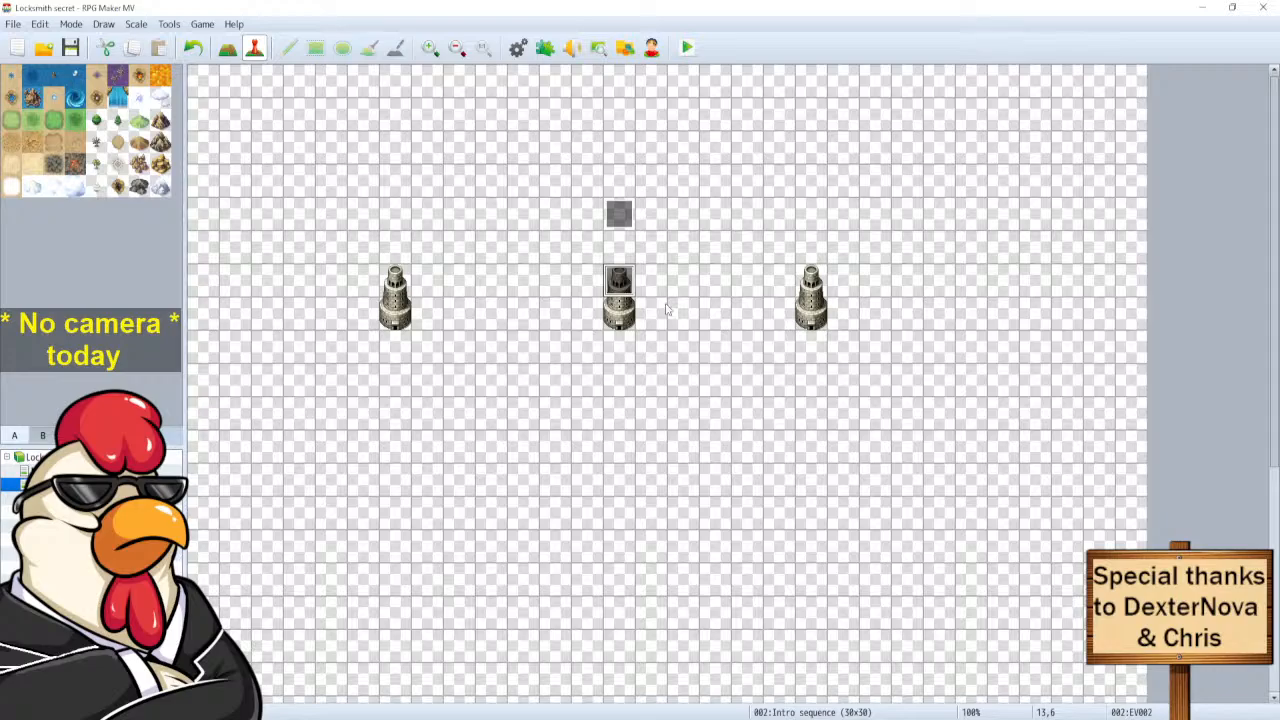
left_click(551, 249)
key("ctrl+v")
left_click(587, 213)
key("ctrl+v")
left_click(587, 281)
key("ctrl+v")
left_click(651, 213)
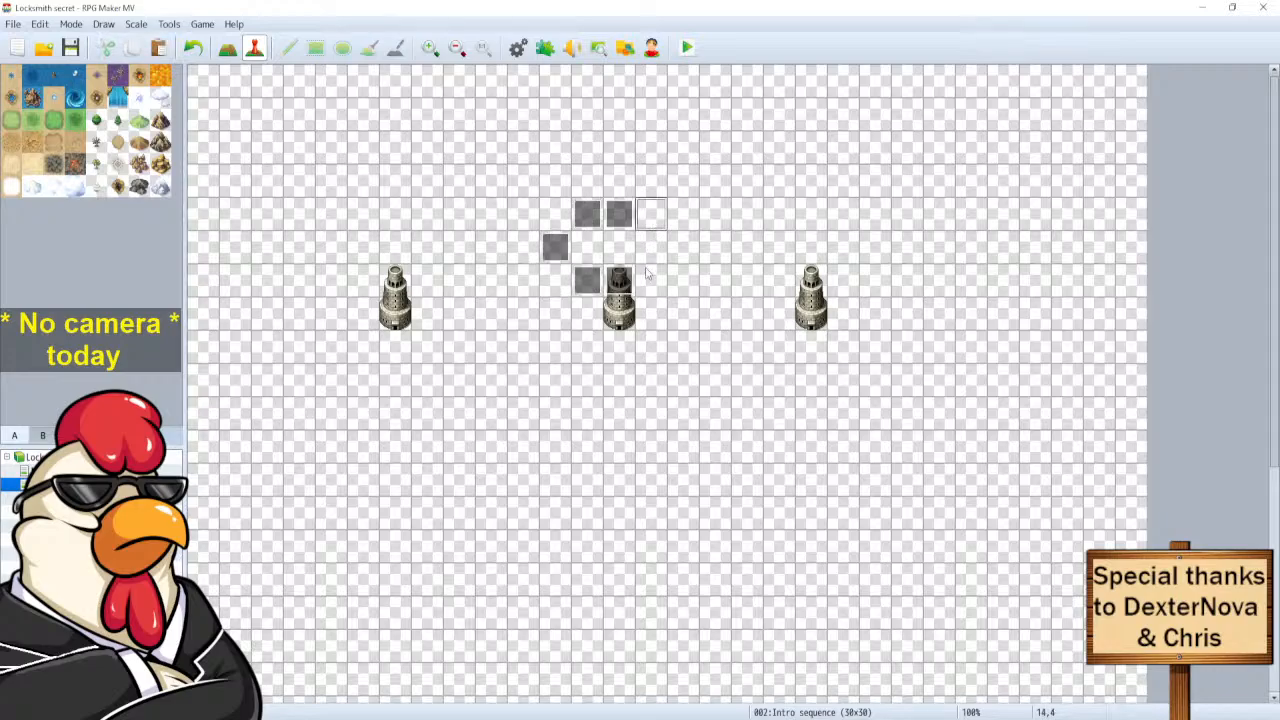
key("ctrl+v")
left_click(651, 281)
key("ctrl+v")
left_click(683, 247)
key("ctrl+v")
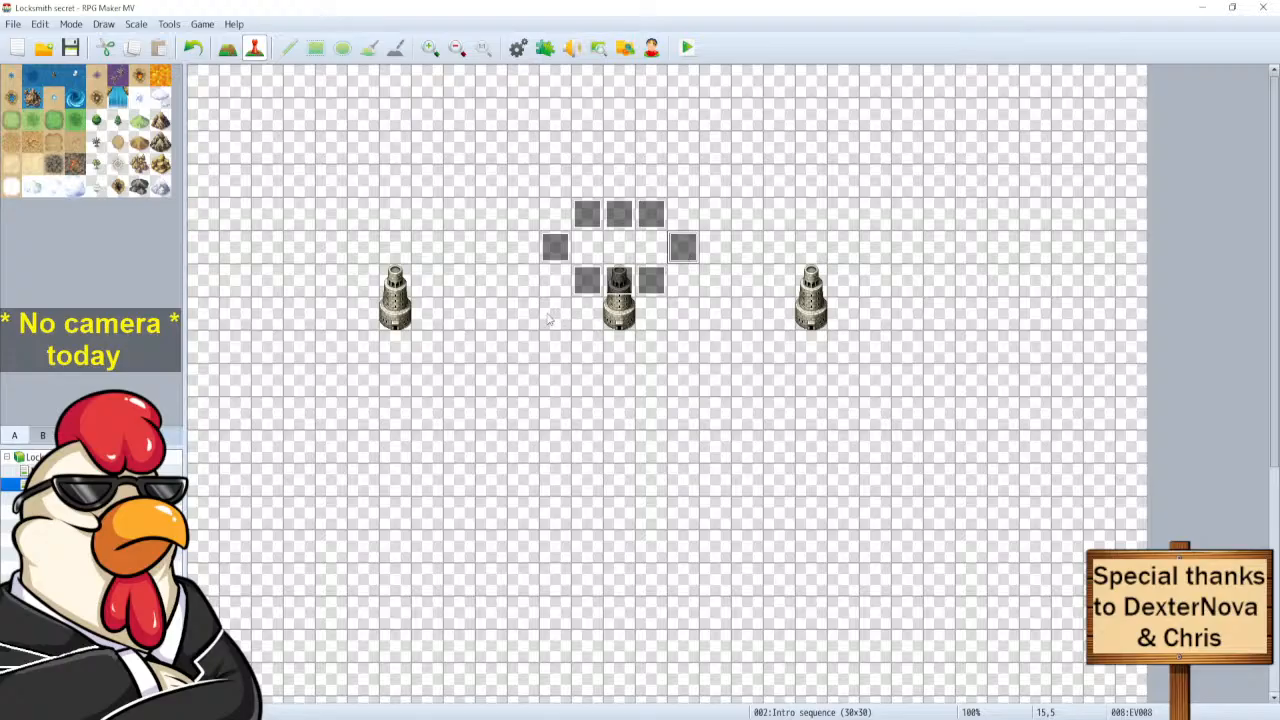
Start a new event on the empty centre tile 13,5, then cancel it.
left_click(617, 250)
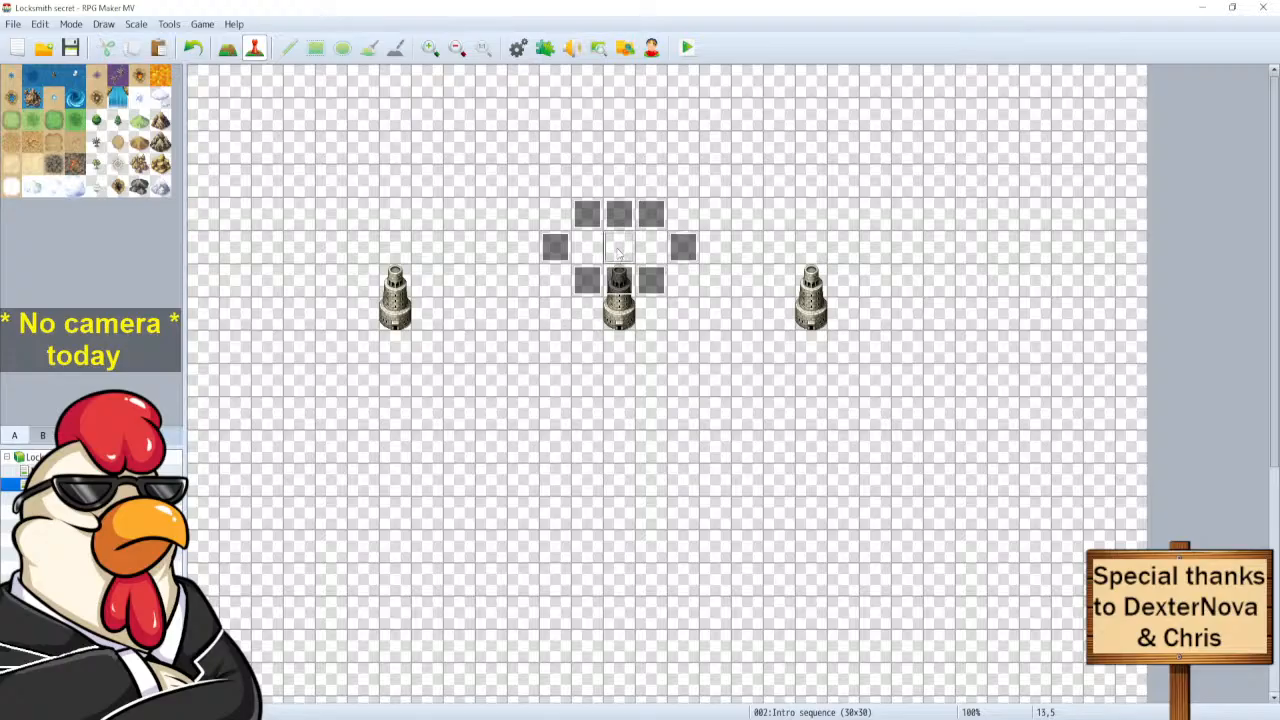
double_click(619, 252)
left_click(879, 599)
Make the centre tile 13,5 the player's starting position.
right_click(621, 249)
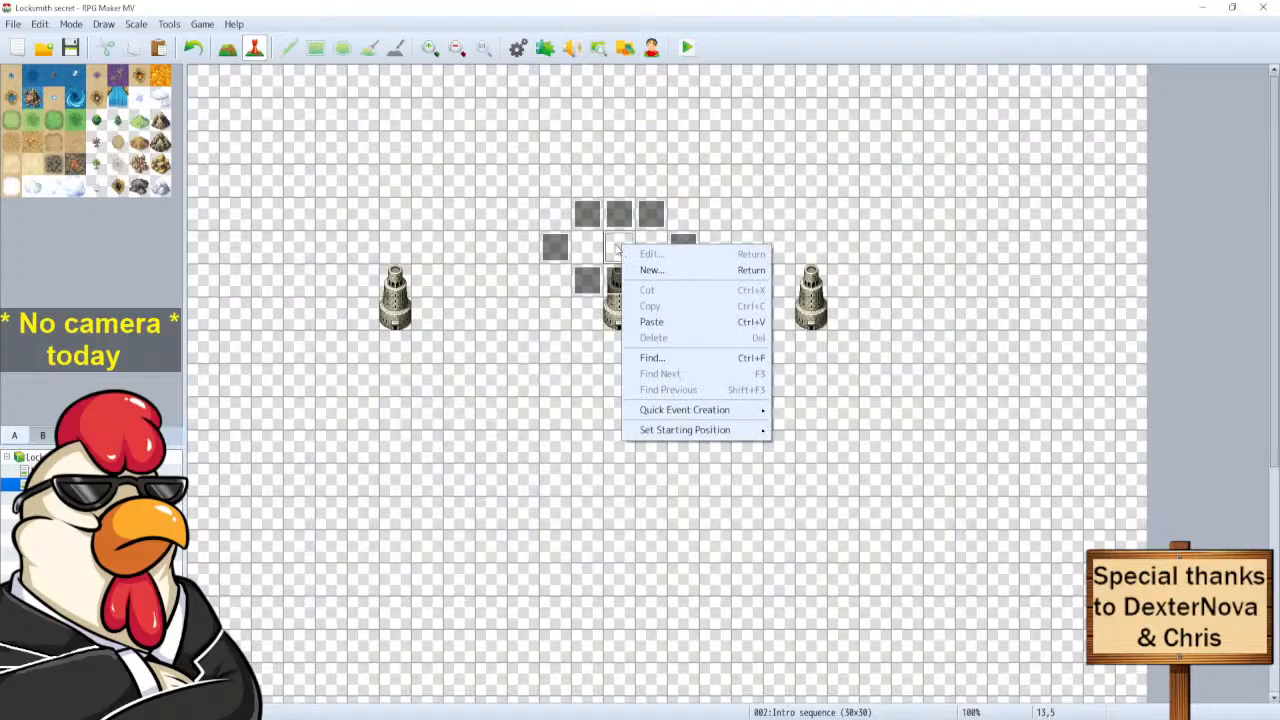
mouse_move(712, 430)
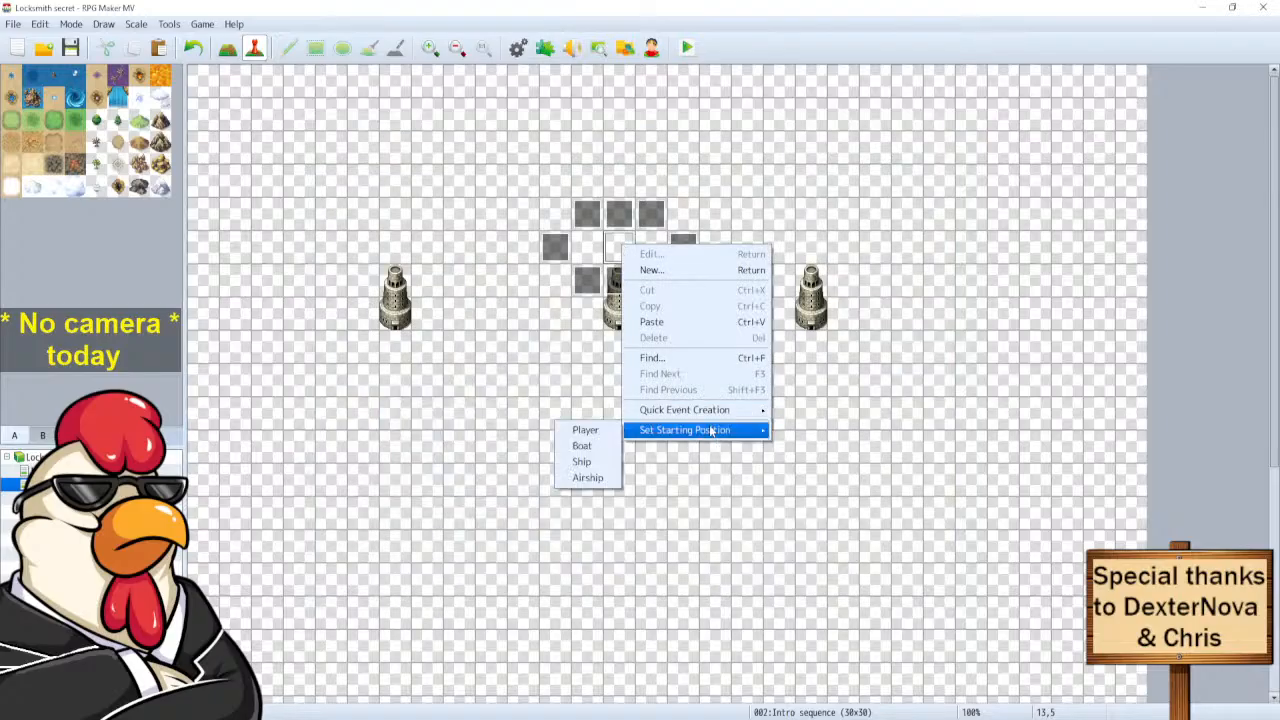
left_click(603, 432)
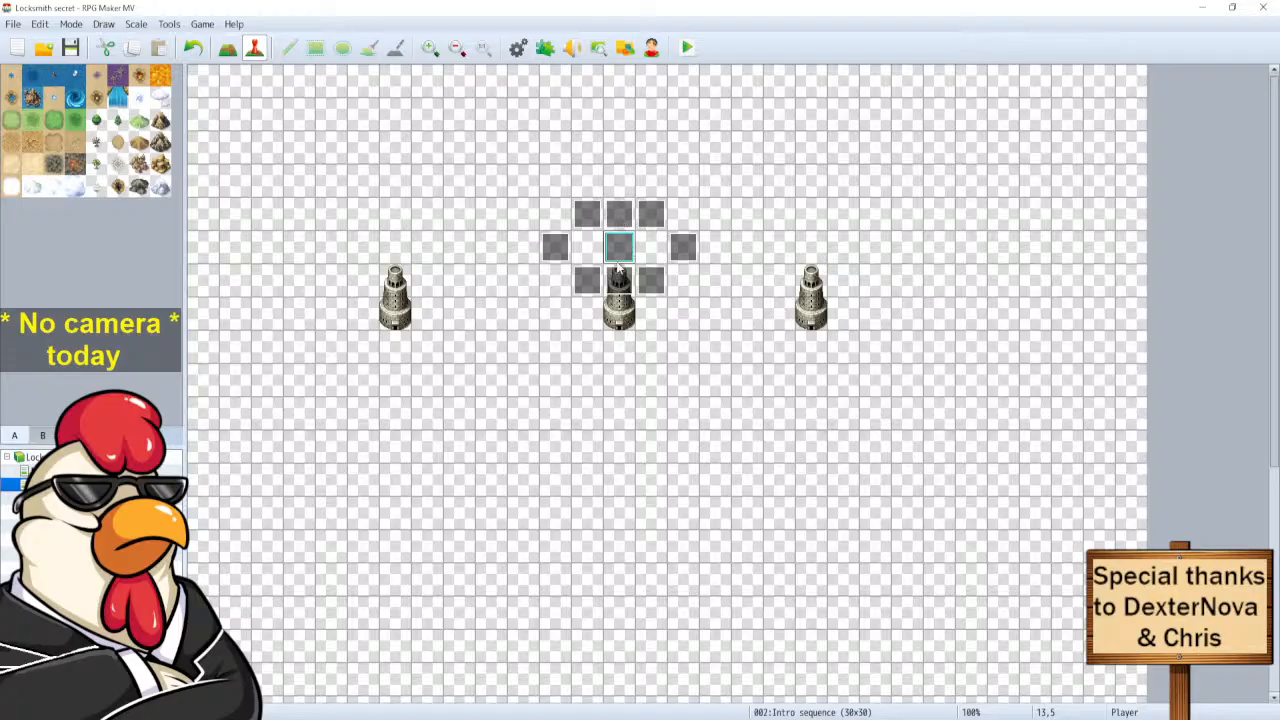
Select the tiles at 13,3, 13,5 and 12,5 in turn.
left_click(615, 180)
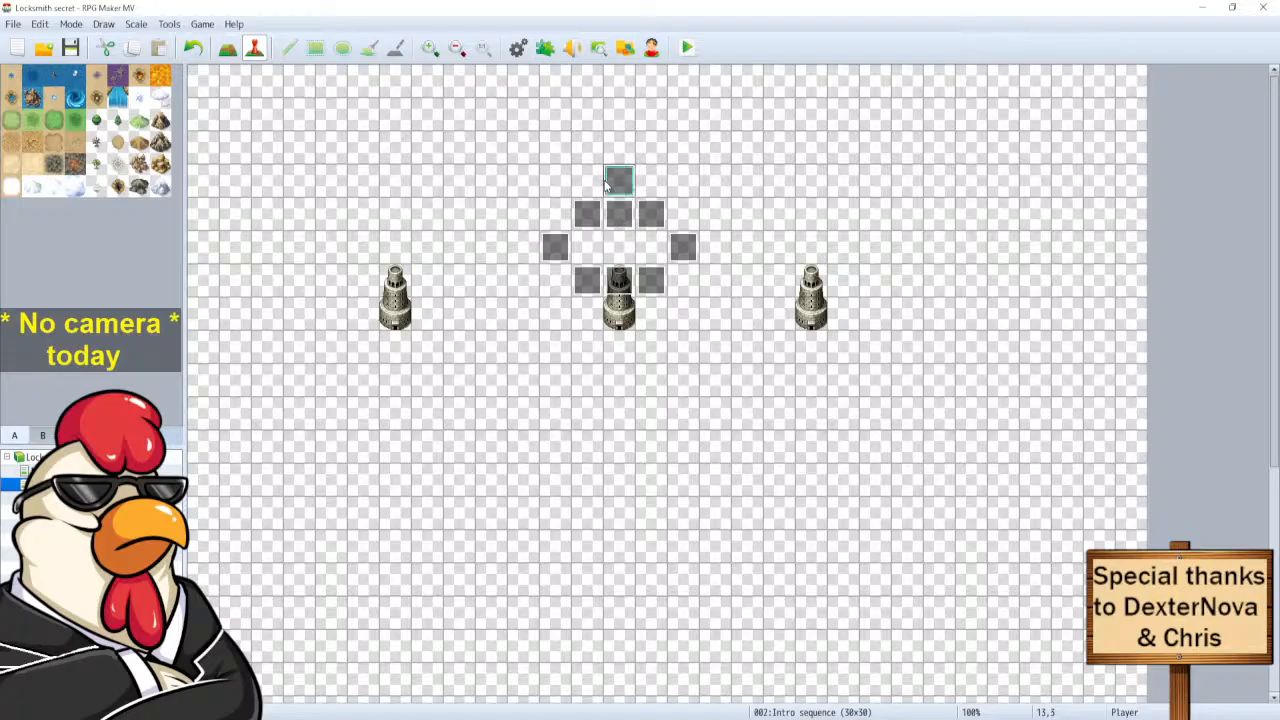
left_click(620, 248)
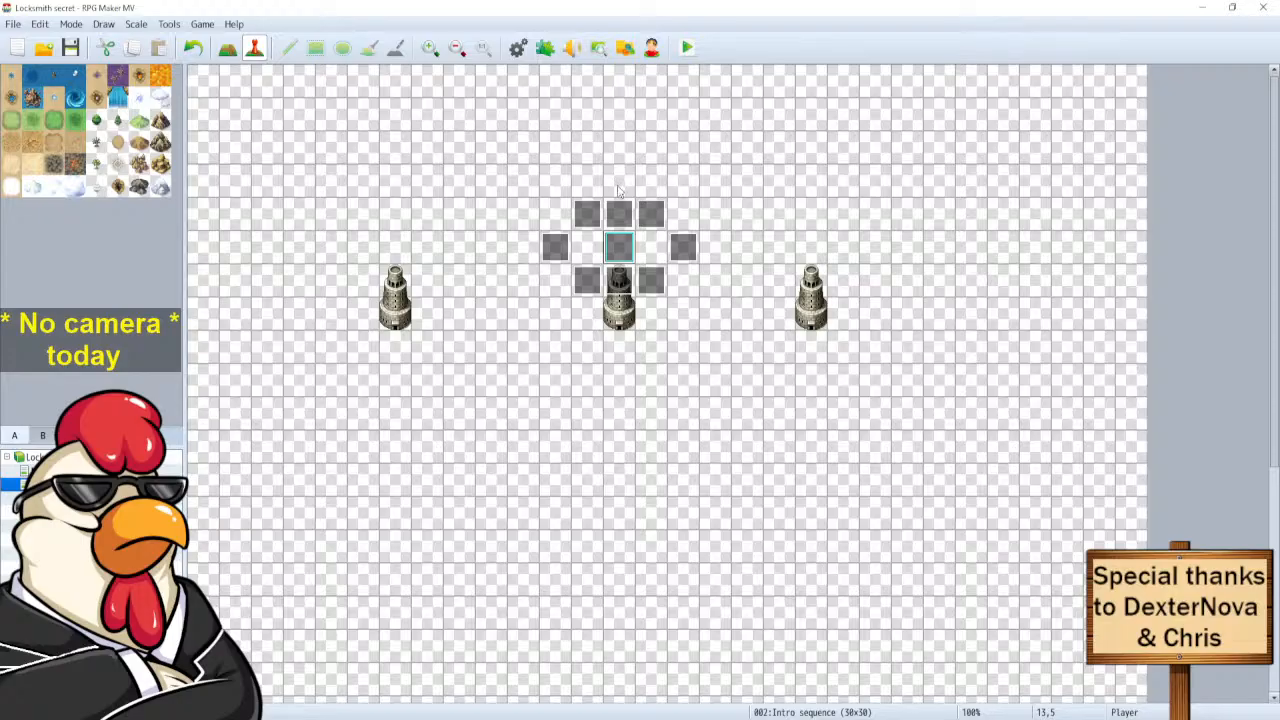
left_click(589, 251)
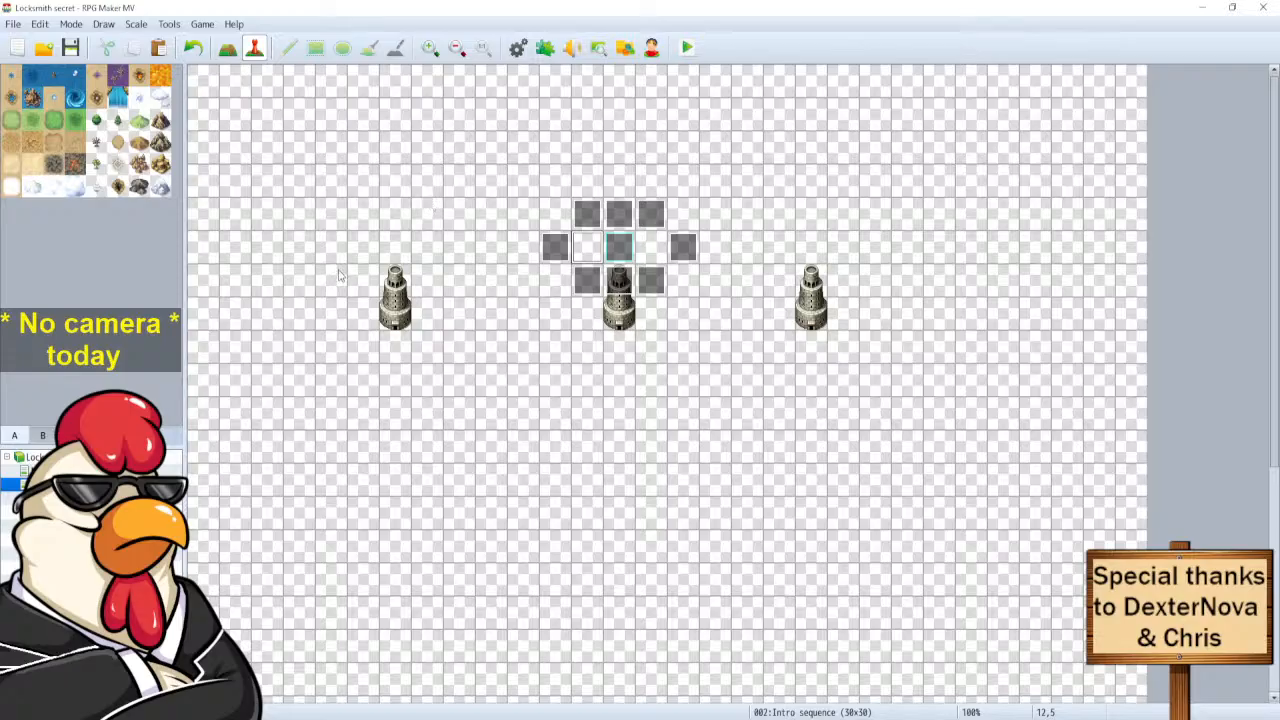
Create an event below the central statue with the !Crystal blue flame image, Direction Fix and Stepping on.
double_click(628, 318)
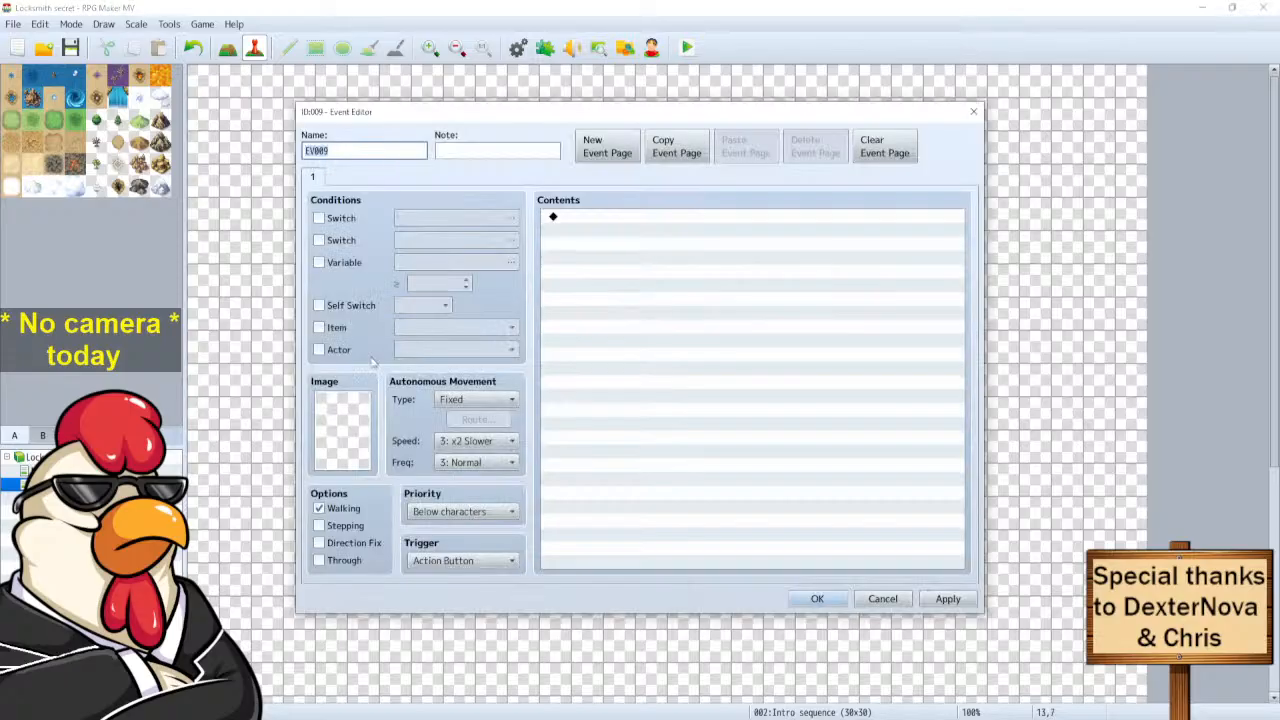
double_click(342, 428)
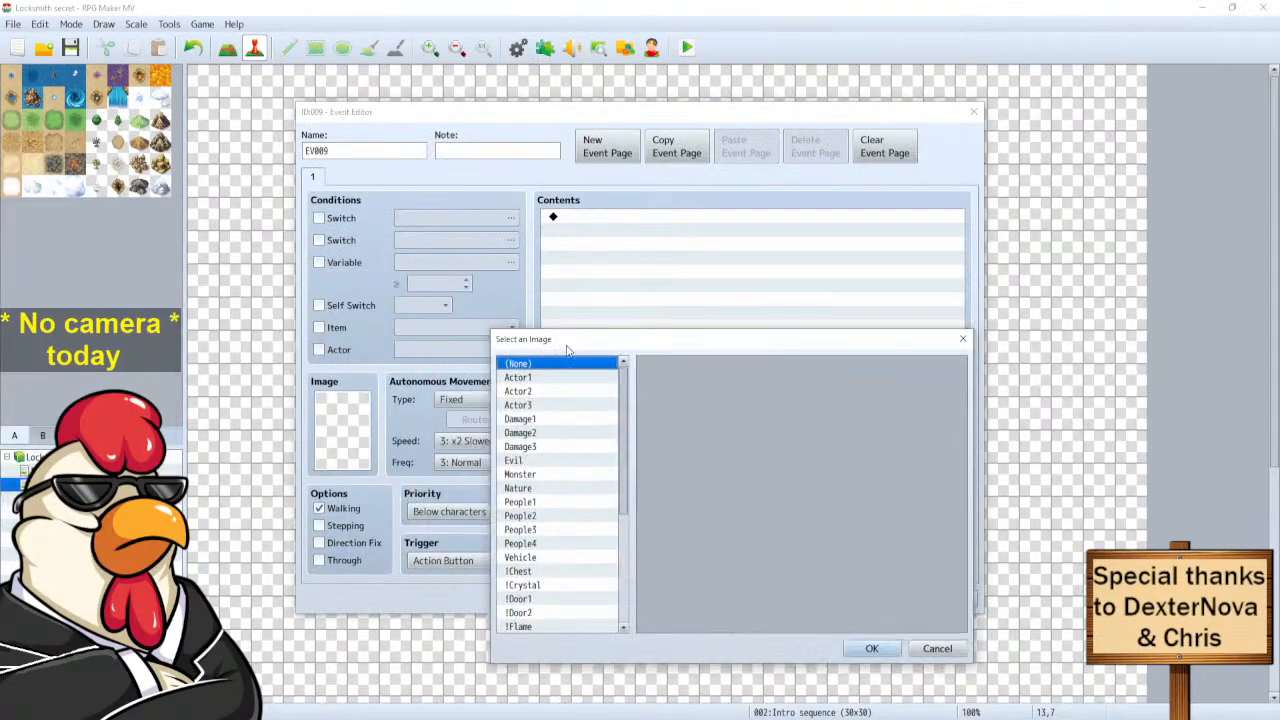
left_click_drag(643, 348, 129, 220)
scroll(117, 320, "down", 7)
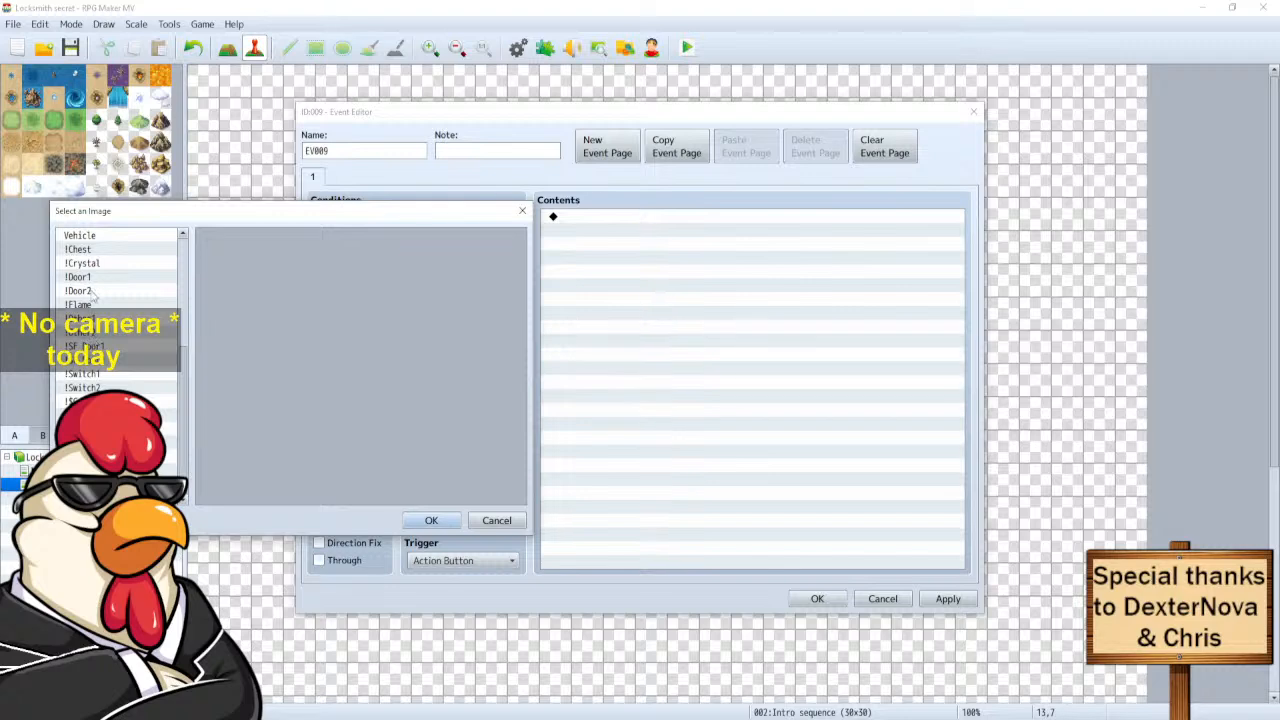
left_click(88, 264)
scroll(350, 408, "down", 3)
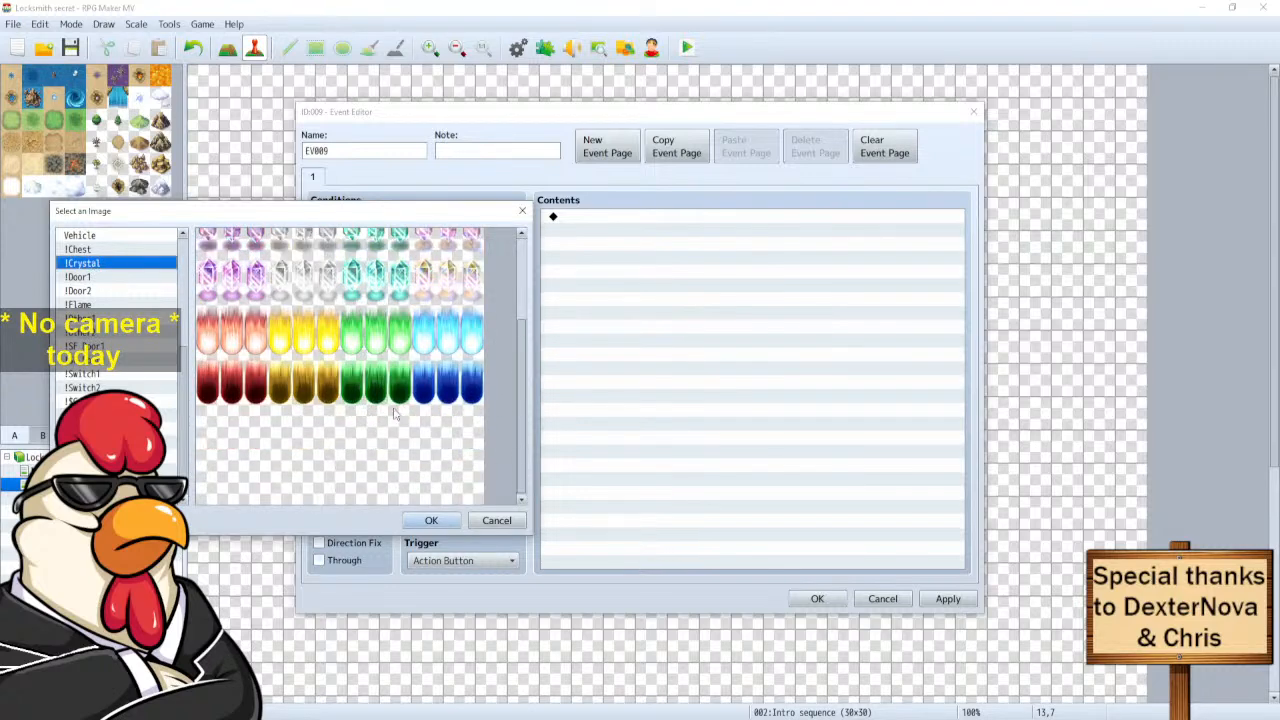
left_click(430, 340)
left_click(431, 520)
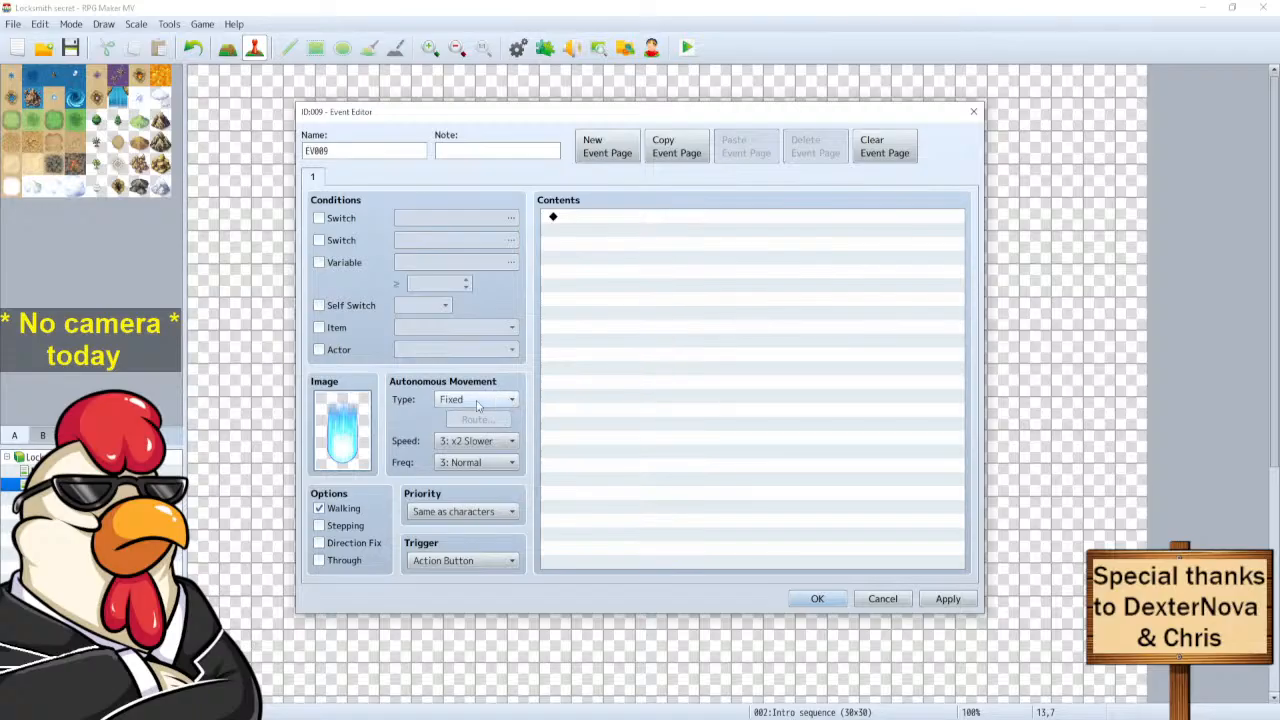
left_click(318, 542)
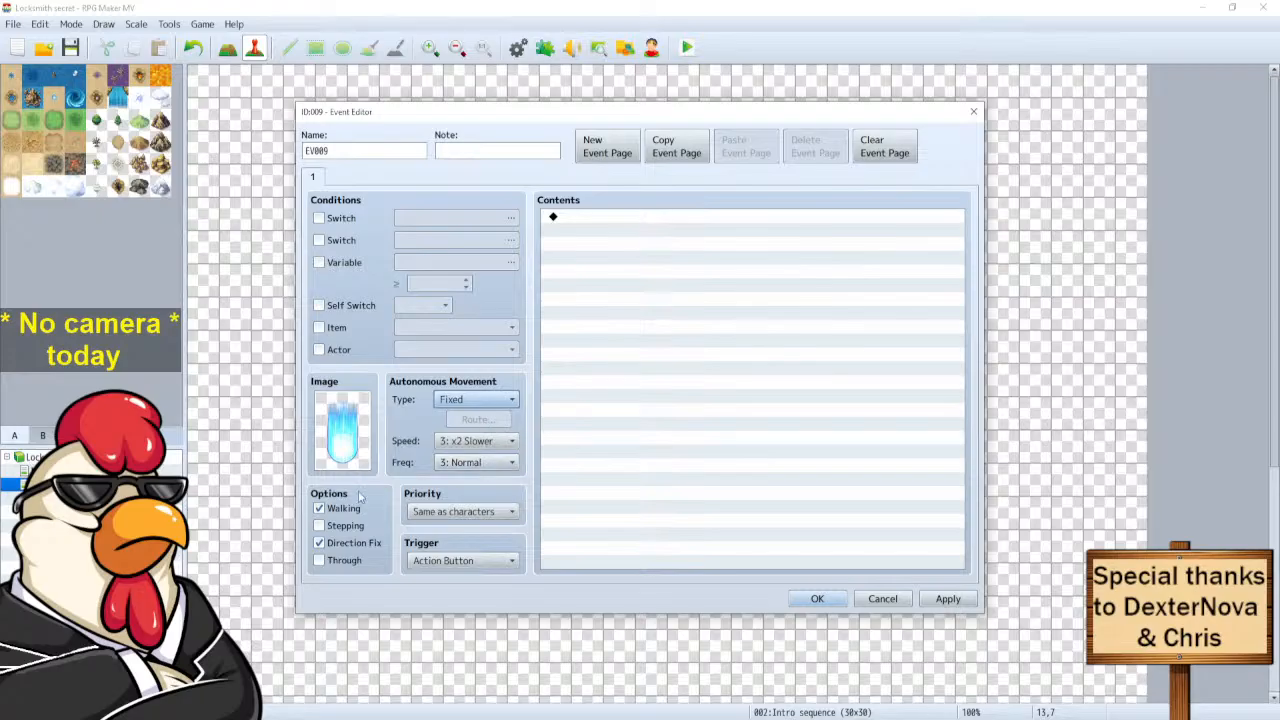
left_click(318, 526)
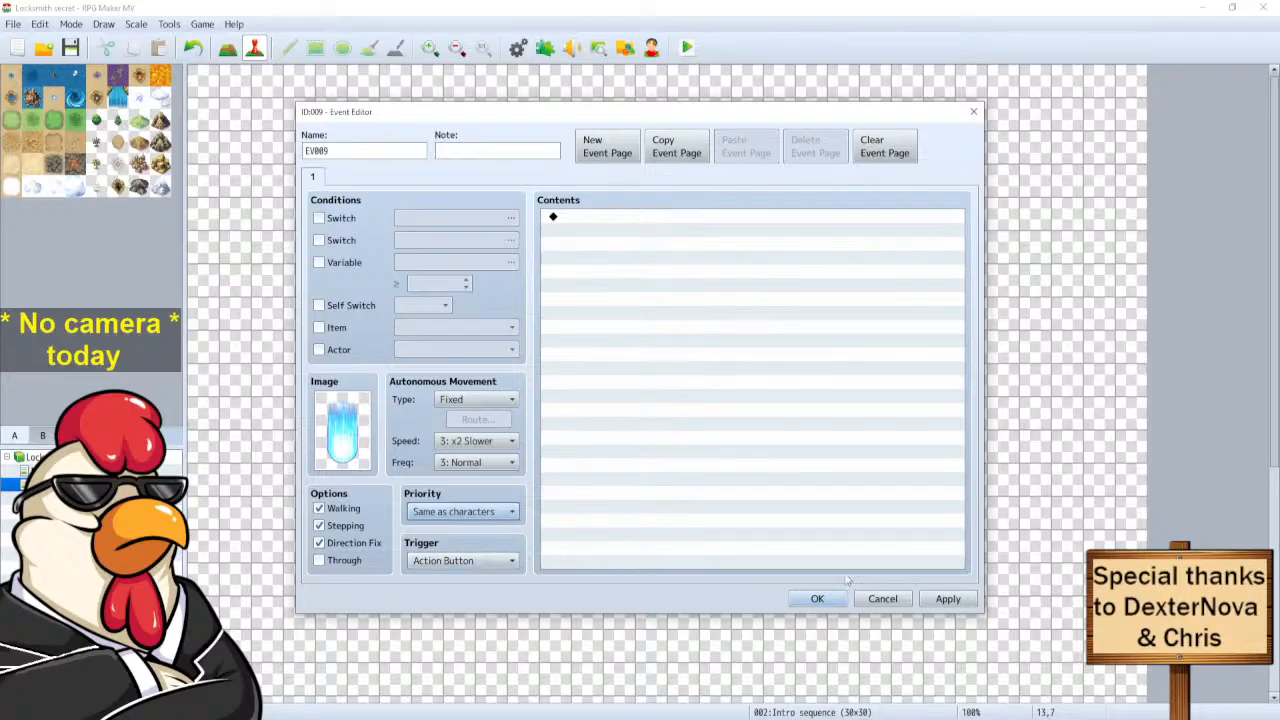
left_click(815, 598)
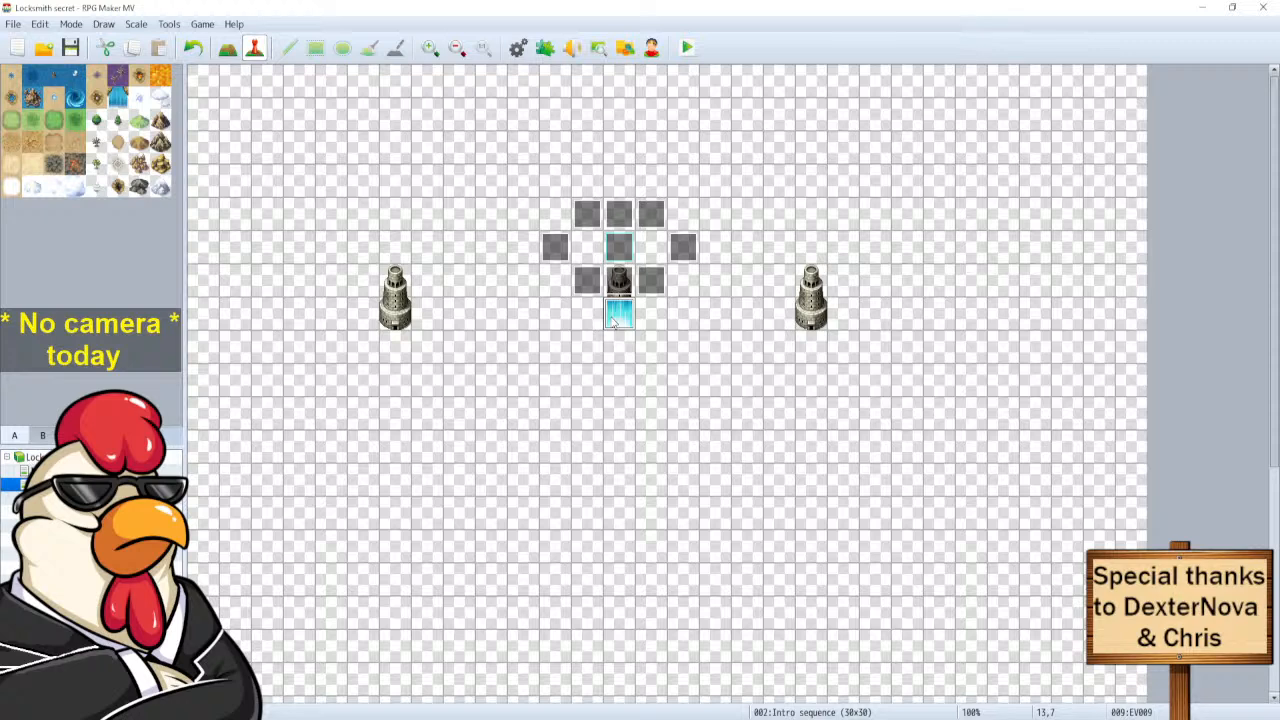
Create a new event at 12,5 triggered by Player Touch.
double_click(596, 252)
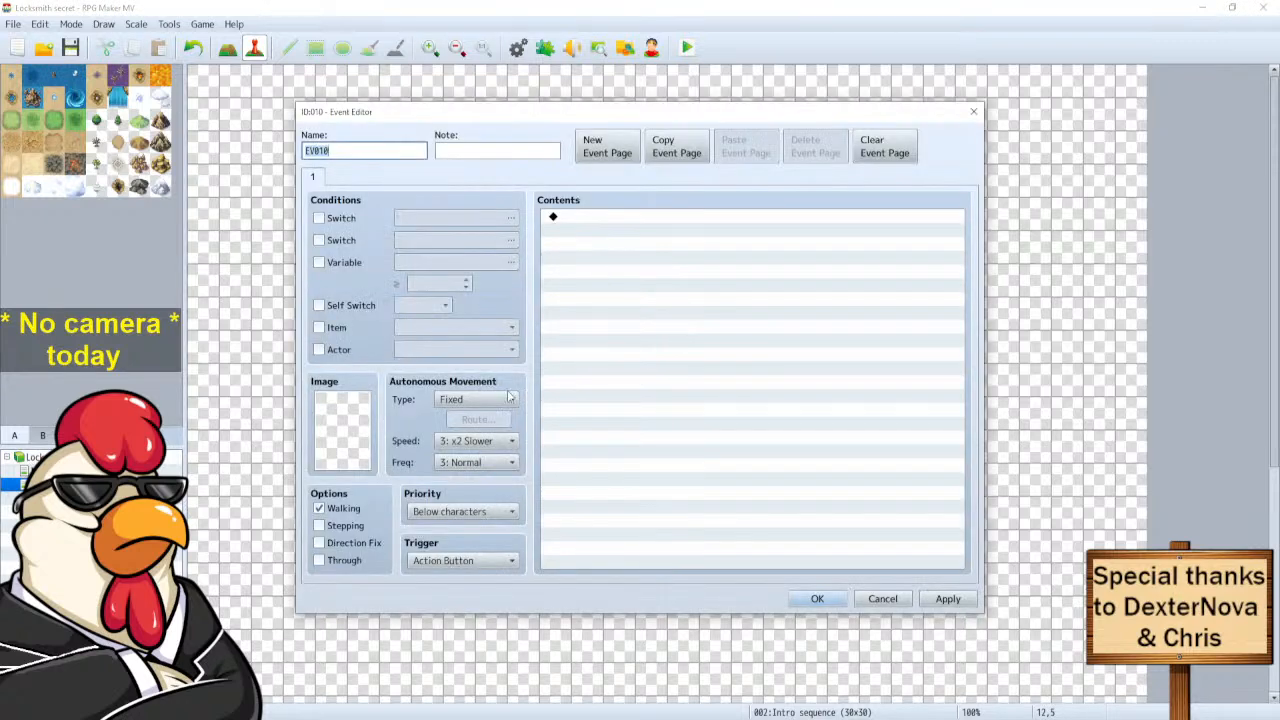
left_click(451, 567)
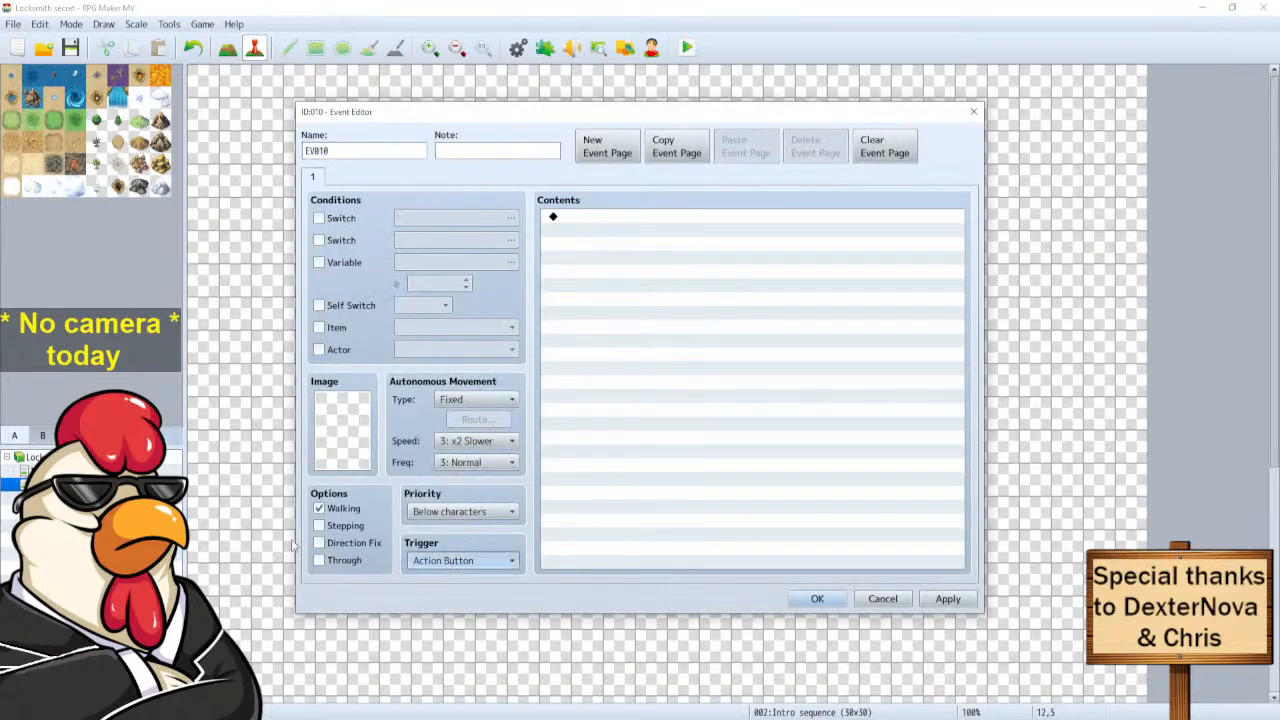
key("Down")
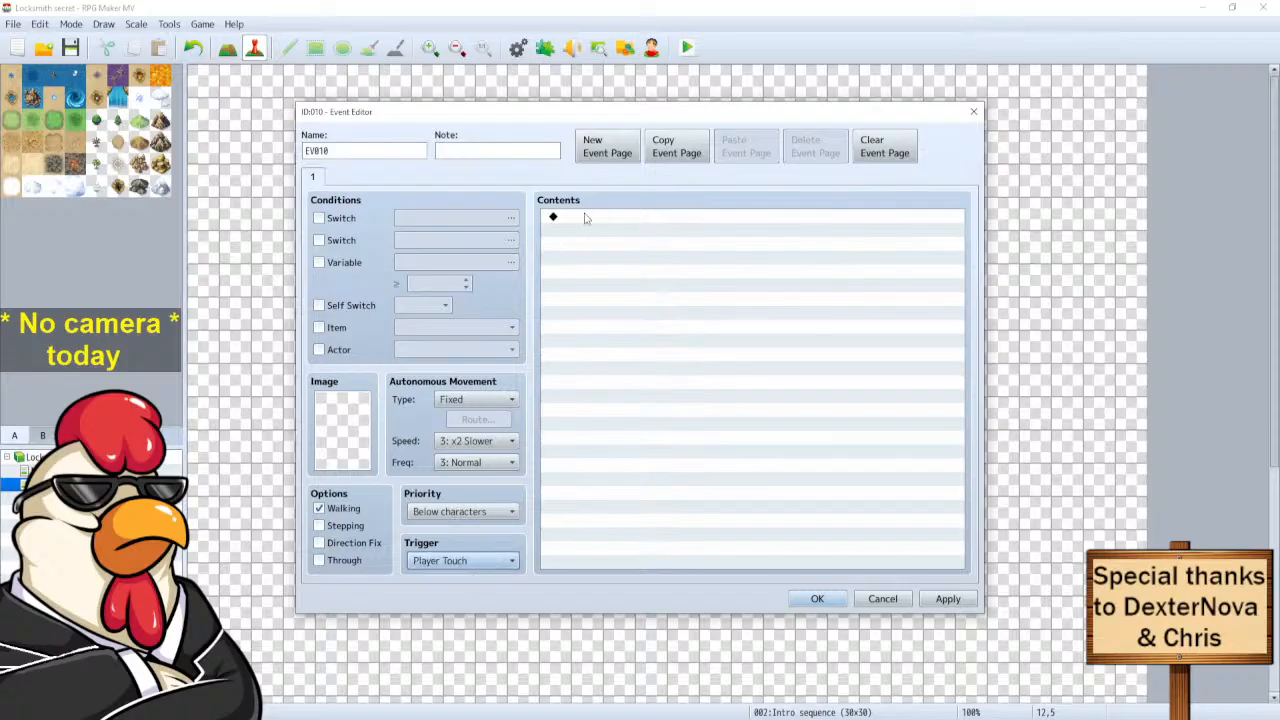
left_click(817, 598)
Rename the blue flame event EV009 to 'Intro cursor'.
double_click(625, 315)
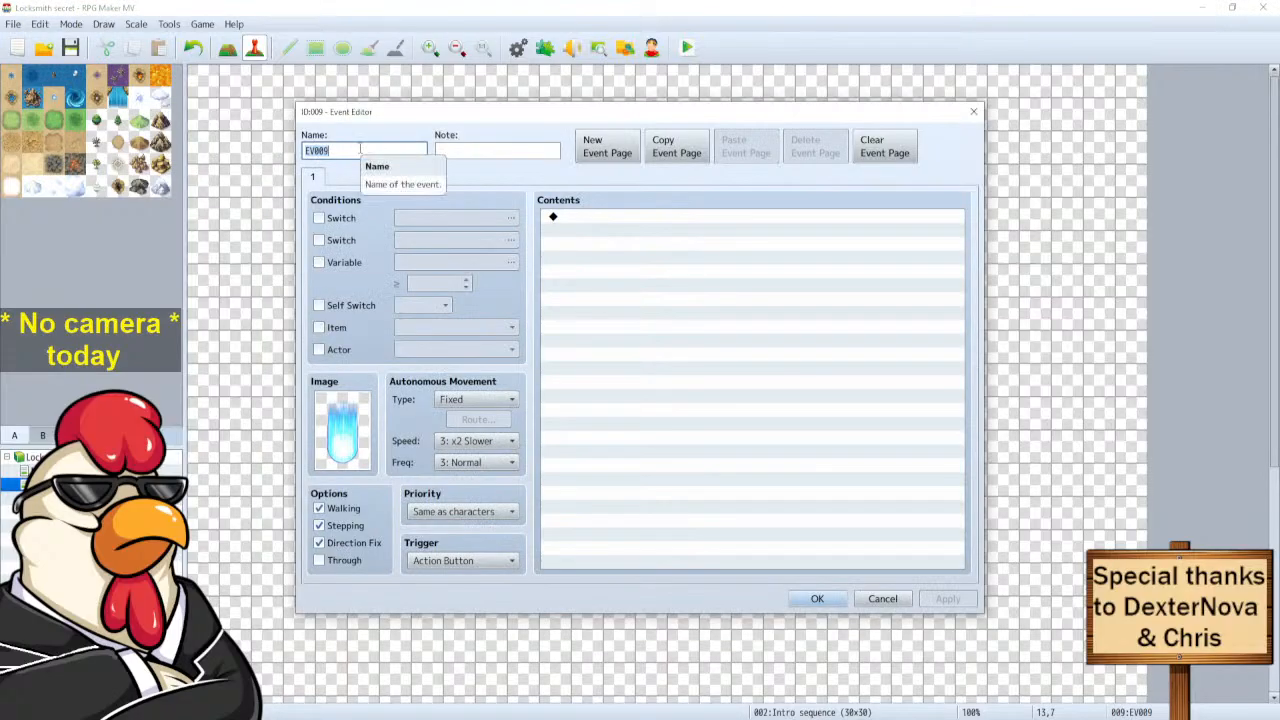
key("BackSpace")
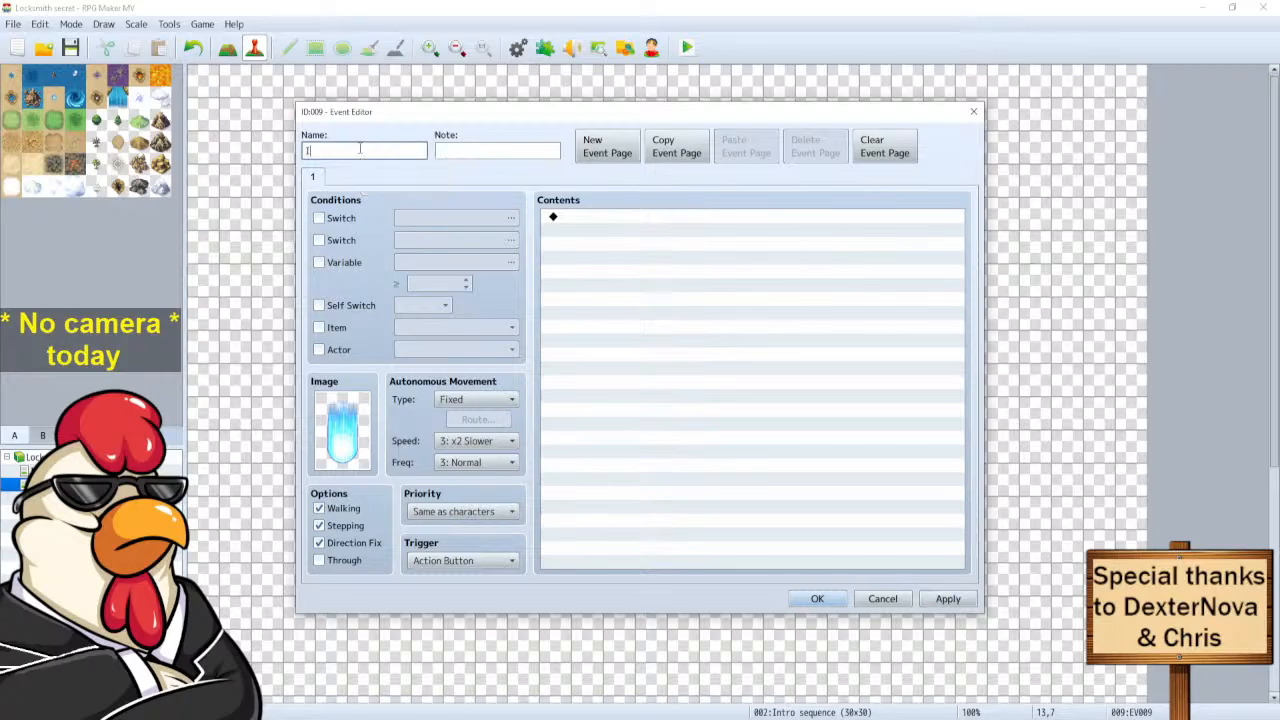
type("Intro cursor")
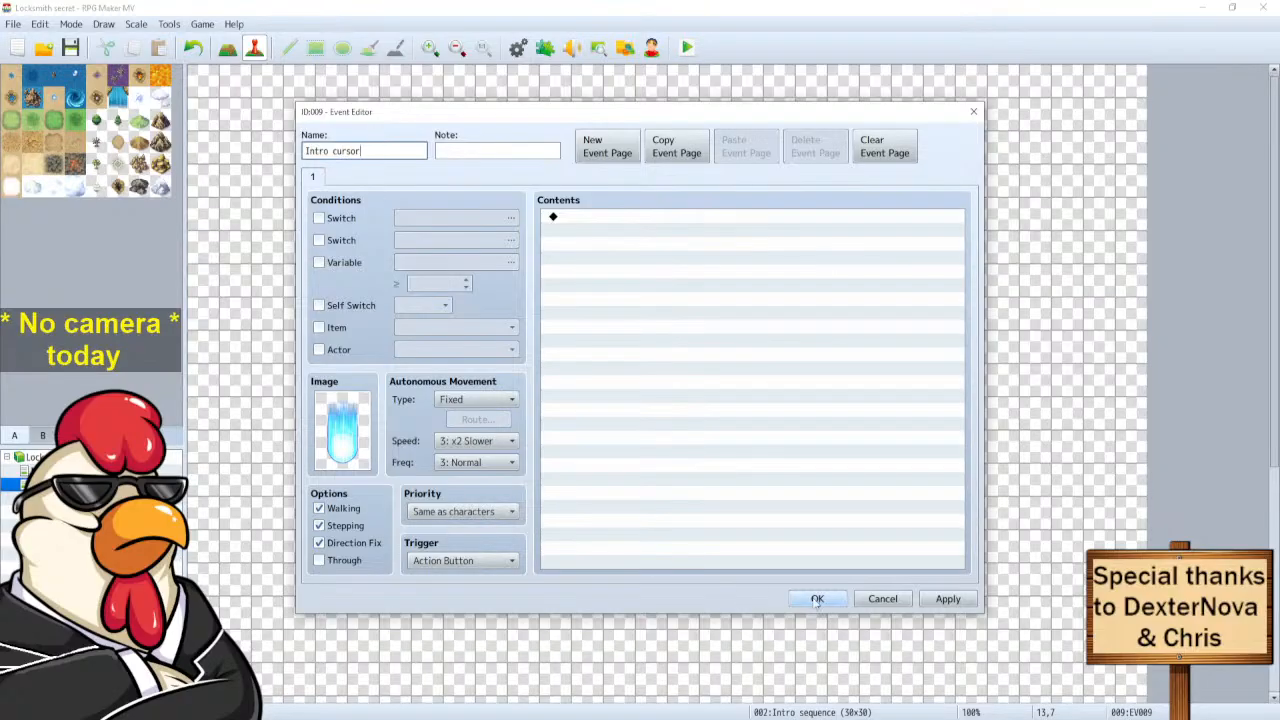
left_click(817, 599)
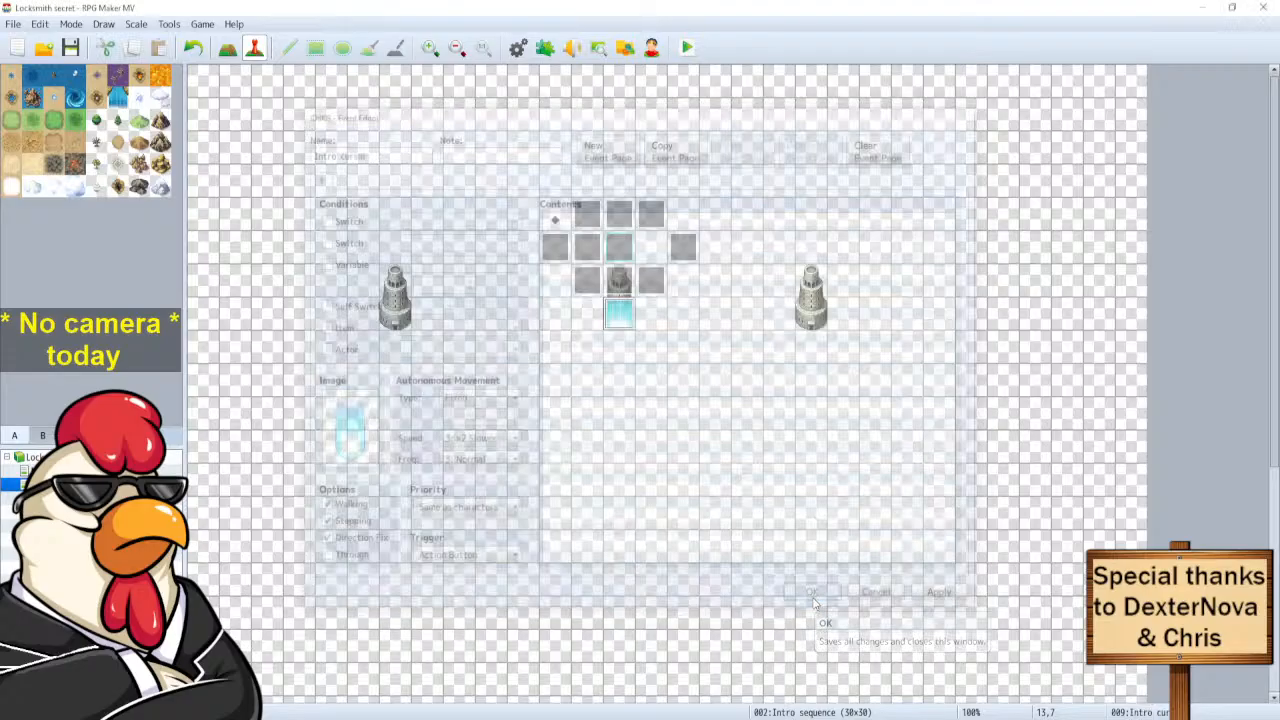
Reopen the Player Touch event and browse pages 1, 2 and 3 of the Event Commands list.
double_click(589, 245)
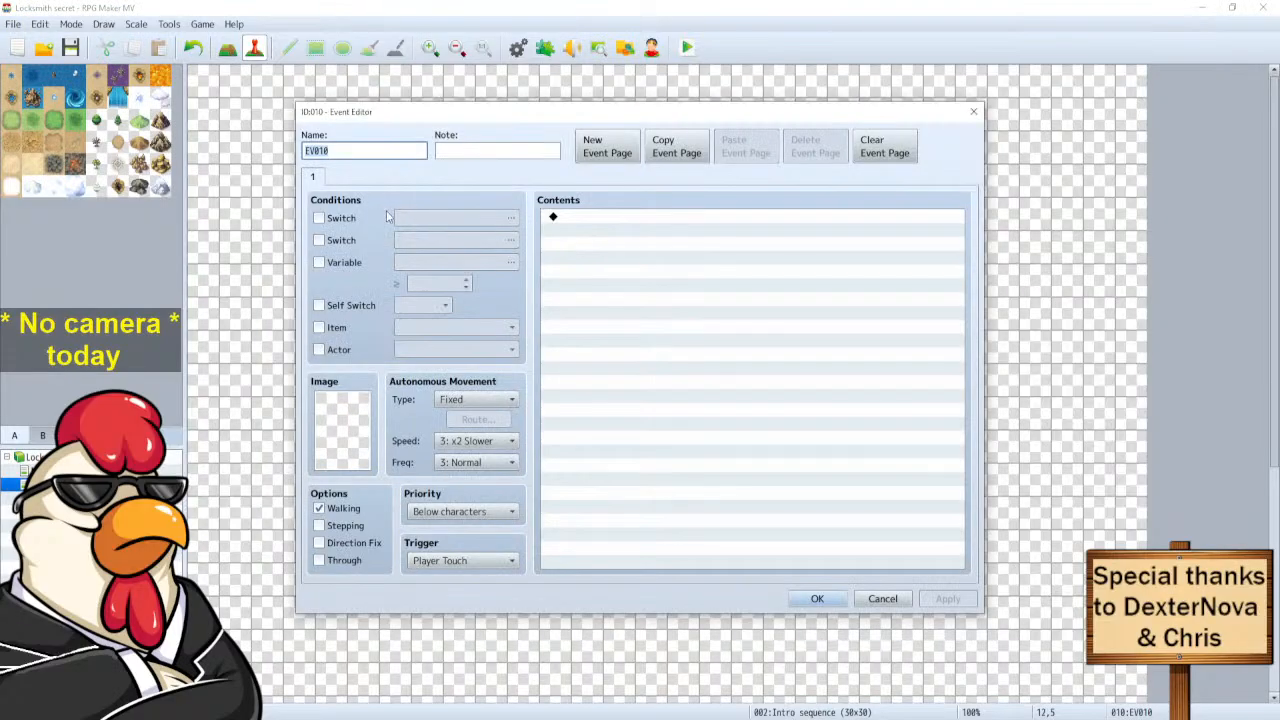
double_click(590, 219)
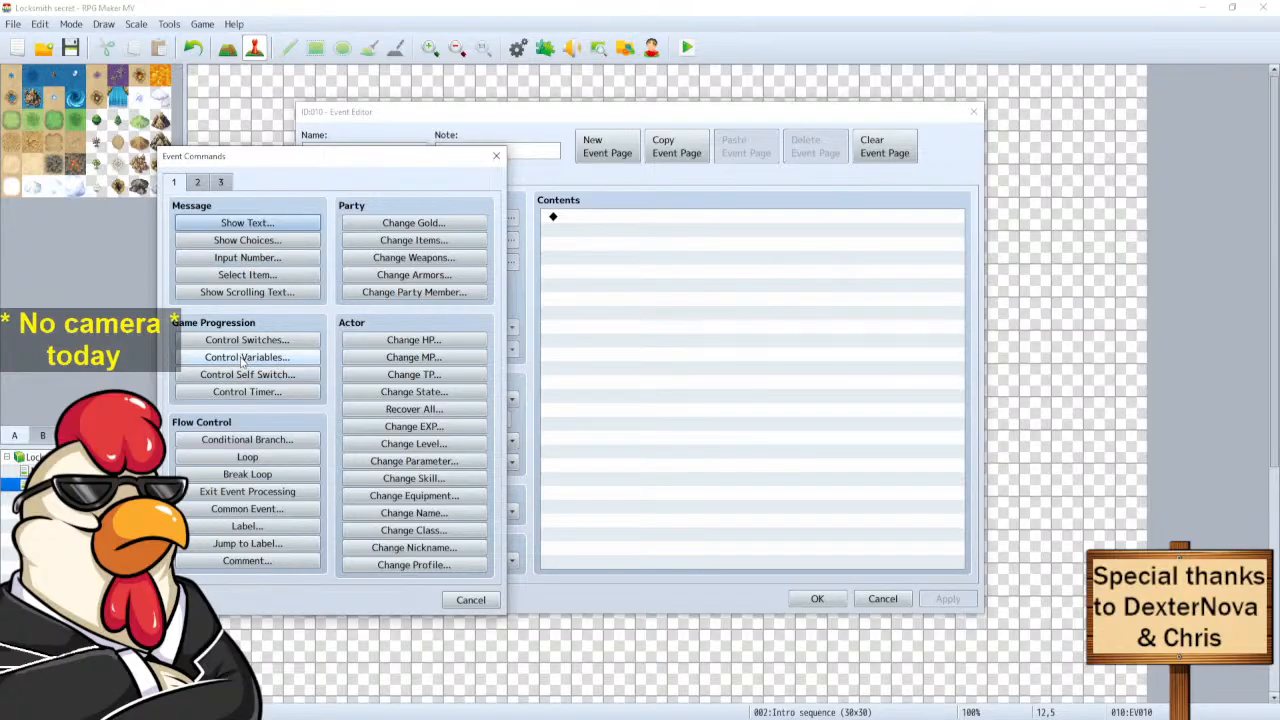
left_click(198, 182)
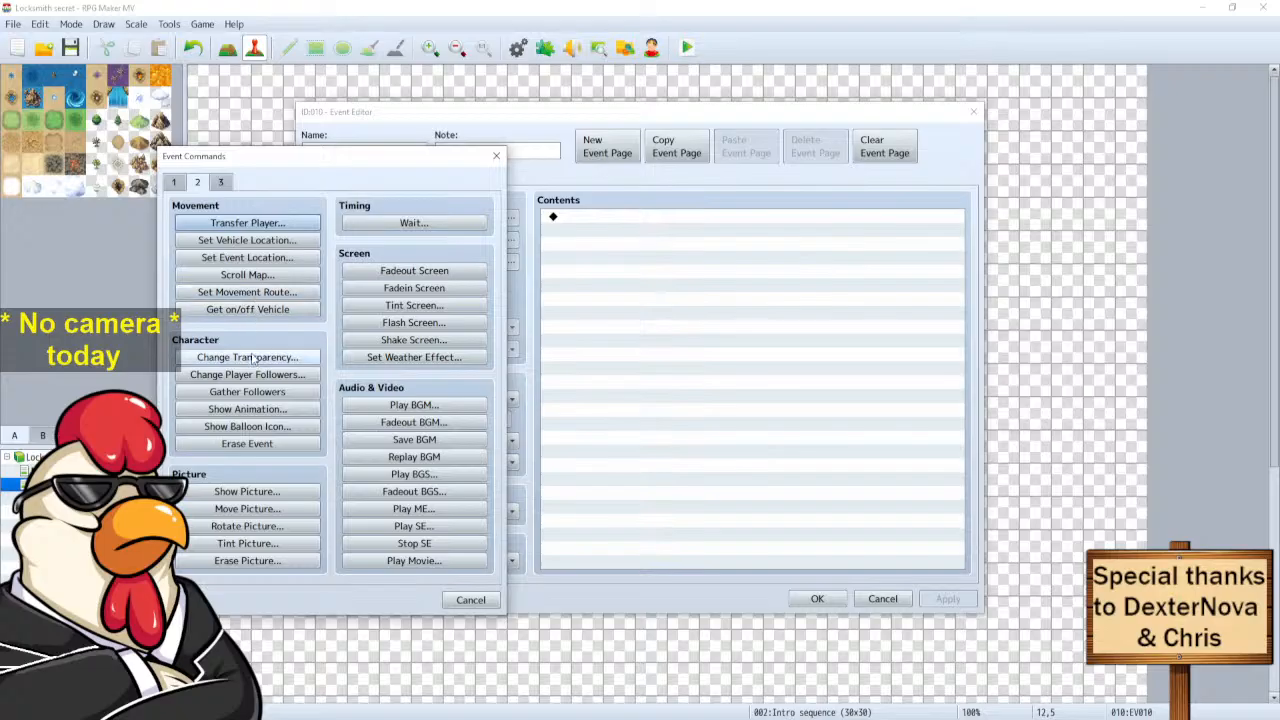
left_click(174, 183)
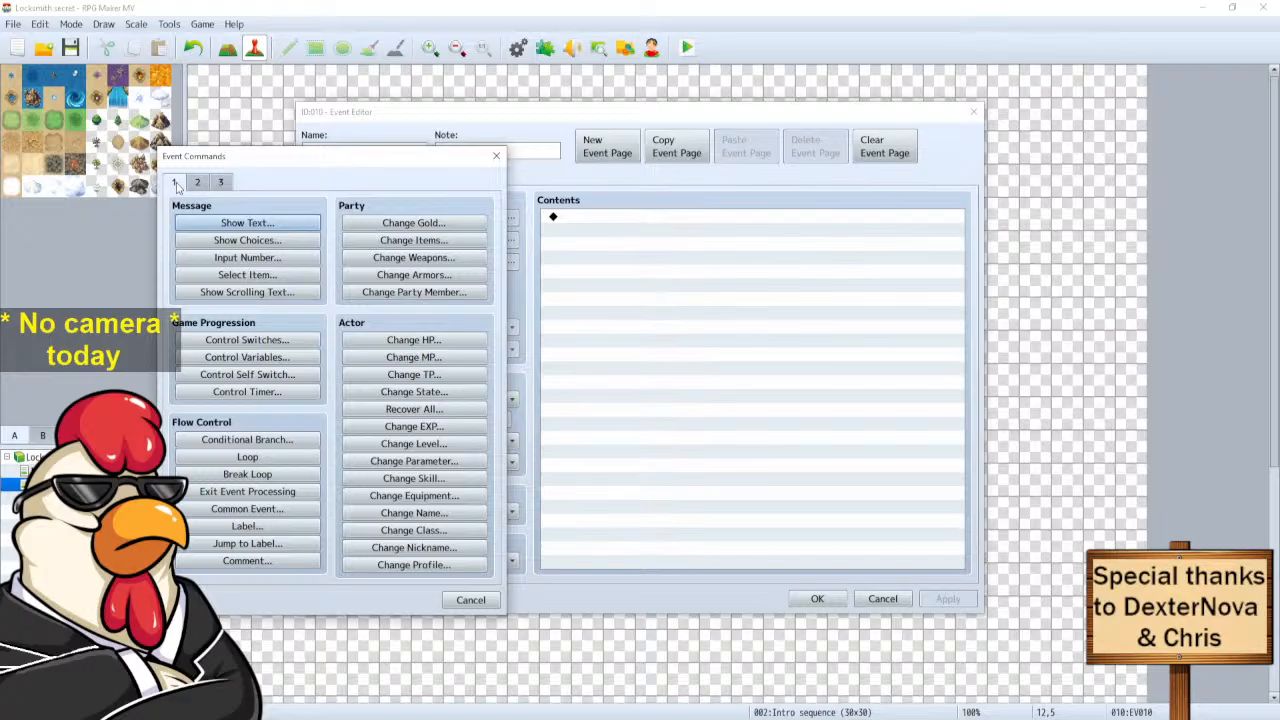
left_click(221, 184)
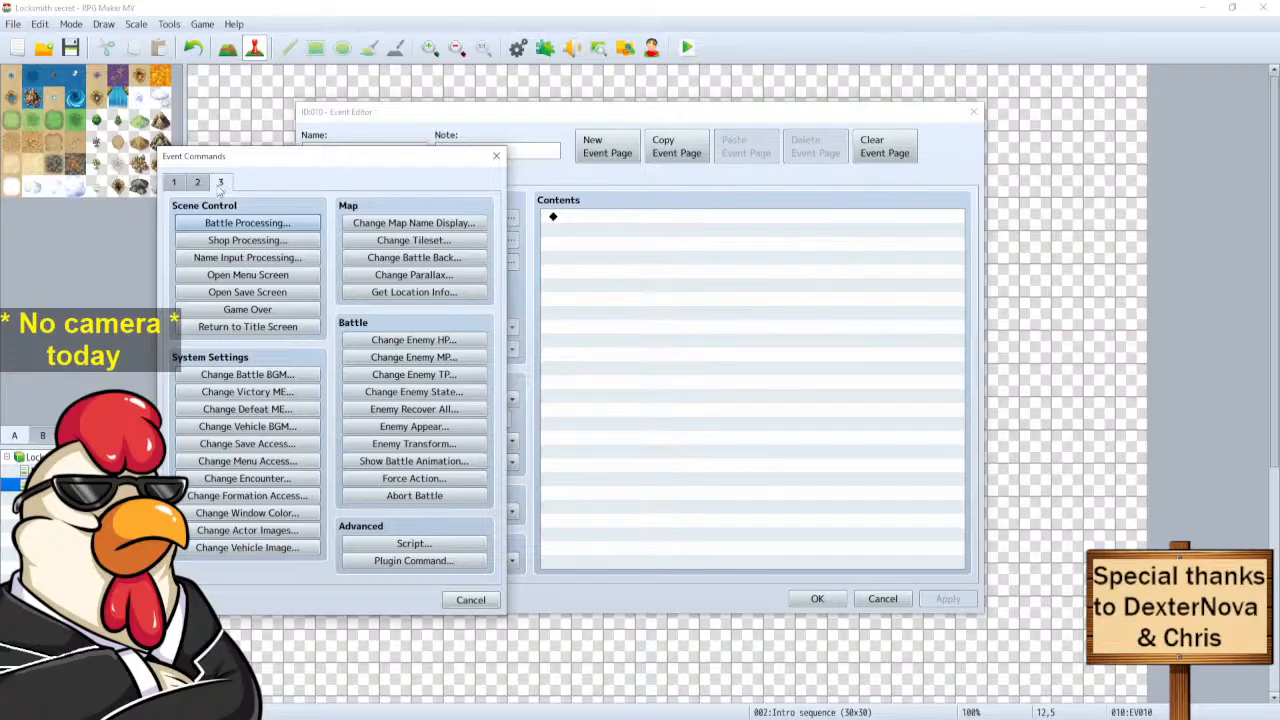
left_click(197, 183)
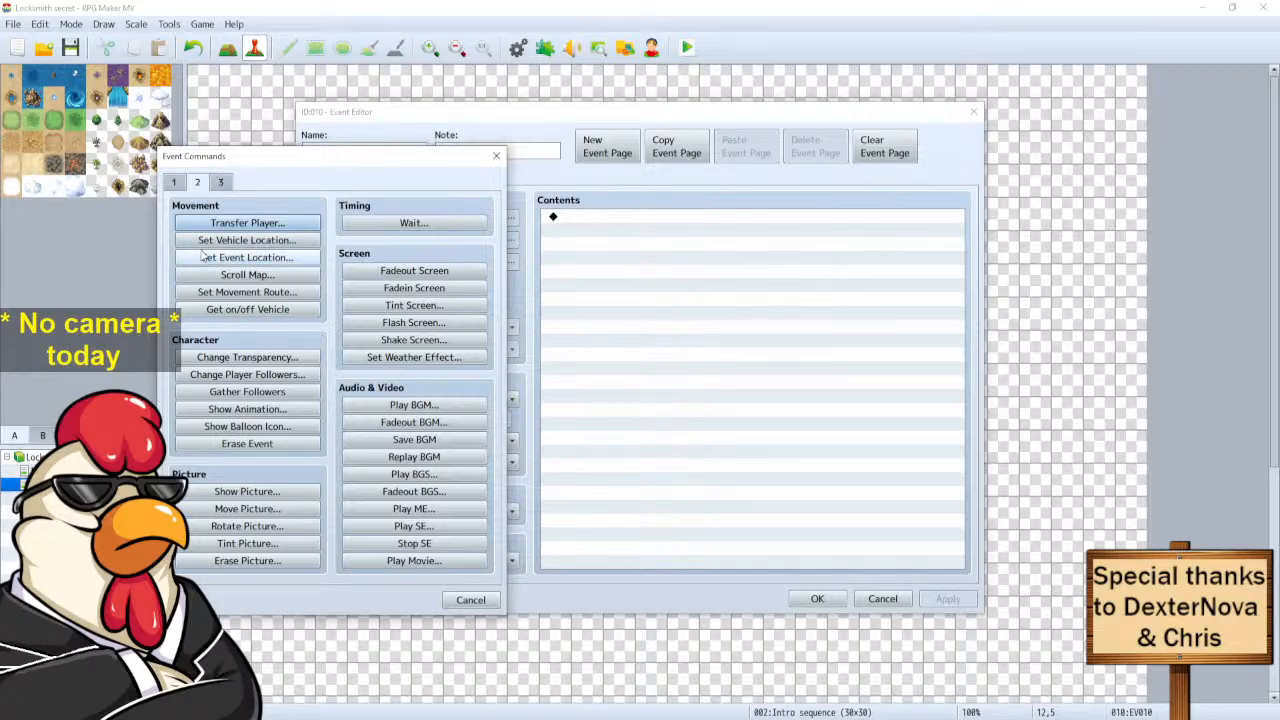
left_click(174, 182)
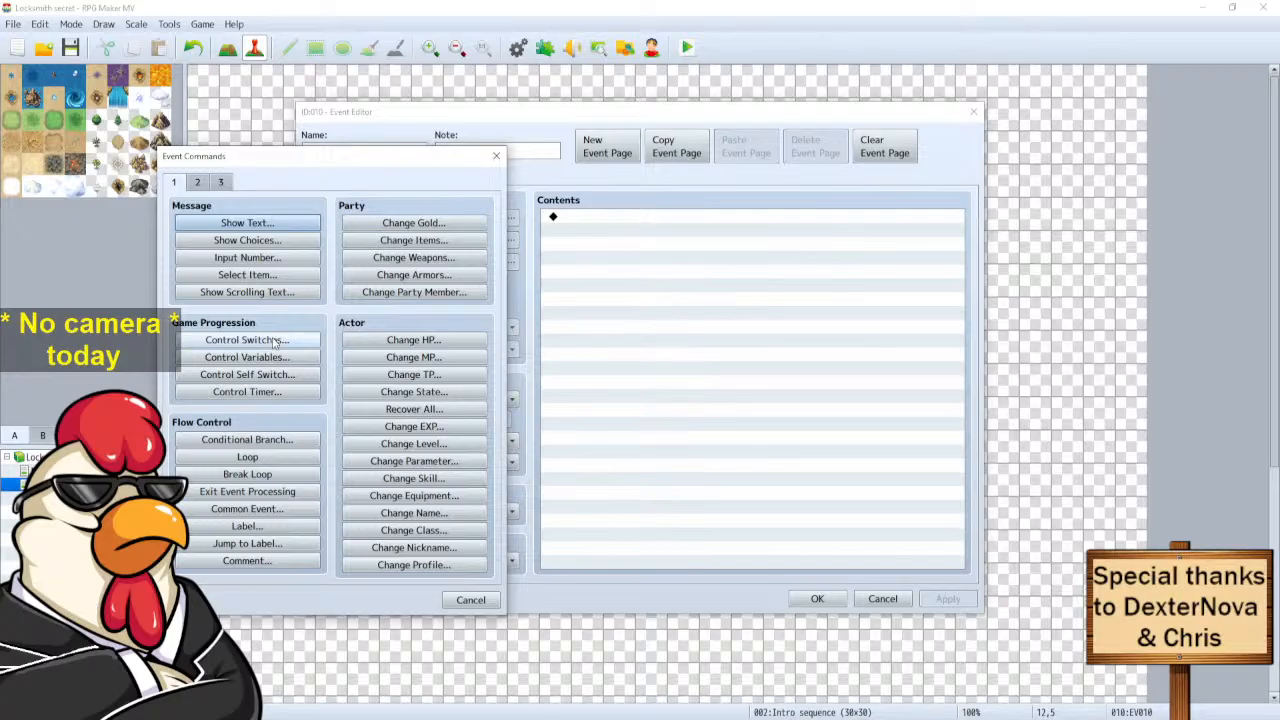
Start a Control Switches command on switch 0001 and name the switch 'Intro cursor'.
left_click(238, 375)
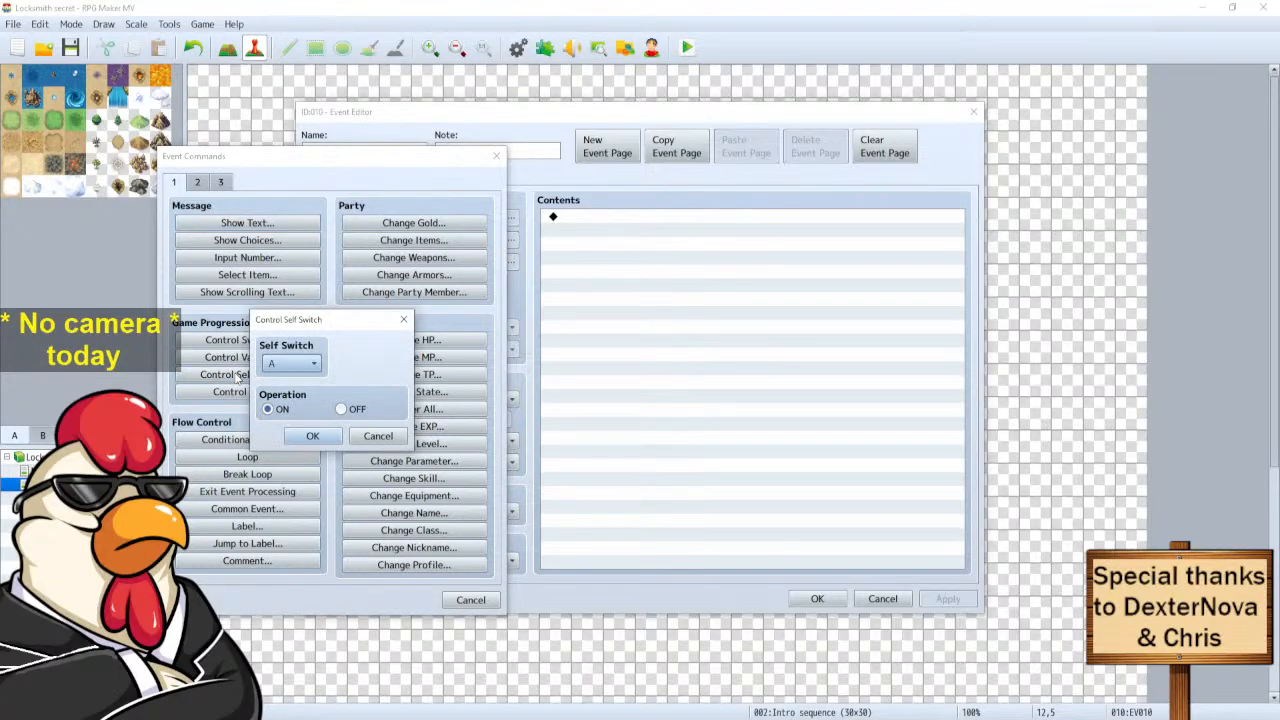
left_click(382, 440)
left_click(240, 340)
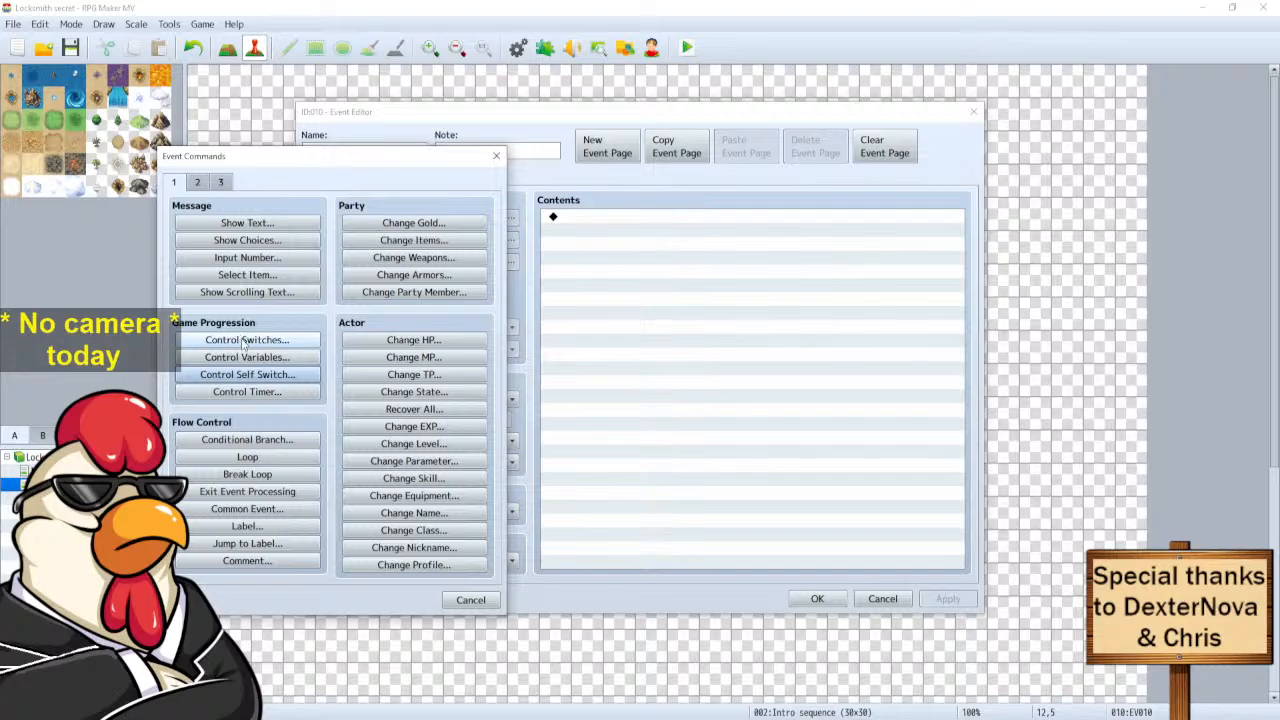
left_click(362, 354)
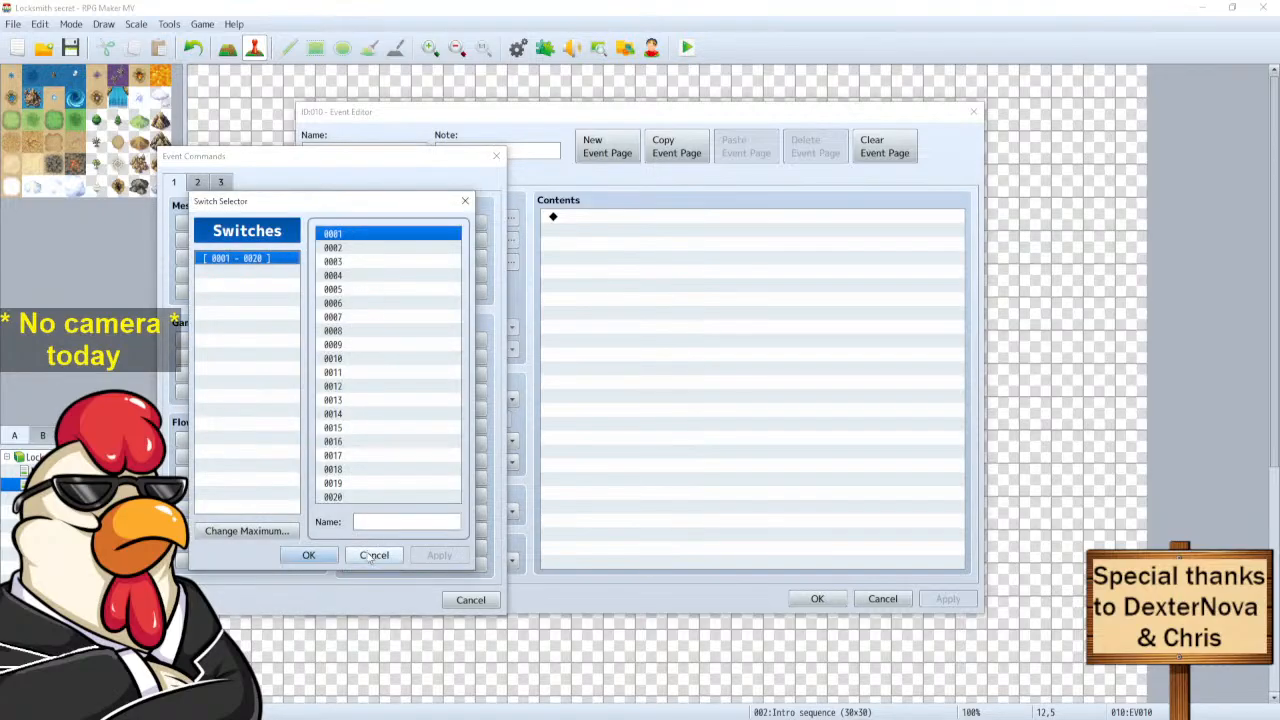
double_click(371, 237)
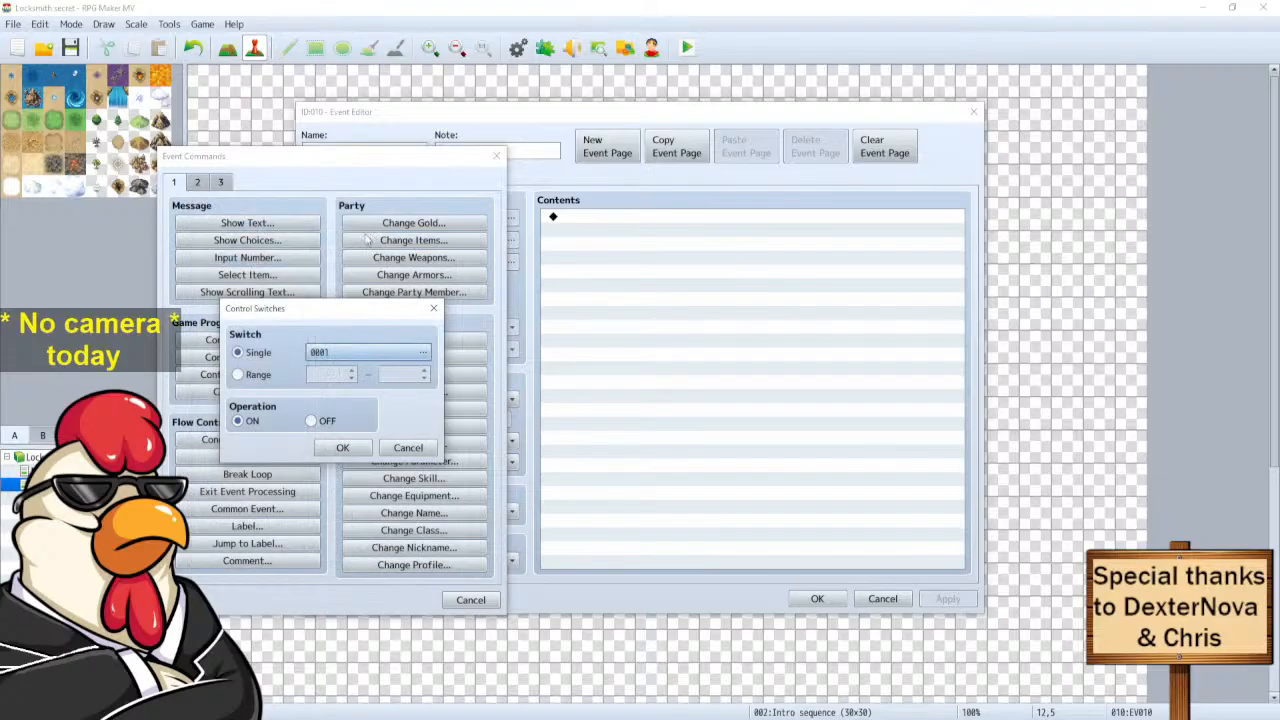
left_click(332, 358)
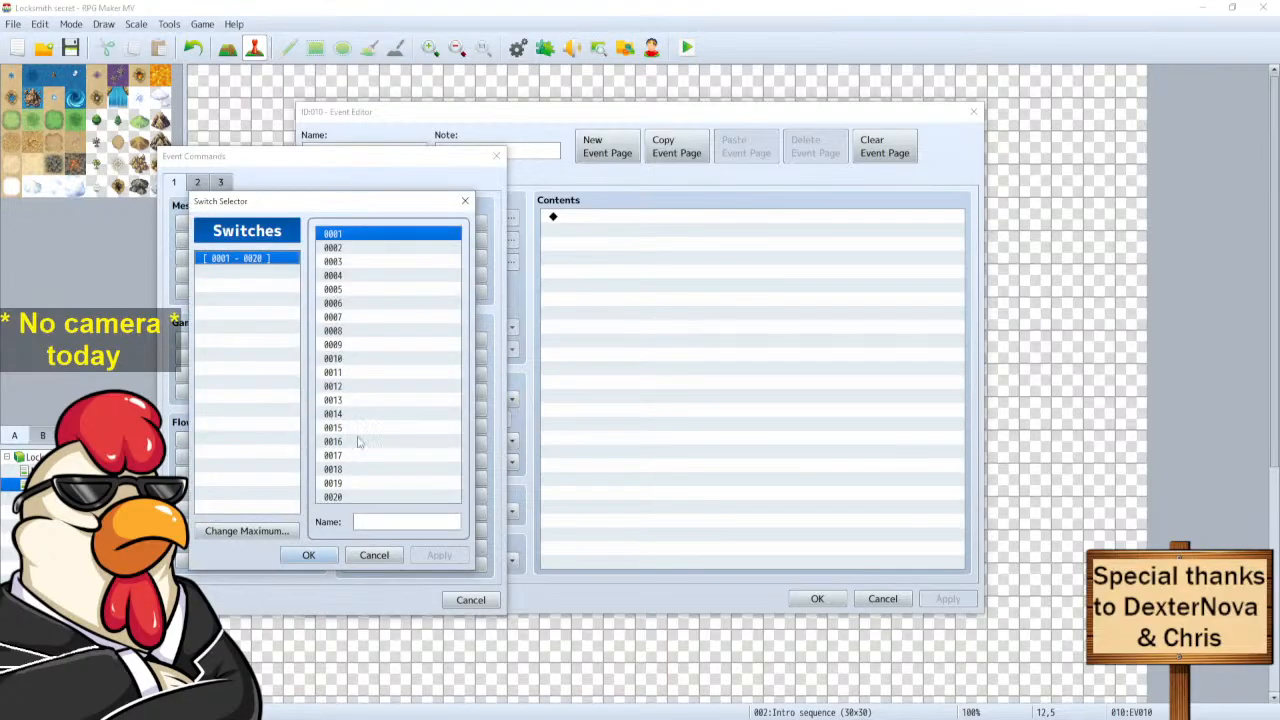
left_click(393, 522)
type("Intro")
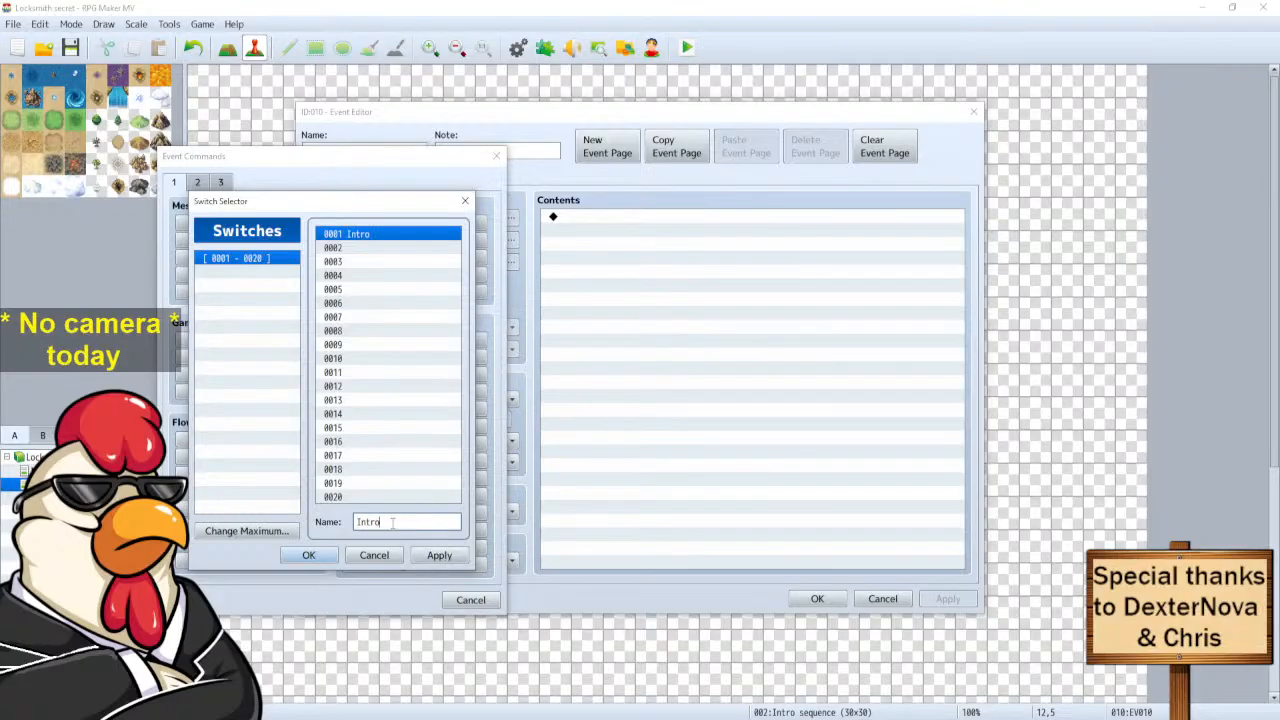
type(" cursor")
left_click(308, 555)
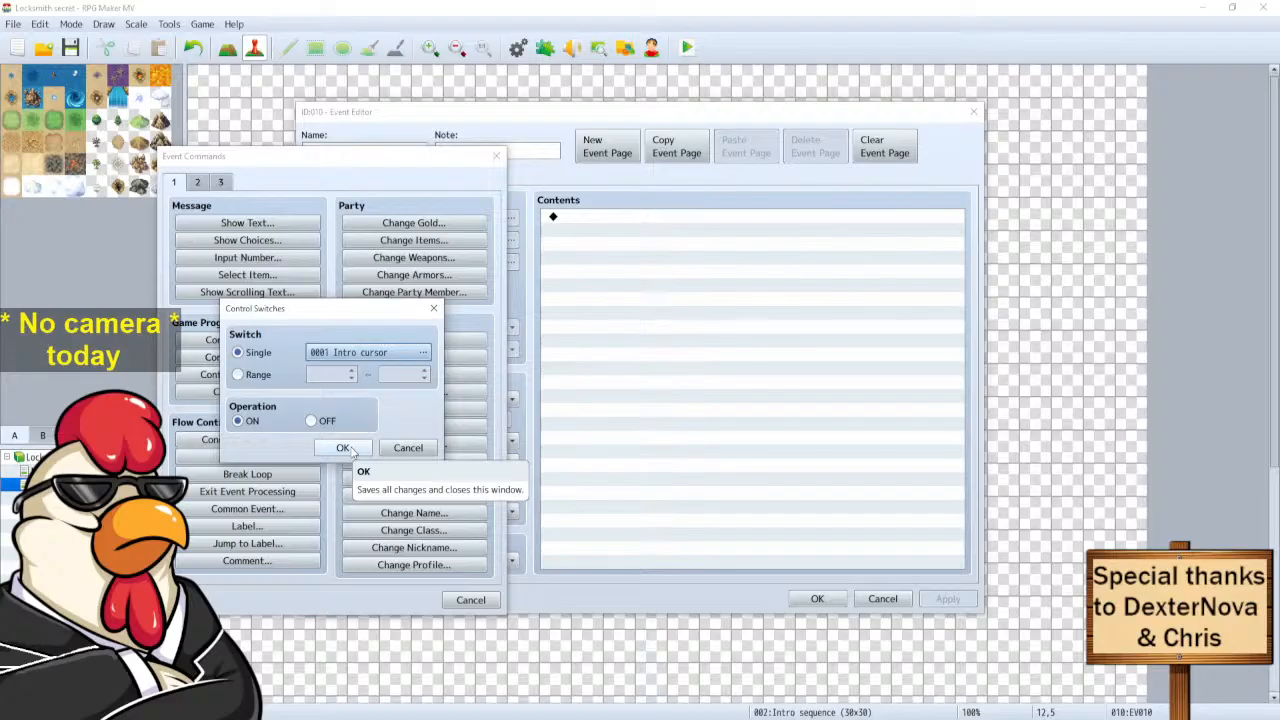
Rename switch 0001 to 'Intro cursor - left' and add the command turning it ON to EV010.
left_click(364, 354)
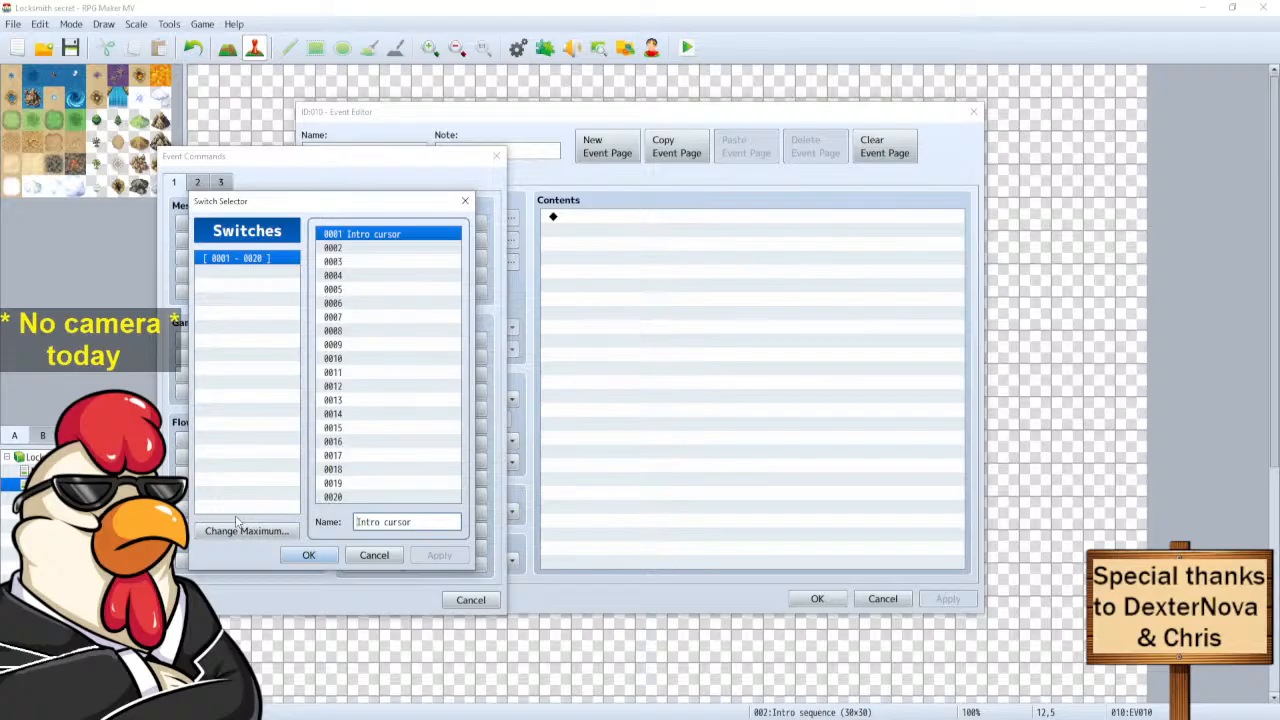
left_click(432, 521)
type("- left")
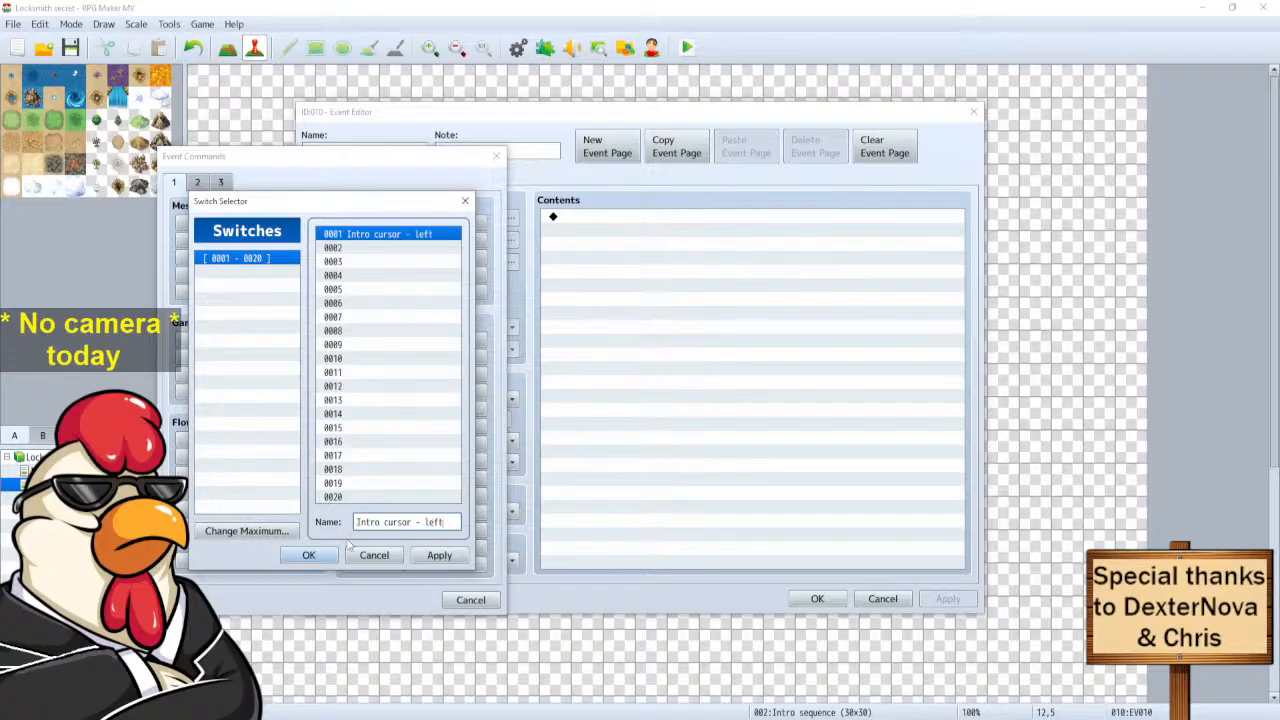
left_click(443, 558)
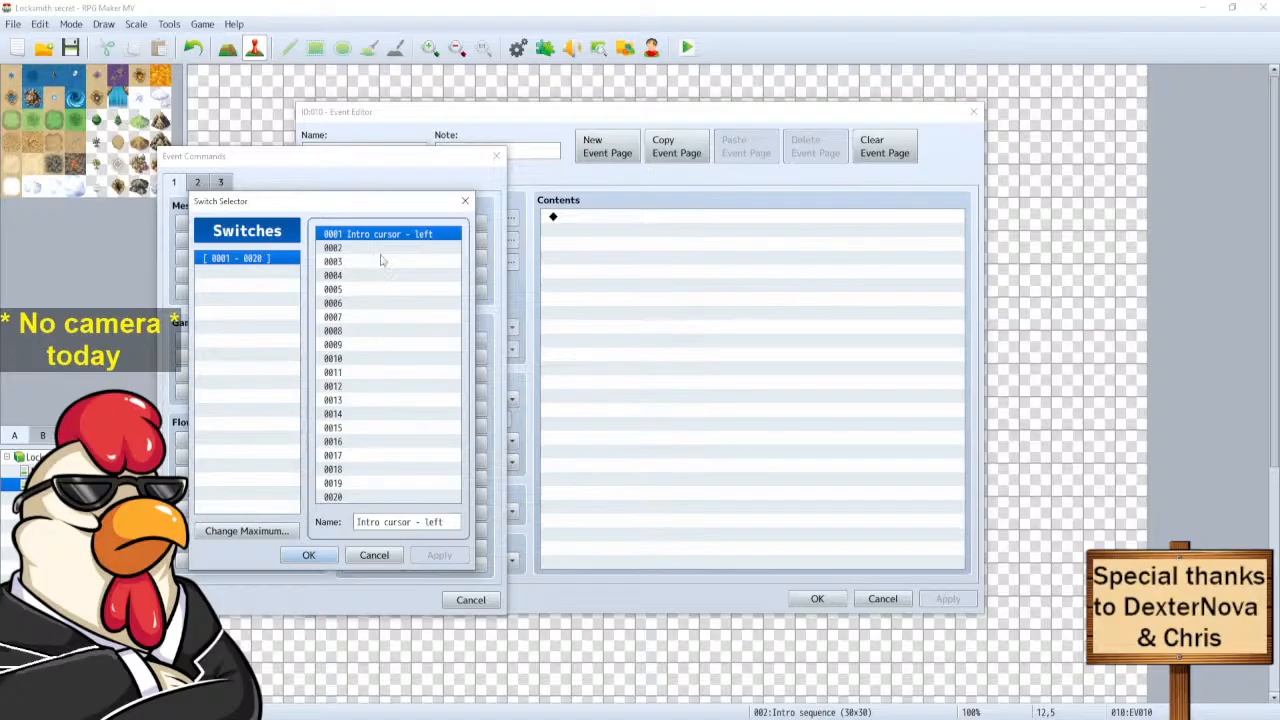
left_click(308, 555)
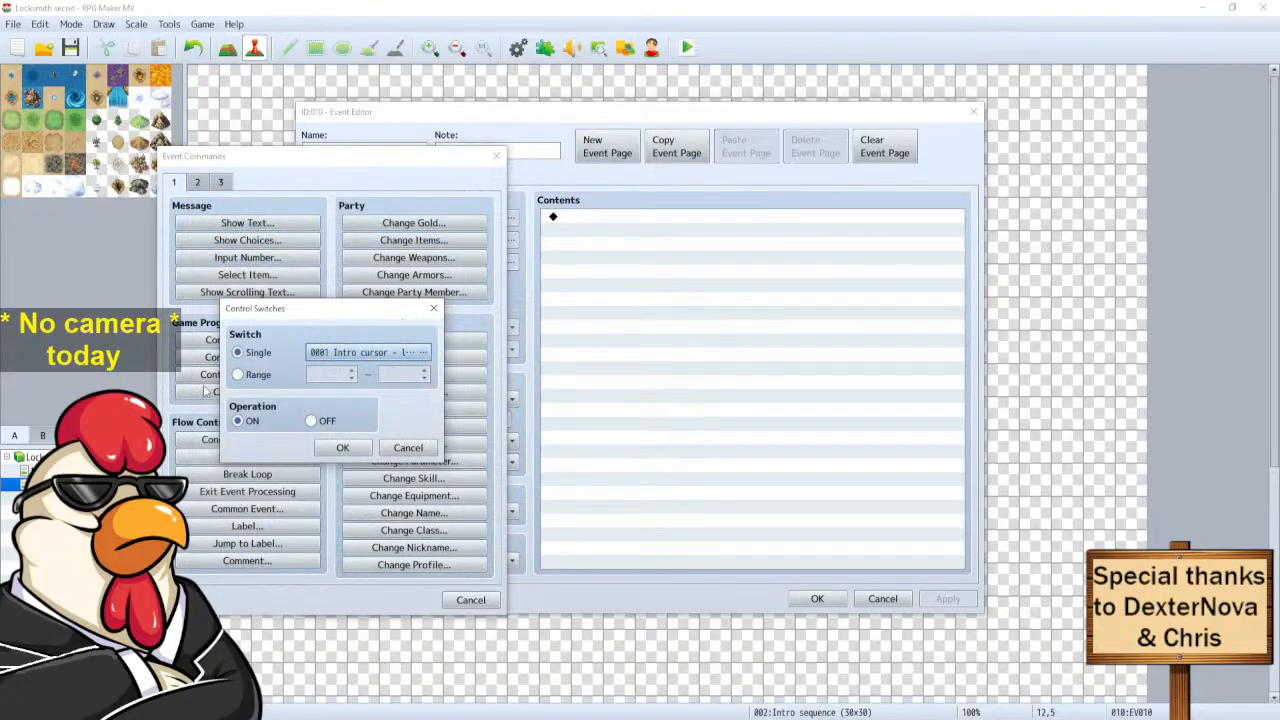
left_click(342, 448)
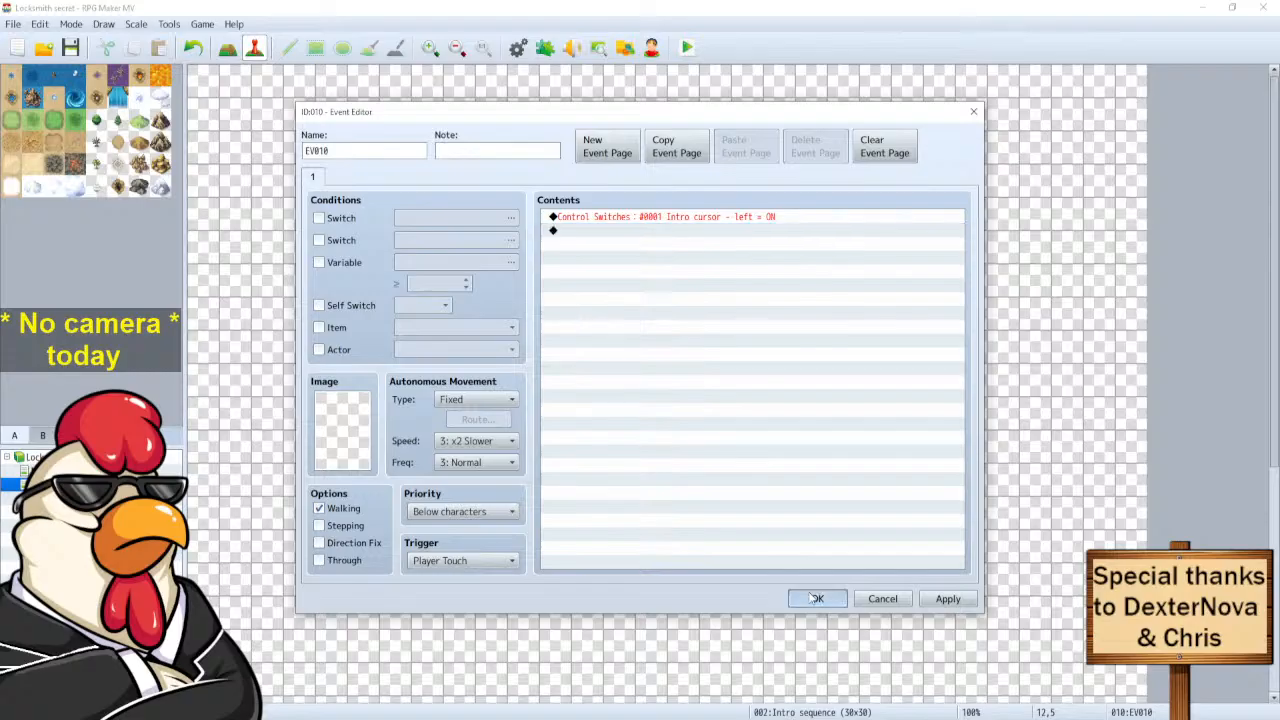
left_click(816, 598)
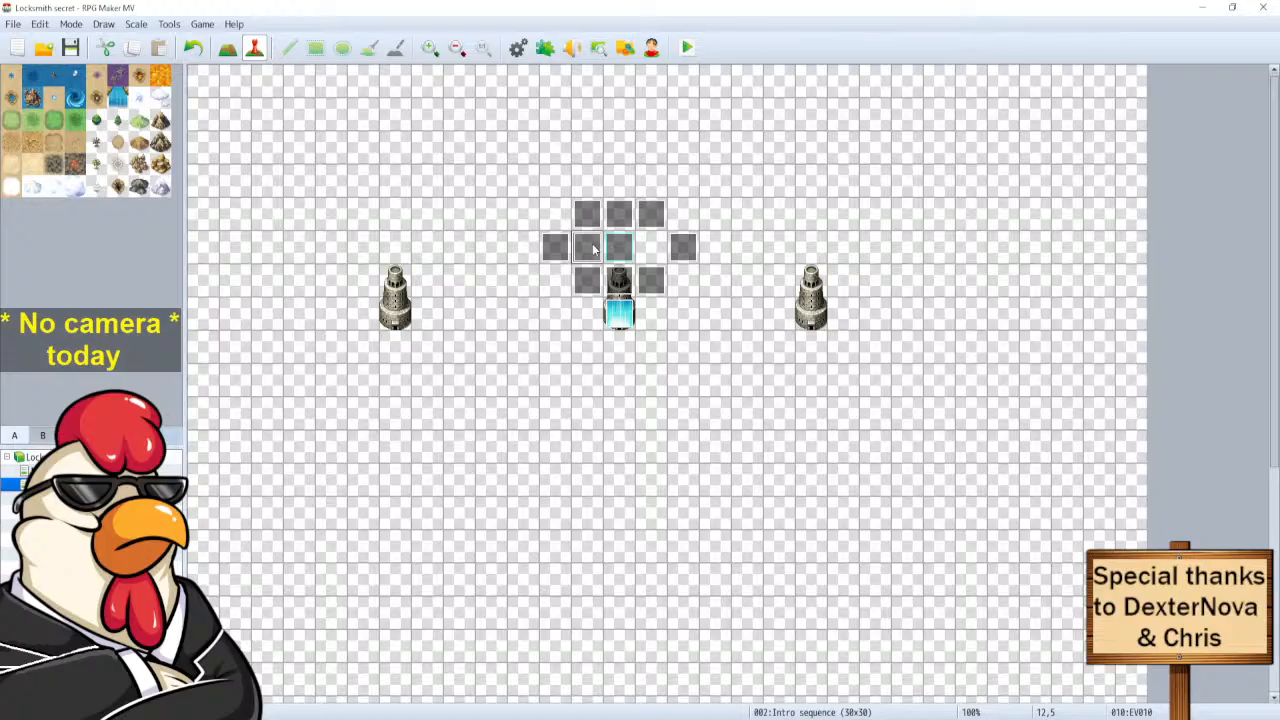
Give the Intro cursor event's page 2 a switch 0001 condition.
double_click(593, 250)
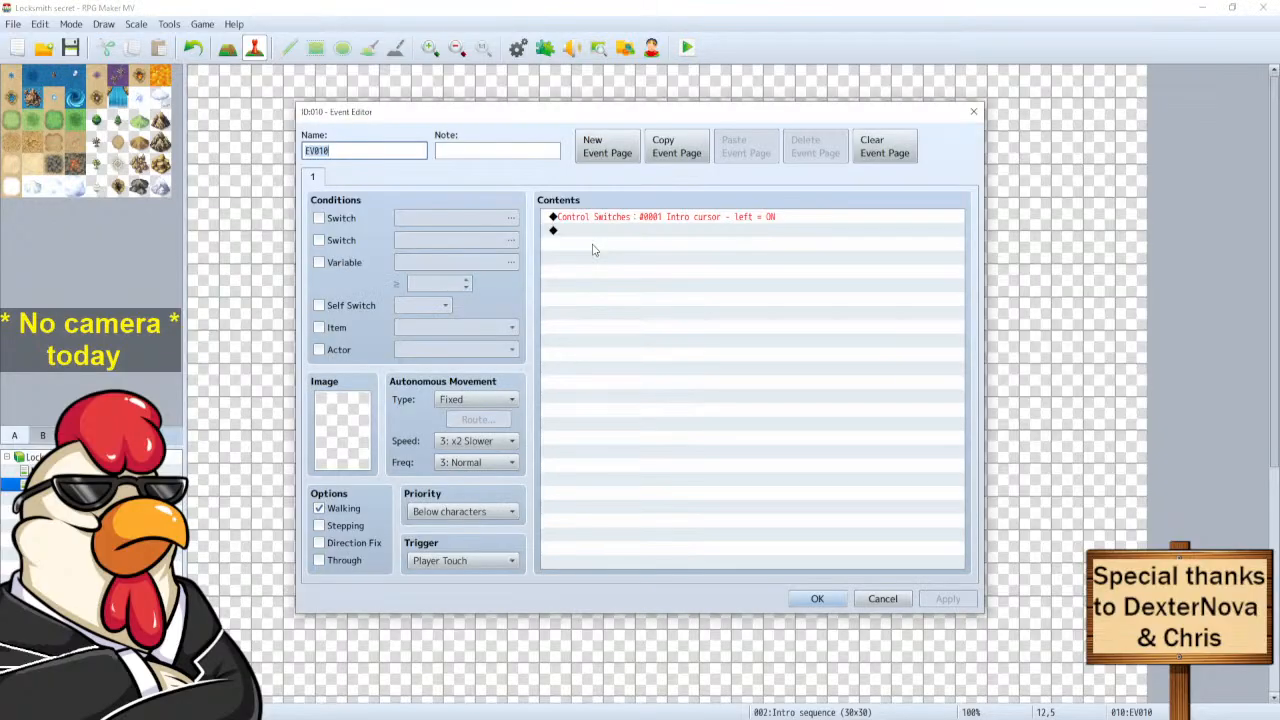
left_click(882, 598)
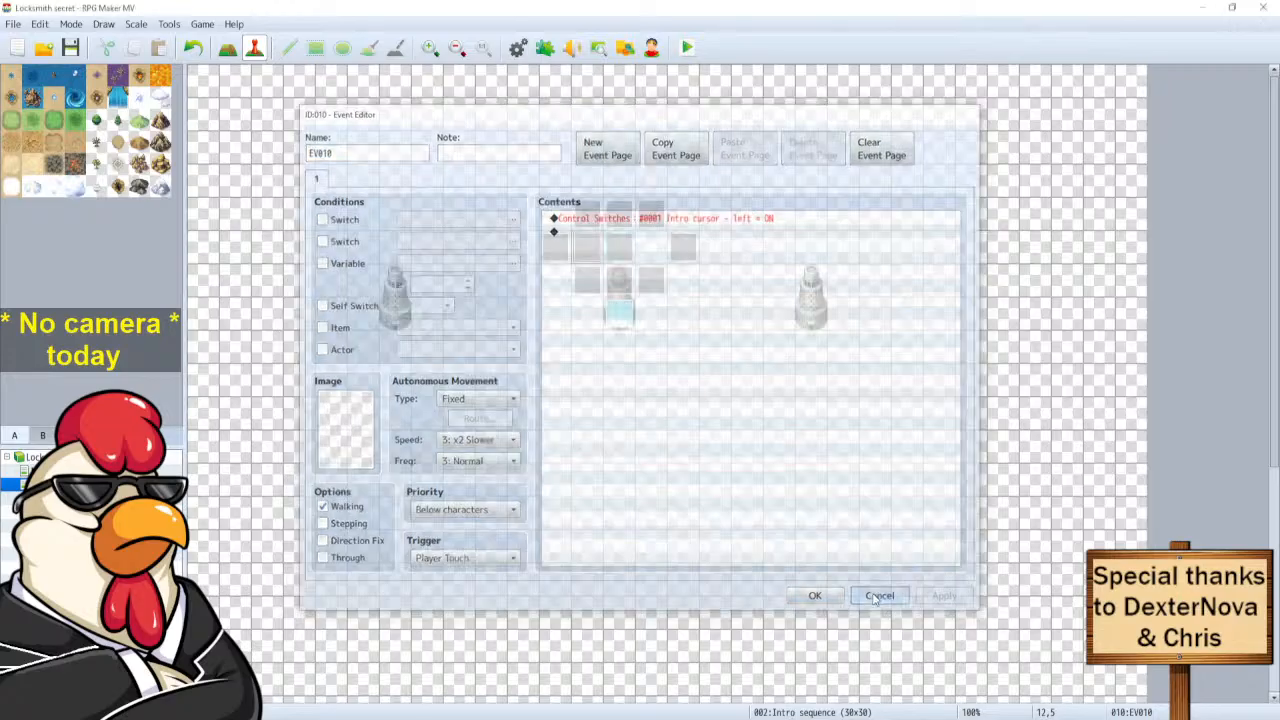
double_click(621, 315)
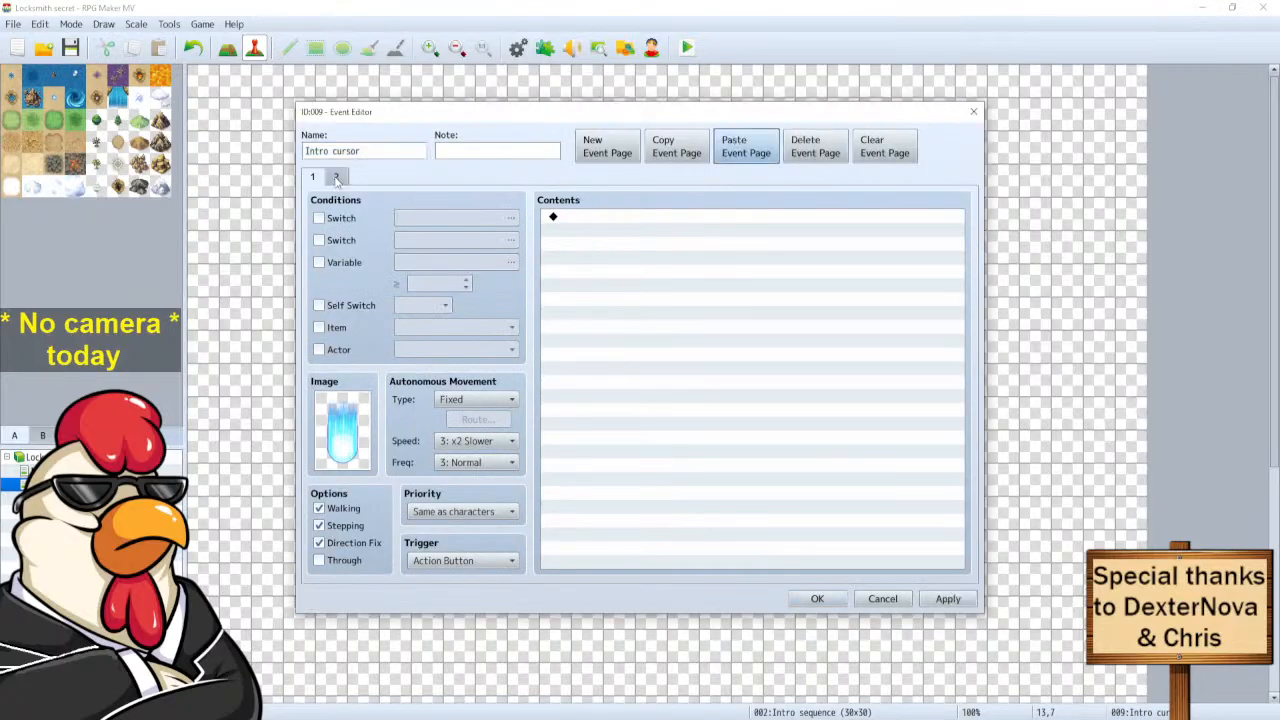
left_click(336, 178)
left_click(319, 218)
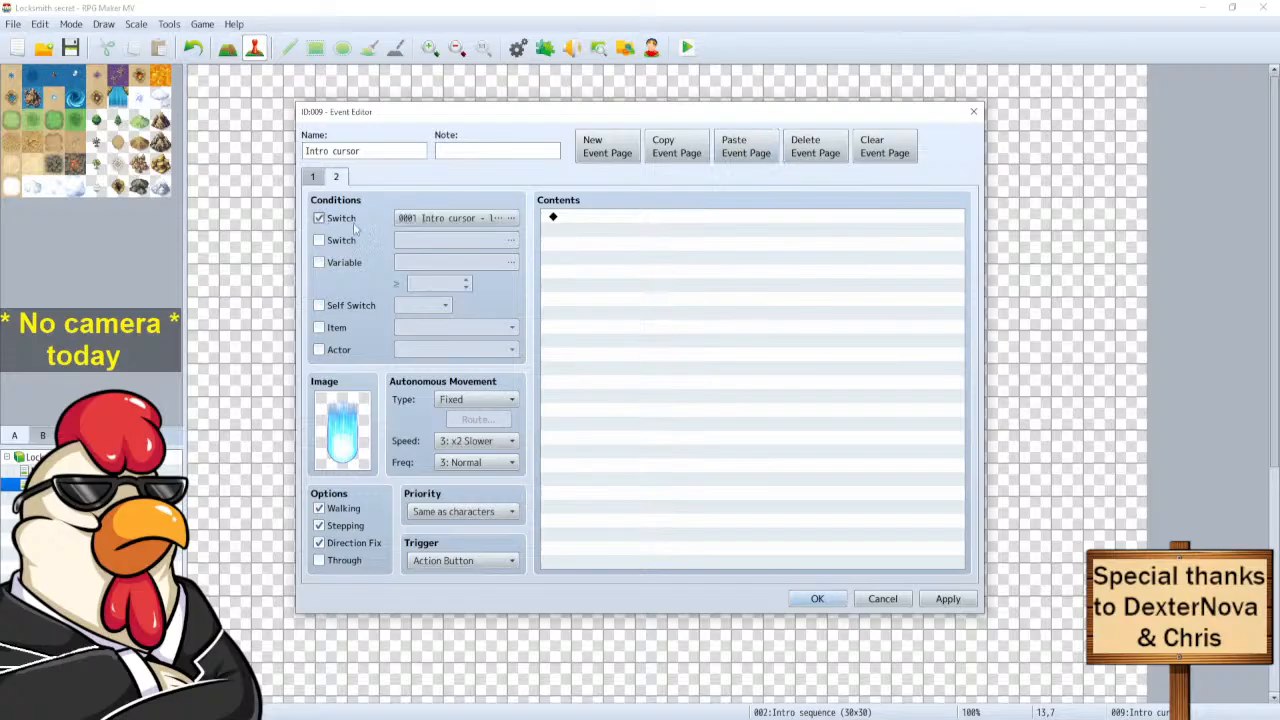
left_click(465, 220)
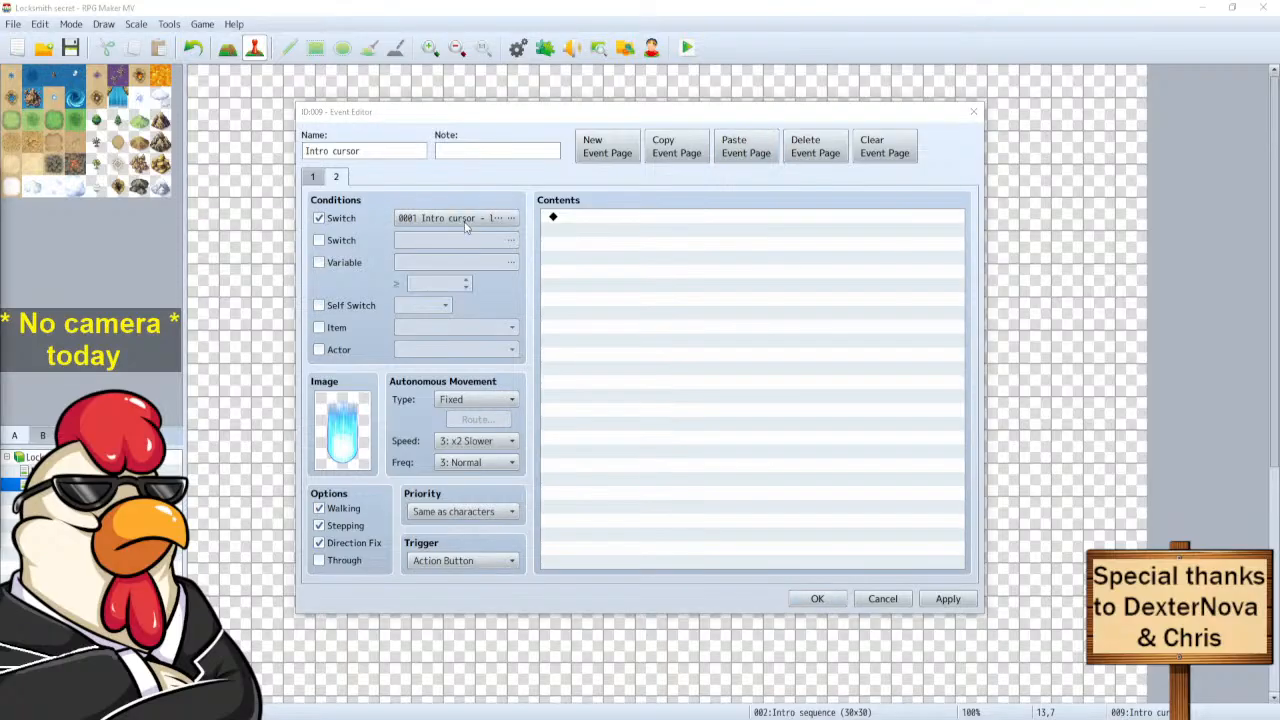
Save the Intro cursor event and paste a copy of it at tile 6,7.
left_click(817, 599)
left_click(403, 319)
key("ctrl+v")
On event 011's page 1, remove the flame image and turn off walking and stepping.
double_click(392, 318)
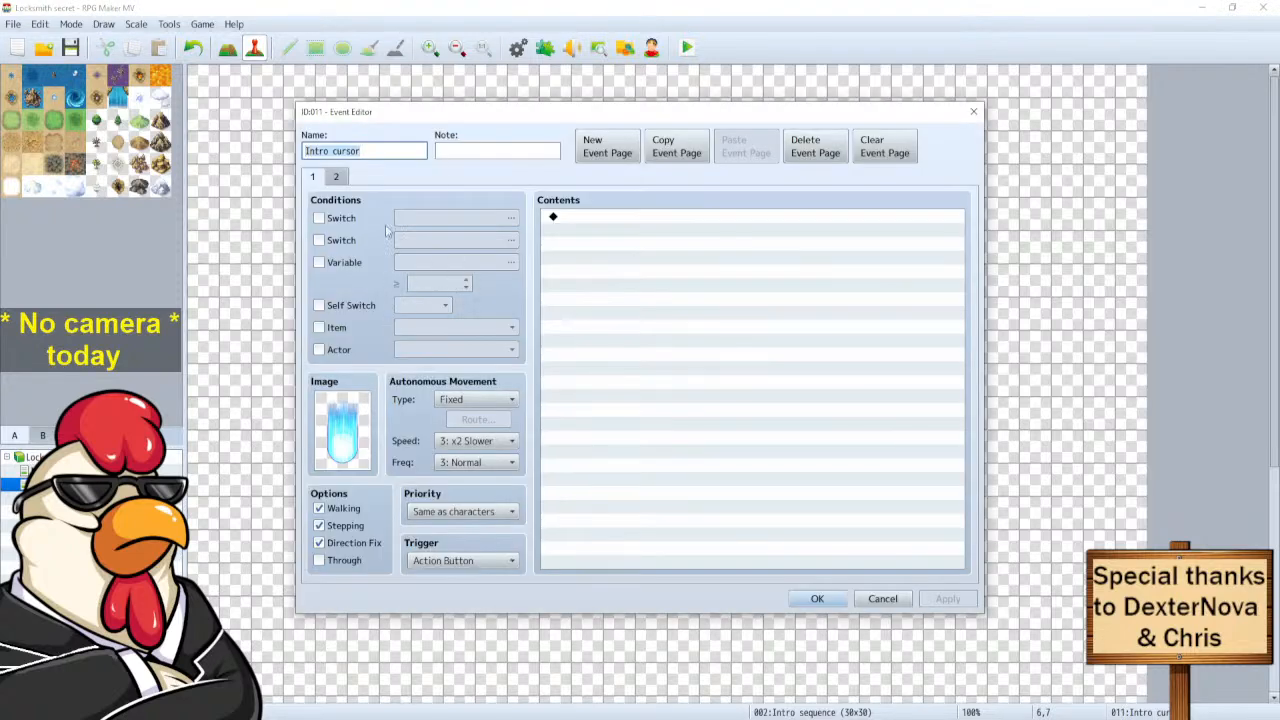
left_click(339, 178)
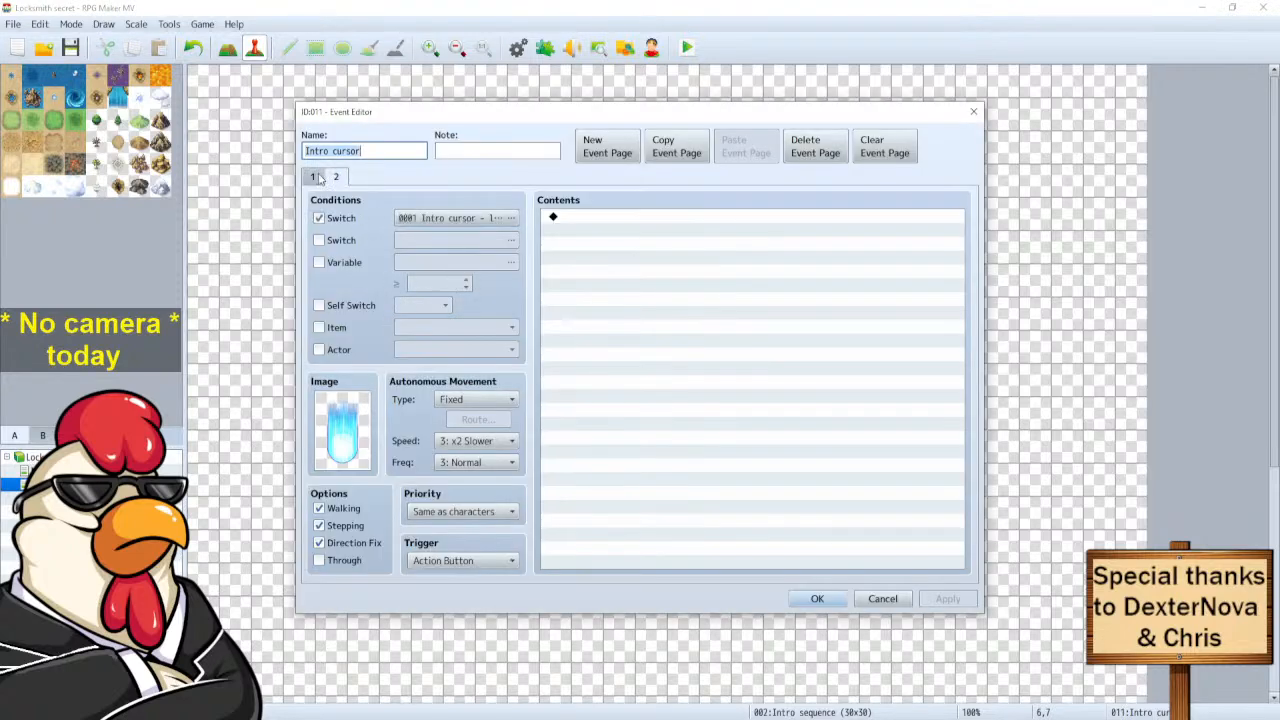
left_click(313, 177)
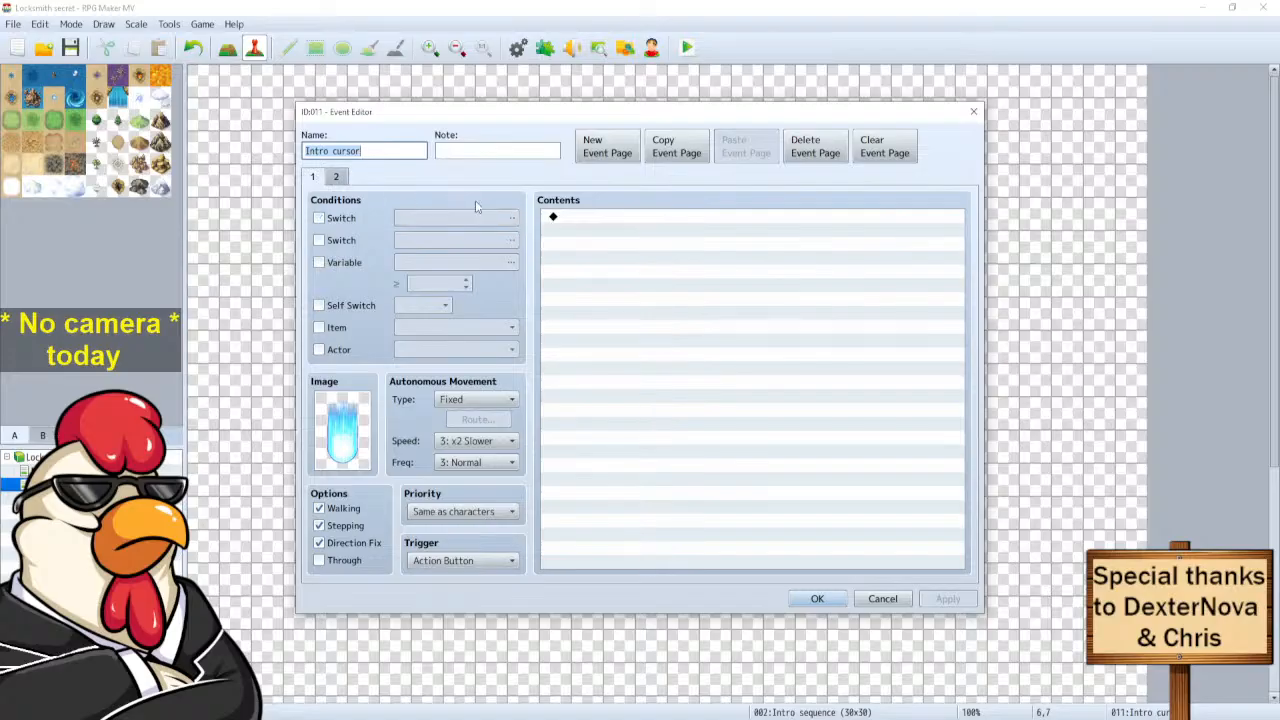
left_click(335, 177)
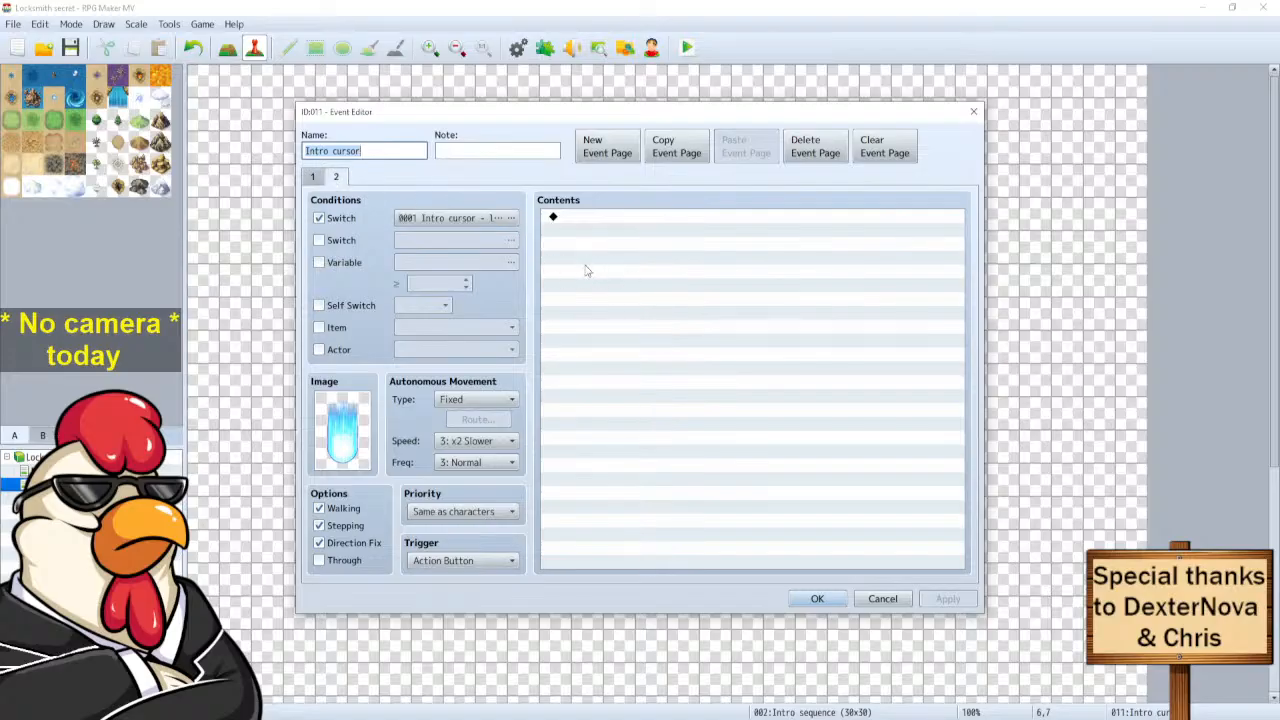
left_click(313, 177)
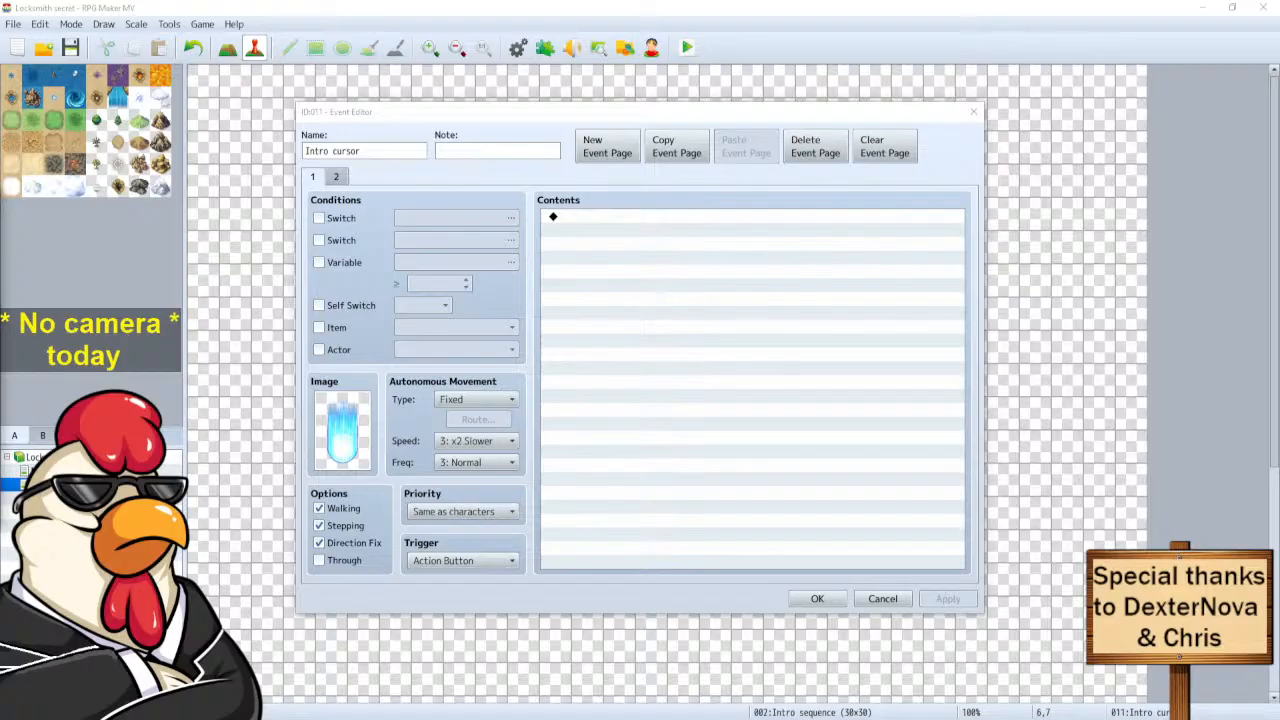
left_click(507, 531)
left_click(351, 510)
left_click(342, 523)
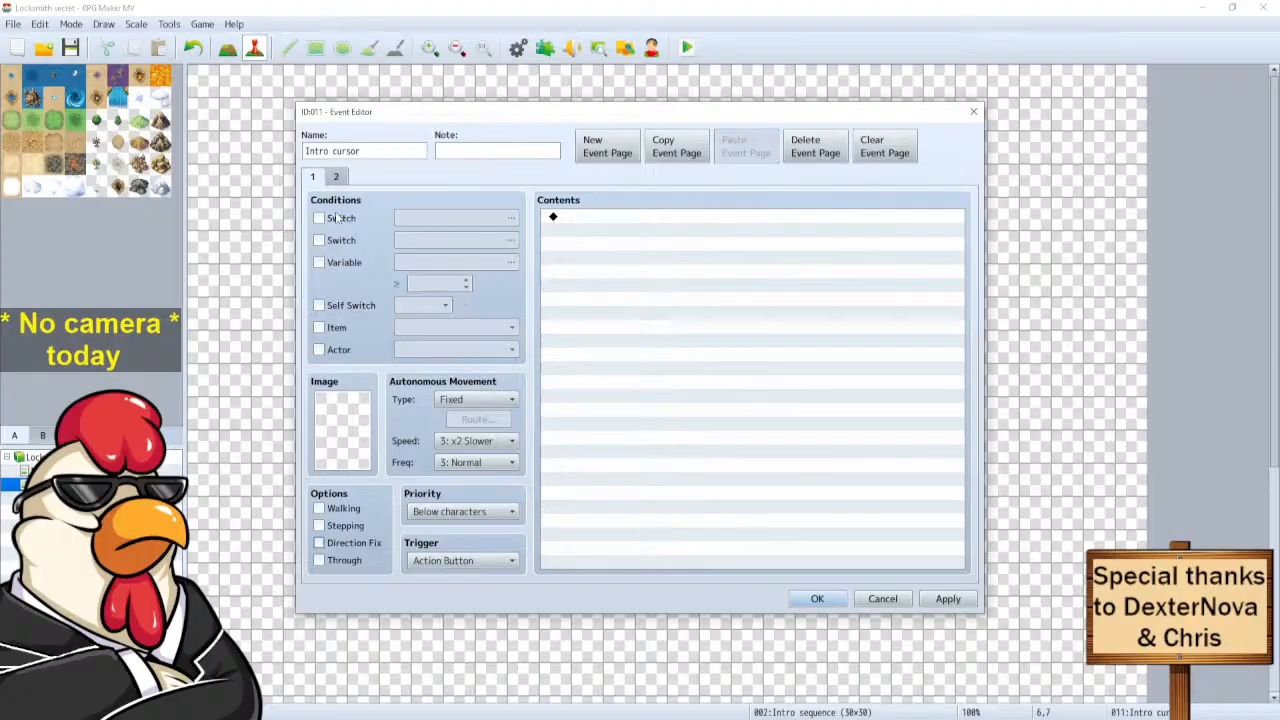
left_click(336, 178)
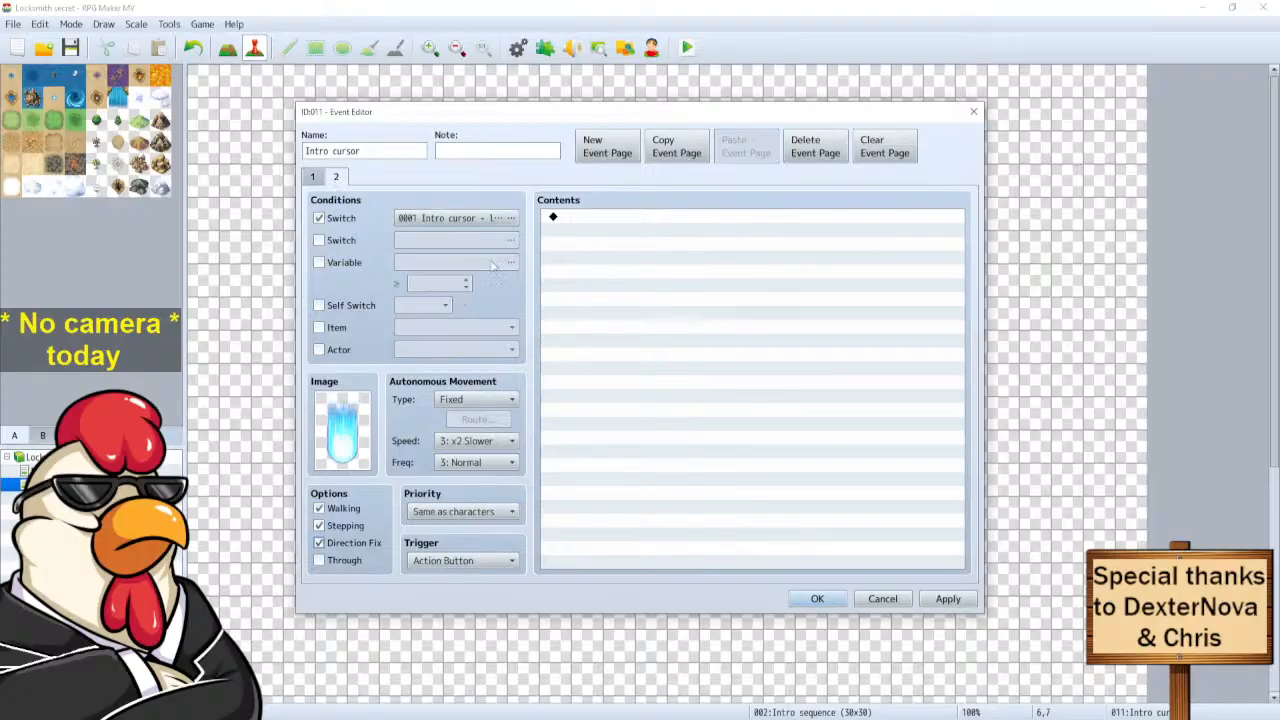
left_click(815, 598)
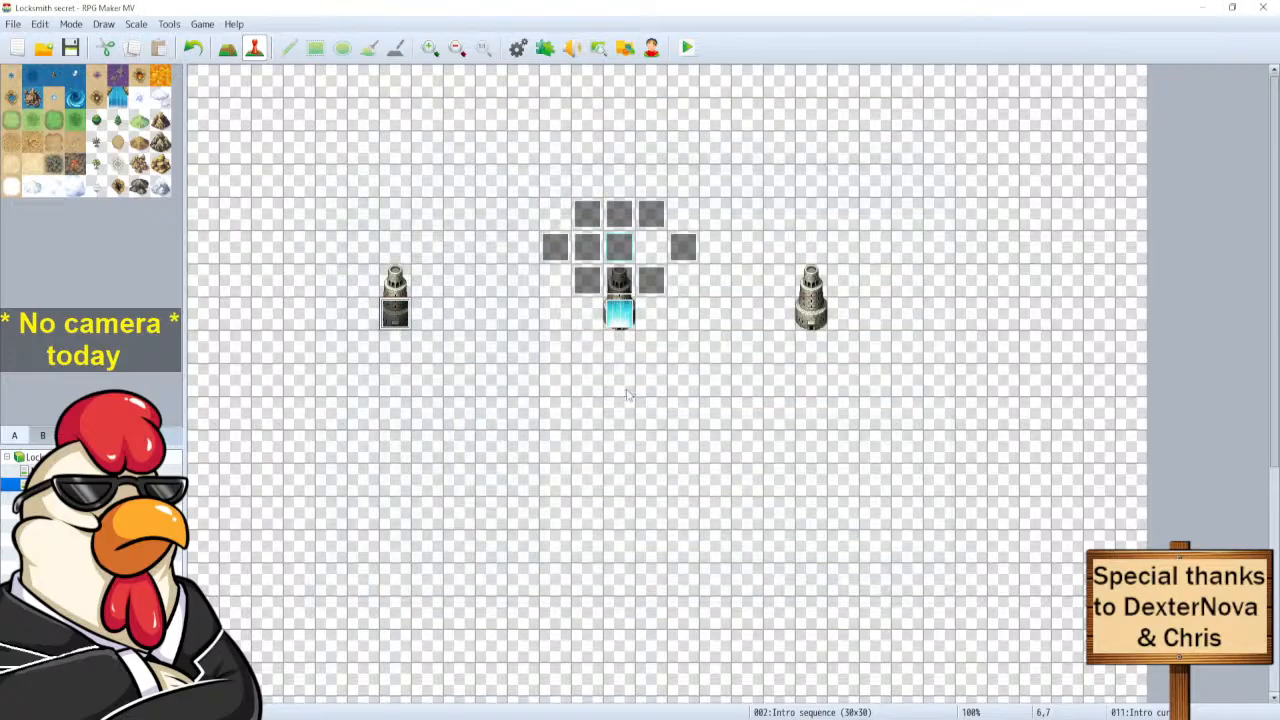
On event 009's page 2, set no image and turn off walking, stepping and direction fix.
double_click(619, 312)
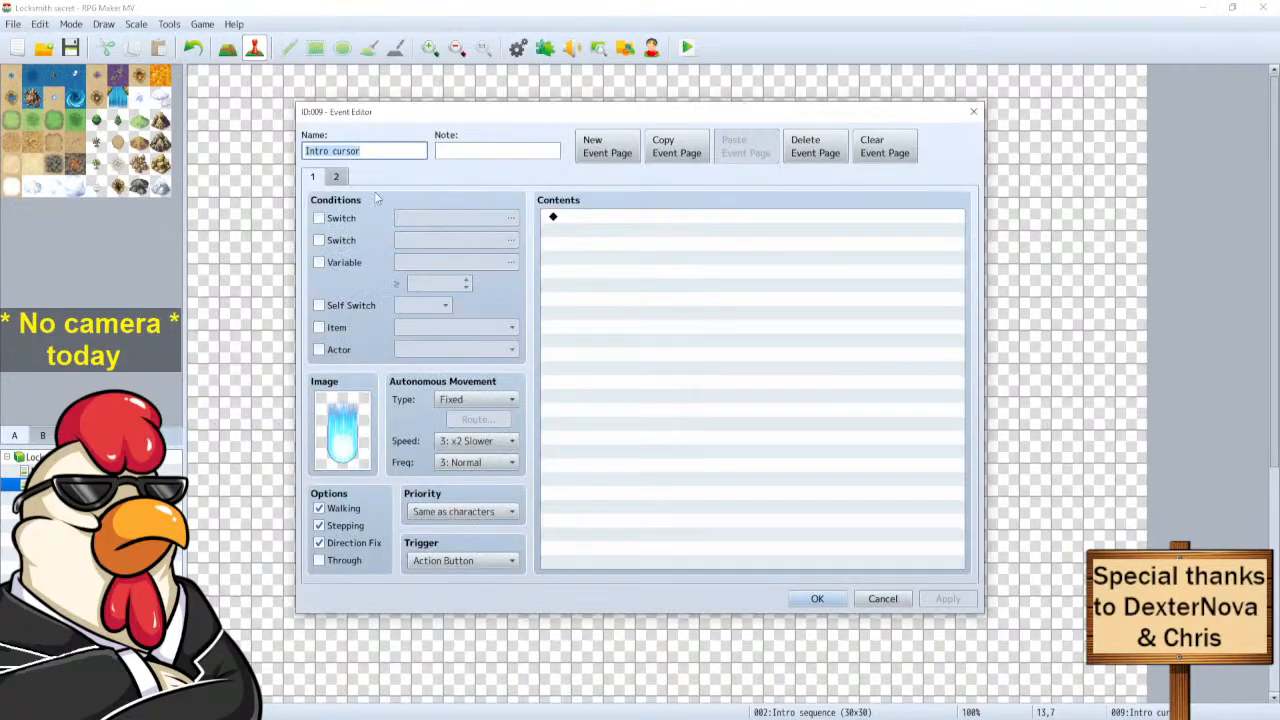
left_click(335, 177)
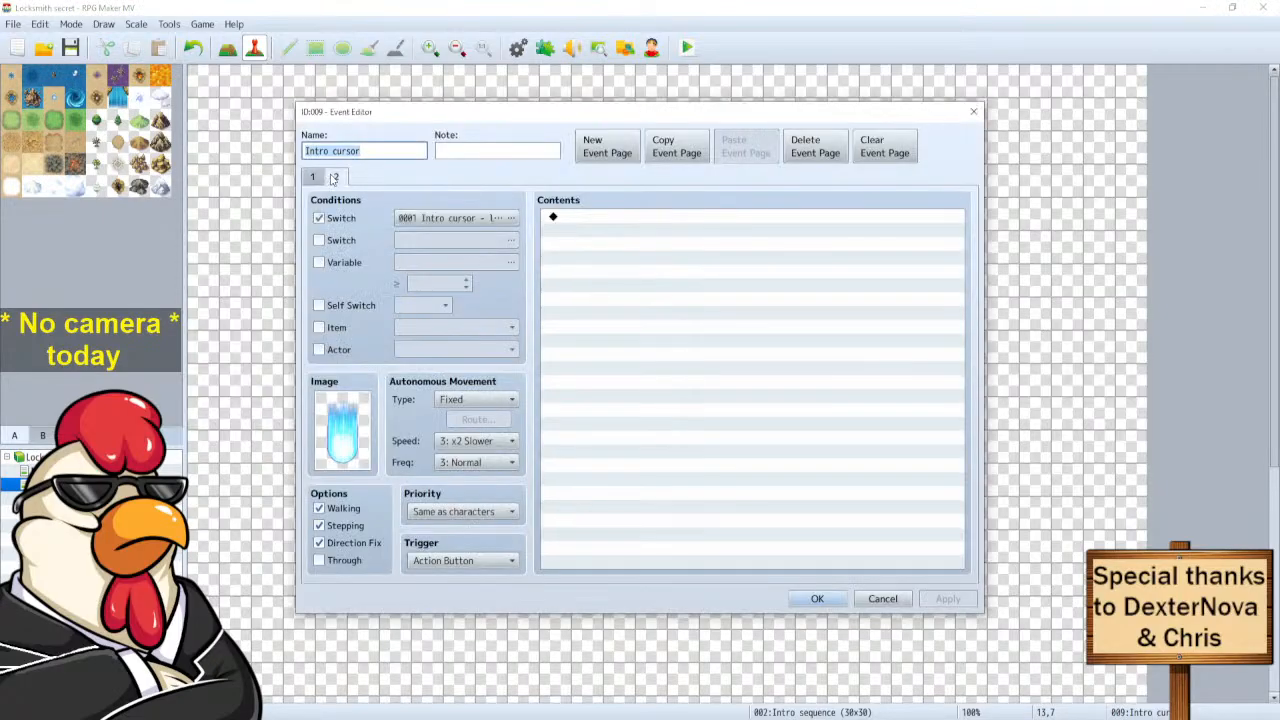
double_click(345, 420)
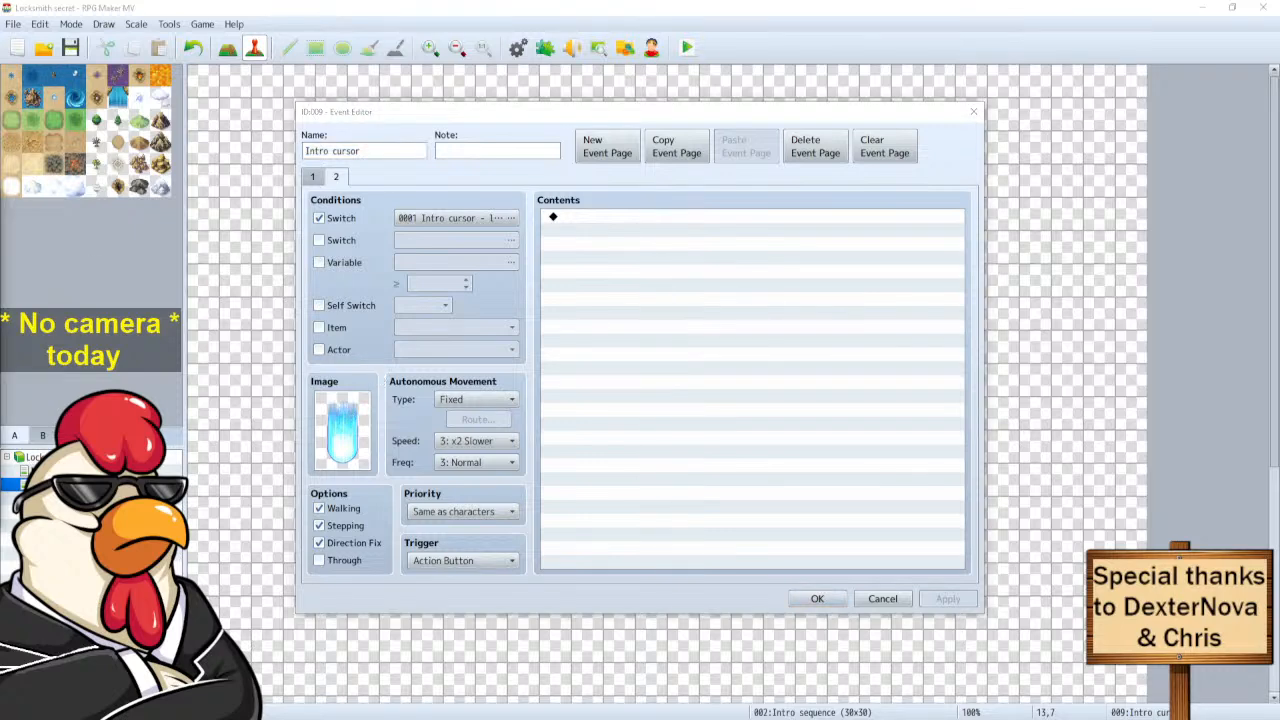
key("Return")
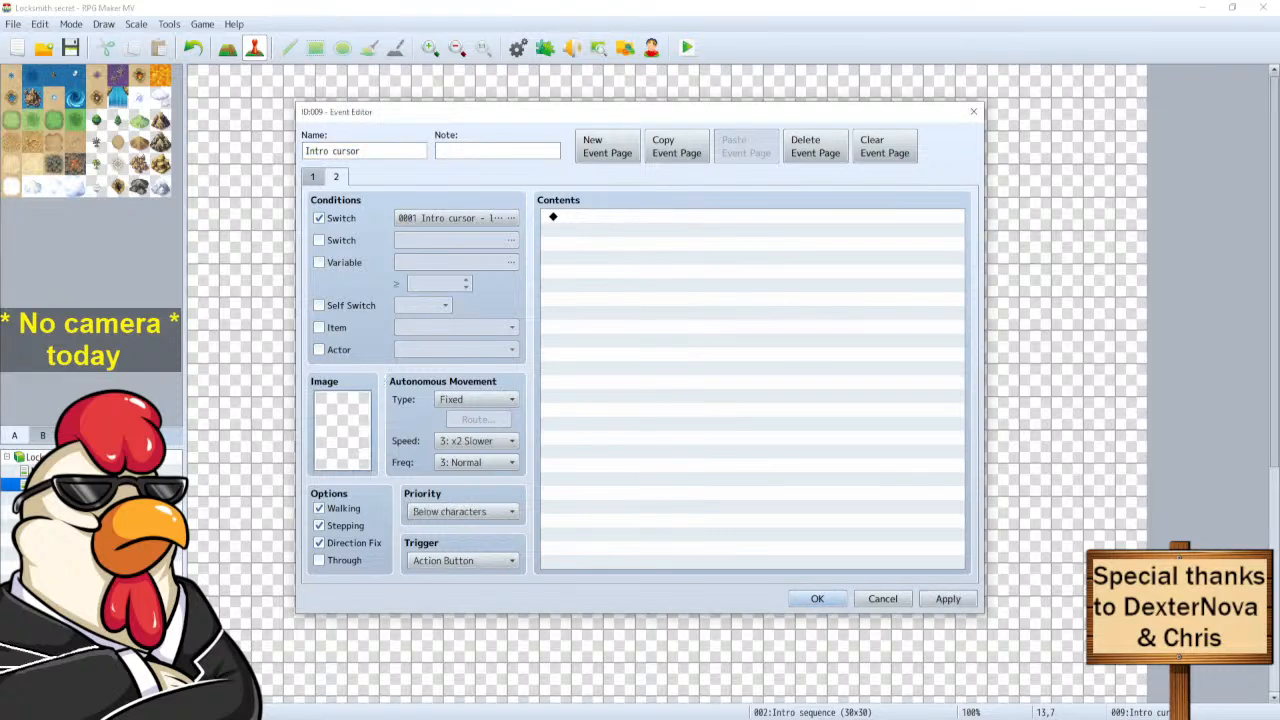
left_click(345, 510)
left_click(346, 527)
left_click(345, 543)
left_click(313, 178)
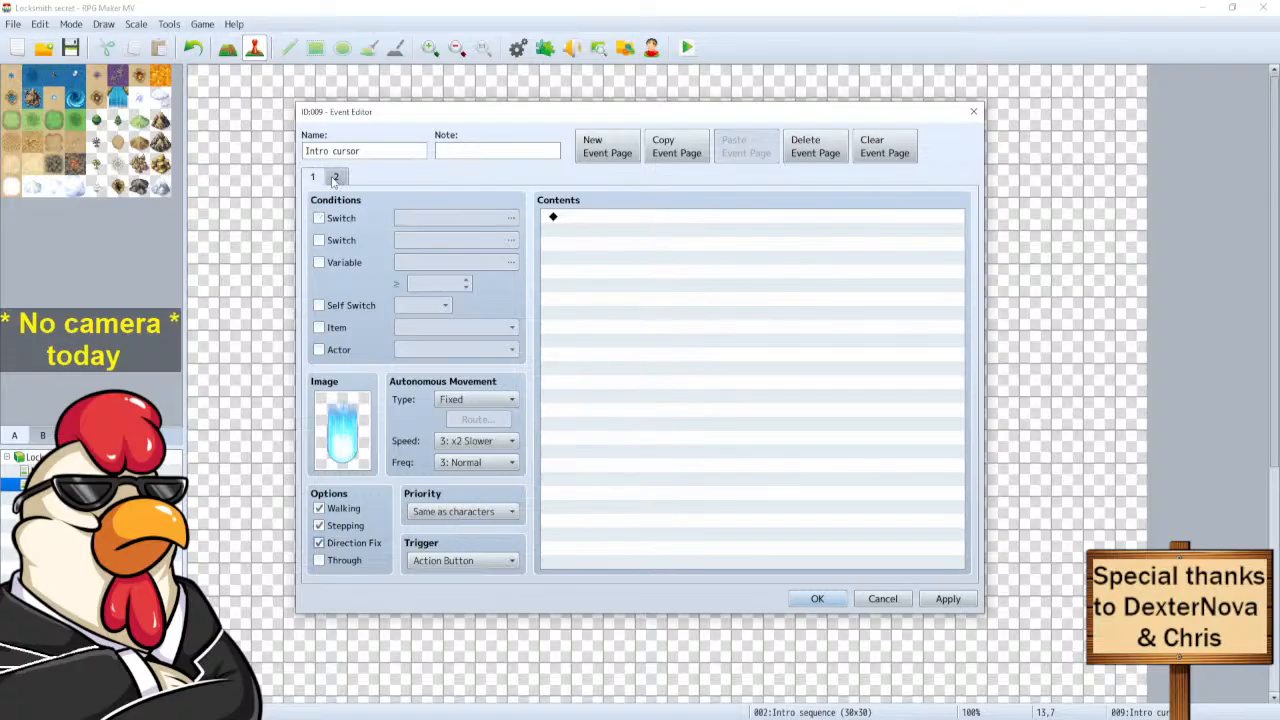
left_click(334, 179)
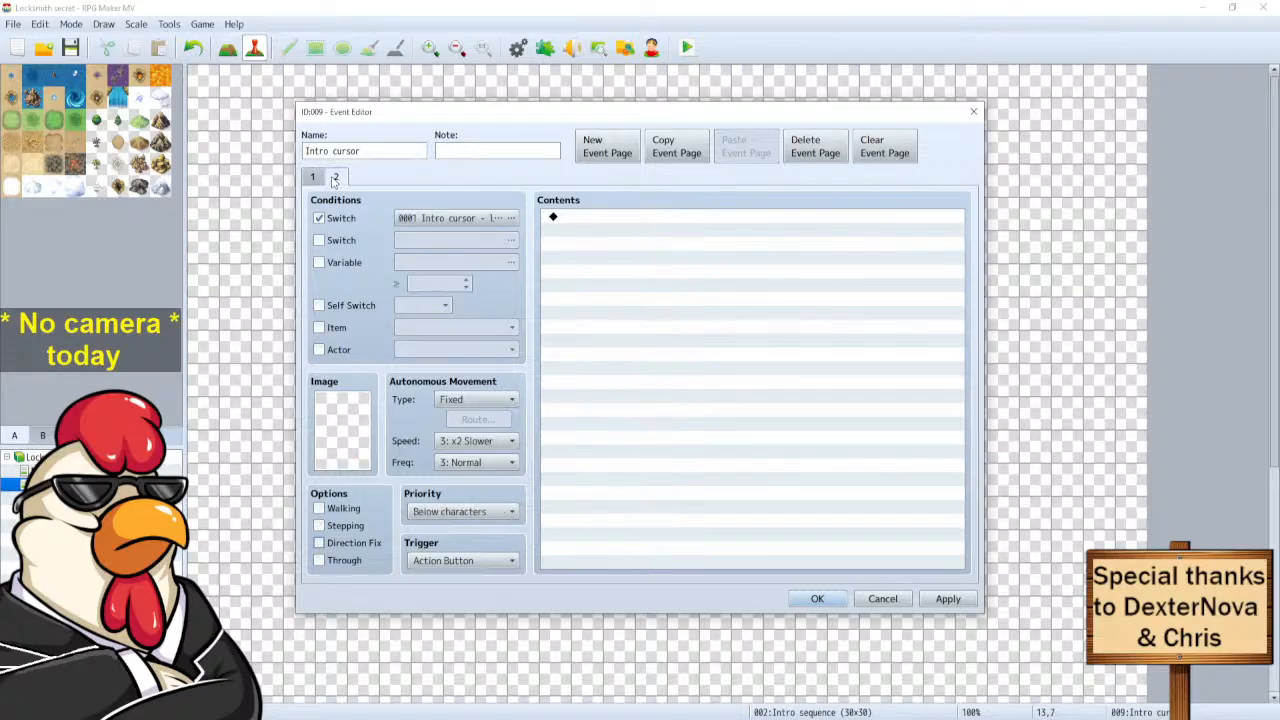
left_click(320, 180)
left_click(817, 598)
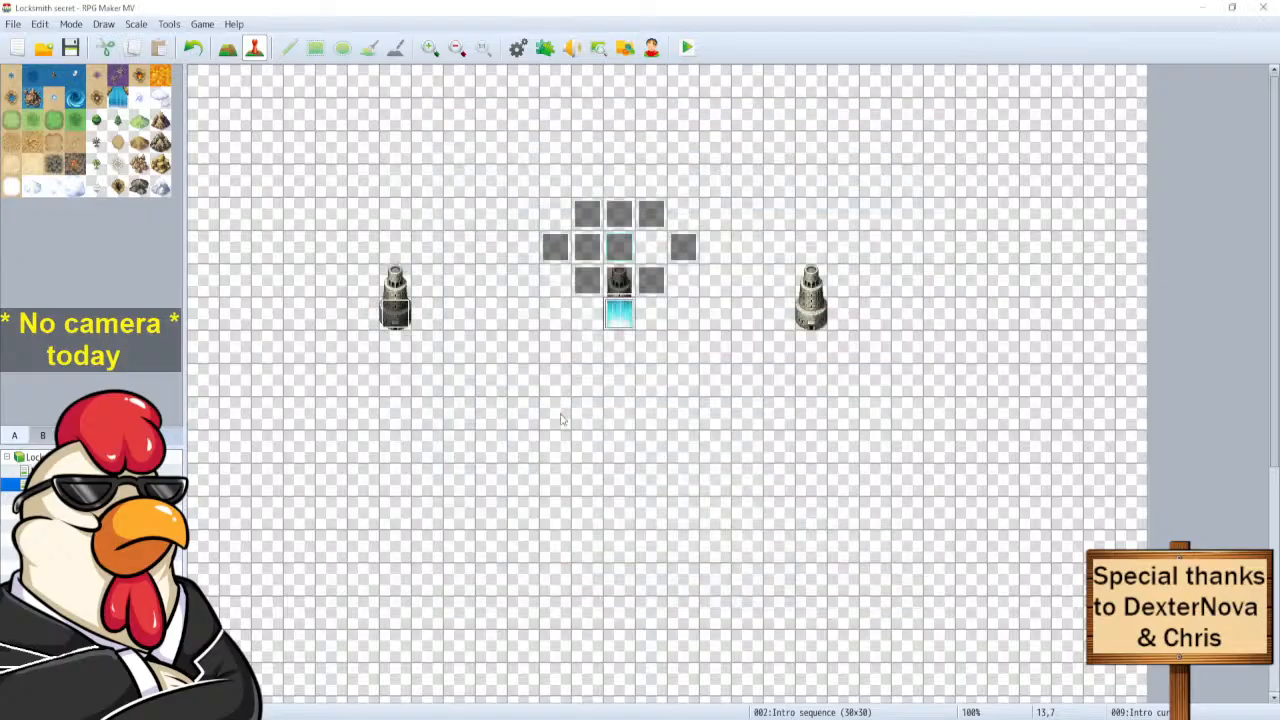
Review EV010's switch 0001 ON command and close the editor without changes.
left_click(589, 255)
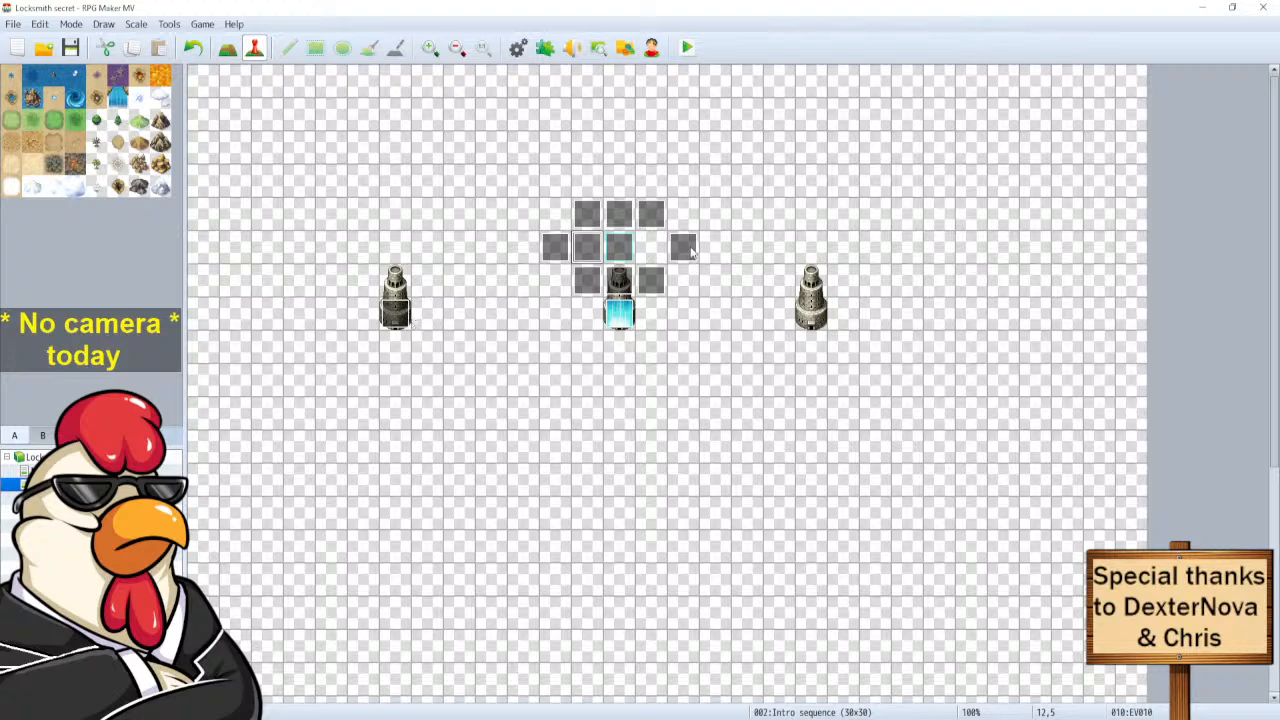
double_click(587, 253)
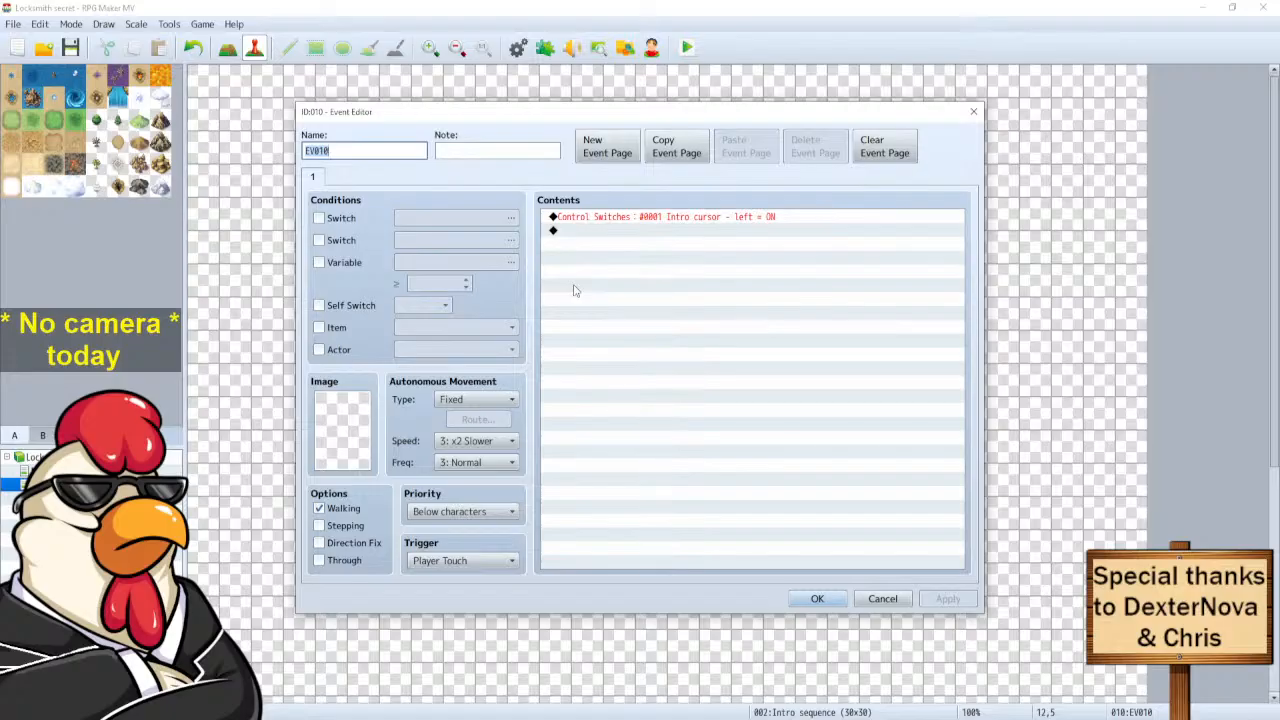
left_click(817, 598)
double_click(585, 255)
left_click(622, 219)
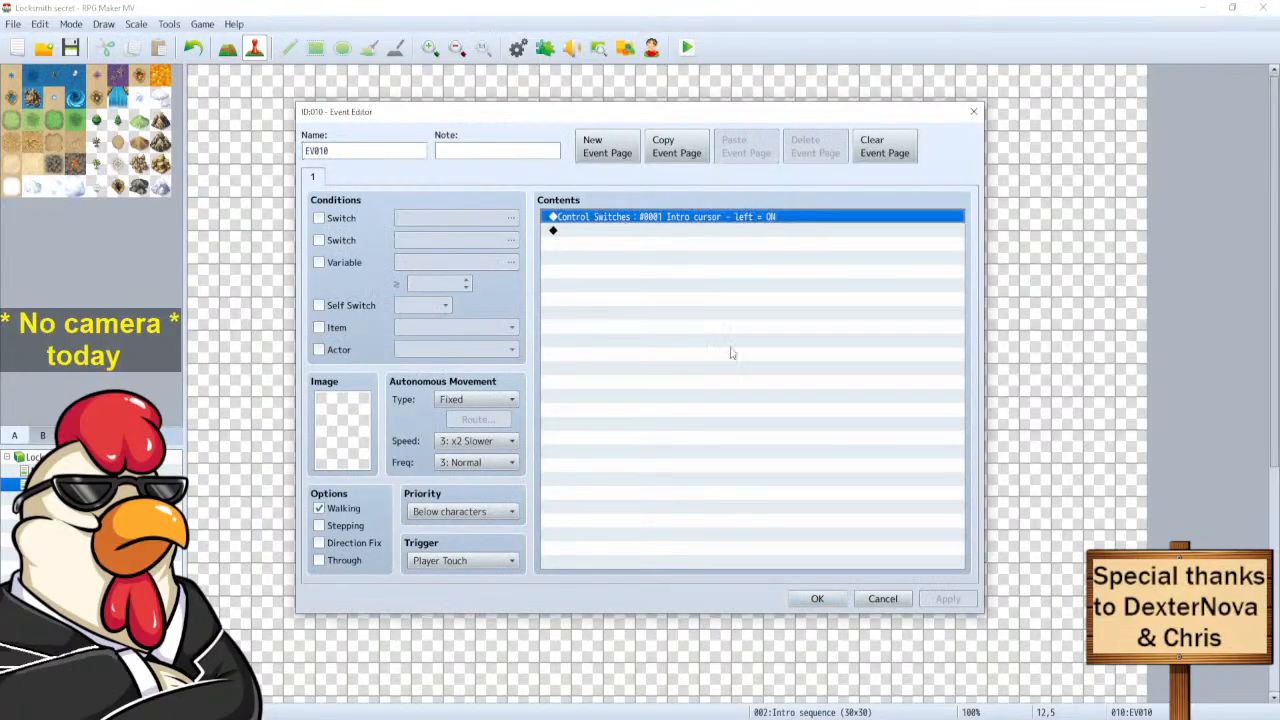
left_click(882, 598)
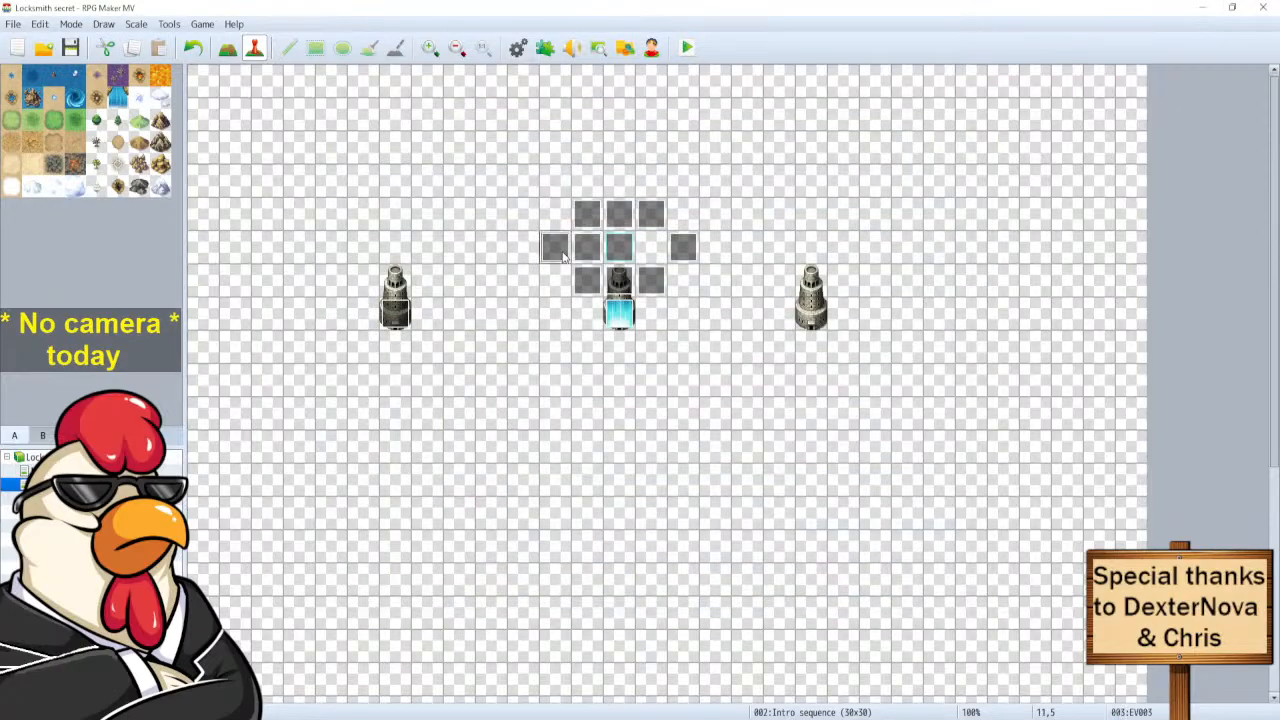
Give EV003 the pasted 'Intro cursor - left' ON switch command and a Player Touch trigger.
double_click(560, 252)
left_click(585, 294)
key("ctrl+v")
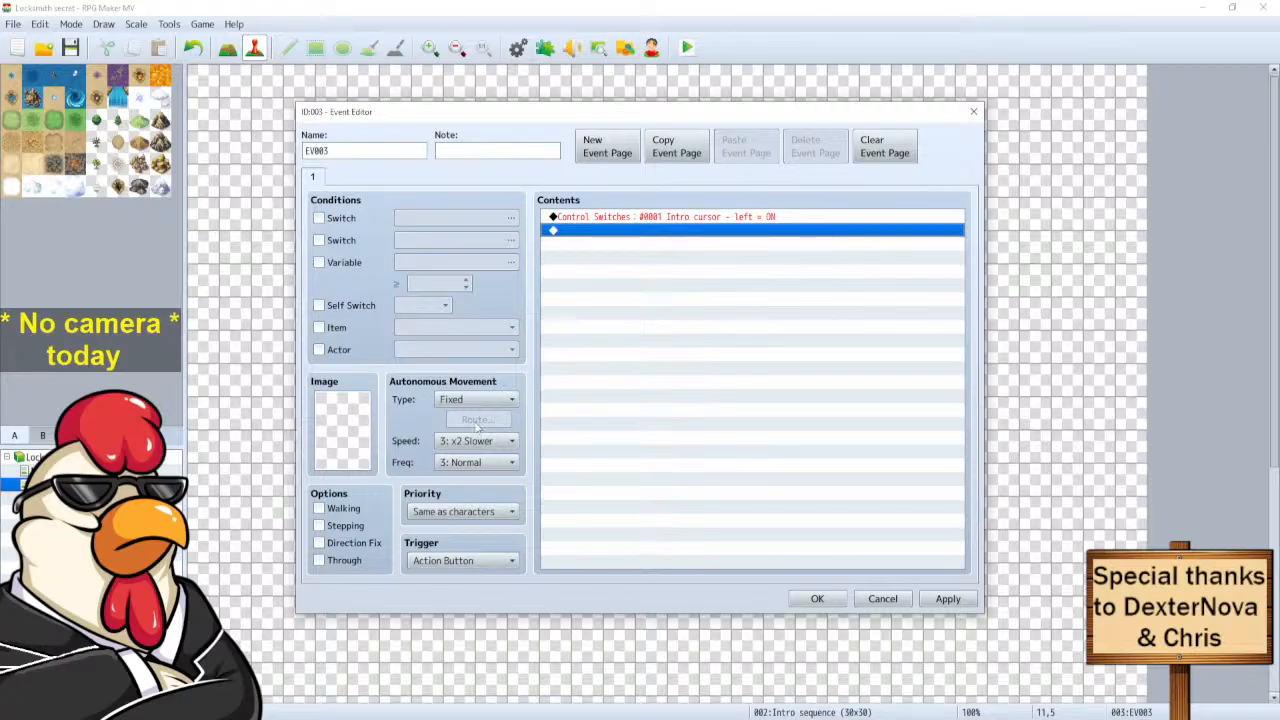
left_click(479, 563)
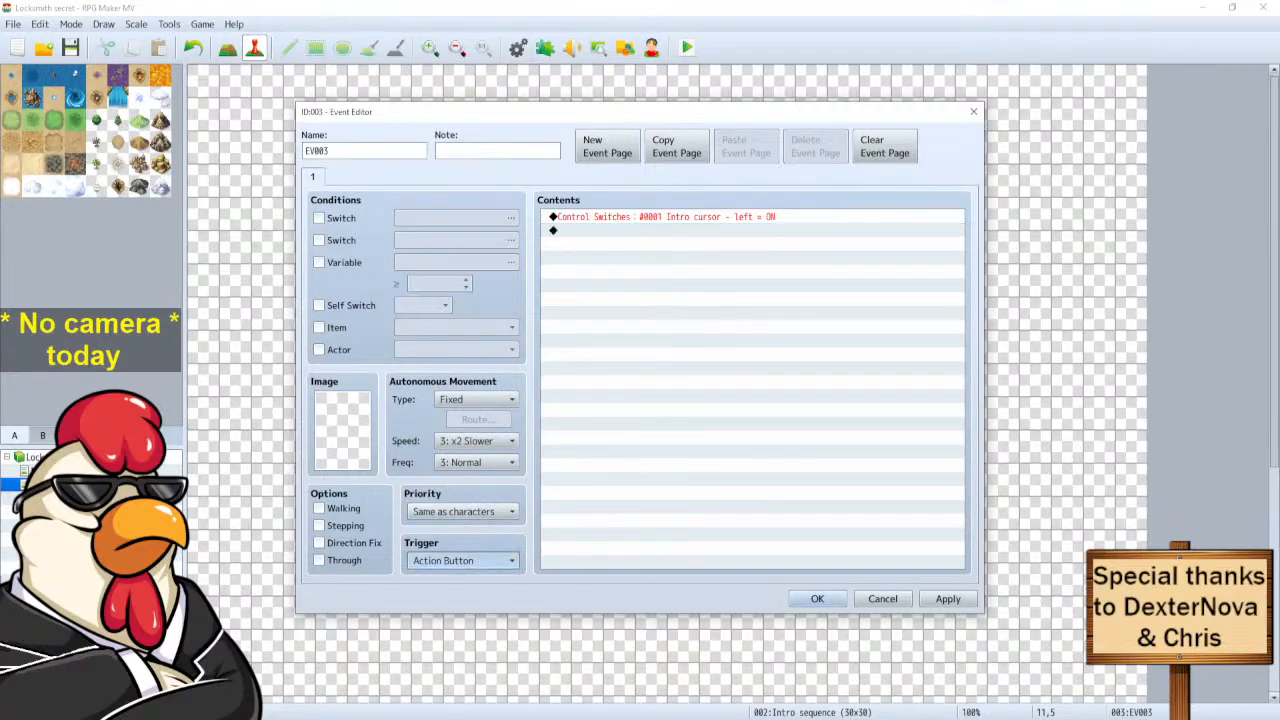
key("Down")
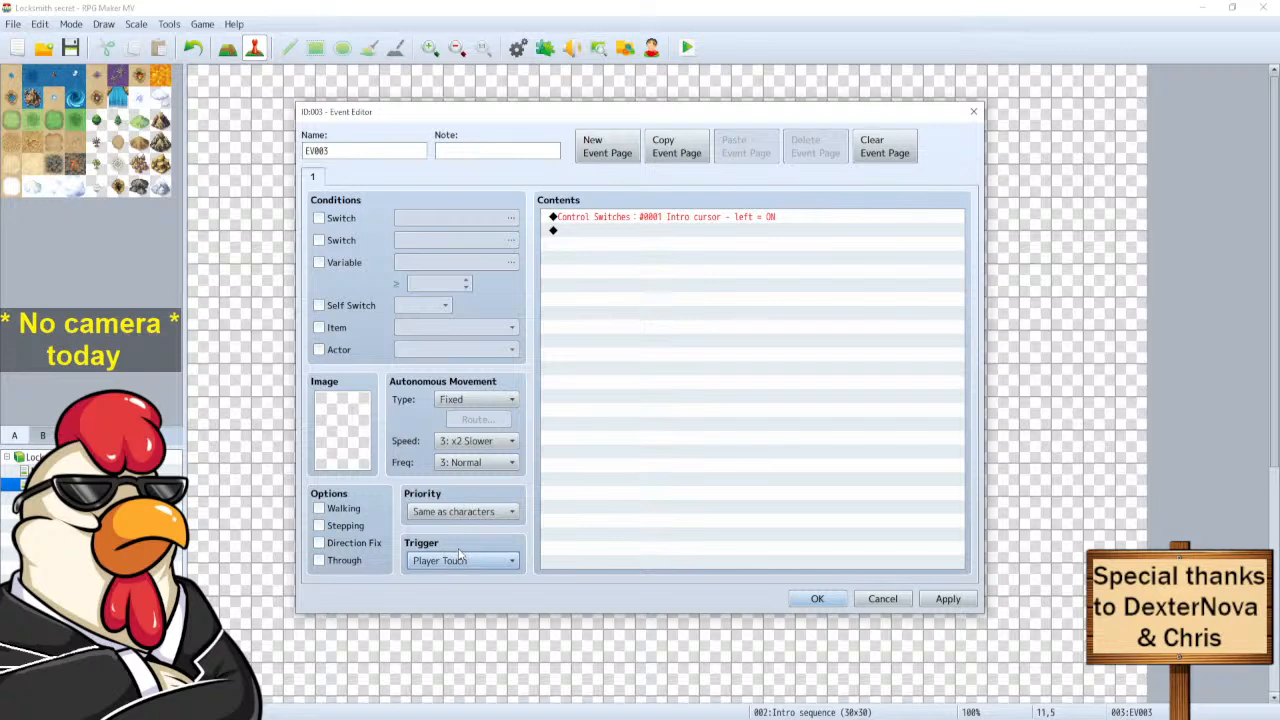
left_click(815, 600)
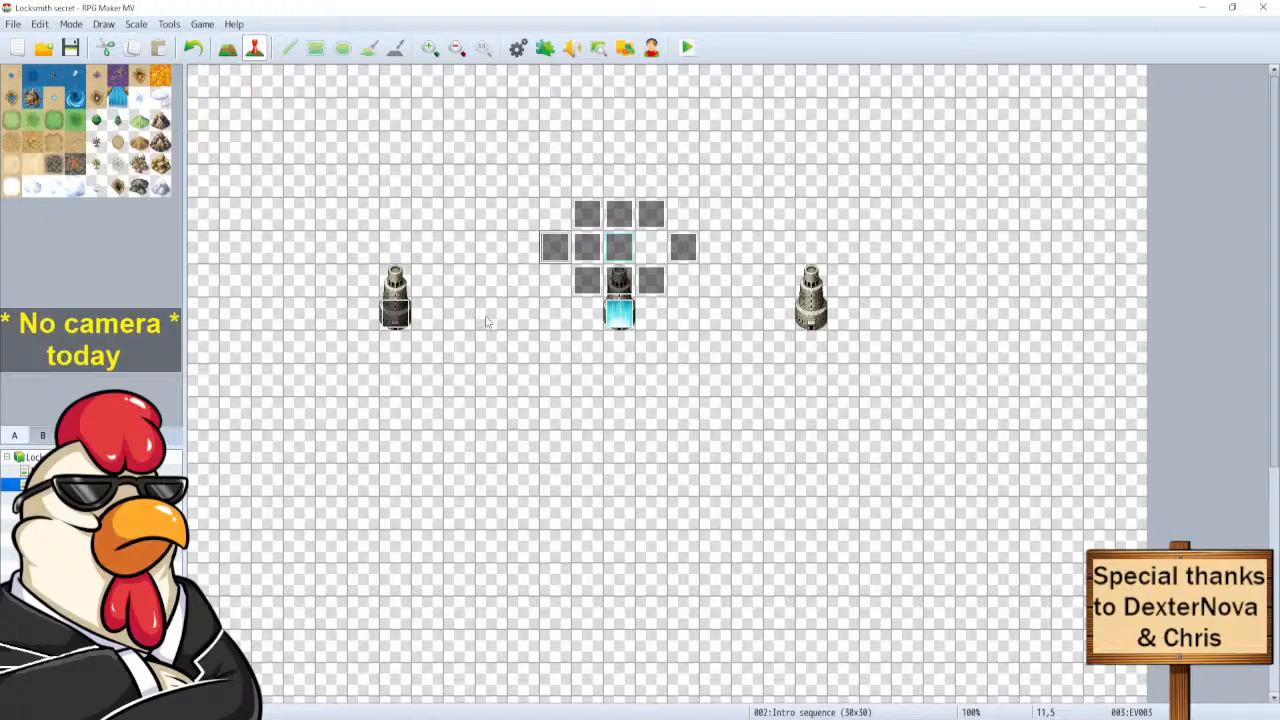
Delete the Control Switches command from EV010 and save the emptied event.
double_click(586, 250)
key("Delete")
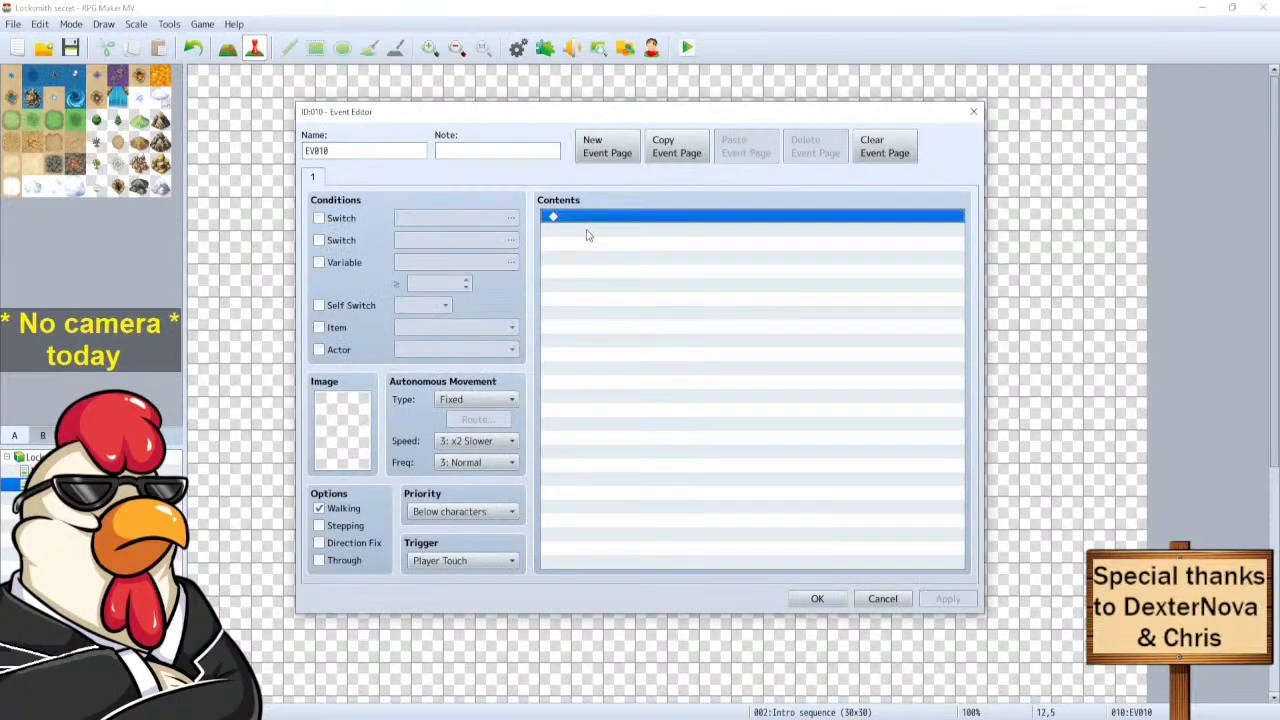
left_click(816, 598)
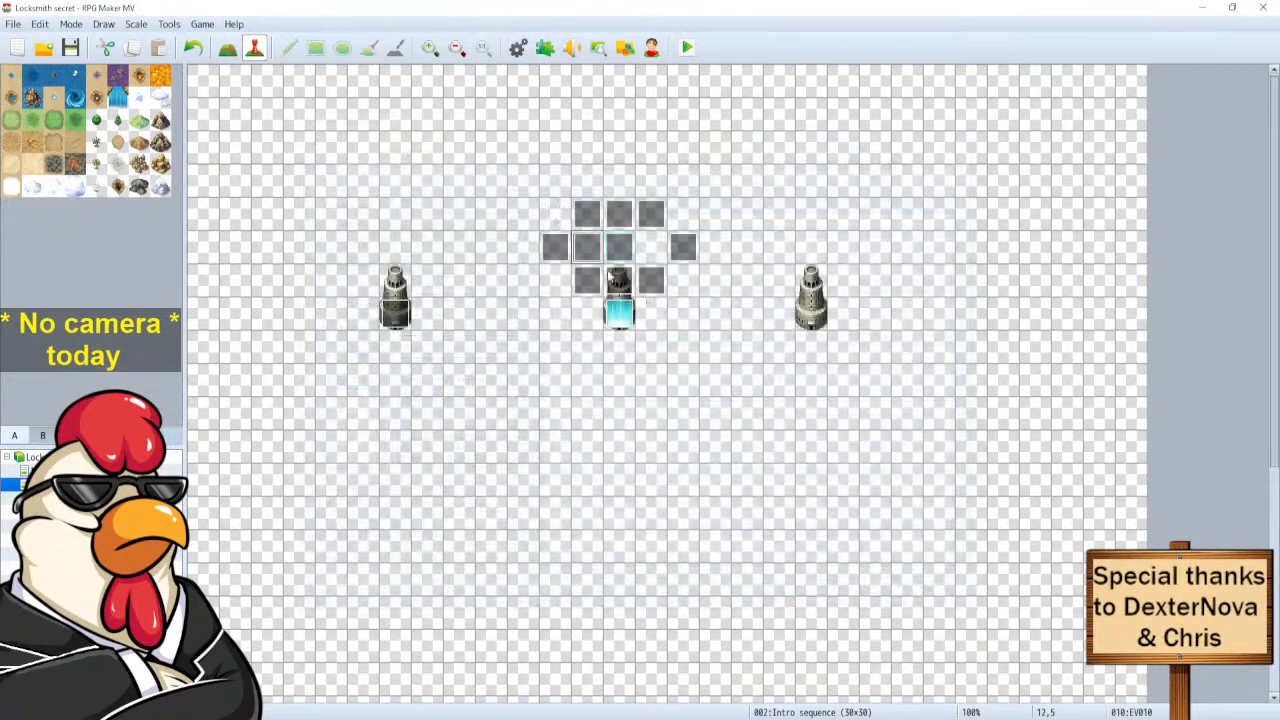
Set EV010's trigger to Action Button and start a Show Text command in its contents.
double_click(586, 250)
left_click(447, 576)
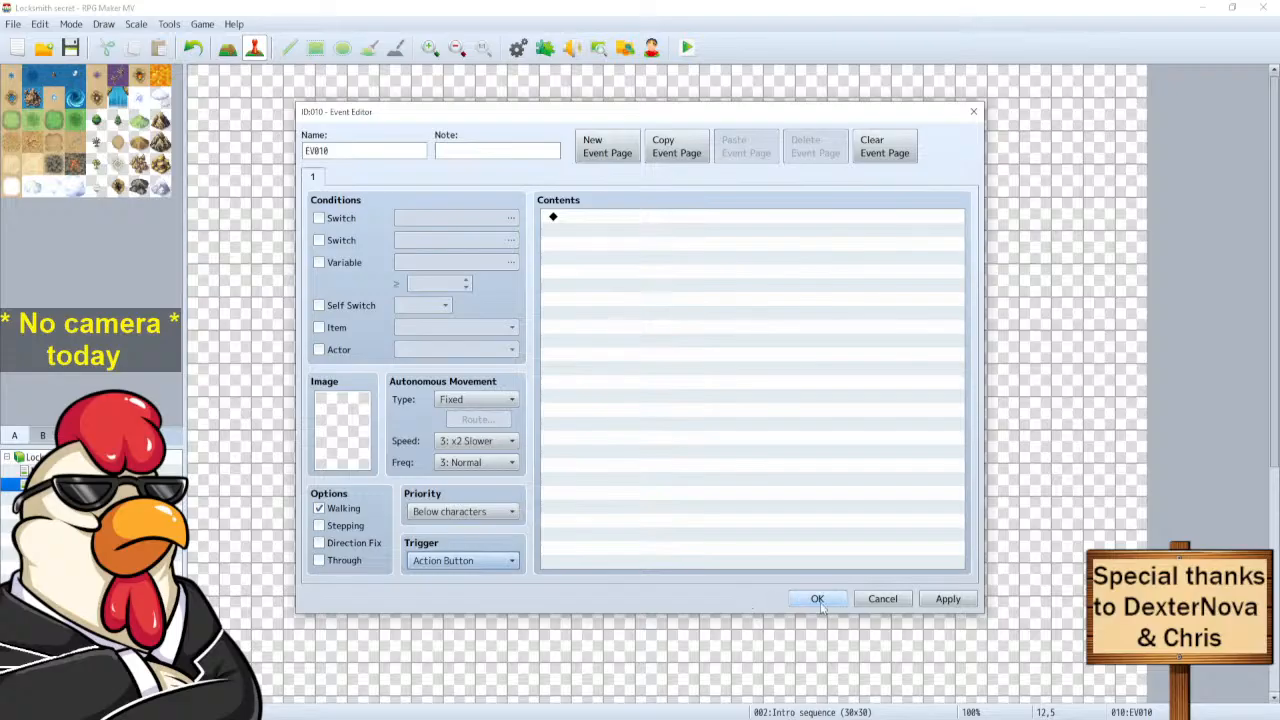
double_click(650, 258)
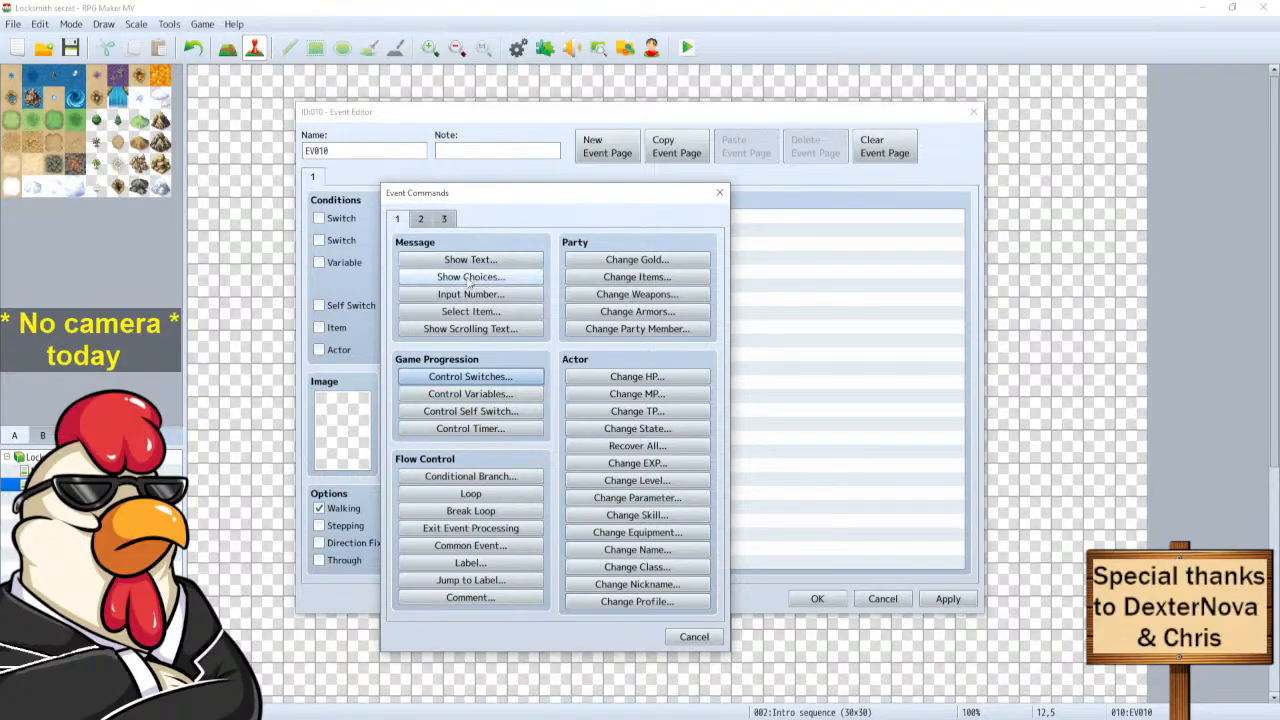
left_click(470, 277)
left_click(650, 505)
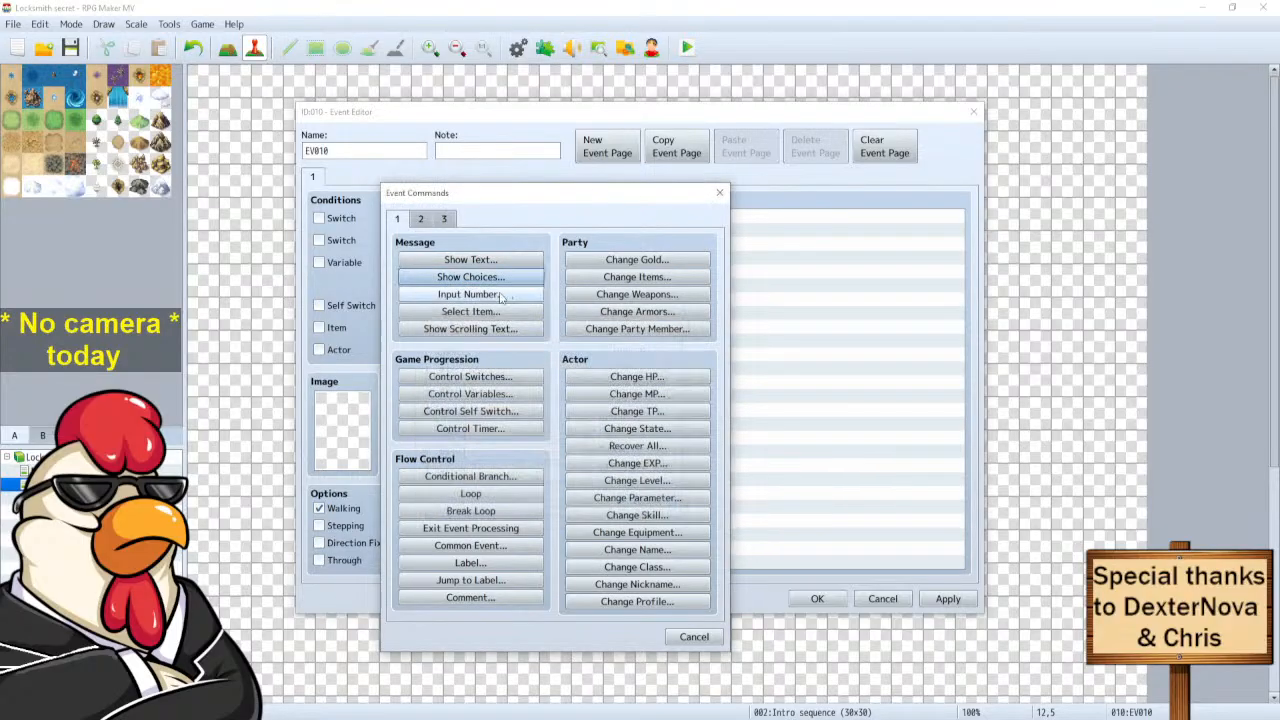
left_click(470, 259)
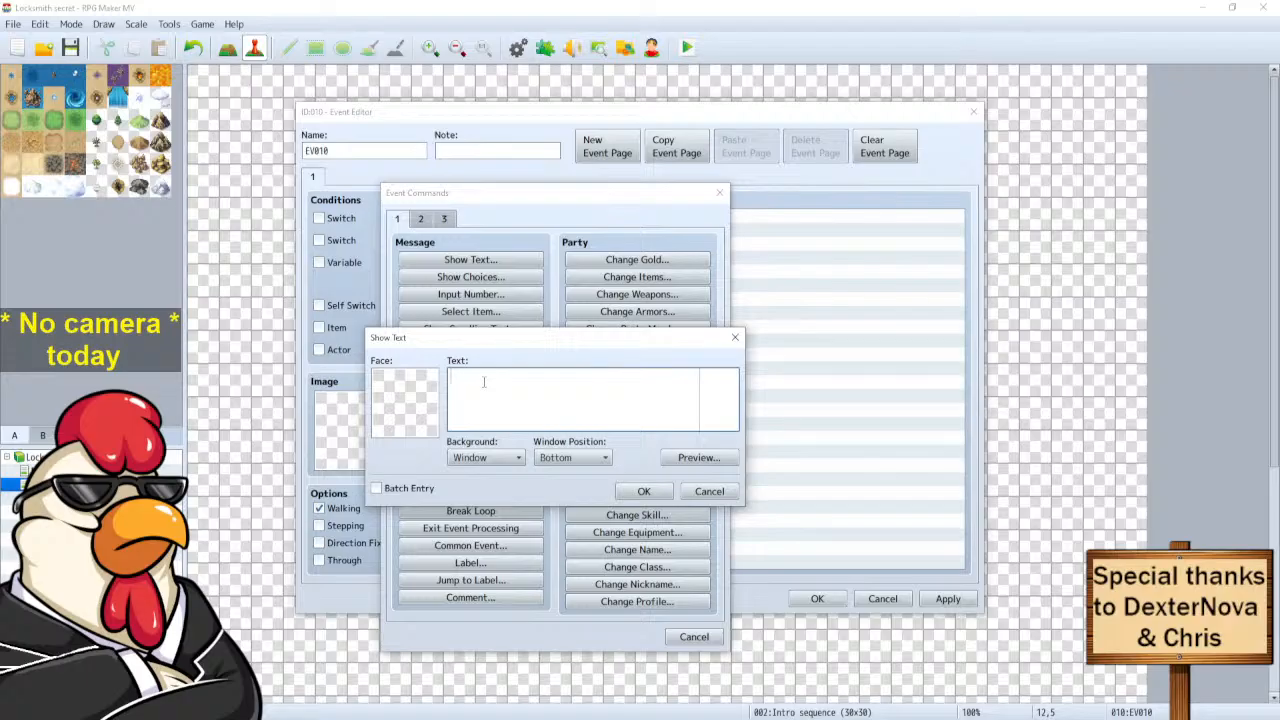
Type the message 'This key represents courage. Would you like to play as a human?'.
type("This key")
type(" r")
type("epresents")
type(" courage")
type(". ")
type("Would you l")
type("ike to play ")
type("as a human?")
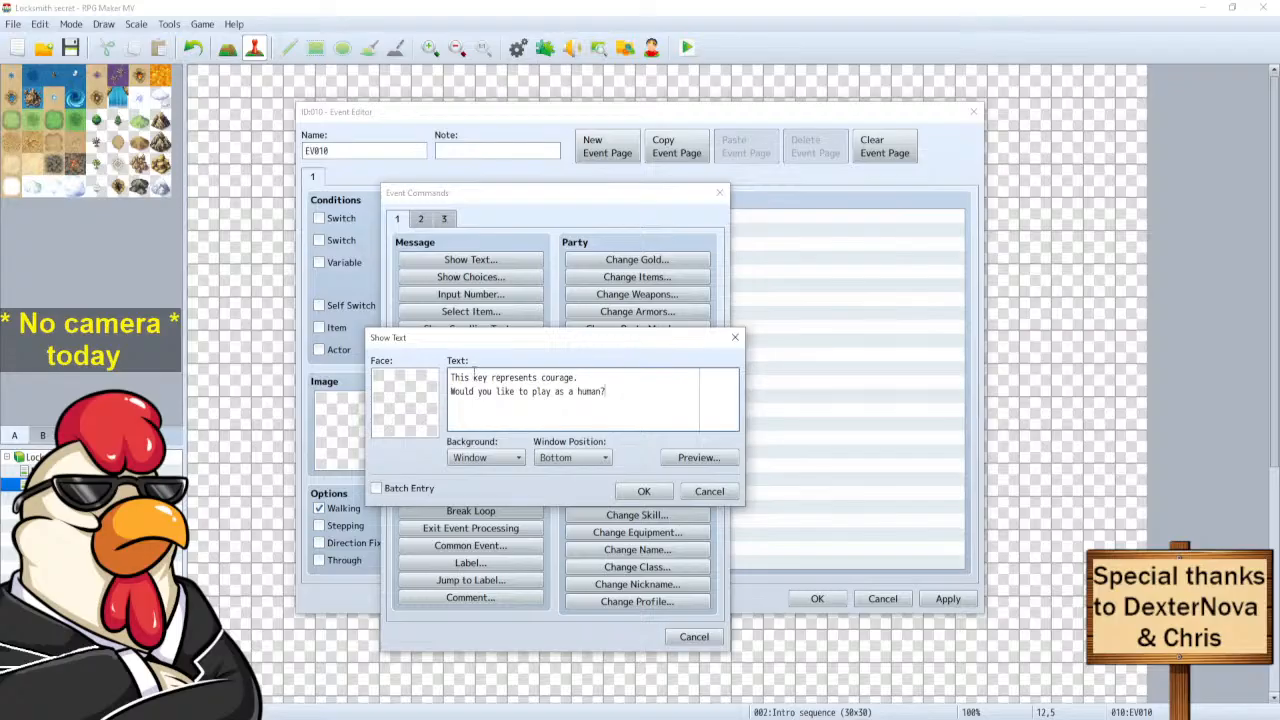
Set the message background to Dim, preview it, and add the message to EV010.
left_click(517, 459)
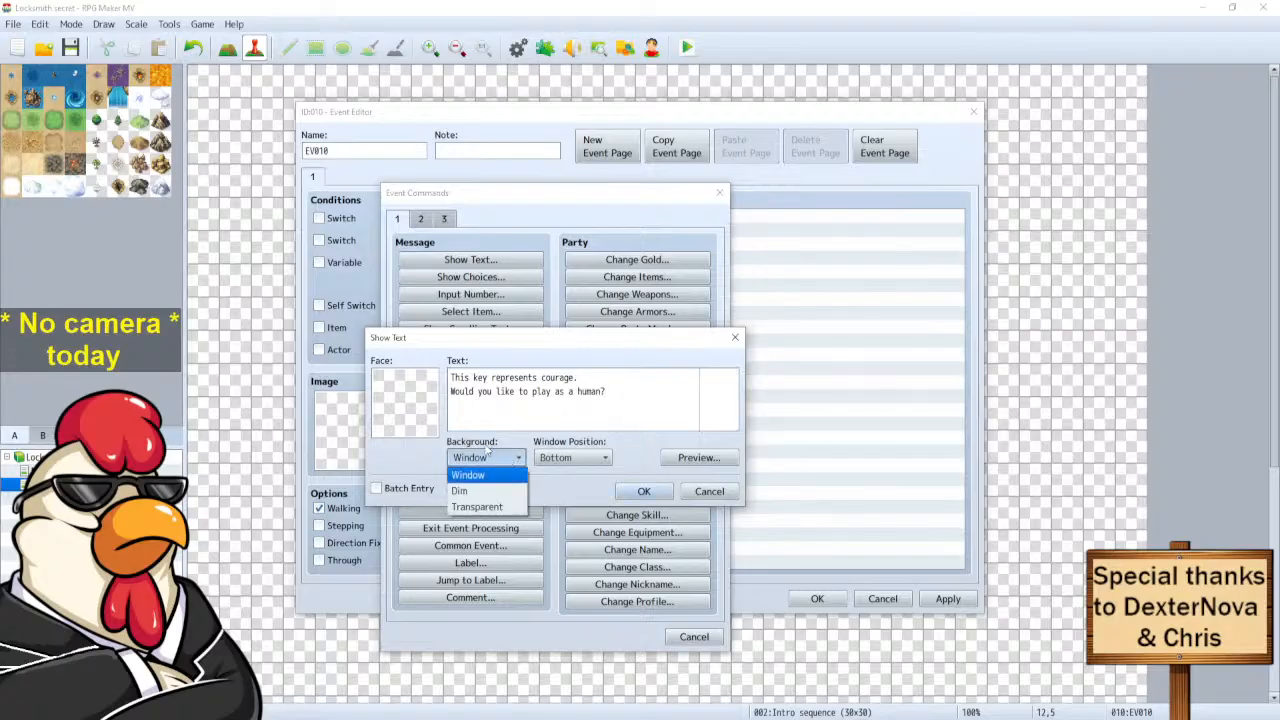
left_click(483, 447)
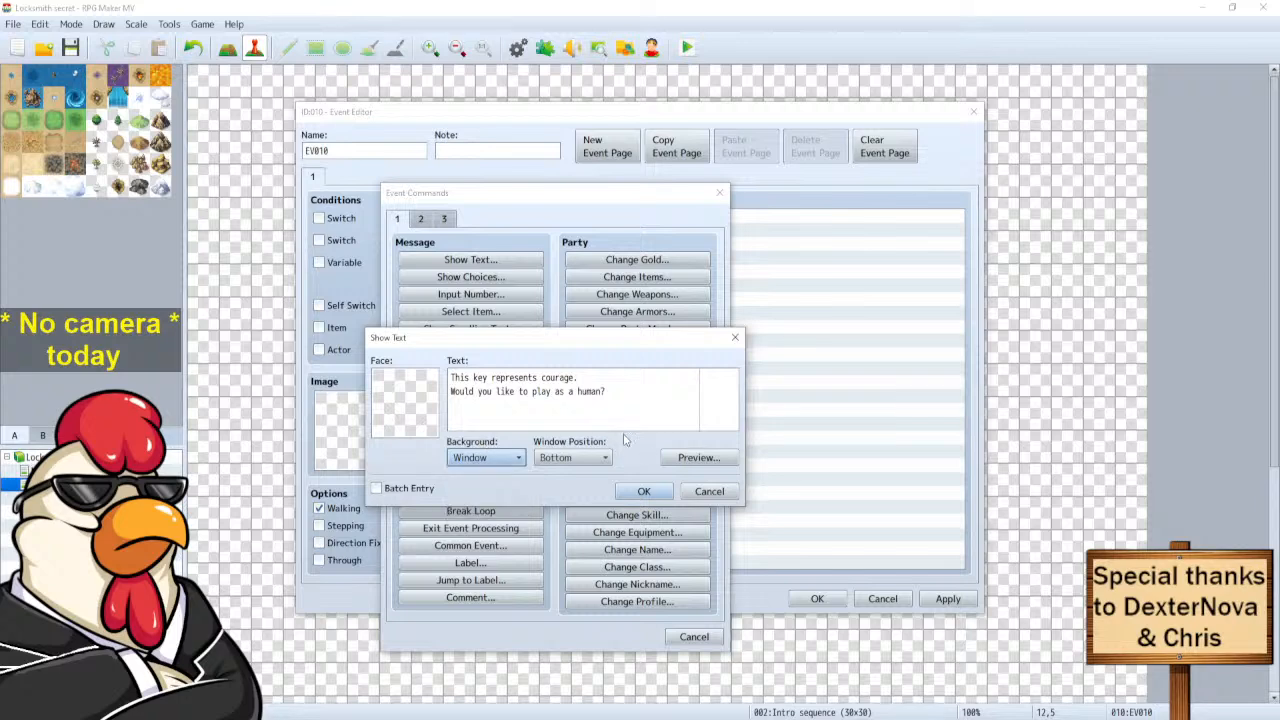
left_click(517, 457)
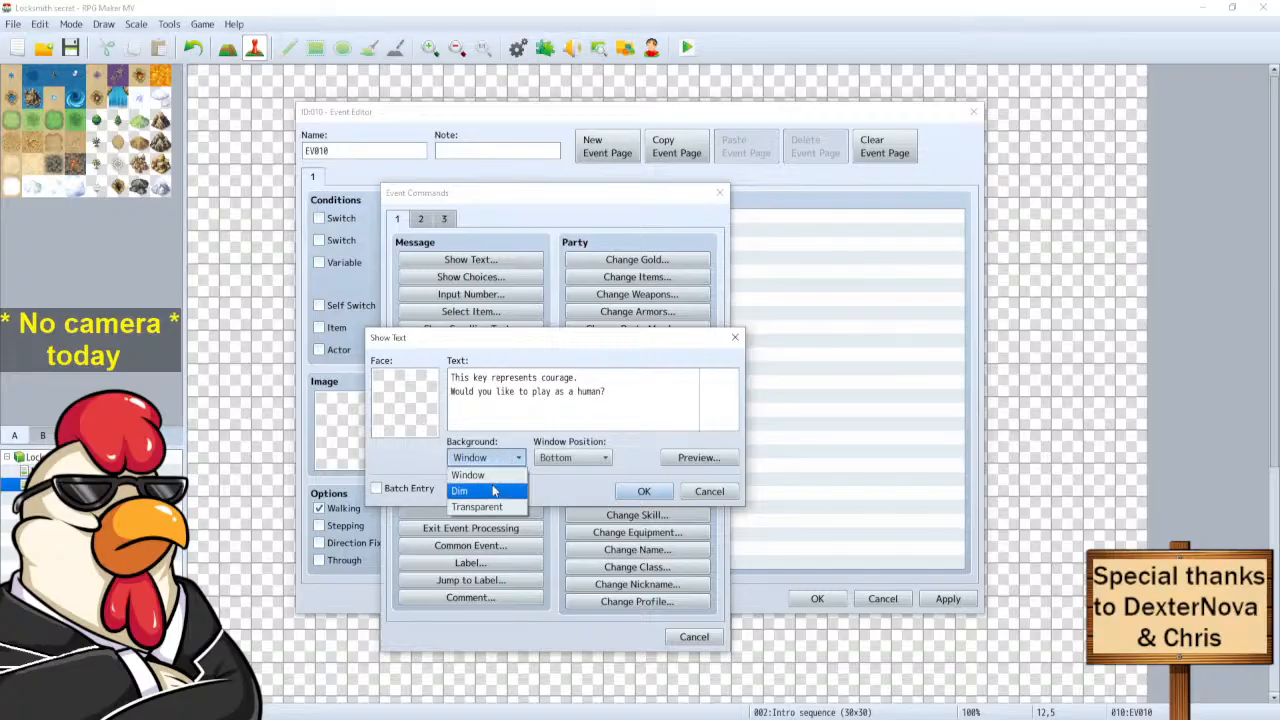
left_click(493, 490)
left_click(693, 462)
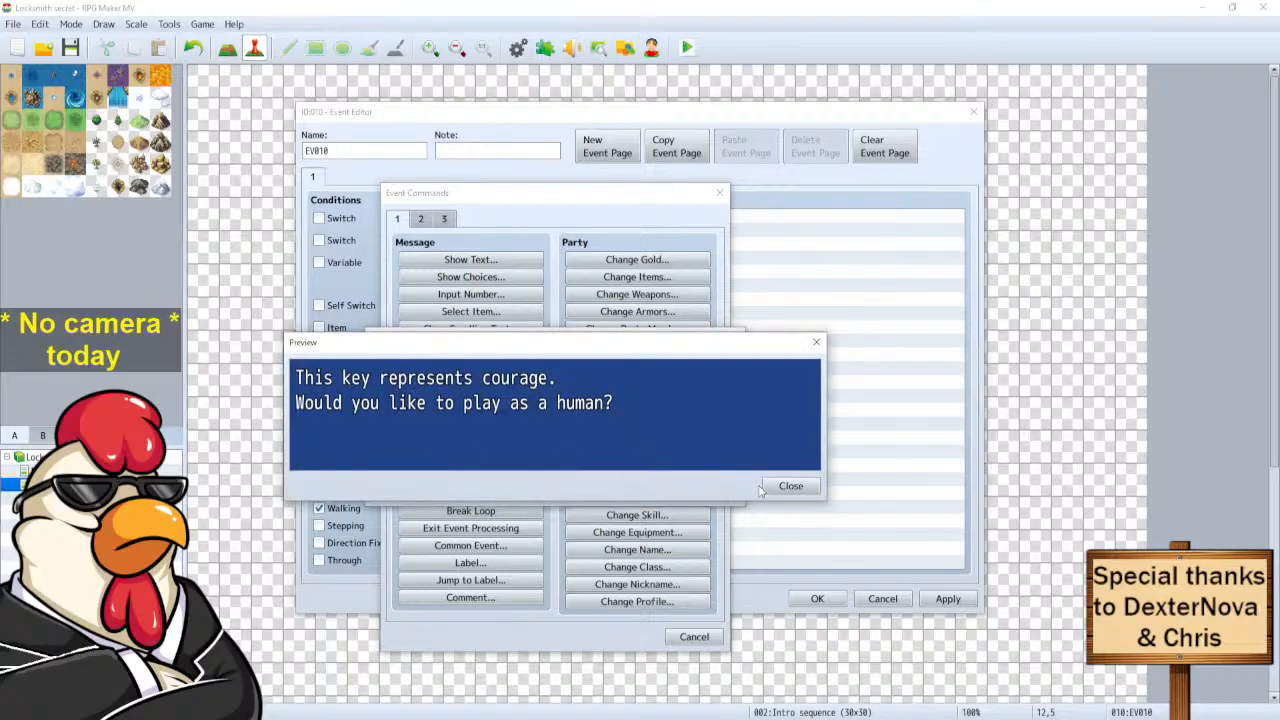
left_click(789, 486)
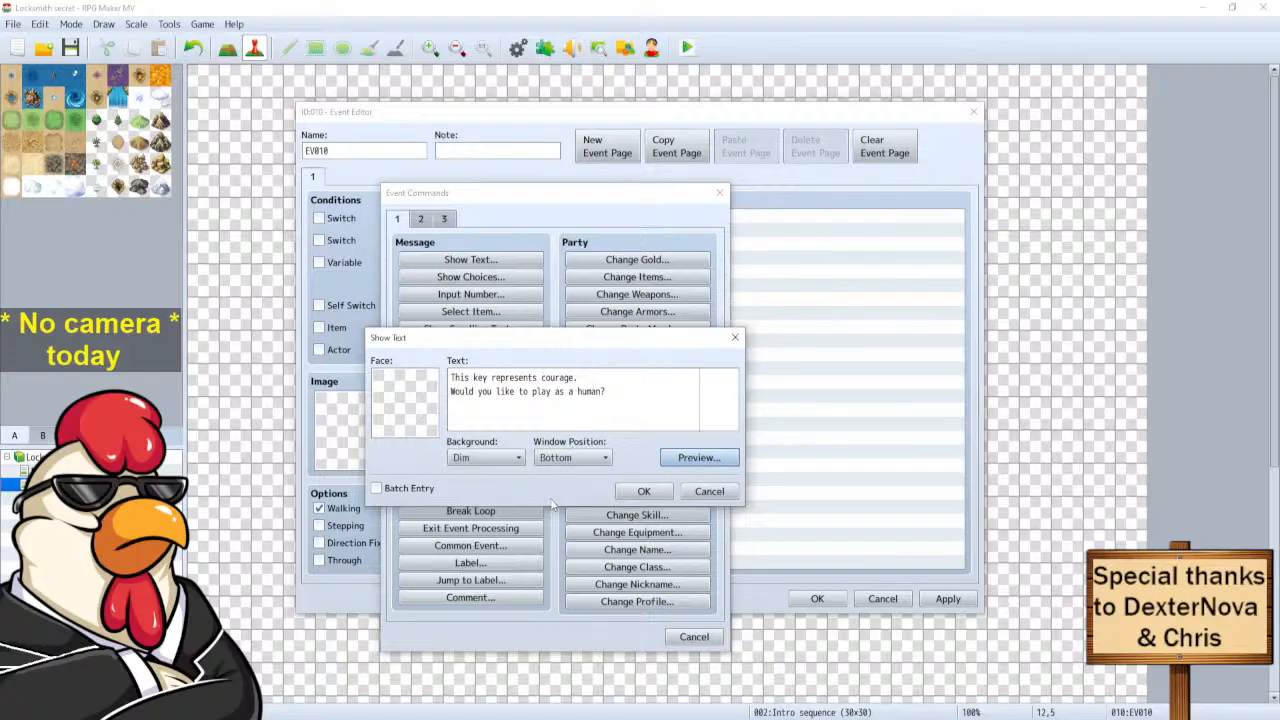
left_click(641, 494)
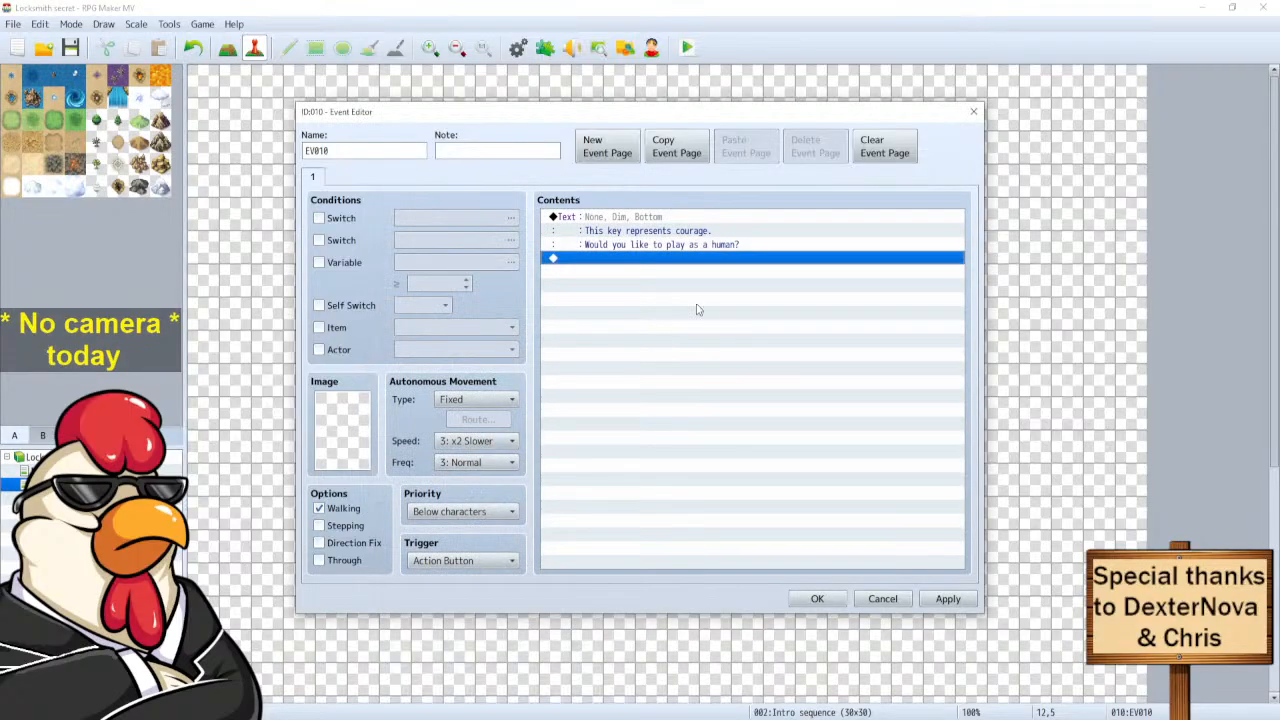
Add a Yes/No Show Choices command after EV010's message and save the event.
double_click(590, 261)
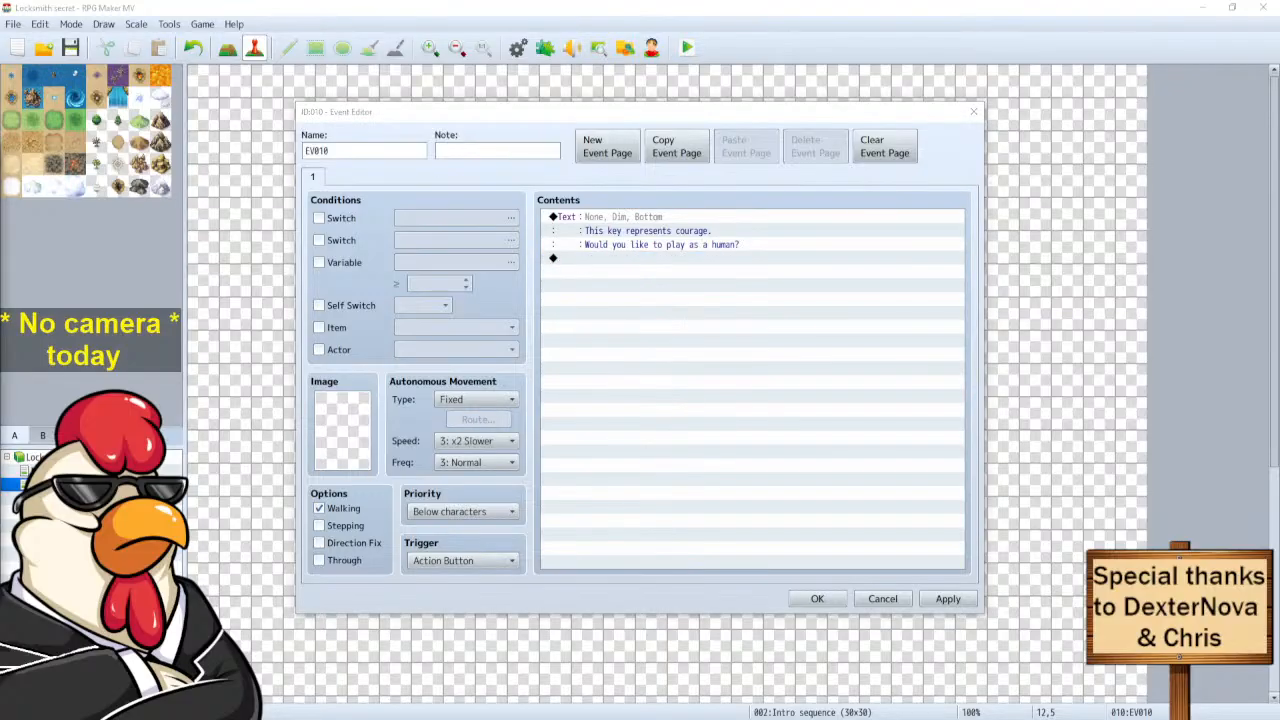
left_click_drag(546, 258, 376, 174)
left_click(300, 248)
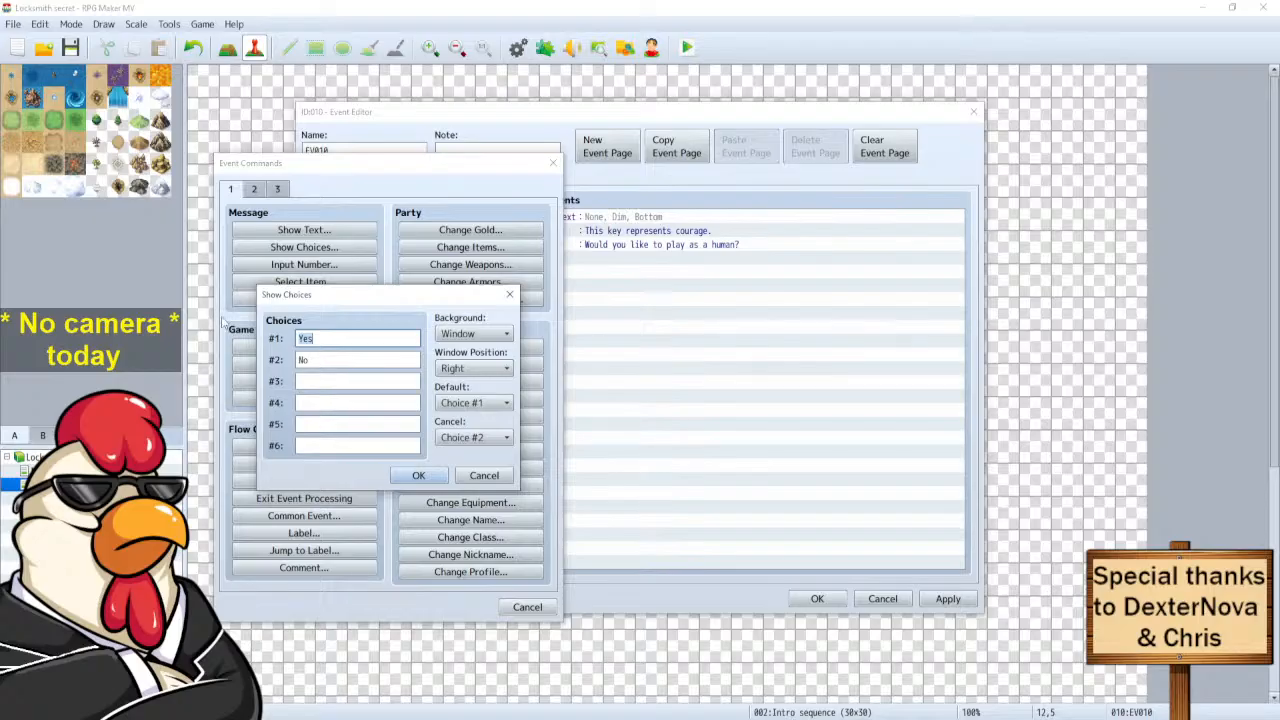
left_click(418, 482)
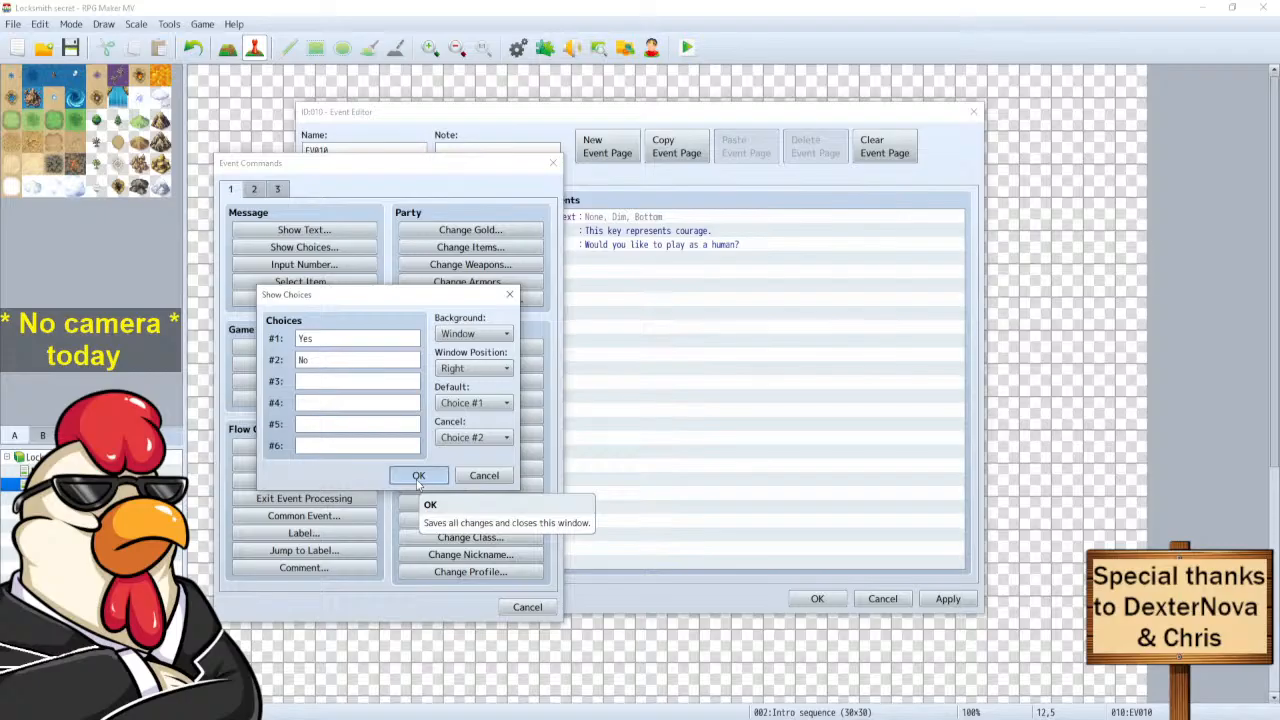
left_click(418, 478)
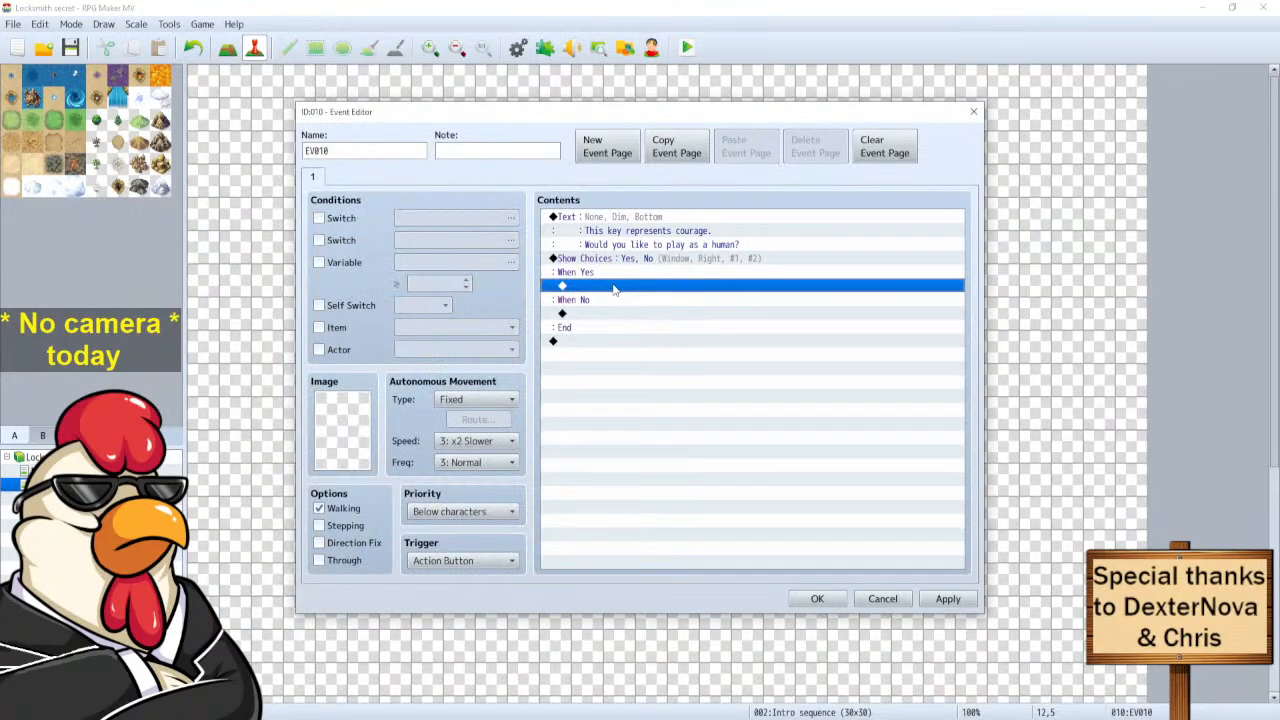
left_click(590, 312)
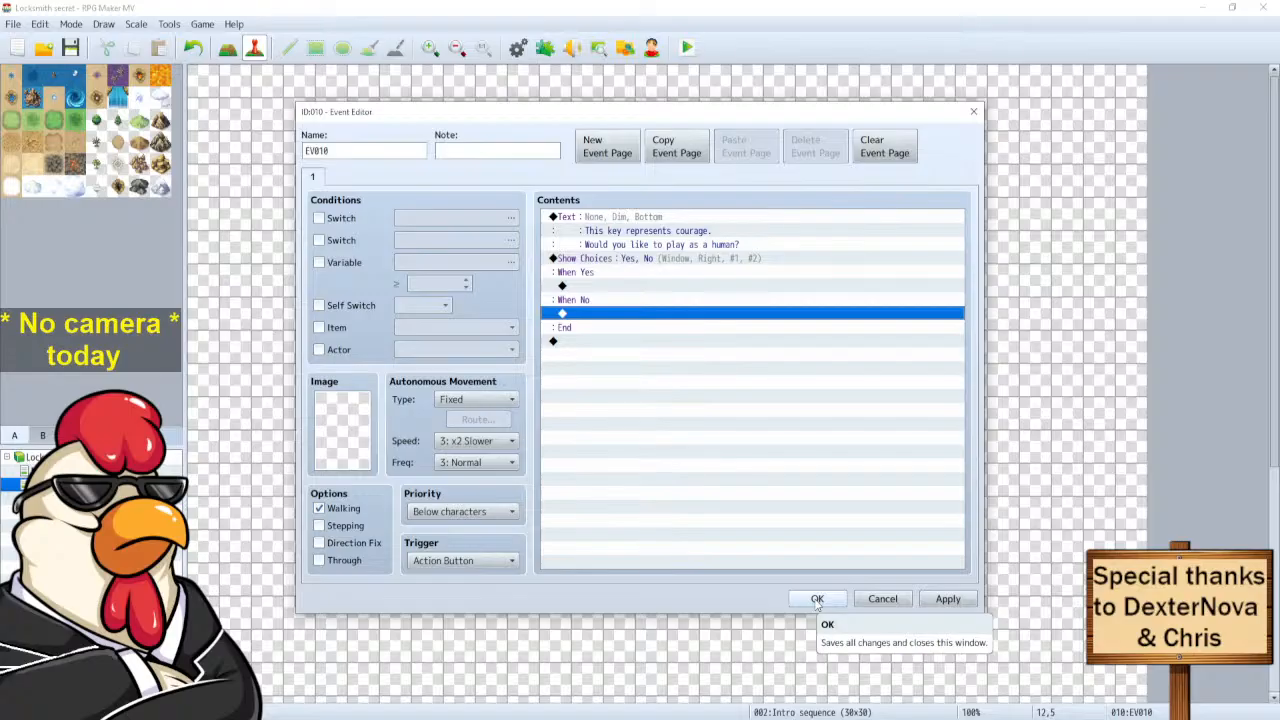
left_click(817, 599)
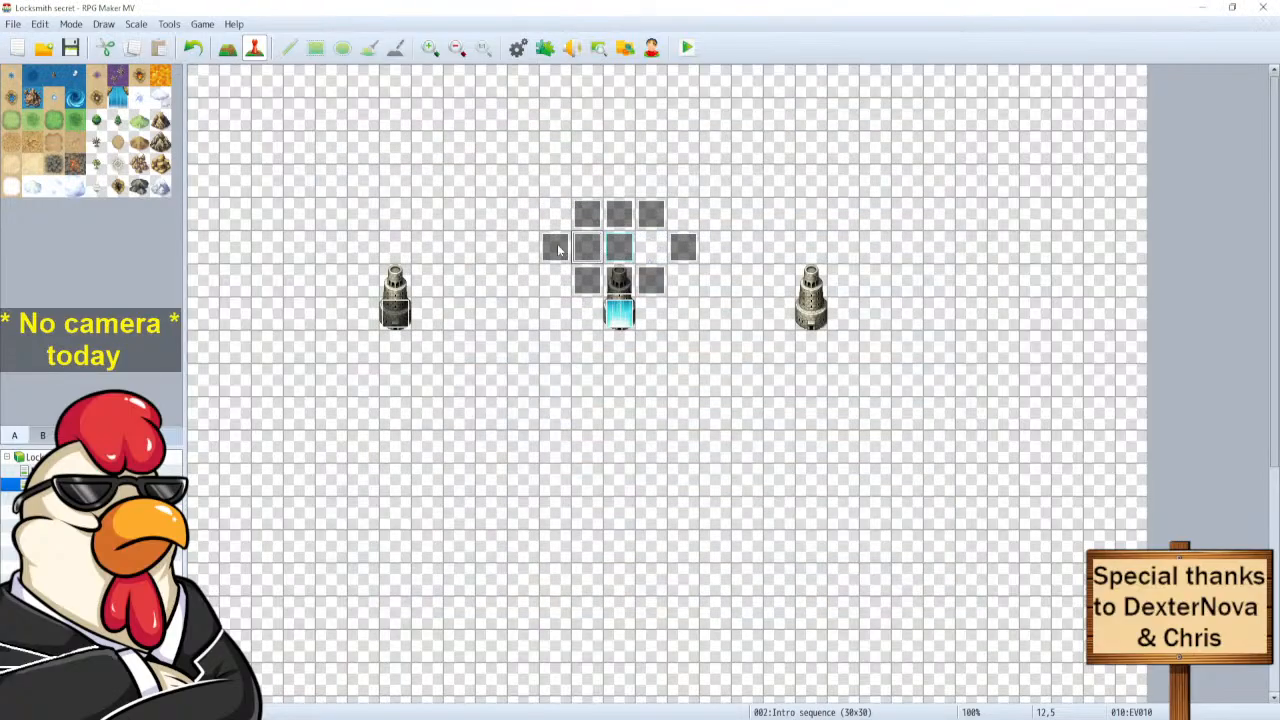
Paste the copied key event onto empty tile 13,3, creating EV012.
left_click(621, 216)
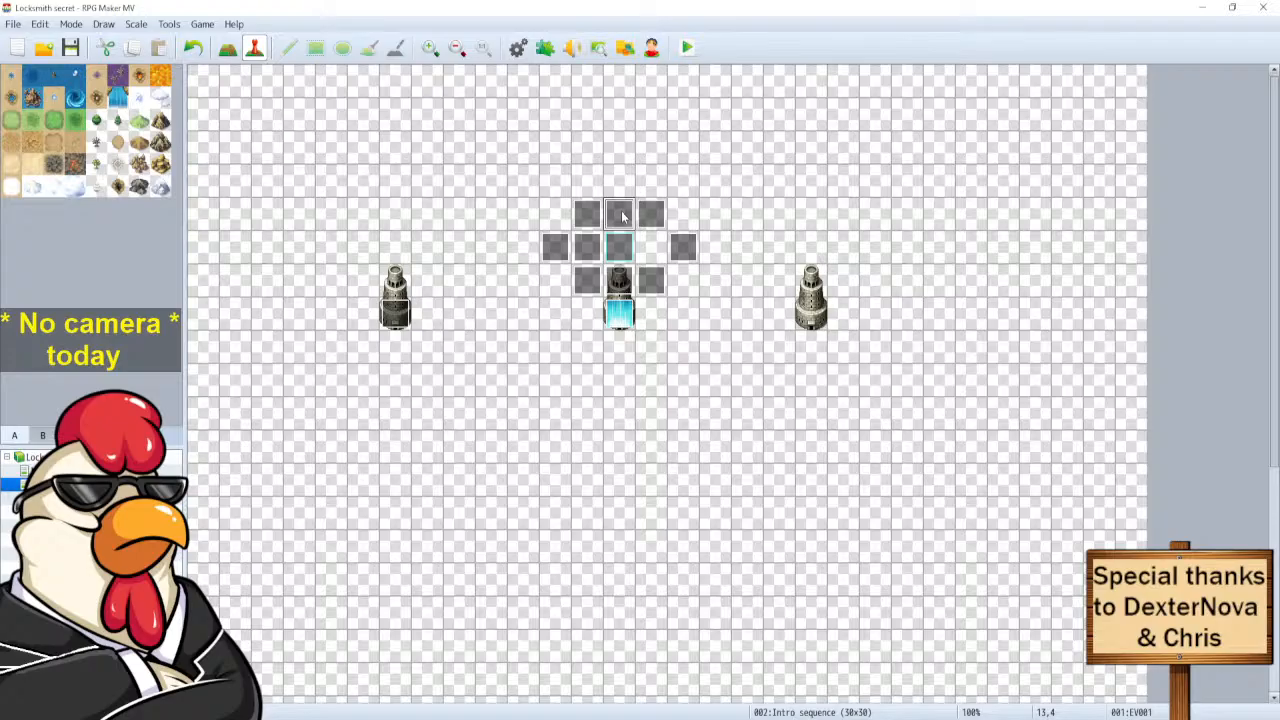
left_click(620, 183)
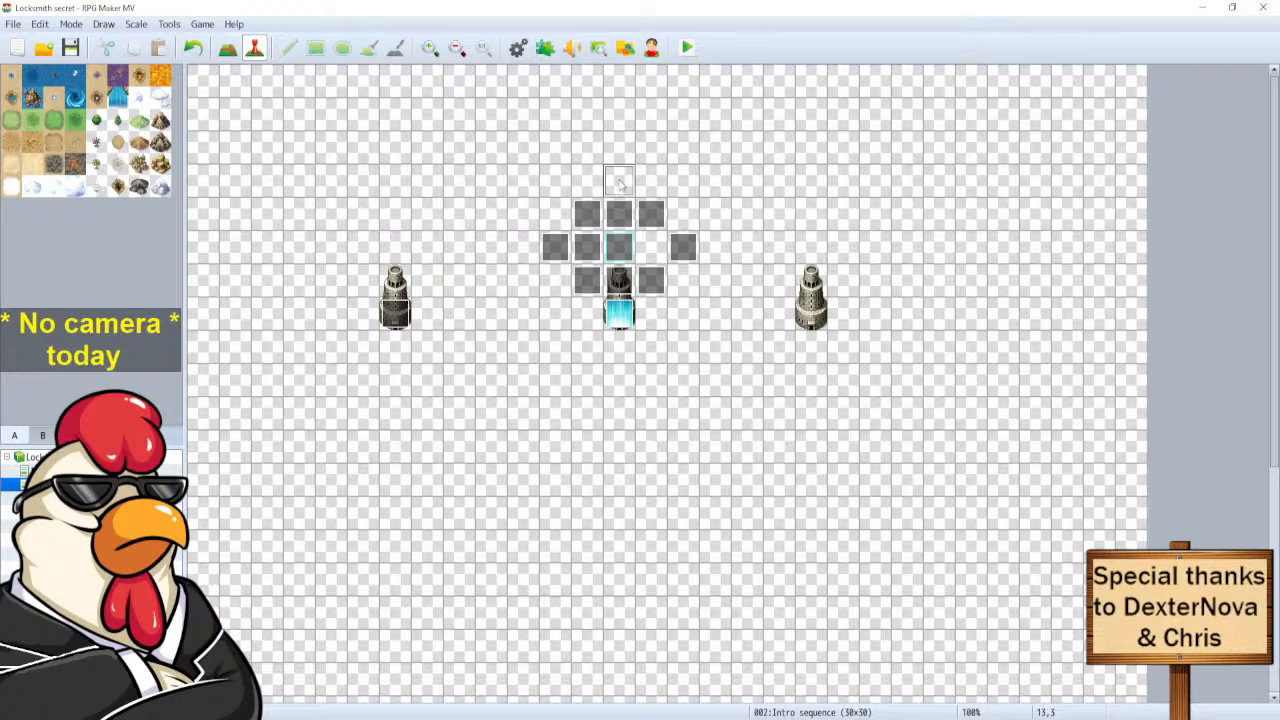
double_click(620, 183)
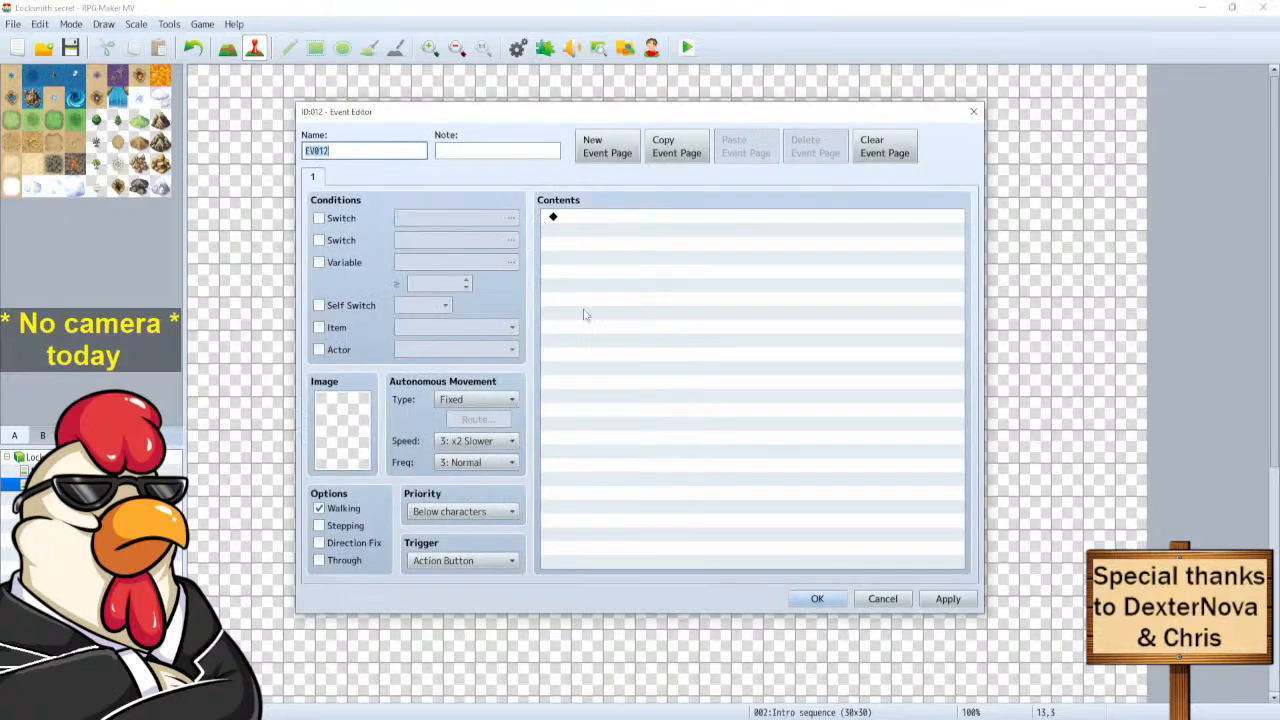
left_click(882, 598)
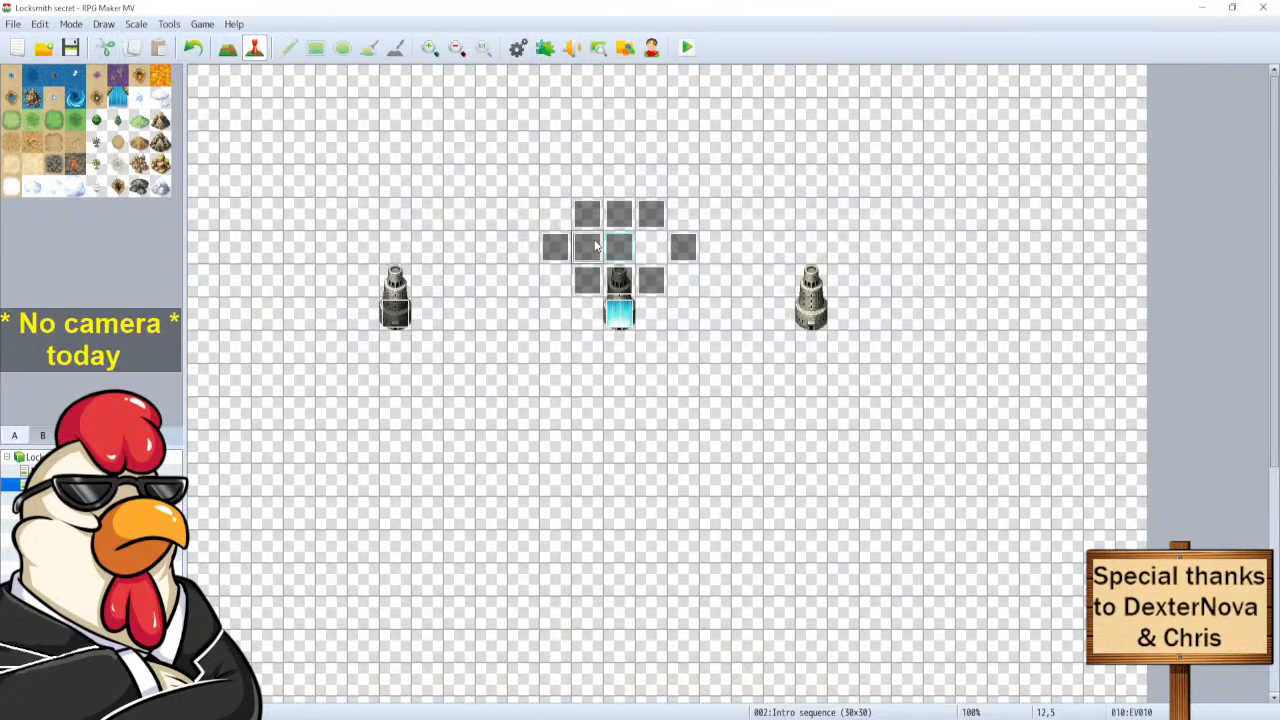
left_click(621, 182)
key("ctrl+v")
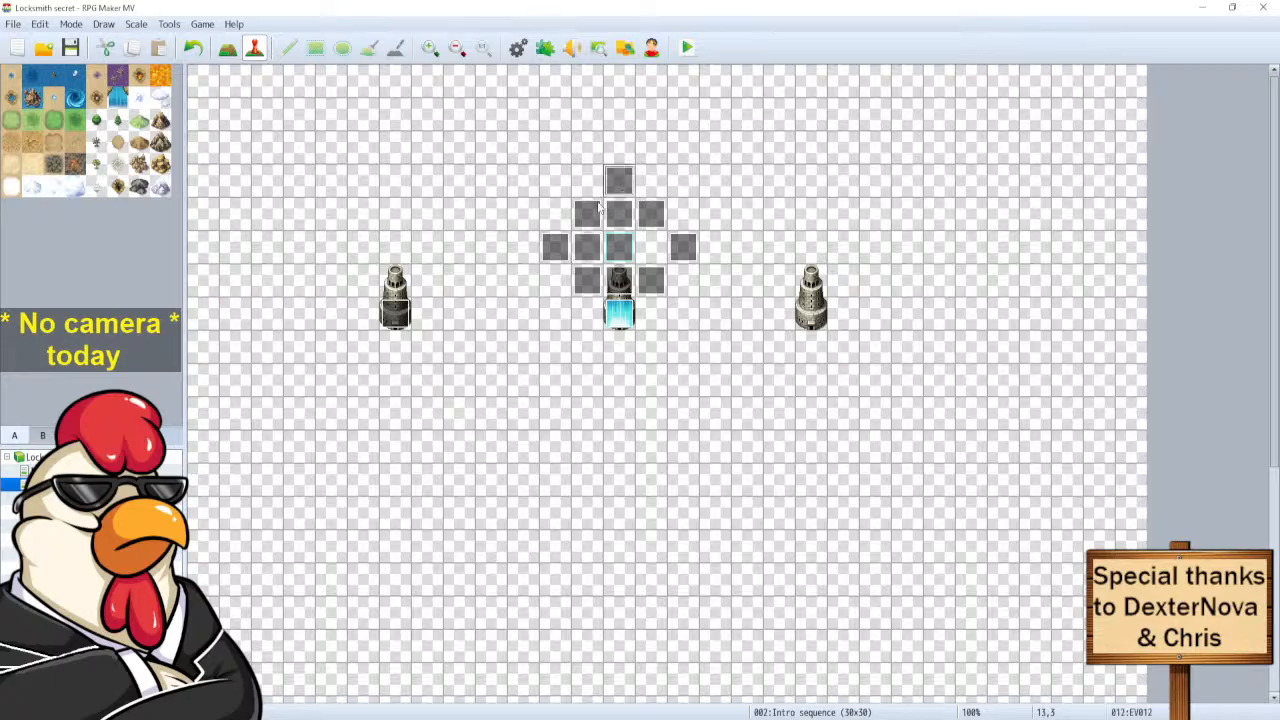
Review EV003 at tile 11,5 and close it without adding commands.
left_click(555, 251)
double_click(554, 250)
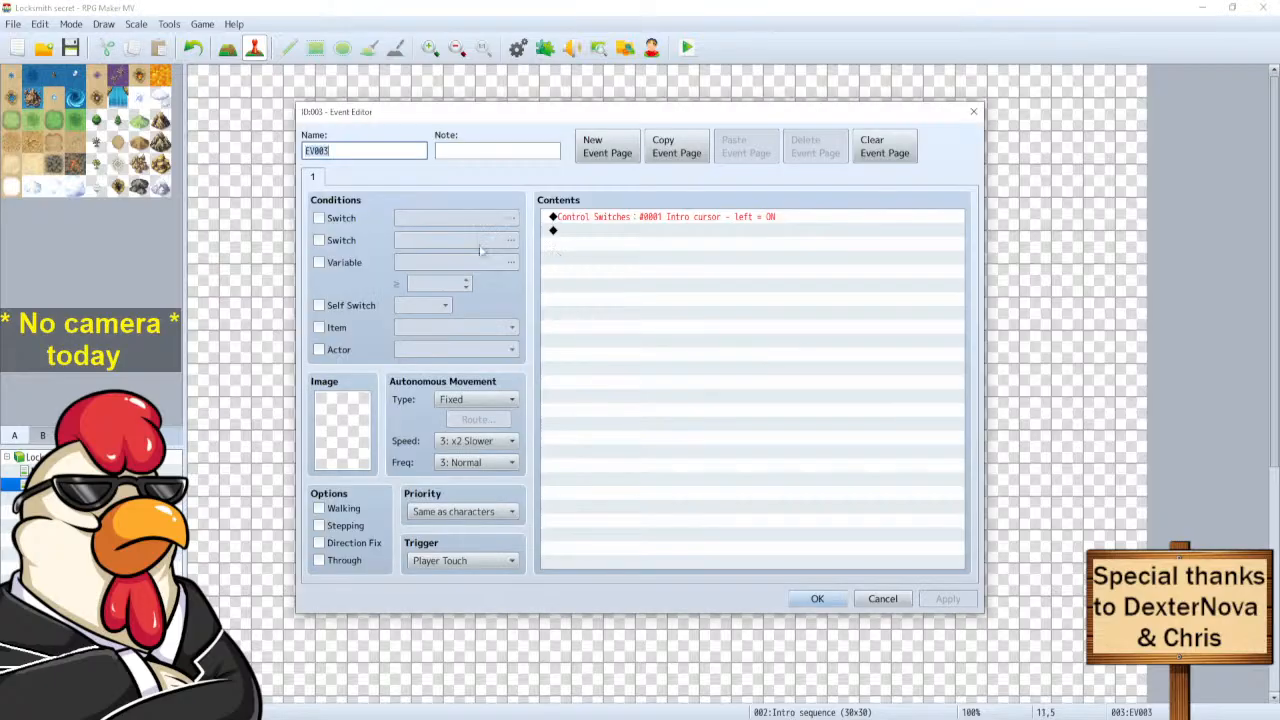
double_click(579, 234)
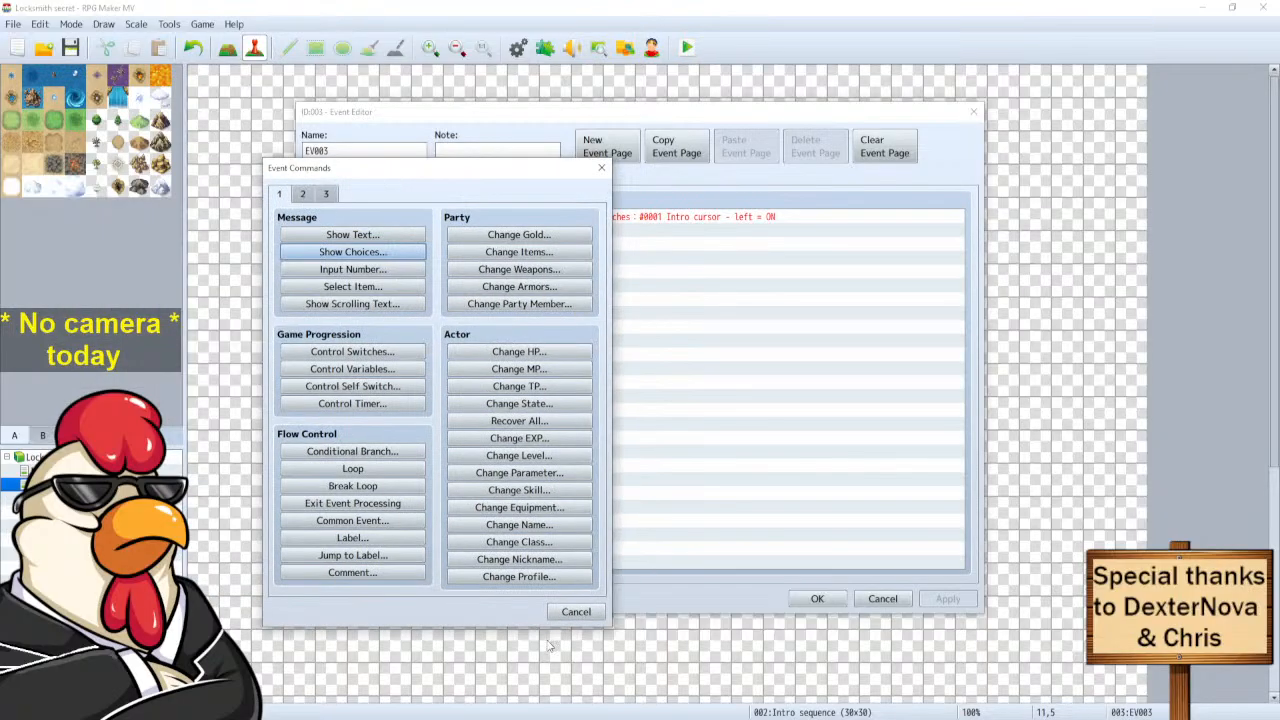
left_click(576, 612)
left_click(817, 598)
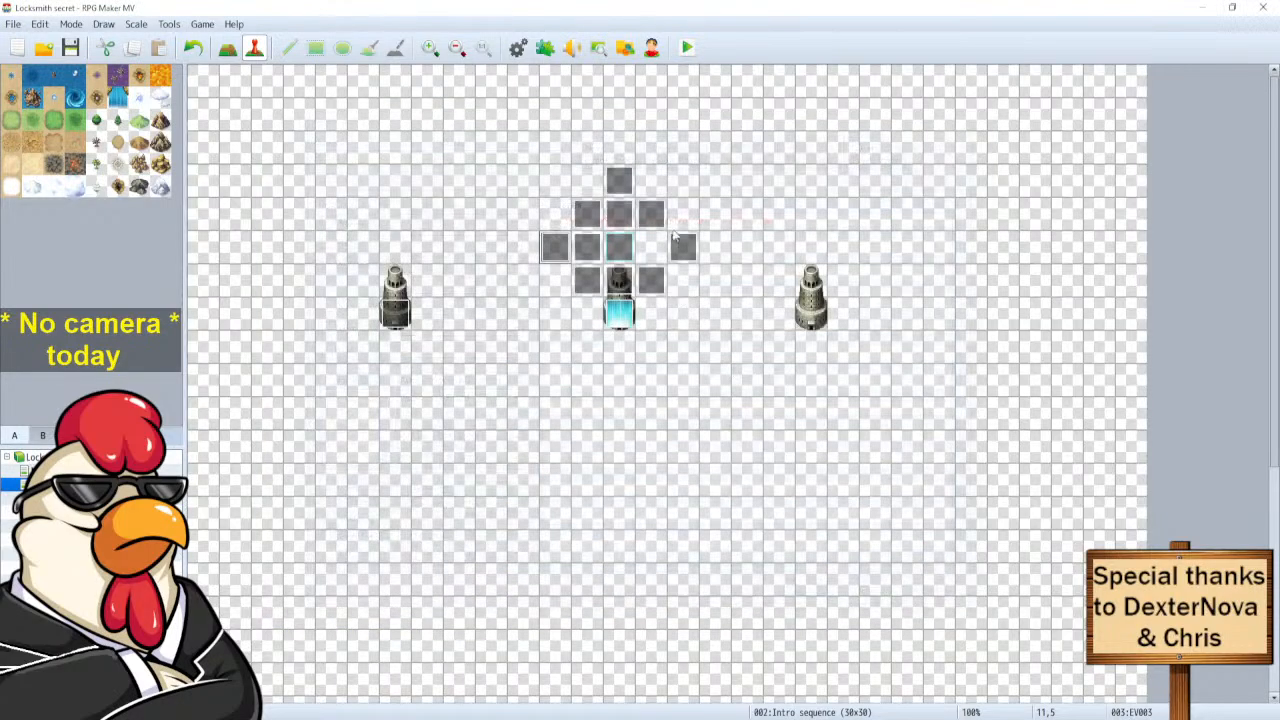
Rename EV012 at tile 13,3 to 'Orc key event'.
double_click(620, 178)
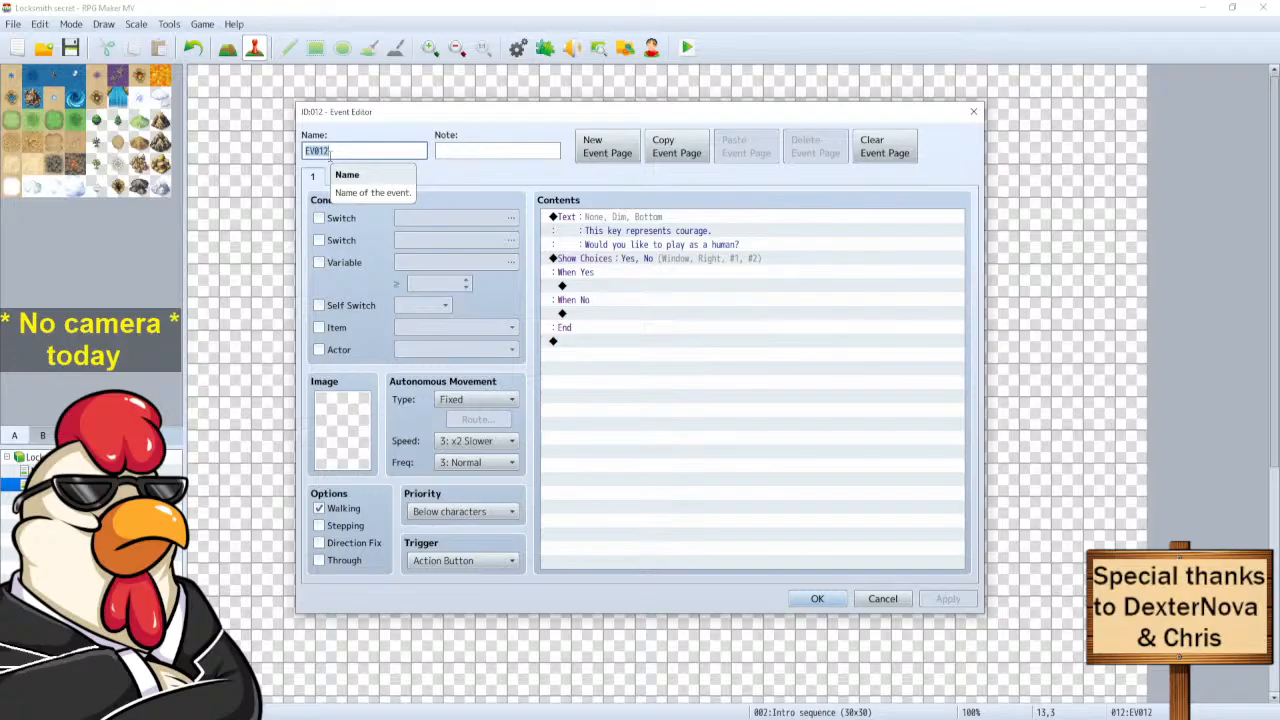
type("Orc key event")
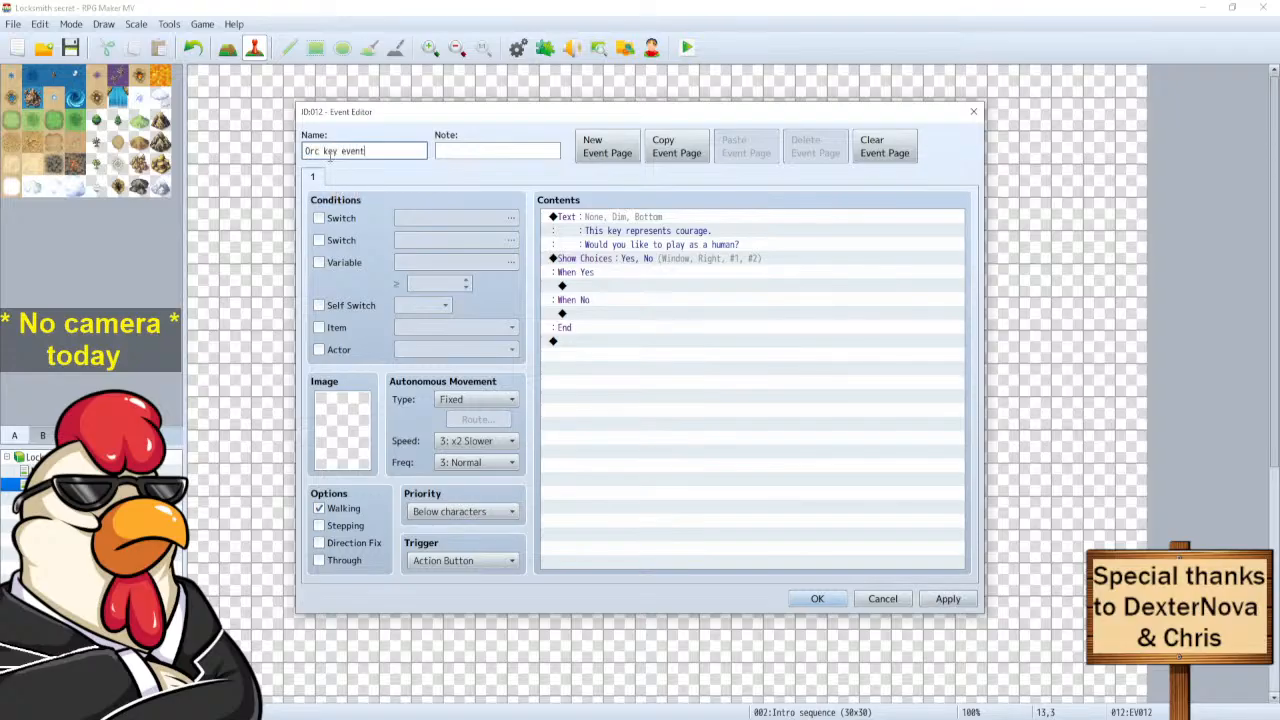
left_click(817, 598)
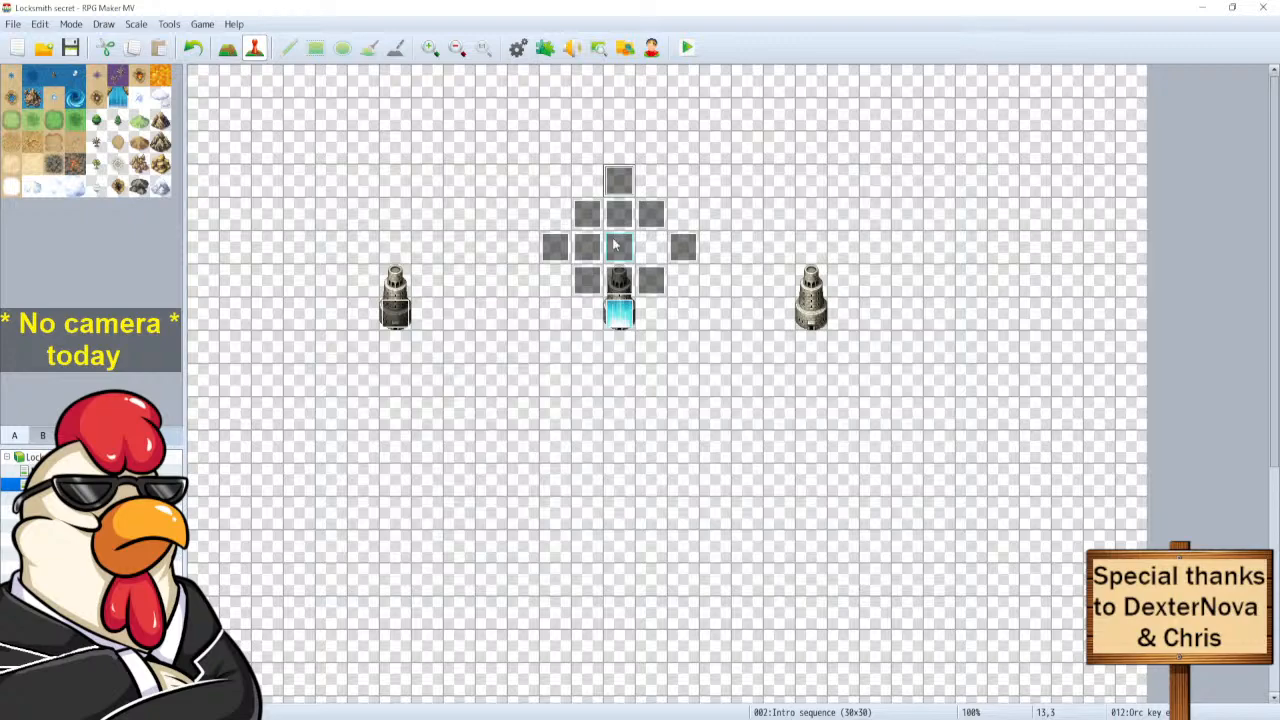
Browse EV003's event command tabs, looking at and cancelling Transfer Player.
double_click(615, 245)
double_click(620, 230)
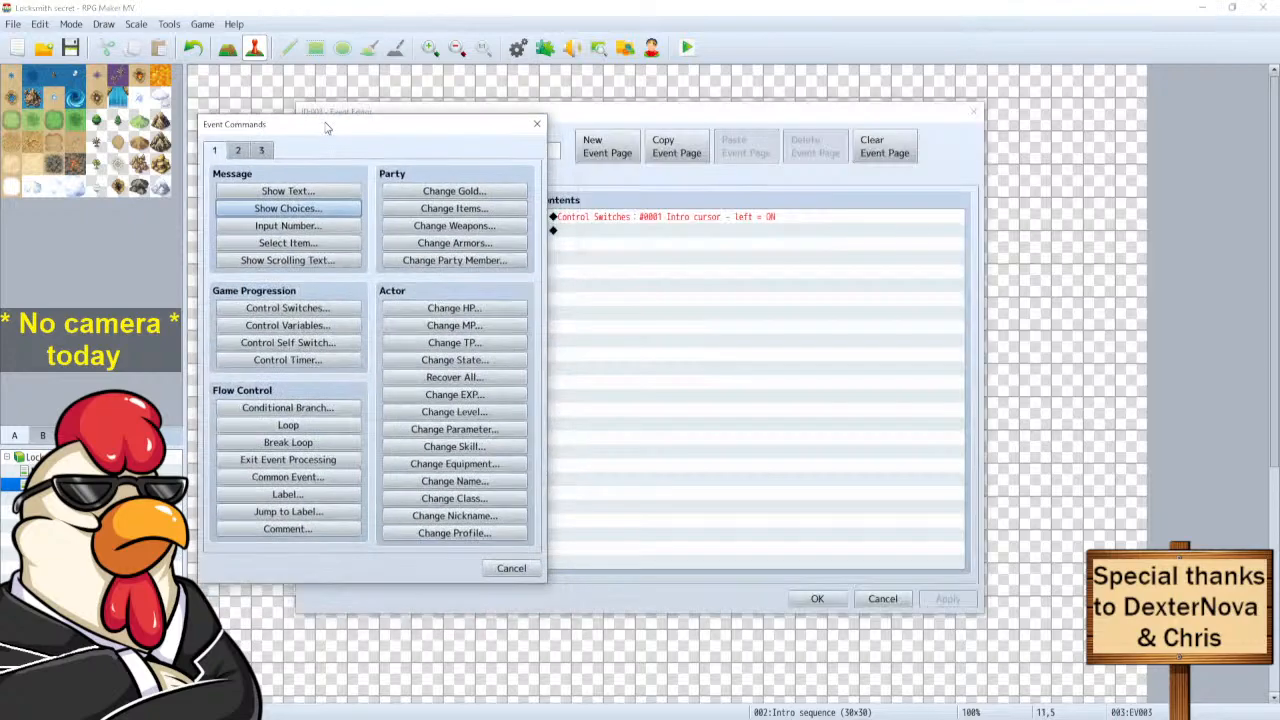
left_click(240, 150)
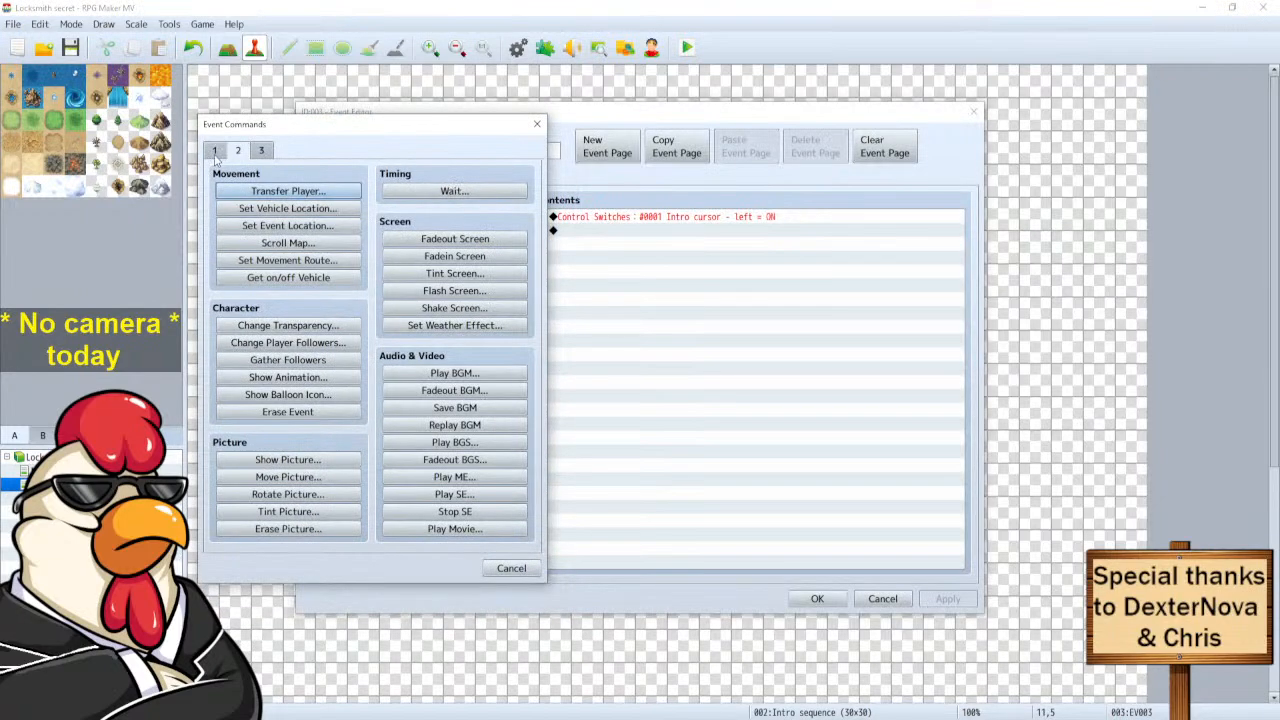
left_click(250, 195)
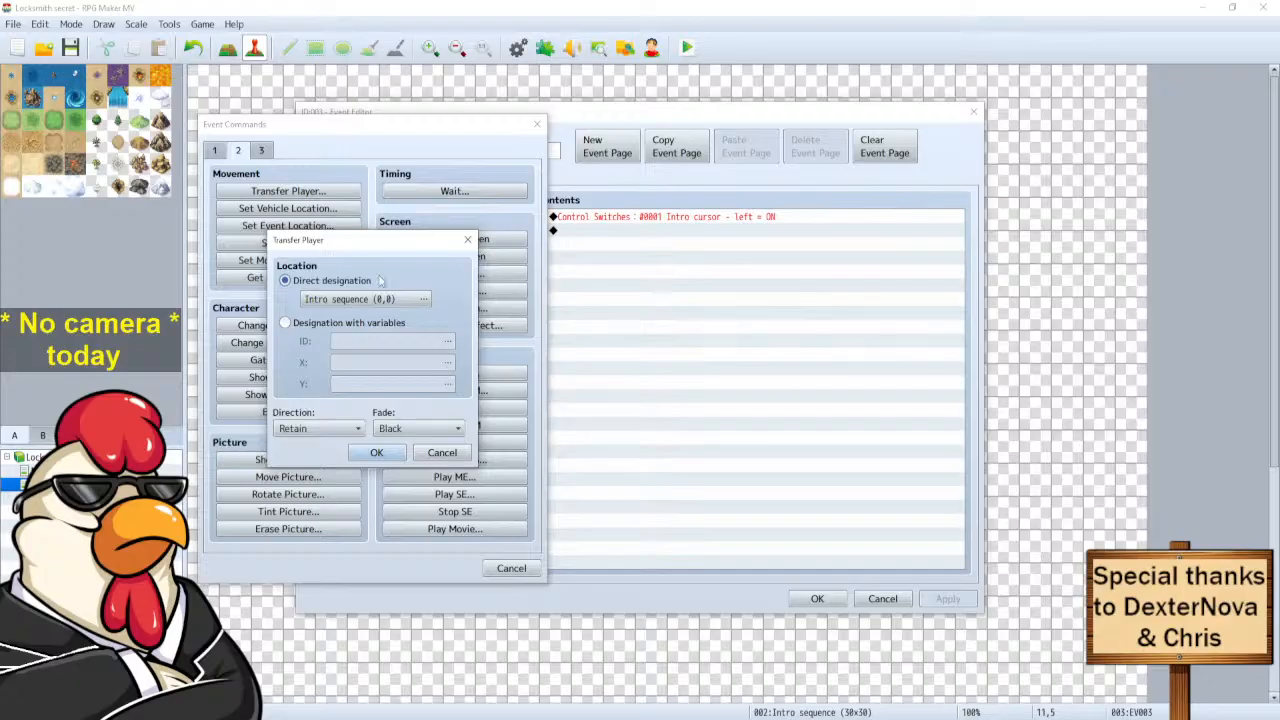
left_click(442, 452)
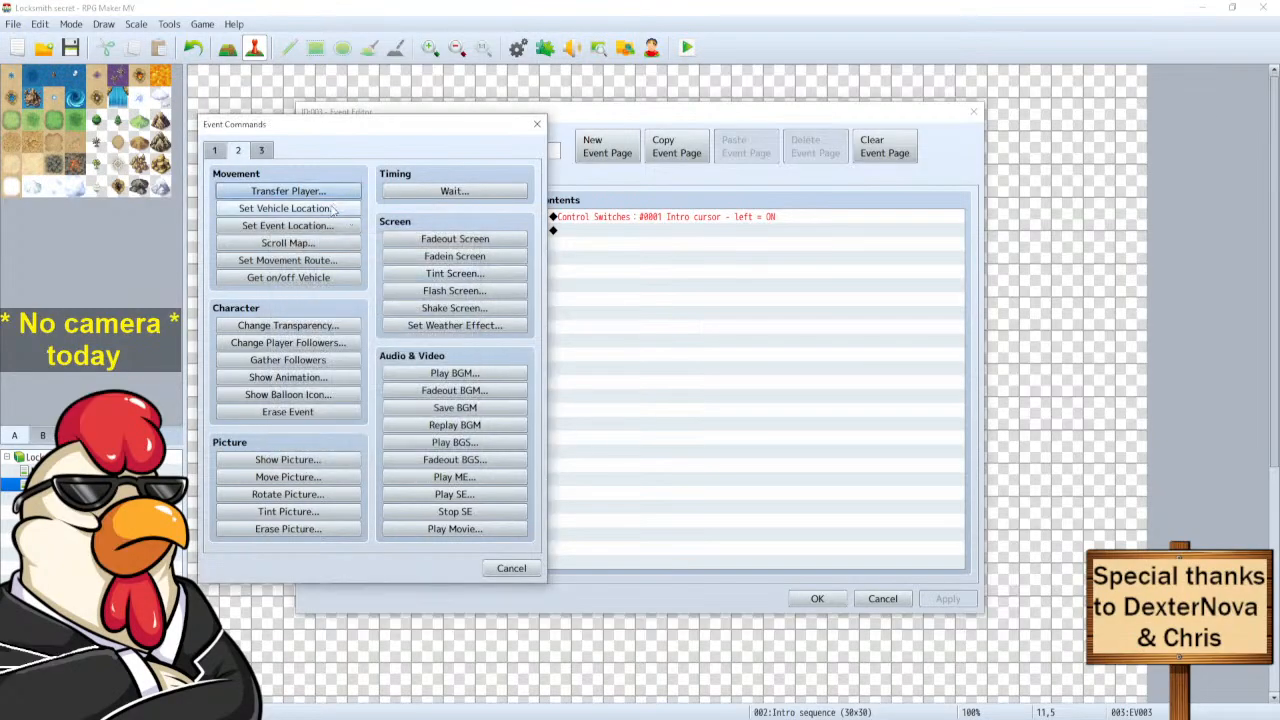
left_click(215, 151)
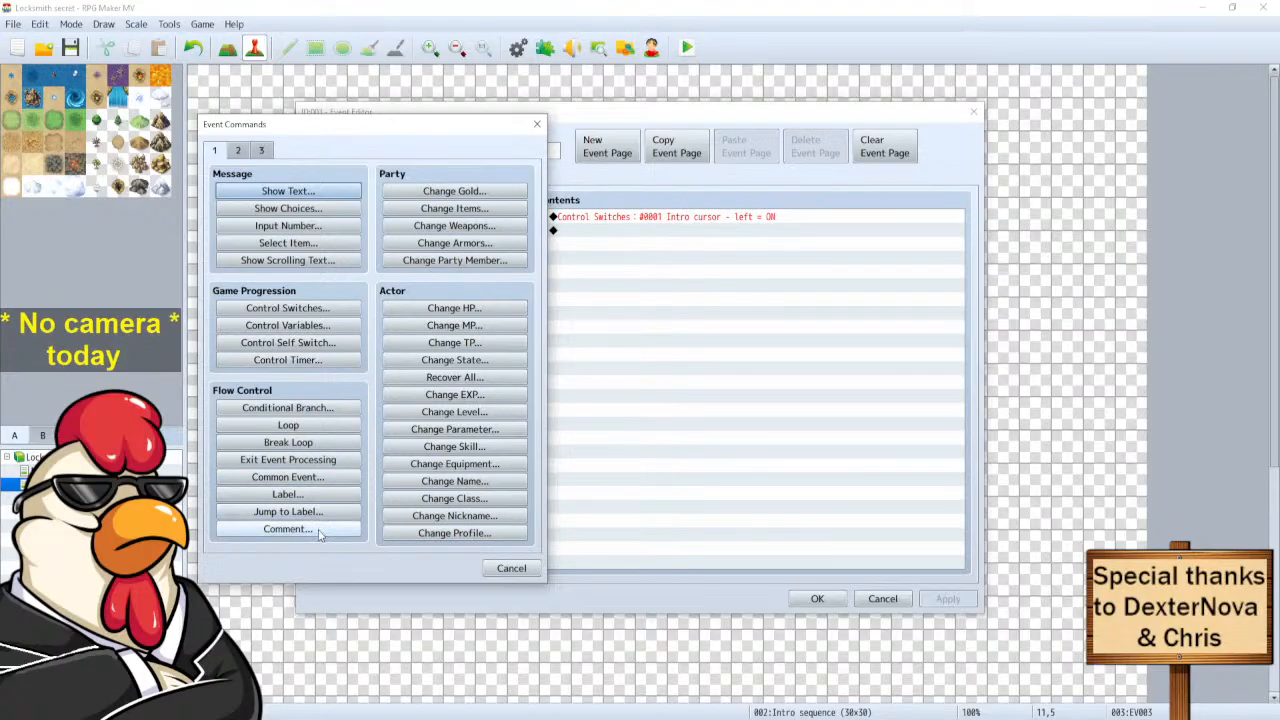
left_click(237, 150)
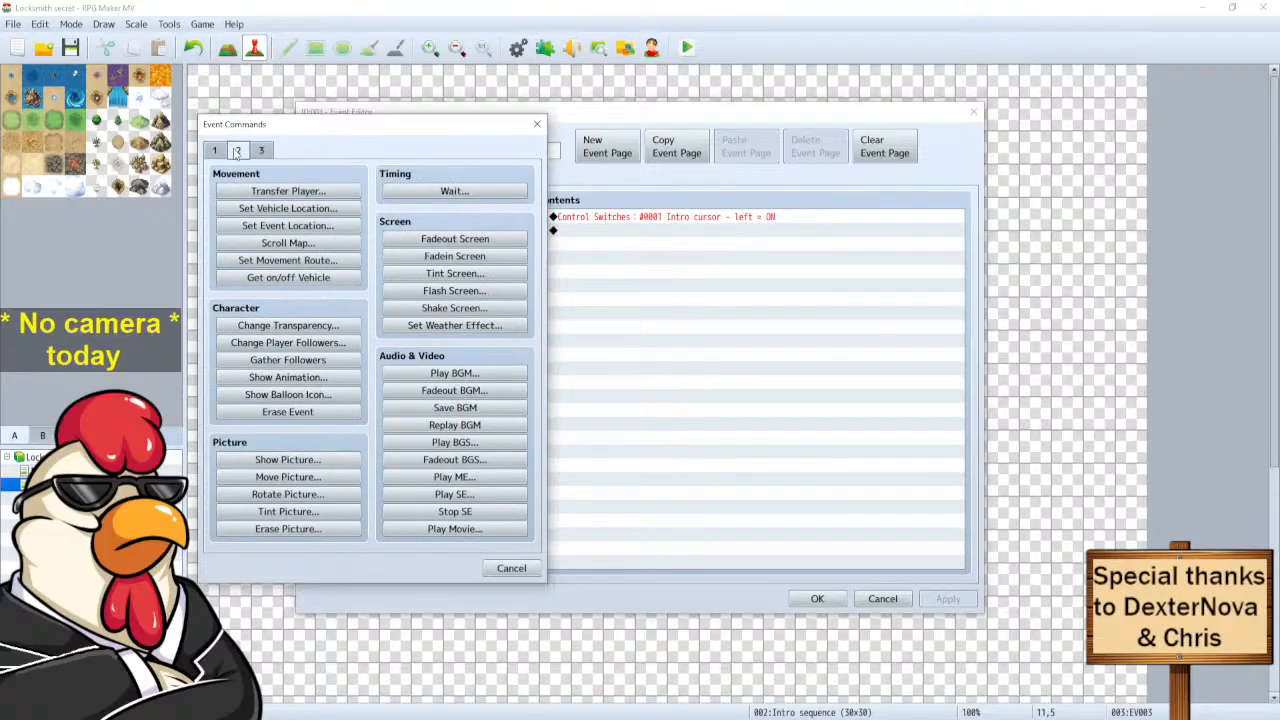
Add a Set Event Location command moving Orc key event to tile 13,5, and save EV003.
left_click(287, 226)
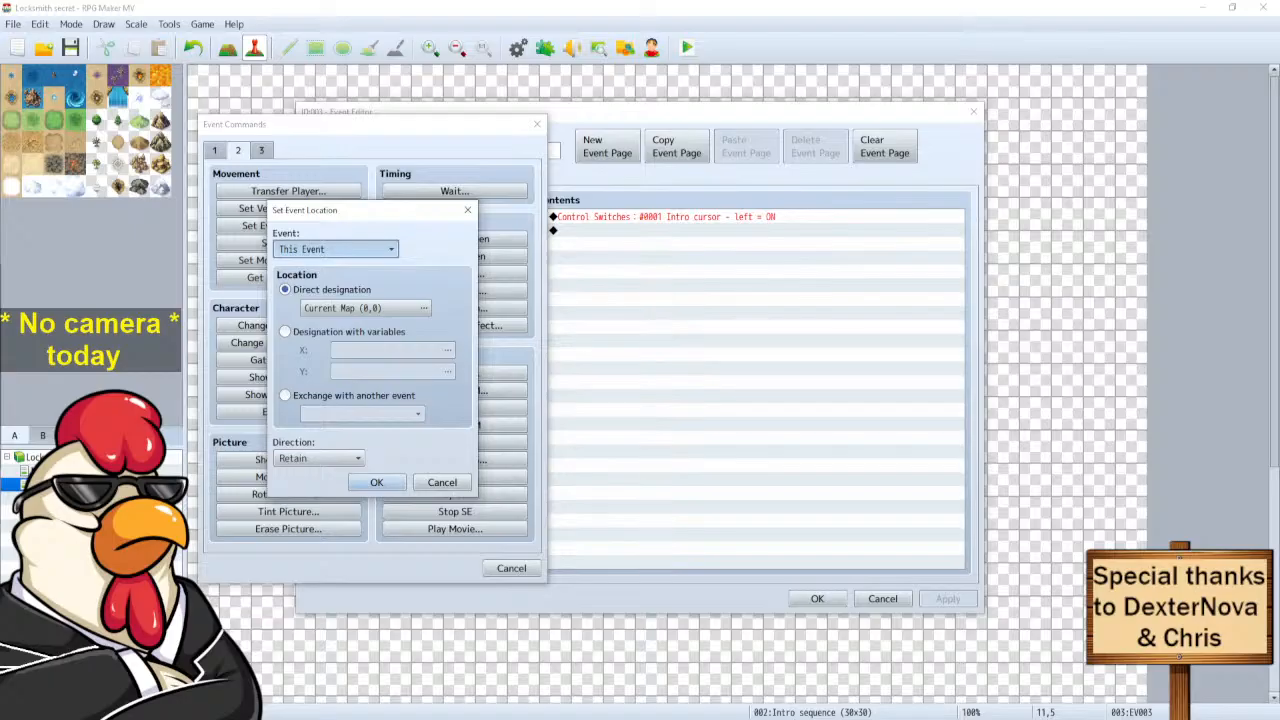
left_click(360, 440)
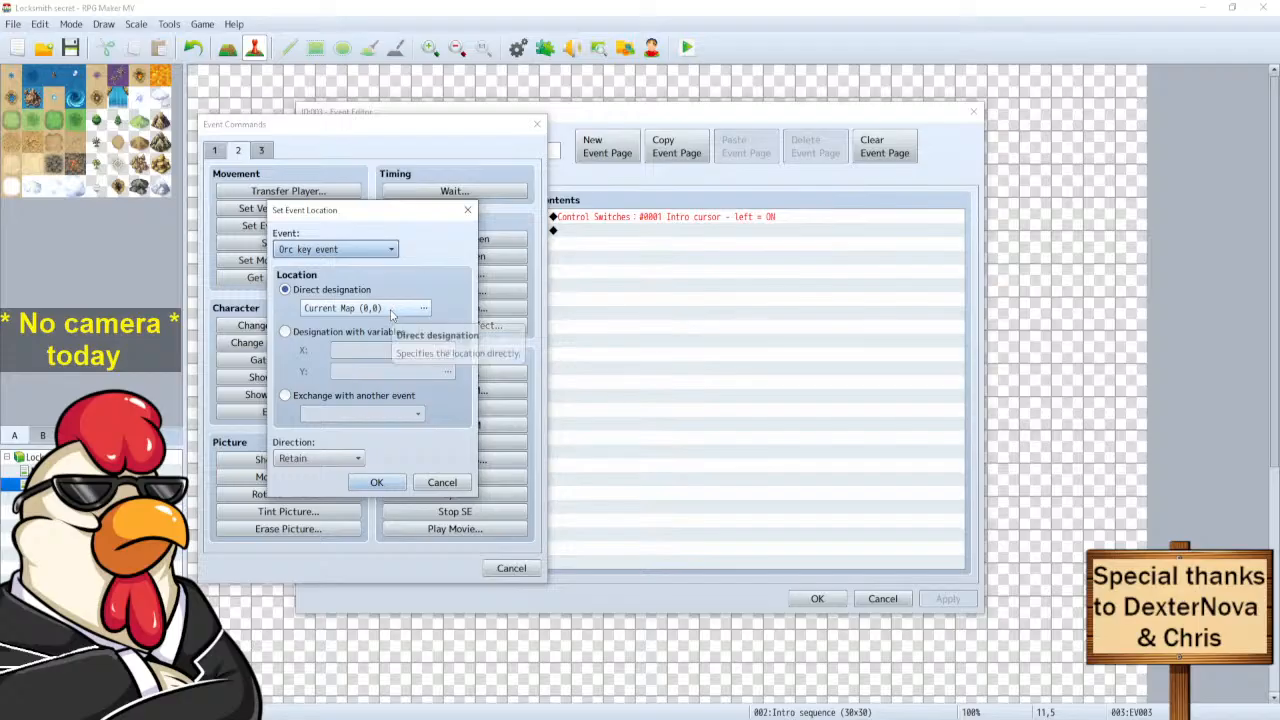
left_click(423, 308)
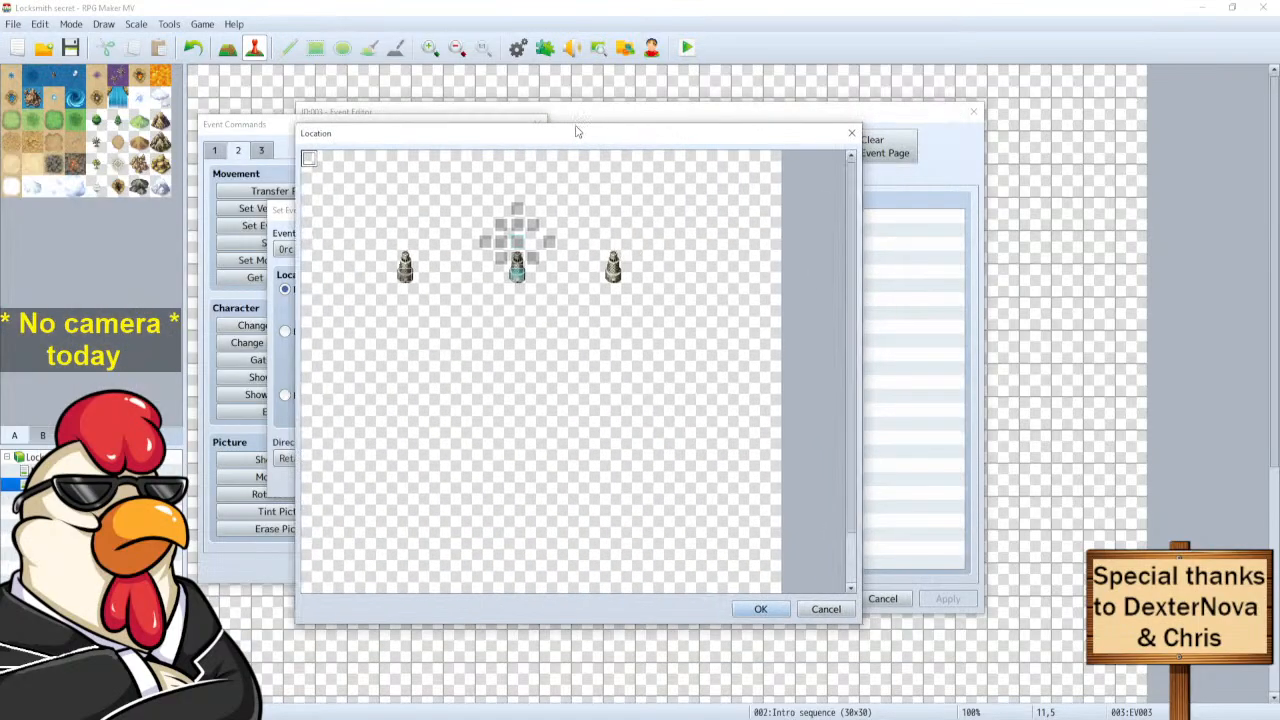
left_click(516, 241)
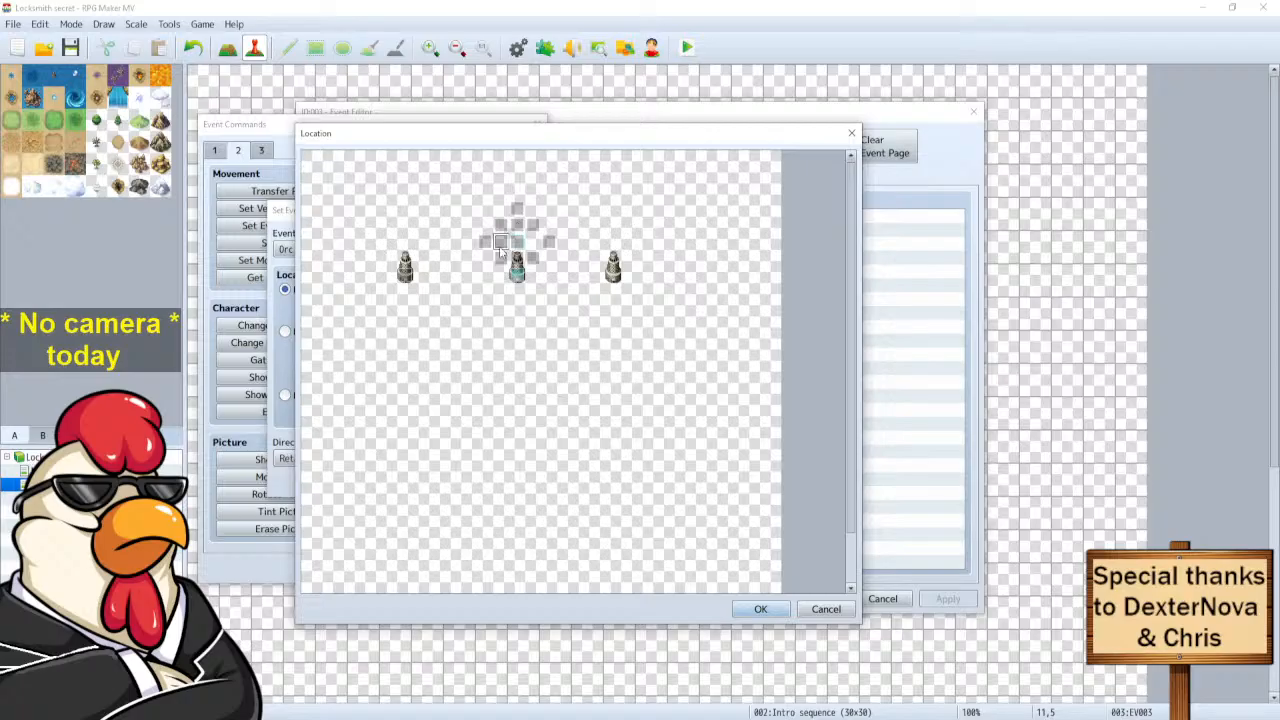
left_click(761, 611)
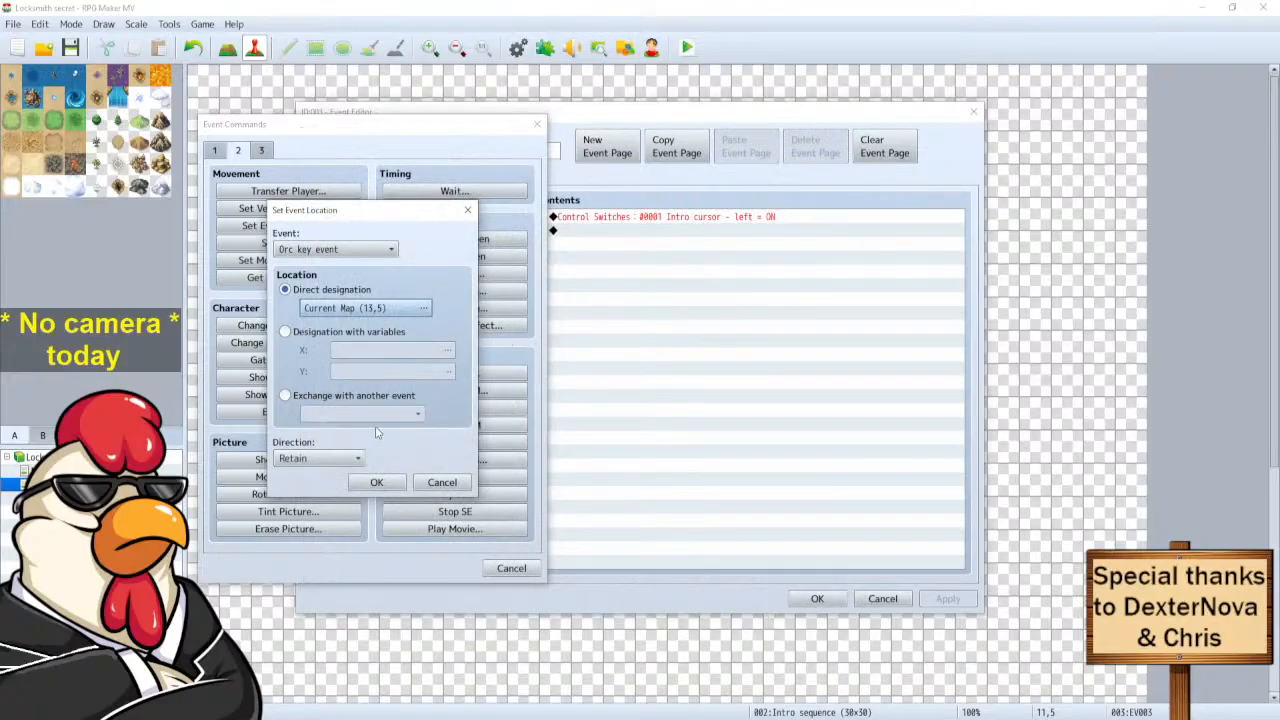
left_click(376, 482)
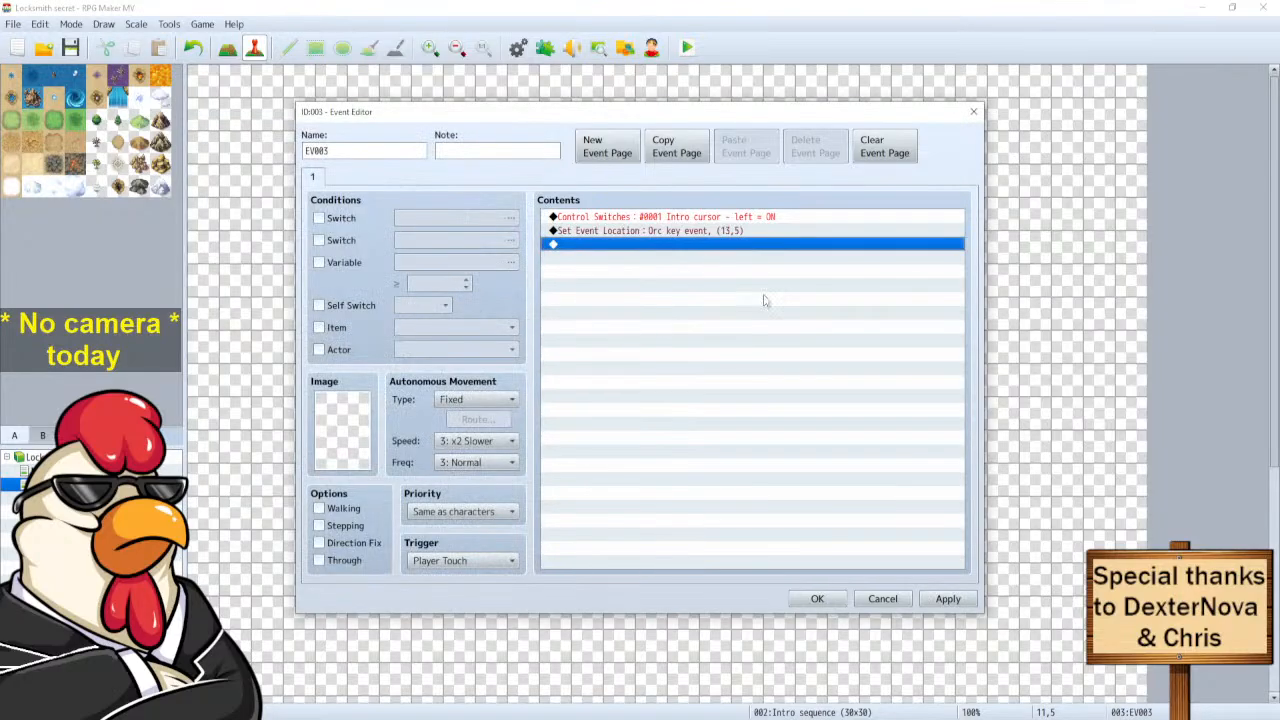
left_click(817, 598)
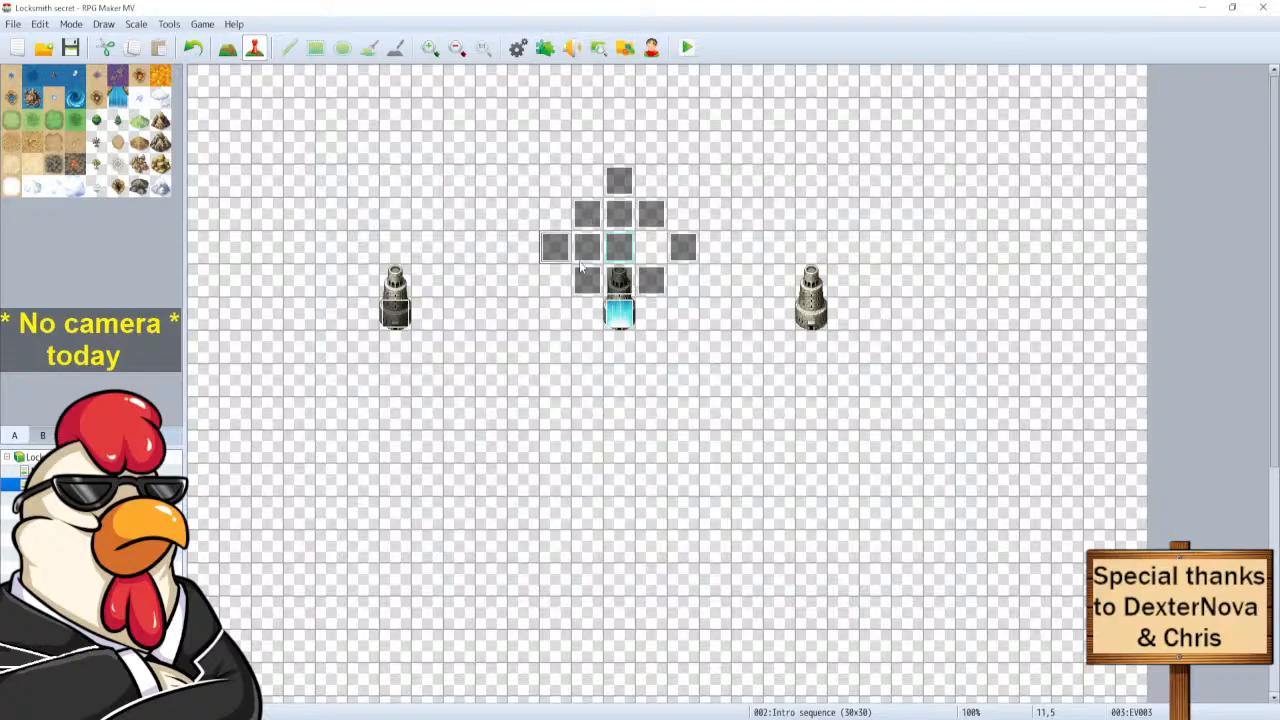
Duplicate EV003 onto tile 15,5 as EV008 and open it.
left_click(680, 252)
key("ctrl+x")
key("ctrl+v")
double_click(692, 255)
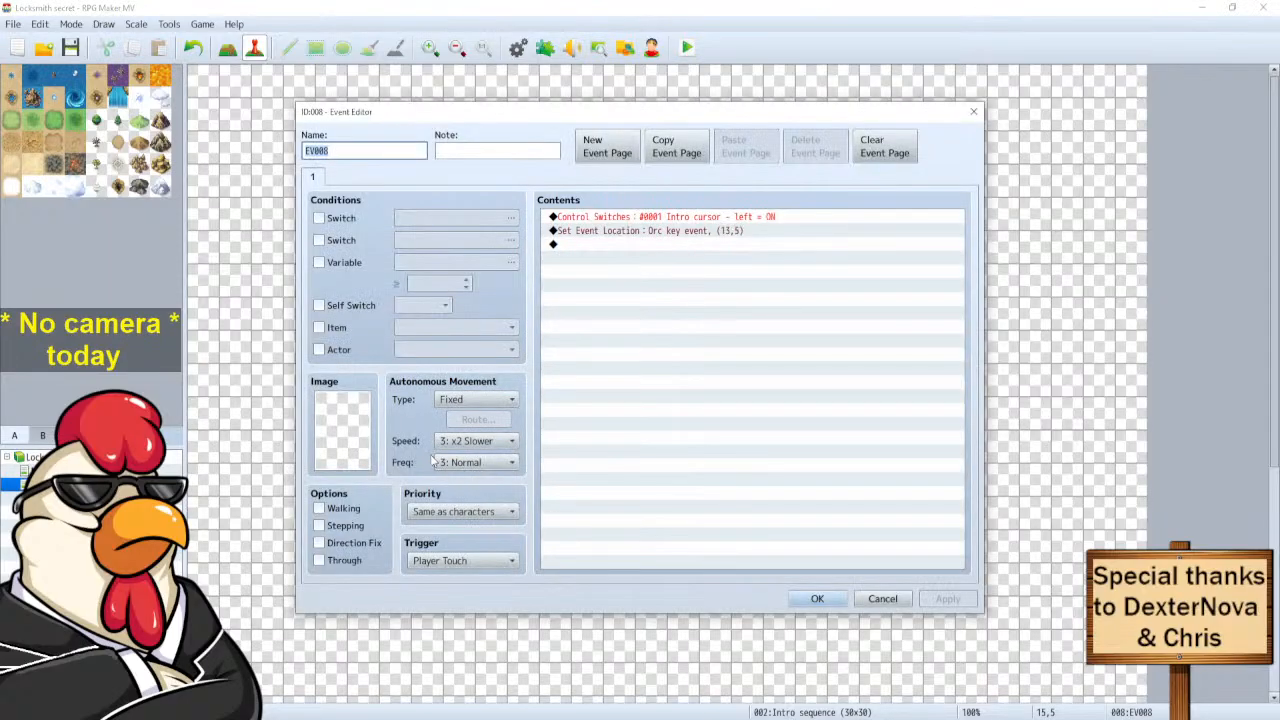
Edit EV008's switch command and select switch 0002 in the switch list.
left_click(643, 217)
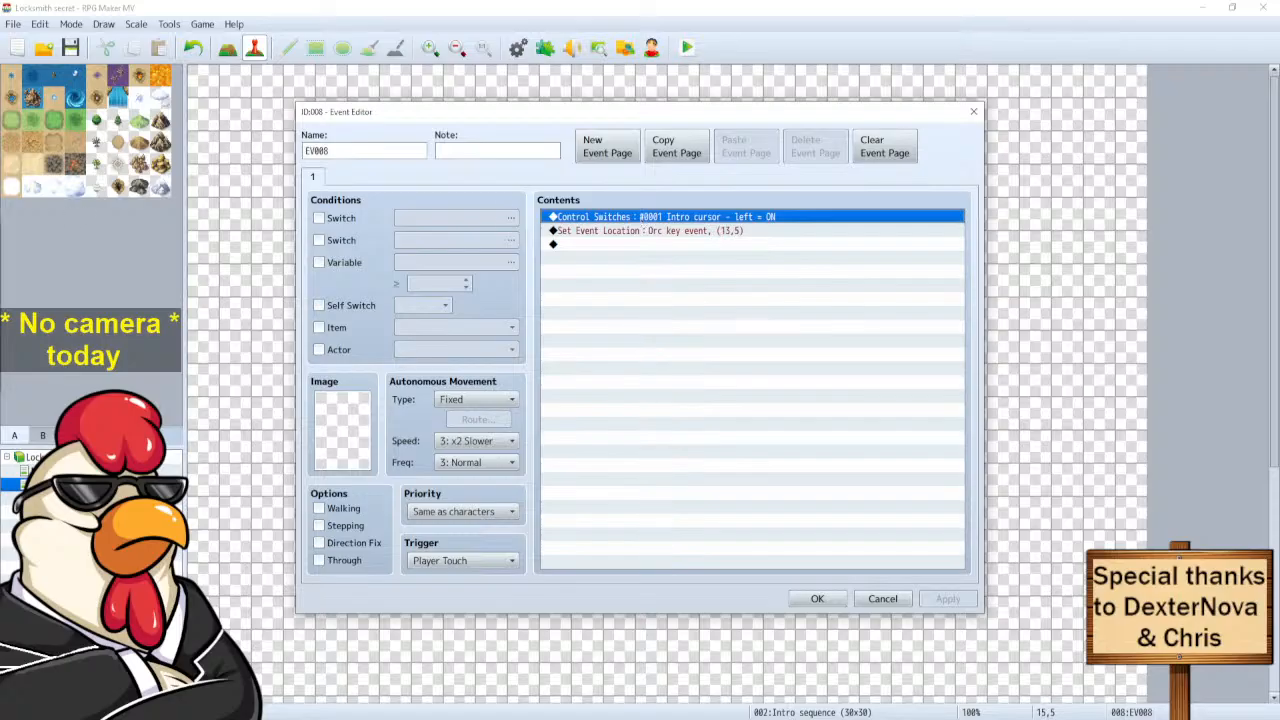
double_click(643, 217)
left_click_drag(0, 333, 485, 328)
left_click(556, 365)
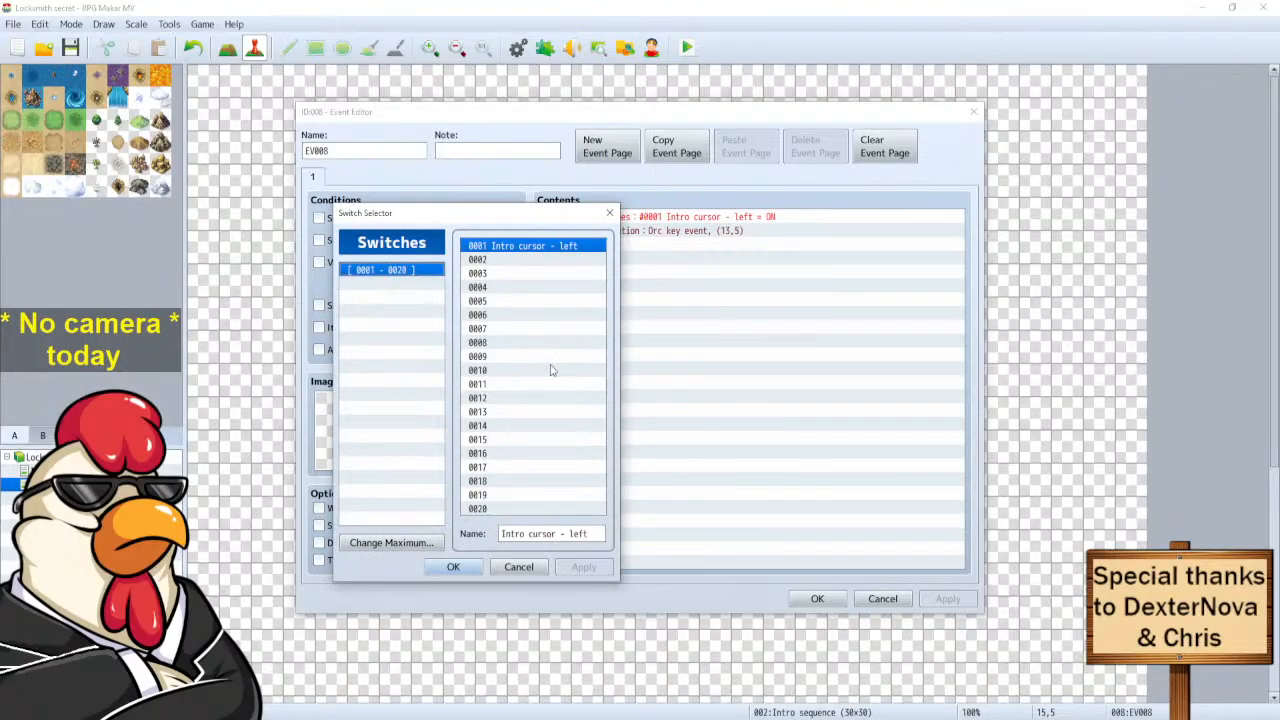
left_click(517, 259)
key("ctrl+v")
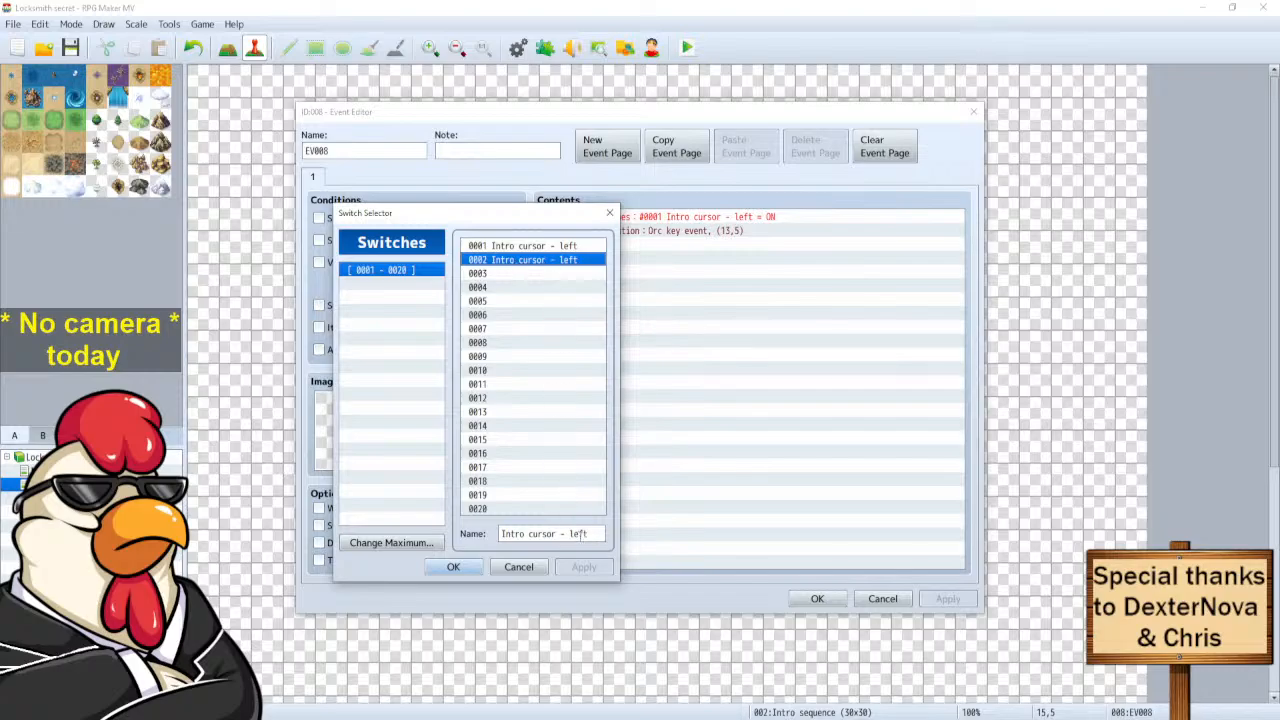
Rename switch 0002 to 'Intro cursor - right' and make the command turn it ON.
left_click(578, 534)
key("BackSpace")
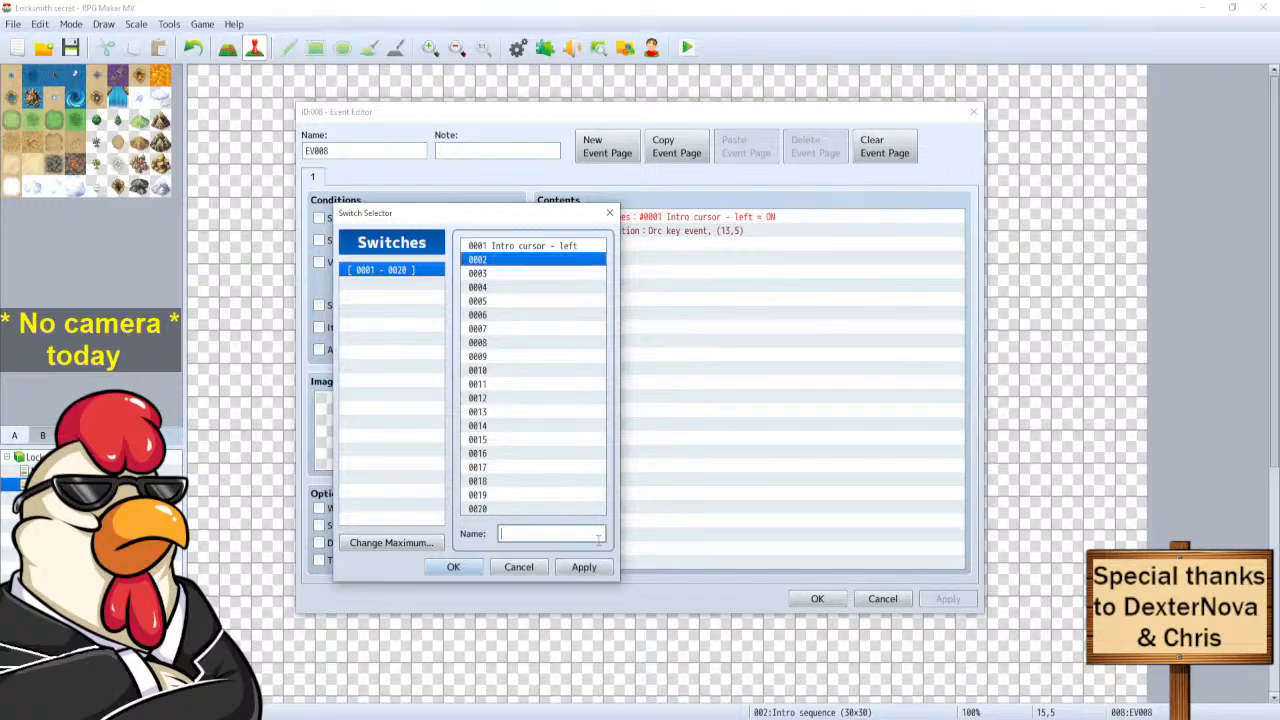
key("ctrl+v")
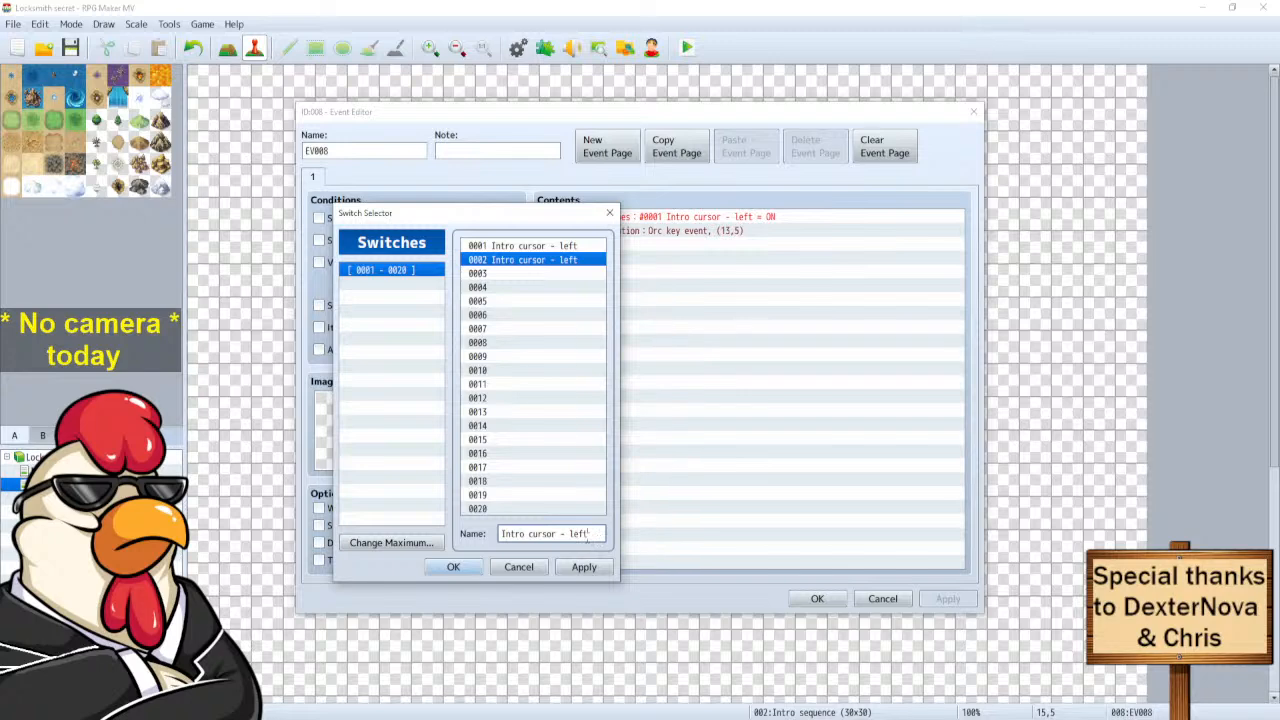
key("BackSpace")
key("BackSpace")
key("BackSpace")
type("right")
left_click(453, 567)
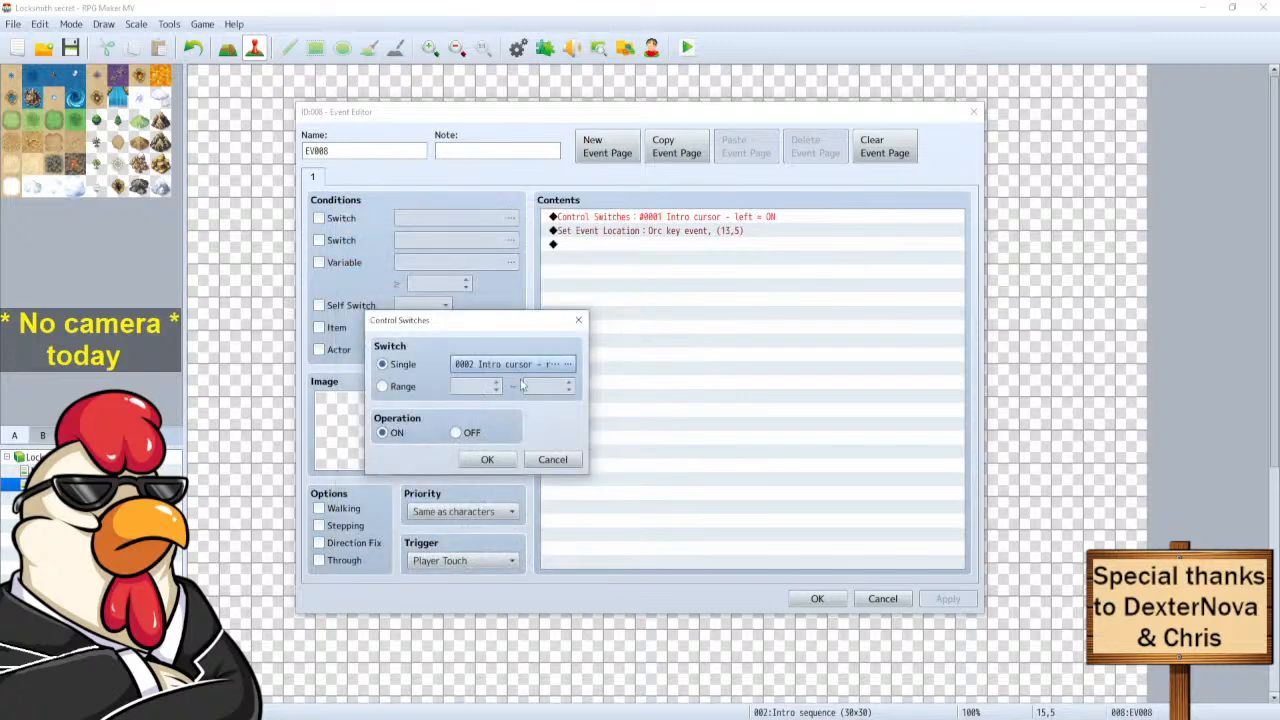
left_click(485, 460)
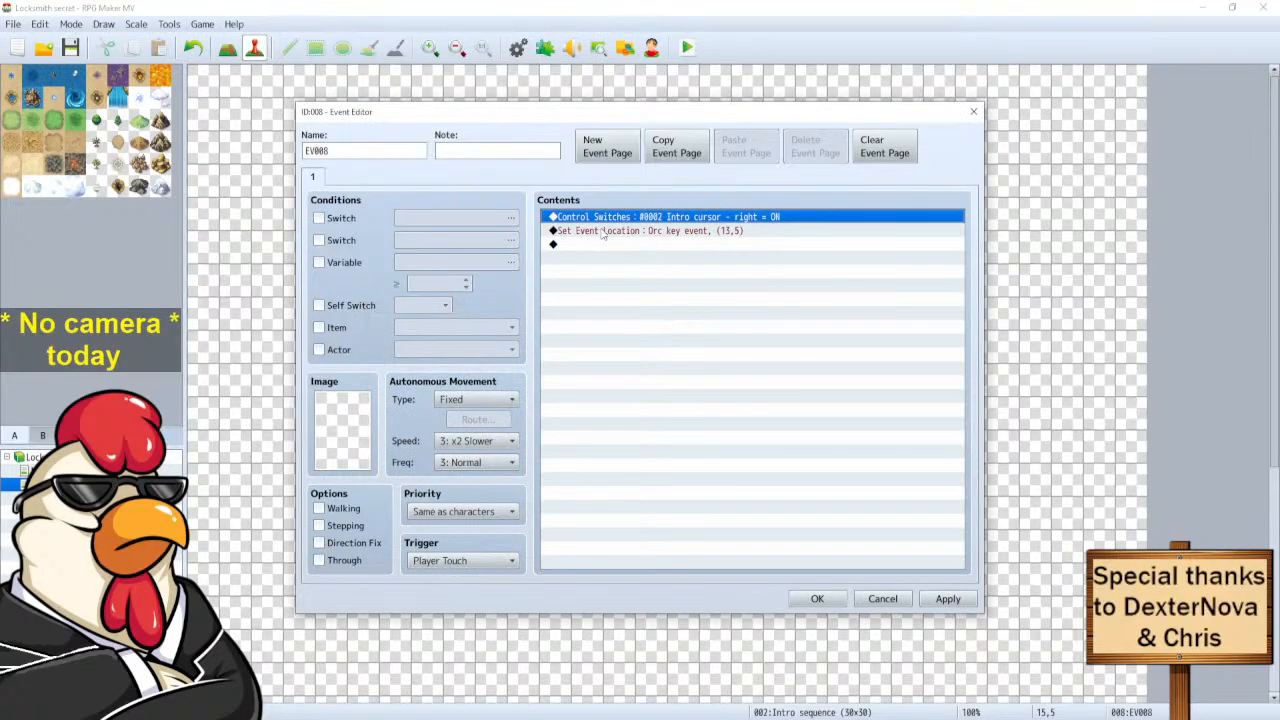
double_click(594, 218)
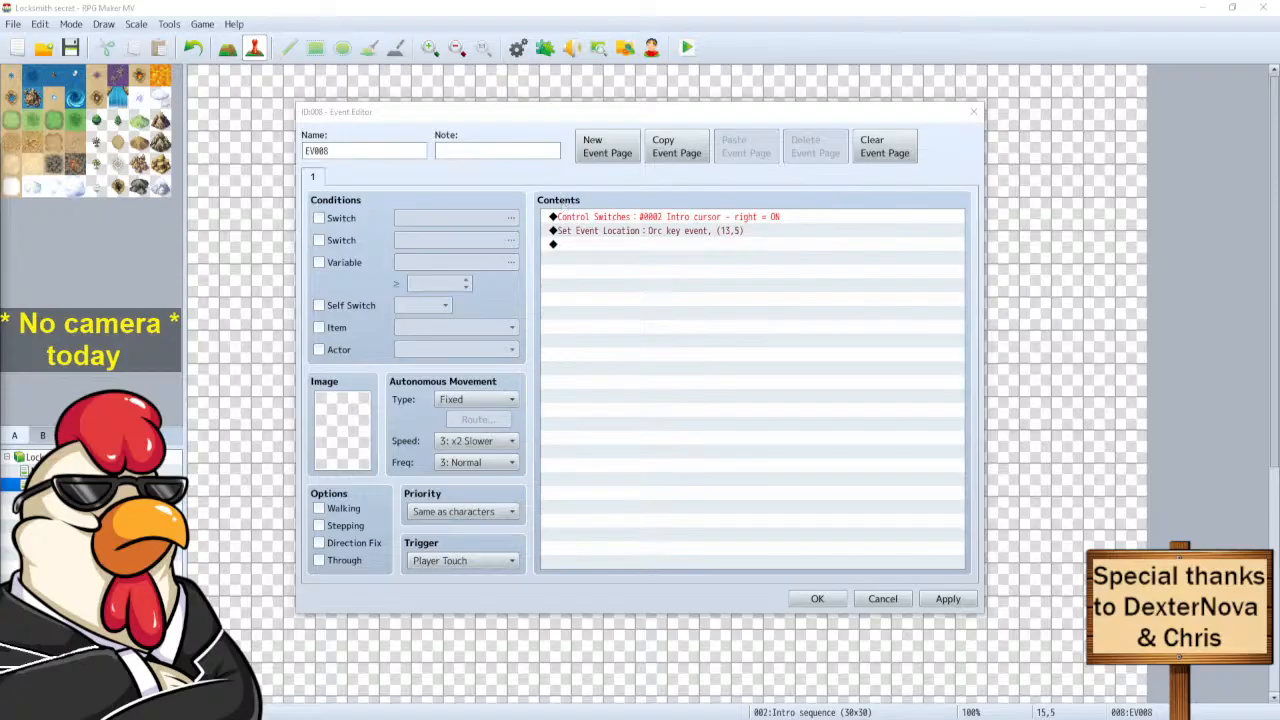
Paste a copy of the switch command, set it to 0001 Intro cursor - left, then delete it.
key("ctrl+v")
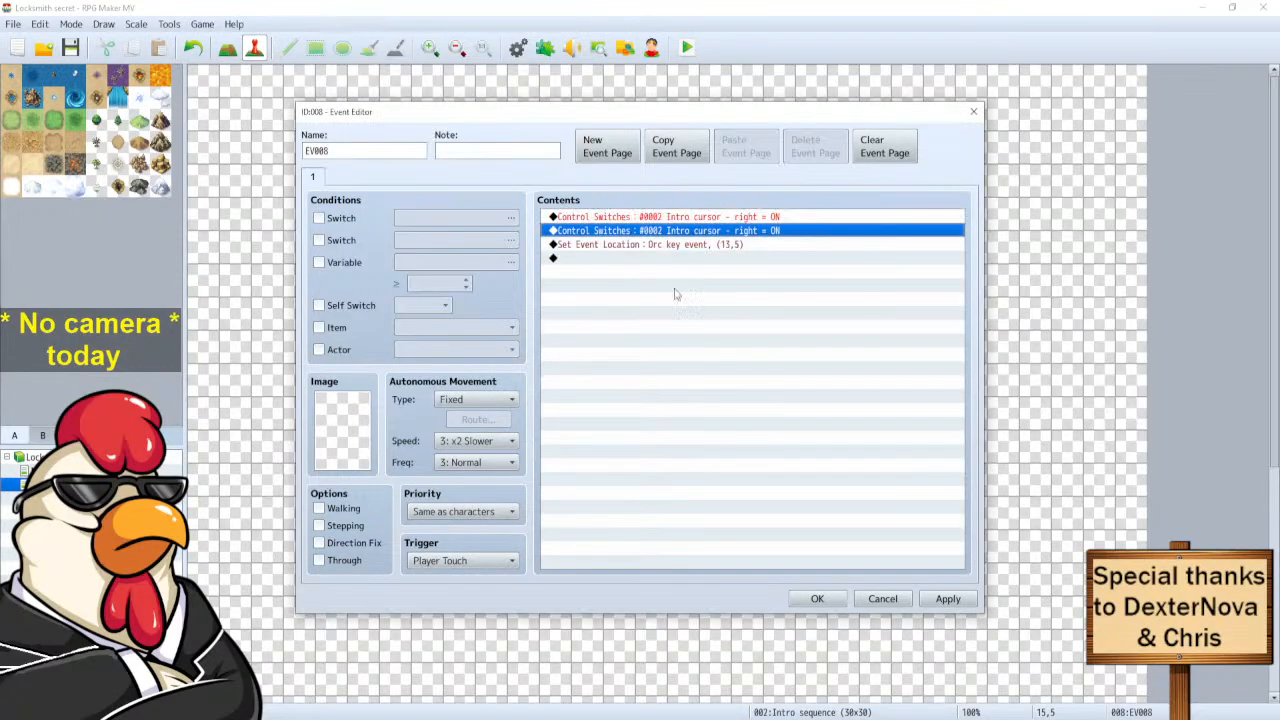
double_click(647, 219)
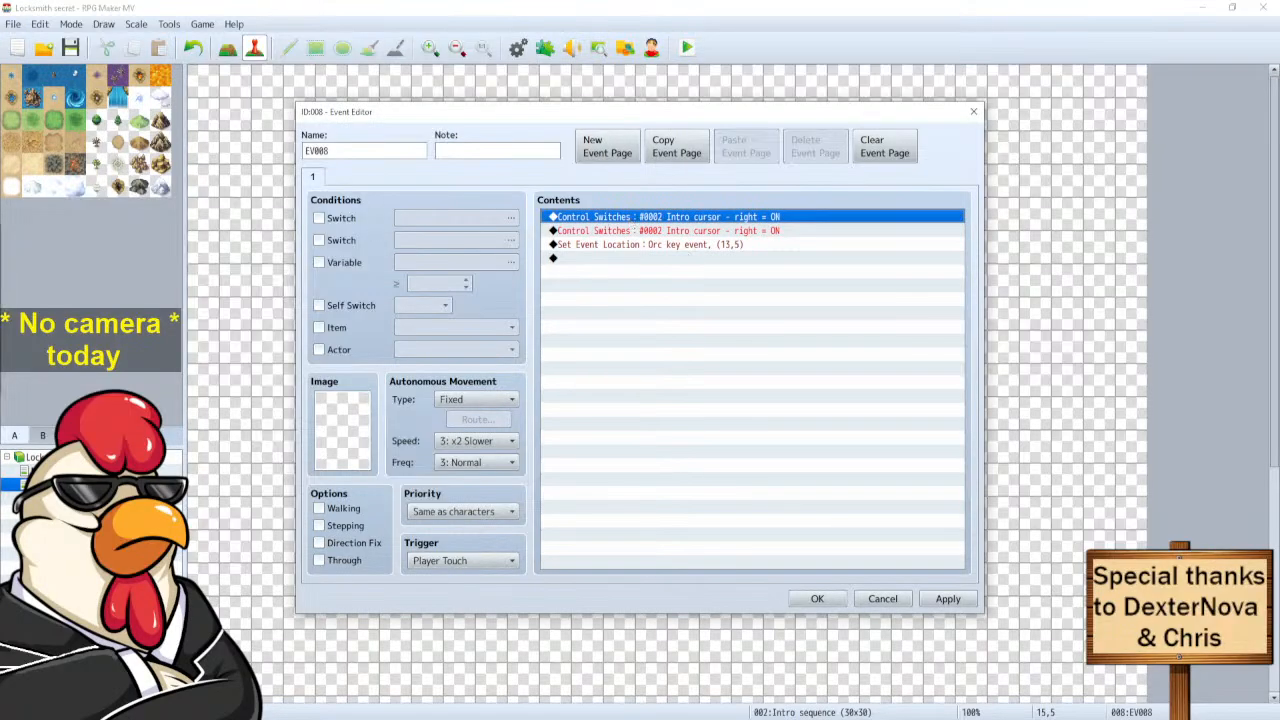
key("space")
left_click_drag(0, 307, 517, 307)
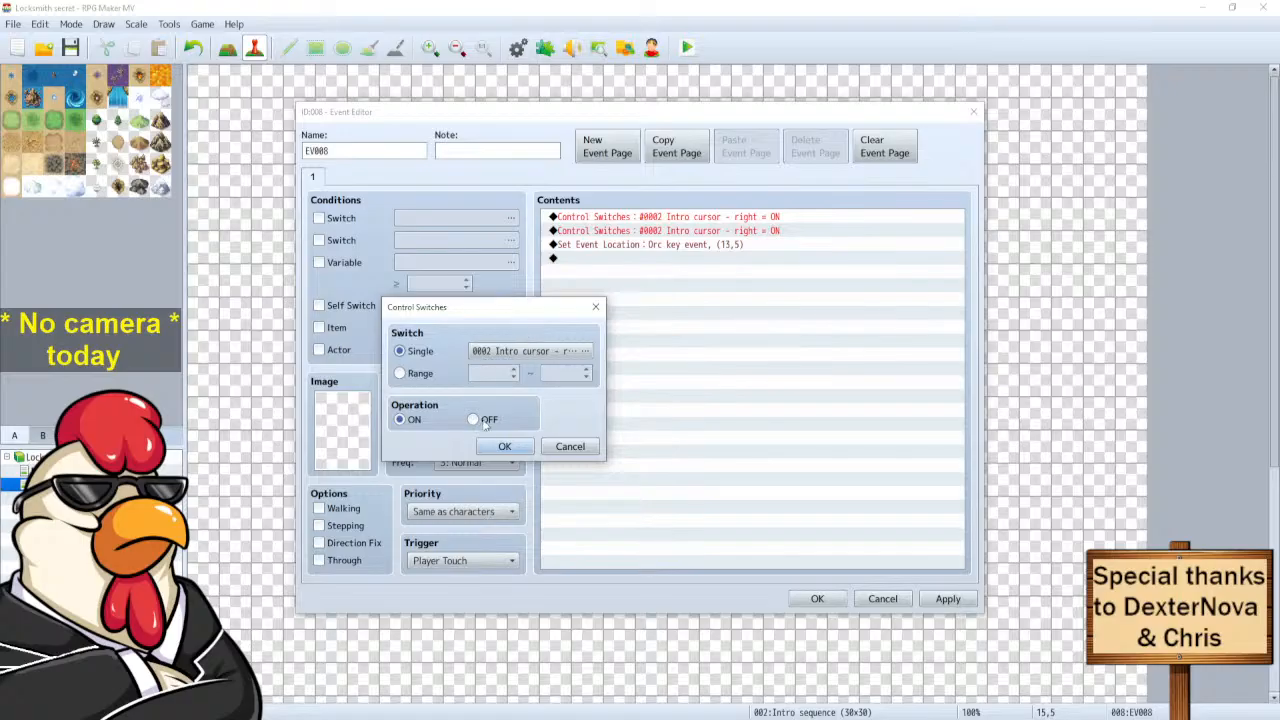
left_click(555, 351)
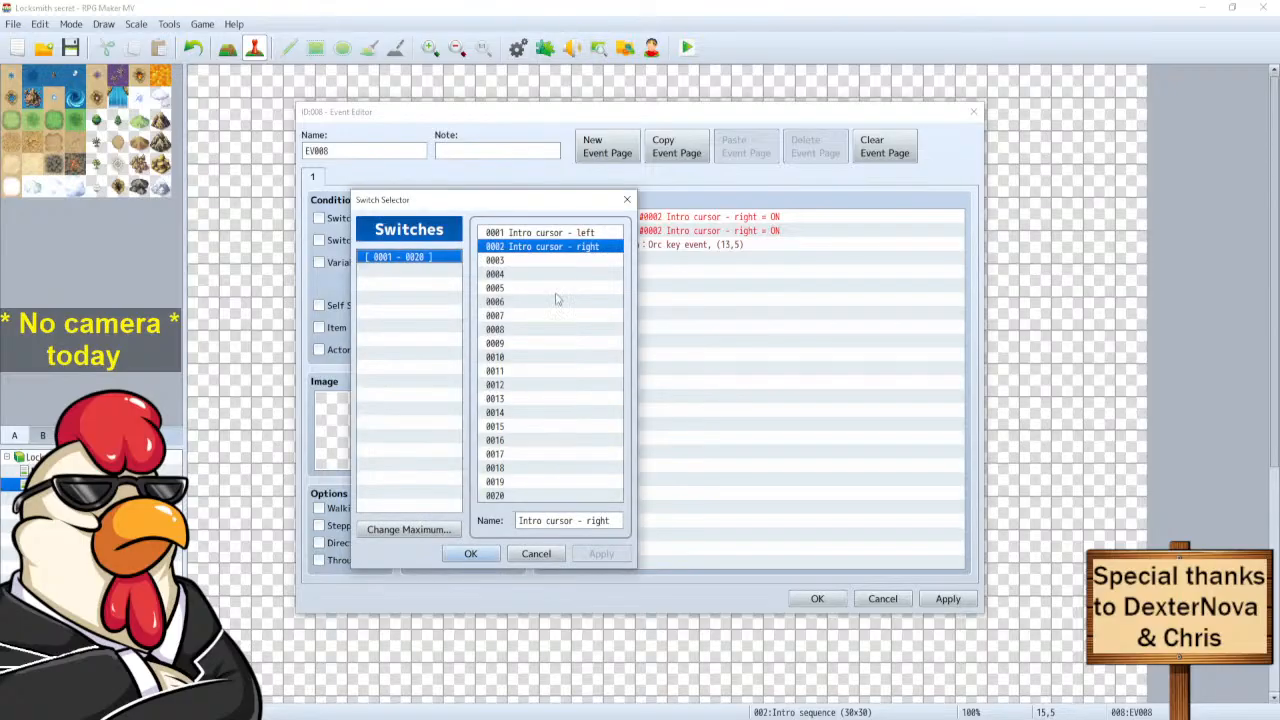
left_click(547, 232)
left_click(477, 554)
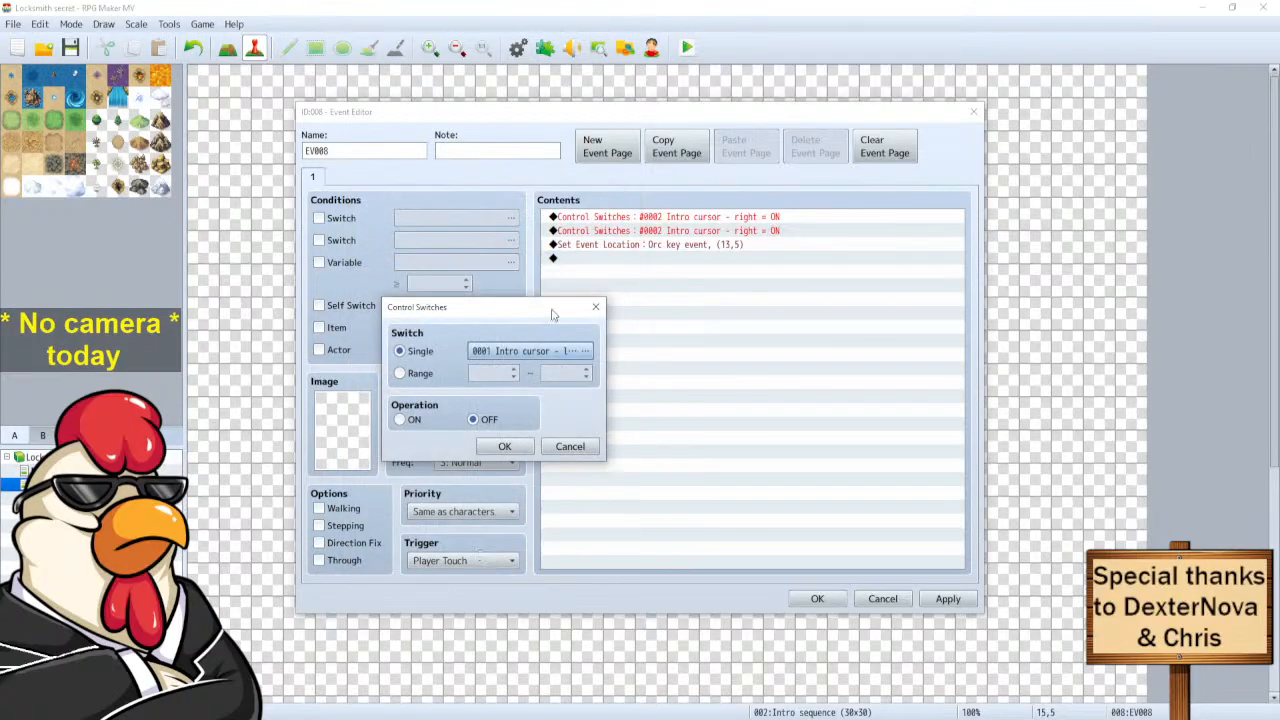
left_click(514, 450)
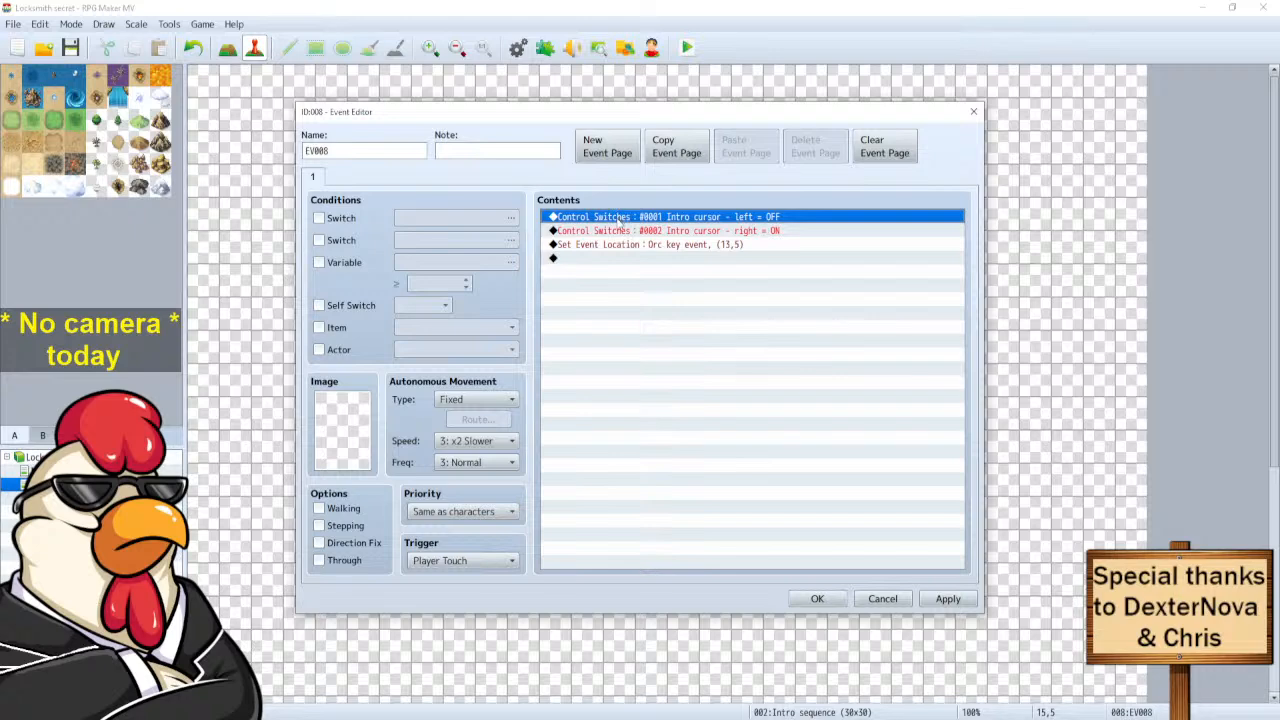
key("Delete")
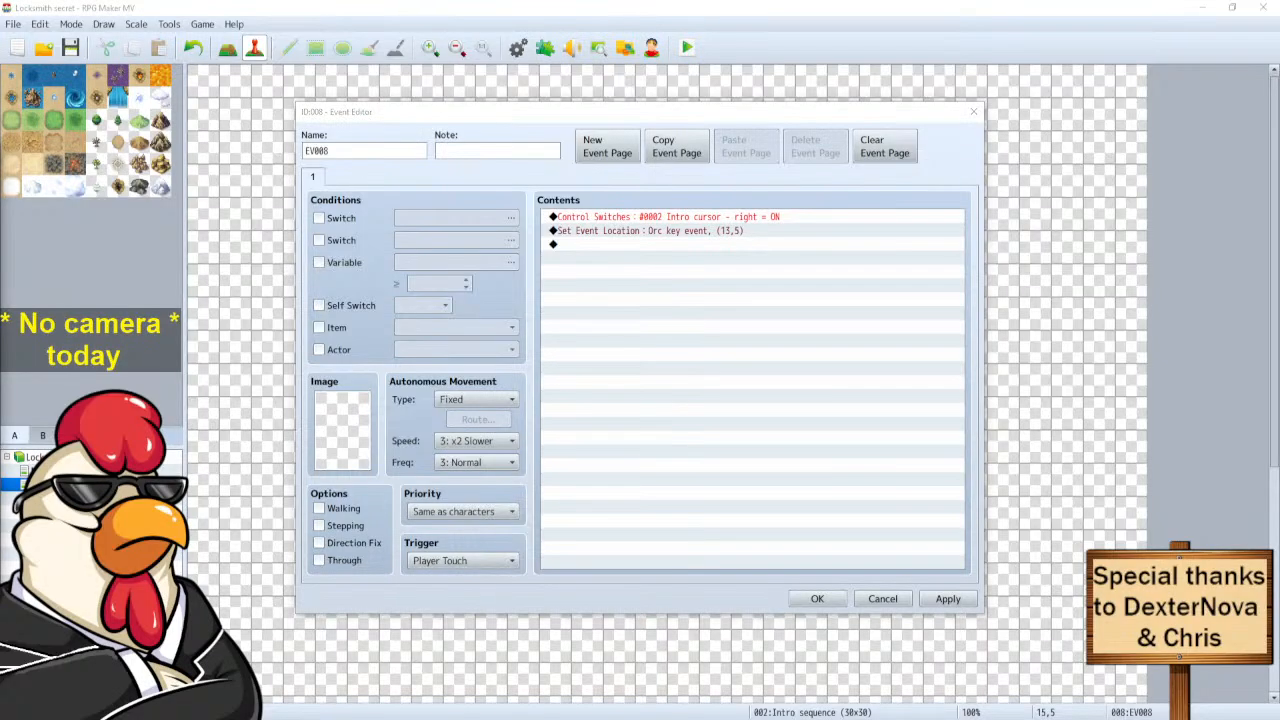
Paste the switch command again, make it turn 0001 Intro cursor - left OFF, and save EV008.
key("ctrl+v")
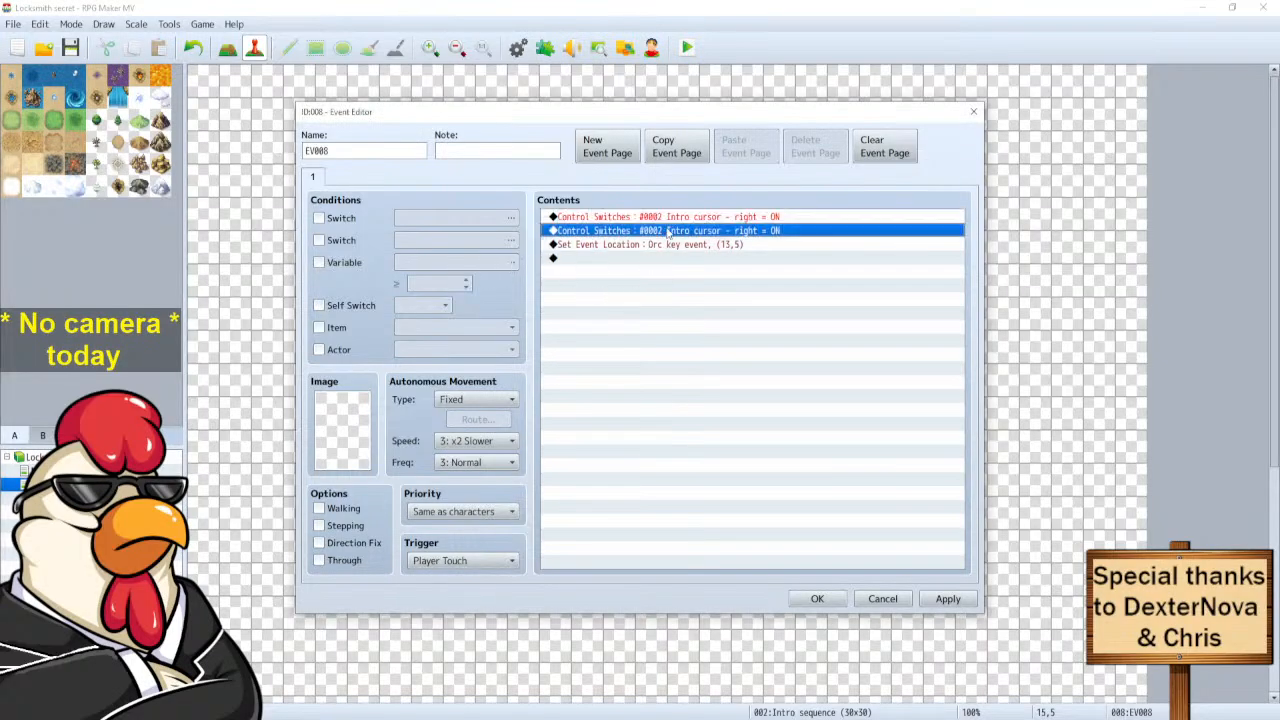
left_click(668, 219)
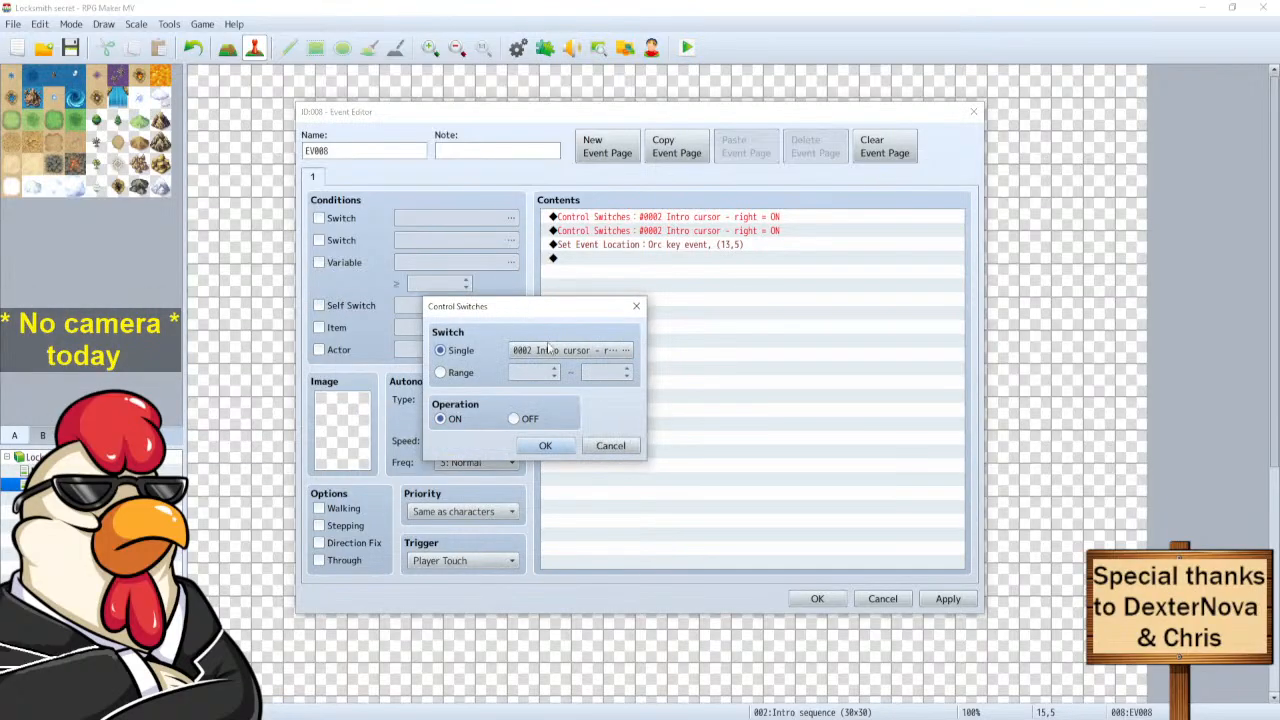
left_click(513, 419)
left_click(585, 350)
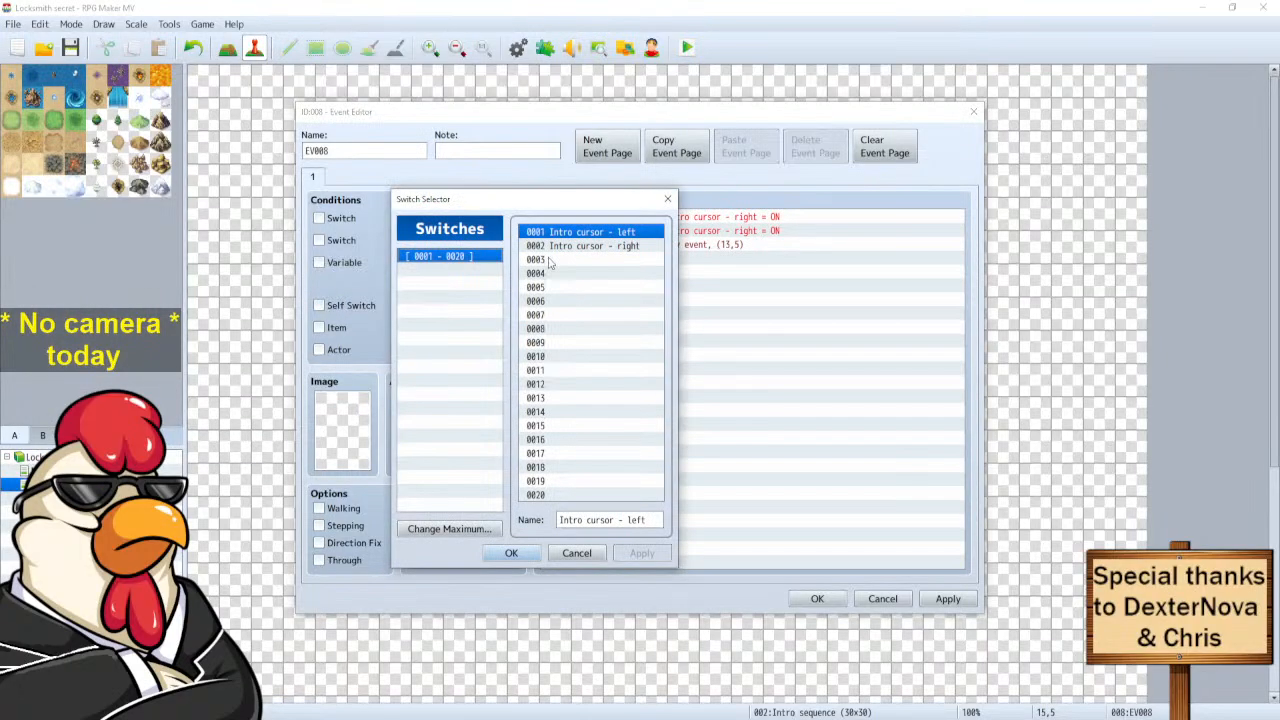
left_click(511, 553)
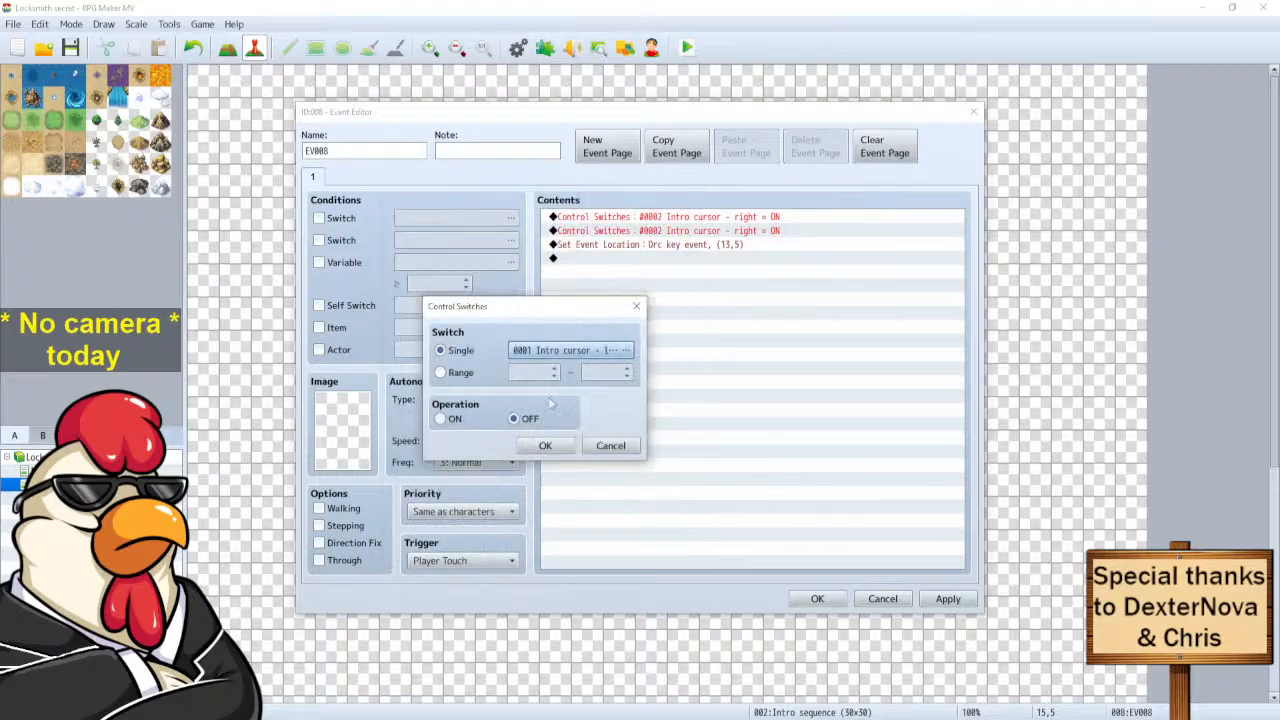
left_click(548, 445)
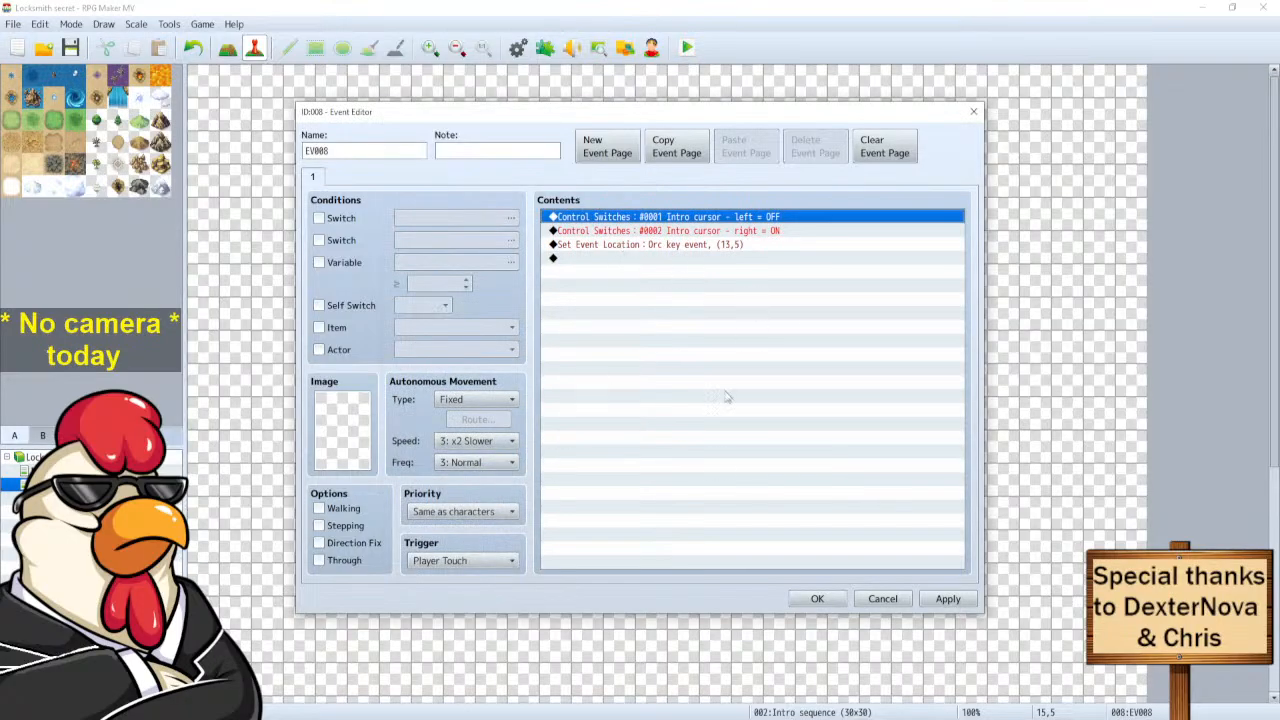
left_click(817, 598)
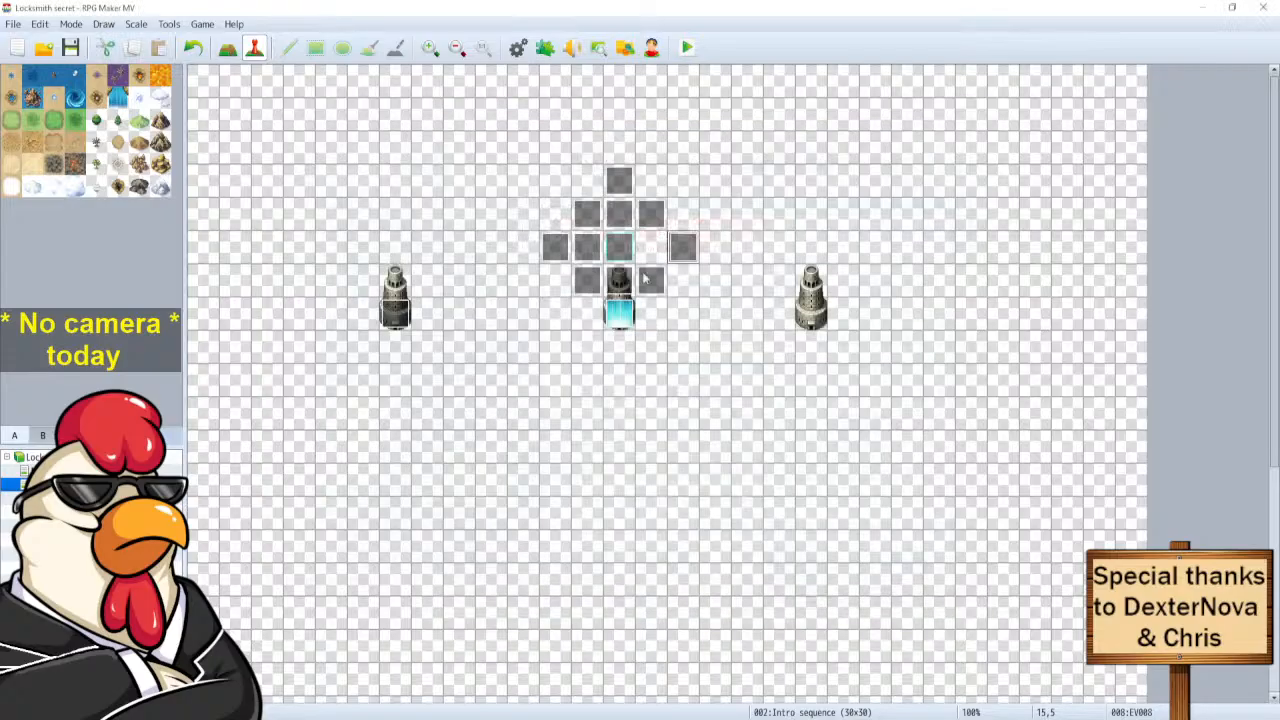
Inspect both pages of the left Intro cursor event and close it unchanged.
double_click(396, 318)
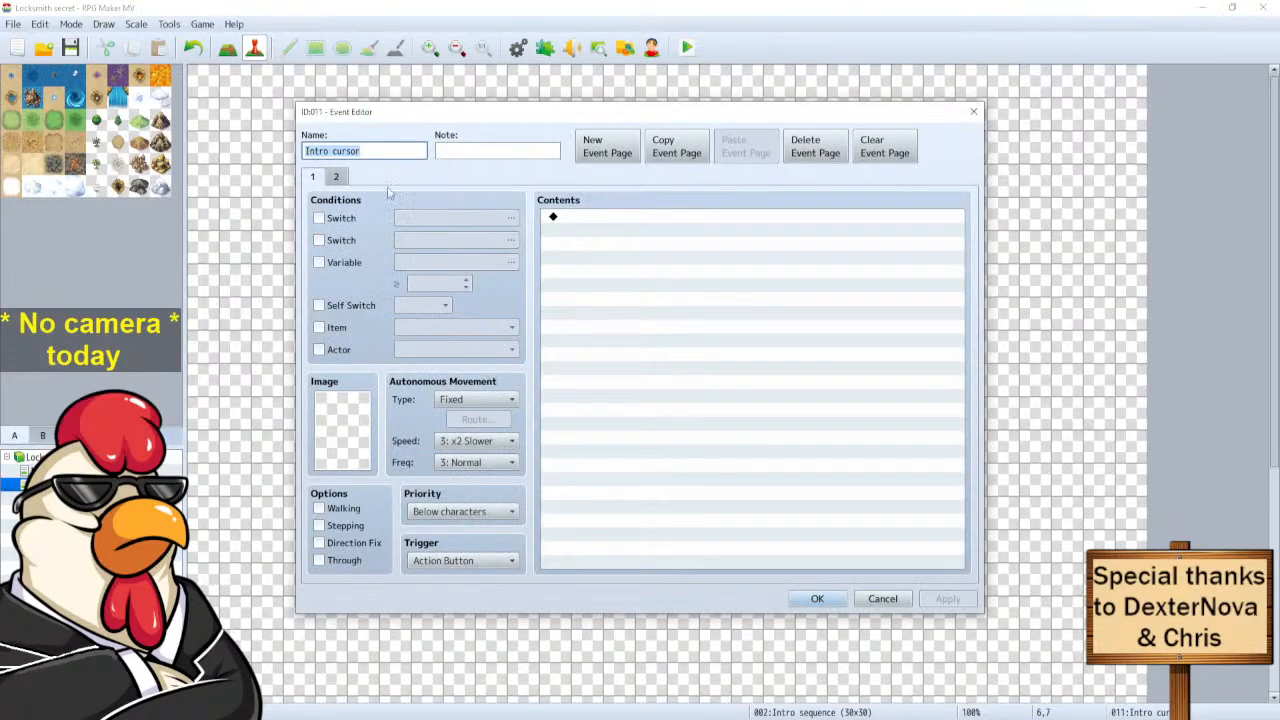
left_click(335, 177)
left_click(311, 177)
left_click(882, 598)
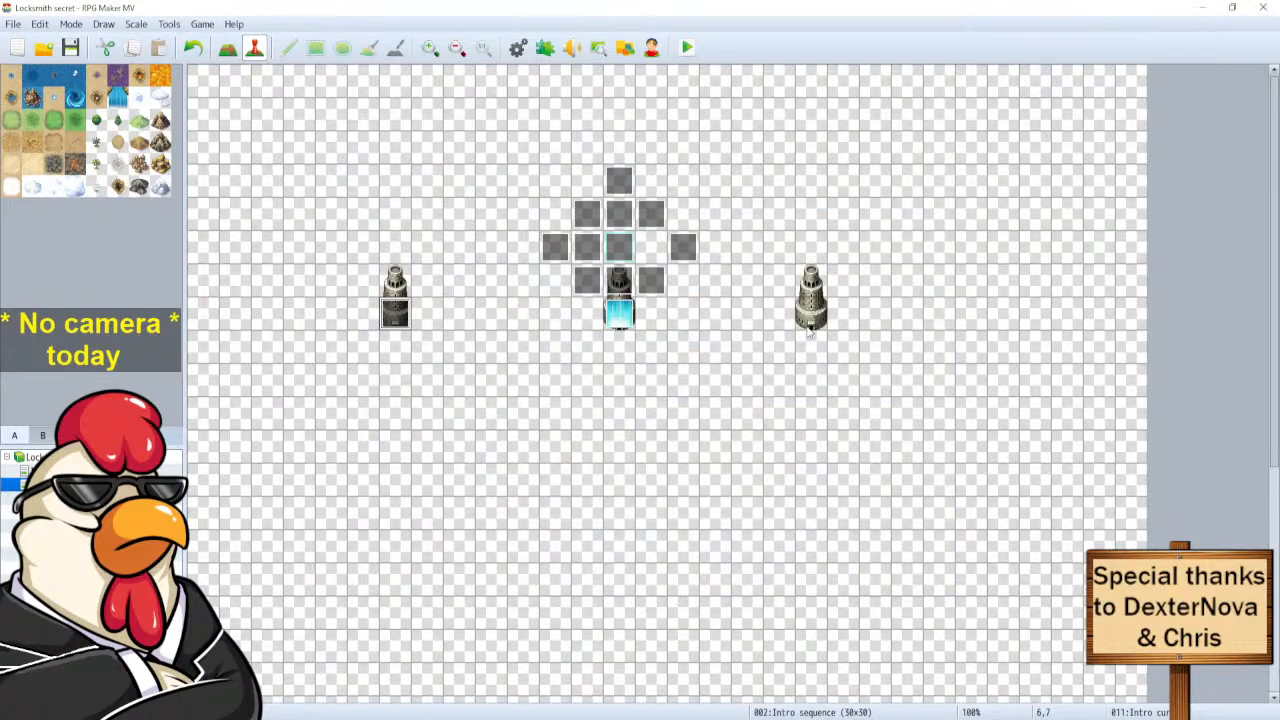
Make page 2 of the right-hand Intro cursor event (EV013) require switch 0002.
double_click(811, 300)
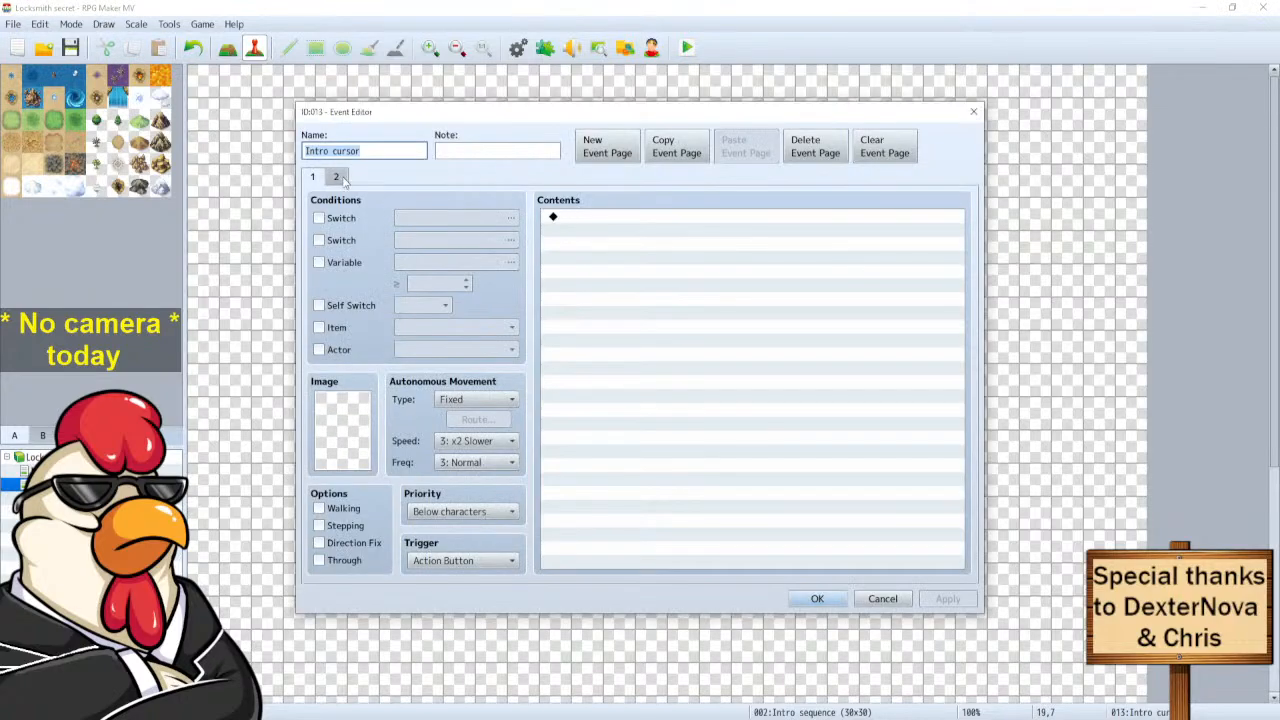
left_click(338, 177)
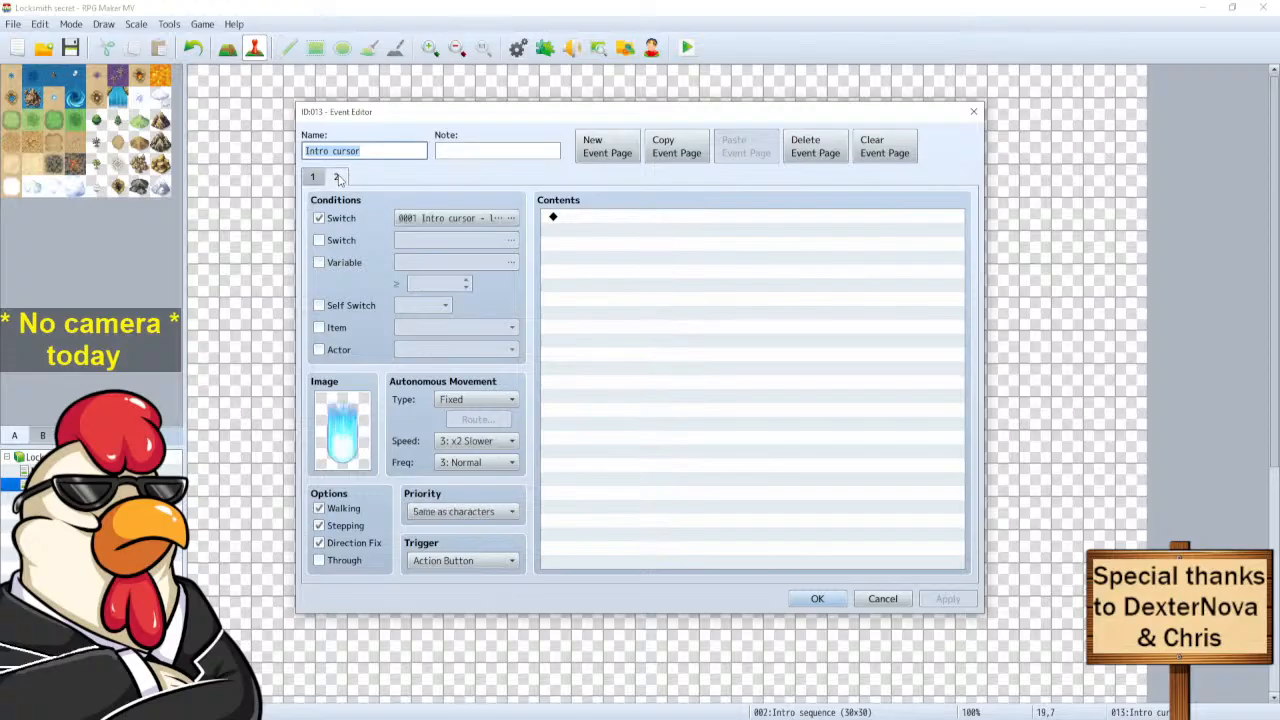
left_click(490, 218)
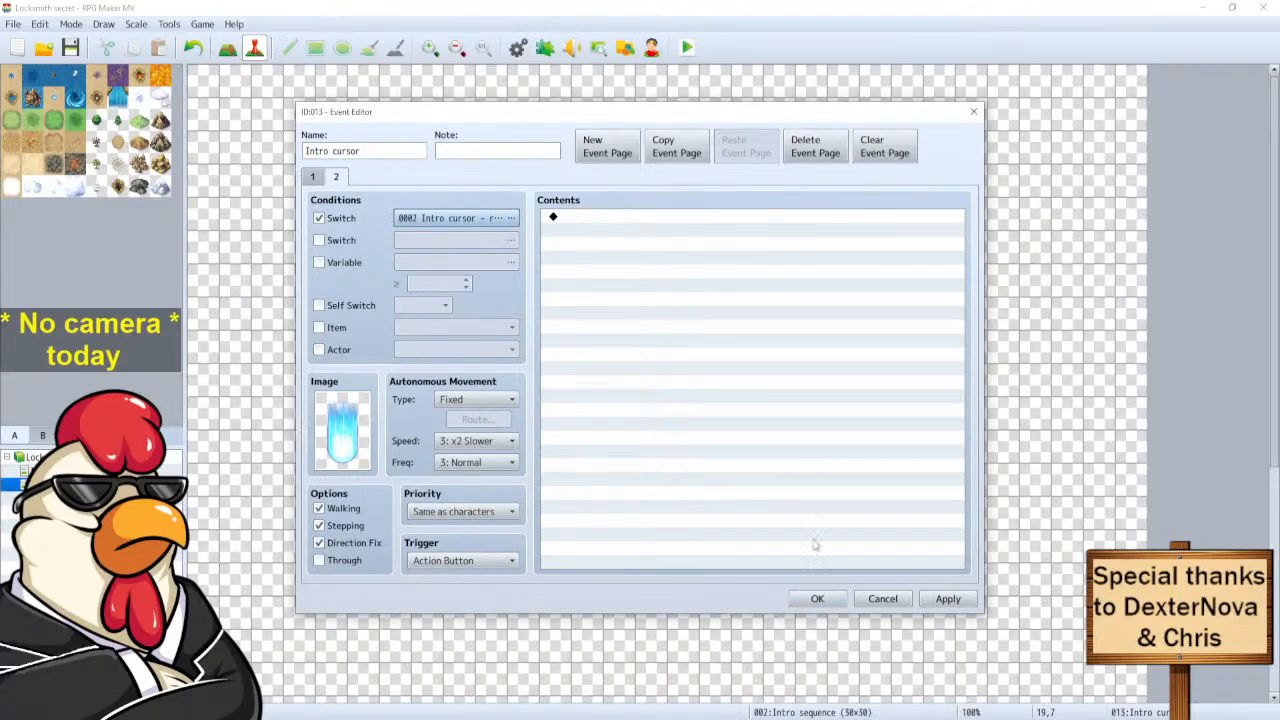
left_click(817, 600)
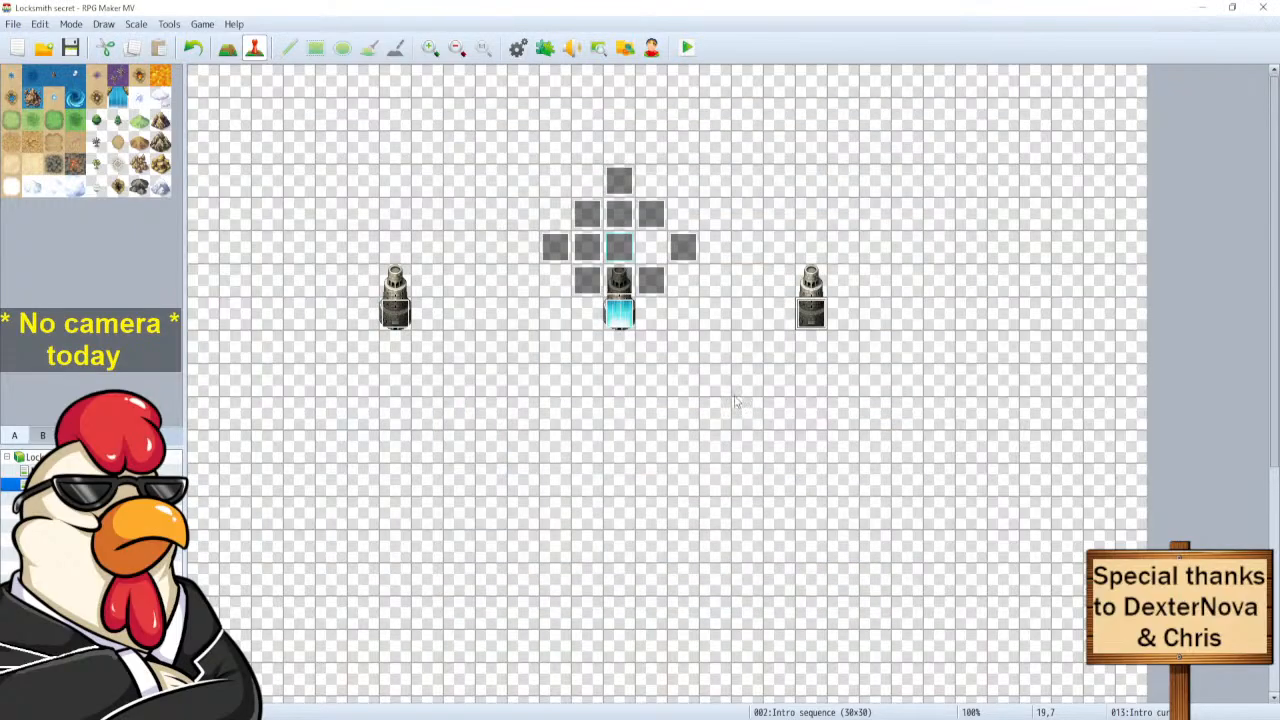
left_click(686, 249)
left_click(620, 247)
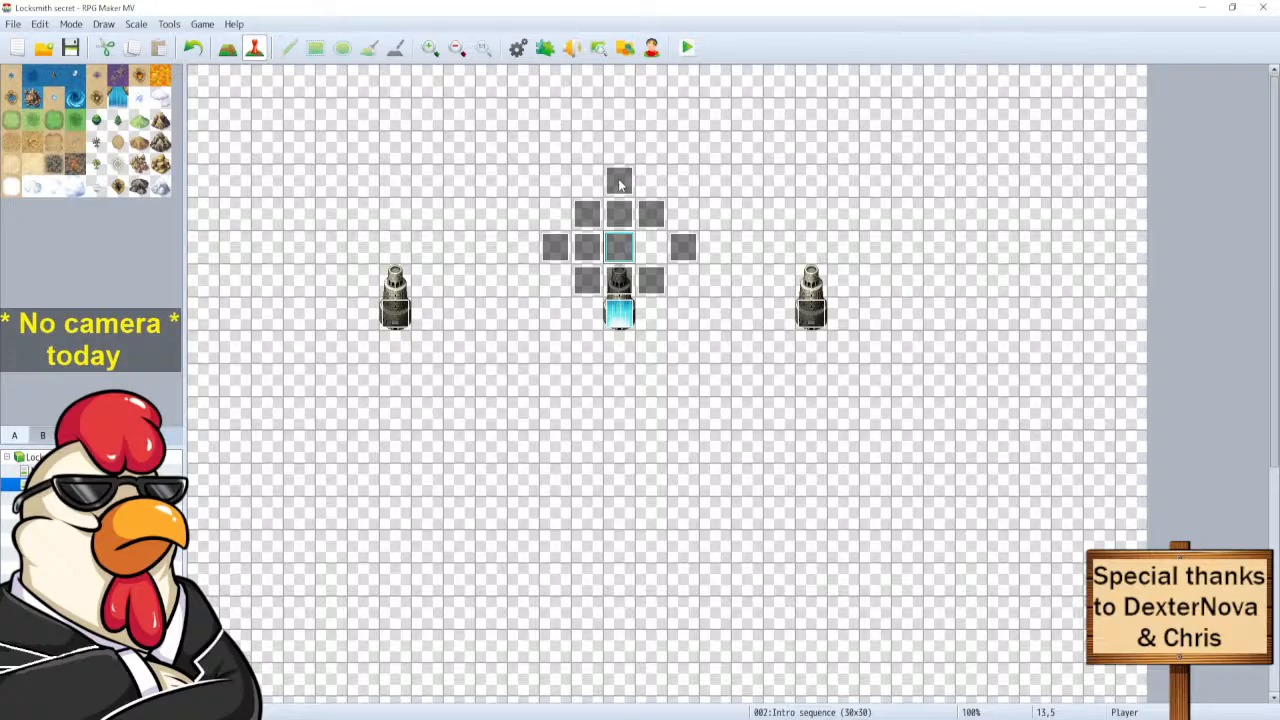
double_click(619, 182)
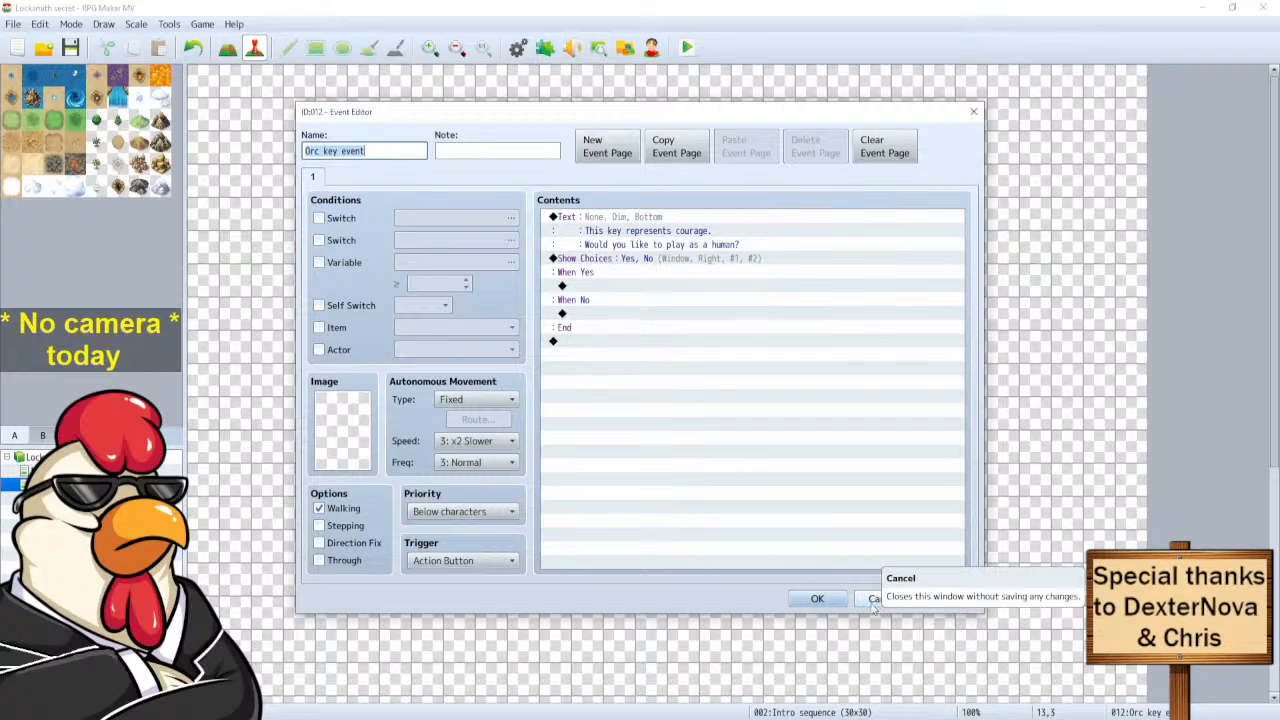
left_click(878, 599)
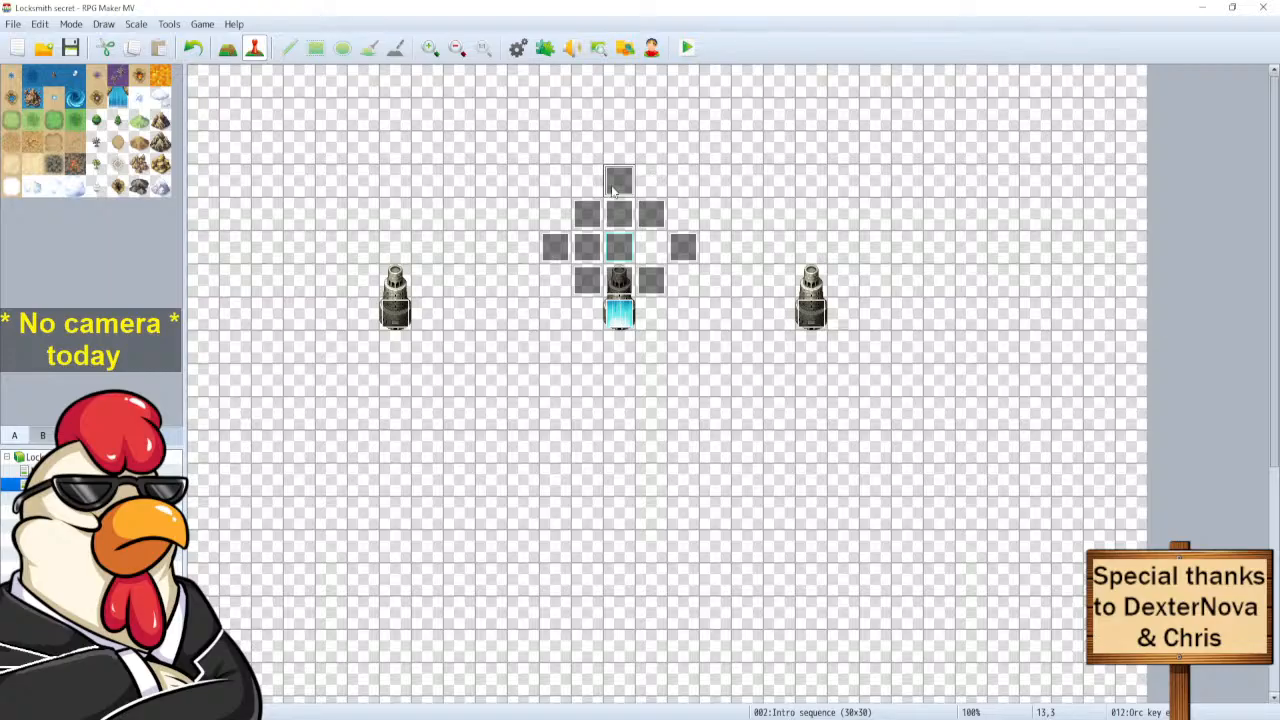
Delete the five surplus grey events from the map.
left_click(596, 217)
key("ctrl+x")
left_click(619, 218)
key("Delete")
left_click(649, 215)
key("Delete")
left_click(654, 278)
key("Delete")
left_click(621, 283)
key("Delete")
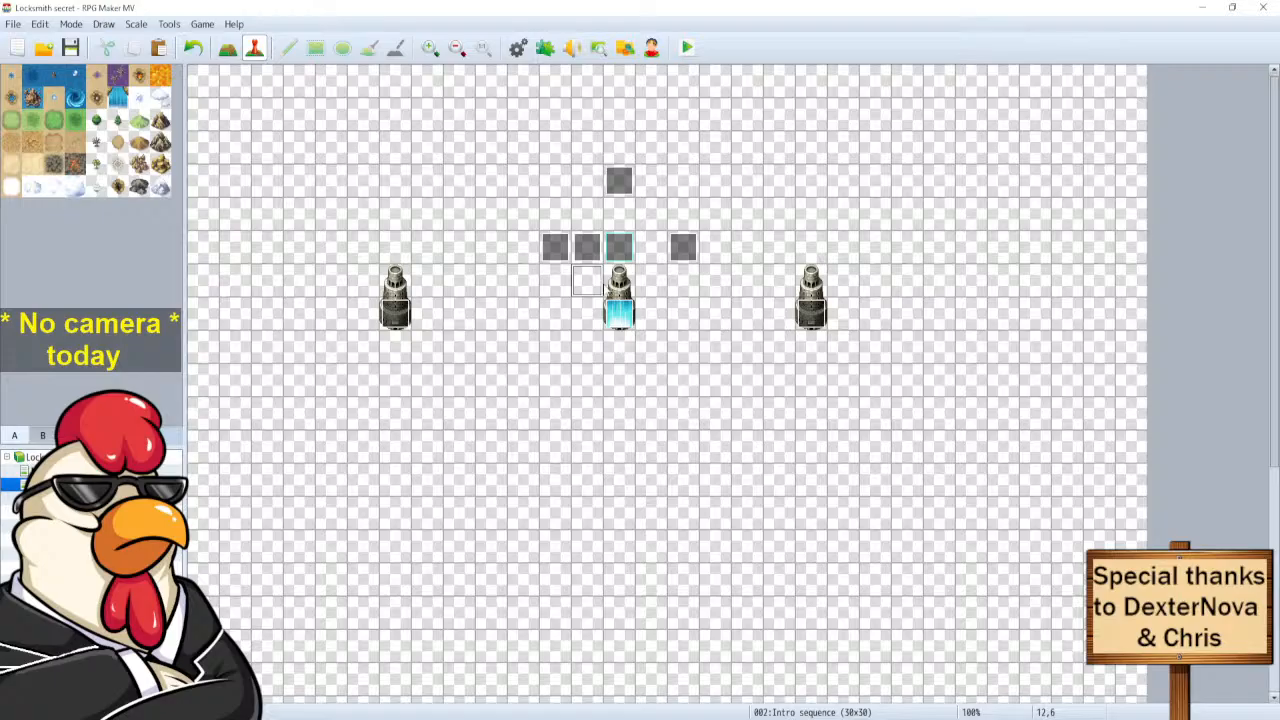
Move the side events from 11,5 and 15,5 down to 12,8 and 14,8.
double_click(554, 248)
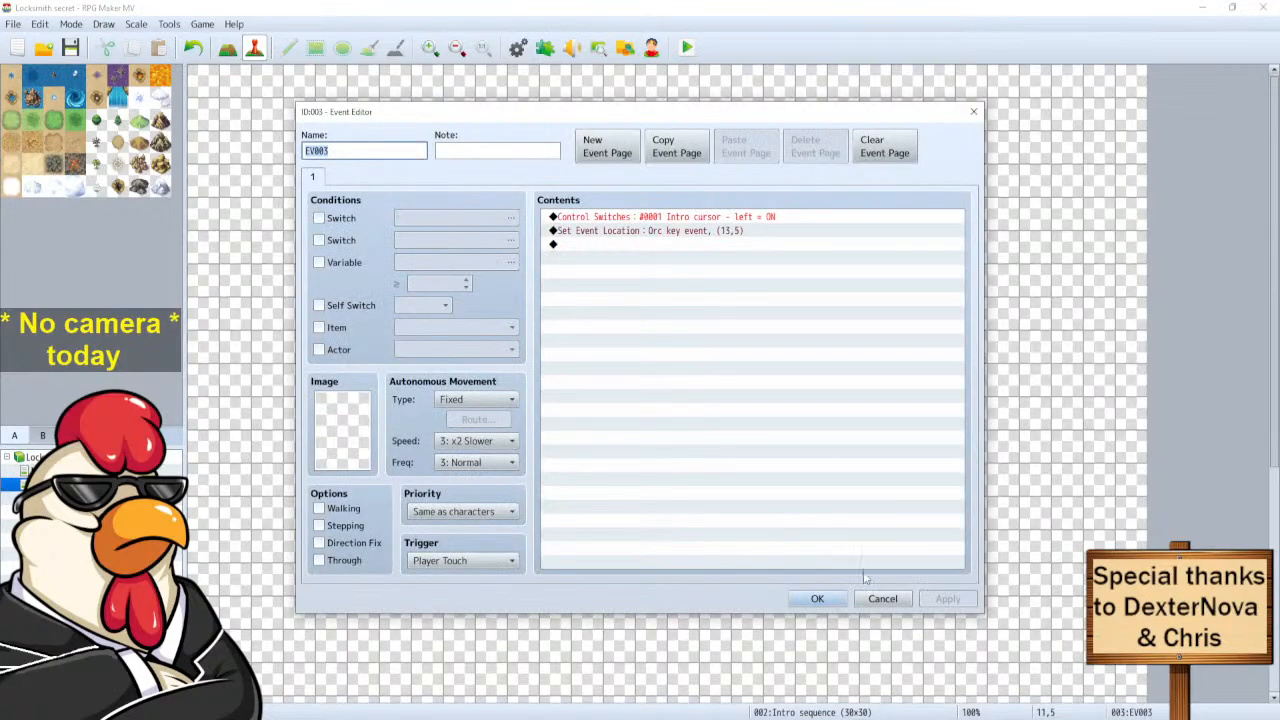
left_click(882, 599)
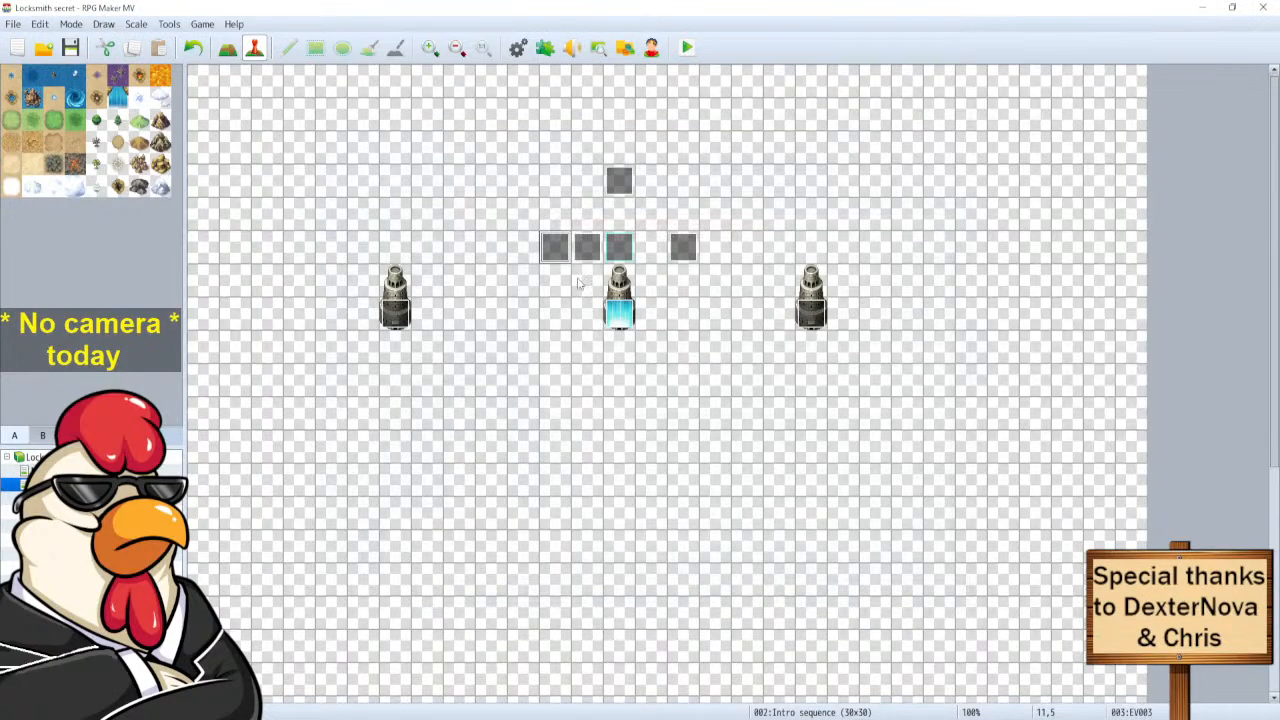
left_click_drag(588, 336, 588, 346)
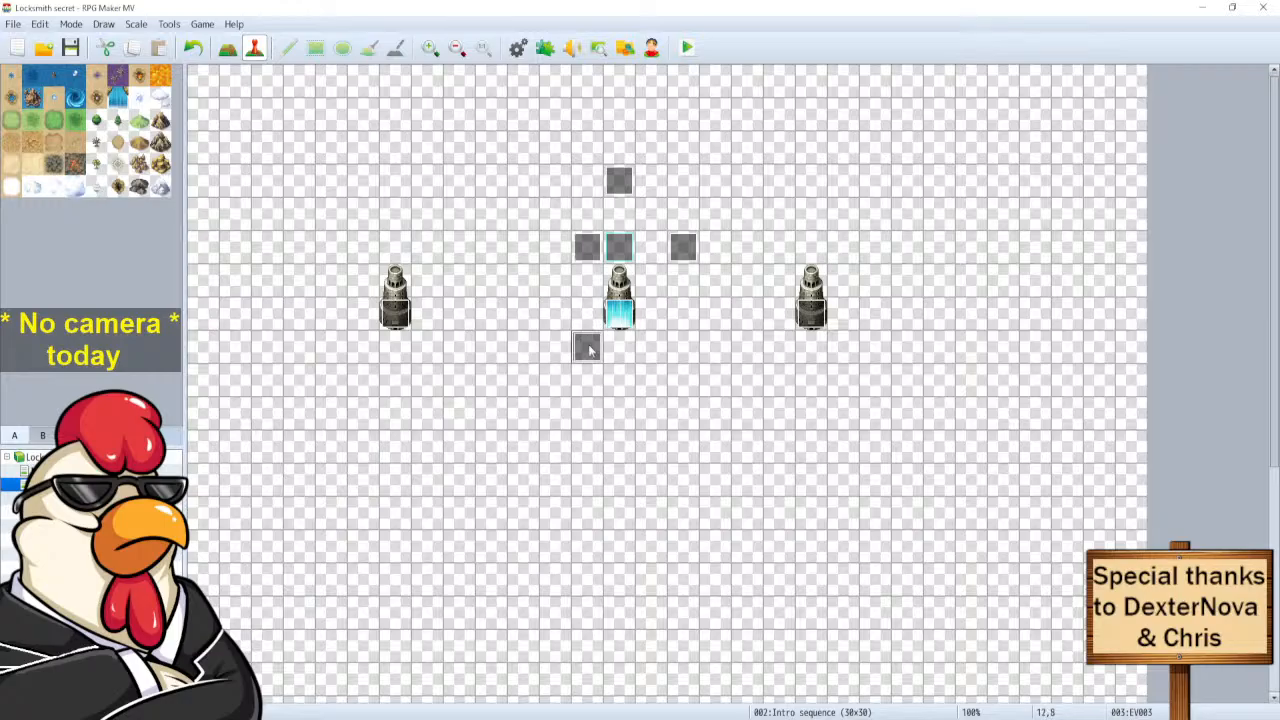
left_click(683, 248)
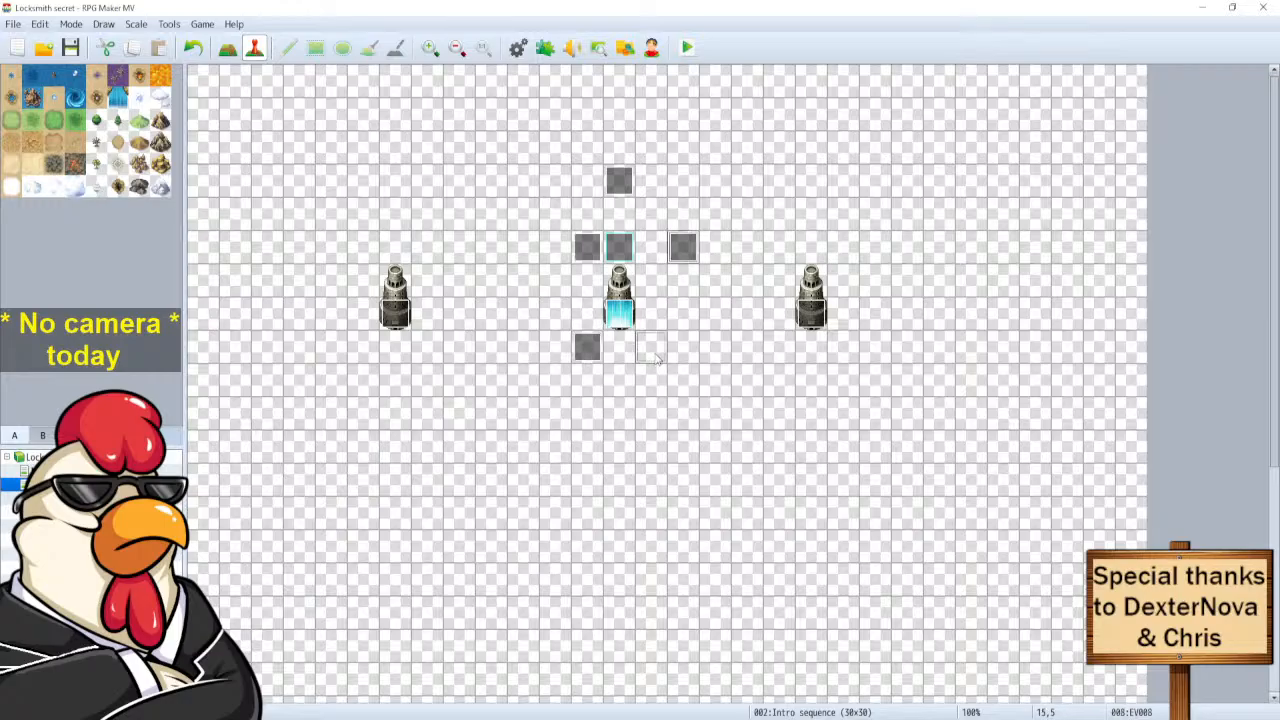
left_click_drag(657, 364, 657, 366)
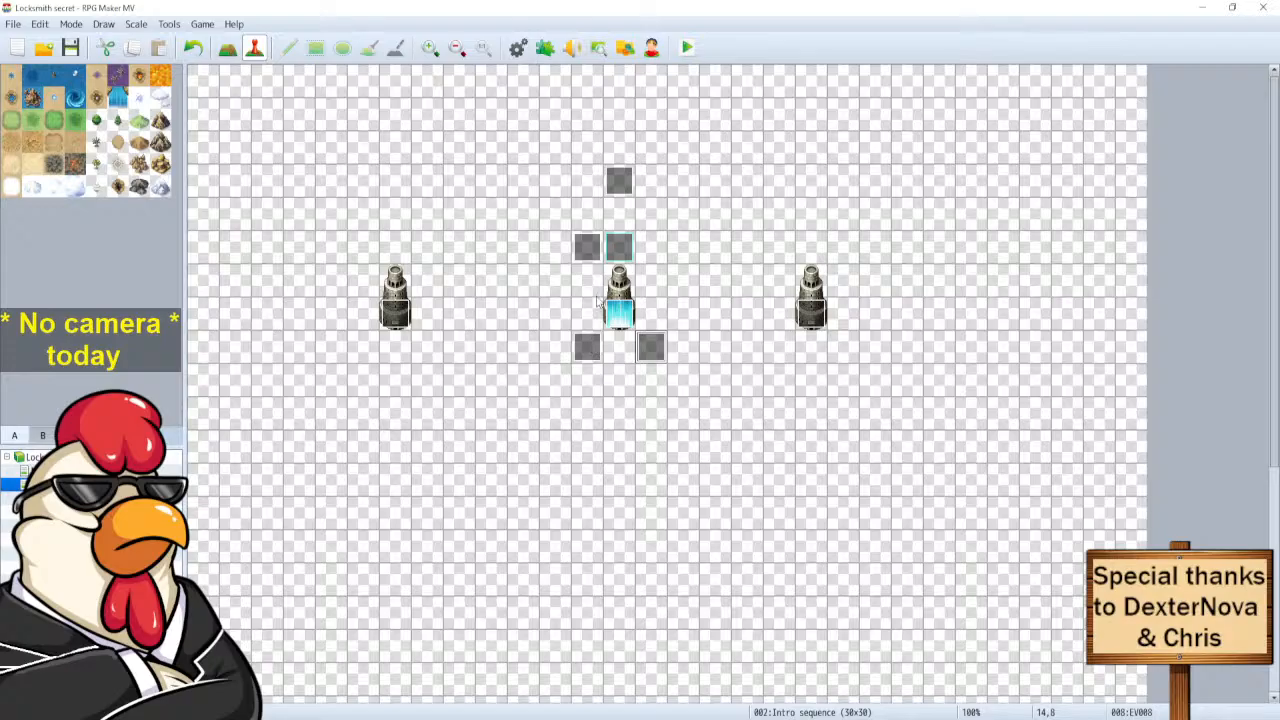
Create a new event EV001 at 13,9 with priority Same as characters.
left_click(626, 173)
double_click(614, 374)
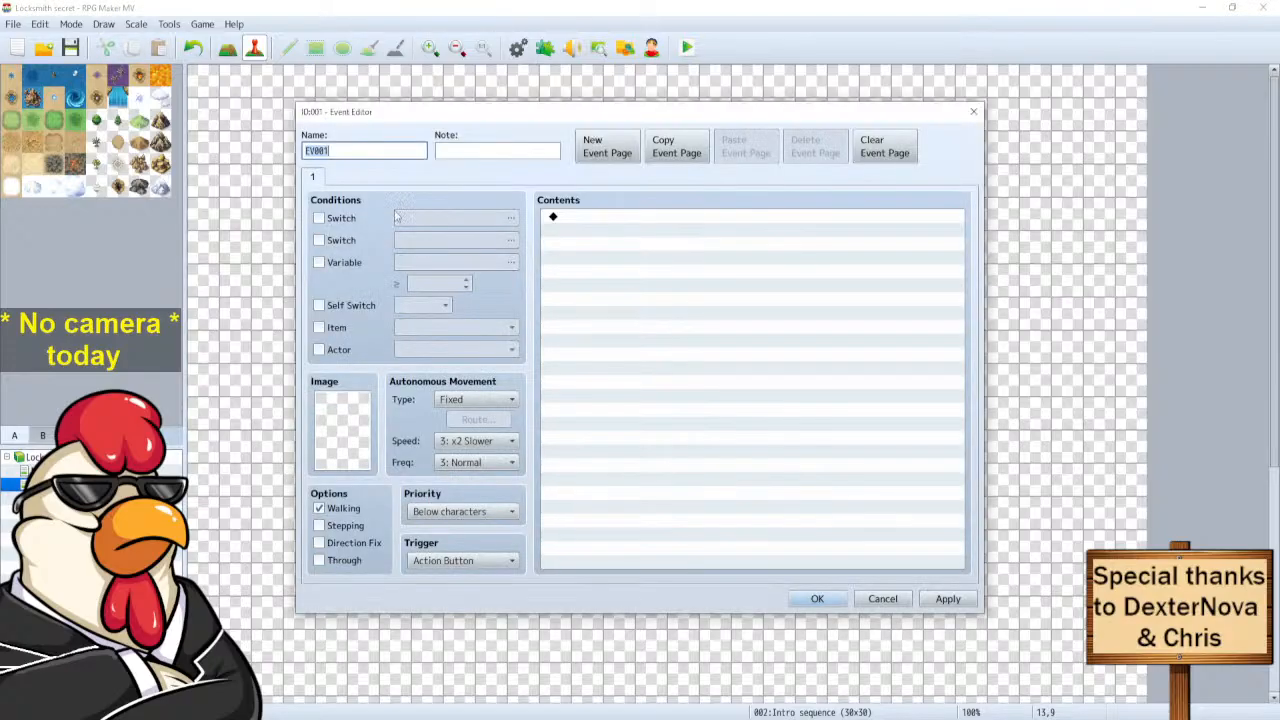
left_click(509, 517)
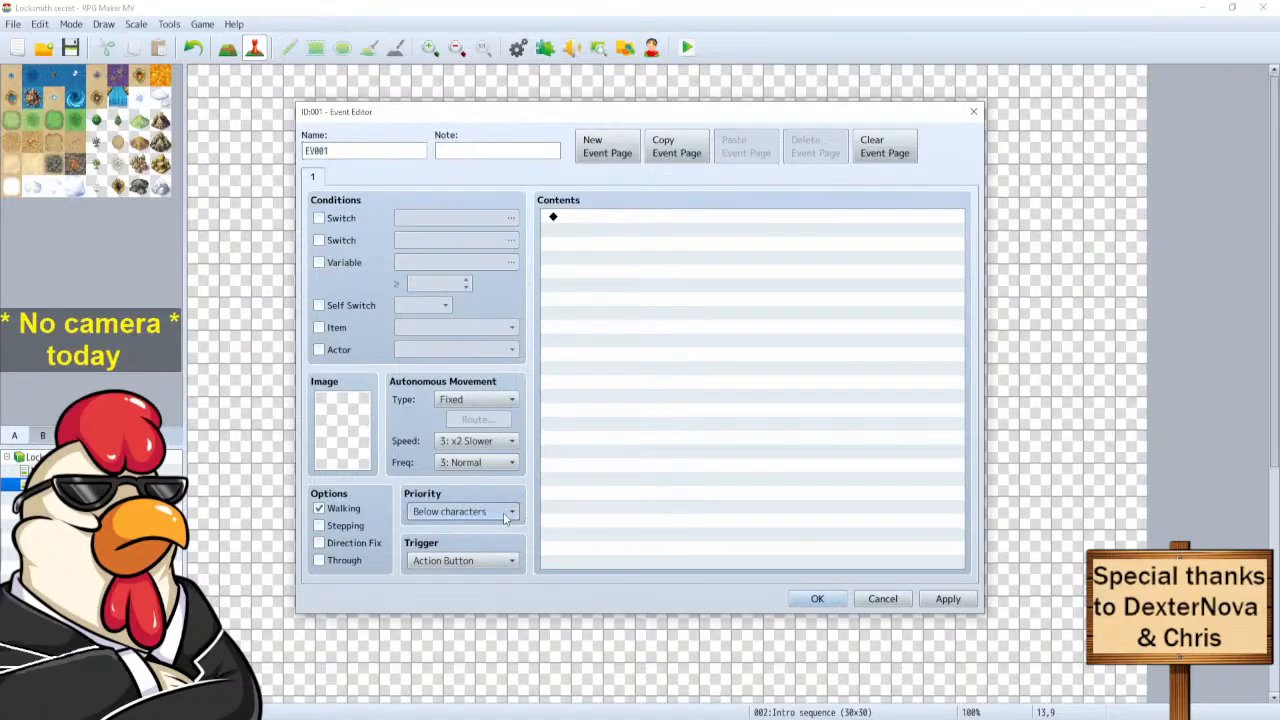
key("Down")
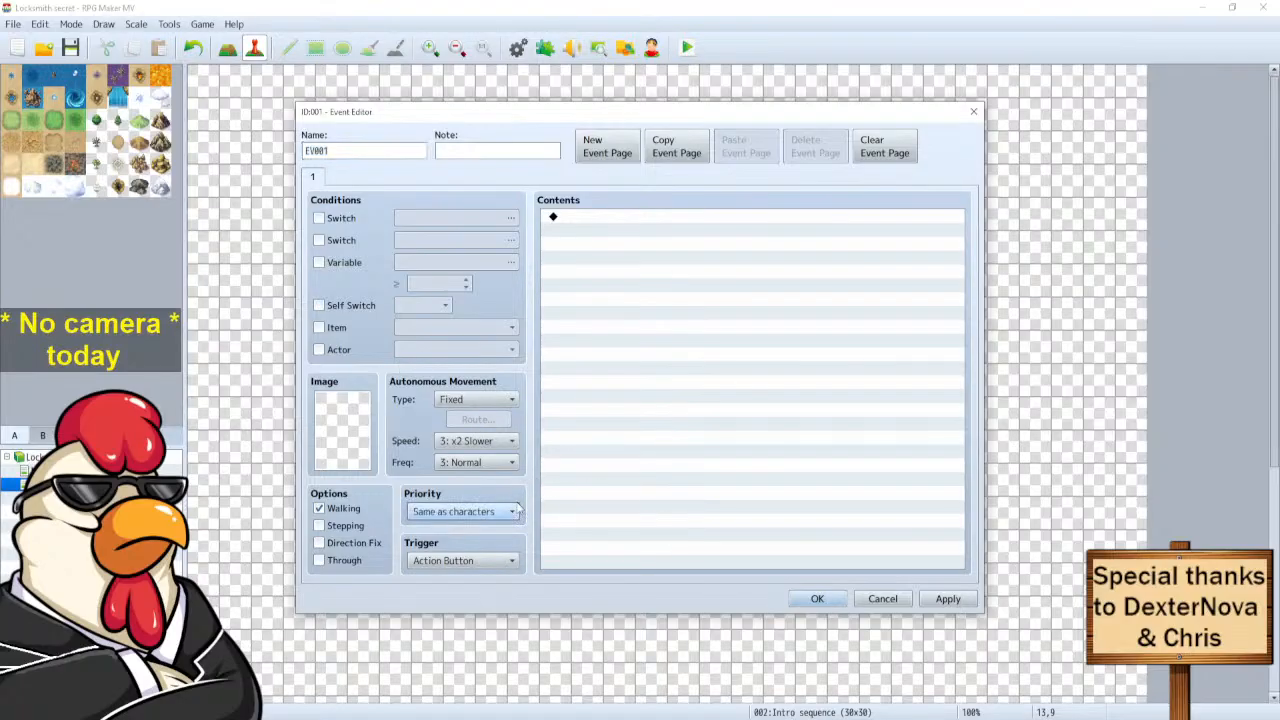
left_click(810, 602)
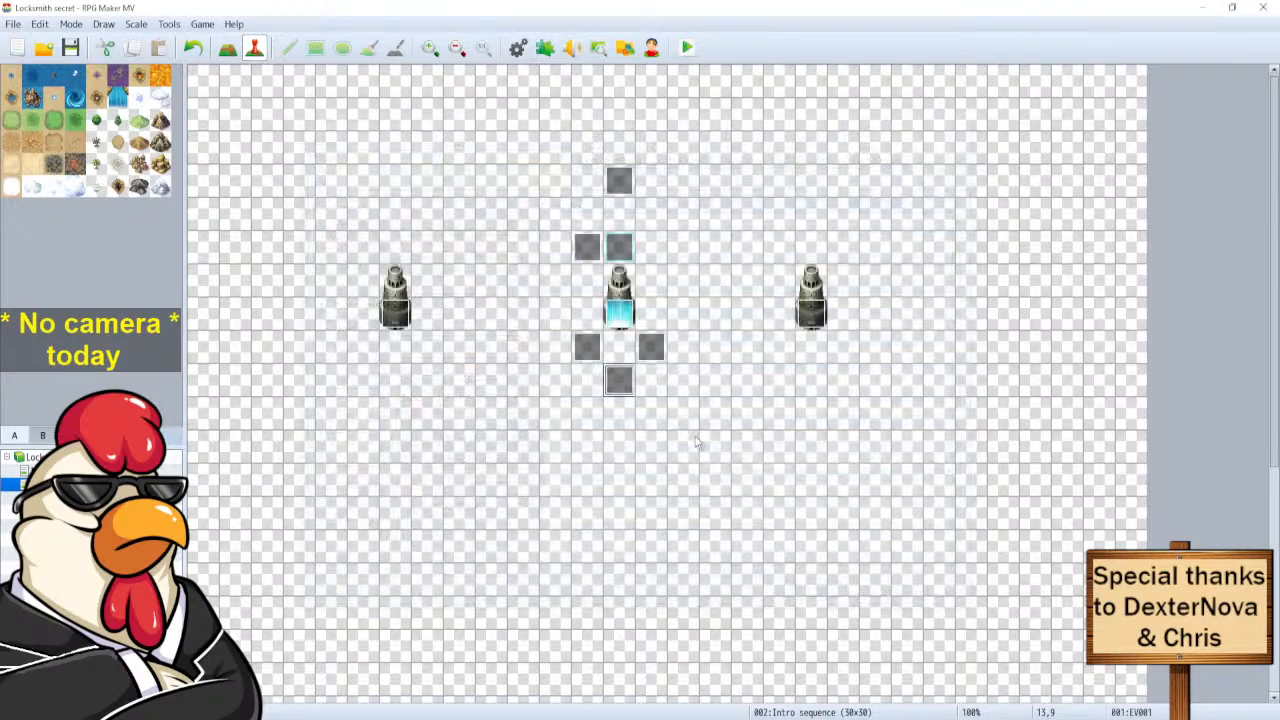
double_click(592, 350)
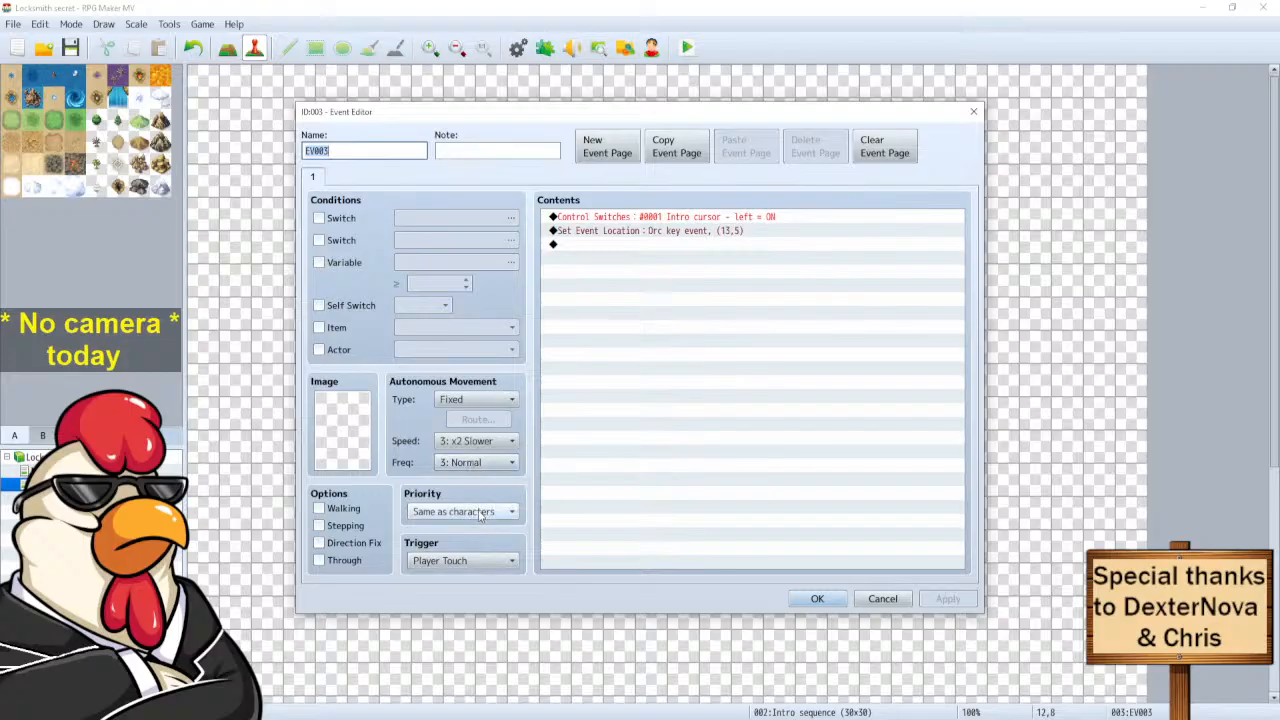
Move the player start position down to 13,8.
mouse_move(479, 514)
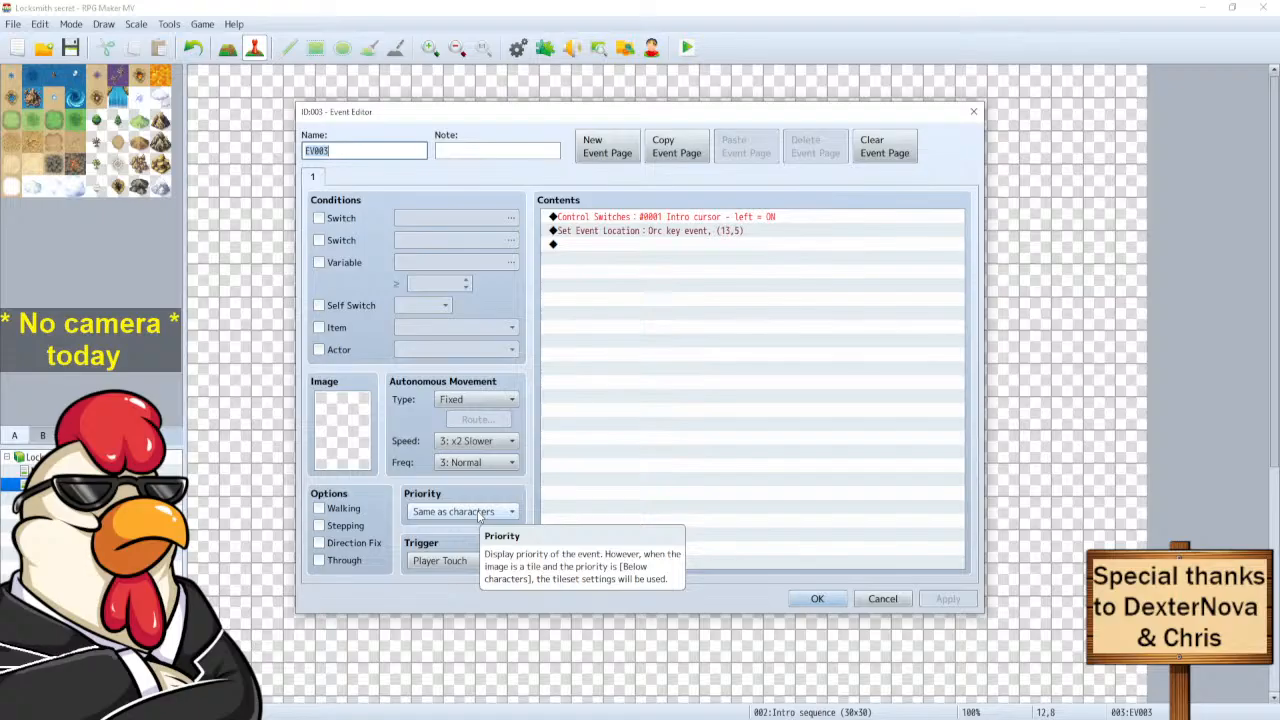
key("Escape")
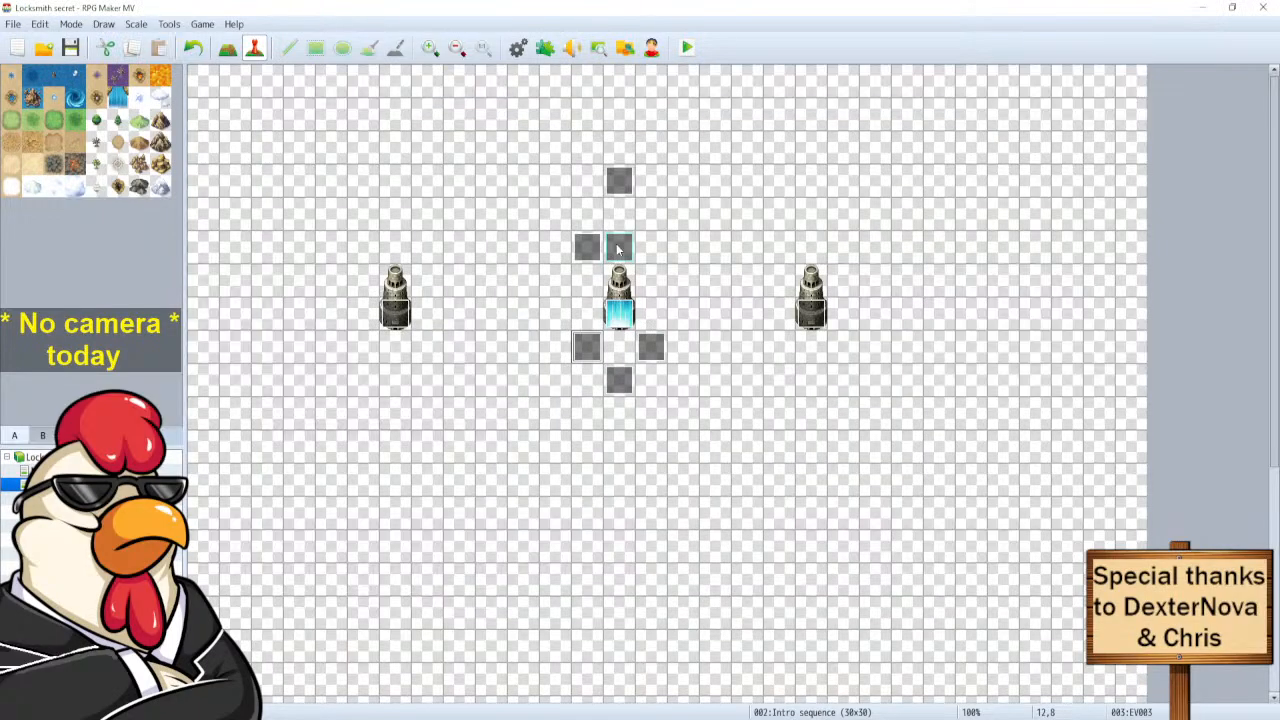
left_click_drag(617, 250, 619, 347)
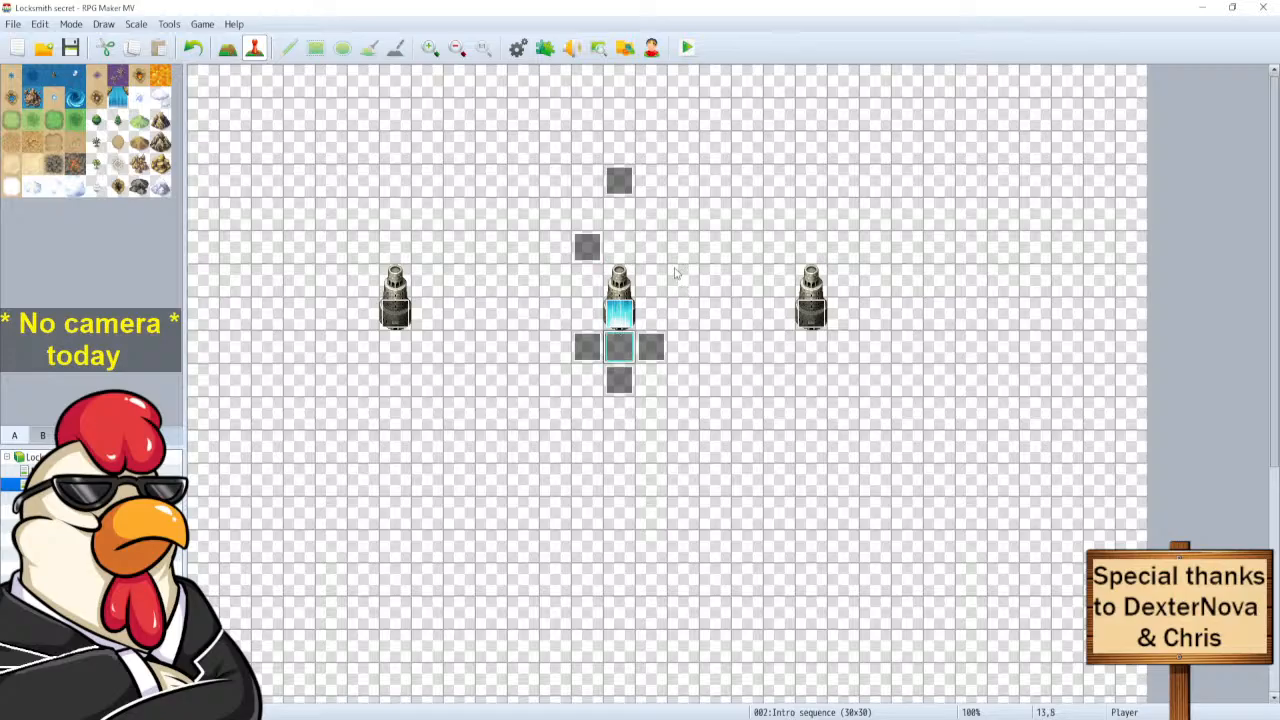
left_click(623, 243)
left_click(624, 345)
Remove the Set Event Location command from EV003.
left_click(586, 347)
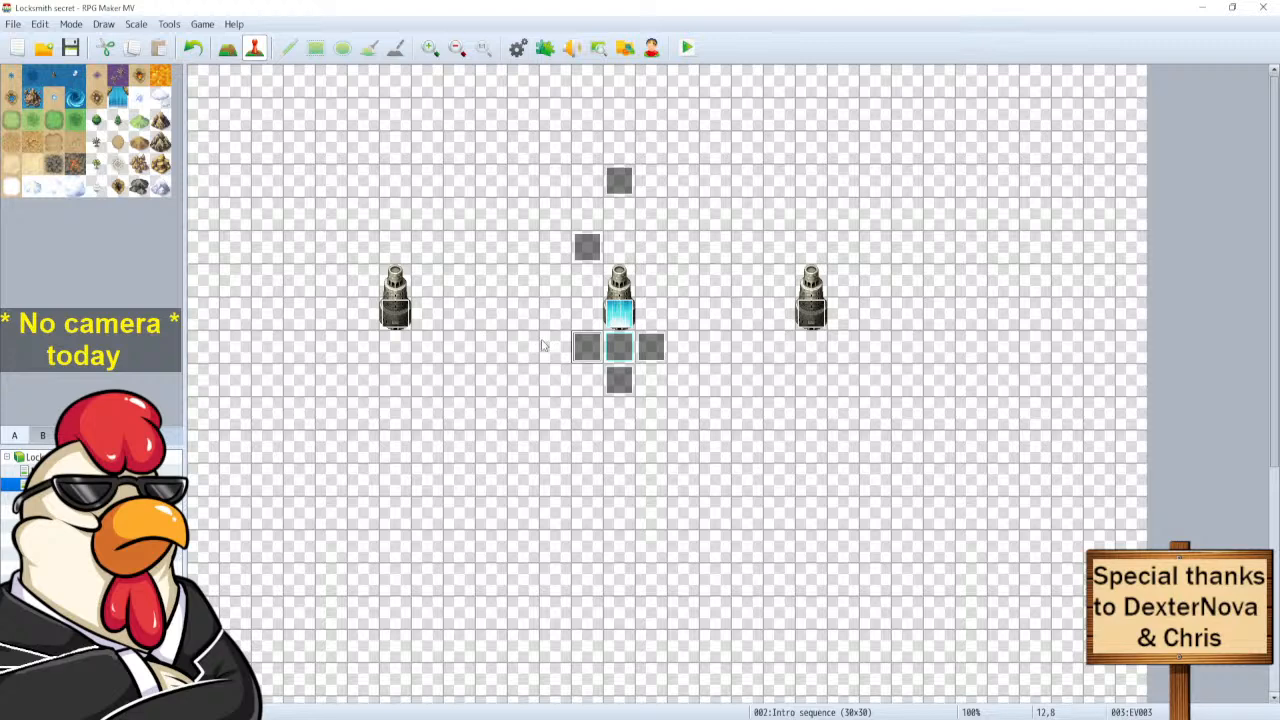
double_click(586, 347)
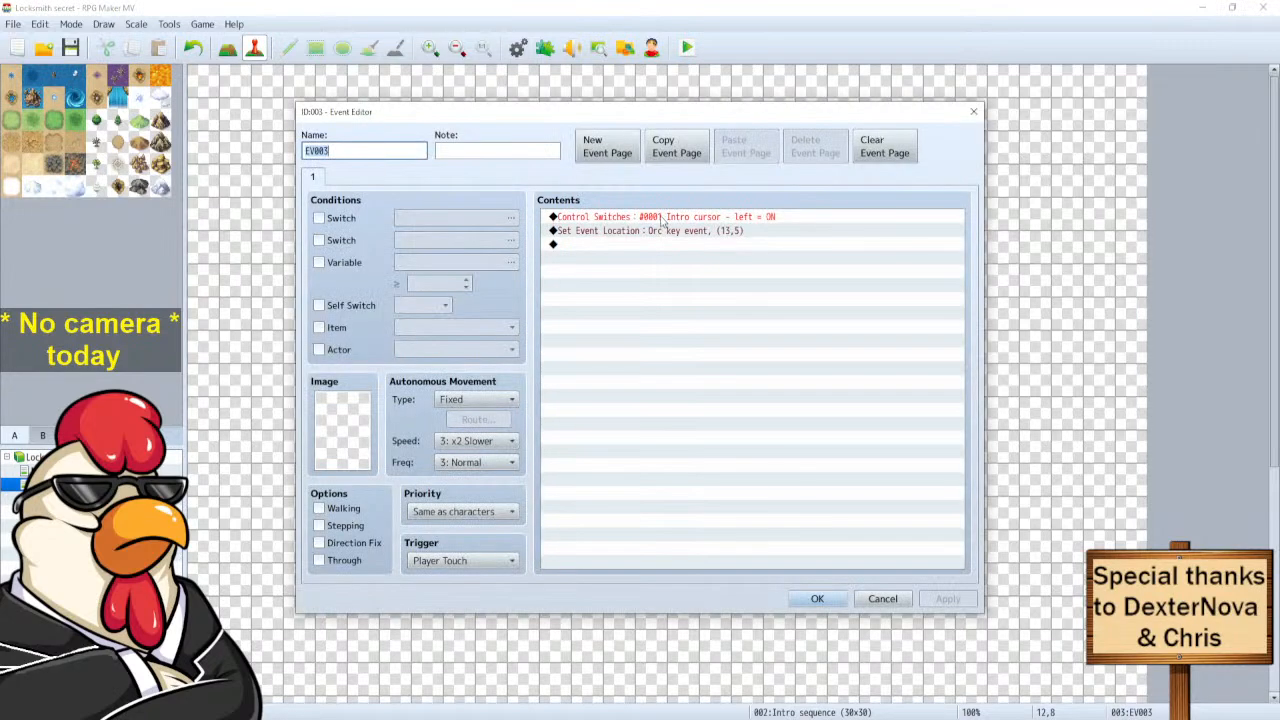
left_click(600, 236)
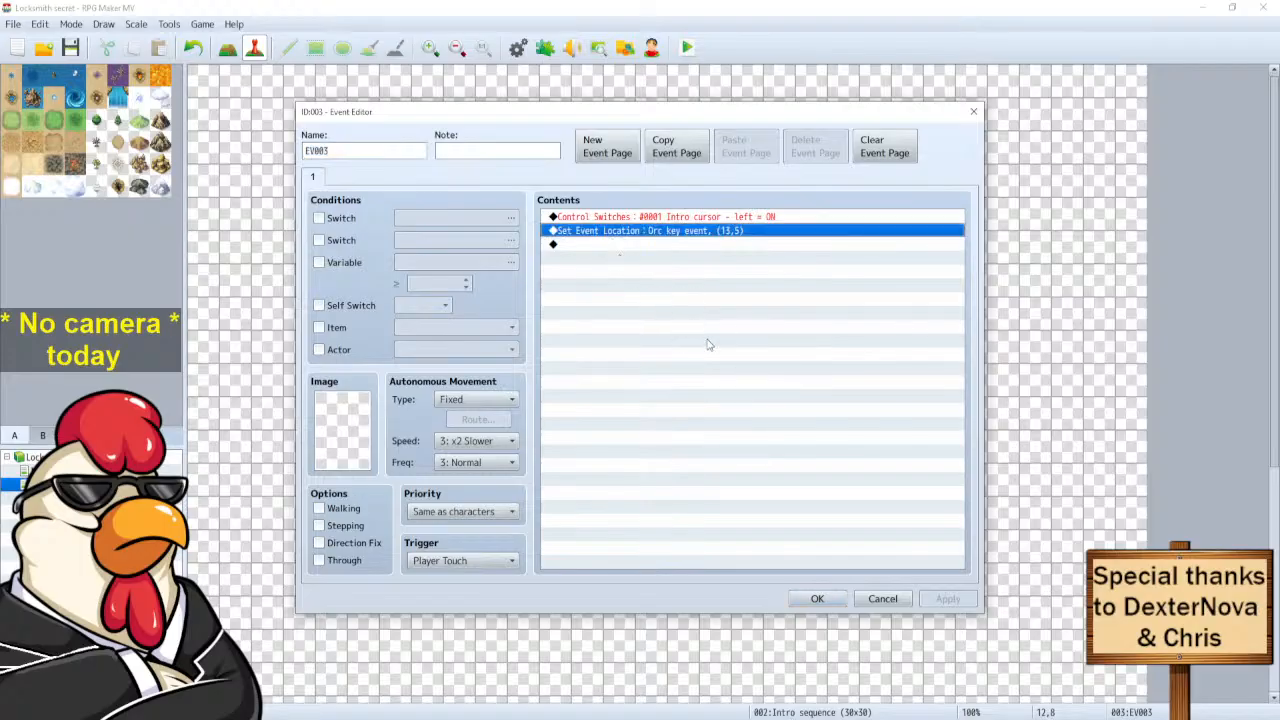
key("Delete")
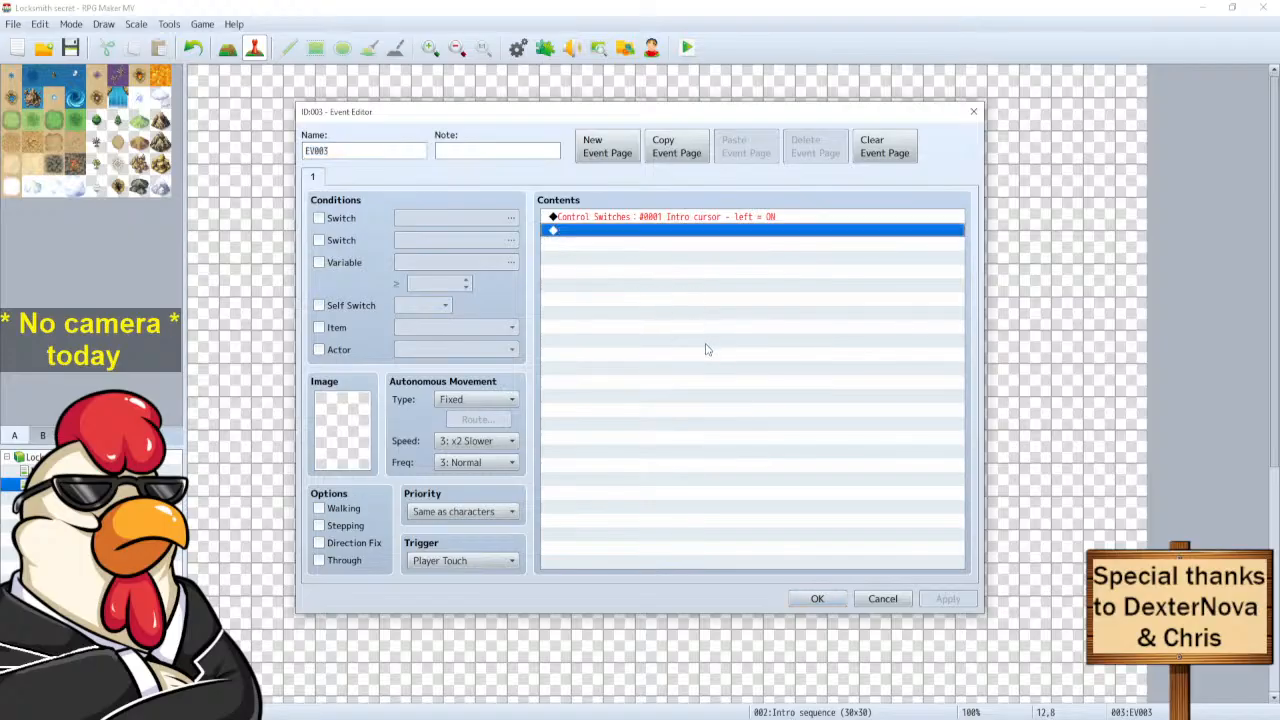
Add a Transfer Player to Intro sequence (6,8), facing Up, fade None, and save EV003.
double_click(594, 232)
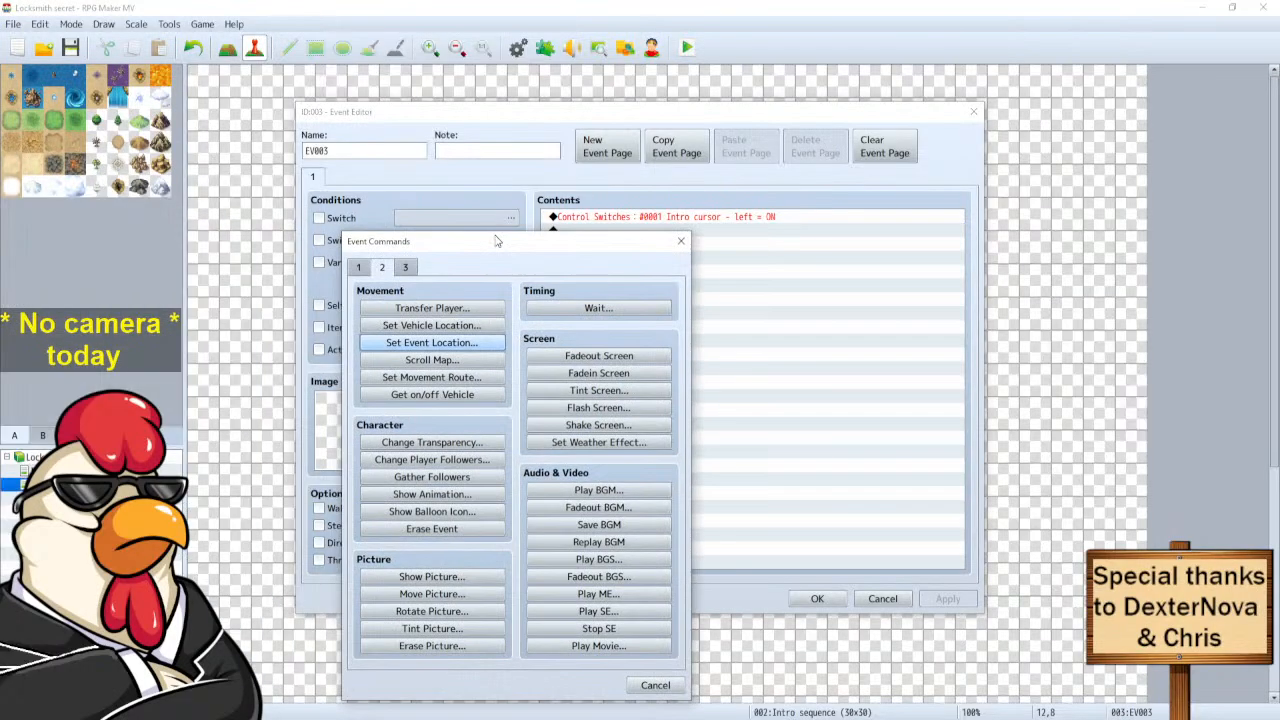
left_click(432, 306)
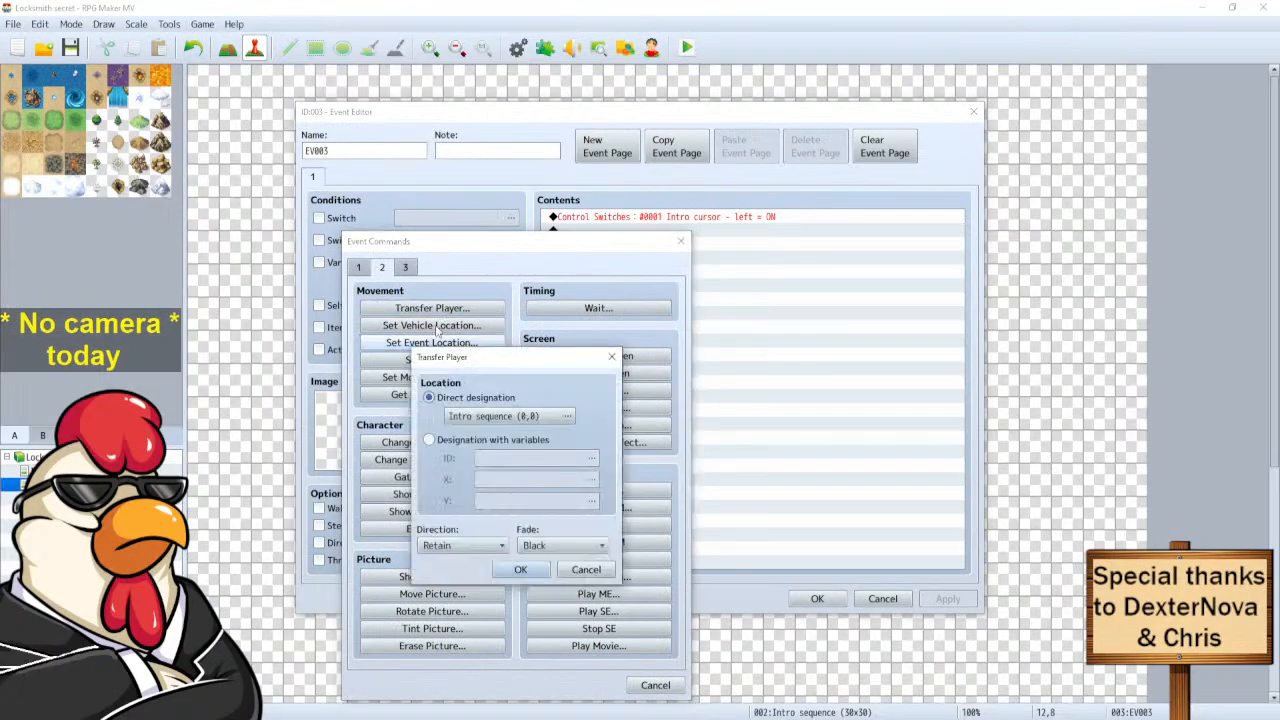
left_click(510, 416)
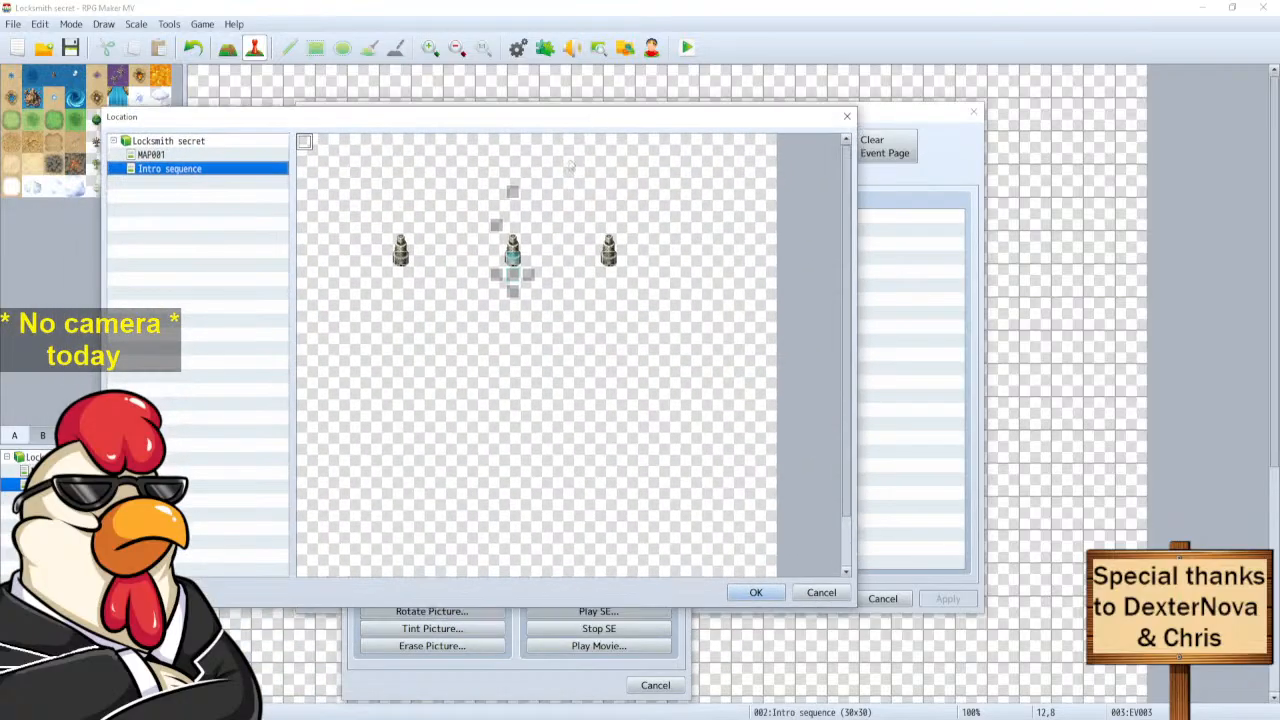
left_click(517, 256)
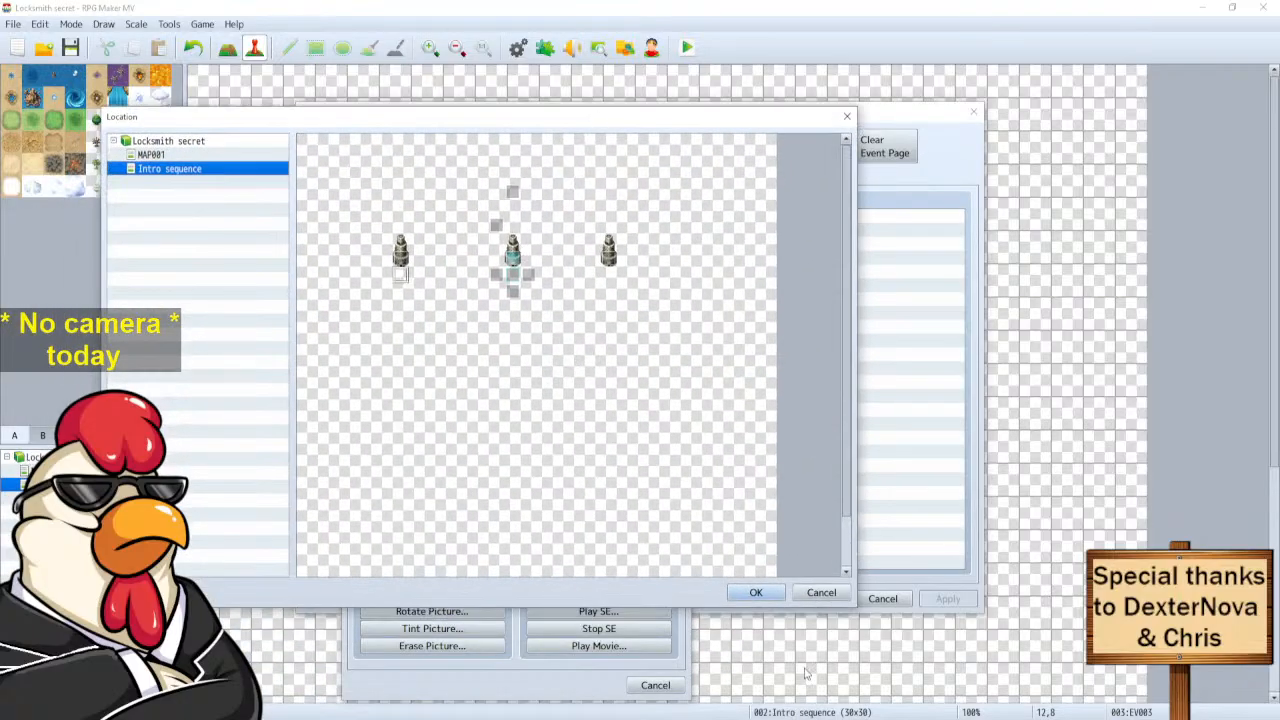
left_click(756, 592)
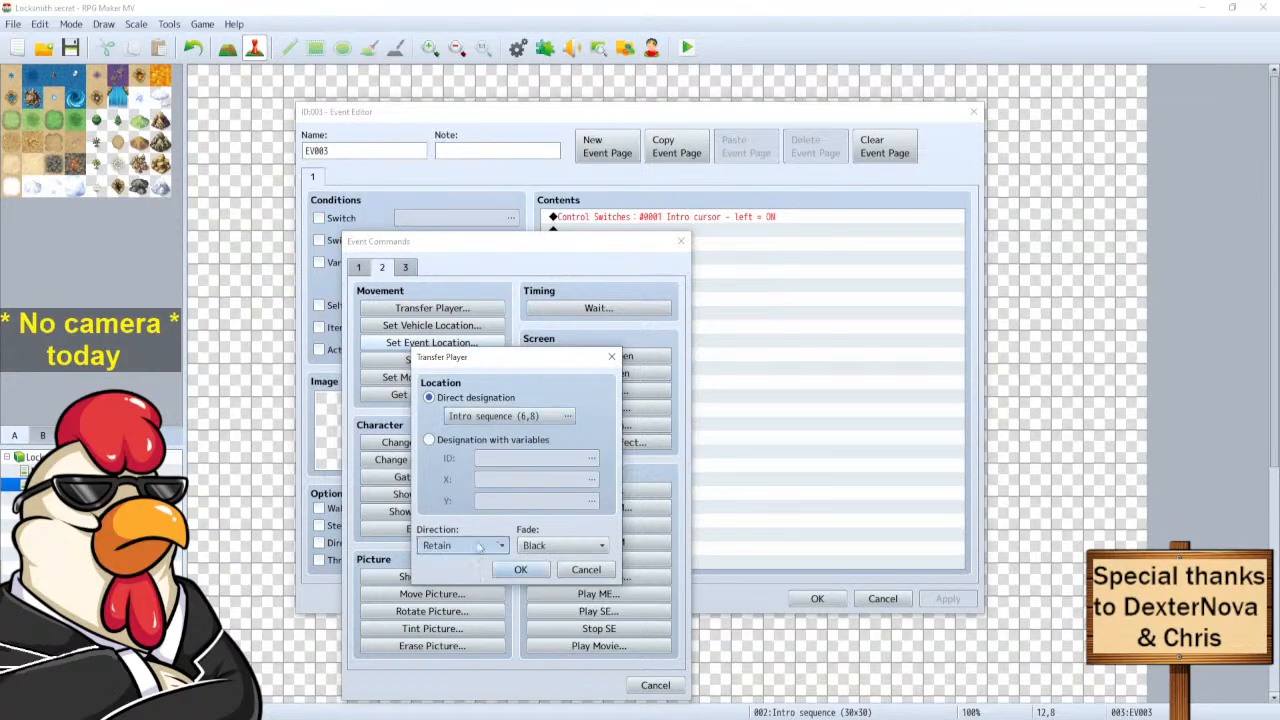
left_click(432, 619)
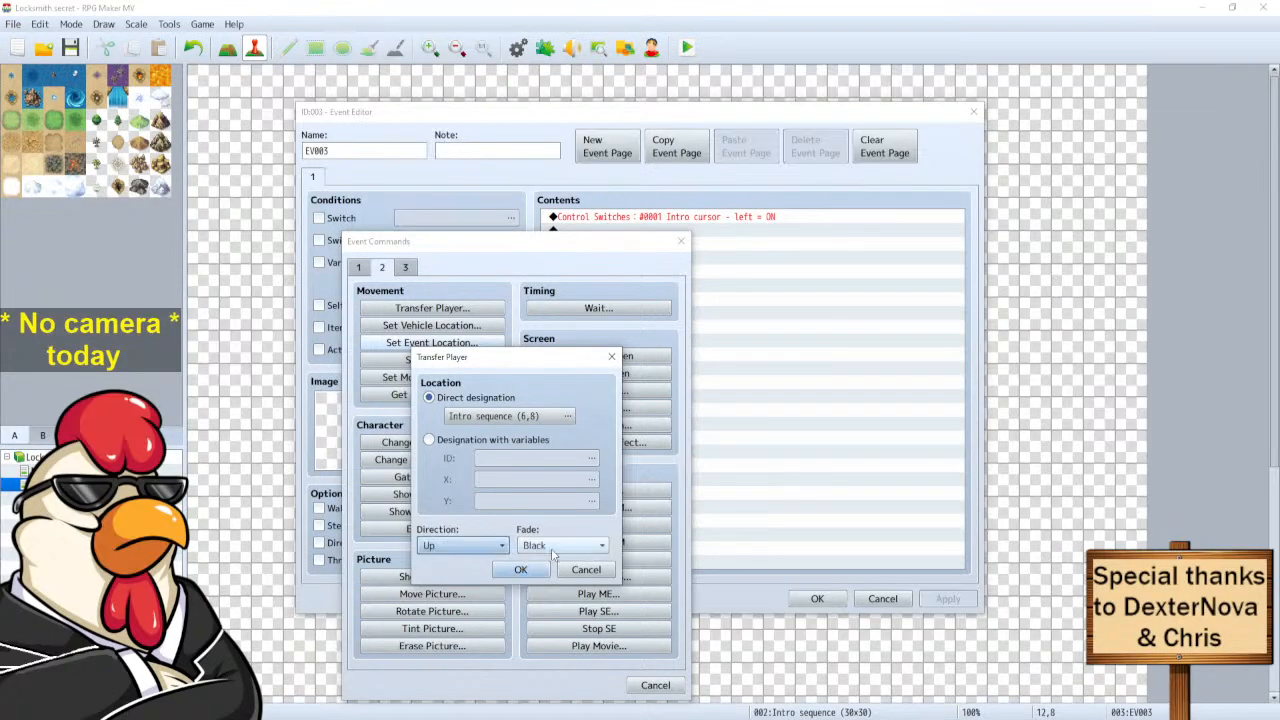
left_click(540, 590)
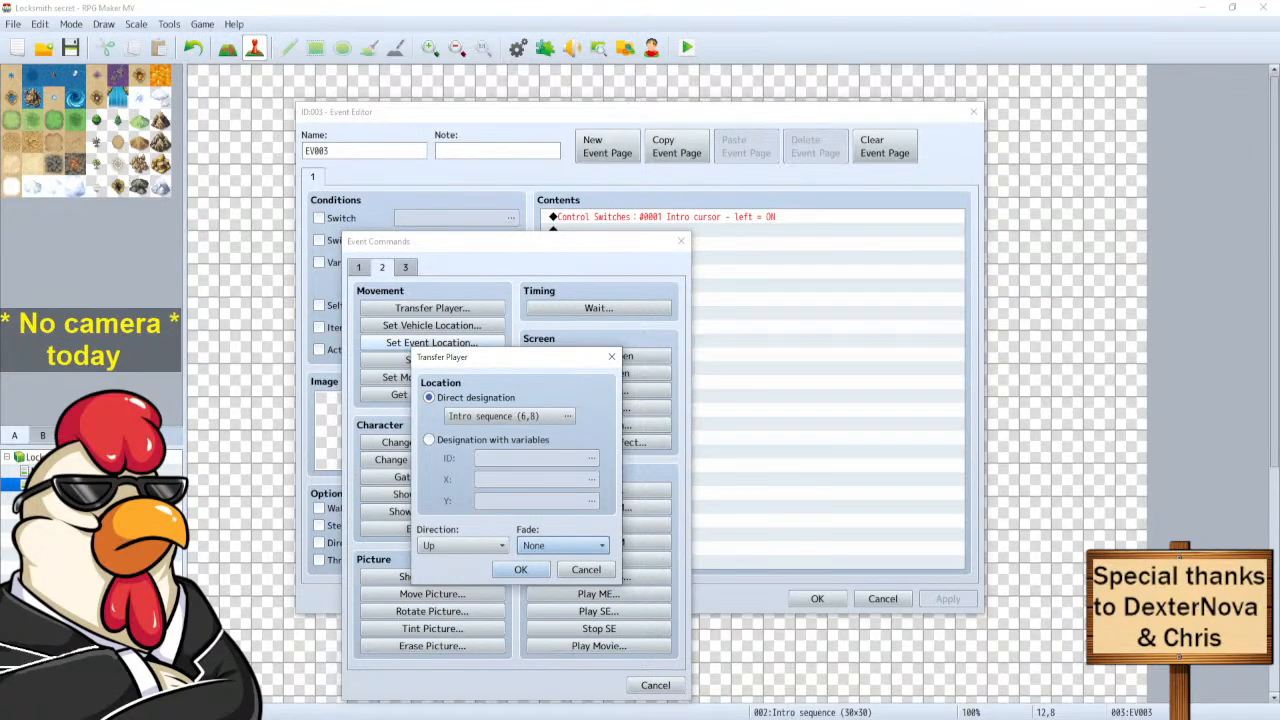
key("Return")
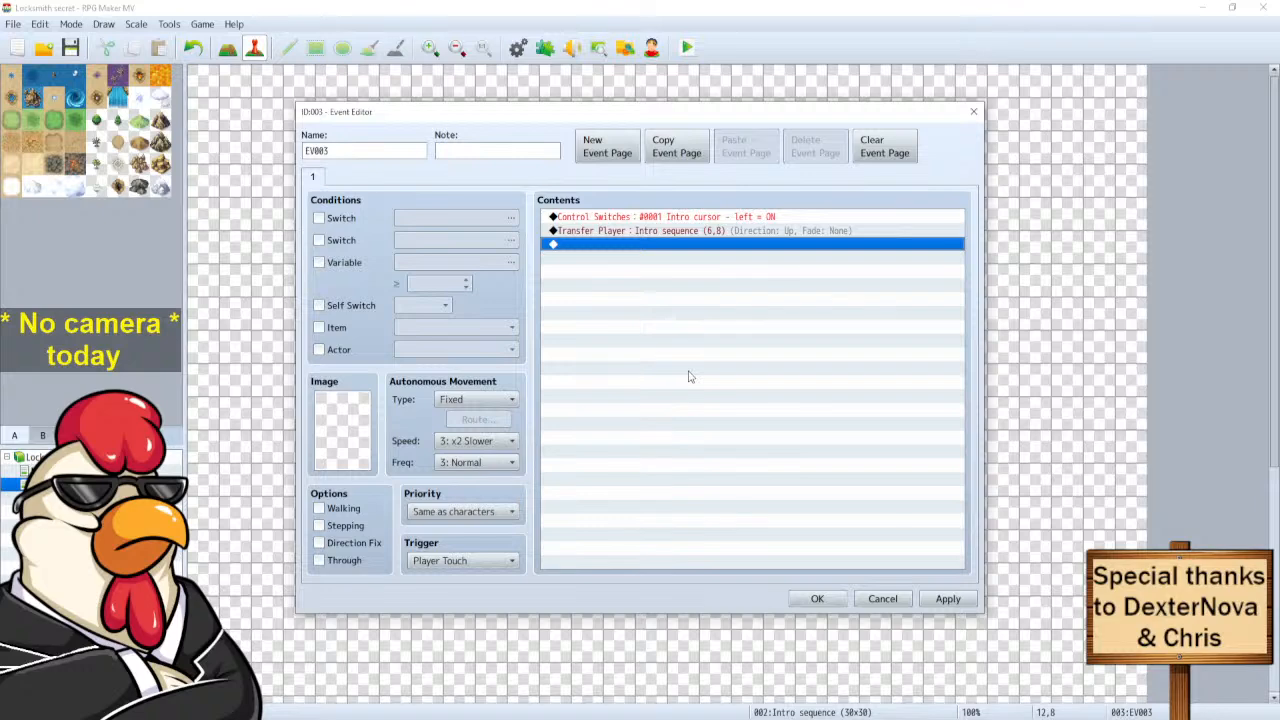
left_click(817, 599)
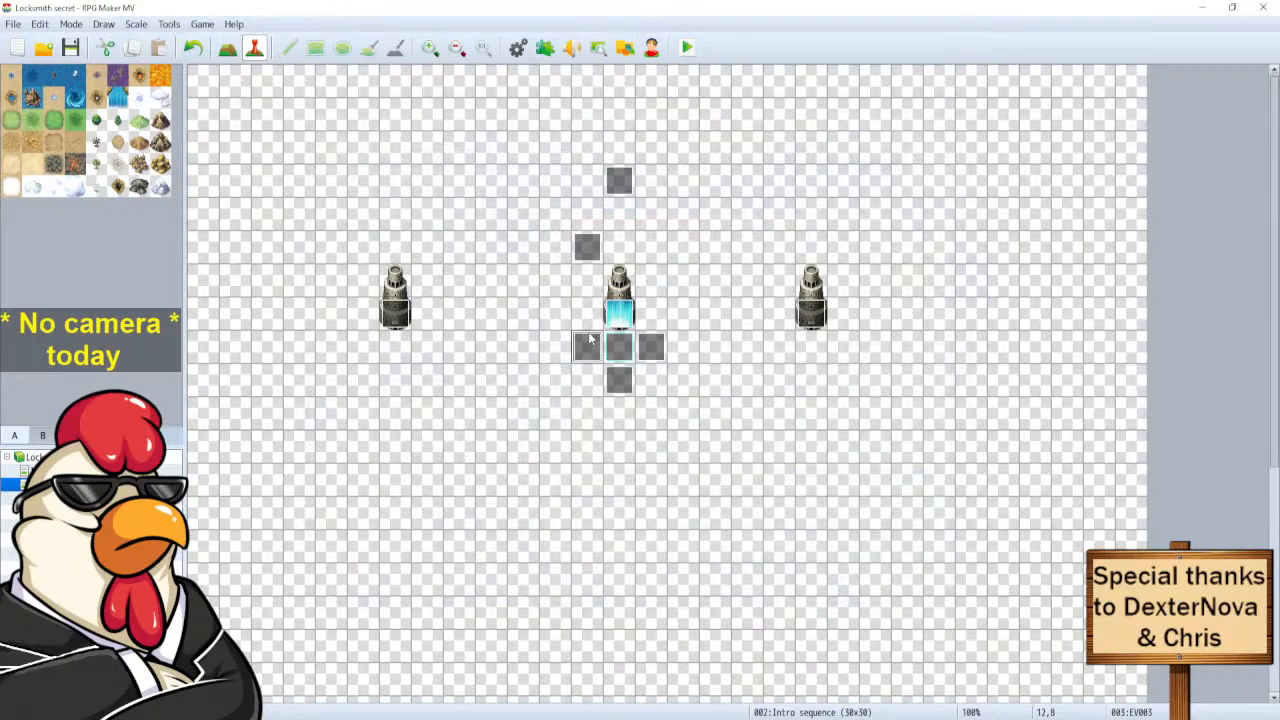
Paste grey trigger events to the left of and below the left statue.
double_click(588, 345)
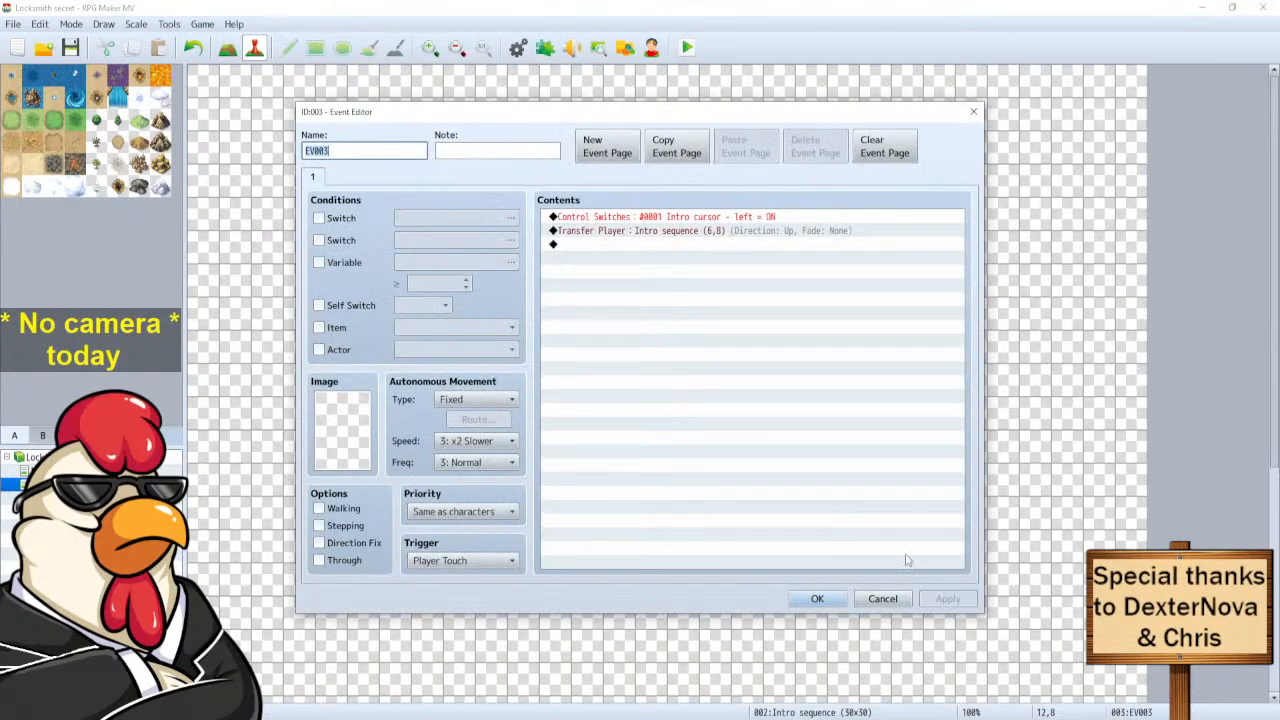
left_click(883, 600)
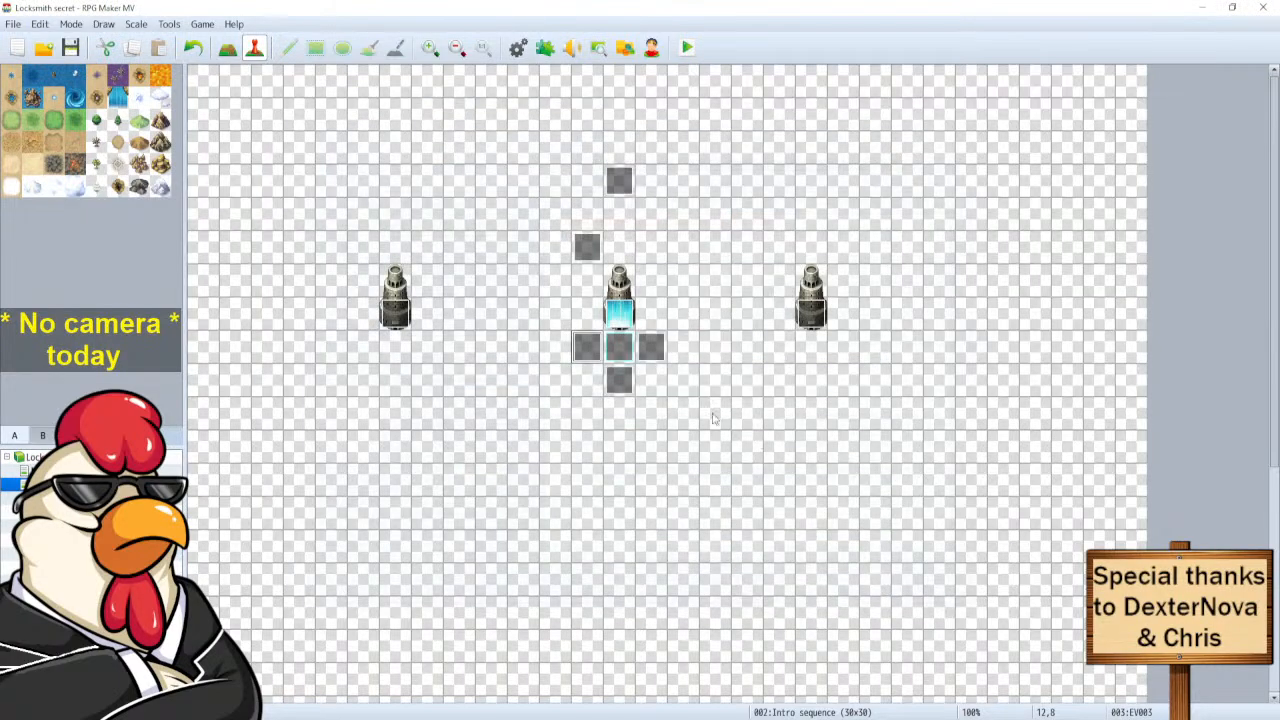
left_click(618, 384)
left_click(367, 312)
left_click(368, 350)
key("ctrl+v")
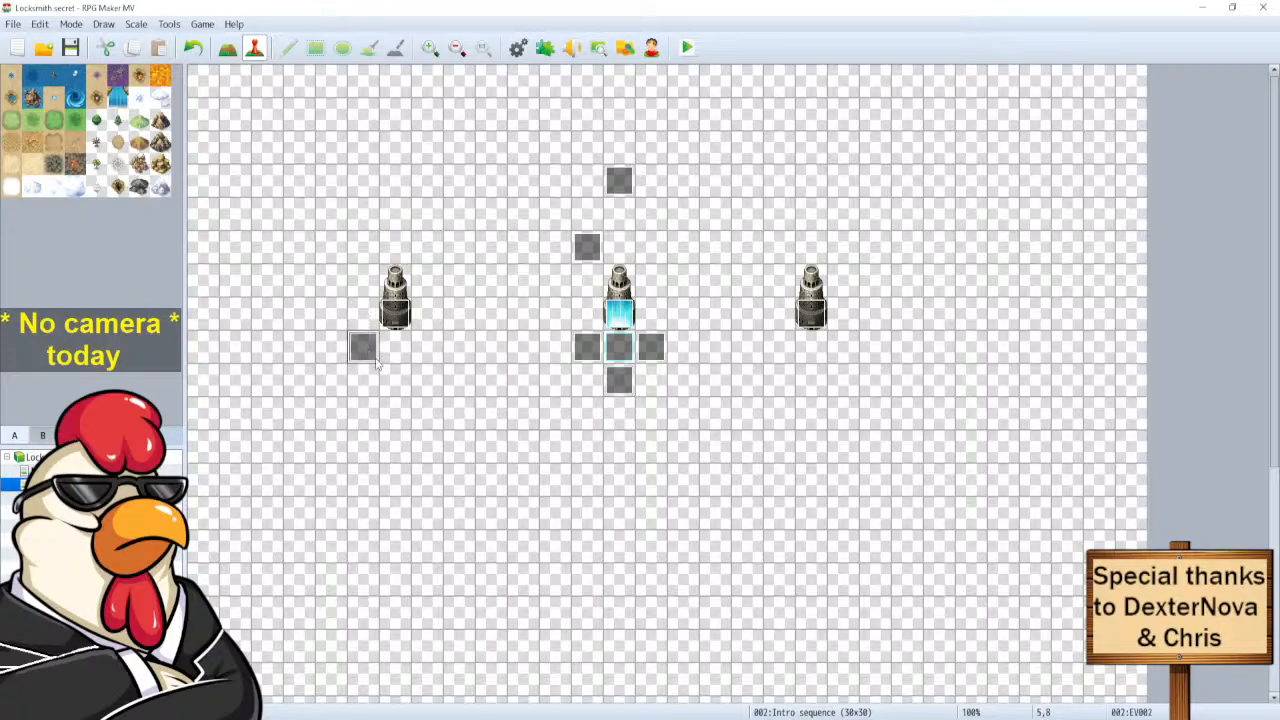
left_click(396, 382)
key("ctrl+v")
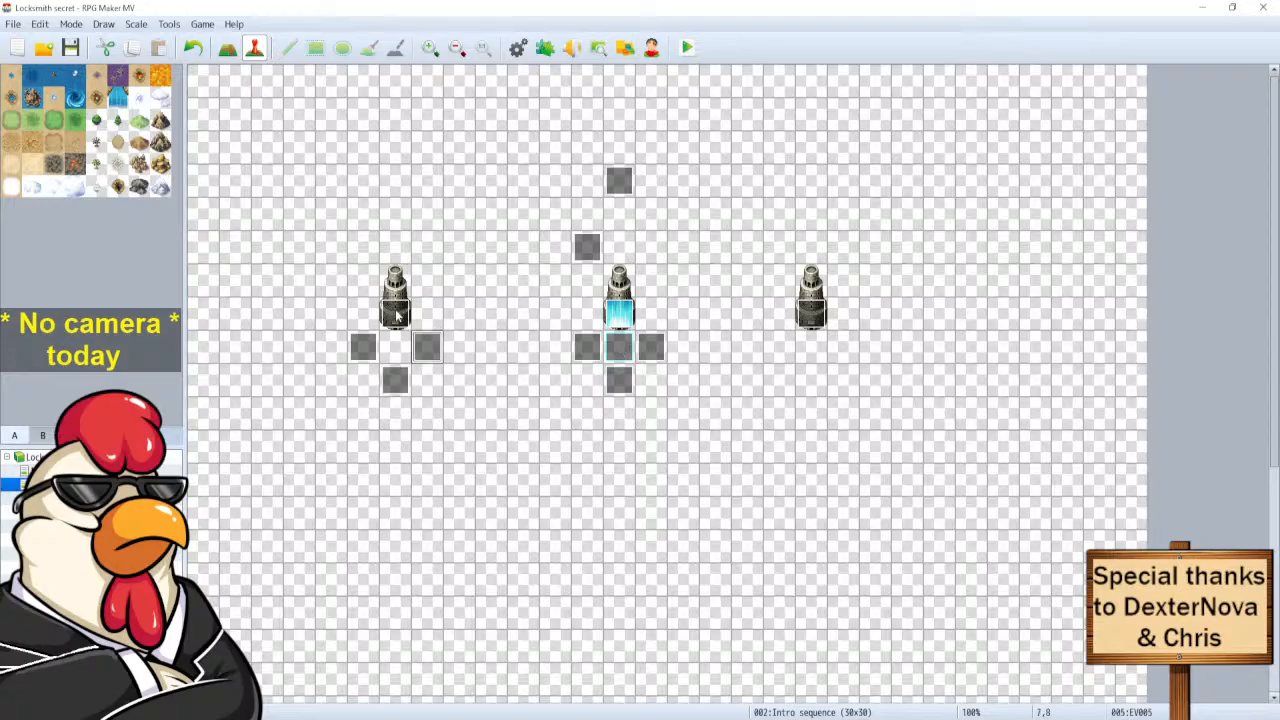
Check the left statue's event, then open the courage question event EV010.
double_click(396, 316)
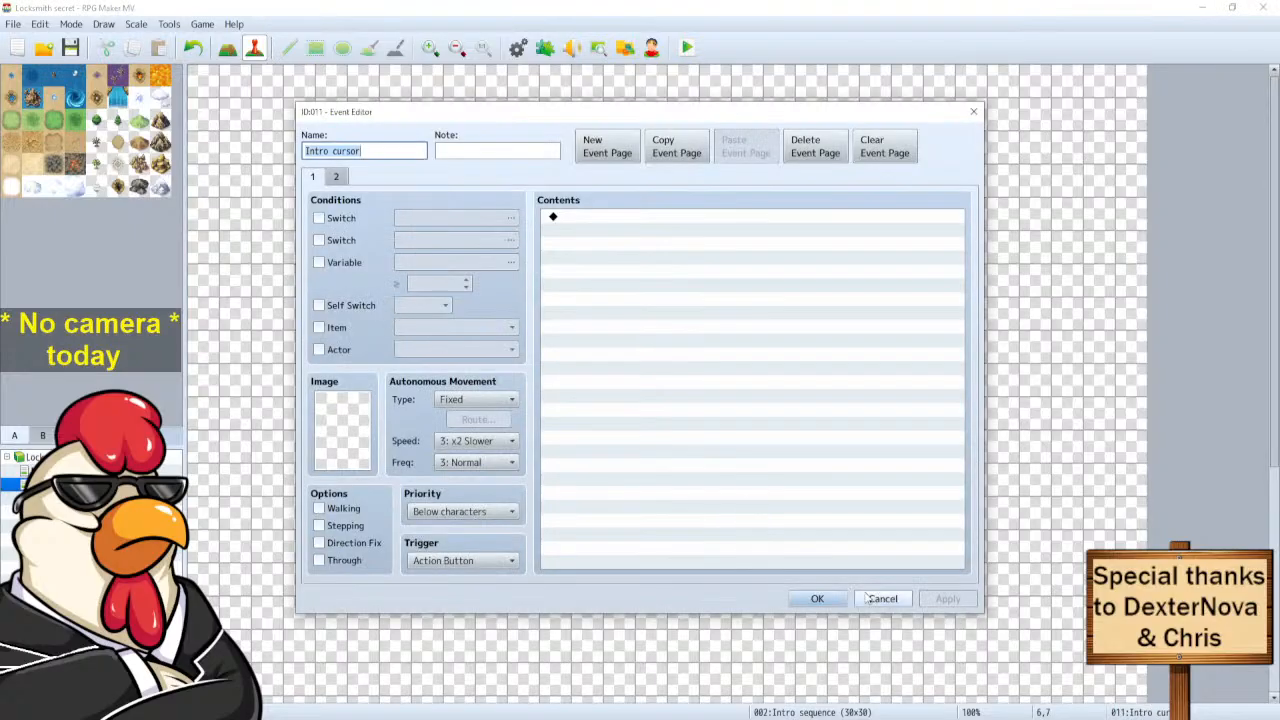
left_click(869, 598)
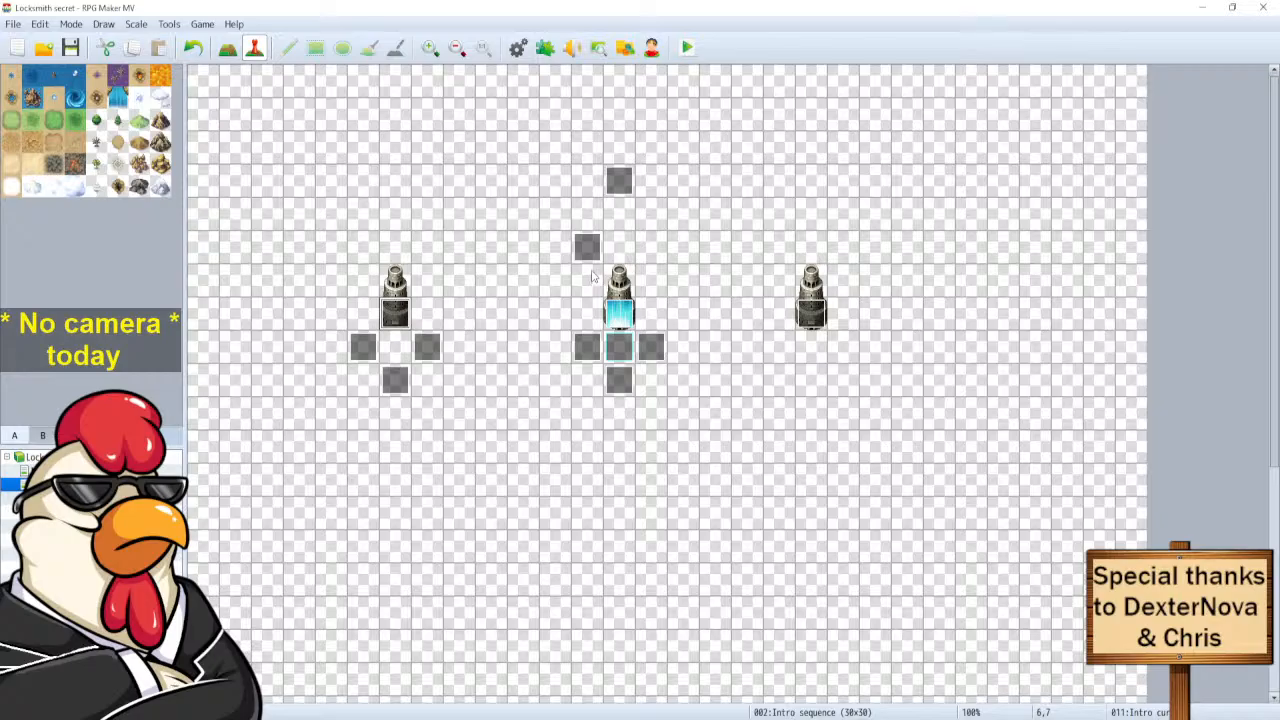
double_click(587, 248)
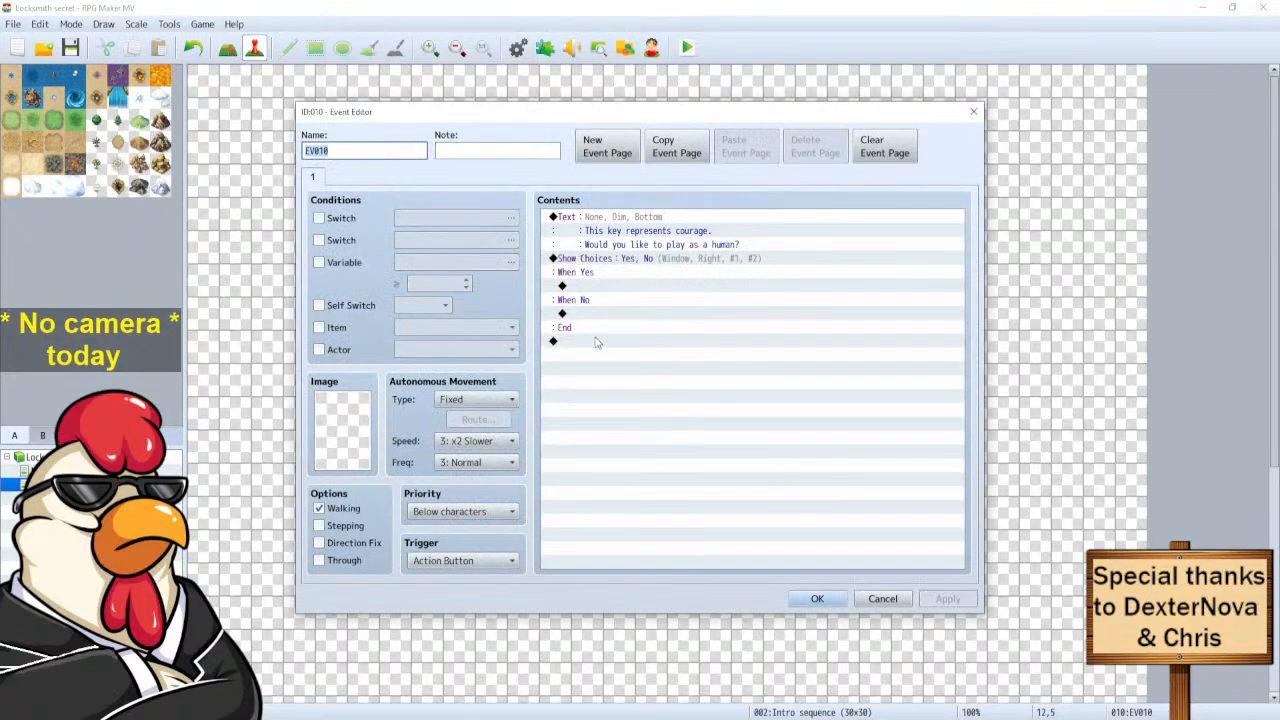
Move EV010's courage/human question onto page 2 of the left statue's event and delete EV010.
mouse_move(572, 222)
left_mouse_down()
mouse_move(572, 345)
mouse_move(581, 220)
left_mouse_up()
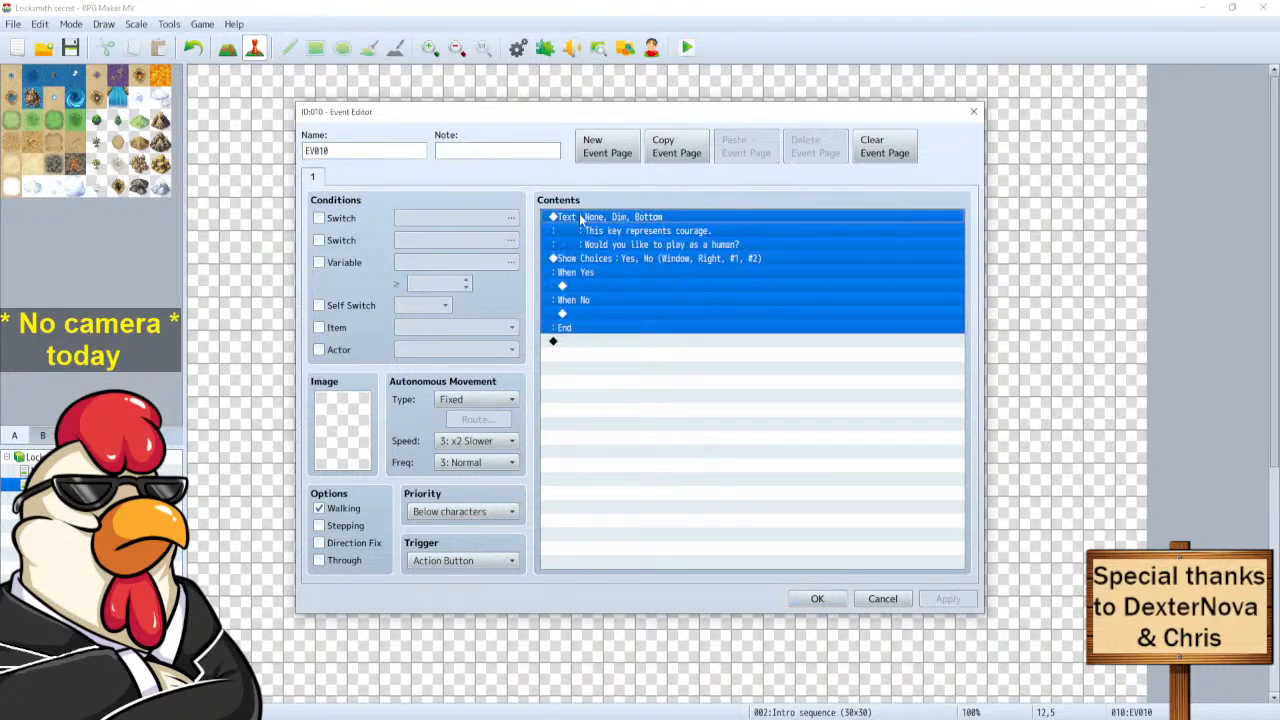
left_click(882, 598)
double_click(393, 316)
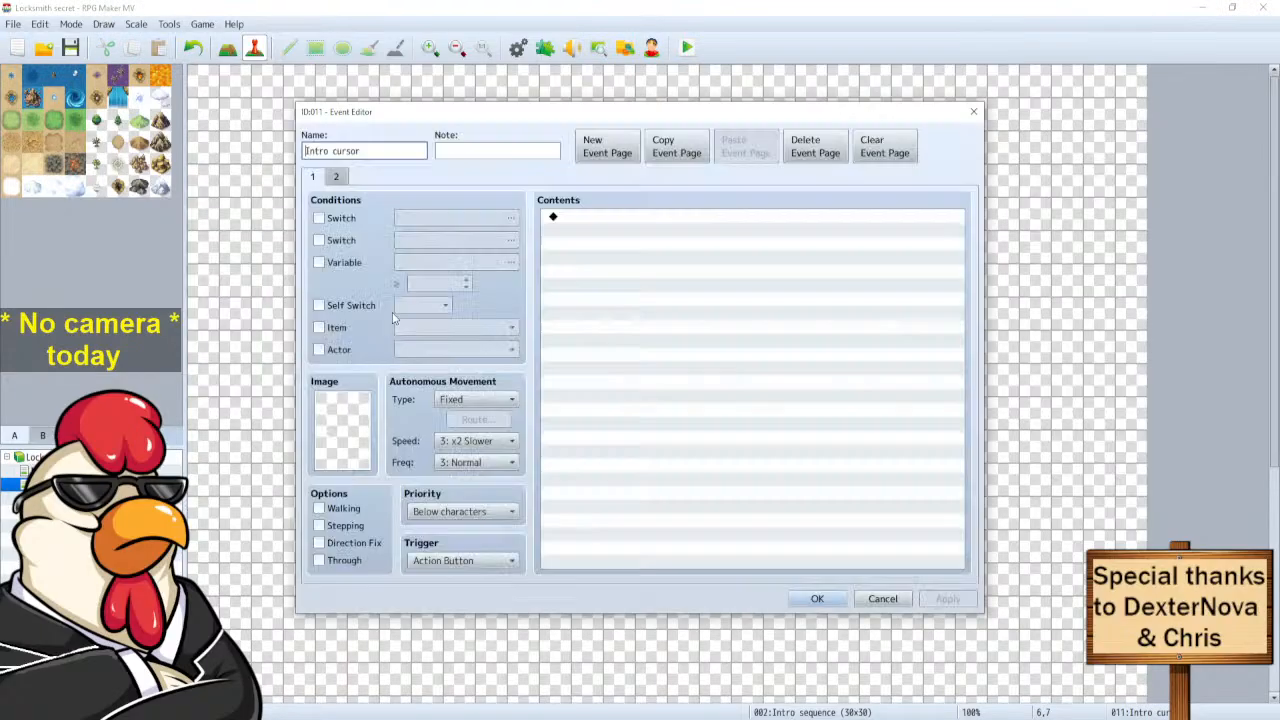
left_click(336, 176)
left_click(583, 217)
key("ctrl+v")
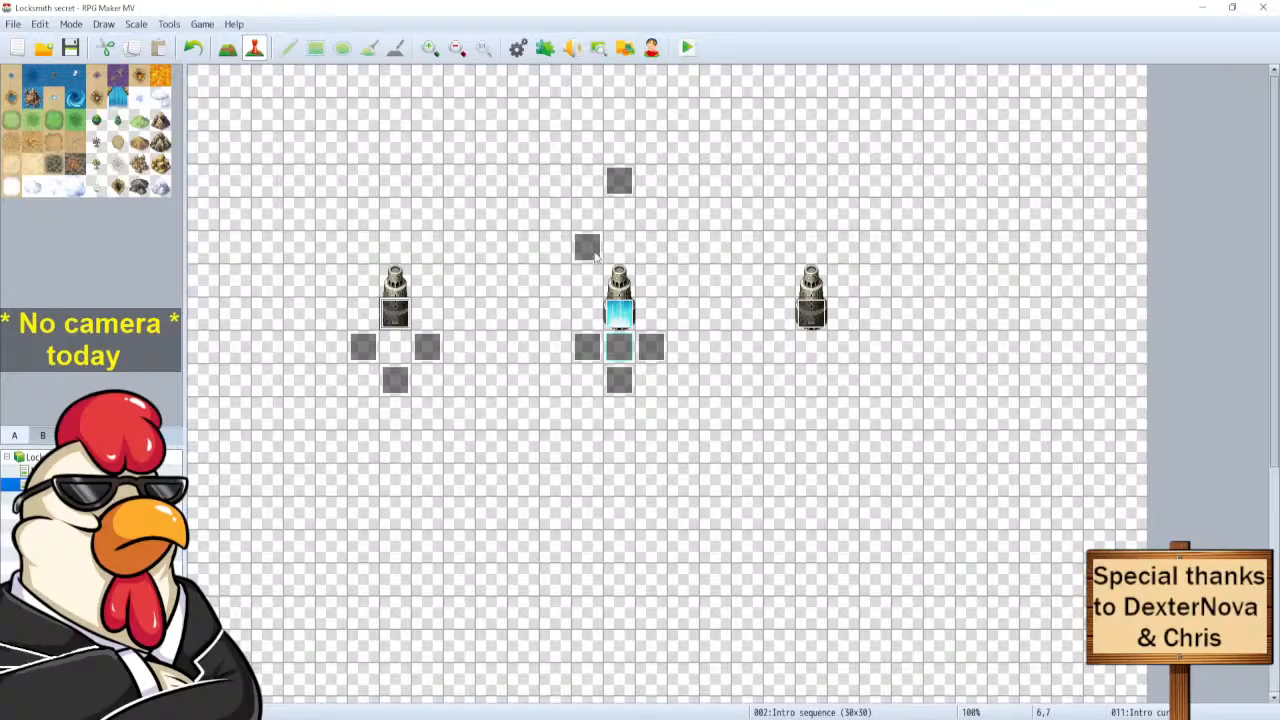
left_click(595, 254)
key("Delete")
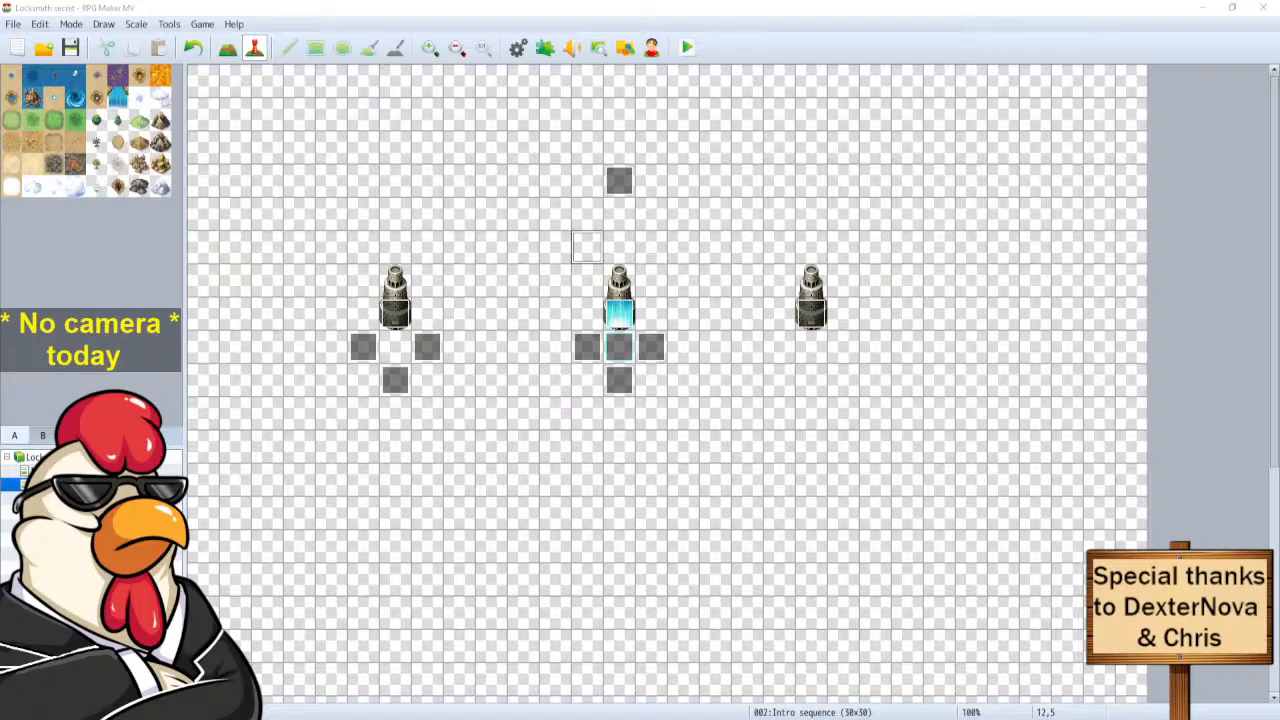
Paste the copied question commands onto page 1 of the middle statue's event.
double_click(617, 315)
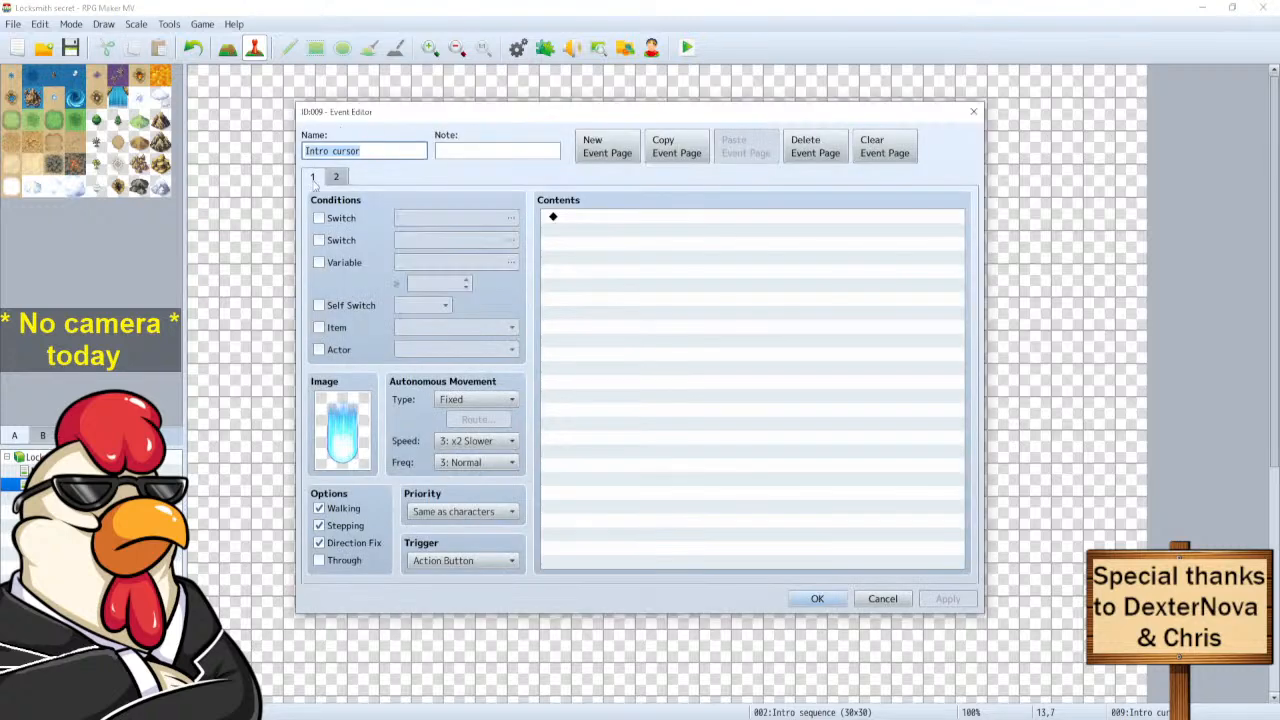
left_click(337, 177)
left_click(316, 178)
left_click(645, 229)
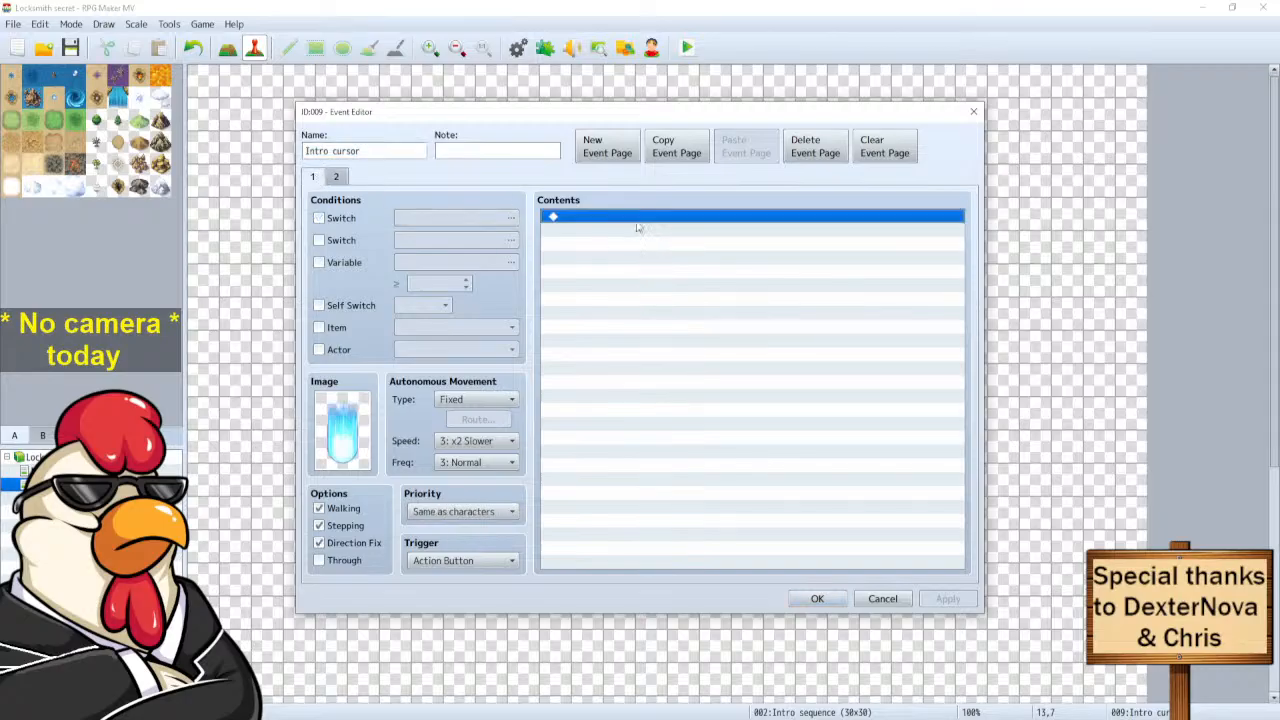
key("ctrl+v")
Reword the message to 'This key represents strength. Would you like to play as an Orc?' and save.
left_click(631, 228)
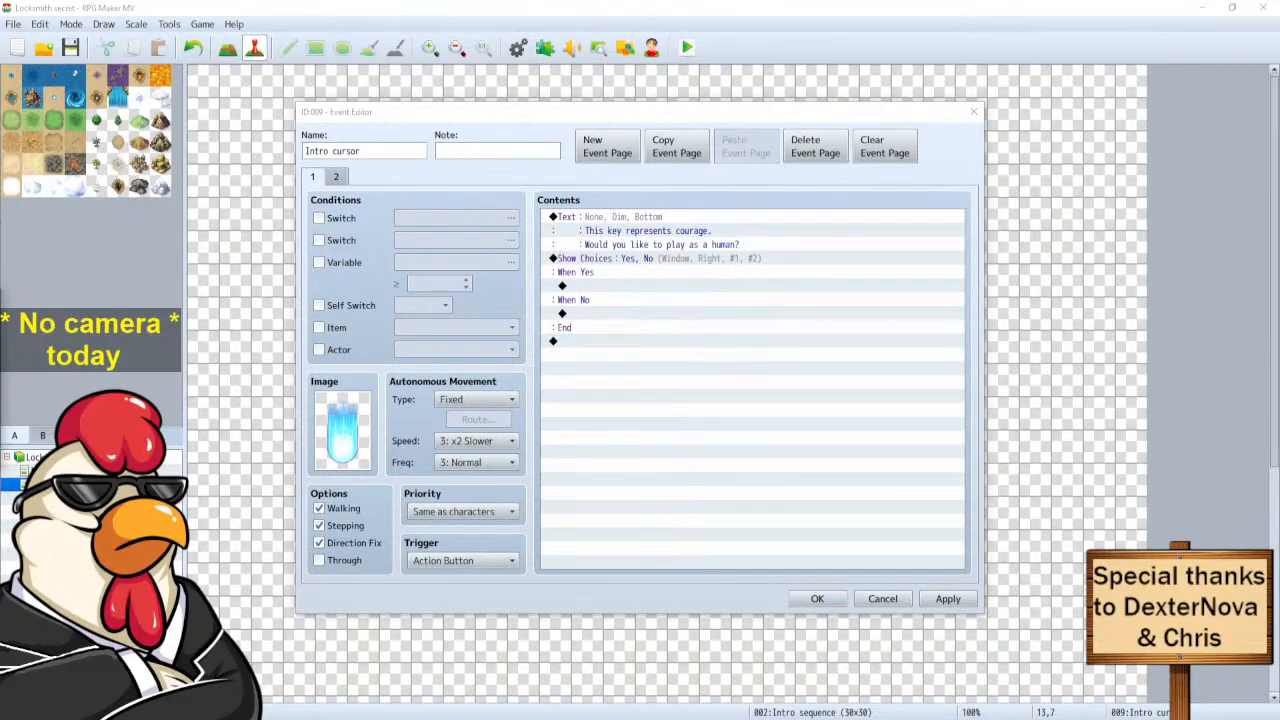
double_click(612, 232)
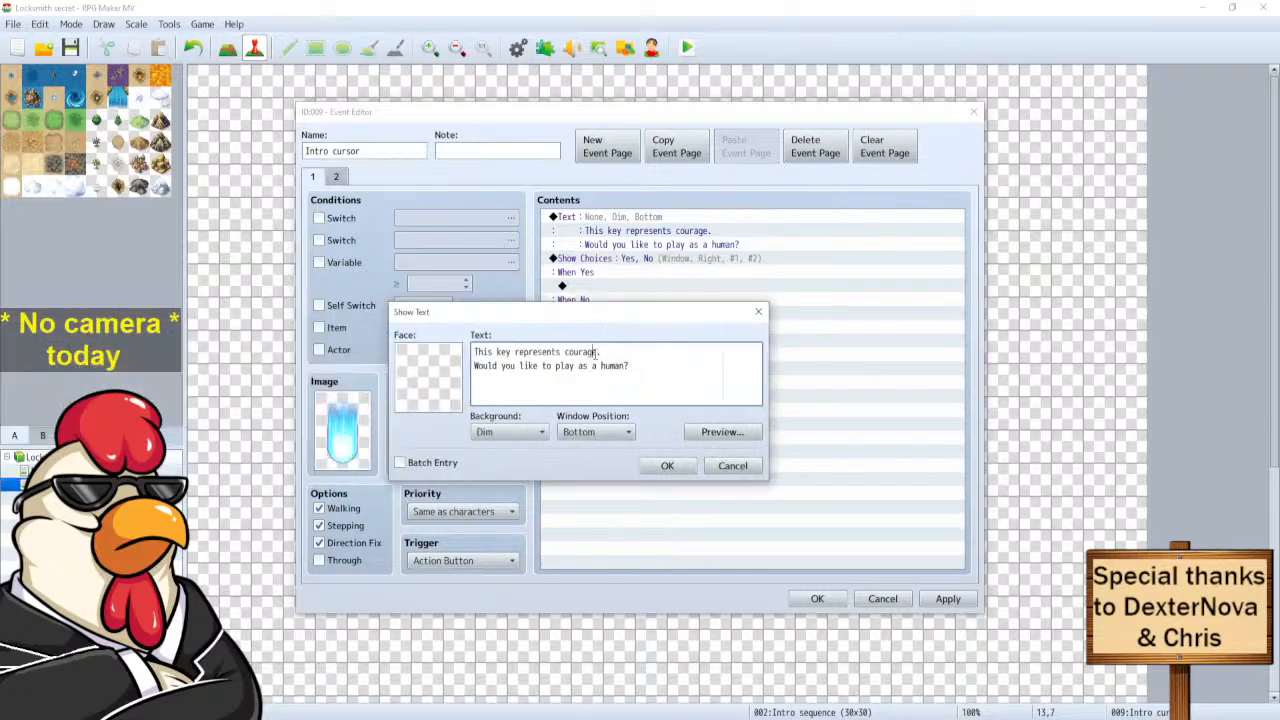
key("BackSpace")
key("BackSpace")
type("str")
left_click(625, 365)
key("BackSpace")
key("BackSpace")
key("BackSpace")
key("BackSpace")
type("n Orc")
left_click(668, 466)
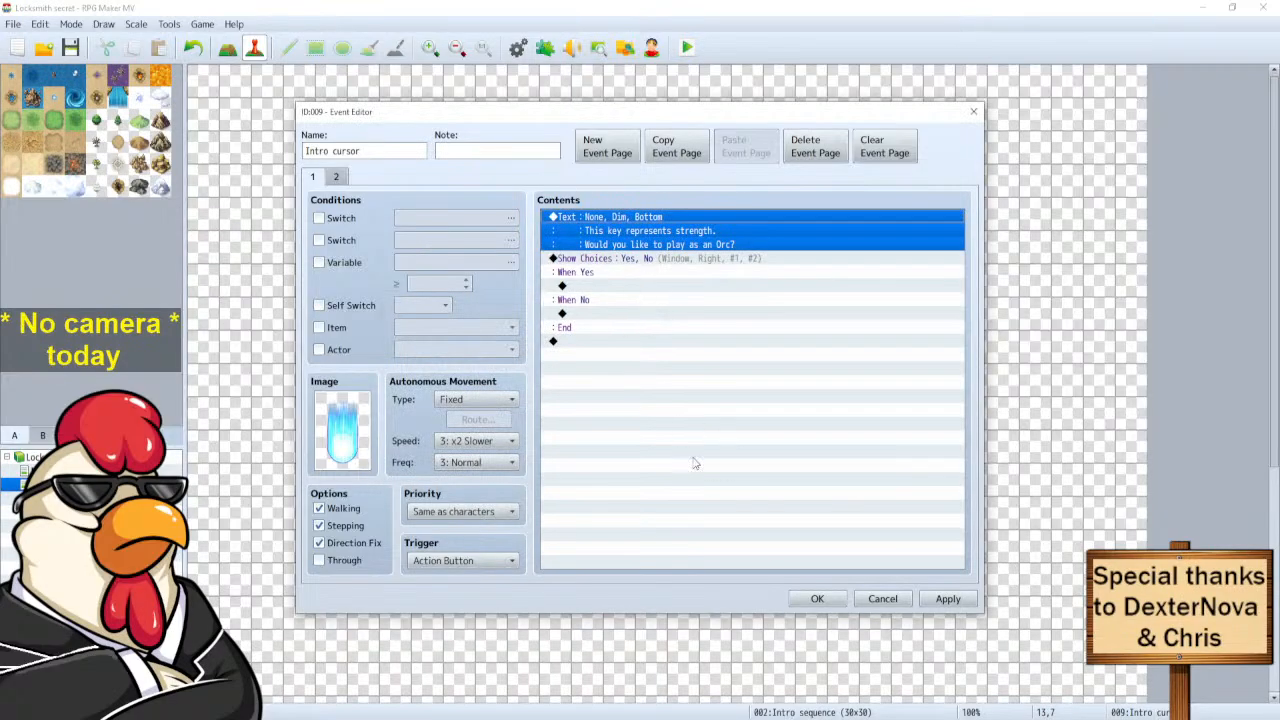
left_click(817, 599)
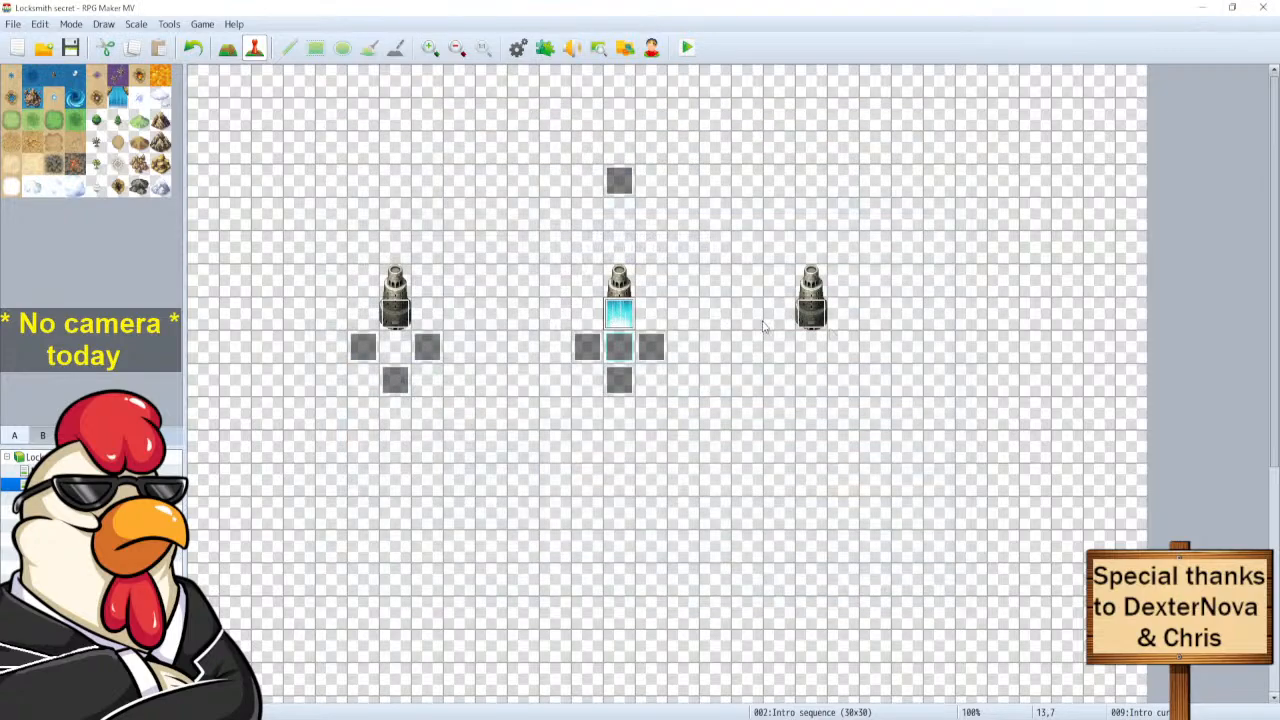
Select the middle event's strength/Orc question and choices for copying.
double_click(614, 316)
left_click(616, 216)
left_click(607, 342, "shift")
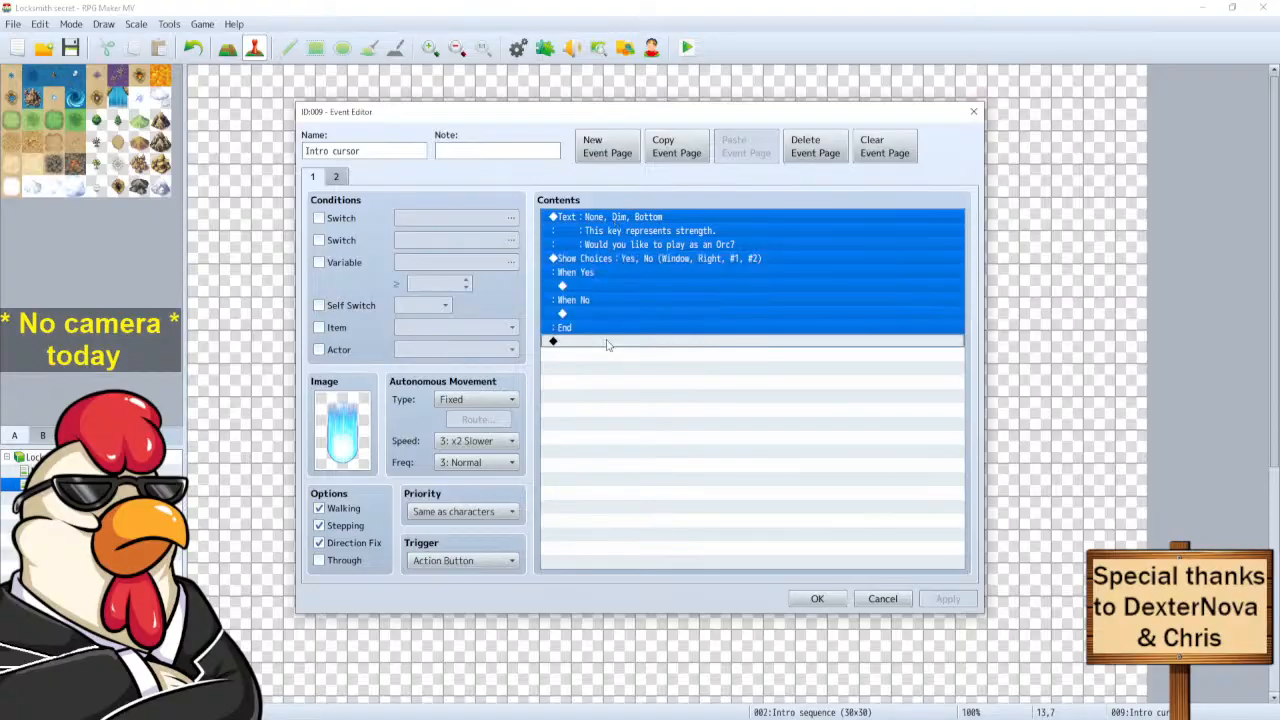
left_click(882, 599)
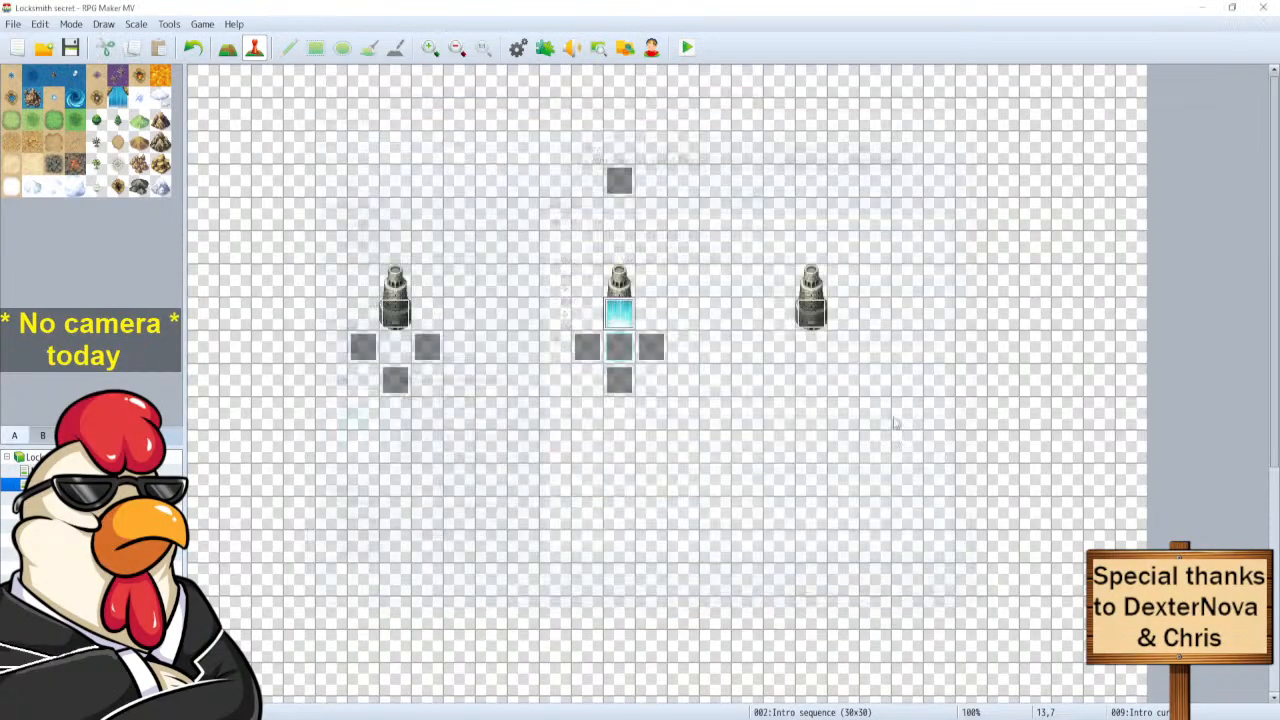
double_click(819, 331)
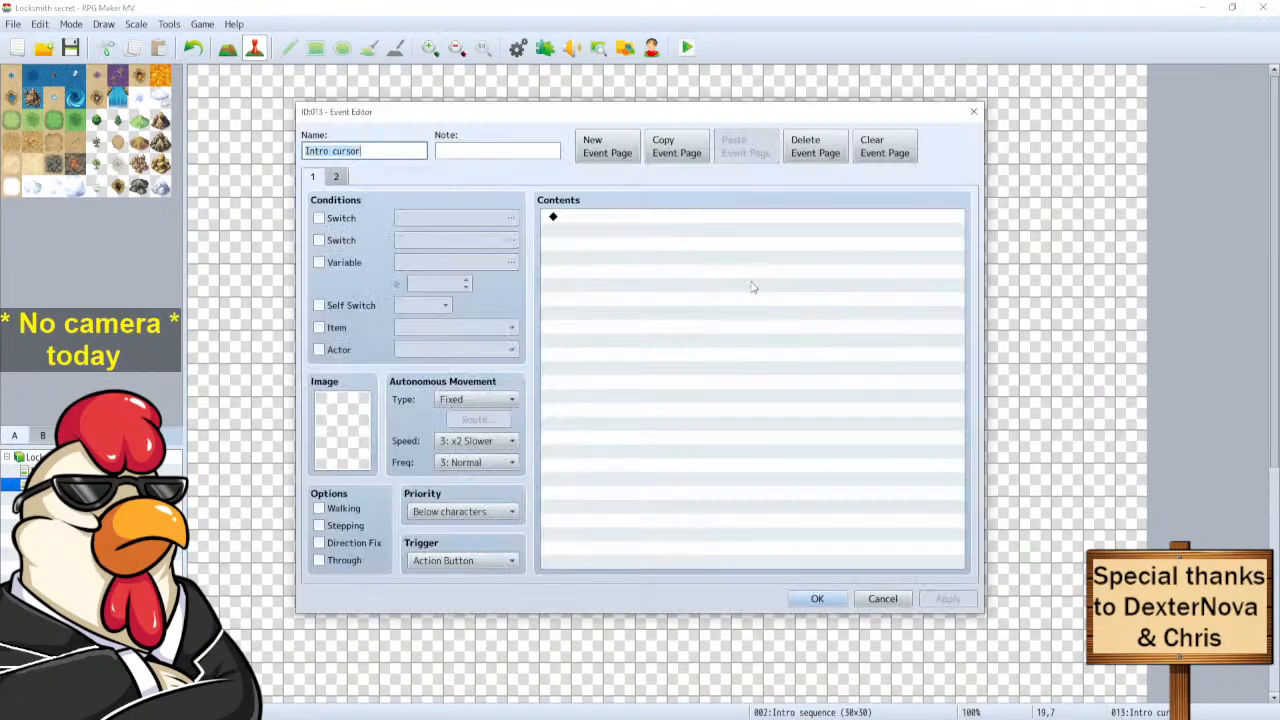
Paste the question onto EV013's page 2, reword it to loyalty/Kynoke, and save.
left_click(647, 222)
key("ctrl+v")
left_click(638, 221)
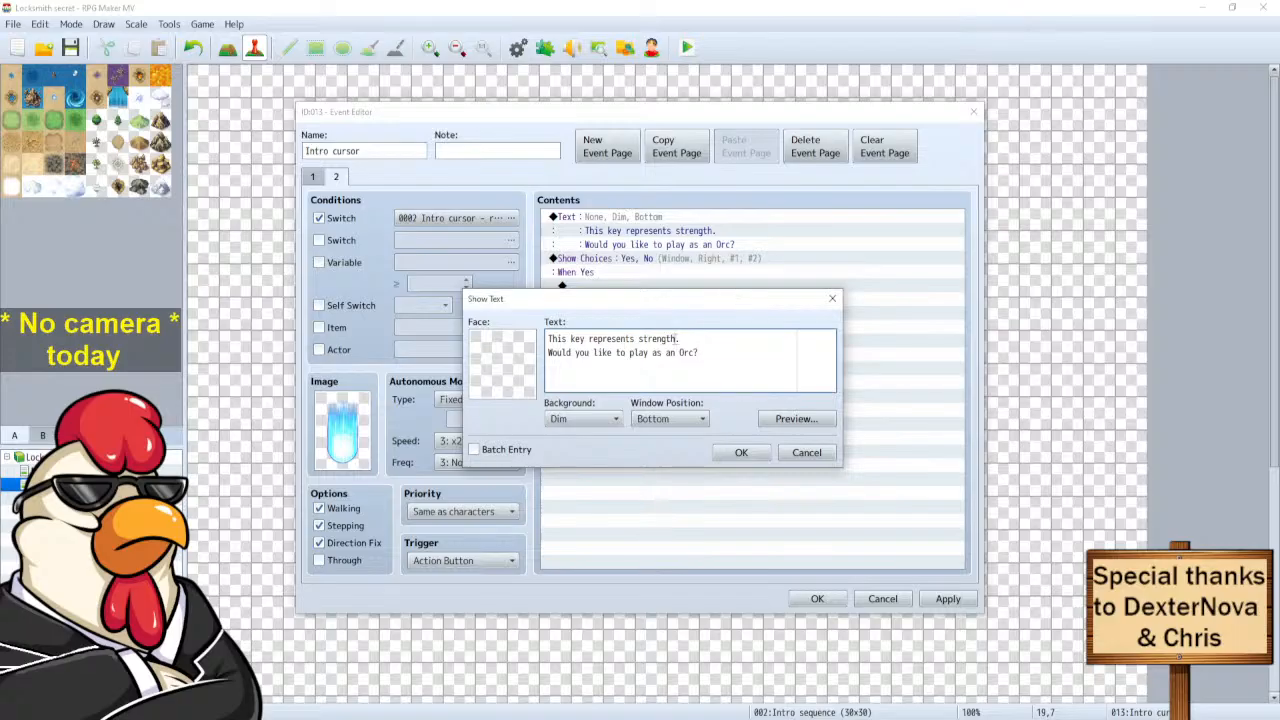
key("BackSpace")
key("BackSpace")
key("BackSpace")
key("BackSpace")
key("BackSpace")
key("BackSpace")
key("BackSpace")
key("BackSpace")
type("loyalty")
left_click(695, 352)
key("BackSpace")
key("BackSpace")
key("BackSpace")
key("BackSpace")
key("BackSpace")
type("K")
type("u")
type("noke")
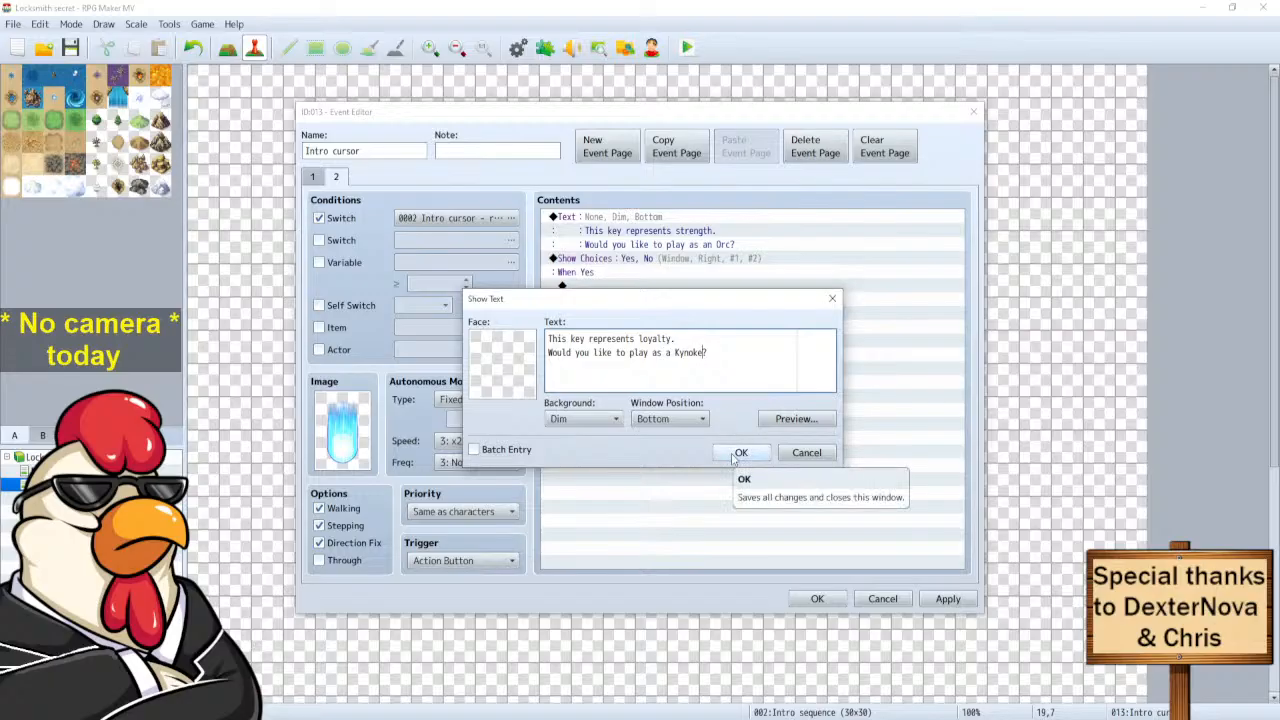
left_click(732, 456)
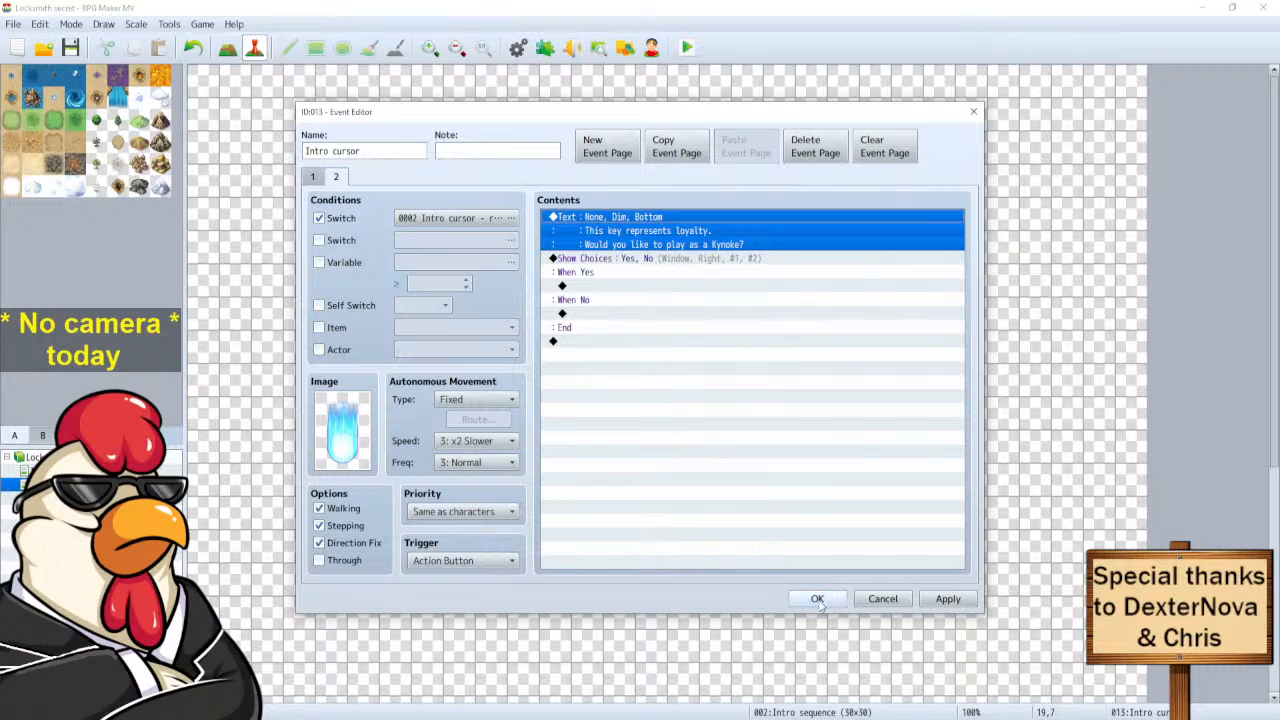
left_click(817, 600)
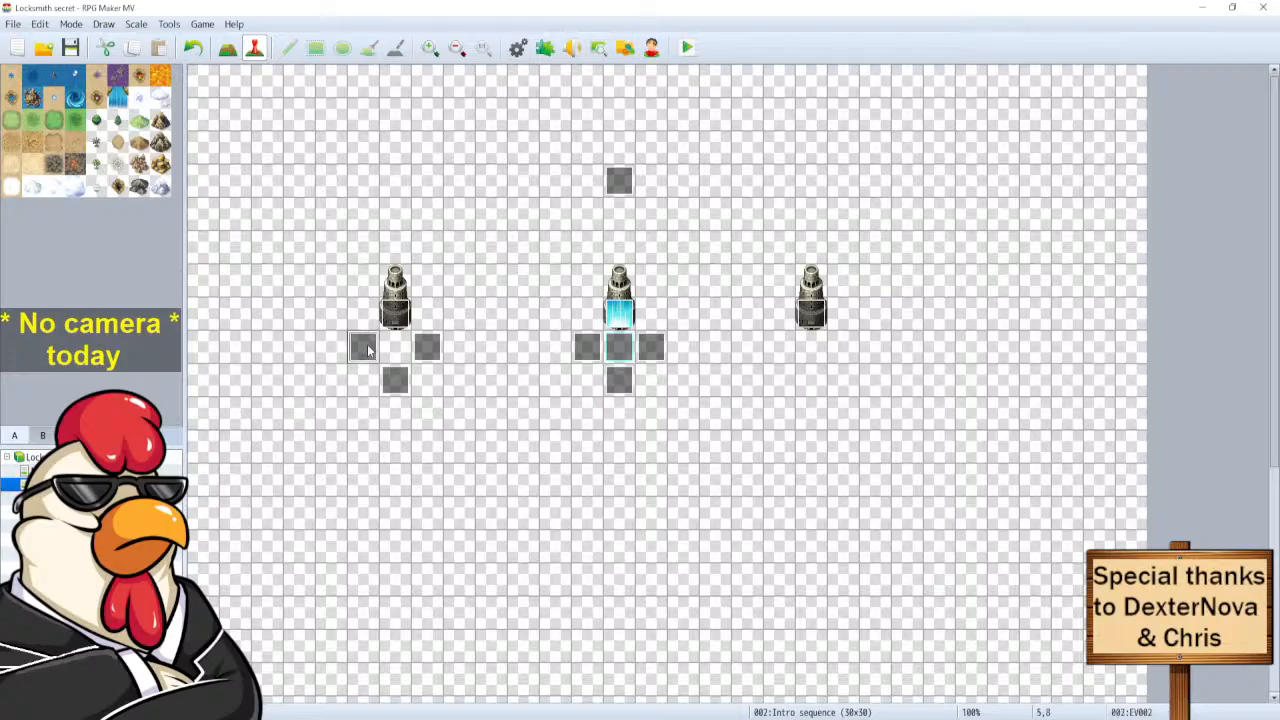
Paste grey trigger events right of, below and left of the right statue.
key("ctrl+v")
left_click(812, 381)
key("ctrl+v")
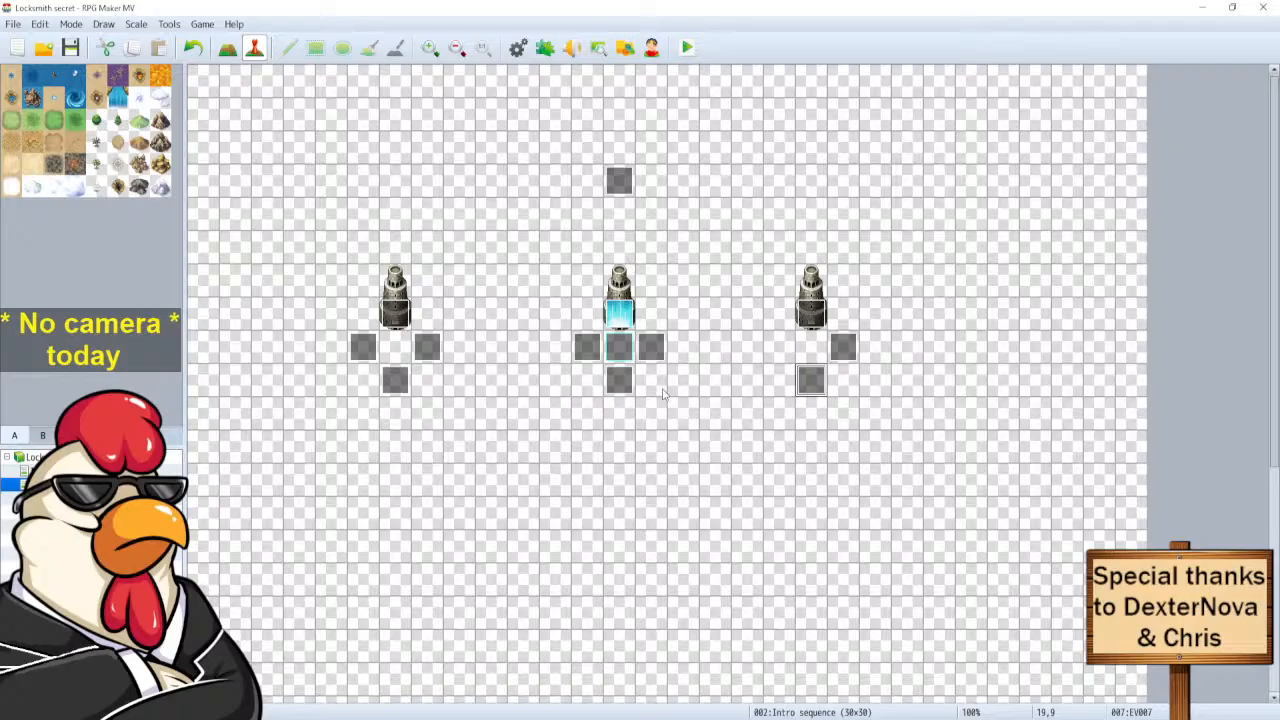
left_click(427, 347)
left_click(779, 347)
key("ctrl+v")
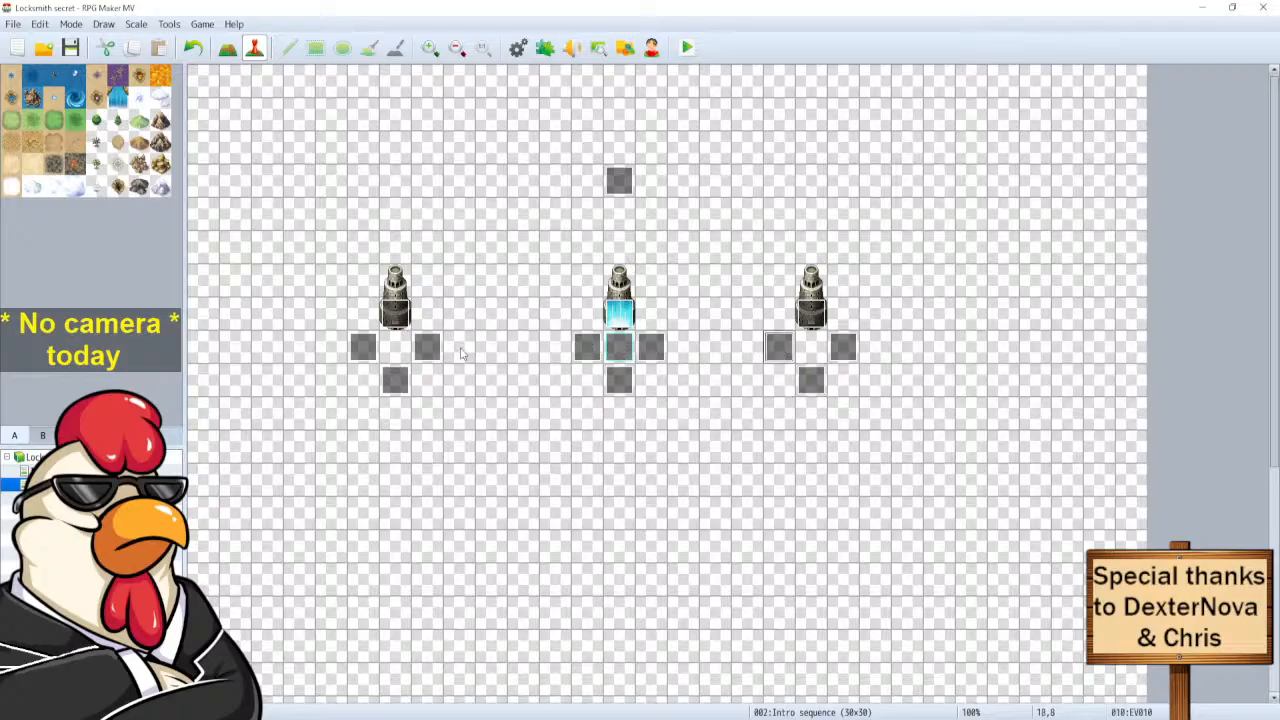
Delete the Orc key event at the top and check the trigger left of the middle statue.
left_click(618, 180)
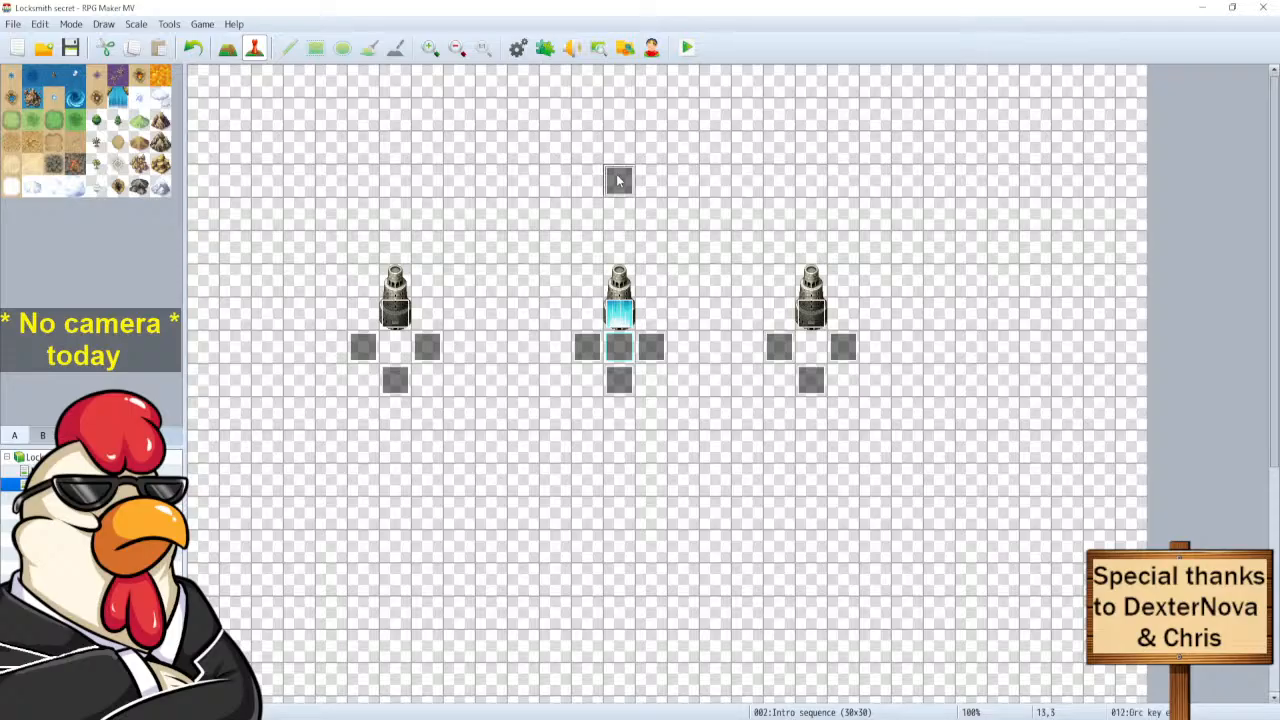
key("Delete")
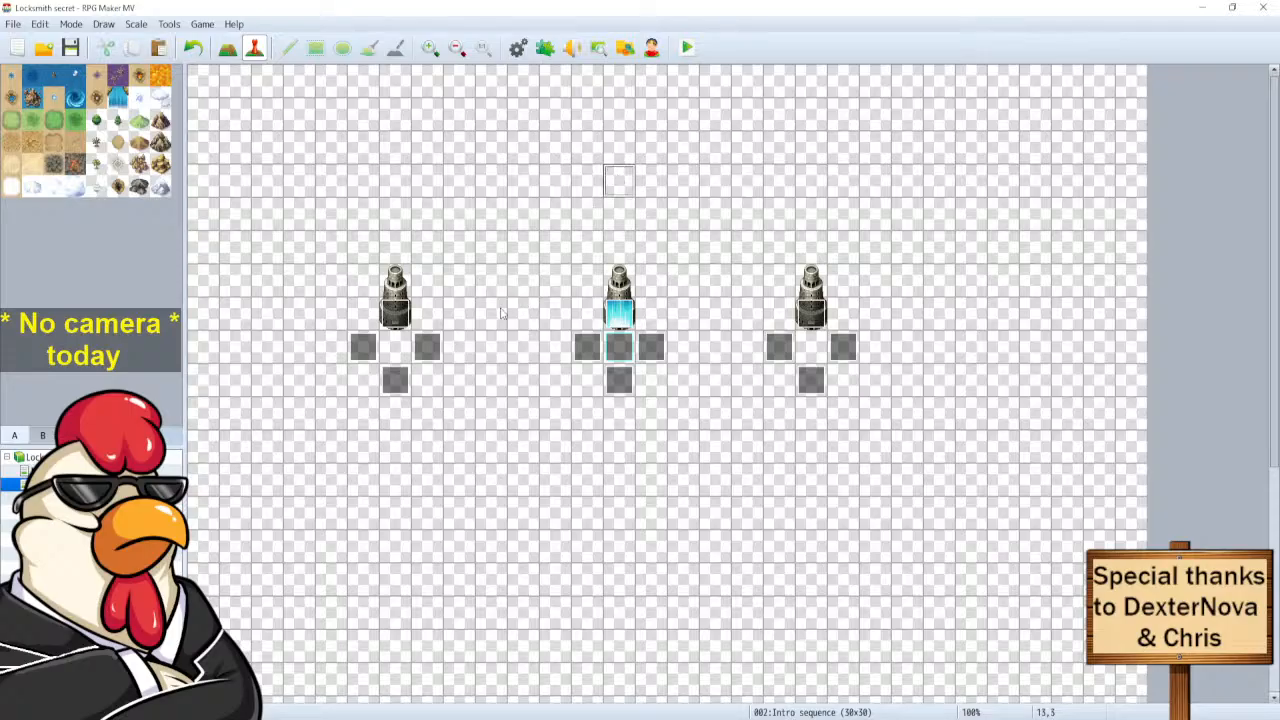
left_click(594, 348)
double_click(594, 348)
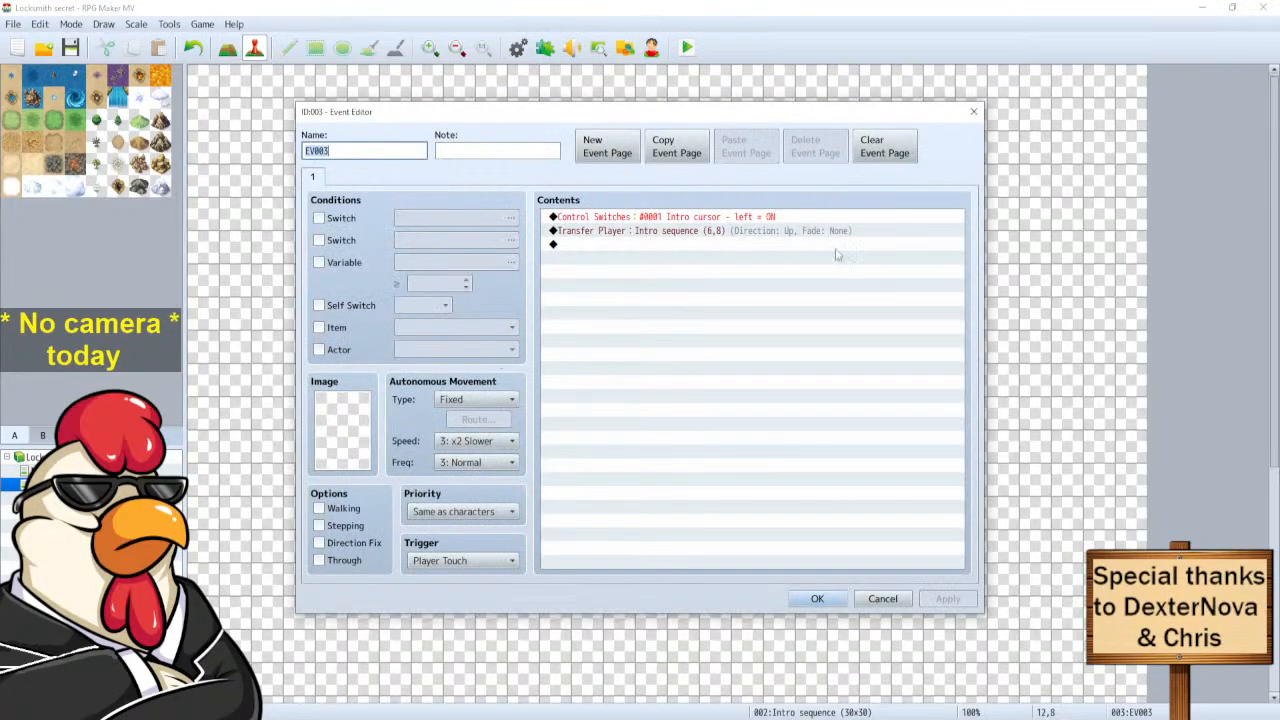
key("Escape")
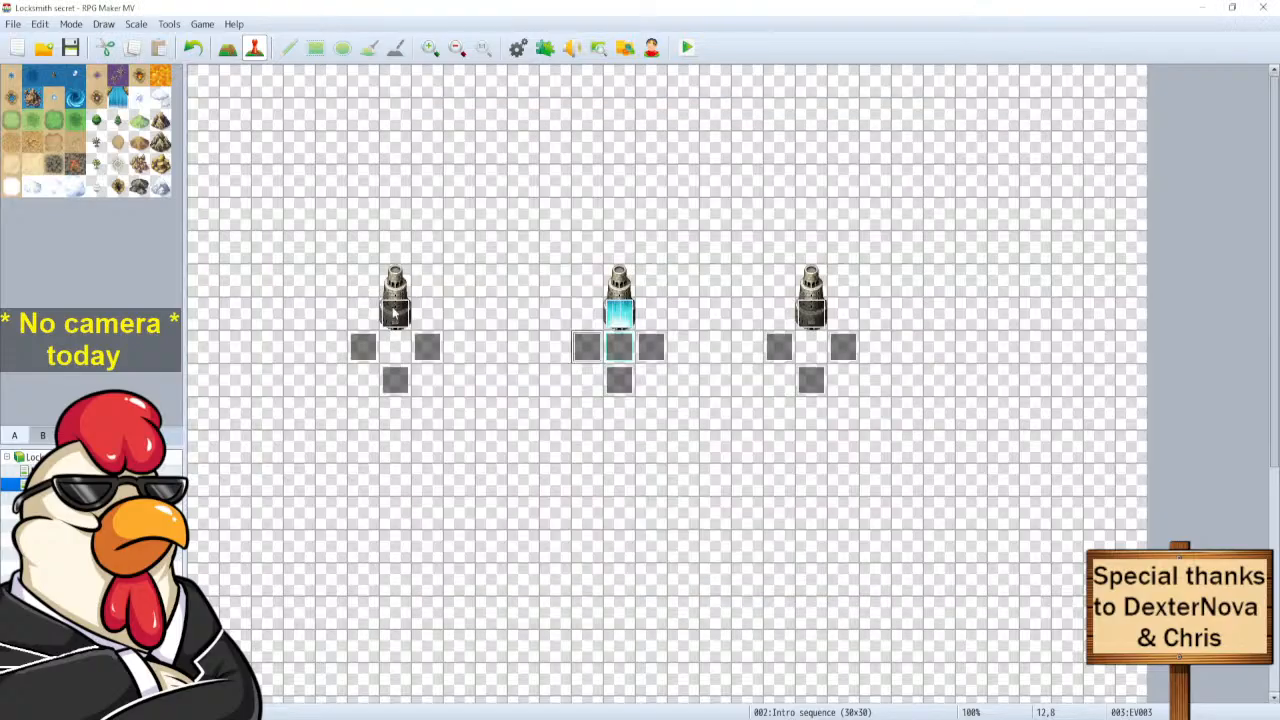
left_click(621, 316)
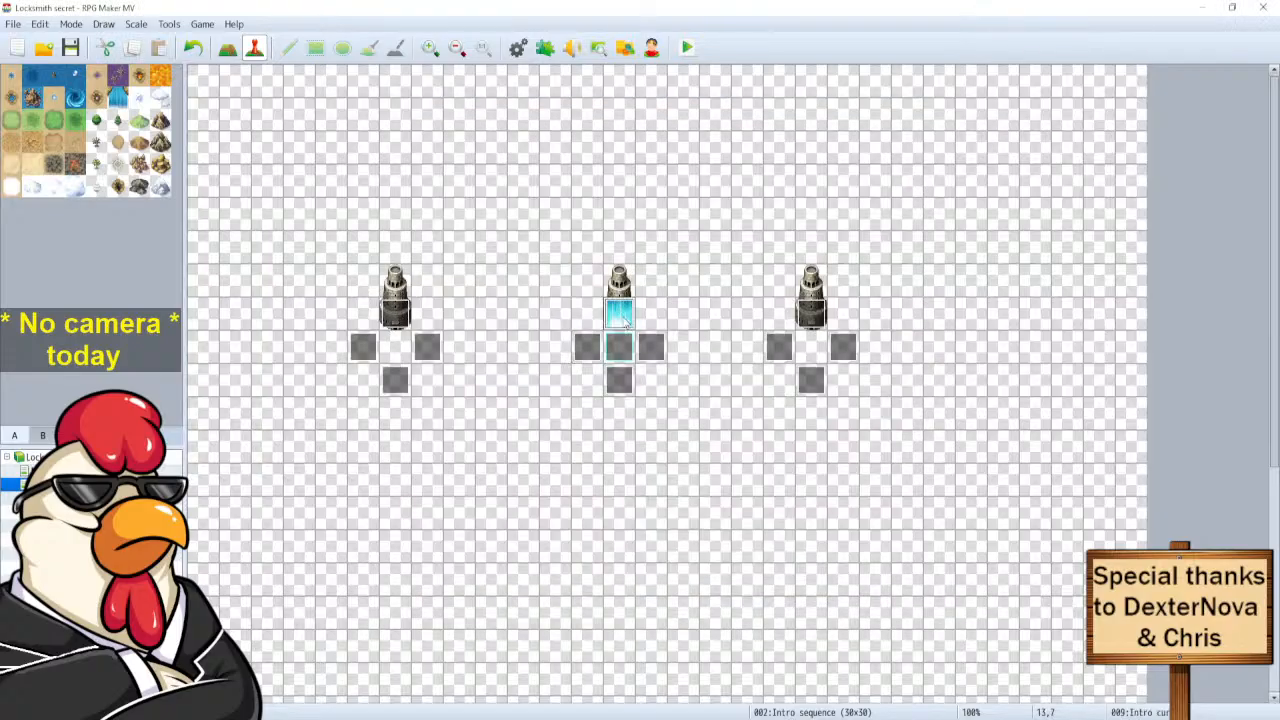
Review the middle statue event's pages and page 2's switch condition.
double_click(621, 316)
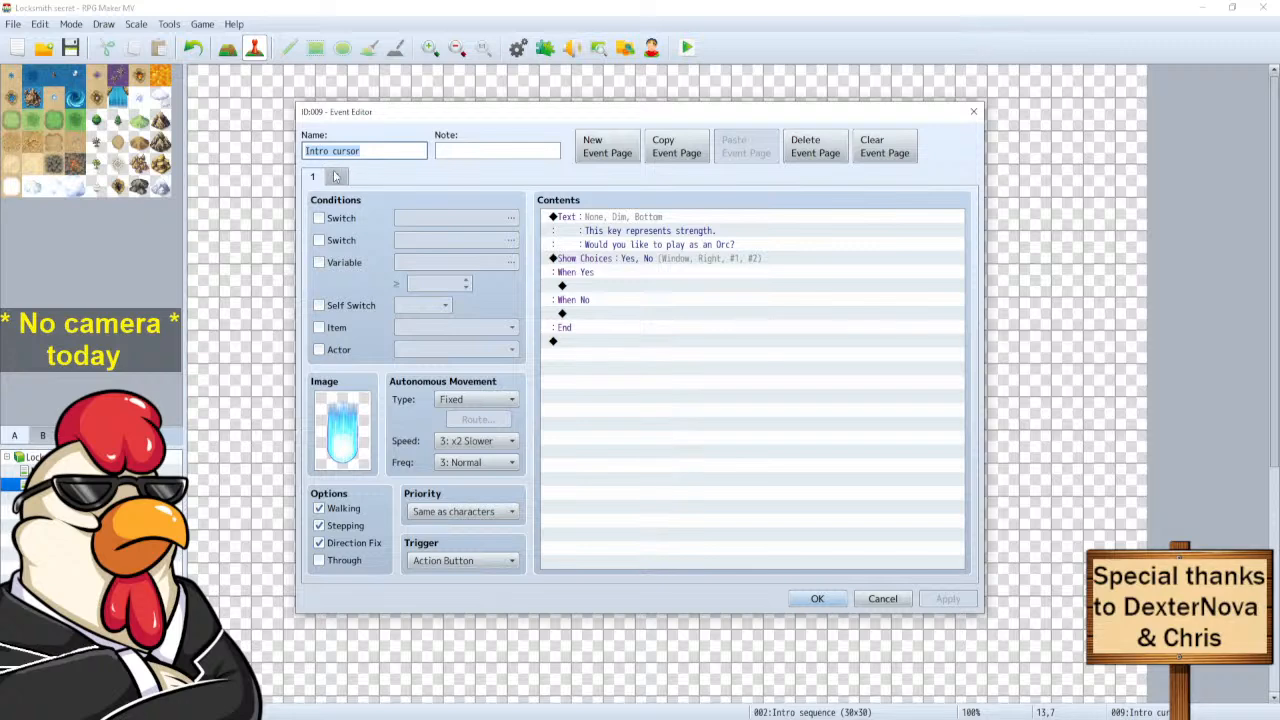
left_click(338, 177)
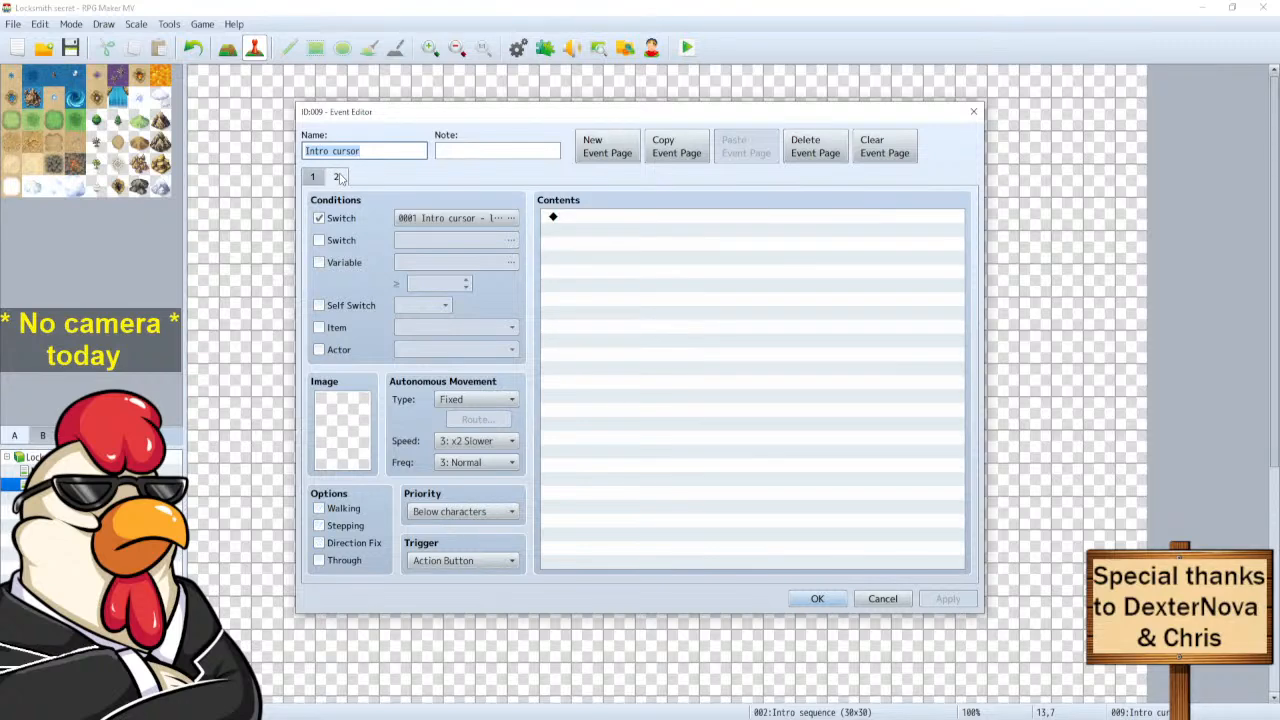
left_click(473, 218)
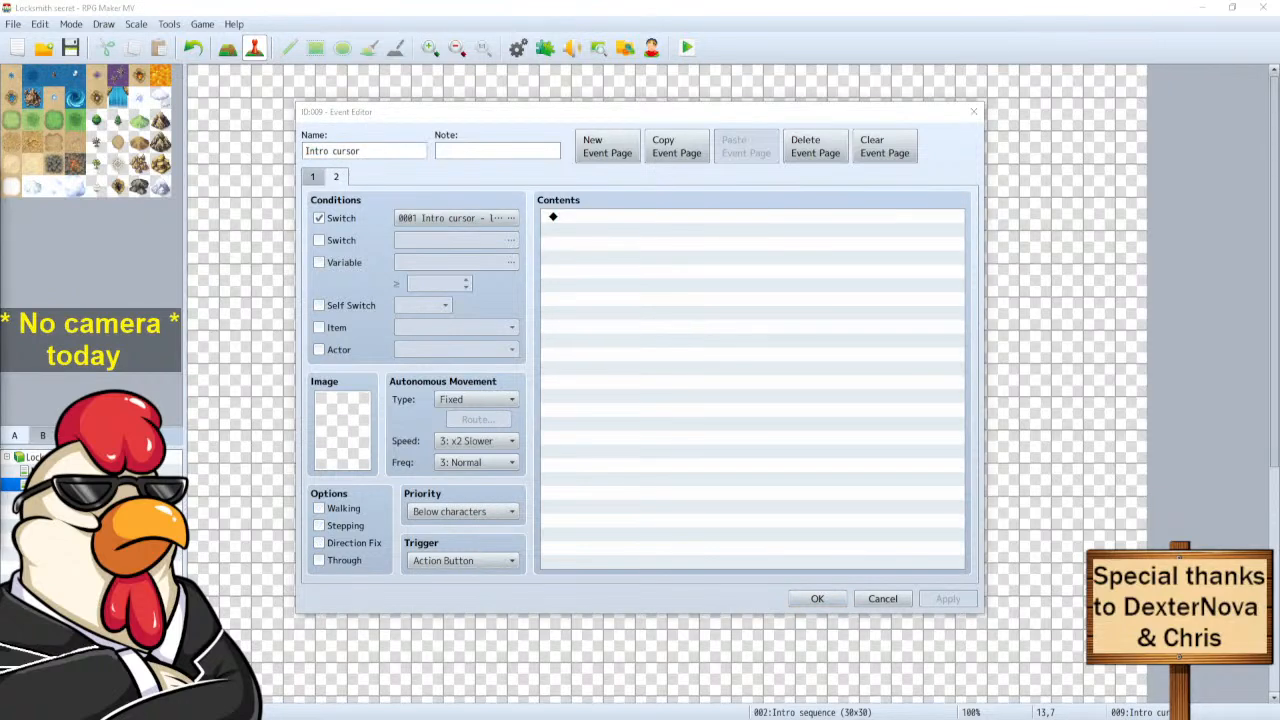
left_click(313, 178)
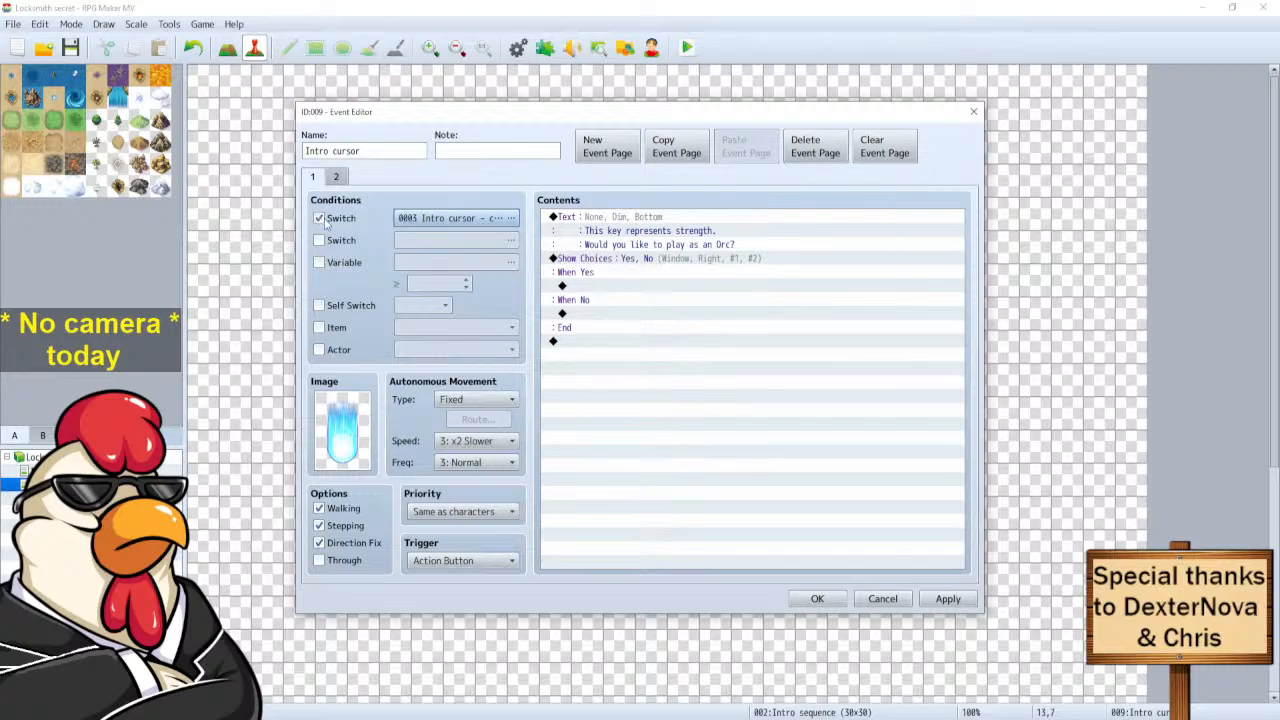
left_click(337, 177)
left_click(438, 221)
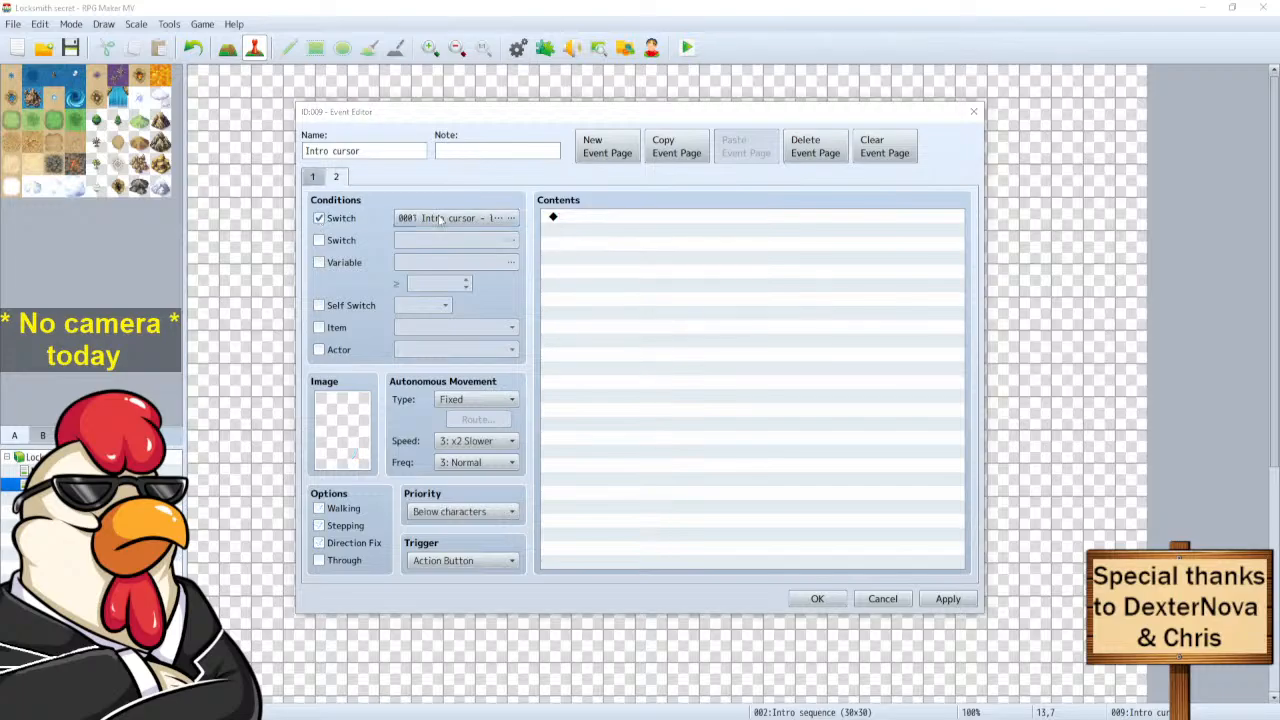
key("Escape")
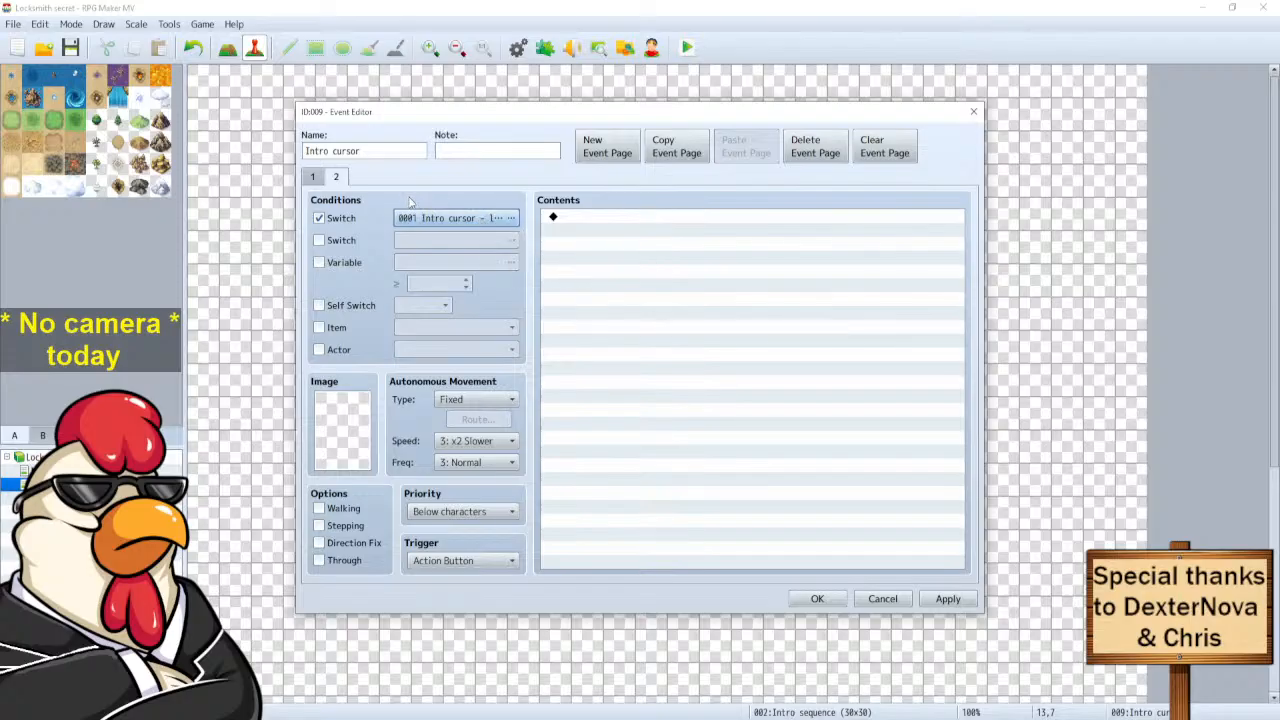
Copy page 2 as a new page 3, set page 2's condition to switch 0002, and save.
left_click(671, 155)
left_click(728, 157)
left_click(336, 177)
left_click(446, 220)
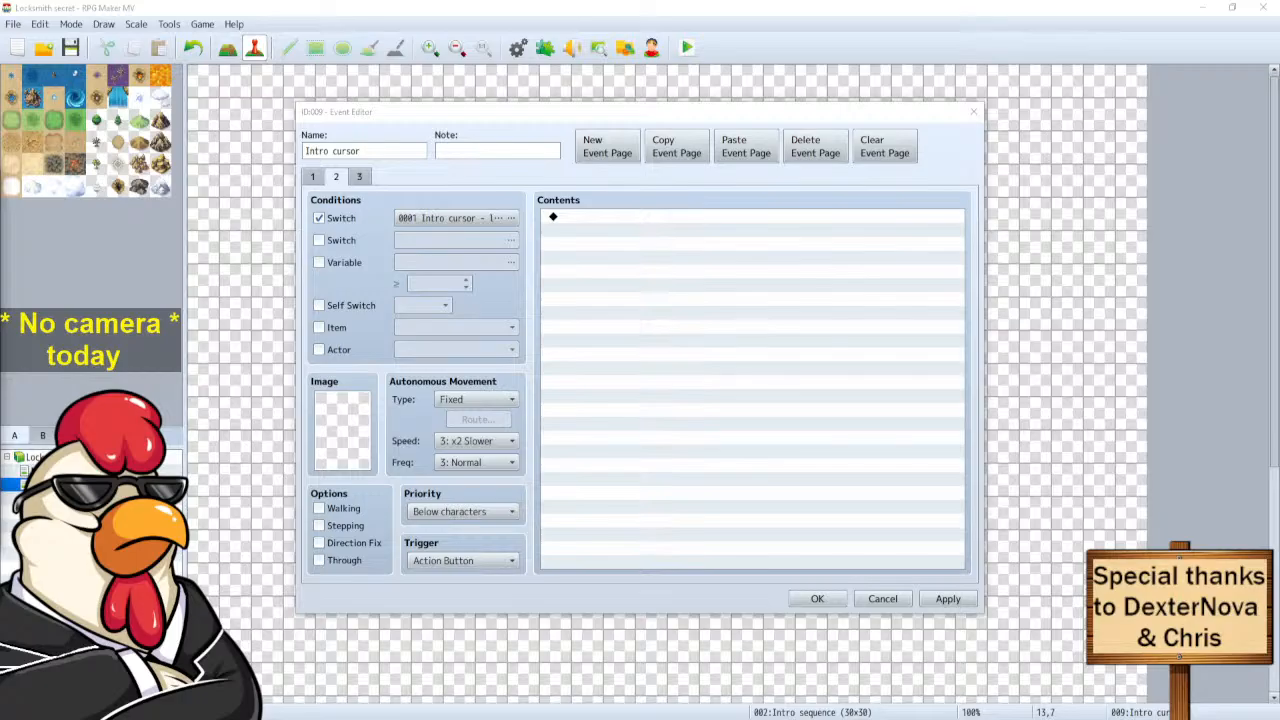
key("Return")
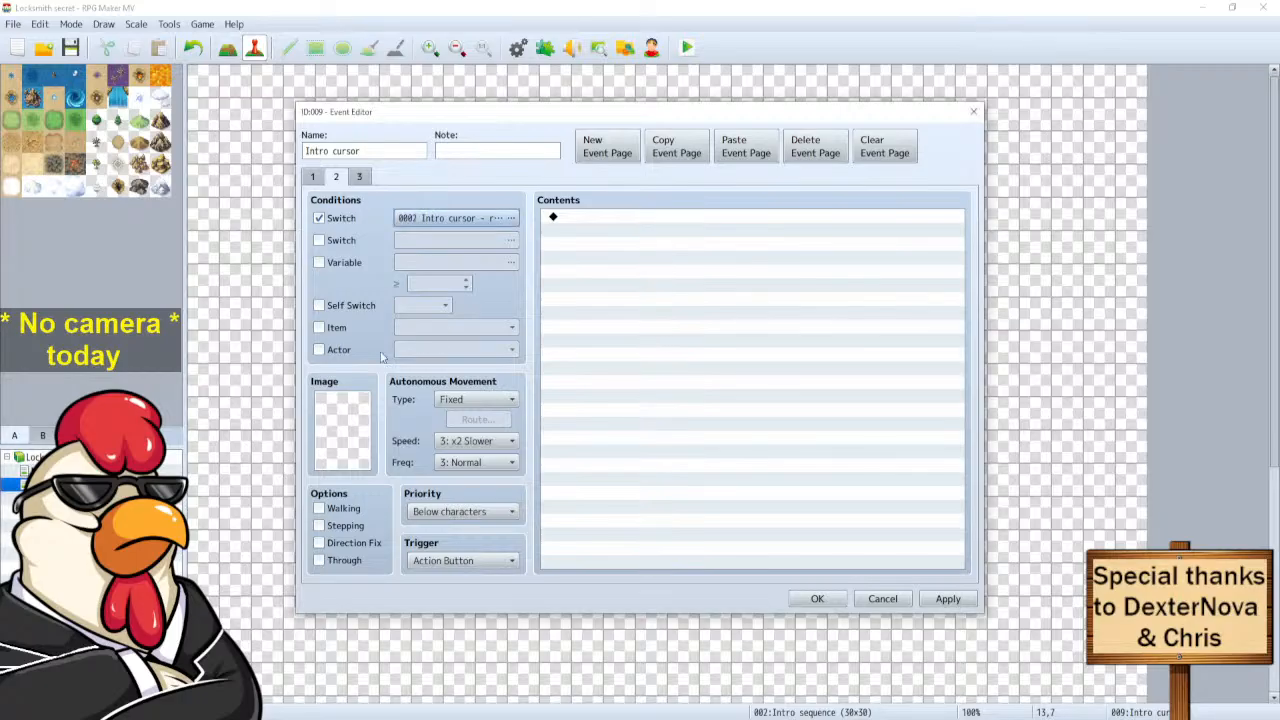
left_click(313, 177)
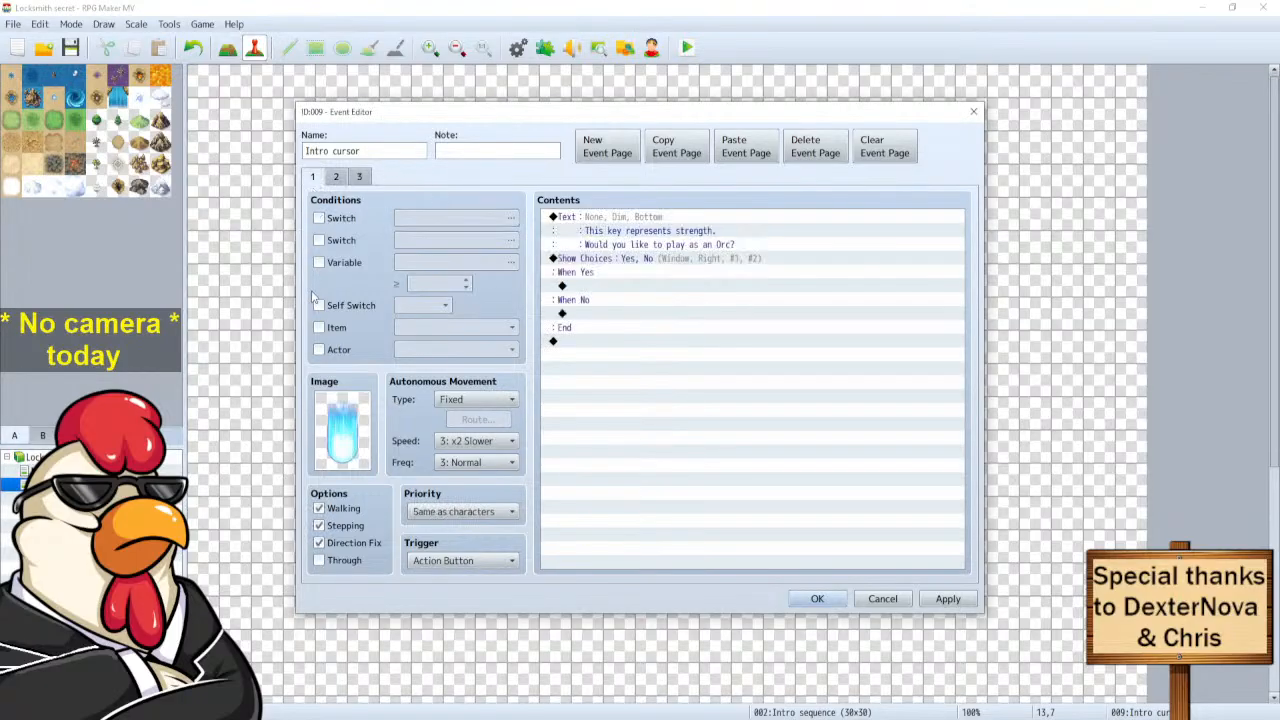
left_click(837, 603)
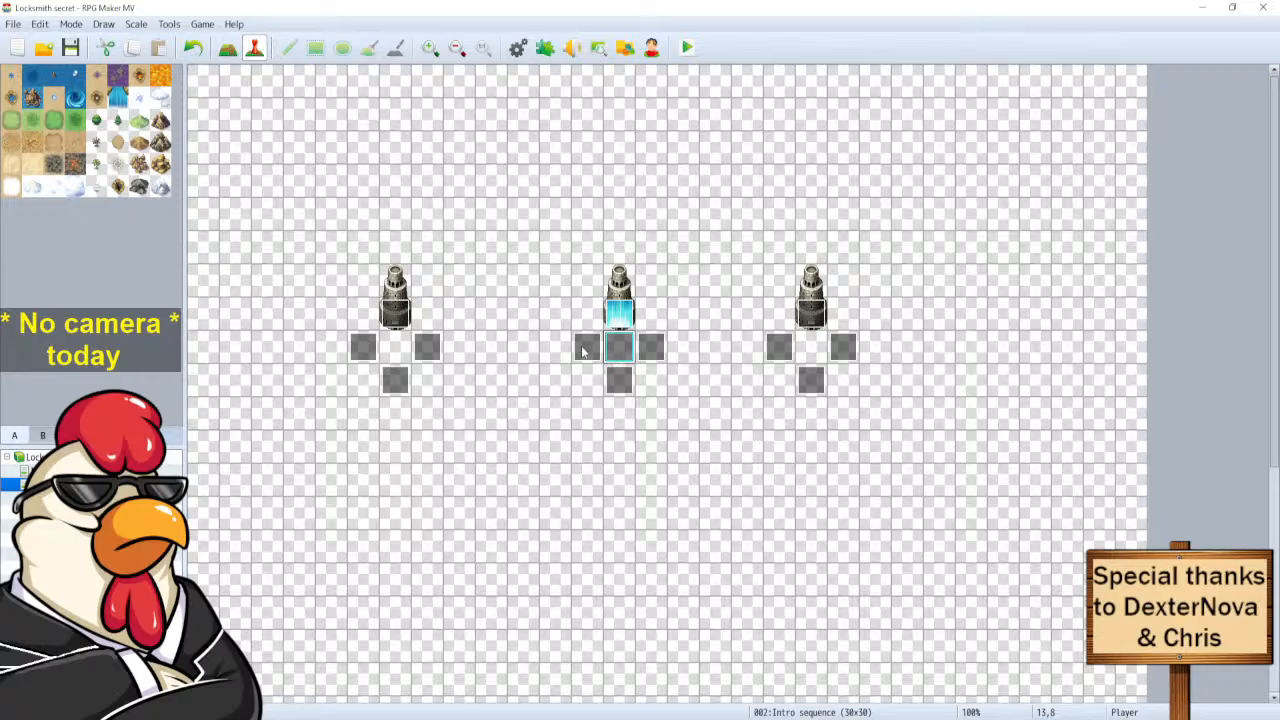
Check EV003, then open the left pedestal's event EV011 on its second page.
double_click(587, 347)
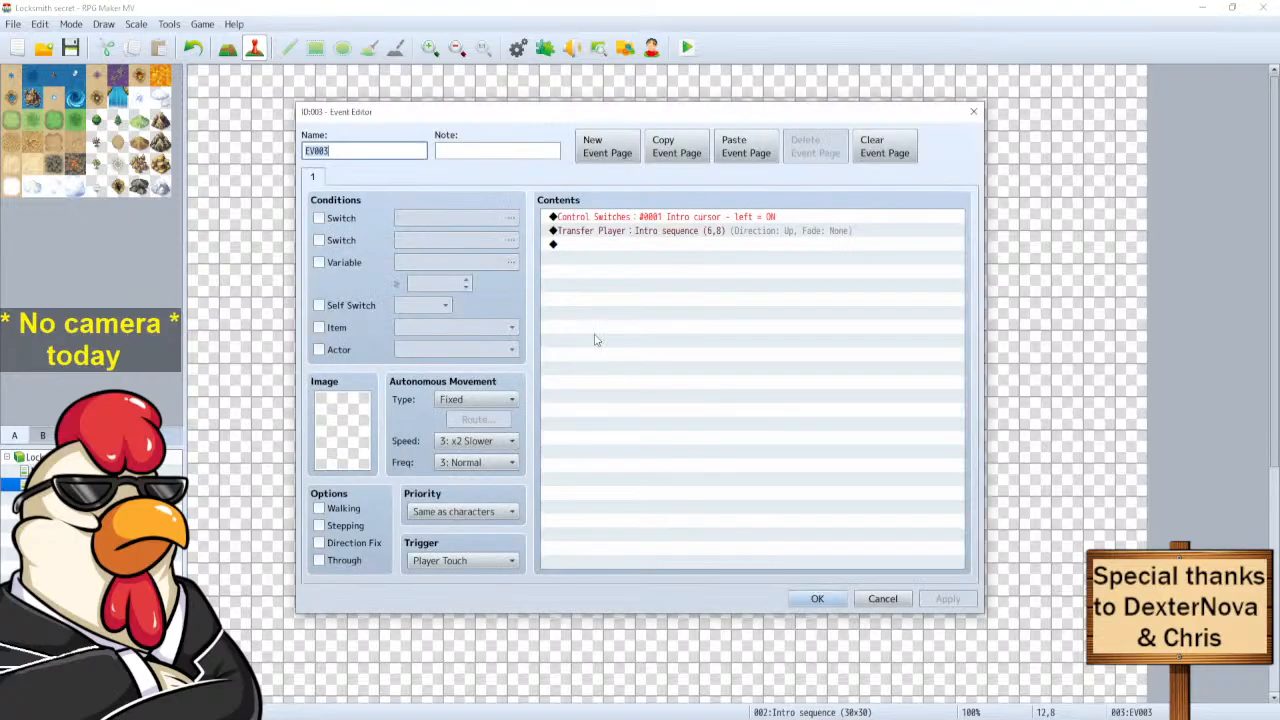
left_click(869, 600)
left_click(396, 348)
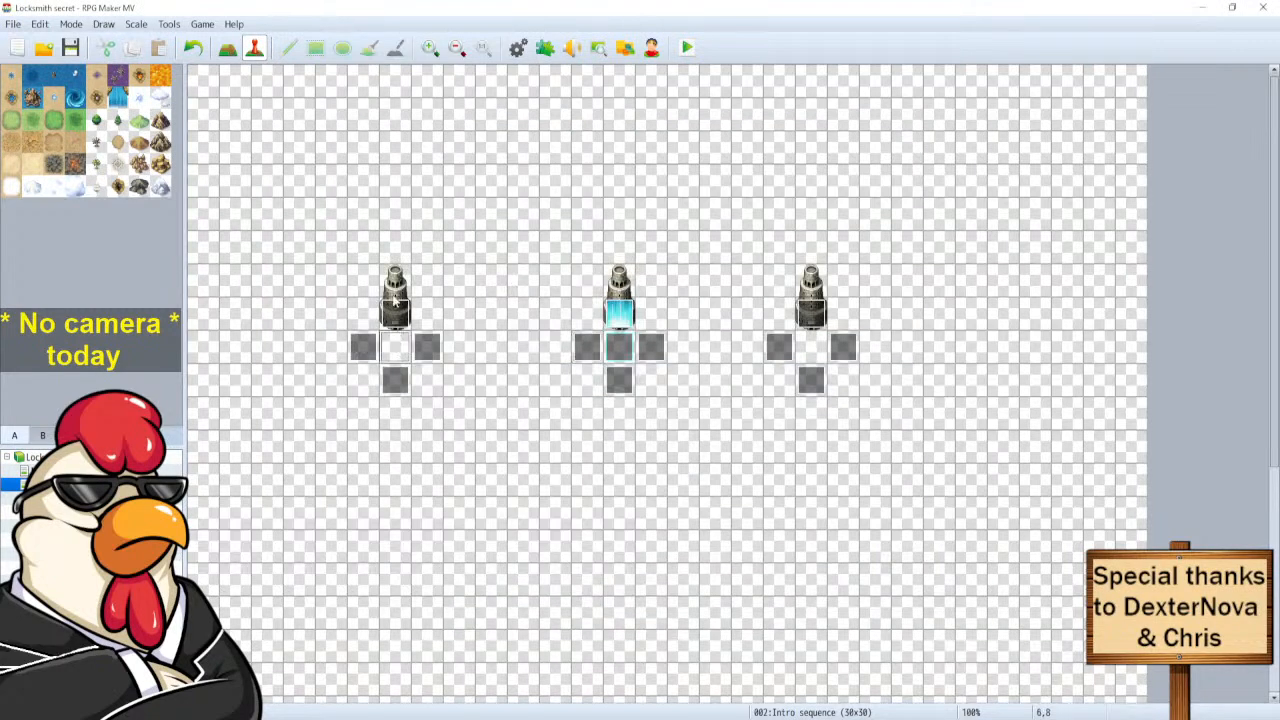
double_click(396, 315)
left_click(336, 177)
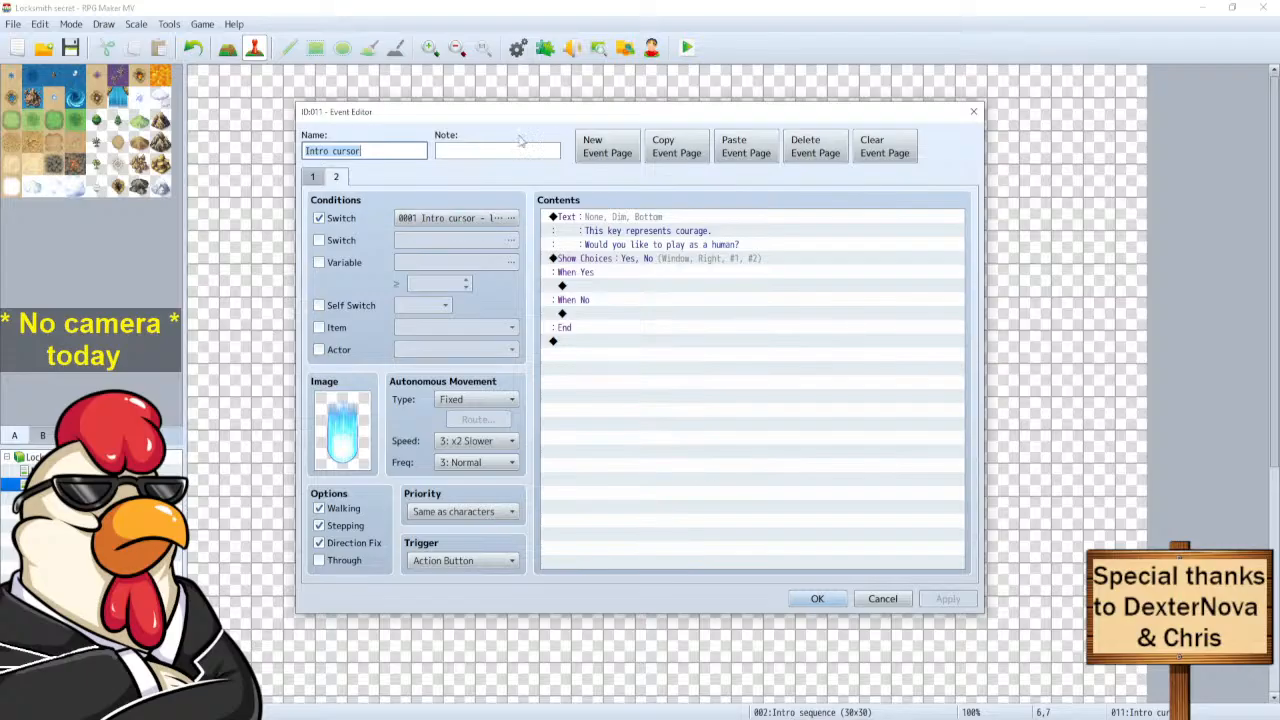
Review pages 1 and 2 of EV011 and close it with OK.
left_click(311, 177)
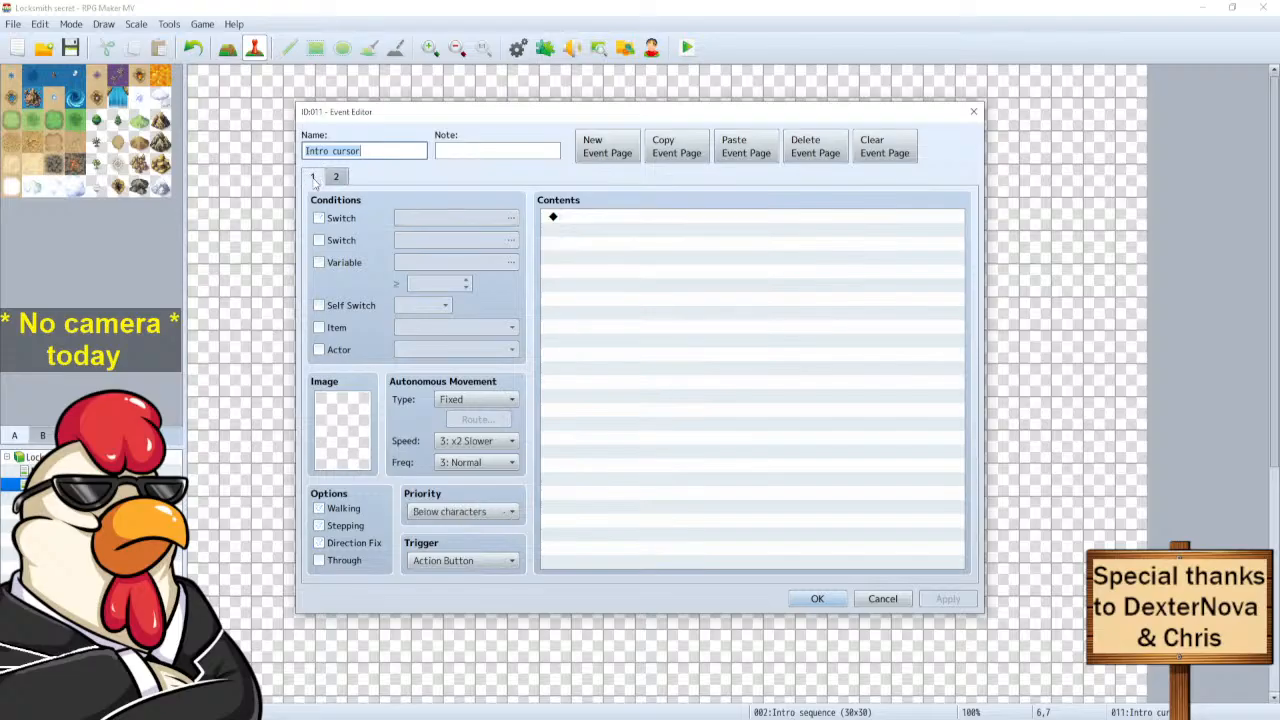
left_click(337, 177)
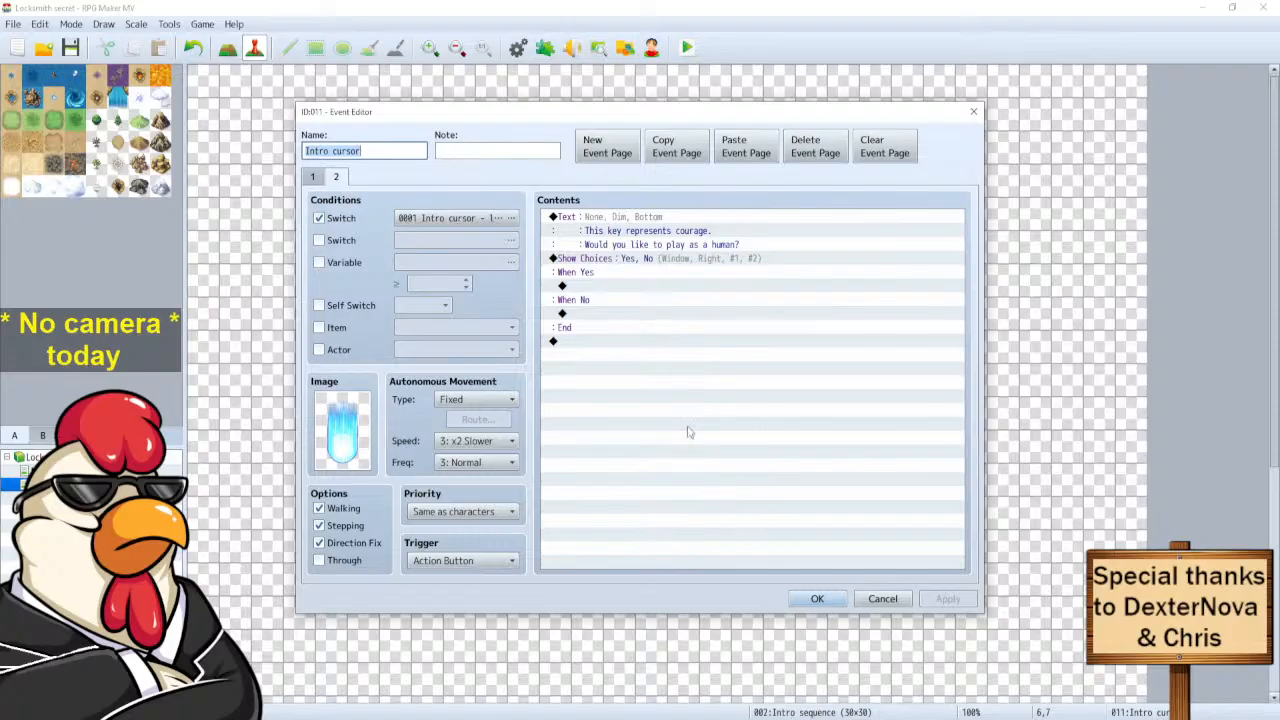
left_click(817, 598)
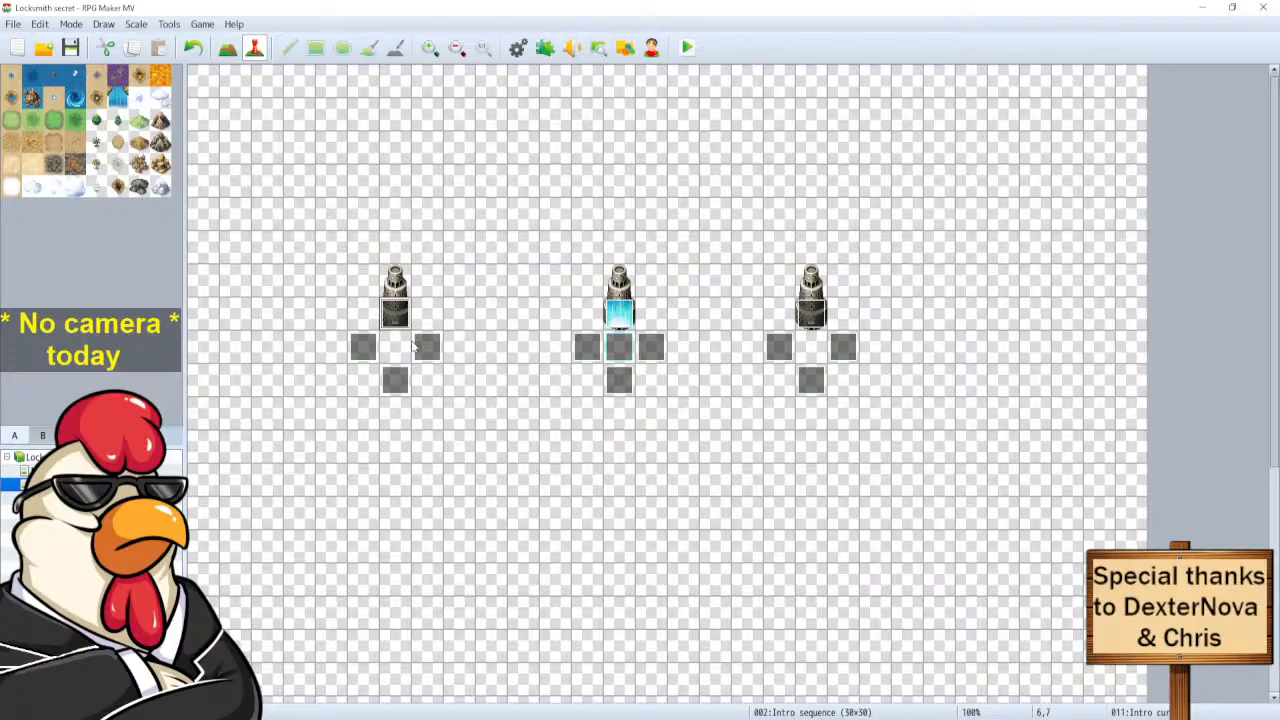
In EV005, delete the Control Switches #0002 command.
double_click(423, 346)
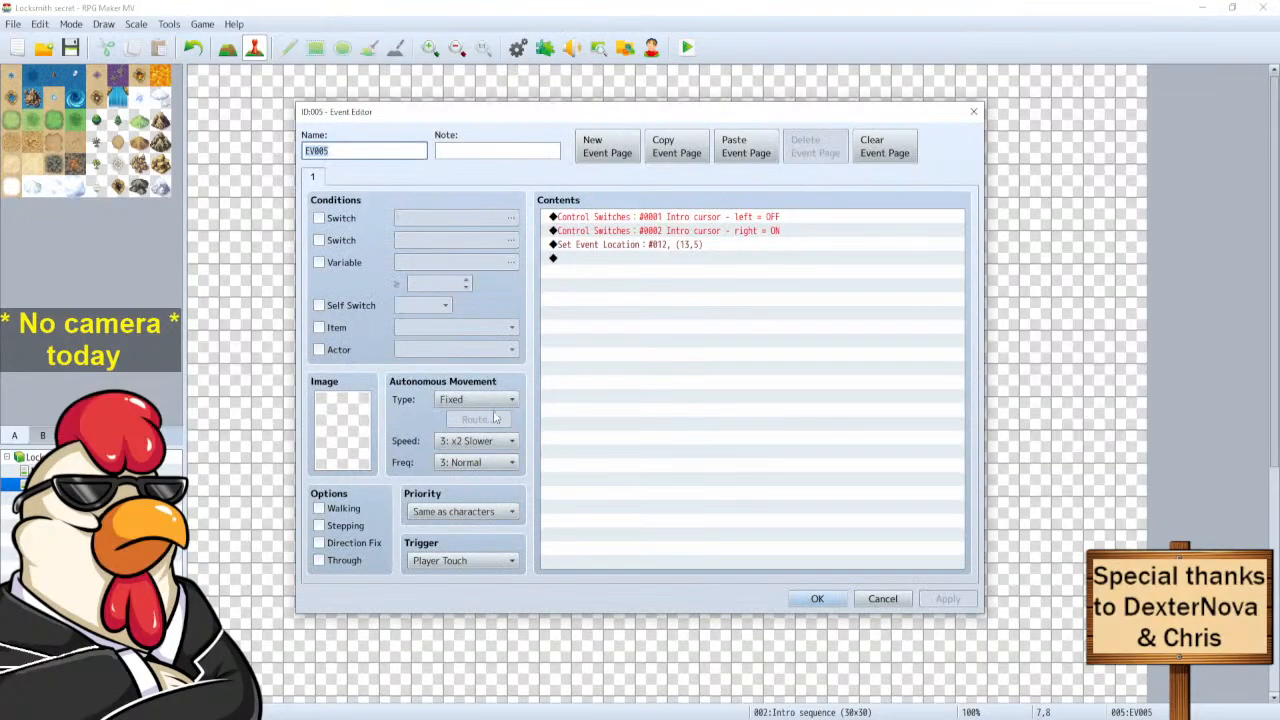
left_click(745, 232)
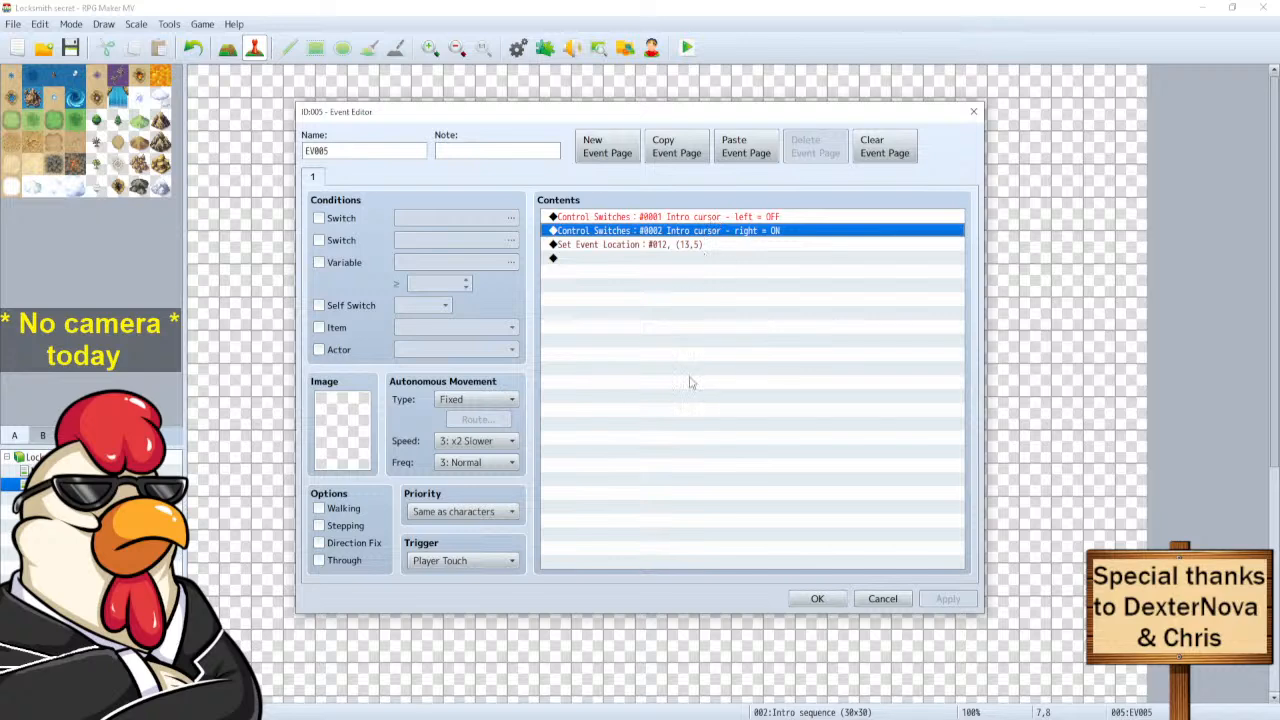
key("Delete")
Set EV005's Set Event Location to This Event at (13,8) facing Up, and close the editor.
double_click(643, 231)
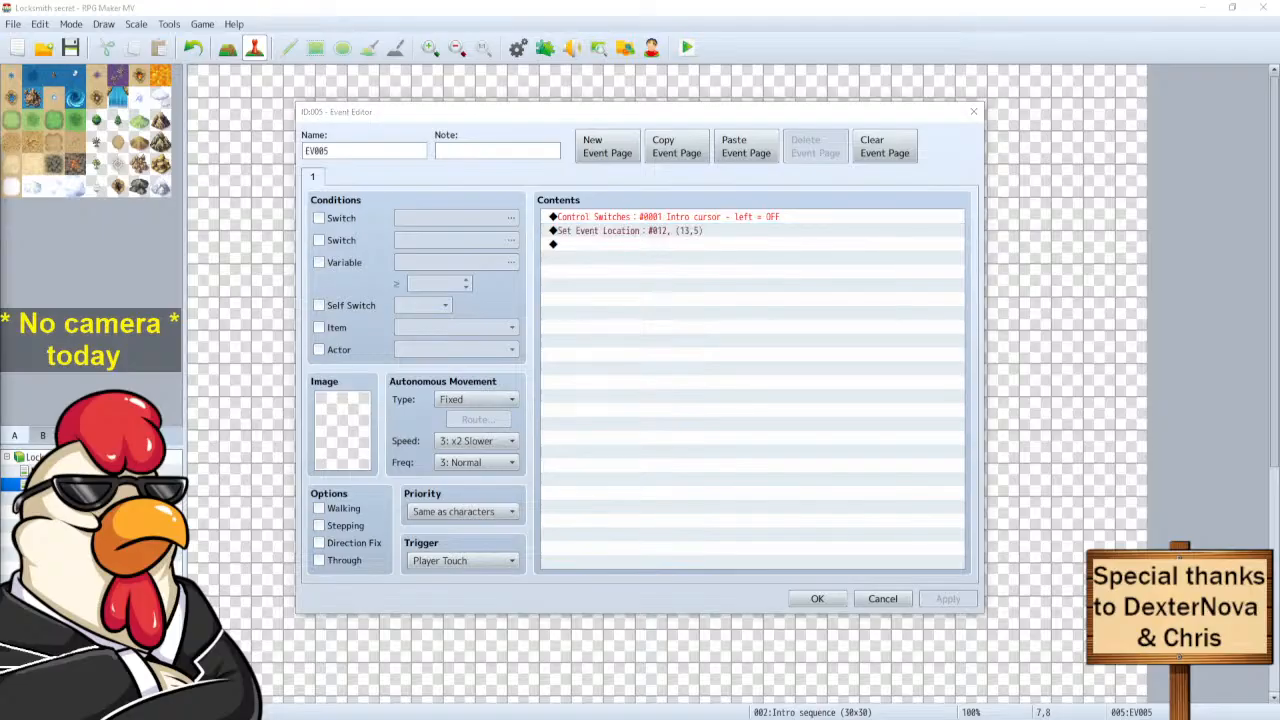
key("Escape")
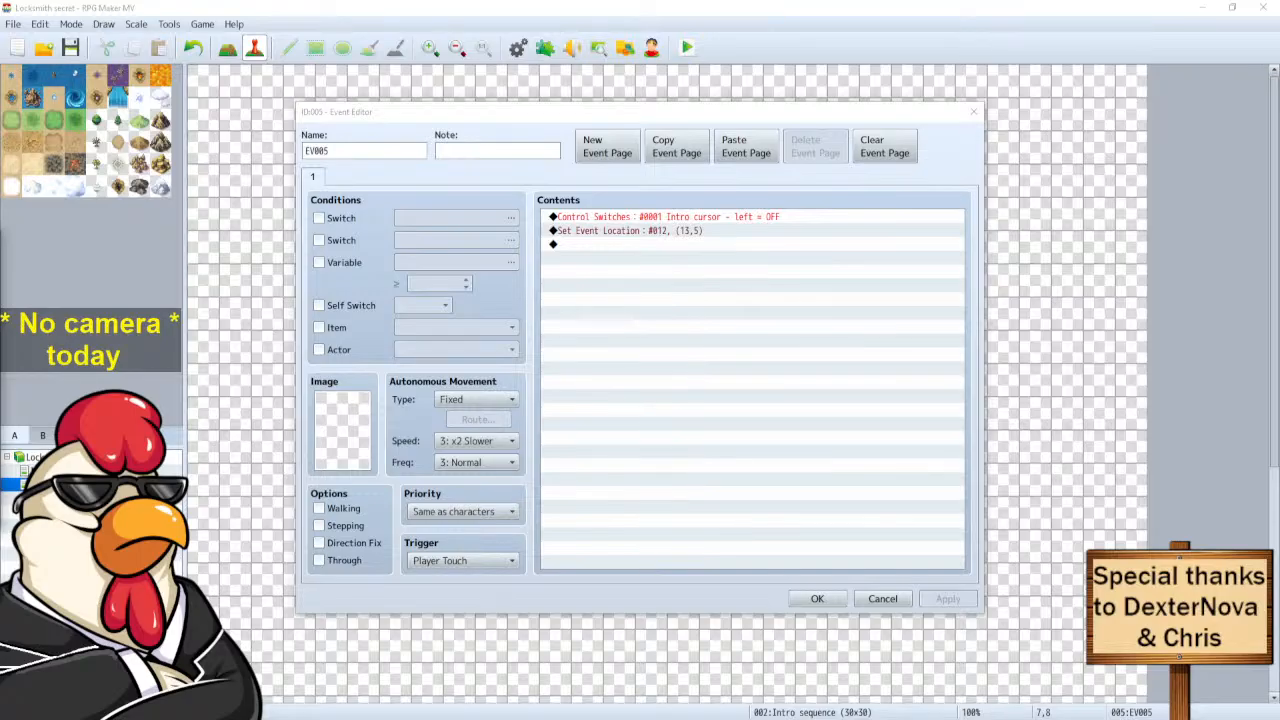
left_click(222, 297)
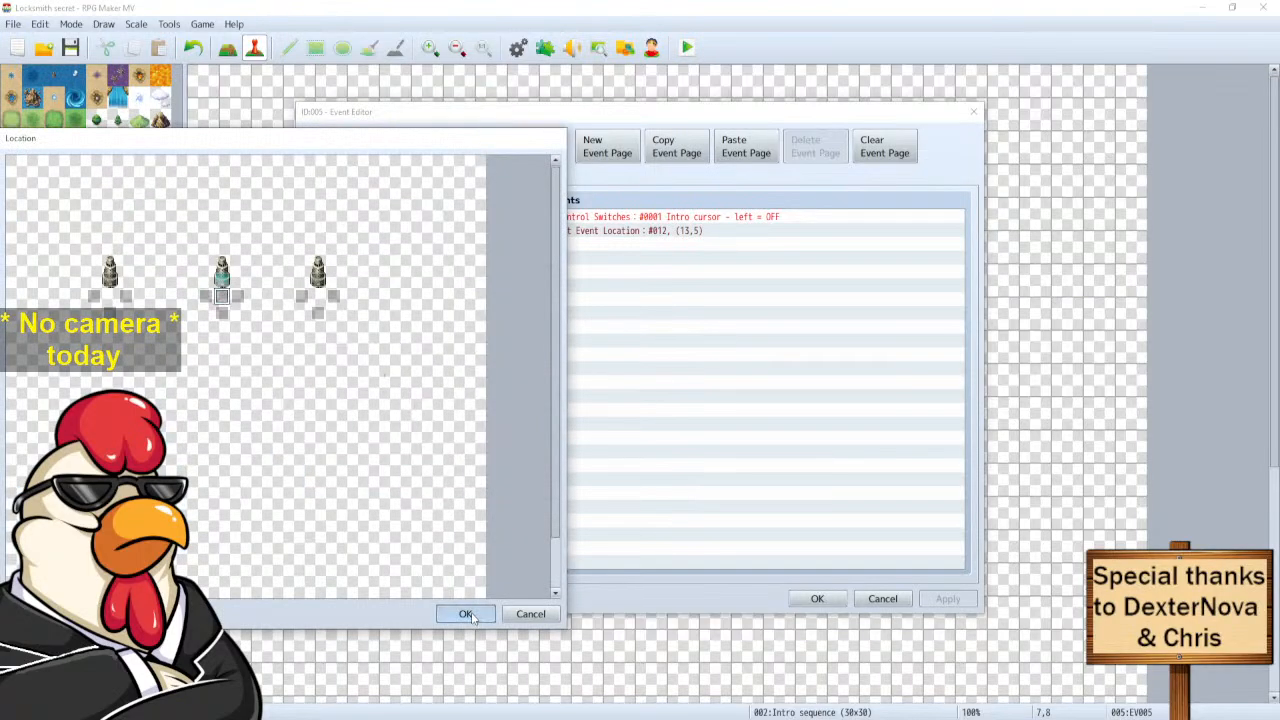
left_click(466, 614)
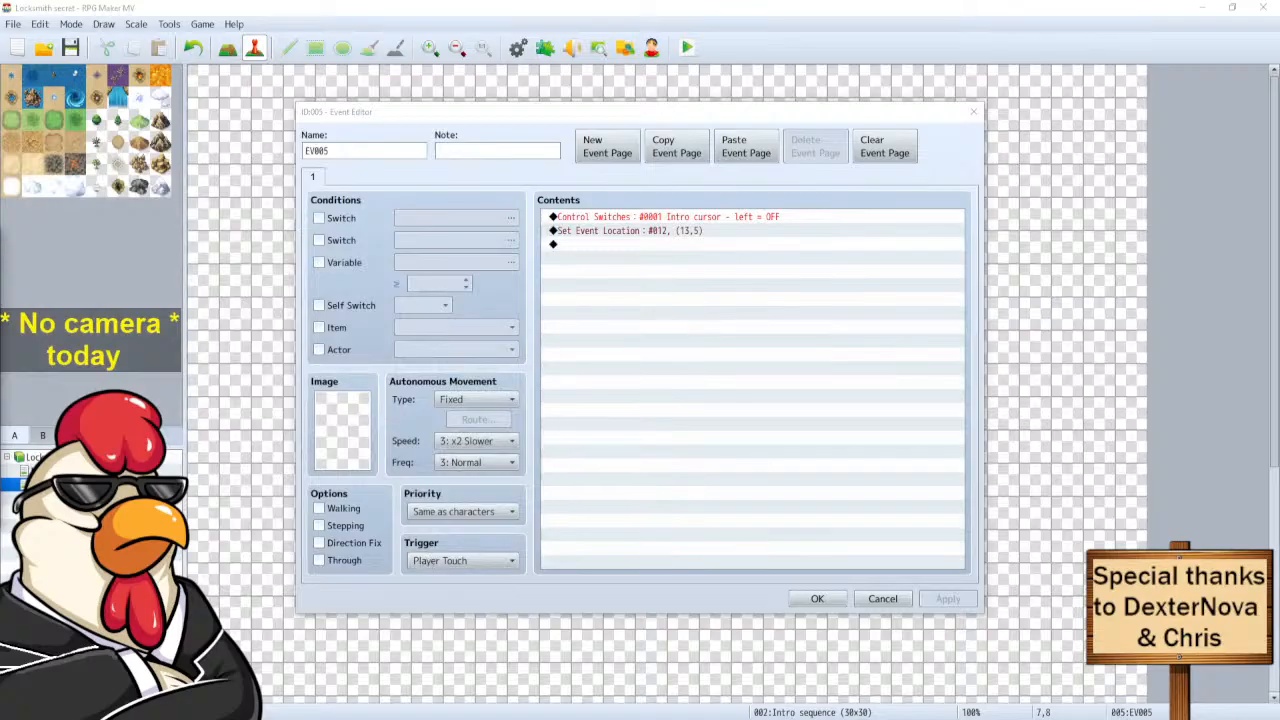
left_click(586, 479)
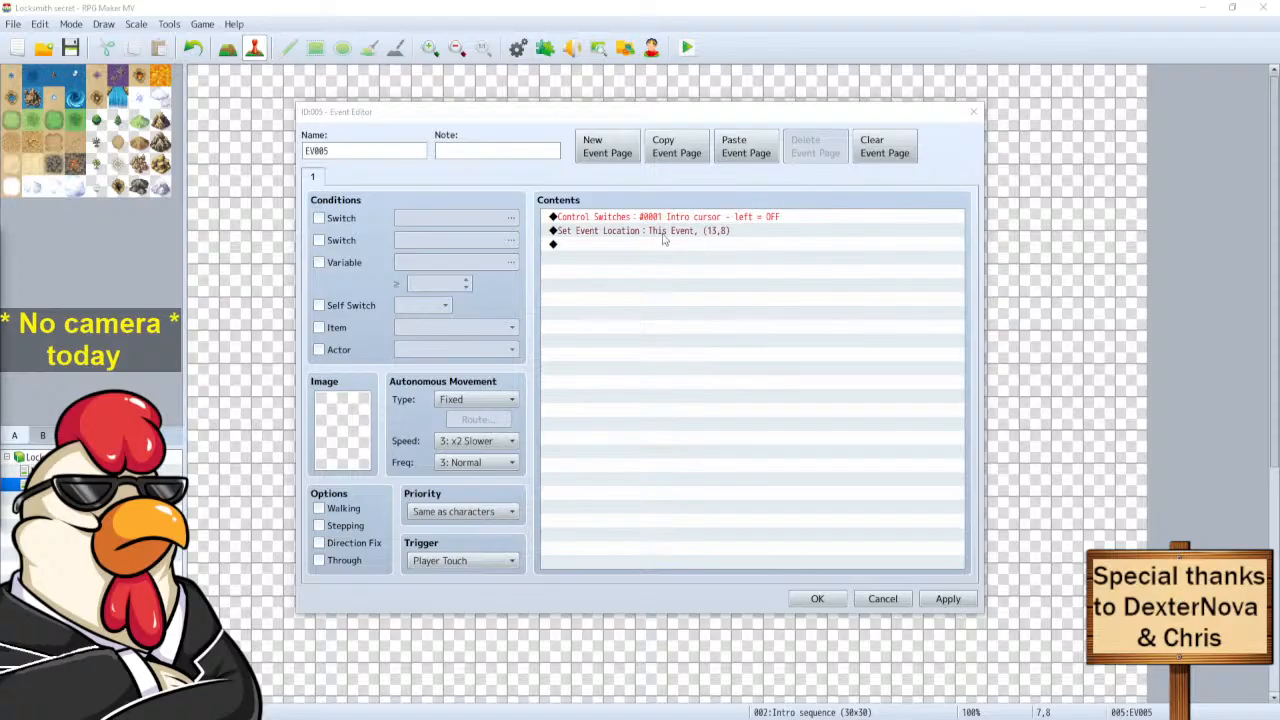
left_click_drag(0, 240, 453, 240)
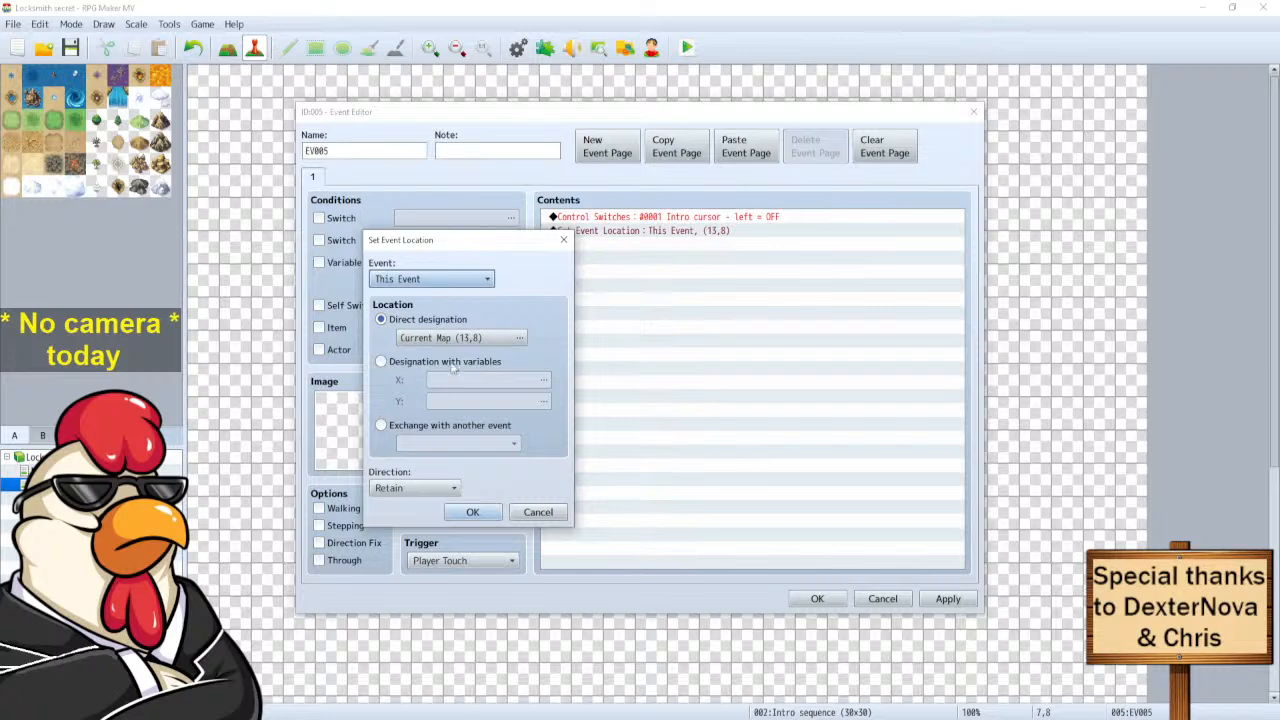
left_click(405, 490)
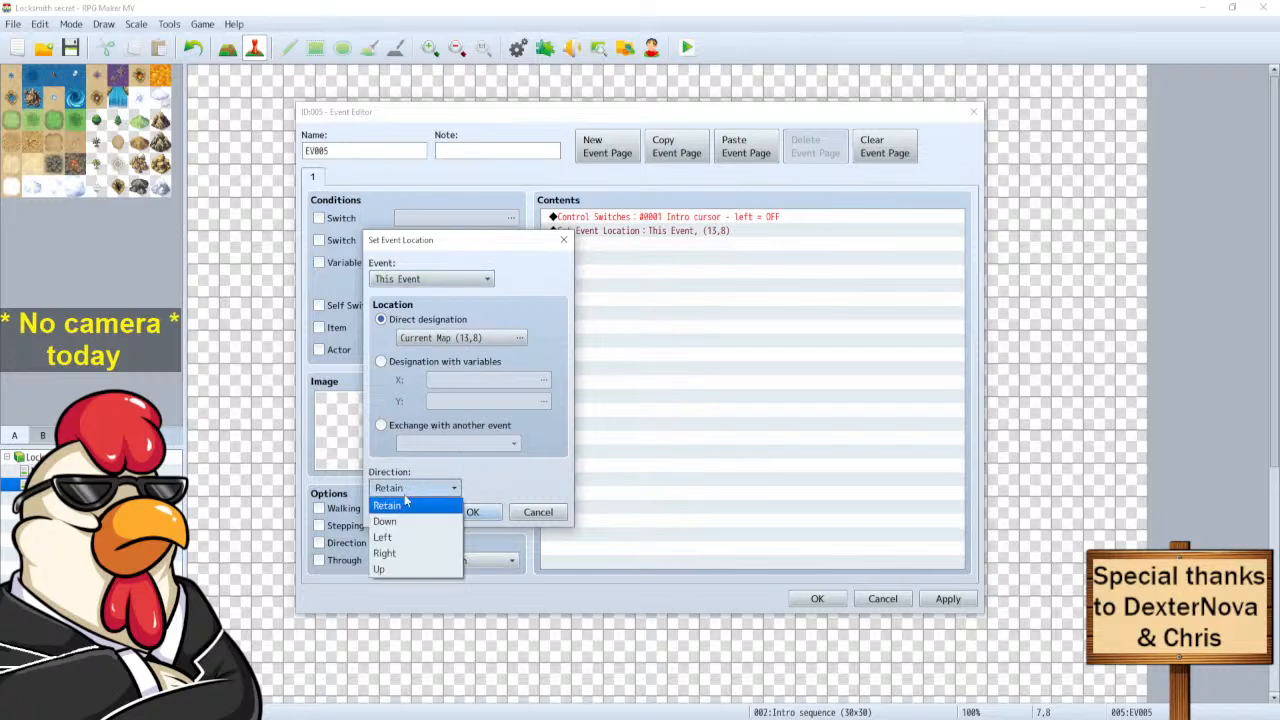
left_click(400, 569)
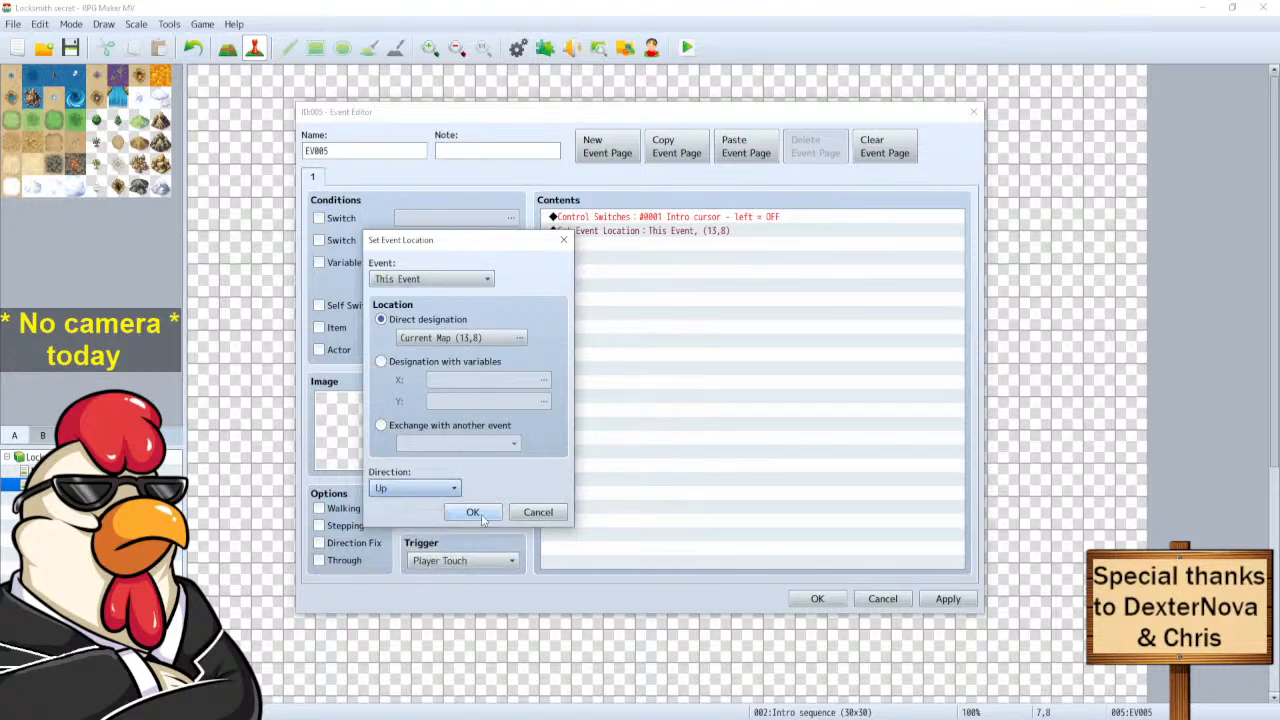
left_click(473, 511)
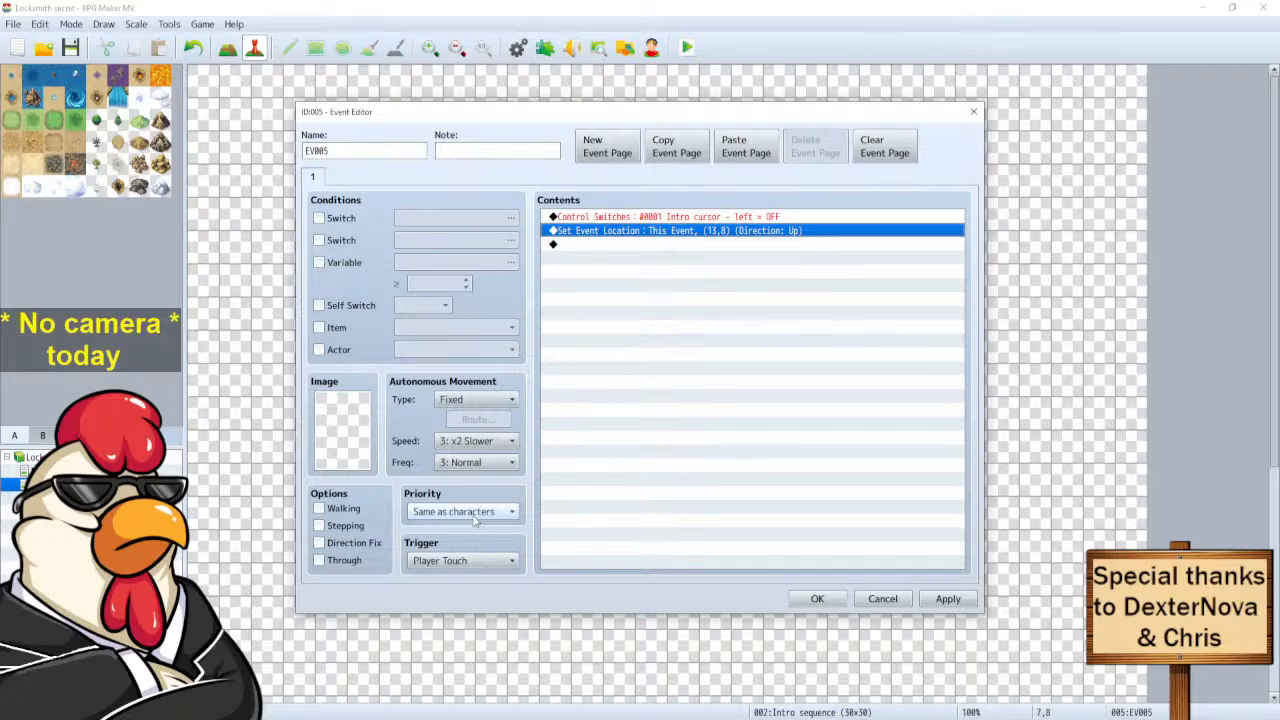
left_click(815, 599)
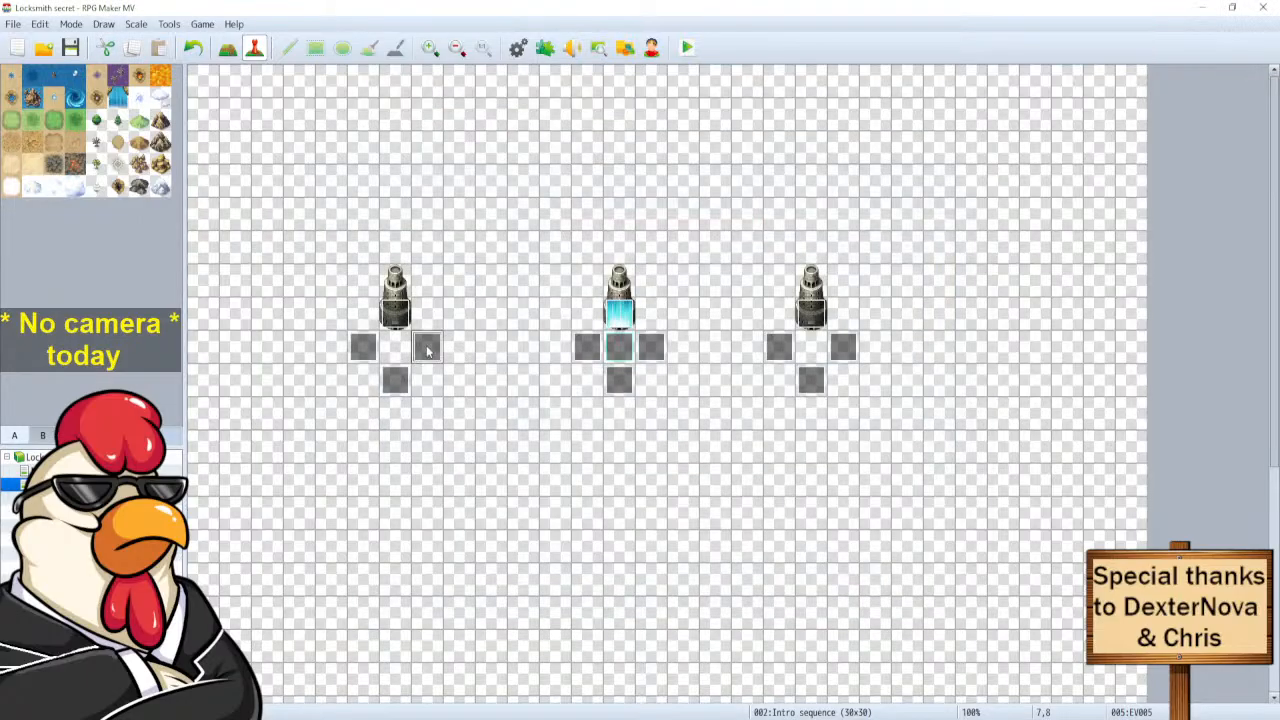
Open EV008 and delete its left-cursor switch OFF command.
left_click(618, 350)
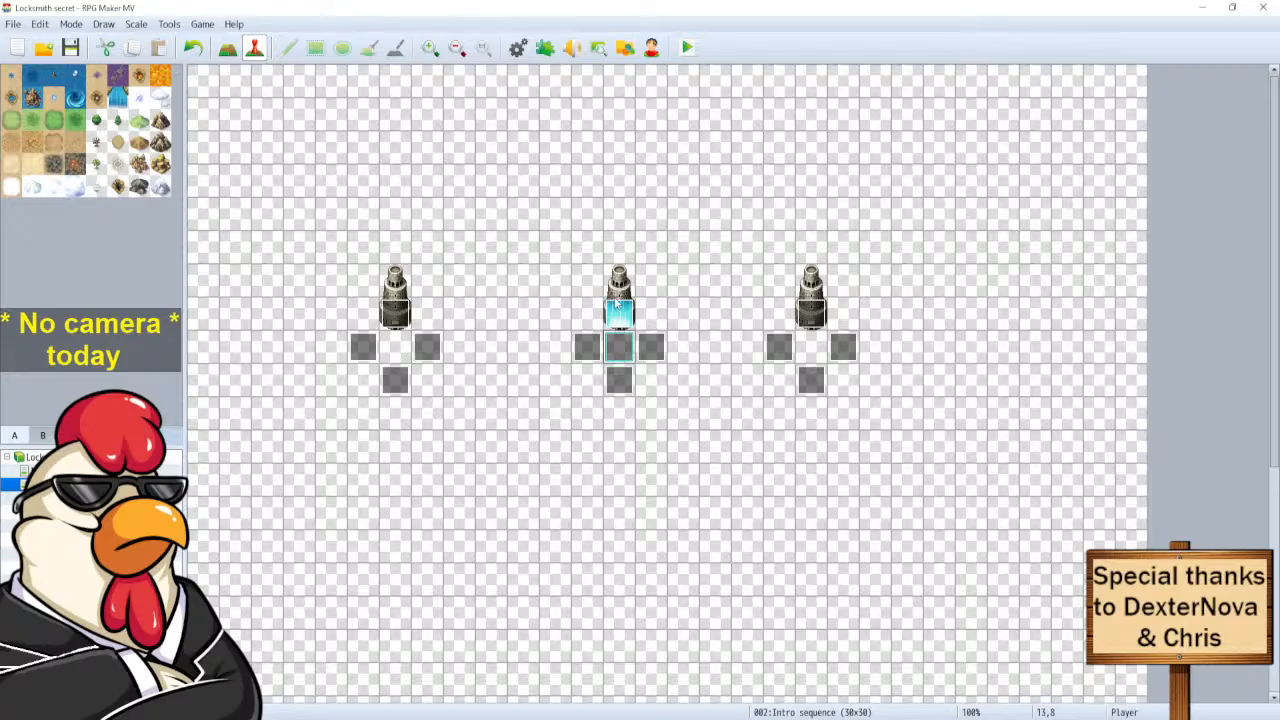
double_click(651, 347)
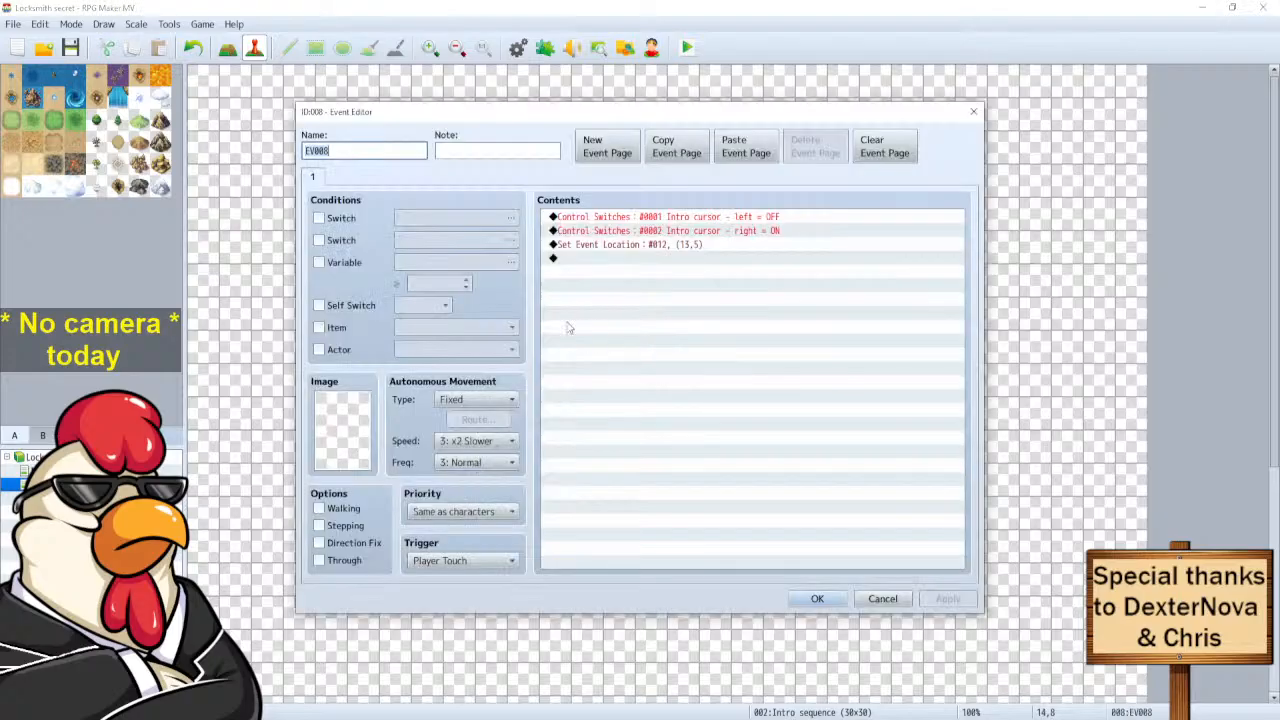
left_click(706, 218)
key("Delete")
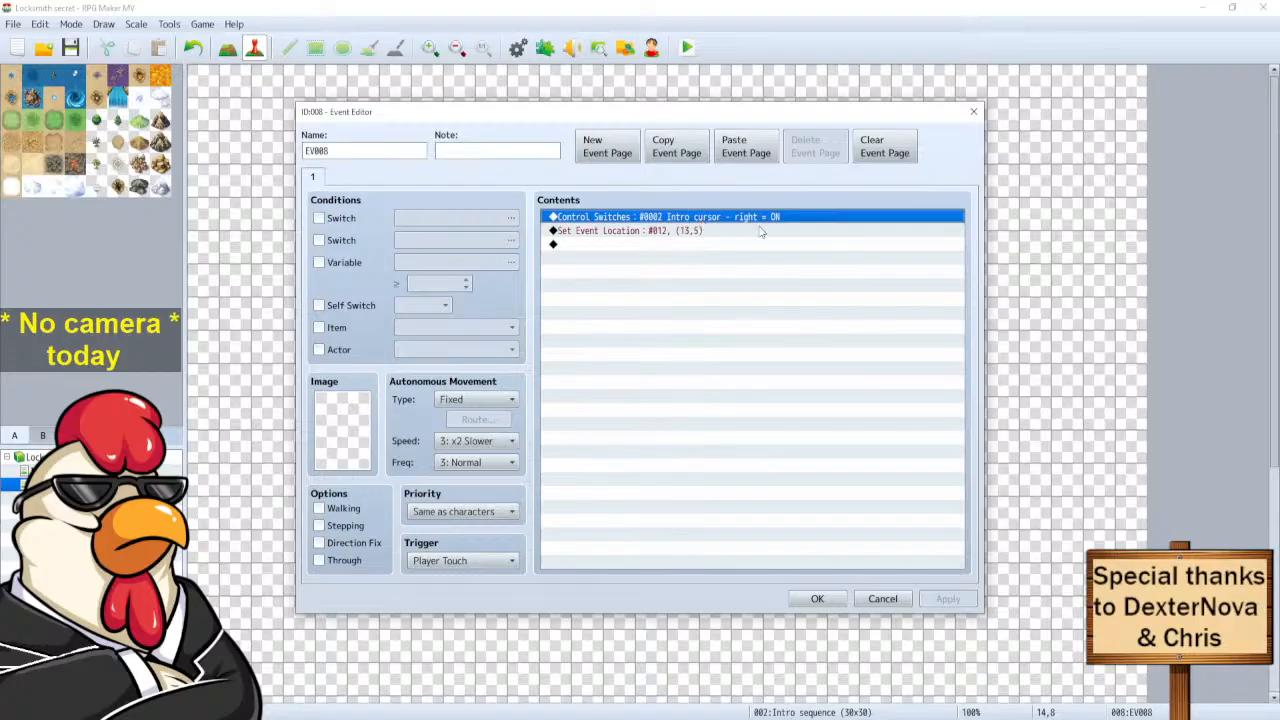
Review EV008's Set Event Location (This Event, 19,8, Up) and leave it unchanged.
left_click(631, 233)
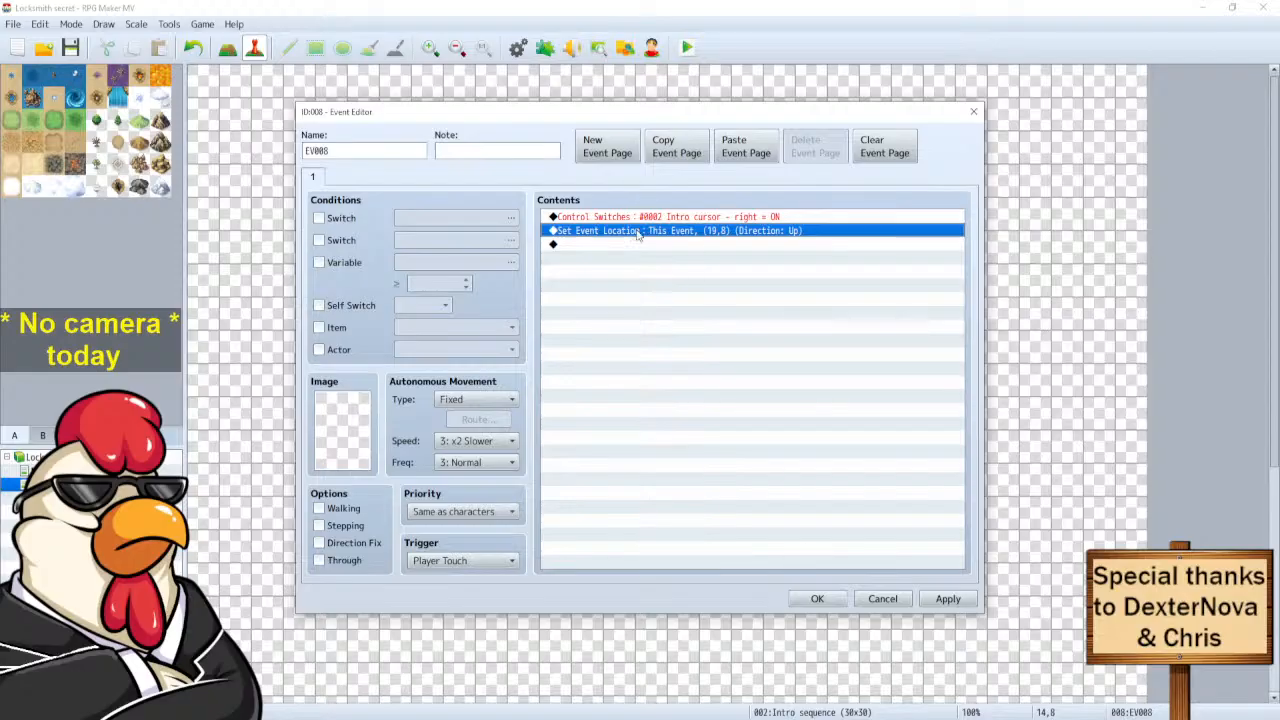
double_click(572, 231)
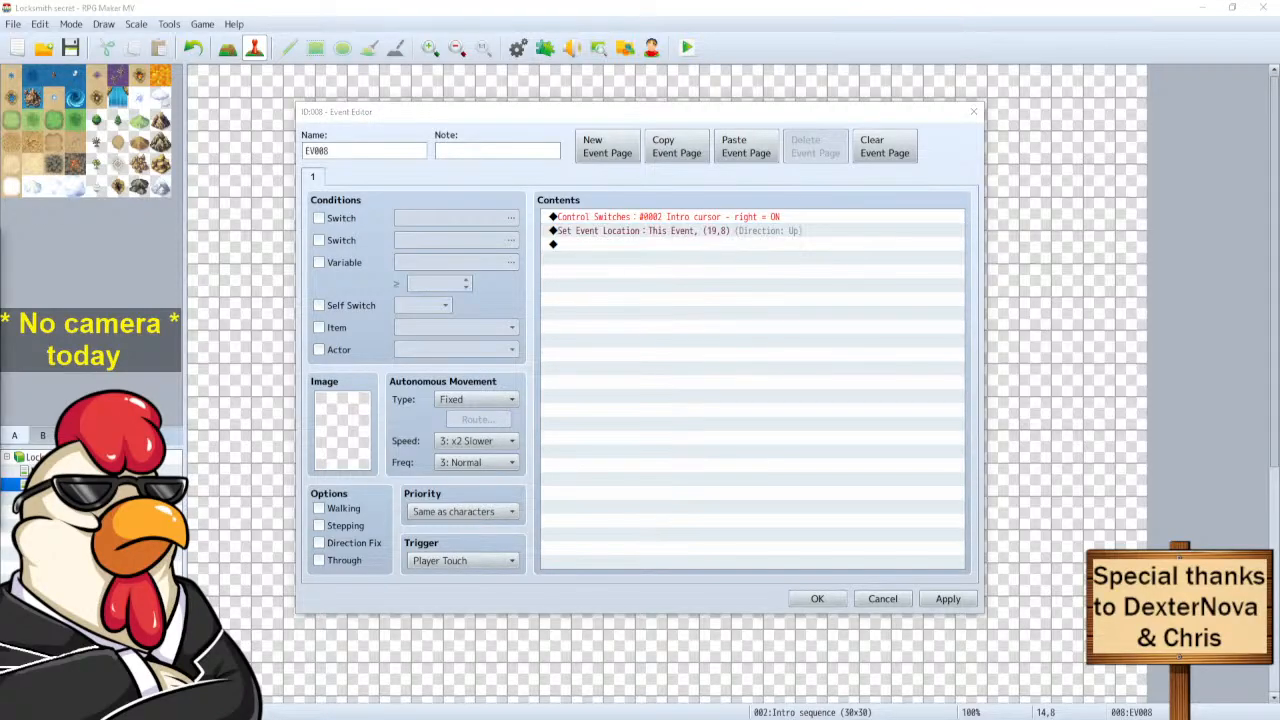
left_click_drag(570, 246, 585, 246)
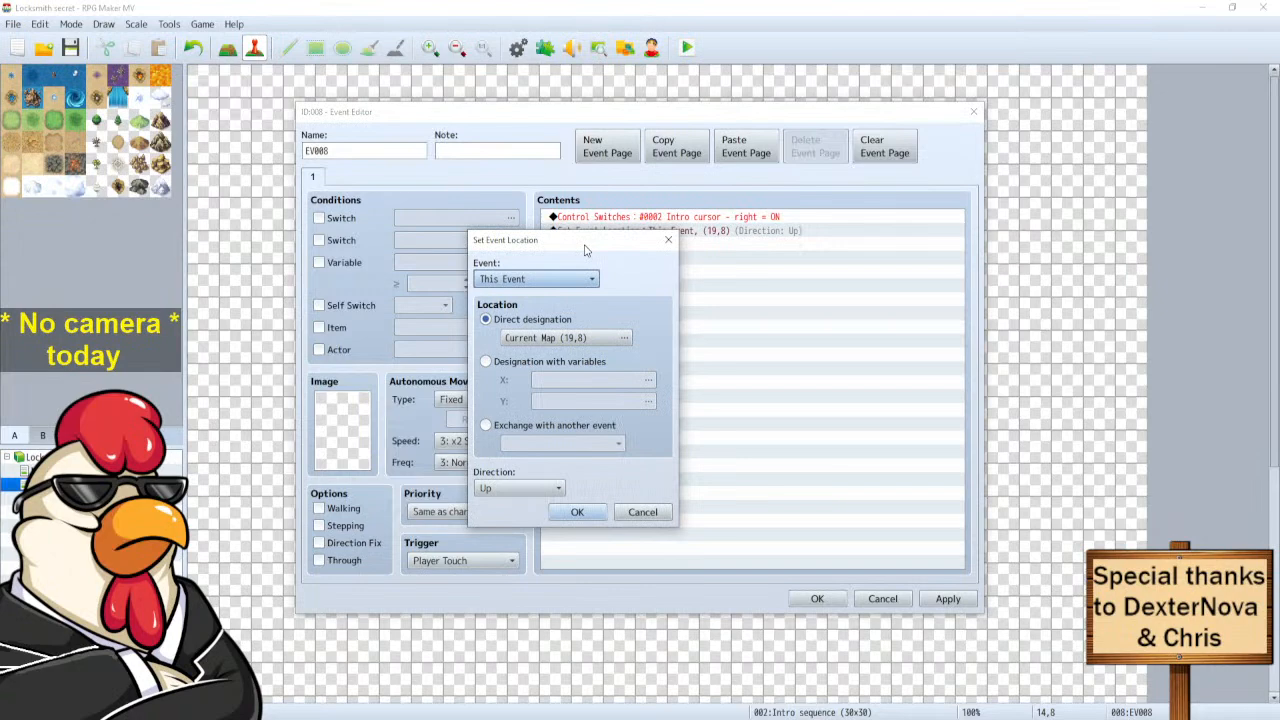
left_click(648, 512)
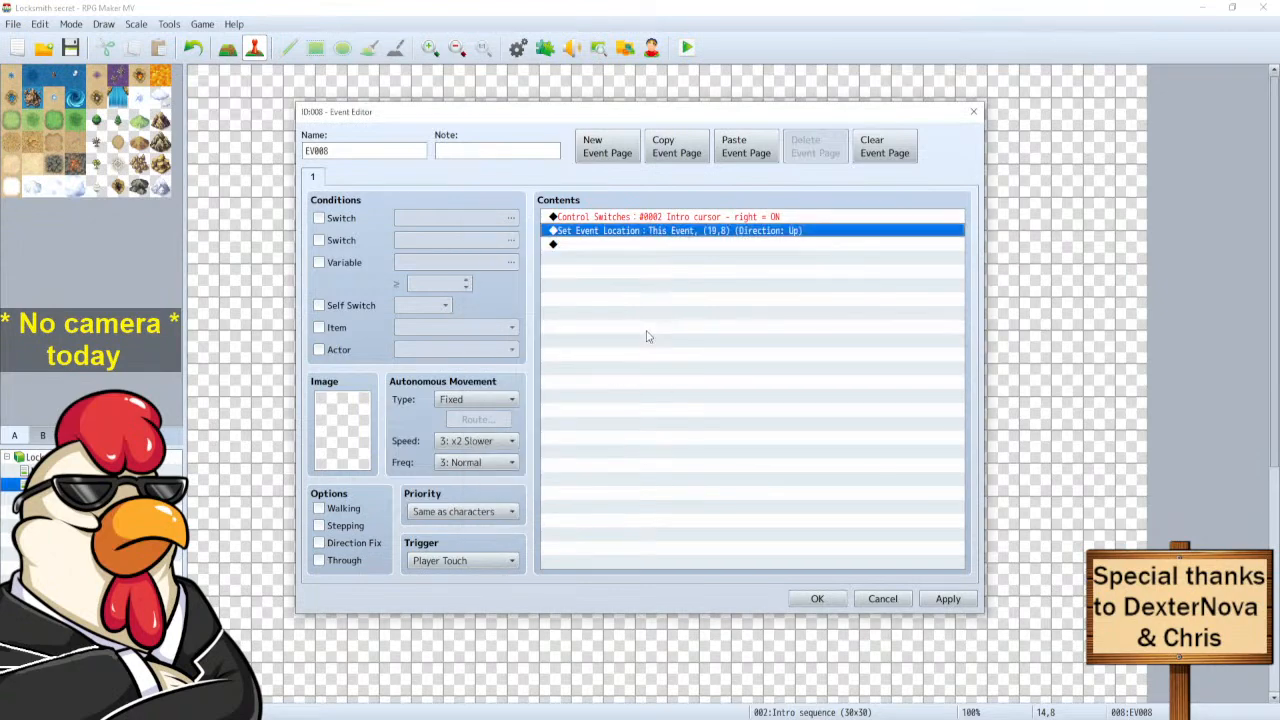
Close EV008, then inspect EV003, the tile below the centre statue and EV006 without changes.
left_click(882, 599)
double_click(588, 347)
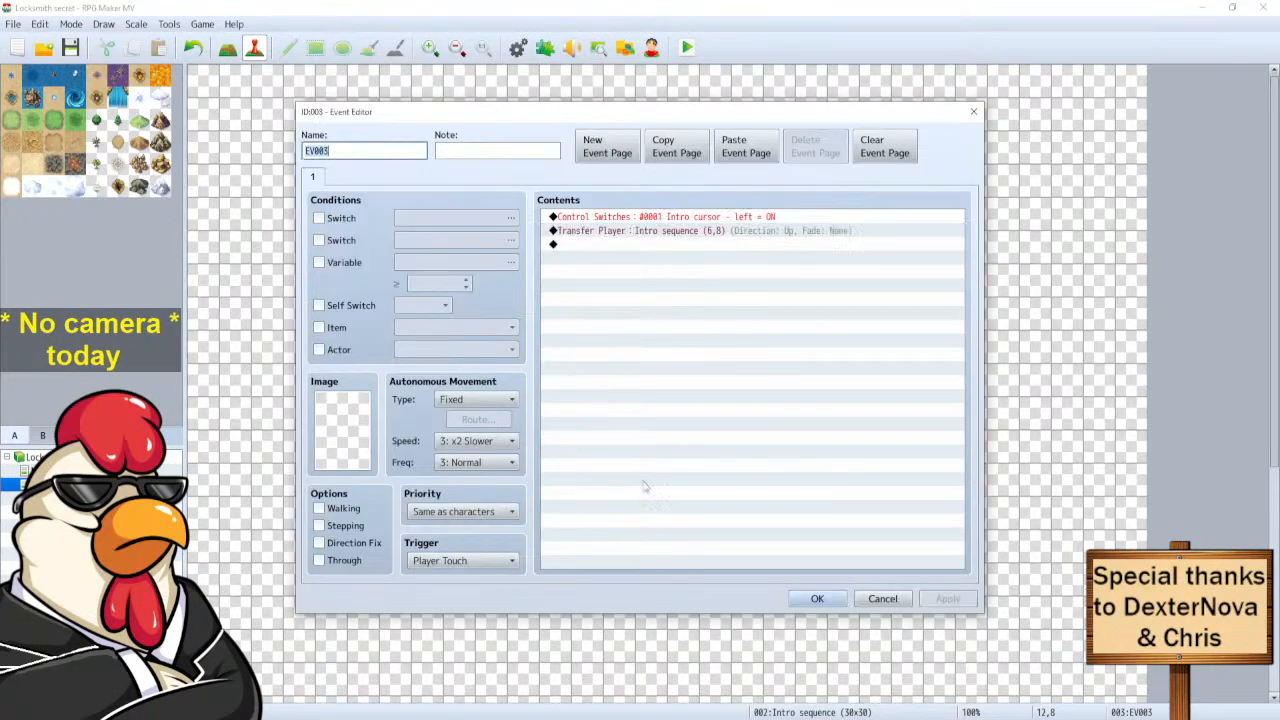
left_click(872, 598)
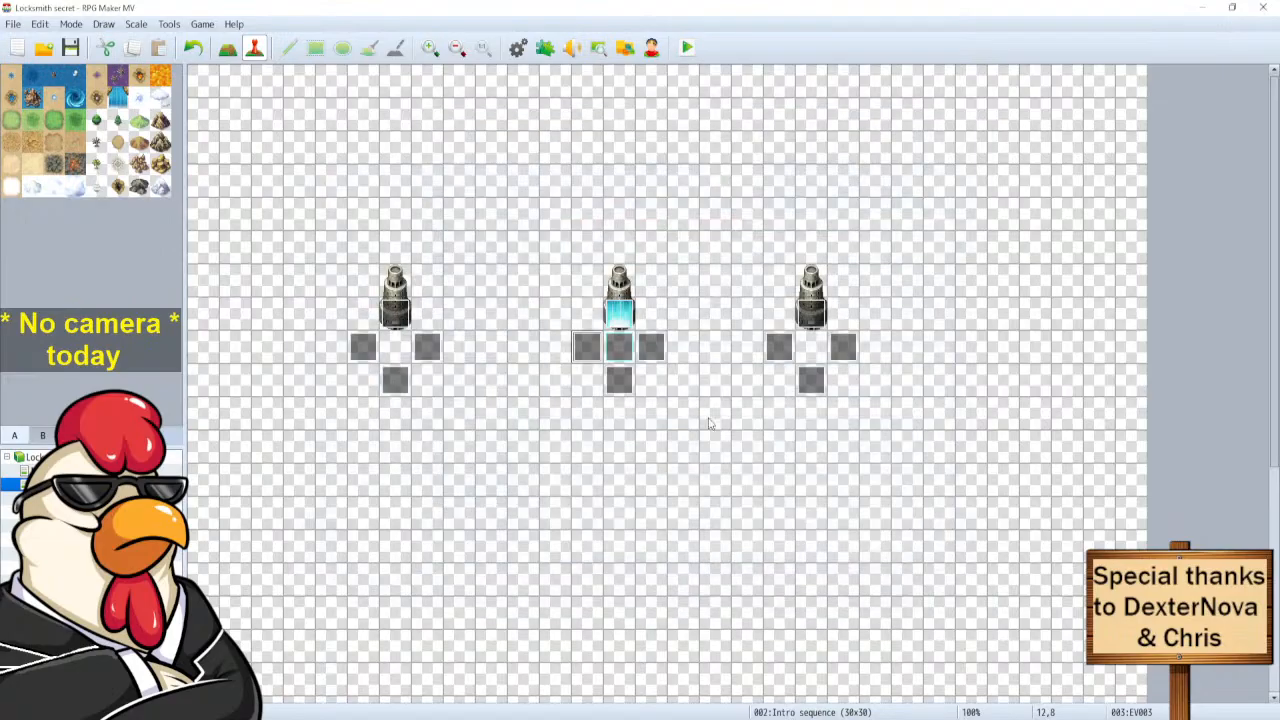
double_click(622, 396)
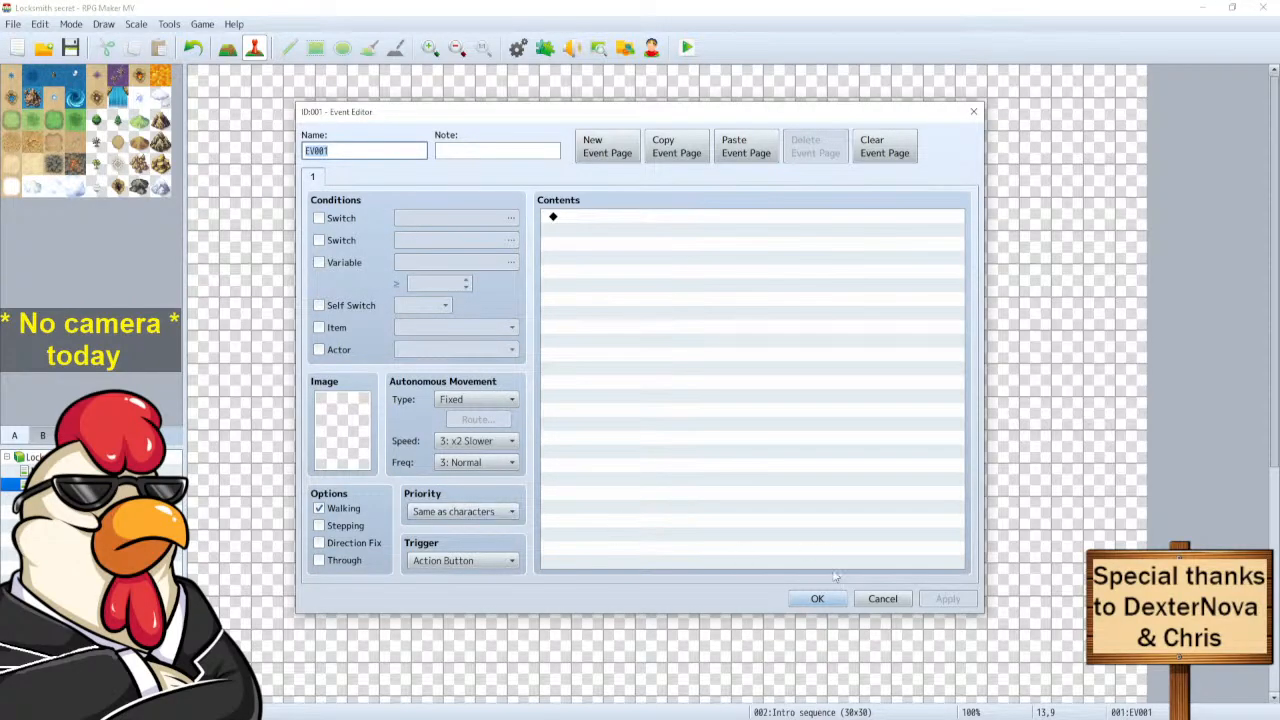
left_click(880, 599)
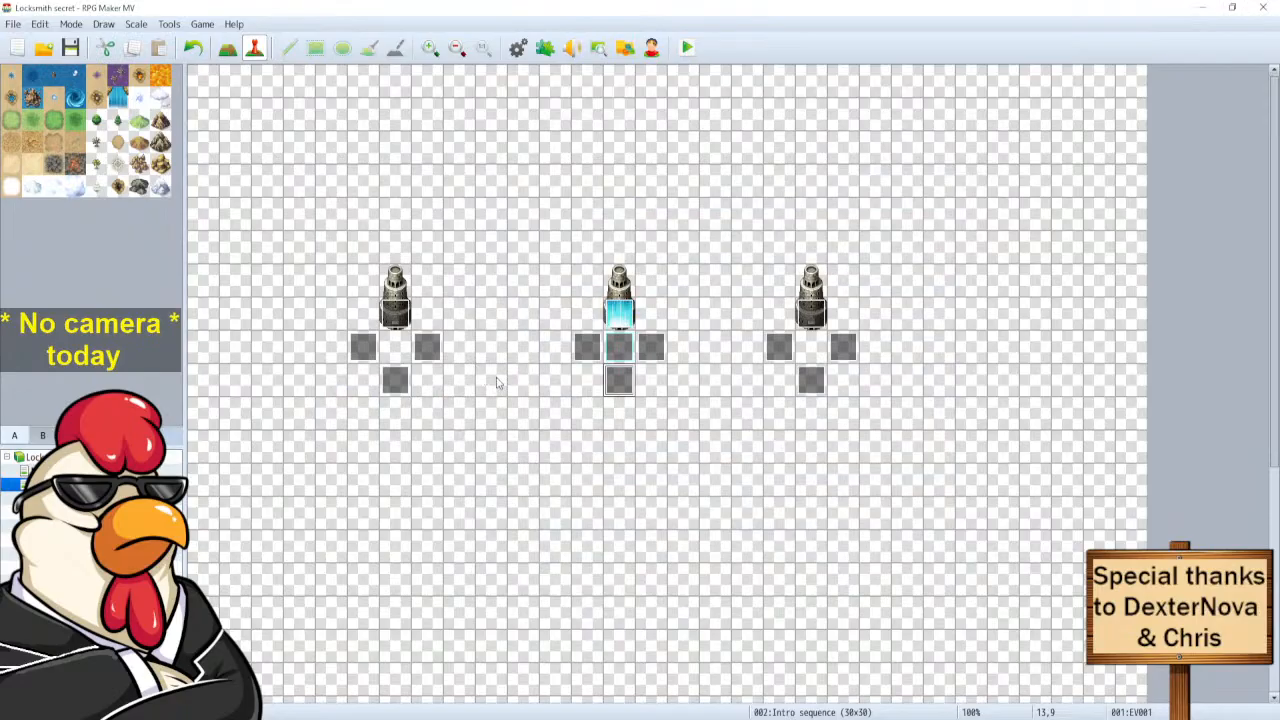
double_click(841, 346)
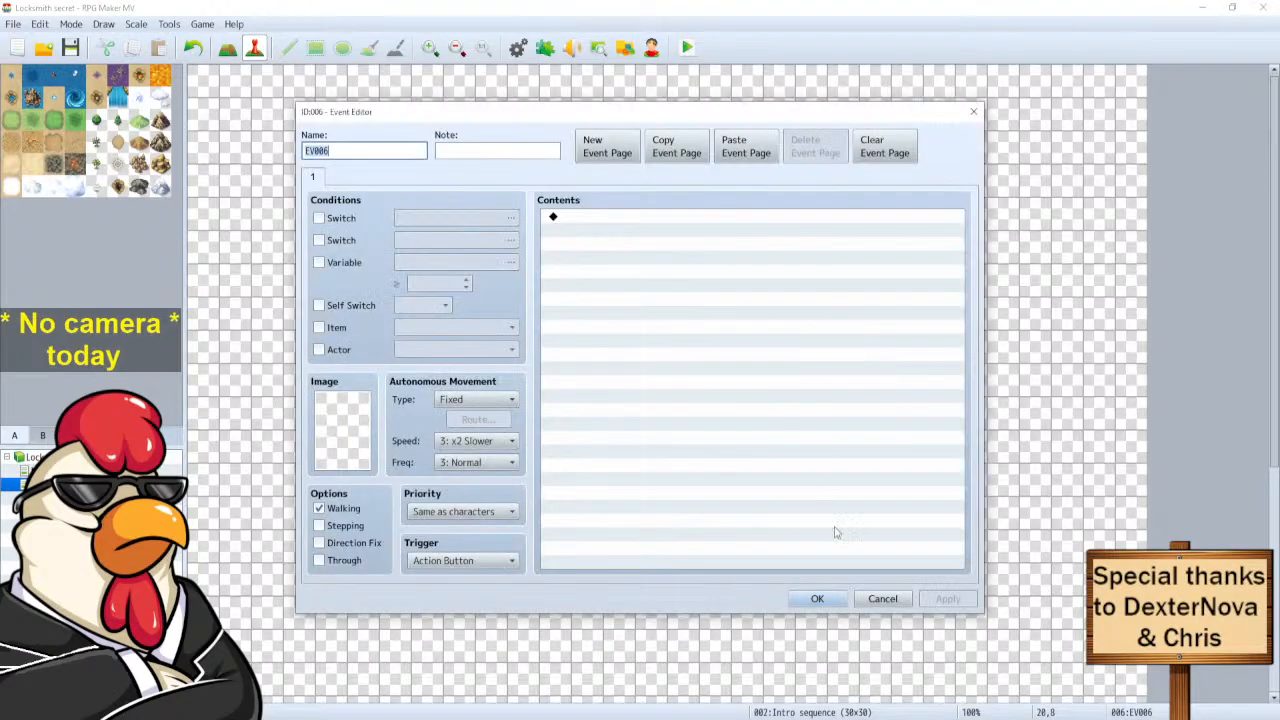
left_click(882, 596)
Check both pages of the Intro cursor event, then open EV010.
double_click(813, 319)
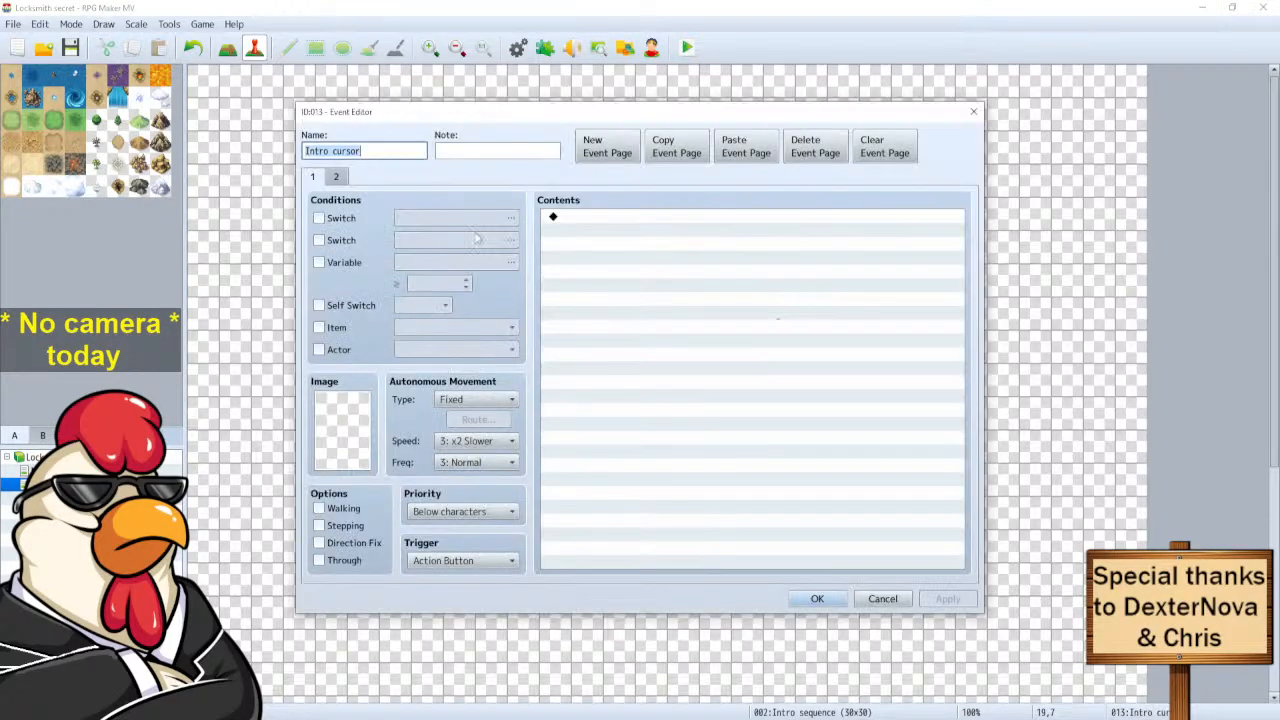
left_click(335, 179)
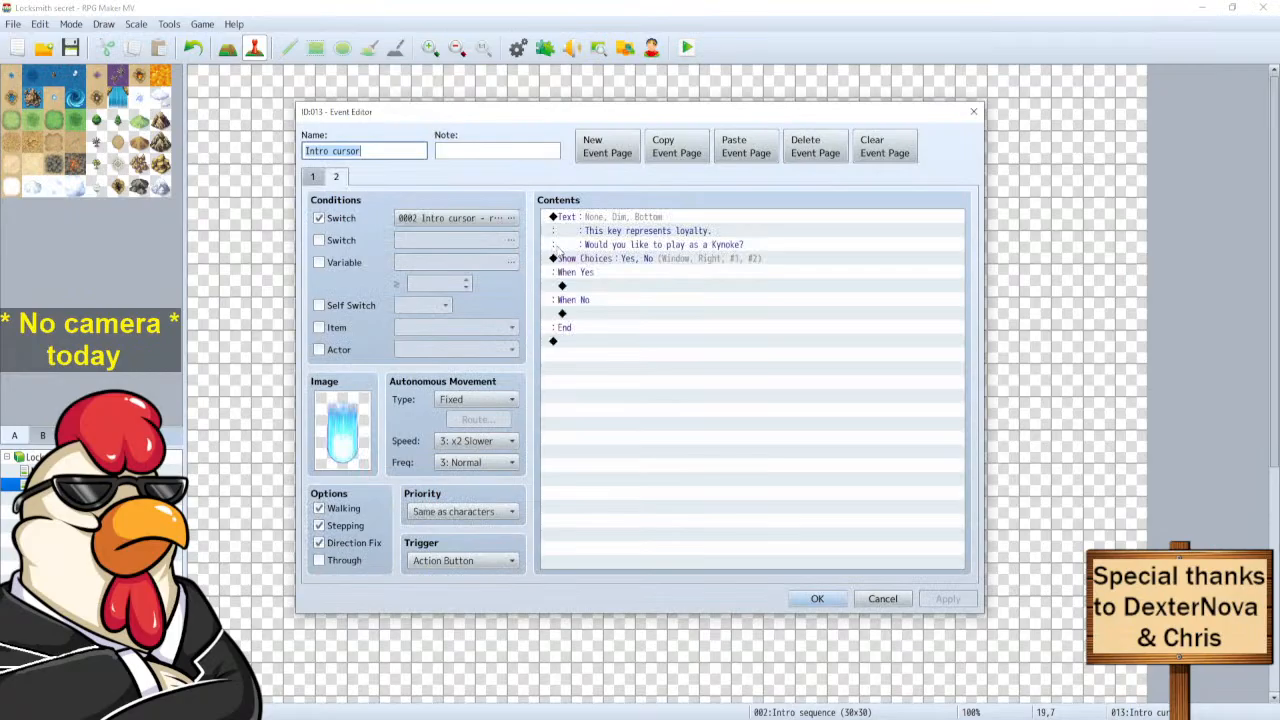
left_click(312, 177)
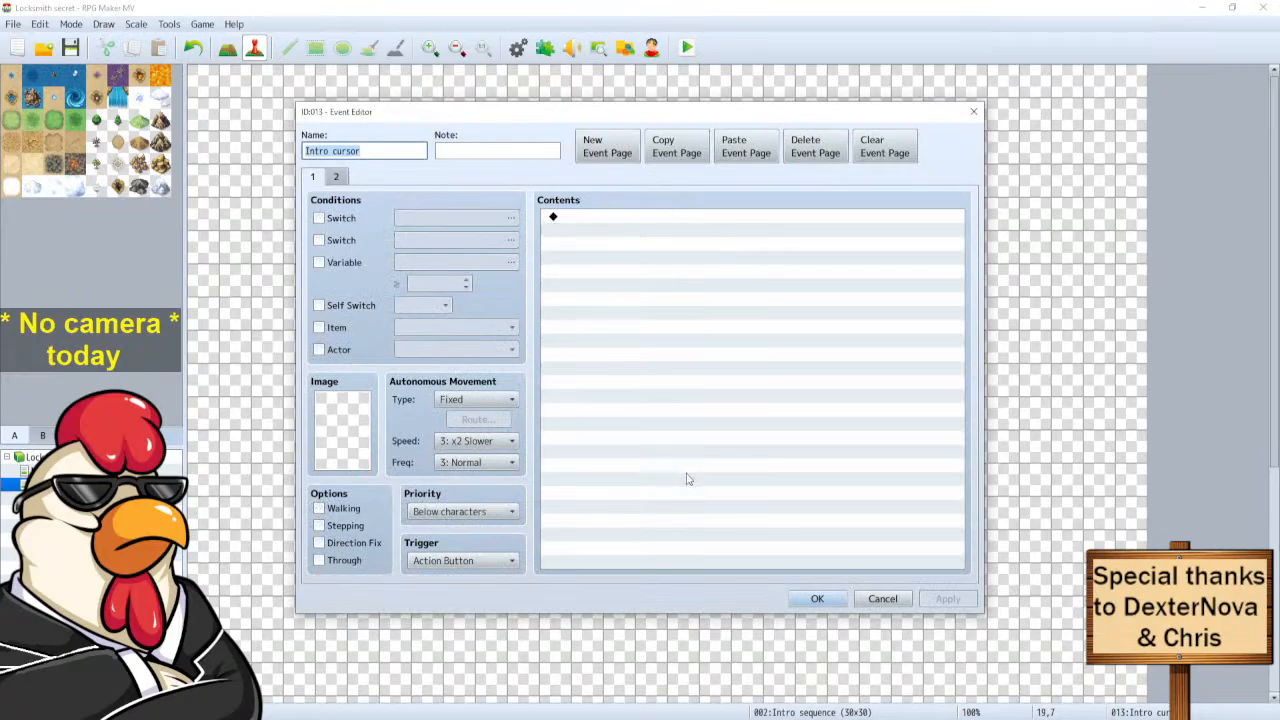
left_click(870, 599)
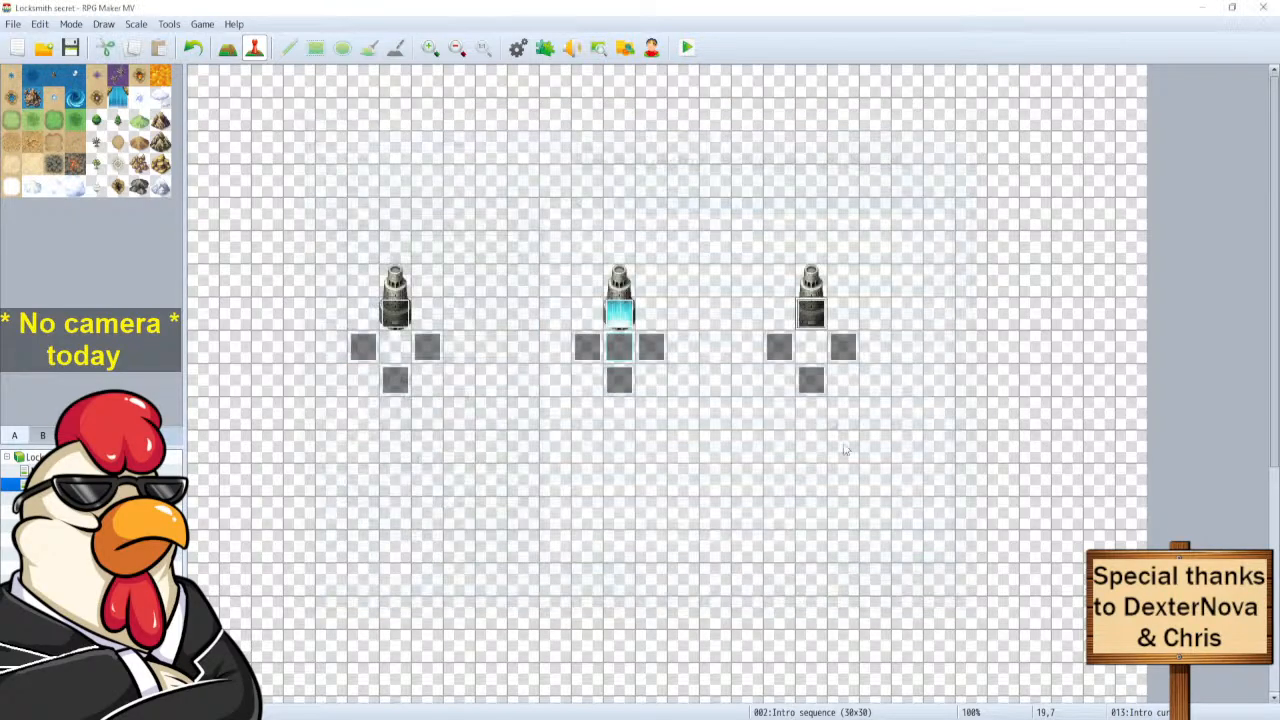
double_click(781, 346)
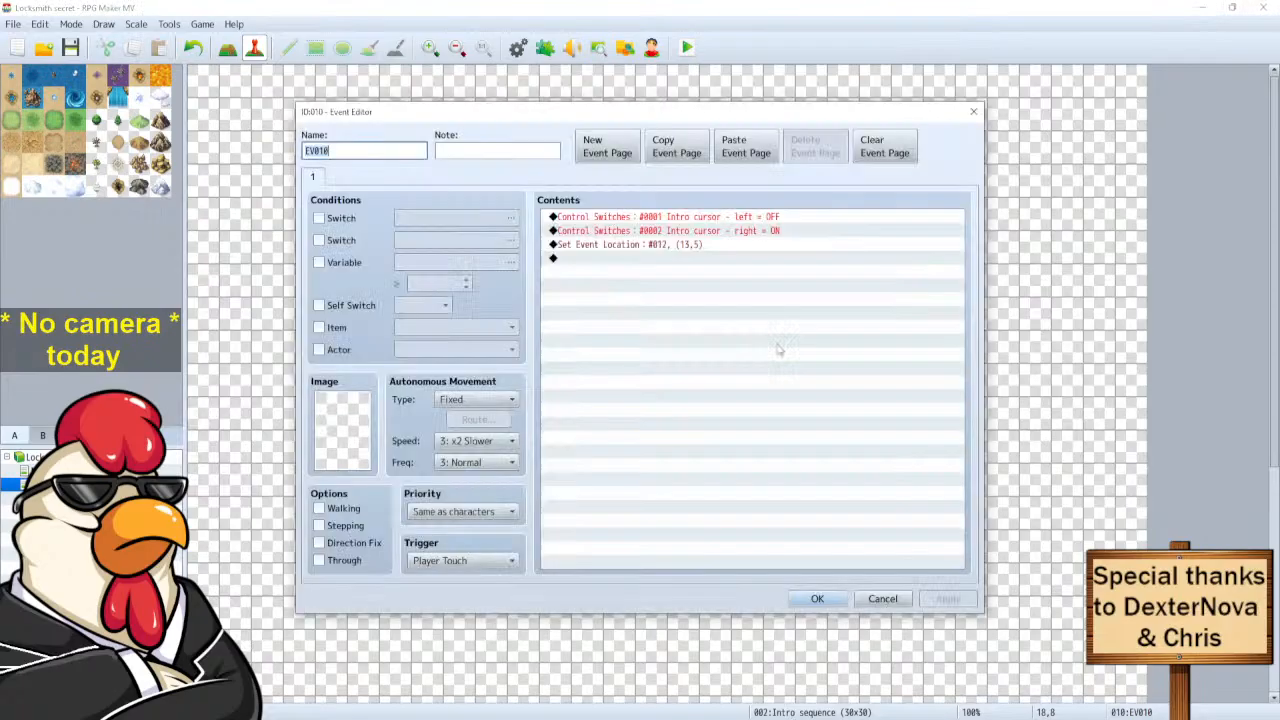
In EV010, delete the left-cursor switch command and set the right-cursor switch to OFF.
left_click(743, 217)
key("Delete")
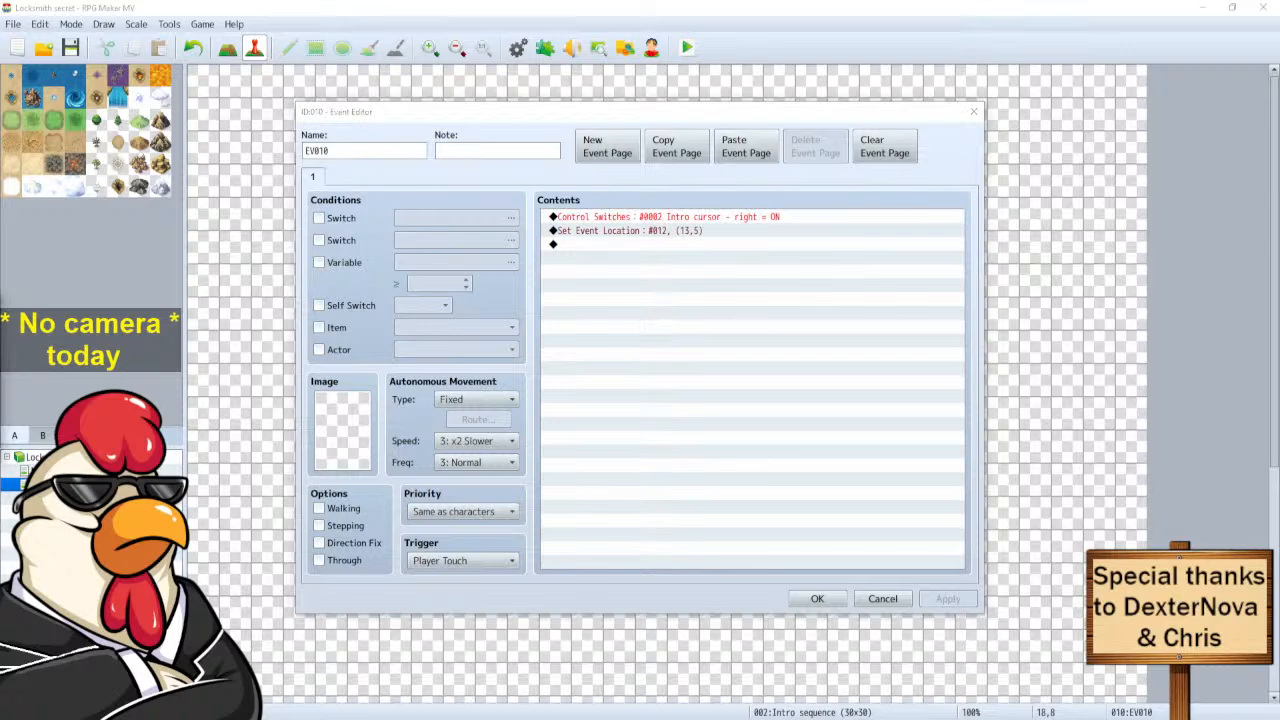
left_click_drag(2, 314, 484, 311)
left_click(487, 423)
left_click(517, 448)
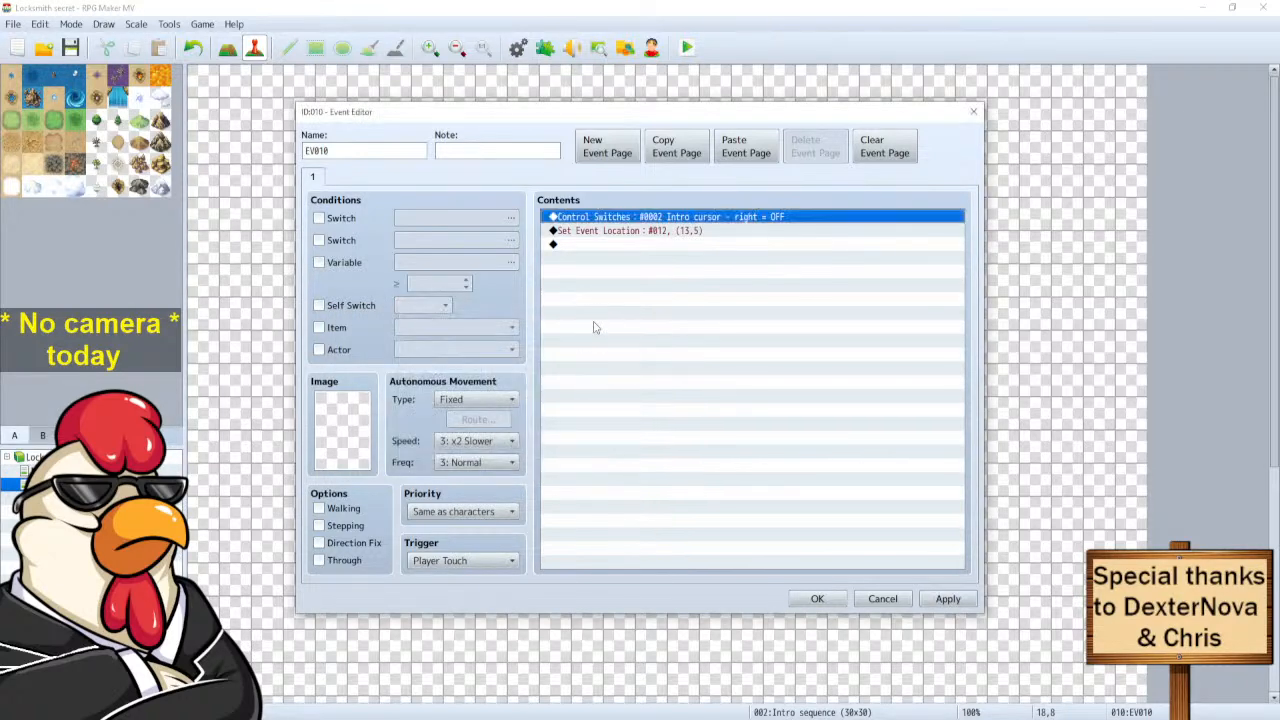
Move EV010 itself to (13,8) facing Up, then close the editor.
left_click(636, 231)
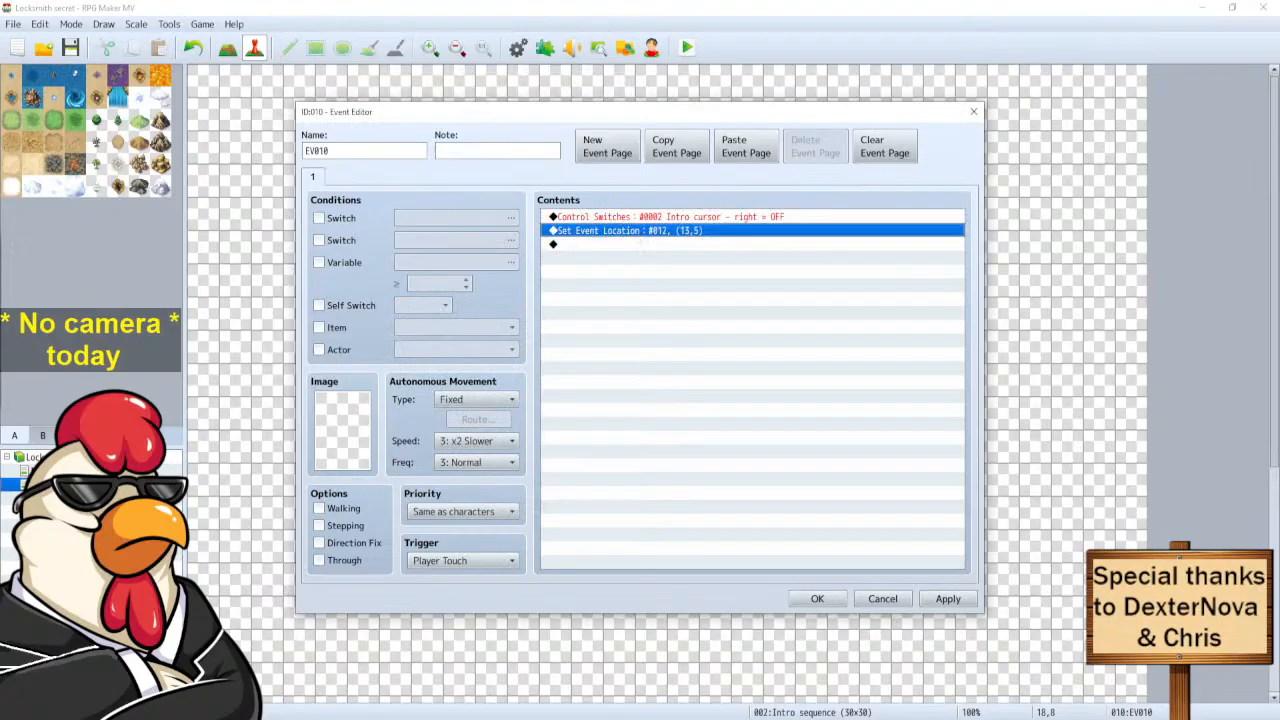
left_click_drag(2, 266, 522, 276)
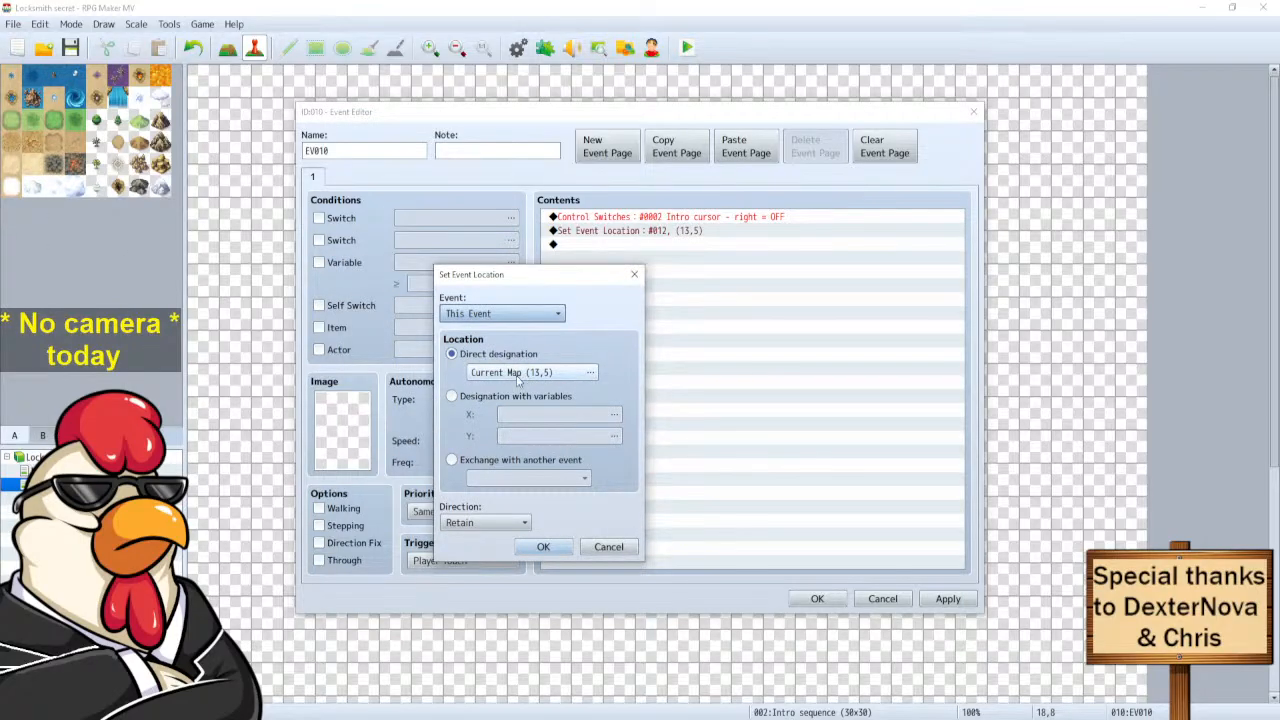
left_click(518, 375)
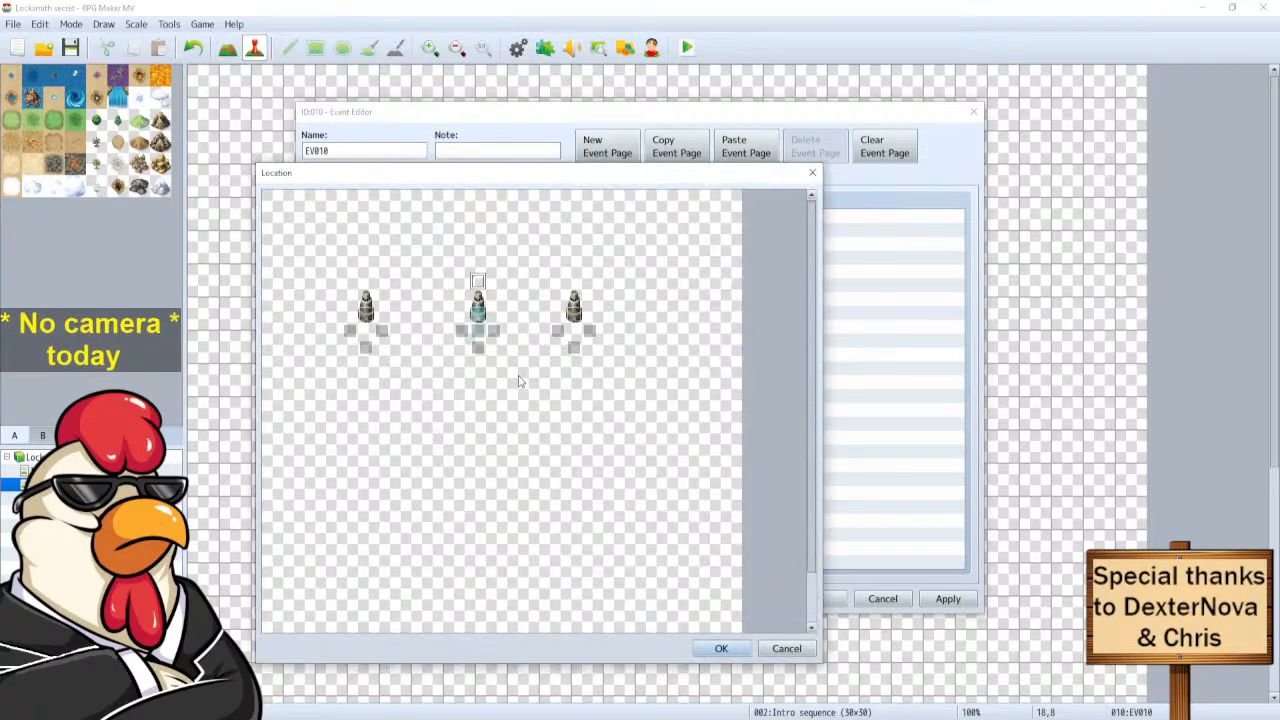
left_click(721, 650)
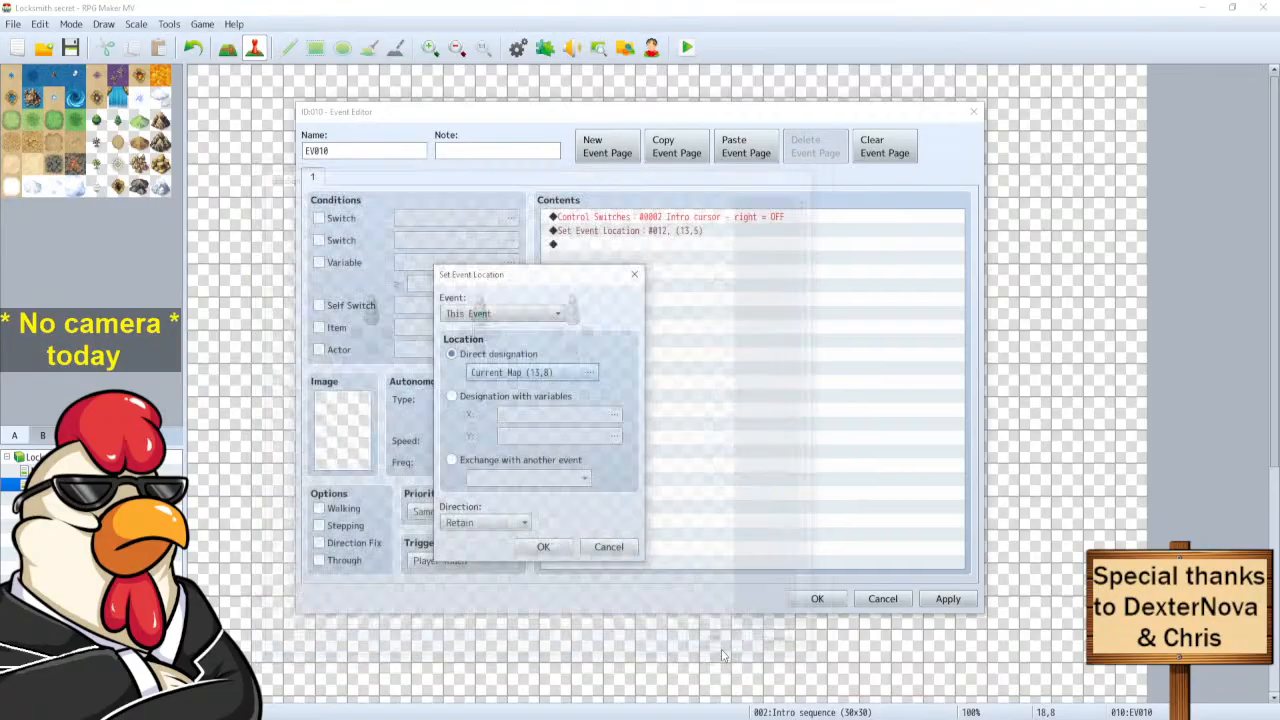
left_click(457, 523)
left_click(470, 603)
left_click(543, 547)
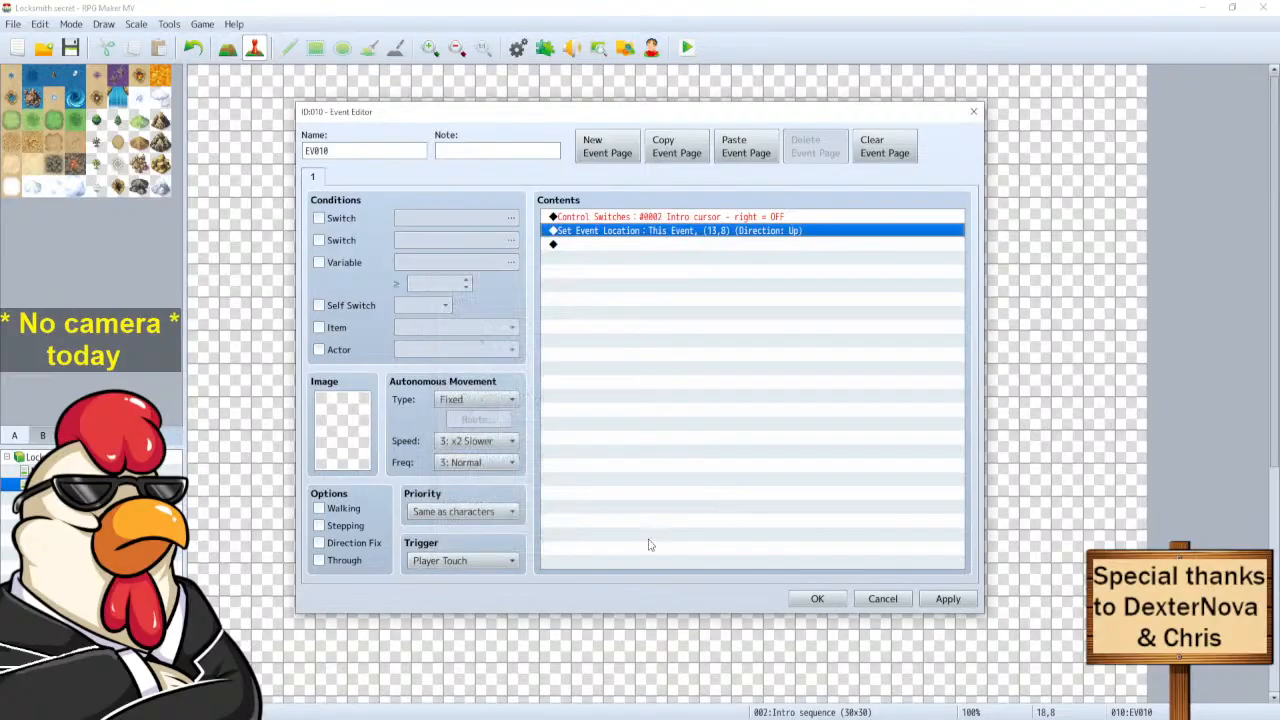
left_click(817, 598)
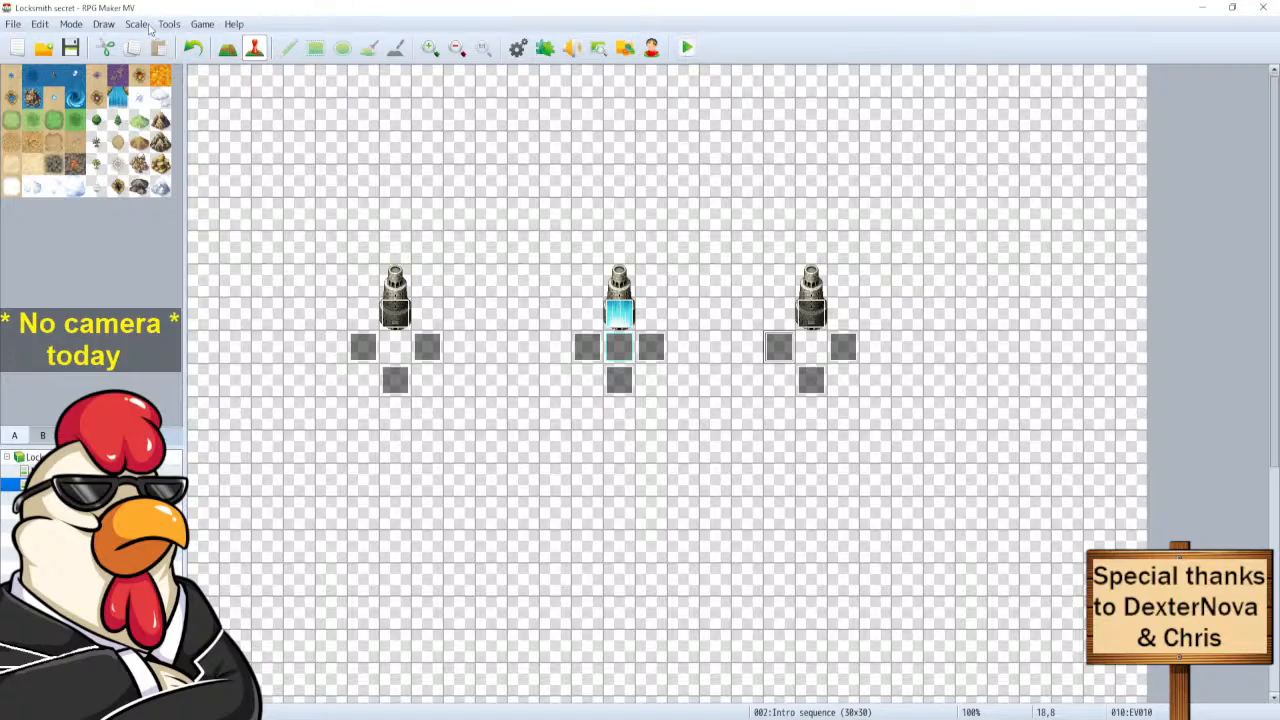
Launch a playtest of the game from the toolbar.
left_click(687, 47)
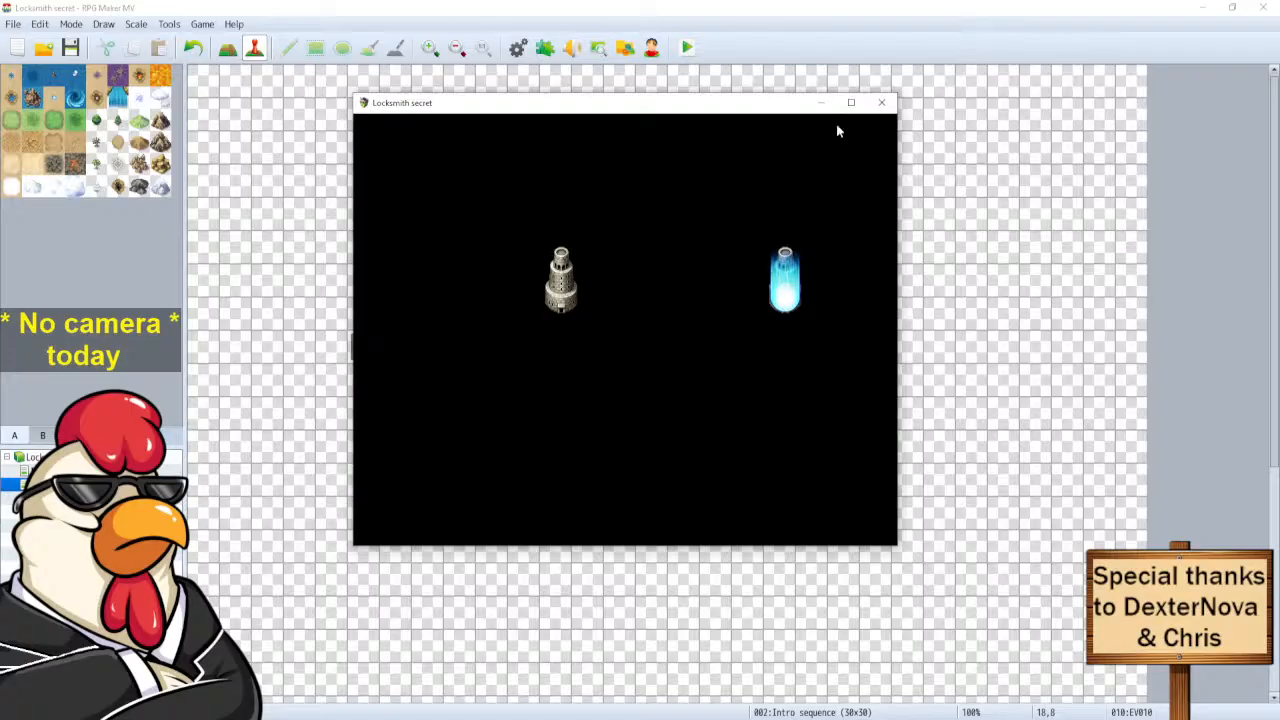
Close the playtest, glance at Plugin Manager and Database, then playtest again and close it.
left_click(881, 102)
left_click(545, 47)
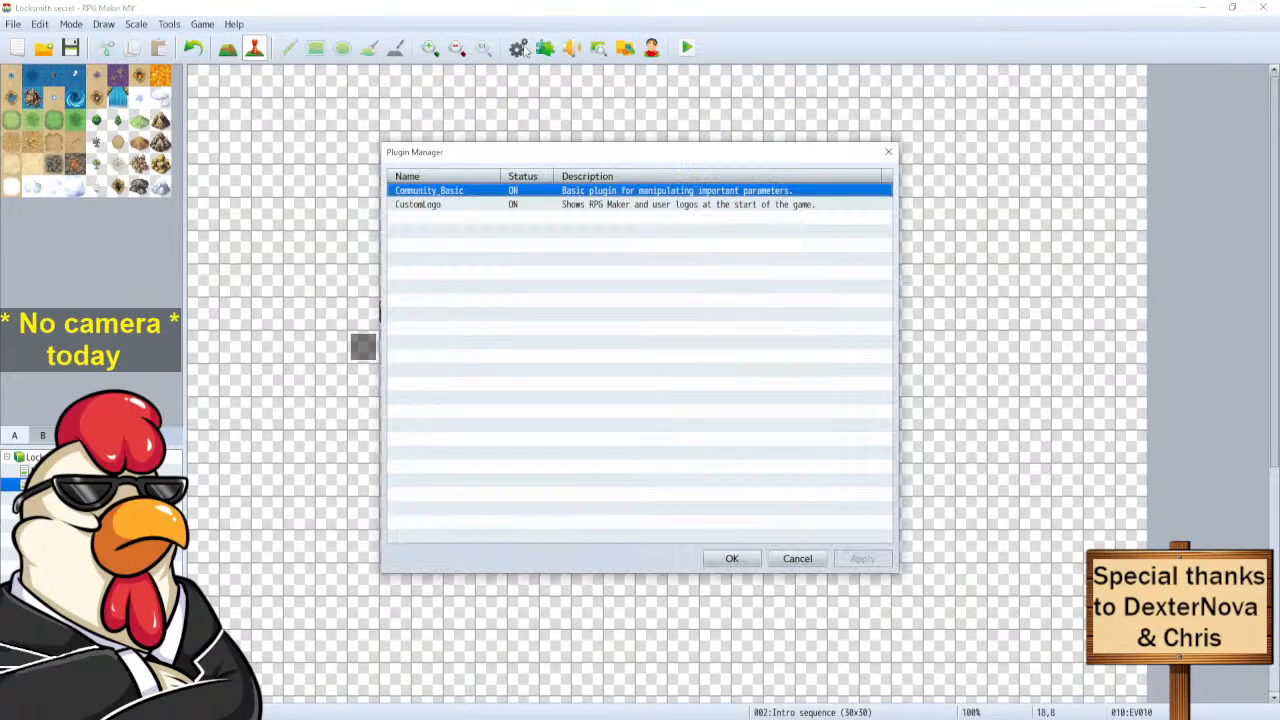
left_click(797, 560)
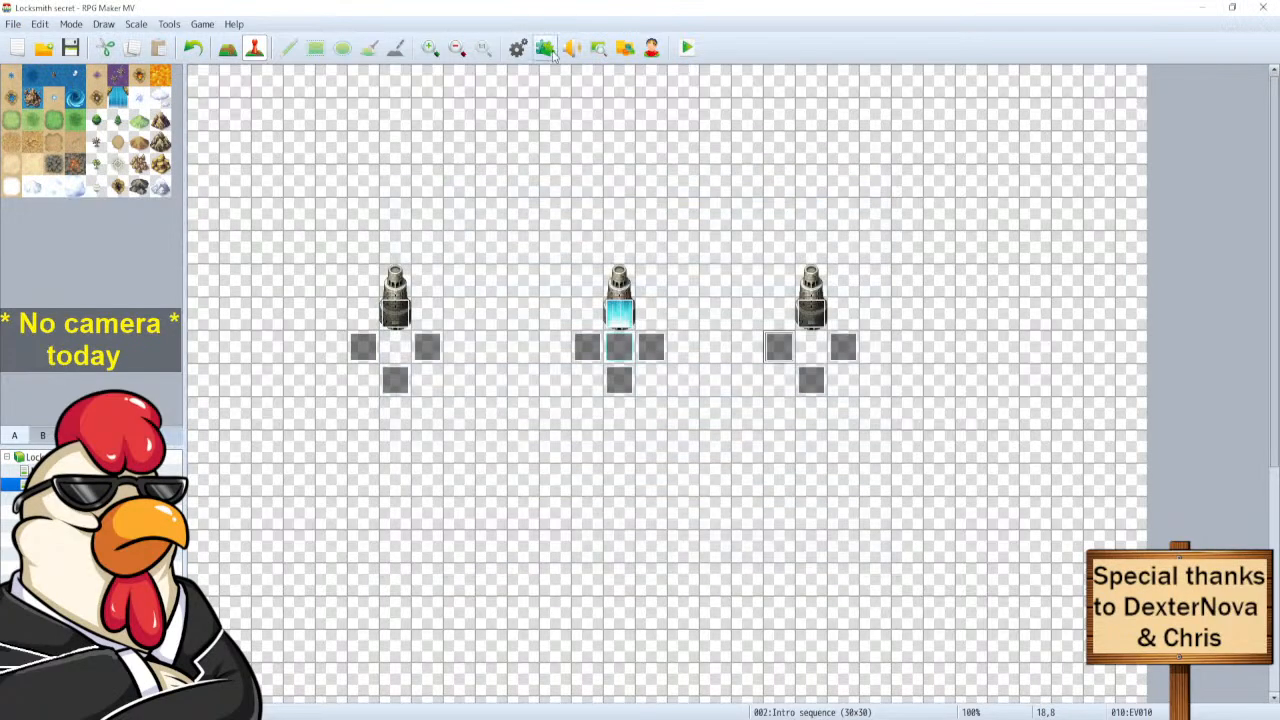
left_click(517, 47)
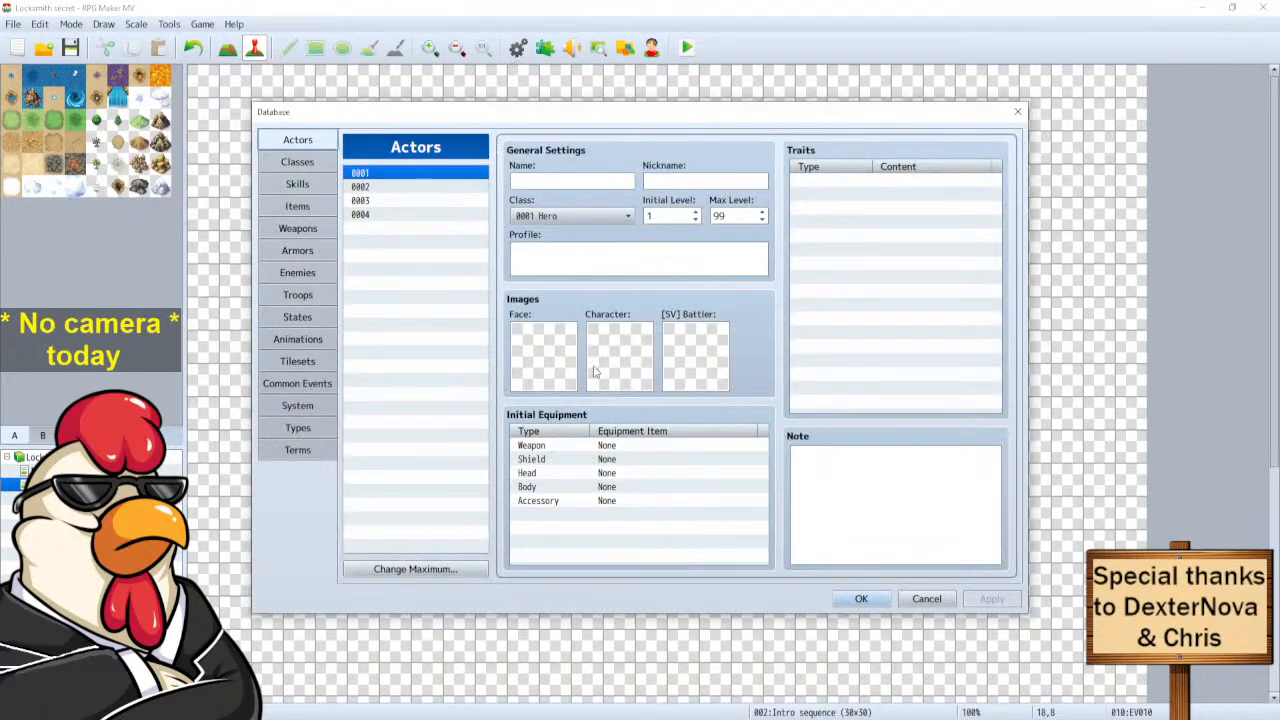
key("Escape")
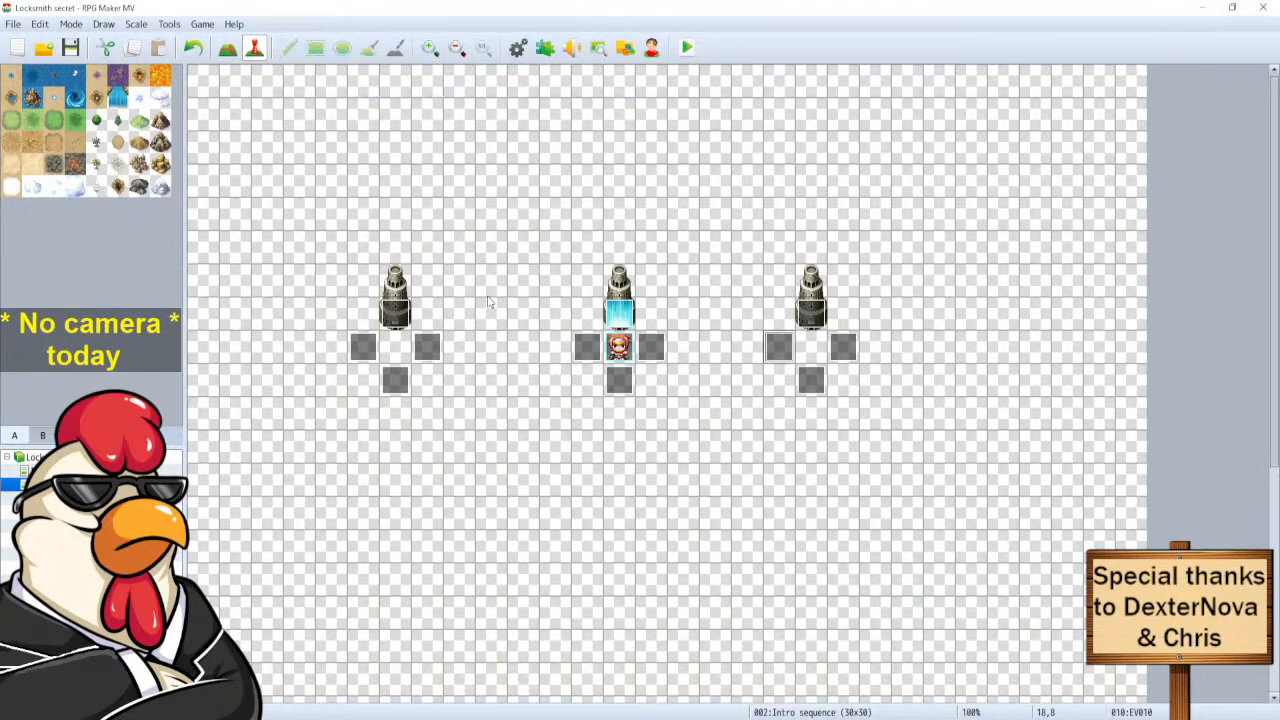
left_click(685, 48)
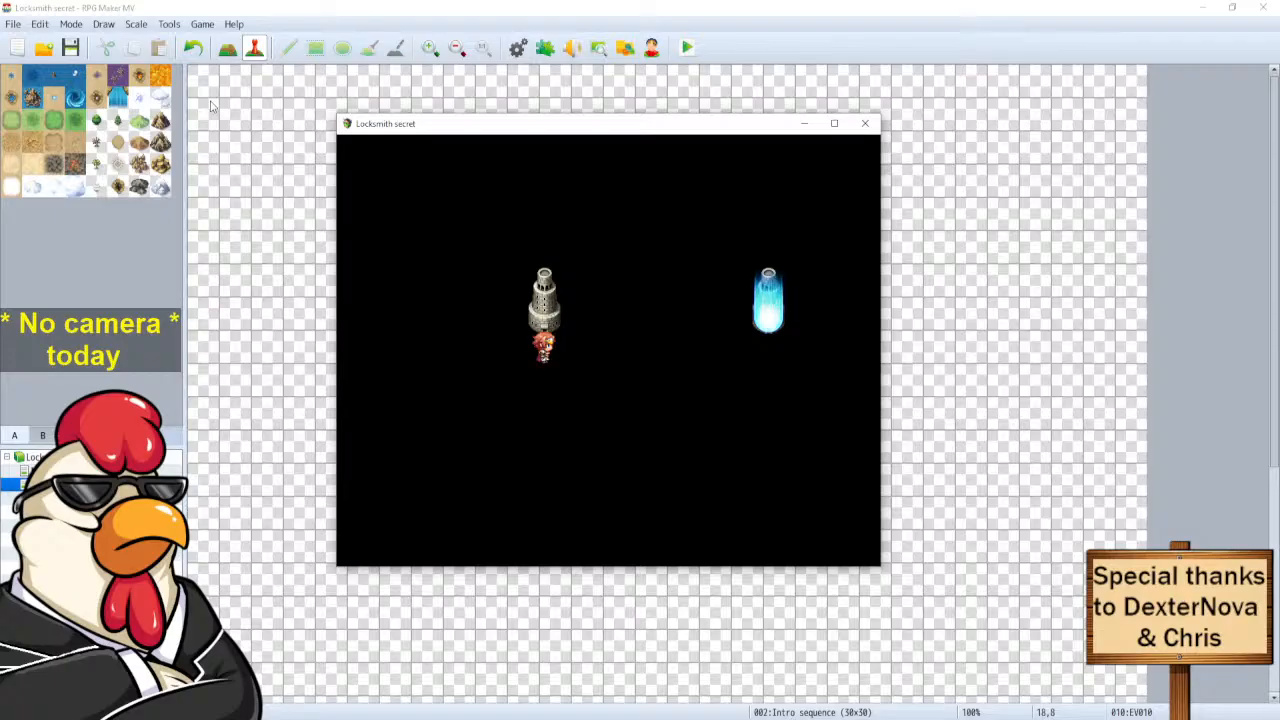
left_click(866, 124)
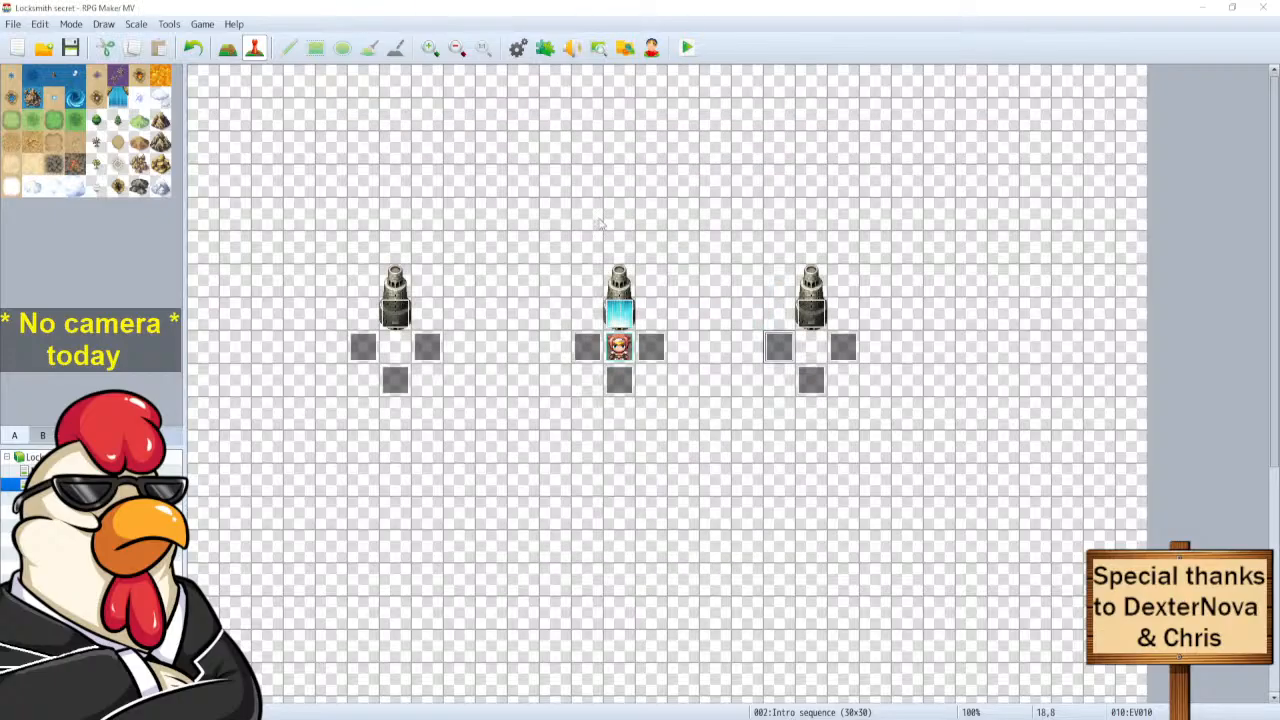
In EV005, review the Set Event Location command and then delete it.
double_click(426, 346)
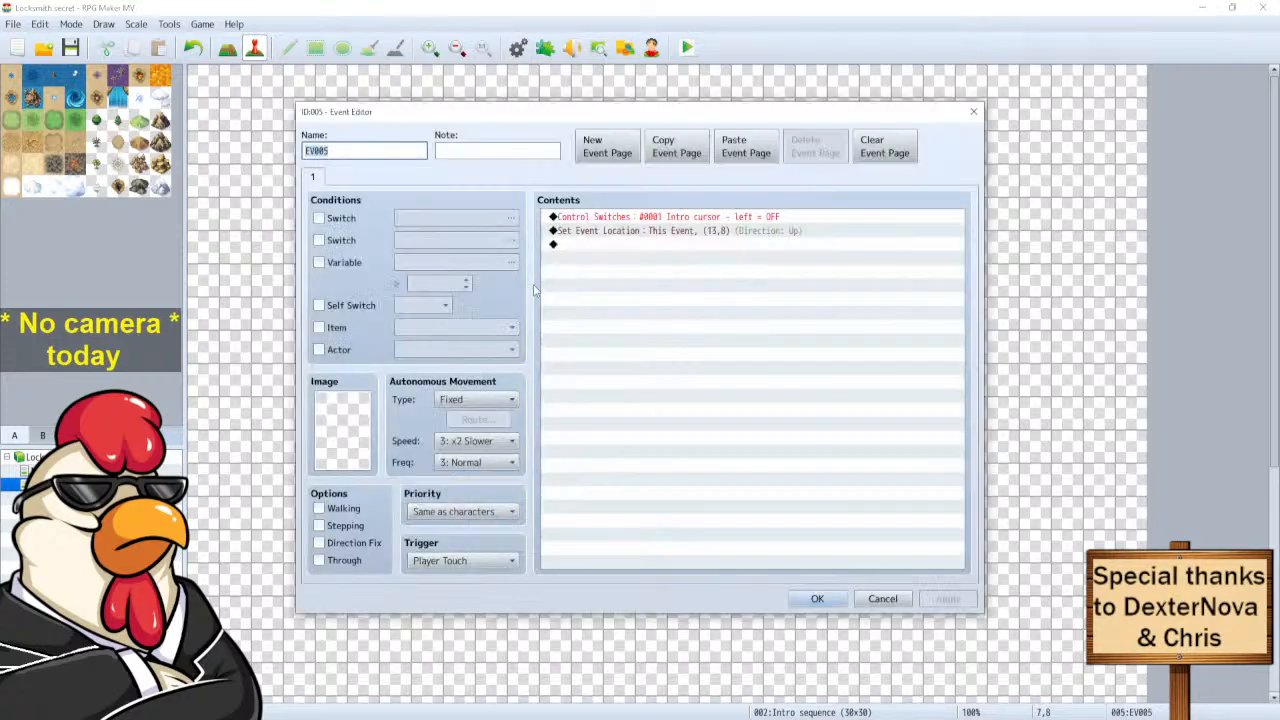
left_click(706, 232)
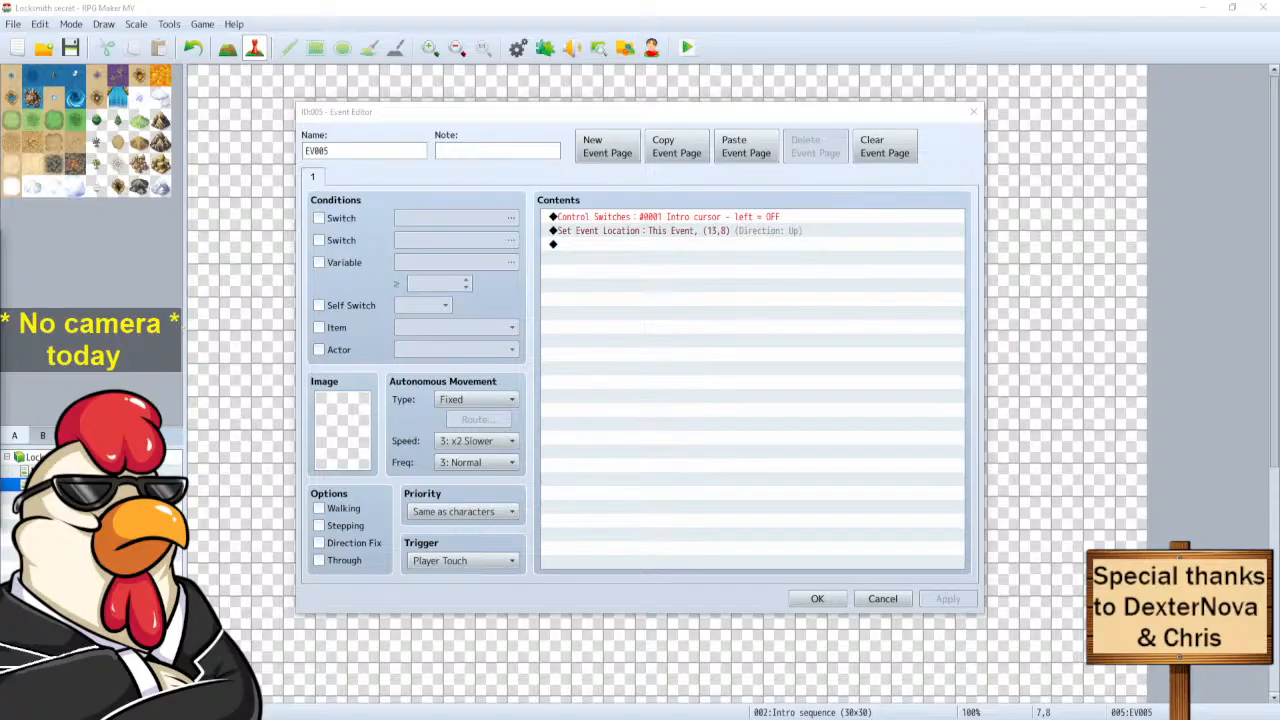
double_click(603, 231)
left_click(585, 271)
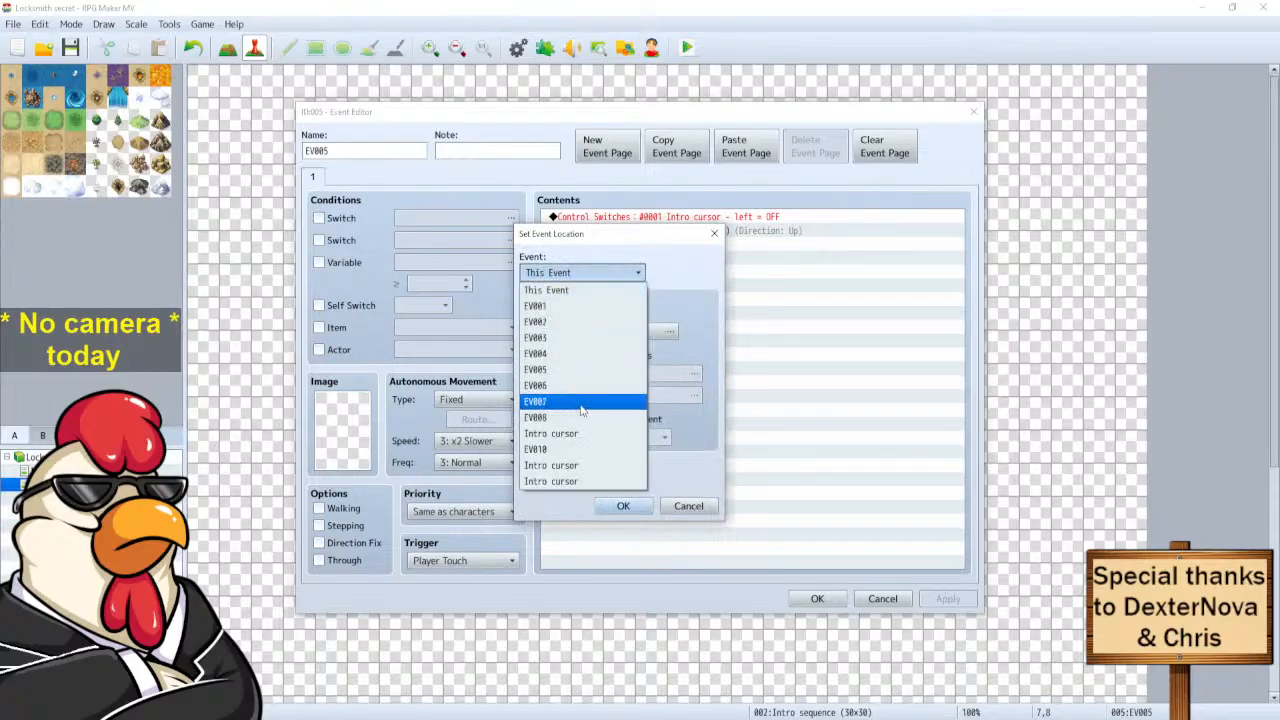
key("Escape")
key("Escape")
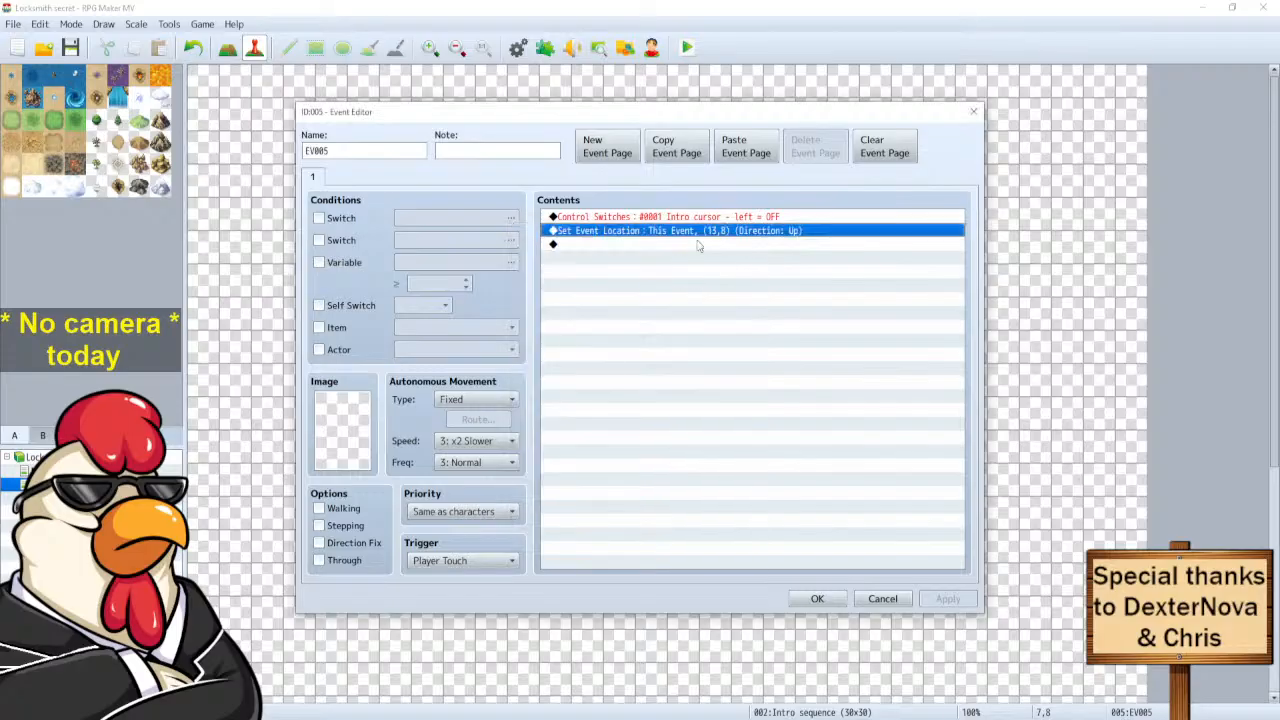
key("Delete")
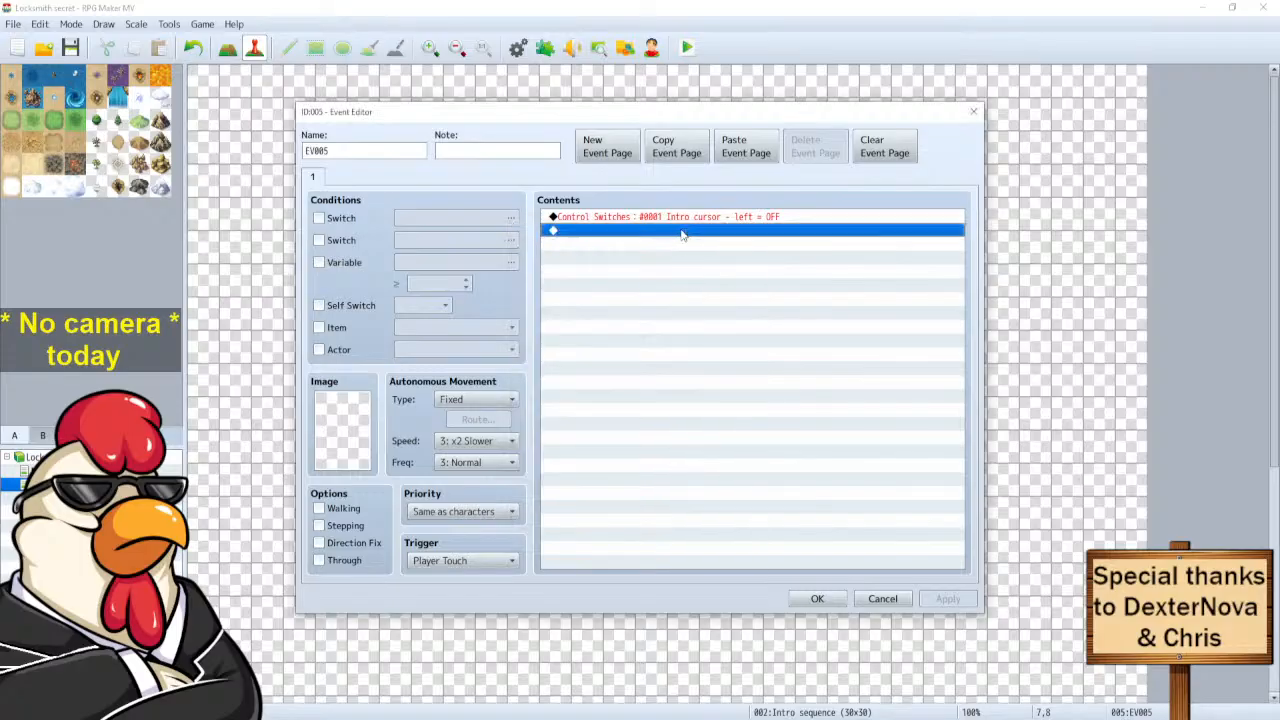
Add Transfer Player to Intro sequence (13,8), facing Up with fade None, and close EV005.
double_click(683, 235)
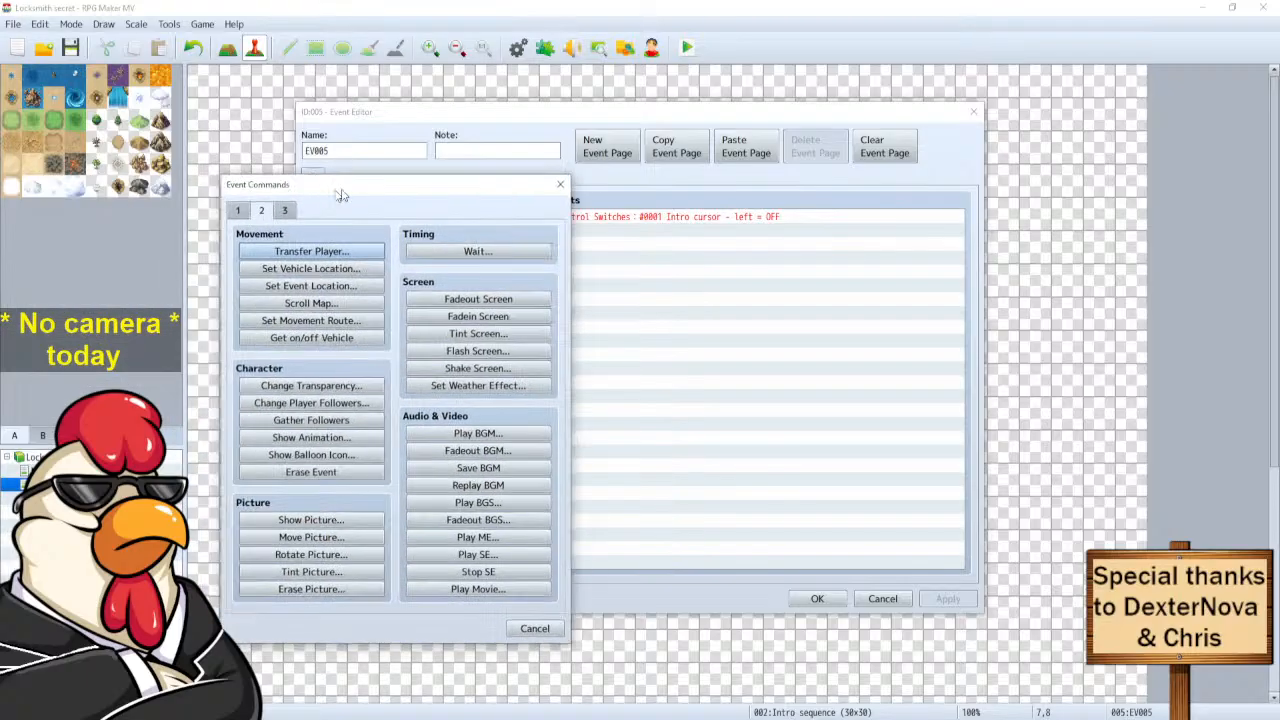
left_click(336, 250)
left_click(435, 358)
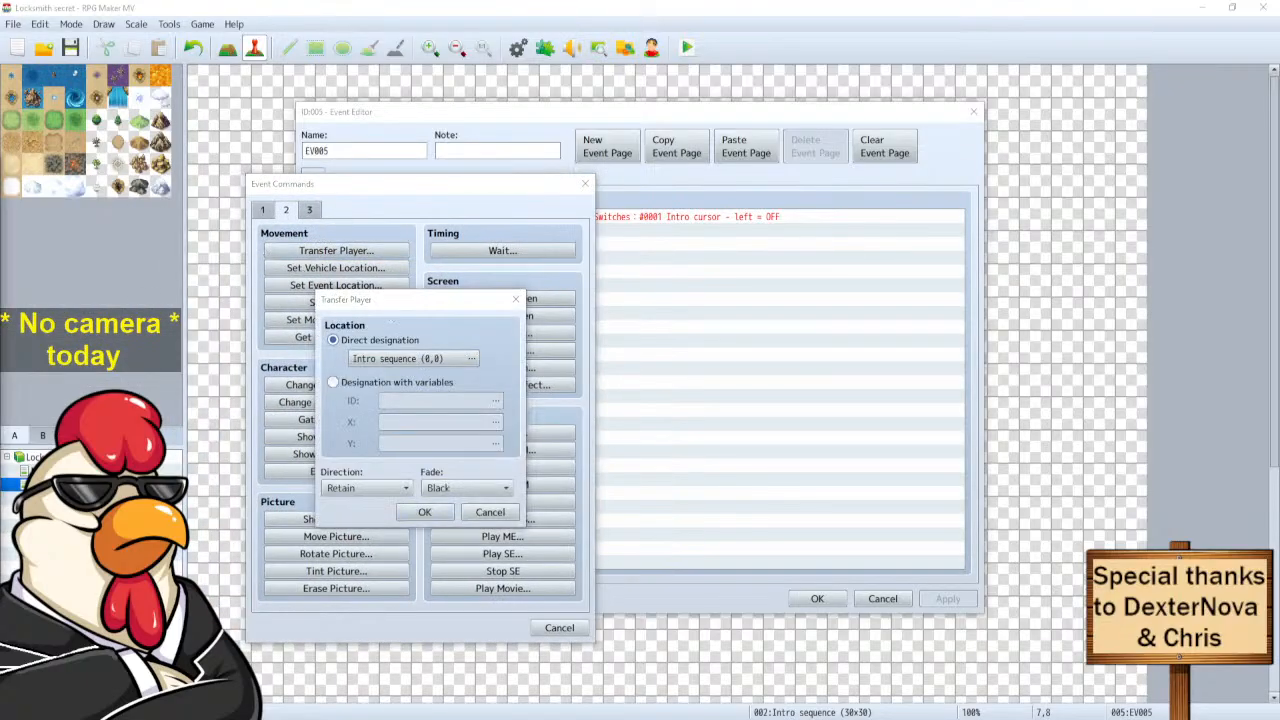
key("Return")
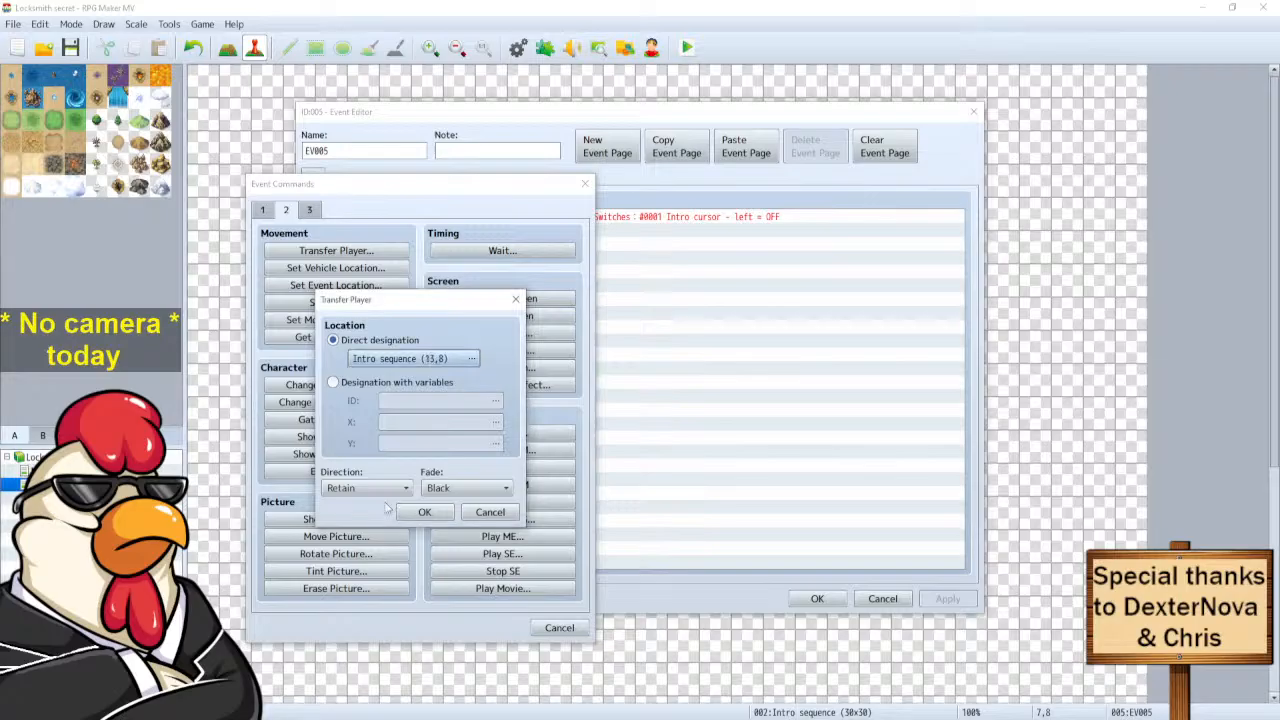
left_click(396, 493)
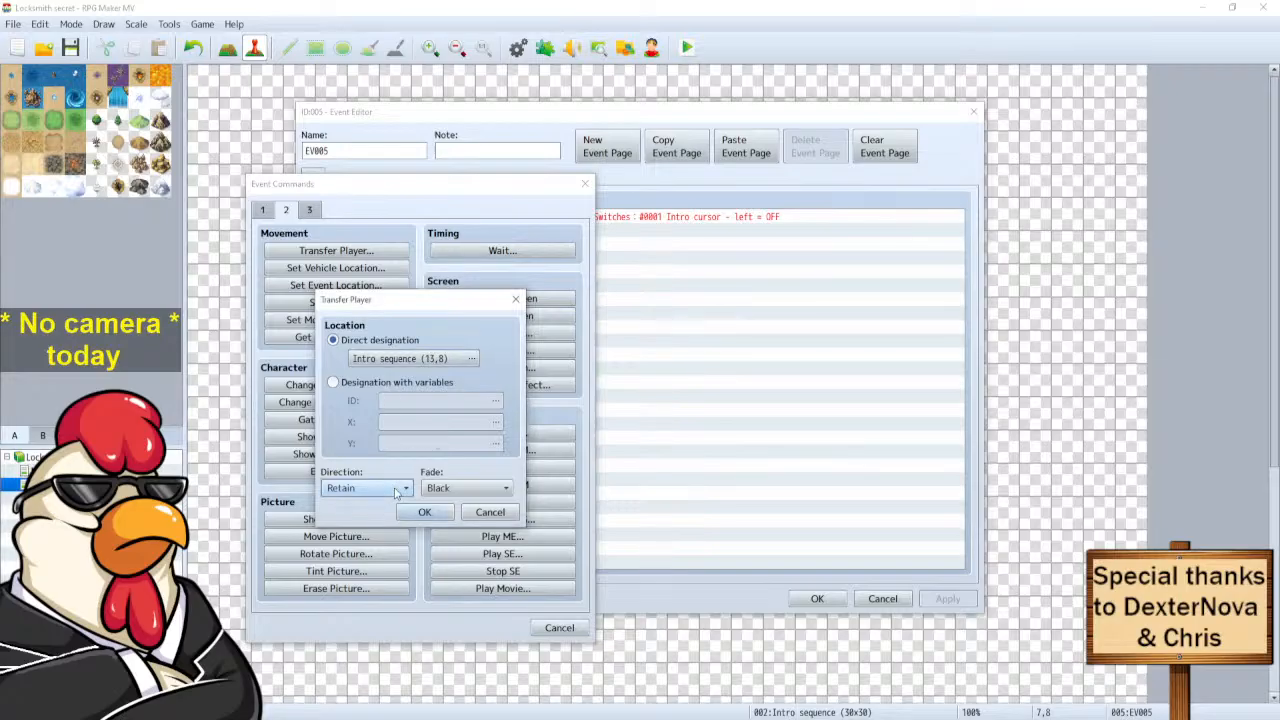
left_click(375, 554)
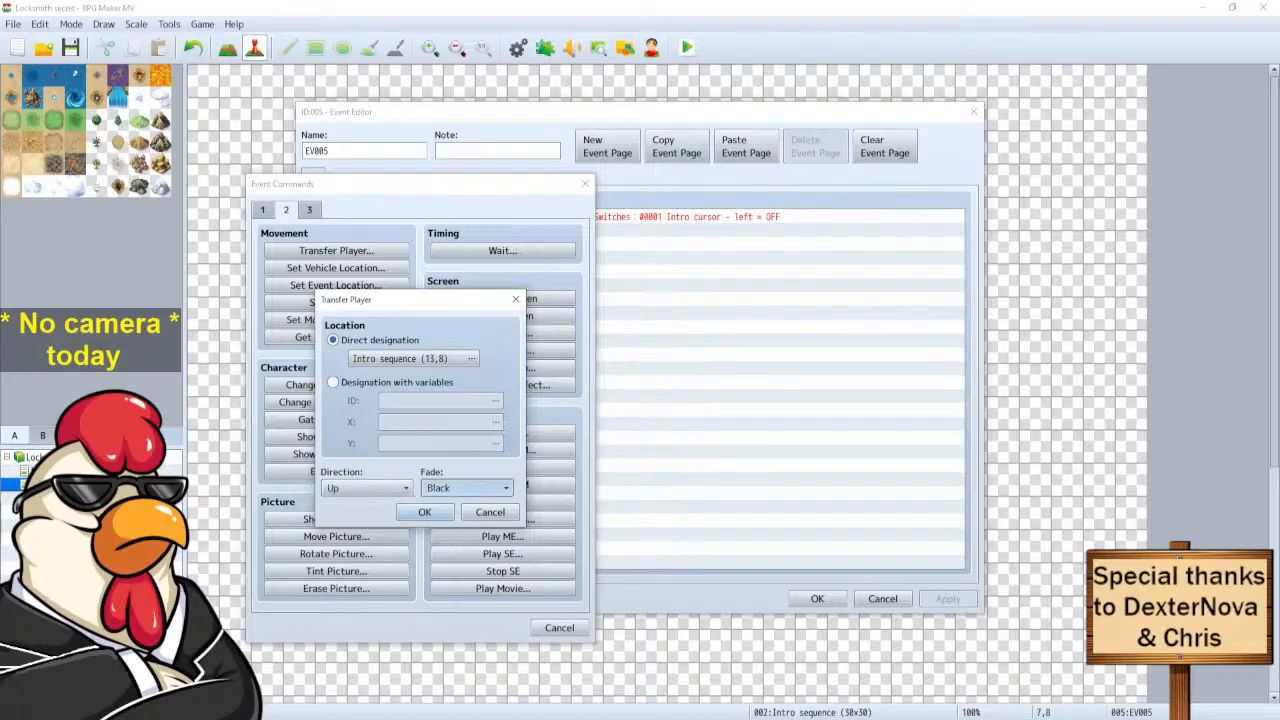
left_click(452, 521)
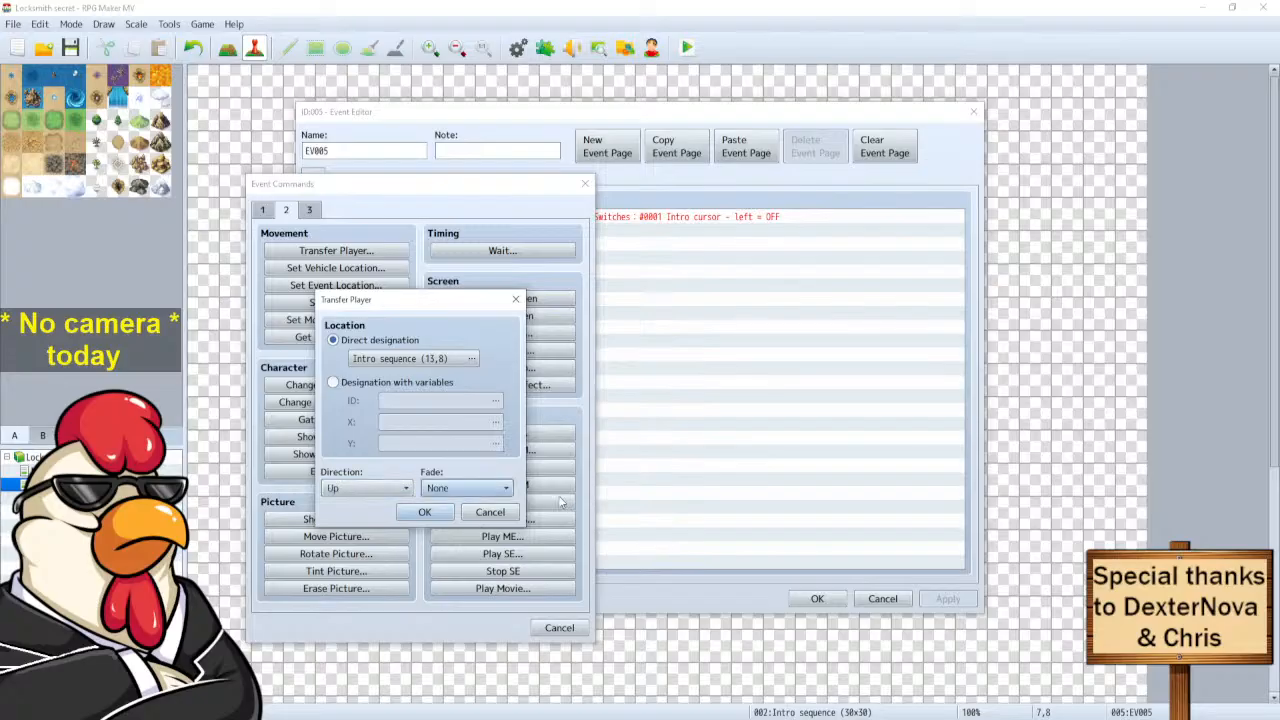
left_click(440, 514)
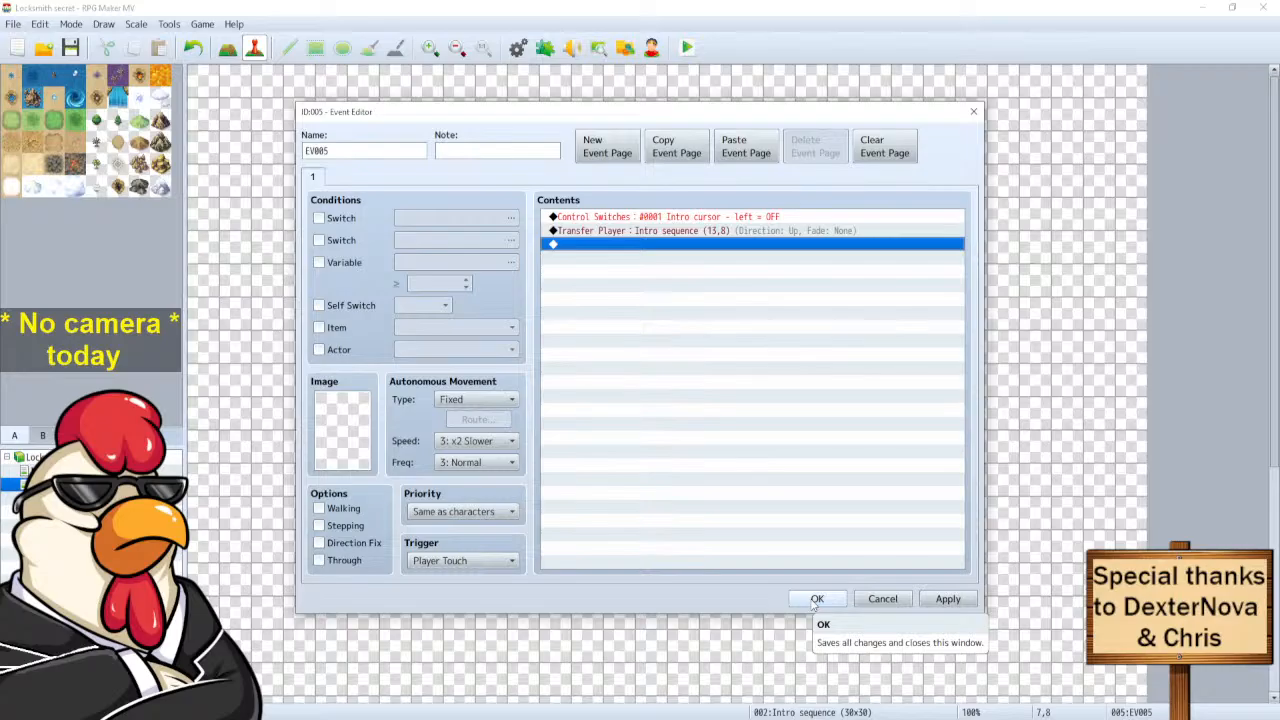
left_click(816, 599)
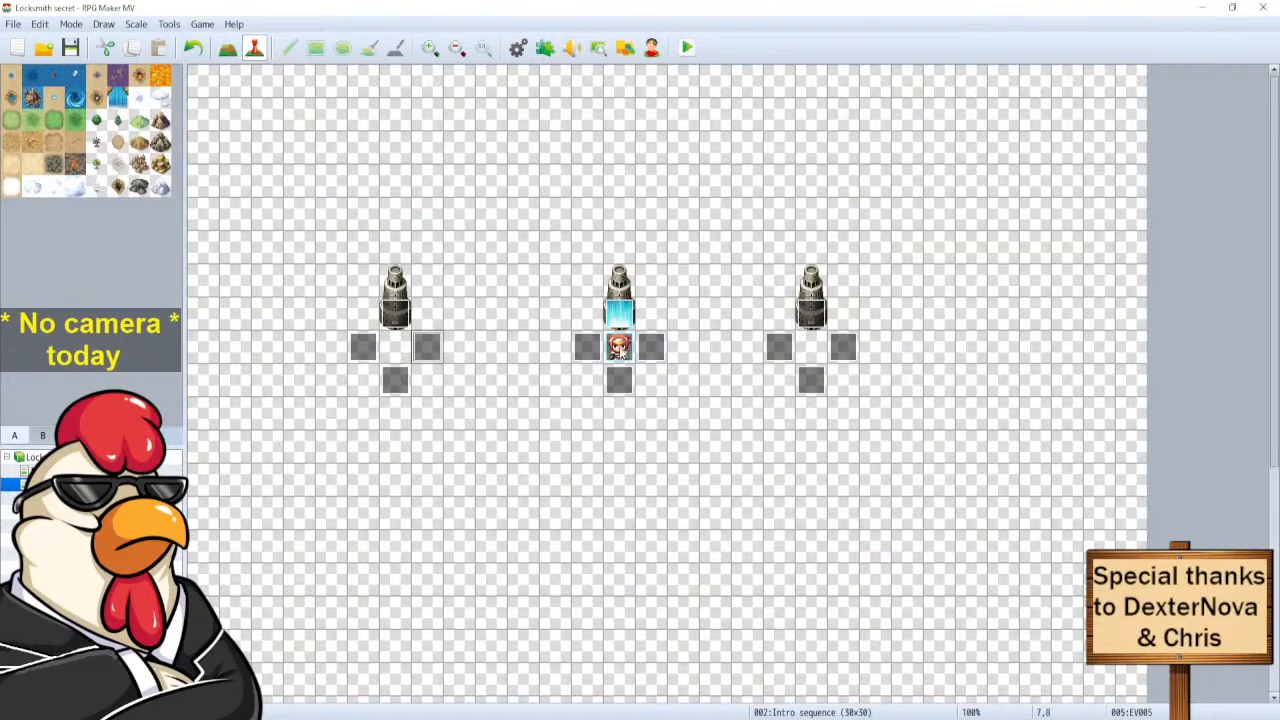
Check EV003 and reopen EV005 to verify, closing both unchanged.
double_click(591, 350)
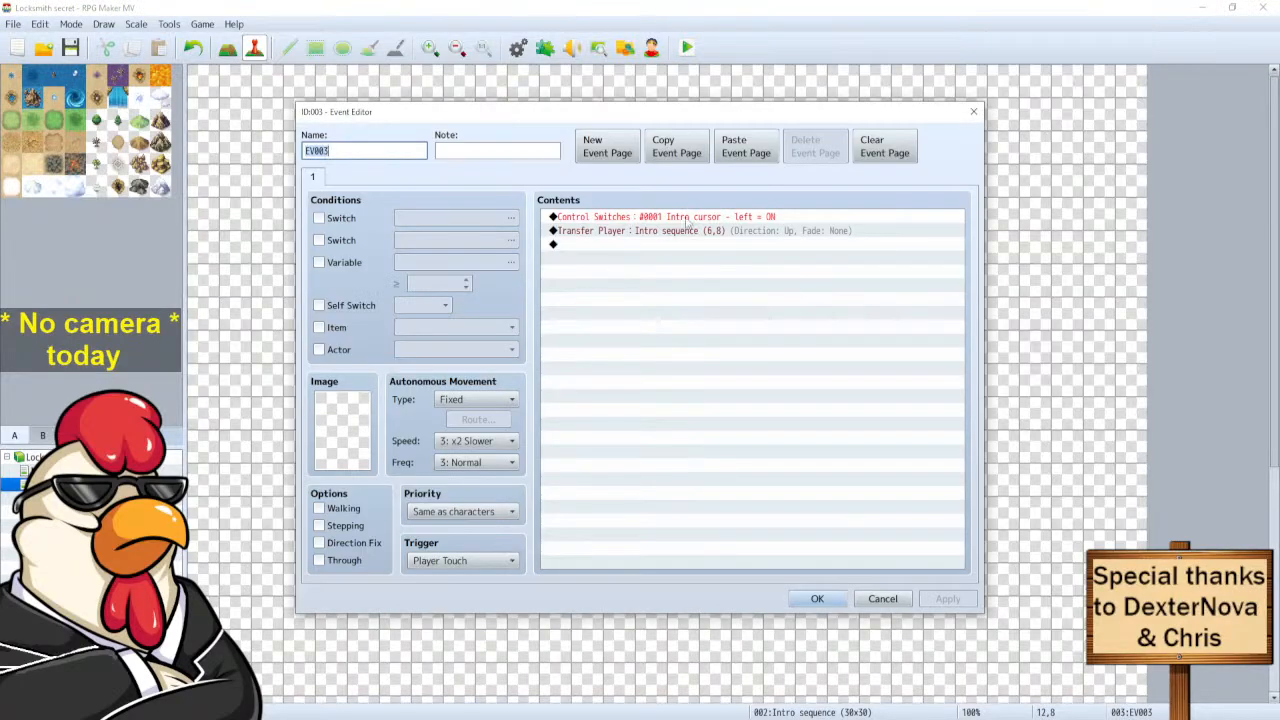
left_click(882, 599)
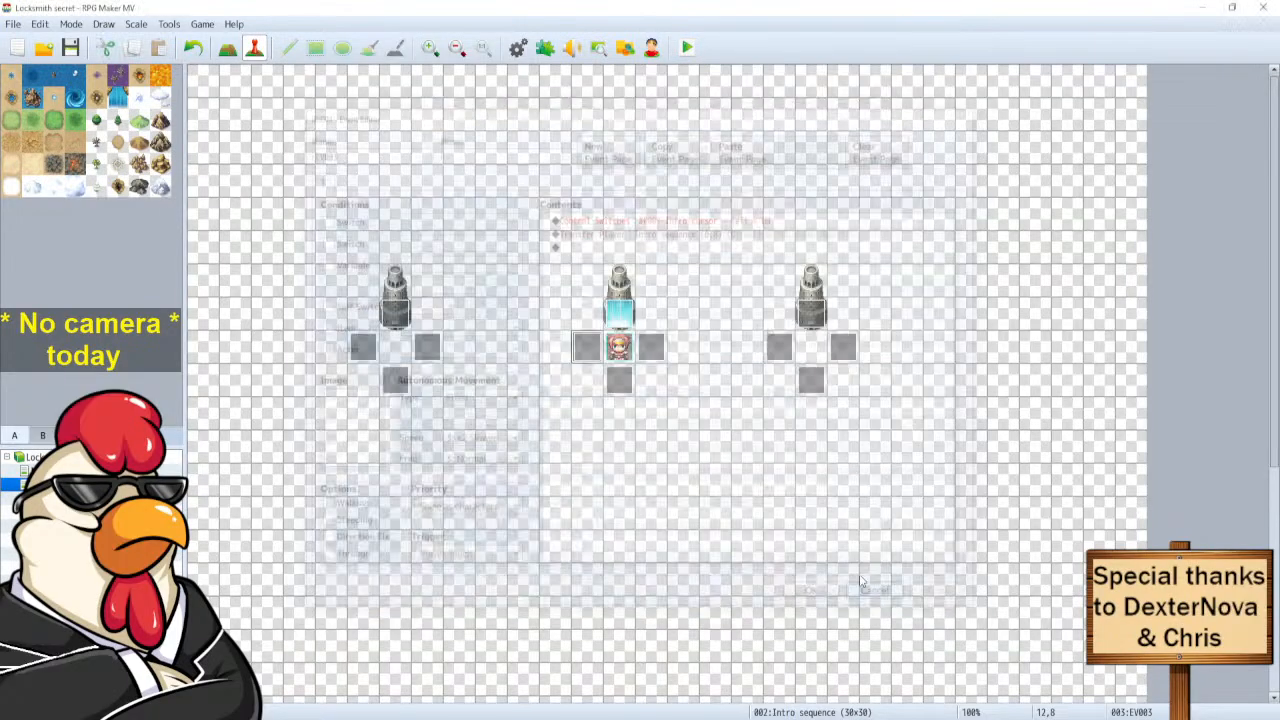
double_click(428, 350)
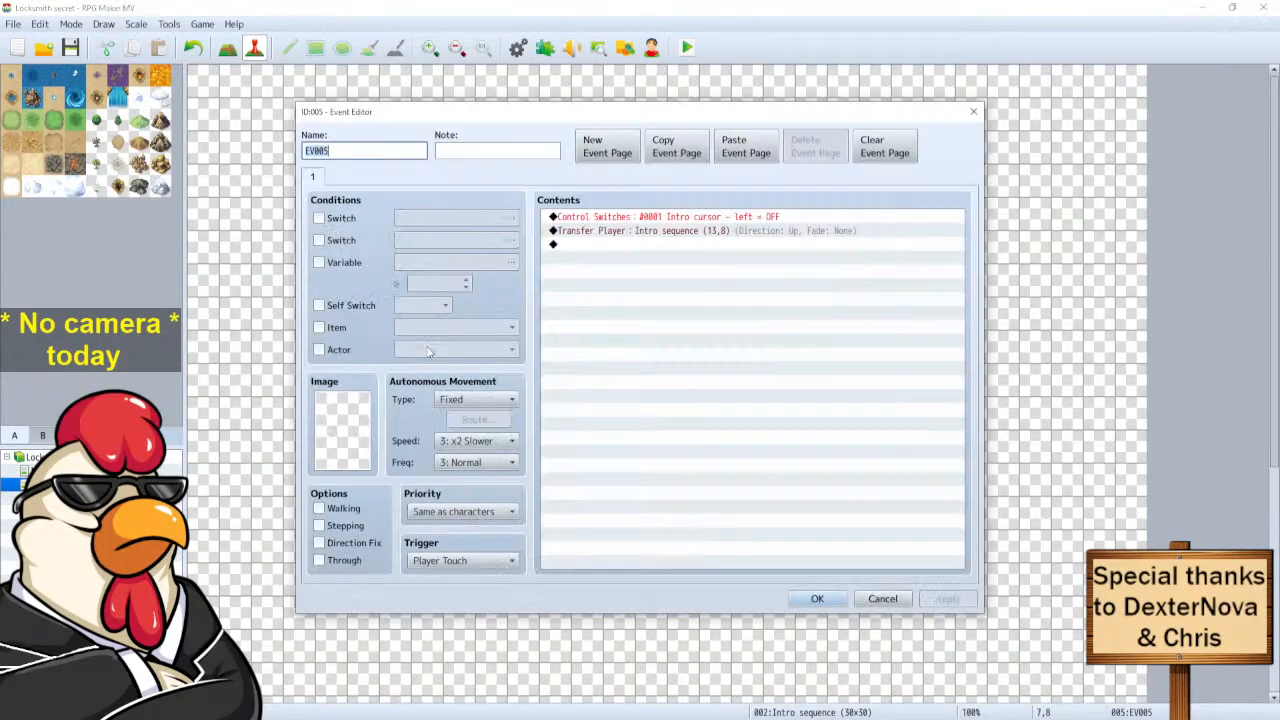
left_click(882, 598)
Open EV008 and delete its Set Event Location command.
double_click(651, 348)
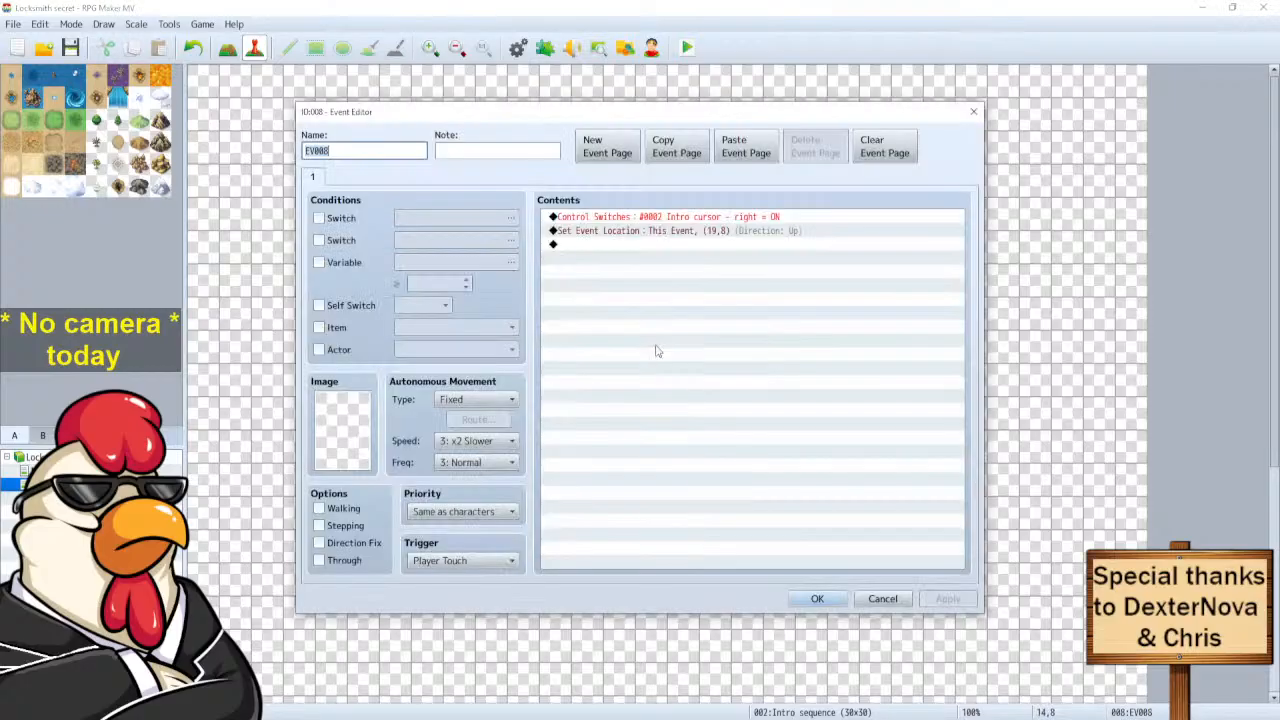
left_click(647, 237)
key("Delete")
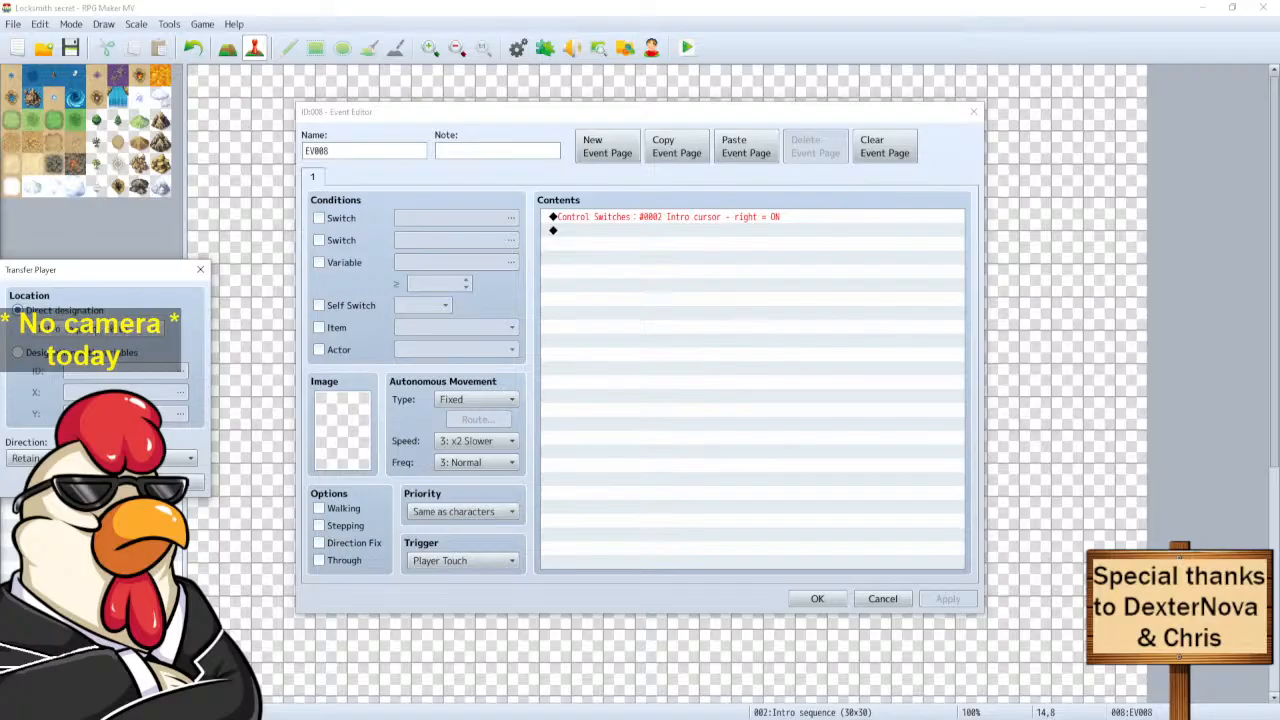
Add Transfer Player to Intro sequence (19,8), facing Up with fade None, to EV008.
left_click_drag(87, 271, 457, 247)
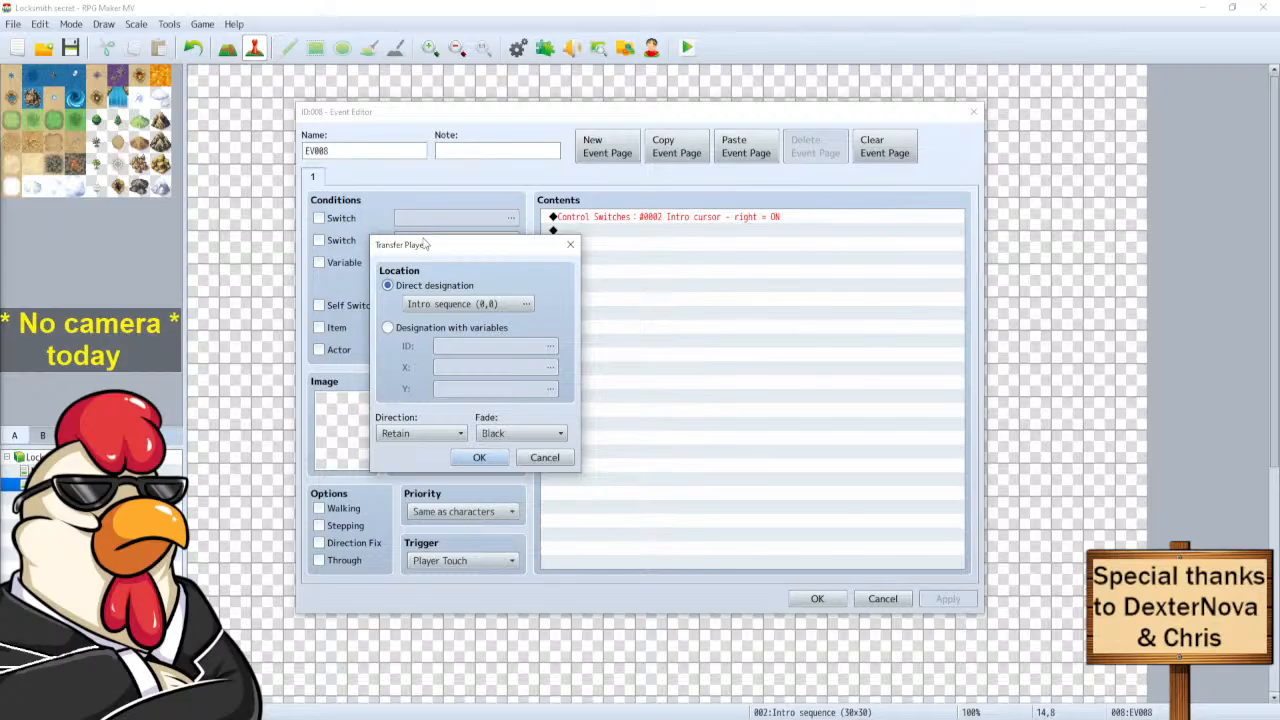
left_click_drag(445, 253, 269, 277)
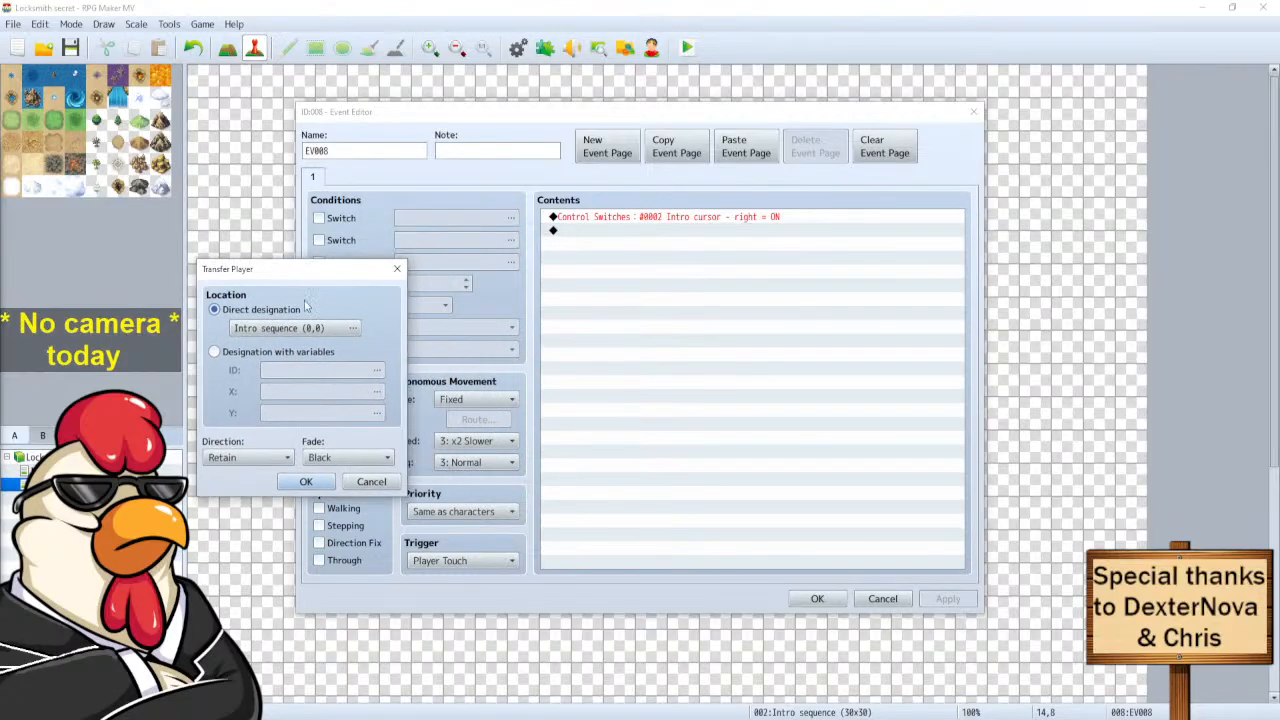
left_click(314, 330)
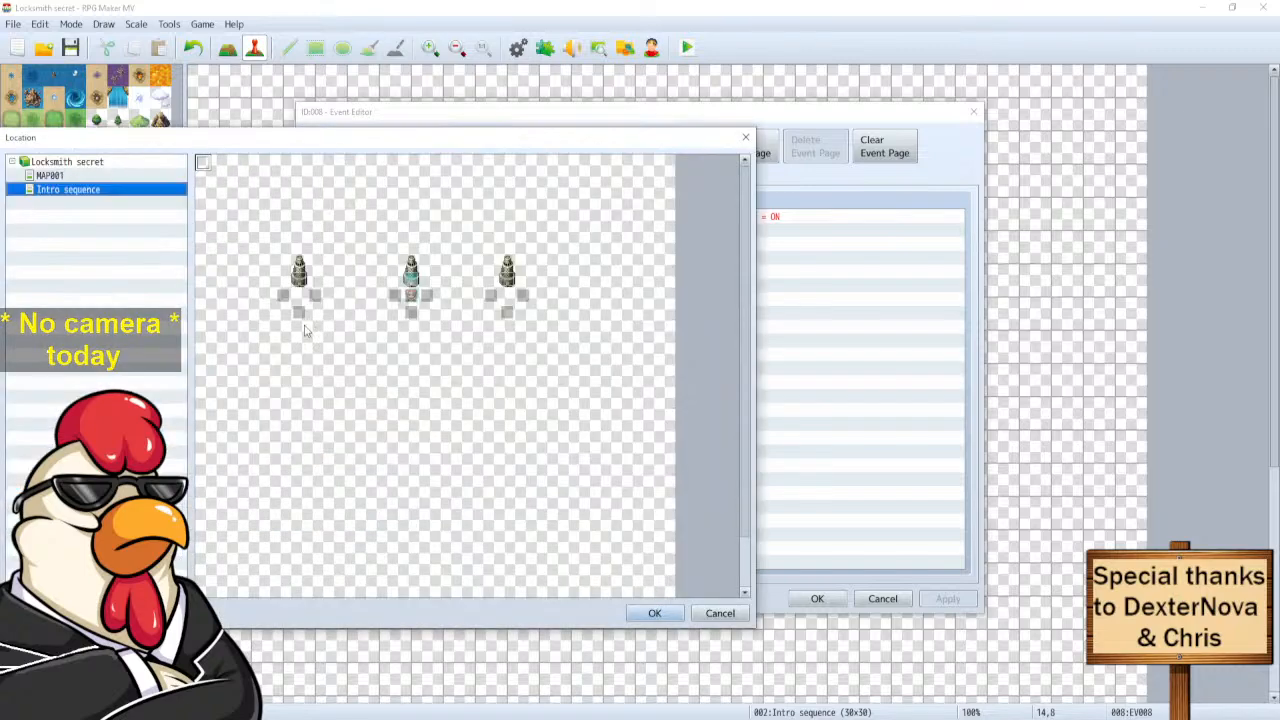
left_click(507, 296)
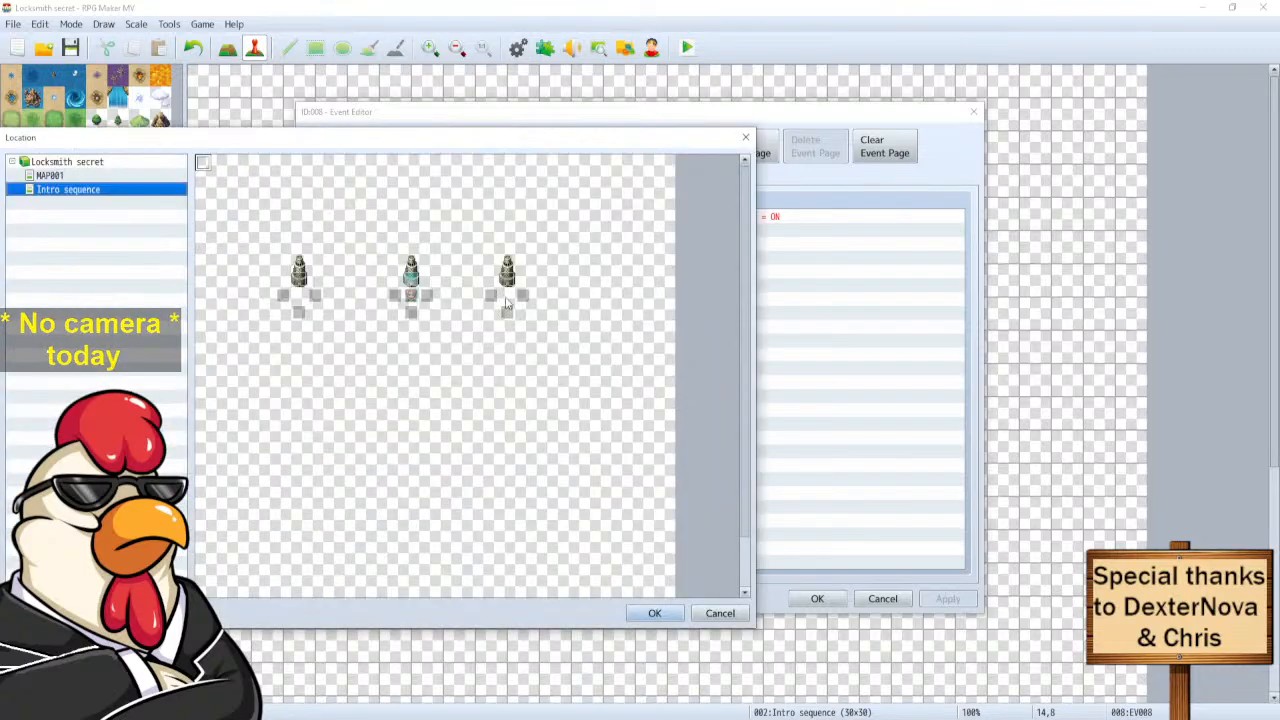
left_click(653, 614)
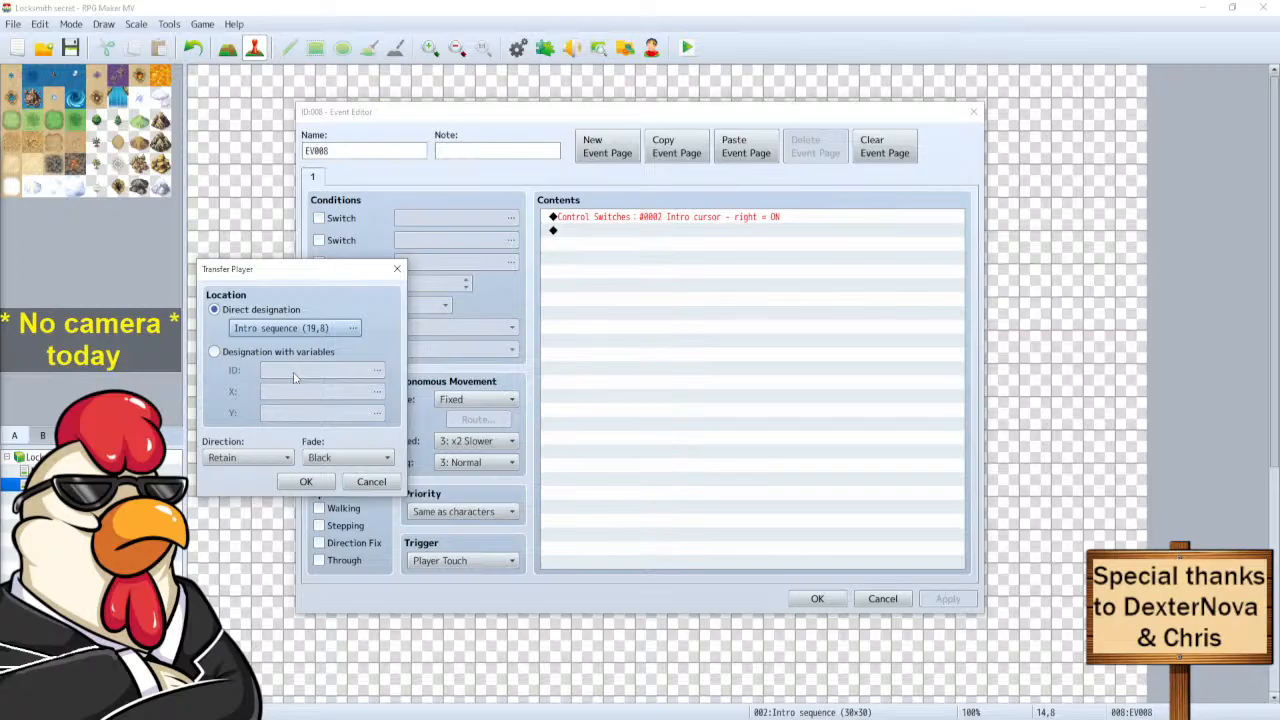
left_click(266, 462)
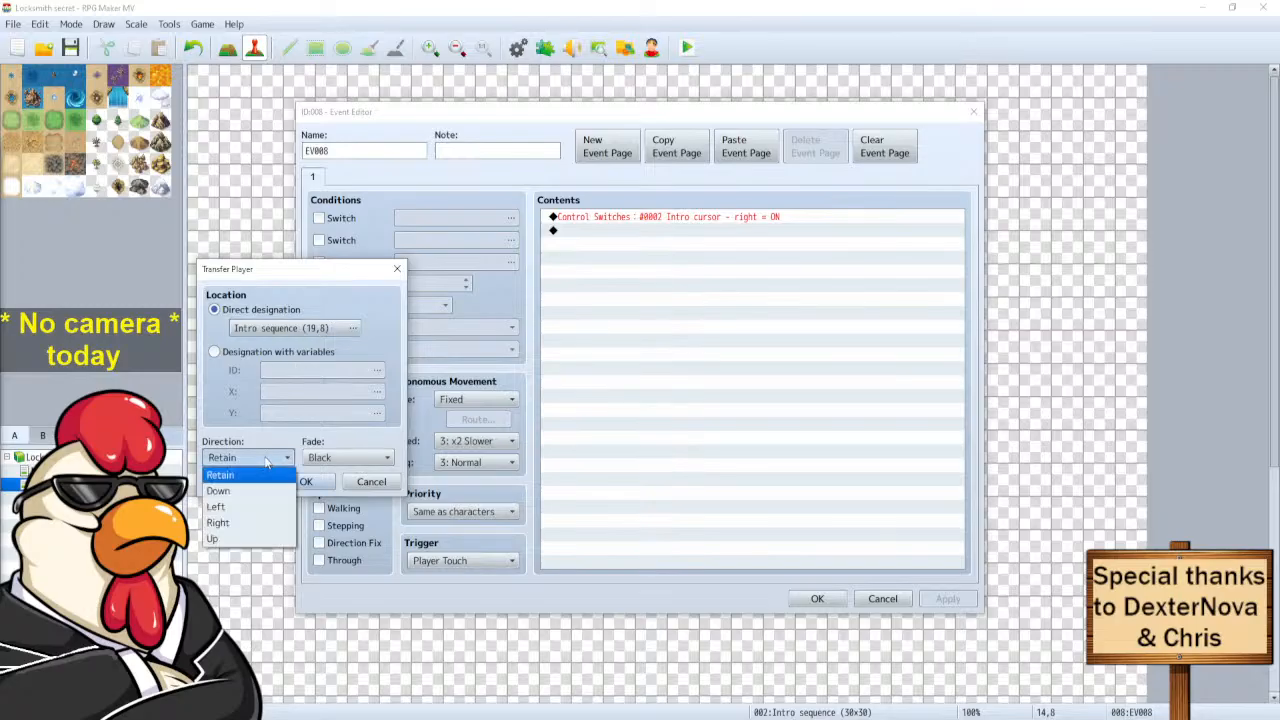
left_click(237, 537)
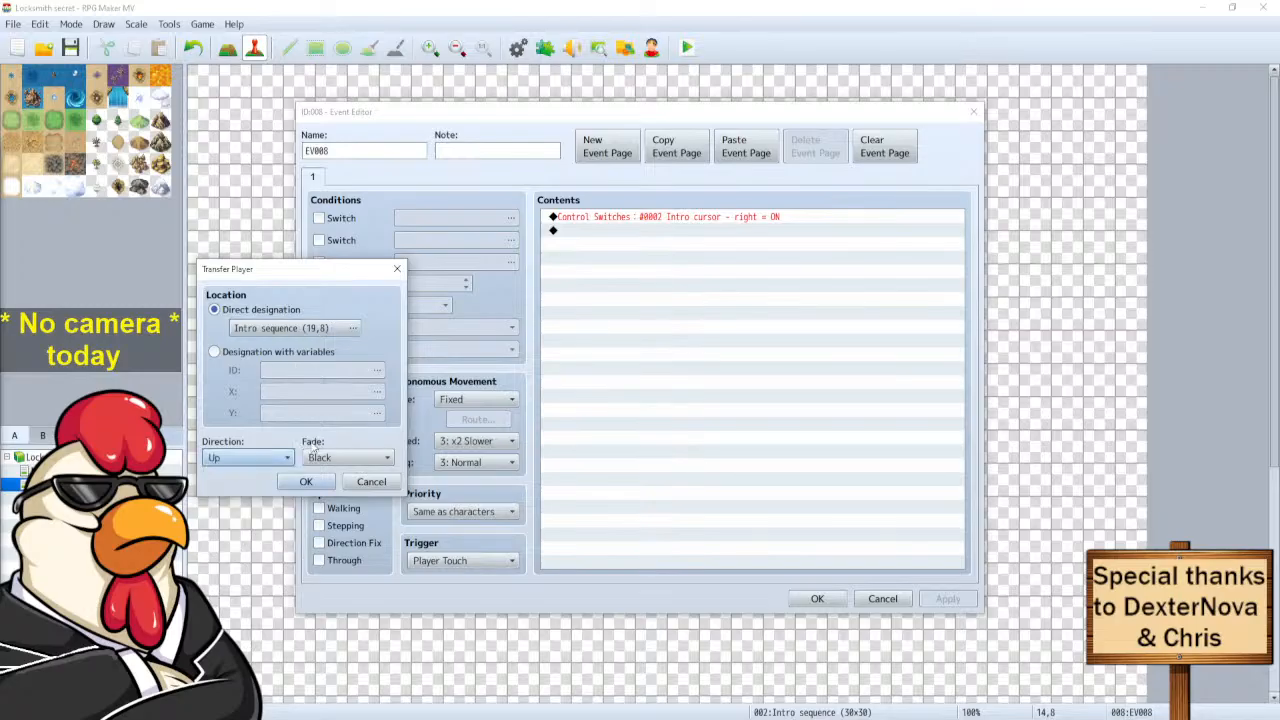
left_click(315, 452)
left_click(322, 506)
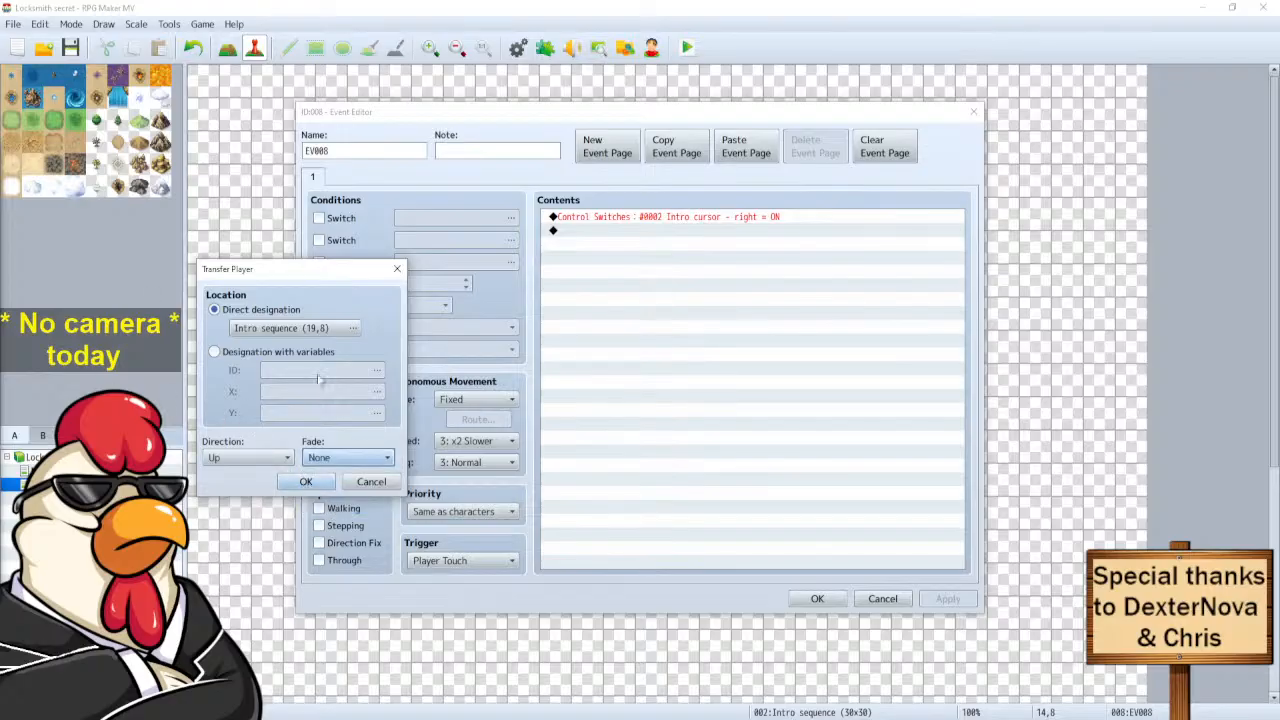
left_click(322, 330)
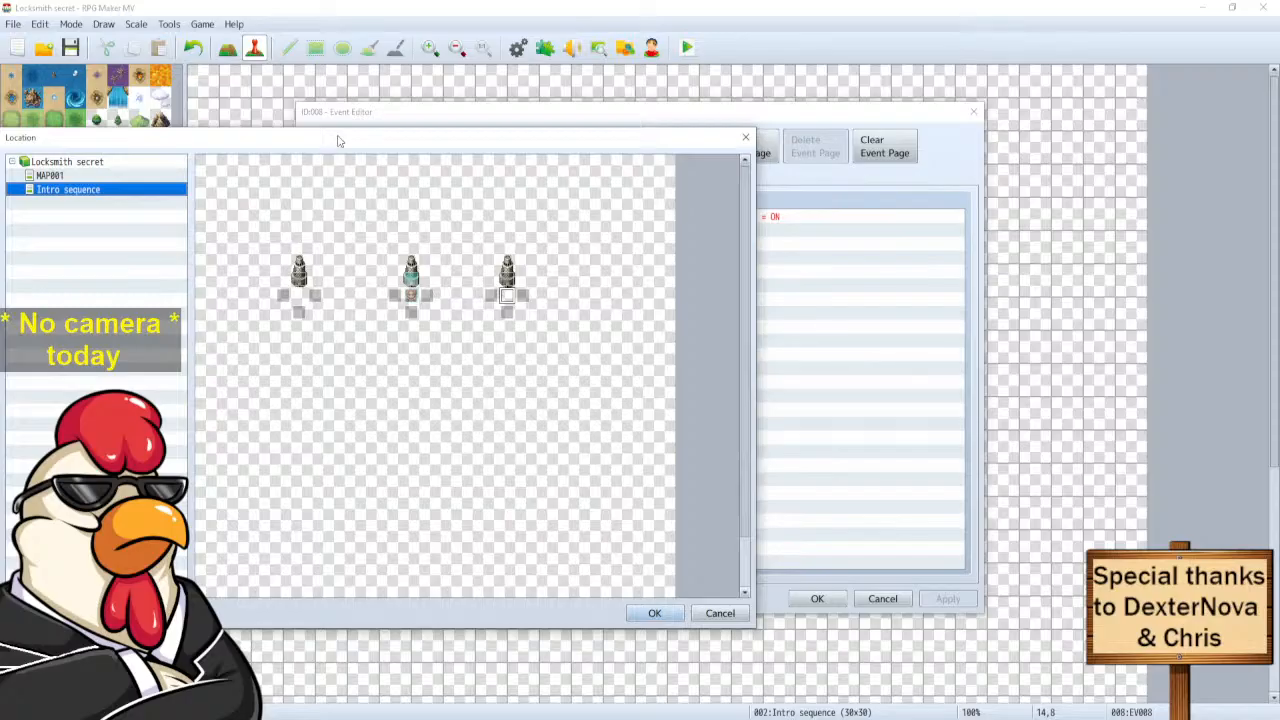
left_click_drag(336, 144, 465, 103)
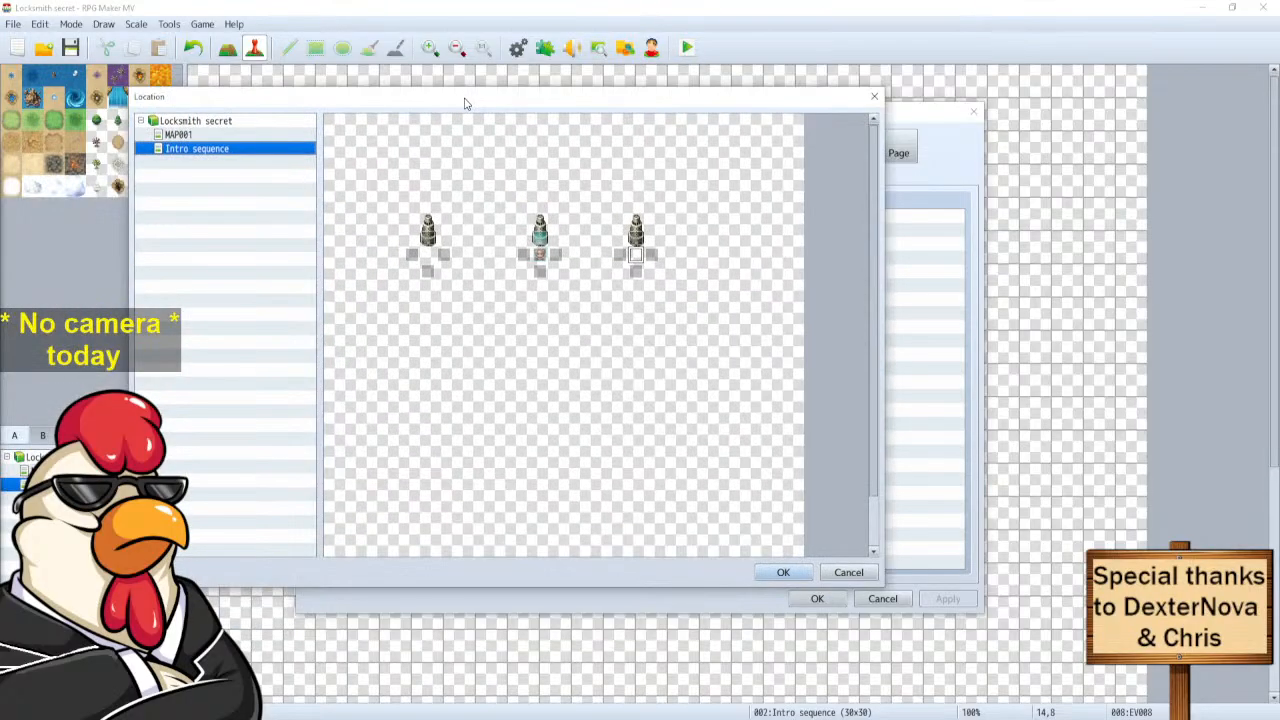
left_click(783, 572)
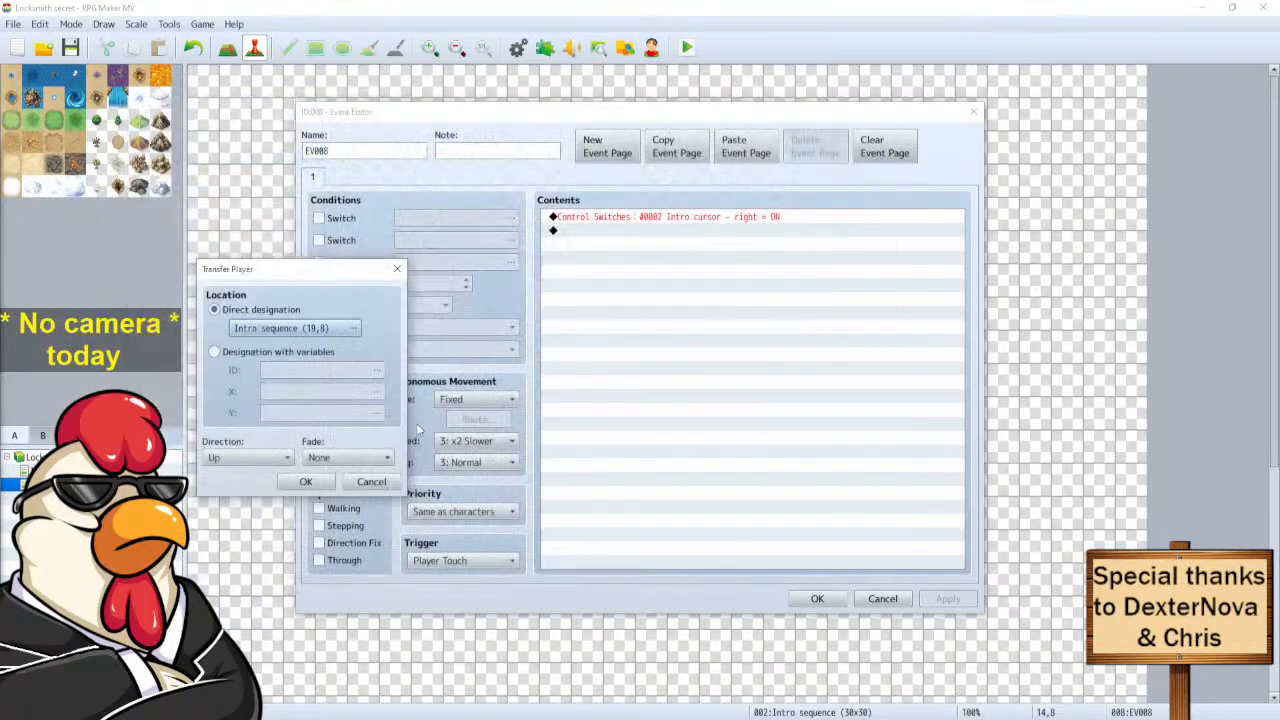
left_click(306, 481)
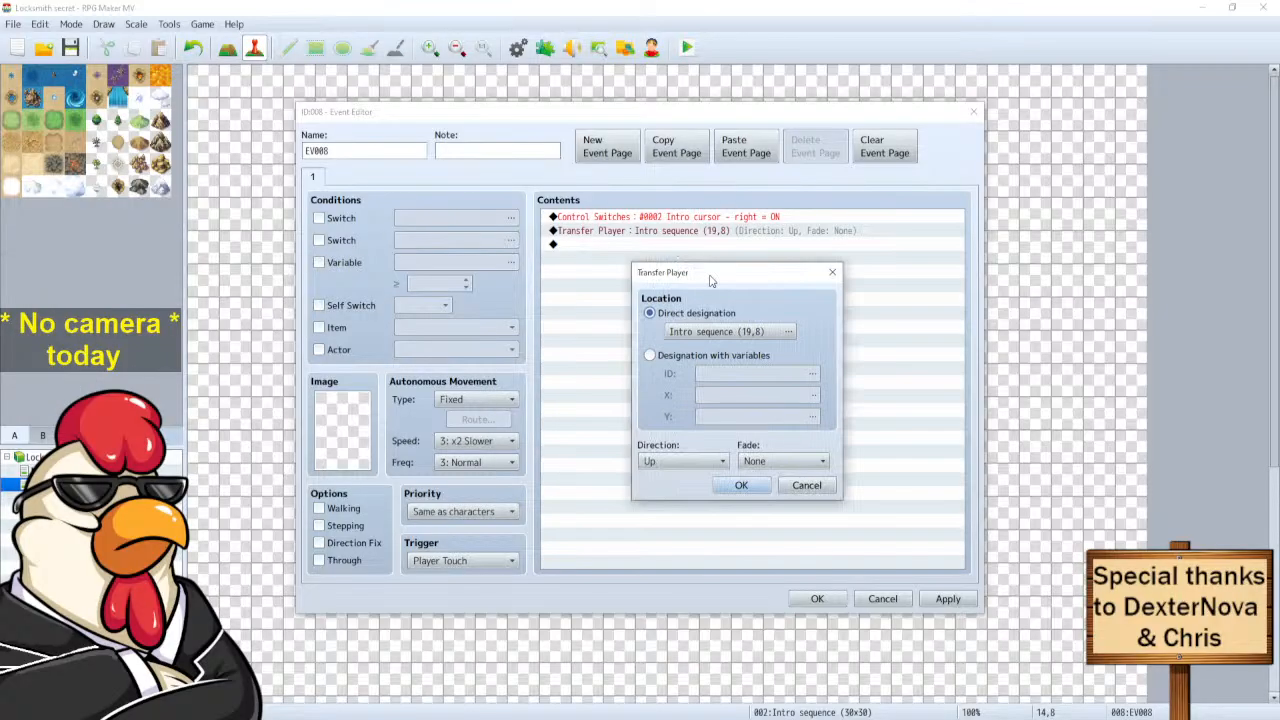
Review the new transfer command's settings unchanged, then start adding another command.
left_click_drag(708, 274, 474, 276)
left_click(568, 483)
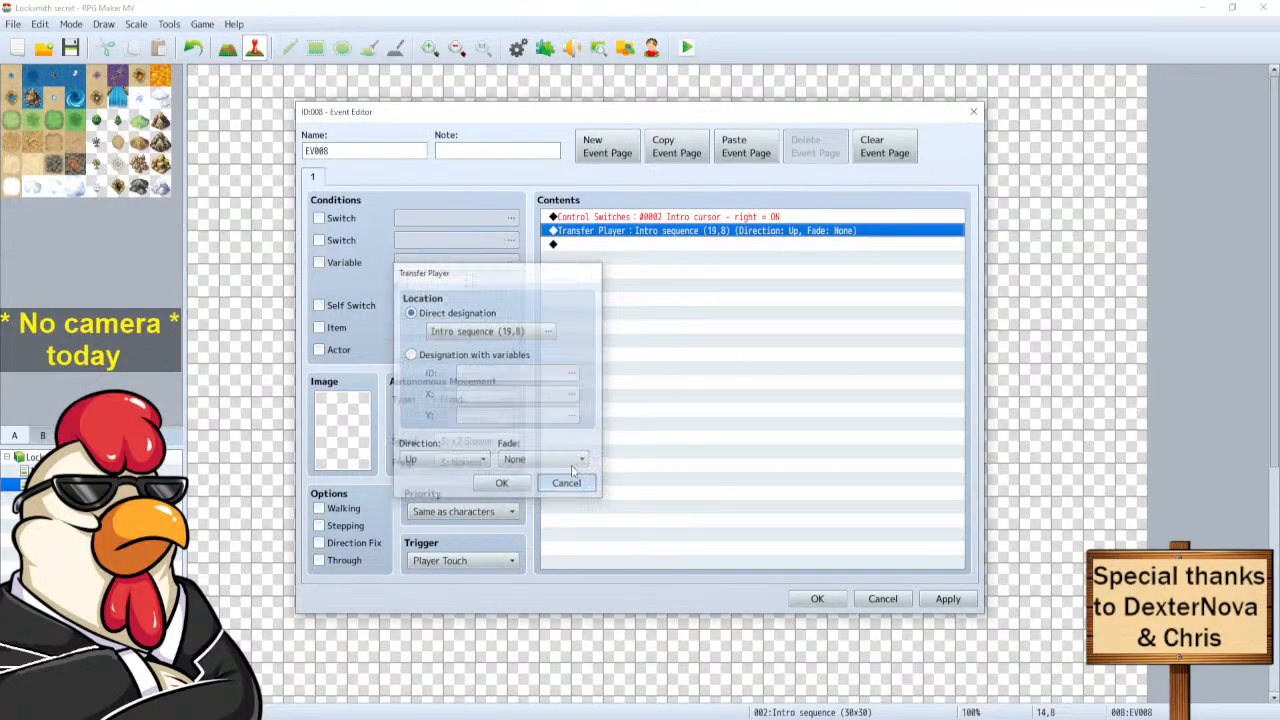
double_click(632, 244)
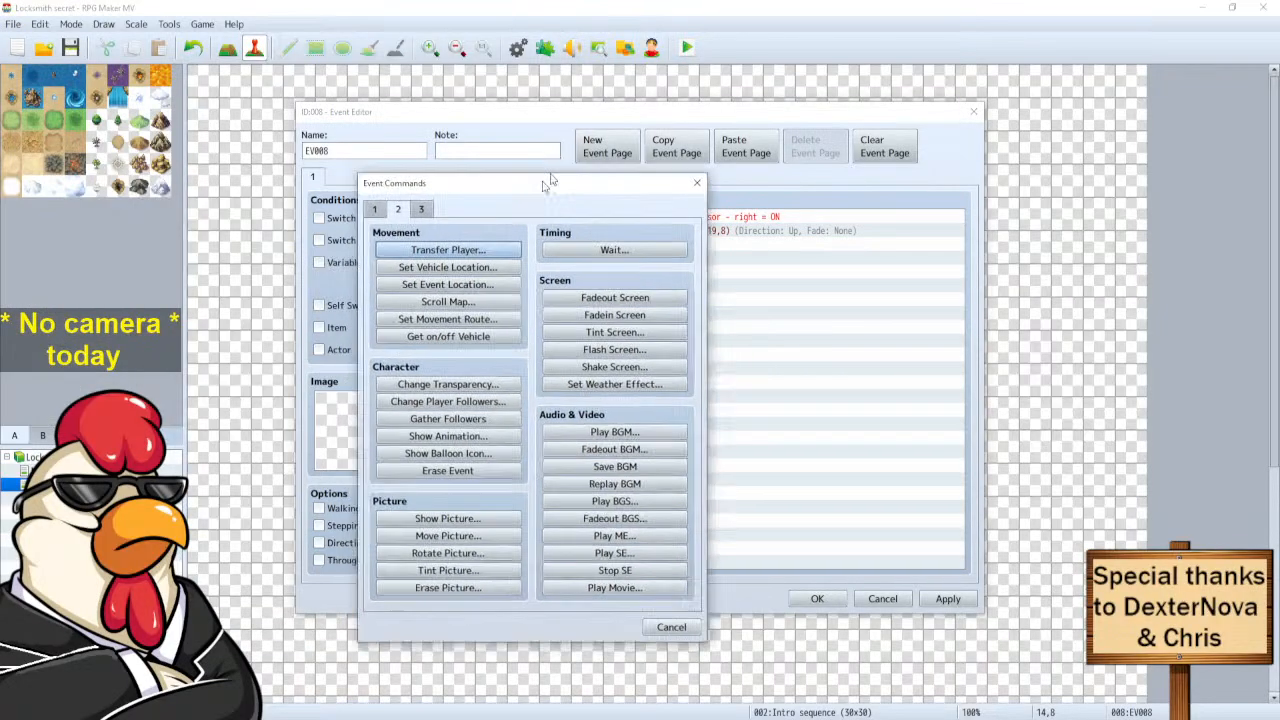
Cancel the extra Transfer Player command and its map picker, then close EV008 unchanged.
left_click_drag(534, 190, 643, 146)
left_click(576, 216)
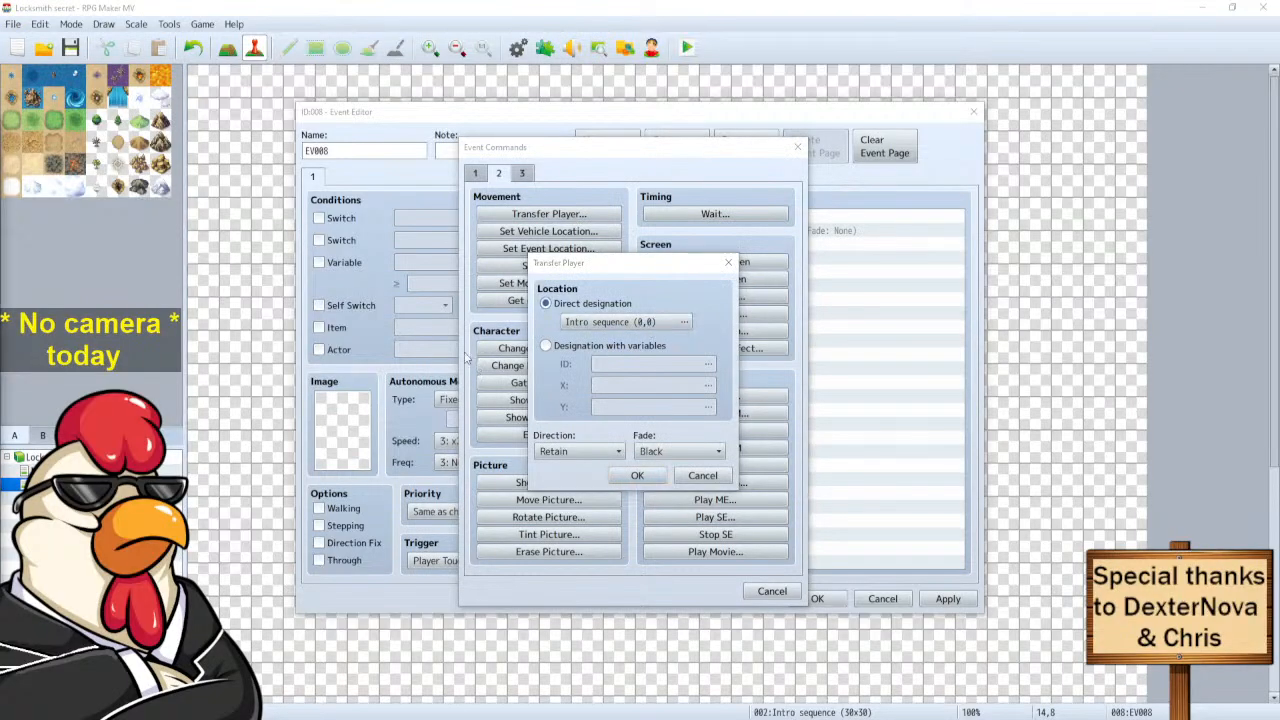
left_click(684, 321)
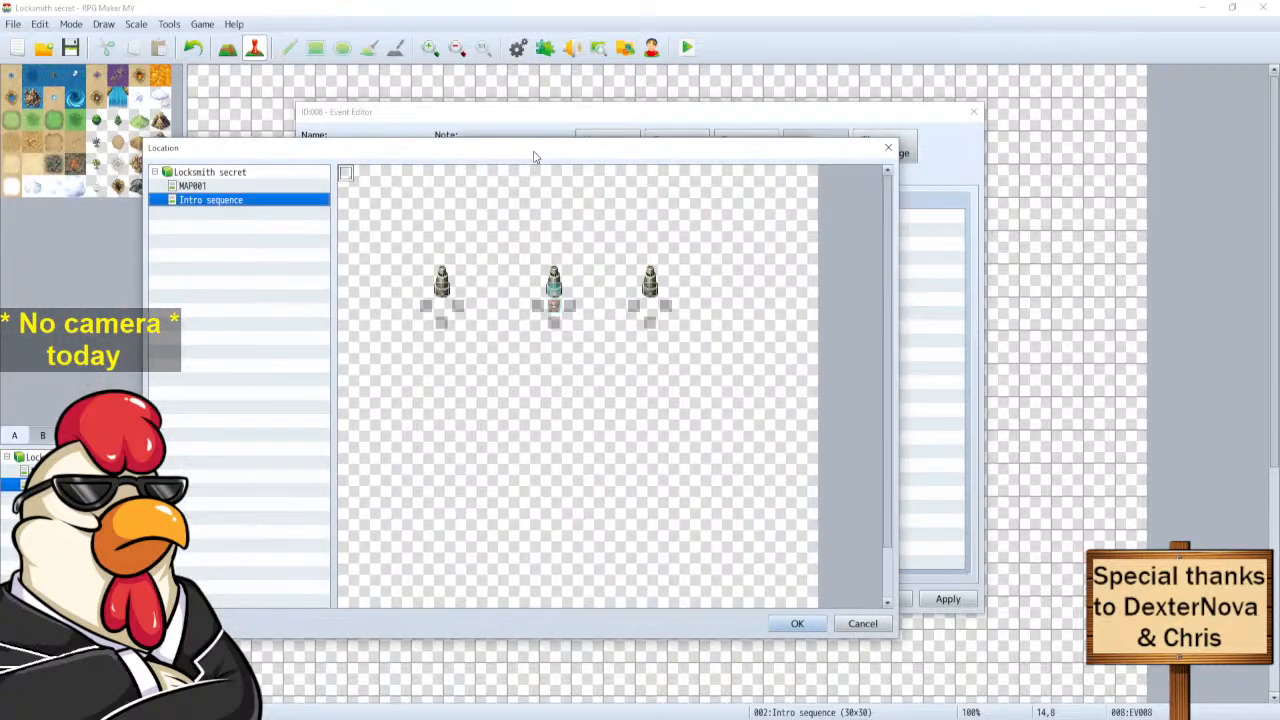
left_click(887, 150)
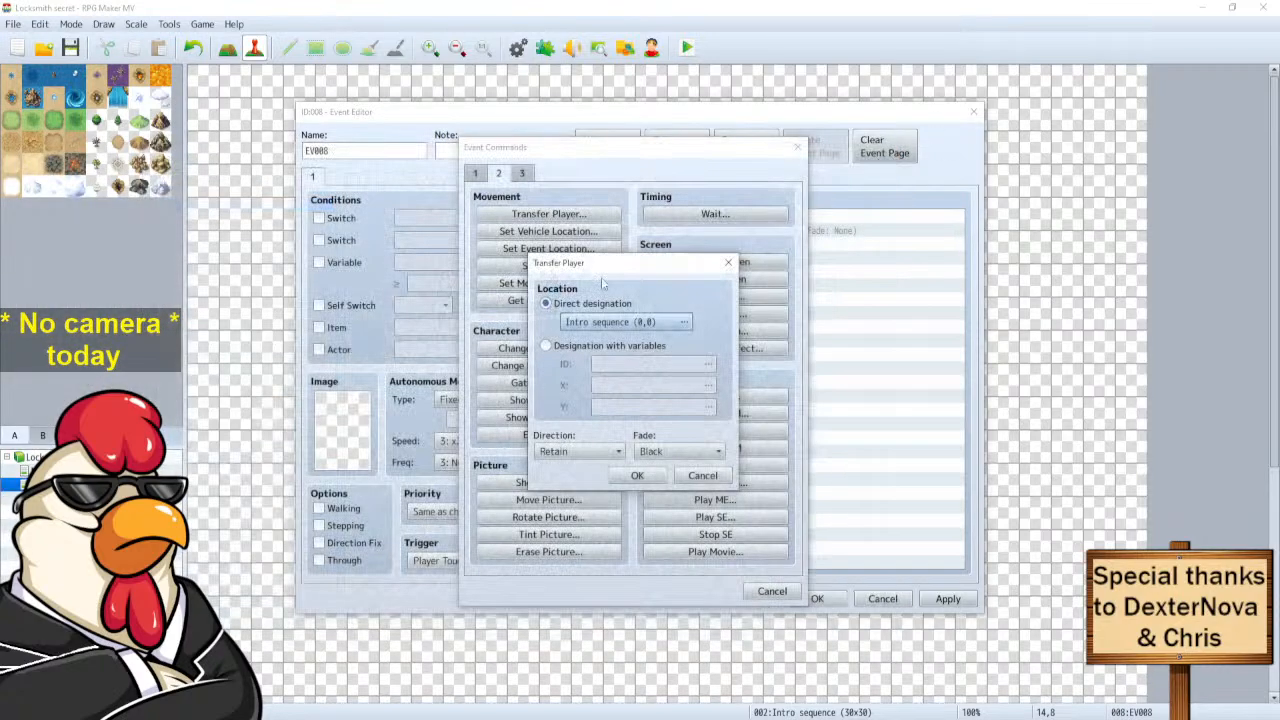
left_click(689, 477)
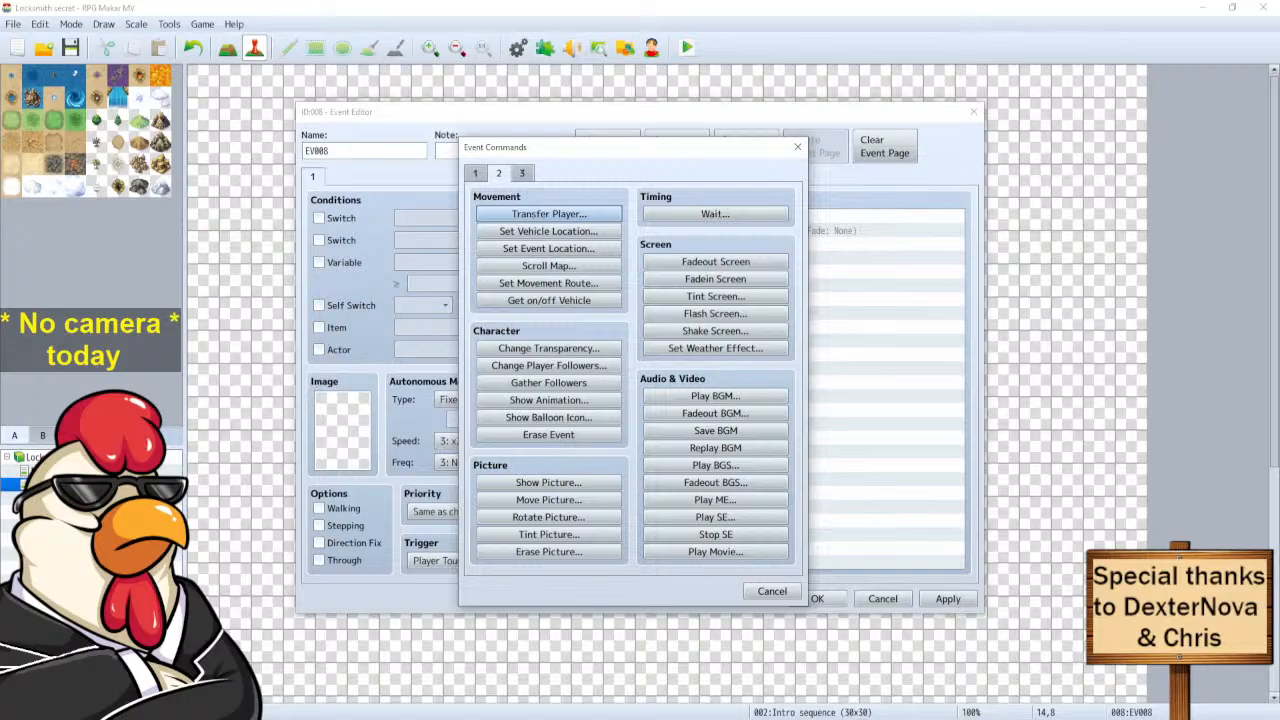
mouse_move(240, 718)
left_click(222, 716)
left_click(787, 597)
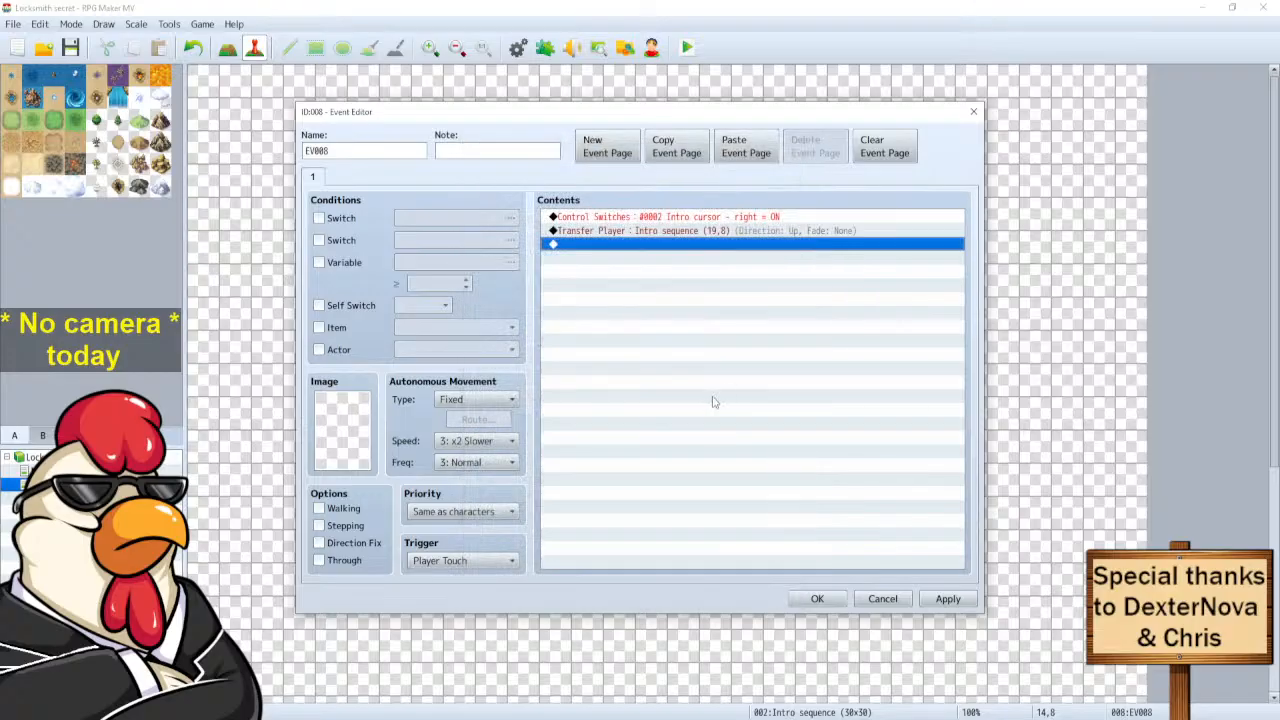
key("Escape")
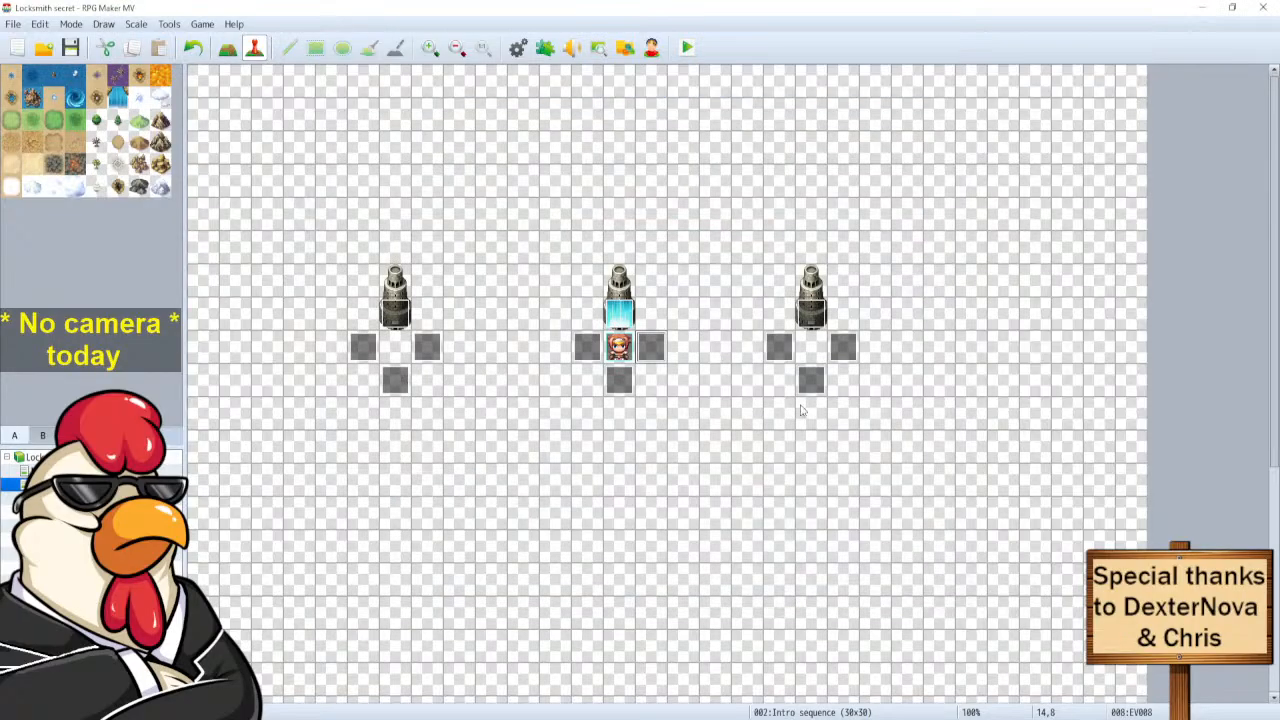
Open EV010 and delete its Set Event Location command.
double_click(781, 350)
left_click(662, 245)
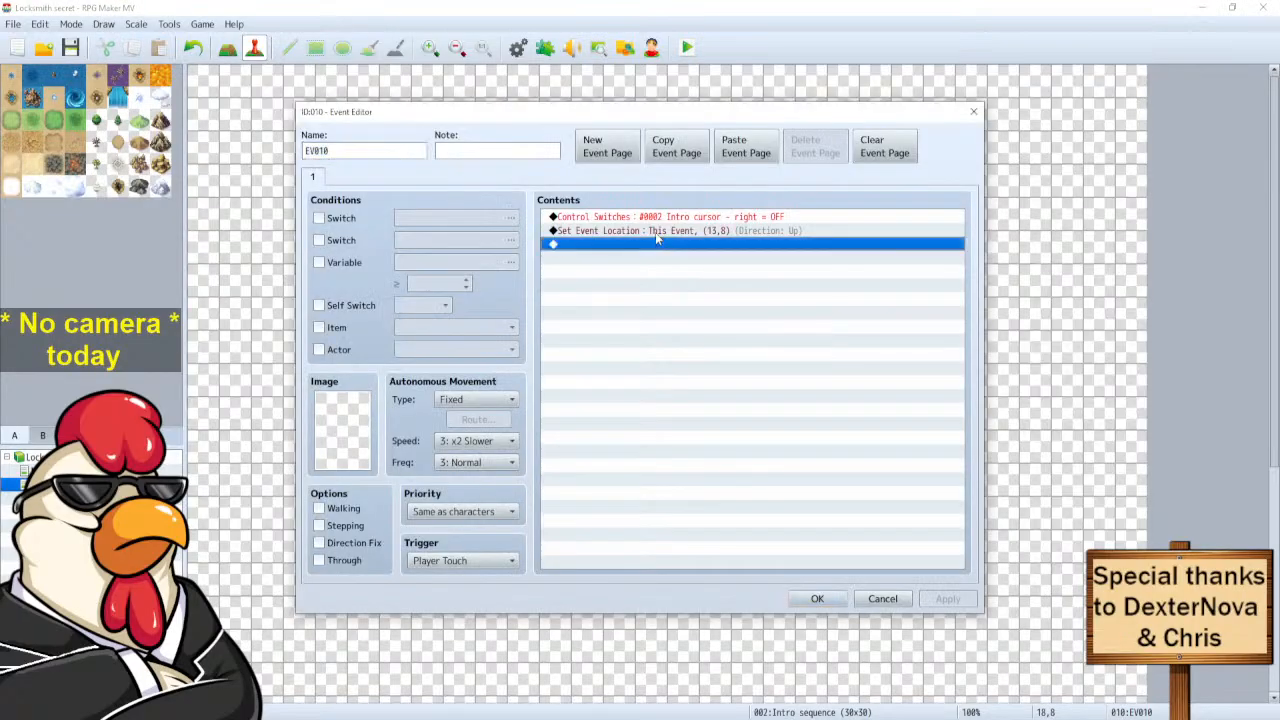
left_click(657, 231)
key("Delete")
Add Transfer Player to Intro sequence (13,8), facing Up with fade None, then save the project.
double_click(657, 233)
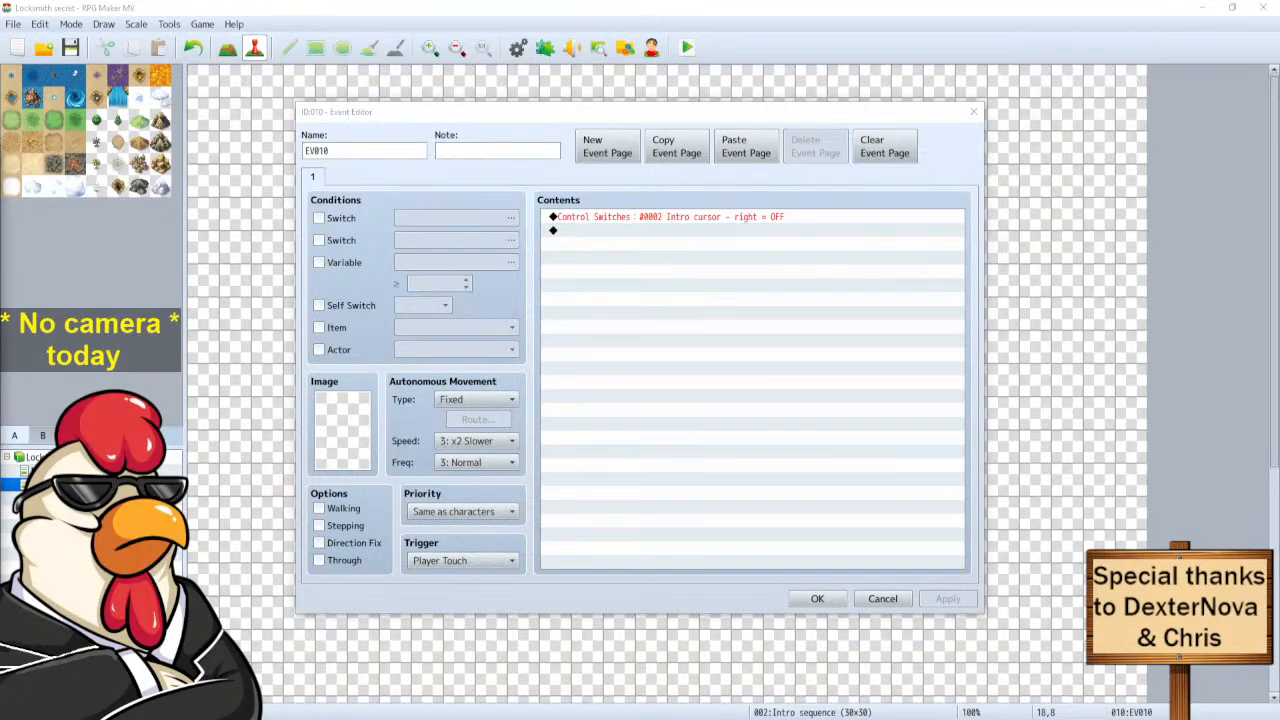
left_click(416, 230)
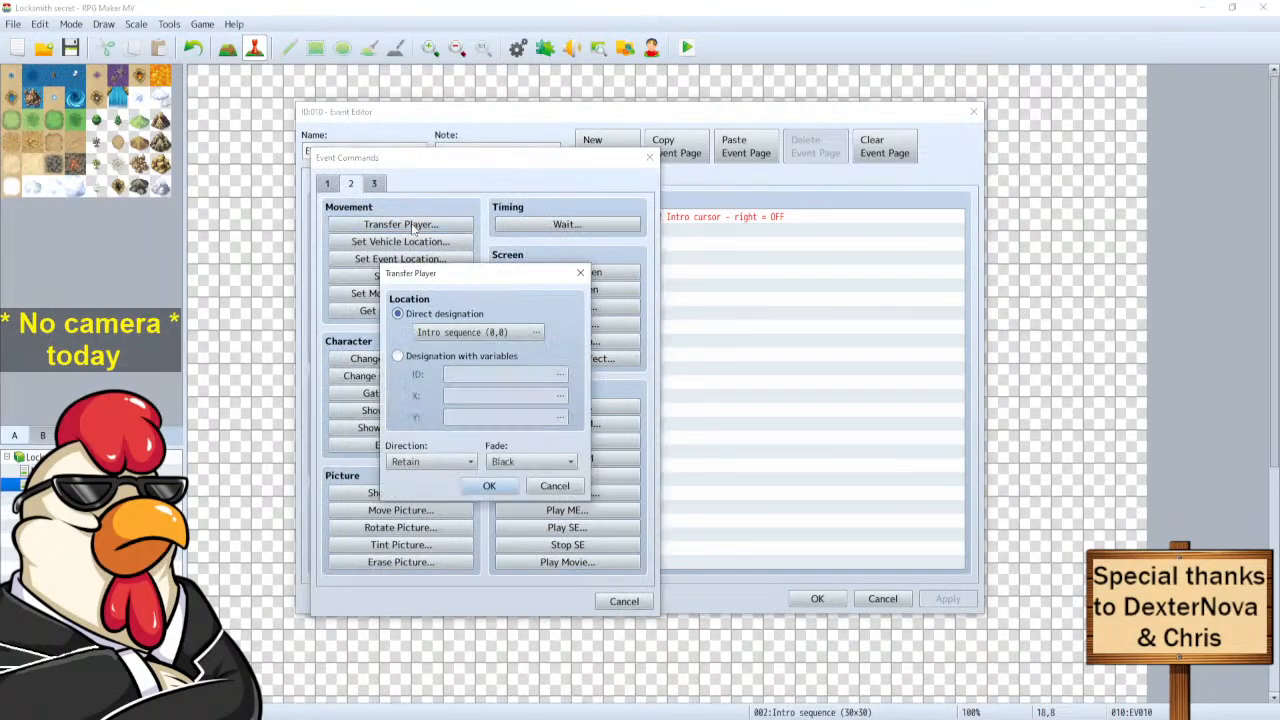
left_click(484, 332)
left_click_drag(0, 143, 740, 143)
left_click(557, 305)
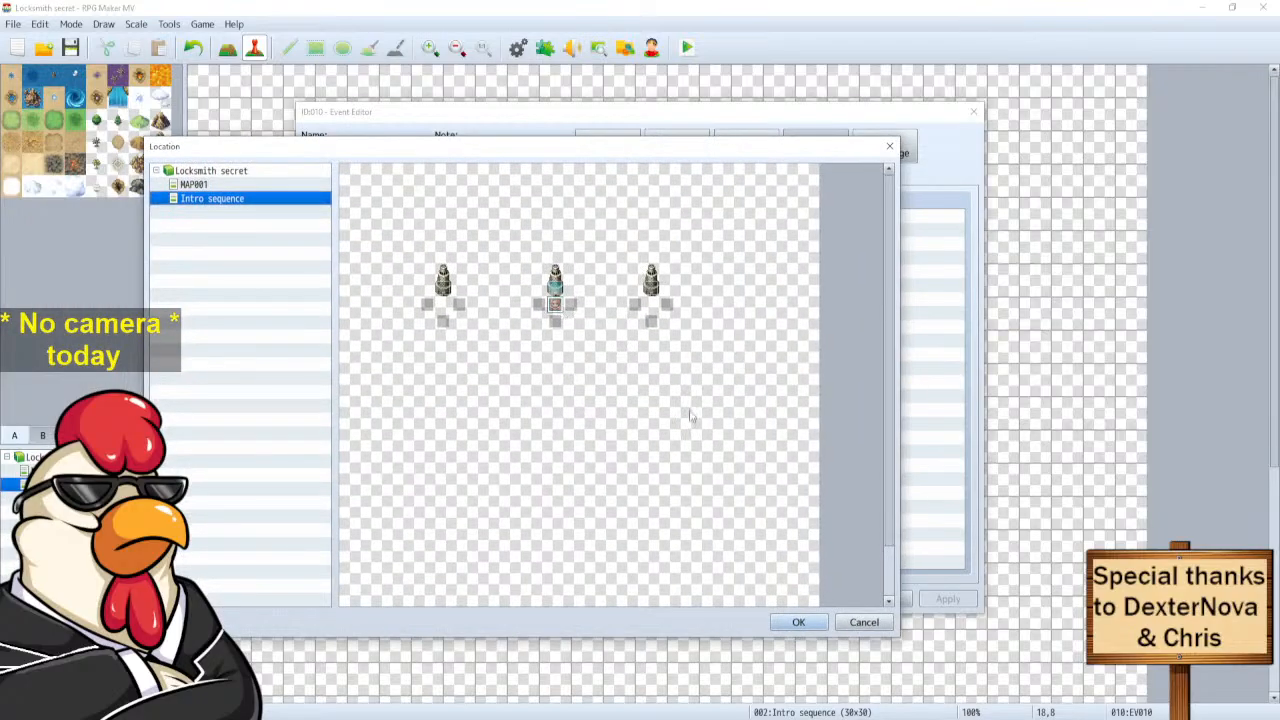
left_click(805, 620)
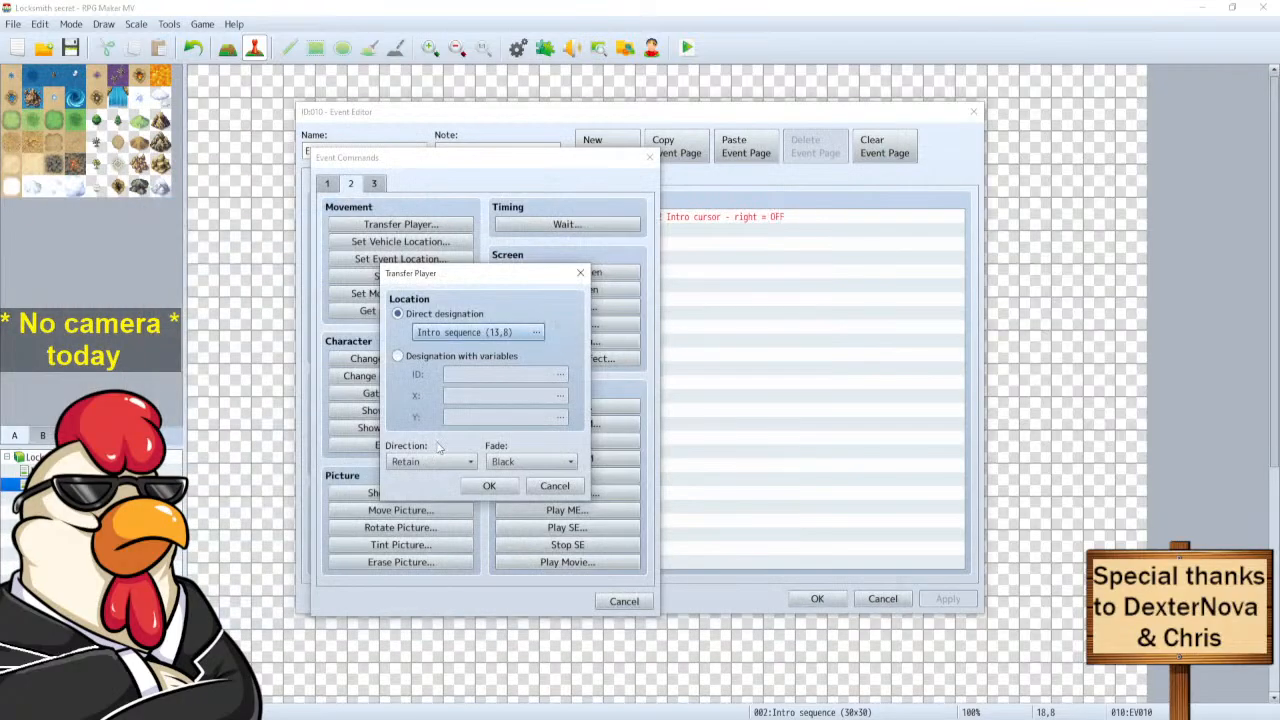
left_click(430, 532)
left_click(531, 462)
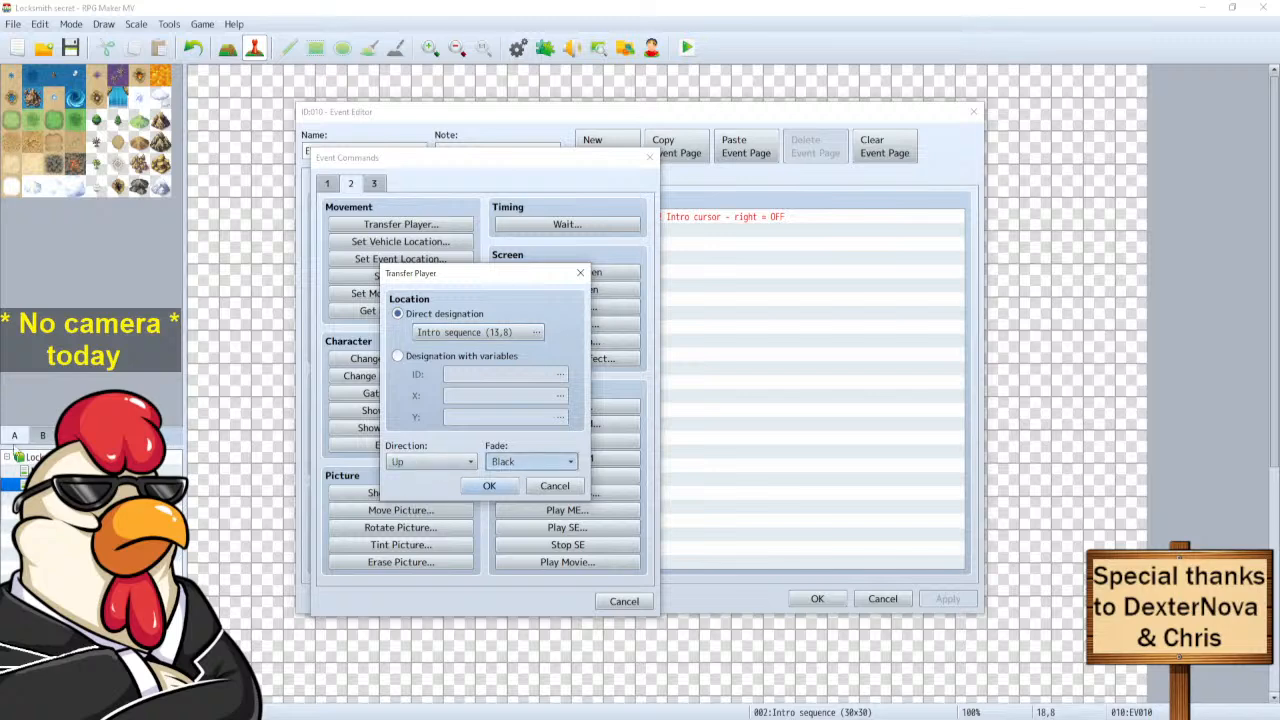
left_click(489, 486)
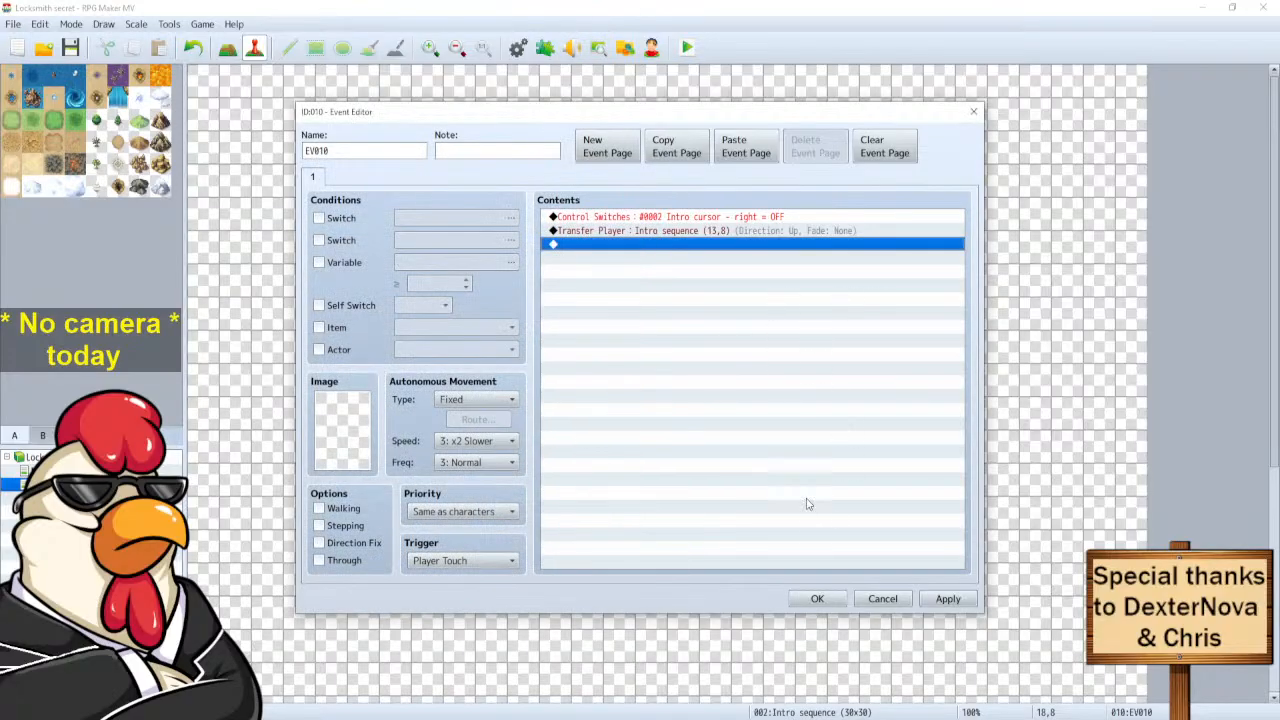
left_click(808, 599)
key("ctrl+s")
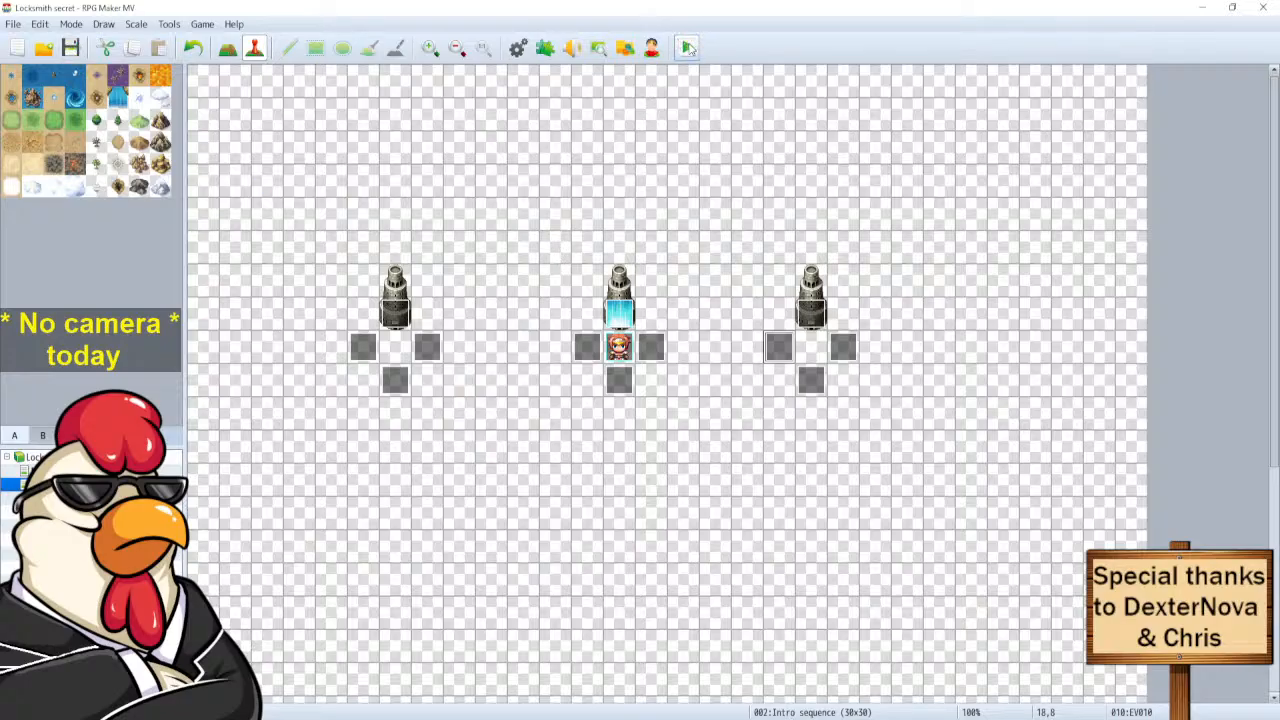
Start a playtest and decline the offer to play as an Orc.
left_click(688, 48)
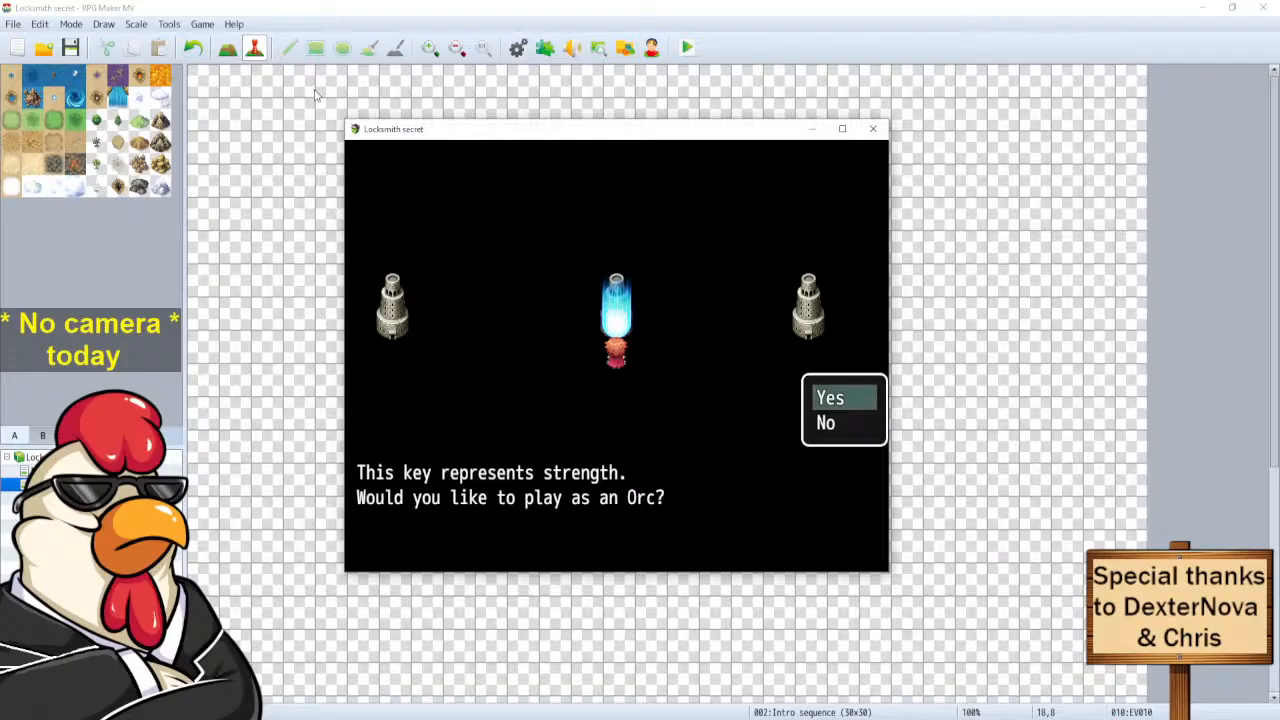
key("Down")
key("Up")
key("Down")
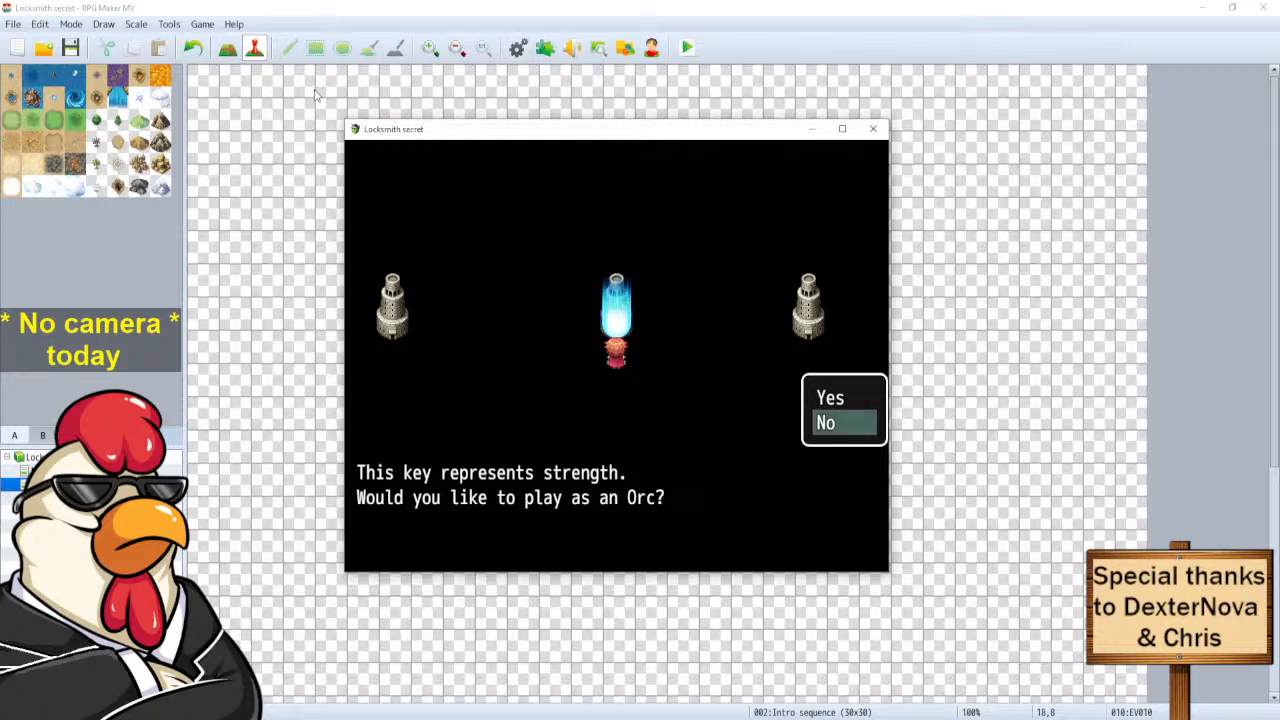
key("Return")
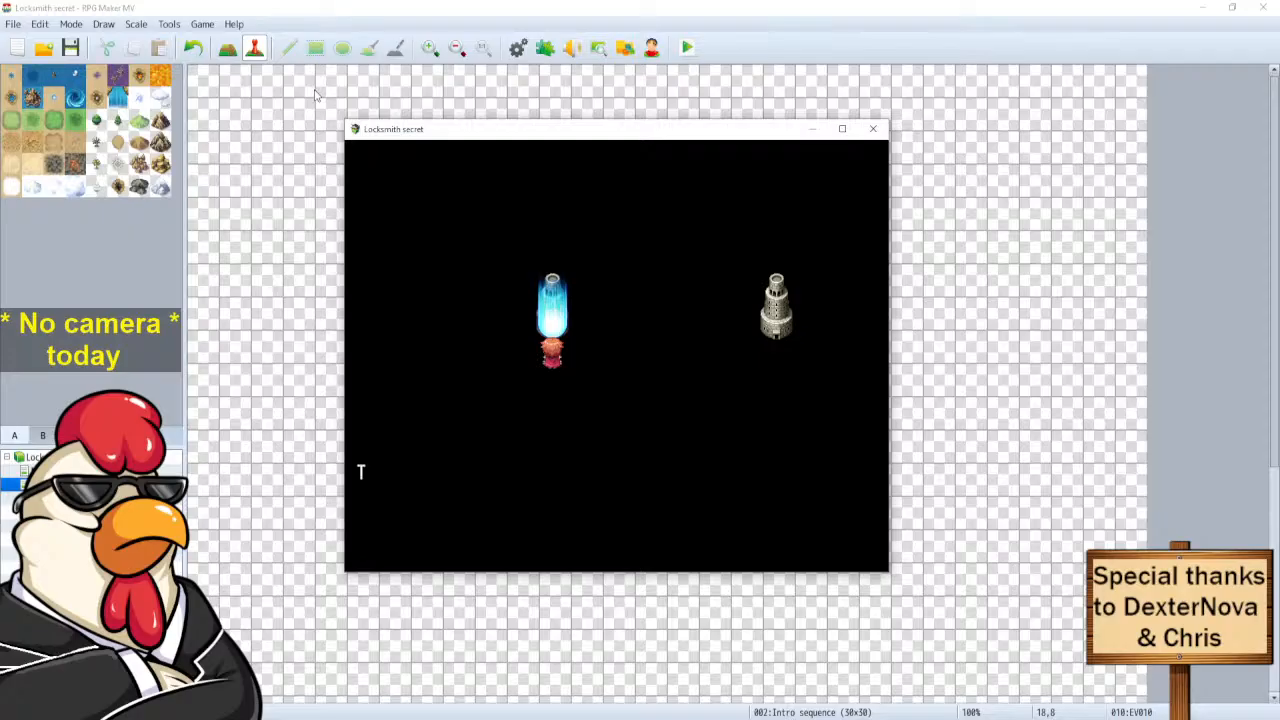
At the courage key, decline the offer to play as a human.
key("Return")
key("Down")
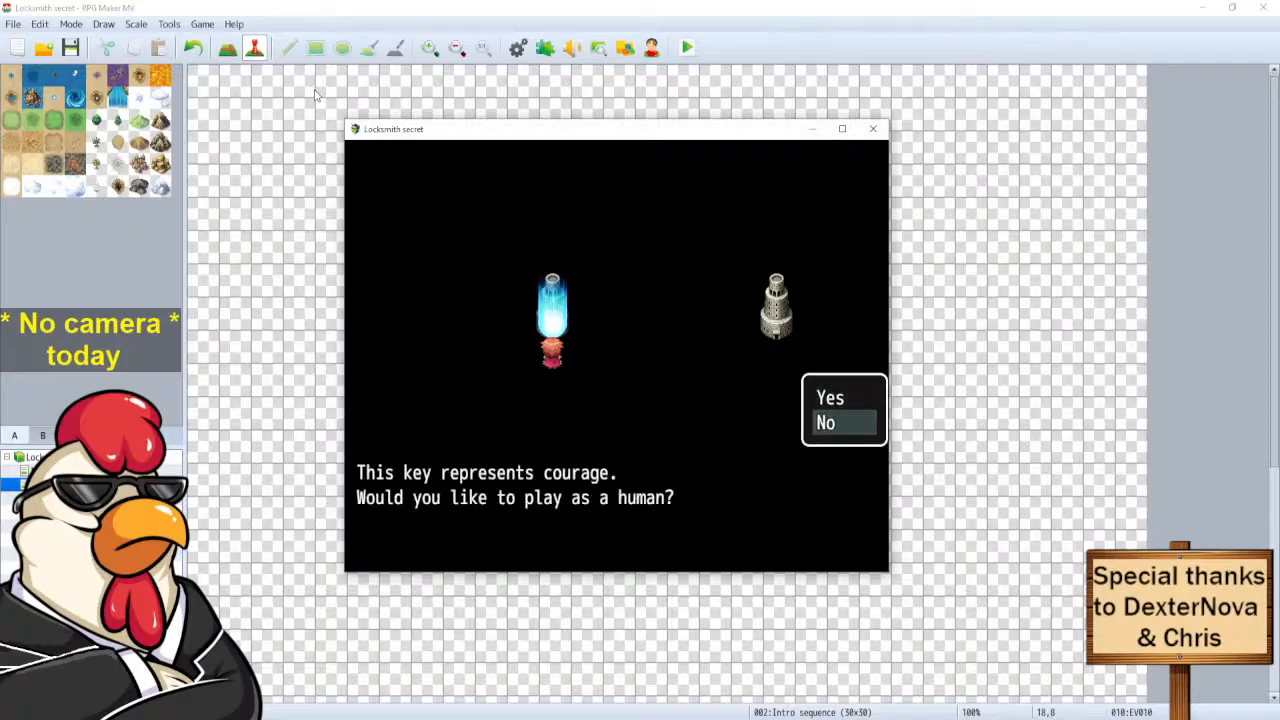
key("Return")
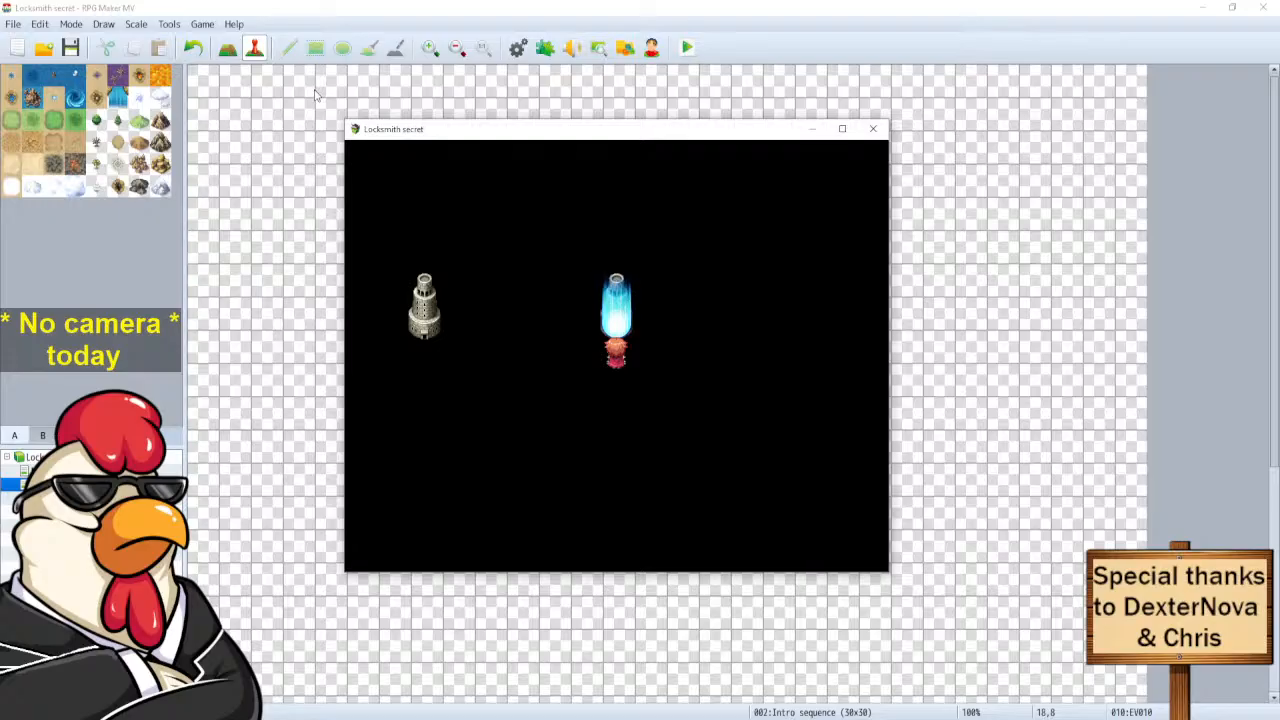
Accept the loyalty key's Kynoke offer, then close the playtest window.
key("Return")
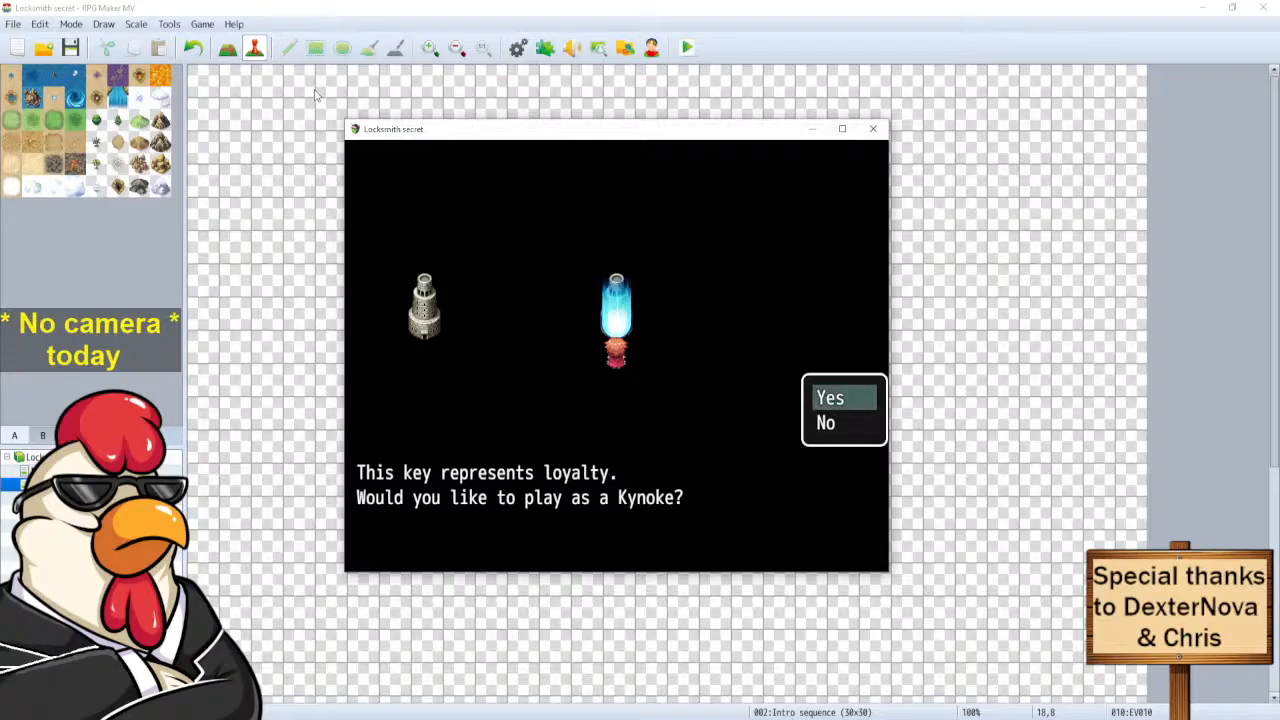
key("Return")
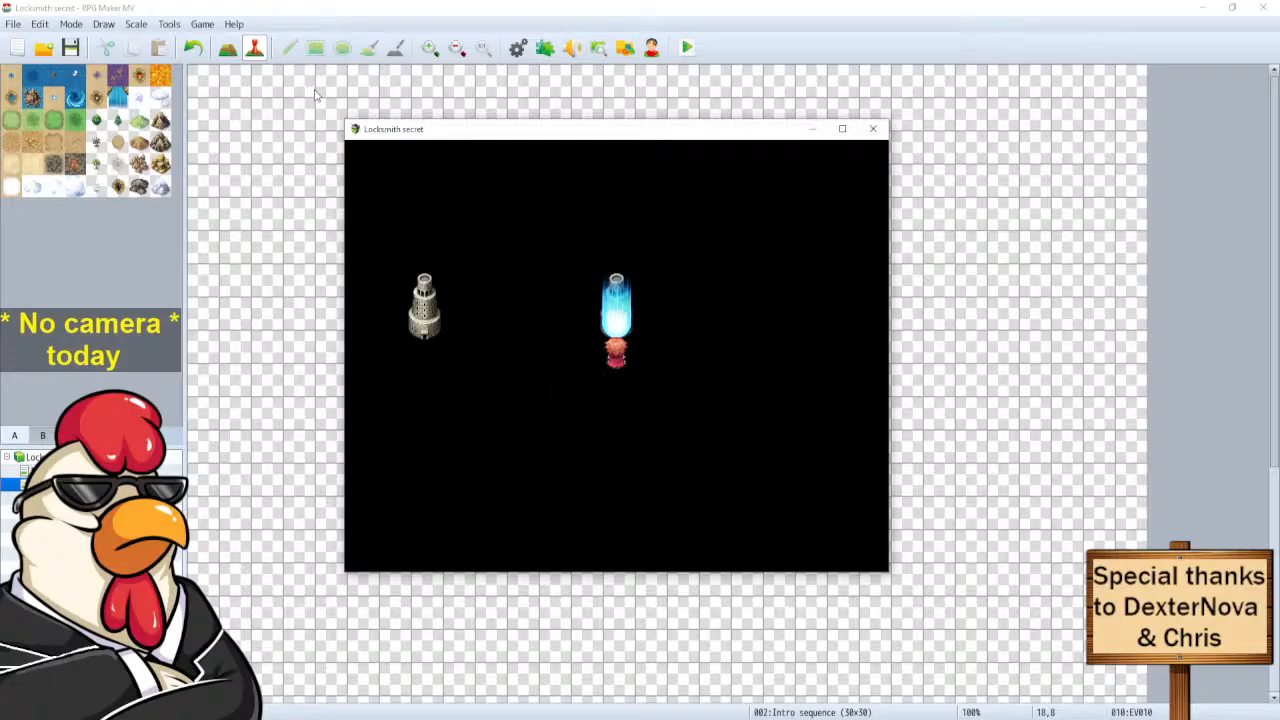
left_click(874, 129)
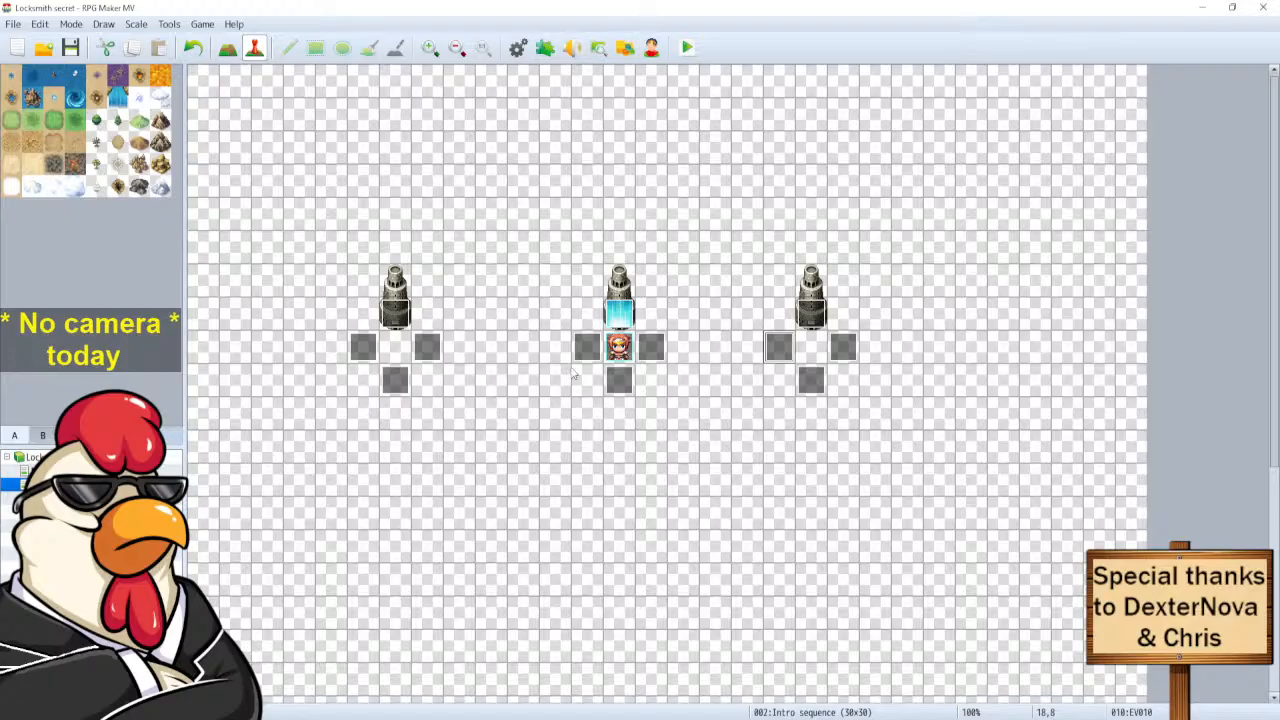
Append a Wait : 4 frames command to the event left of the hero.
double_click(587, 347)
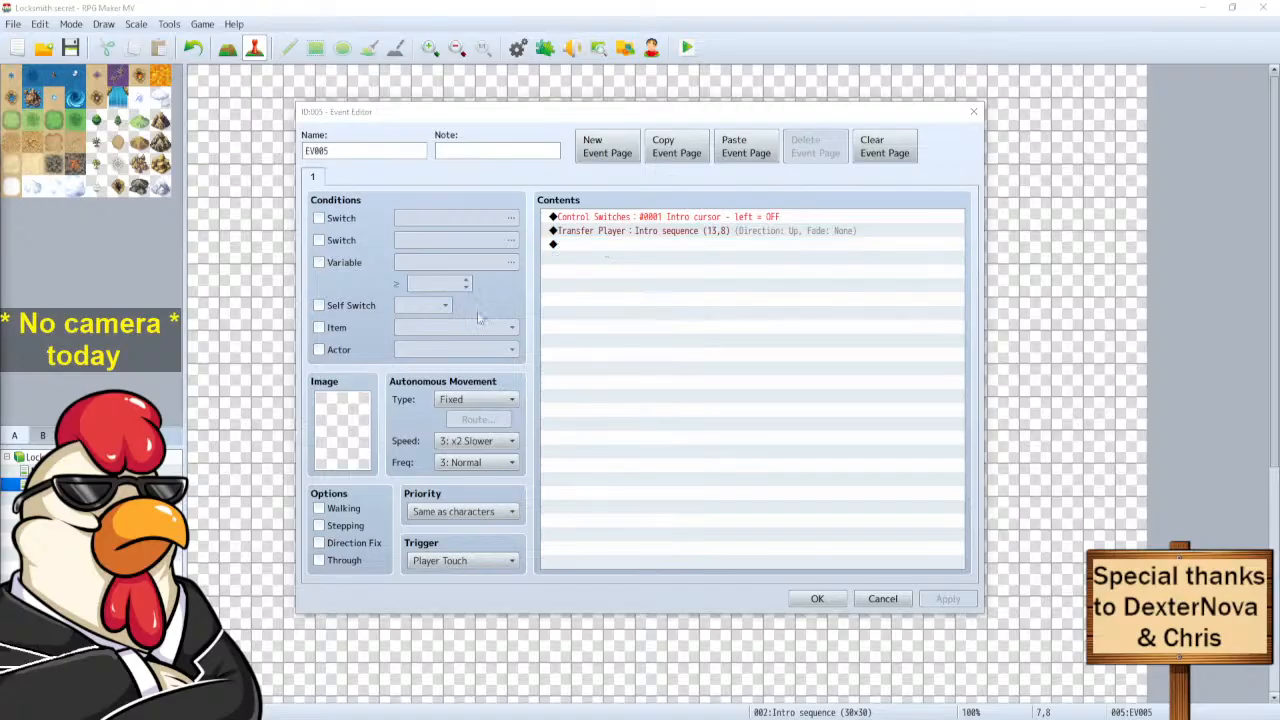
double_click(600, 245)
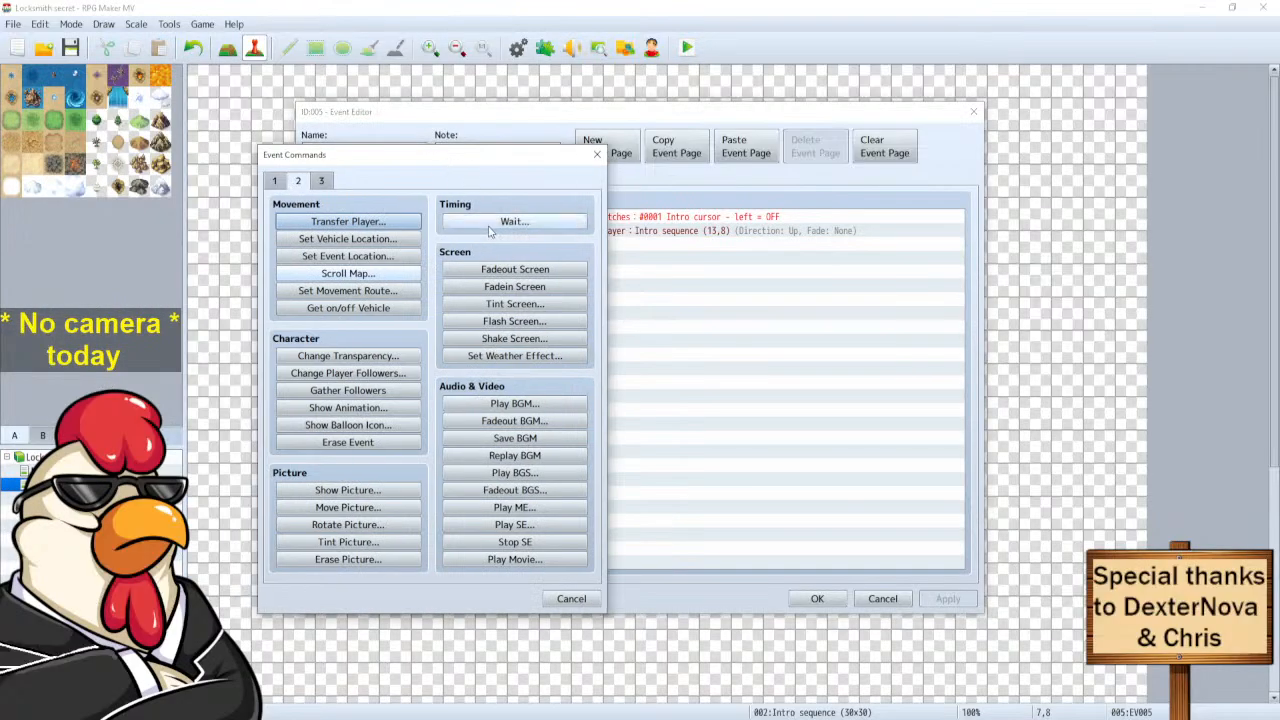
left_click(514, 222)
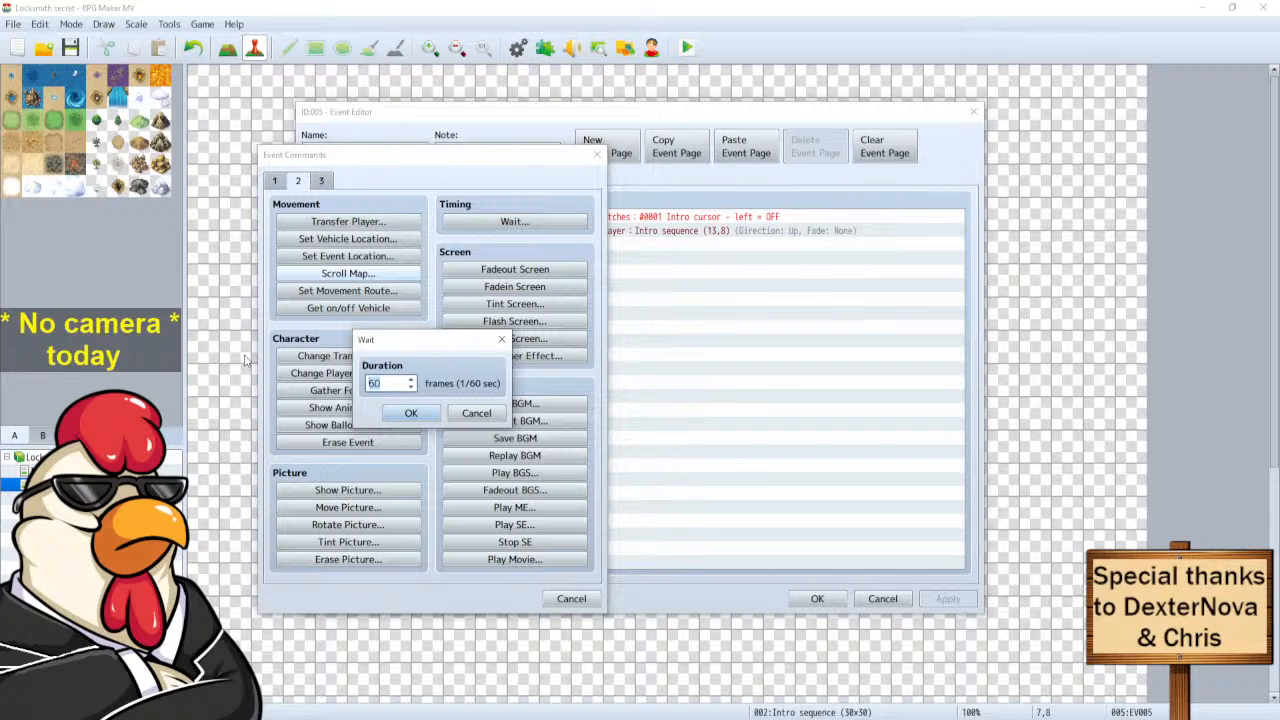
type("4")
left_click(401, 415)
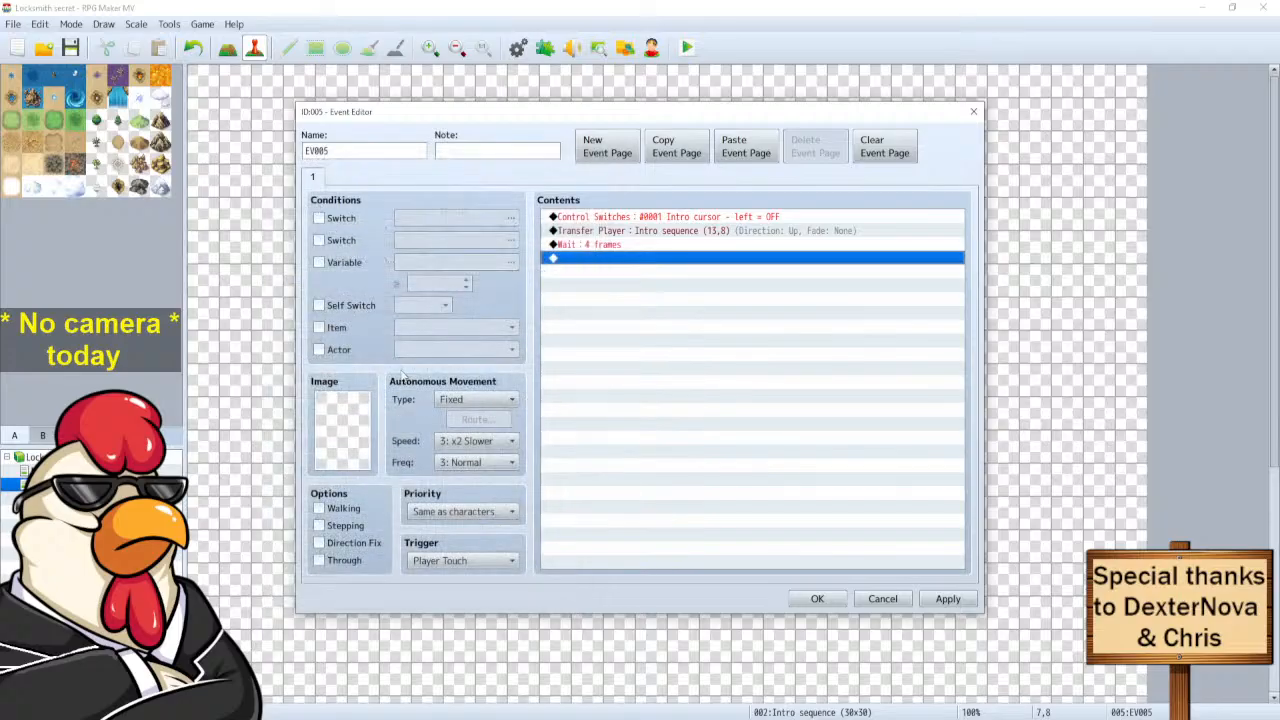
left_click(573, 246)
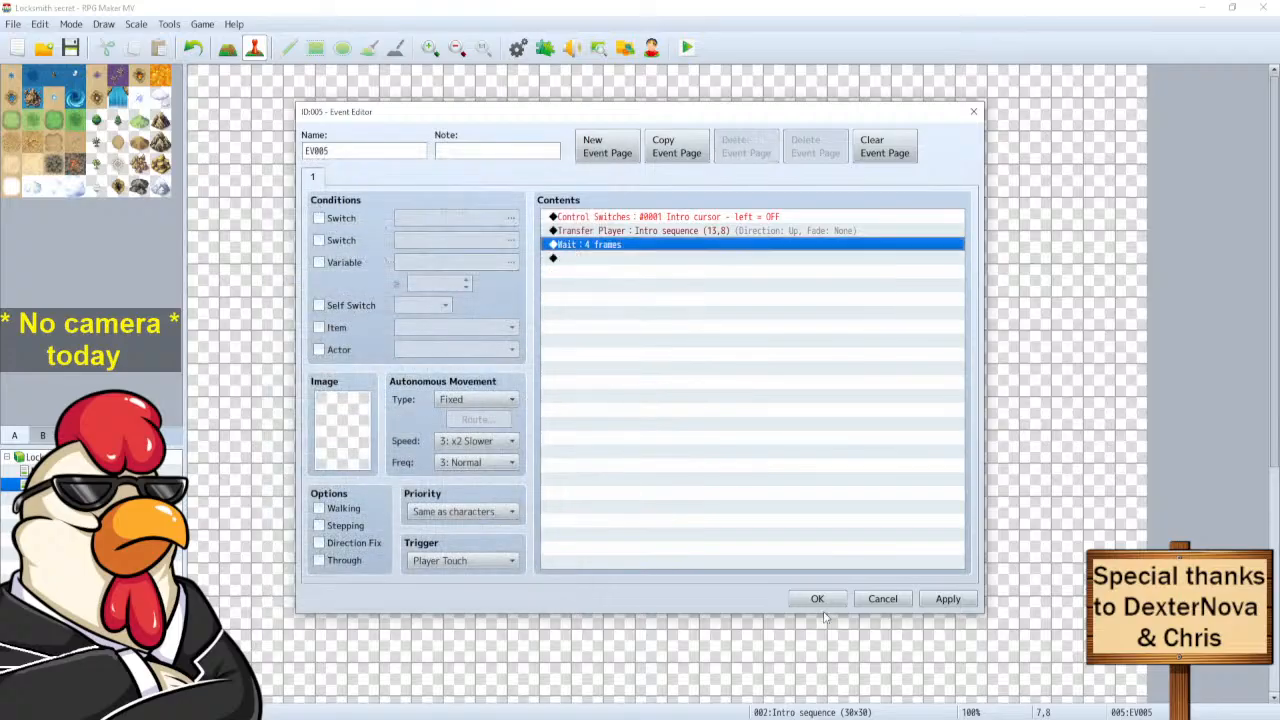
left_click(817, 599)
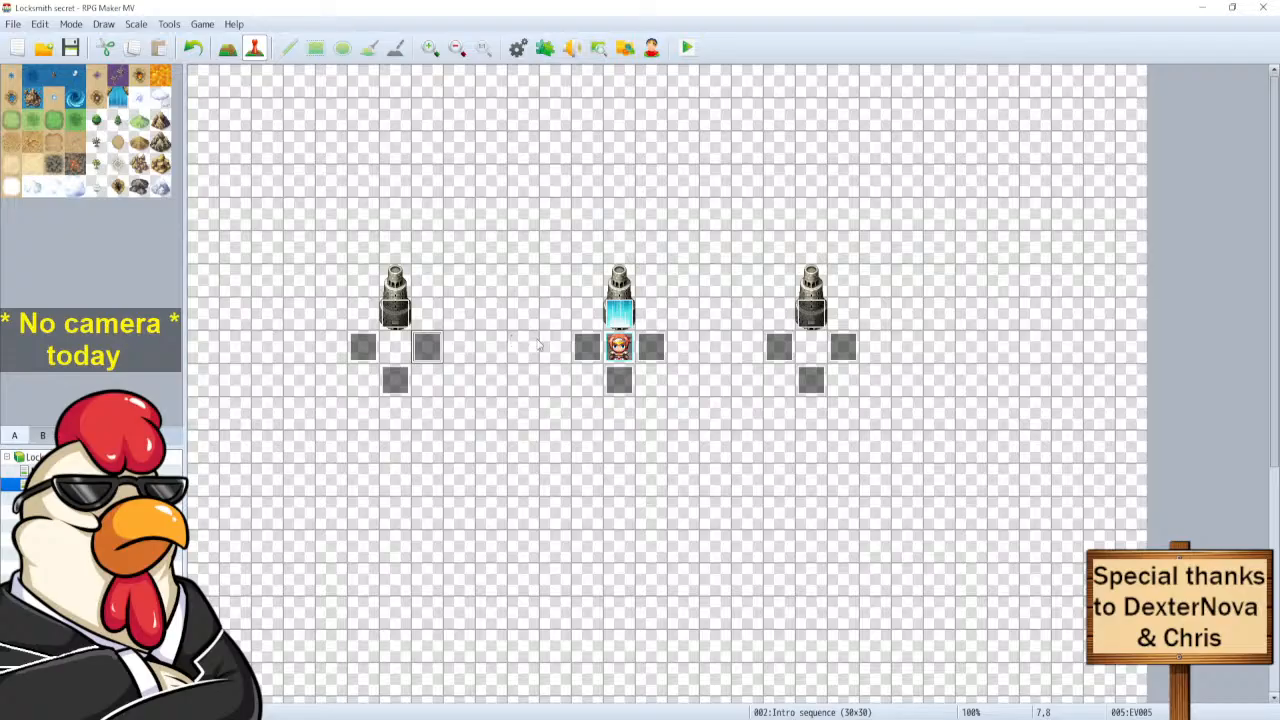
double_click(587, 347)
left_click(710, 418)
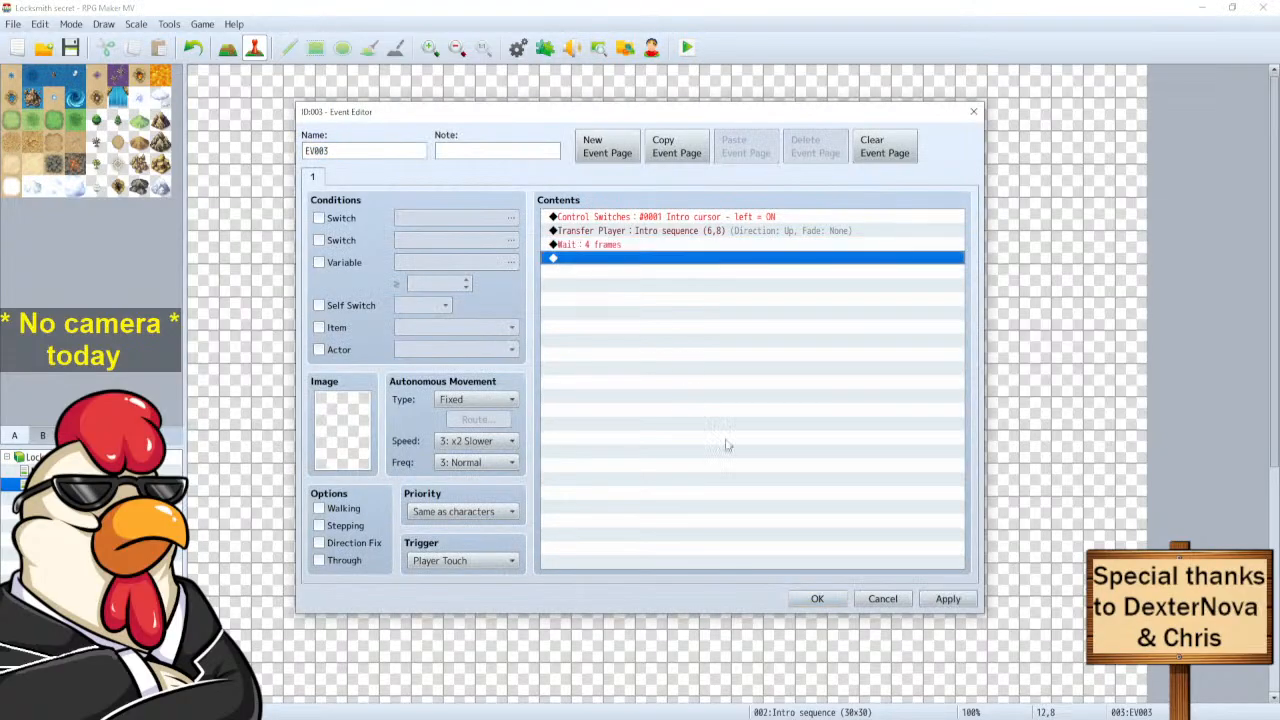
left_click(817, 599)
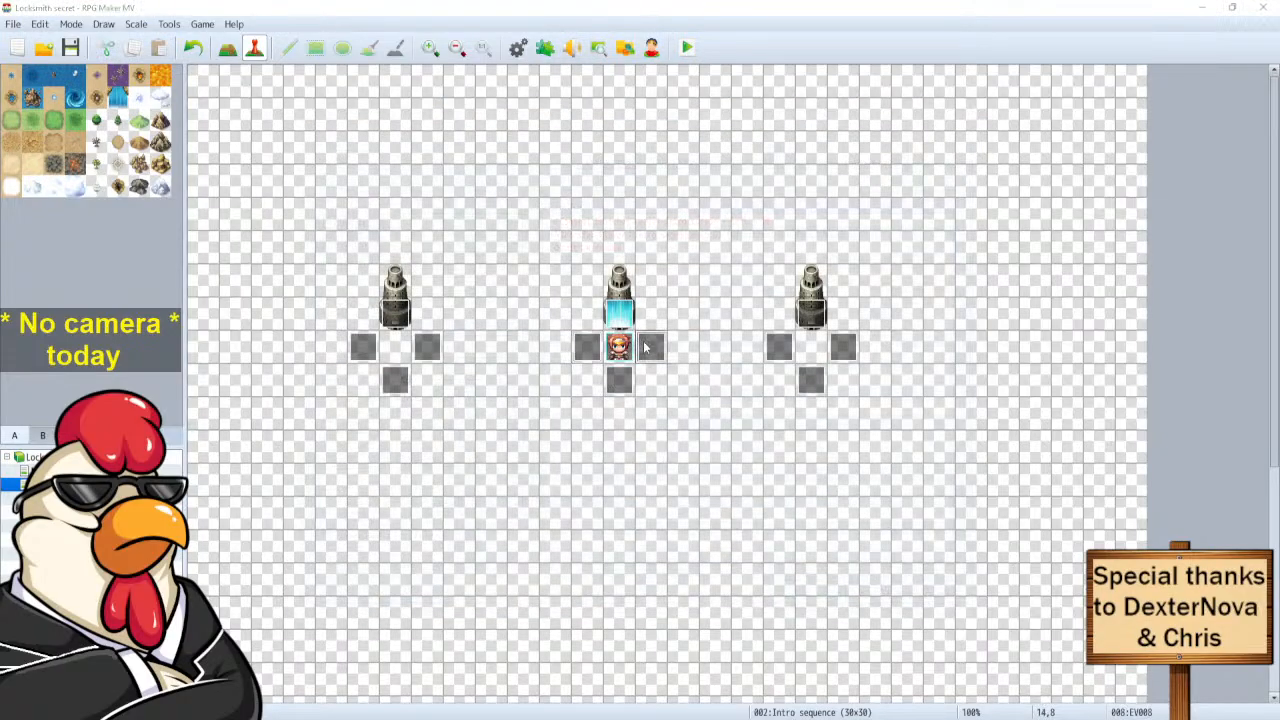
Paste the Wait : 4 frames into the events right of the hero and left of the right statue.
double_click(646, 347)
left_click(669, 349)
key("ctrl+v")
left_click(817, 599)
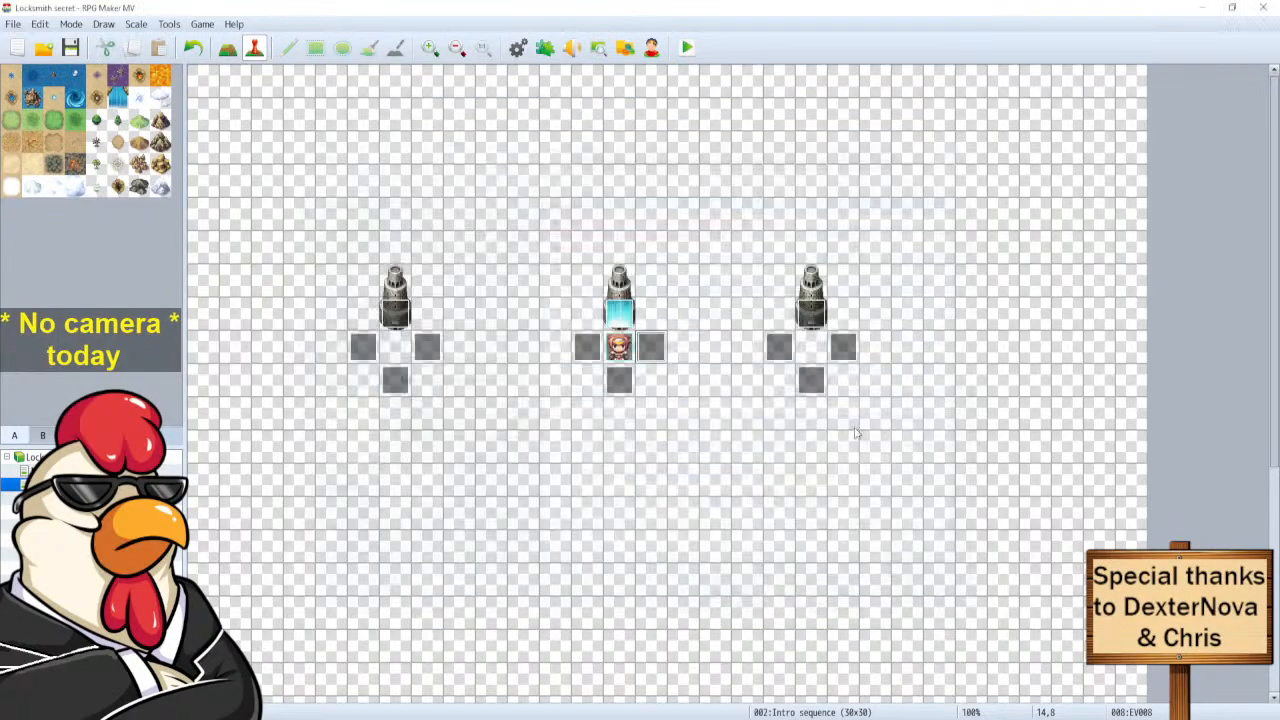
double_click(779, 347)
left_click(608, 245)
key("ctrl+v")
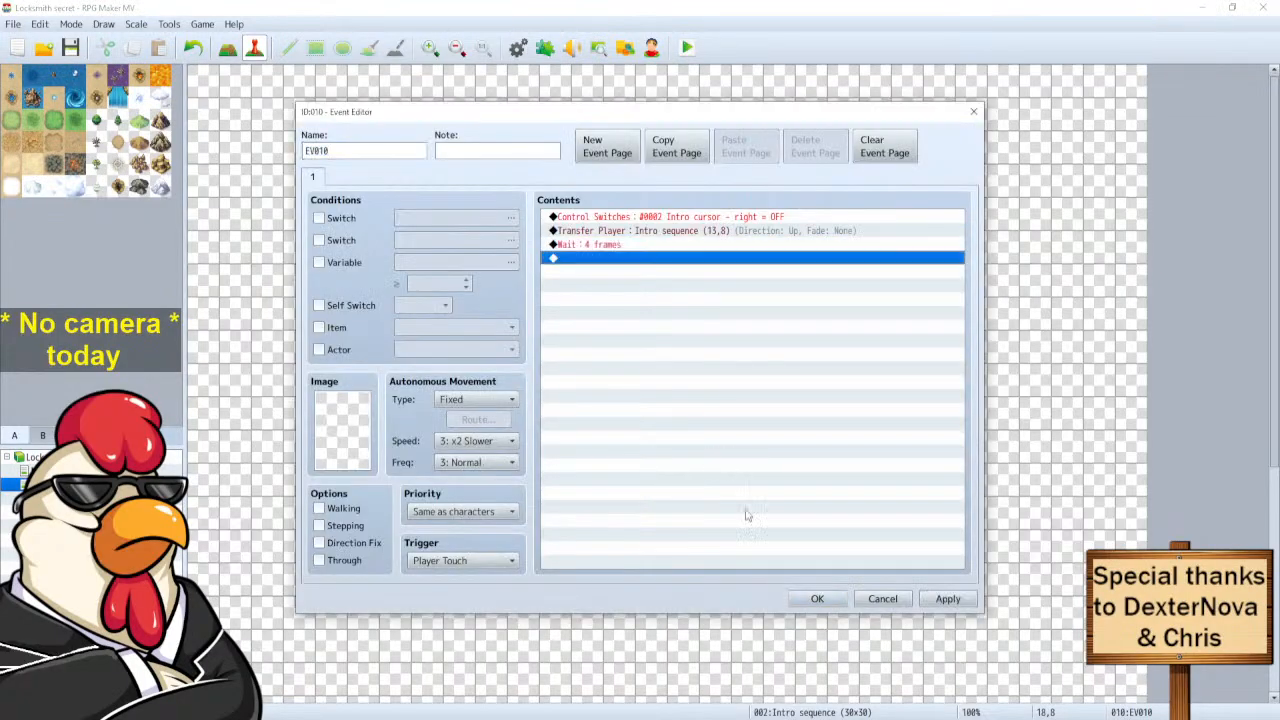
left_click(820, 600)
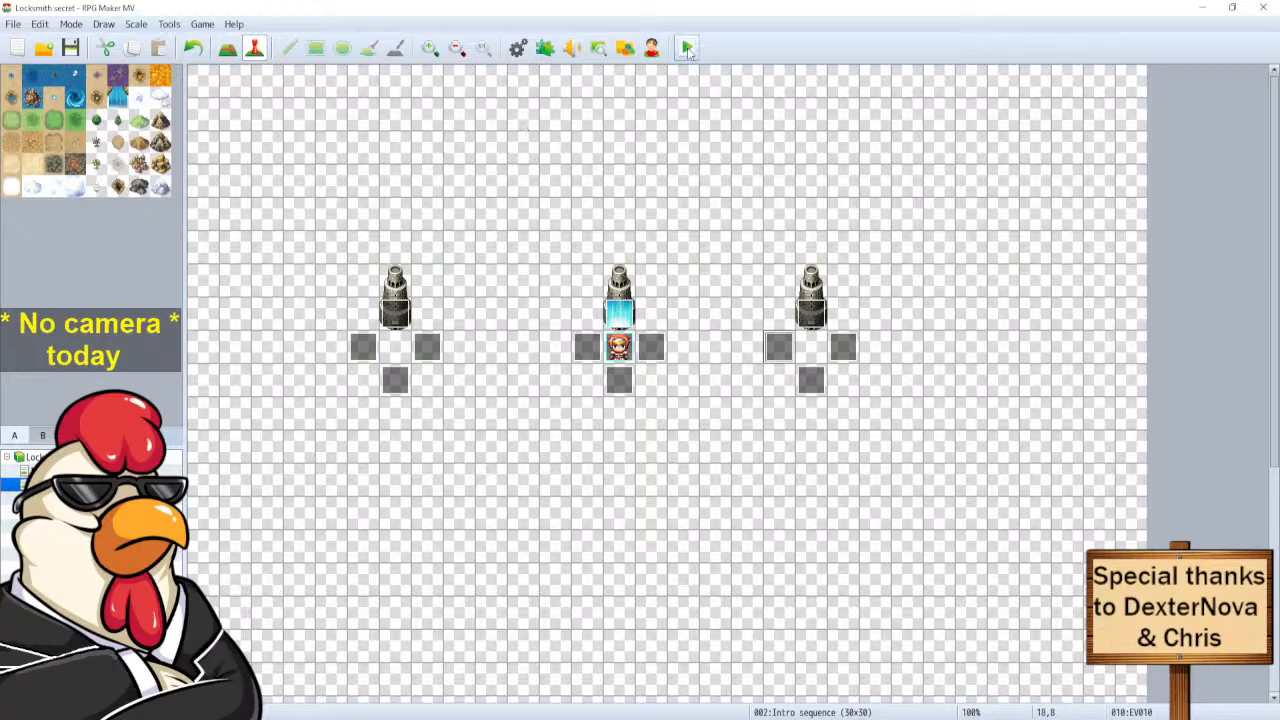
left_click(688, 50)
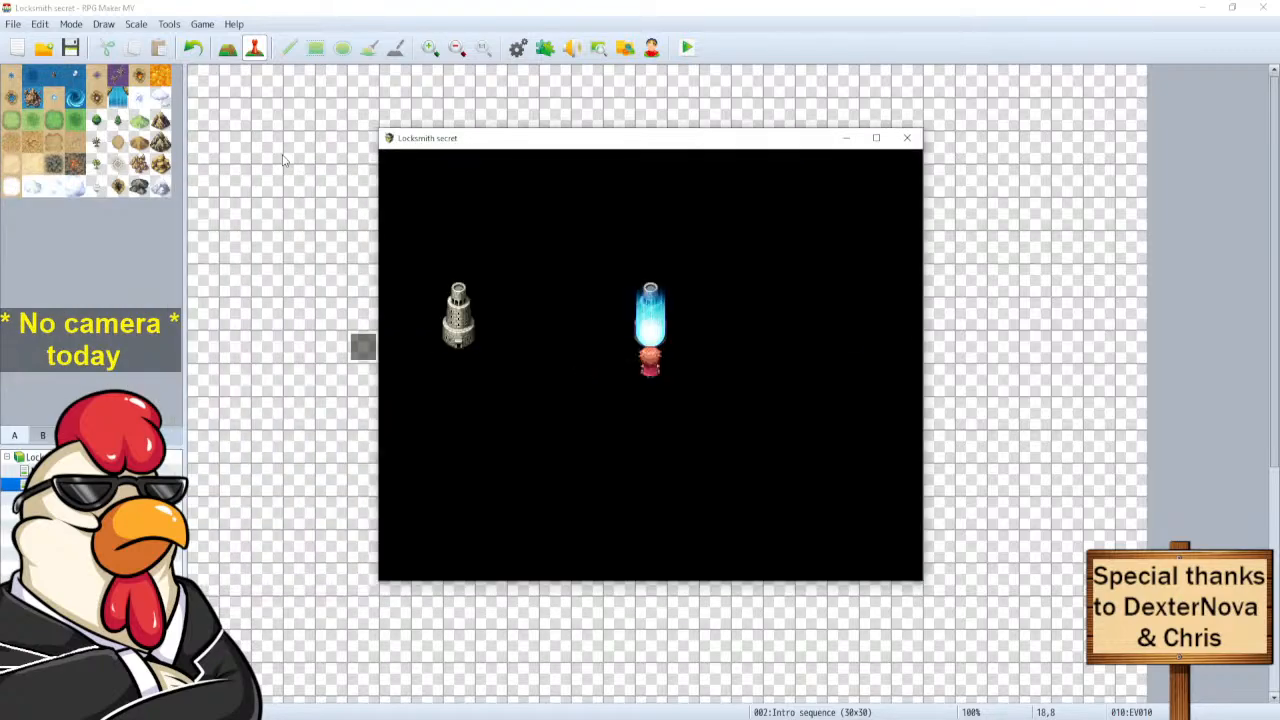
left_click(907, 138)
Change the wait in the event beside the left statue to 10 frames.
double_click(427, 346)
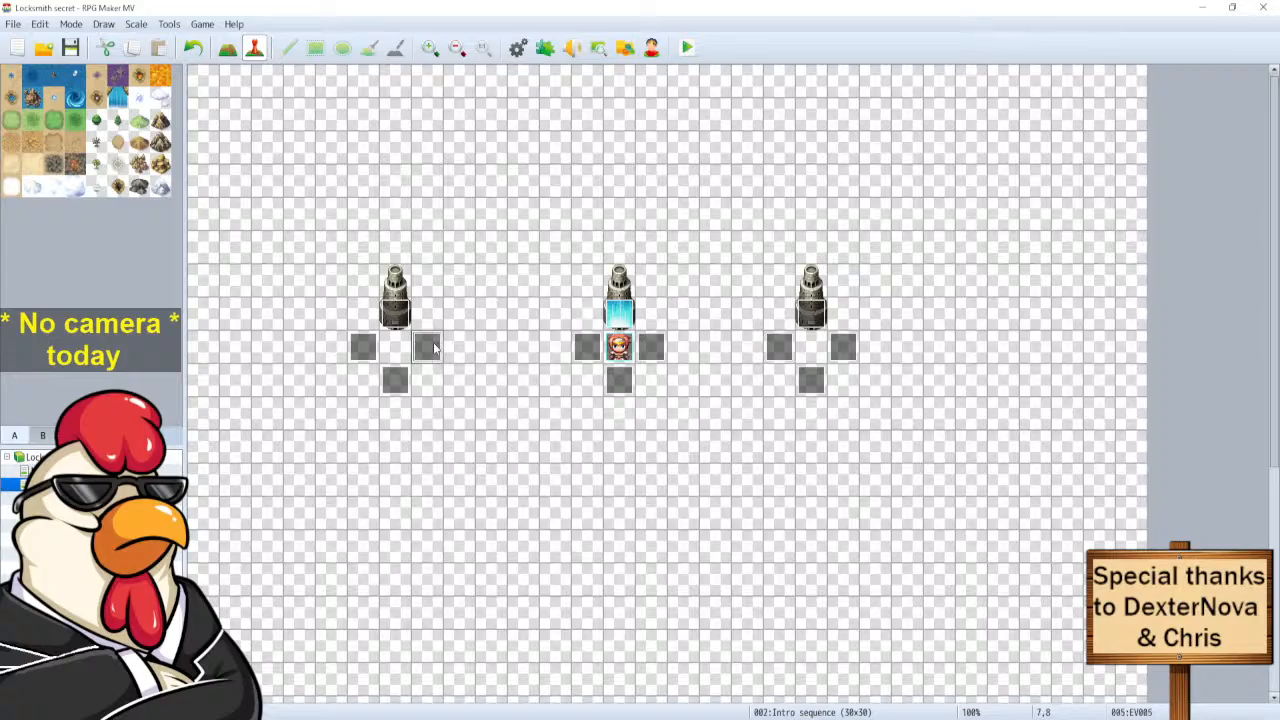
double_click(599, 248)
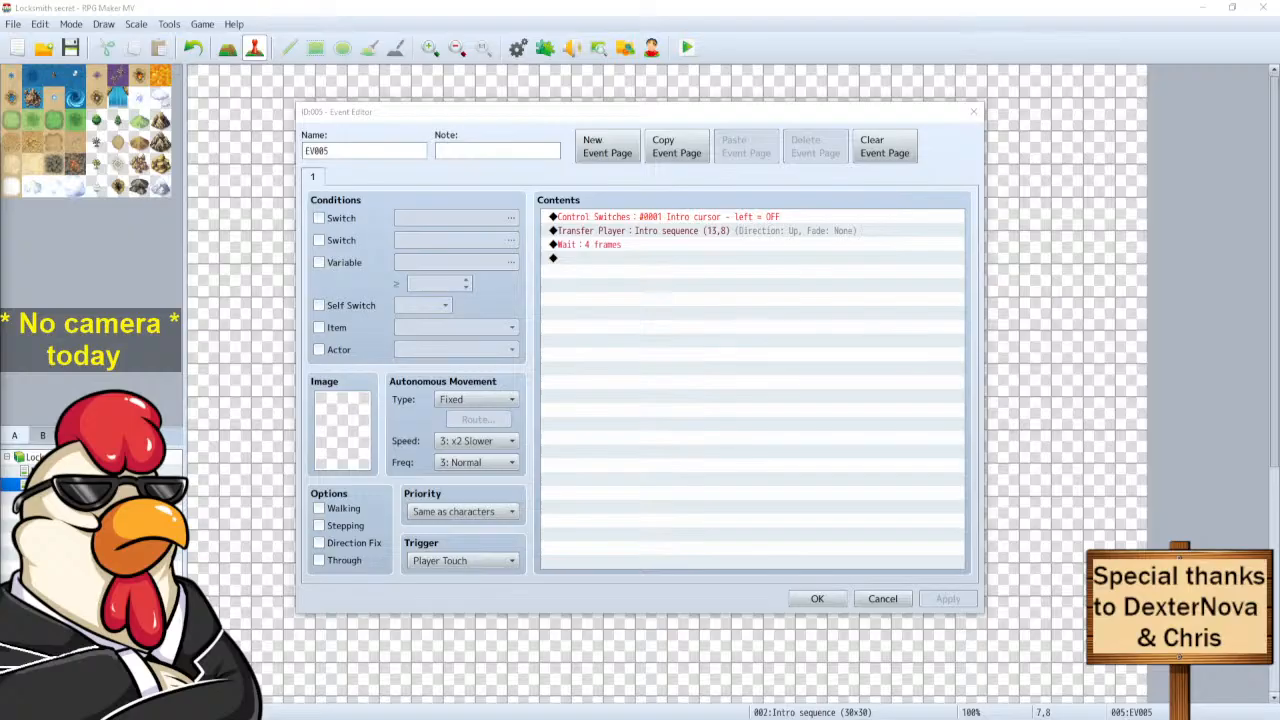
left_click_drag(365, 117, 312, 104)
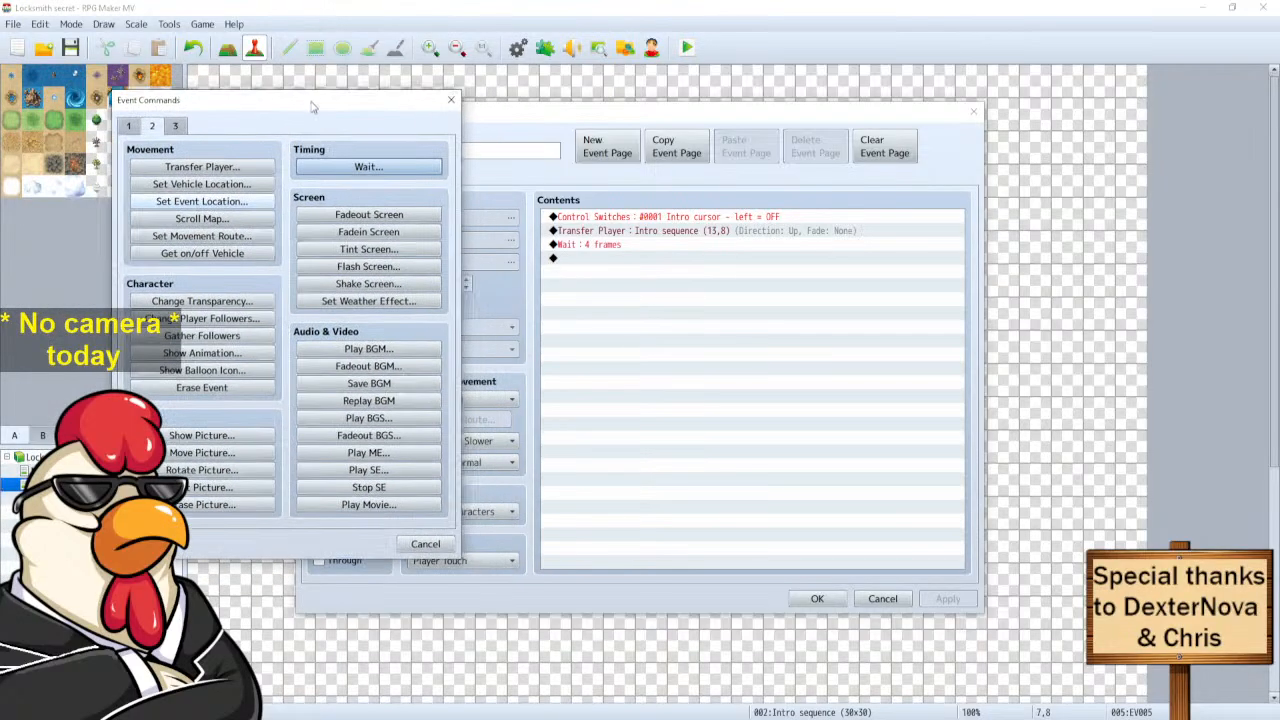
left_click(426, 545)
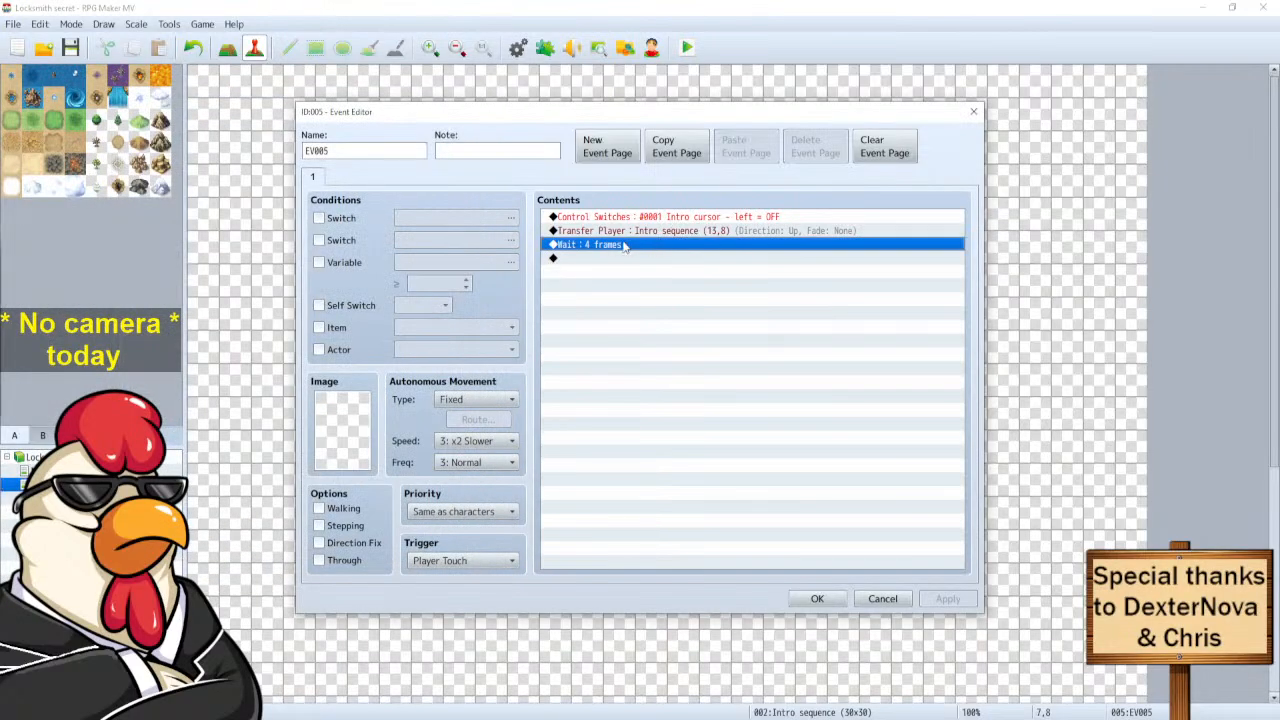
key("space")
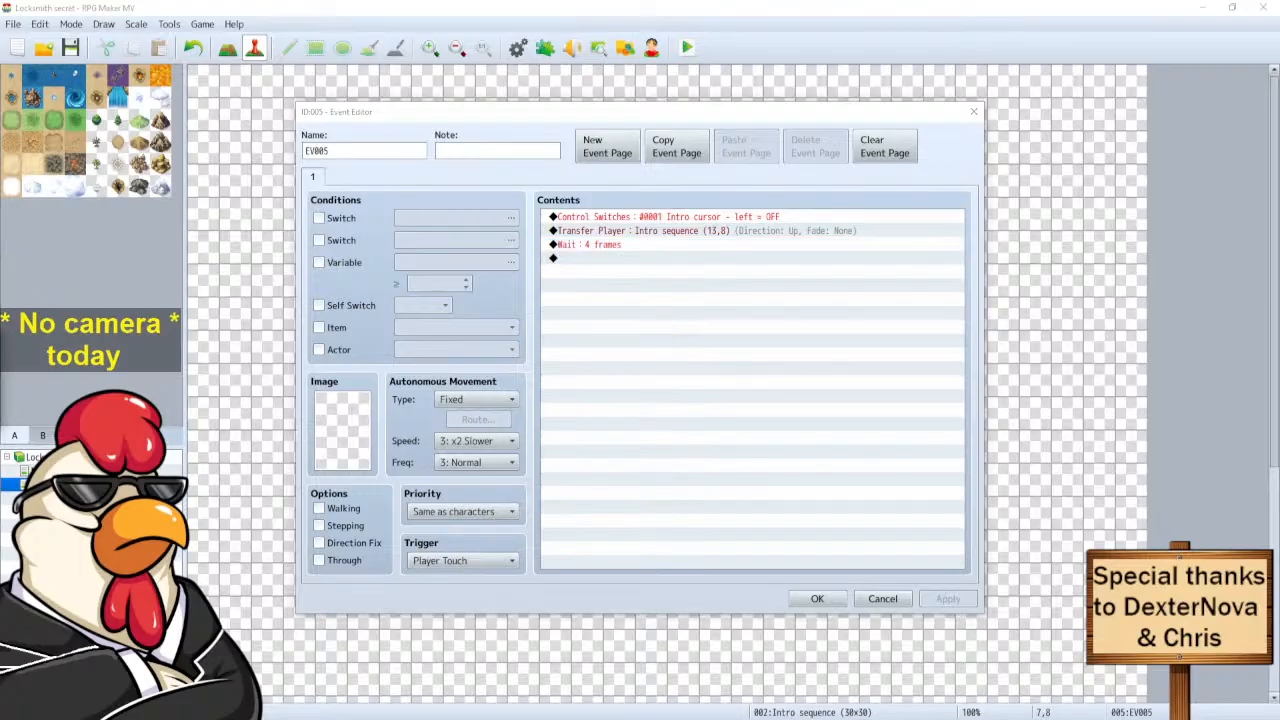
type("10")
left_click(283, 399)
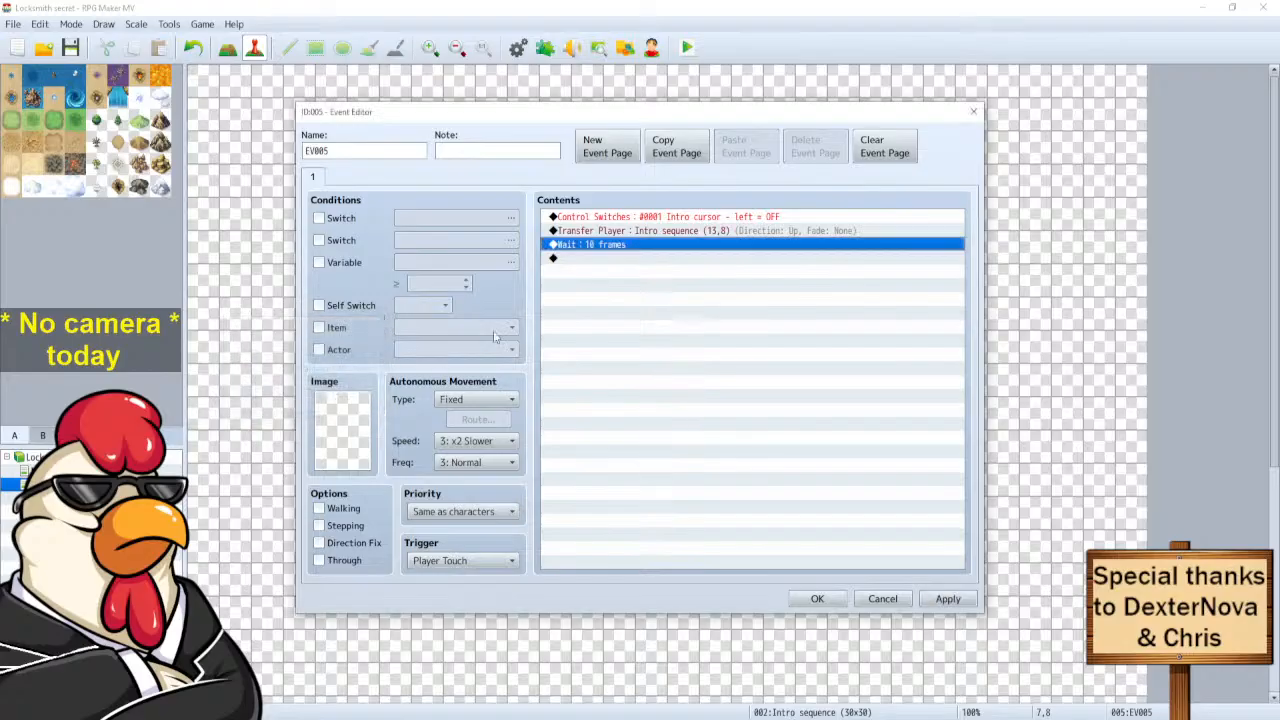
left_click(817, 598)
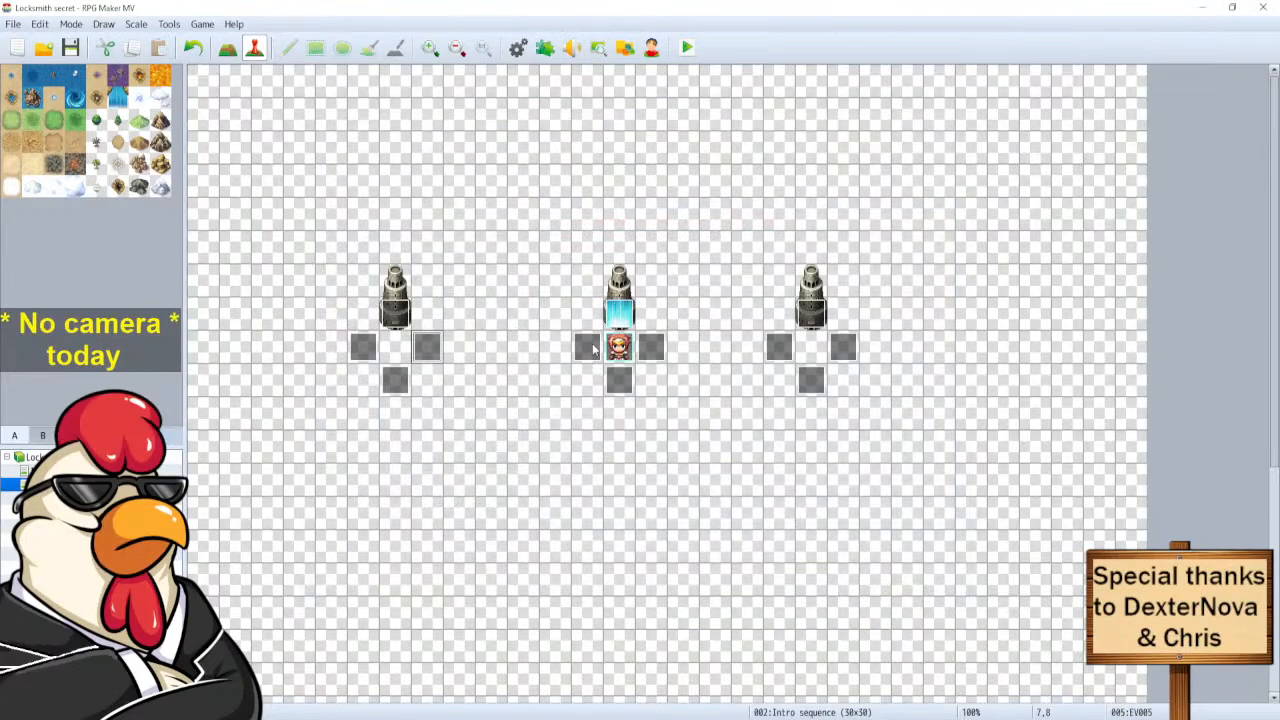
Replace the 4-frame waits in the events left and right of the hero with 10-frame waits.
double_click(587, 346)
left_click(636, 248)
key("Delete")
key("ctrl+v")
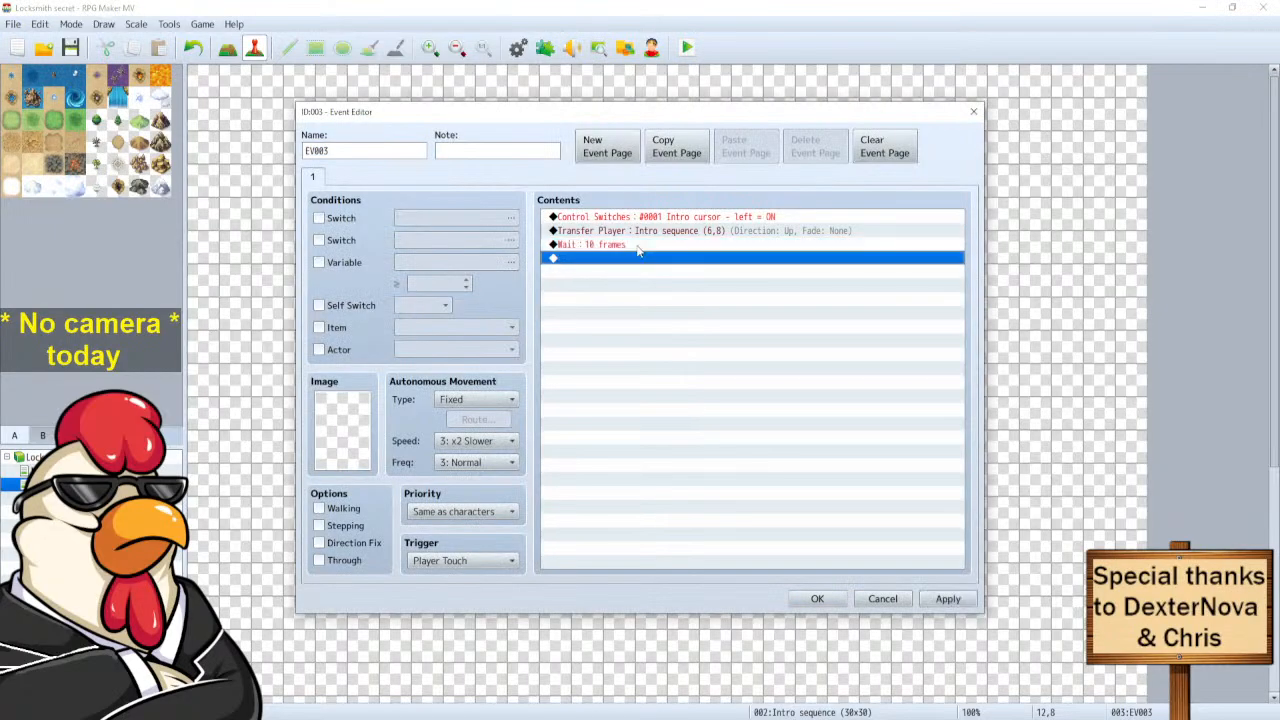
left_click(817, 598)
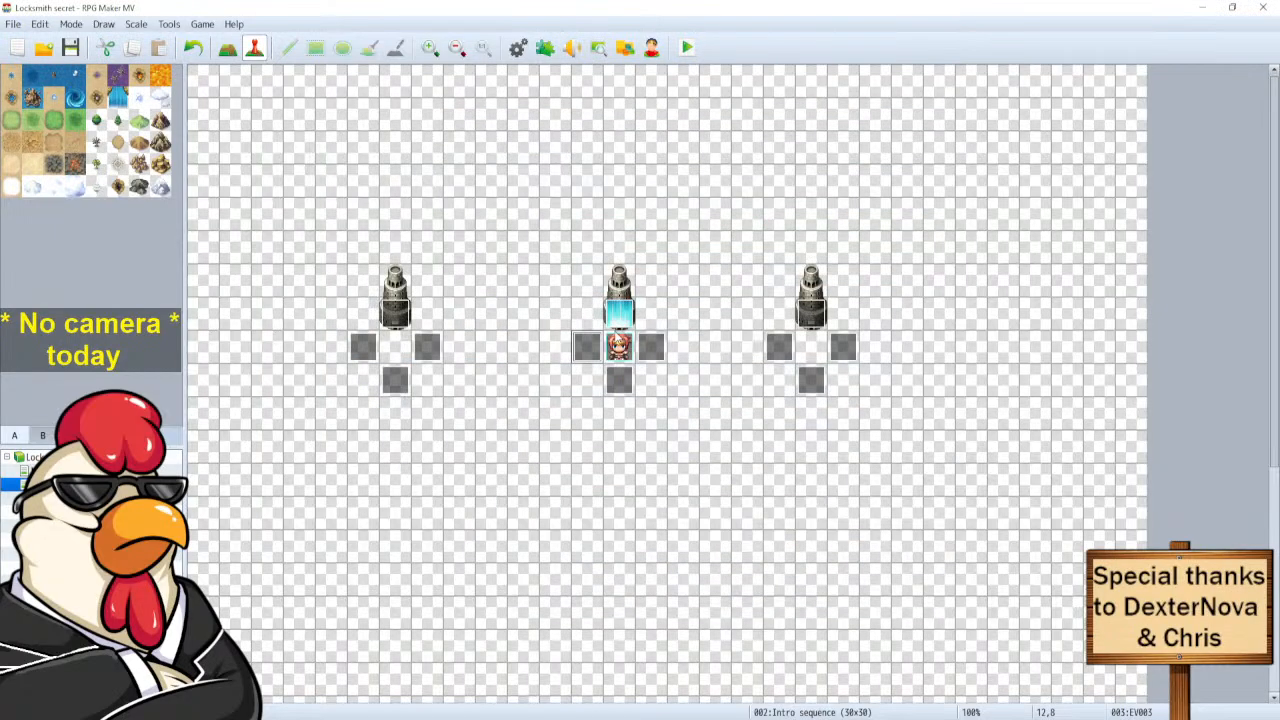
double_click(648, 346)
left_click(616, 245)
key("Delete")
key("ctrl+v")
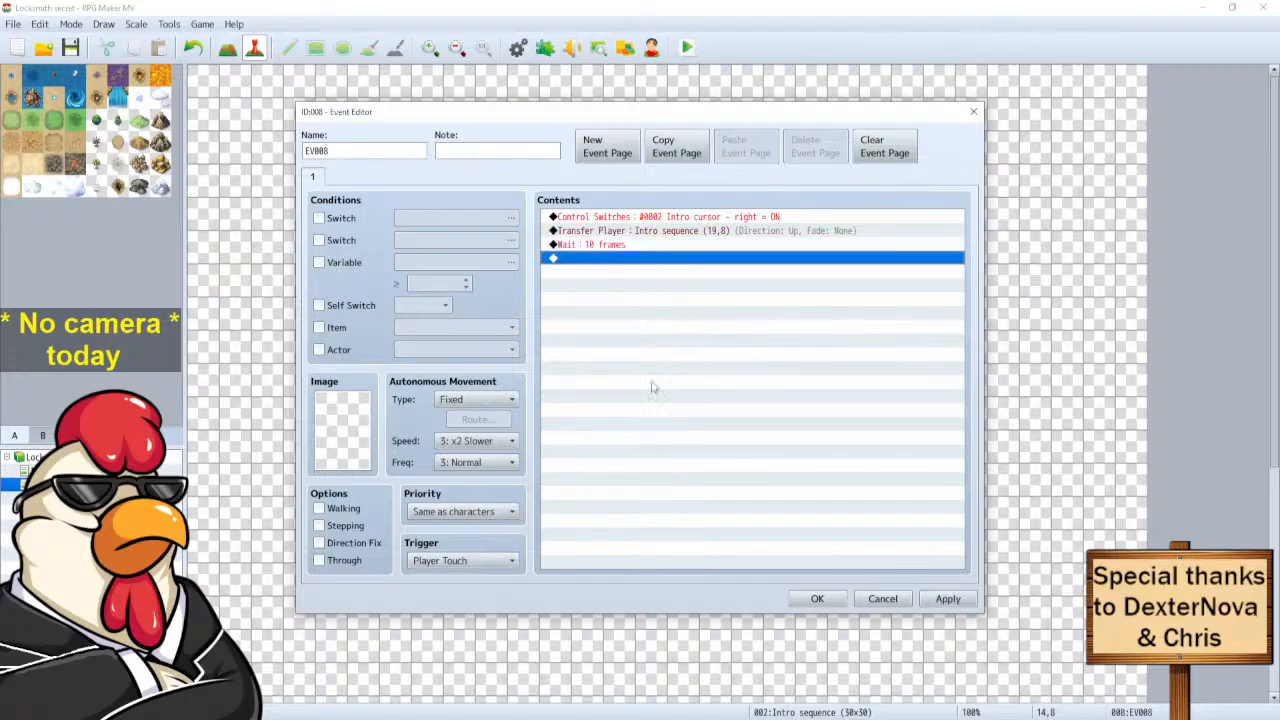
left_click(817, 598)
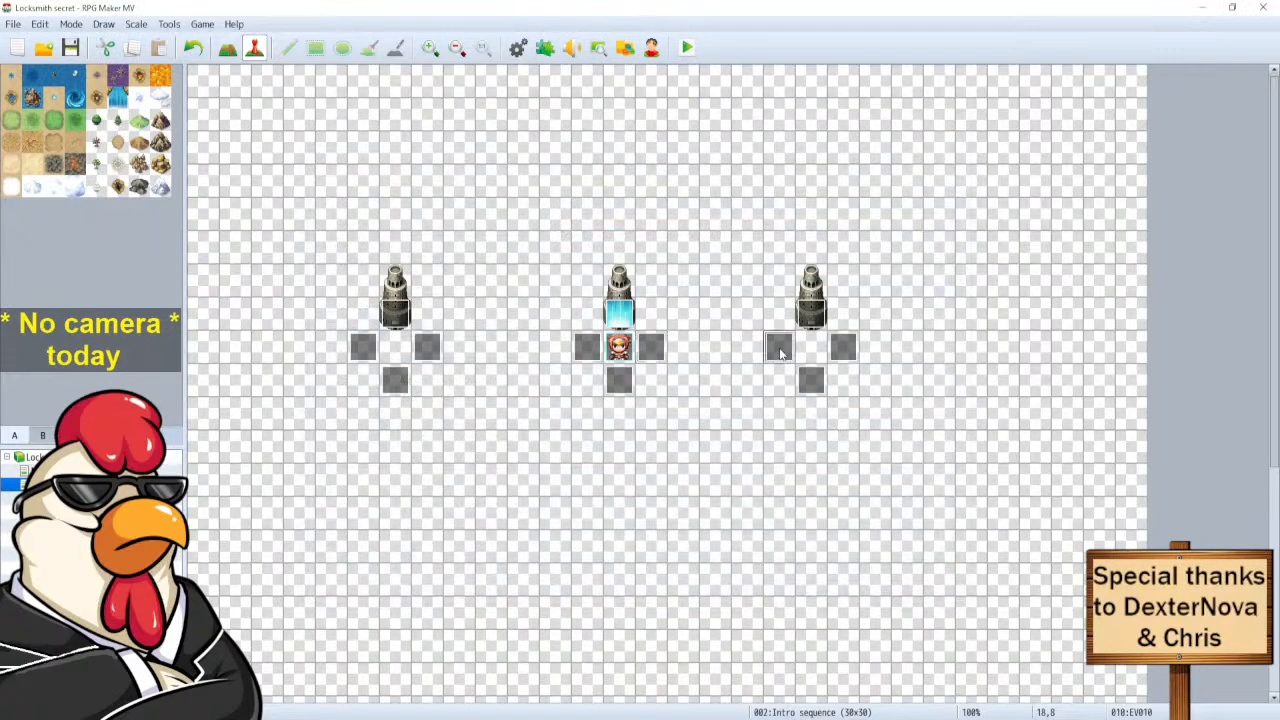
Replace the 4-frame wait in the event left of the right statue with a 10-frame wait.
double_click(777, 345)
left_click(600, 247)
key("Delete")
key("ctrl+v")
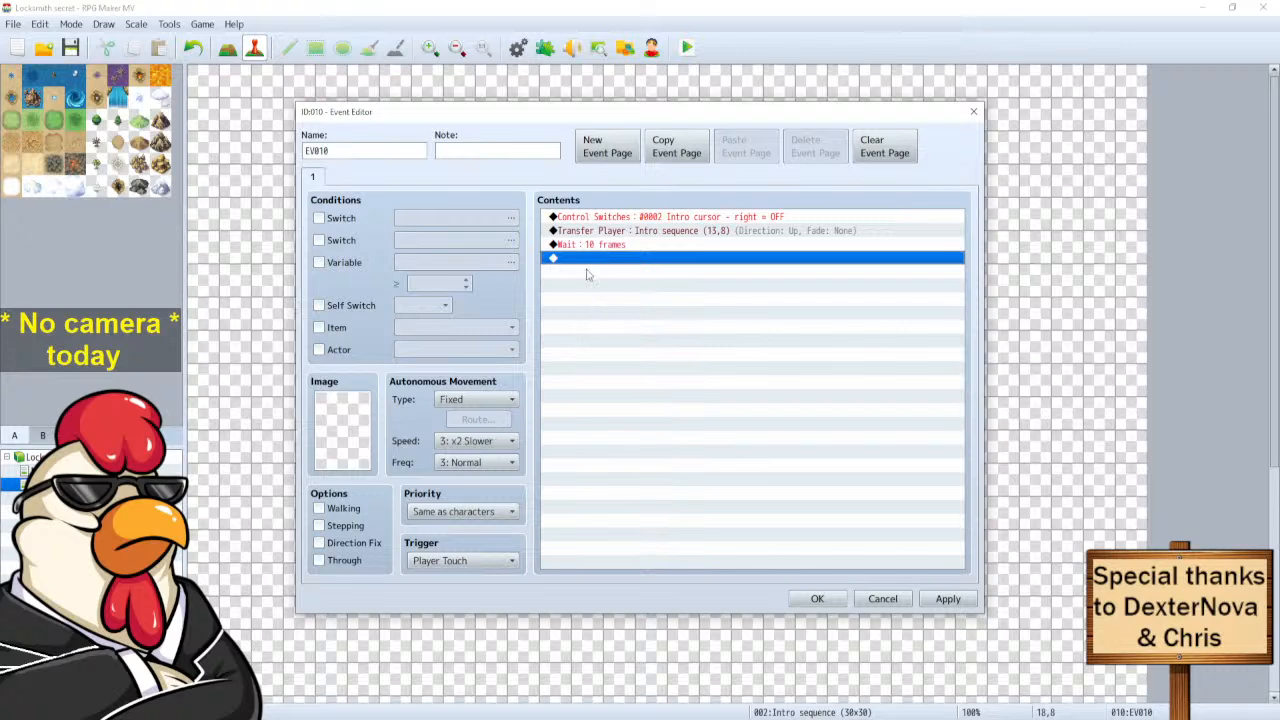
double_click(590, 262)
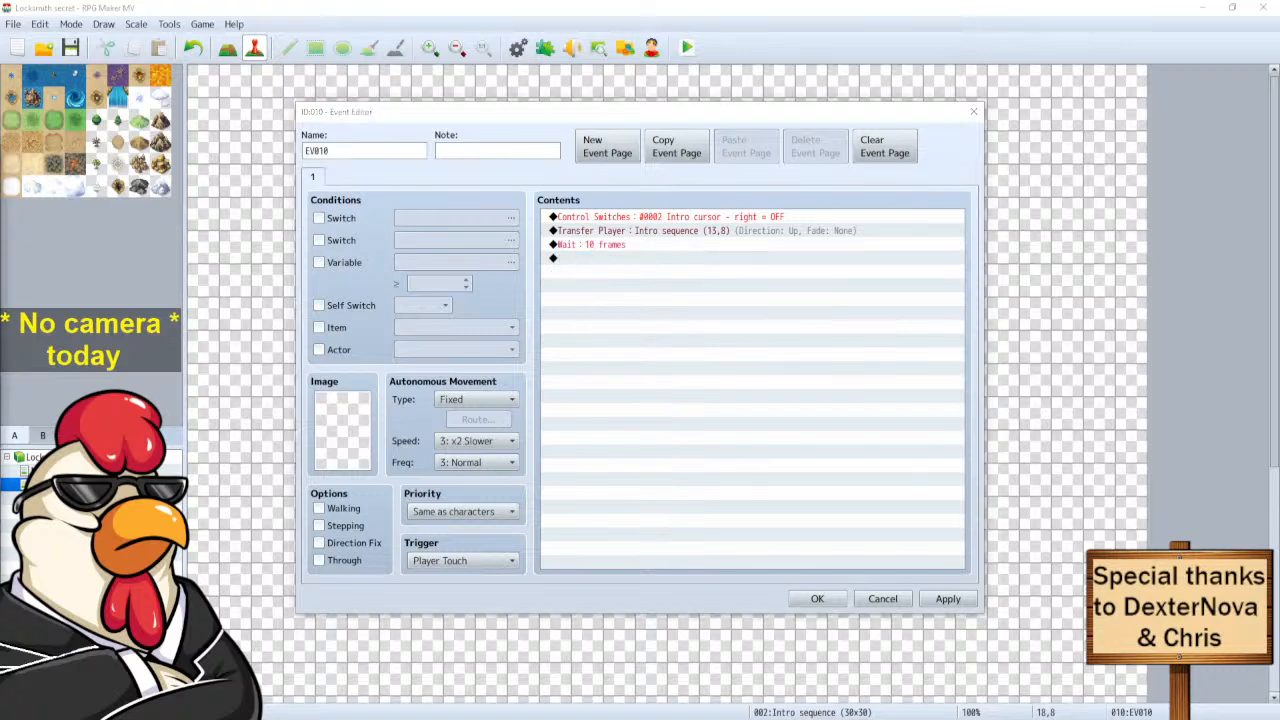
left_click_drag(327, 163, 290, 160)
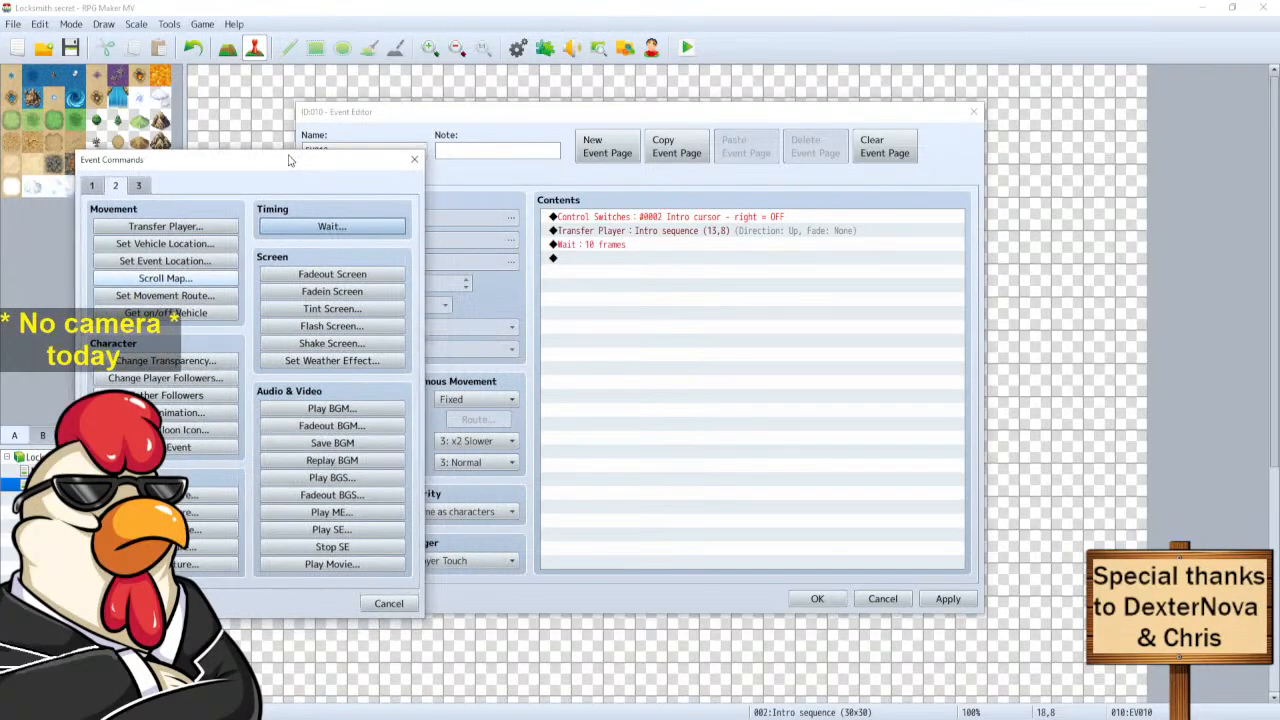
left_click(388, 603)
left_click(843, 598)
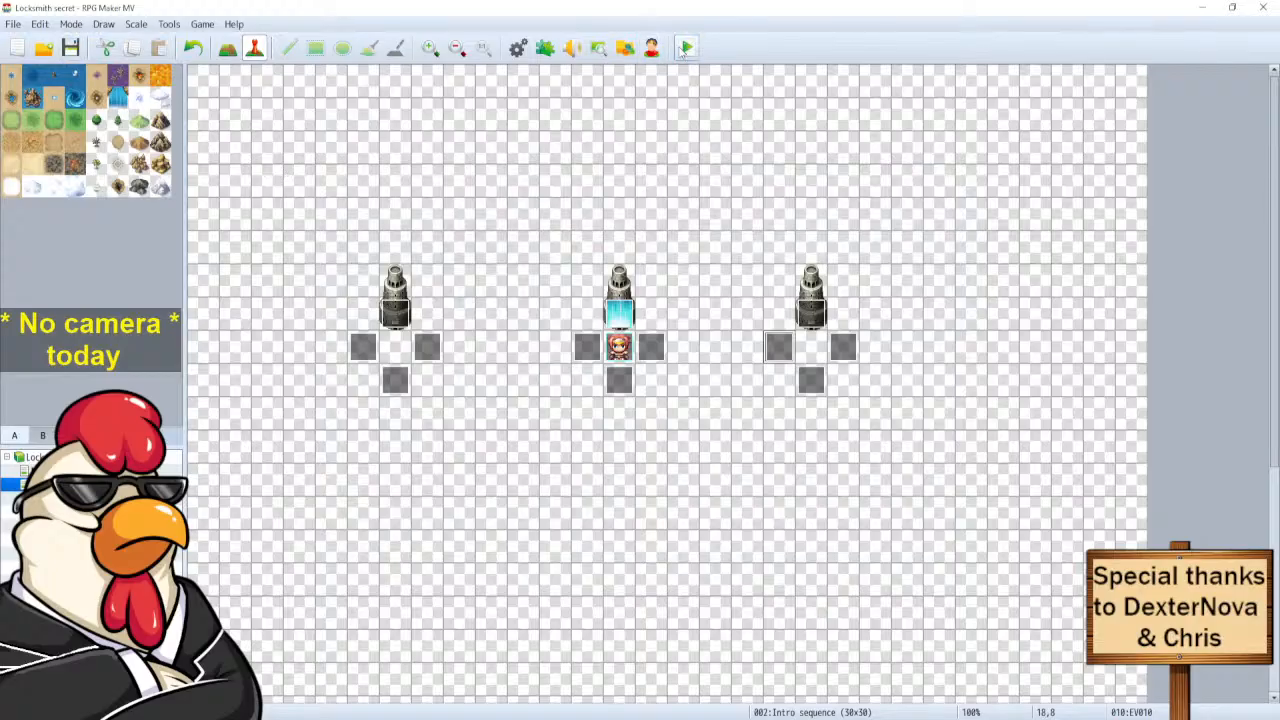
left_click(684, 50)
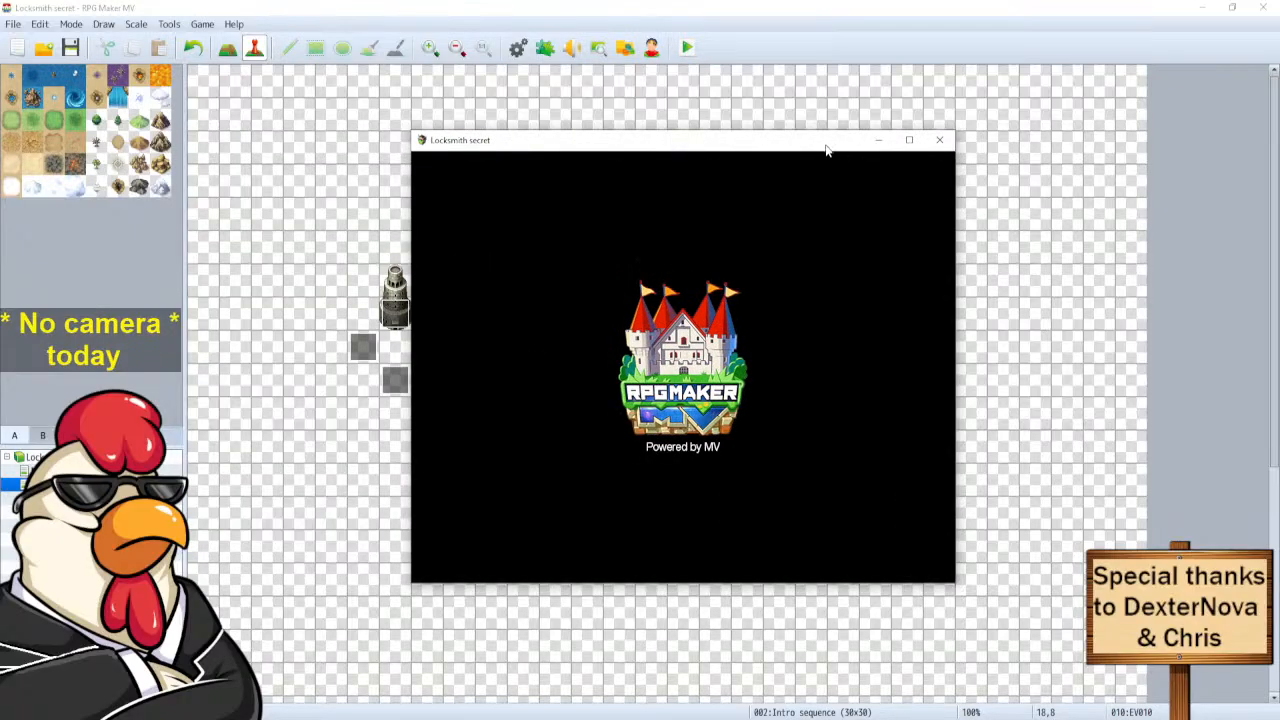
key("Return")
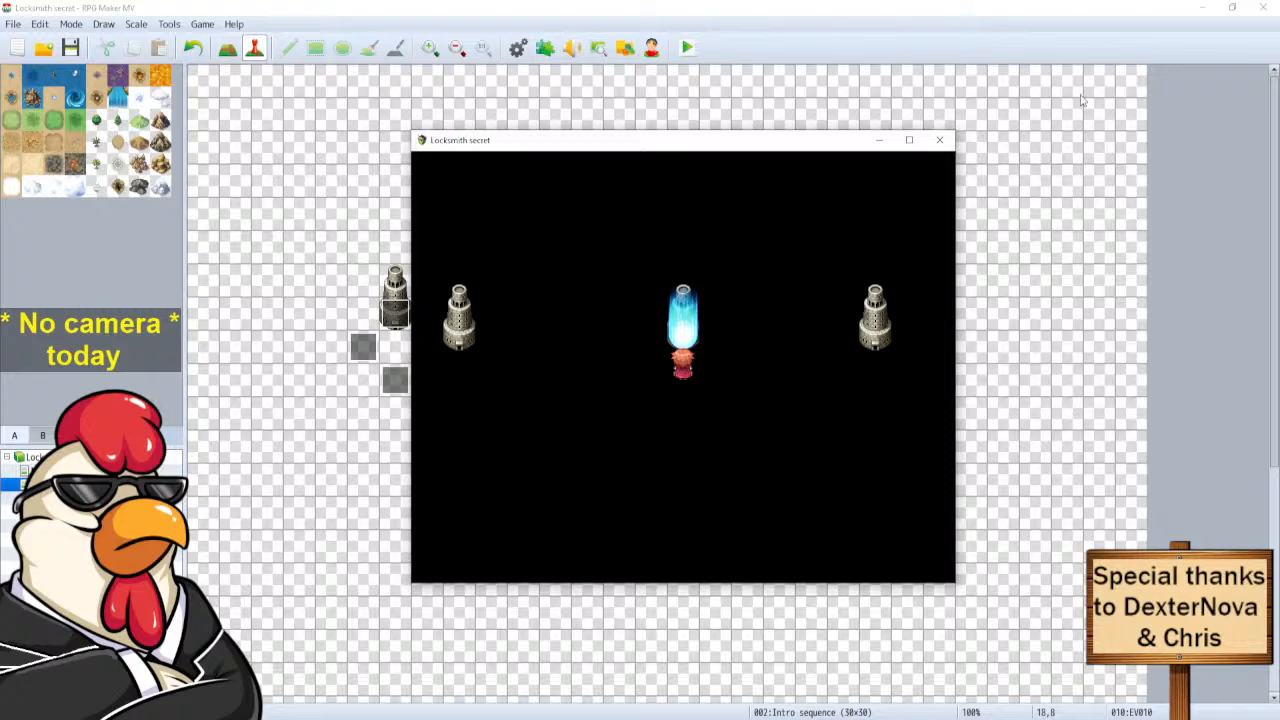
left_click(940, 139)
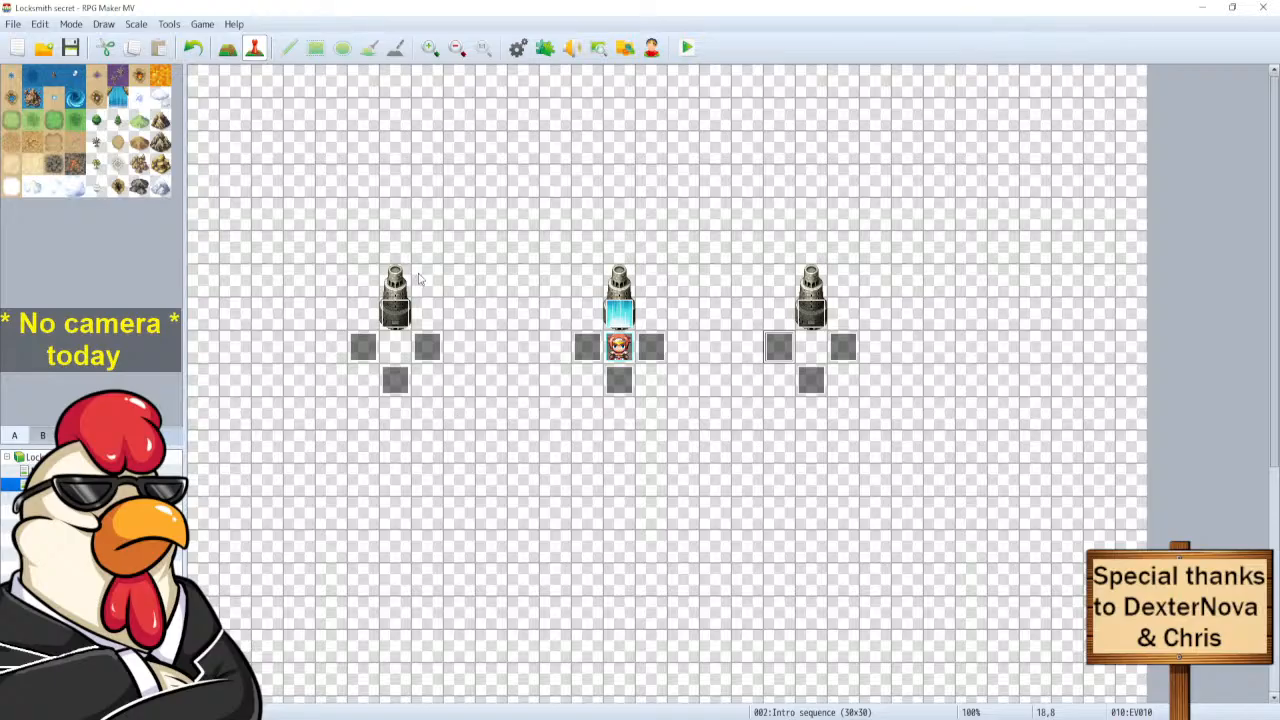
Make page 1 of the Intro cursor event require switch 0003 Race.
double_click(607, 313)
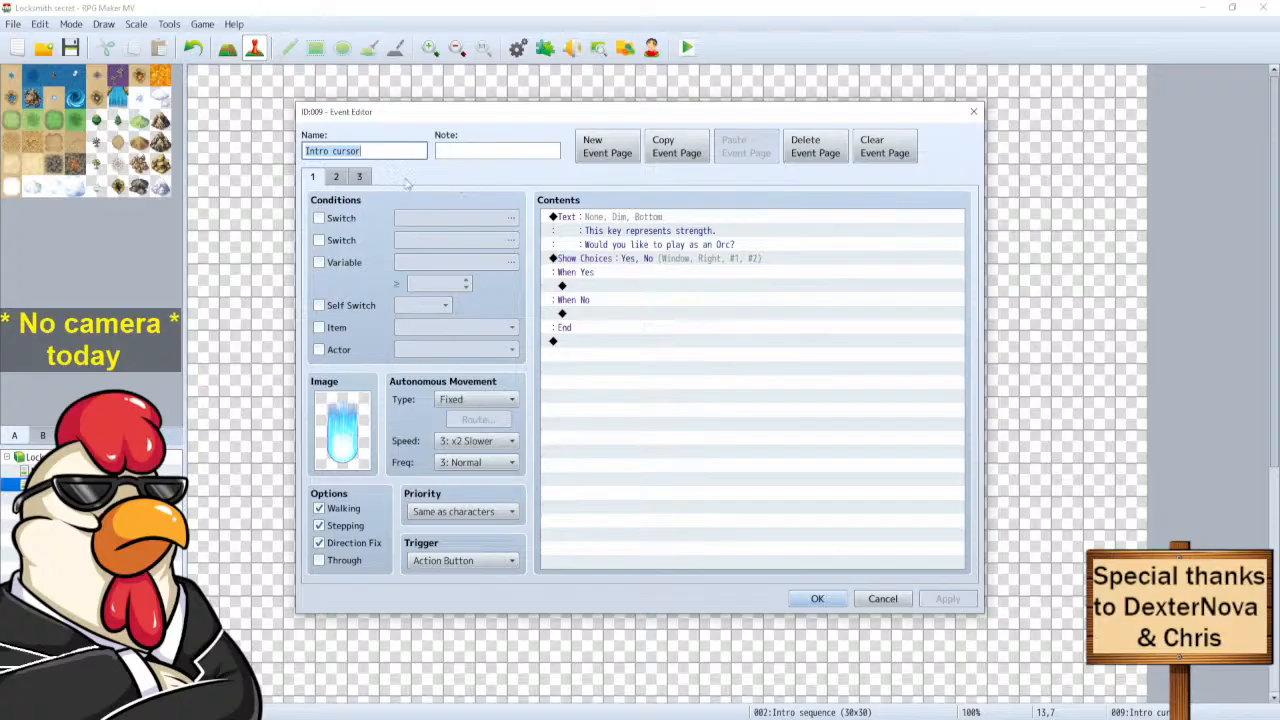
left_click(338, 177)
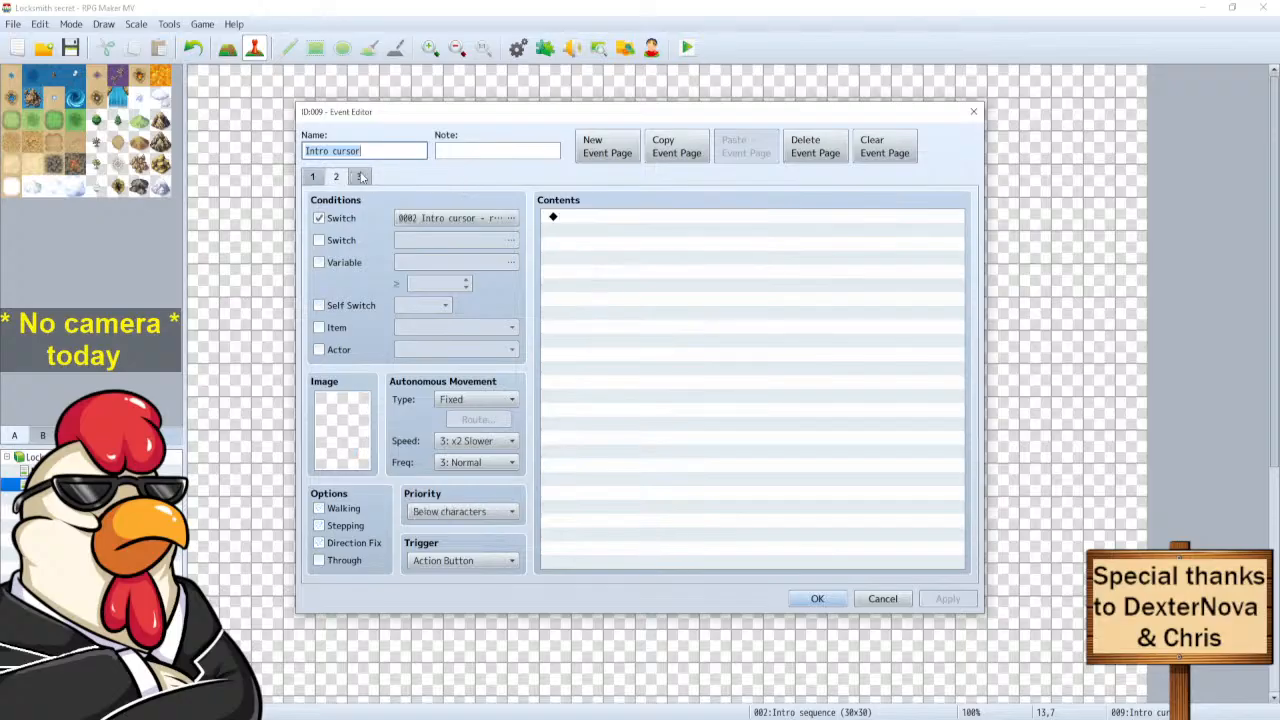
left_click(361, 177)
left_click(314, 177)
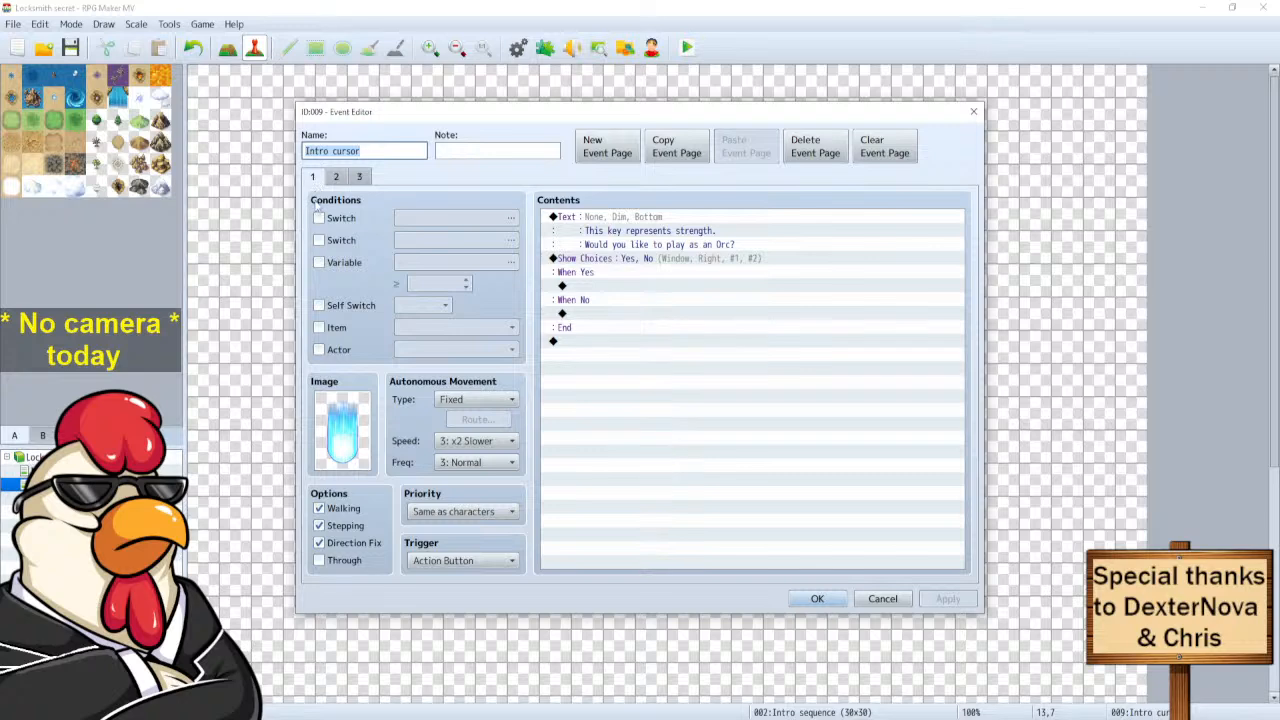
left_click(318, 218)
left_click(478, 218)
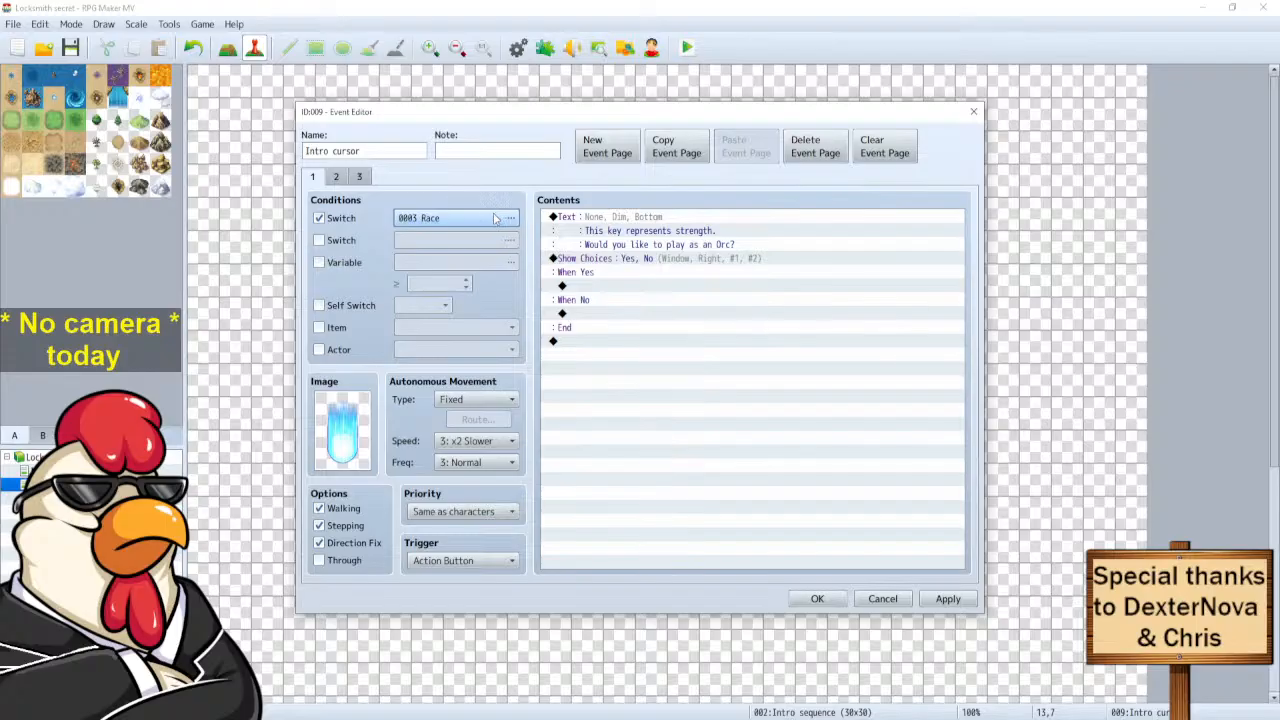
Copy page 1 and paste it as a new fourth page.
left_click(676, 147)
left_click(749, 155)
left_click(314, 178)
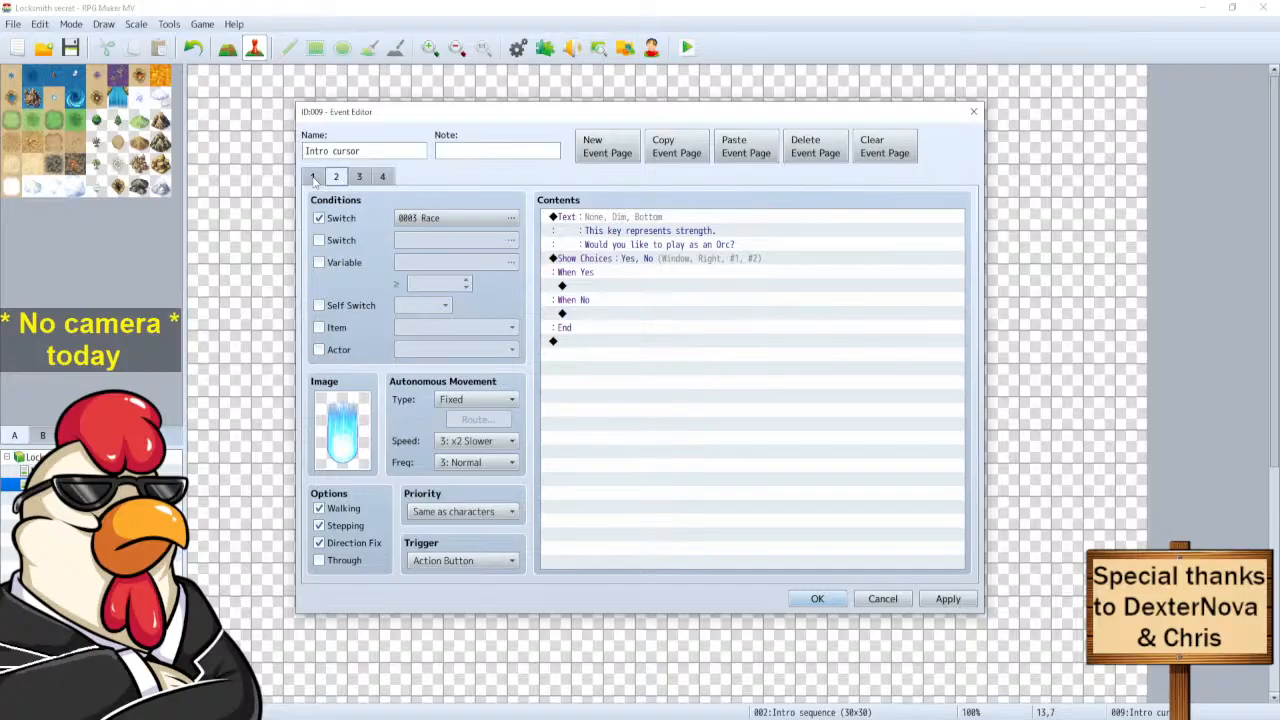
Drop page 1's Race condition and change its message to 'Would you like to be Female?'.
left_click(319, 218)
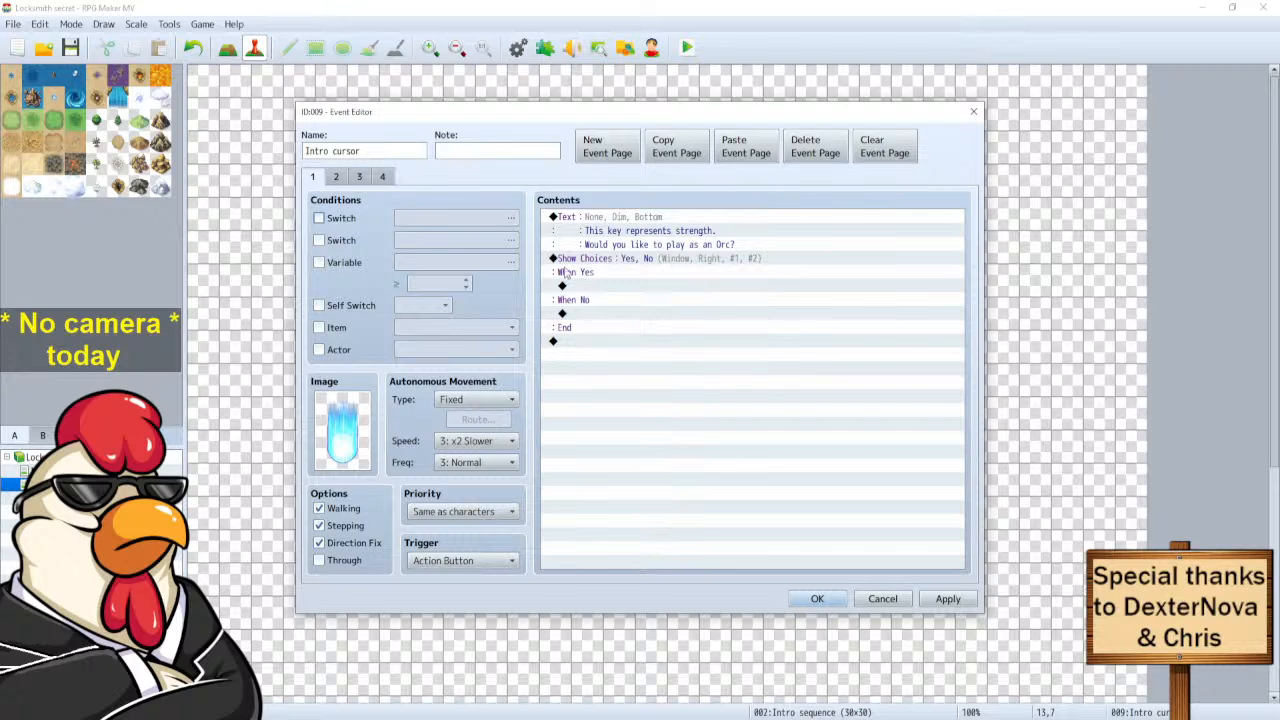
left_click(645, 226)
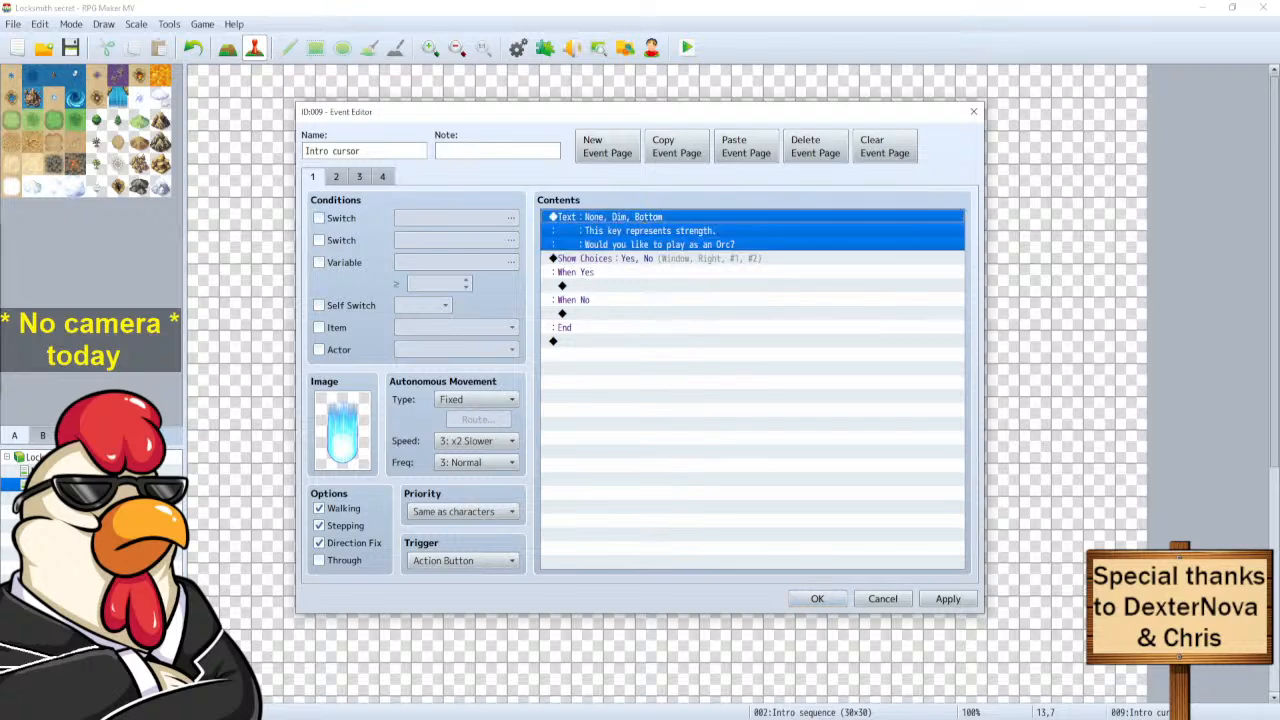
left_click_drag(0, 301, 648, 287)
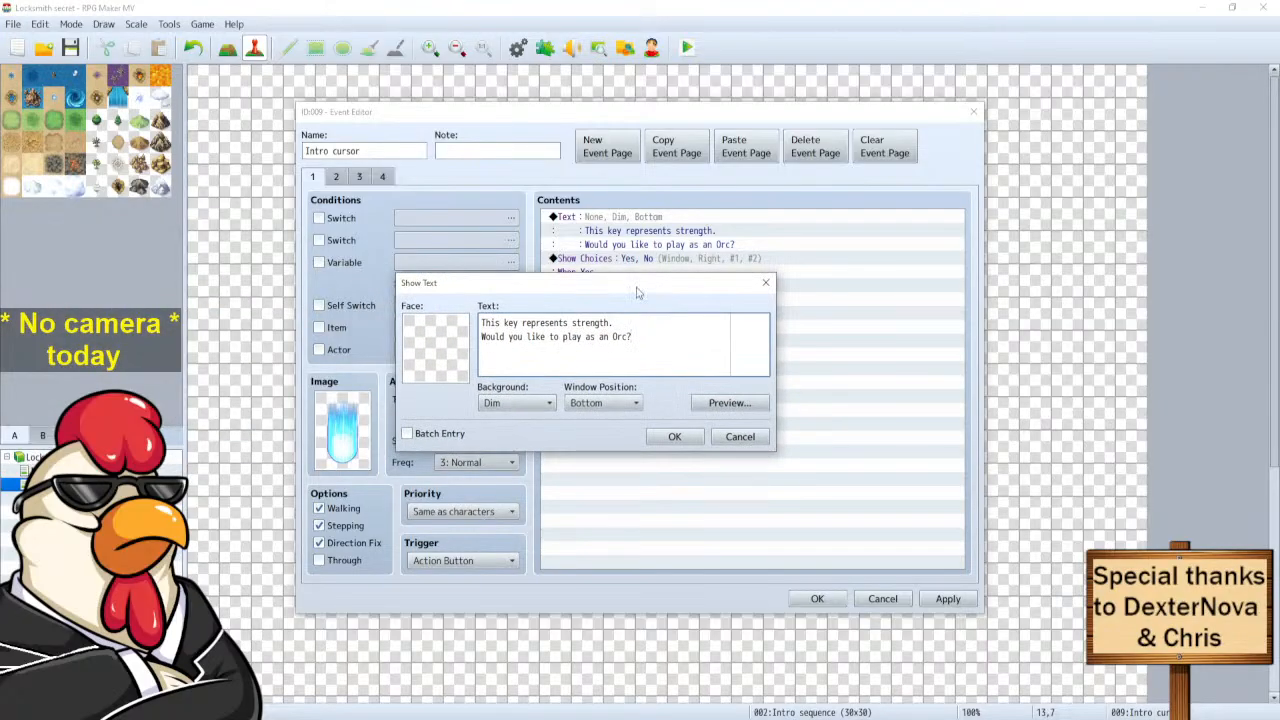
left_click_drag(634, 337, 572, 322)
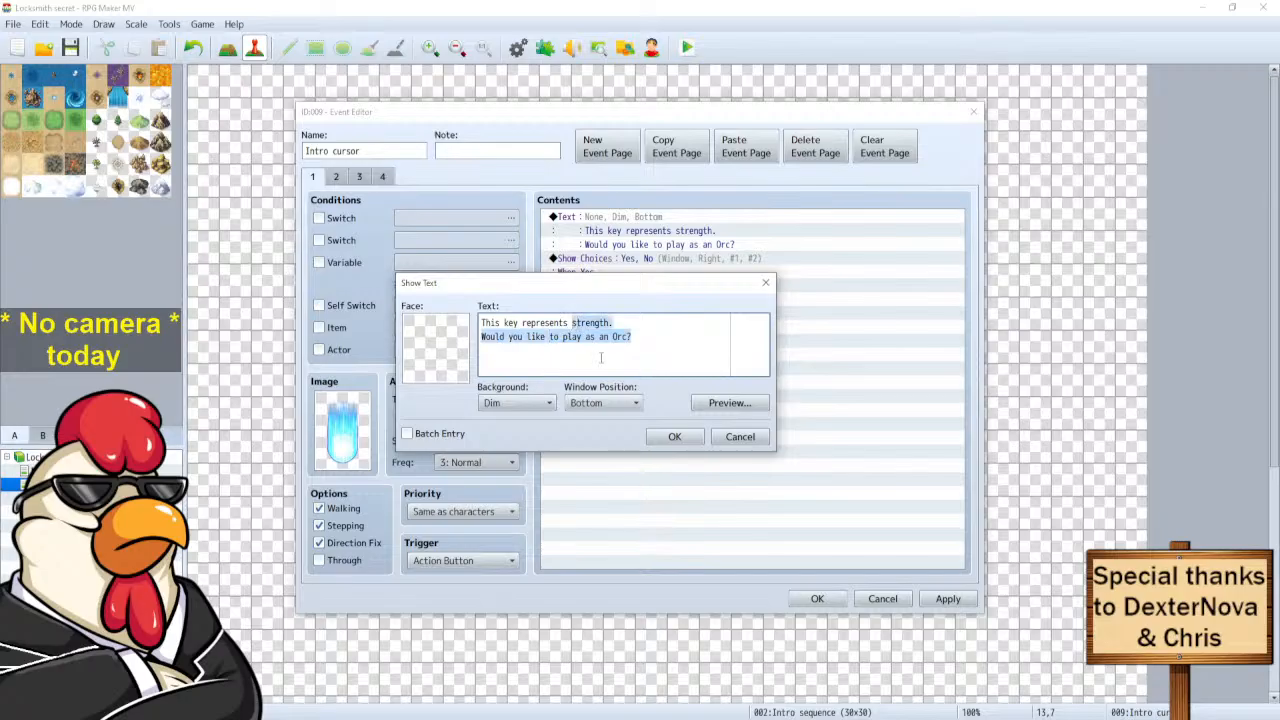
key("ctrl+v")
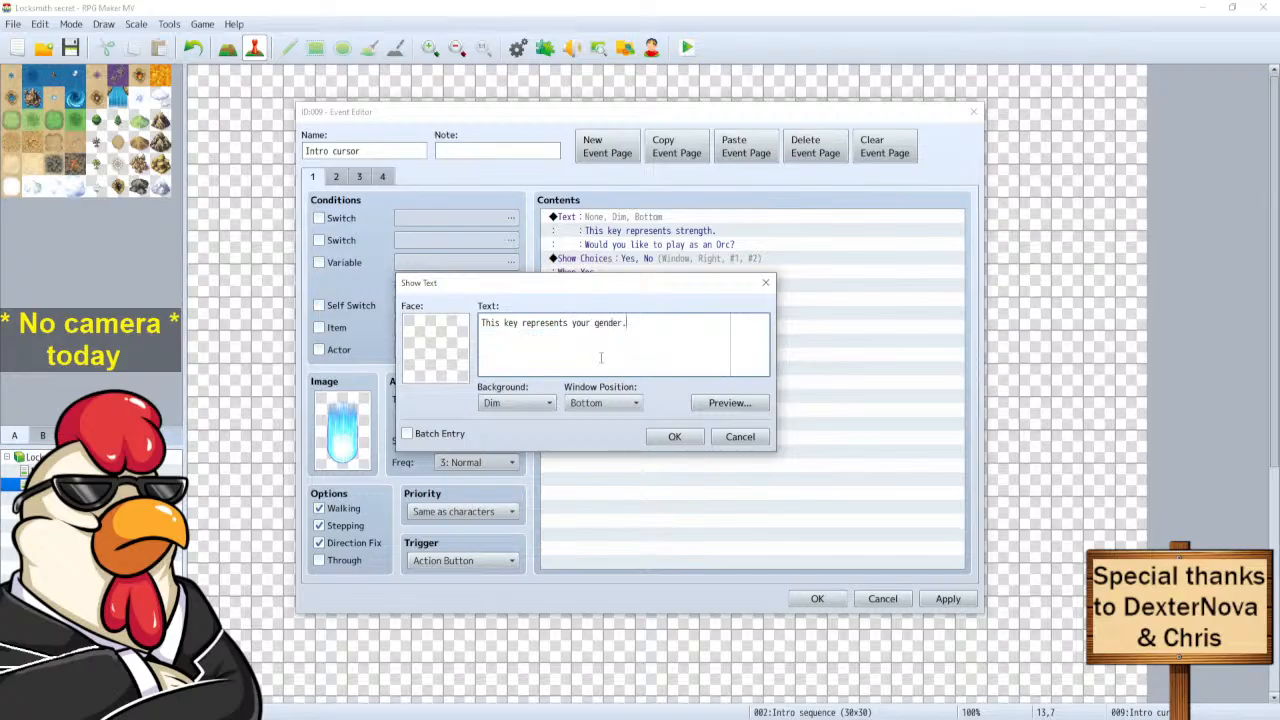
type("Do y")
key("BackSpace")
key("BackSpace")
key("BackSpace")
key("BackSpace")
key("BackSpace")
key("BackSpace")
key("BackSpace")
key("BackSpace")
key("BackSpace")
key("BackSpace")
key("BackSpace")
key("BackSpace")
key("BackSpace")
key("BackSpace")
key("BackSpace")
key("BackSpace")
key("BackSpace")
key("BackSpace")
key("BackSpace")
key("BackSpace")
key("BackSpace")
type("W")
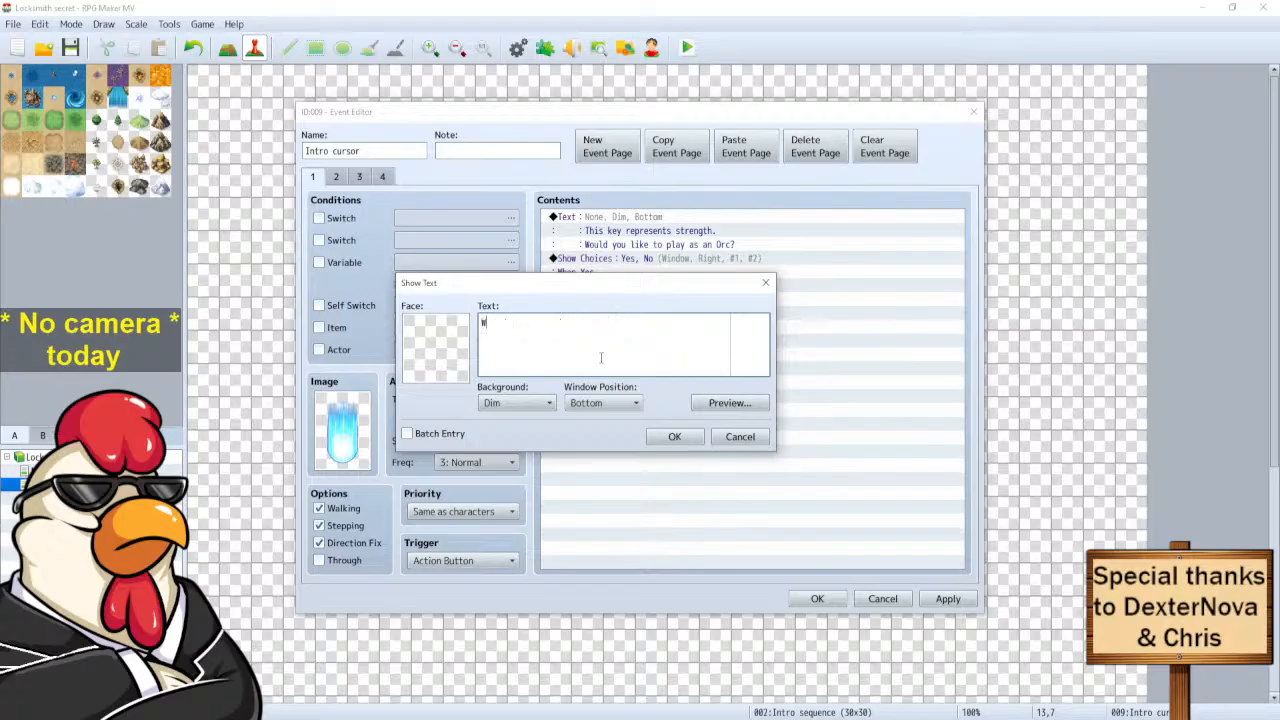
type("ould you like to be")
type("Female?")
left_click(675, 437)
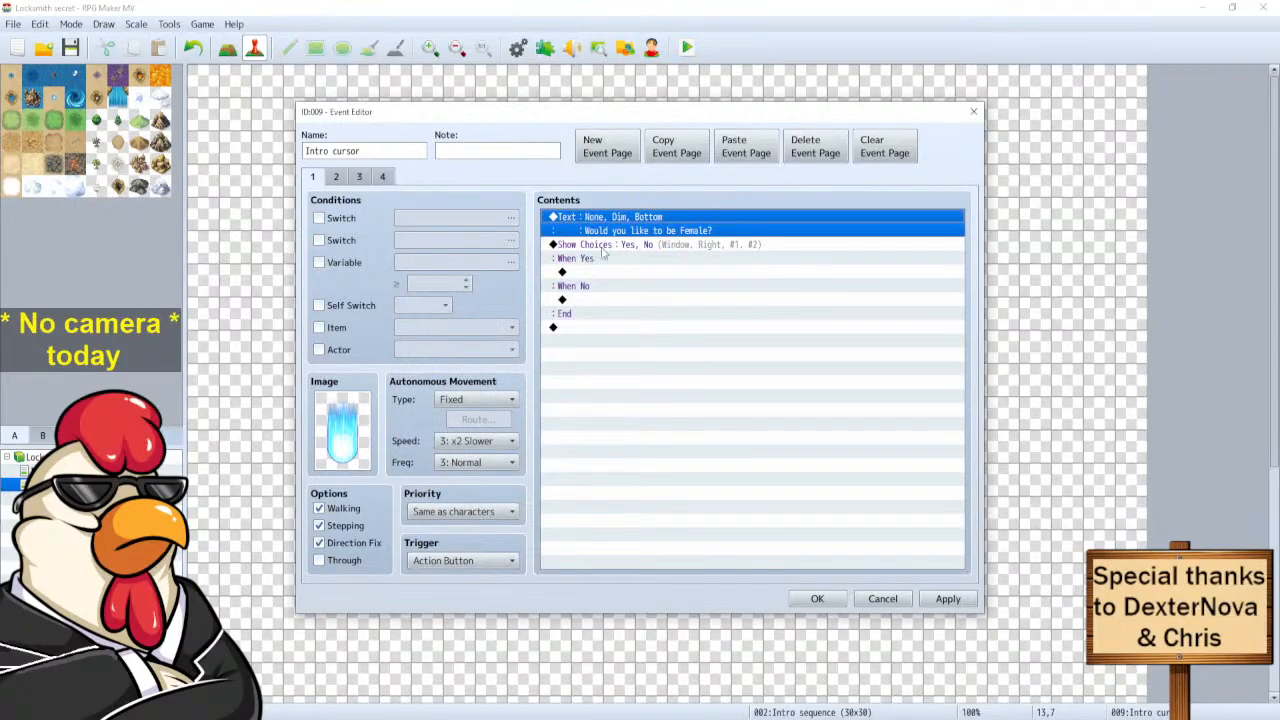
left_click(818, 598)
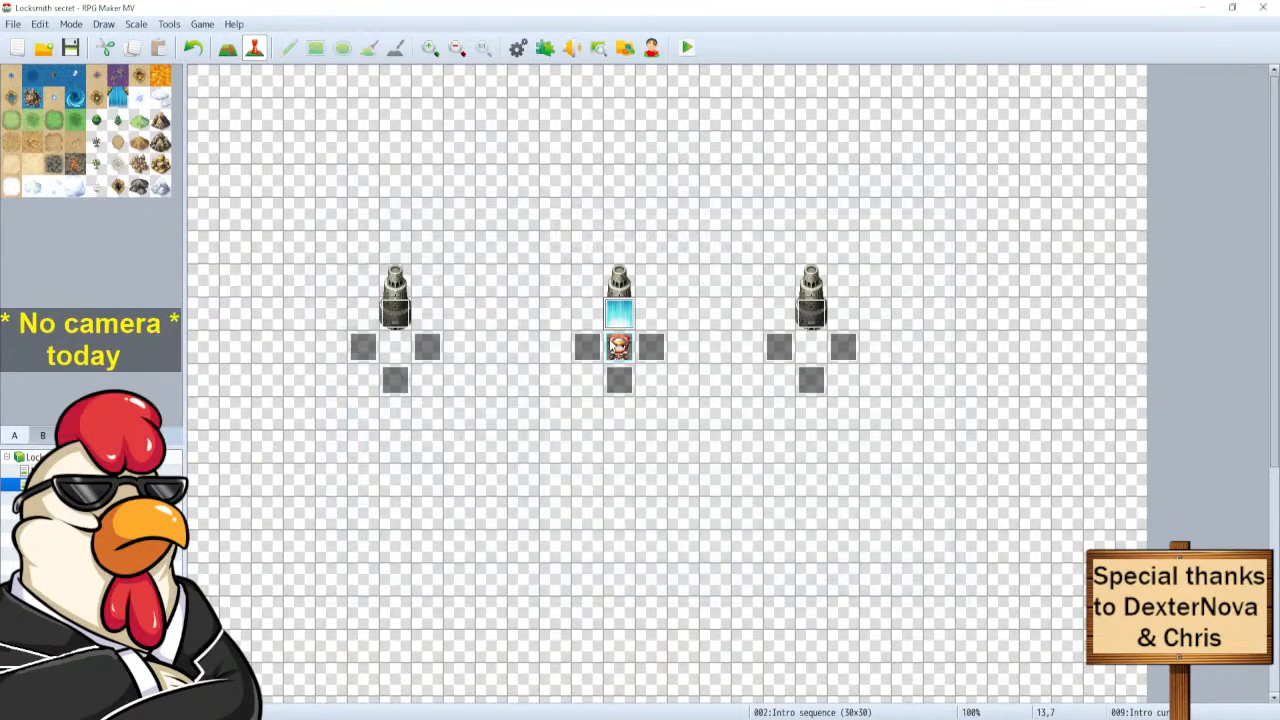
Copy the left pedestal's page 2 to a new page 3 requiring 0003 Race and 0001 Intro cursor.
double_click(395, 318)
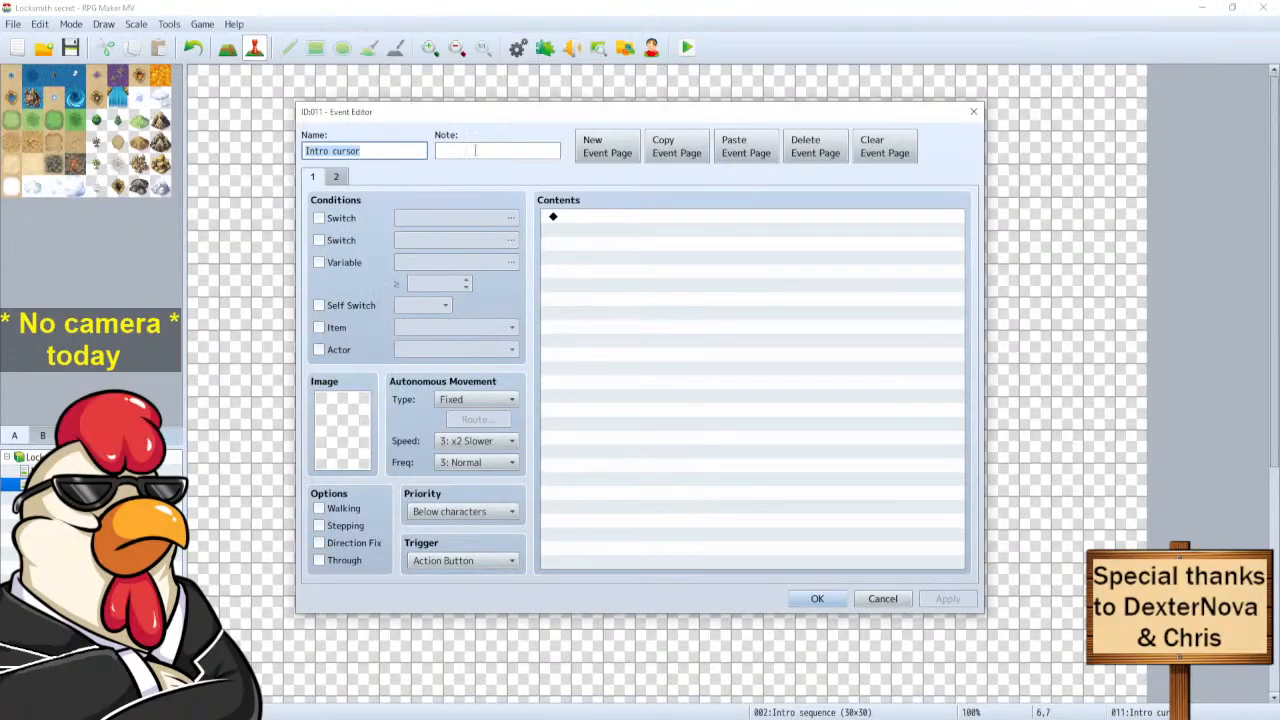
left_click(338, 176)
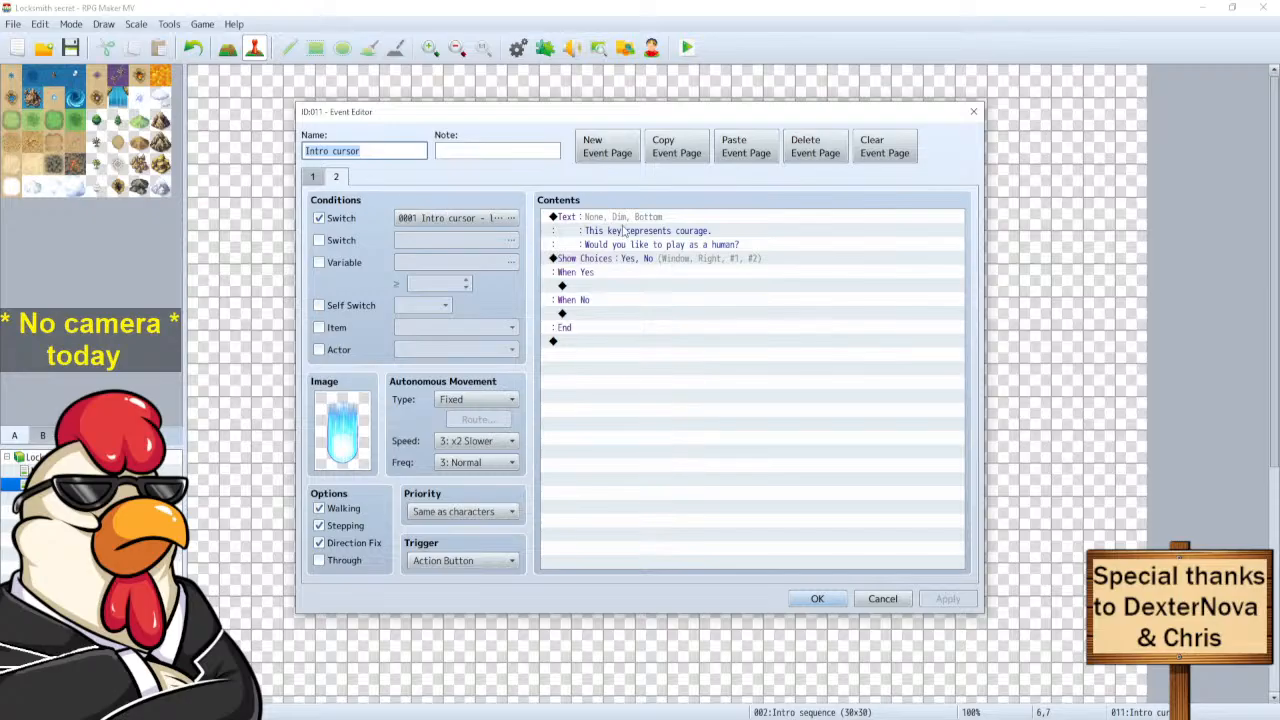
left_click(556, 216)
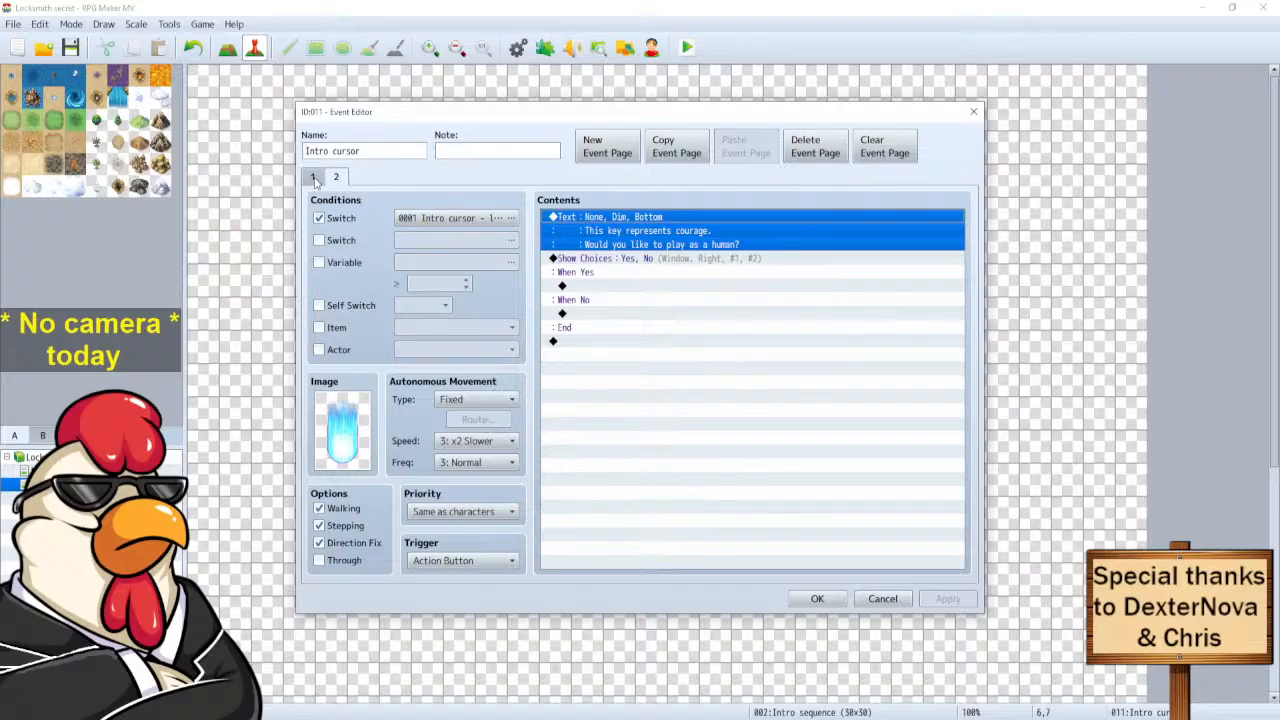
left_click(315, 178)
left_click(336, 180)
left_click(676, 146)
left_click(746, 146)
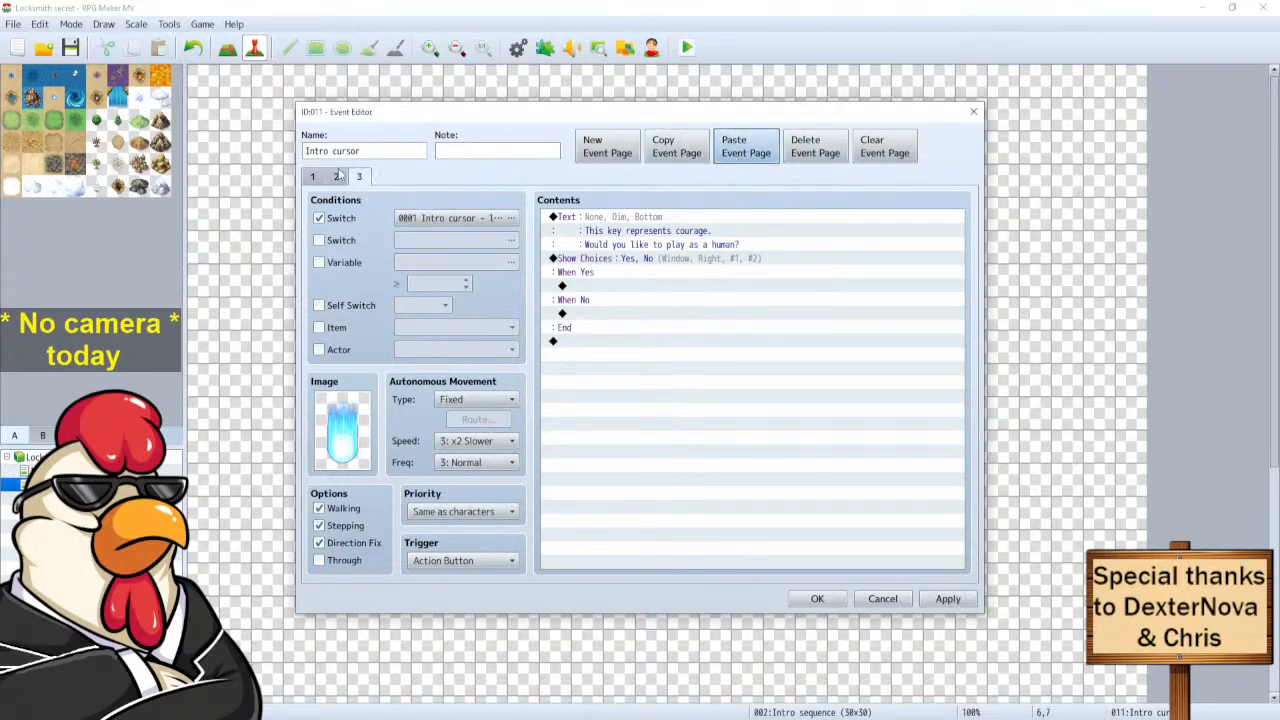
left_click(441, 218)
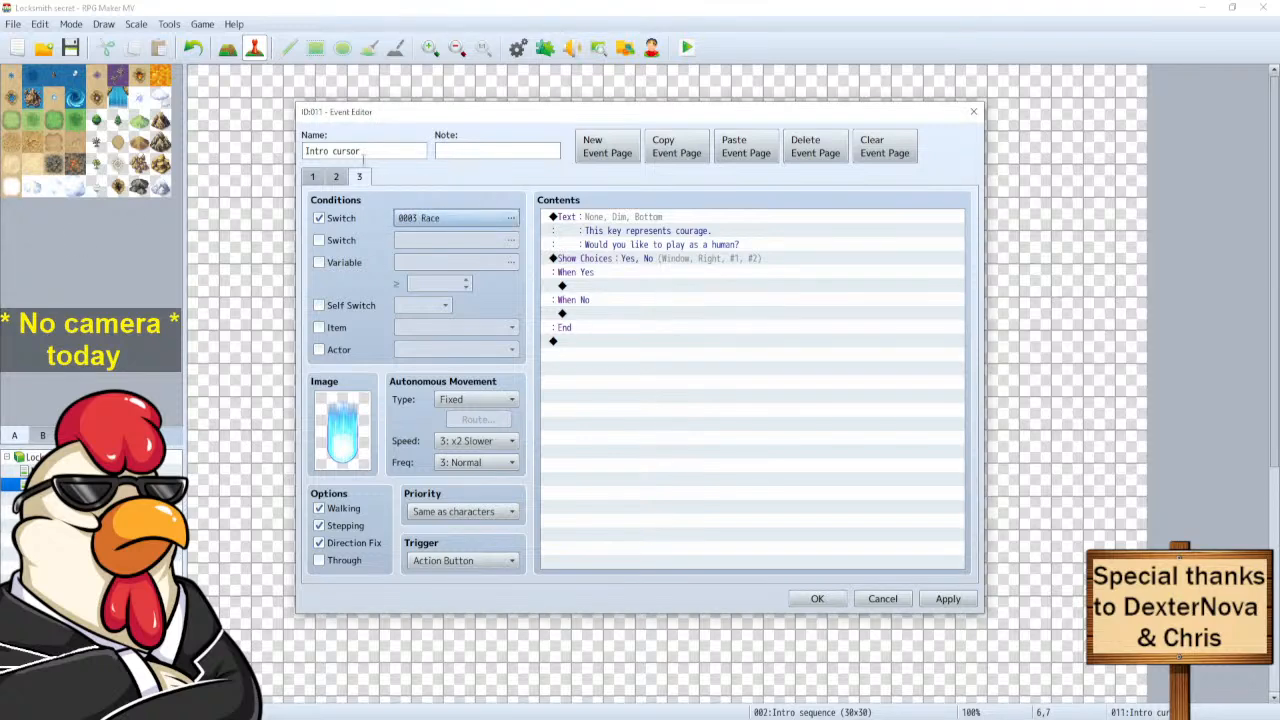
left_click(338, 176)
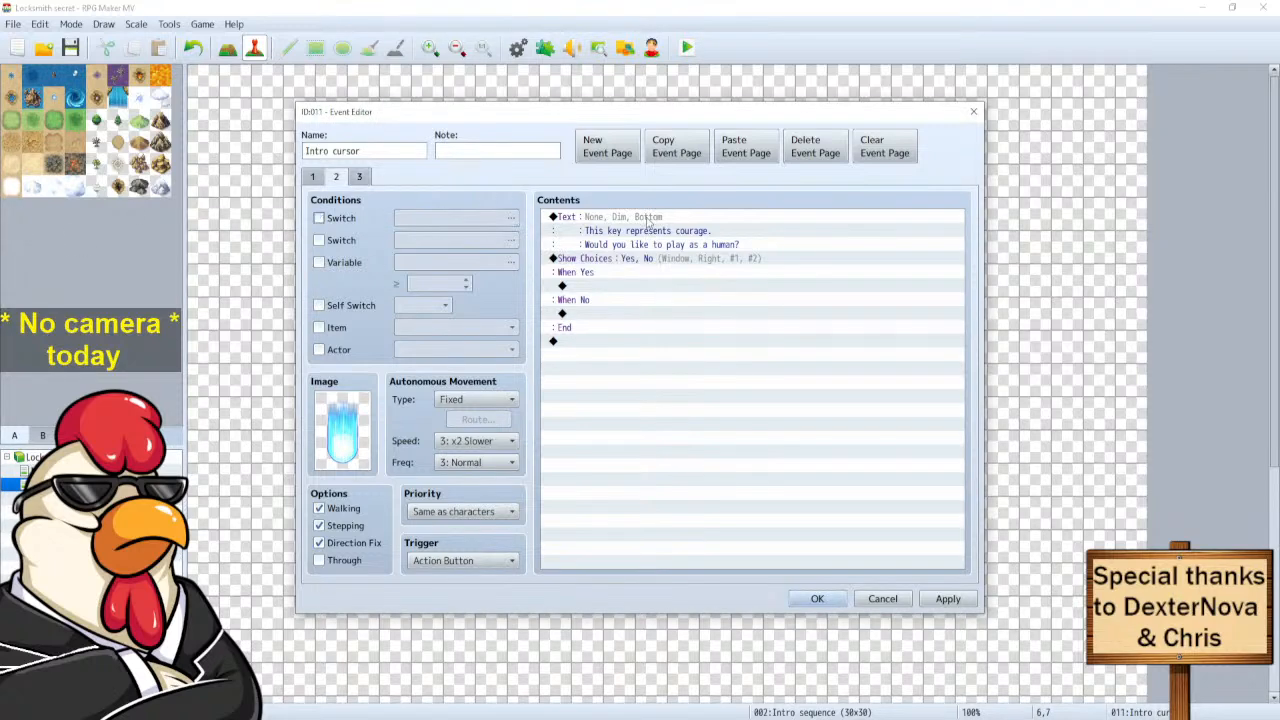
left_click(319, 218)
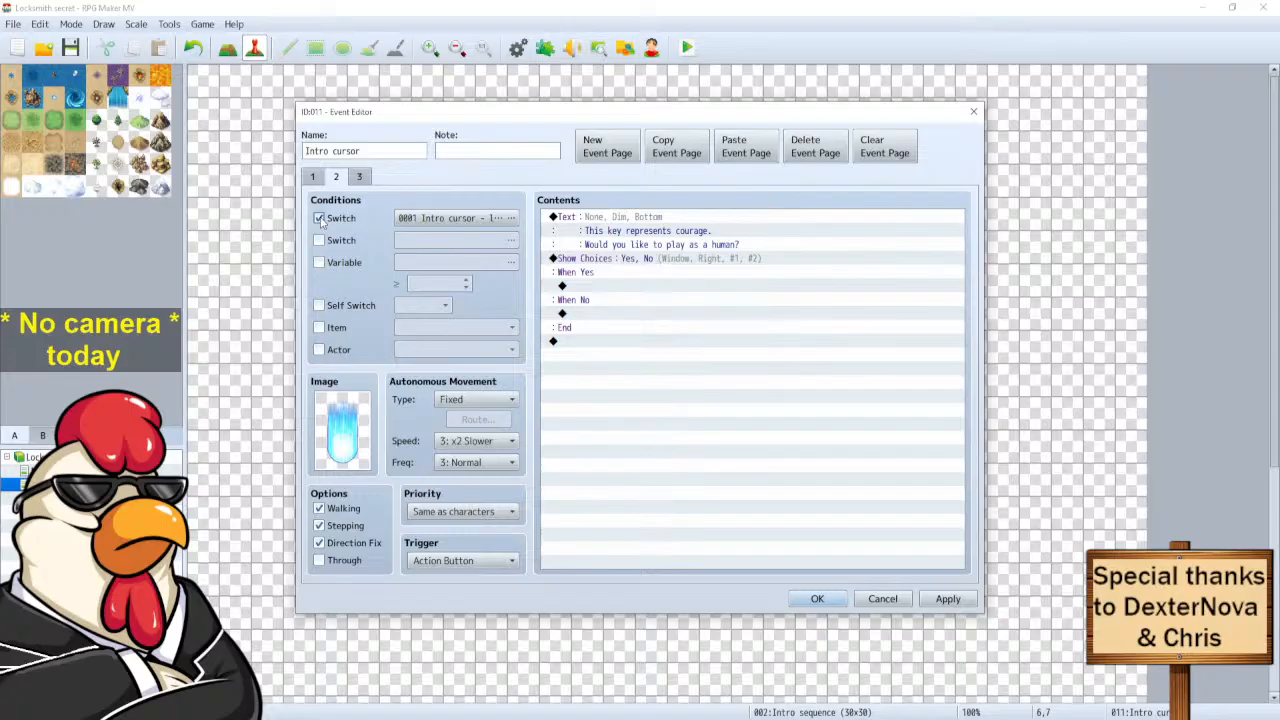
left_click(426, 220)
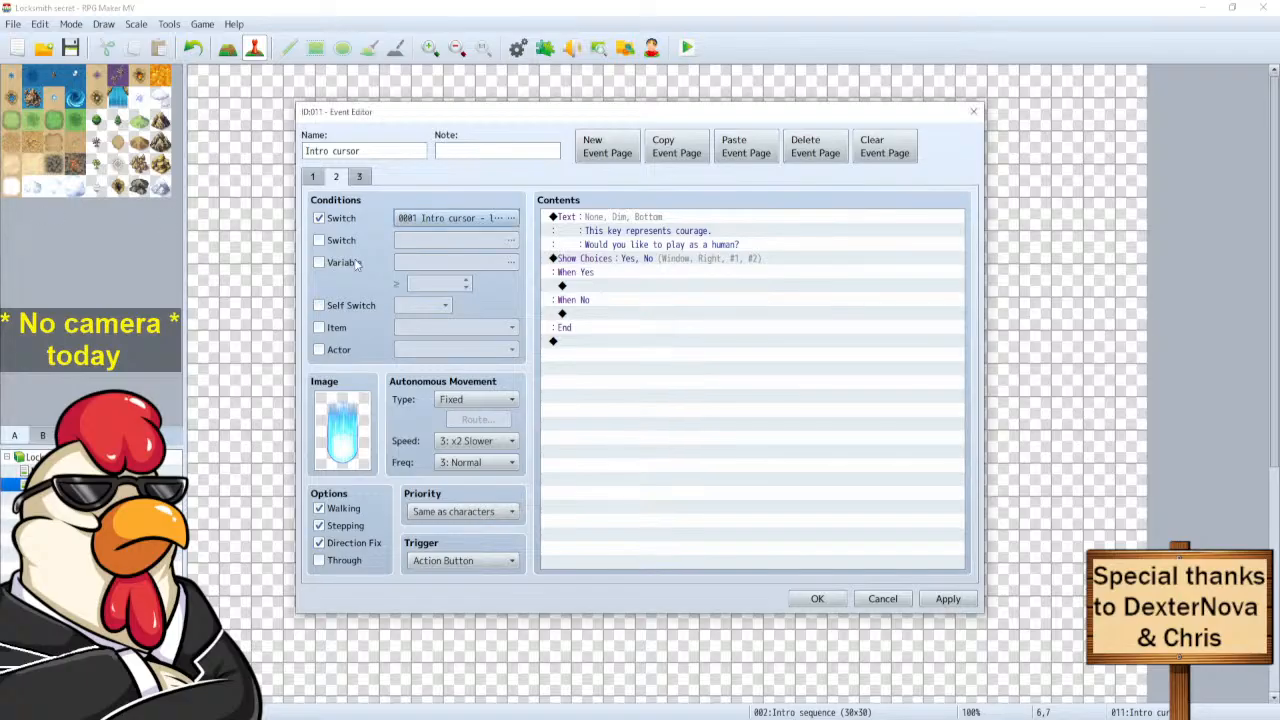
left_click(359, 177)
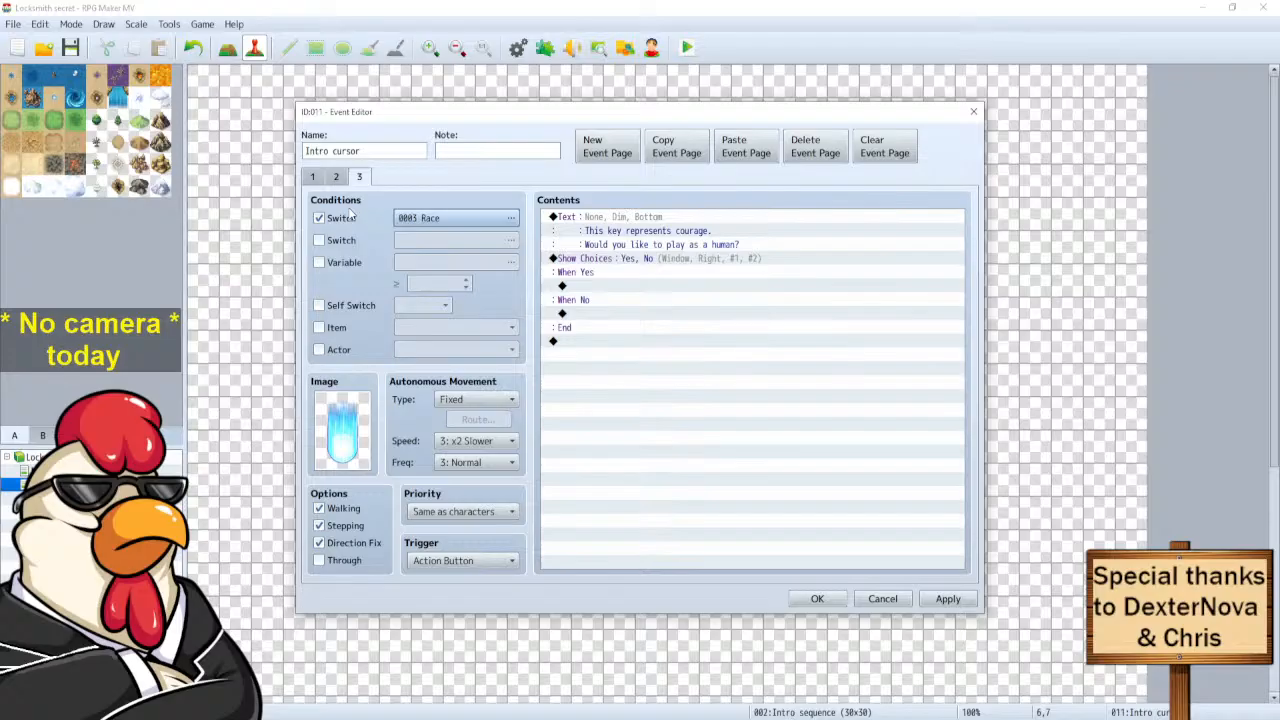
left_click(319, 240)
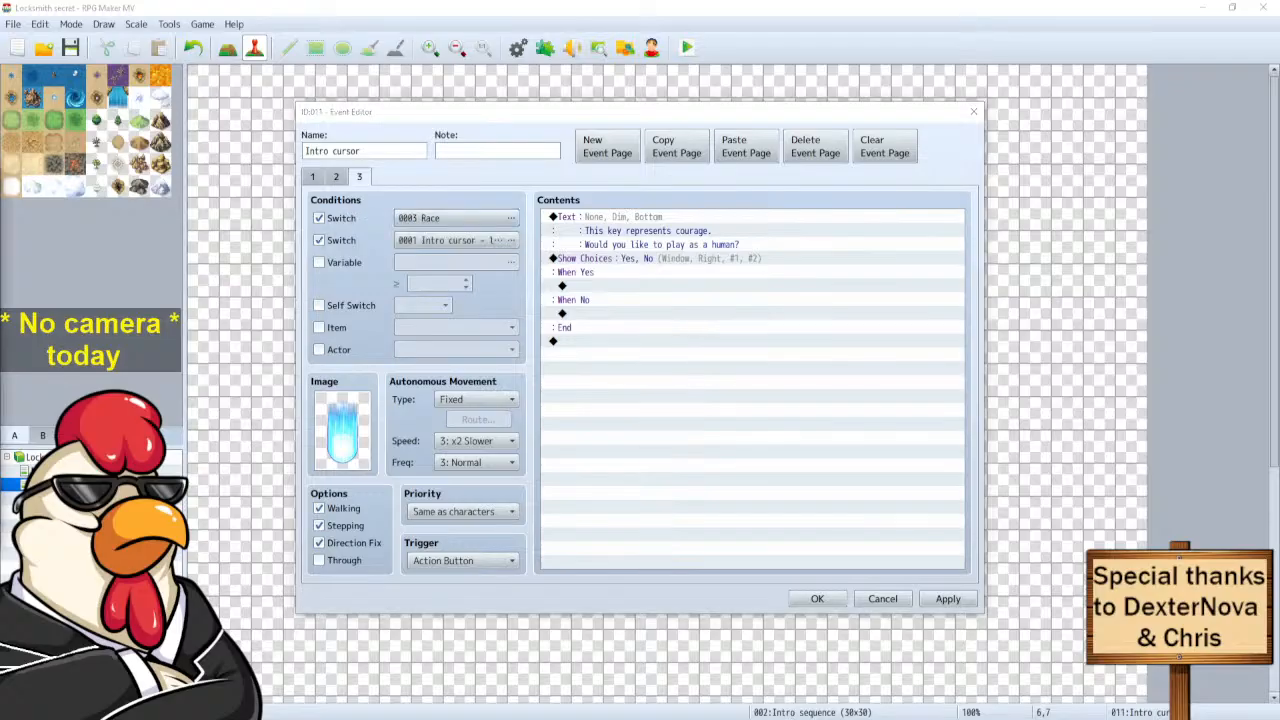
Rewrite page 2's message as 'Would you like to be Male?' and save the event.
left_click(336, 177)
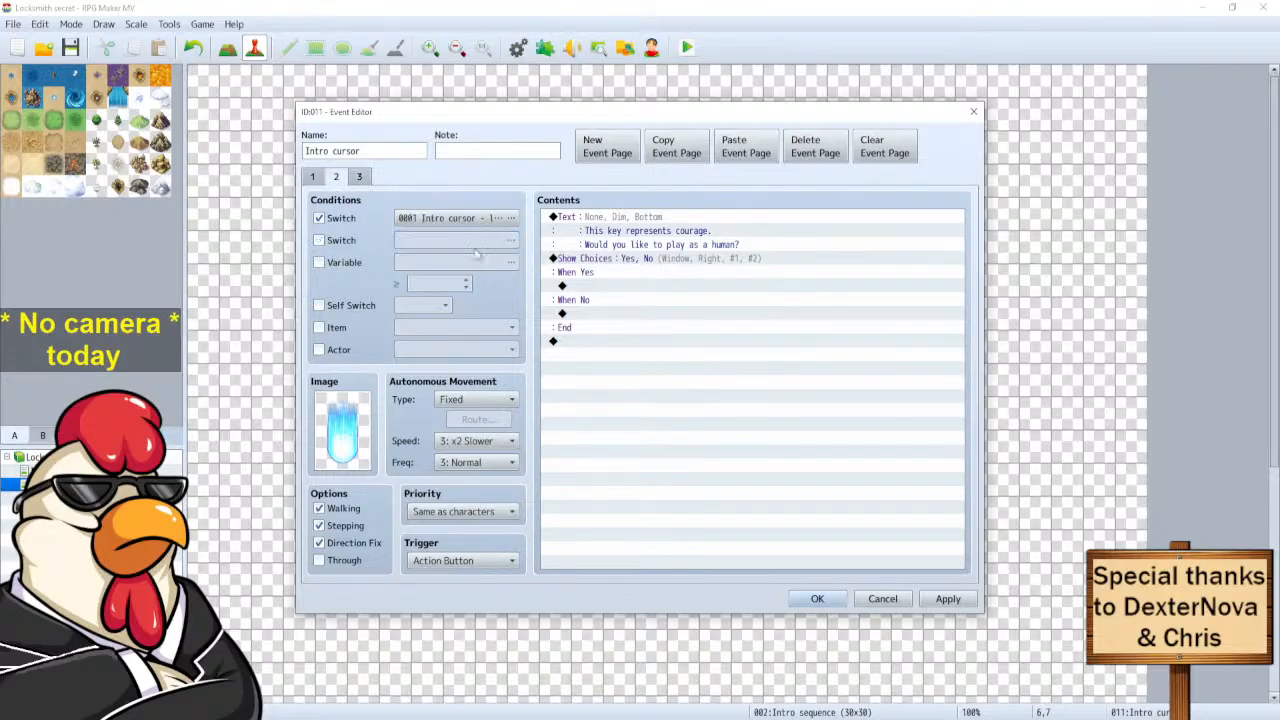
left_click(627, 226)
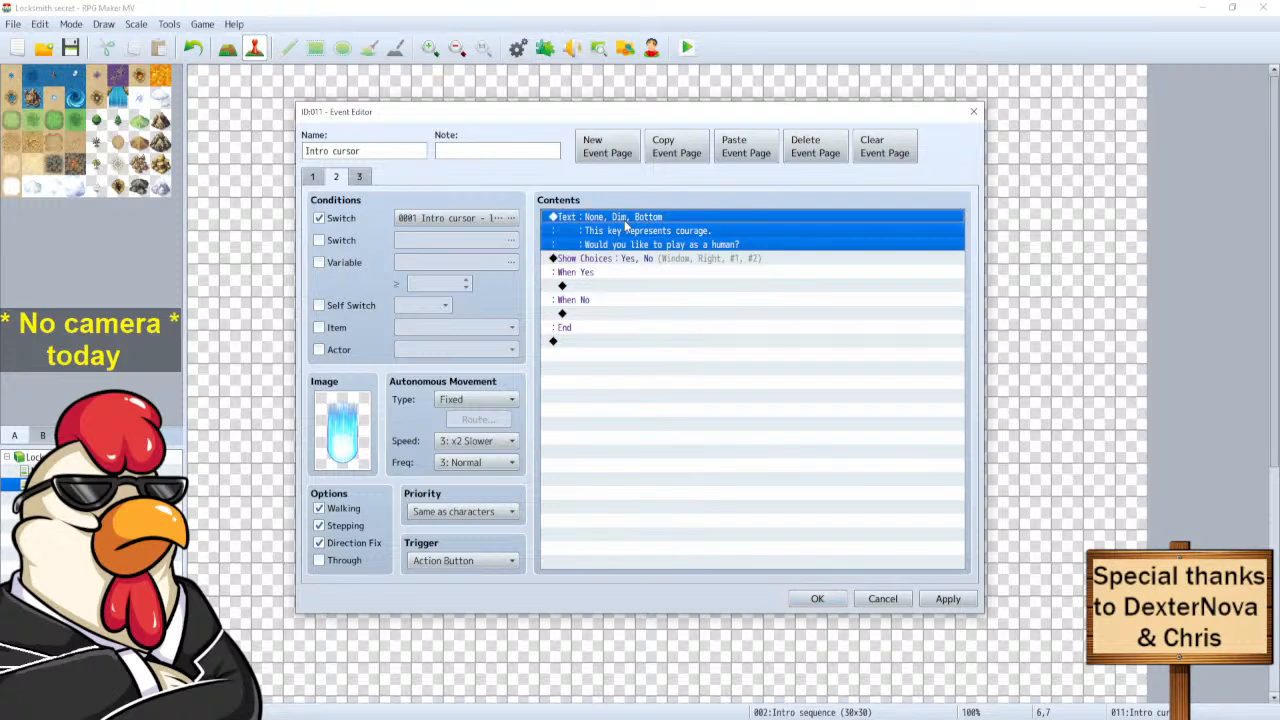
double_click(627, 226)
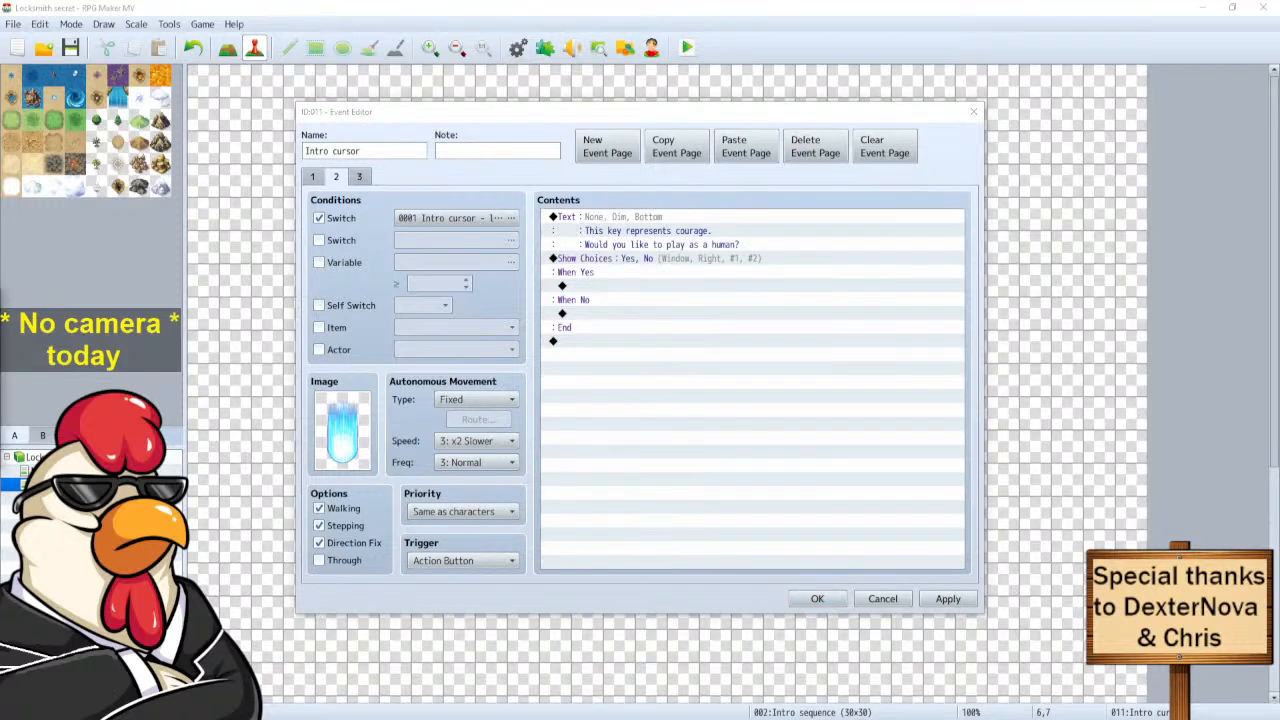
key("ctrl+a")
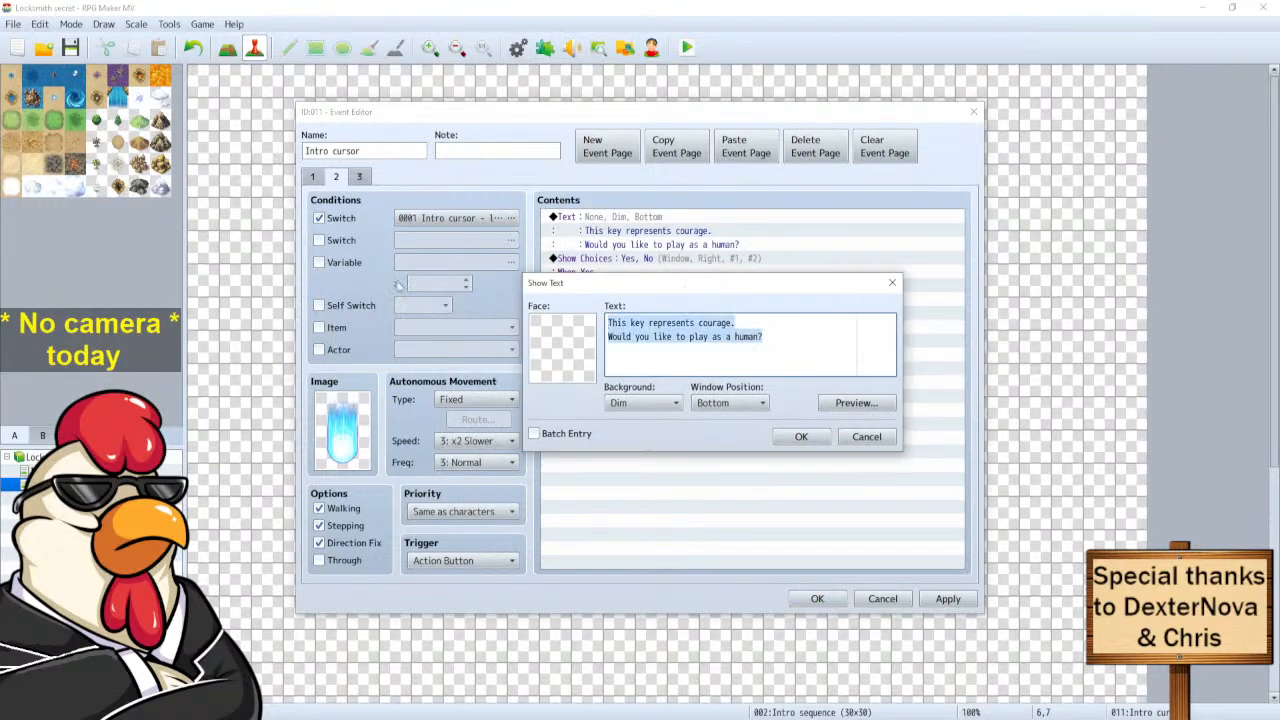
type("Would you like to be Male?")
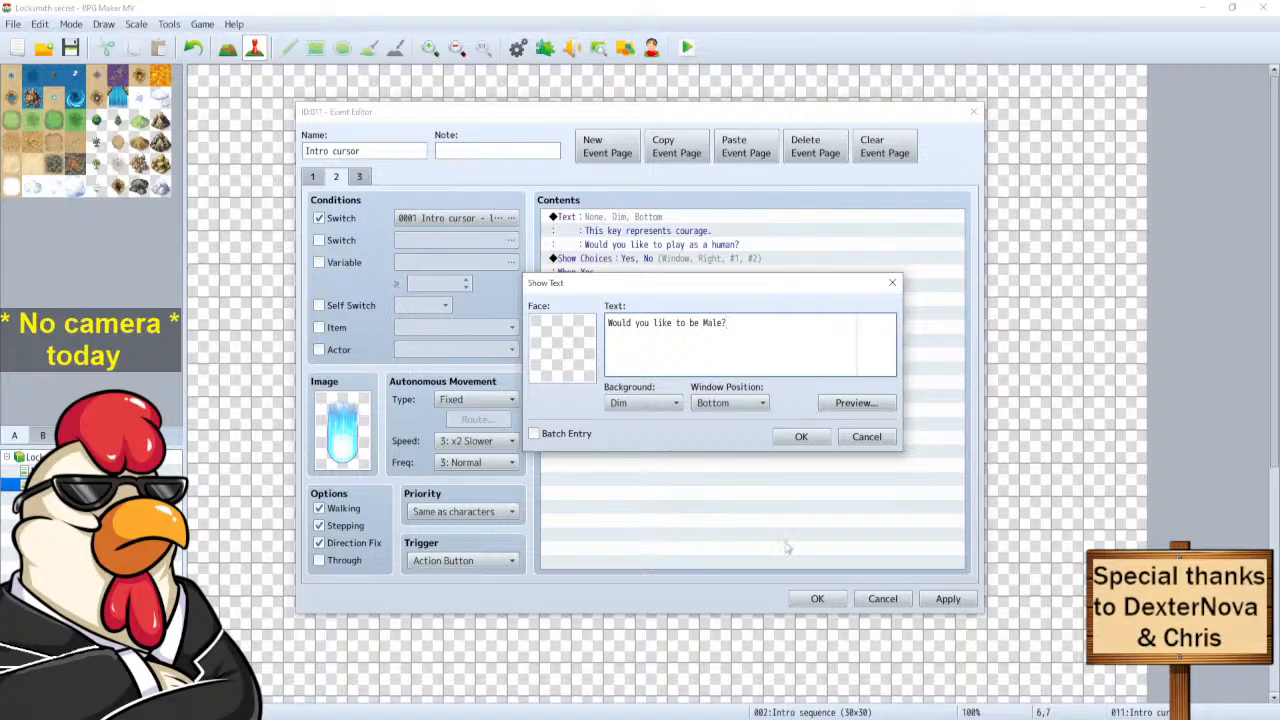
left_click(801, 436)
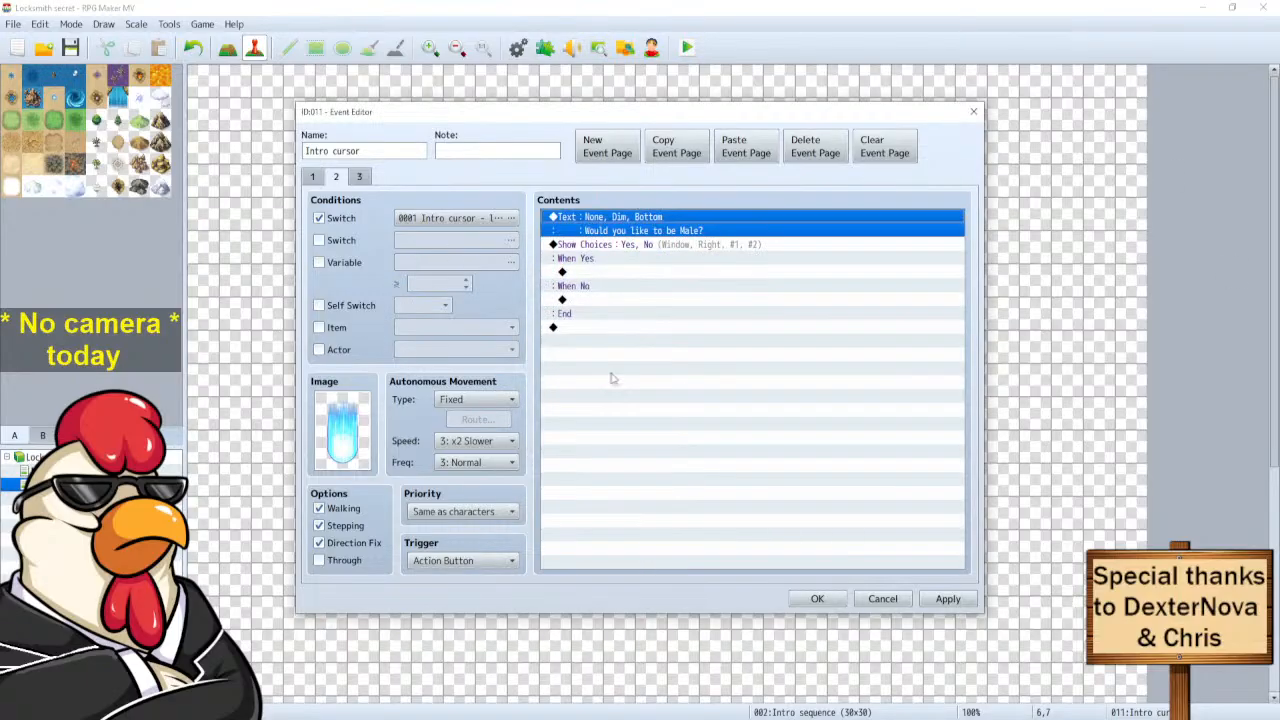
left_click(817, 599)
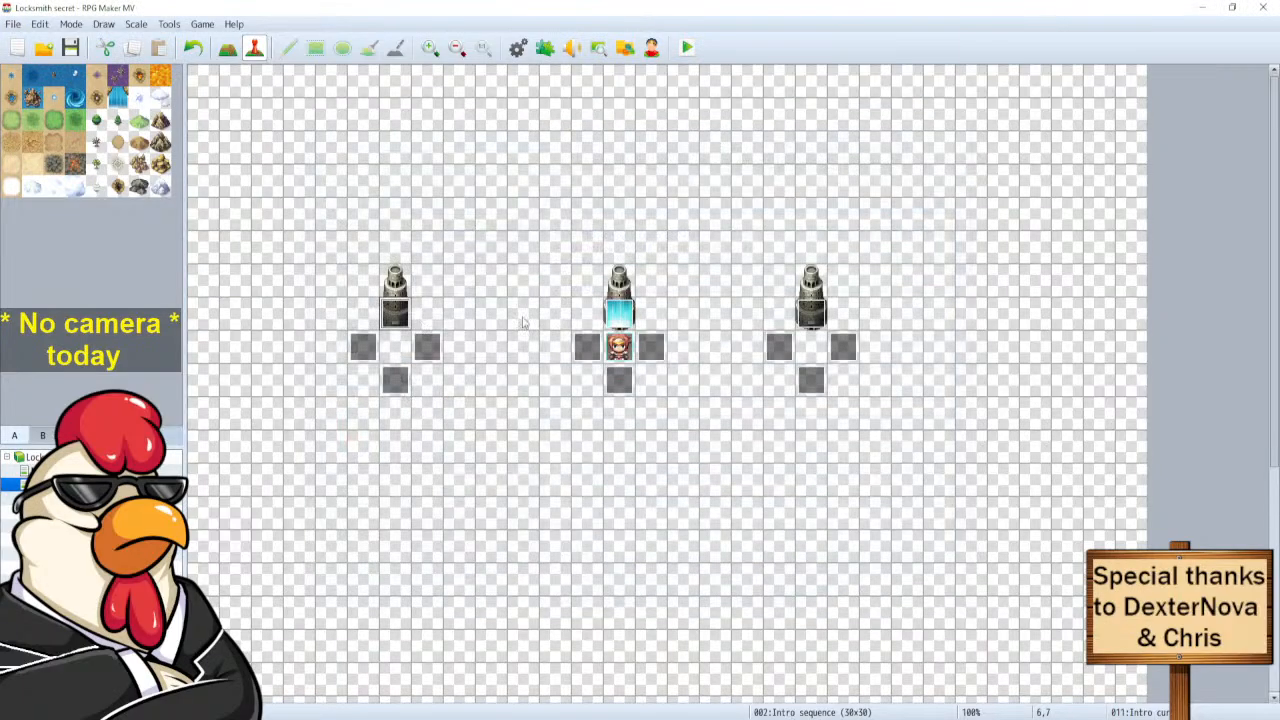
Copy the right pedestal's page 2 to a new page 3 that also requires the Race switch.
double_click(808, 314)
left_click(337, 177)
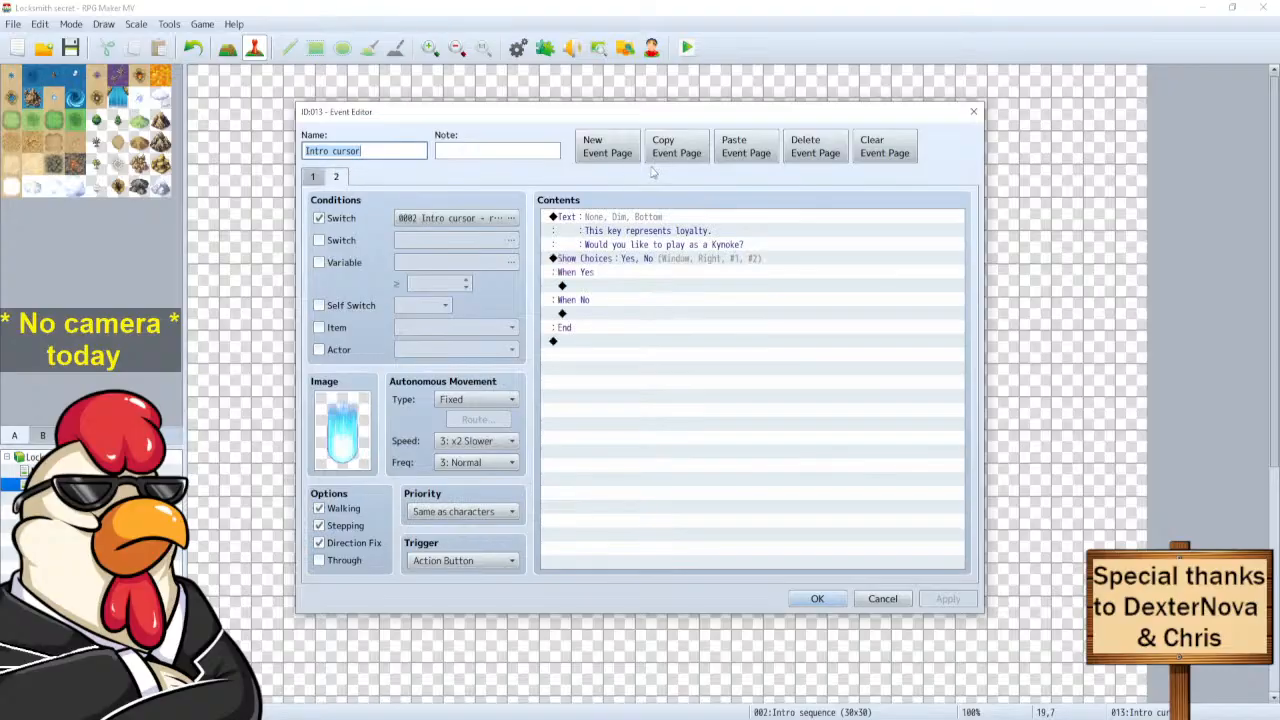
left_click(676, 158)
left_click(740, 152)
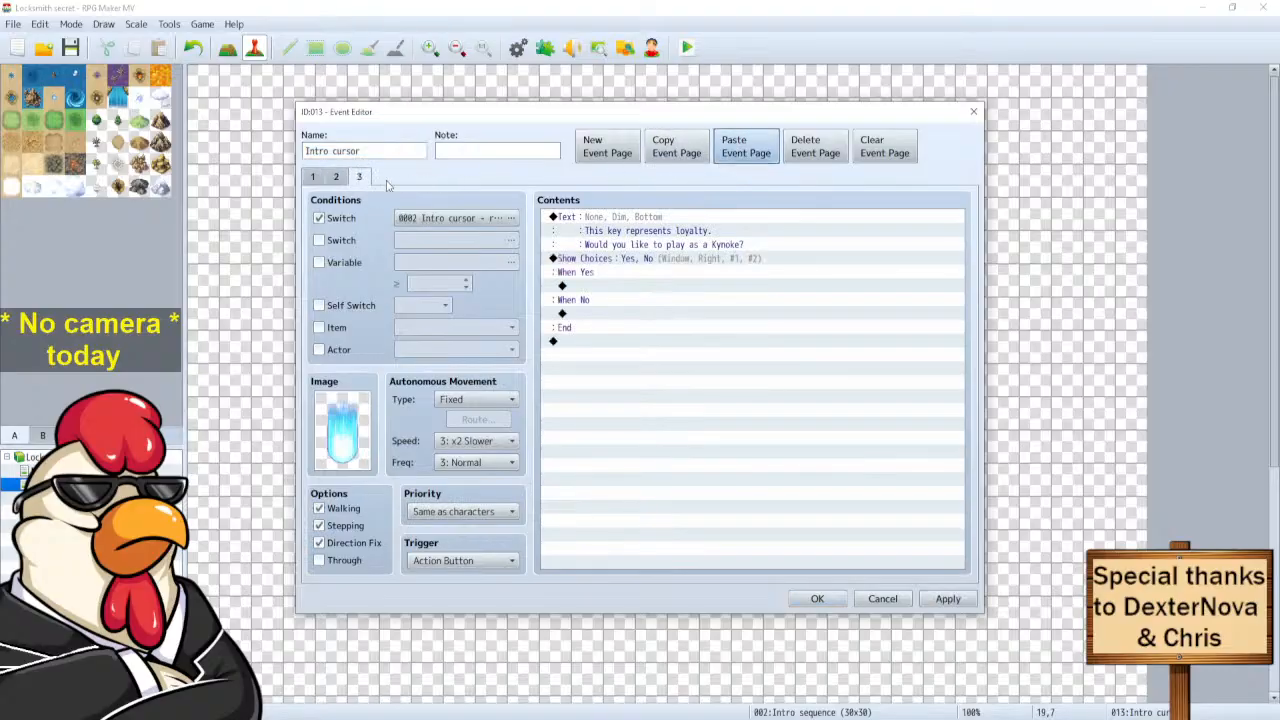
left_click(320, 241)
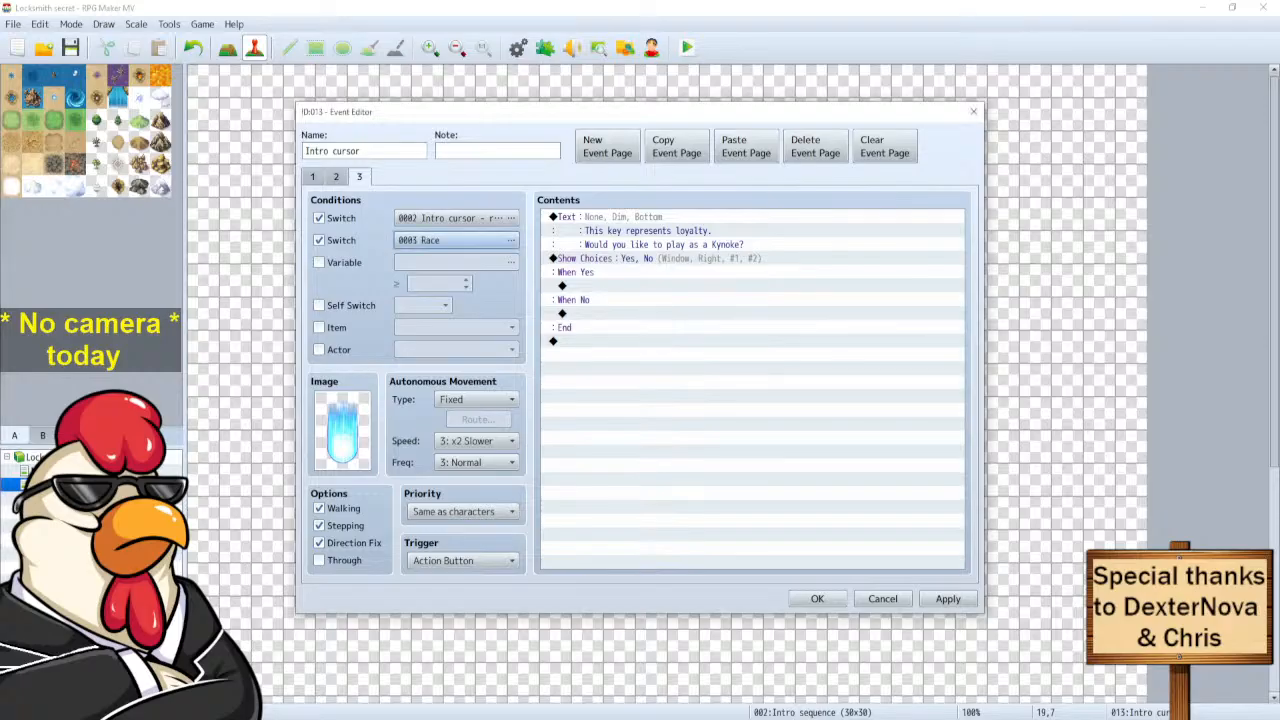
left_click(340, 178)
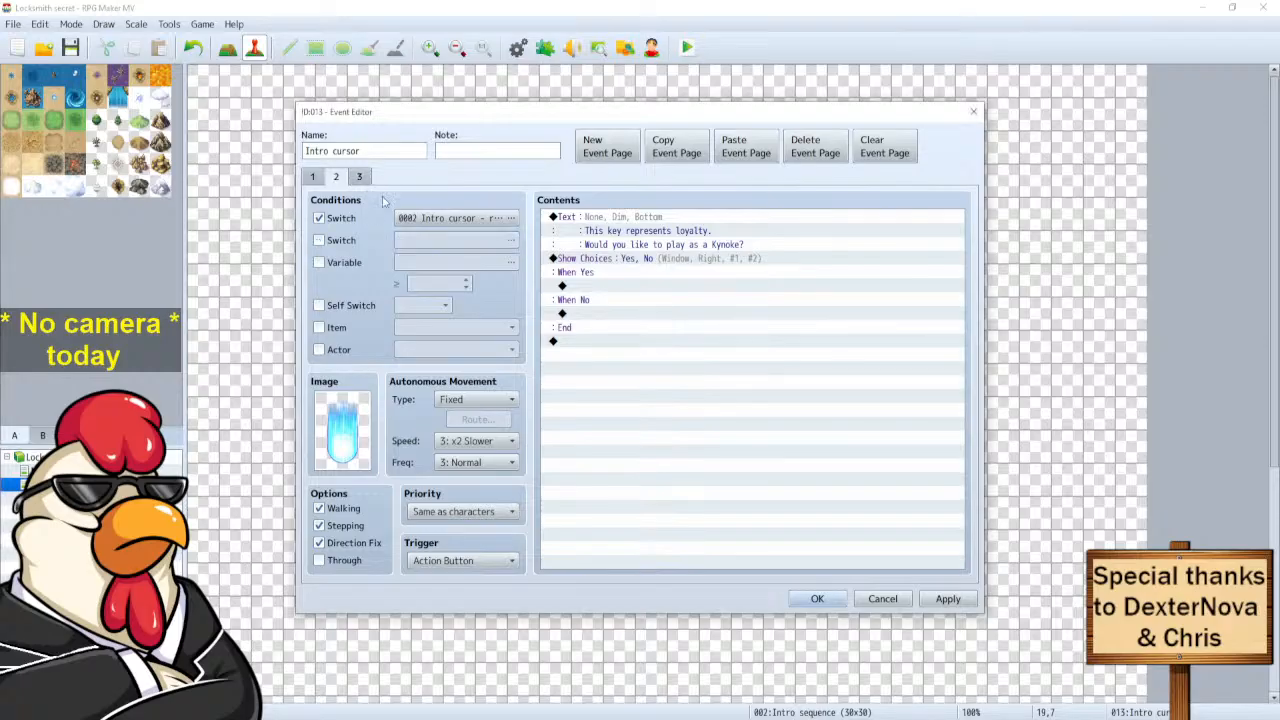
Rewrite page 2's message as 'Would you like to be Non binary?'.
left_click(616, 226)
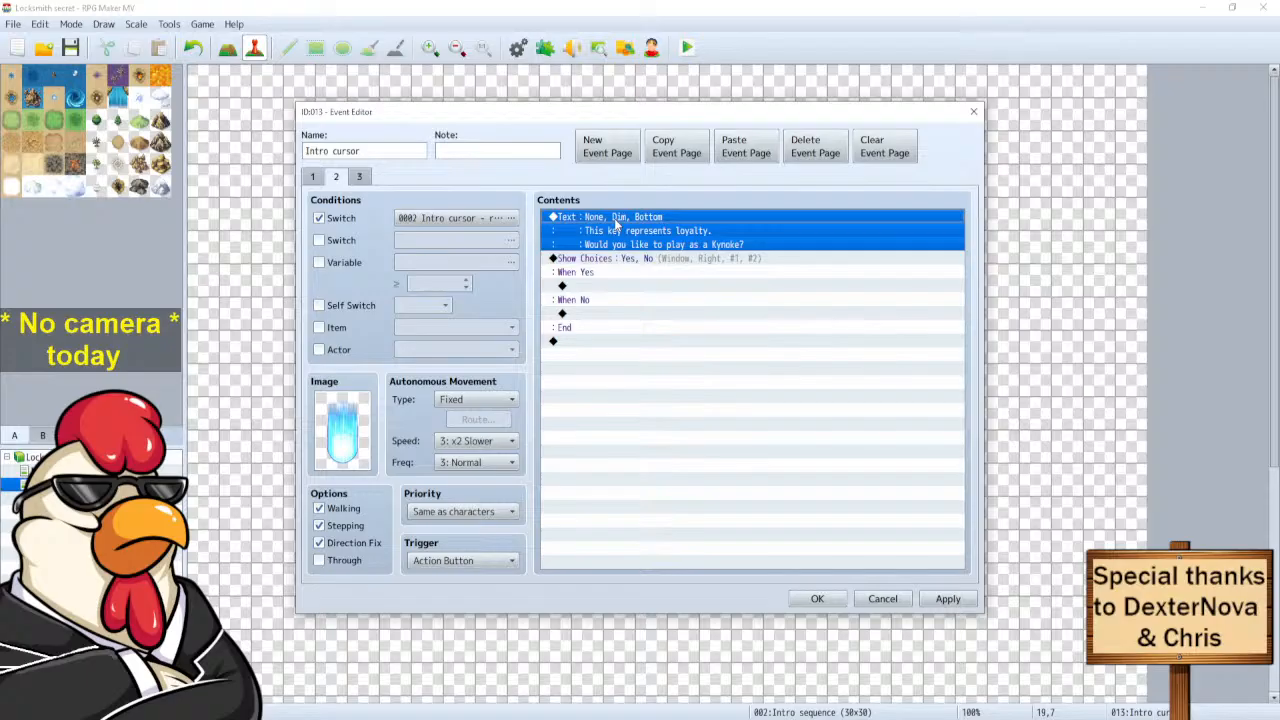
double_click(614, 222)
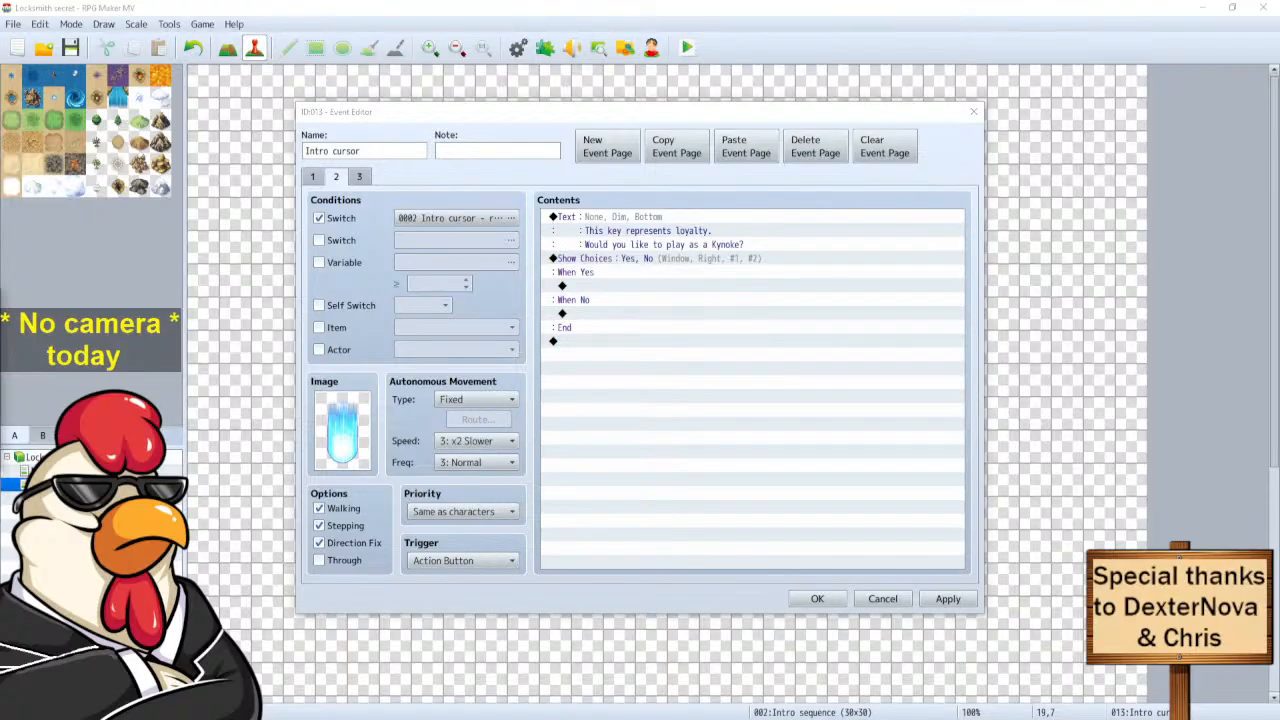
left_click_drag(518, 300, 740, 301)
key("ctrl+a")
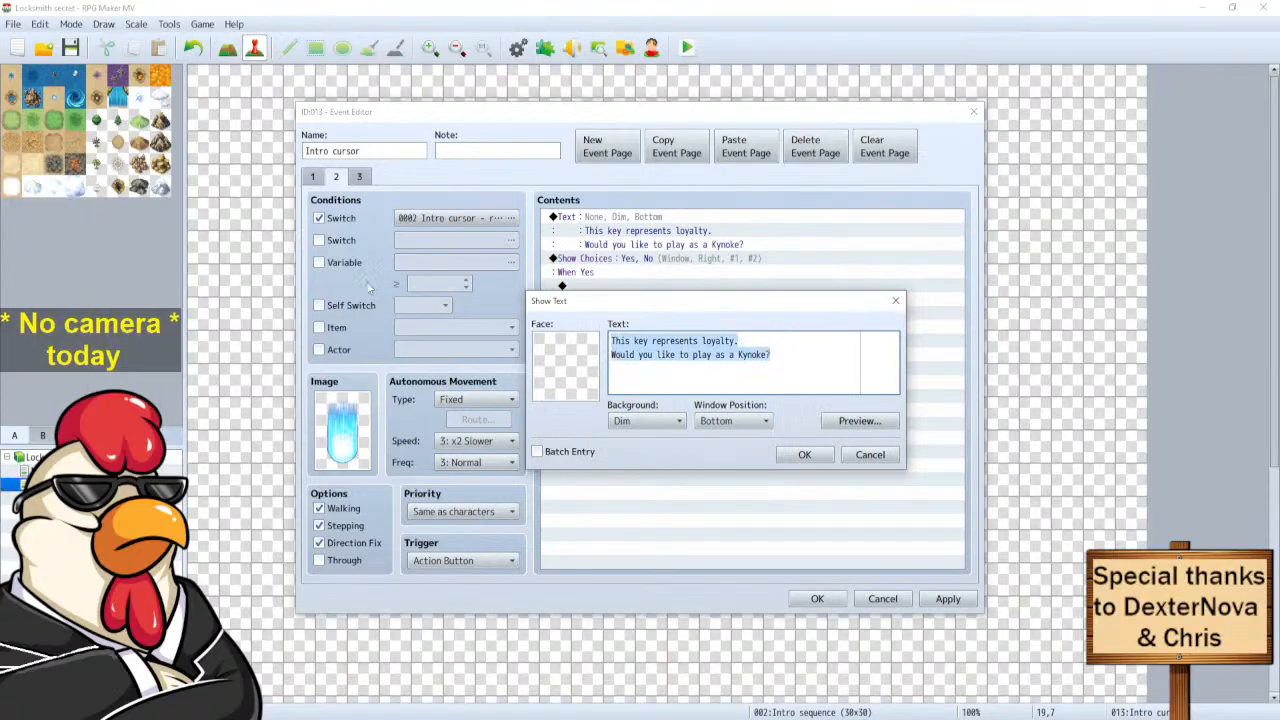
type("Would you li")
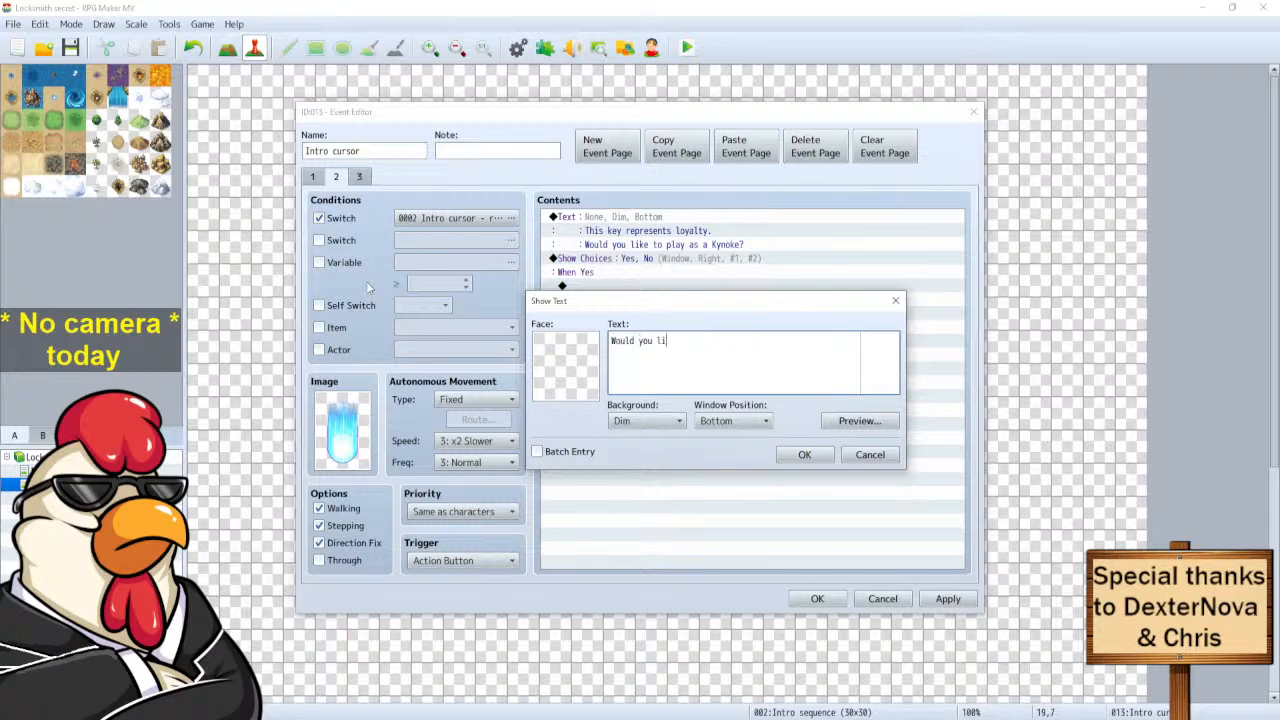
type("ke to be Non binary")
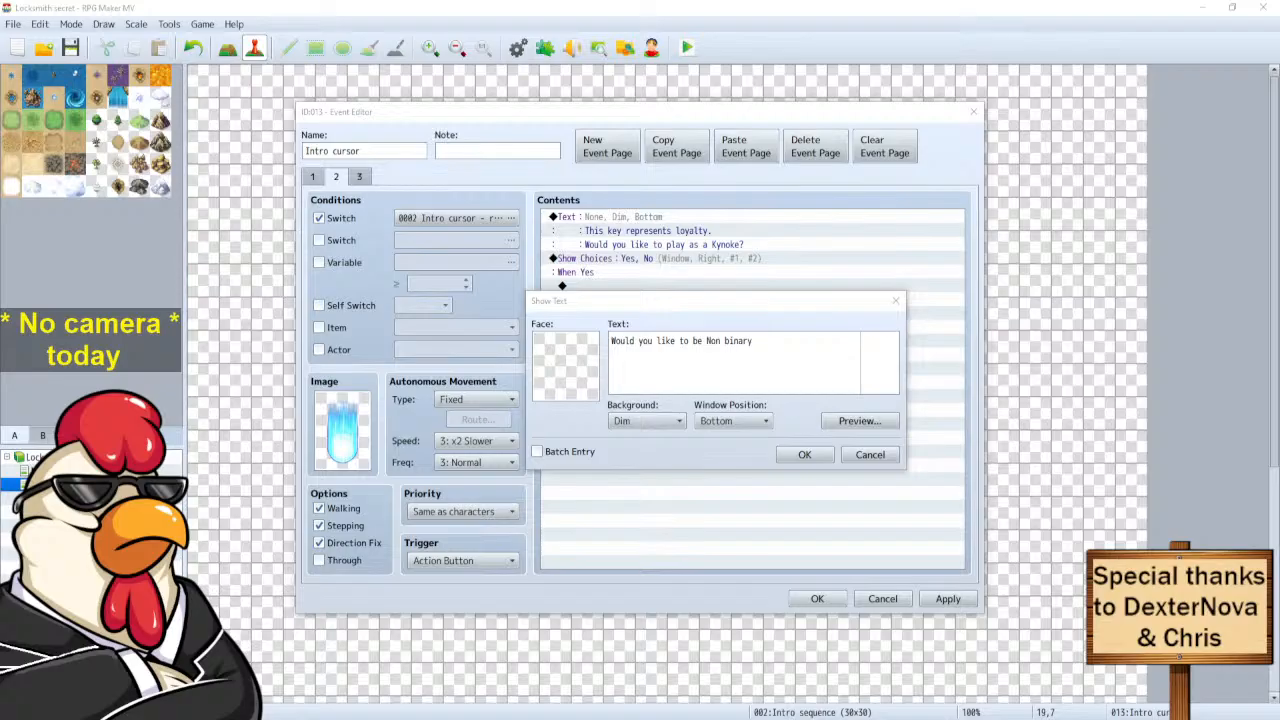
type("?")
key("ctrl+Return")
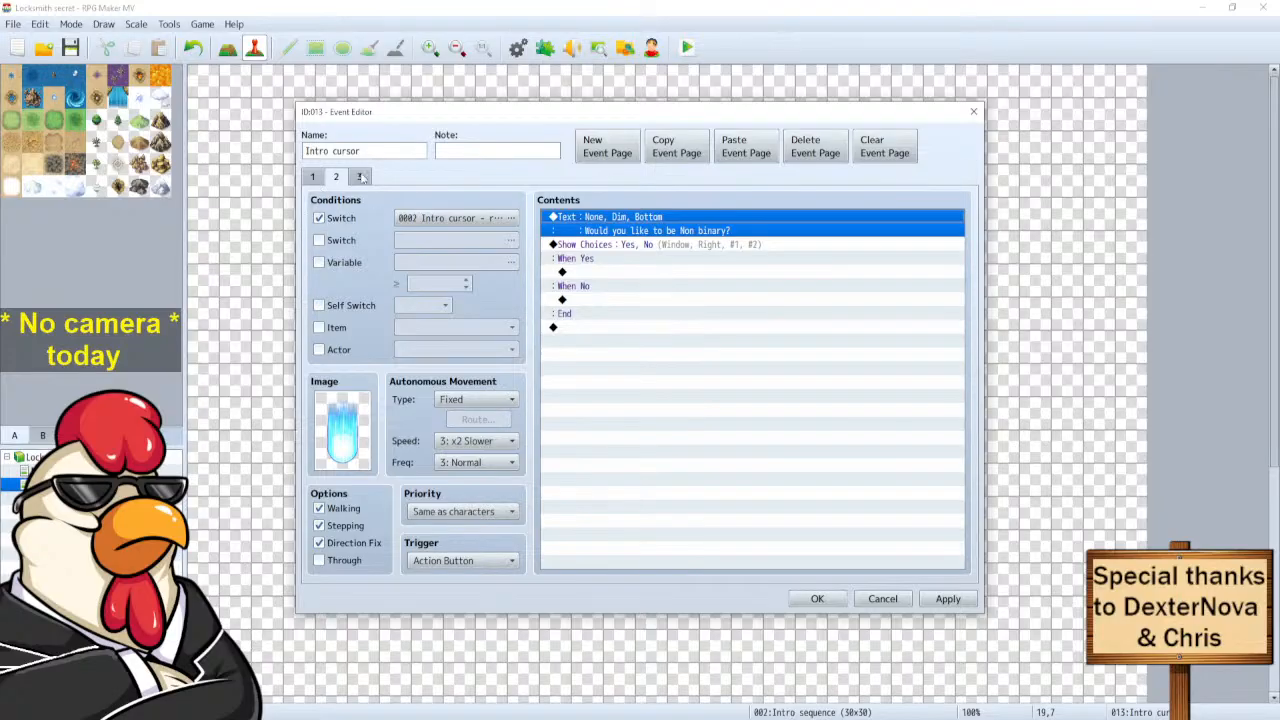
Add Control Switches 0003 Race = ON under When Yes in the Non binary event and copy it.
double_click(600, 271)
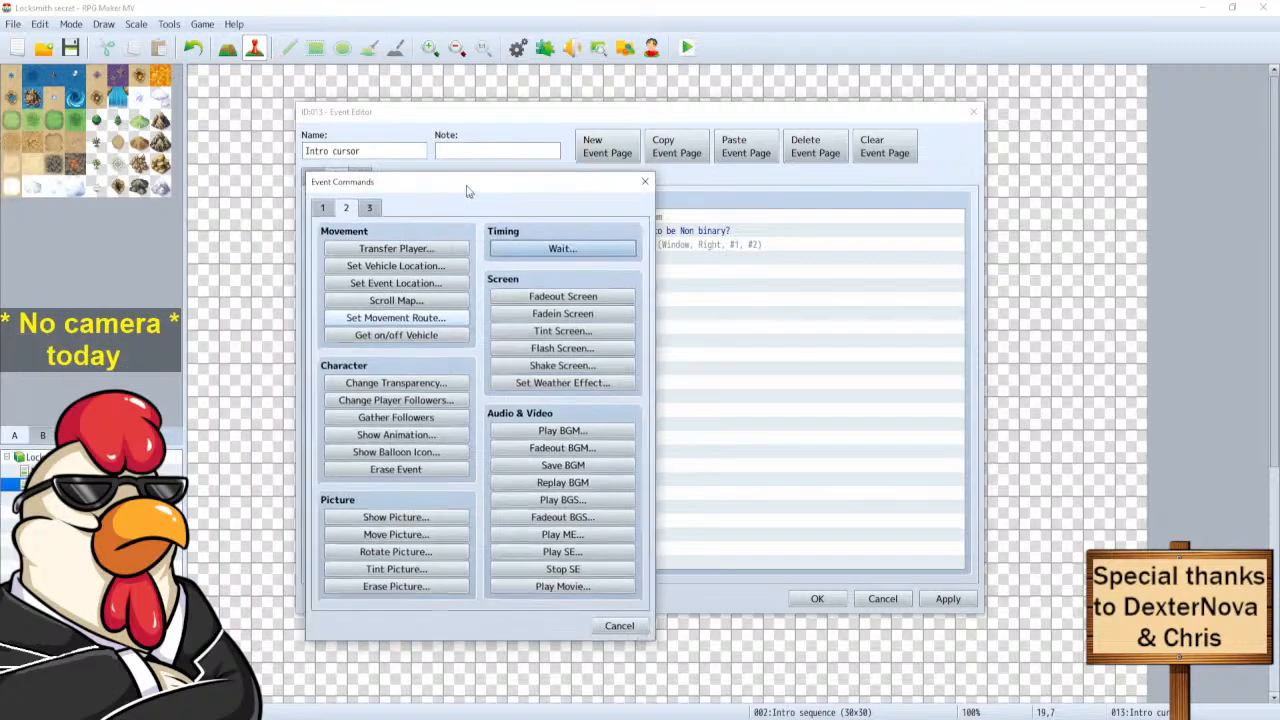
left_click(312, 204)
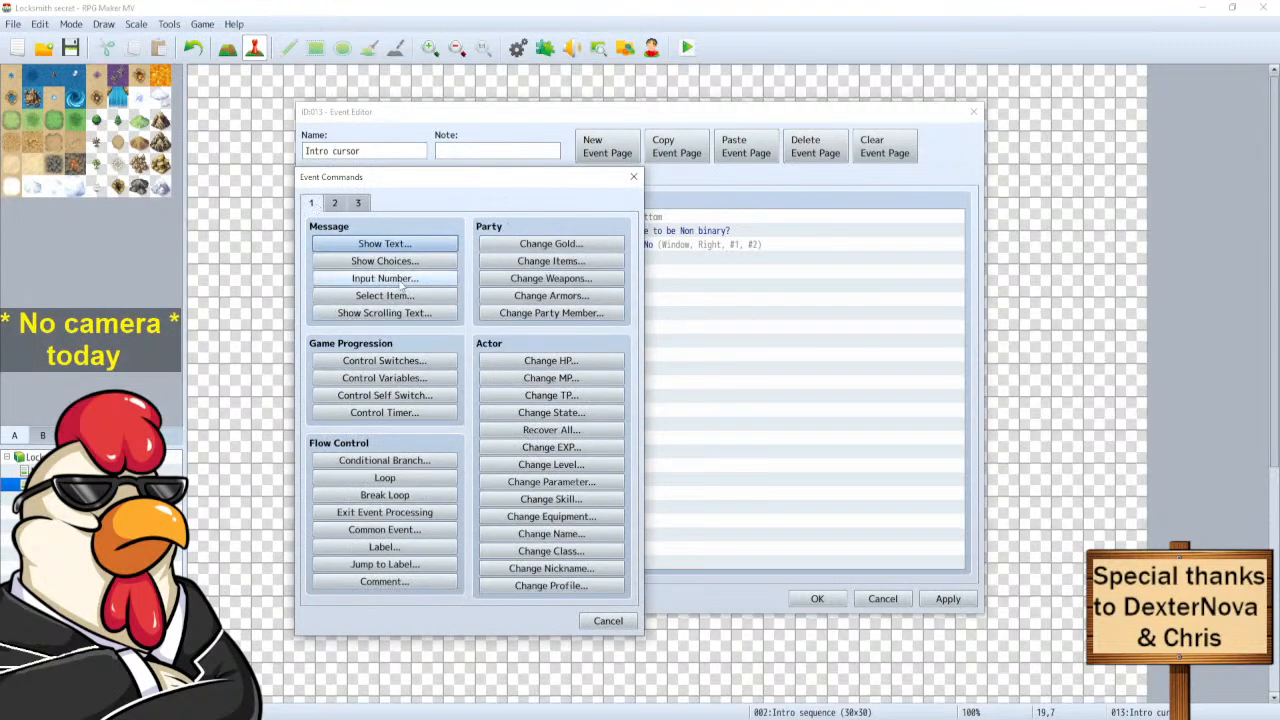
left_click(385, 361)
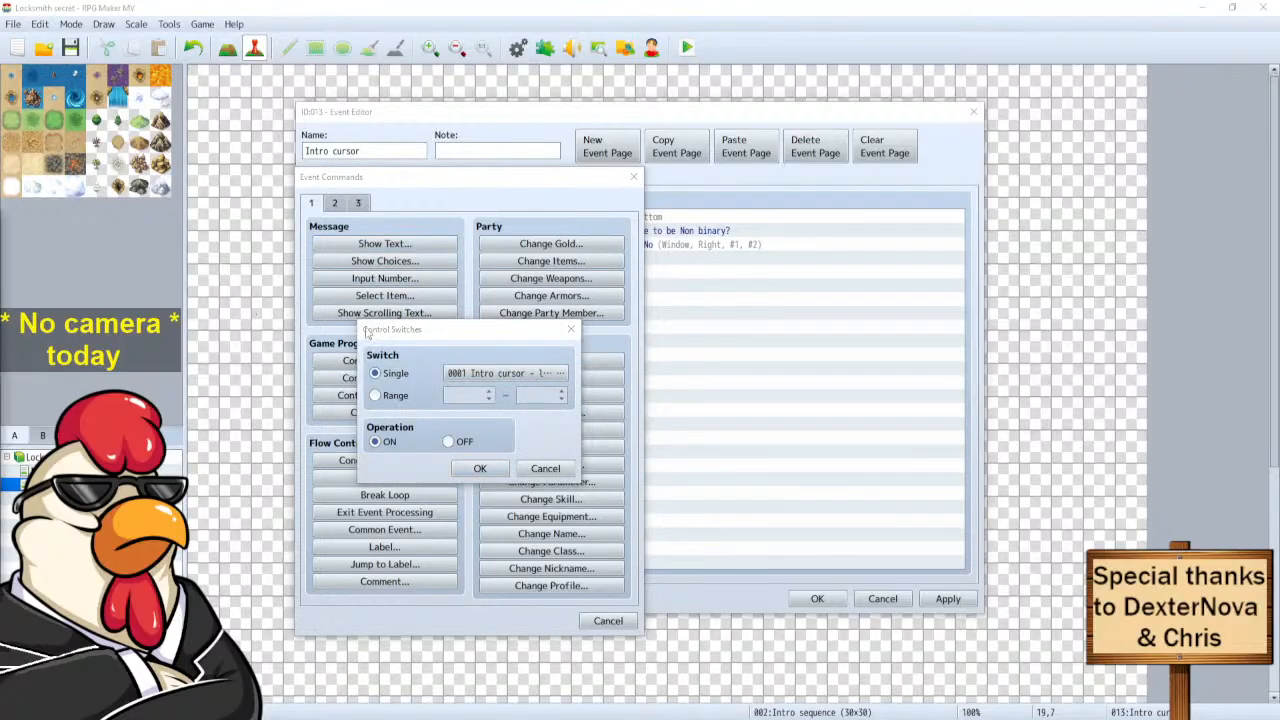
key("Return")
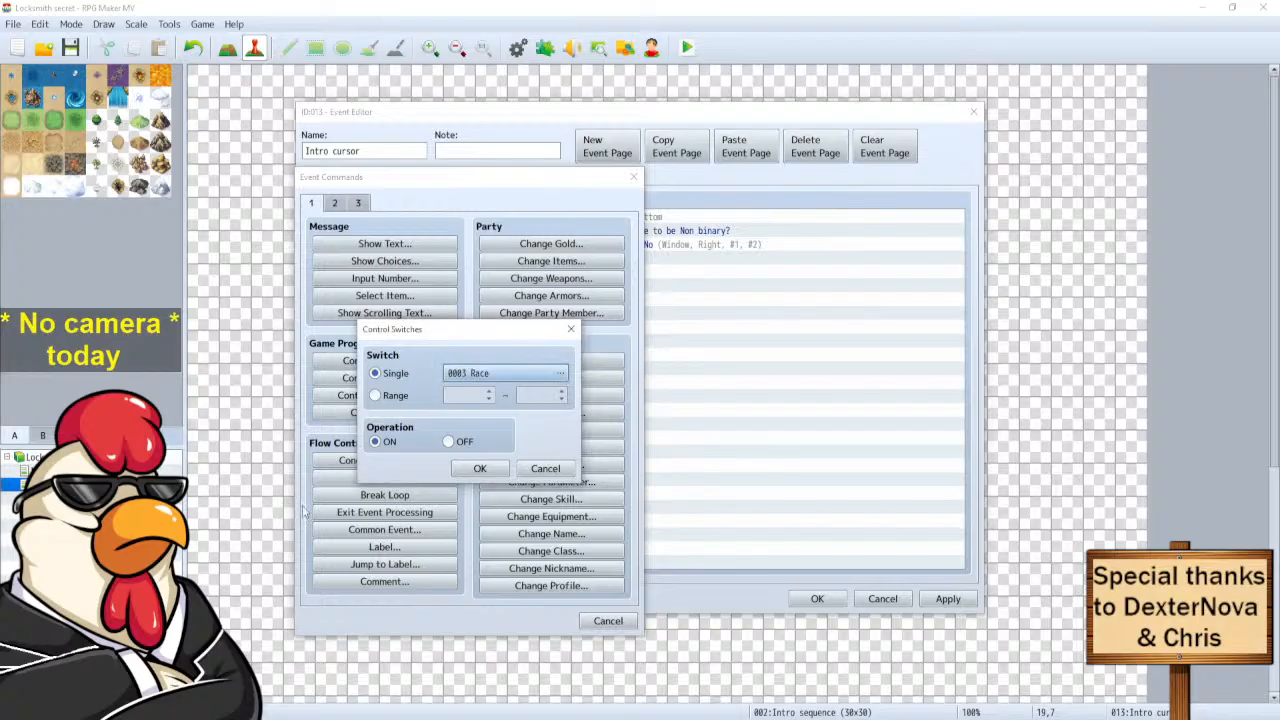
left_click(477, 469)
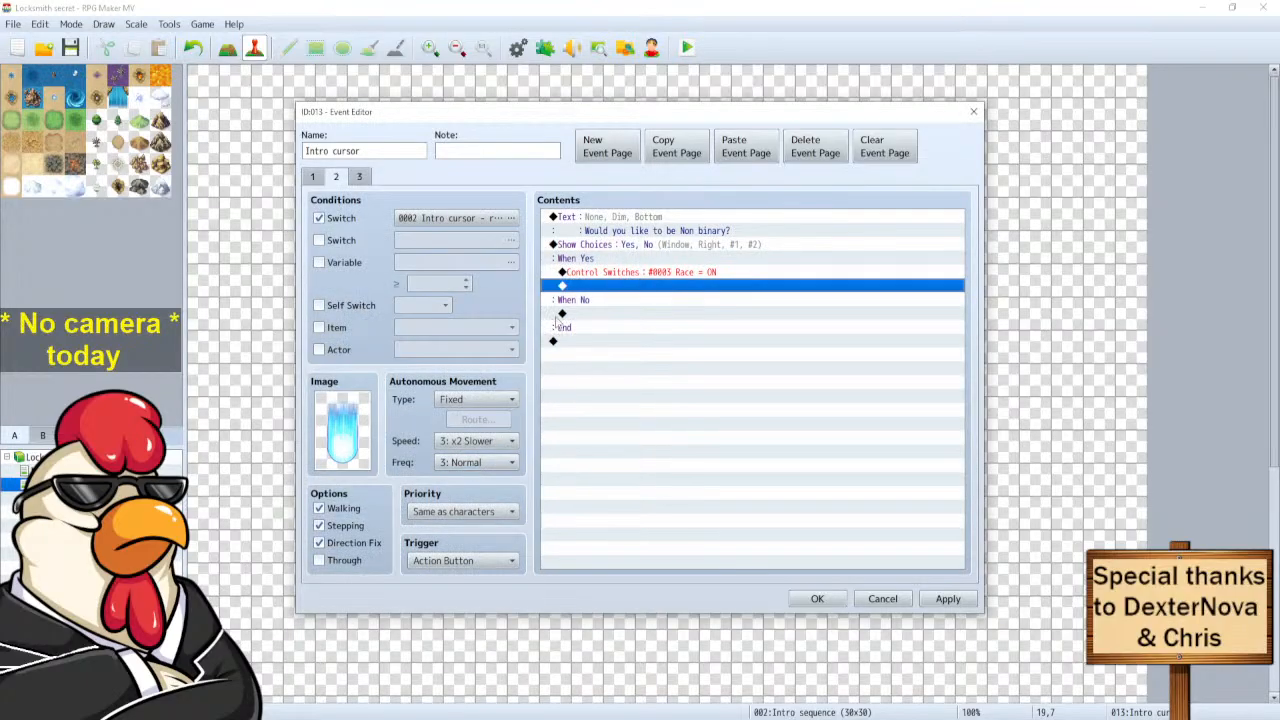
left_click(599, 274)
key("ctrl+c")
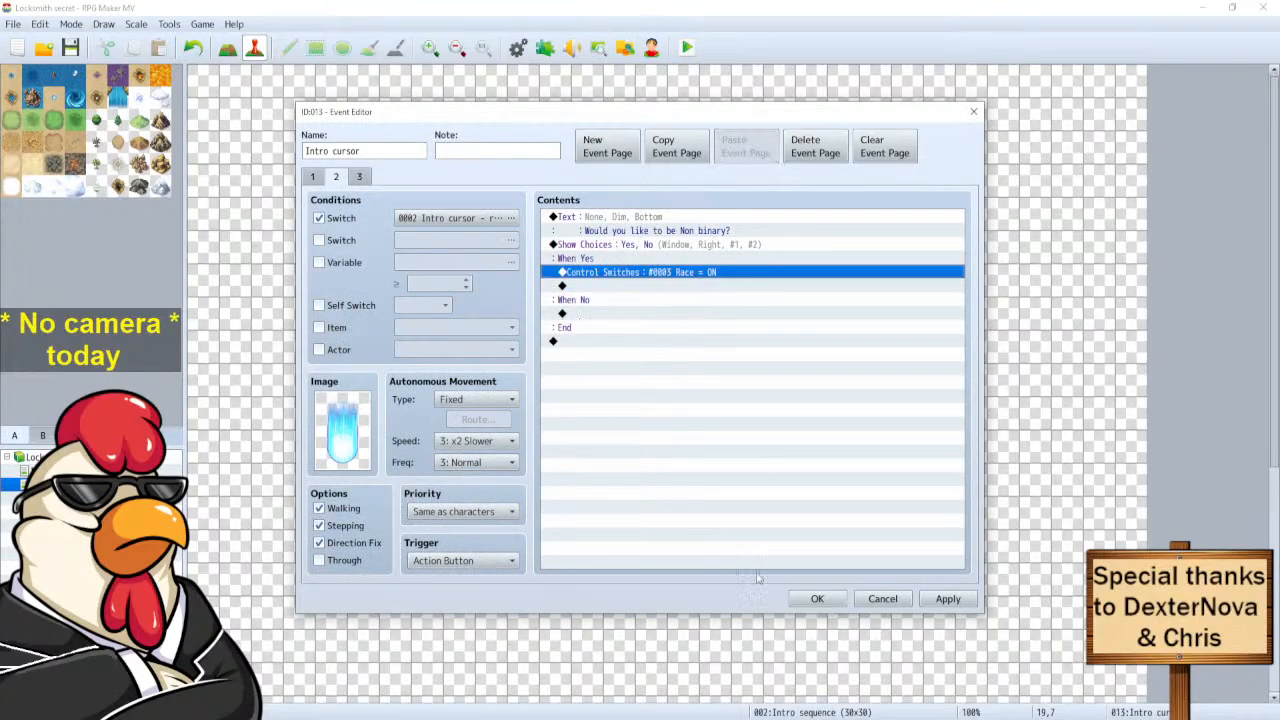
left_click(812, 599)
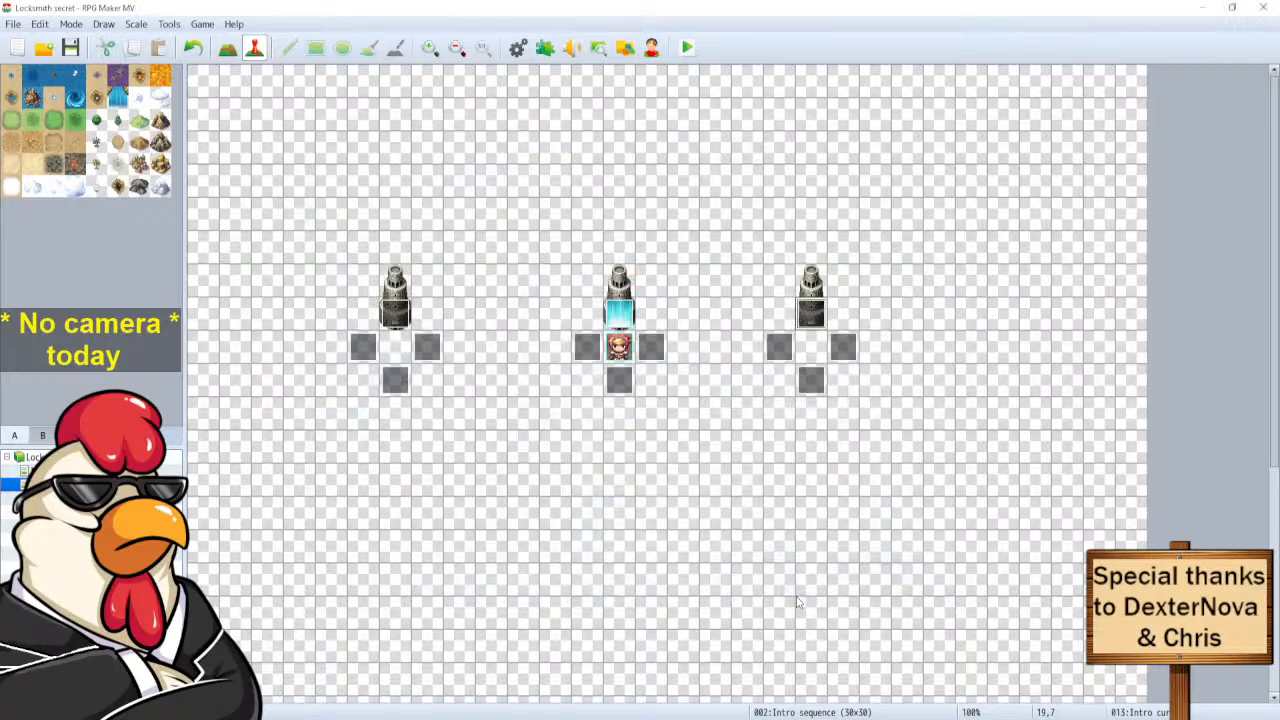
Paste the Race ON command under When Yes in the Female event, then check the courage event.
double_click(620, 315)
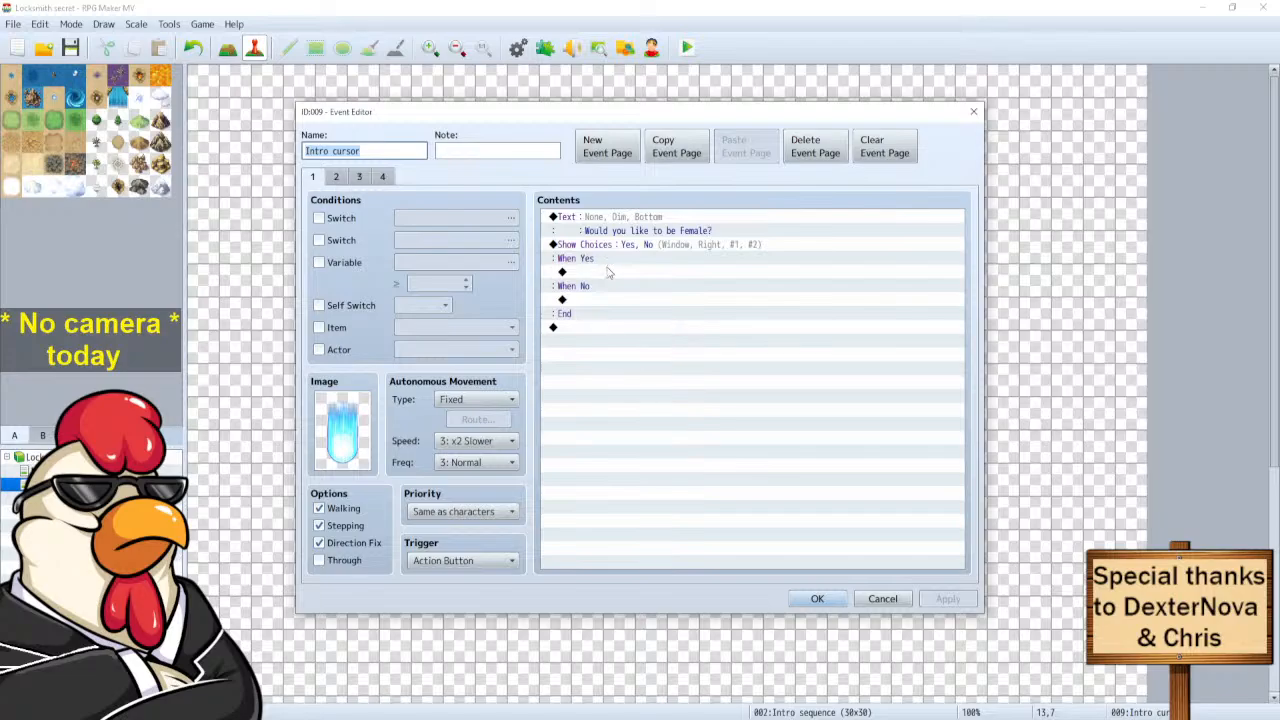
left_click(609, 272)
key("ctrl+v")
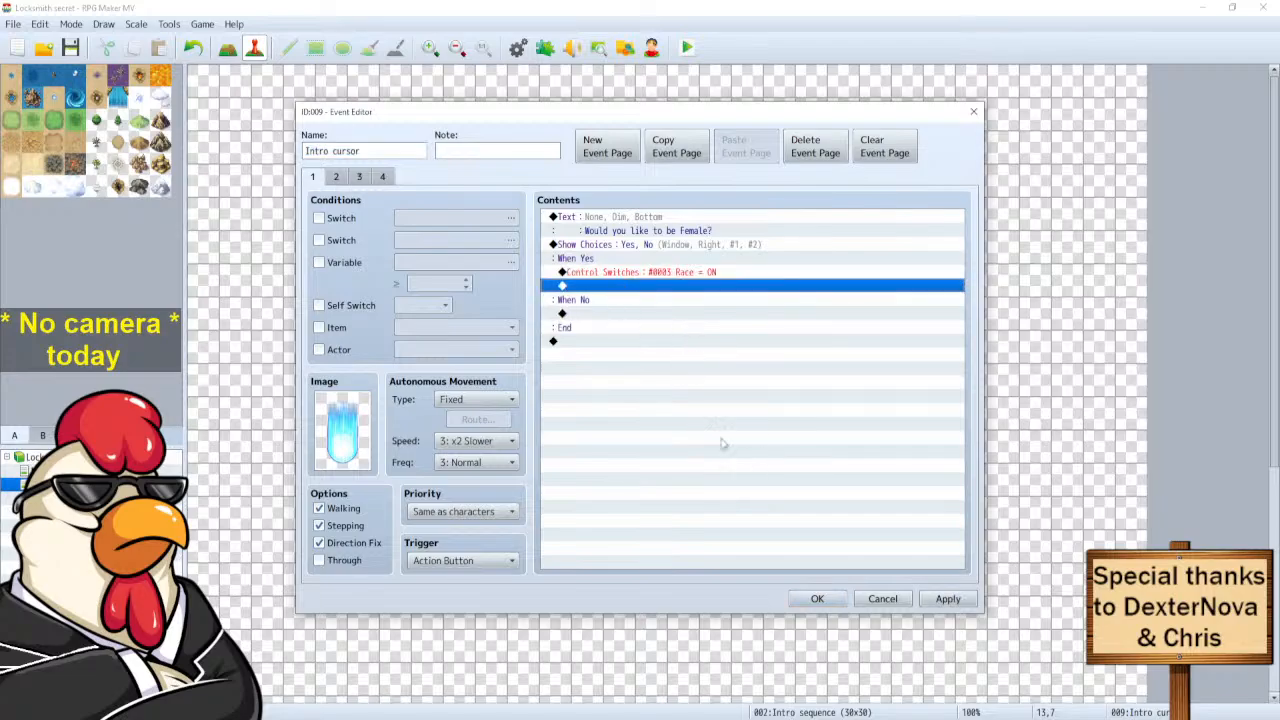
left_click(815, 598)
double_click(668, 402)
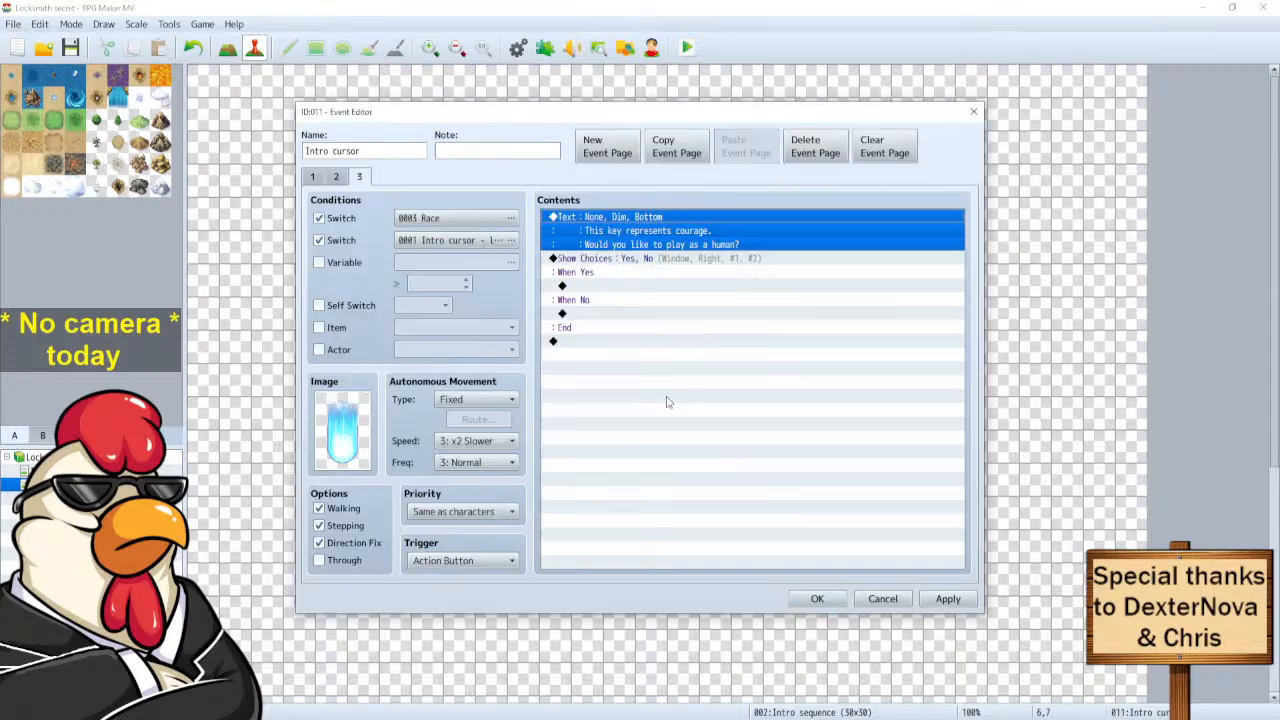
left_click(817, 598)
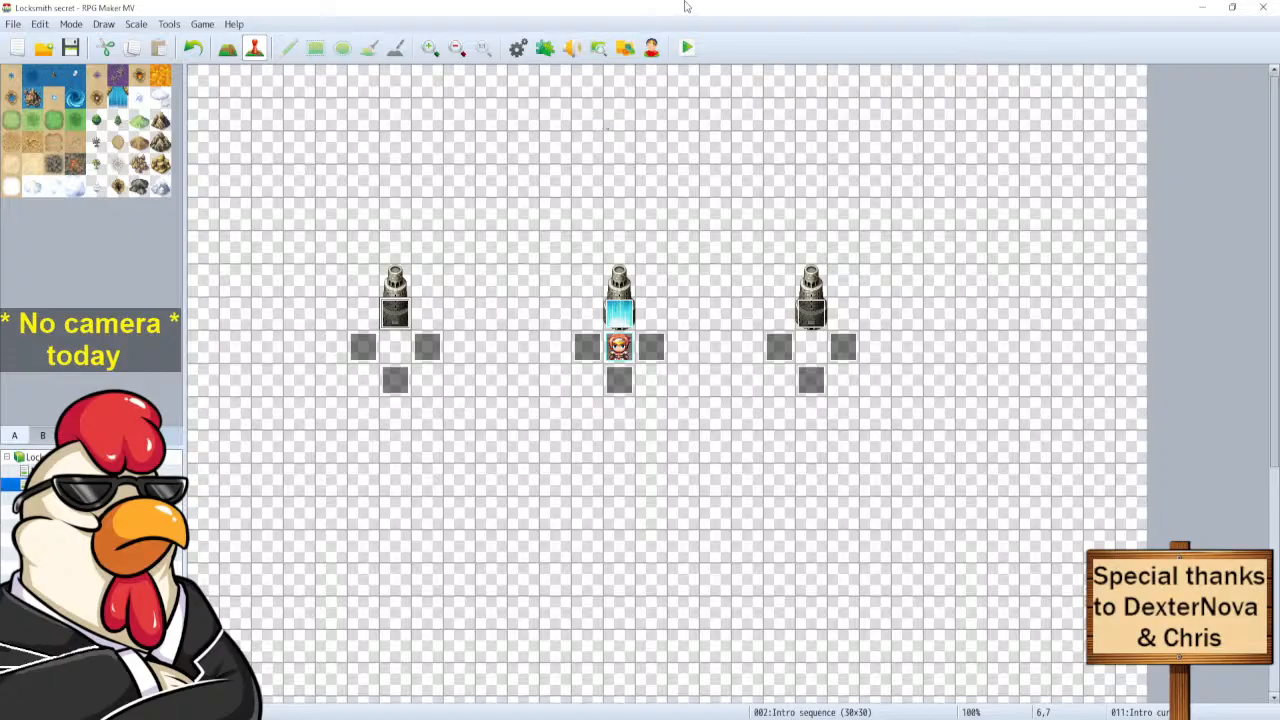
left_click(687, 47)
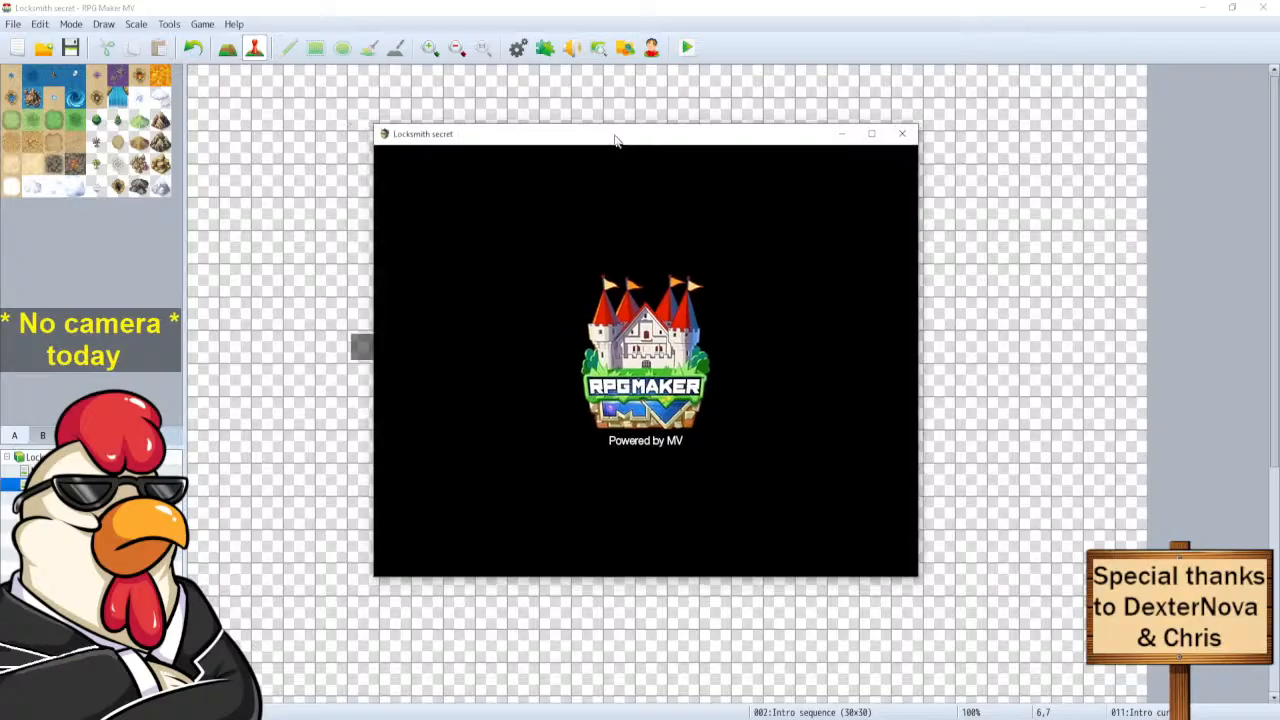
left_click_drag(615, 138, 616, 113)
key("Return")
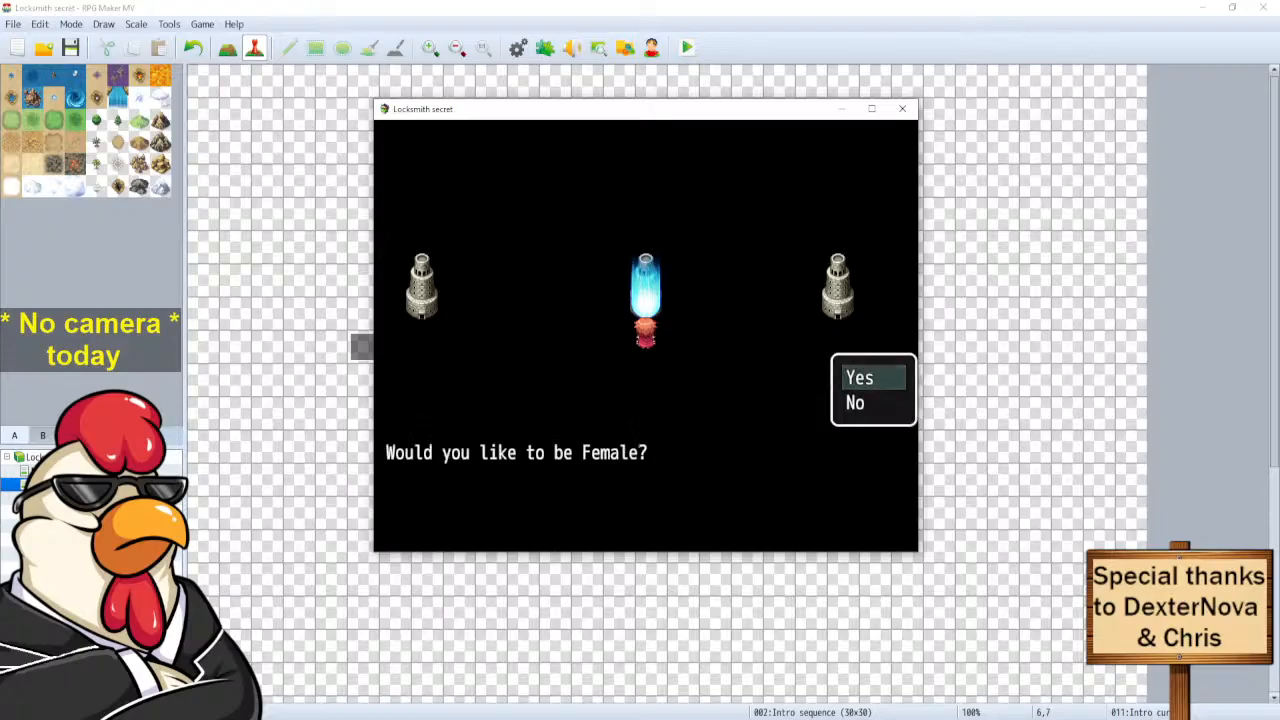
key("Down")
key("Return")
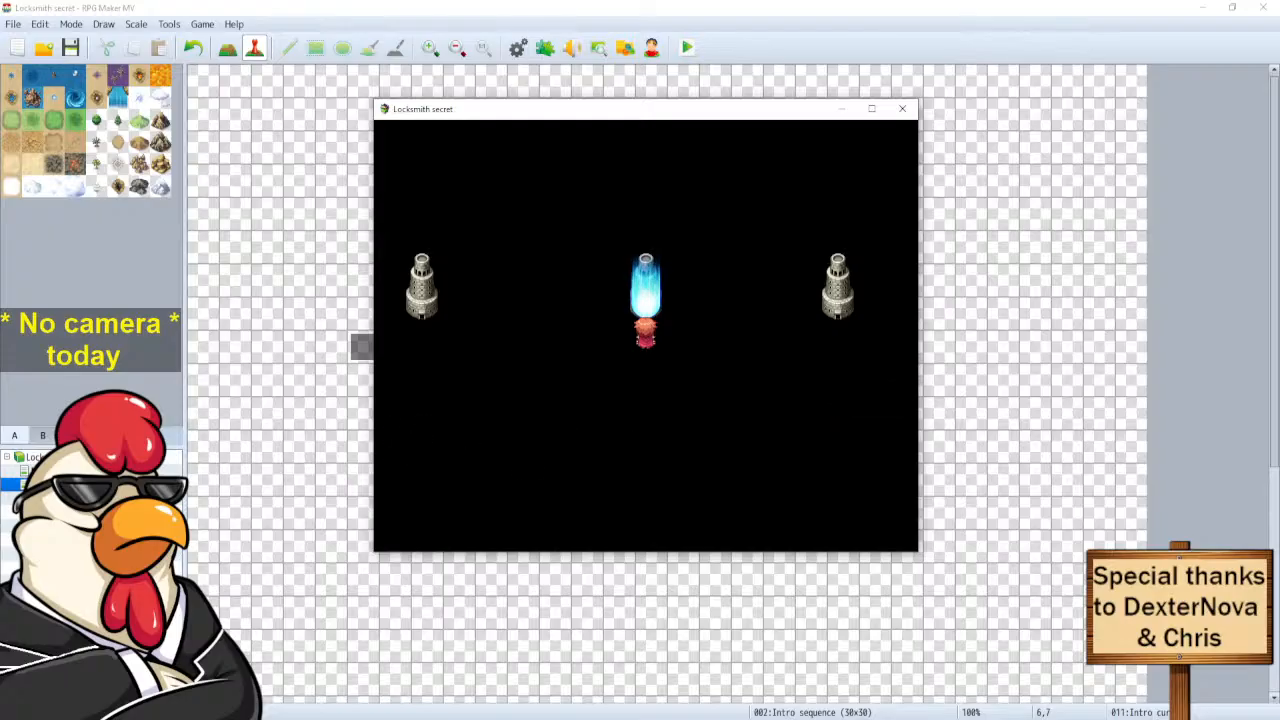
key("Down")
key("Return")
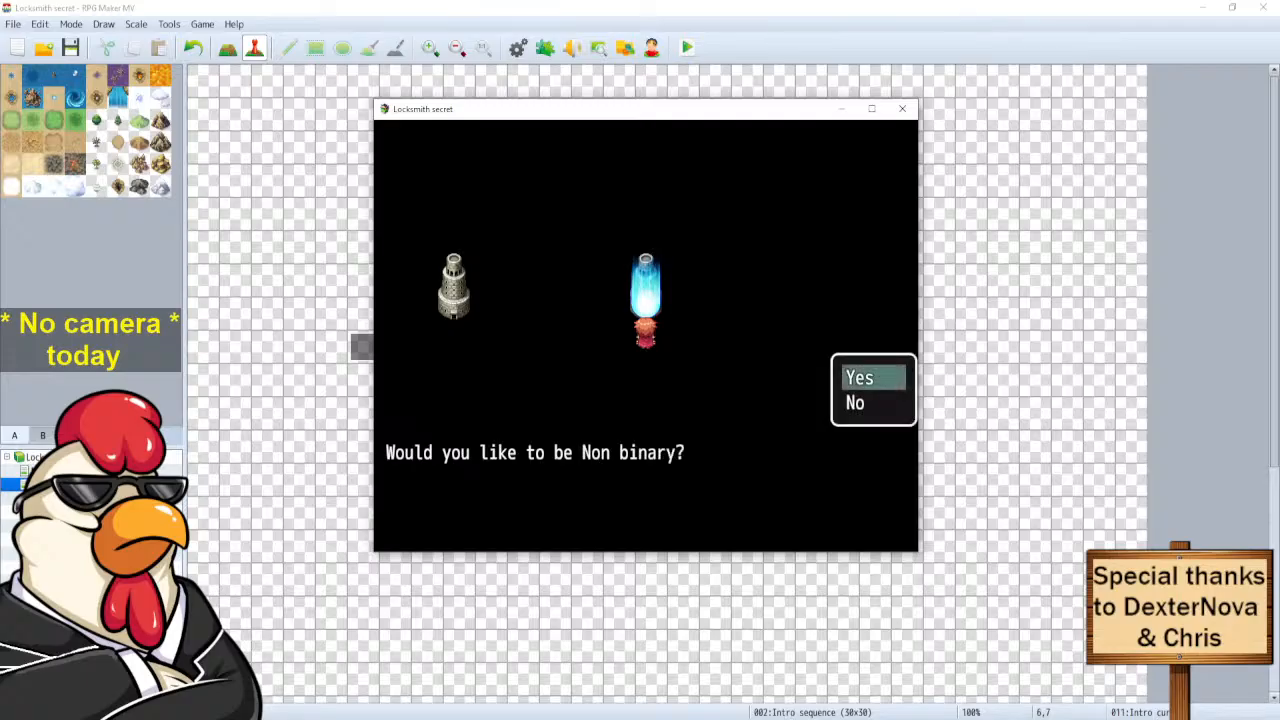
key("Down")
key("Return")
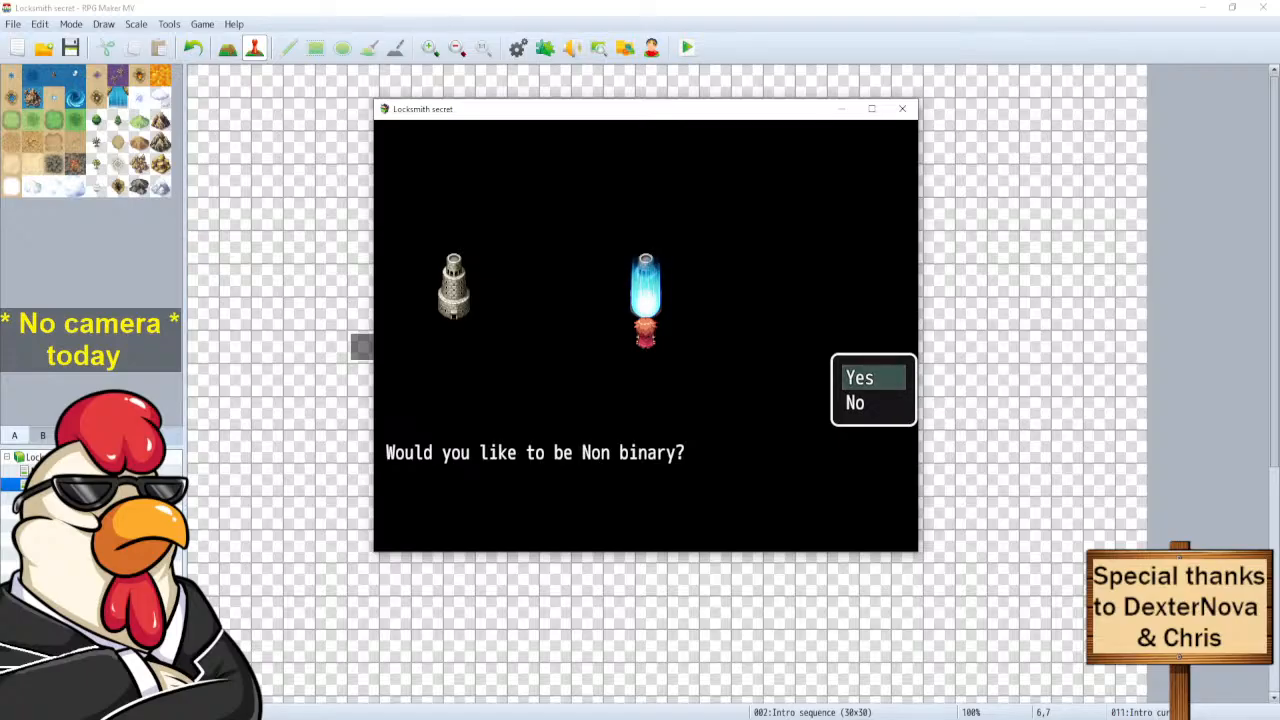
key("Return")
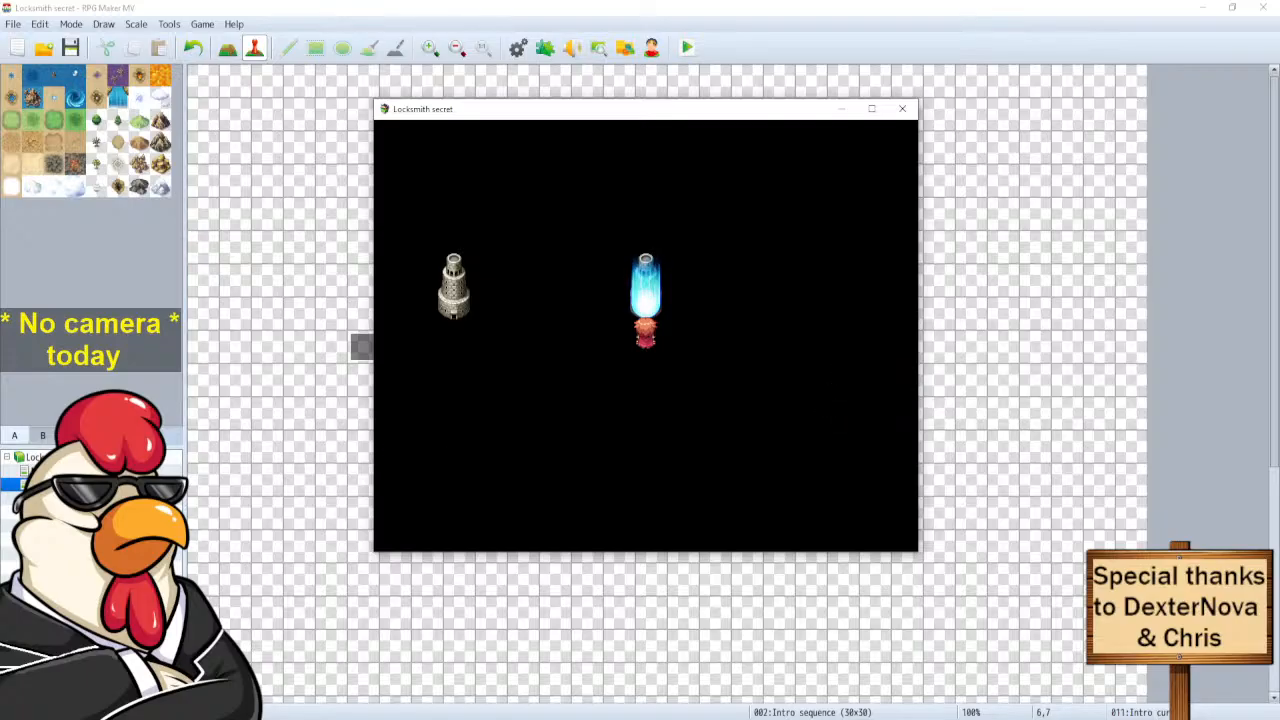
key("Down")
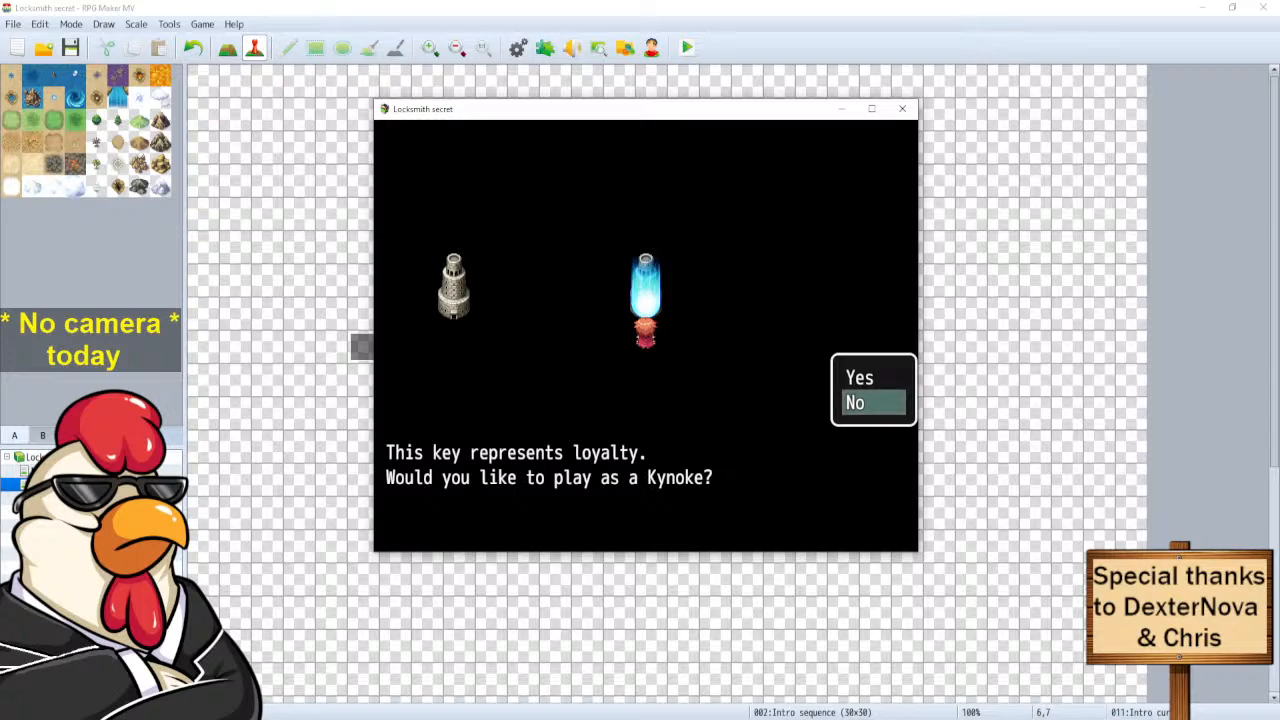
key("Return")
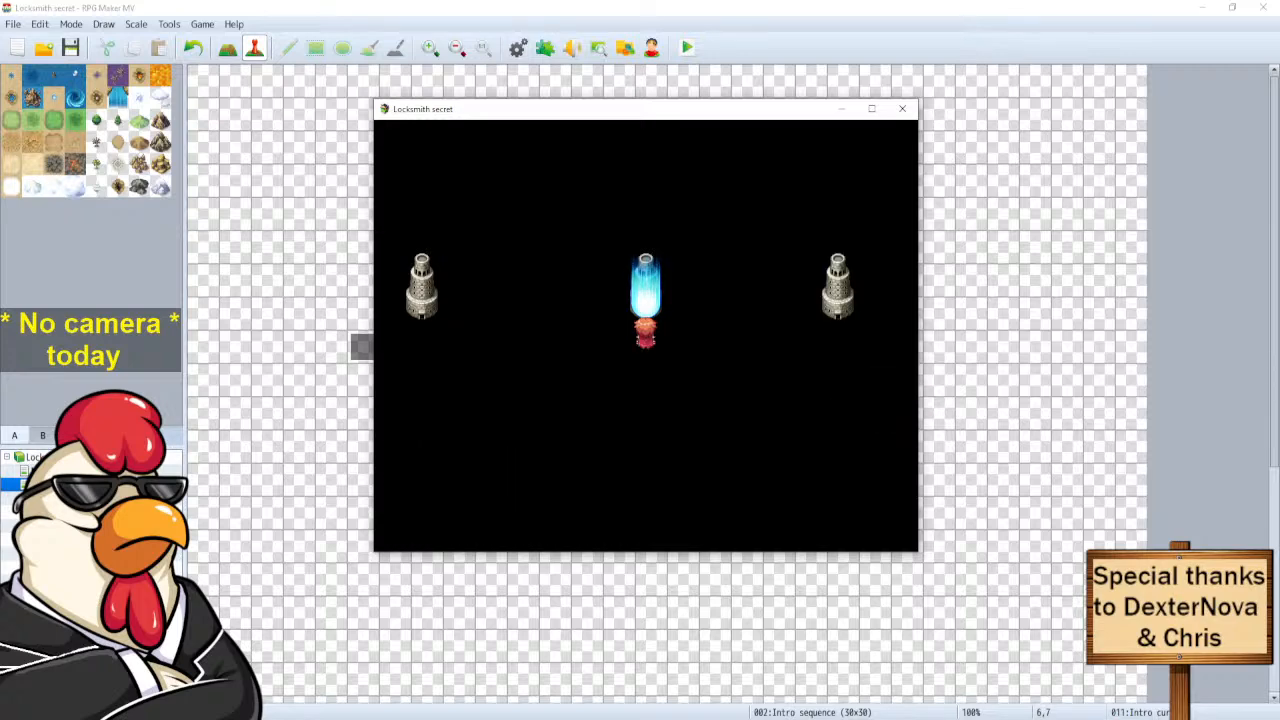
key("Down")
key("Return")
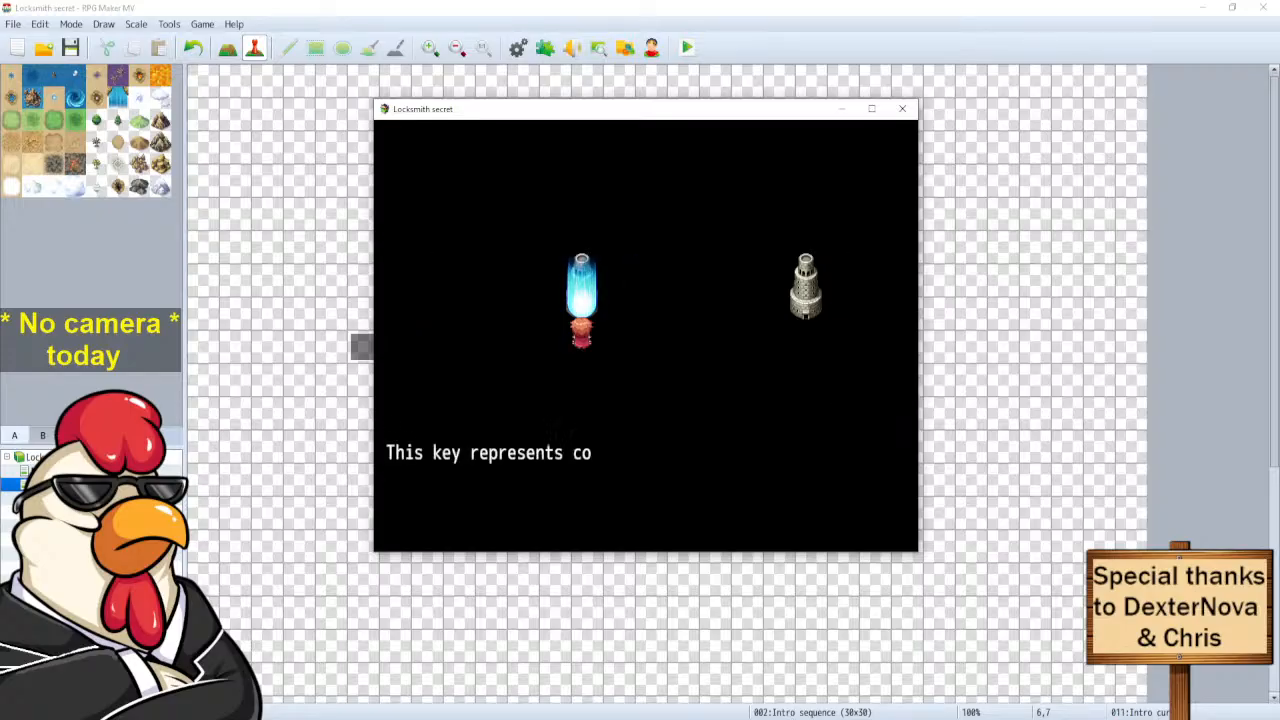
key("Down")
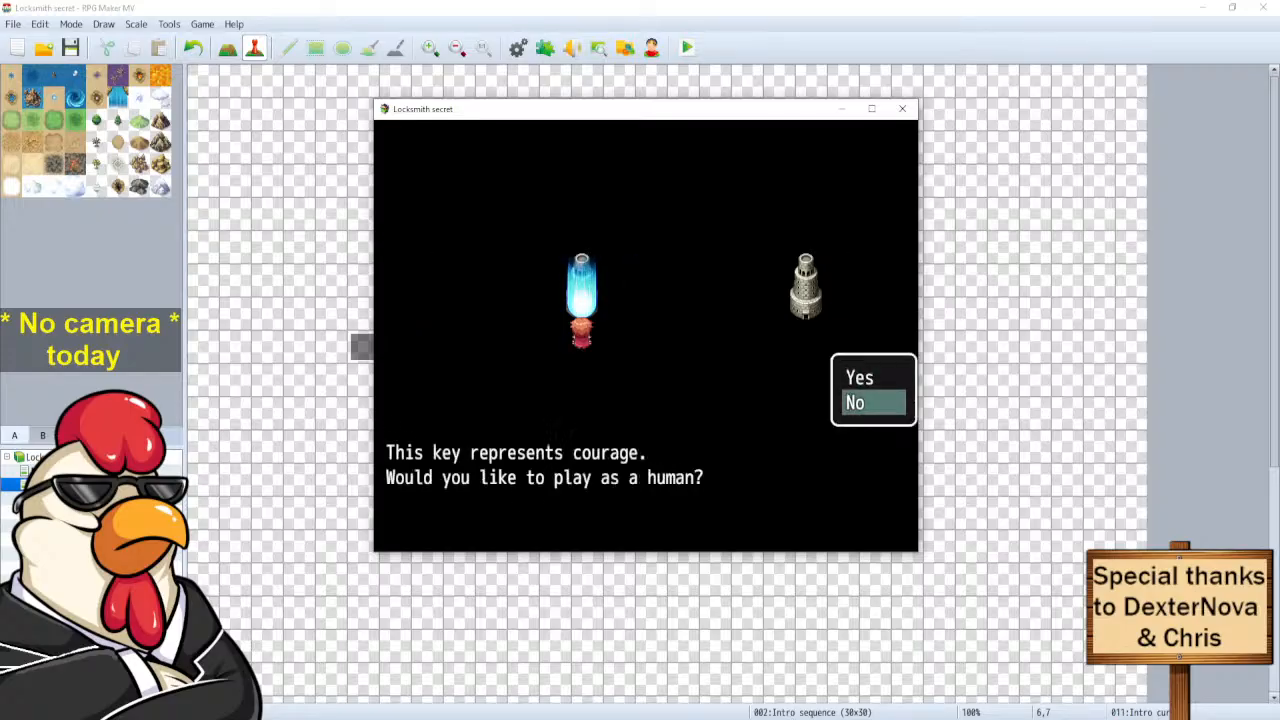
key("Return")
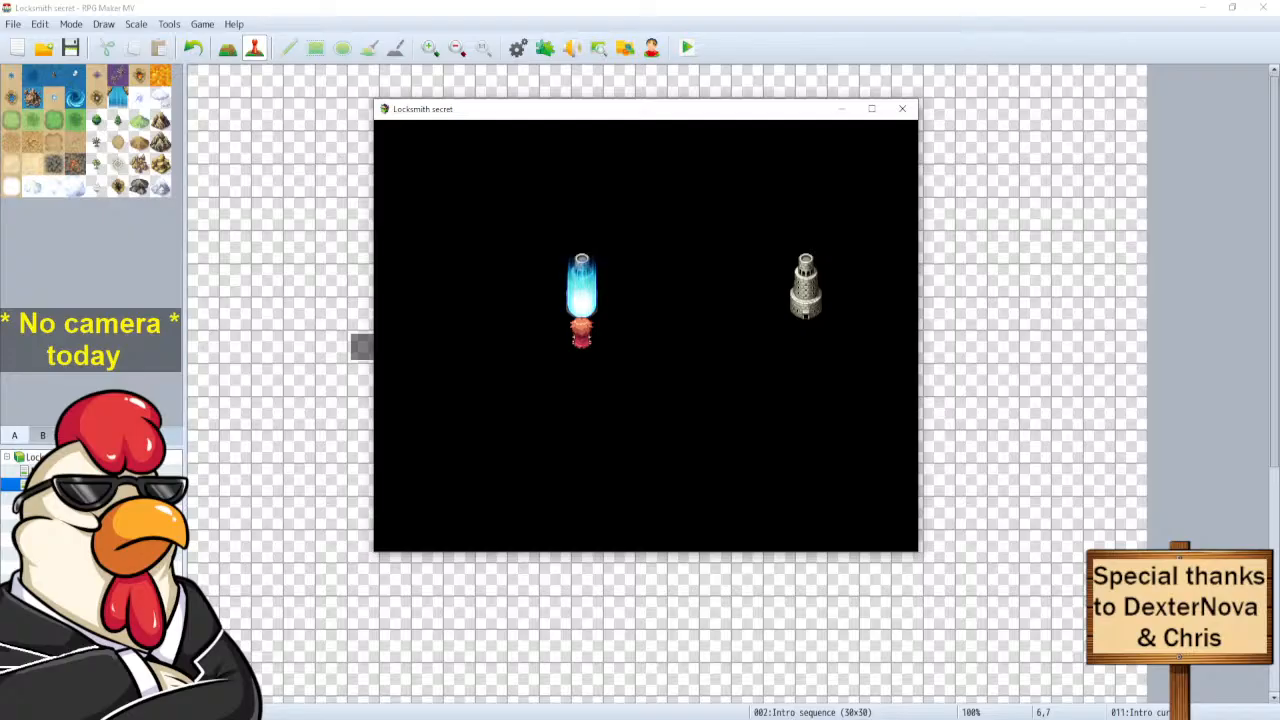
left_click(902, 108)
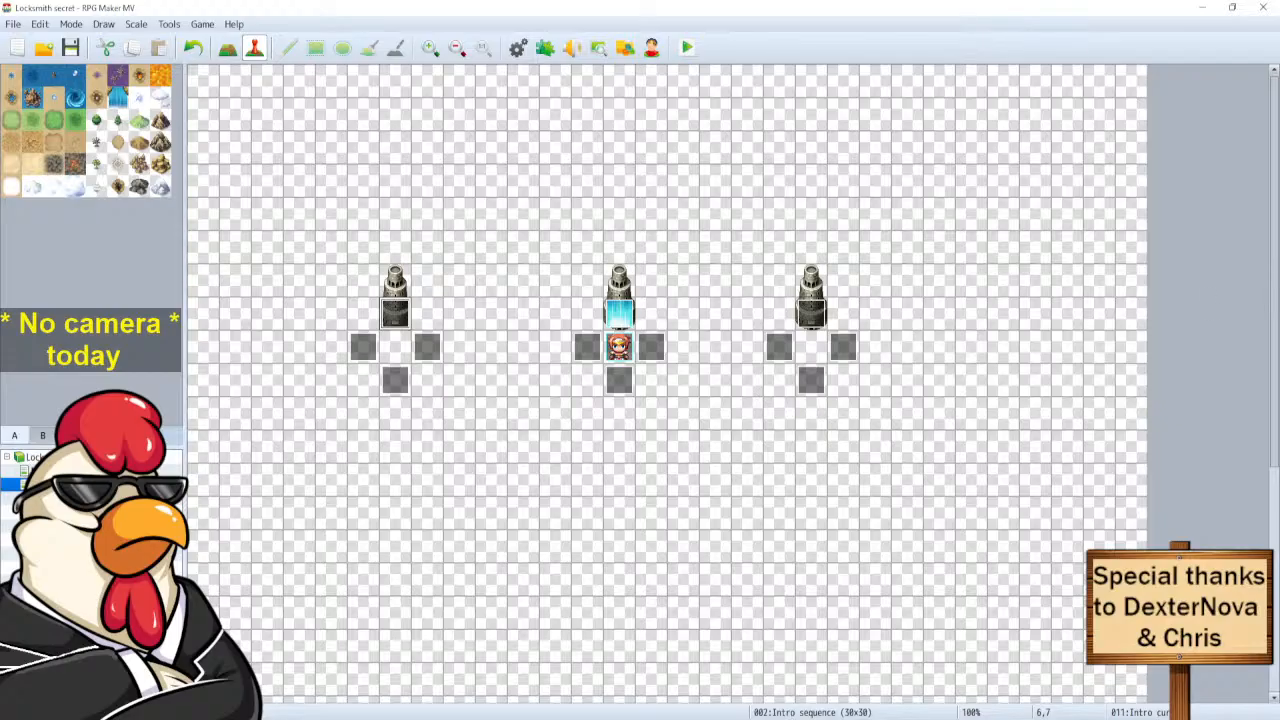
Create a new map from the project root's context menu, opening Map Properties for MAP003.
right_click(40, 457)
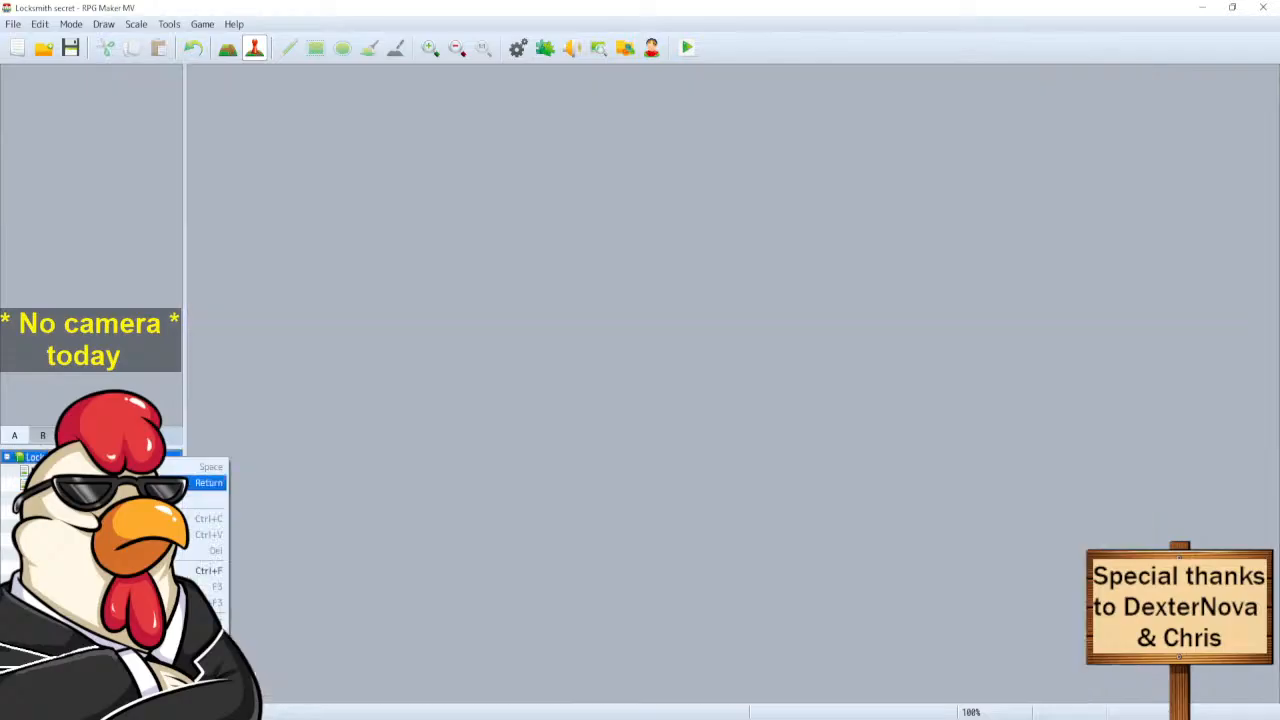
left_click(175, 482)
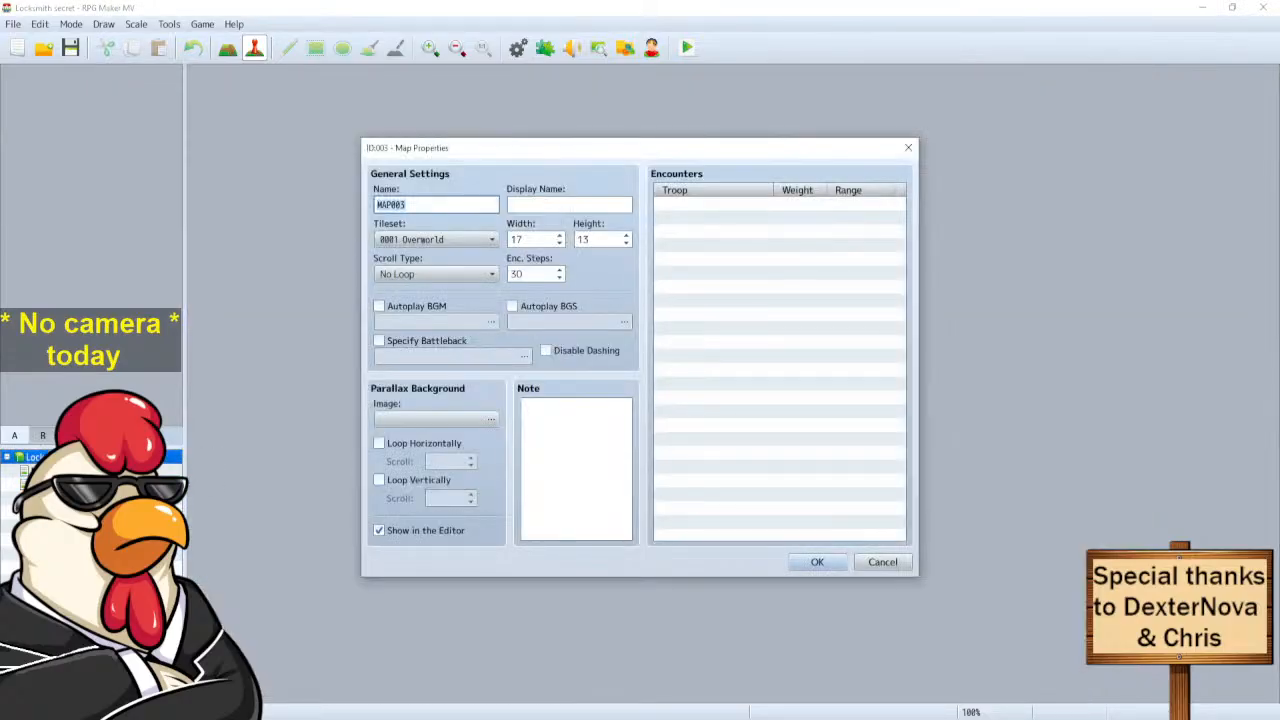
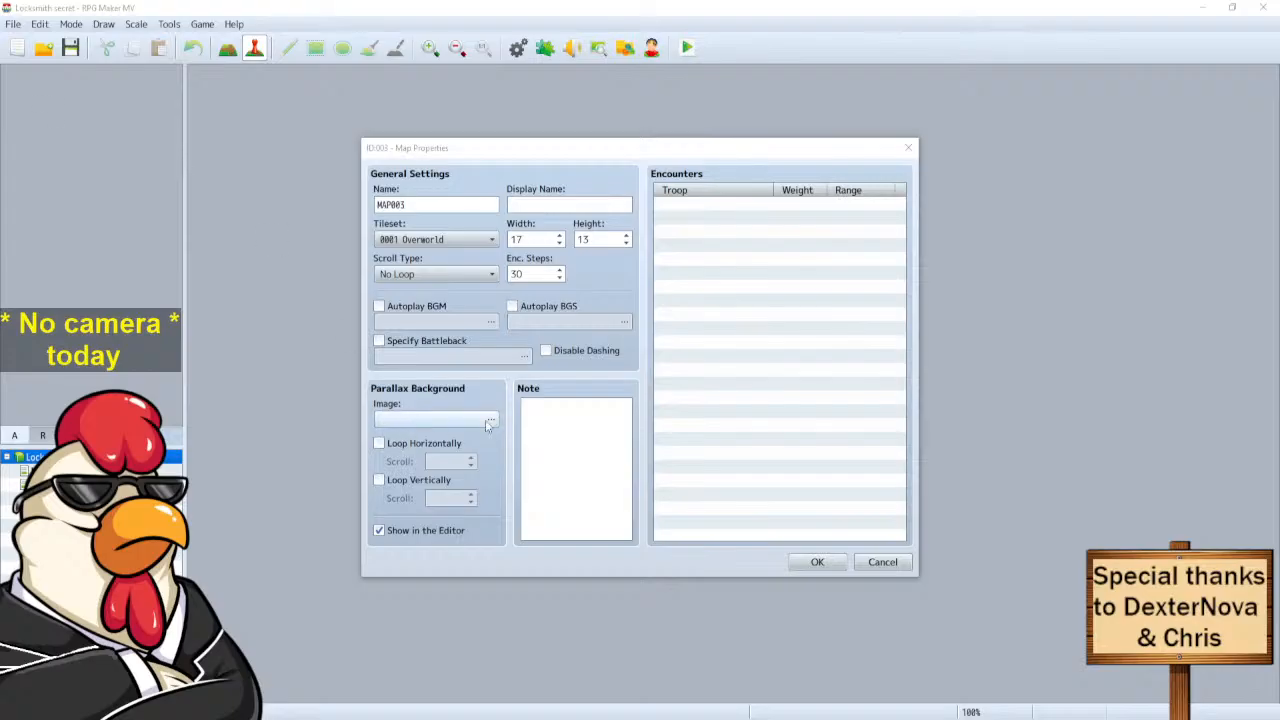
Rename the new map from MAP003 to 'Intro Wagon' in Map Properties.
left_click_drag(450, 205, 294, 203)
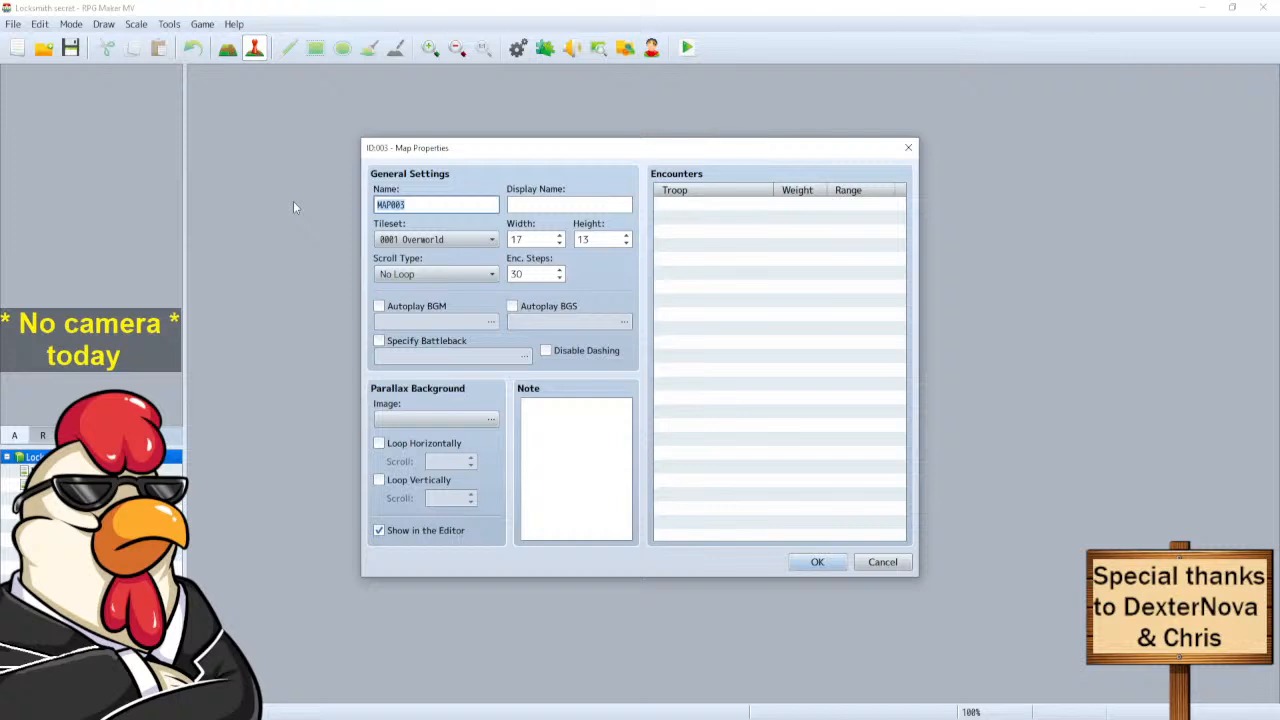
type("Intro Wagon")
left_click(814, 563)
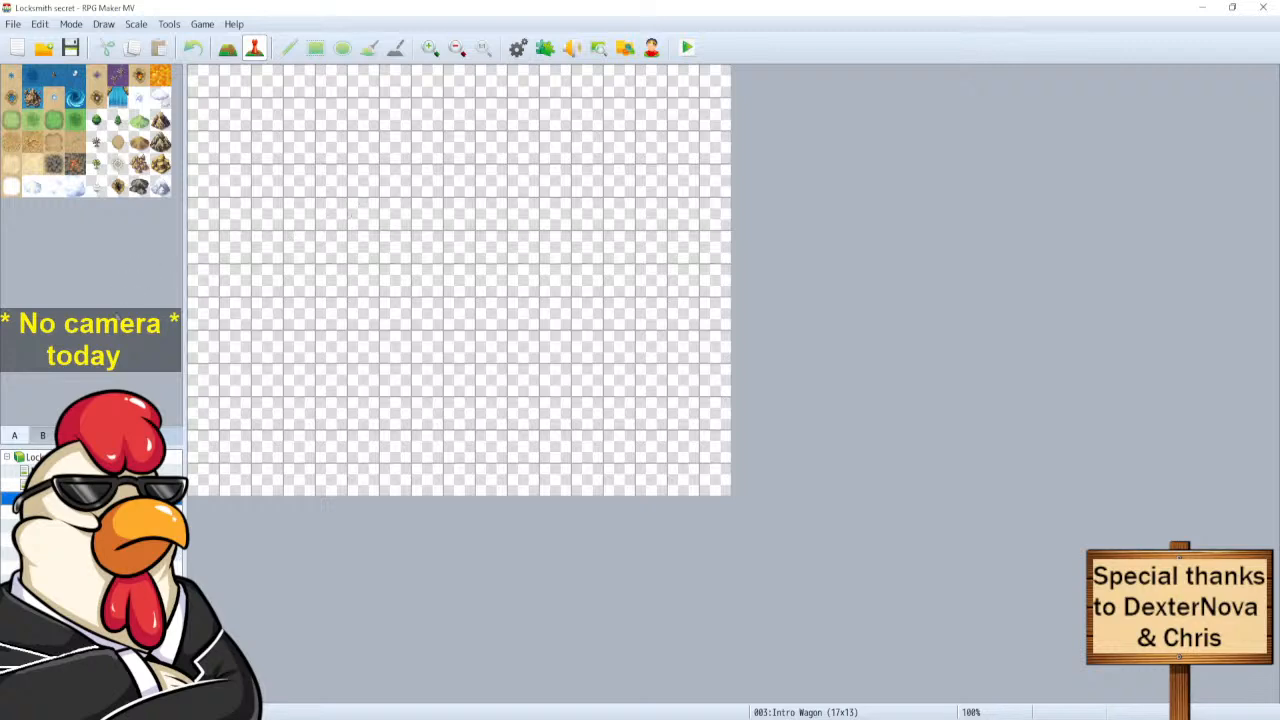
Nest the Intro Wagon map under Intro sequence in the map tree and open Intro sequence.
left_click_drag(70, 498, 70, 484)
left_click(70, 485)
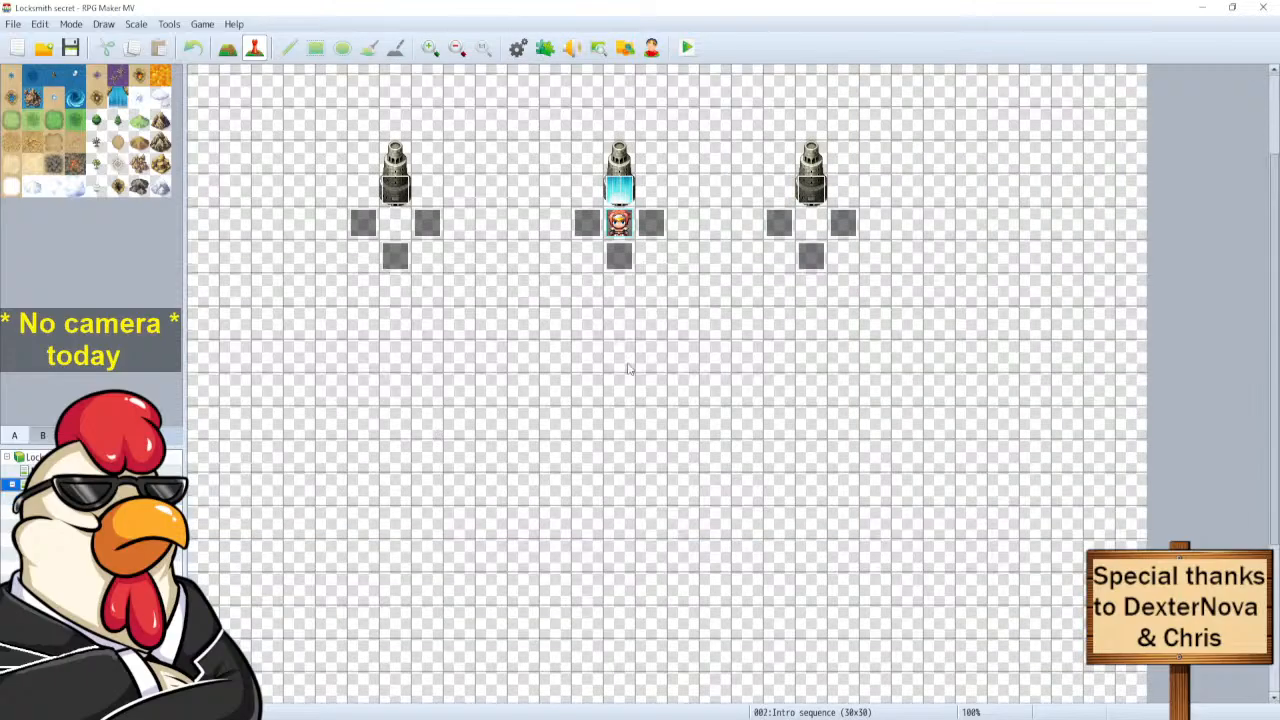
Go to page 3 of the Intro cursor event and start a command on the empty When Yes line.
double_click(395, 185)
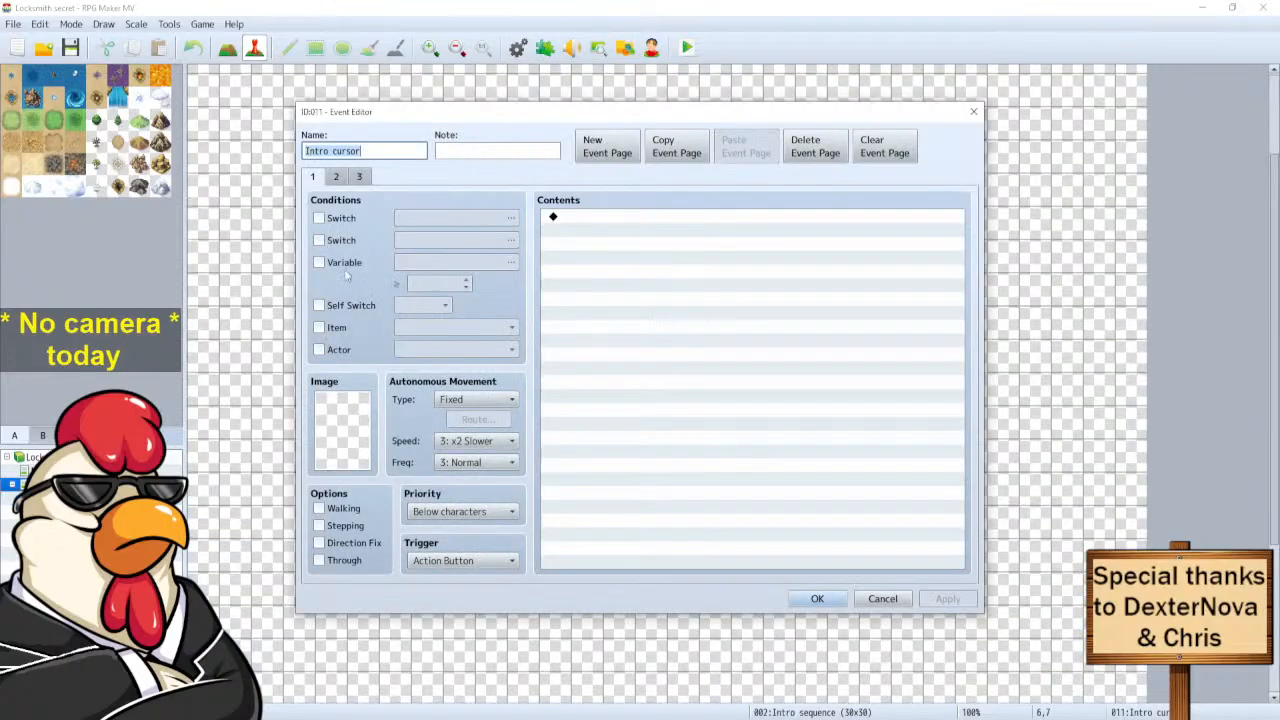
left_click(354, 176)
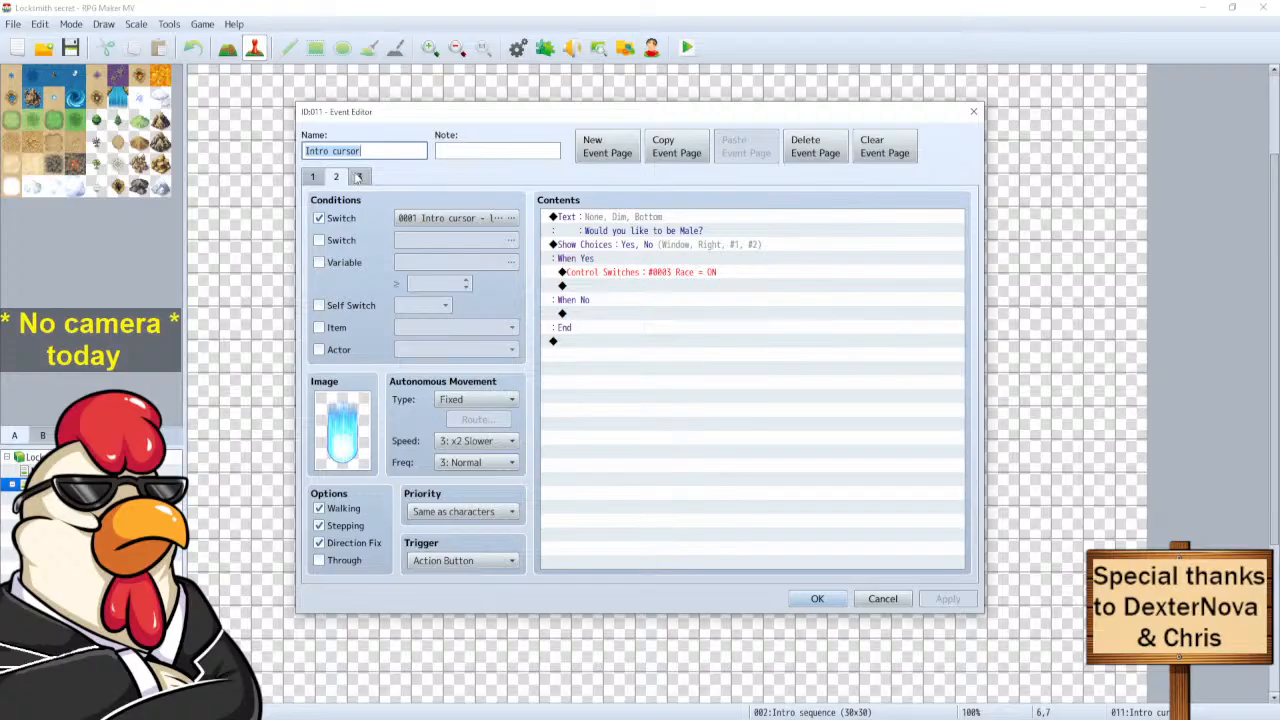
left_click(358, 177)
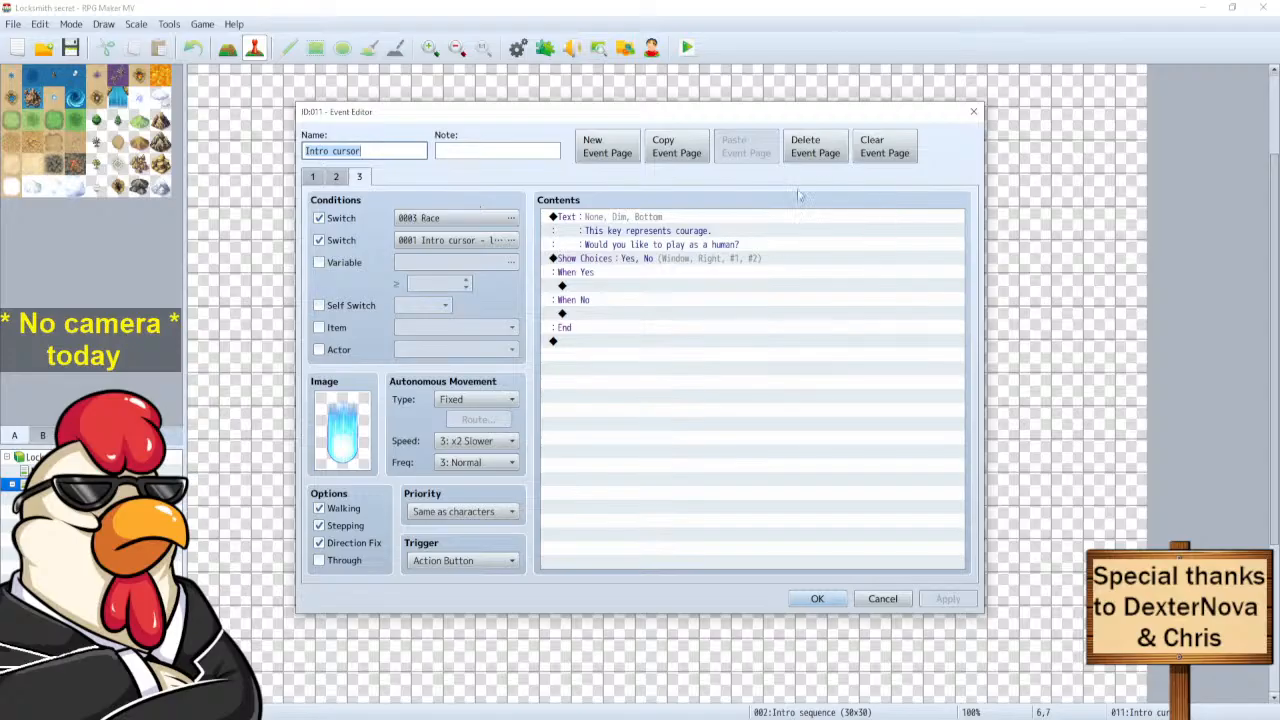
left_click(598, 288)
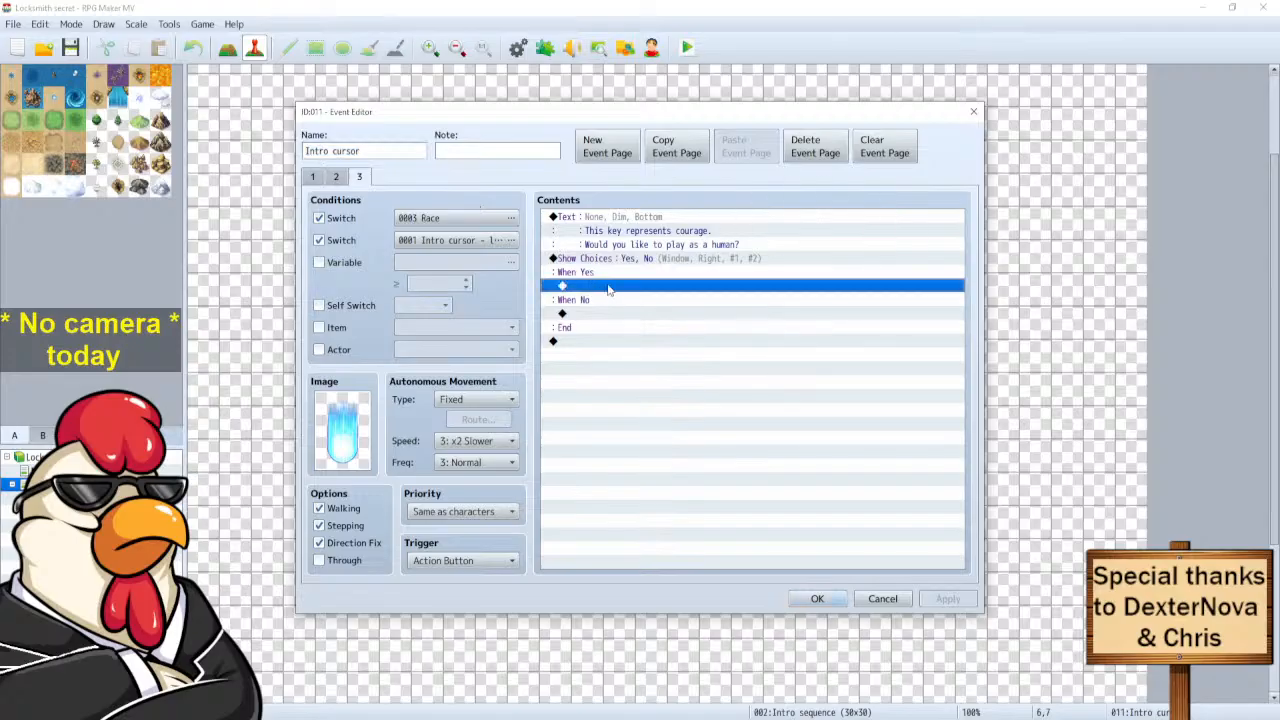
double_click(608, 289)
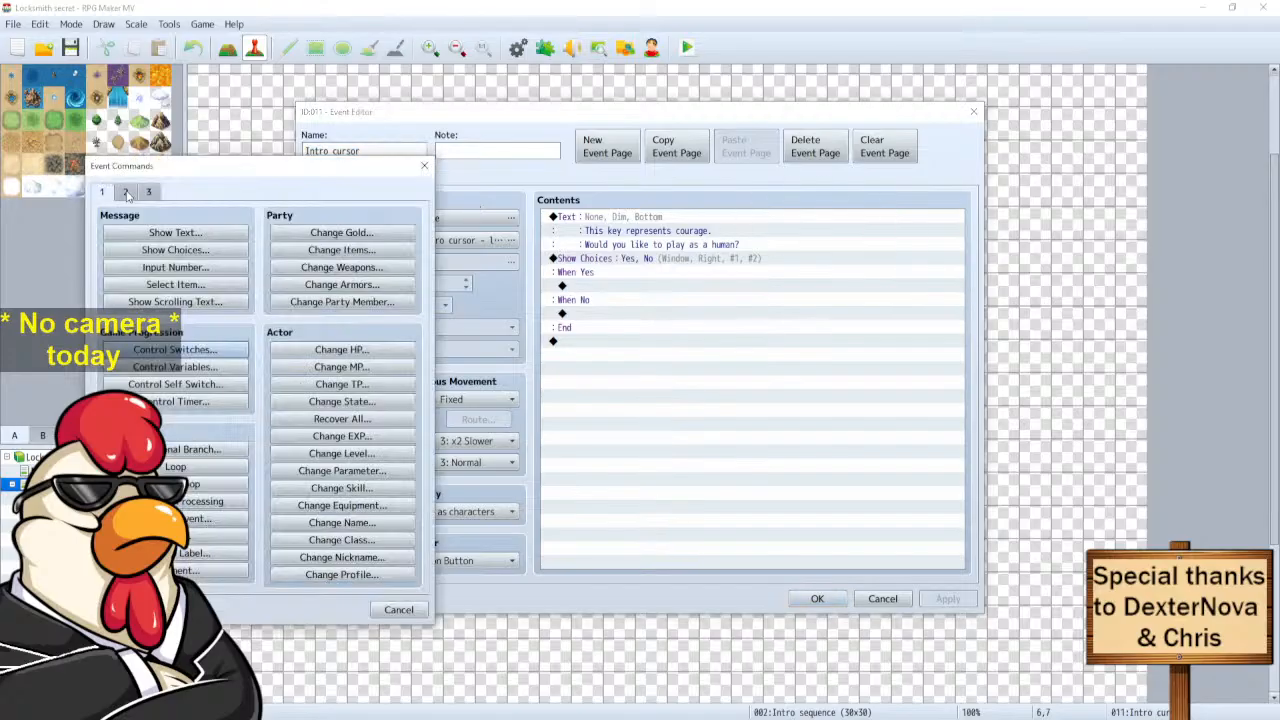
Browse the command tabs and pick Change Actor Images from tab 3.
left_click(125, 192)
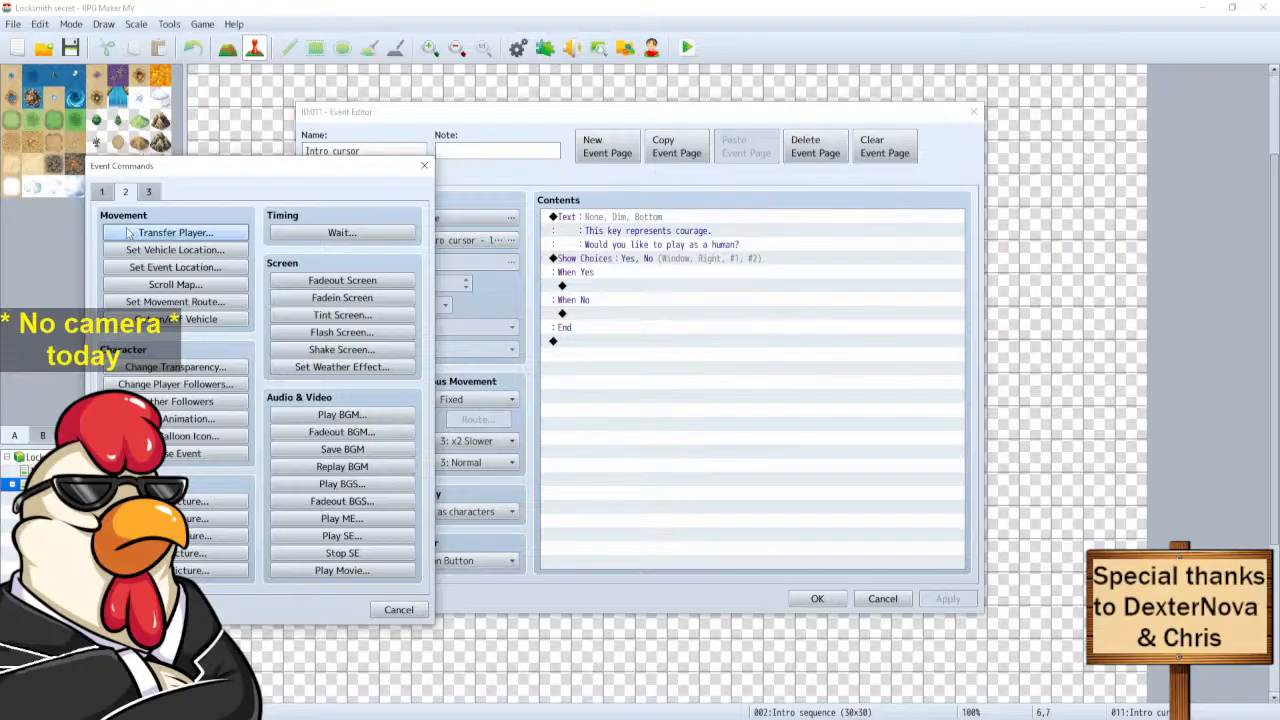
left_click(150, 194)
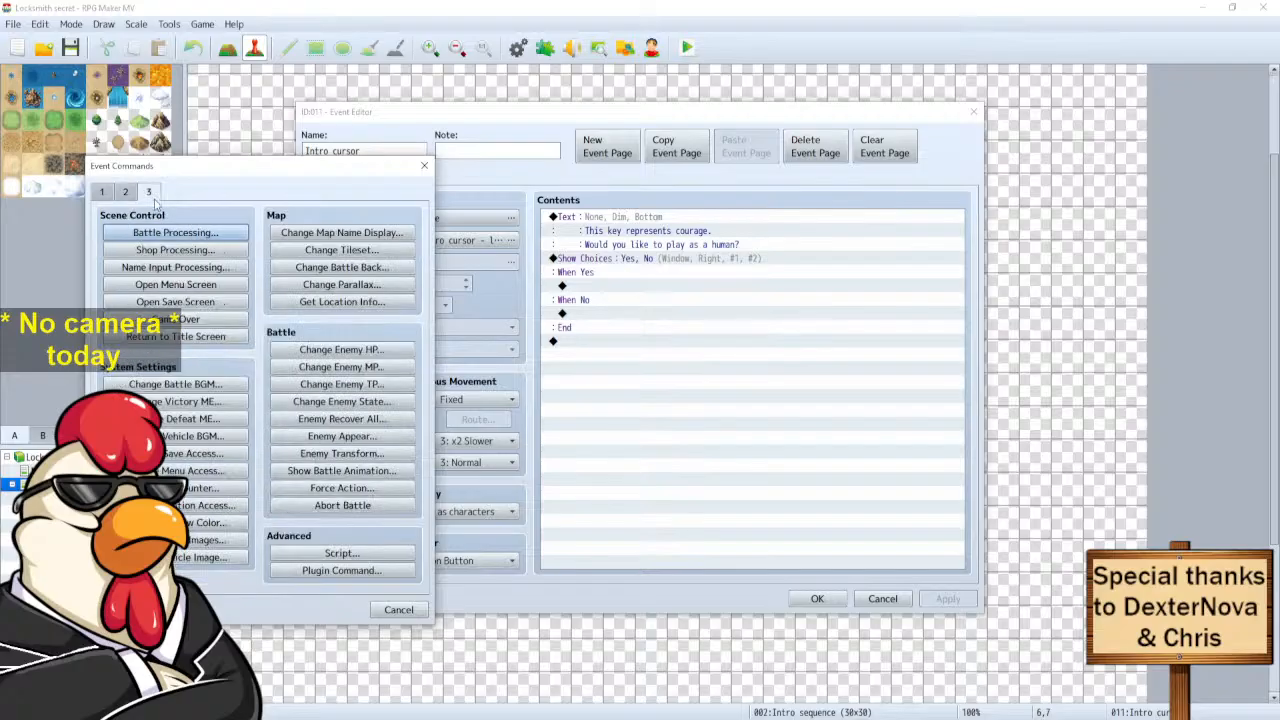
left_click(102, 194)
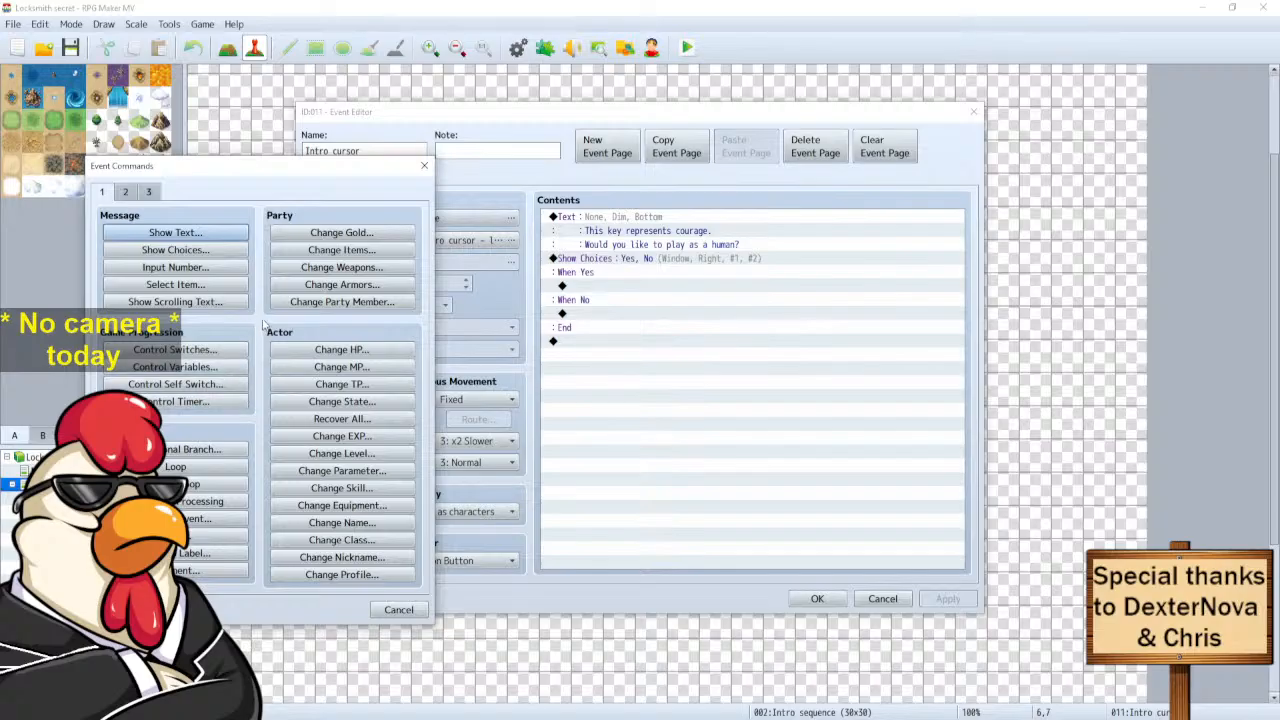
left_click(125, 192)
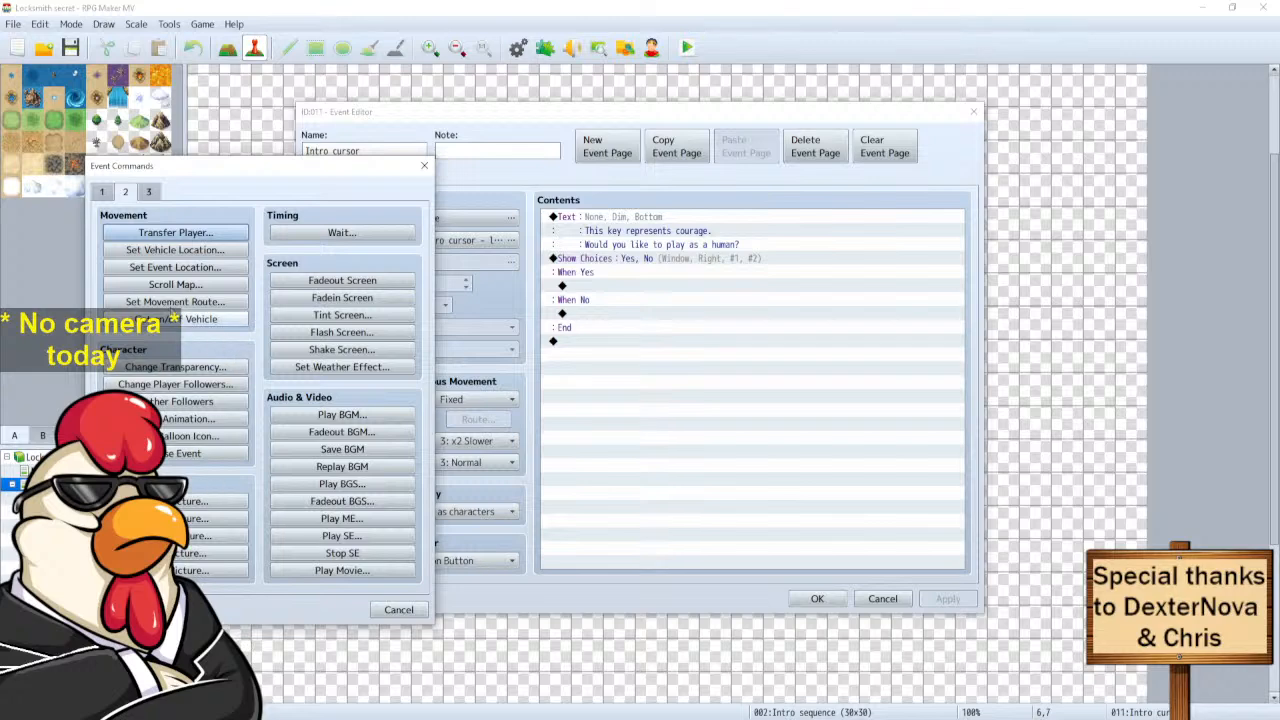
left_click(148, 192)
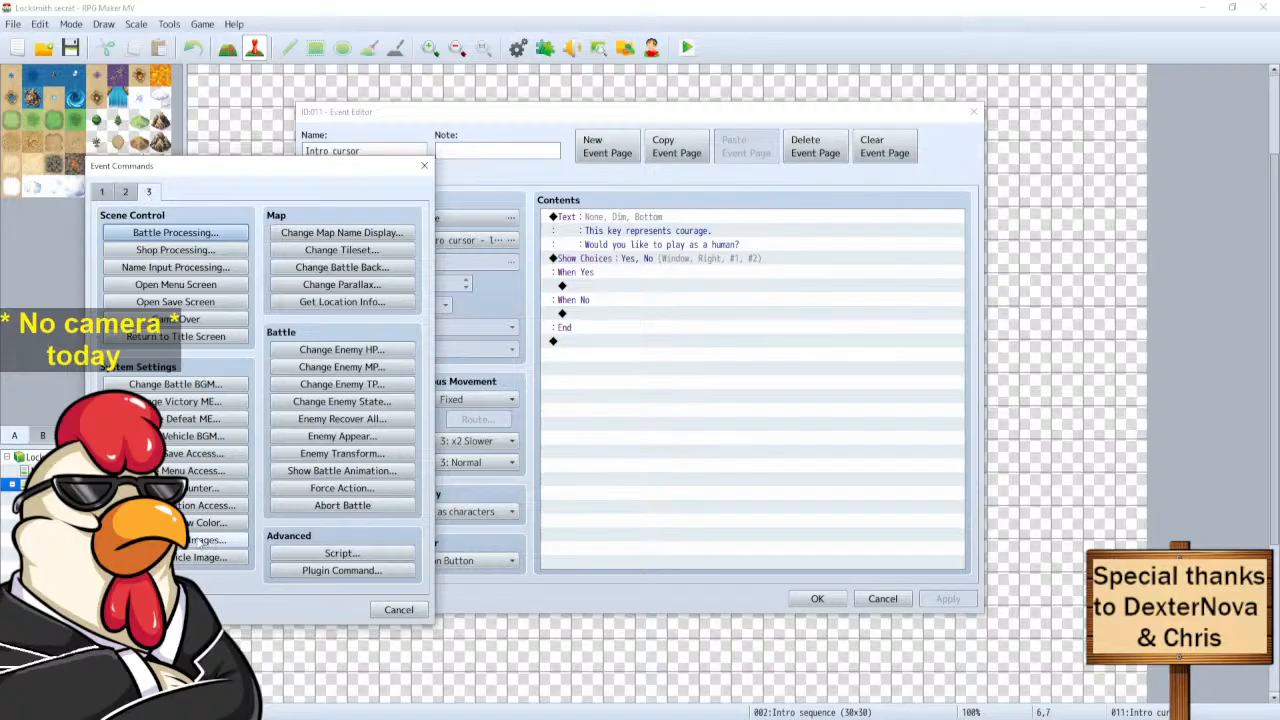
left_click(200, 540)
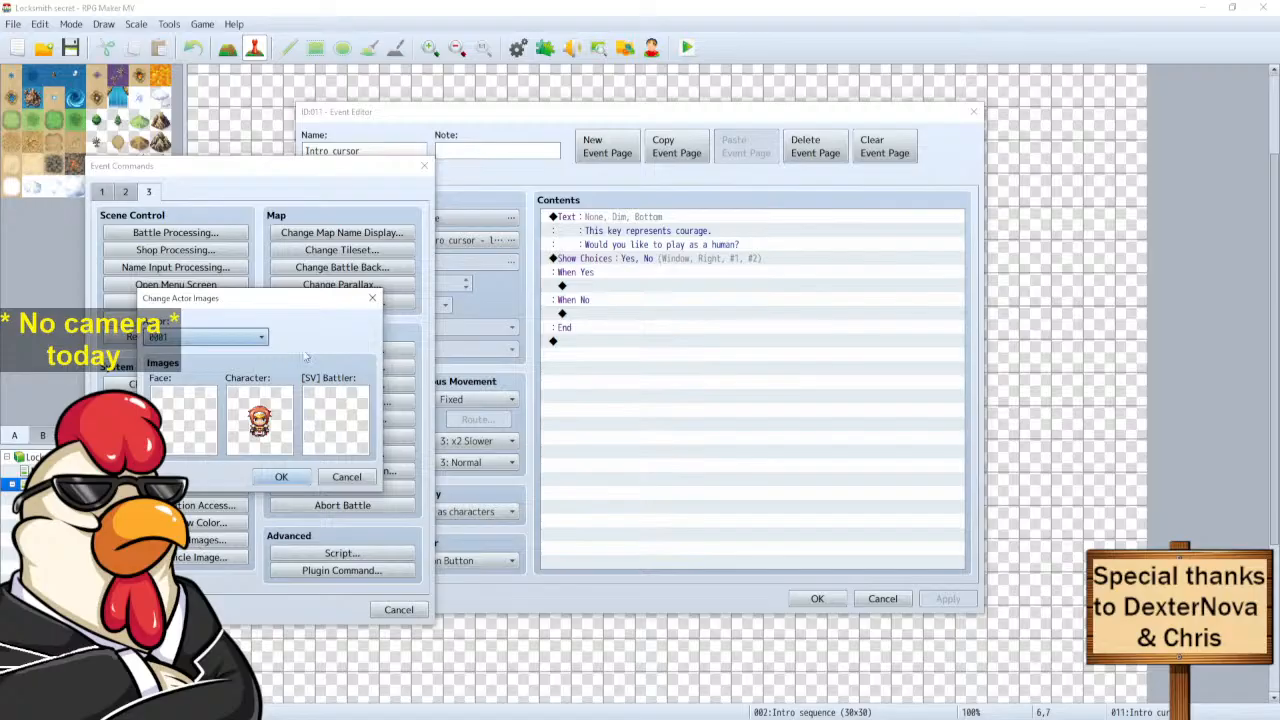
Choose a top-row Actor1 character sprite and insert Change Actor Images under When Yes.
left_click_drag(227, 300, 293, 302)
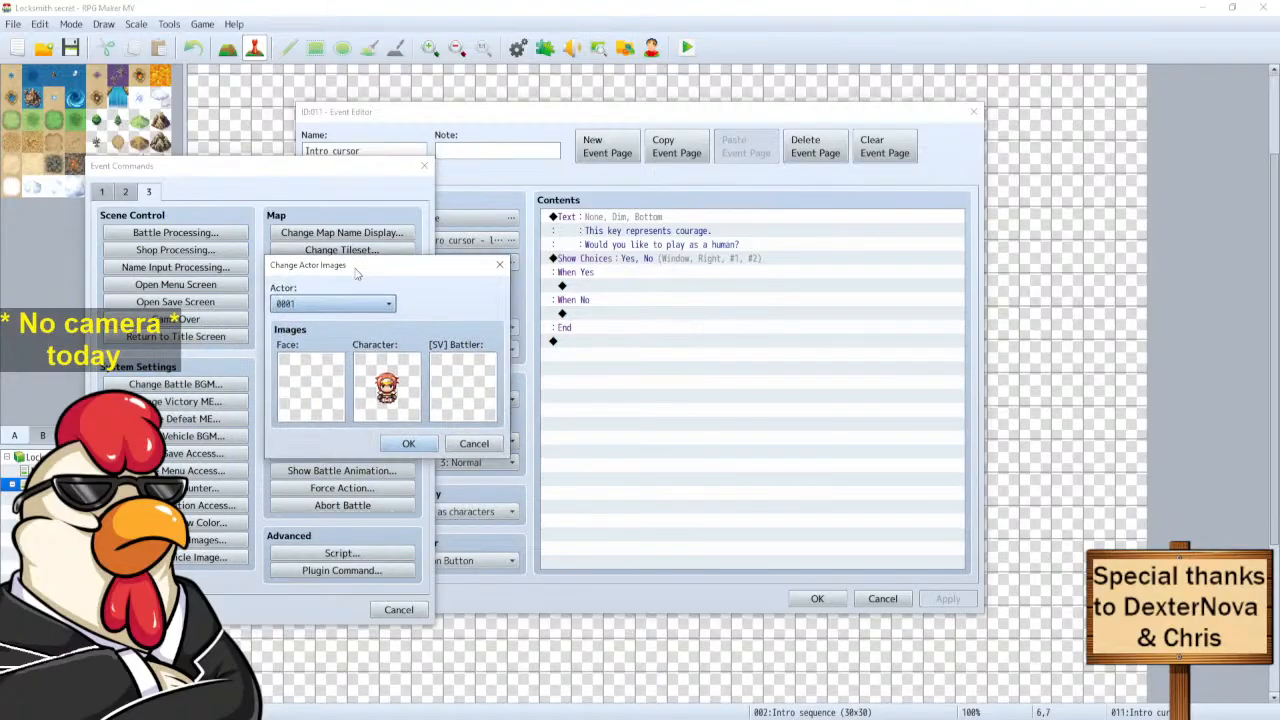
double_click(345, 405)
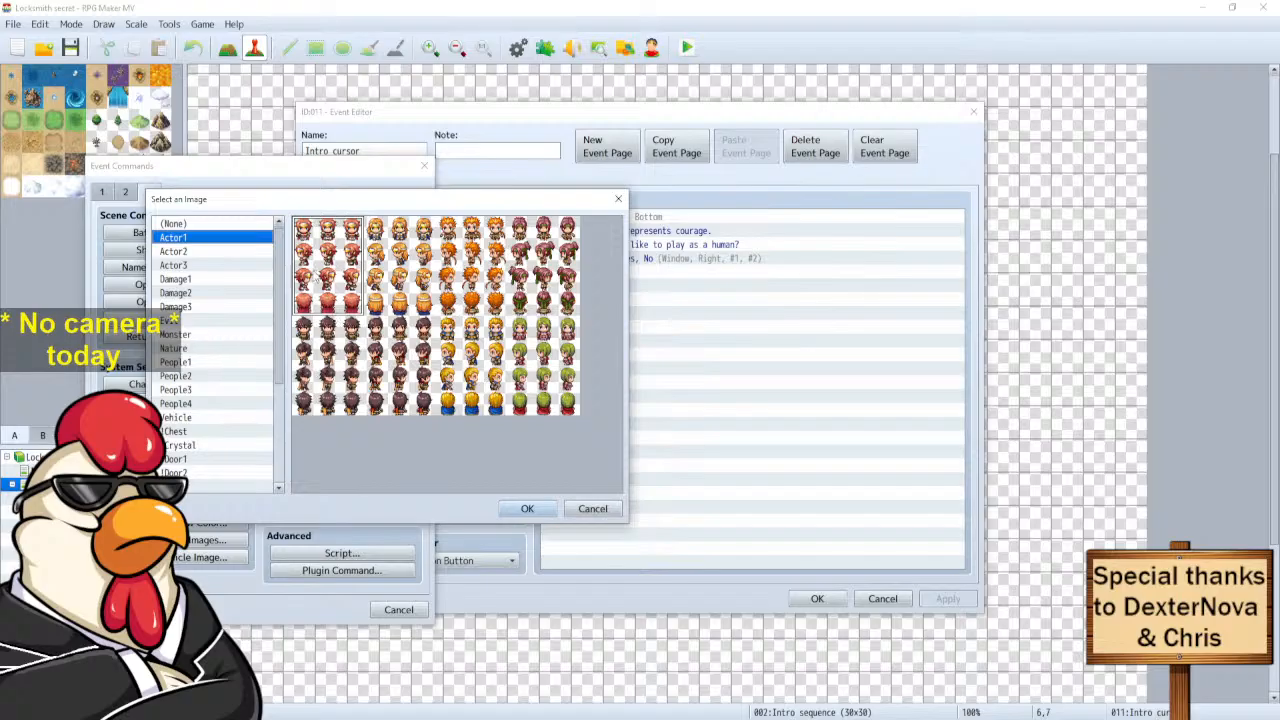
left_click(335, 360)
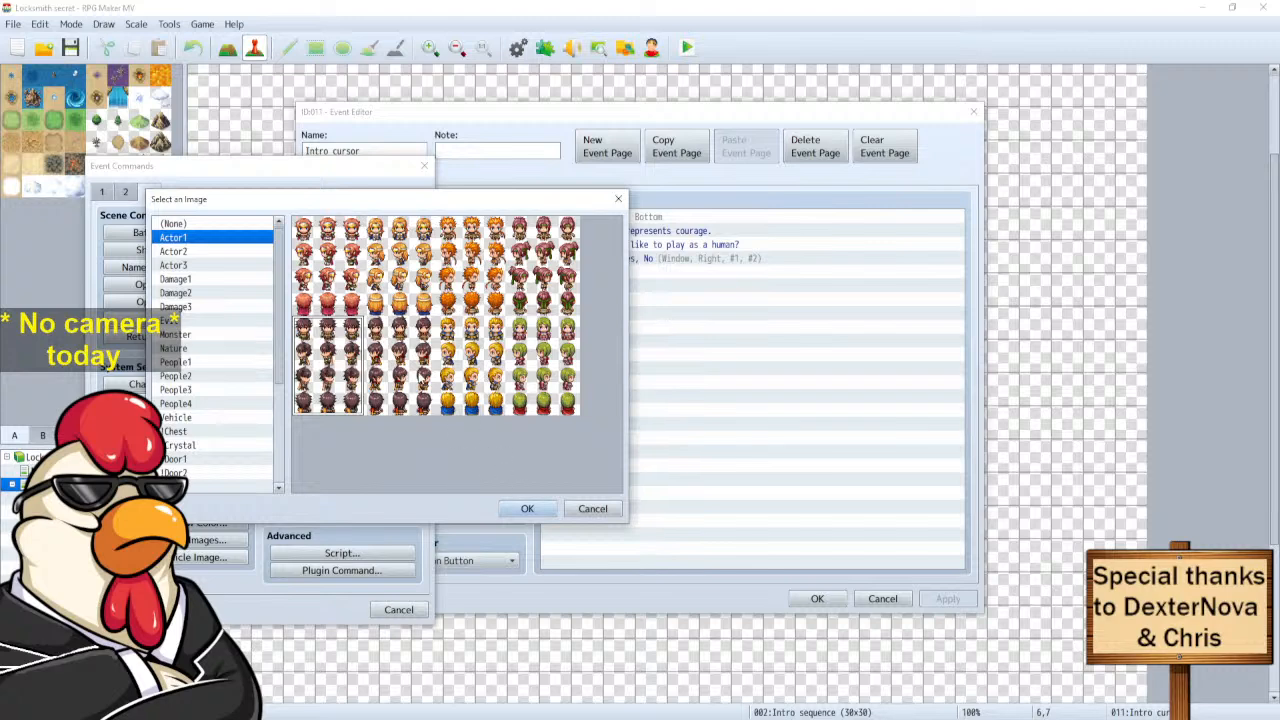
left_click(194, 252)
left_click(202, 239)
left_click(327, 266)
left_click(467, 232)
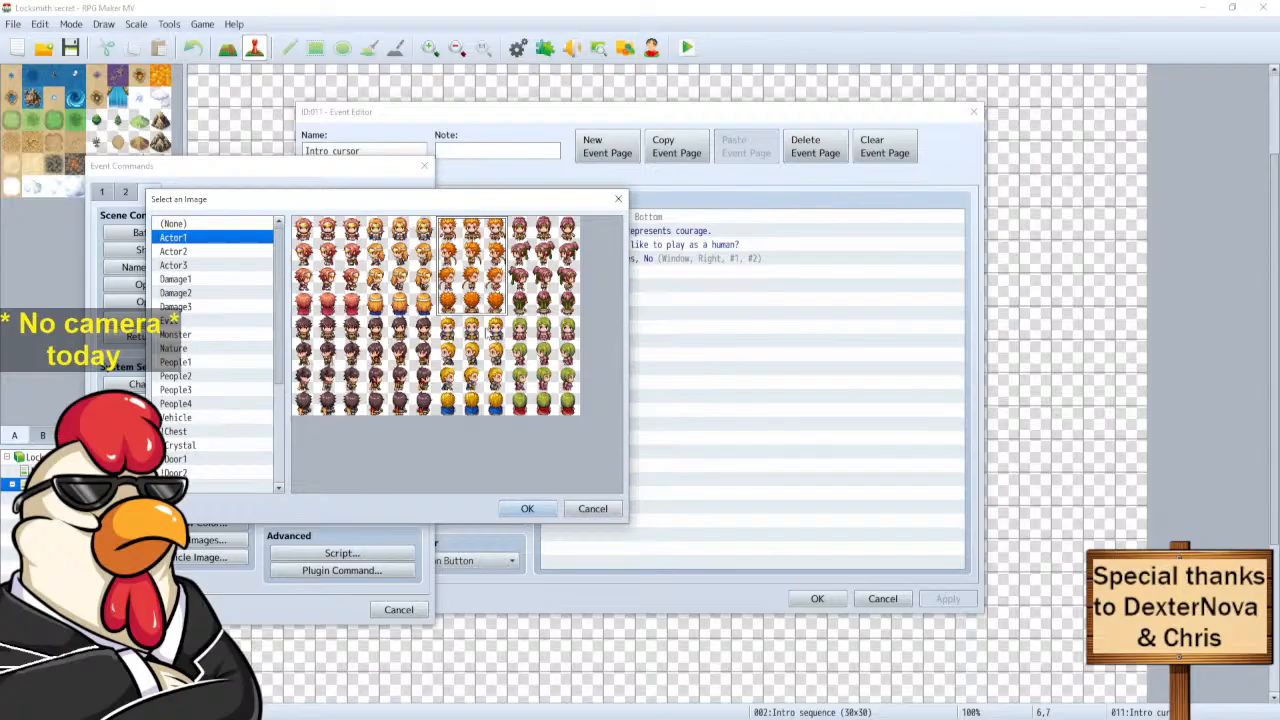
left_click(520, 509)
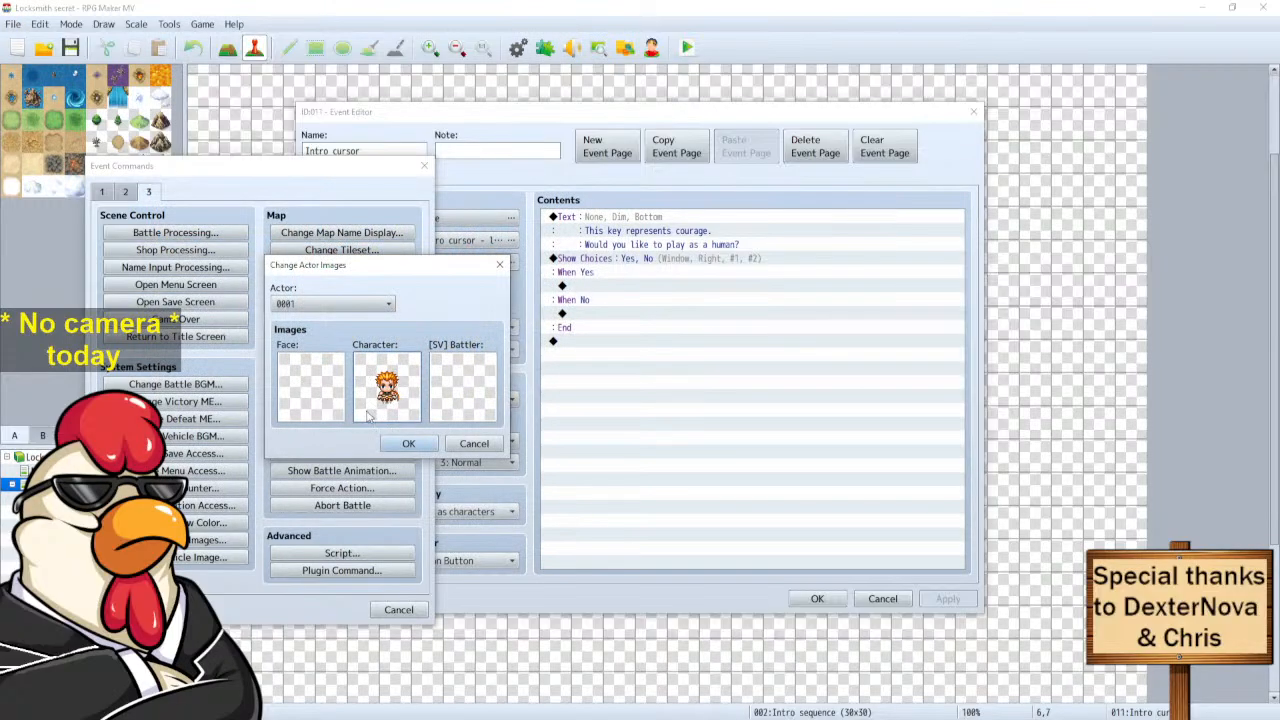
left_click(408, 444)
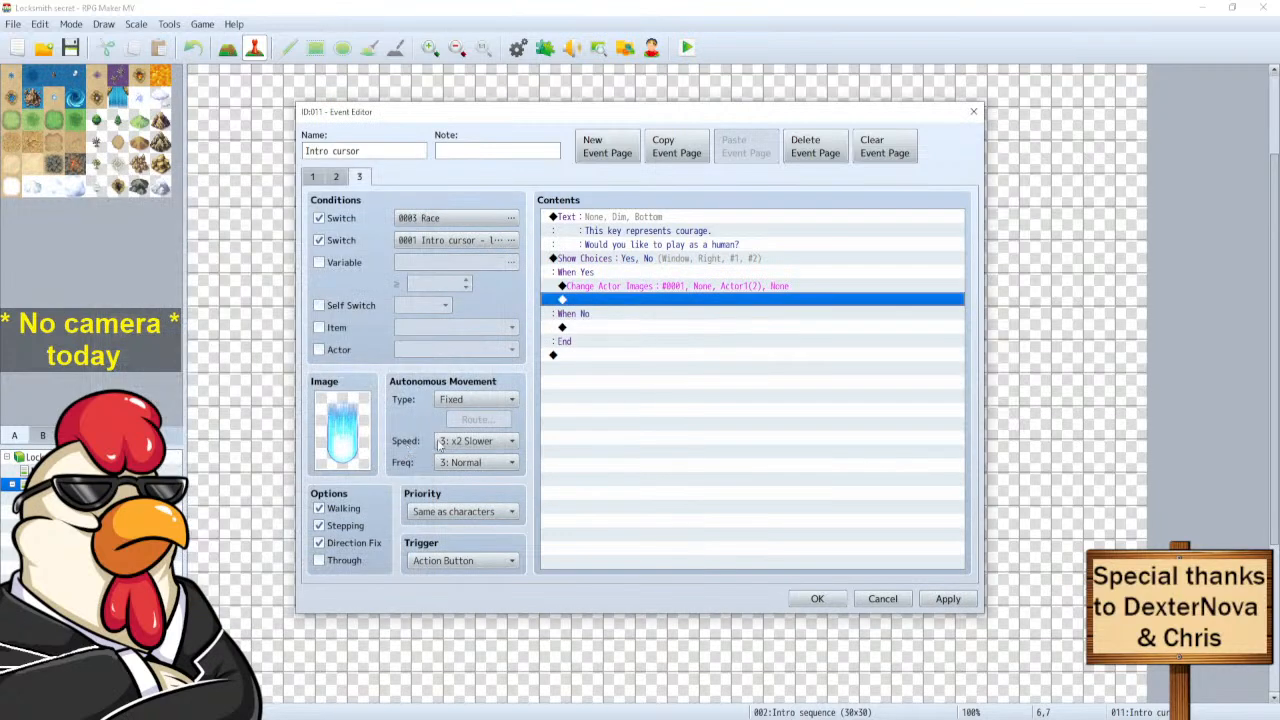
Delete the Change Actor Images line, leaving When Yes empty.
double_click(606, 303)
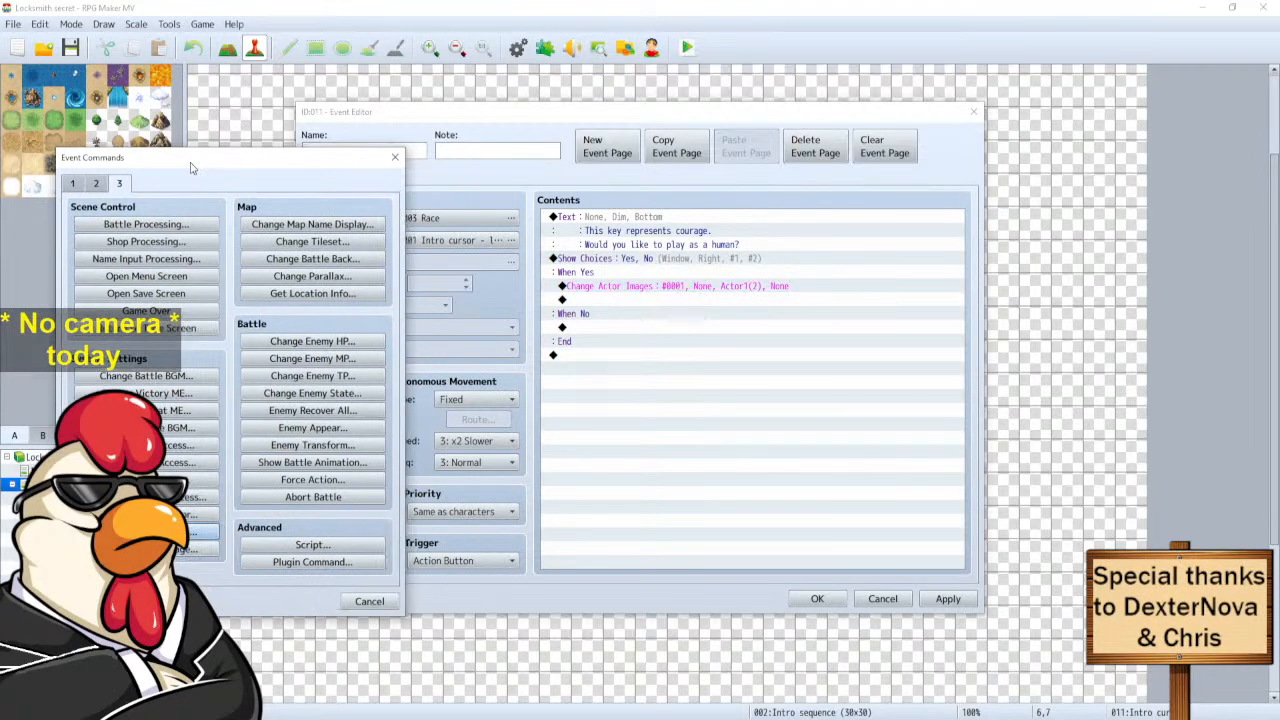
left_click(369, 601)
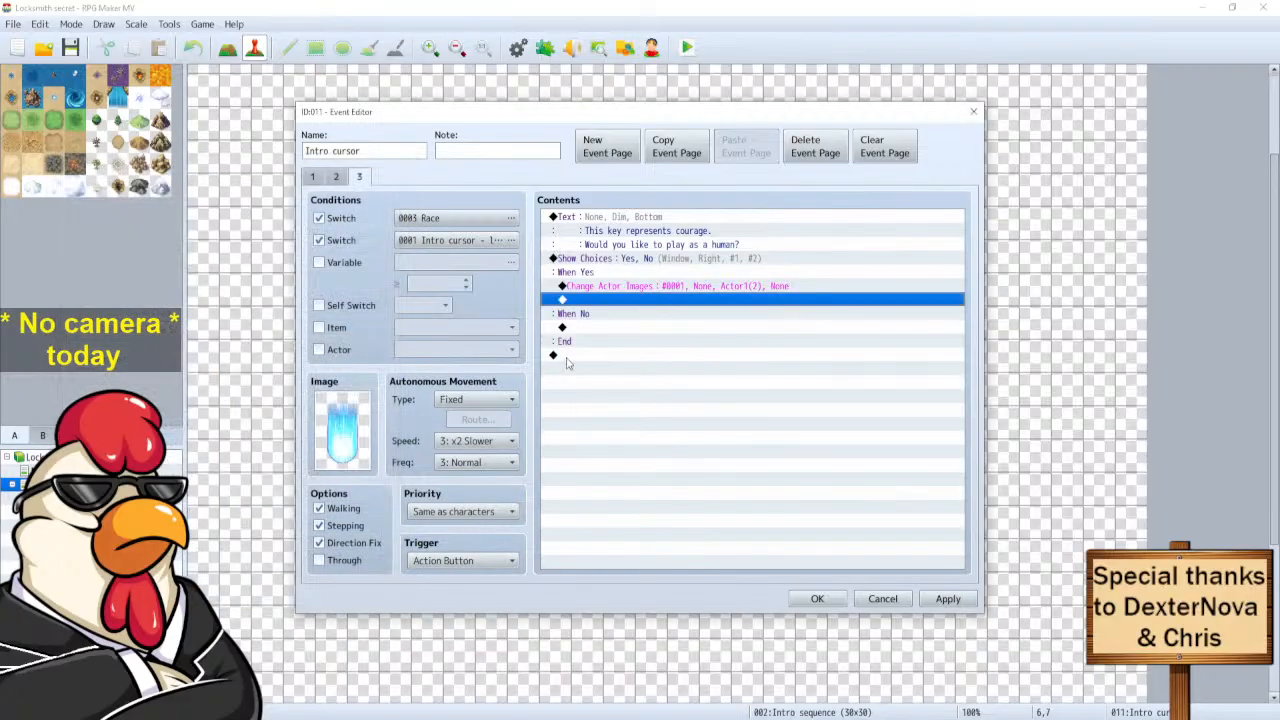
left_click(632, 287)
key("Delete")
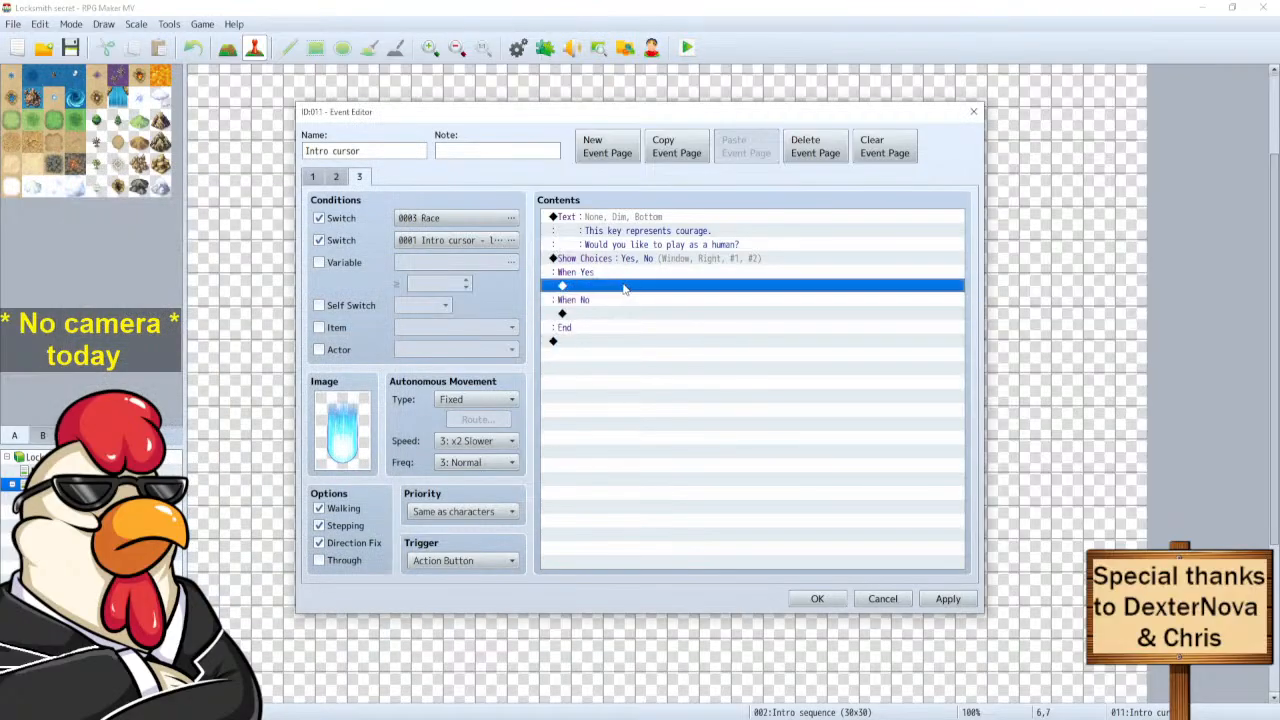
Add a Transfer Player command under When Yes with destination Intro Wagon (8,5).
double_click(632, 288)
left_click_drag(0, 148, 208, 95)
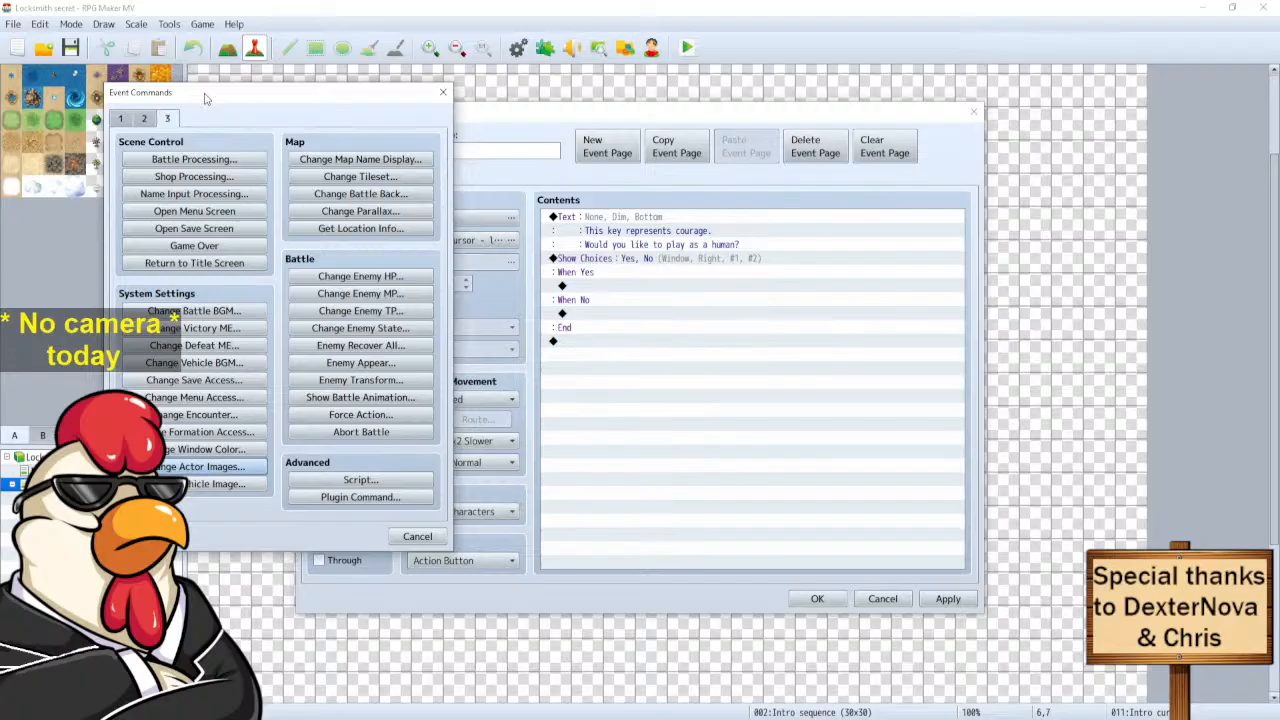
left_click(143, 119)
left_click(190, 159)
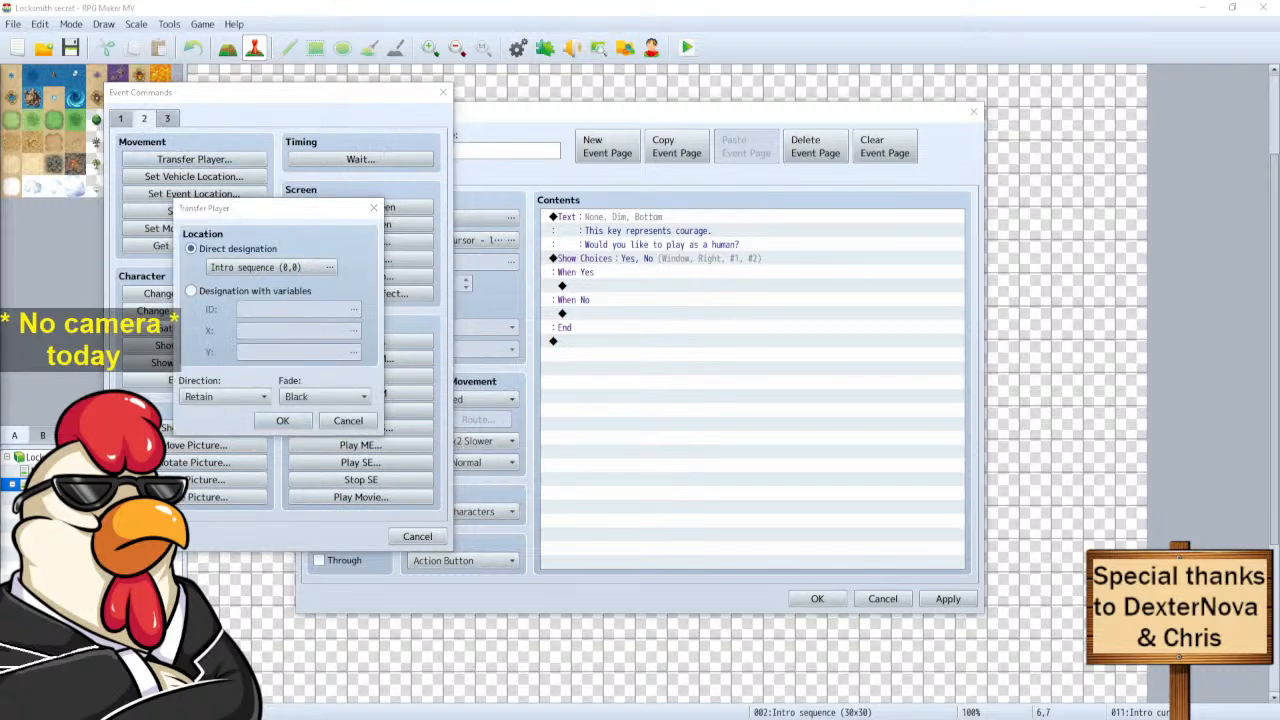
left_click(329, 267)
left_click(392, 166)
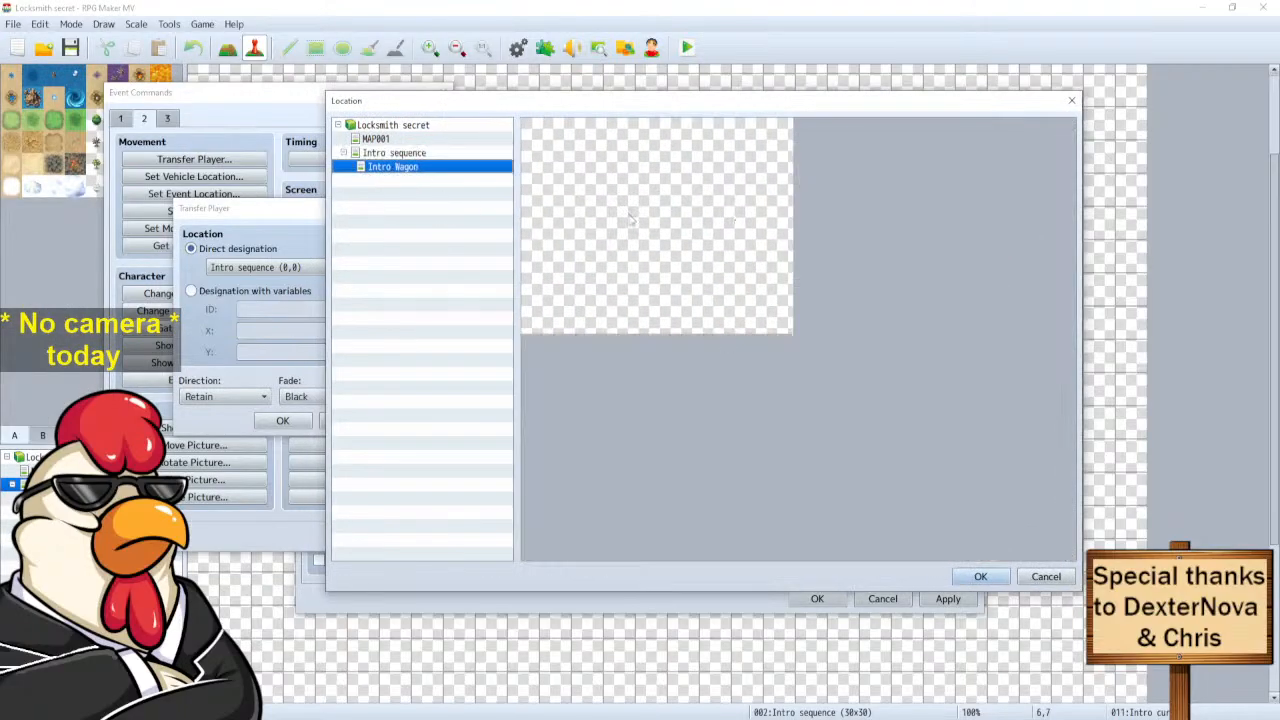
left_click(656, 209)
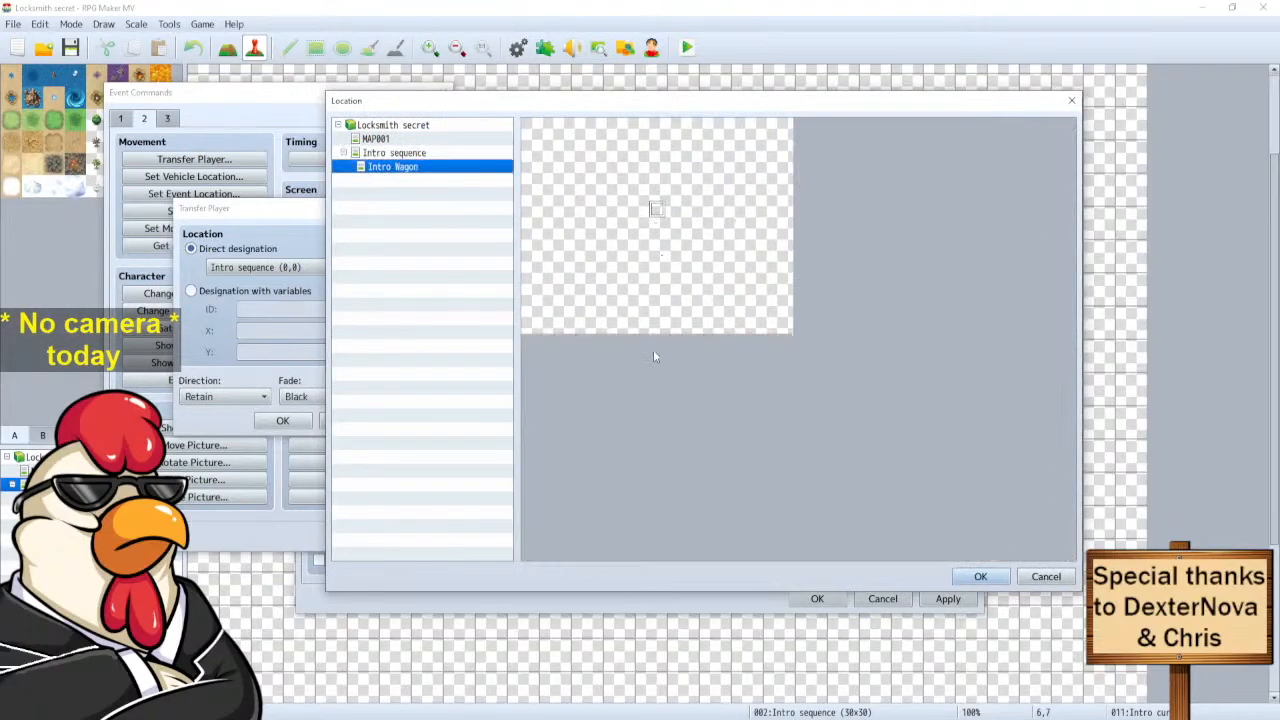
left_click(980, 576)
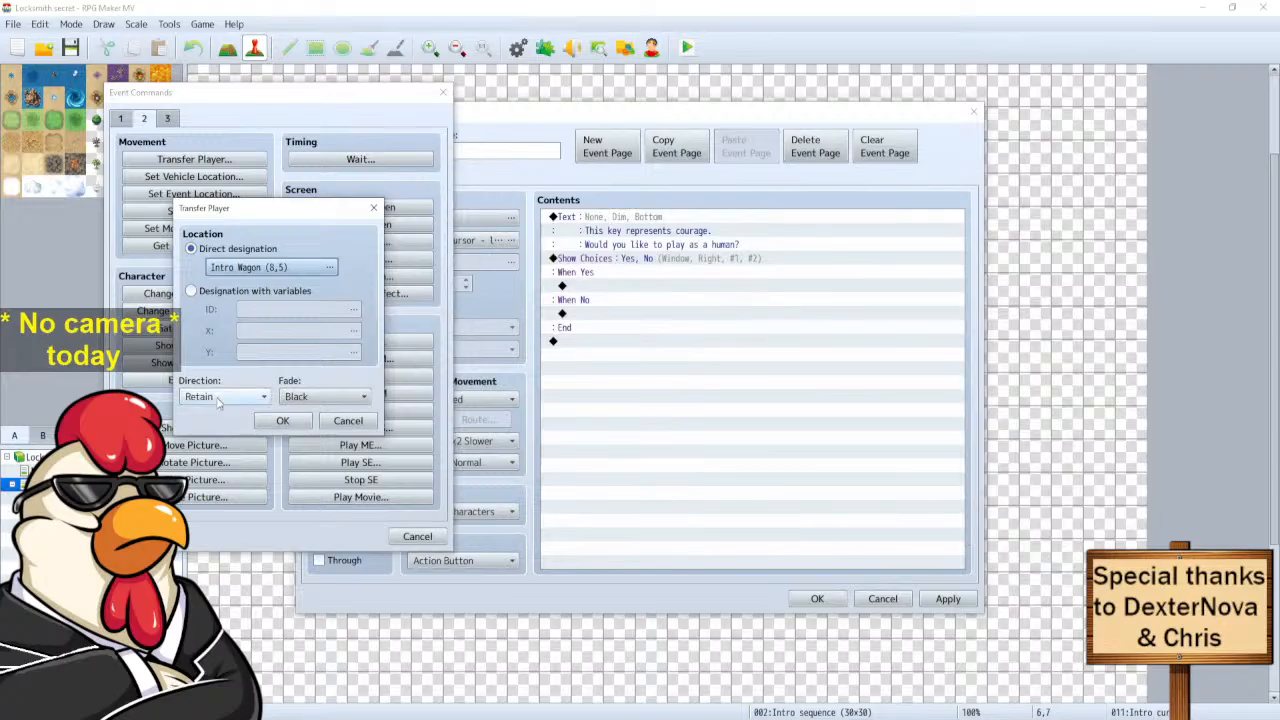
Keep Direction Retain and Fade Black, confirm, and copy the transfer before closing the editor.
left_click(307, 398)
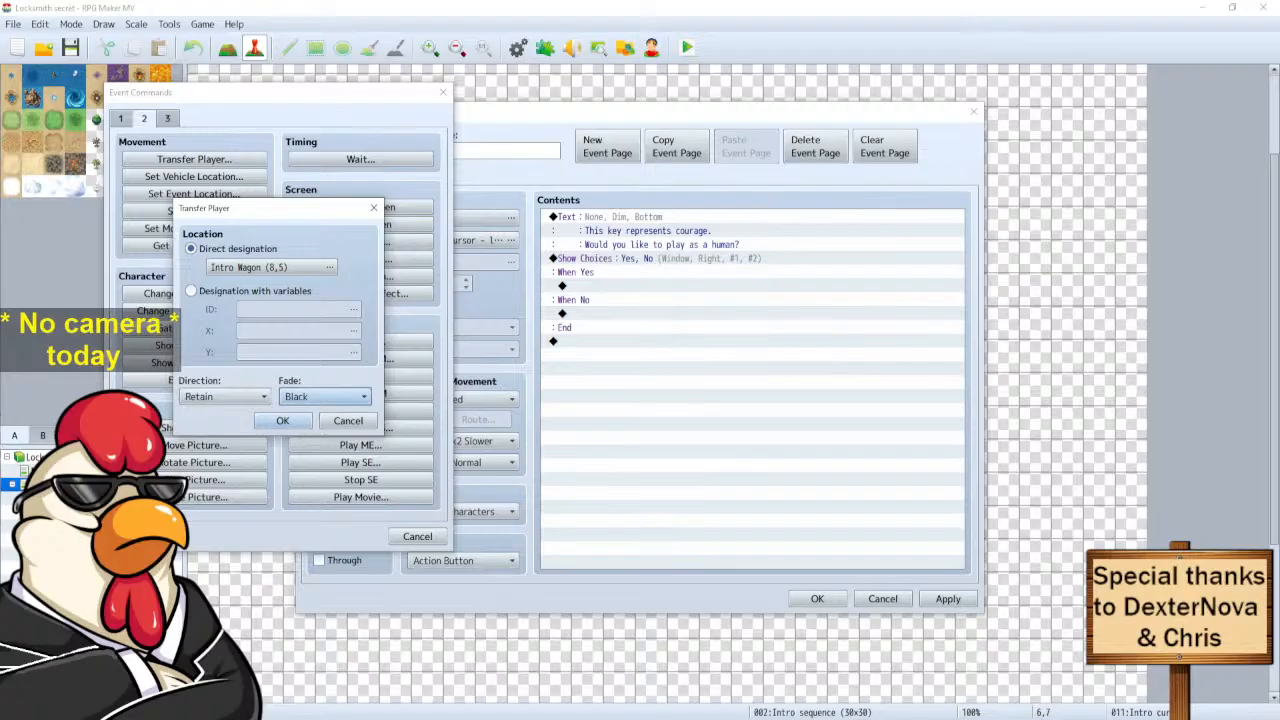
left_click(254, 397)
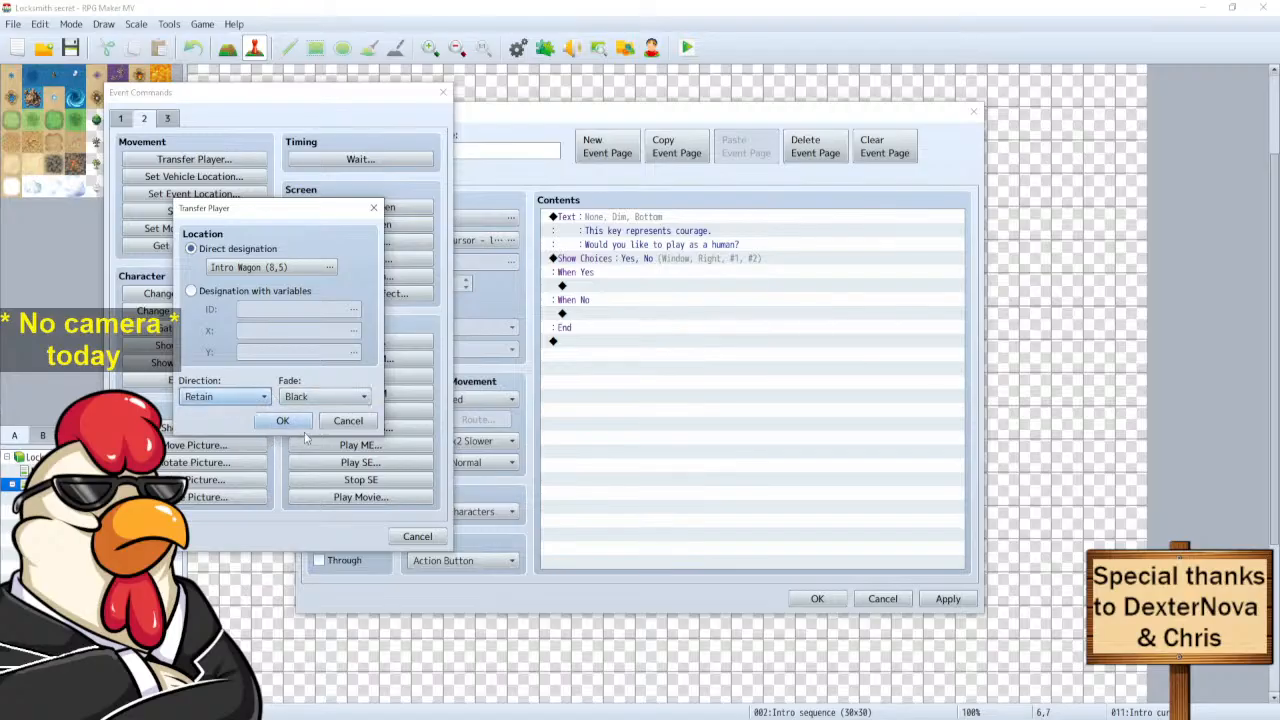
left_click(257, 399)
left_click(237, 381)
left_click(282, 421)
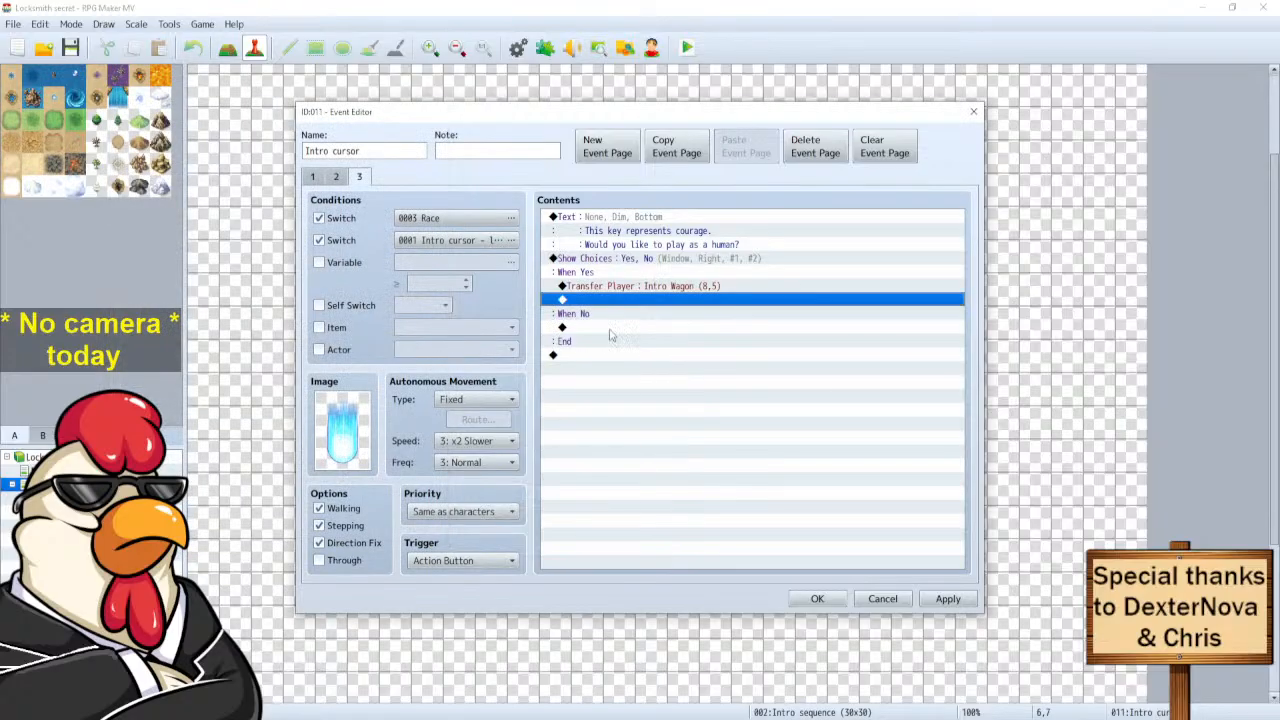
left_click(638, 287)
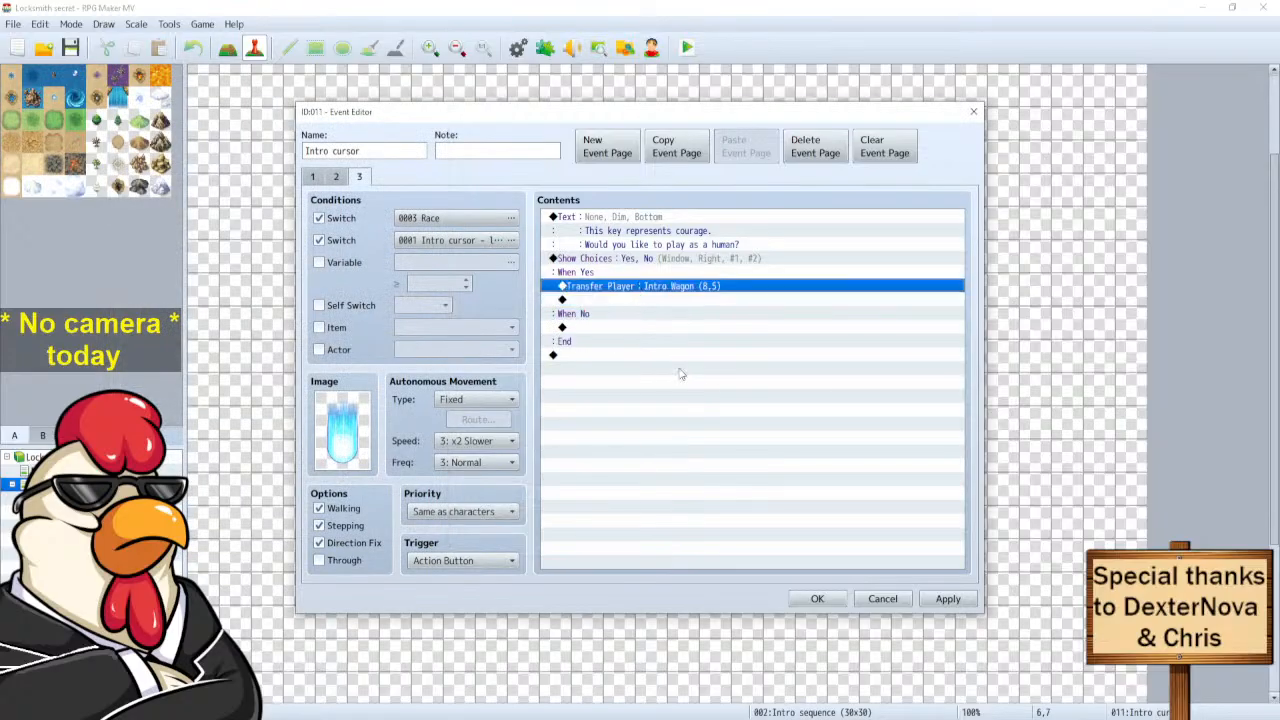
left_click(817, 598)
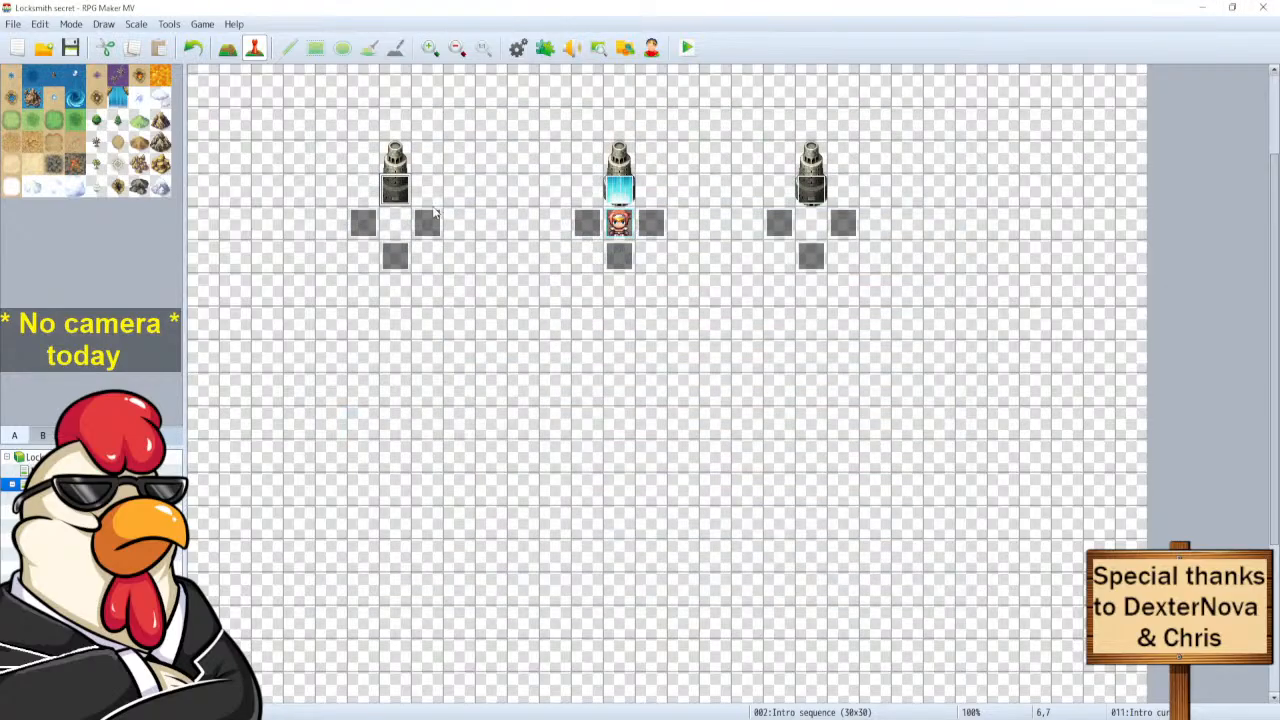
Paste the Intro Wagon transfer under When Yes on the Orc page of the second cursor event.
double_click(619, 190)
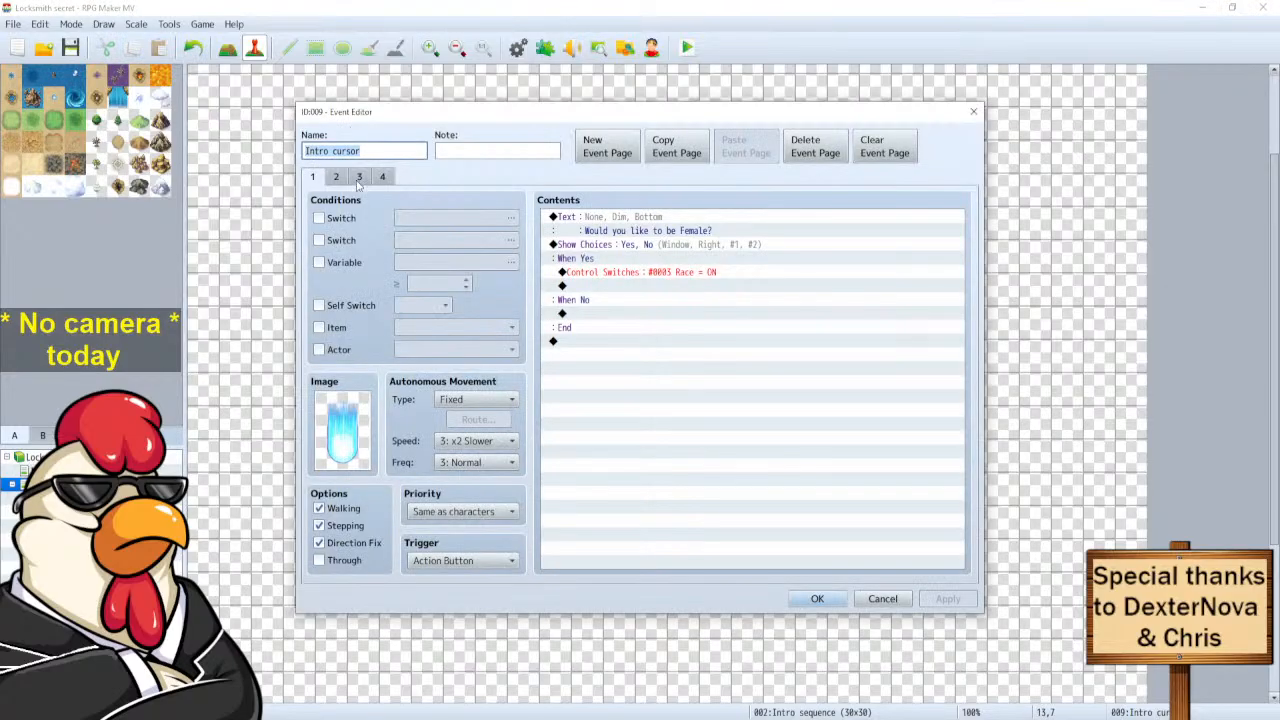
left_click(359, 177)
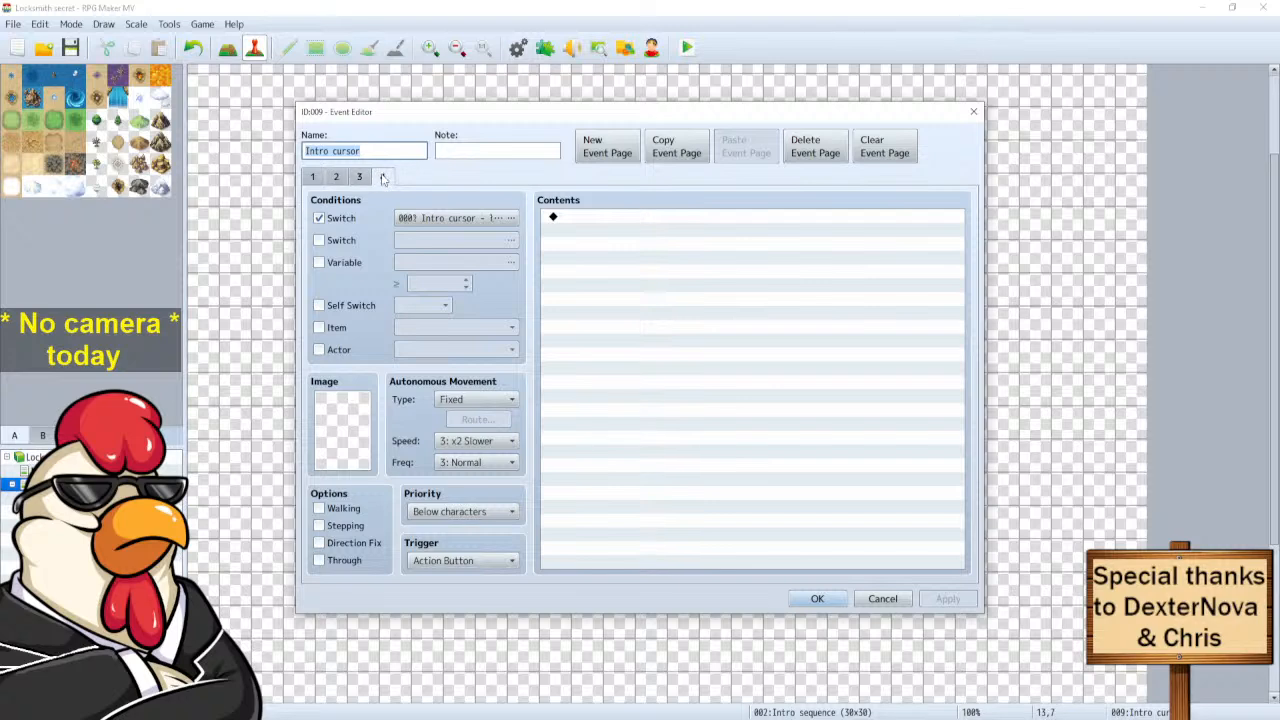
left_click(337, 177)
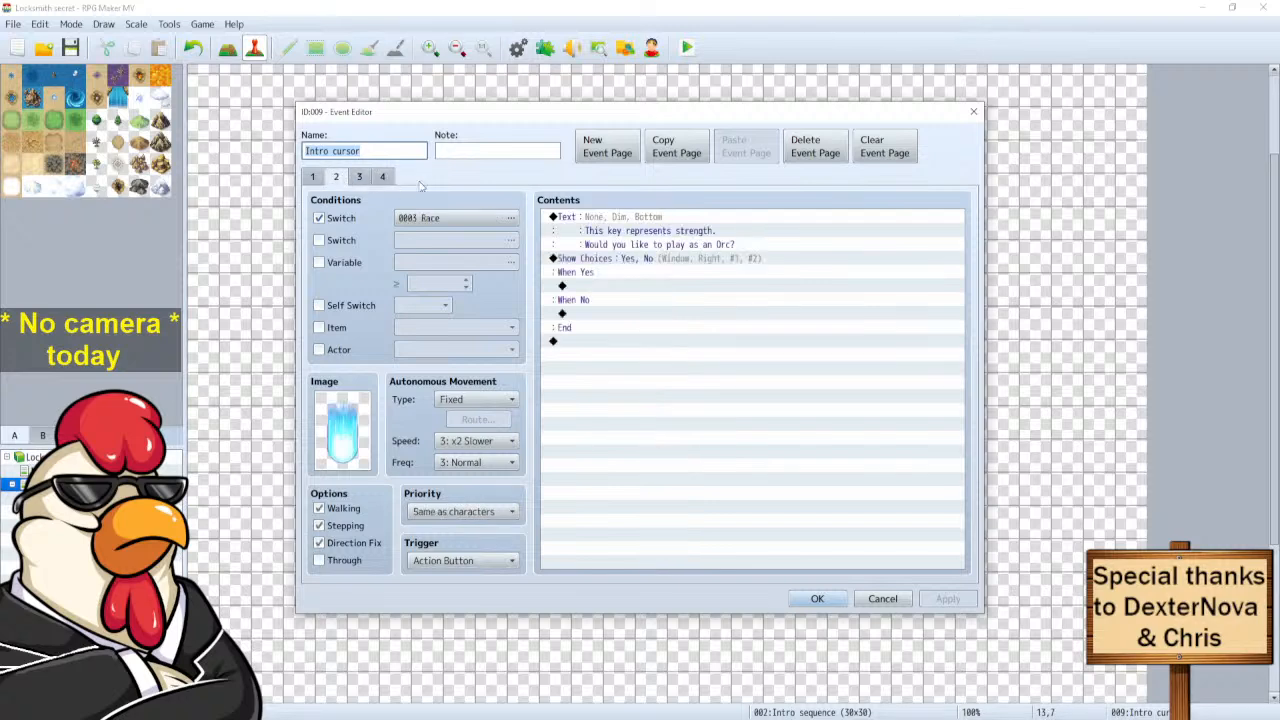
left_click(600, 287)
key("ctrl+v")
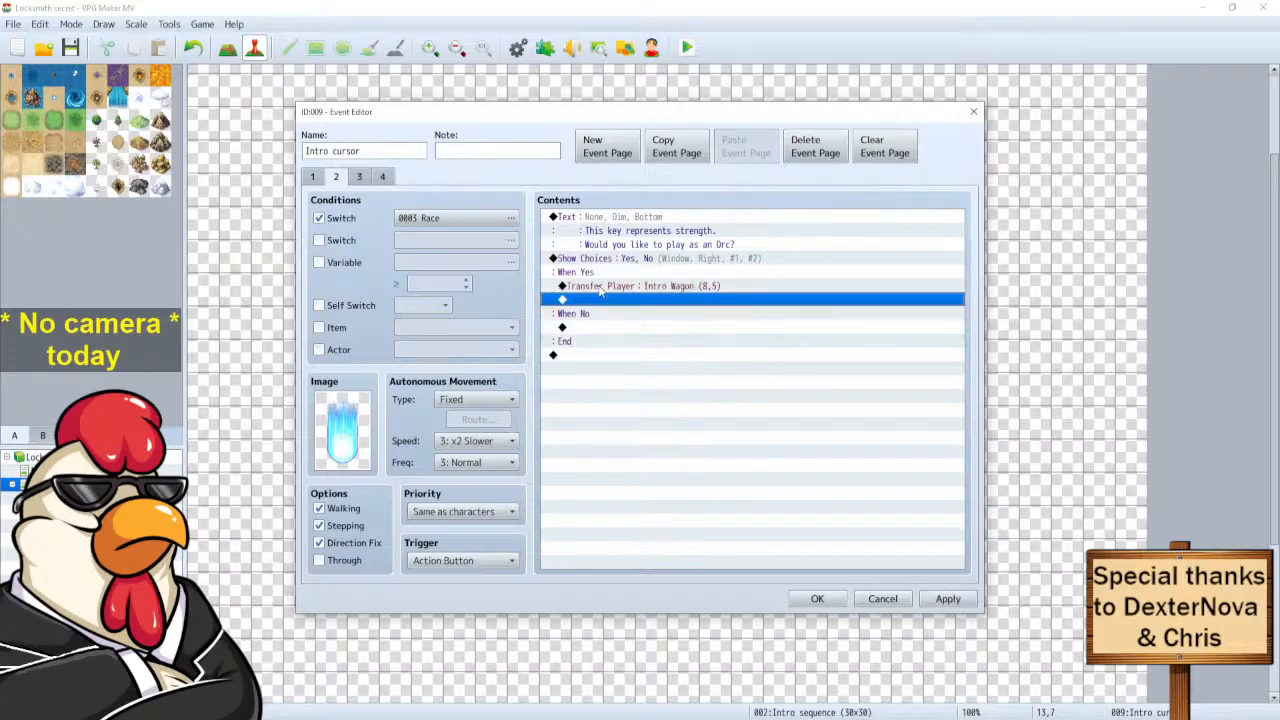
left_click(817, 598)
Paste the same transfer under When Yes on the Kynoke page of the right-hand cursor event.
double_click(811, 192)
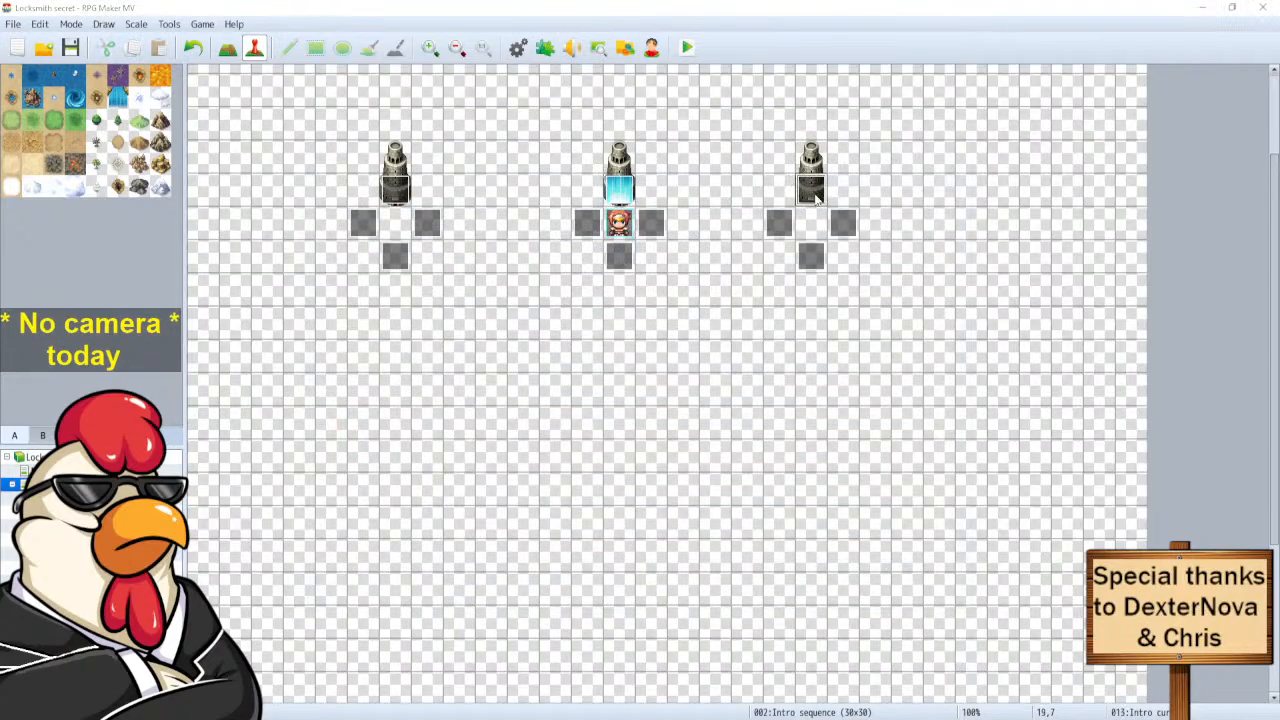
left_click(337, 177)
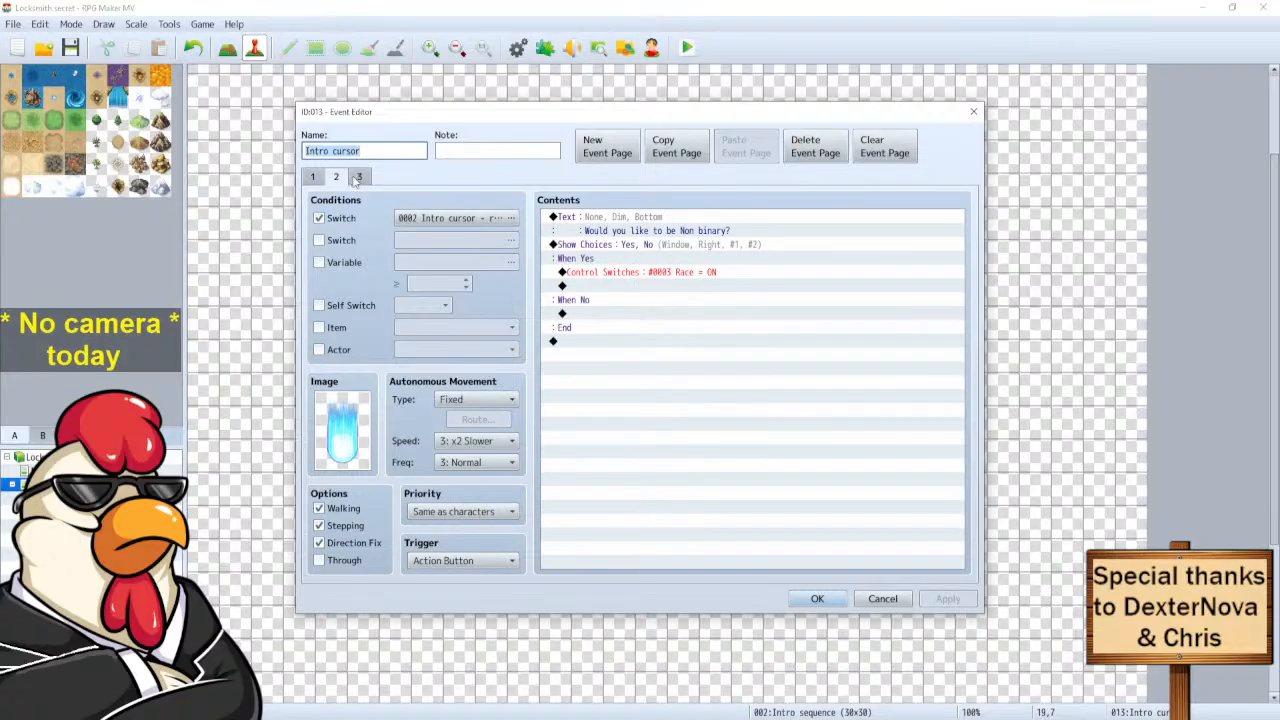
left_click(359, 177)
left_click(617, 287)
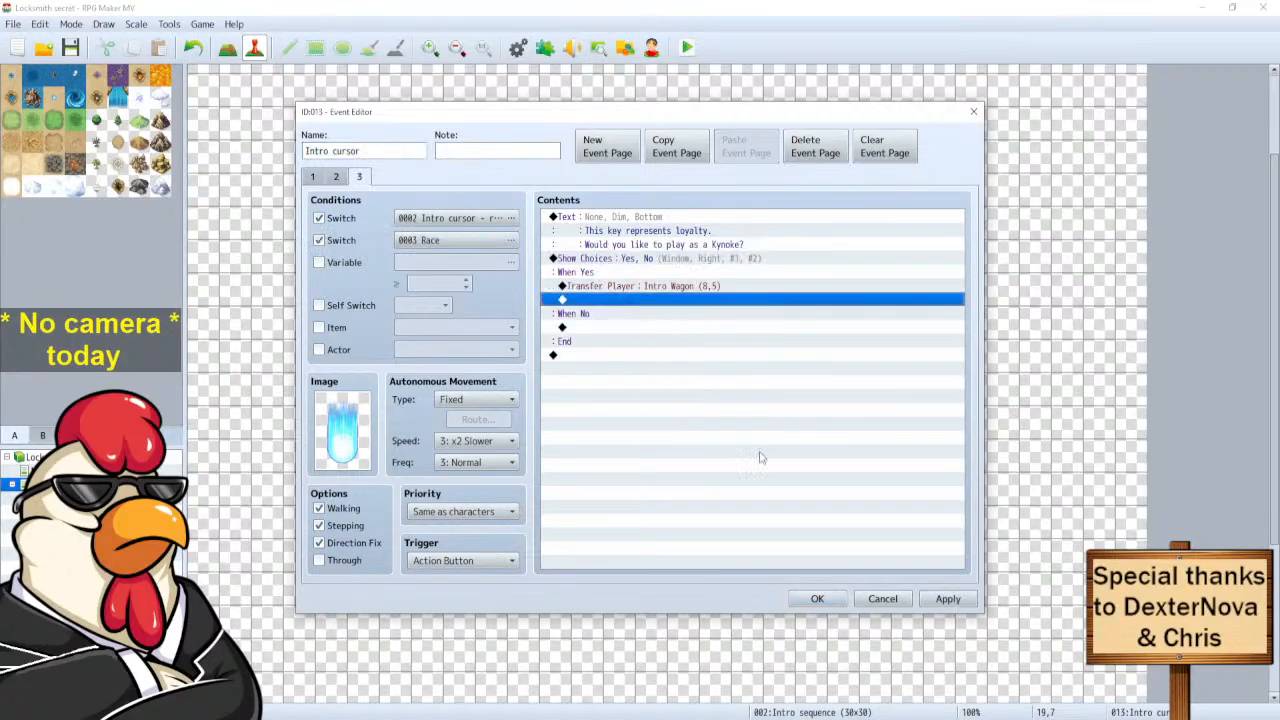
left_click(824, 600)
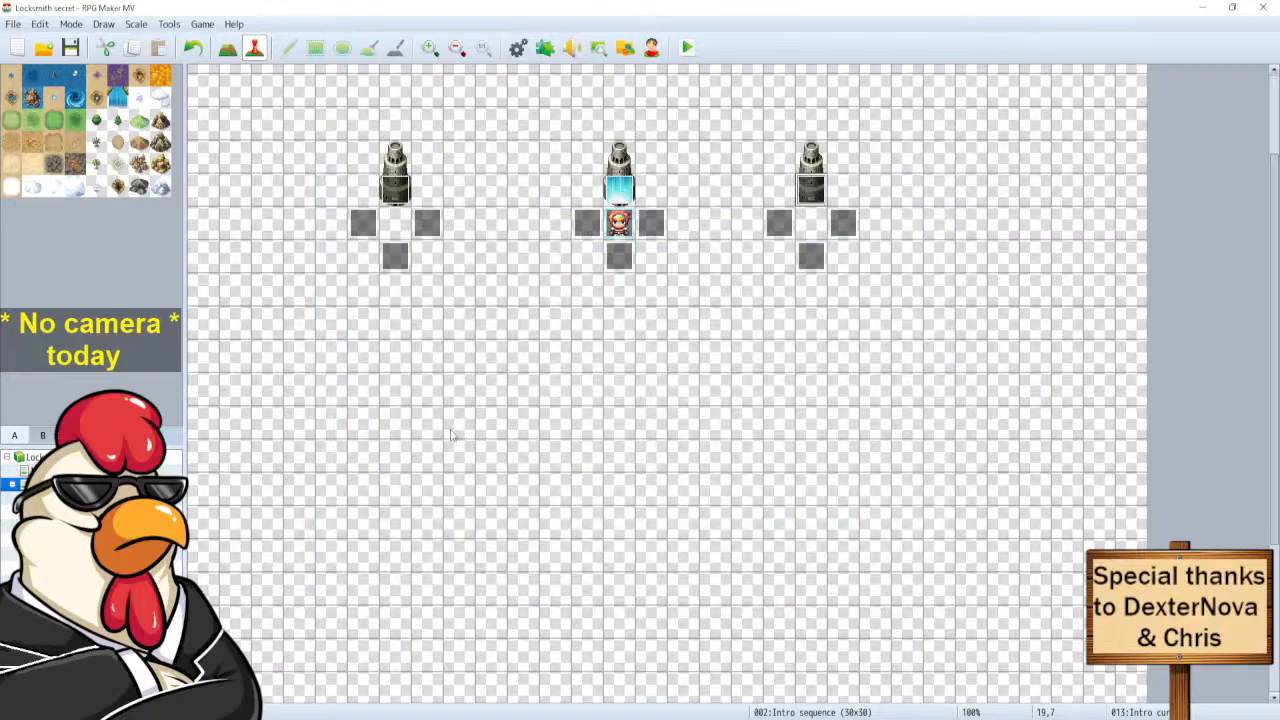
Open the empty 17x13 Intro Wagon map and check its map tree context menu.
left_click(70, 498)
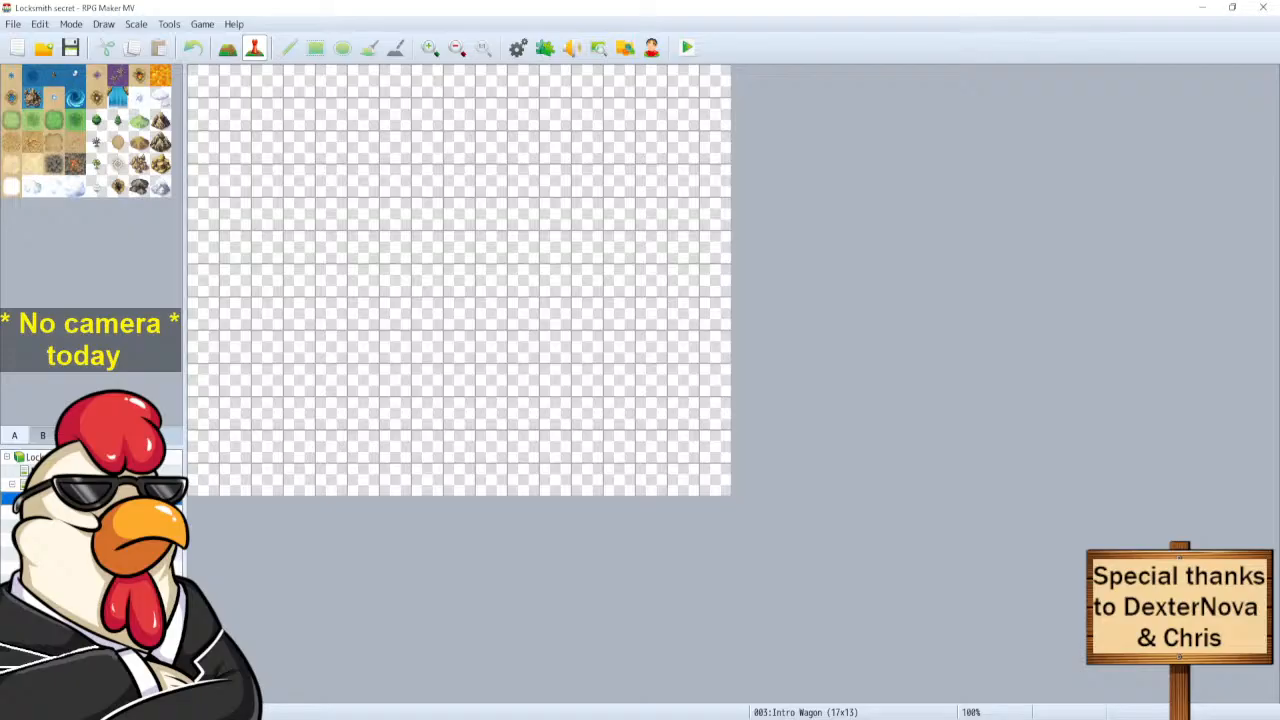
right_click(82, 499)
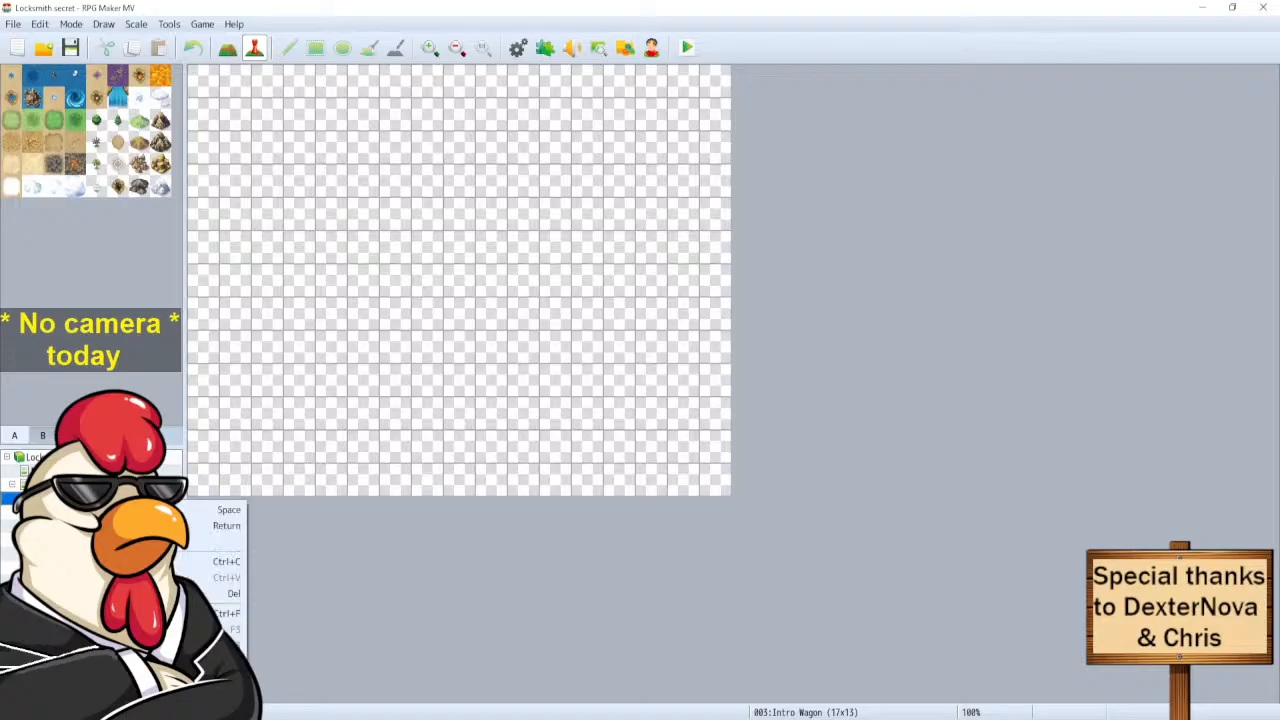
left_click(374, 358)
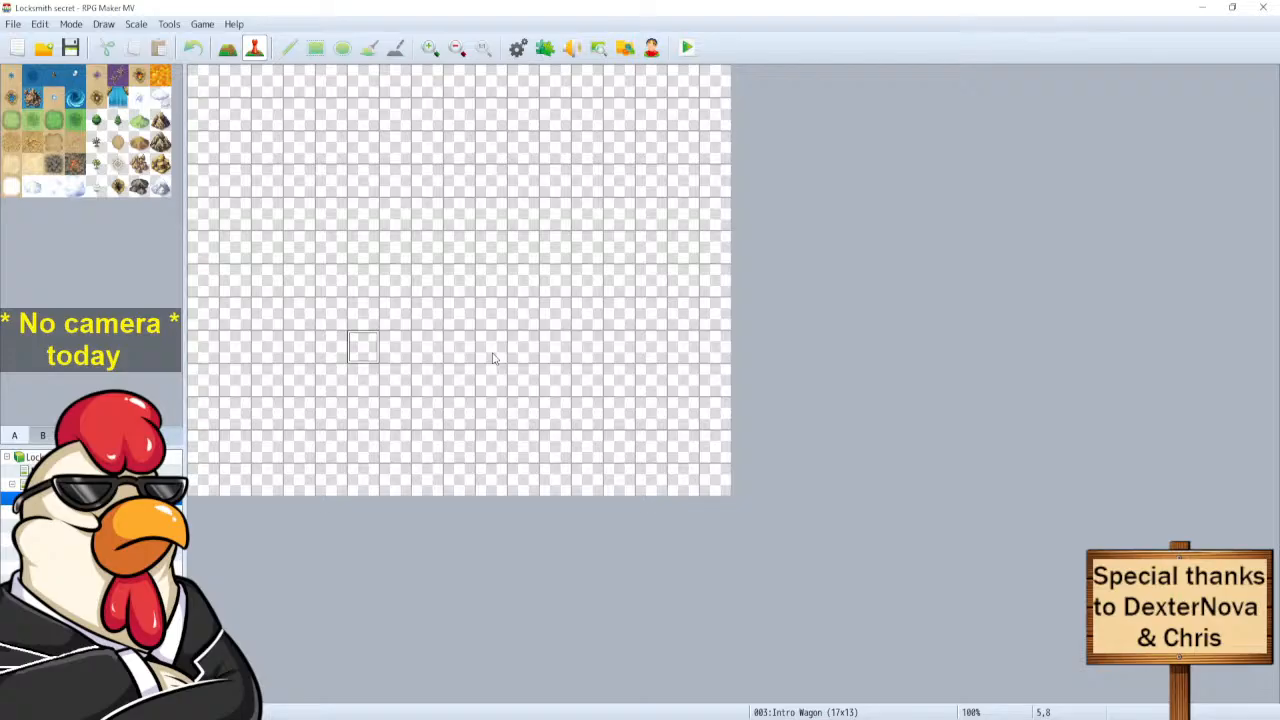
Create event EV001 at tile 5,5 with a Parallel trigger and add a Show Text command.
double_click(363, 241)
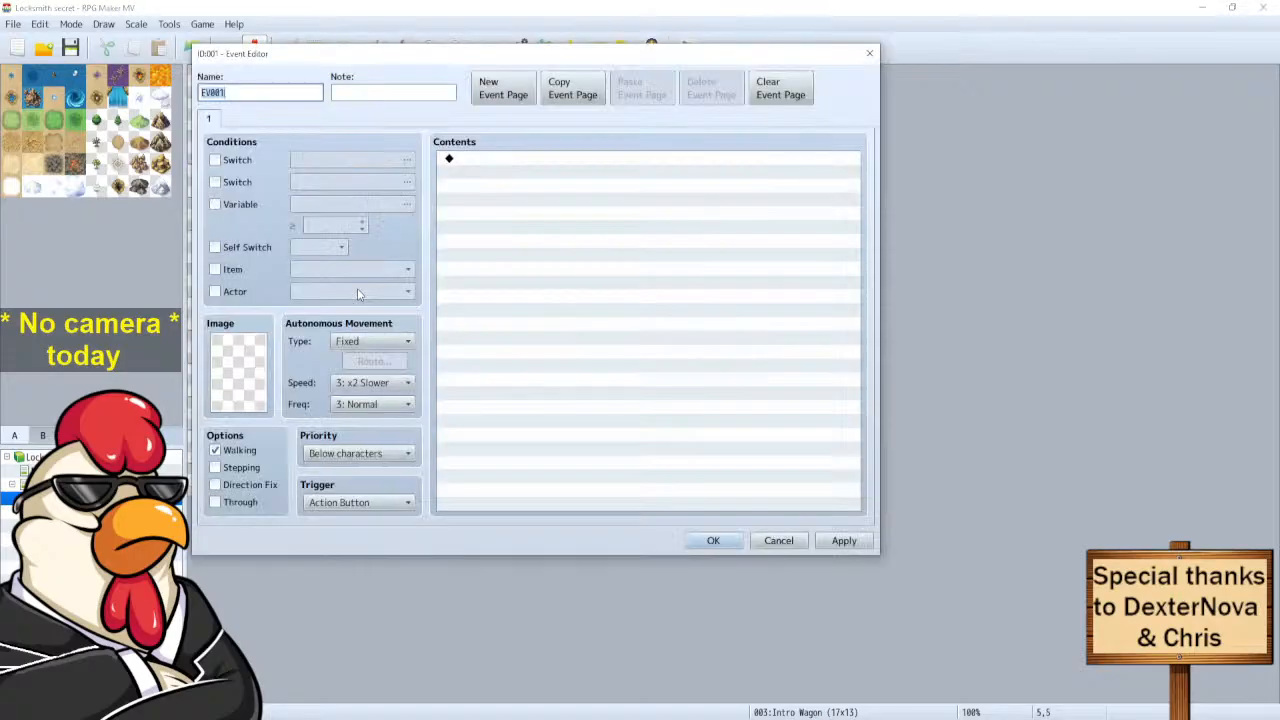
left_click(363, 502)
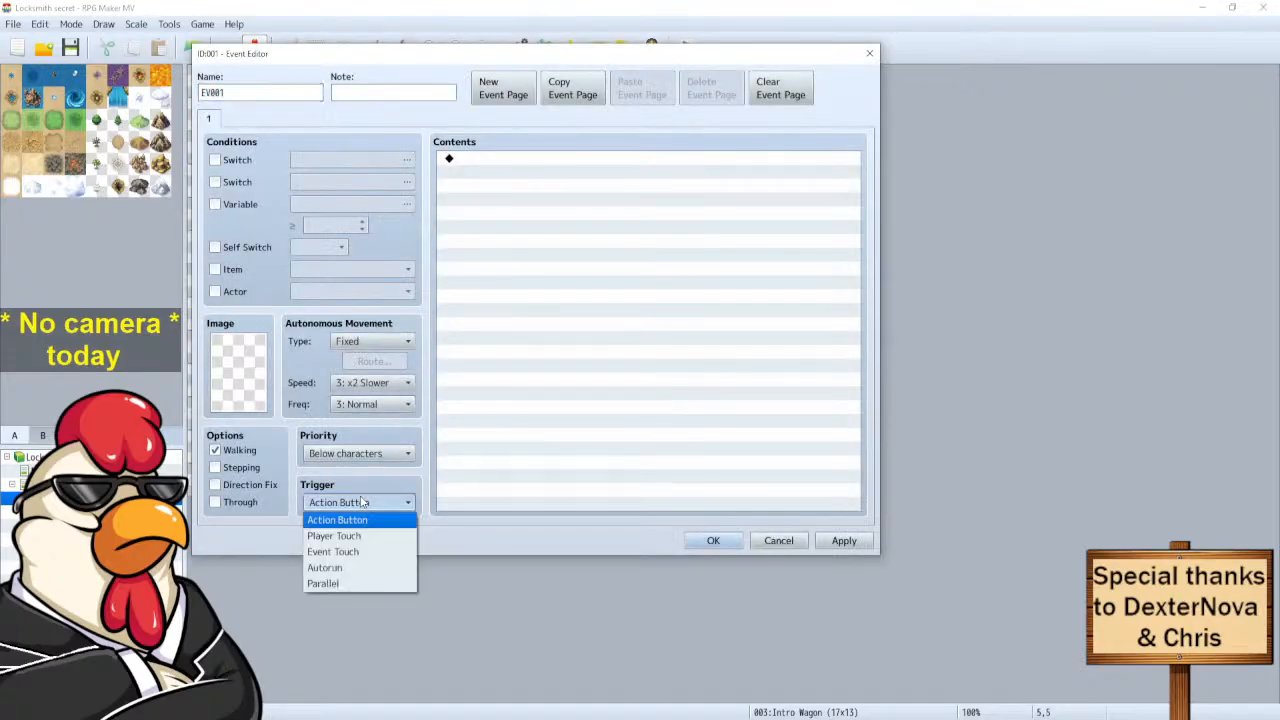
left_click(345, 588)
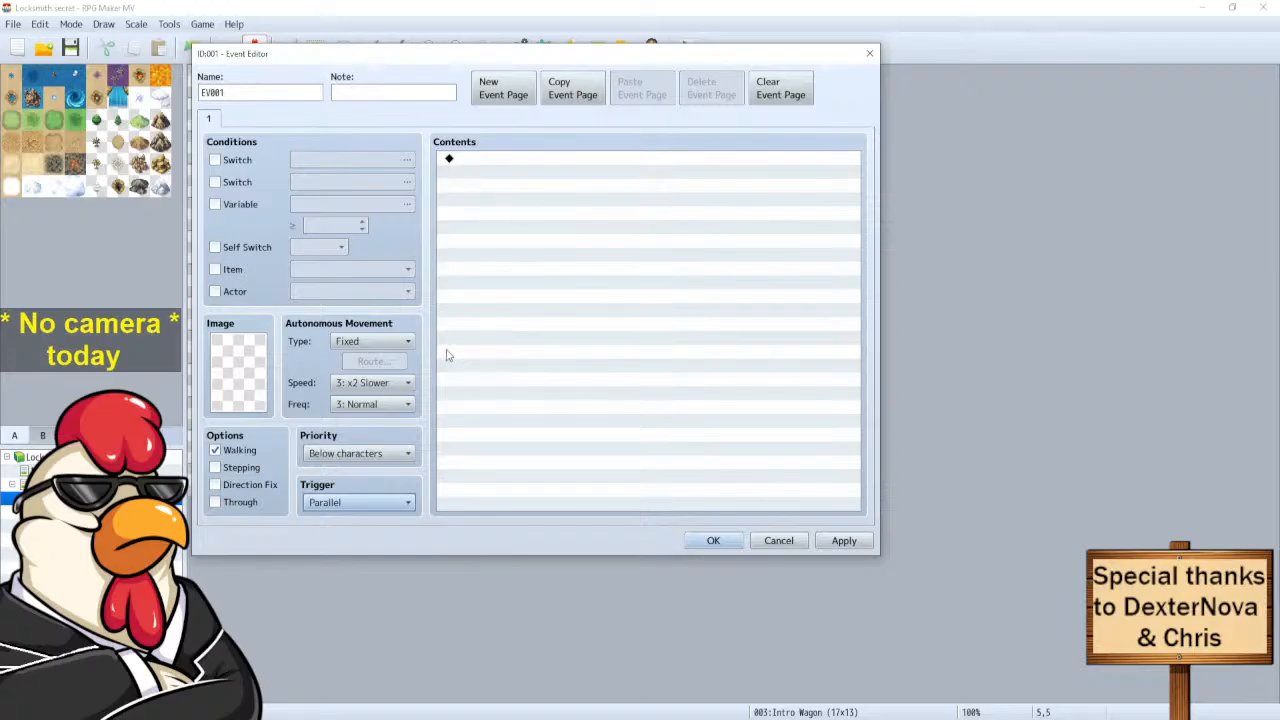
double_click(490, 167)
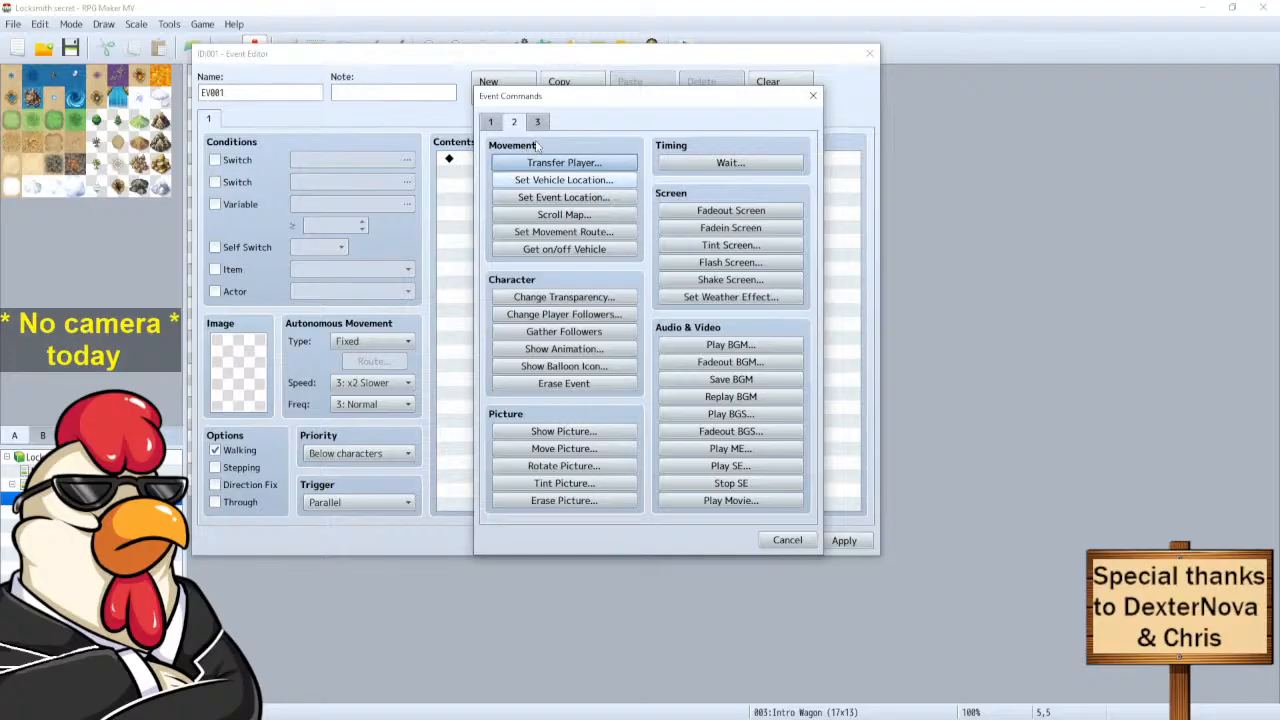
left_click(491, 123)
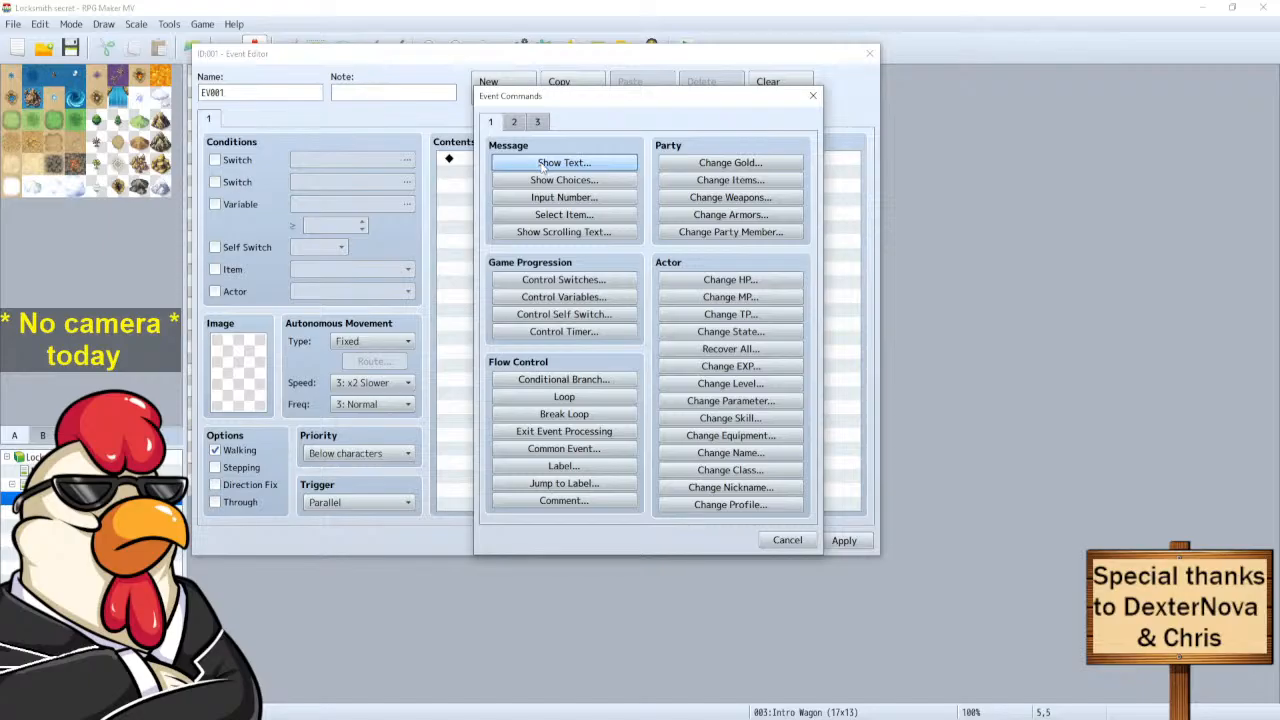
left_click(542, 167)
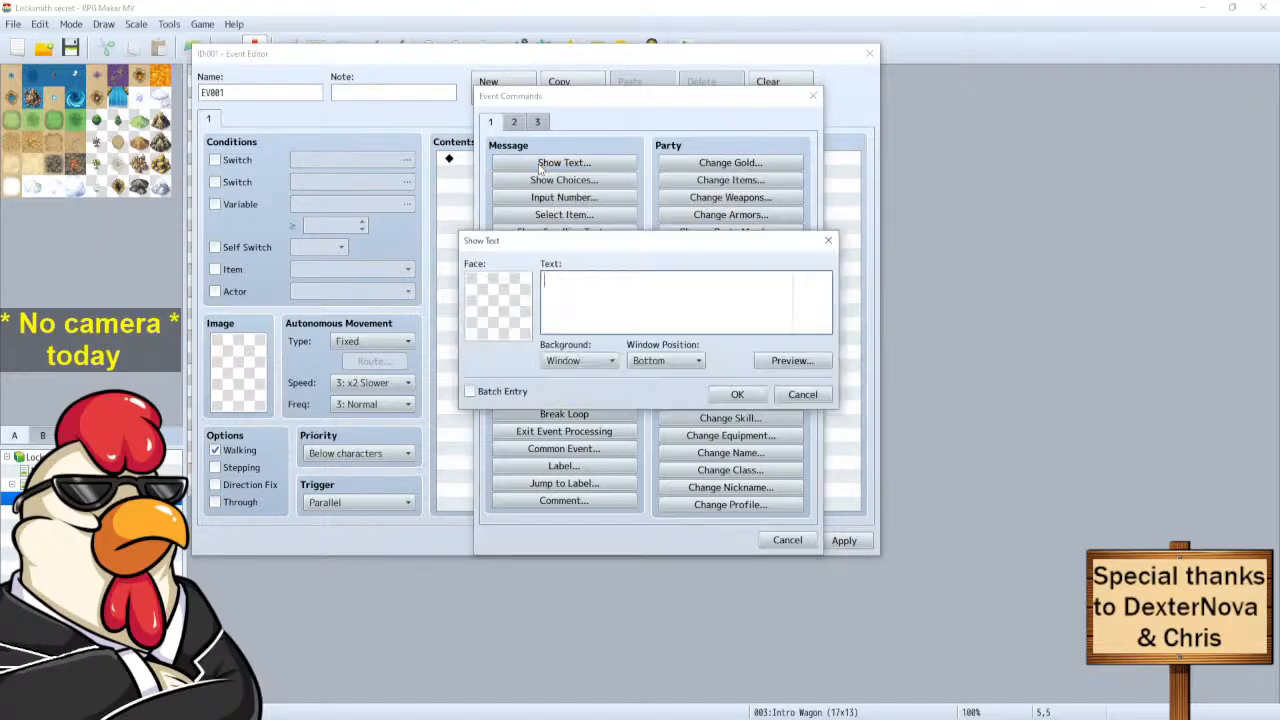
Browse the Actor, Evil, Monster, Nature and People1–4 face sets for the message portrait.
double_click(518, 290)
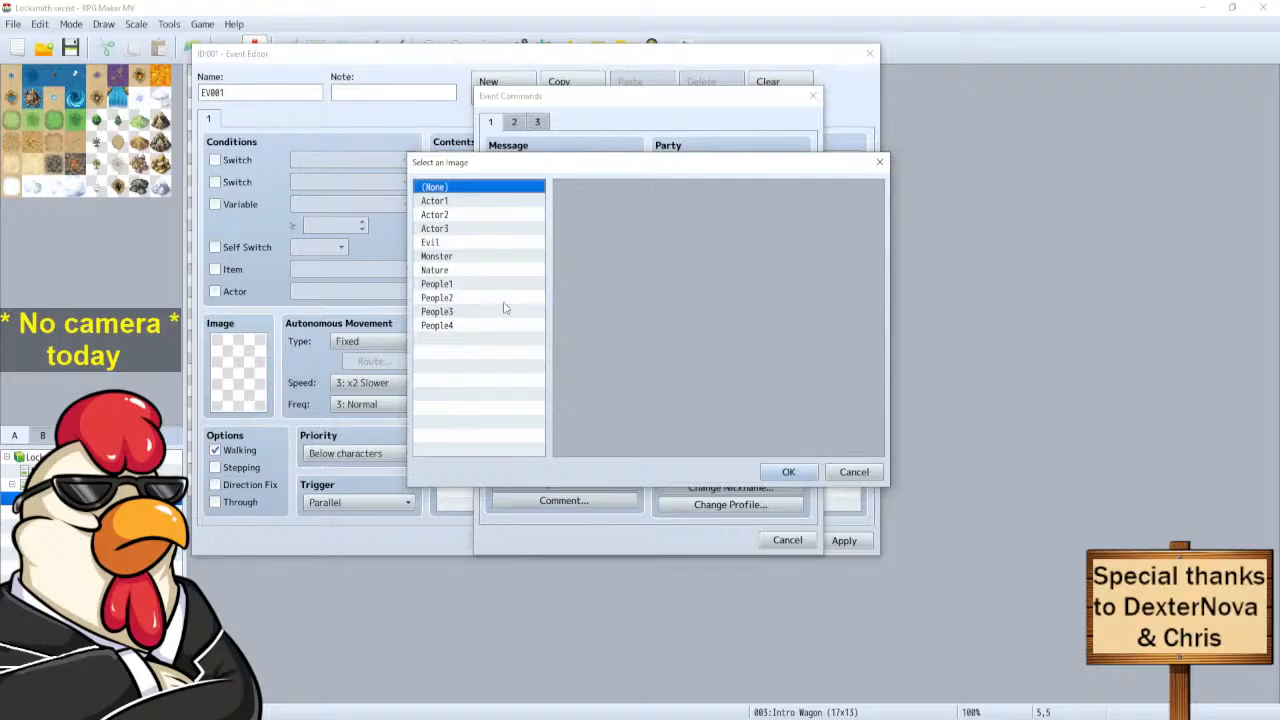
left_click(470, 204)
left_click(455, 215)
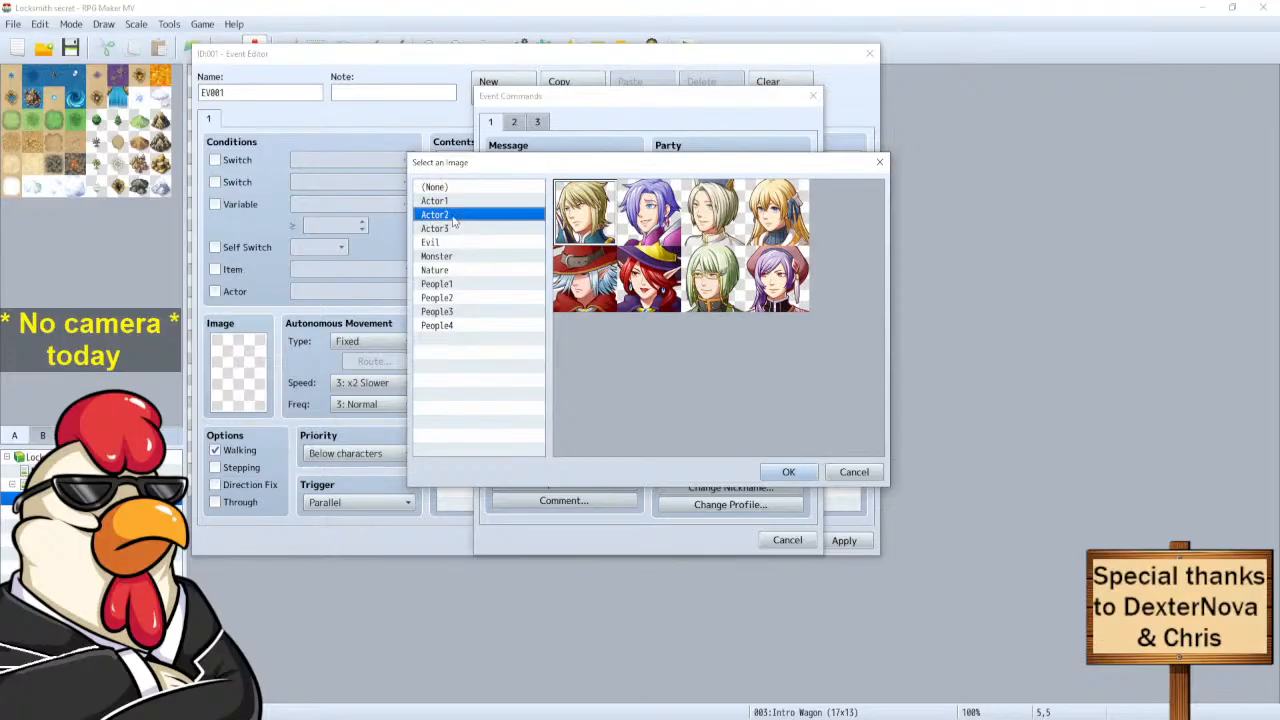
left_click(456, 229)
left_click(451, 243)
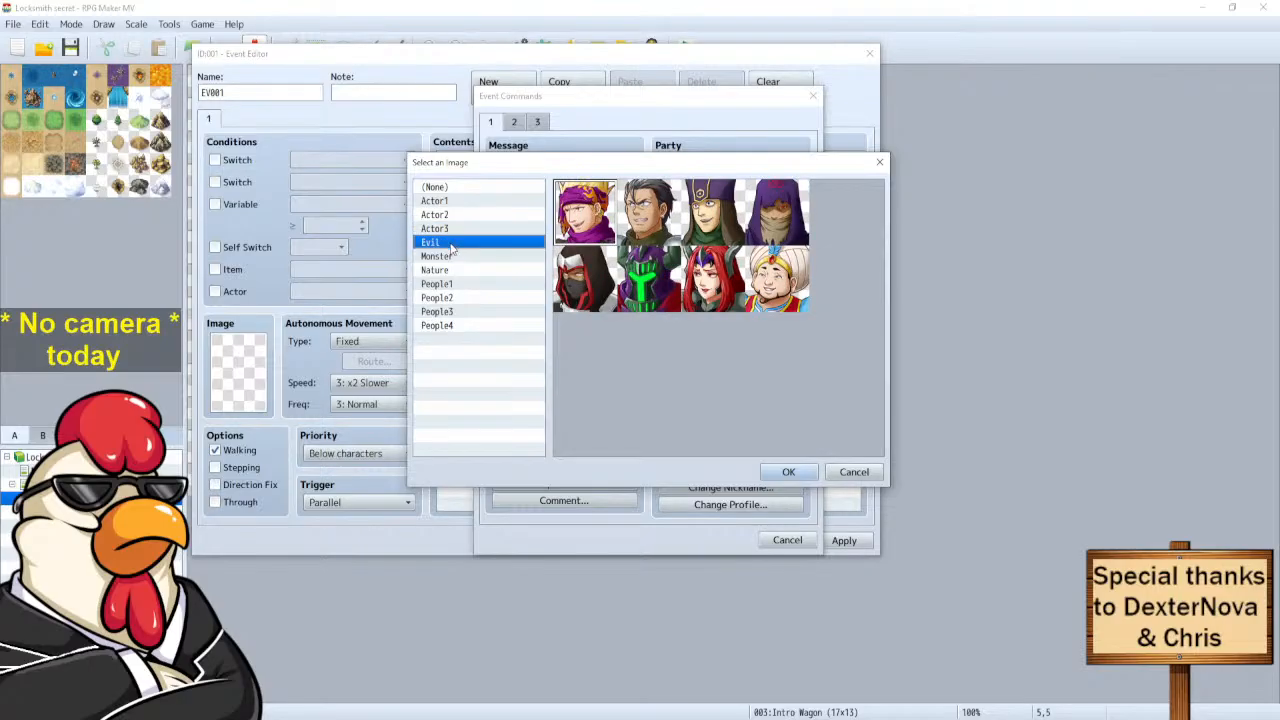
left_click(453, 257)
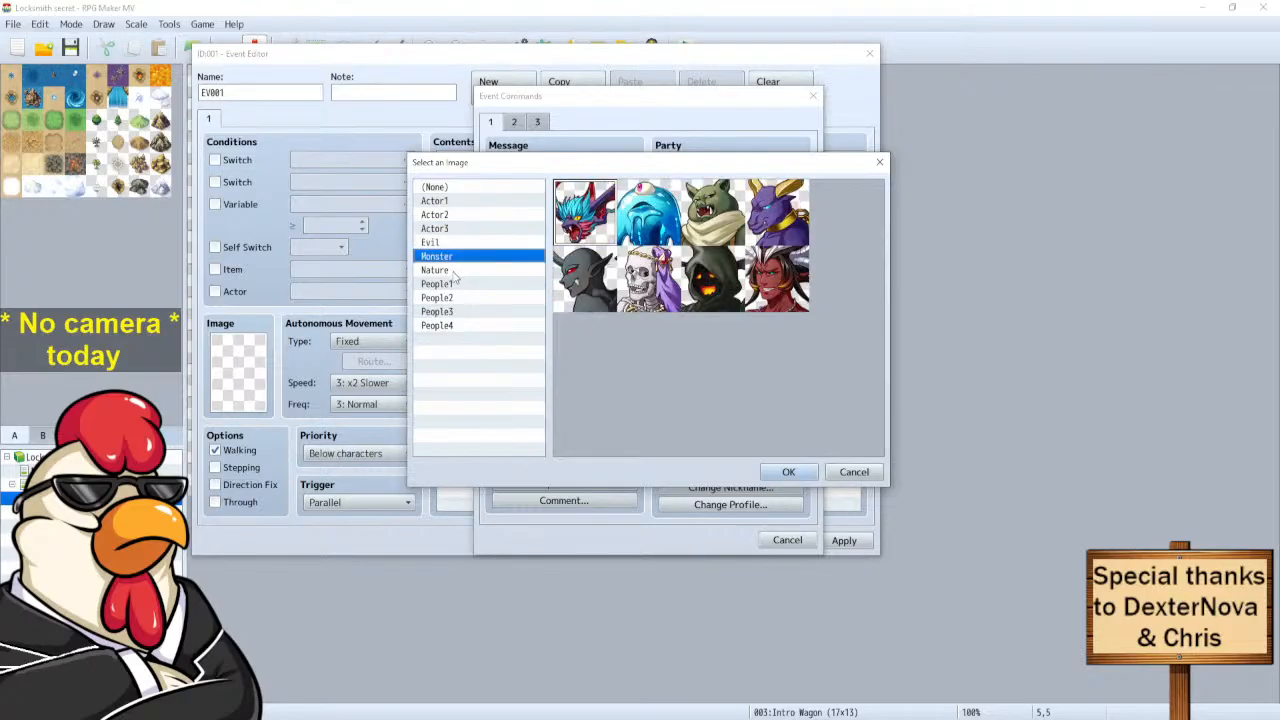
left_click(452, 272)
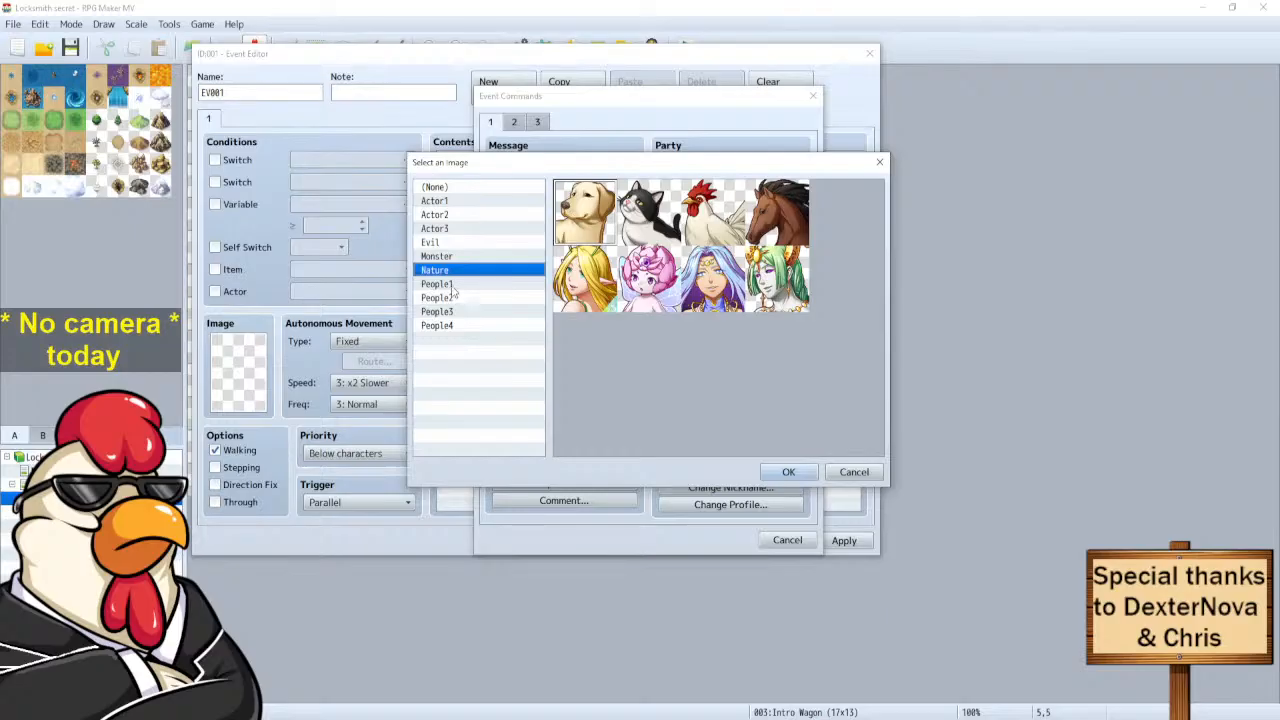
left_click(452, 285)
left_click(452, 298)
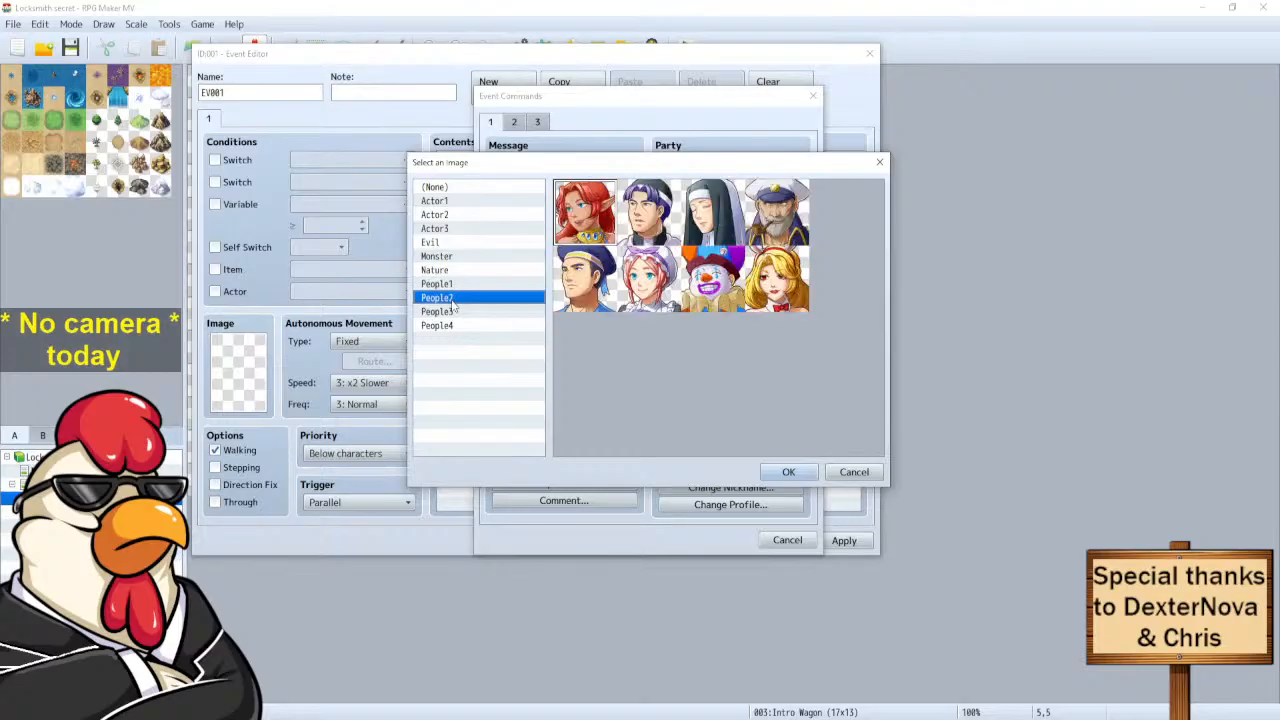
left_click(452, 312)
left_click(453, 326)
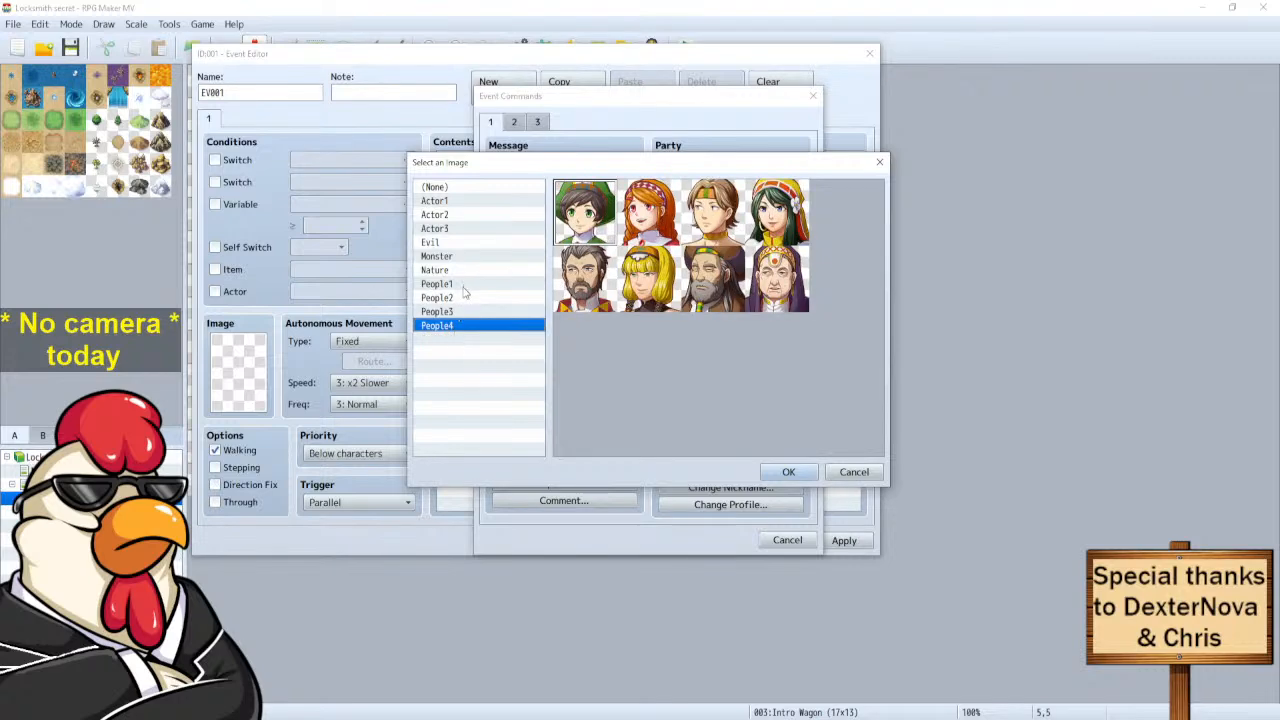
left_click(460, 311)
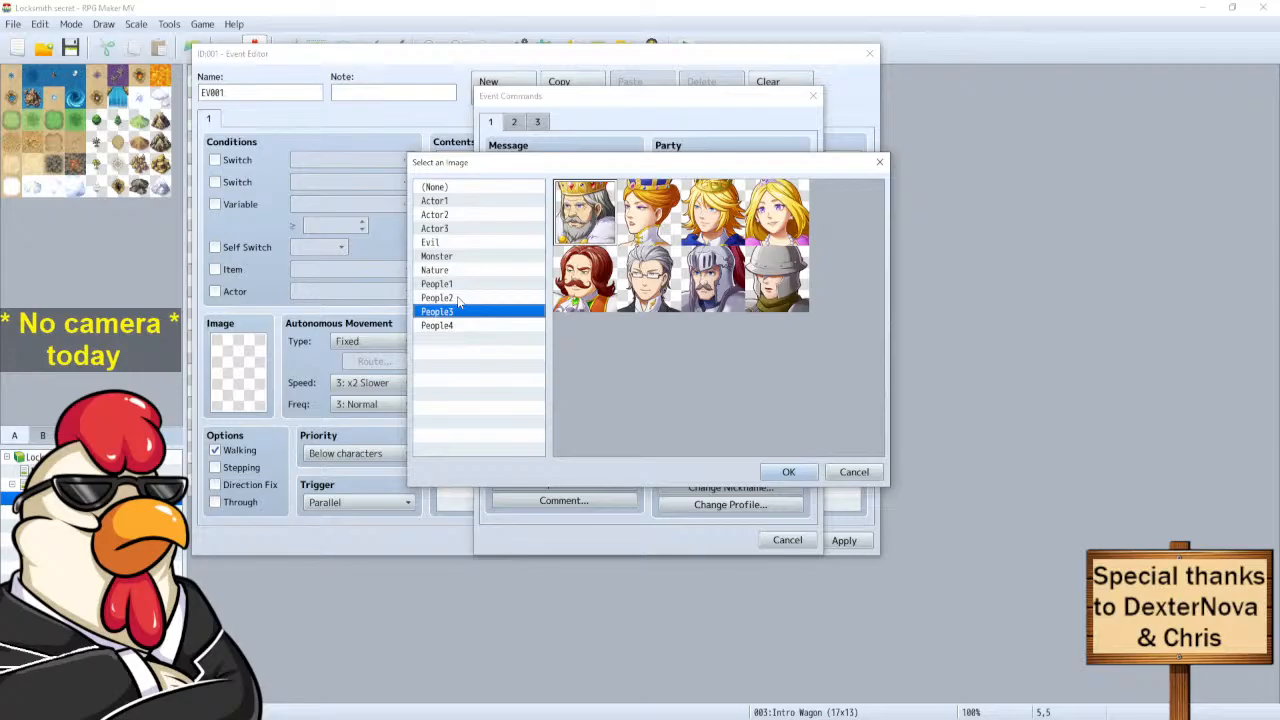
left_click(459, 298)
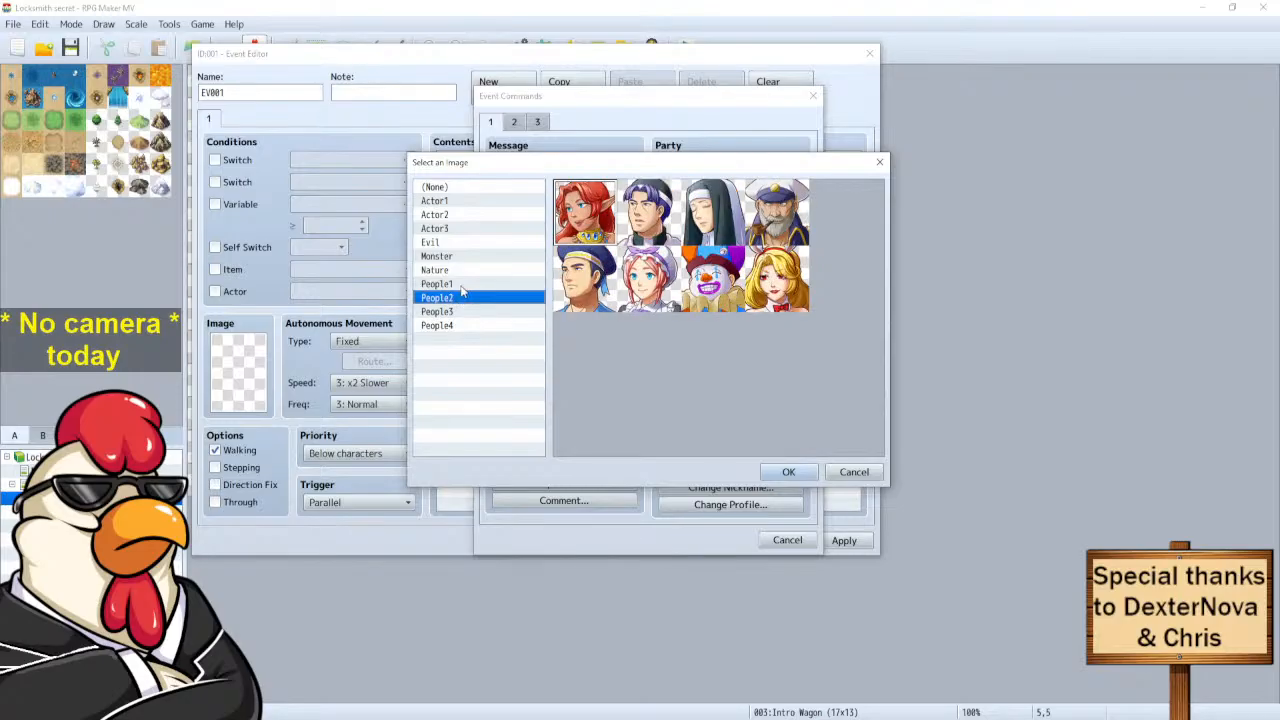
left_click(462, 287)
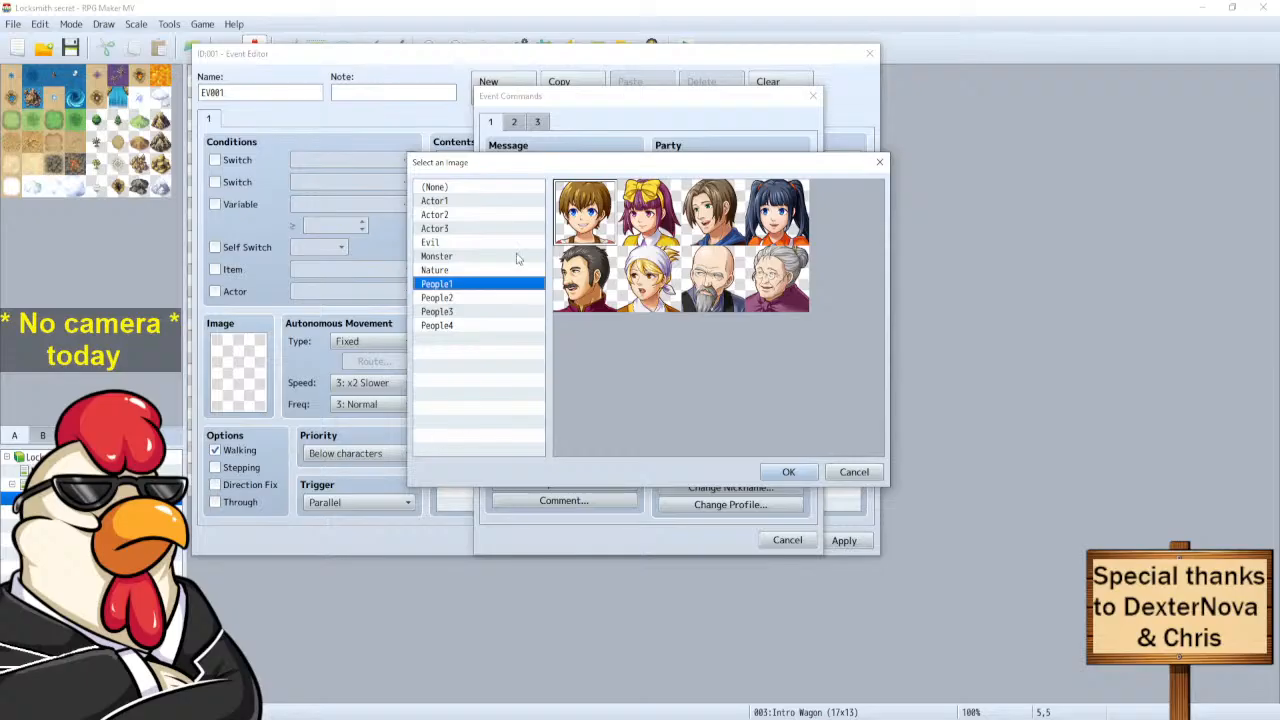
Compare Actor and People sets, then choose People1's bald old man as the face.
left_click(454, 202)
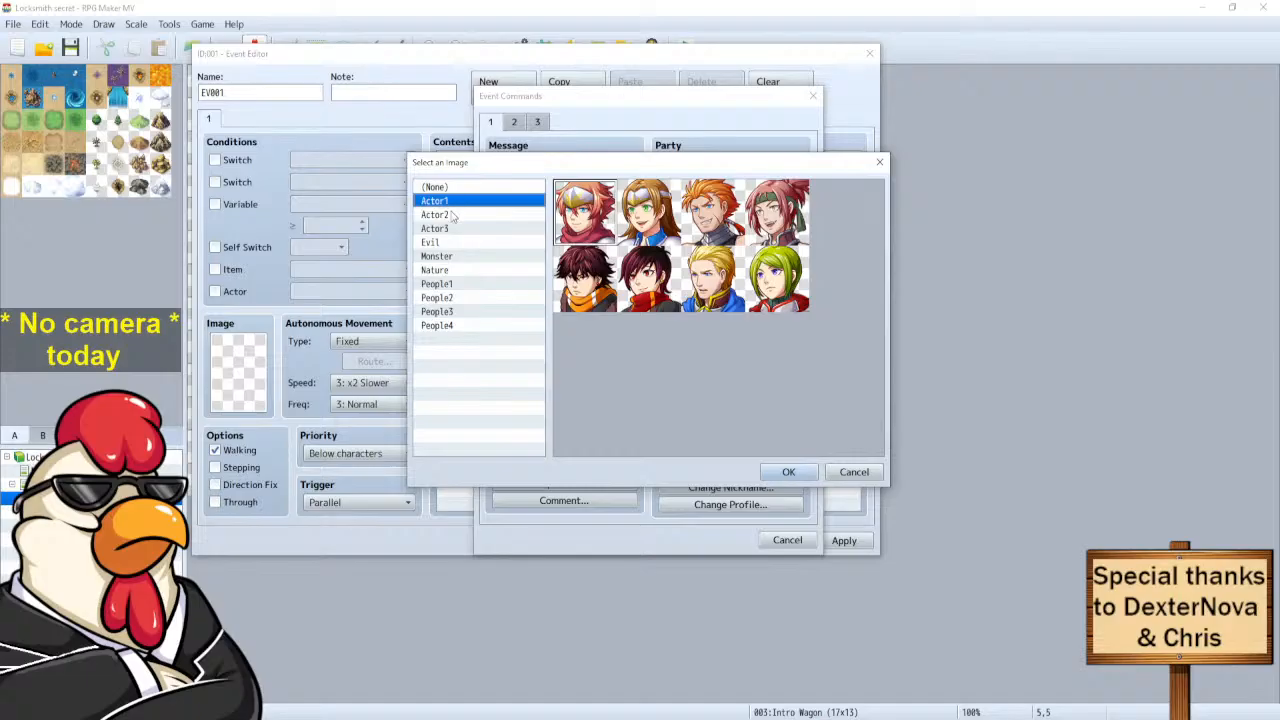
left_click(452, 214)
left_click(454, 203)
left_click(477, 216)
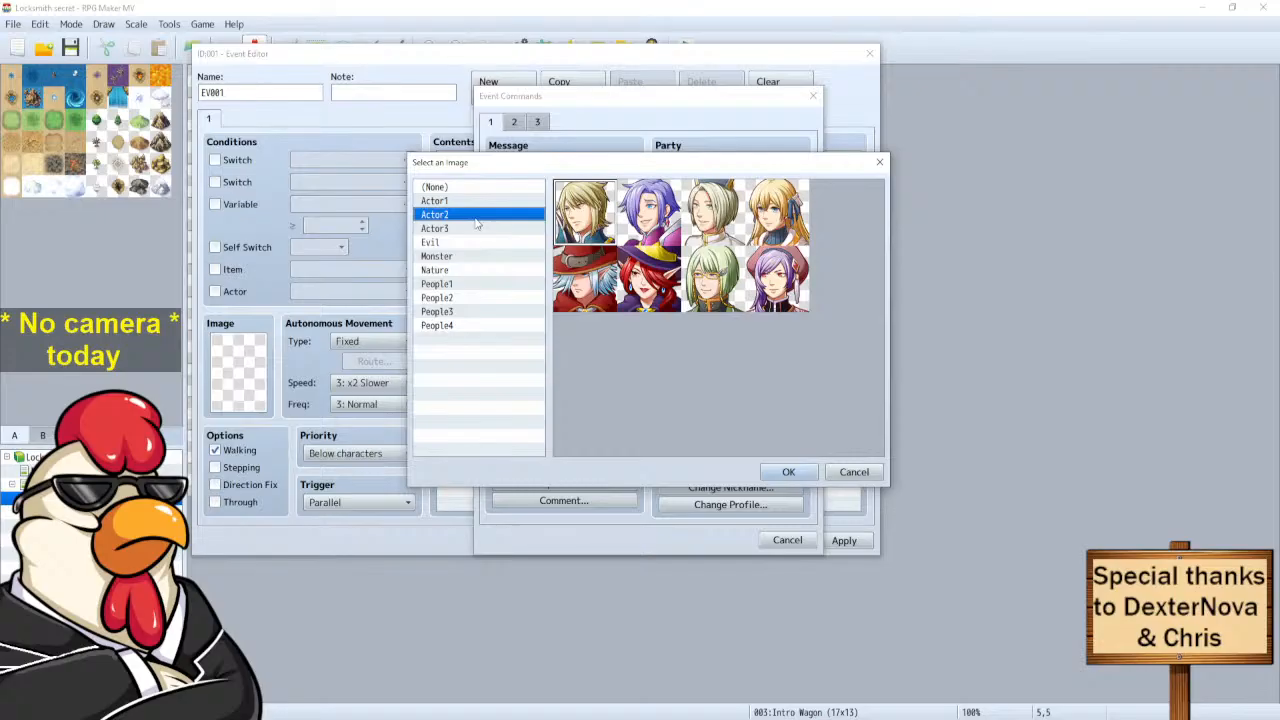
left_click(450, 284)
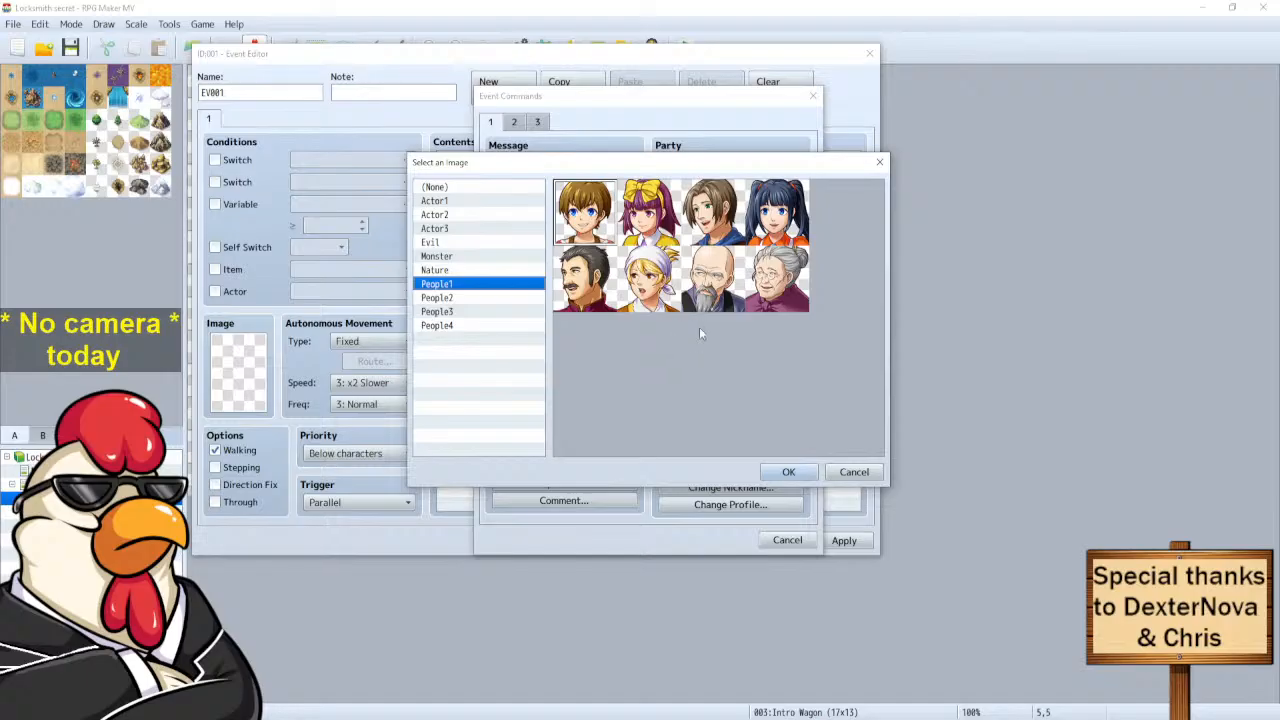
left_click(470, 299)
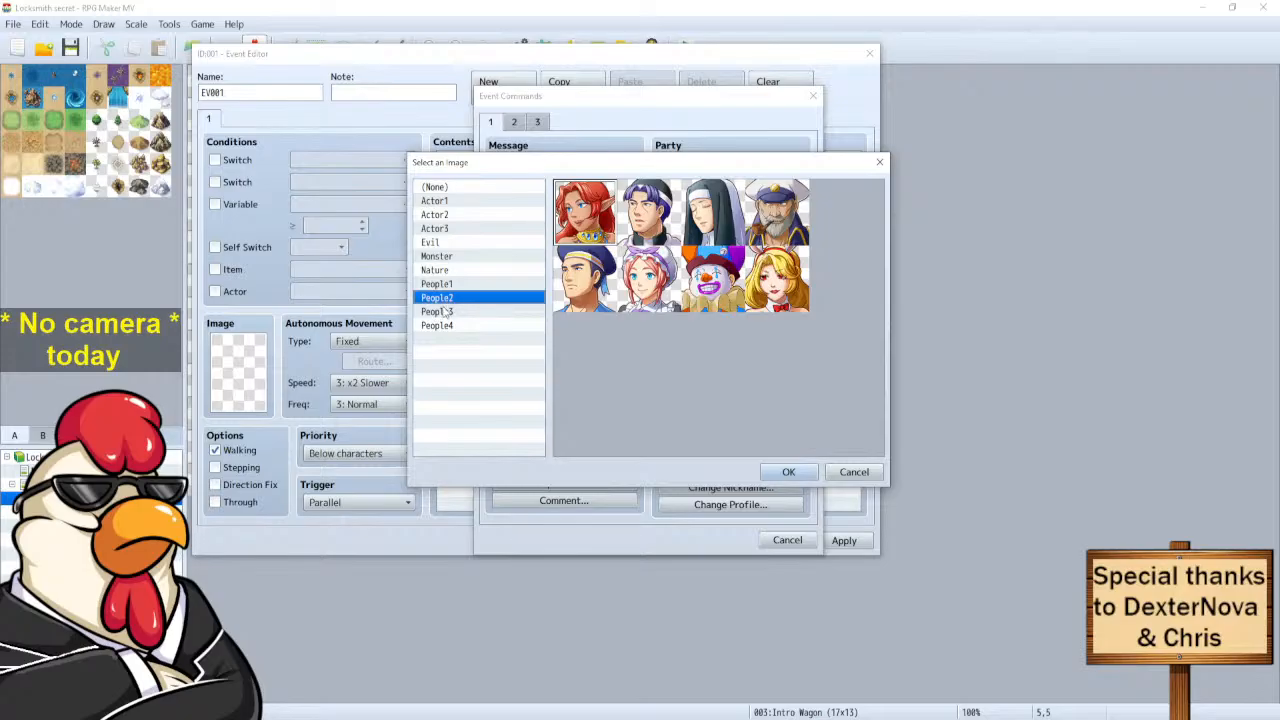
left_click(444, 312)
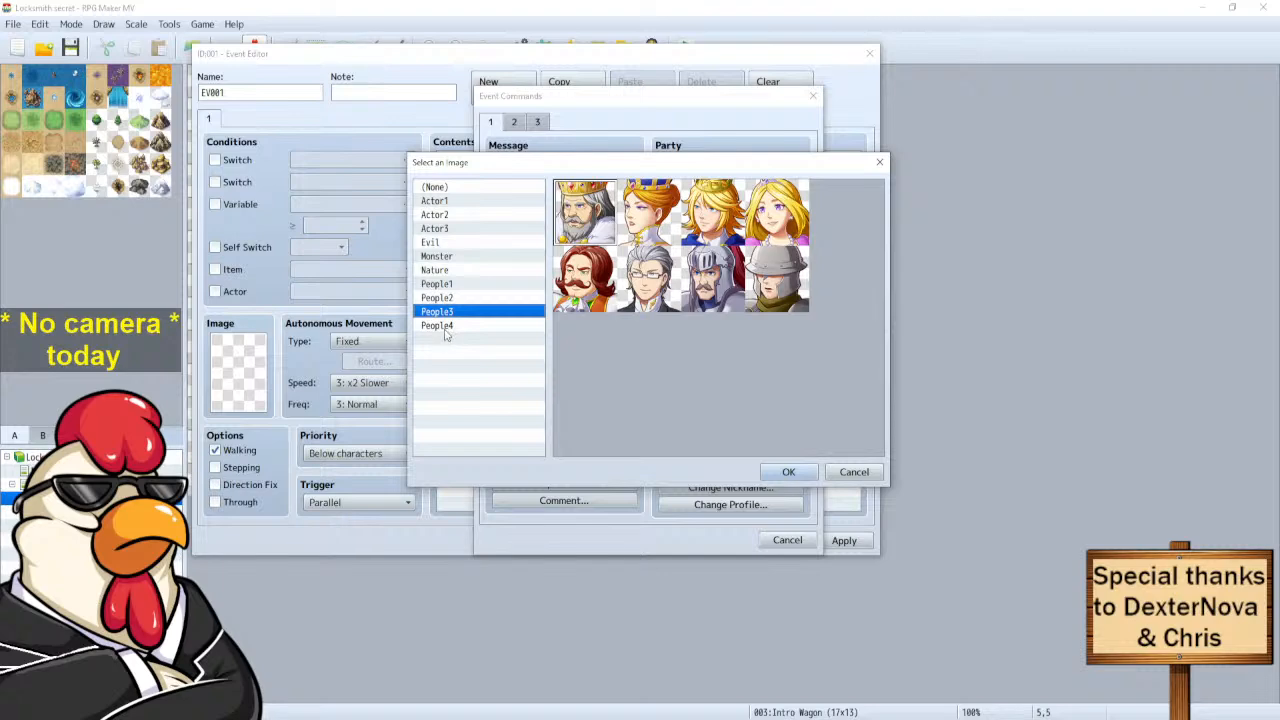
left_click(446, 327)
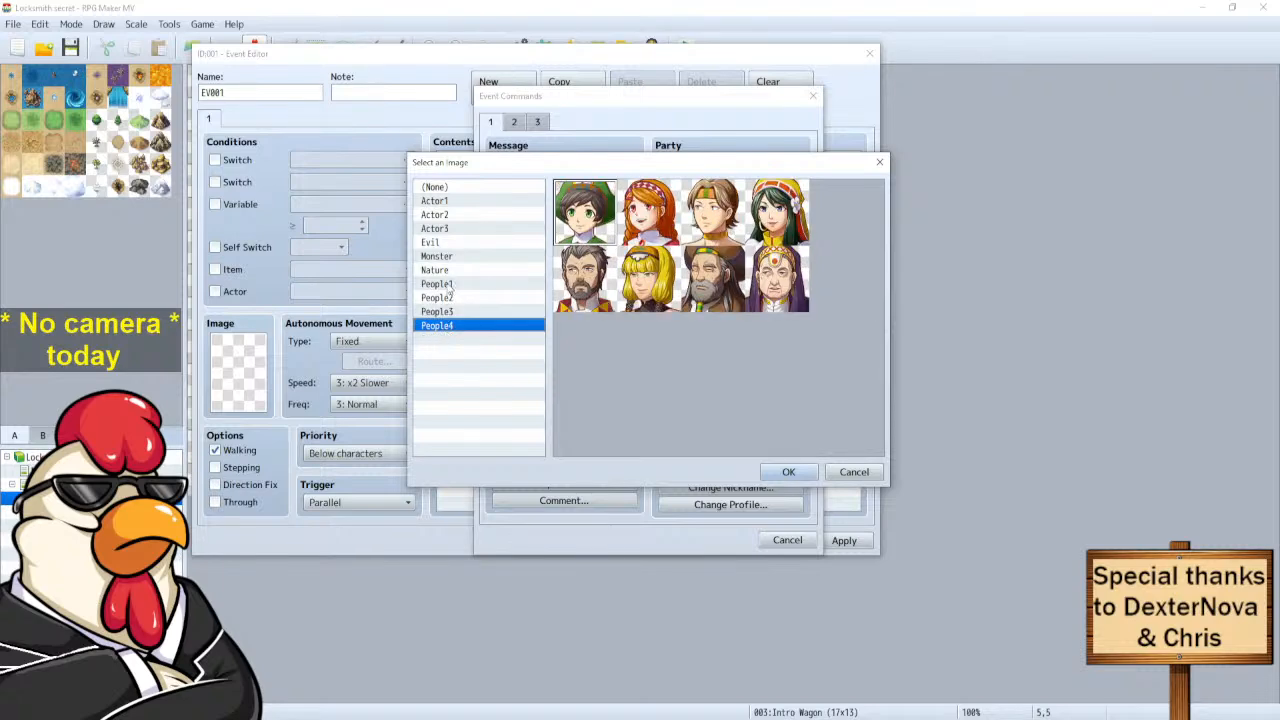
left_click(448, 285)
left_click(715, 280)
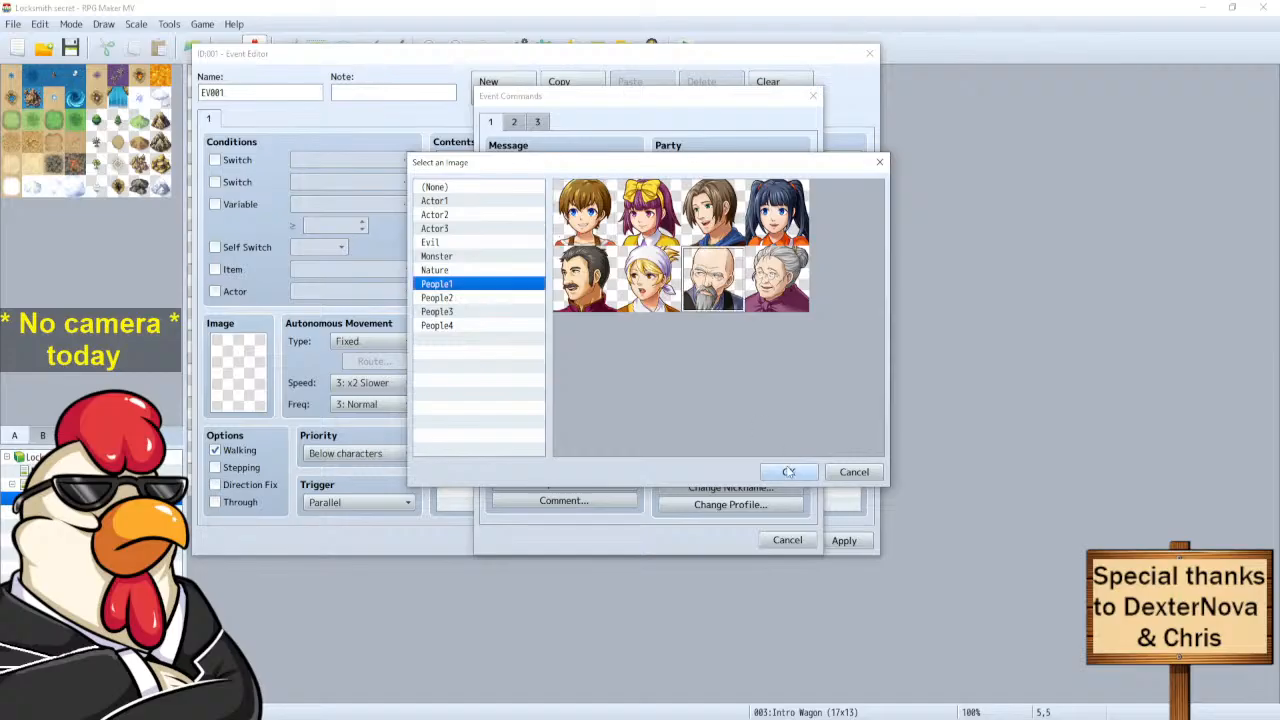
left_click(788, 472)
Add the text-less People1(6) face message, close the event editor, and open the Database.
left_click(584, 278)
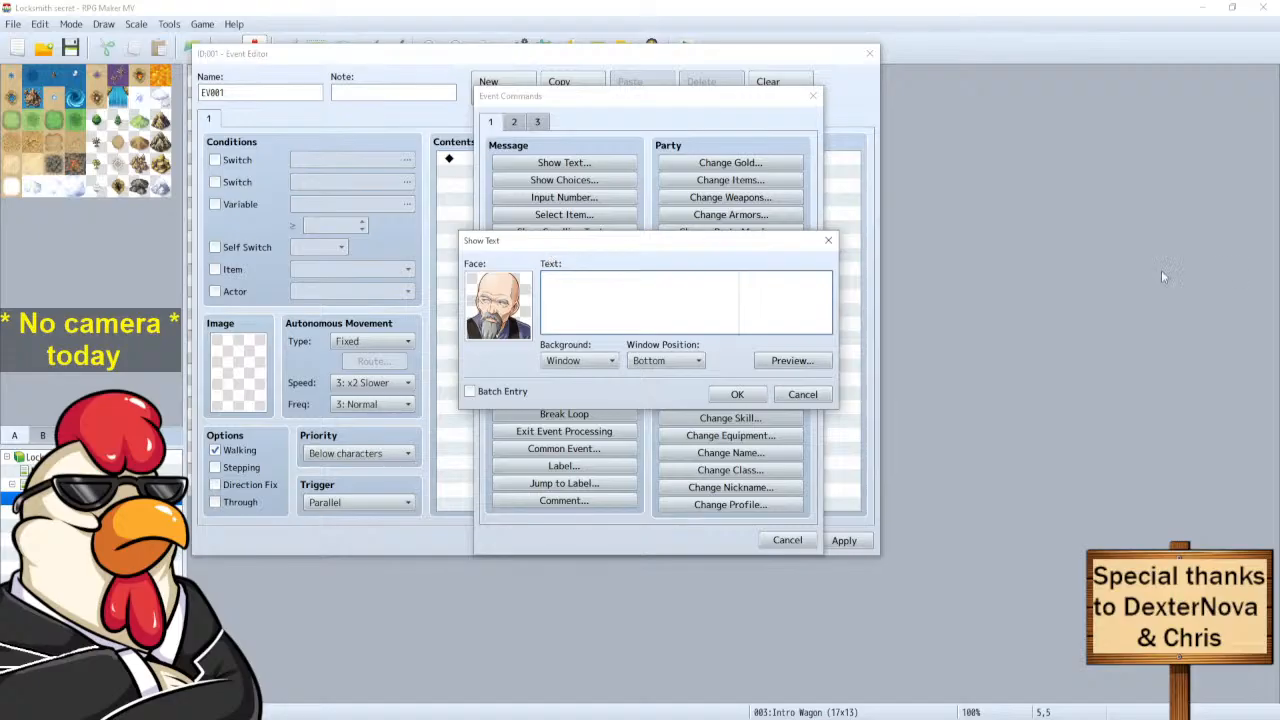
left_click(737, 394)
left_click(713, 540)
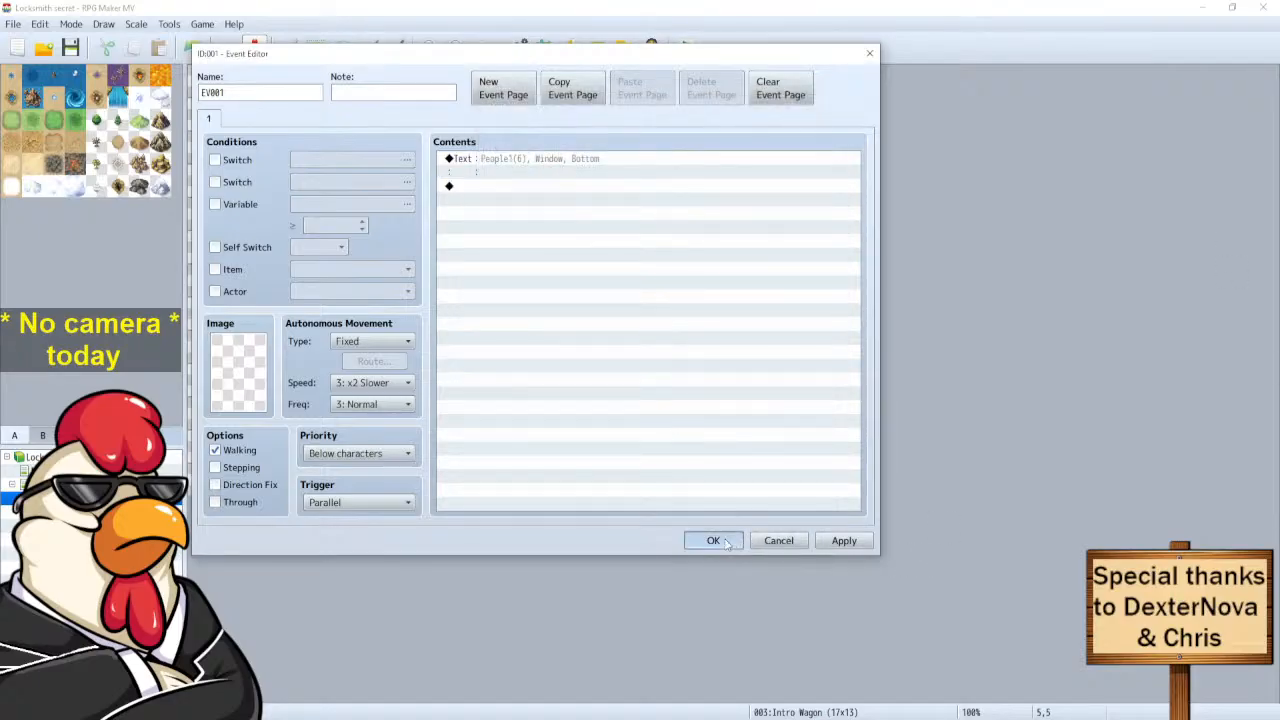
left_click(517, 48)
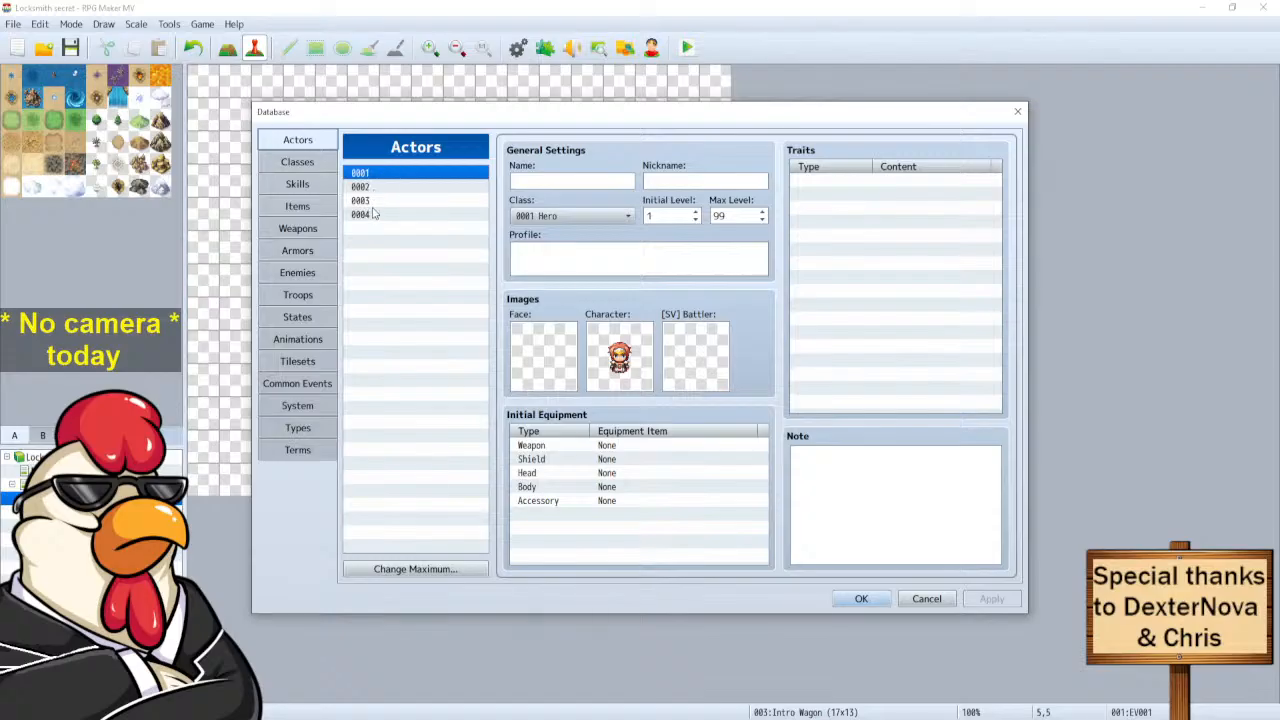
Try 10 actor slots and naming actor 0007 'Man', then cancel the Database without saving.
left_click(435, 572)
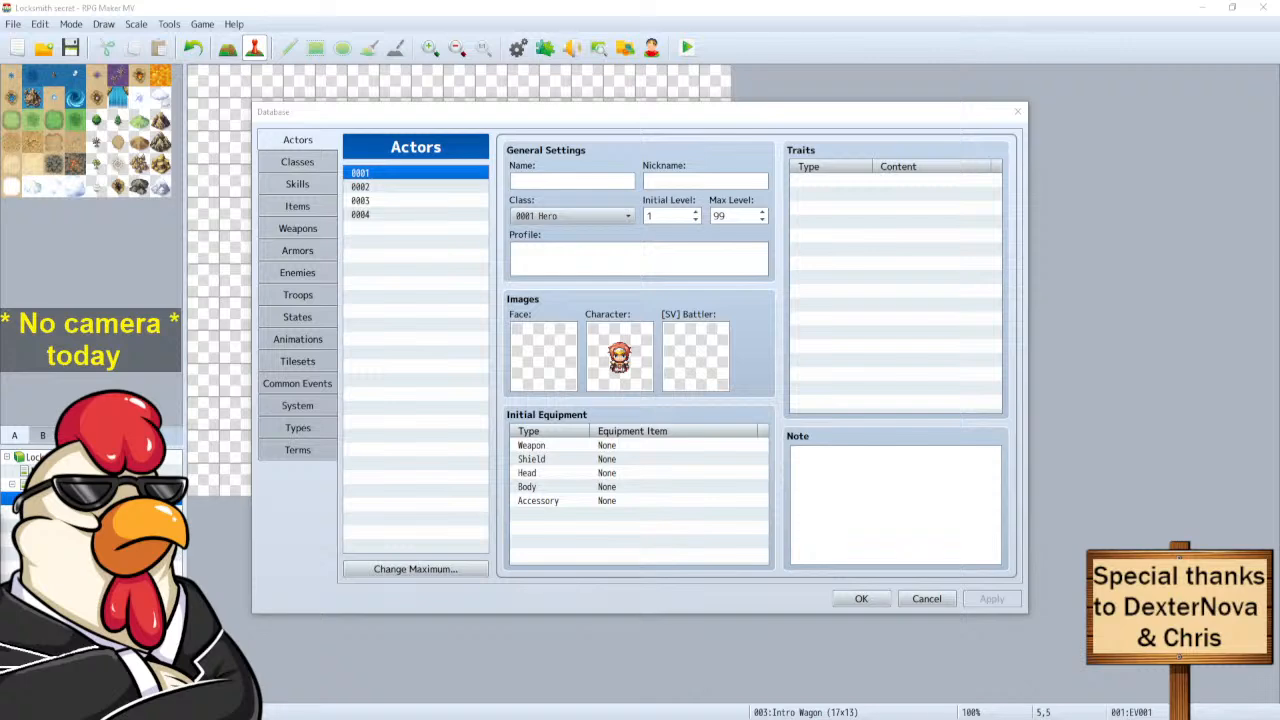
key("Return")
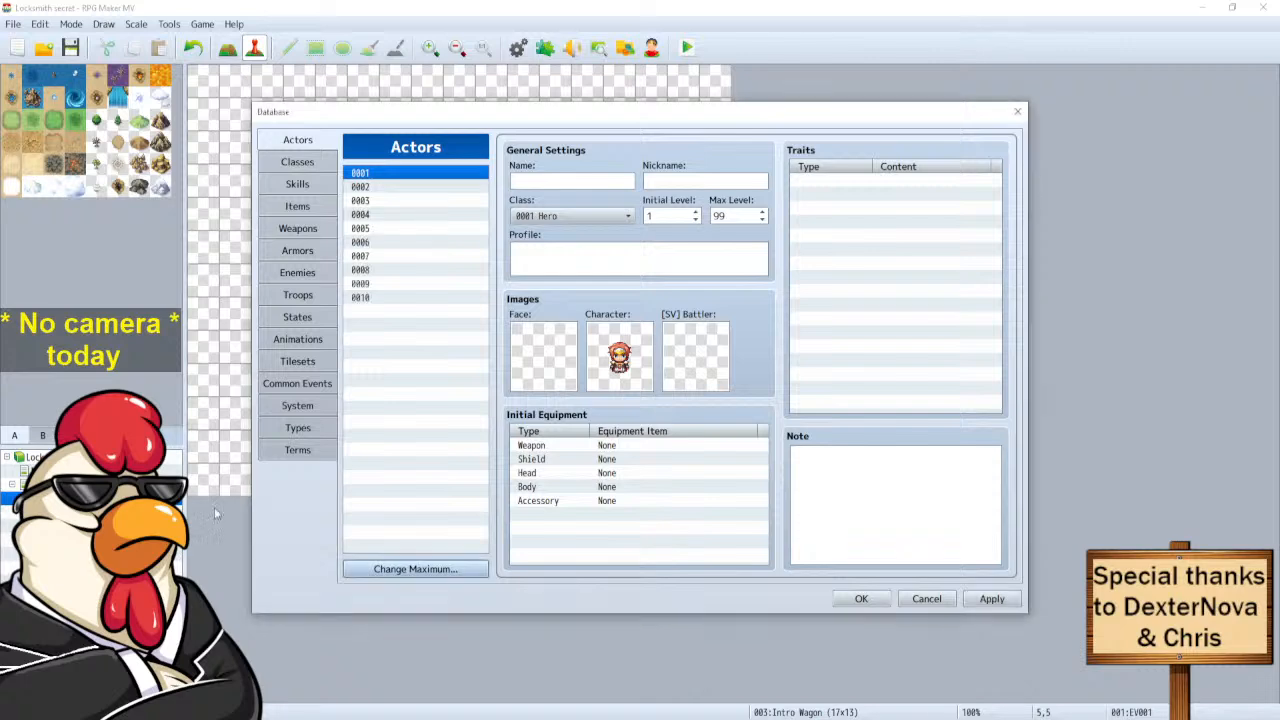
left_click(384, 229)
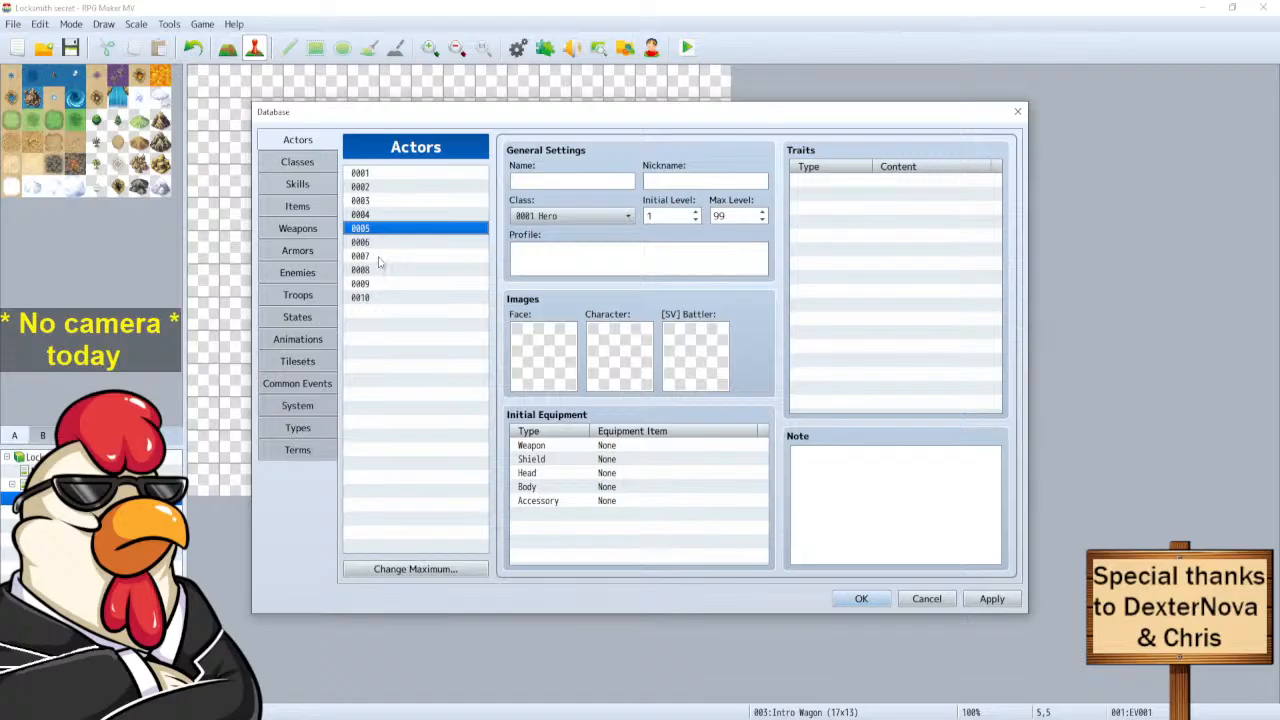
left_click(379, 257)
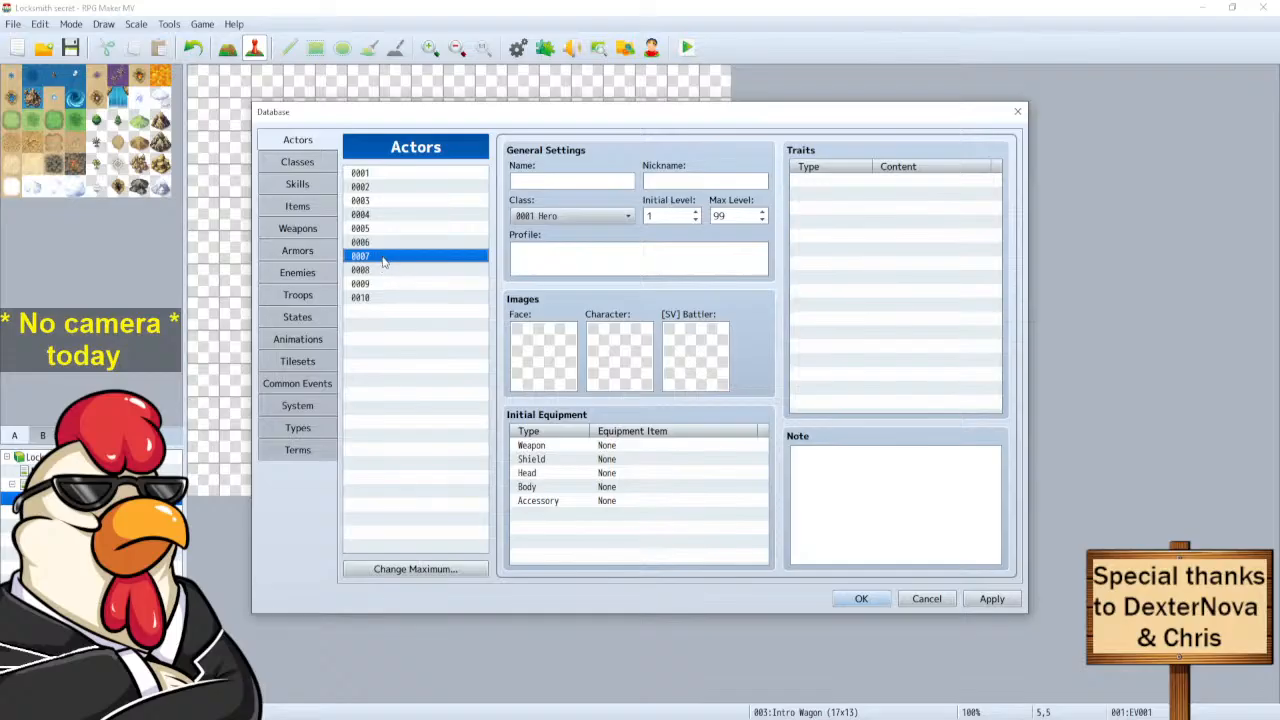
left_click(540, 183)
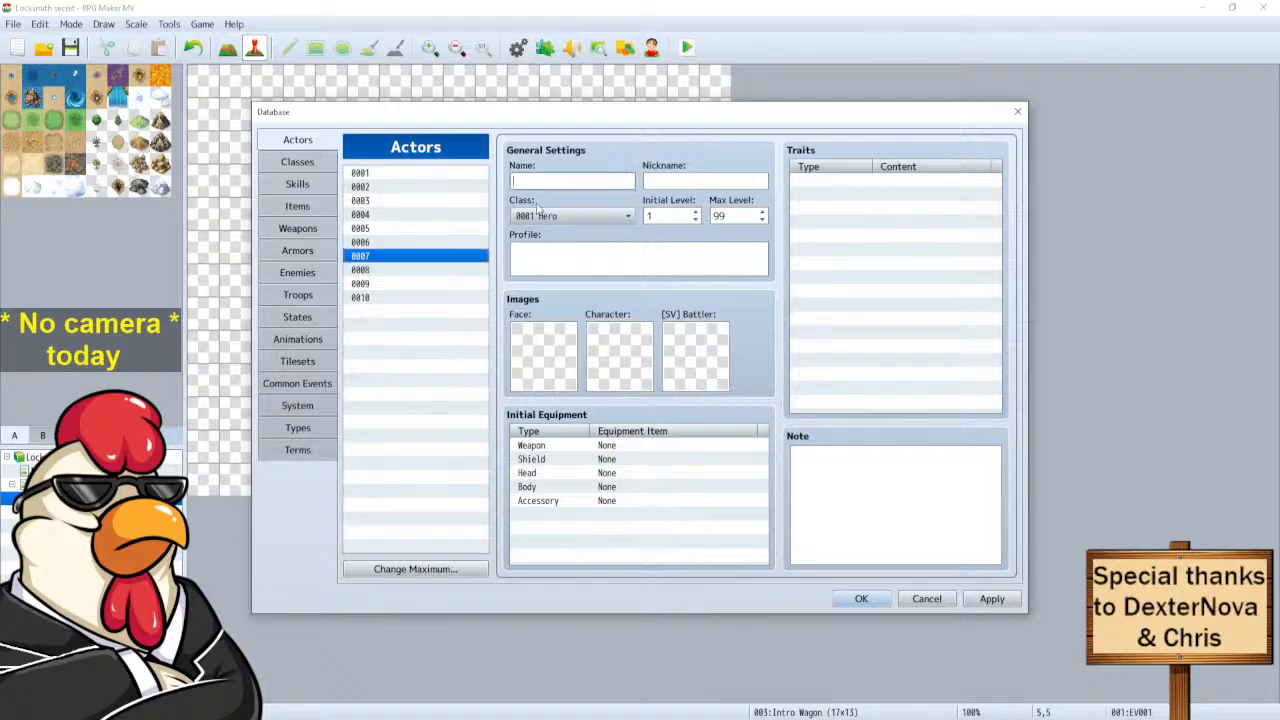
mouse_move(531, 238)
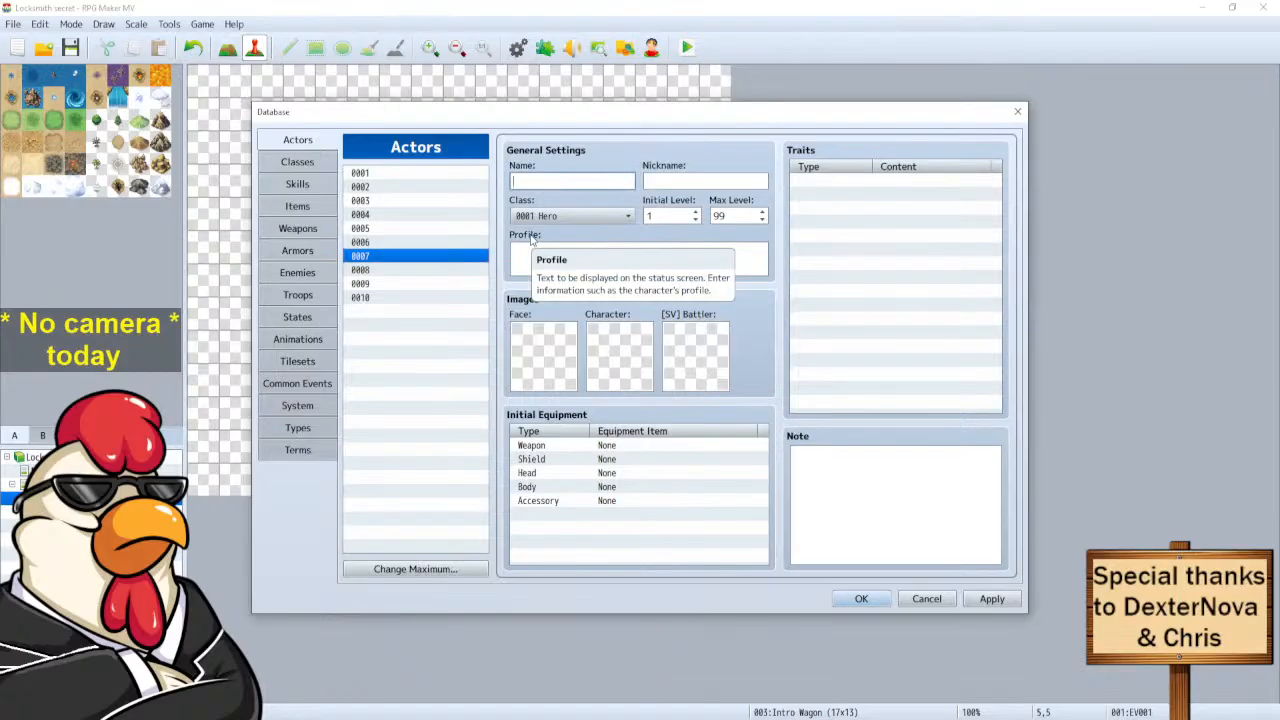
type("Man:")
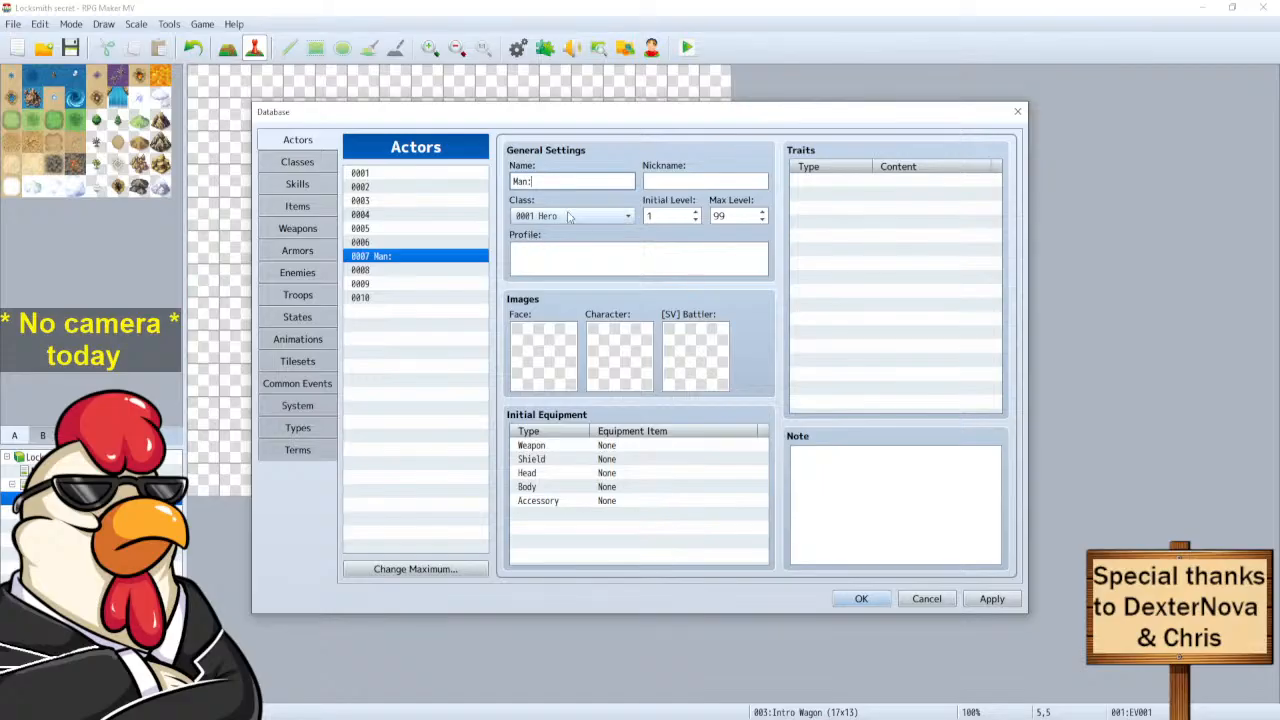
left_click(918, 600)
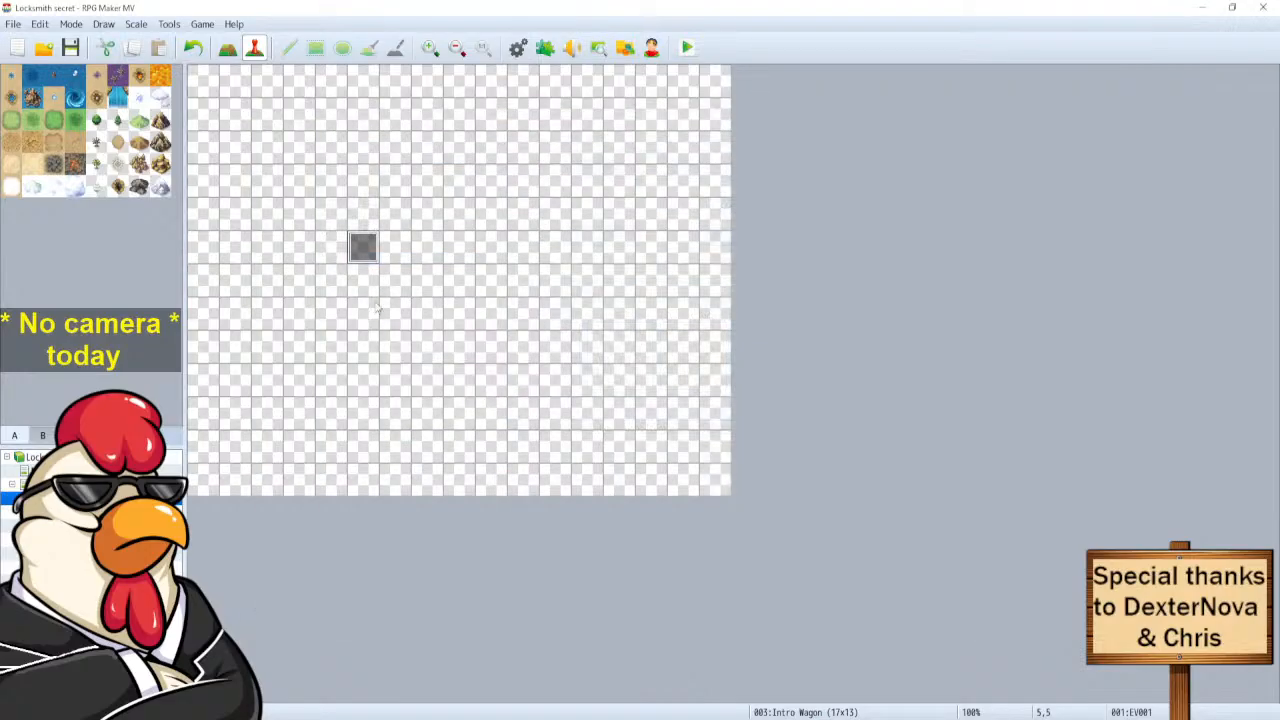
Reopen the wagon event and edit its existing People1 bald-face message.
double_click(352, 252)
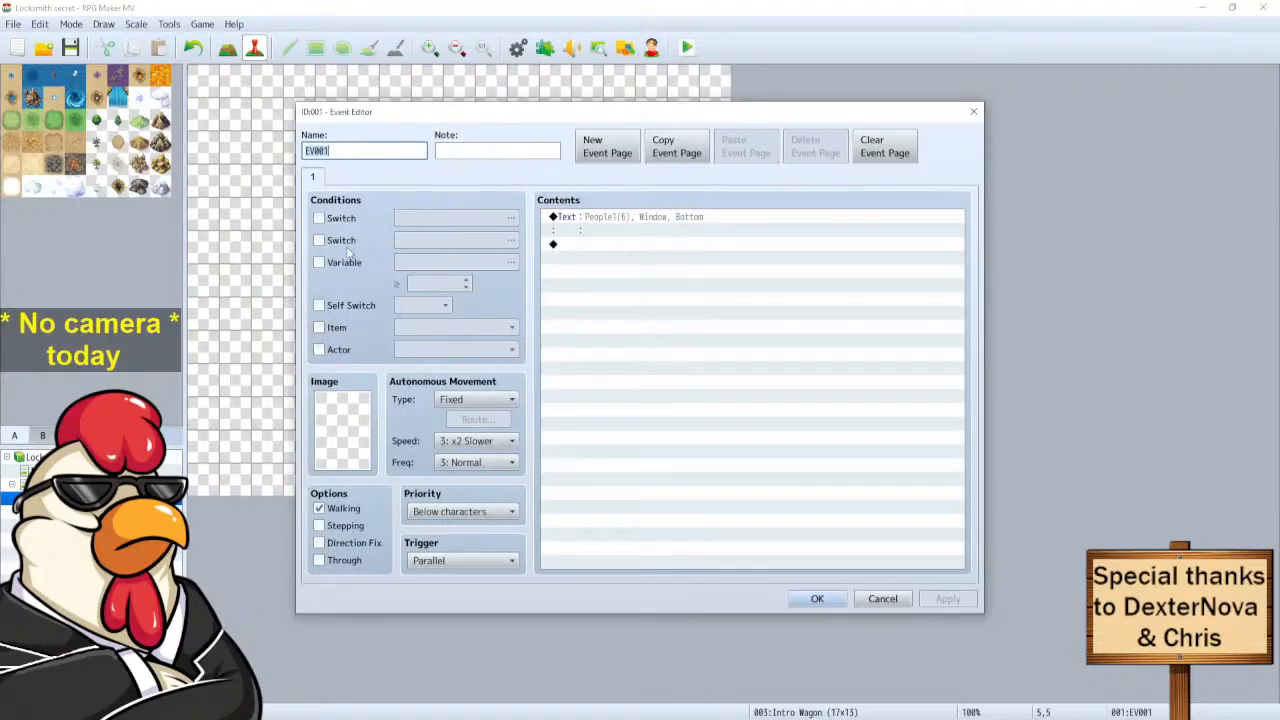
left_click(648, 221)
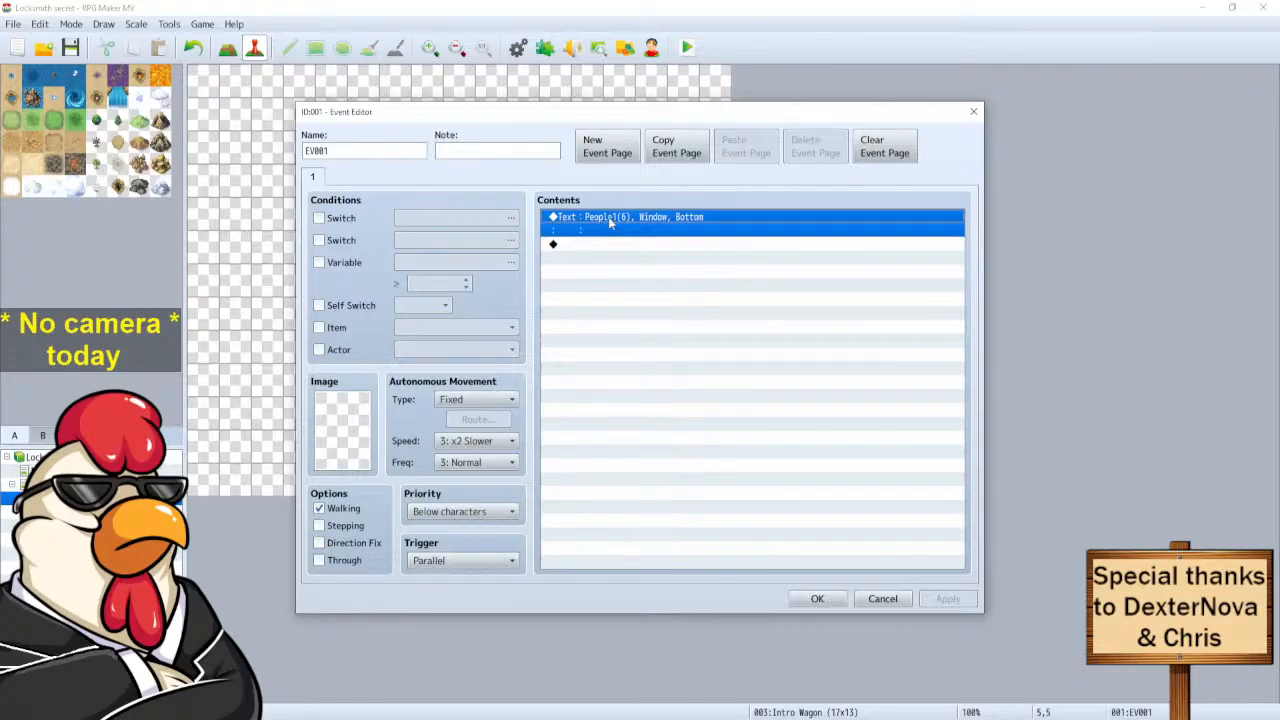
right_click(609, 223)
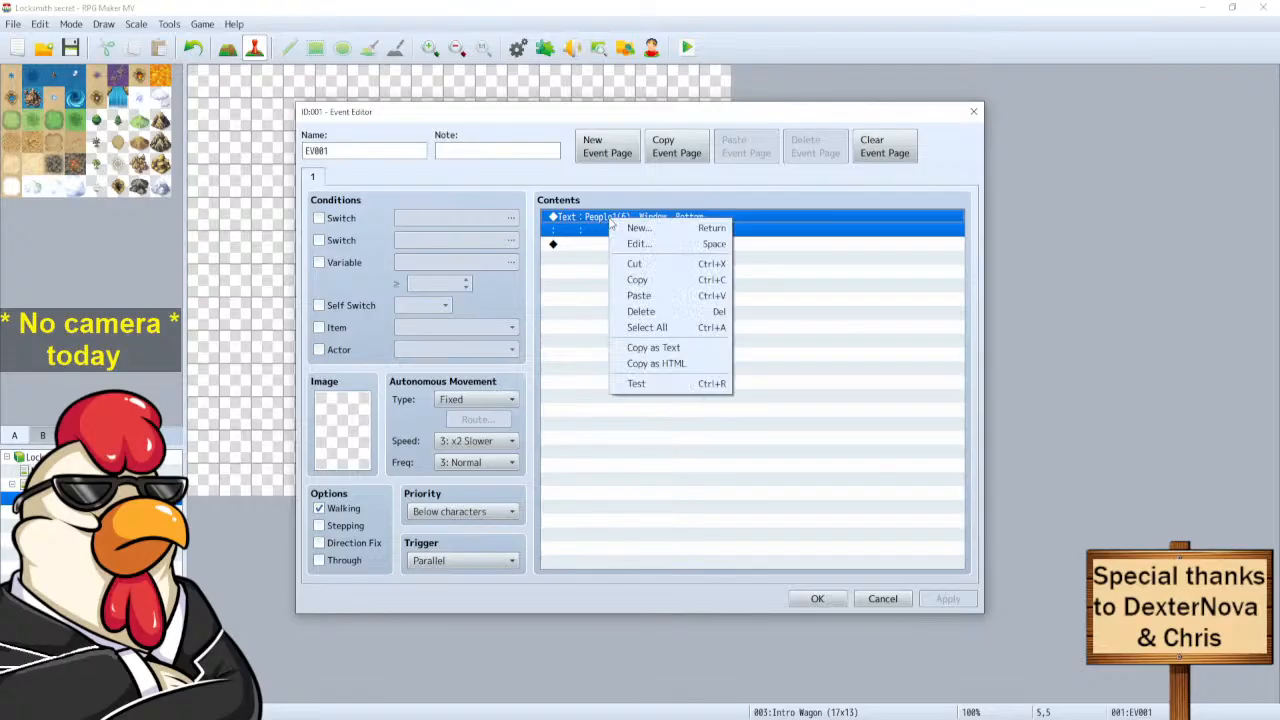
left_click(620, 246)
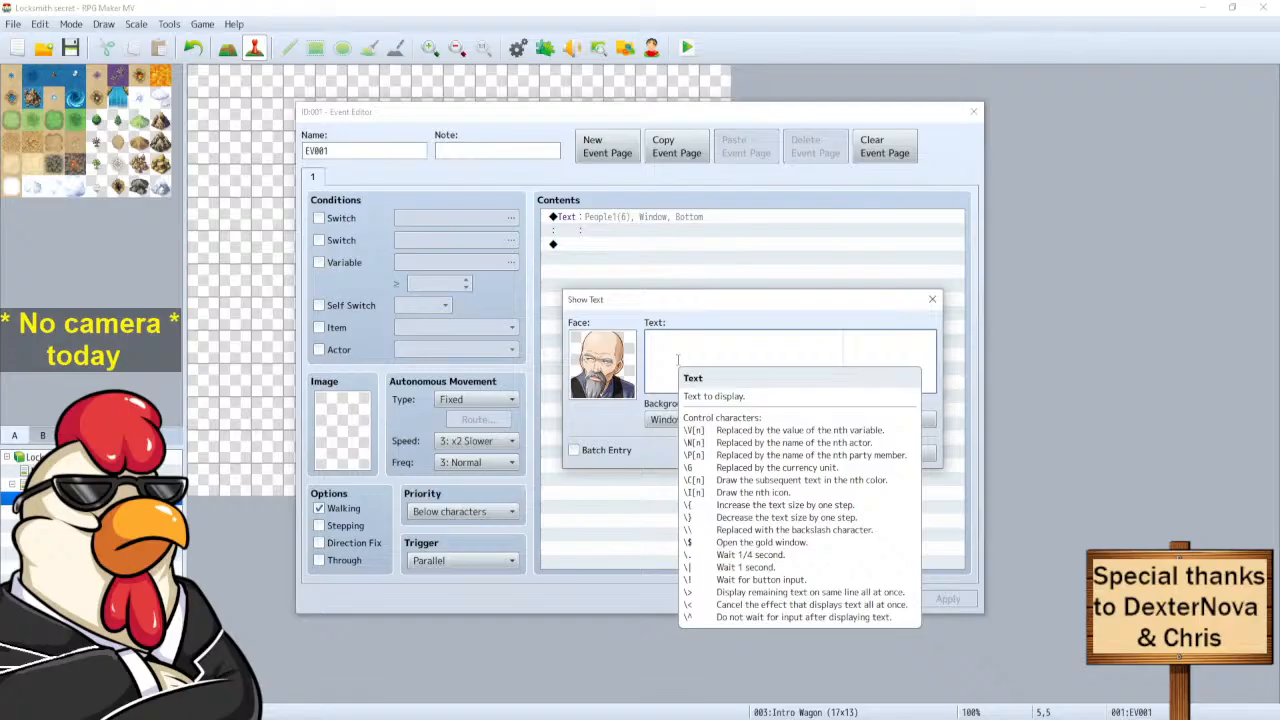
Write the two-line message '\c[6]Man 1: You don't honestly believe / they exist do ya?'.
type("\\c[")
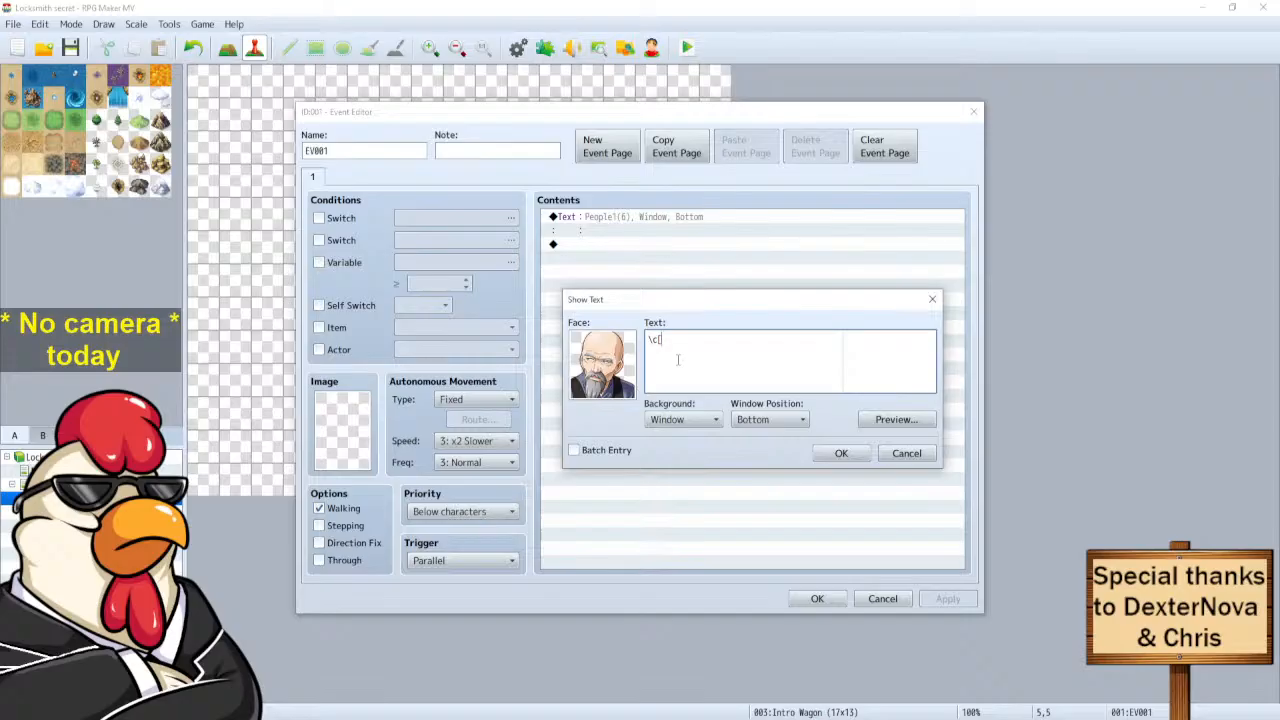
type("6")
type("]")
type("M")
type("an")
type(" 1")
type(":")
type("(muffled)")
key("BackSpace")
key("BackSpace")
key("BackSpace")
key("BackSpace")
key("BackSpace")
key("BackSpace")
key("BackSpace")
key("BackSpace")
key("BackSpace")
type("You don't honestly believe")
key("Return")
type("they exist do ya?")
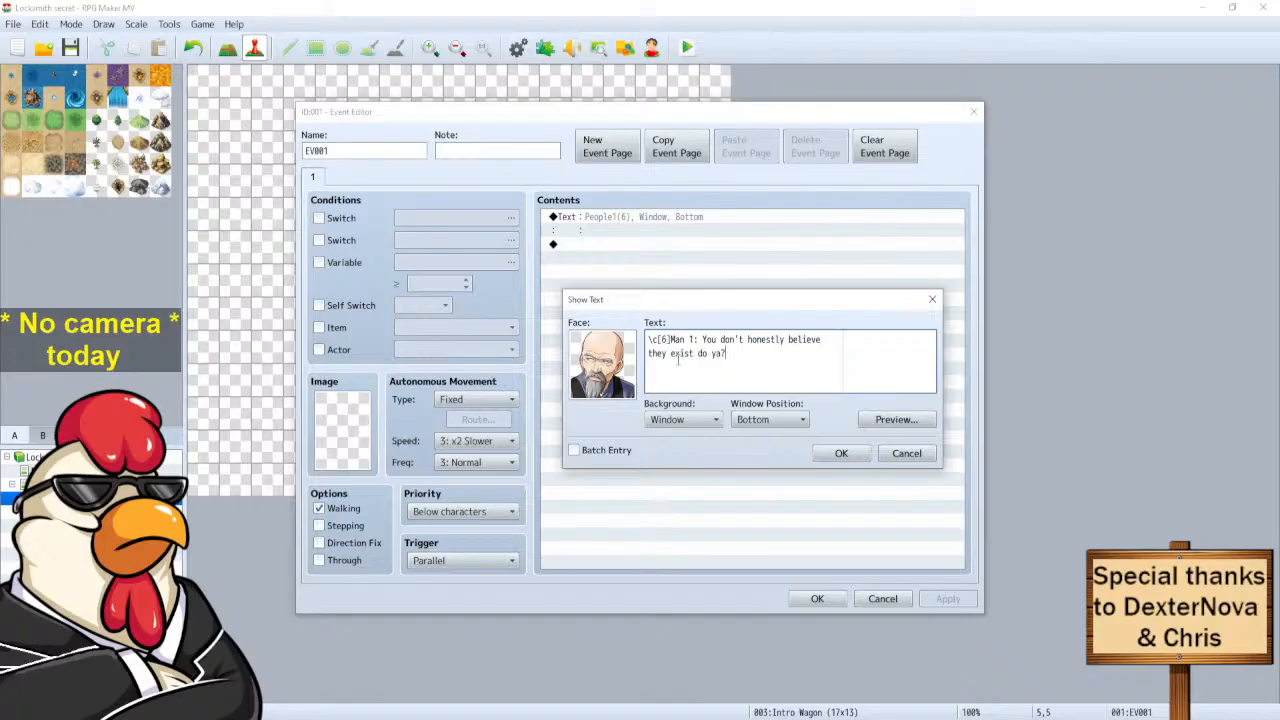
Set the Man 1 message background to Dim and preview it.
left_click(717, 422)
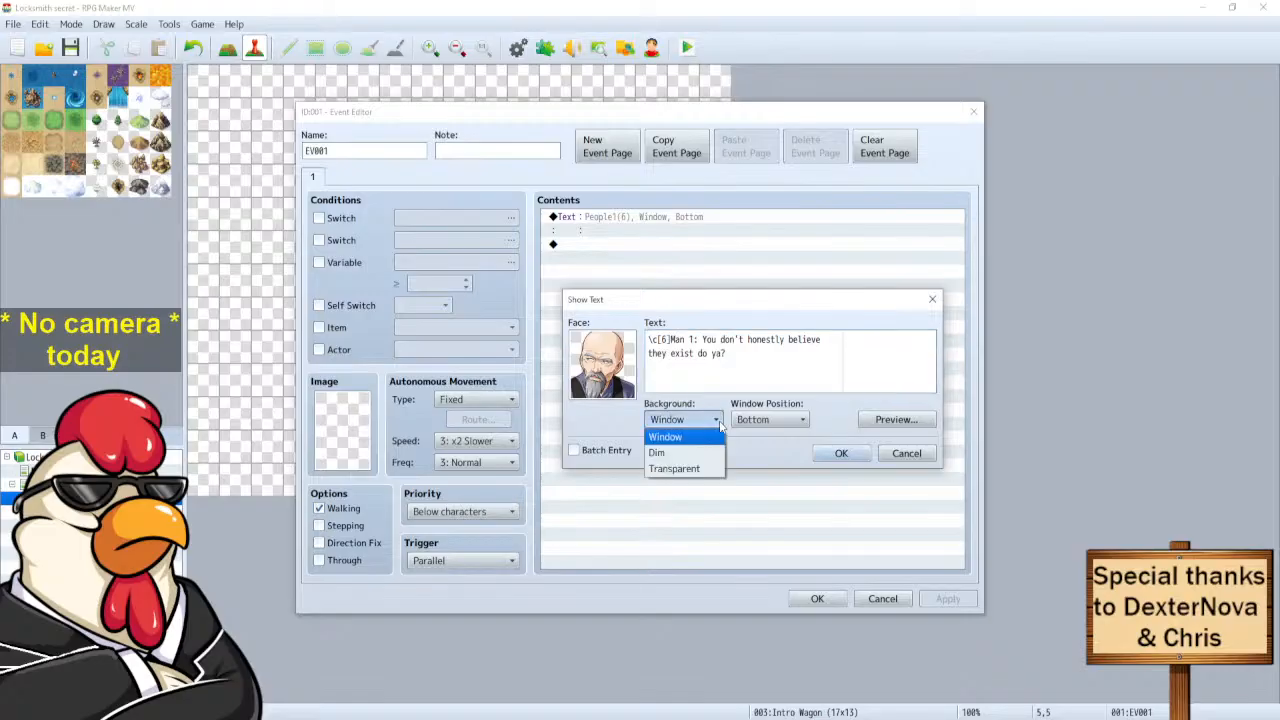
left_click(664, 439)
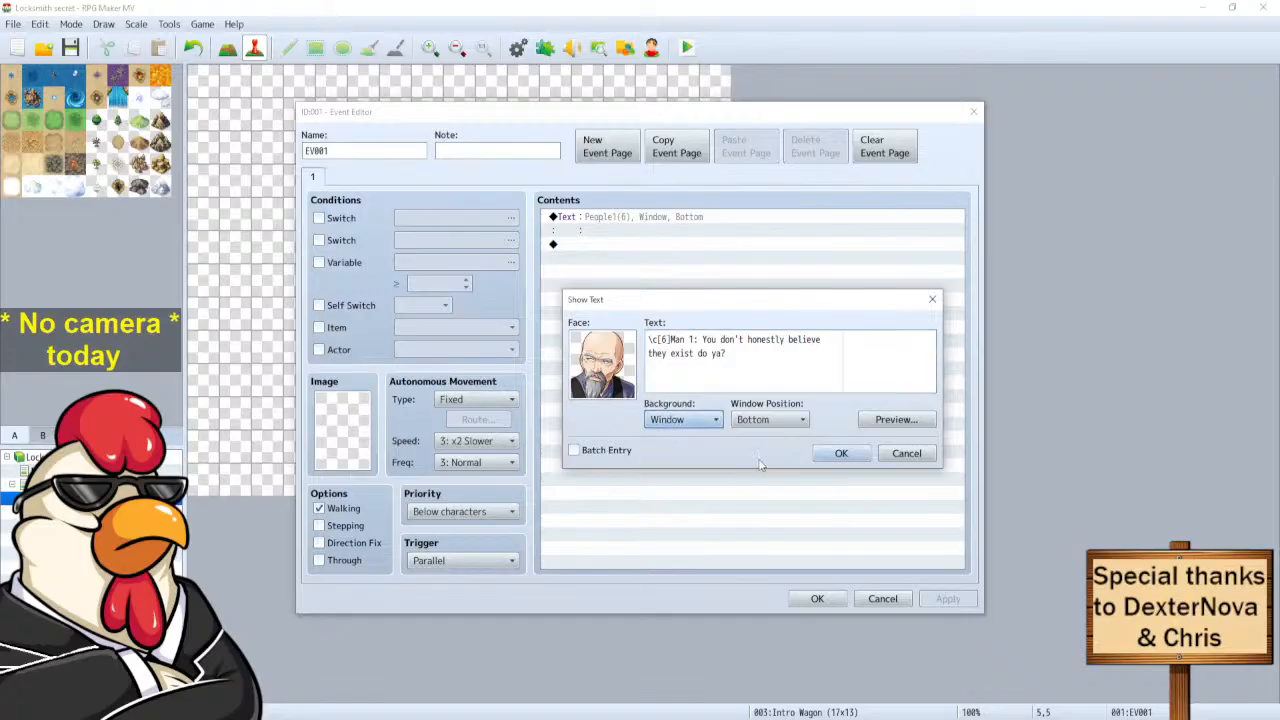
left_click(683, 420)
left_click(676, 452)
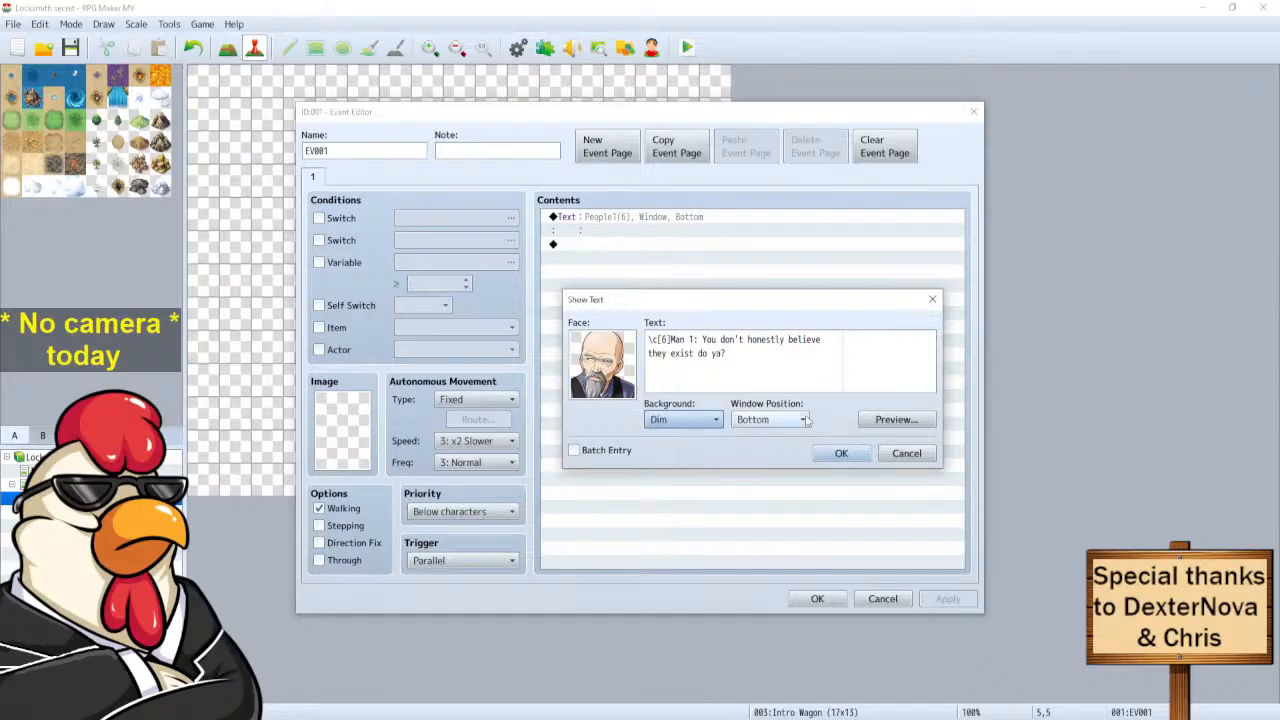
left_click(894, 422)
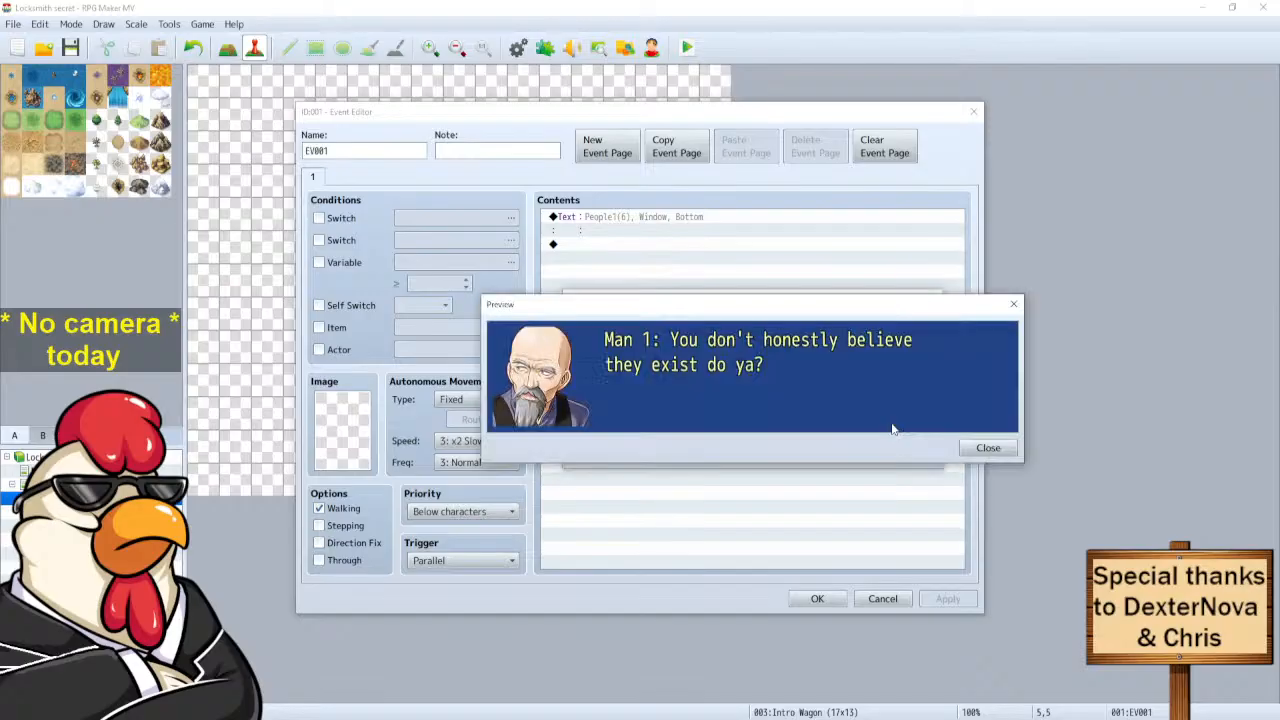
left_click(1005, 447)
Compare with a Window background preview, then settle on Dim and confirm the message.
left_click(680, 420)
left_click(665, 437)
left_click(872, 419)
left_click(987, 447)
left_click(670, 420)
left_click(660, 452)
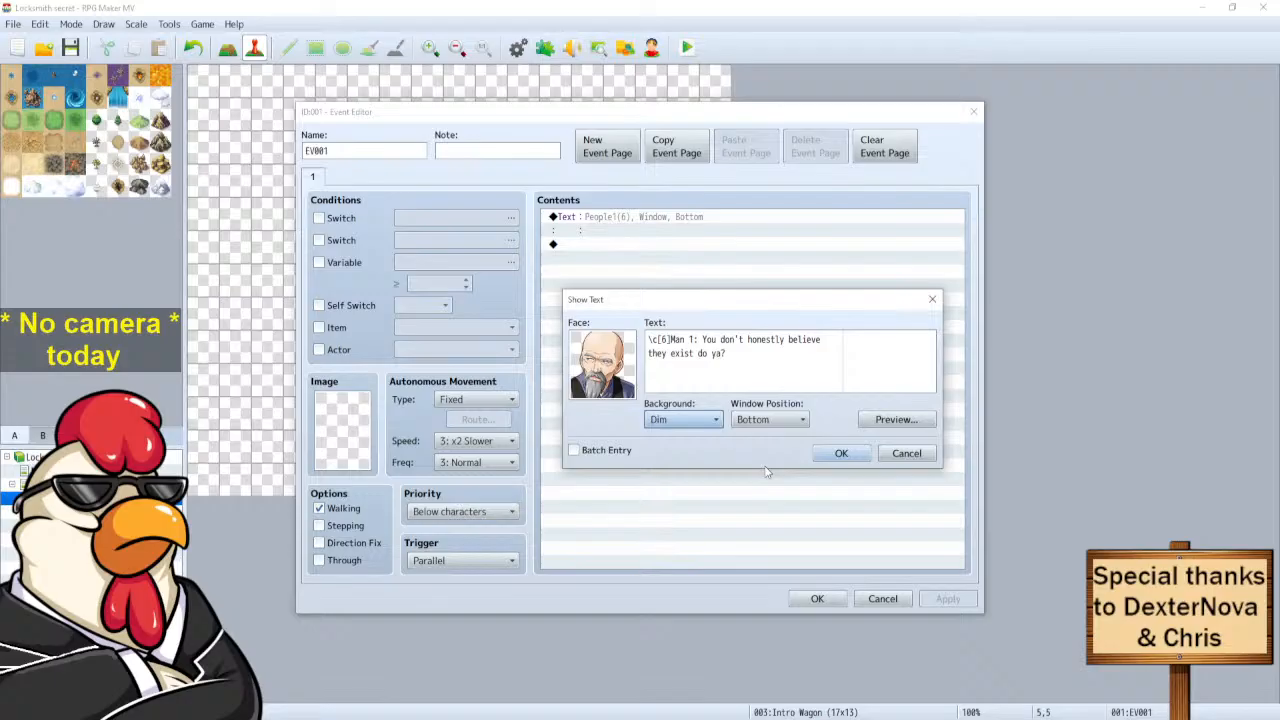
left_click(842, 455)
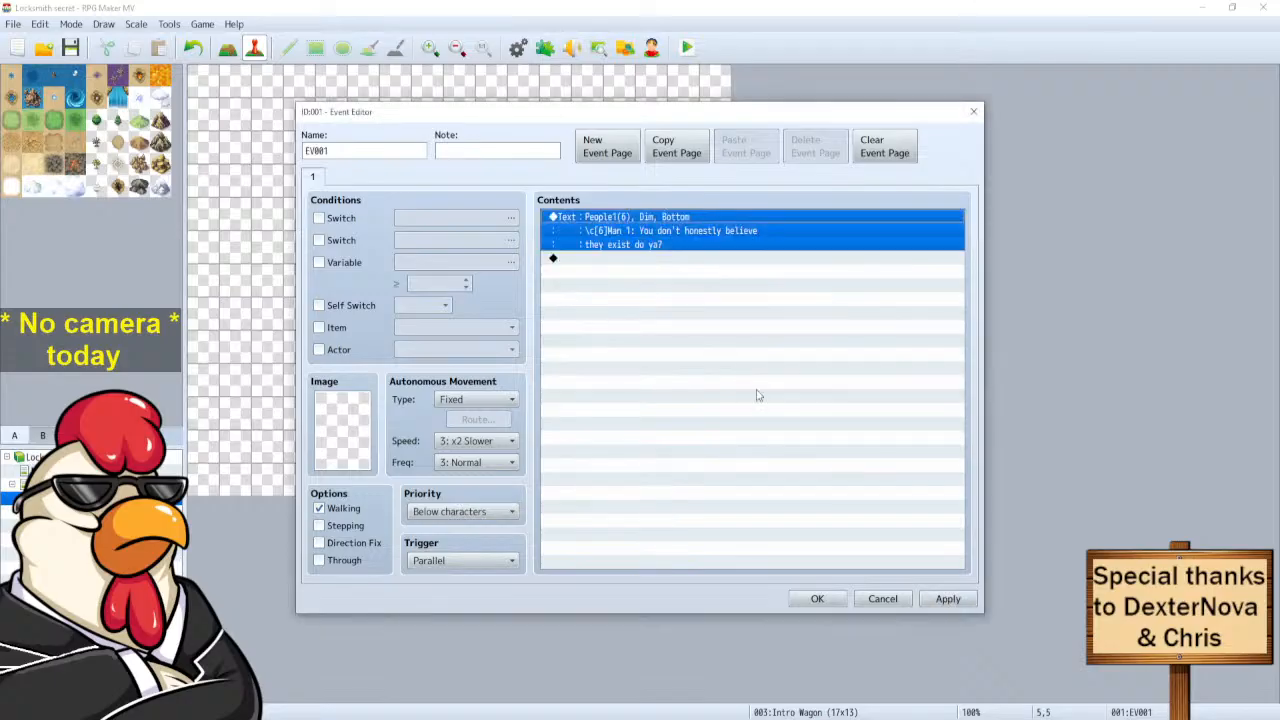
Add a new Show Text command using the bald People1 face.
double_click(608, 262)
double_click(588, 371)
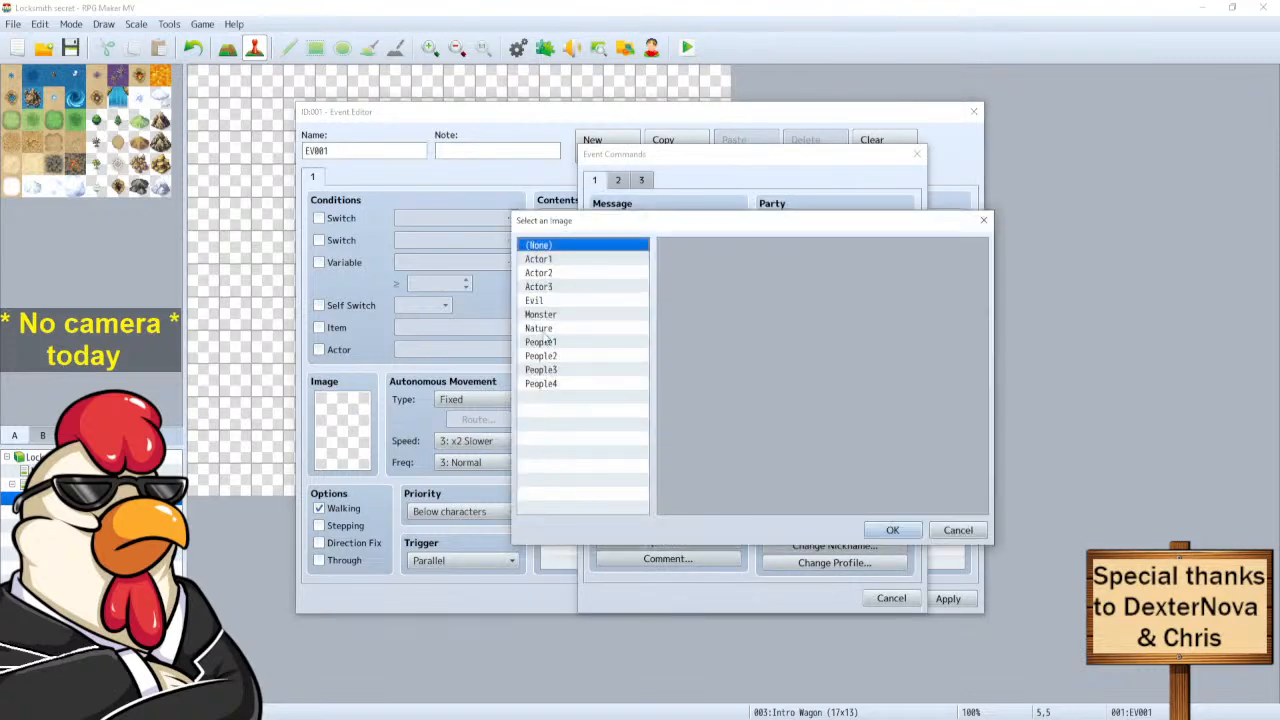
left_click(549, 342)
left_click(818, 350)
left_click(886, 532)
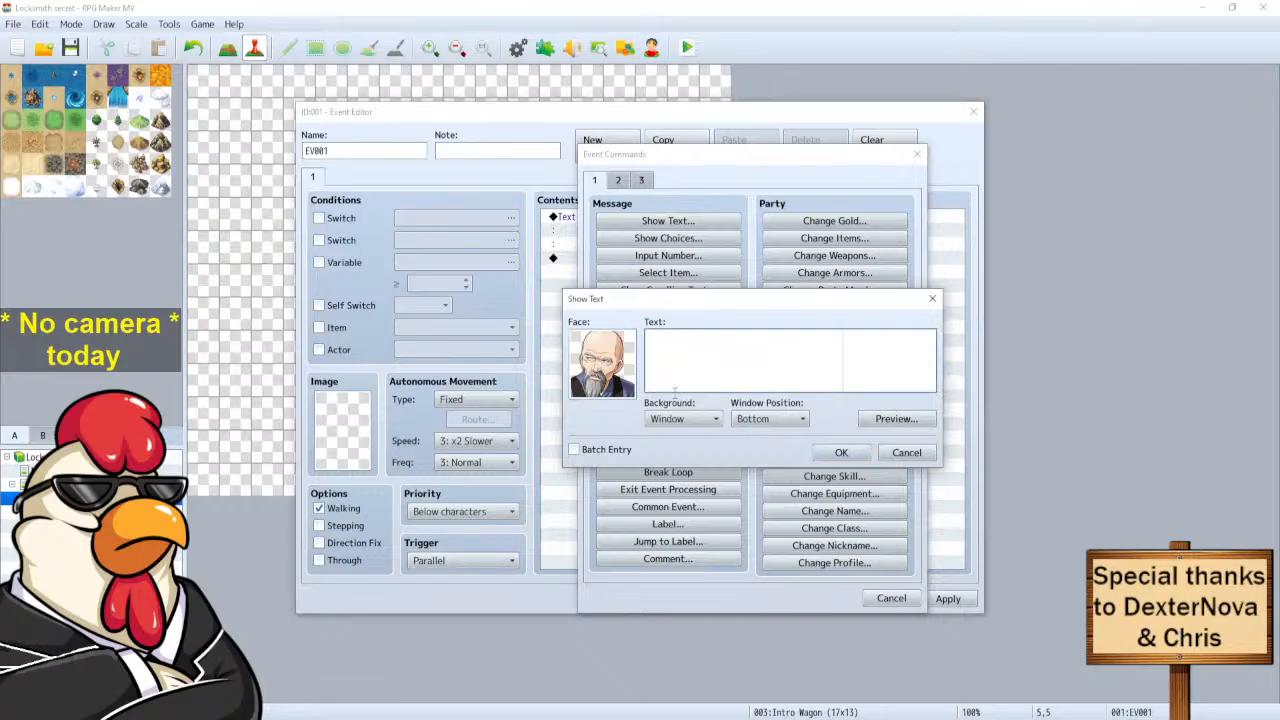
Enter the line "They're nuffin but a myth." and confirm the message.
type("They")
type("'re nuffin")
type(" more")
type(" th")
type("an")
key("BackSpace")
key("BackSpace")
key("BackSpace")
key("BackSpace")
key("BackSpace")
key("BackSpace")
key("BackSpace")
key("BackSpace")
key("BackSpace")
key("BackSpace")
type("but")
key("BackSpace")
key("BackSpace")
key("BackSpace")
key("BackSpace")
type("i'ff")
key("BackSpace")
key("BackSpace")
key("BackSpace")
key("BackSpace")
type("yth.")
left_click(841, 453)
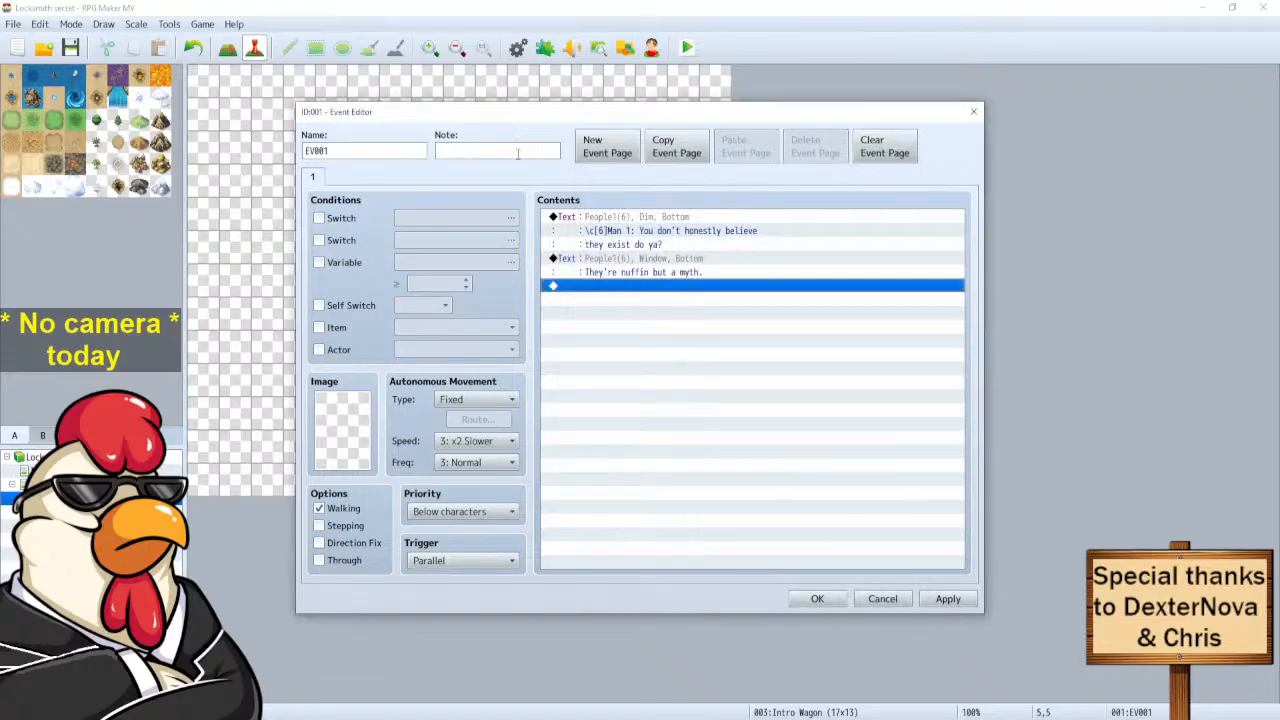
Copy the Man 1 message and paste a duplicate at the end of the list.
double_click(601, 287)
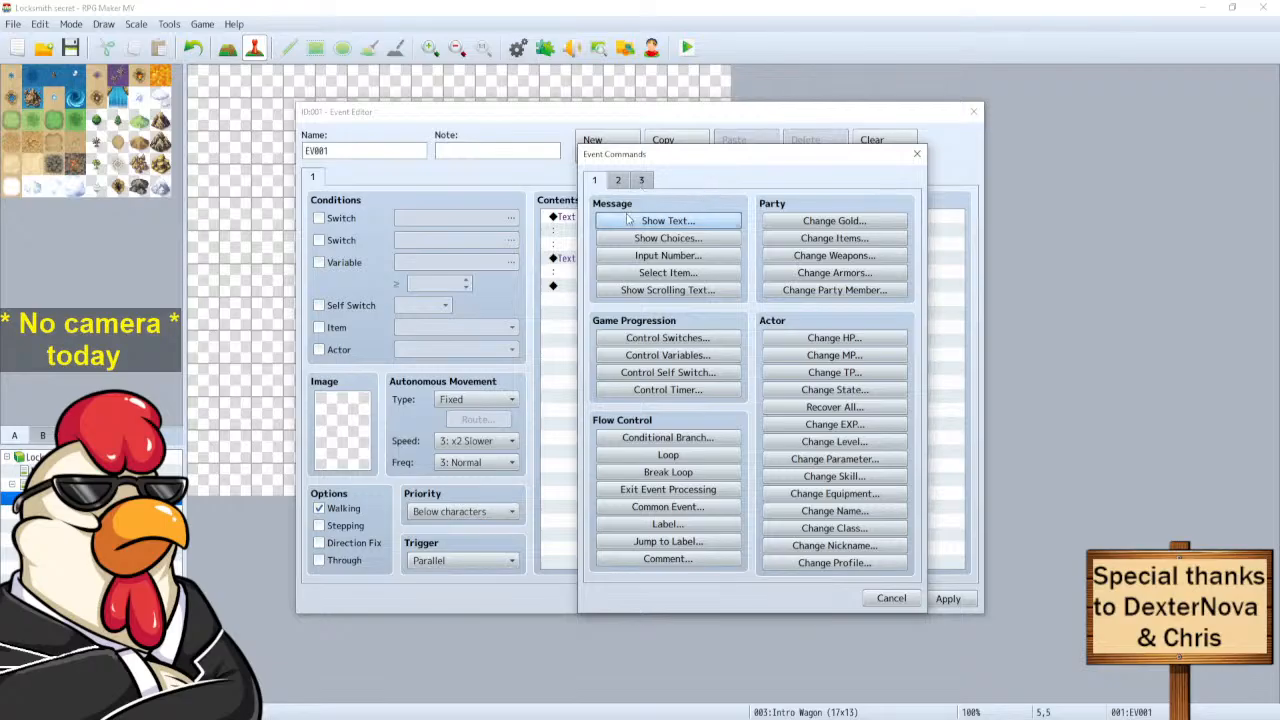
left_click(884, 600)
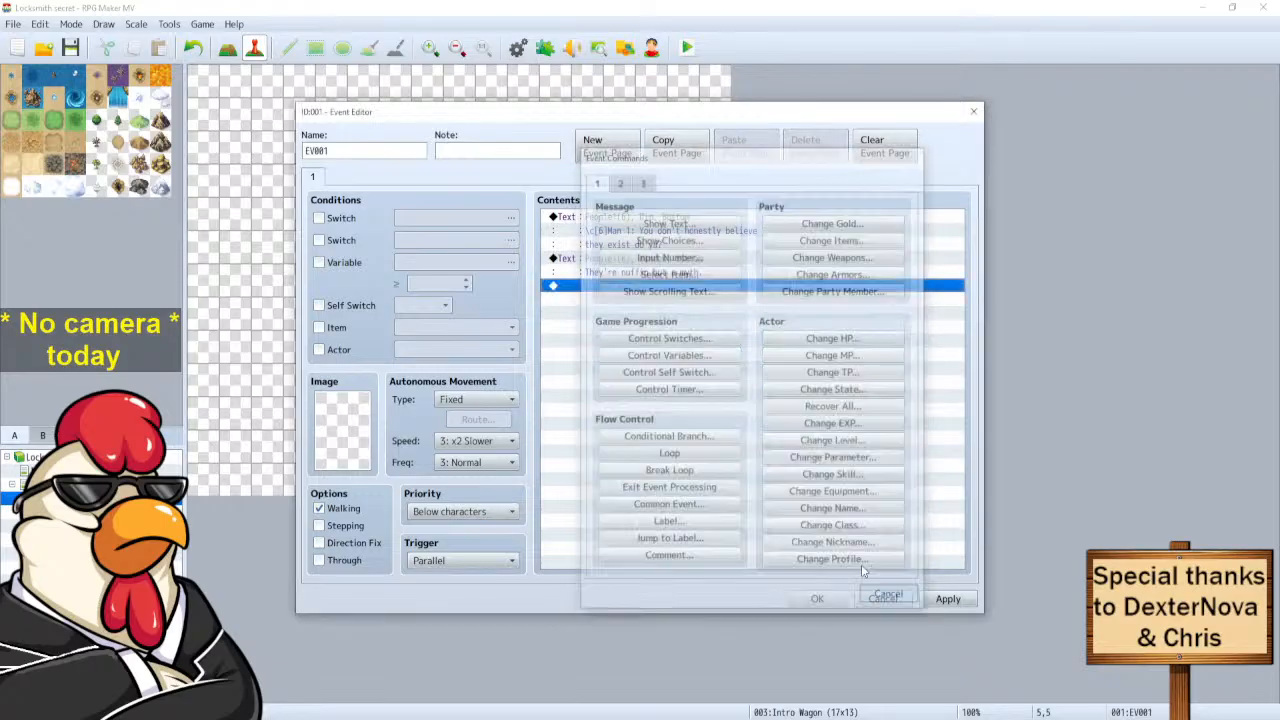
left_click(655, 229)
key("ctrl+c")
left_click(602, 288)
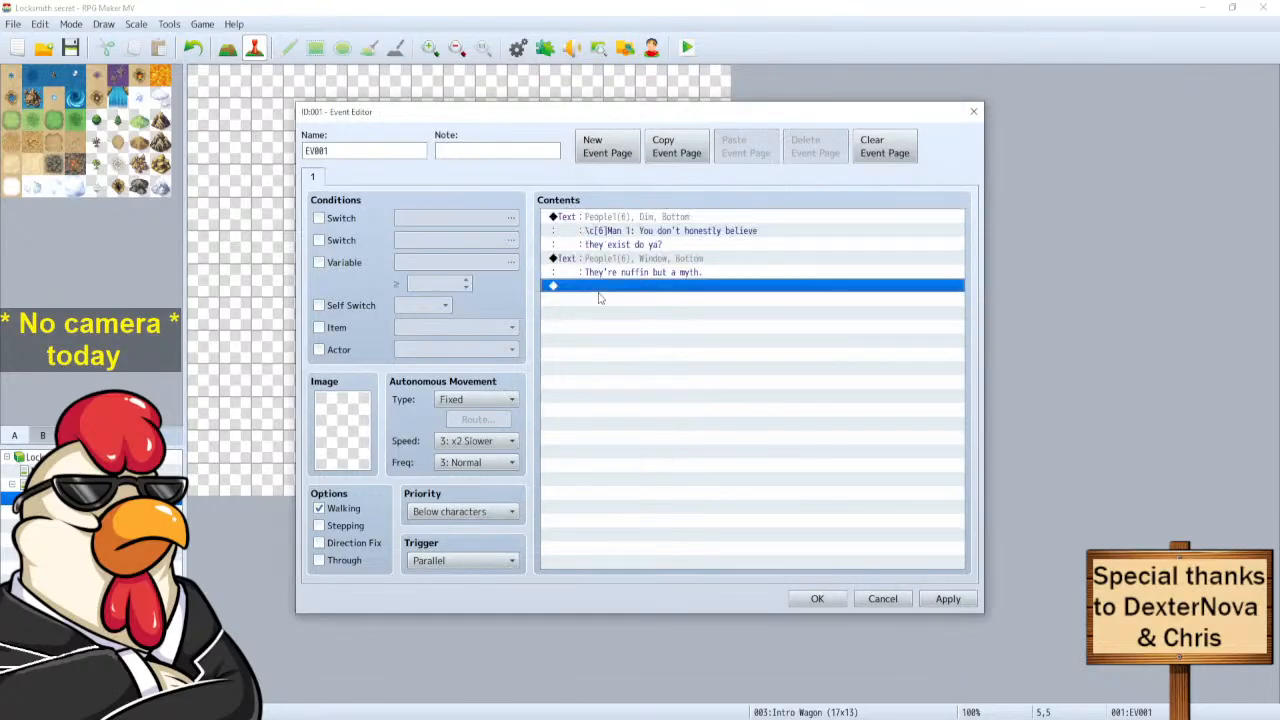
key("ctrl+v")
Edit the duplicated message and give it the brown-haired man's face.
left_click(624, 287)
right_click(624, 287)
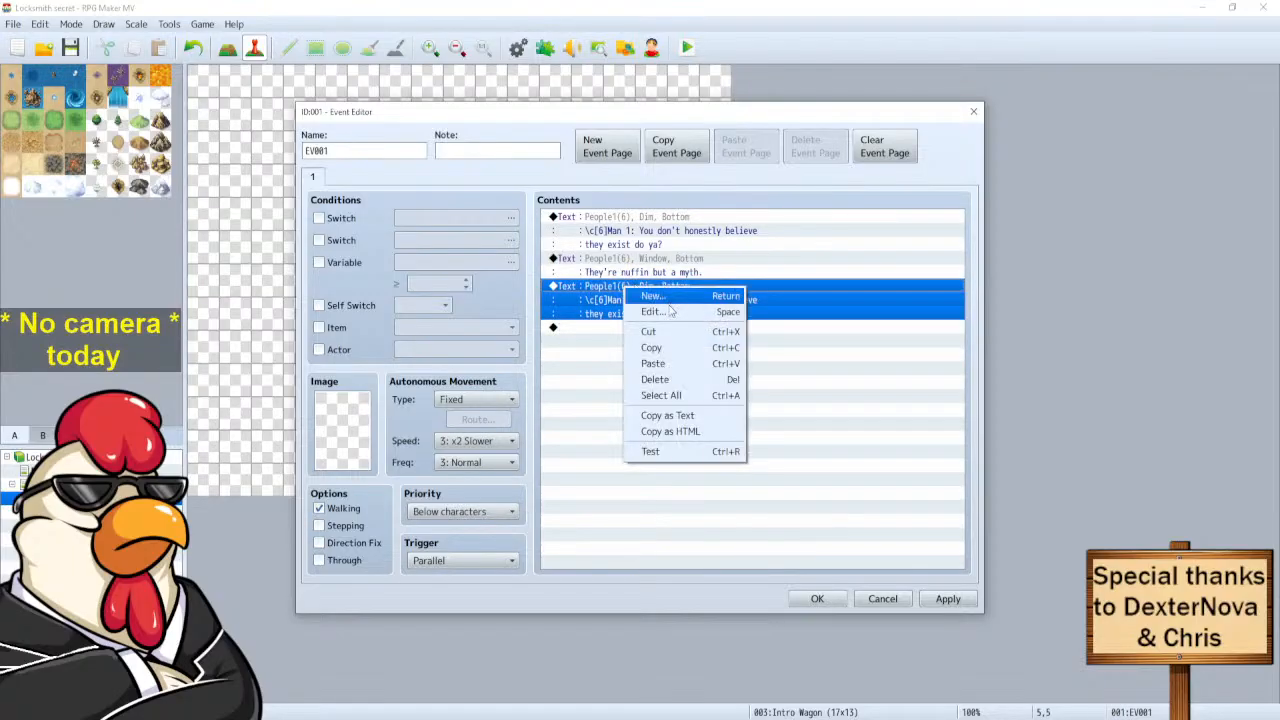
left_click(645, 294)
double_click(604, 356)
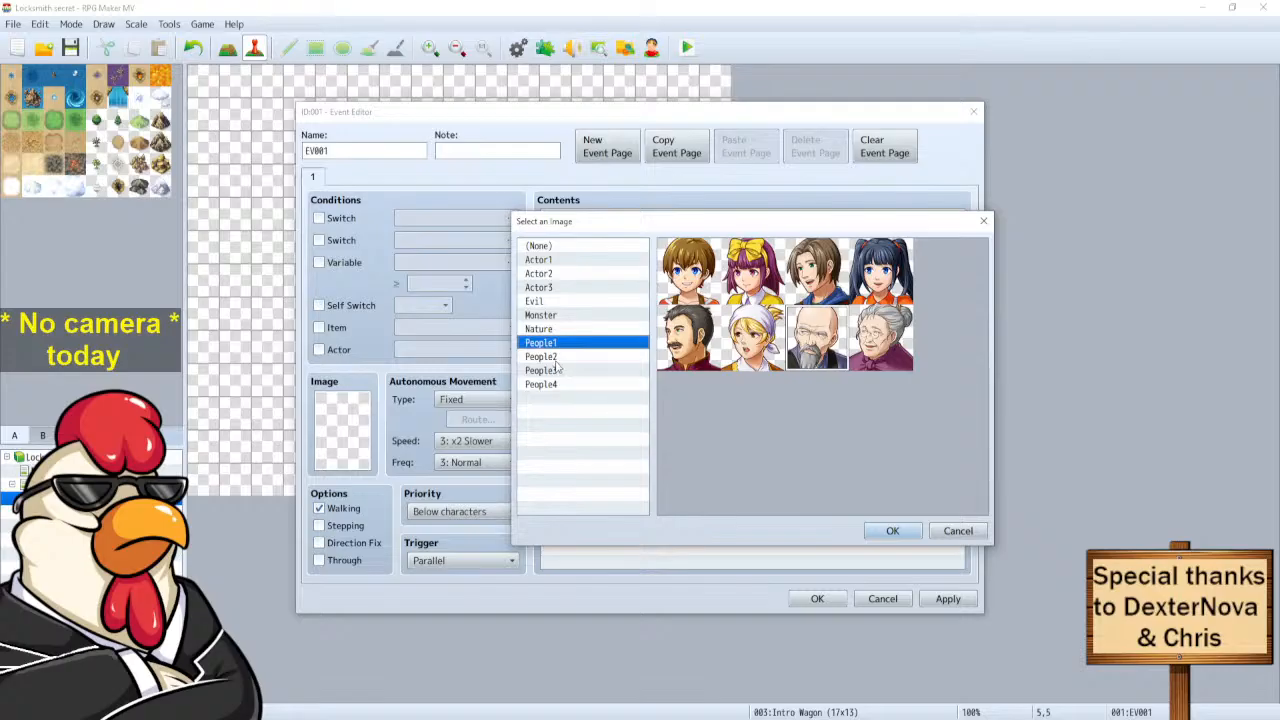
left_click(805, 288)
left_click(870, 527)
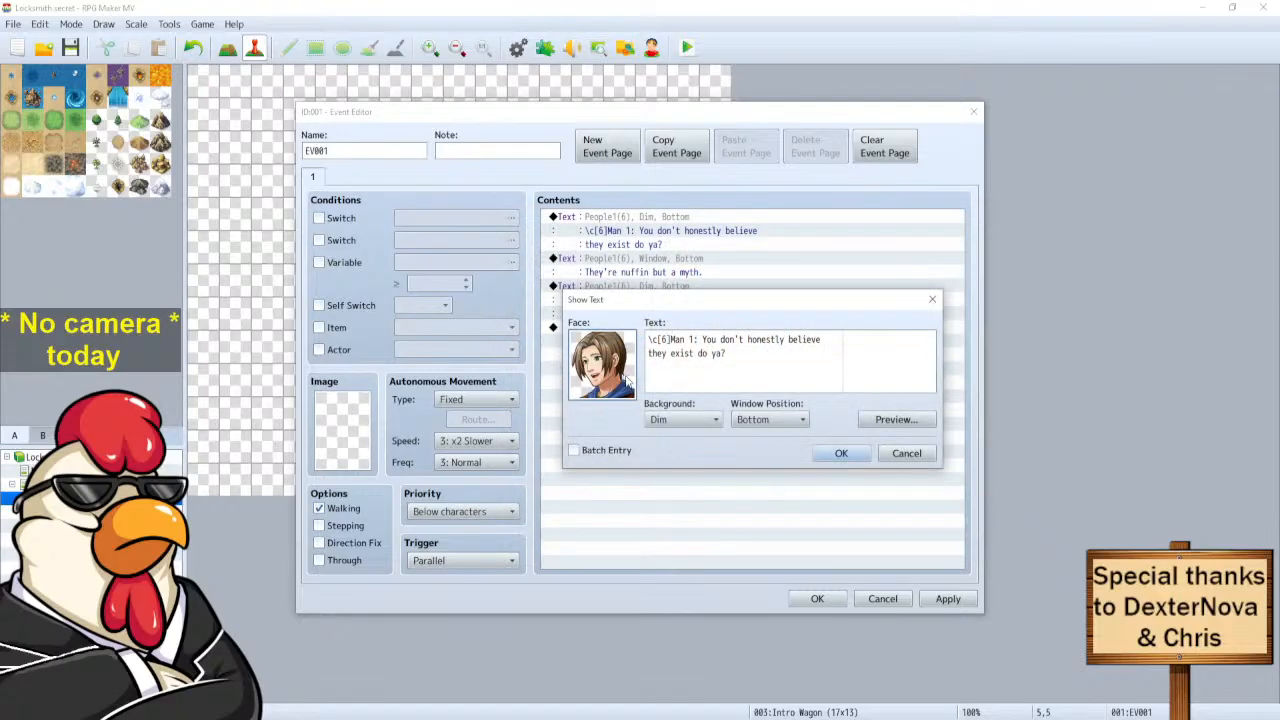
Relabel the copy as Man 2 with the line "I'm telling you, I've seen one!" and preview it.
left_click(691, 341)
key("BackSpace")
type("2")
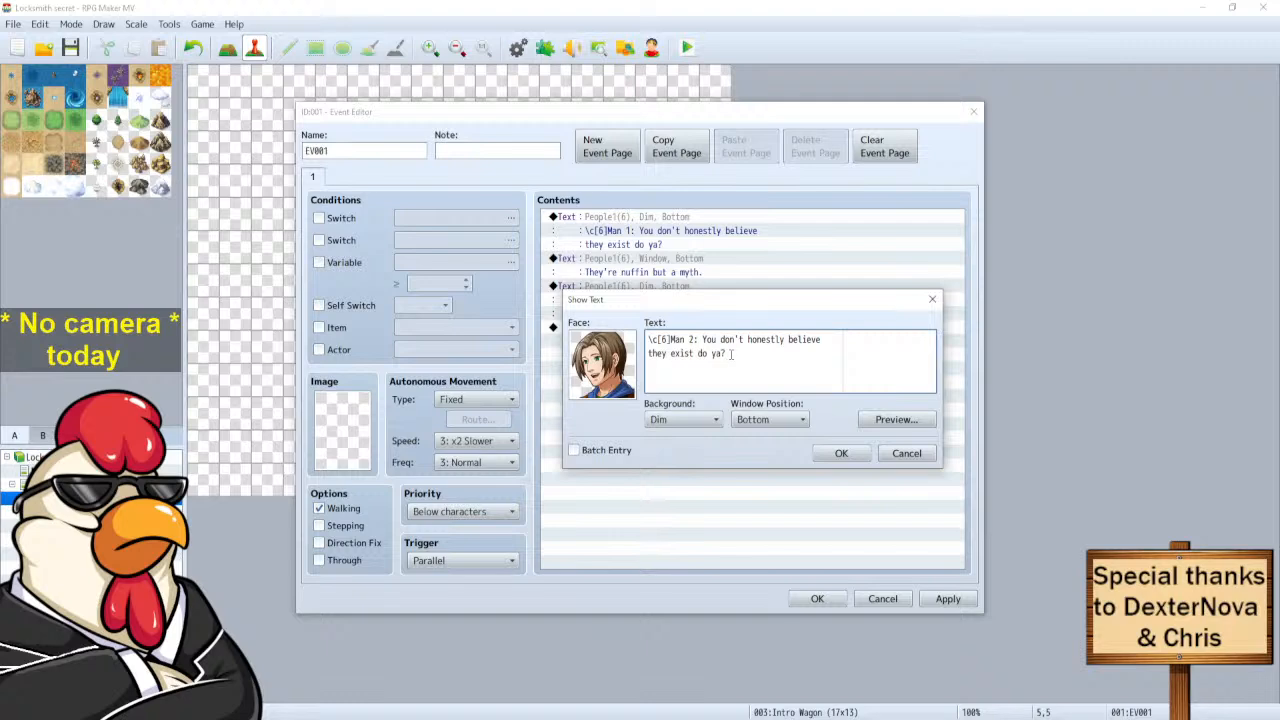
left_click_drag(730, 354, 702, 340)
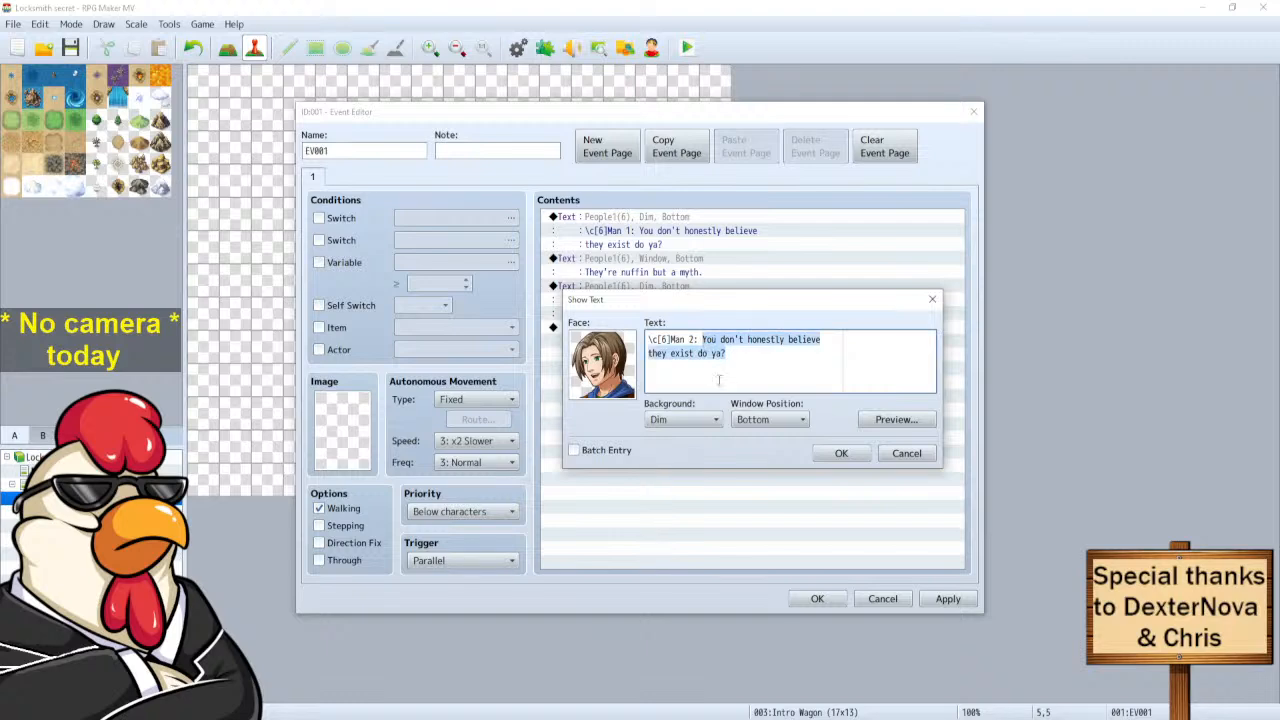
type("I'")
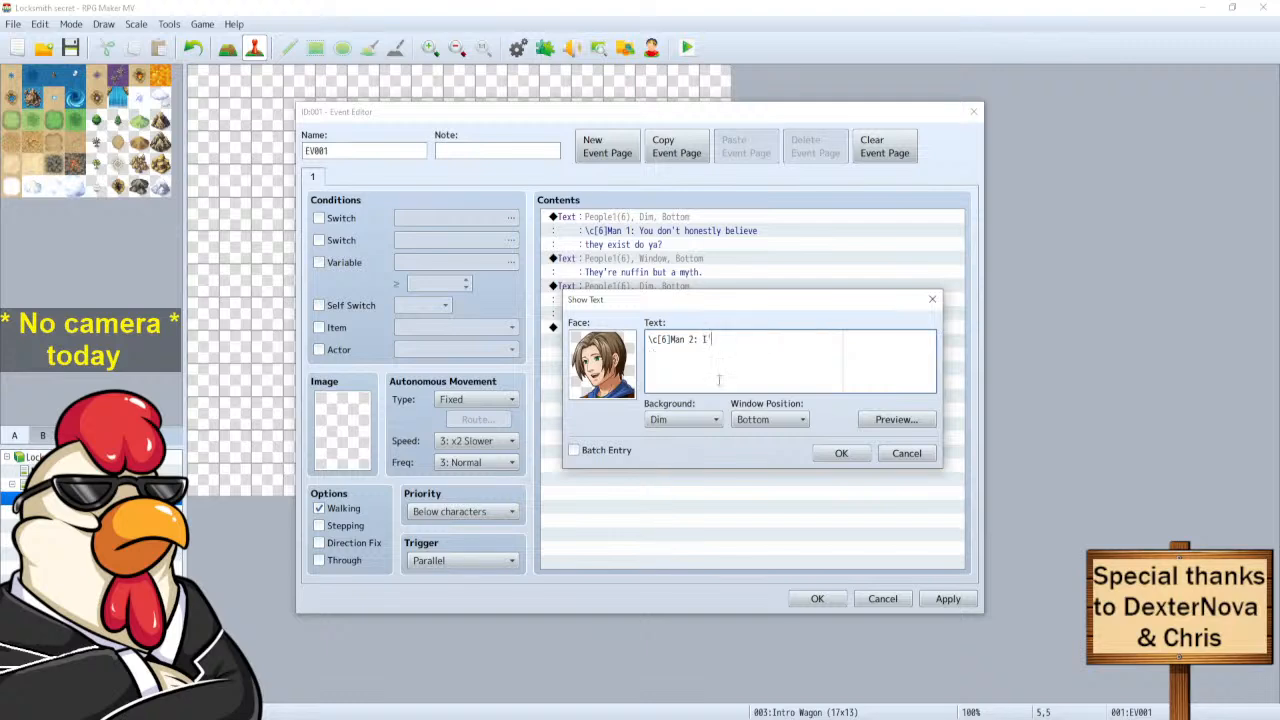
type("m telling you, I've seen one!")
left_click(886, 416)
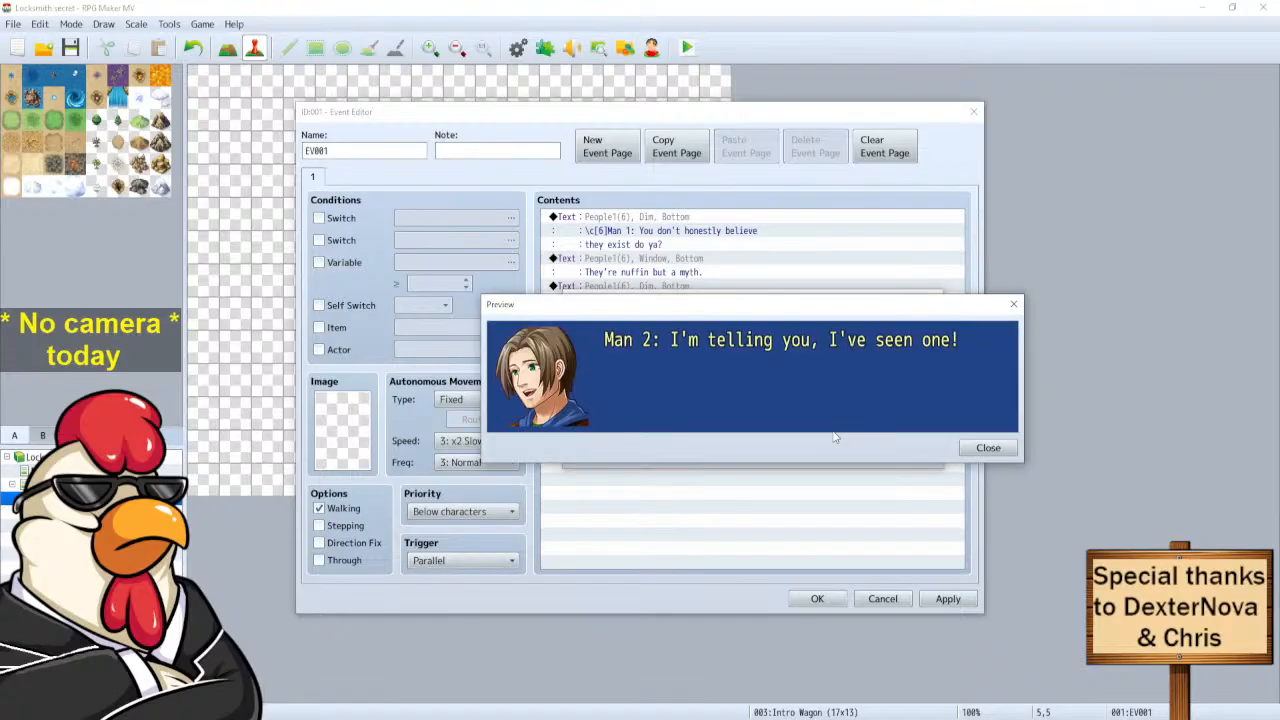
left_click(988, 448)
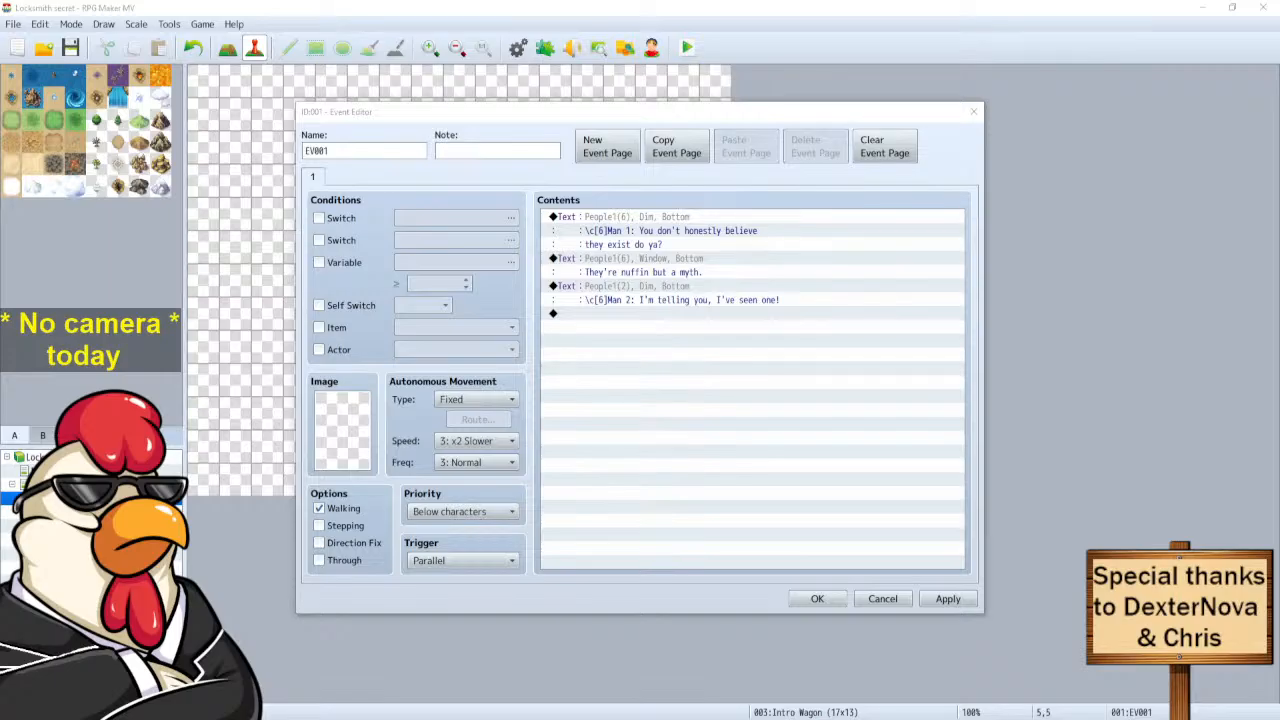
left_click(600, 292)
left_click(614, 316)
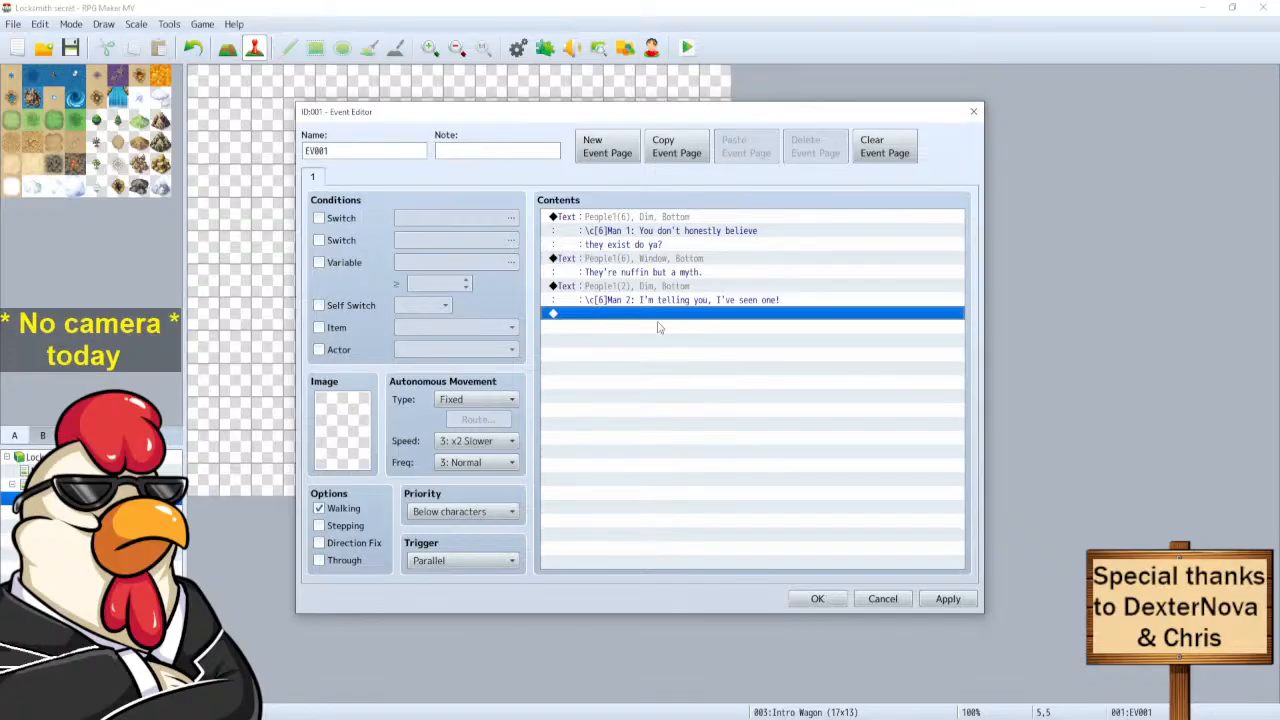
Duplicate the Man 2 message at the end of the event contents.
left_click(626, 300)
key("ctrl+c")
left_click(615, 314)
key("ctrl+v")
key("Return")
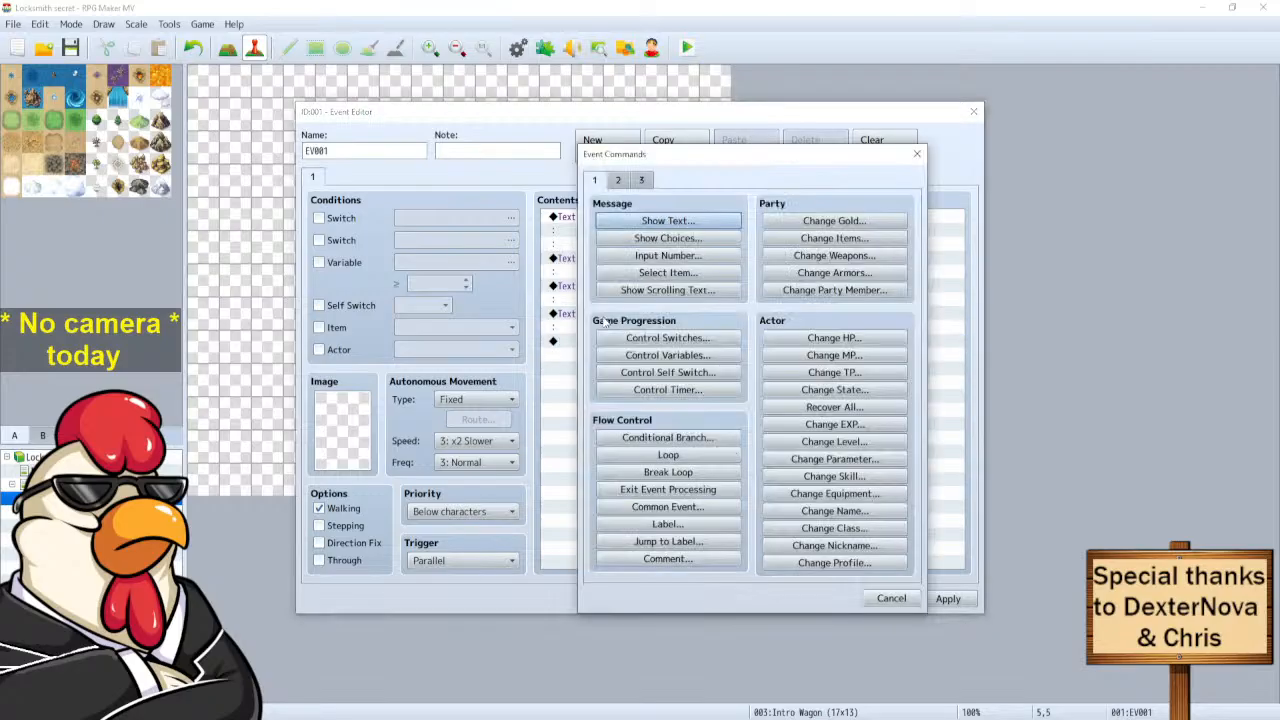
left_click(917, 153)
Edit the pasted copy and remove the 2 from its Man 2 label.
right_click(615, 318)
left_click(641, 345)
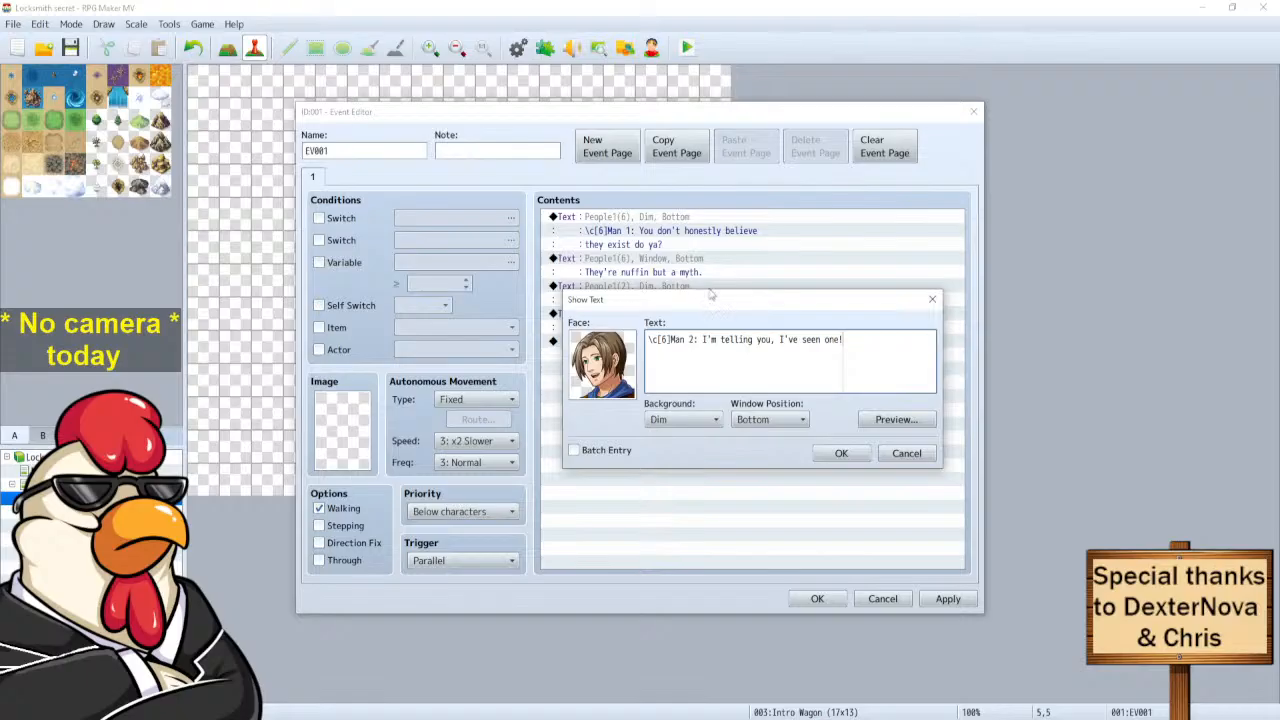
left_click_drag(843, 341, 703, 341)
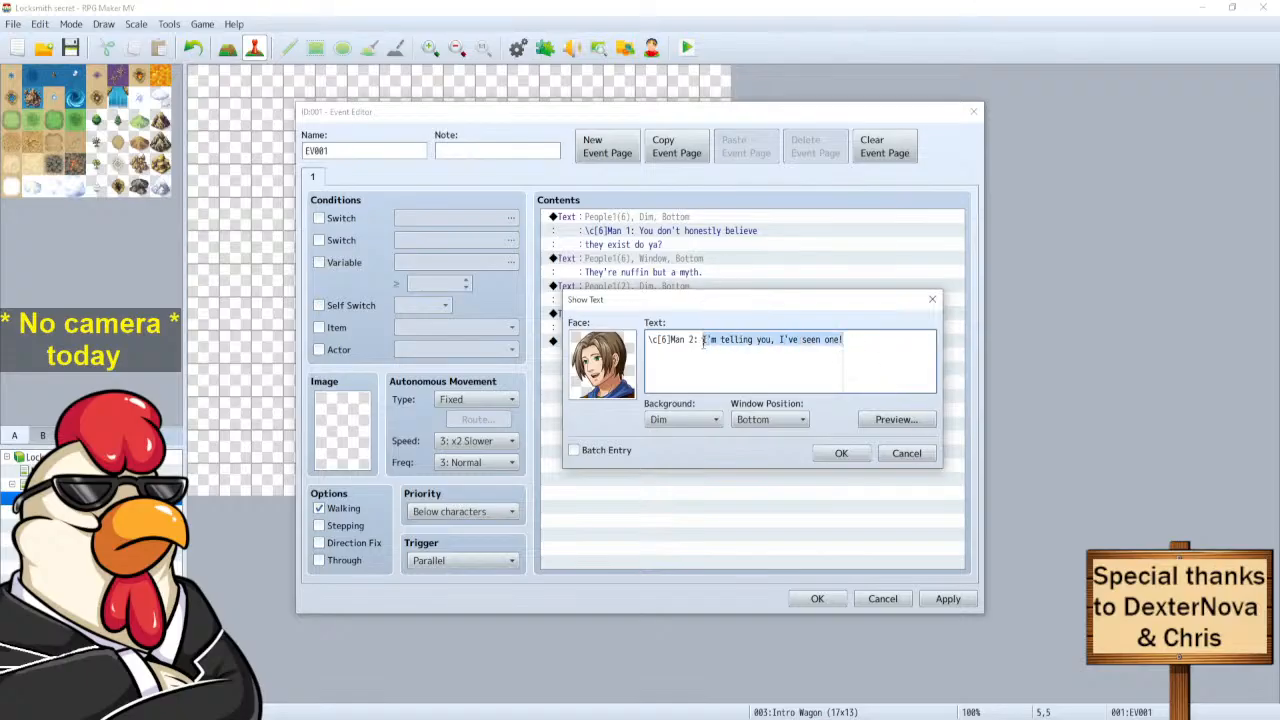
left_click(692, 341)
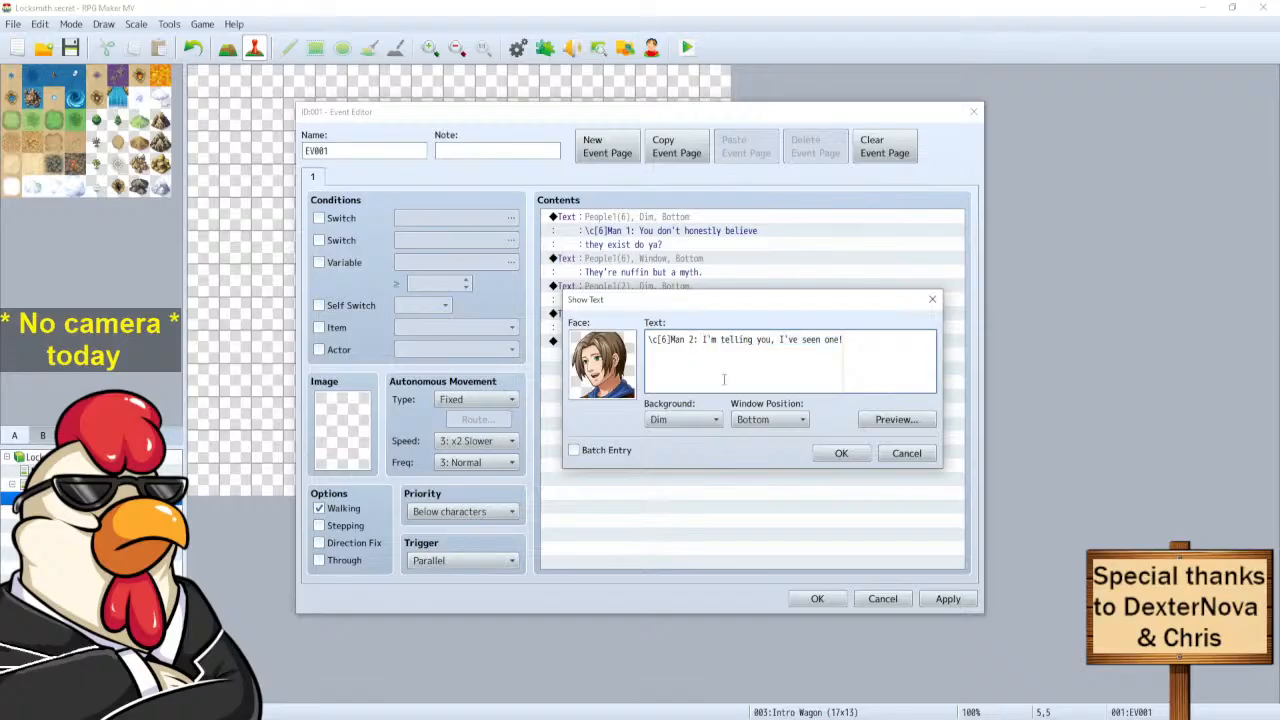
key("BackSpace")
Label the speaker Man 4 and choose the moustached portrait from People3.
type("4")
double_click(633, 378)
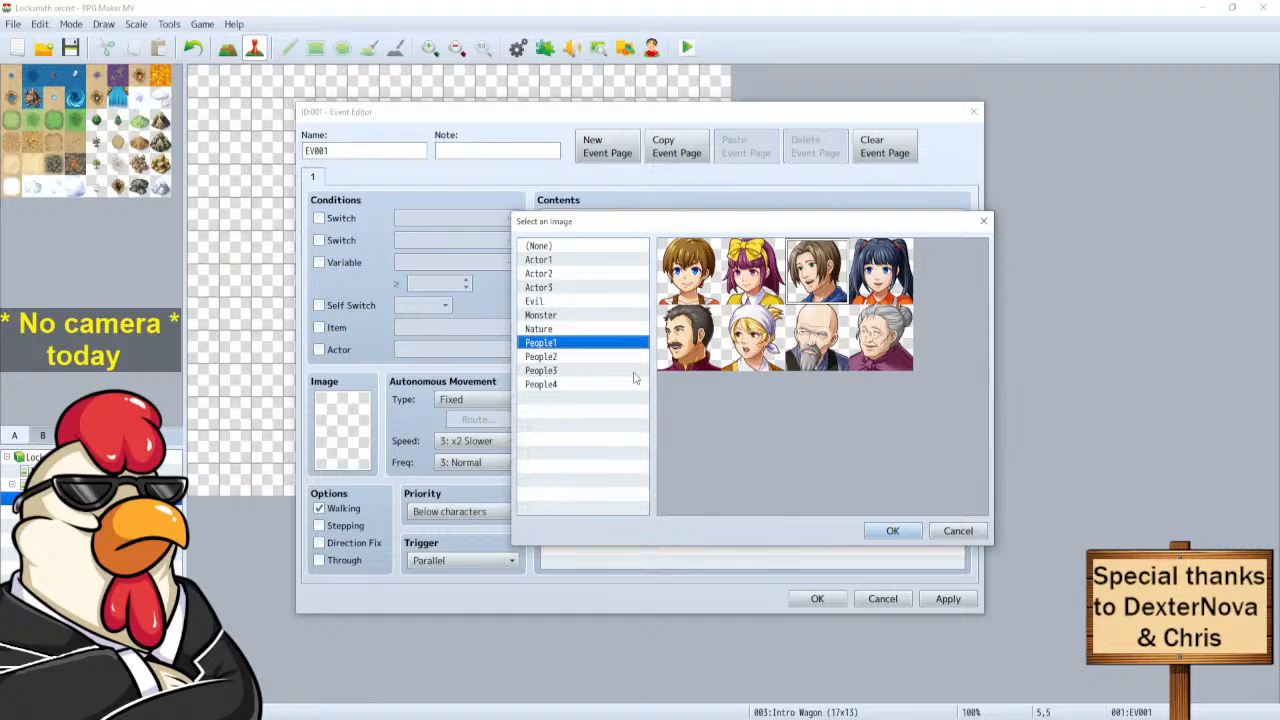
left_click(556, 359)
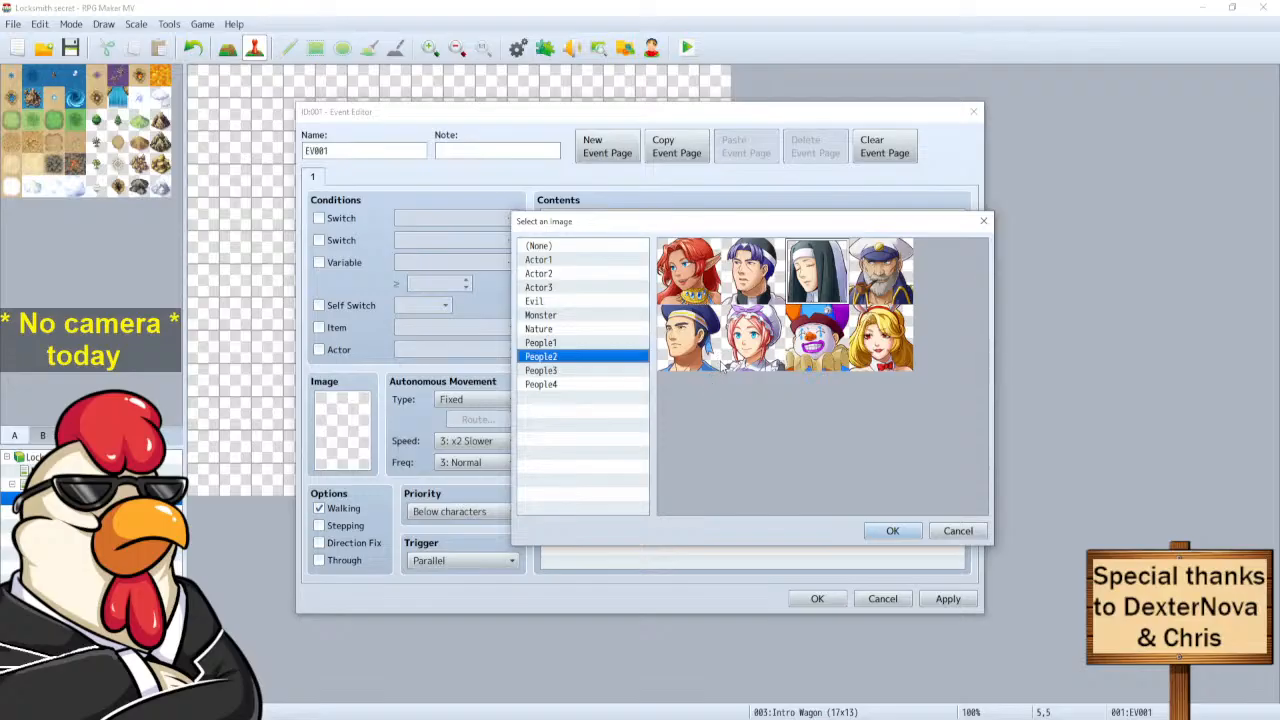
left_click(553, 371)
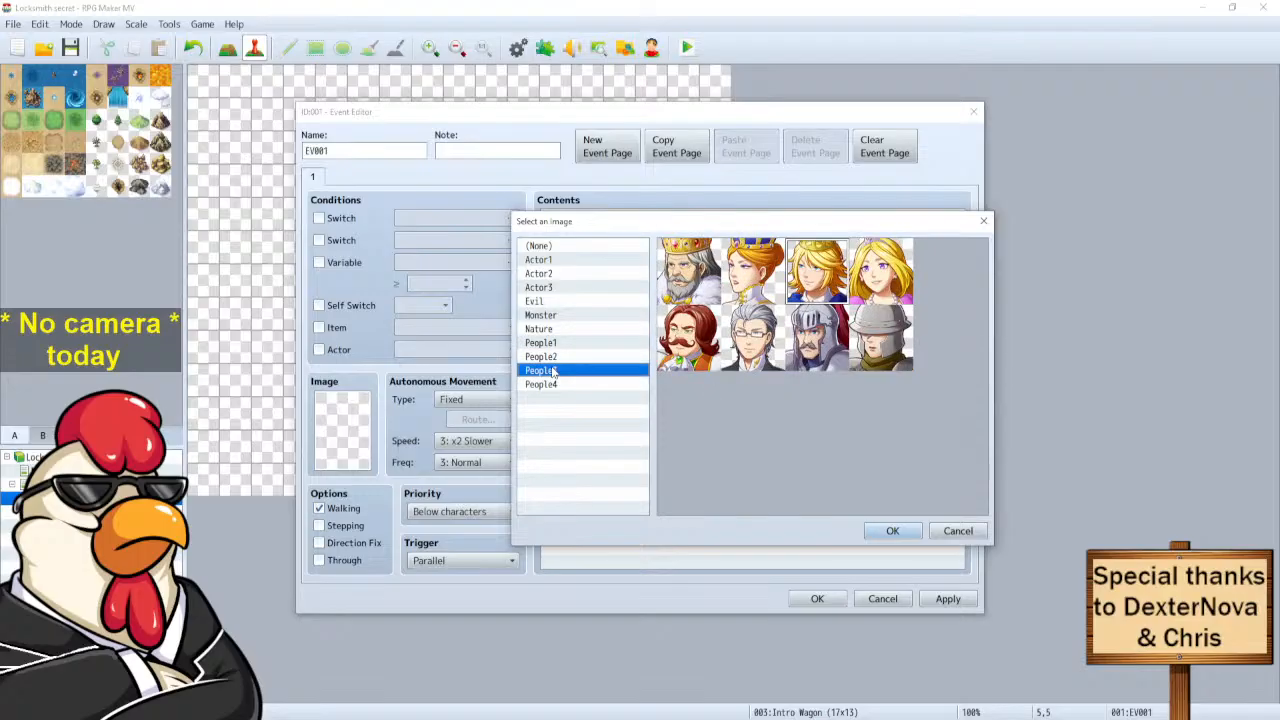
left_click(700, 356)
Replace the Man 4 dialogue with 'Tch! Please!' and save the message.
left_click(893, 530)
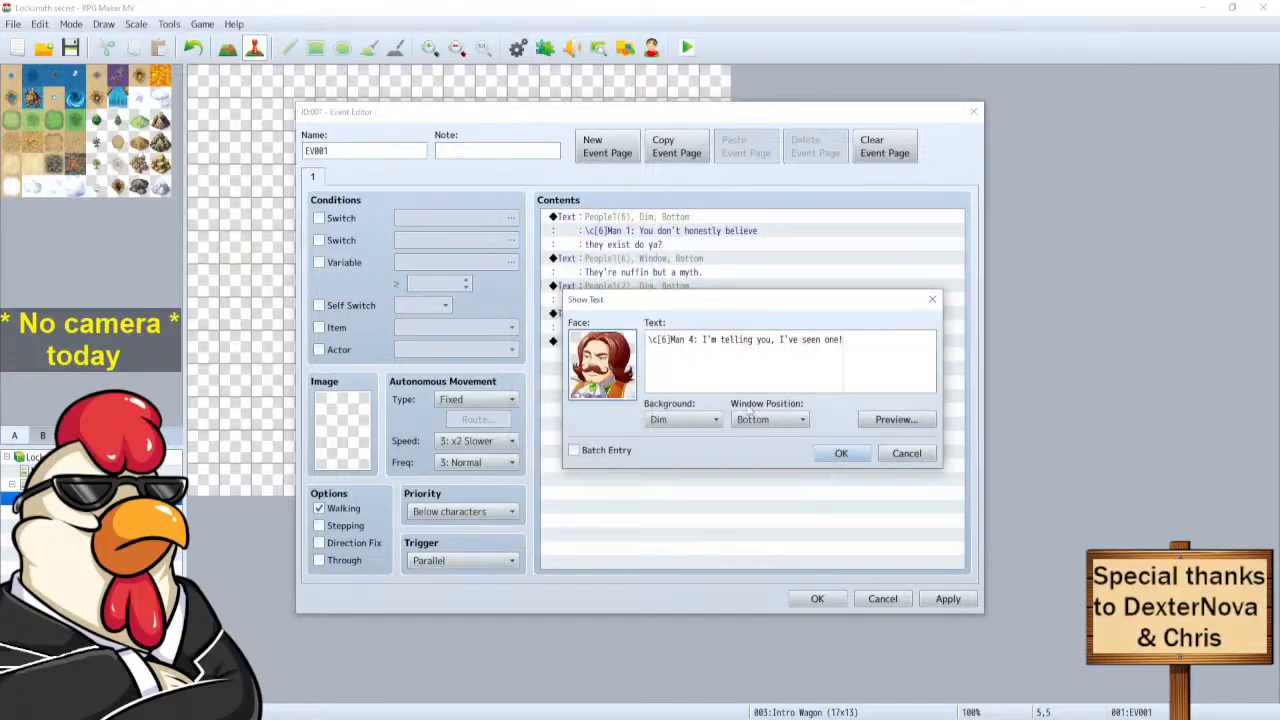
mouse_move(844, 342)
left_mouse_down()
mouse_move(703, 345)
mouse_move(843, 344)
left_mouse_up()
left_click(703, 345)
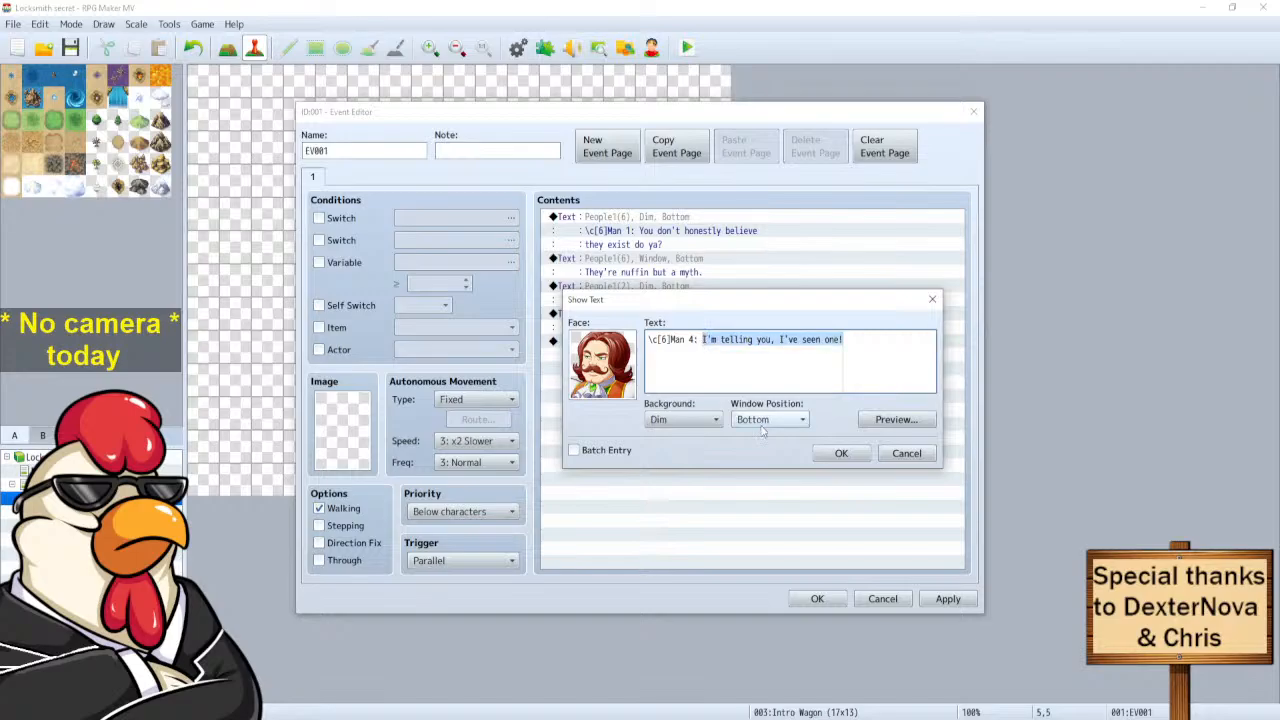
type("I")
type("ch")
type("! ")
type("Please!")
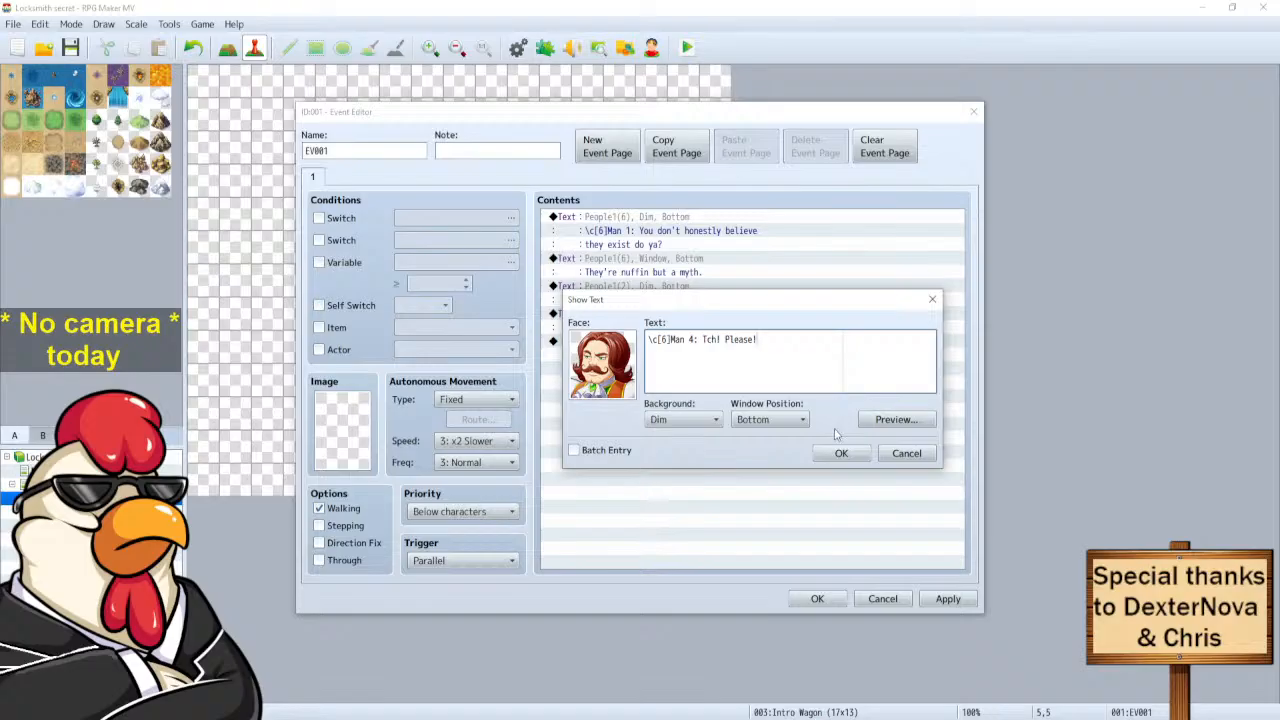
left_click(841, 456)
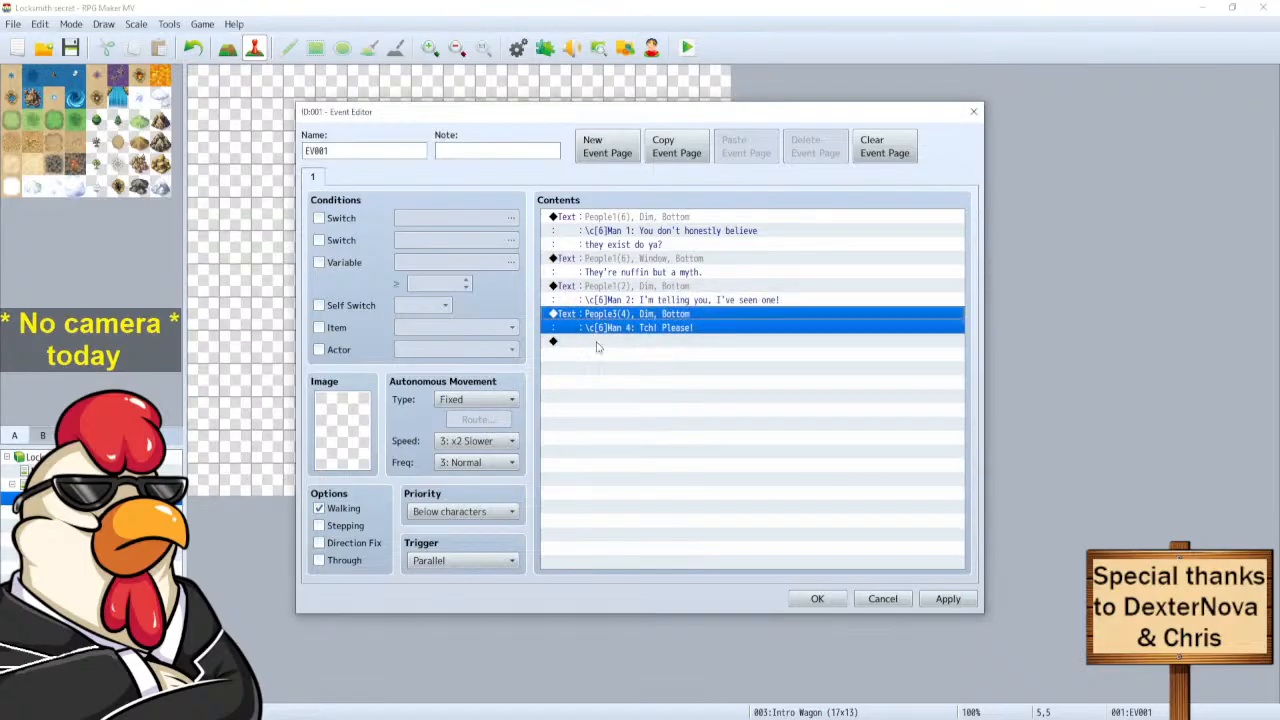
Copy the Man 4 line and paste a duplicate after it.
key("ctrl+c")
left_click(597, 344)
key("ctrl+v")
Delete the duplicate Man 4 line and paste a copy of Man 2's line at the end.
left_click(608, 343)
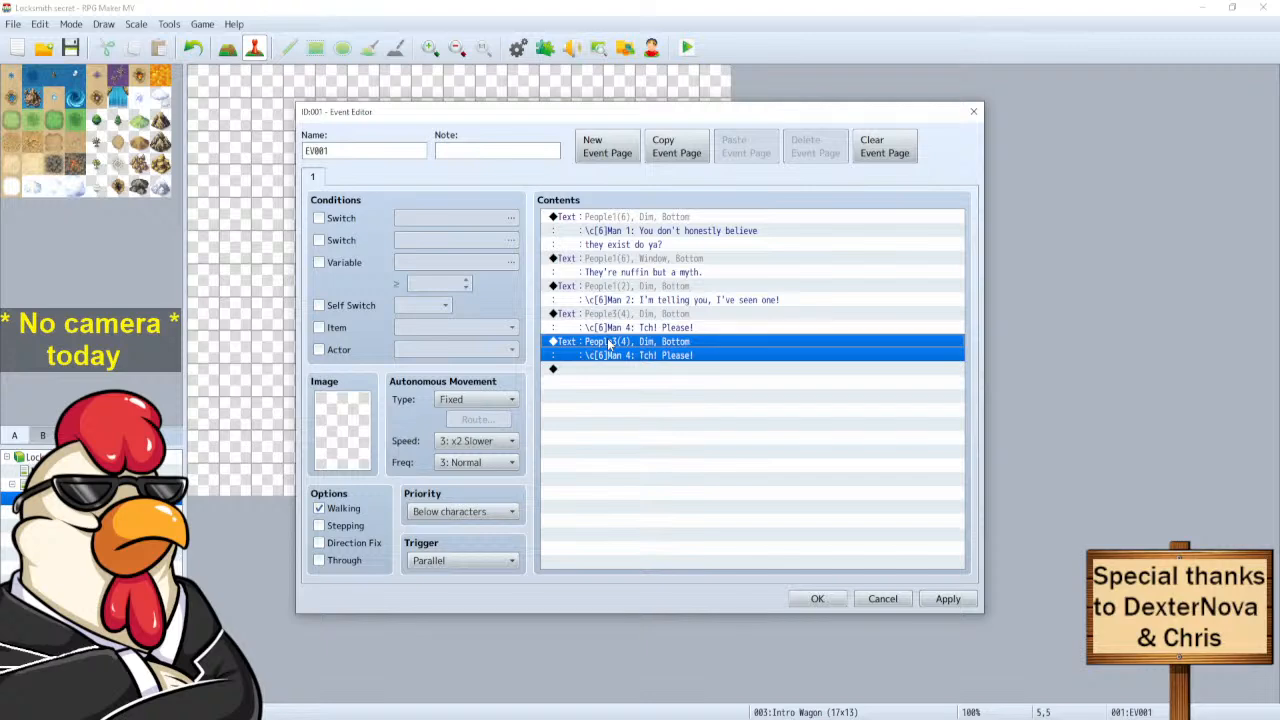
key("Delete")
left_click(636, 293)
left_click(605, 343)
key("ctrl+v")
Change the pasted Man 2 line's text to 'I have!'.
left_click(622, 347)
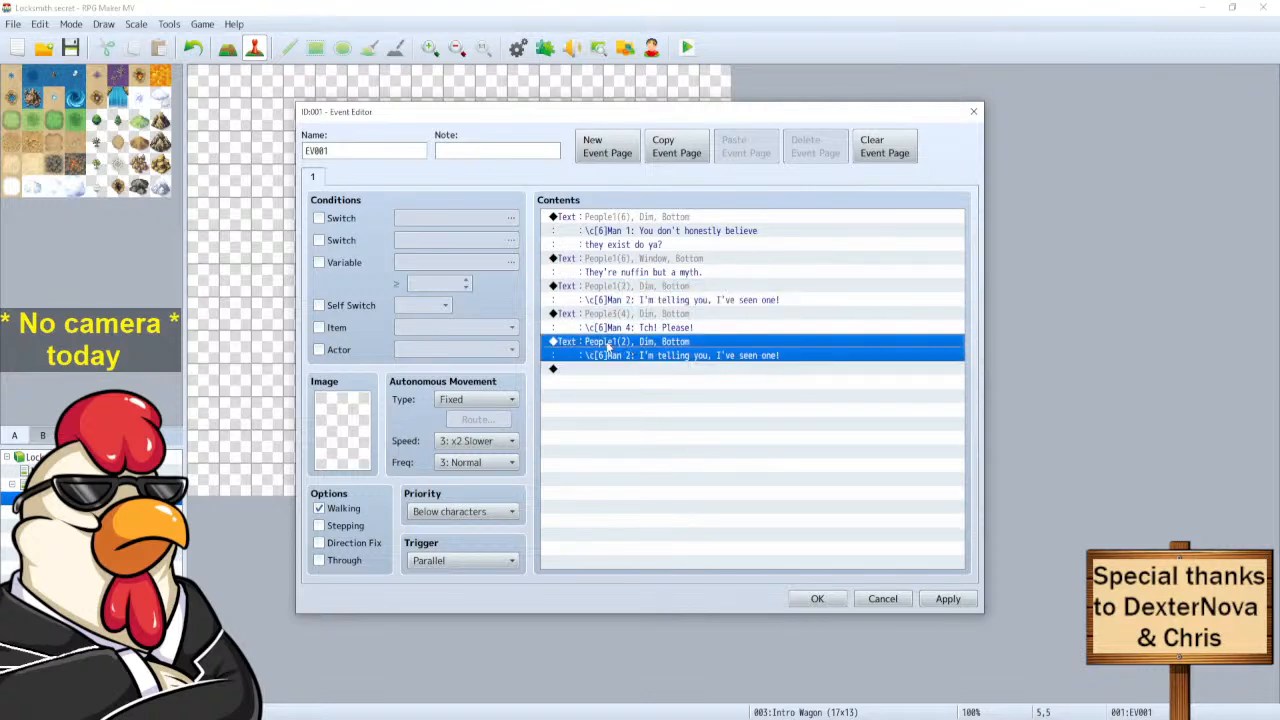
right_click(610, 346)
left_click(642, 368)
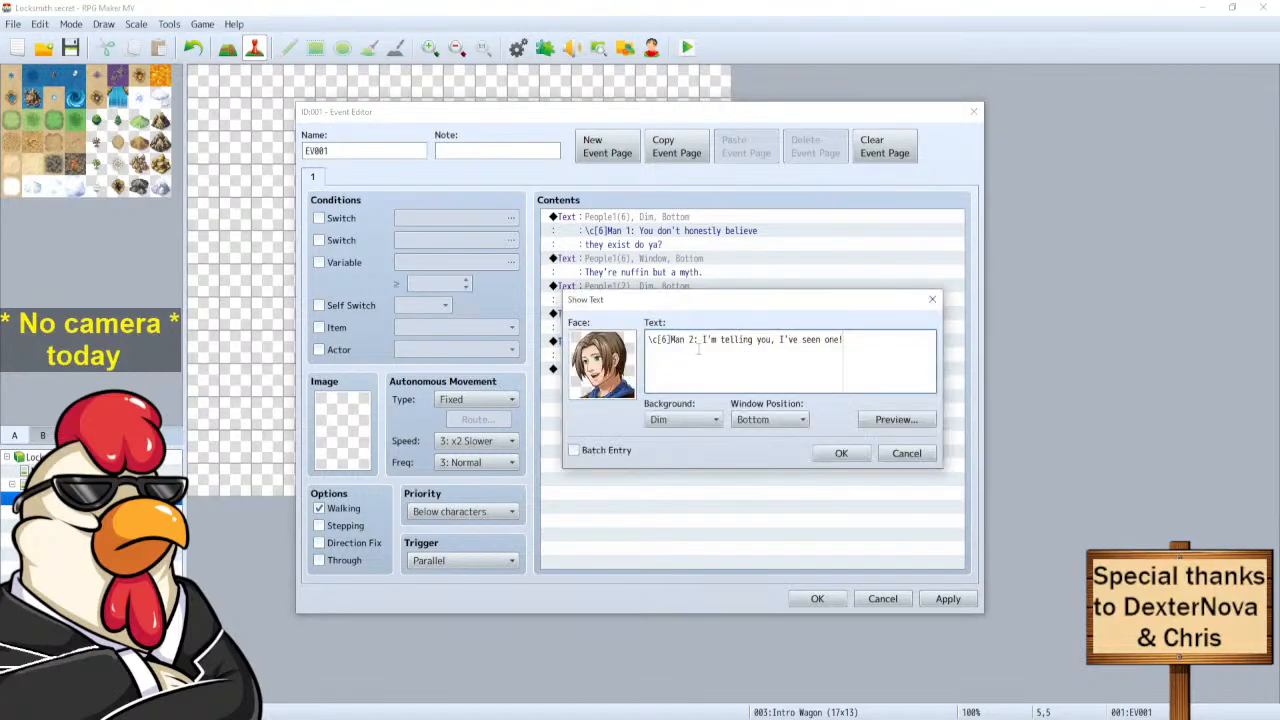
left_click_drag(843, 340, 703, 340)
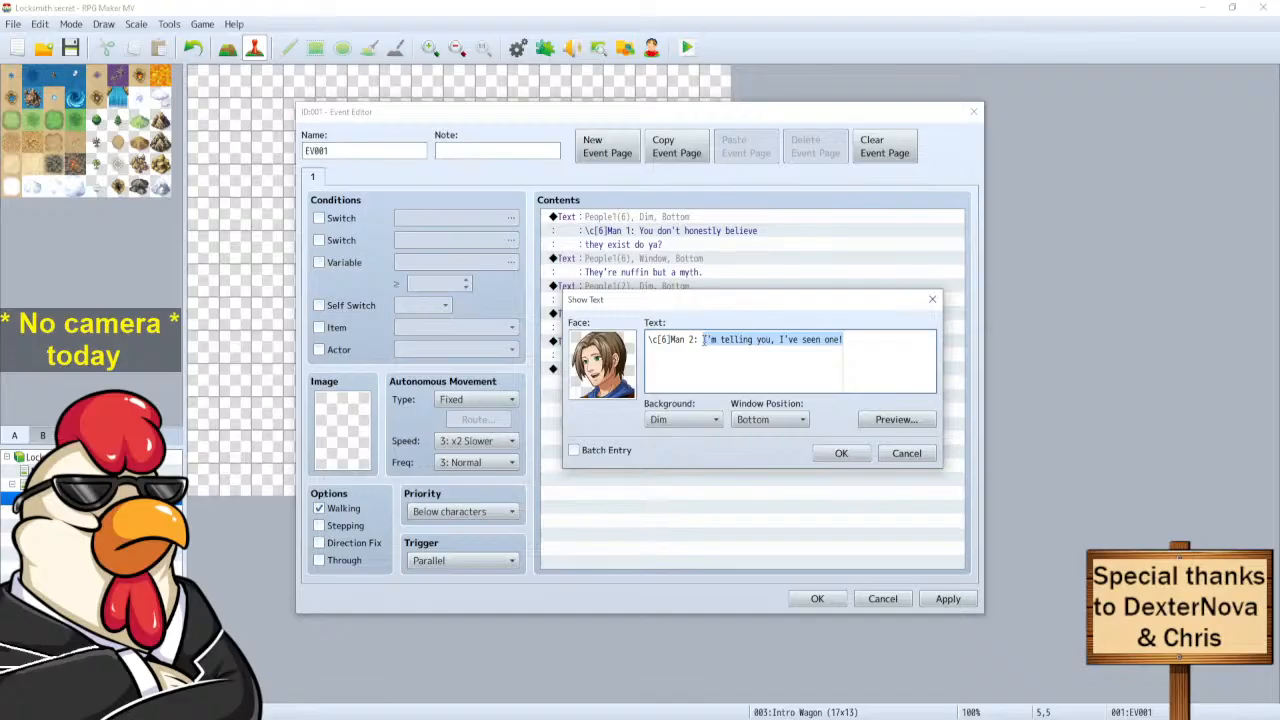
key("BackSpace")
type("H")
key("BackSpace")
type("I have!")
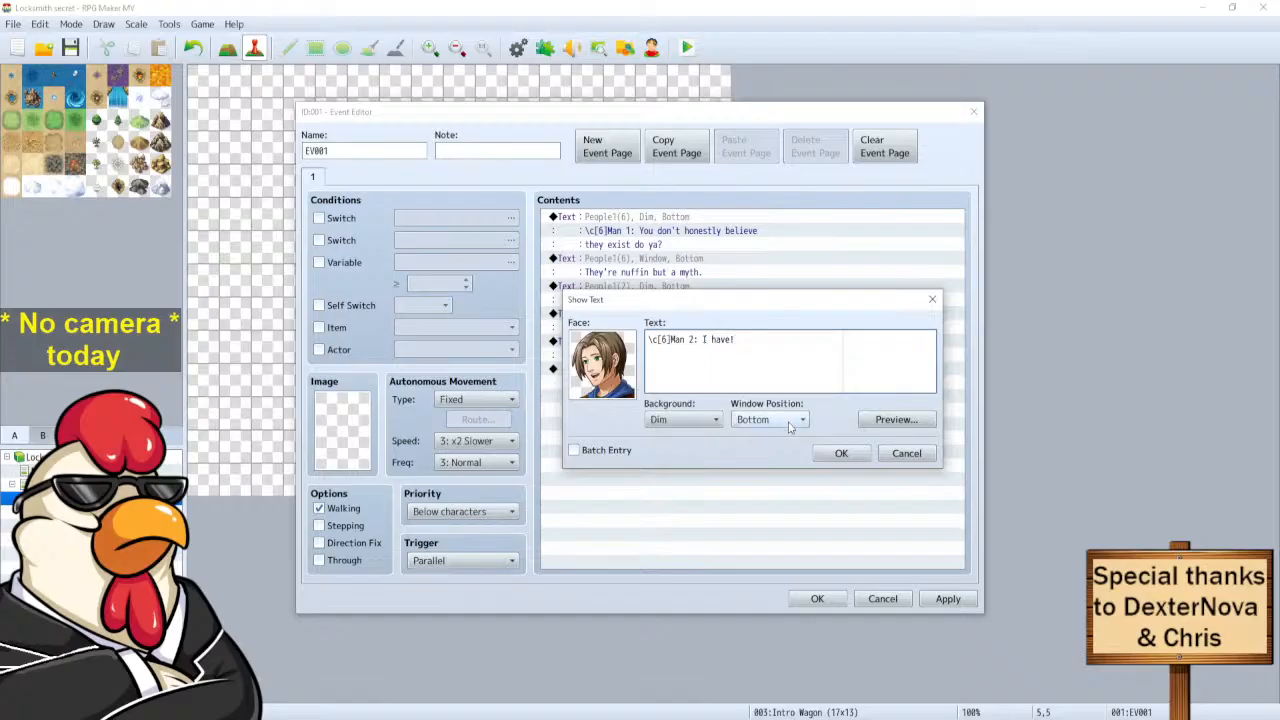
left_click(833, 459)
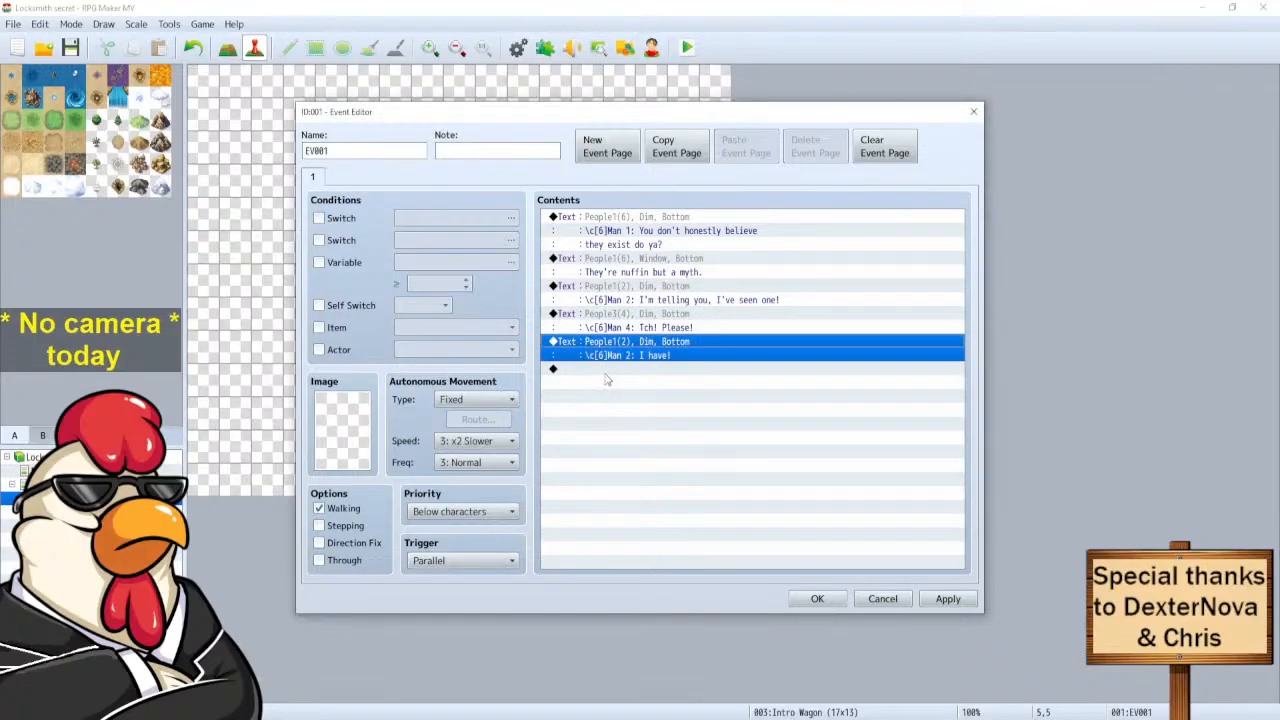
left_click(625, 226)
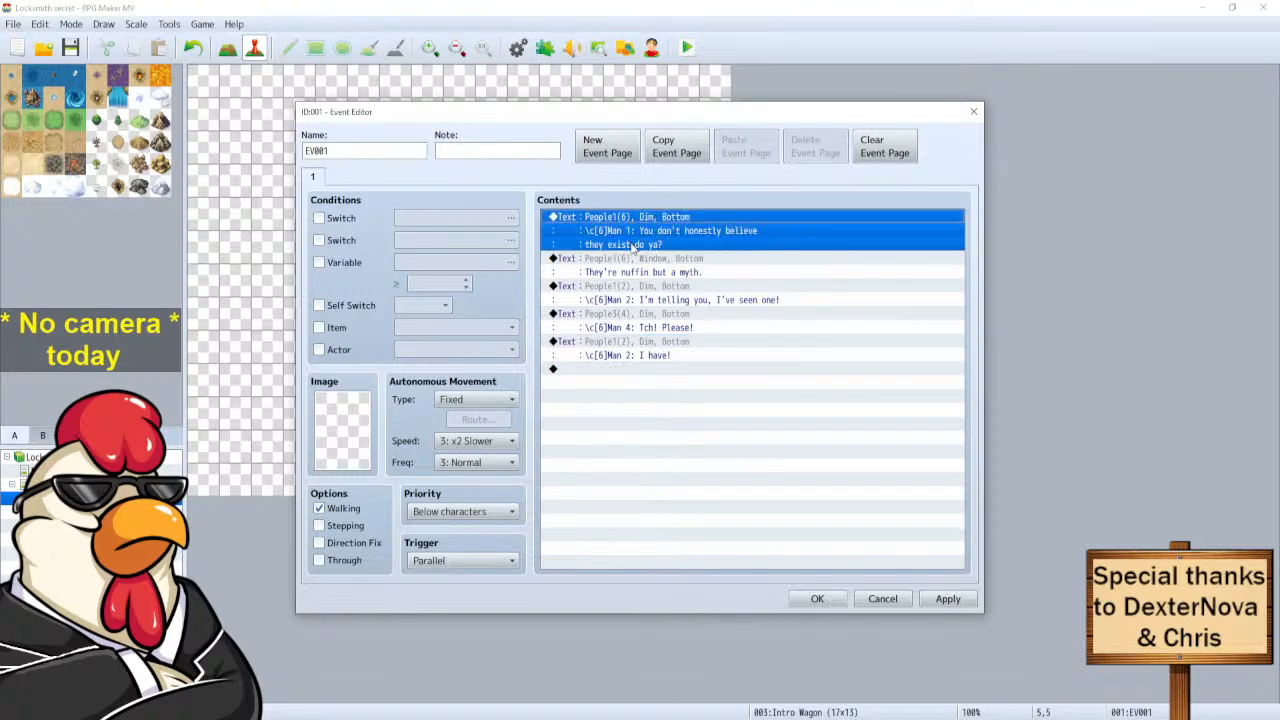
Paste a copy of the first Man 1 line at the end and make it read 'Wha' did it look like?'.
left_click(610, 372)
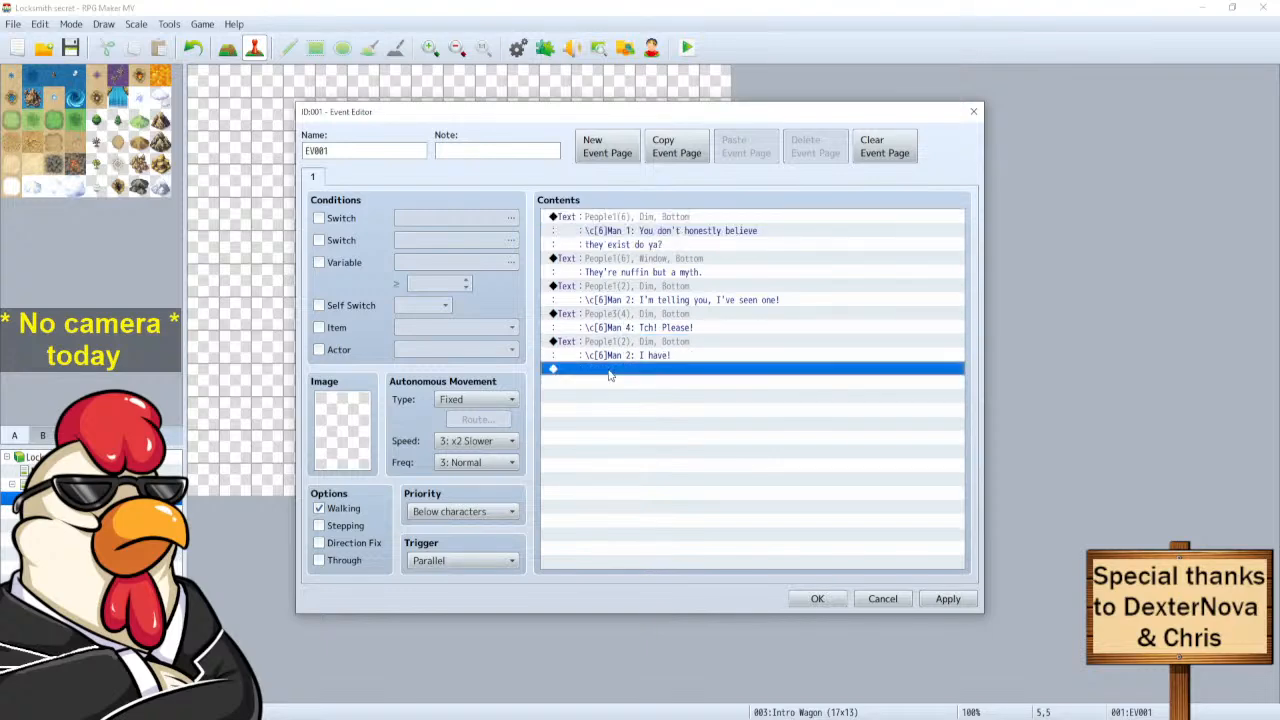
key("ctrl+v")
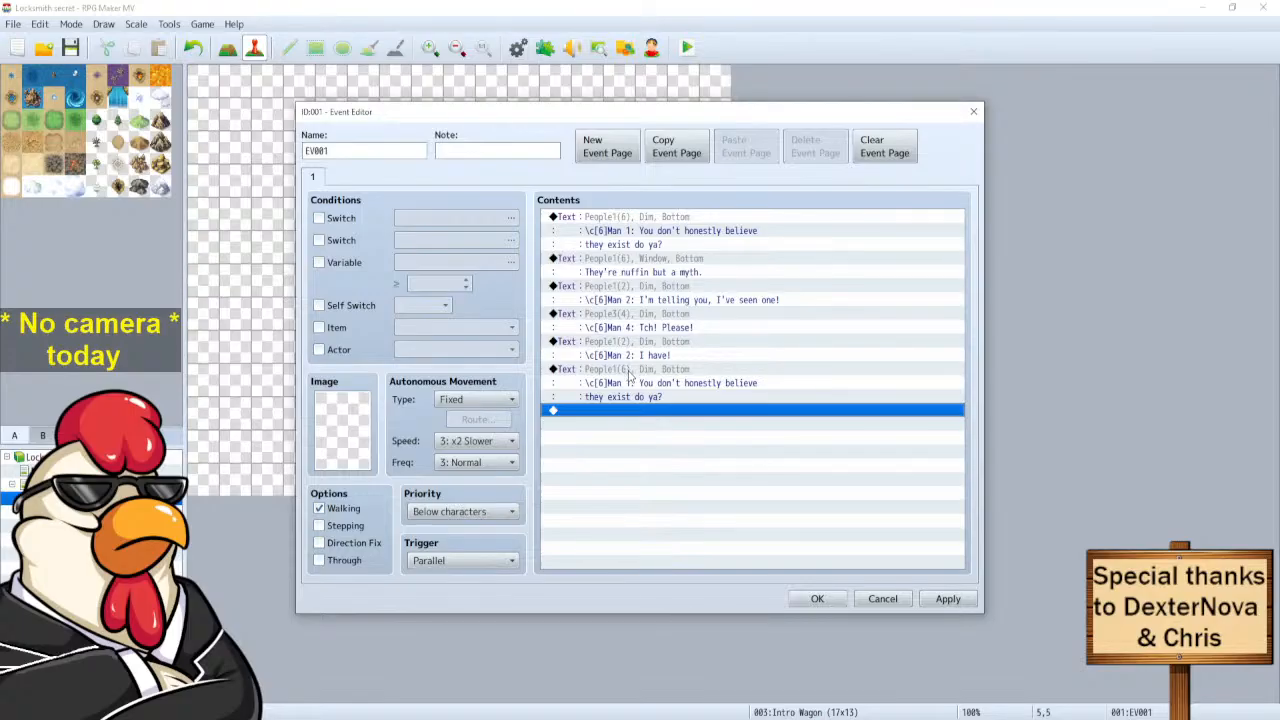
right_click(627, 370)
left_click(673, 399)
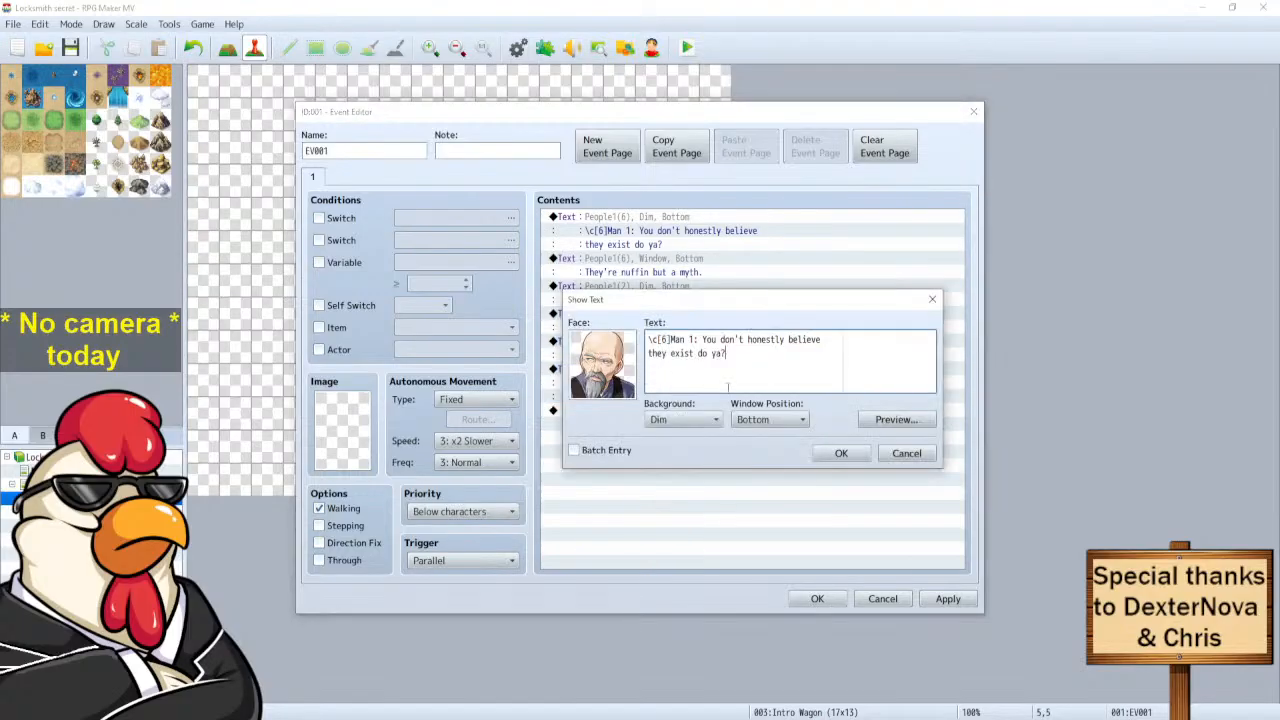
left_click_drag(821, 339, 703, 339)
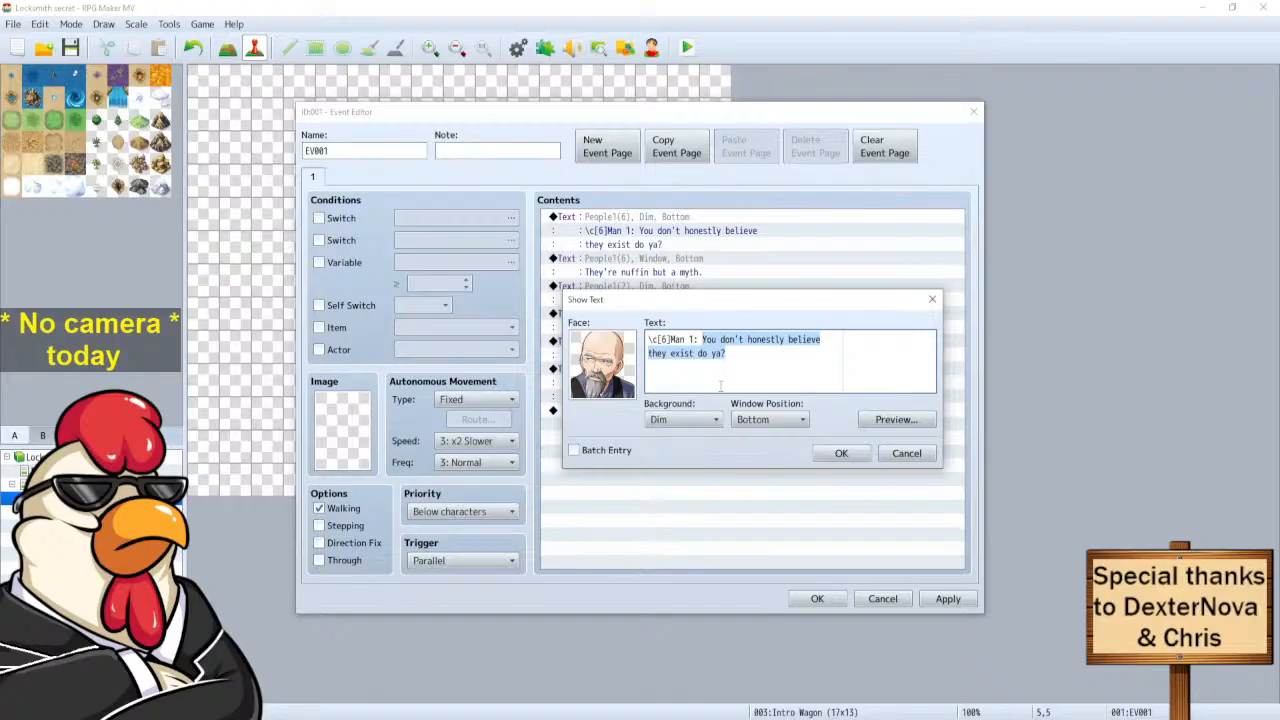
type("Wha")
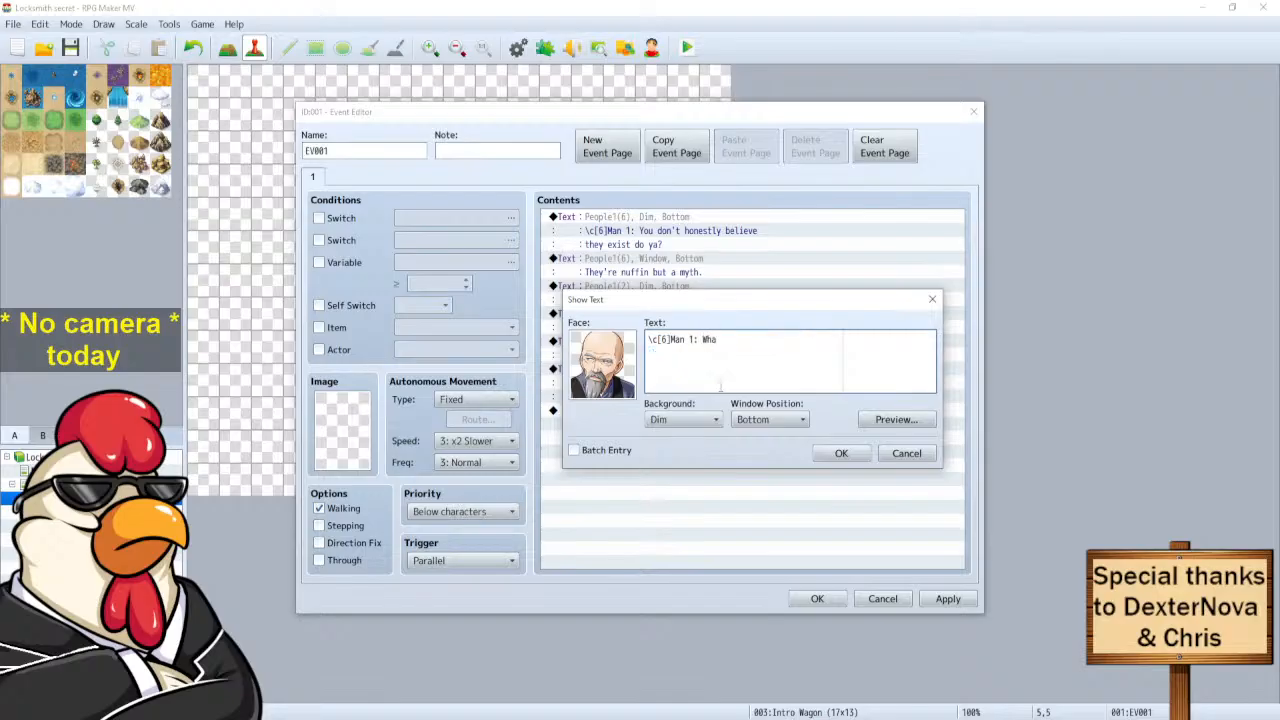
type("' did it look like?")
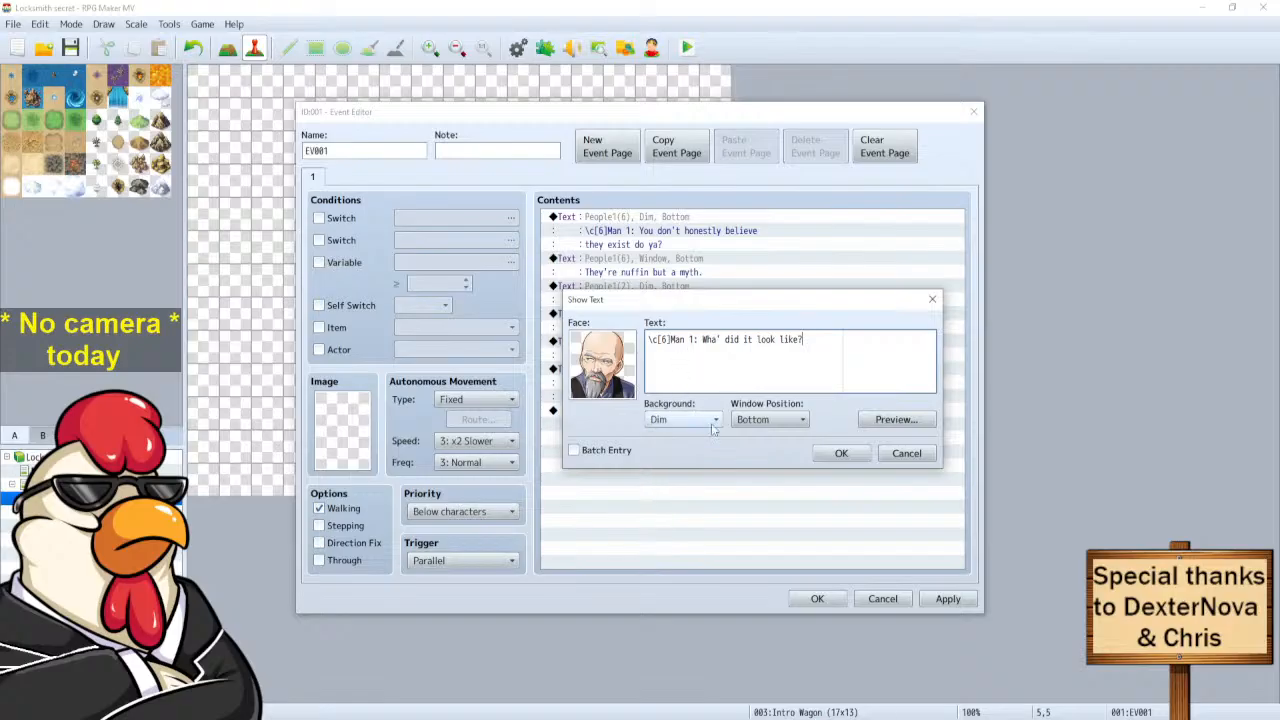
left_click(841, 453)
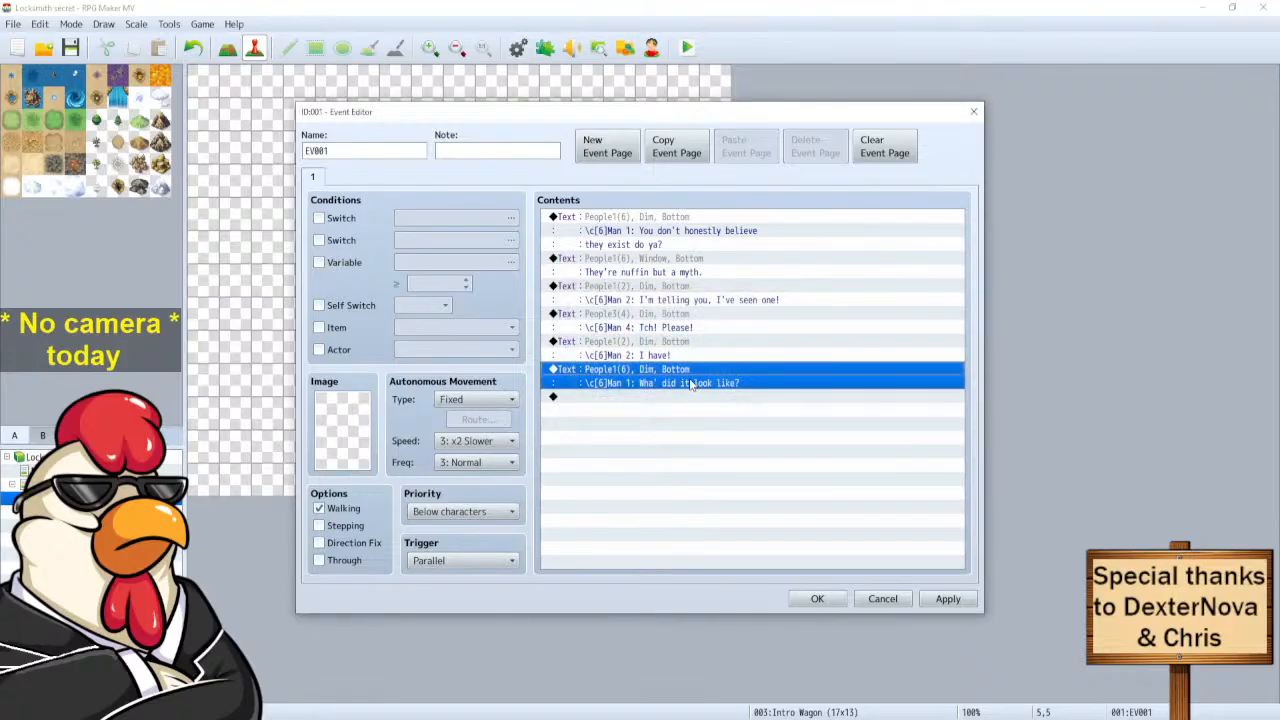
left_click(660, 345)
Duplicate Man 2's 'I have!' line at the end and rewrite it as 'Well.. \|I didn't see it up close.'.
key("ctrl+c")
left_click(629, 398)
key("ctrl+v")
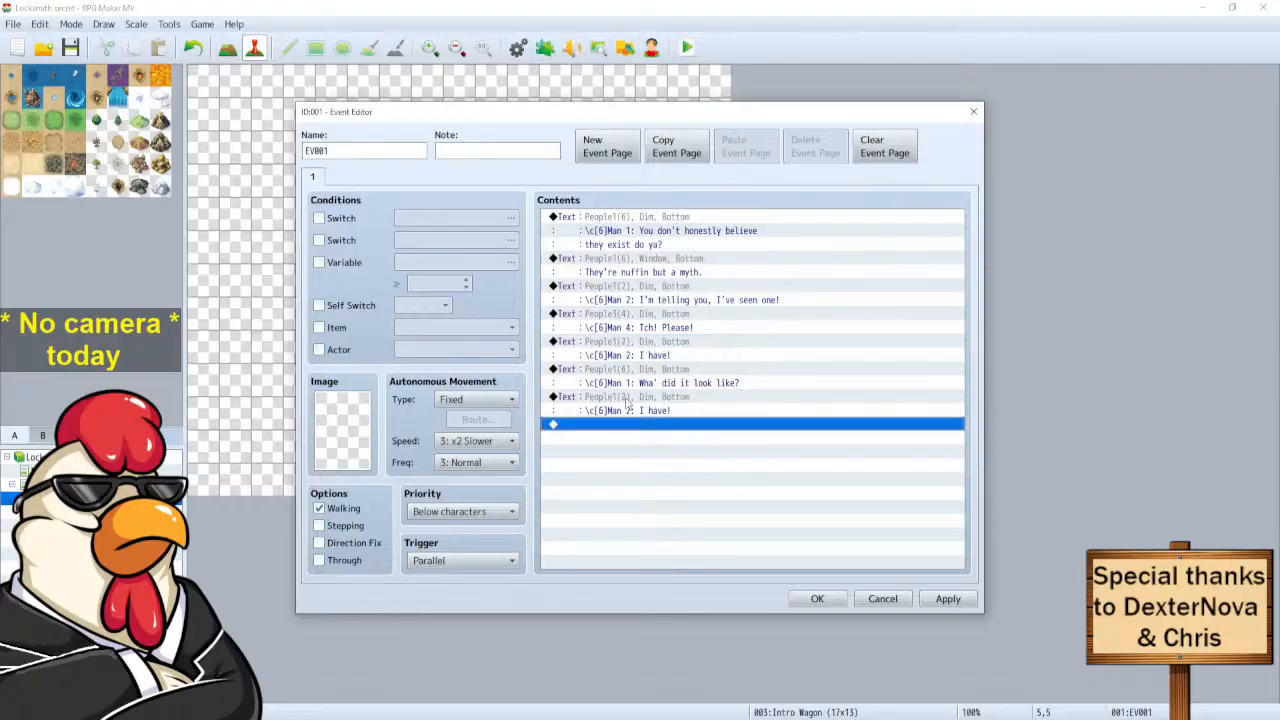
right_click(629, 401)
left_click(660, 411)
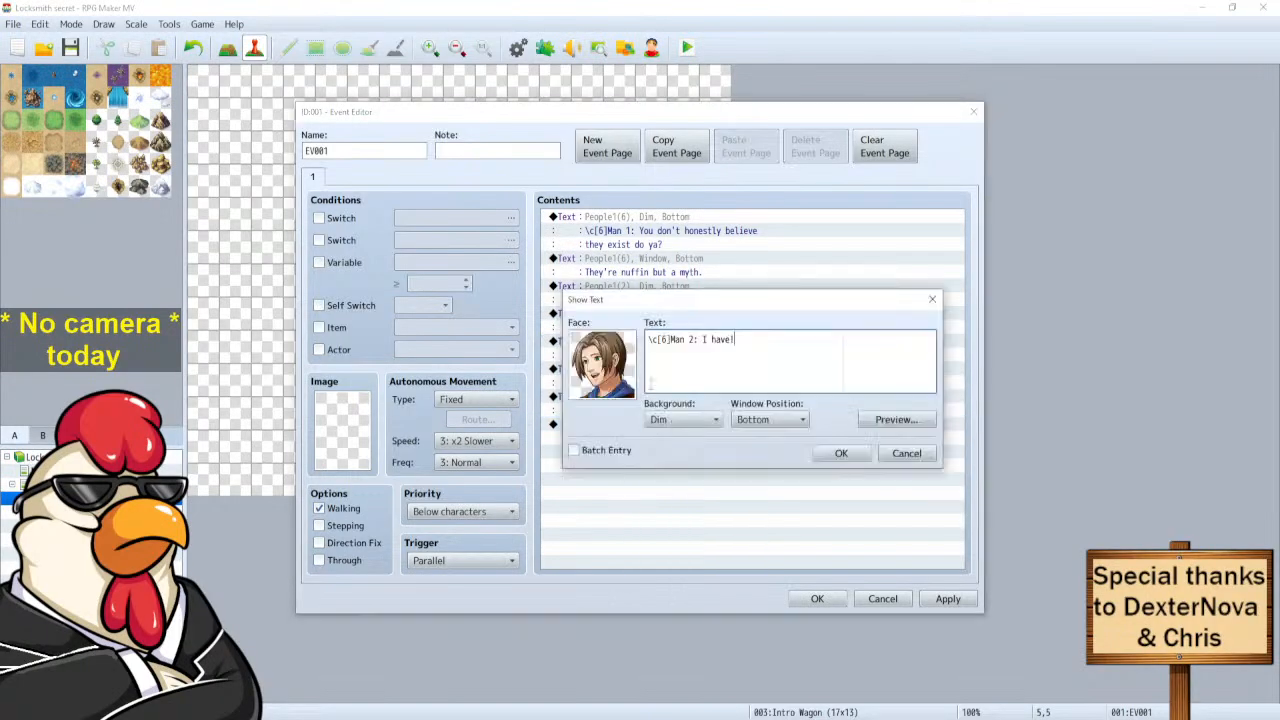
left_click_drag(741, 340, 702, 341)
type("Well")
type("|")
type("{")
key("Left")
key("Left")
key("Left")
type("..")
type("didn't see it up close.")
left_click(845, 453)
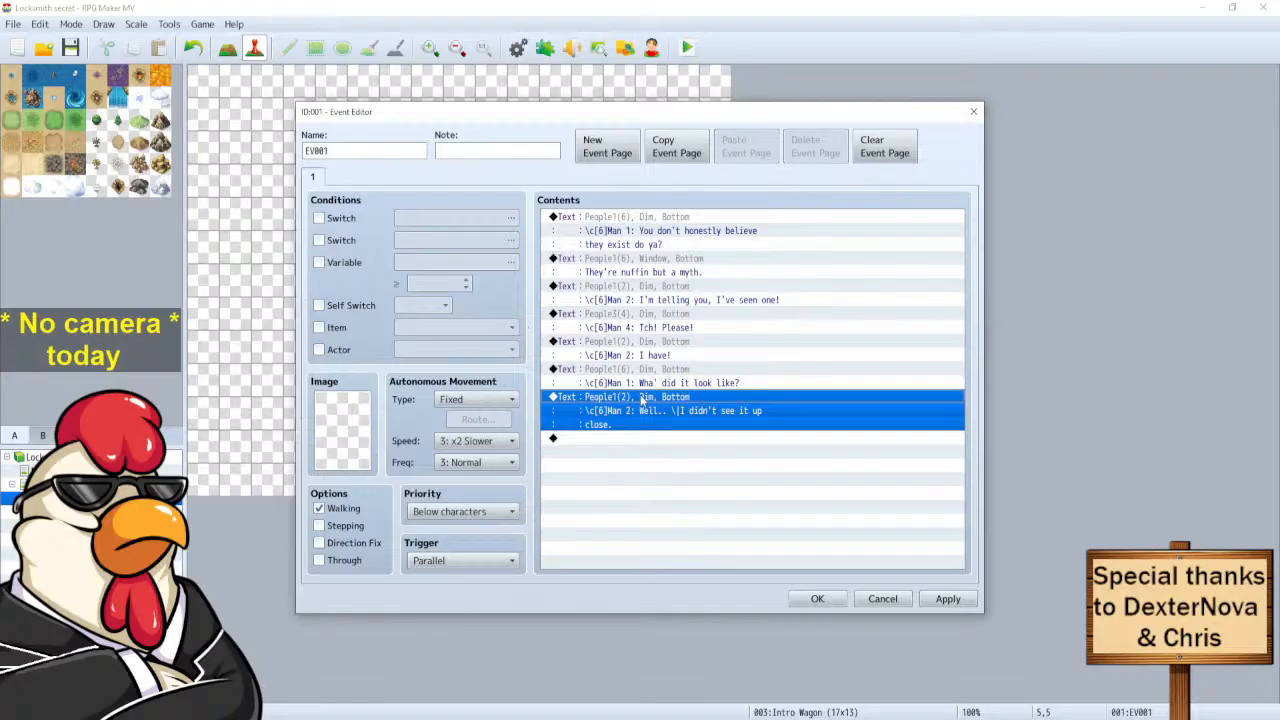
Duplicate Man 2's 'Well..' line at the end of the list.
key("ctrl+c")
left_click(600, 439)
key("ctrl+v")
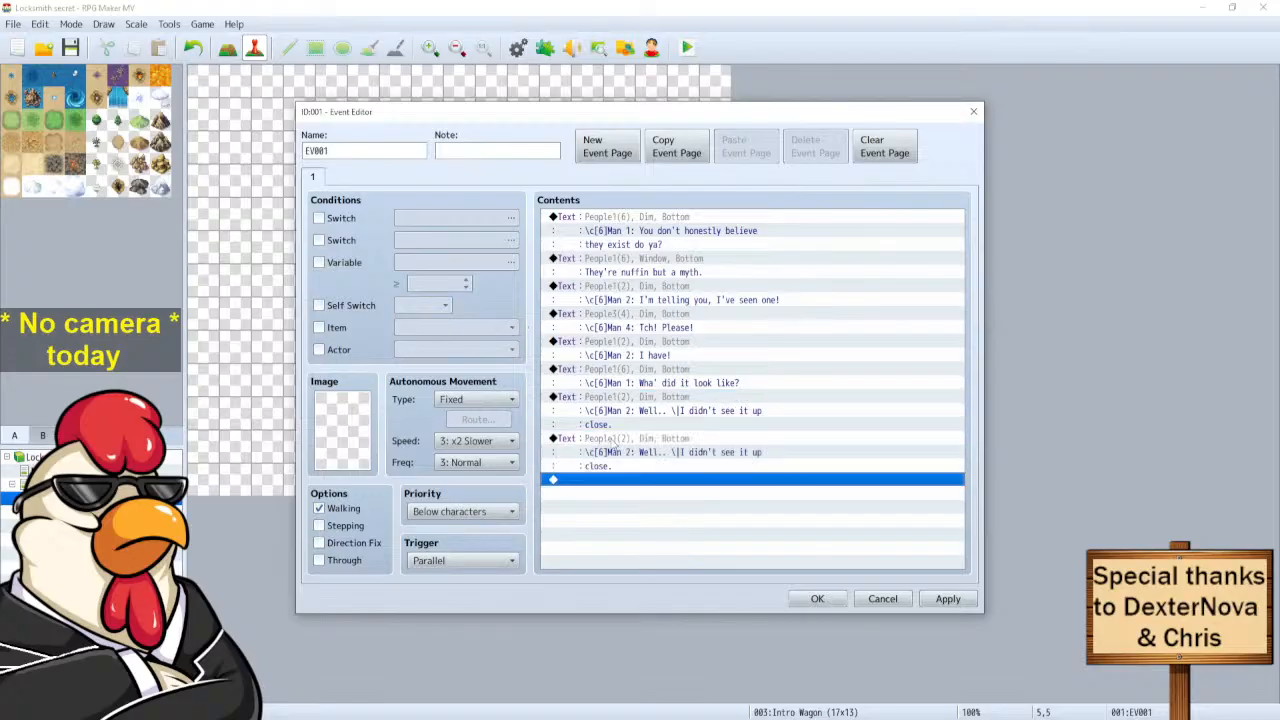
left_click(613, 445)
Set the duplicate's face portrait to (None) and select its dialogue text.
right_click(613, 445)
left_click(625, 449)
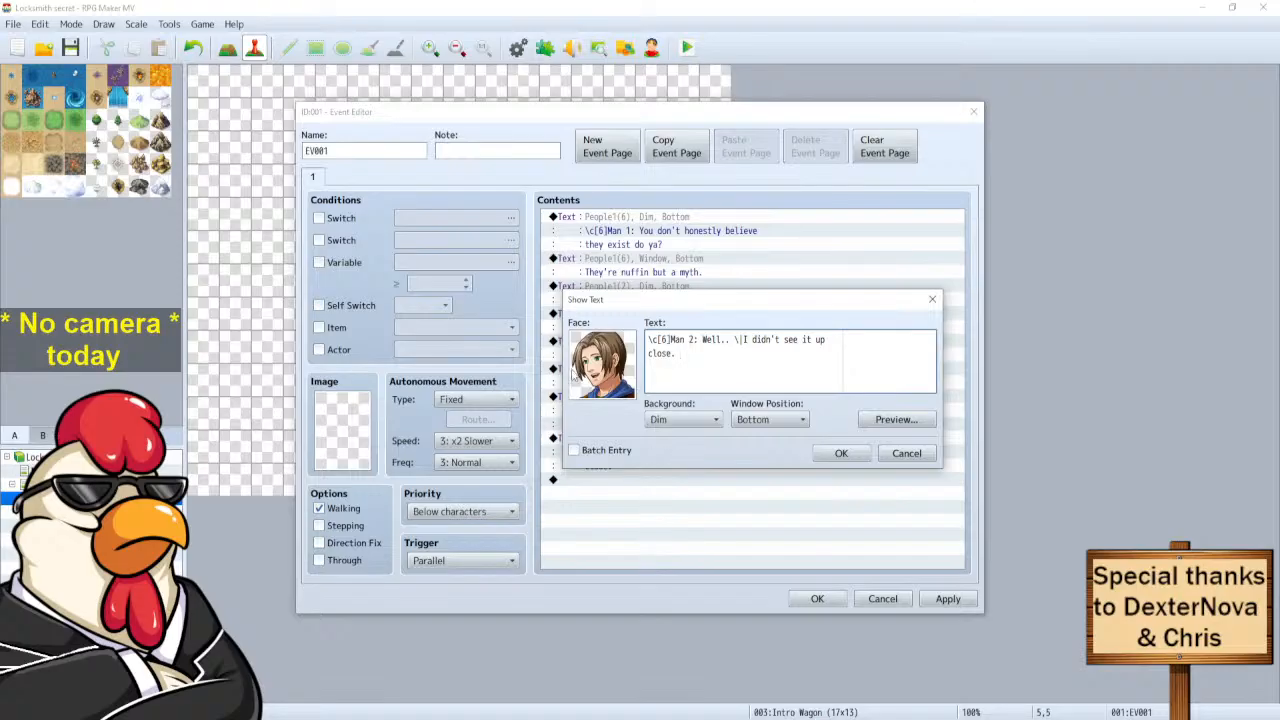
double_click(602, 364)
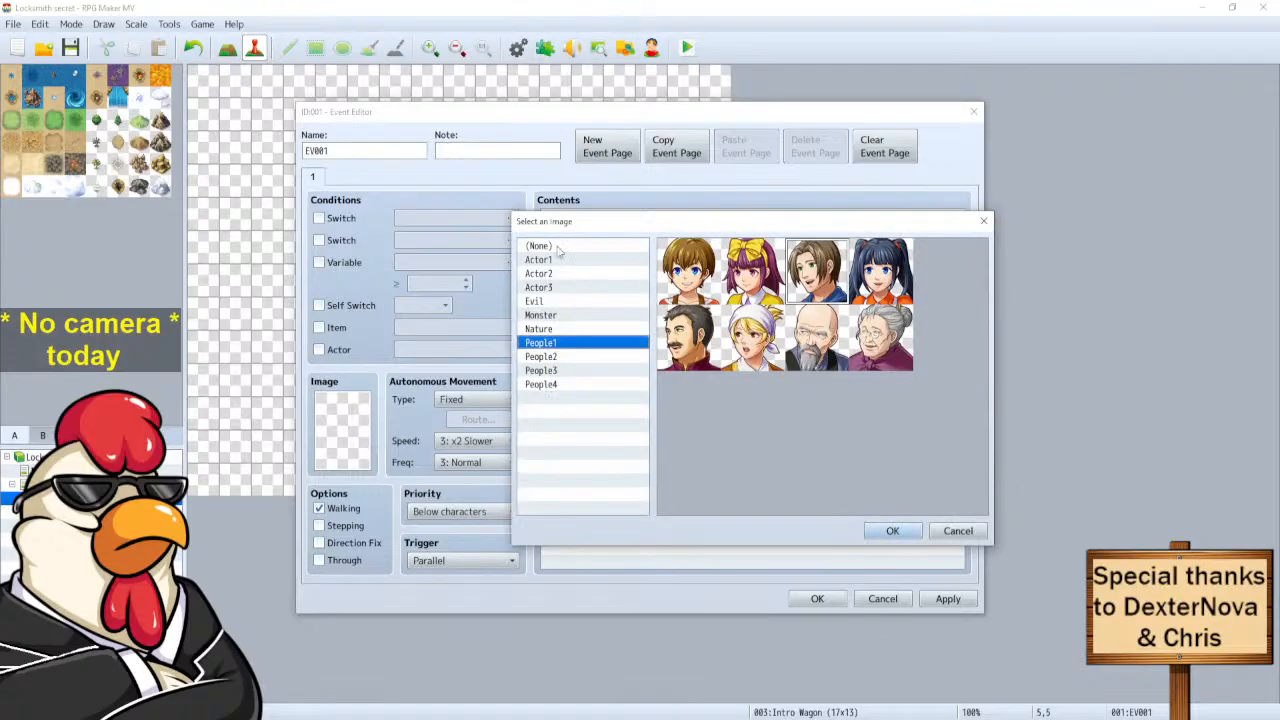
left_click(556, 249)
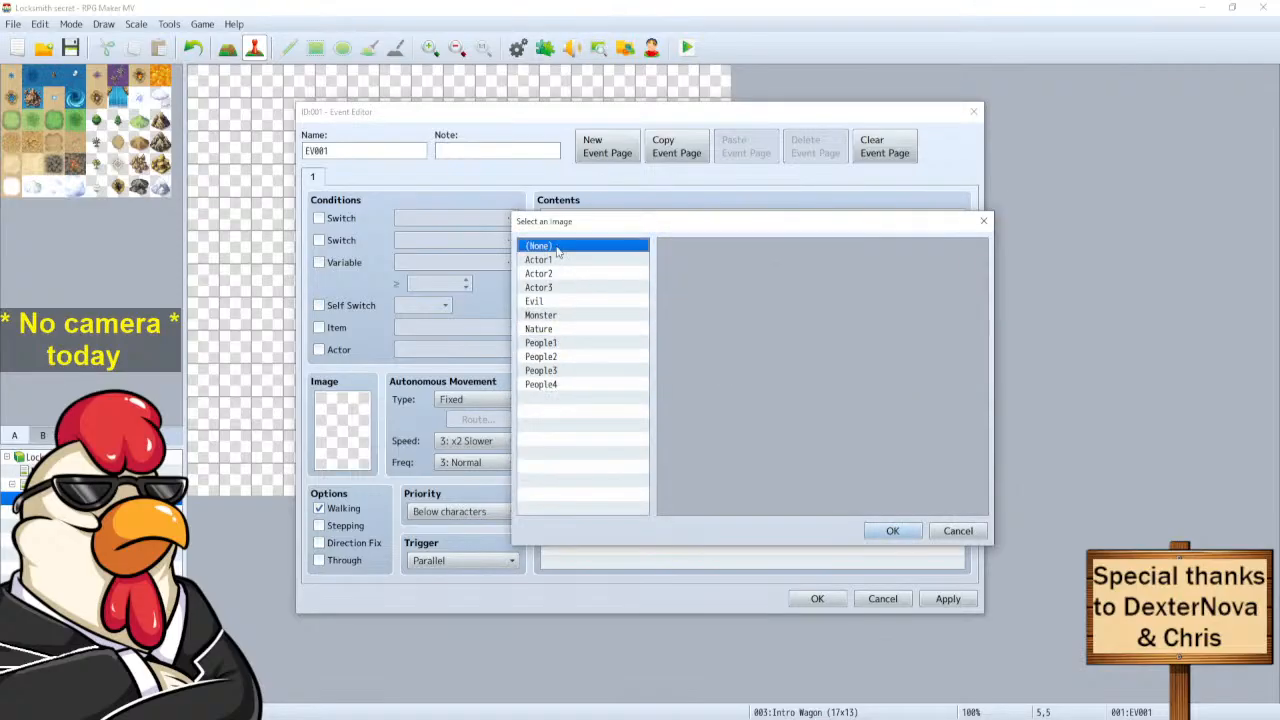
left_click(889, 531)
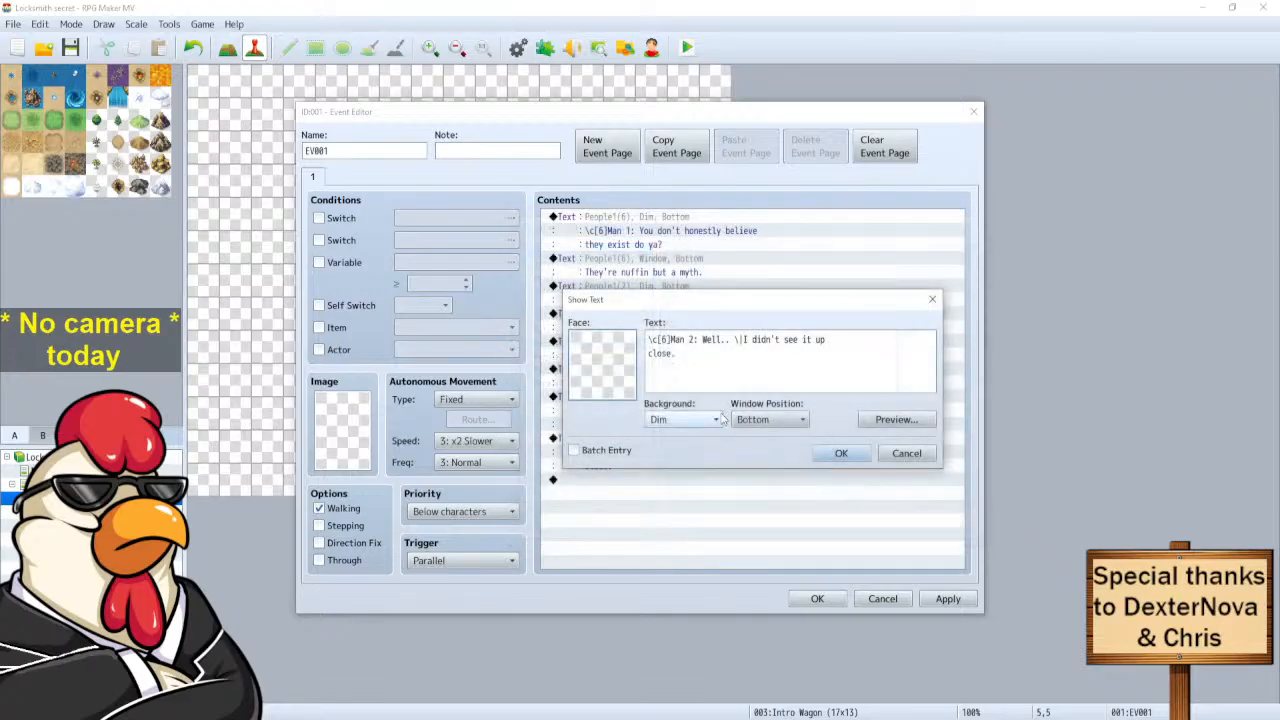
left_click_drag(679, 355, 702, 342)
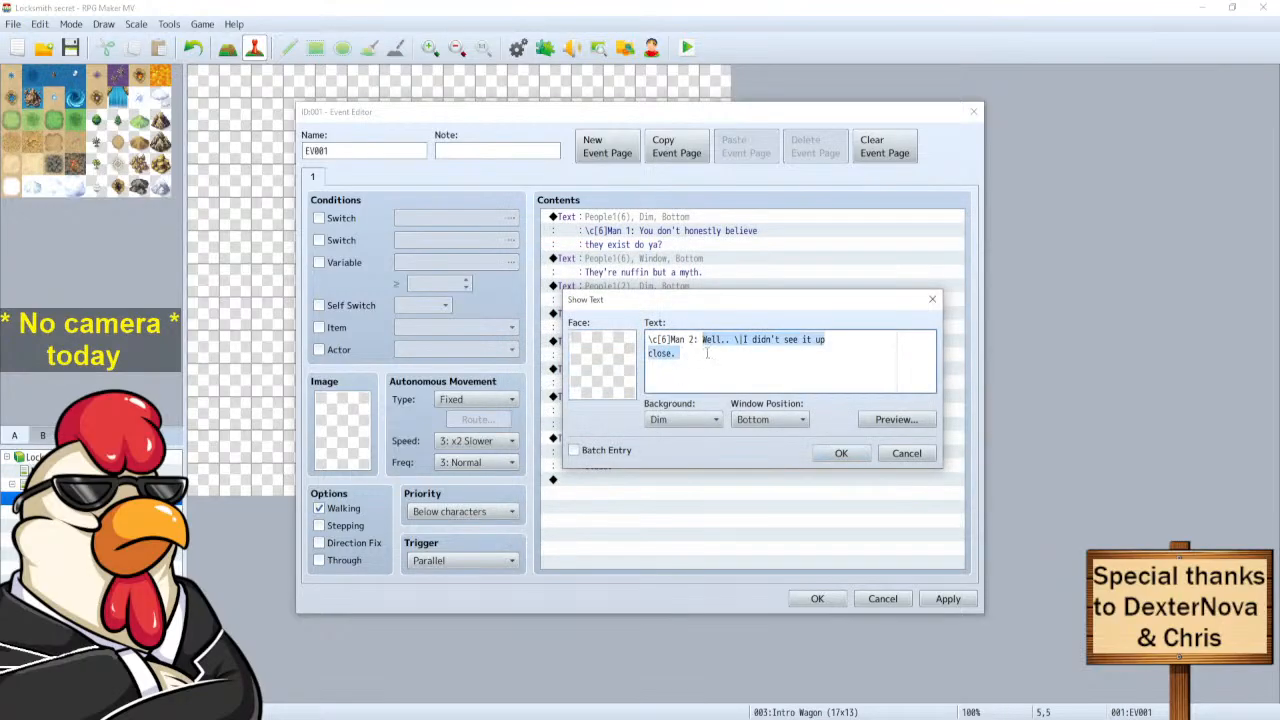
Change the speaker to '\c[1]All:' and type 'Pff! - Haha! - Of course you didn'.
key("BackSpace")
key("BackSpace")
key("BackSpace")
key("BackSpace")
key("BackSpace")
key("BackSpace")
key("BackSpace")
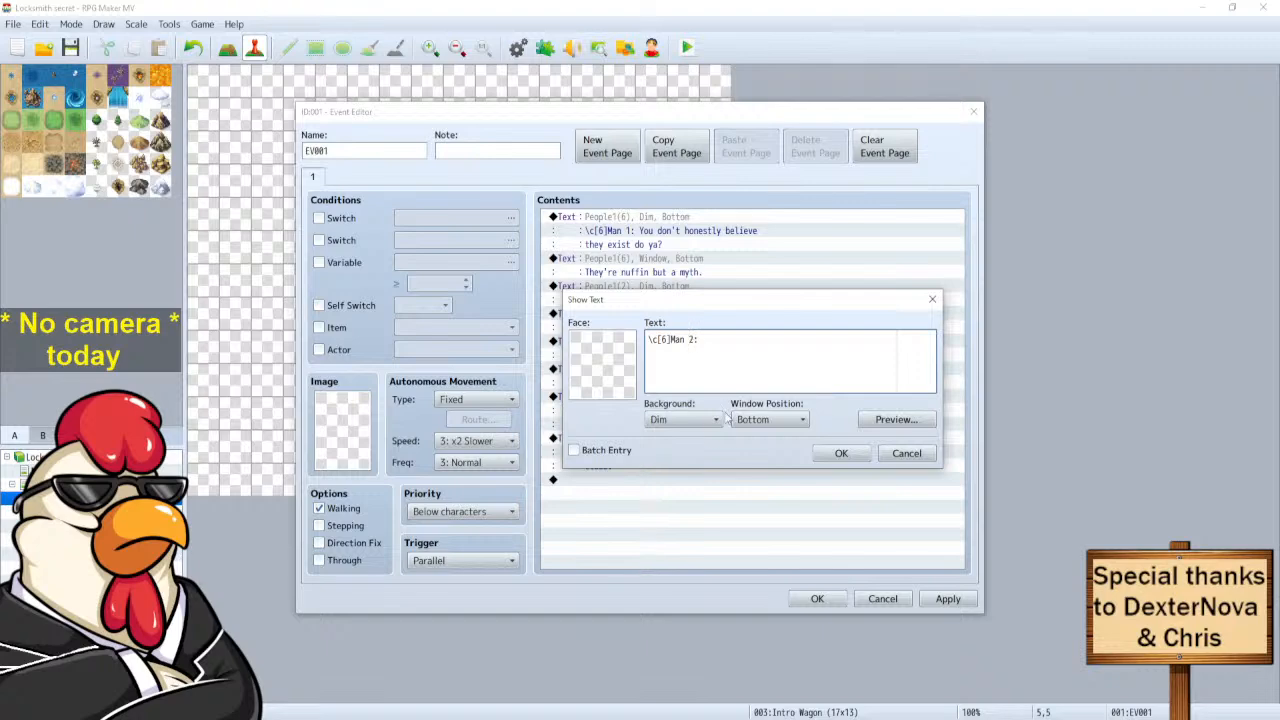
key("BackSpace")
type("All:")
key("BackSpace")
type("1")
left_click(697, 341)
type("P")
type("ff! --")
key("BackSpace")
type("Haha! - Of course you didn't")
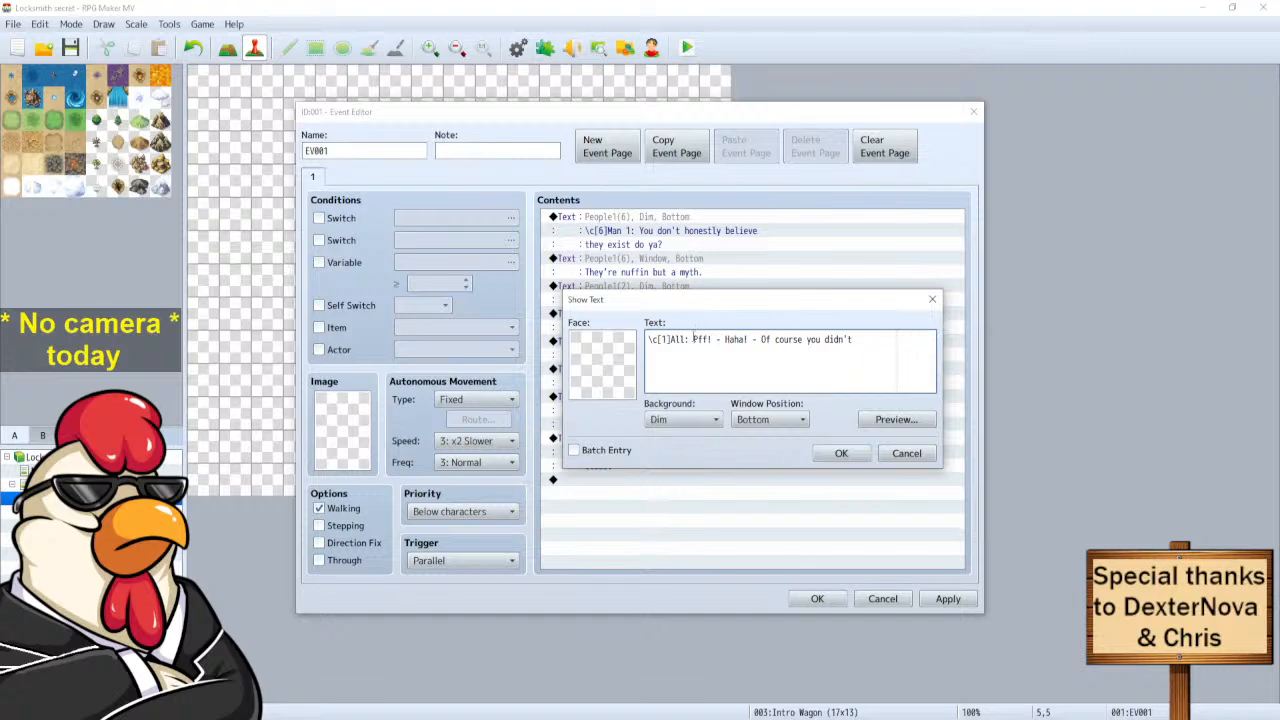
left_click_drag(693, 339, 982, 350)
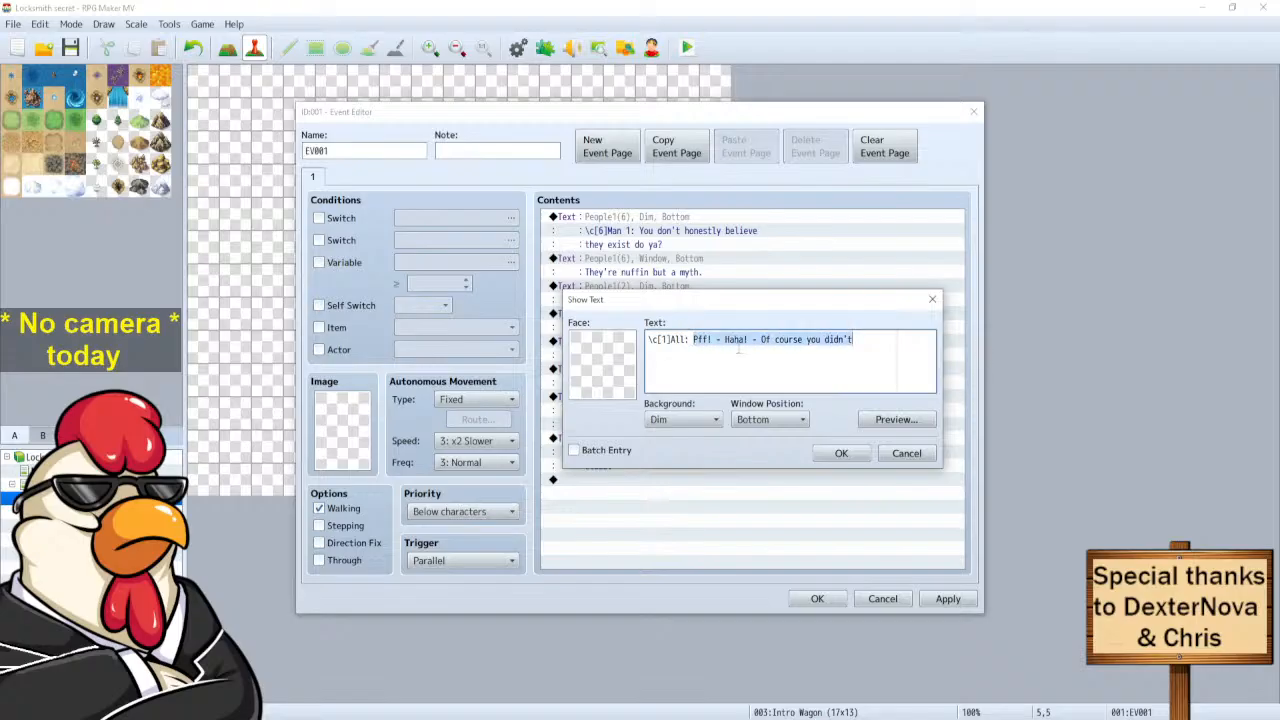
Cancel the unfinished All message and delete the duplicate Man 2 'Well..' line.
left_click(866, 355)
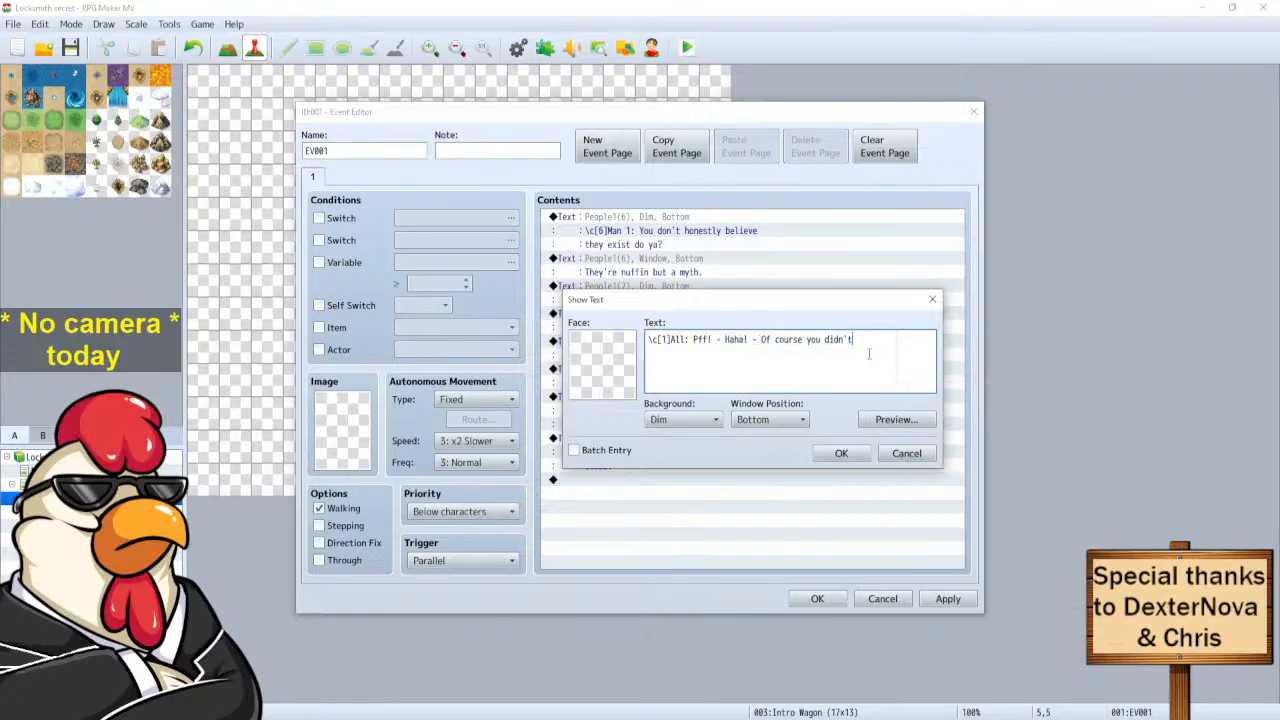
left_click(900, 455)
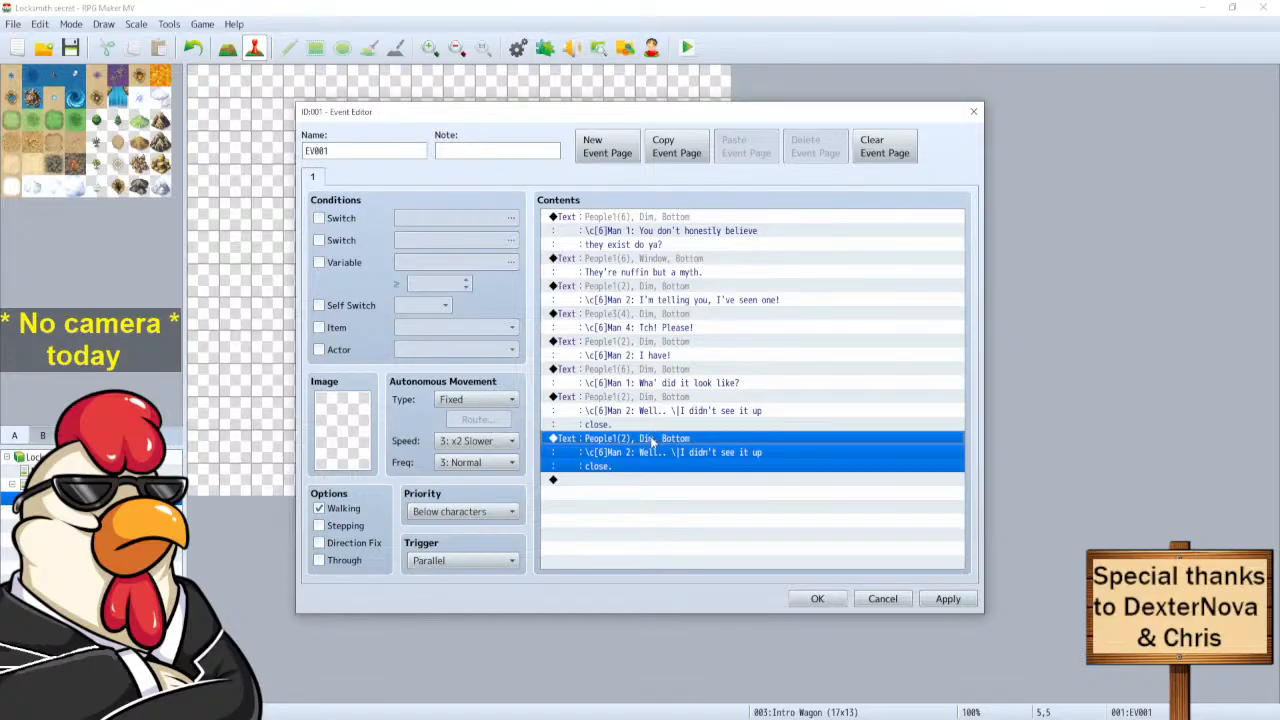
key("Delete")
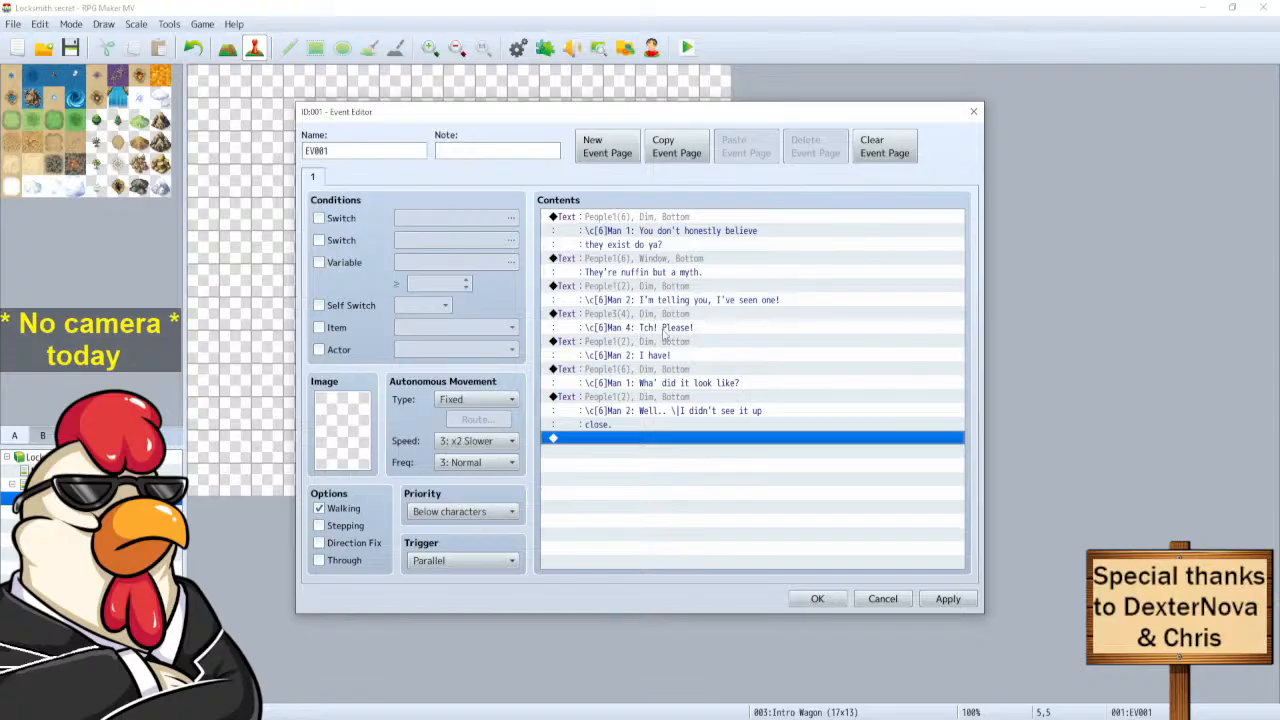
Paste a copy of Man 4's 'Tch! Please!' line at the end and rewrite it as 'Pff! \. \^'.
left_click(627, 316)
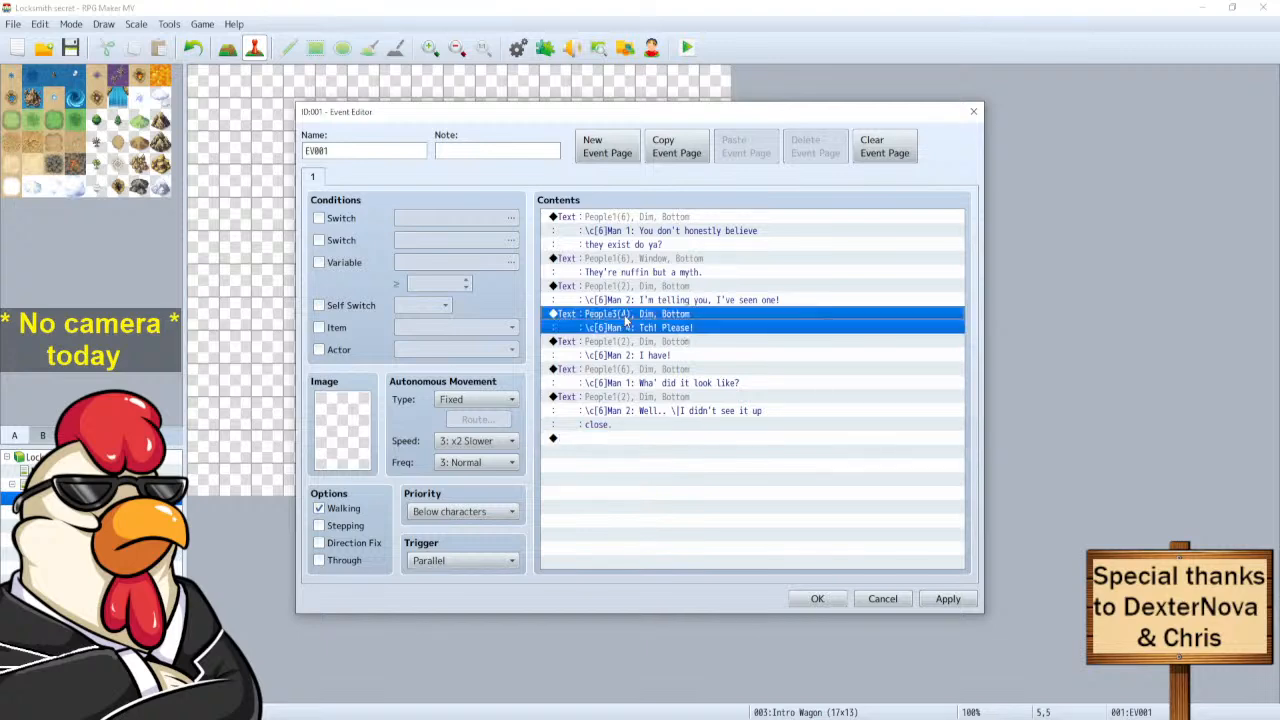
left_click(598, 442)
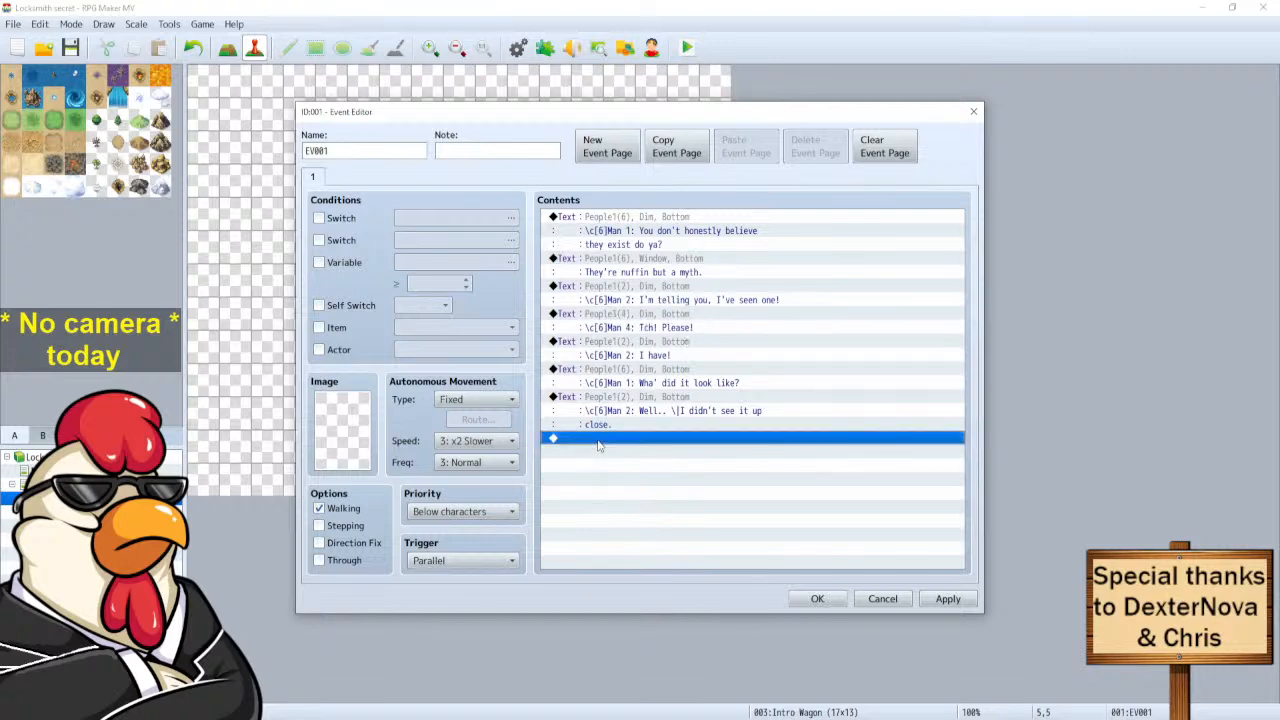
key("ctrl+v")
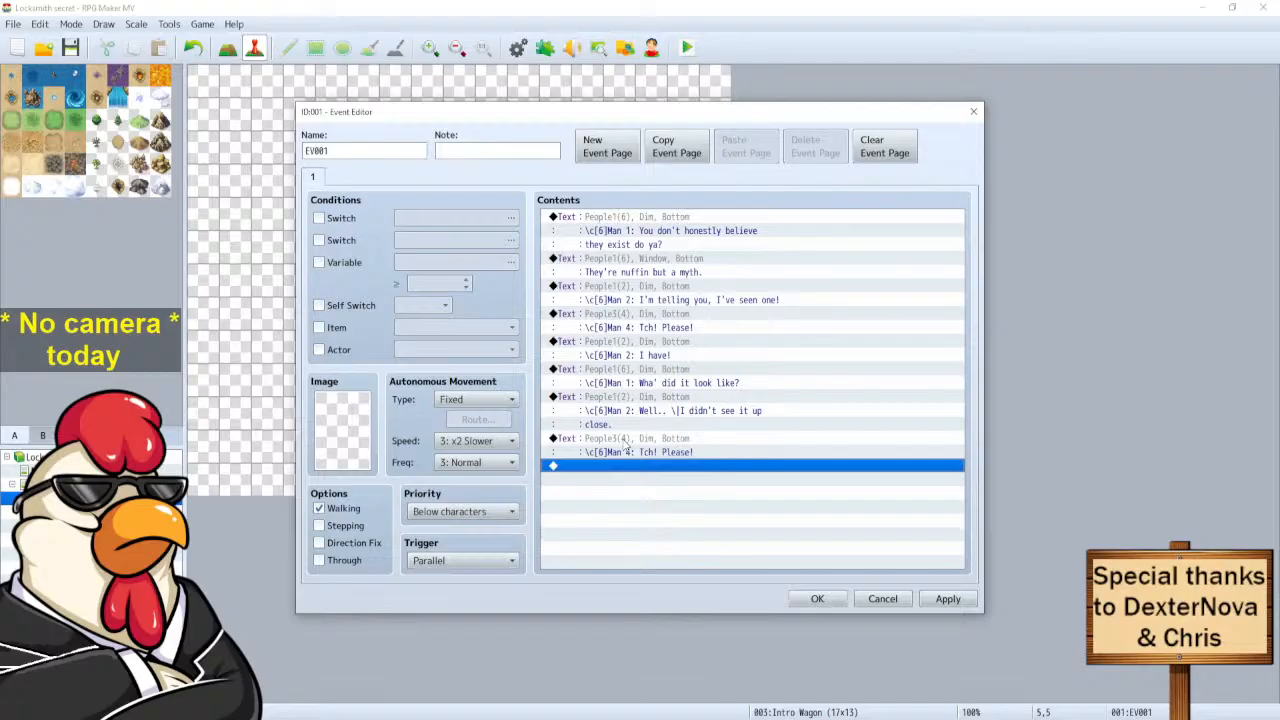
left_click(626, 444)
right_click(624, 444)
left_click(660, 452)
left_click_drag(761, 339, 702, 340)
type("Pff")
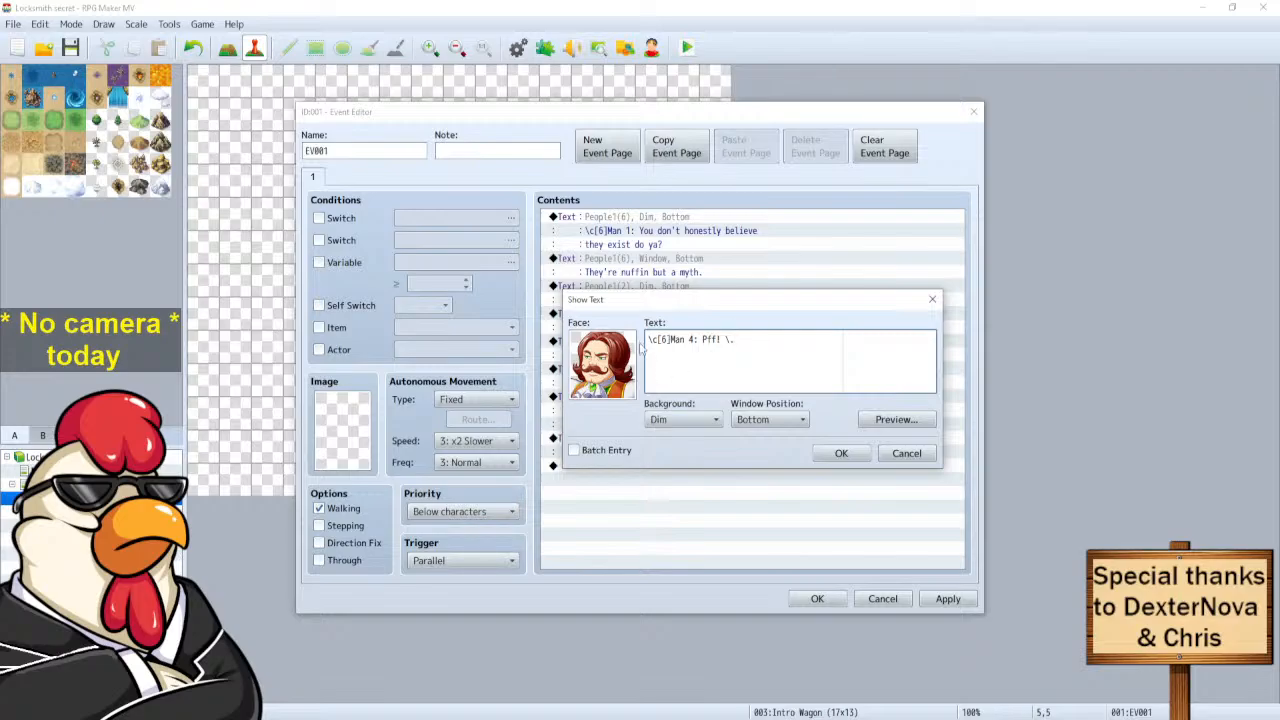
type("\\^")
left_click(832, 455)
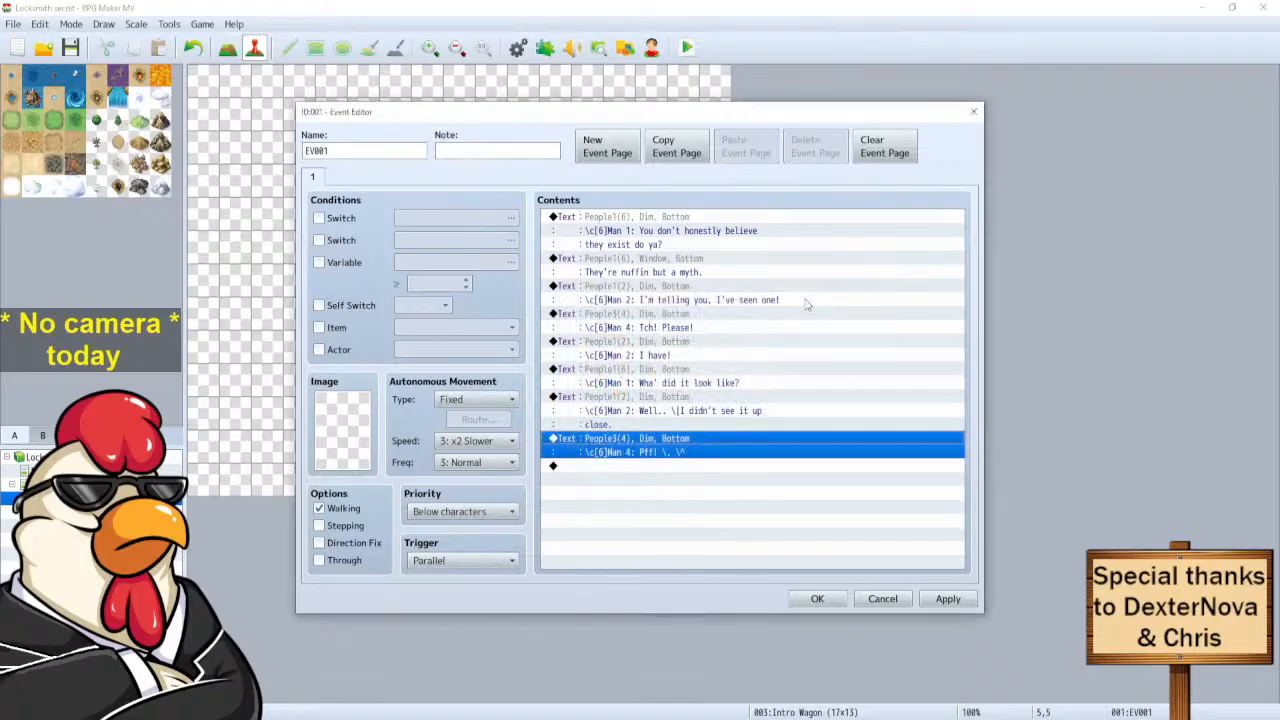
left_click(627, 374)
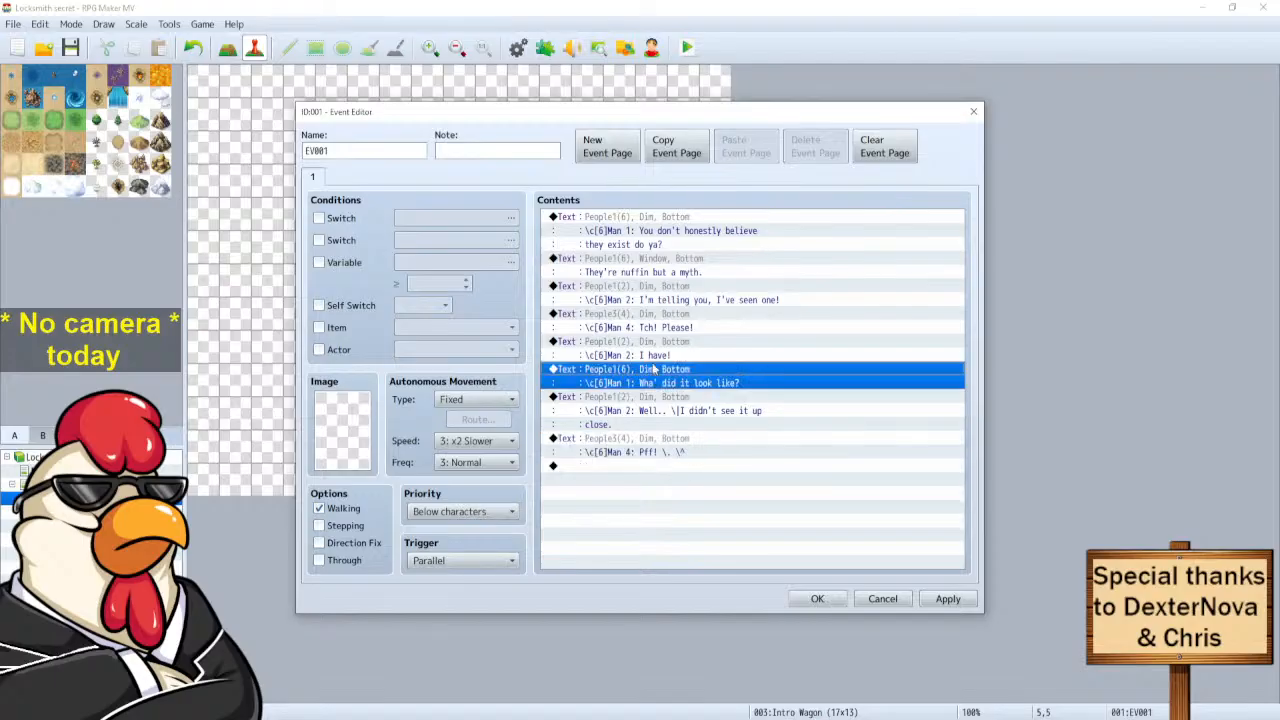
left_click(624, 224)
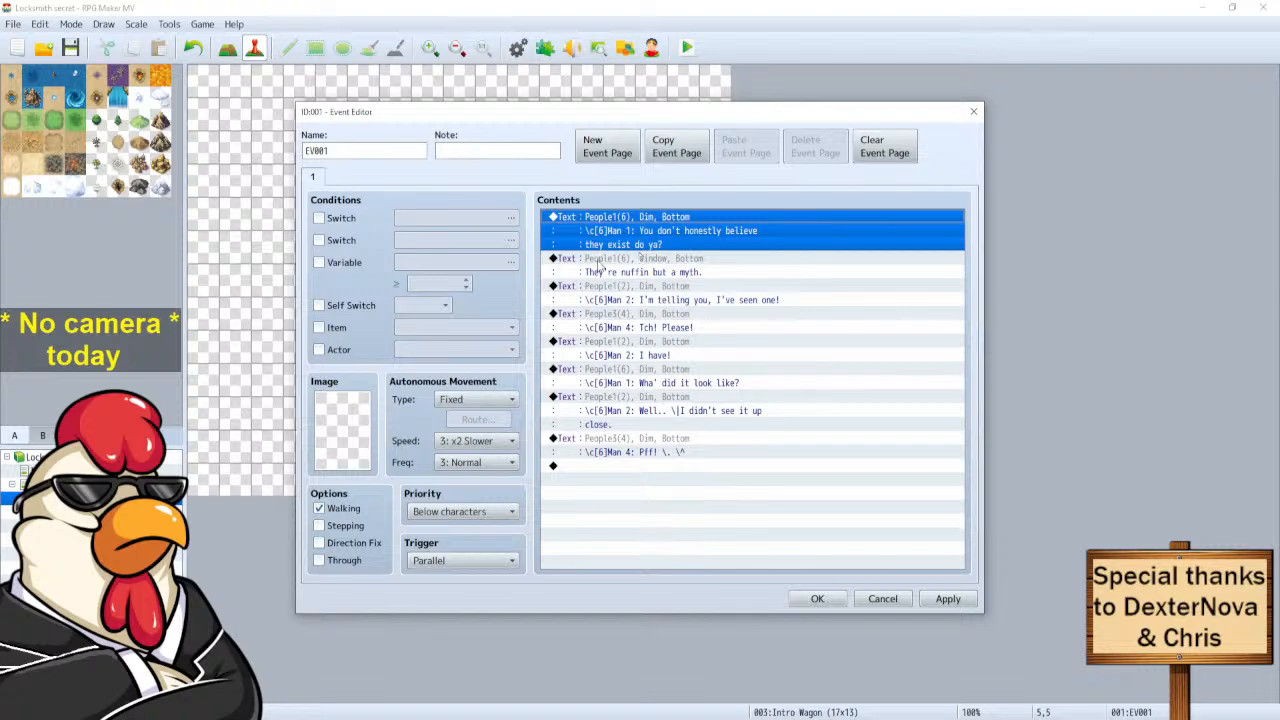
Paste a stray copy of the first Man 1 line and delete it again.
left_click(583, 465)
key("ctrl+v")
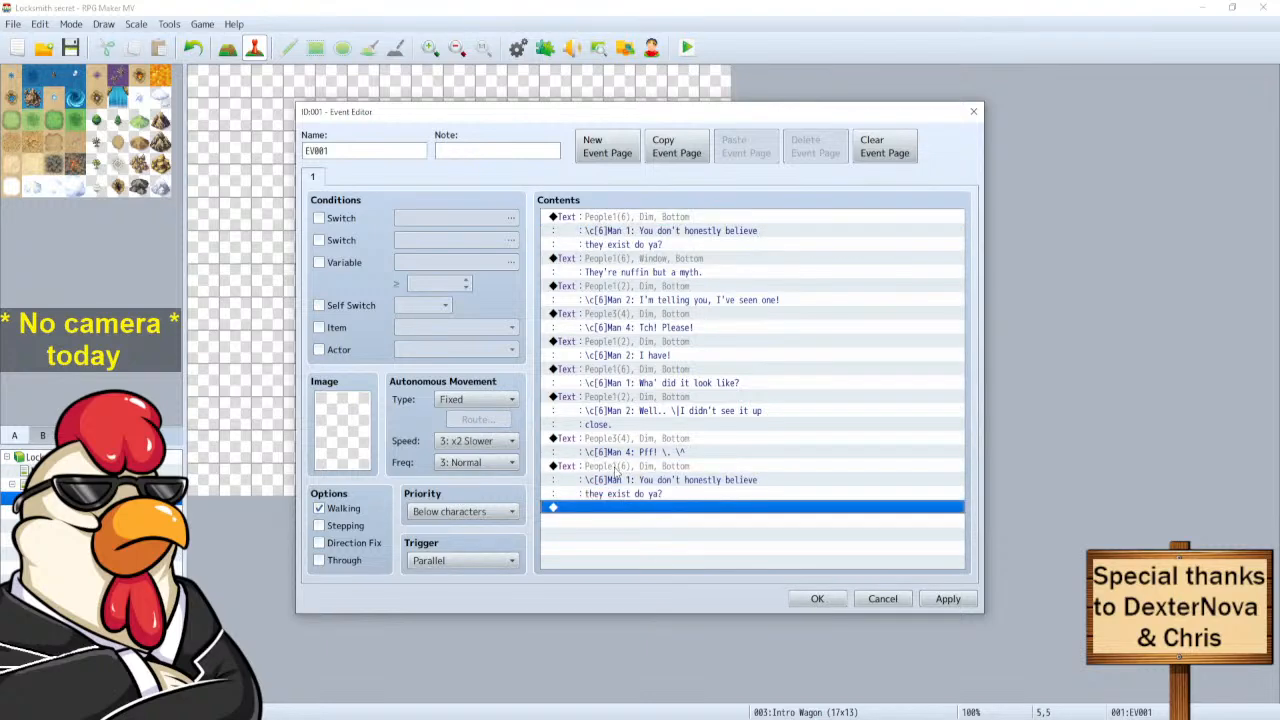
left_click(615, 471)
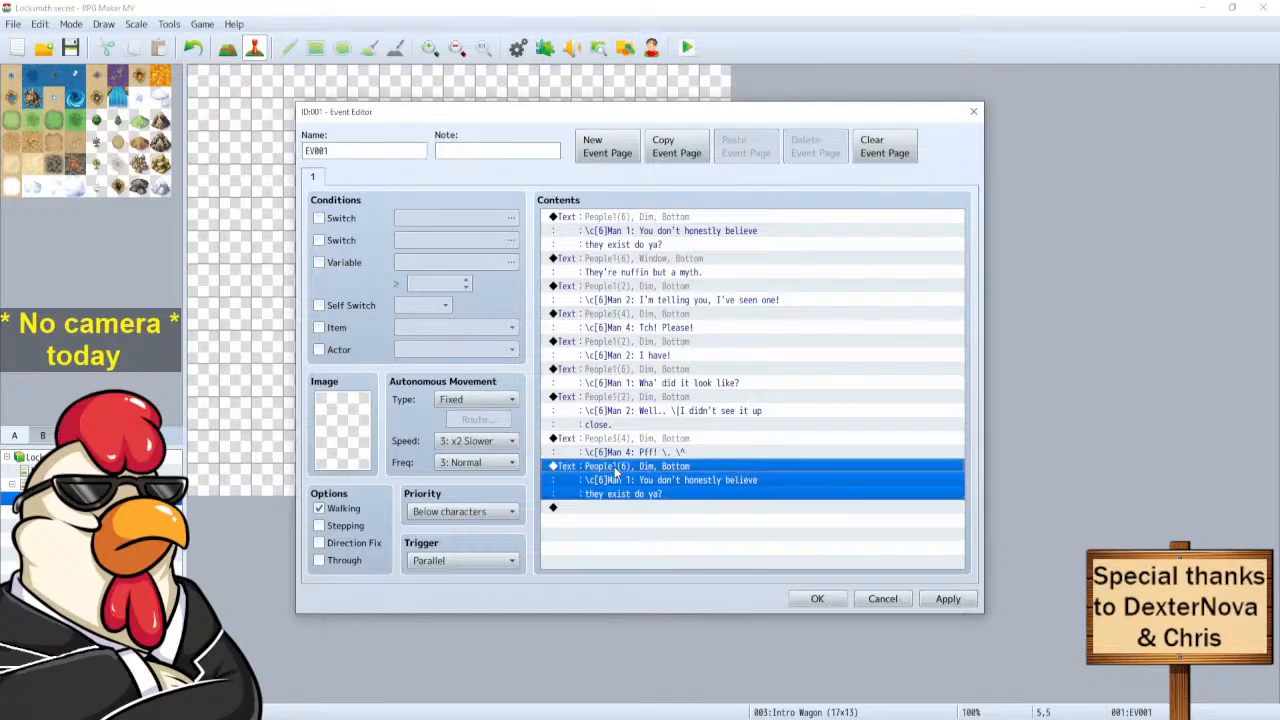
key("Delete")
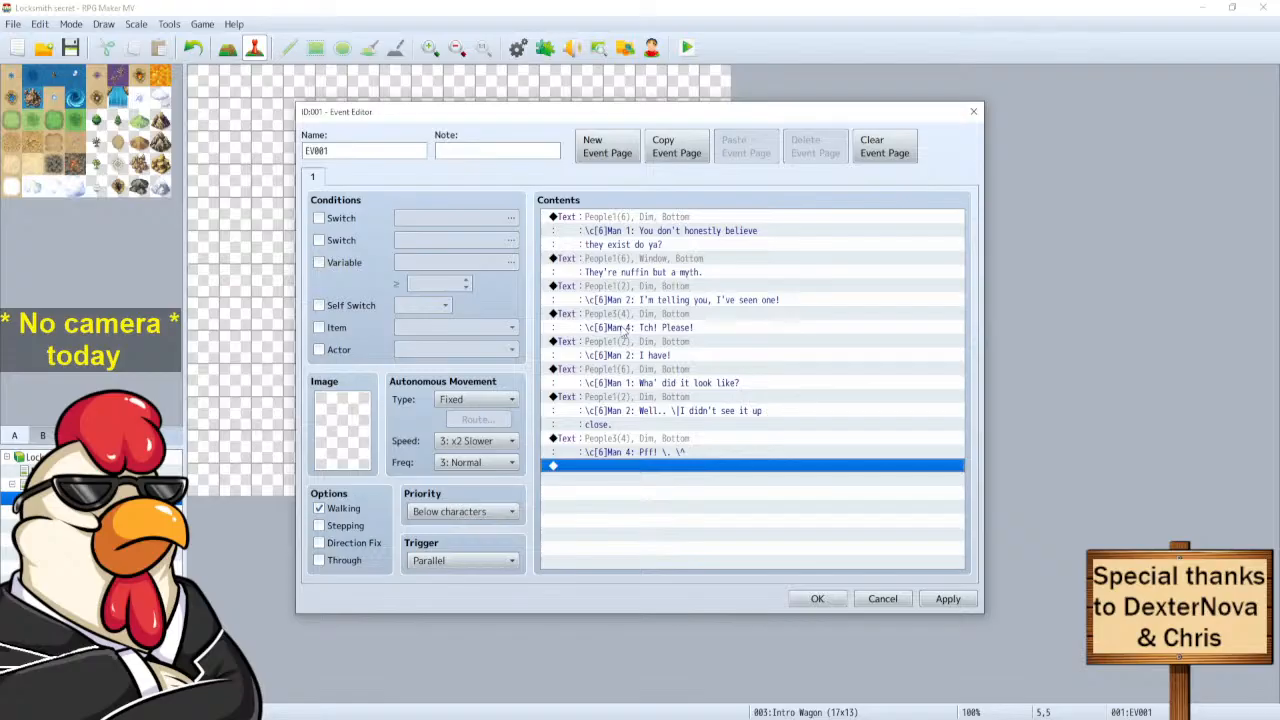
Duplicate Man 4's 'Pff! \. \^' message at the end of the list.
left_click(603, 445)
key("ctrl+c")
left_click(604, 466)
key("ctrl+v")
Switch the duplicated message's face to the grey-haired man with glasses.
left_click(612, 475)
right_click(610, 466)
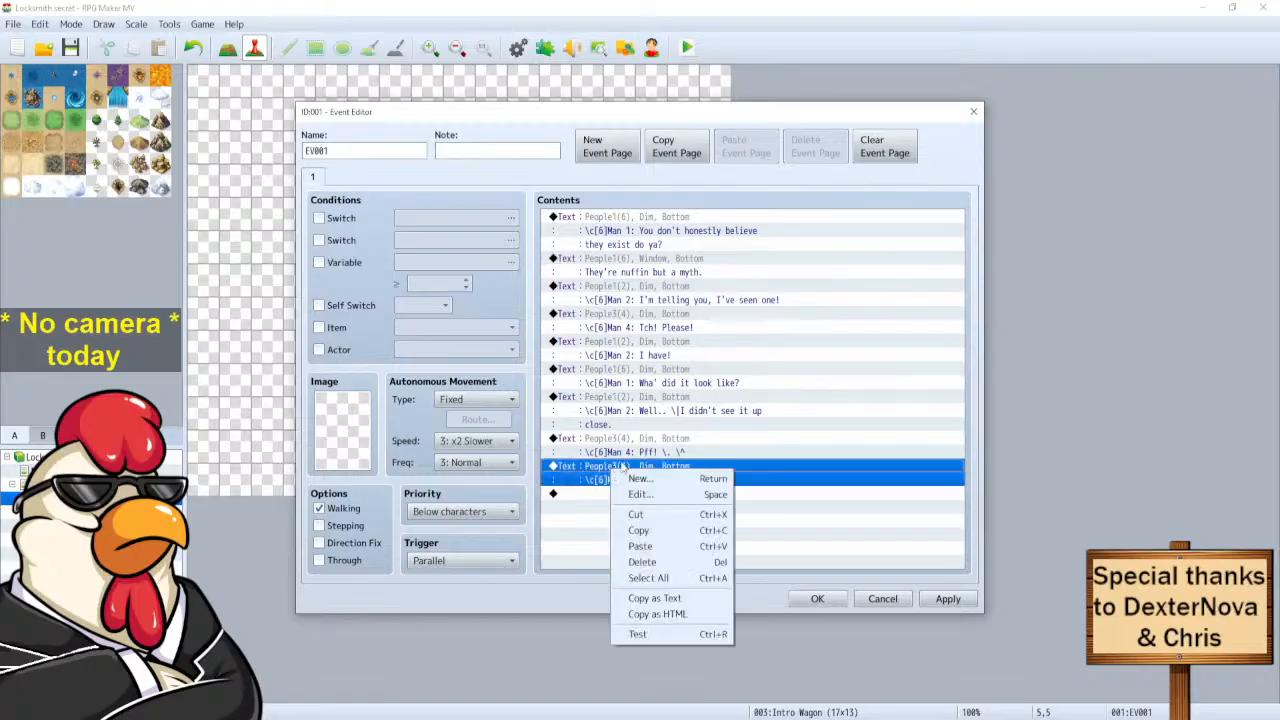
left_click(655, 491)
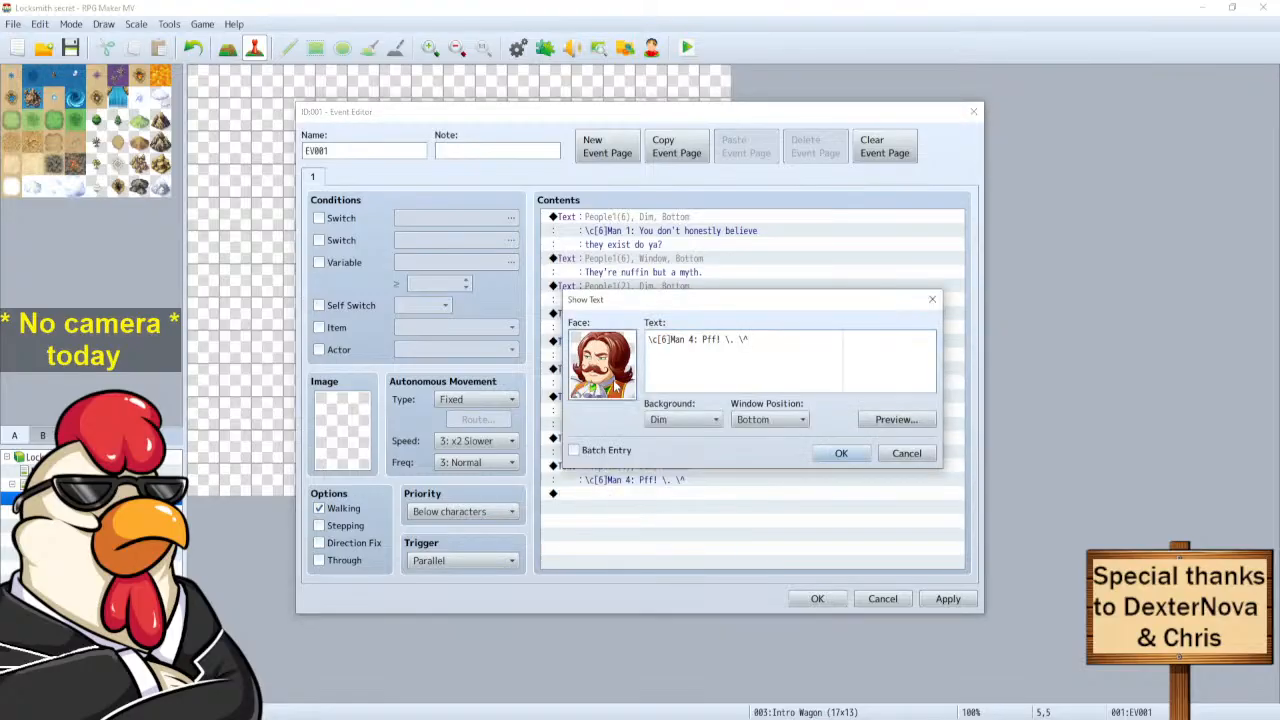
double_click(618, 387)
left_click(746, 358)
left_click(872, 532)
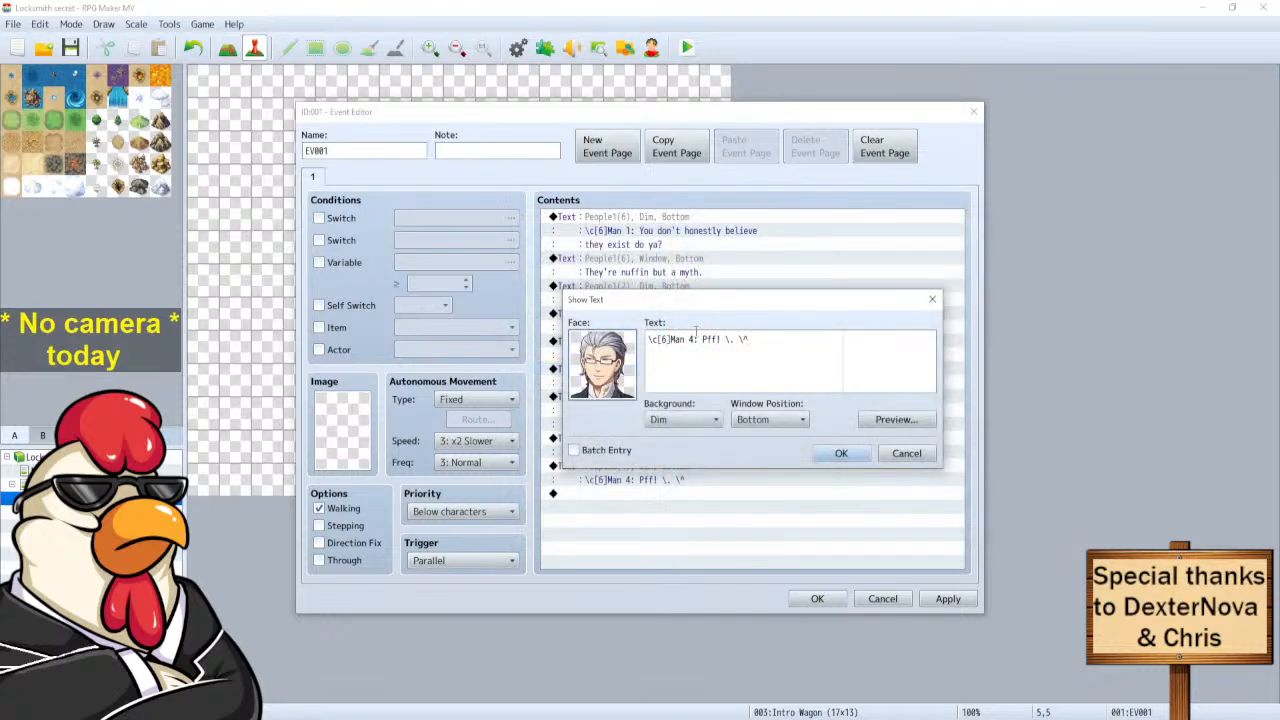
Change the speaker to Man 5 and the text to 'Haha! \. \^'.
left_click(695, 338)
key("BackSpace")
type("5")
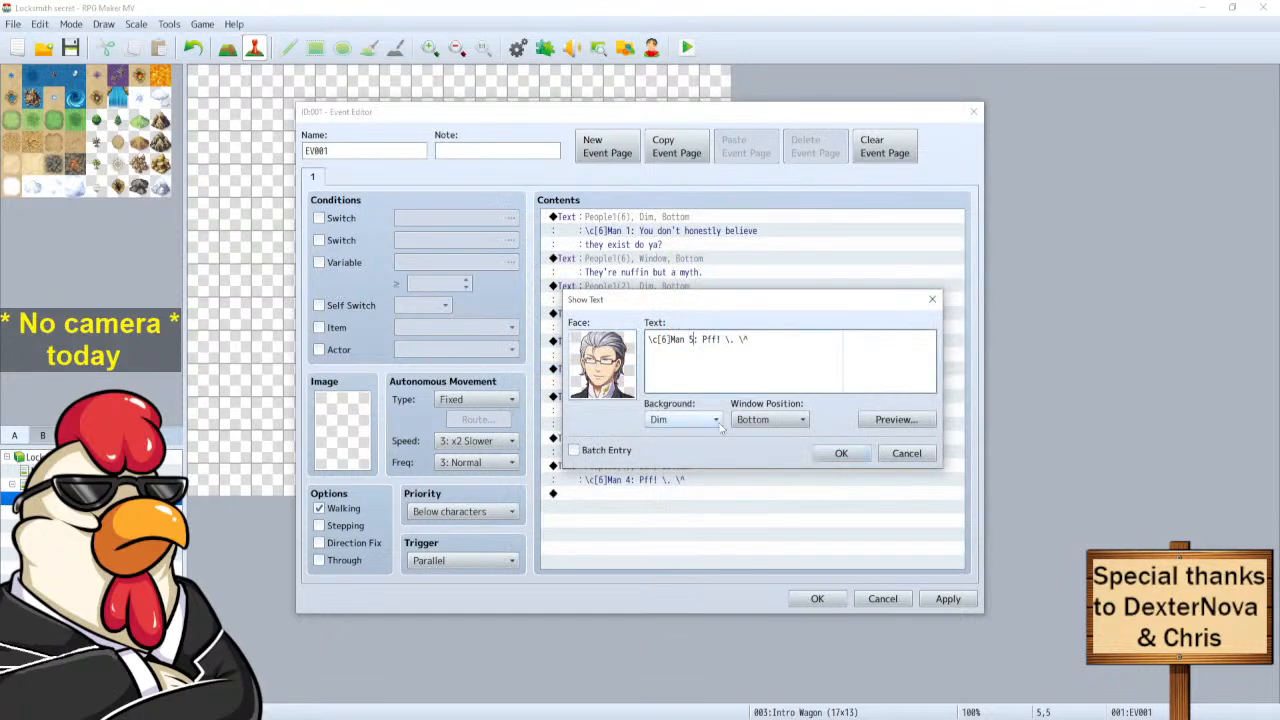
mouse_move(703, 341)
left_mouse_down()
mouse_move(752, 341)
mouse_move(721, 341)
left_mouse_up()
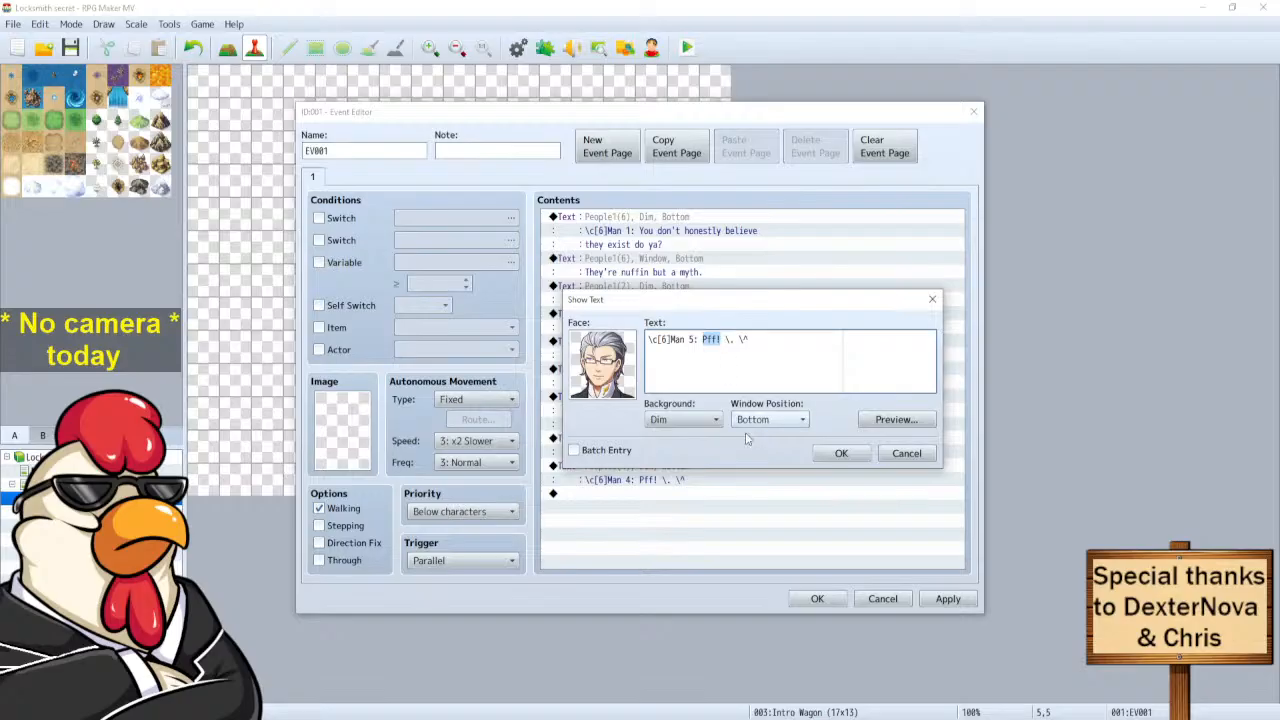
type("H")
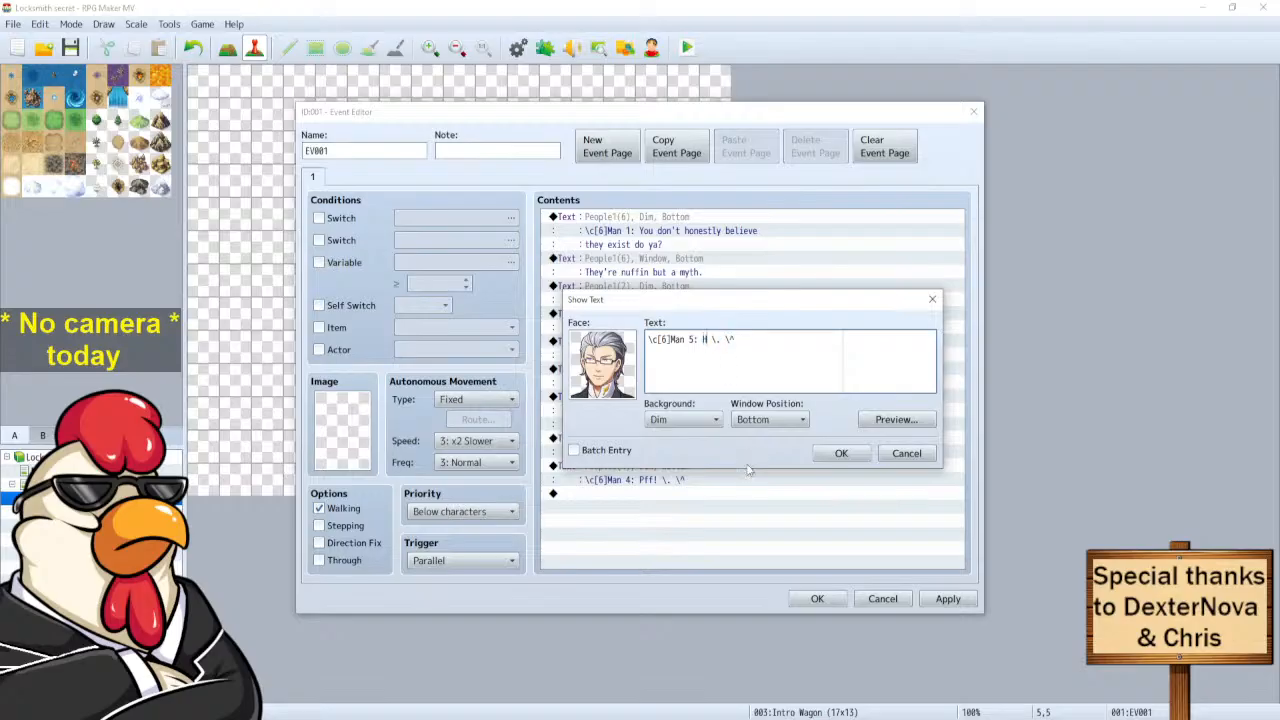
type("aha!")
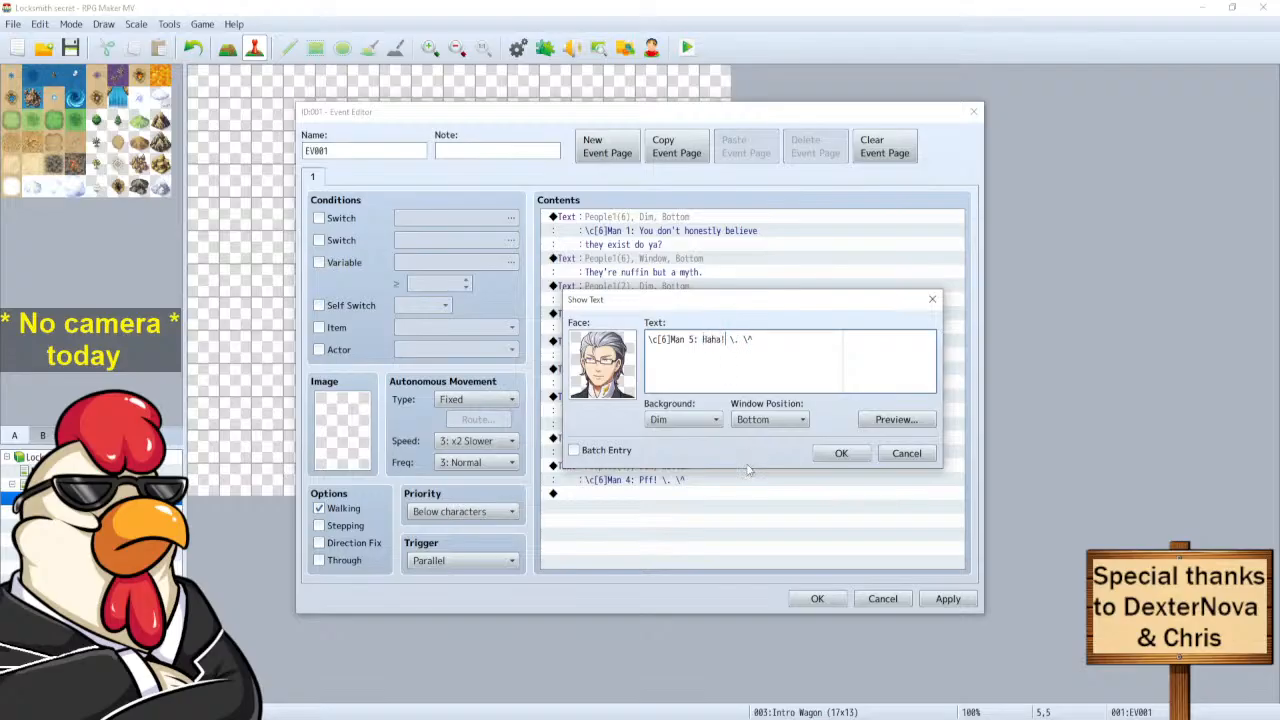
left_click(837, 454)
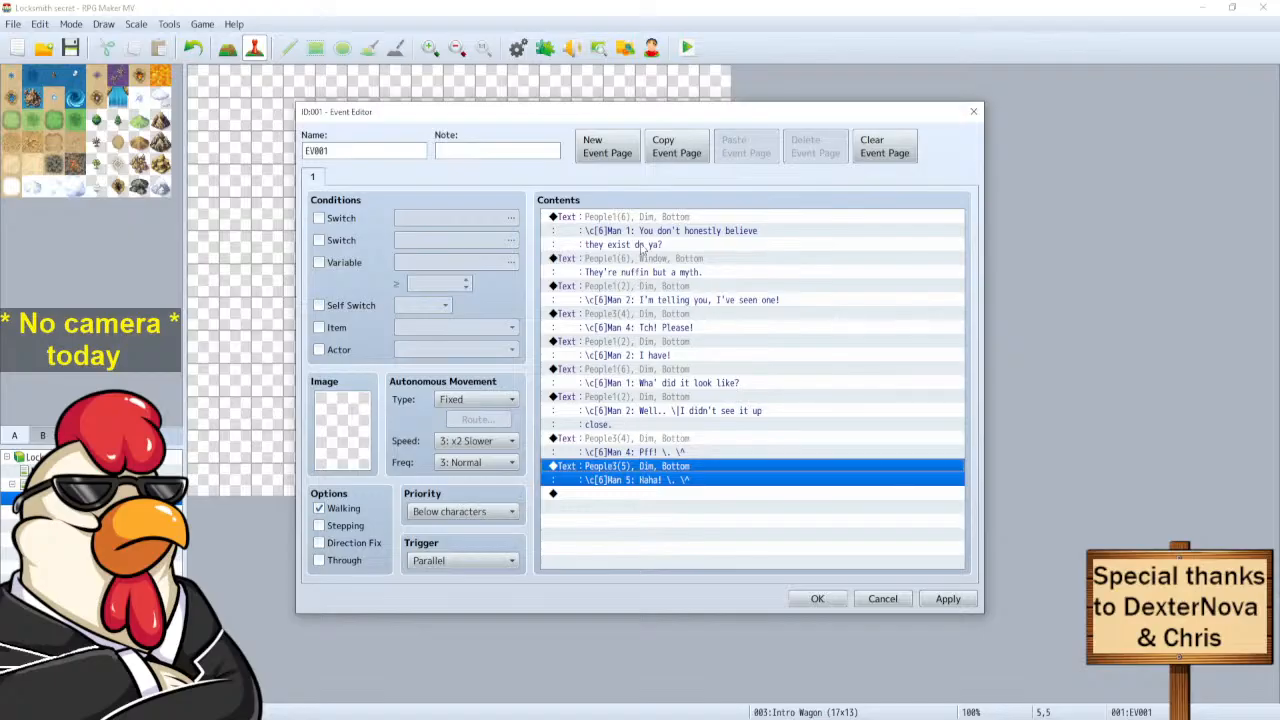
left_click(633, 222)
Paste a copy of the first Man 1 line at the end and rewrite it as 'Of course you didn't.'.
key("ctrl+c")
left_click(602, 494)
key("ctrl+v")
left_click(628, 498)
right_click(630, 492)
left_click(655, 517)
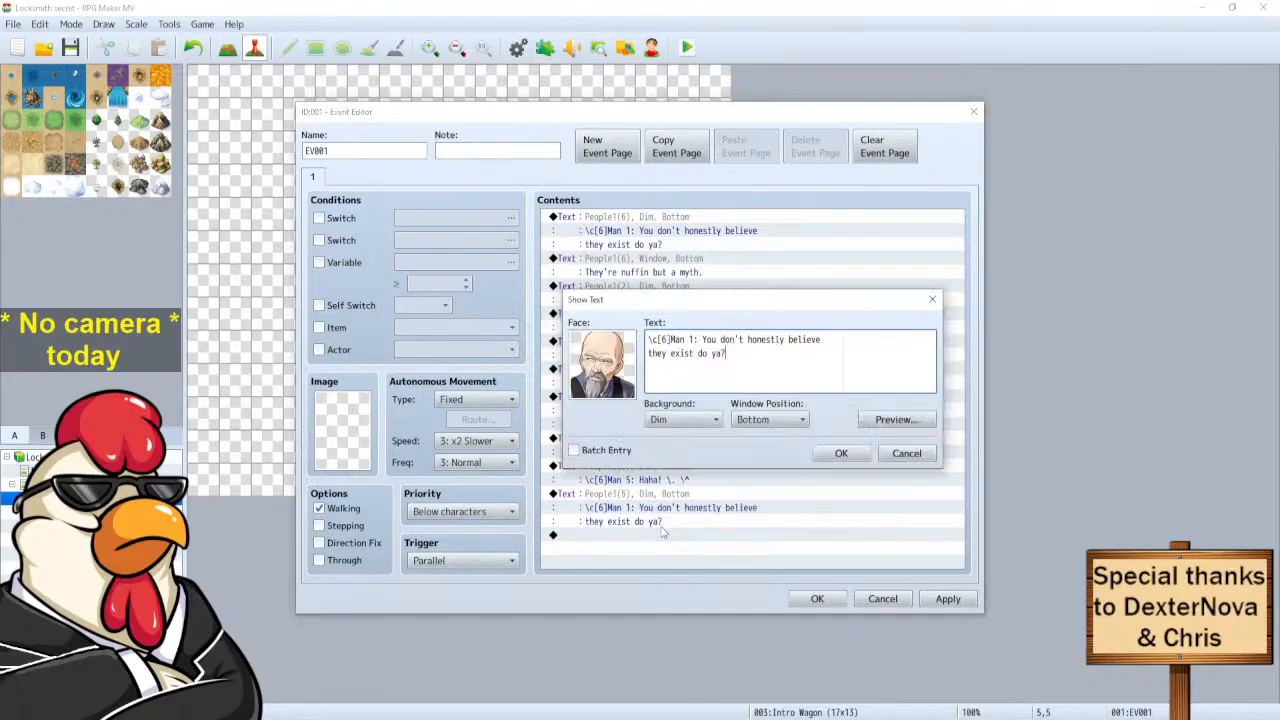
left_click_drag(737, 355, 702, 339)
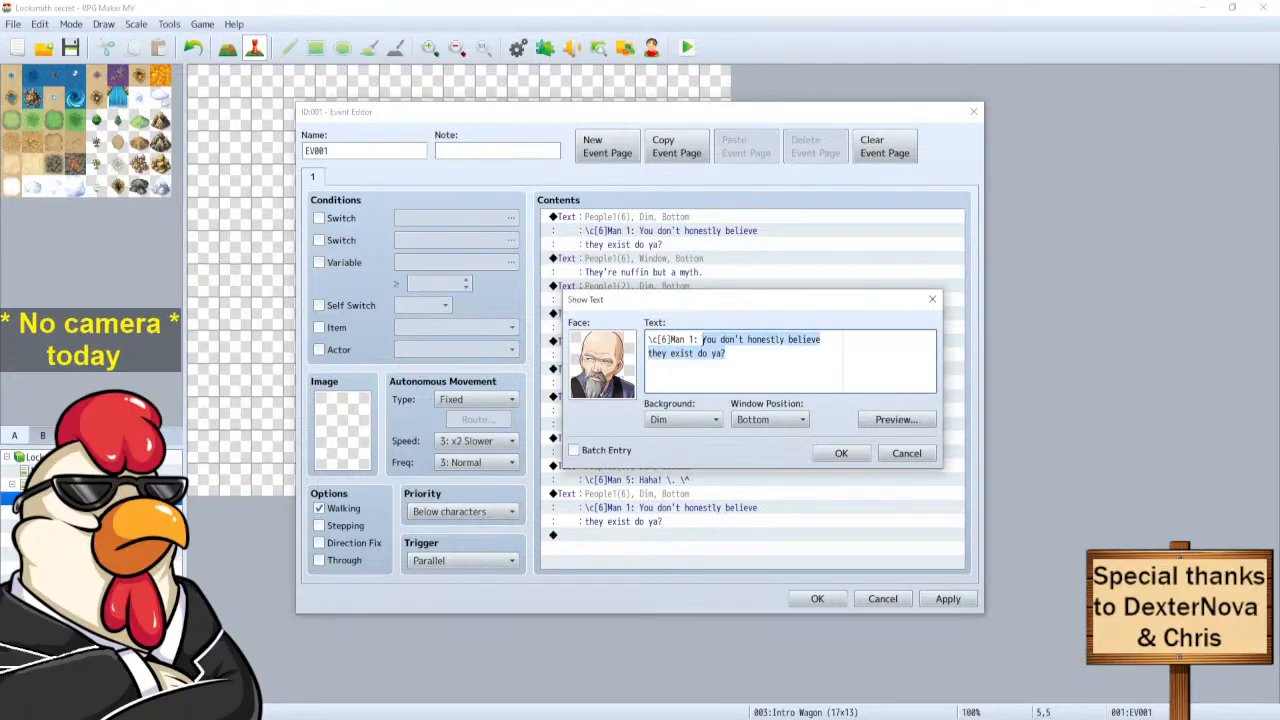
type("Of co")
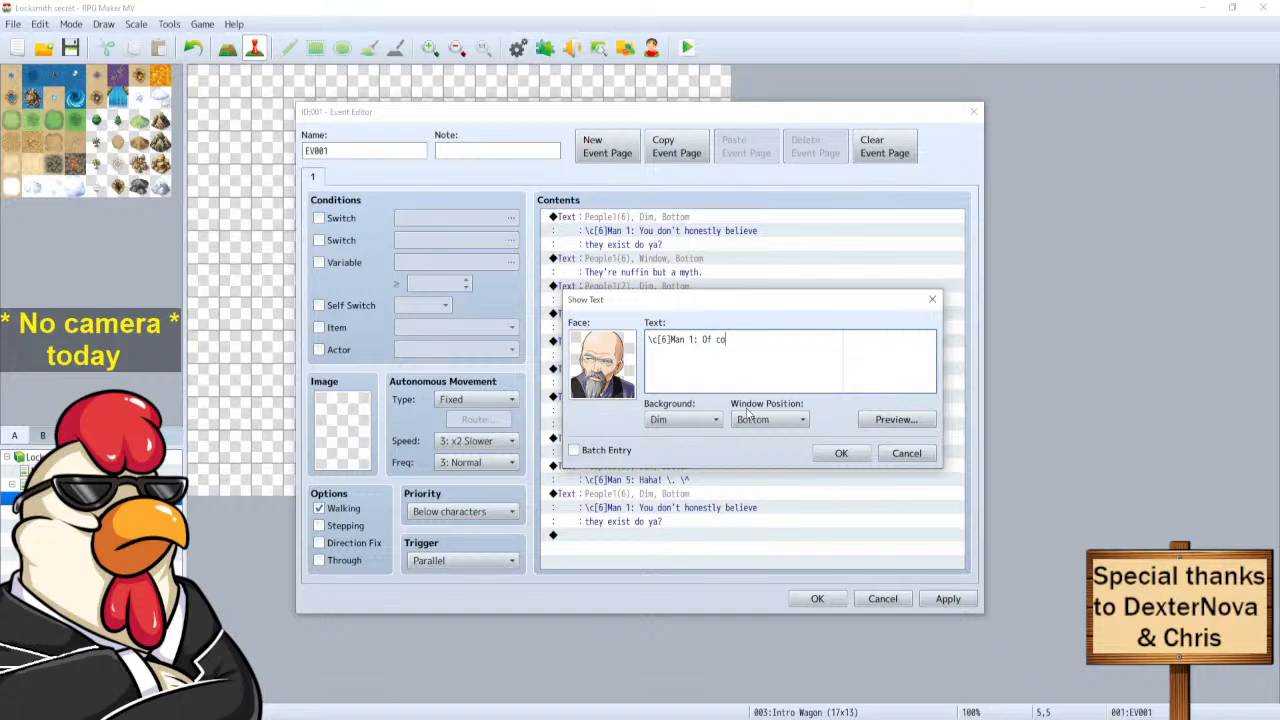
type("urse you didn't.")
left_click(841, 453)
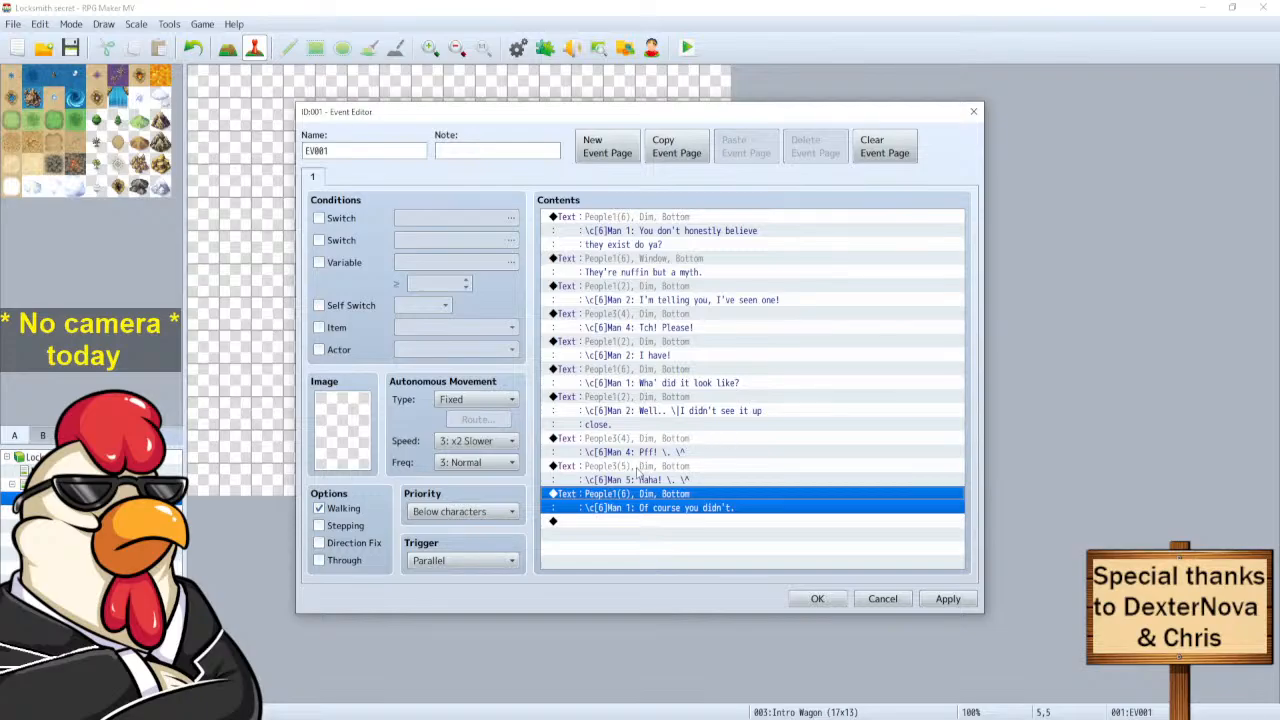
Copy Man 2's up-close Show Text line and paste it at the end of the event list.
left_click(640, 399)
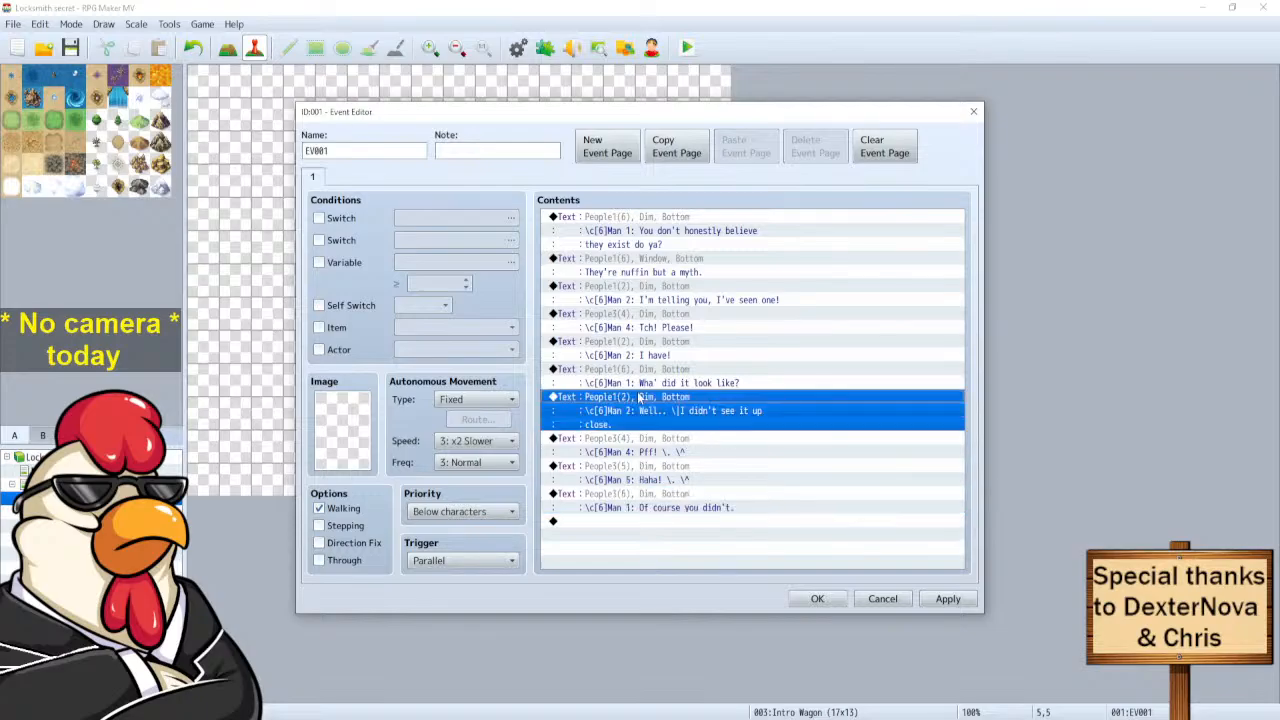
left_click(610, 523)
key("ctrl+v")
Change the pasted line to 'But I did see someone use it!' and clear the copied Man 5 text.
left_click(607, 524)
right_click(614, 528)
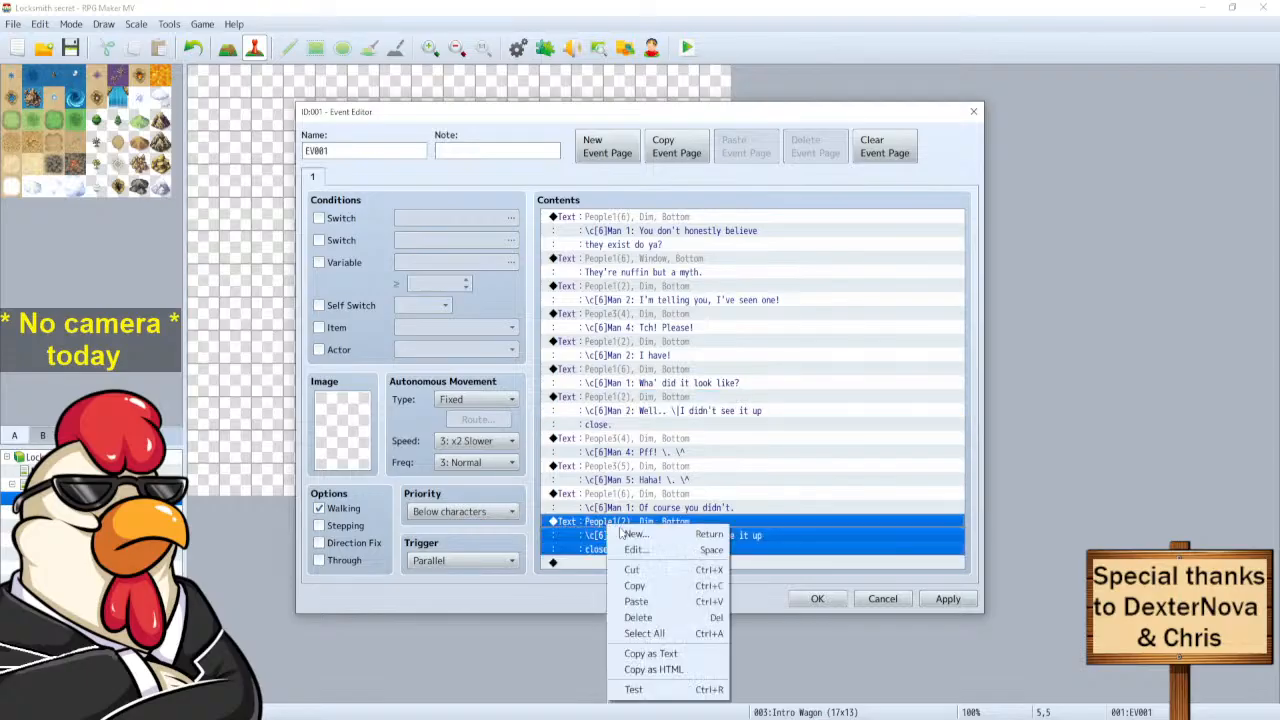
left_click(640, 550)
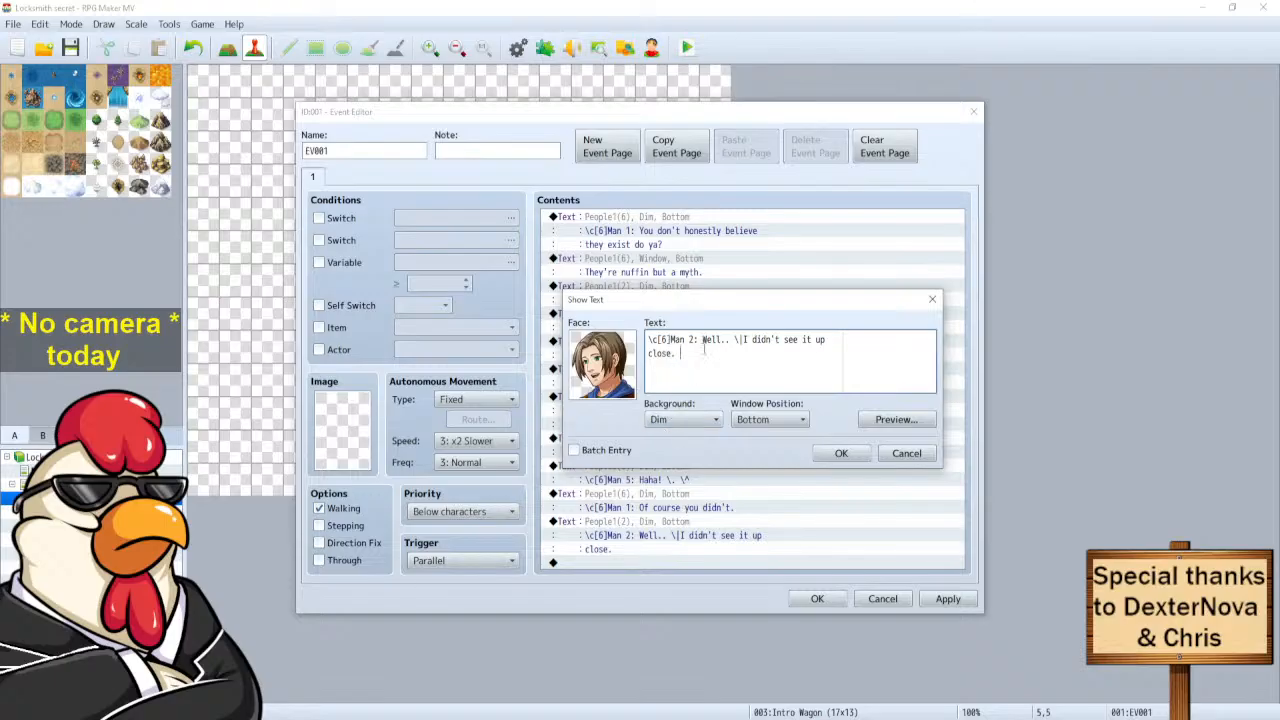
left_click_drag(703, 353, 704, 340)
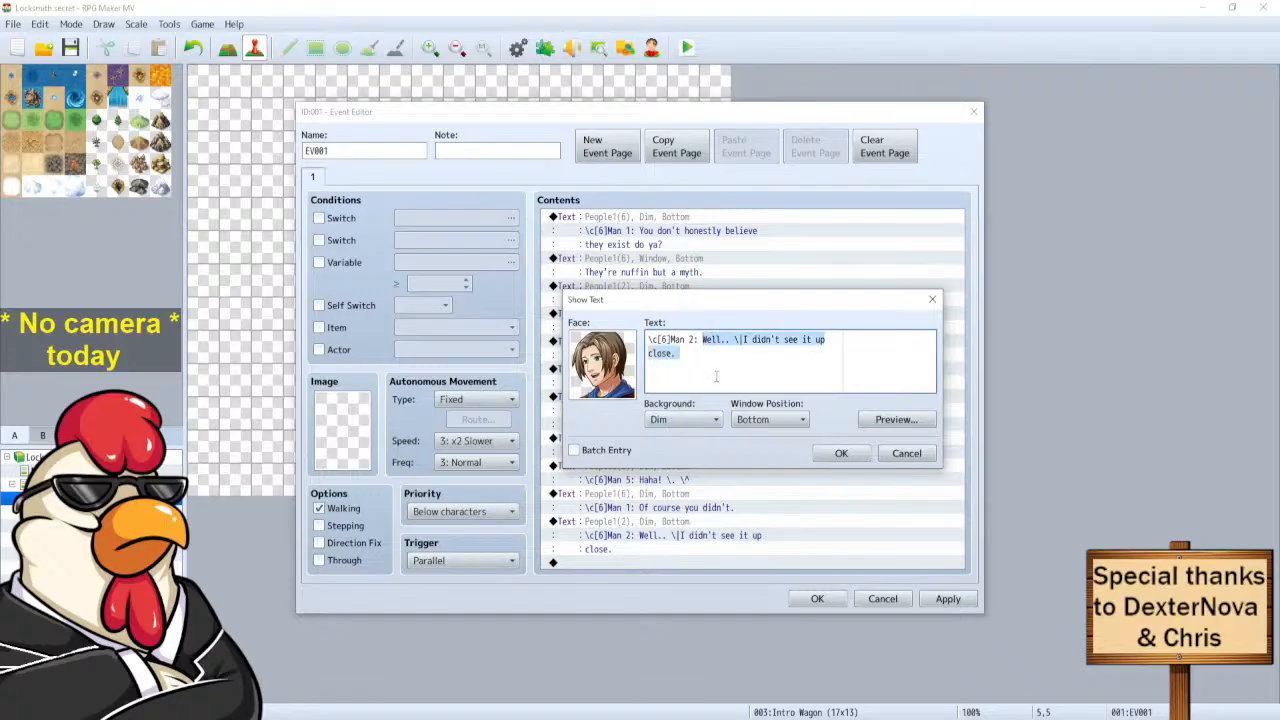
type("But I did see someone use it!")
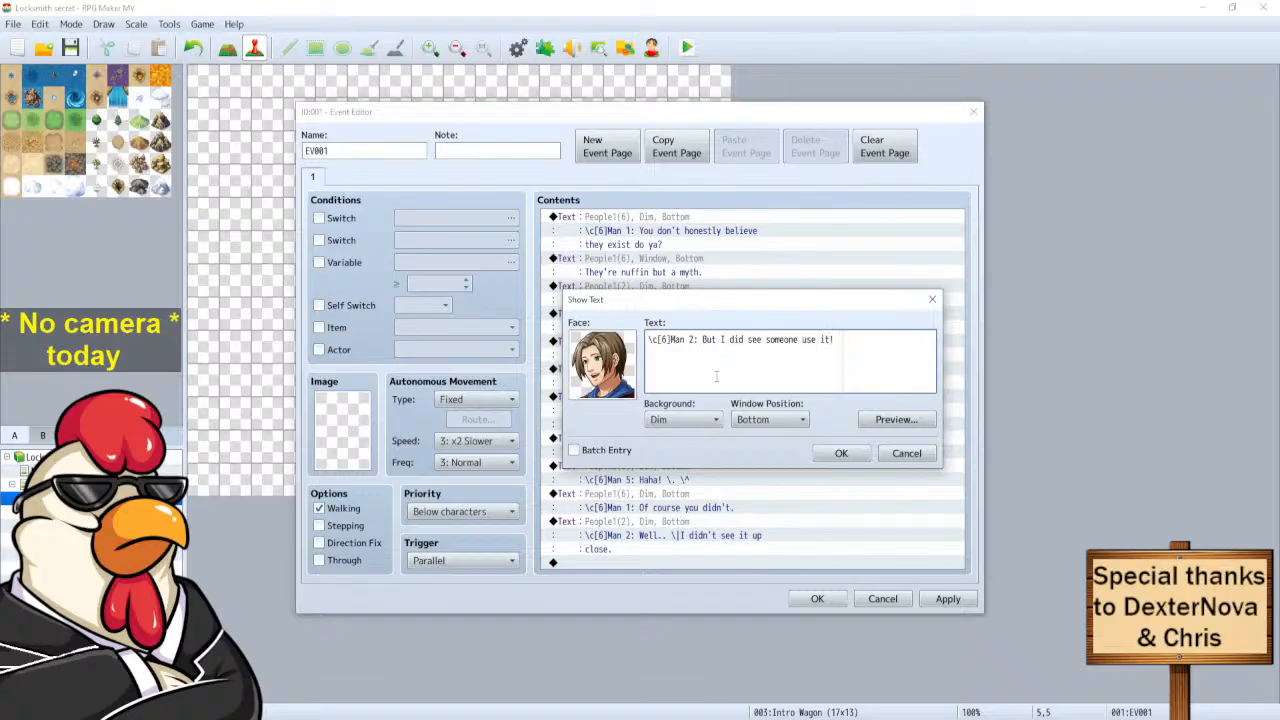
left_click(830, 451)
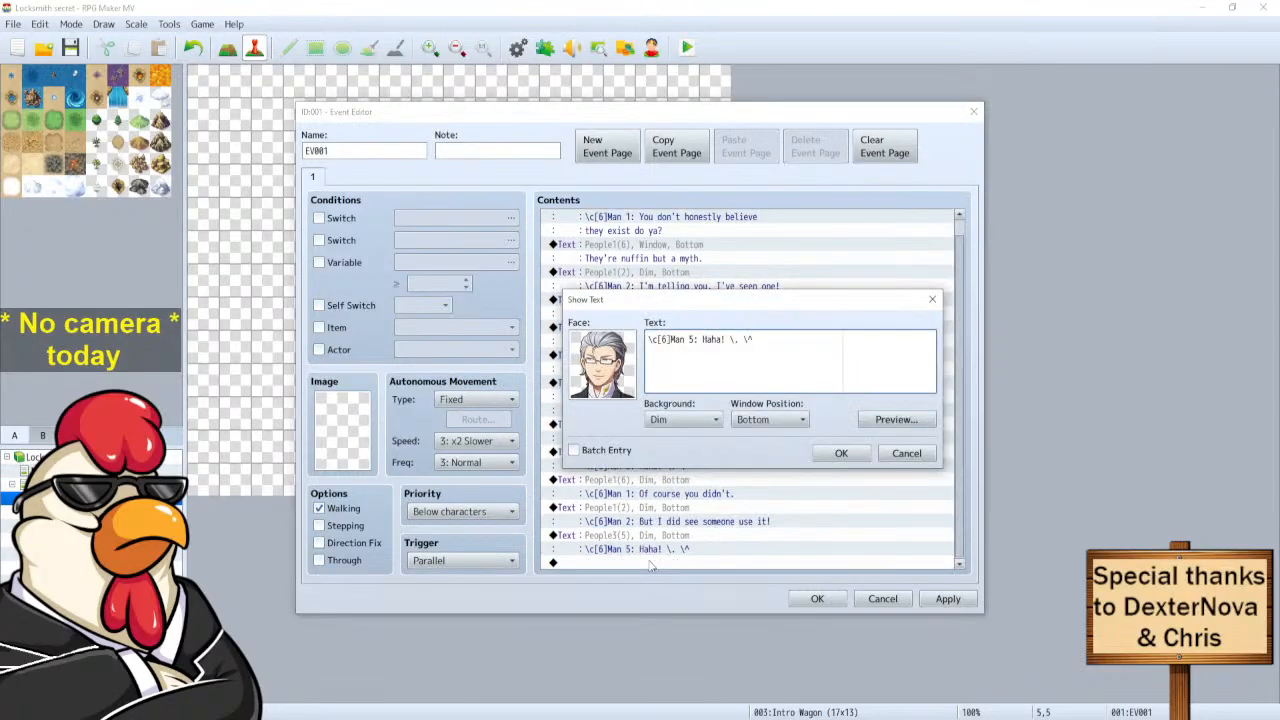
key("BackSpace")
key("BackSpace")
key("BackSpace")
key("BackSpace")
key("BackSpace")
key("BackSpace")
key("BackSpace")
key("BackSpace")
key("BackSpace")
key("BackSpace")
key("BackSpace")
Give Man 5 the line 'So you saw someone put a key in a door... instantly assumed it must be magical?' with \. pauses.
type("So")
type("you")
type(" saw someone")
type(" put a key ")
type("in a door")
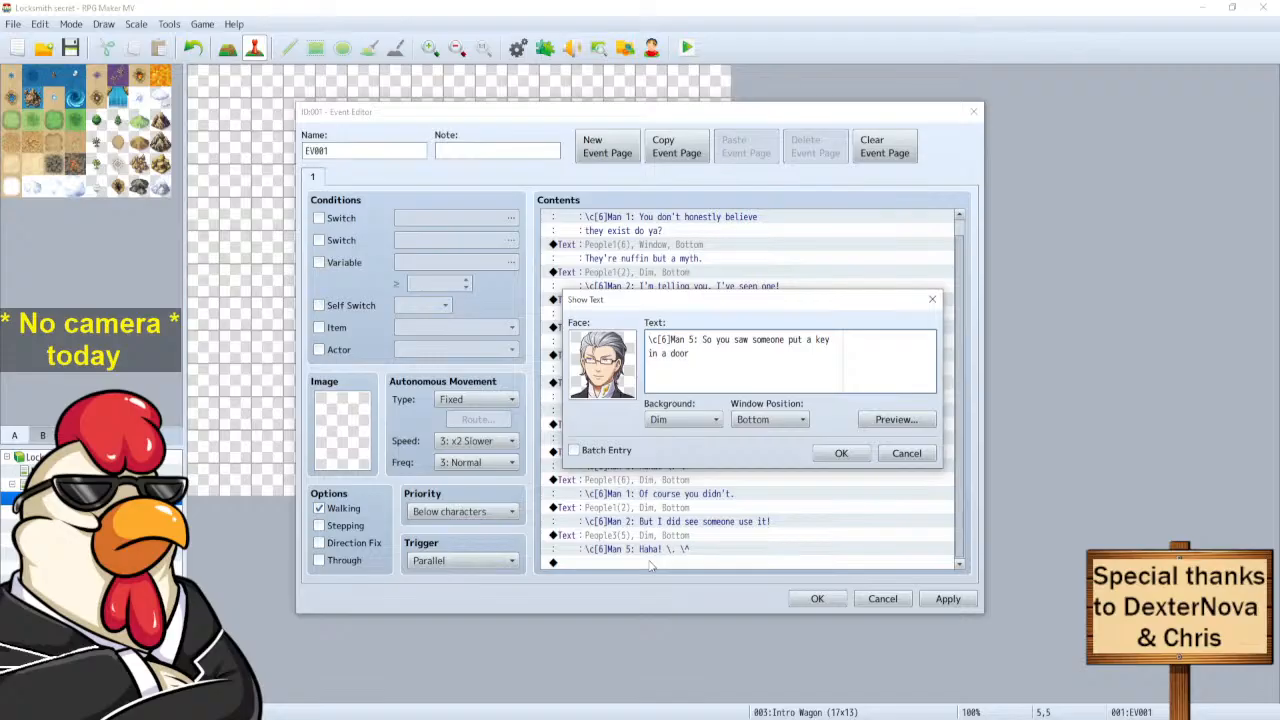
key("BackSpace")
key("BackSpace")
key("BackSpace")
key("BackSpace")
key("BackSpace")
key("BackSpace")
key("BackSpace")
key("BackSpace")
key("BackSpace")
key("BackSpace")
key("BackSpace")
key("BackSpace")
key("BackSpace")
key("BackSpace")
key("BackSpace")
key("BackSpace")
key("BackSpace")
key("BackSpace")
key("BackSpace")
type("put a key")
type("\\.")
key("Return")
type("in a door \\.\\| instantly assumed it must ")
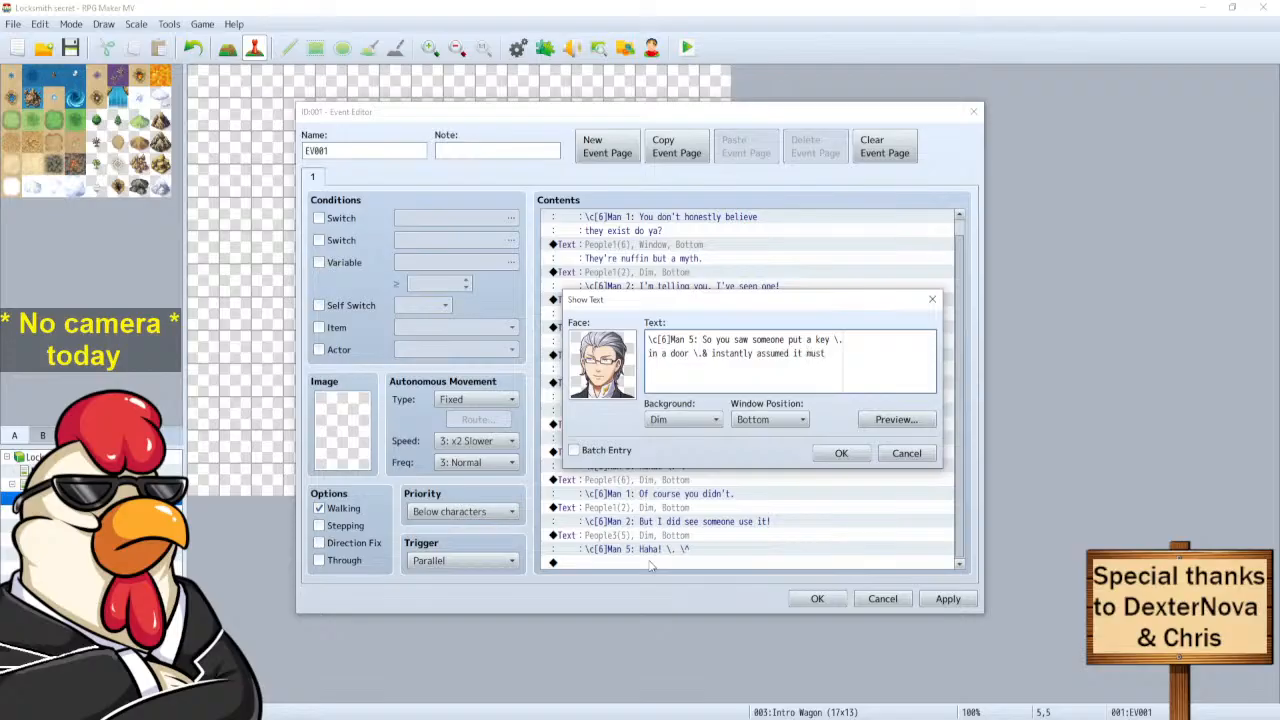
type("be magical?")
left_click(828, 455)
scroll(677, 497, "down", 1)
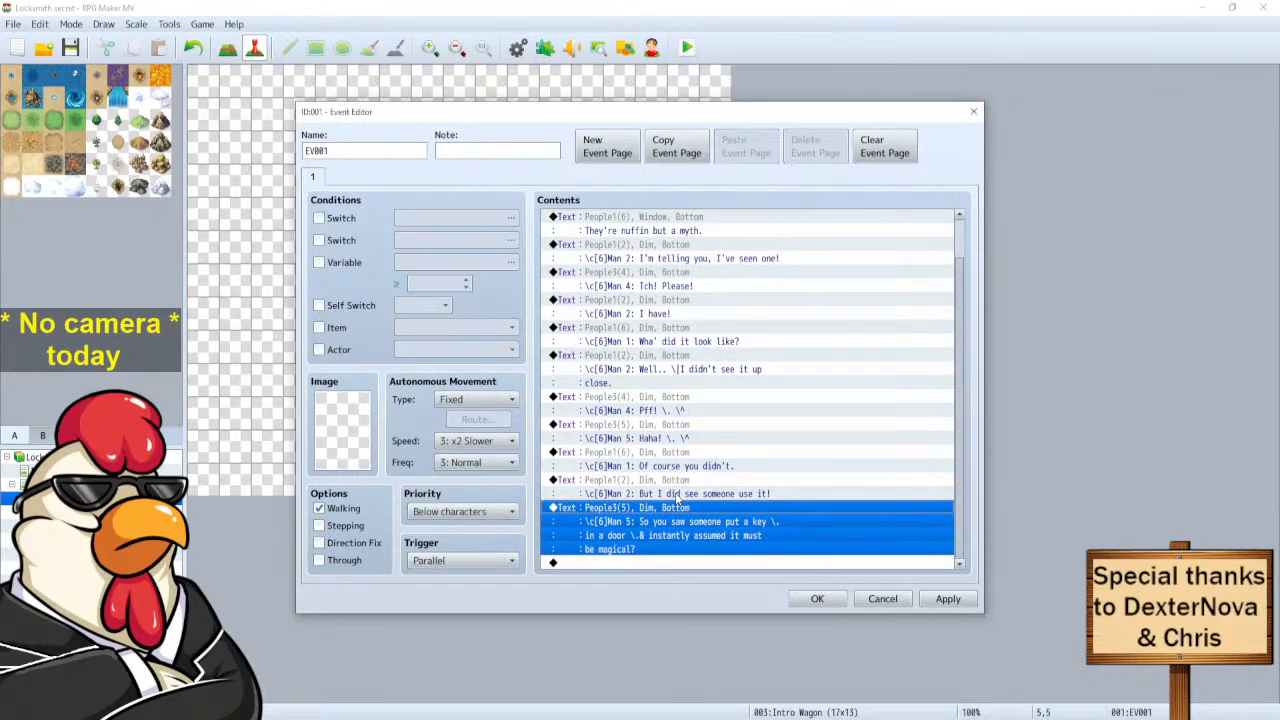
Save the event, playtest a New Game, and accept the Male and human answers to reach Intro Wagon.
left_click(818, 599)
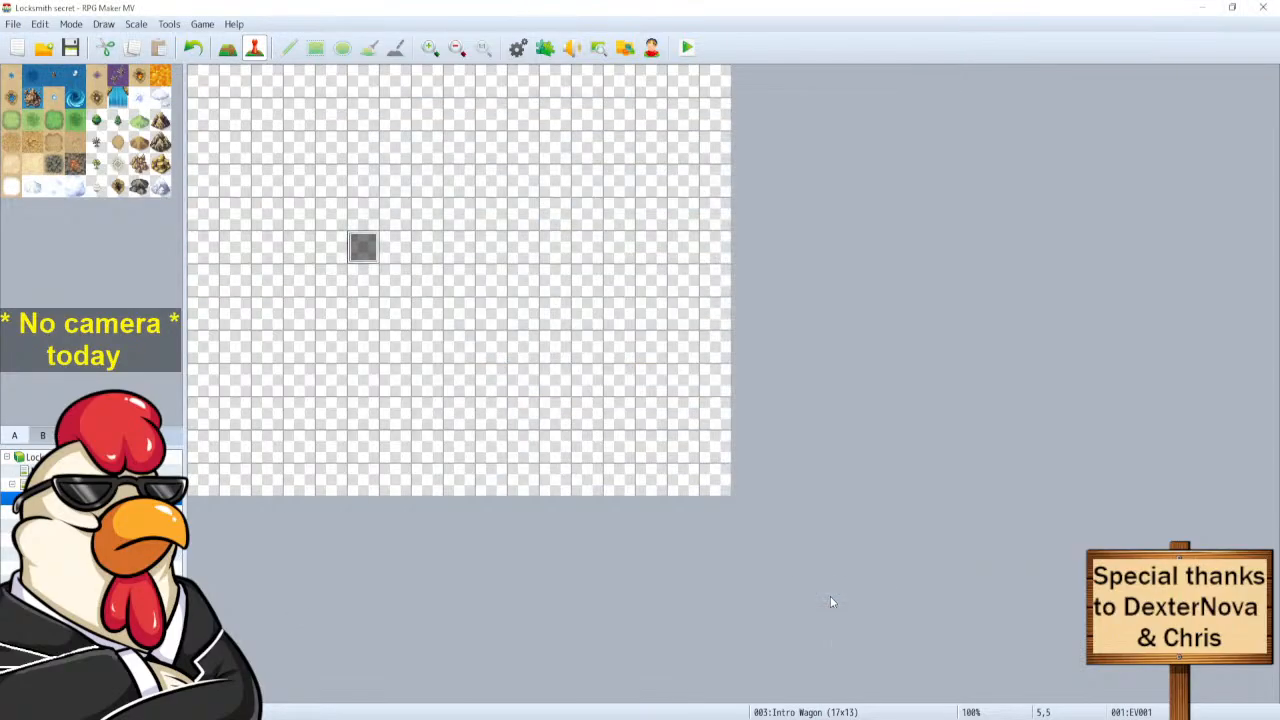
left_click(695, 47)
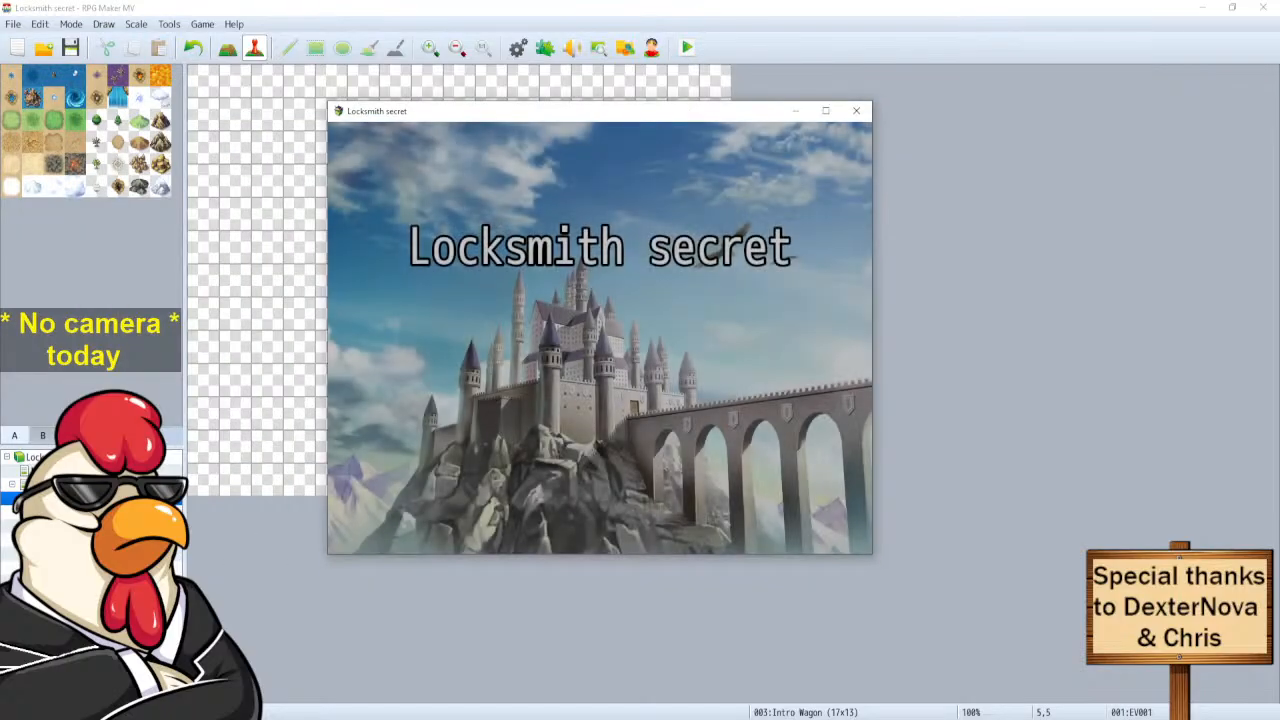
key("Return")
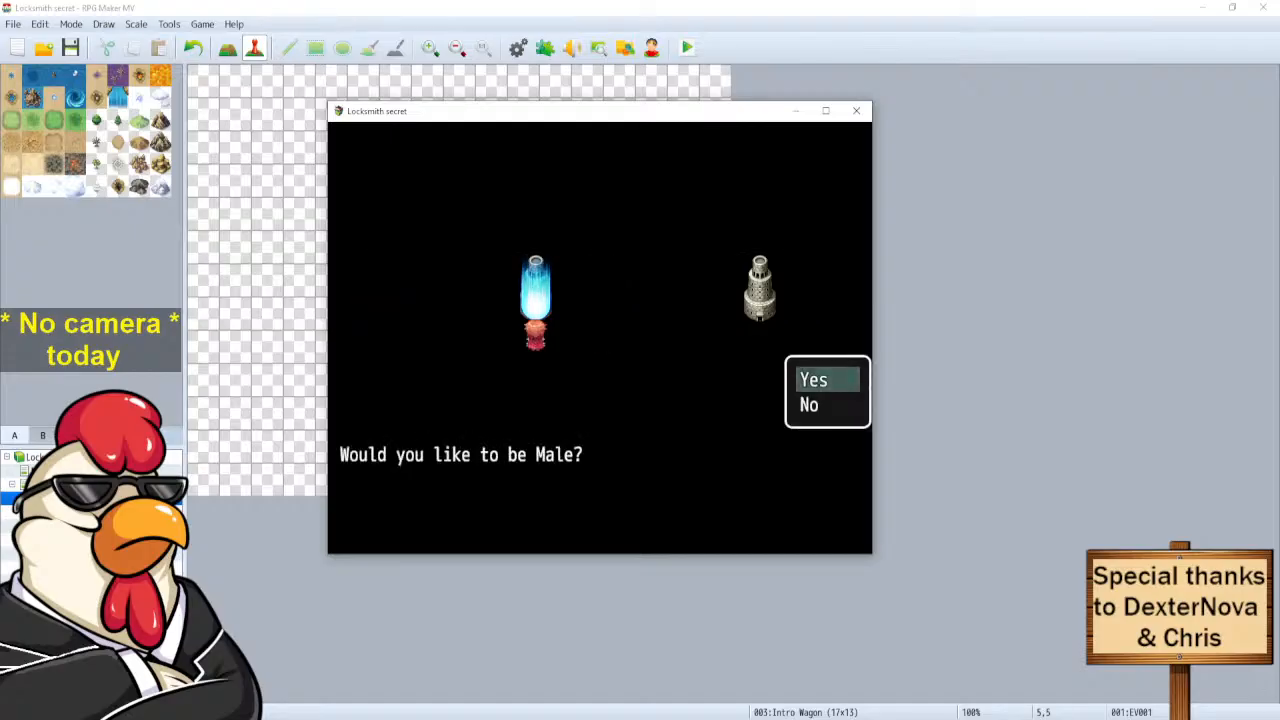
key("Return")
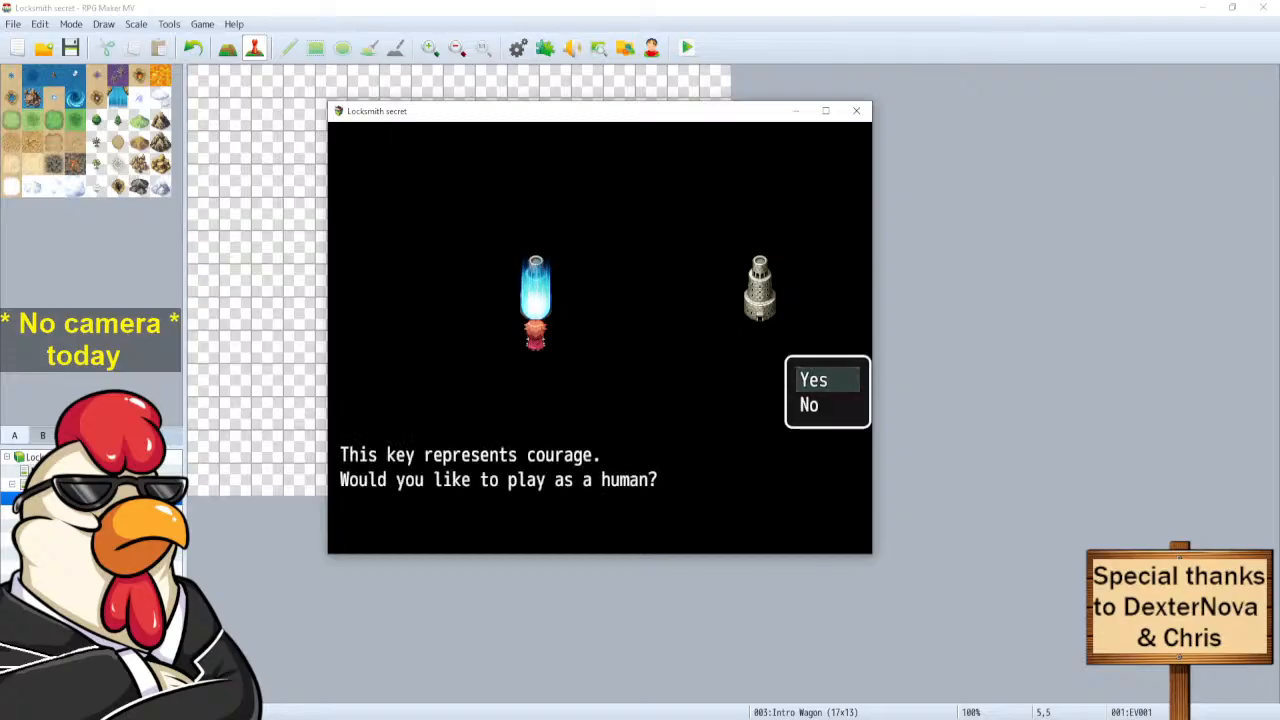
key("Return")
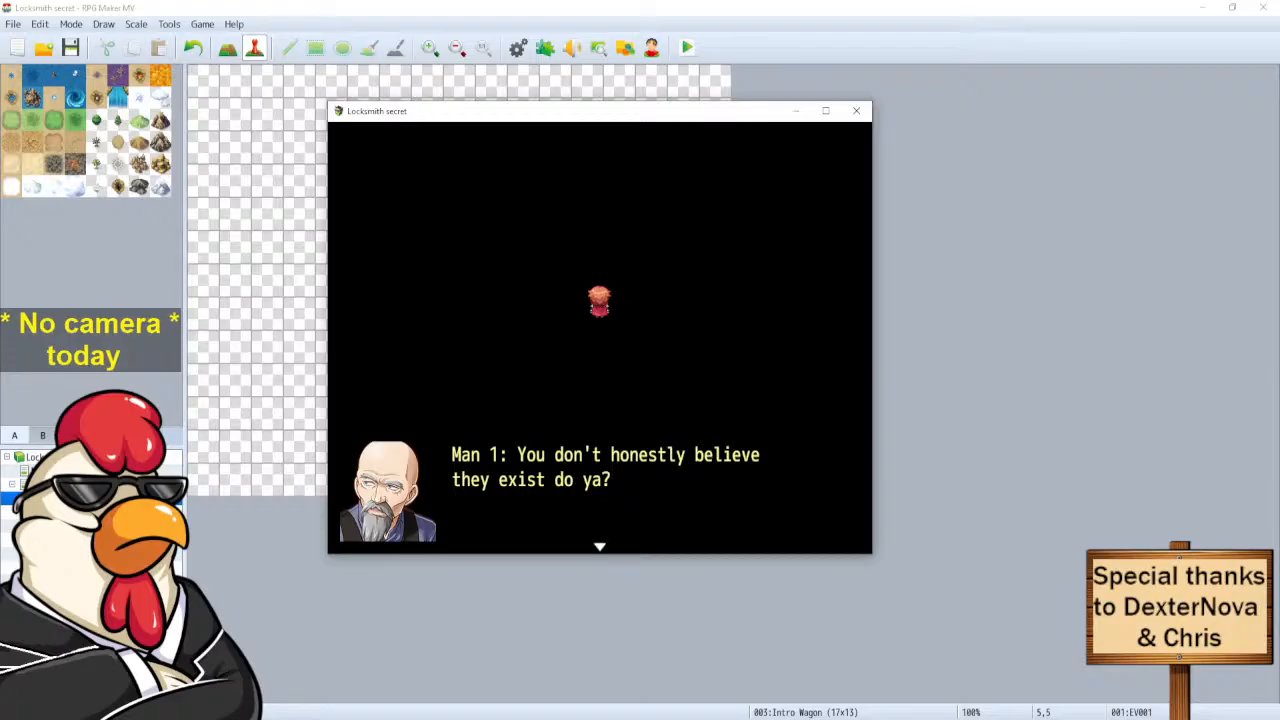
Step through the playtest dialogue from 'They're nuffin but a myth.' to Man 2's 'But I did see someone use it!'.
key("Return")
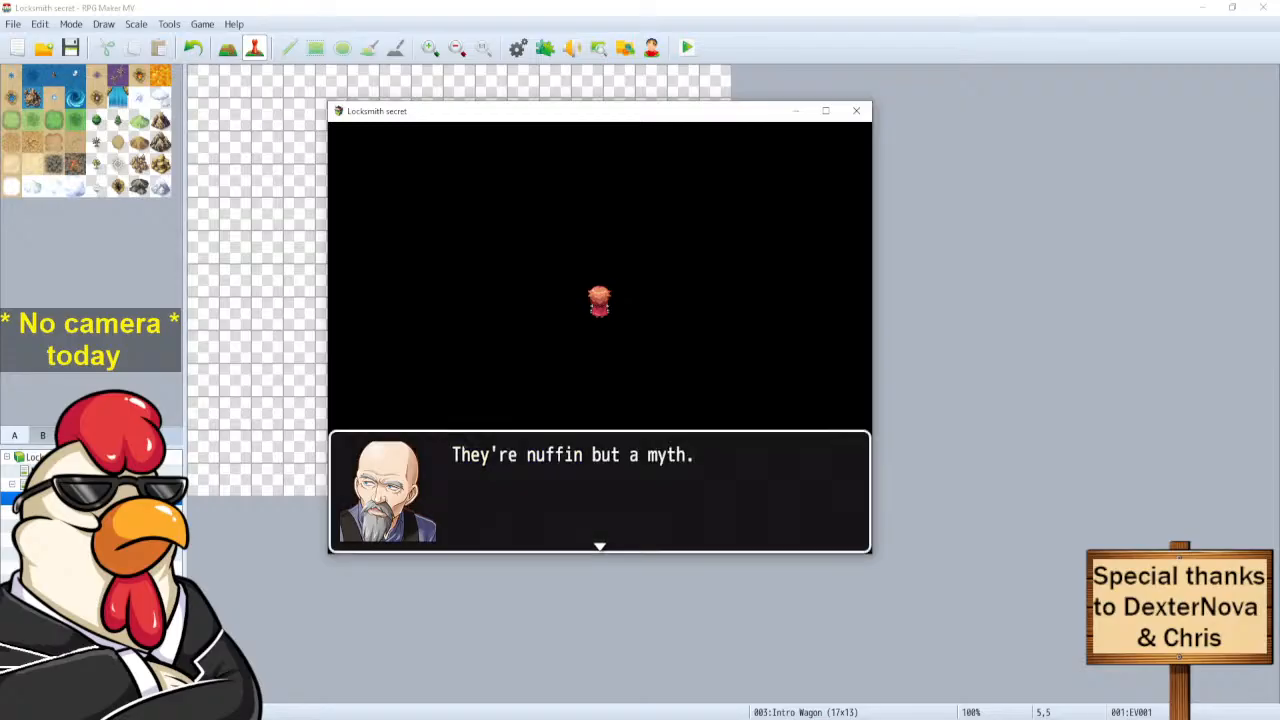
key("Return")
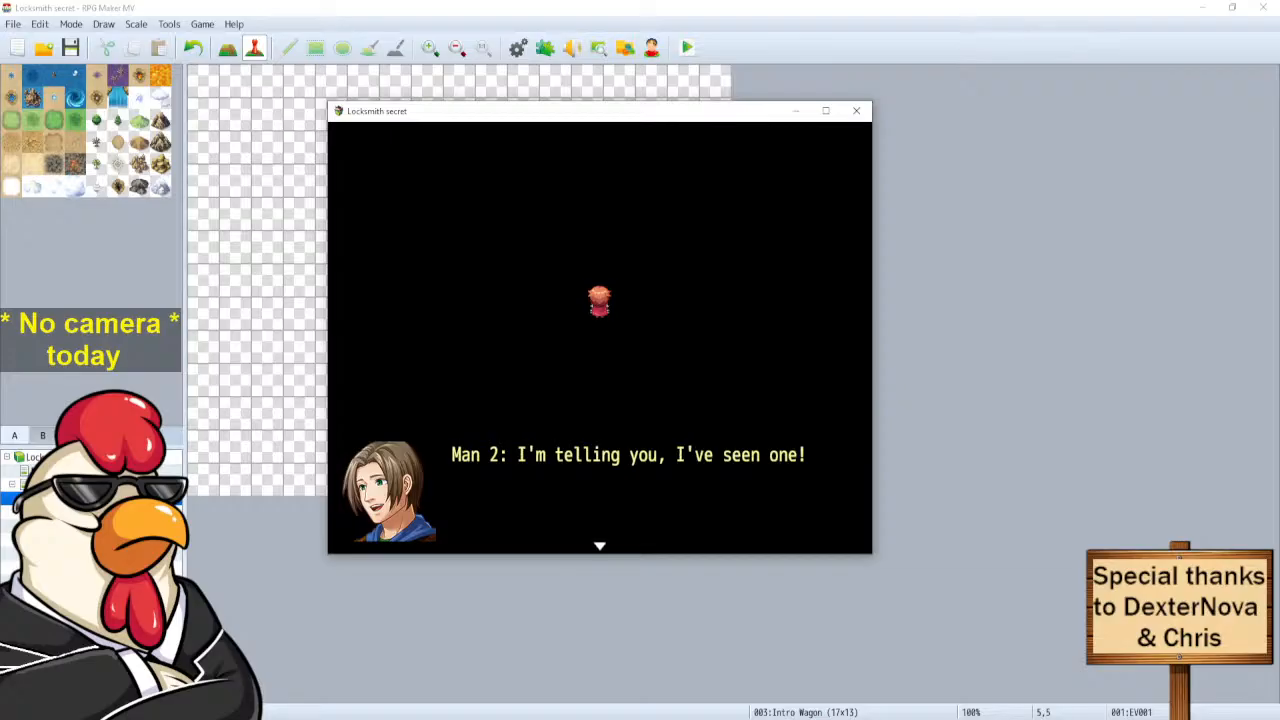
key("Return")
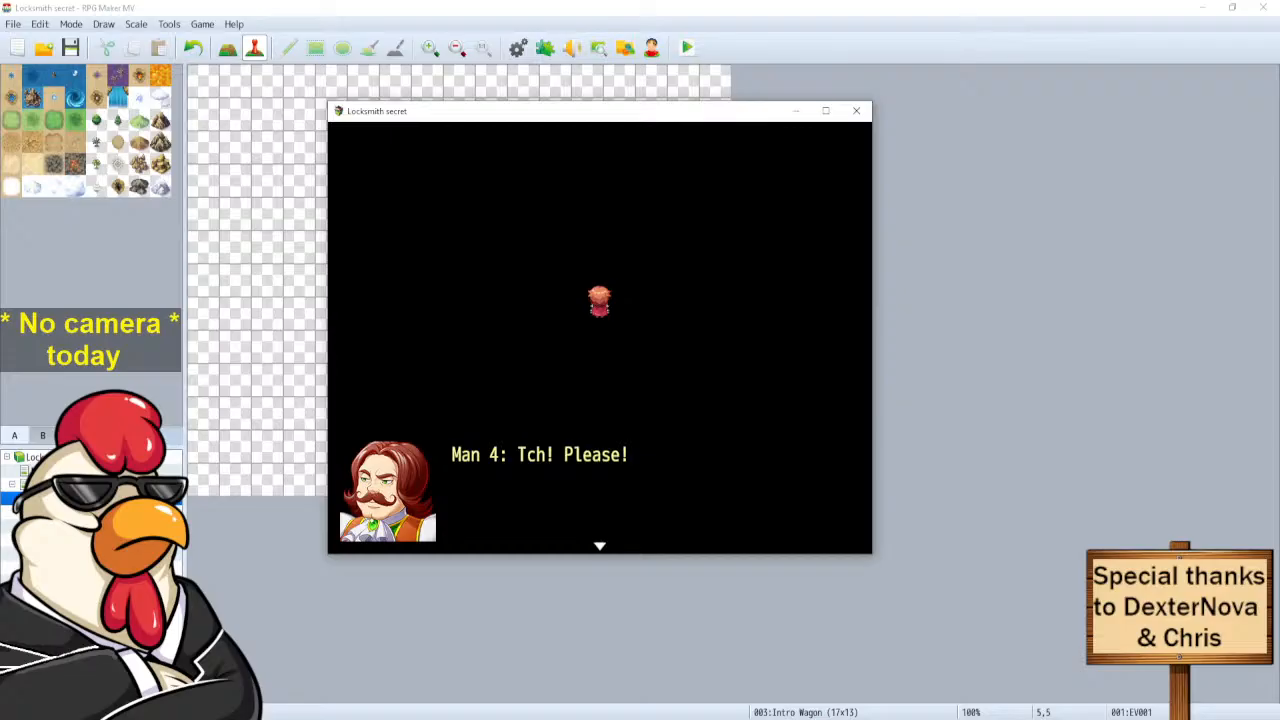
key("Return")
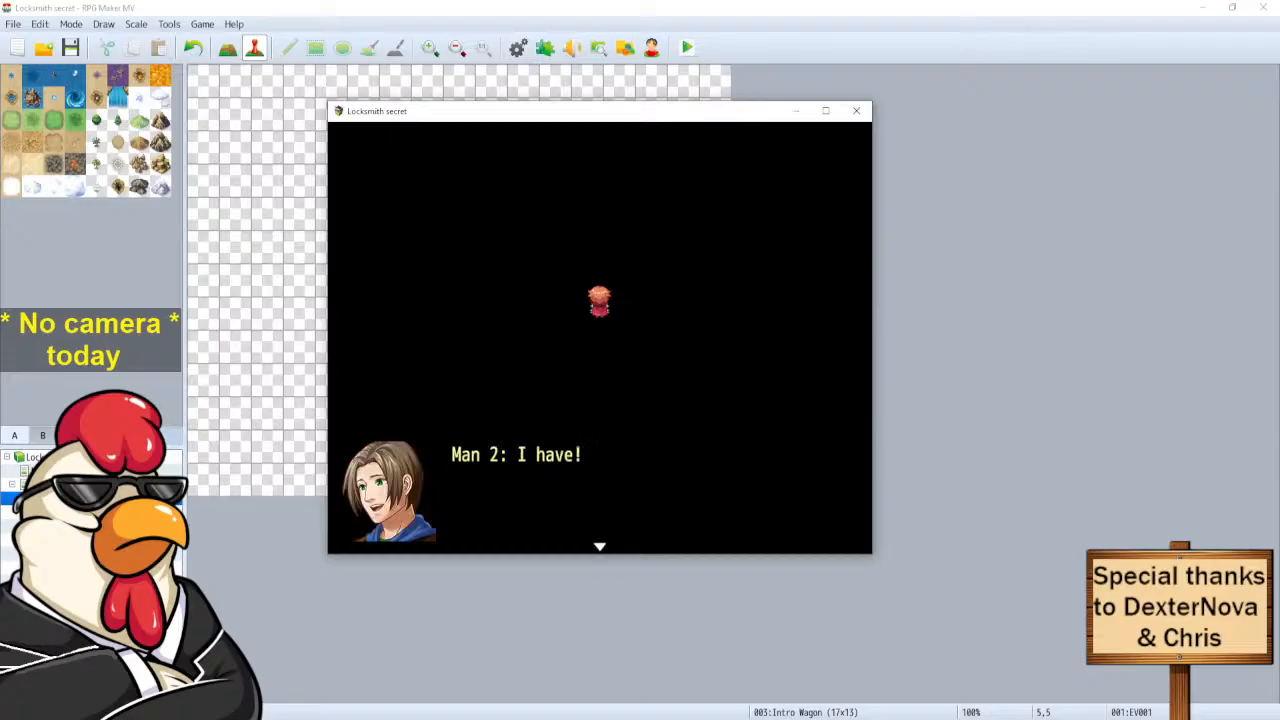
key("Return")
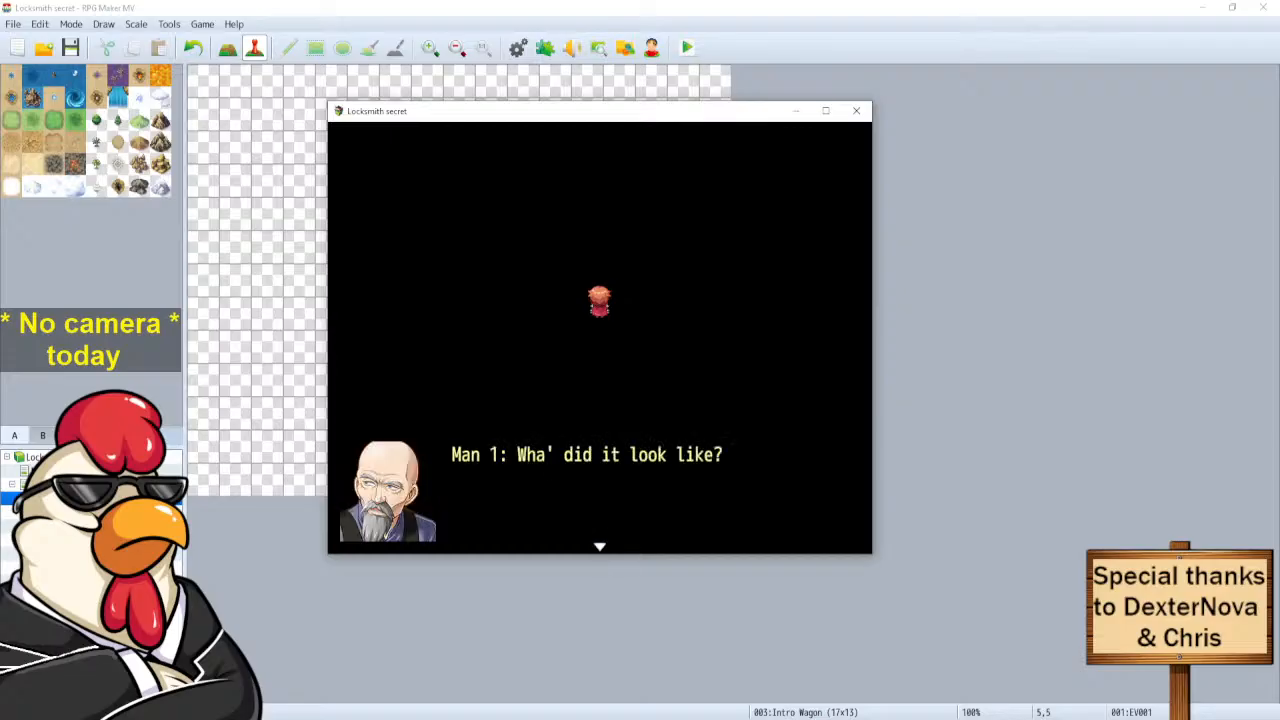
key("Return")
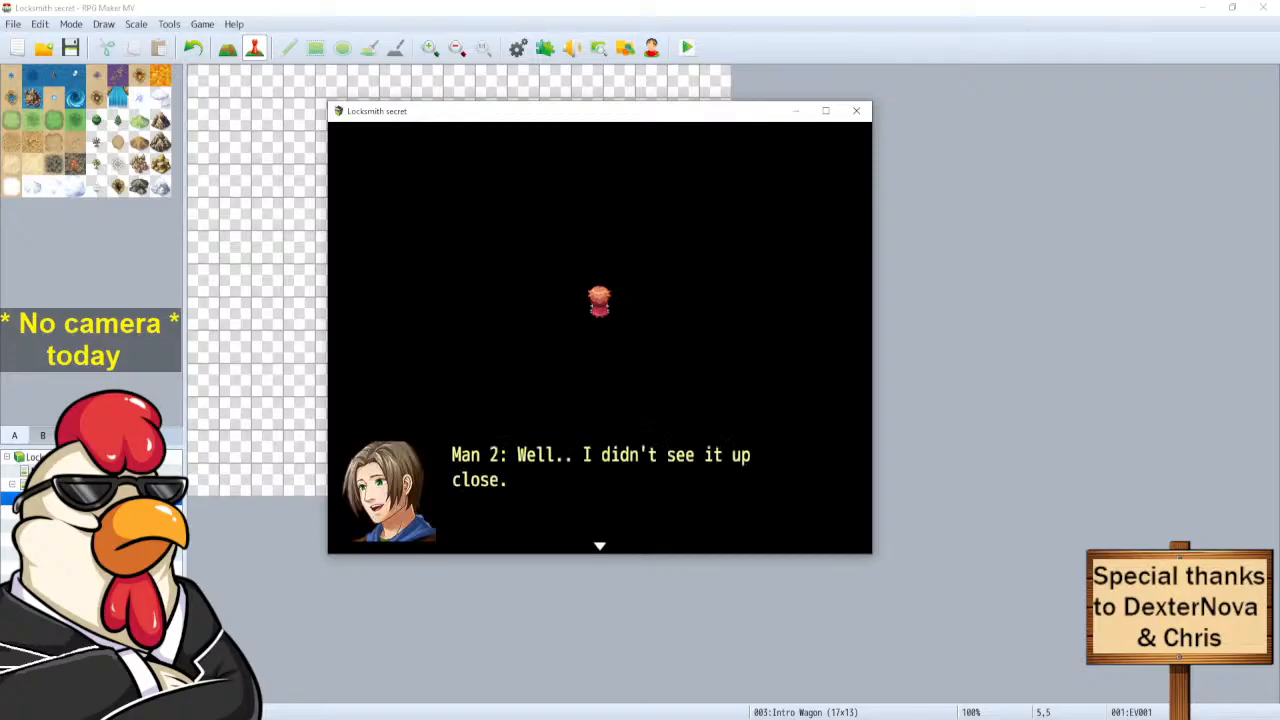
key("Return")
key("Return")
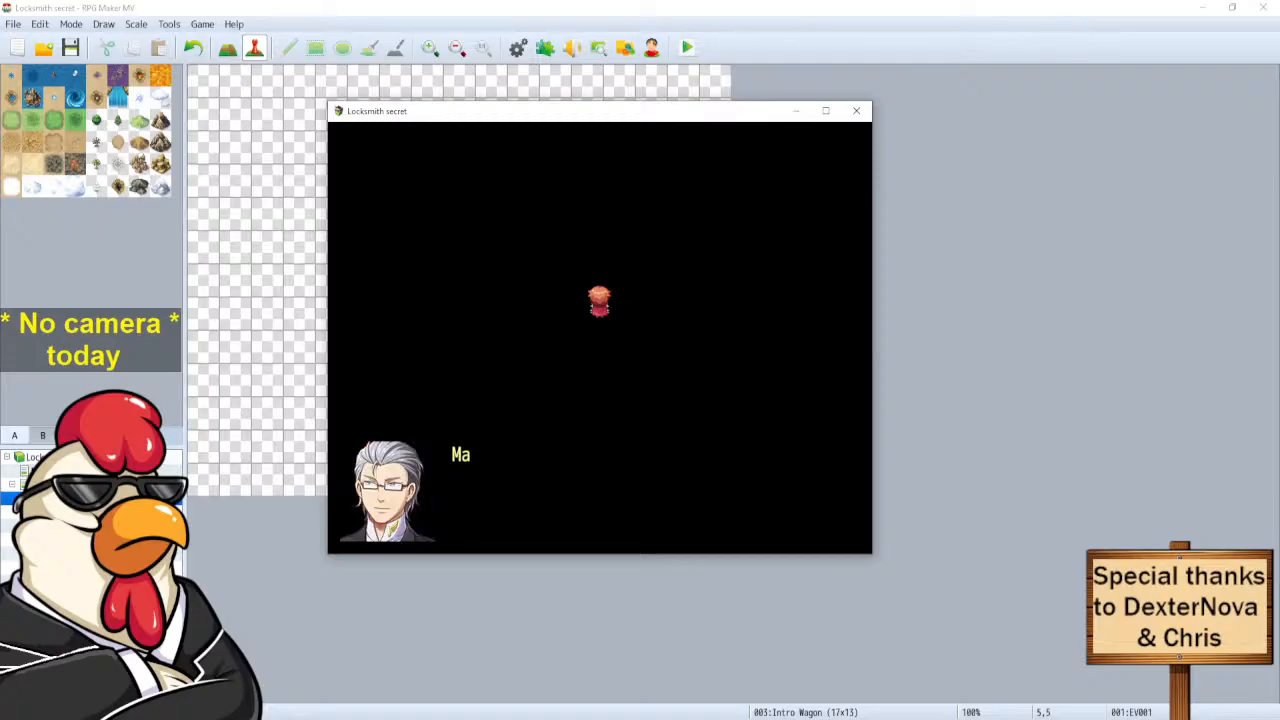
key("Return")
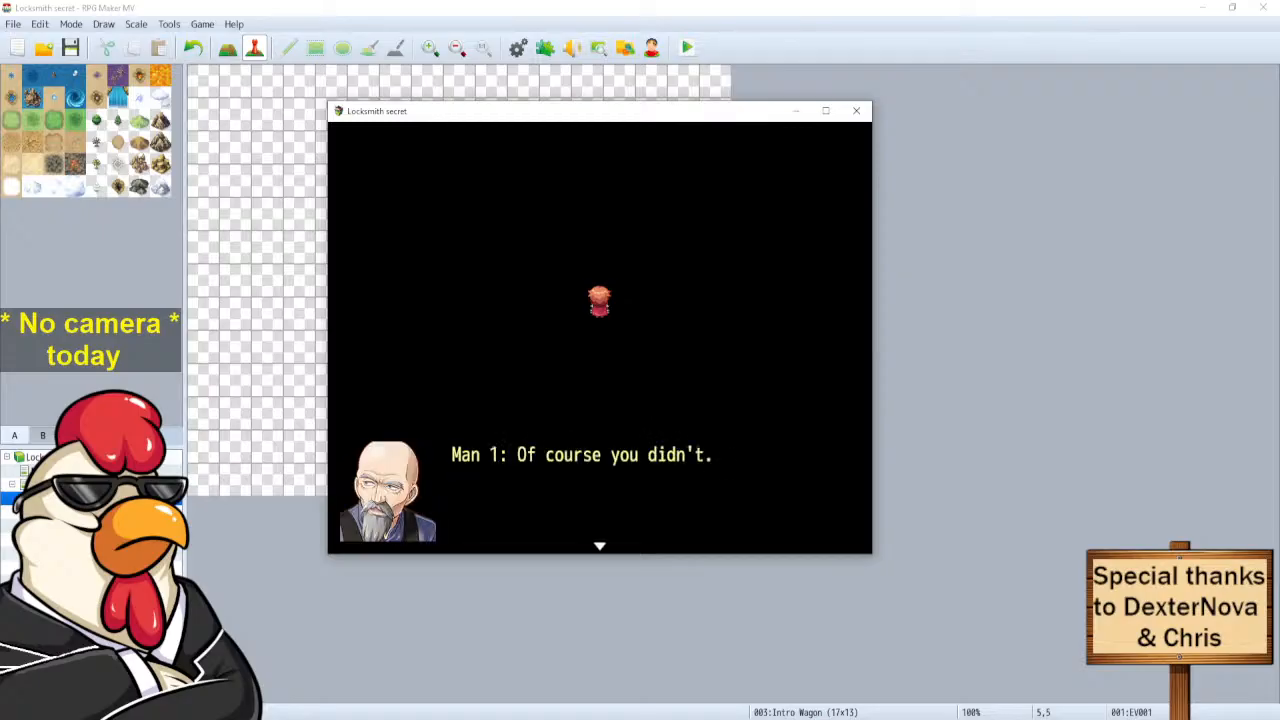
key("Return")
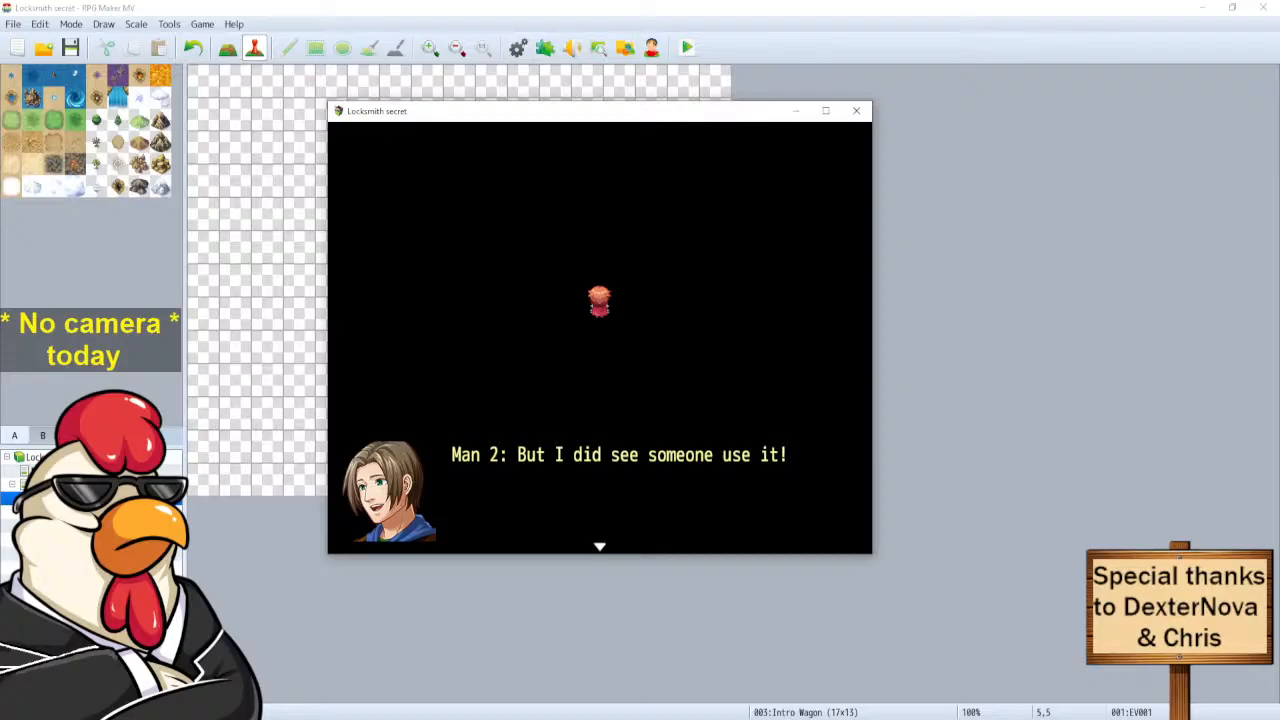
Advance the playtest through Man 5's line to Man 1's question, then close the test window.
key("Return")
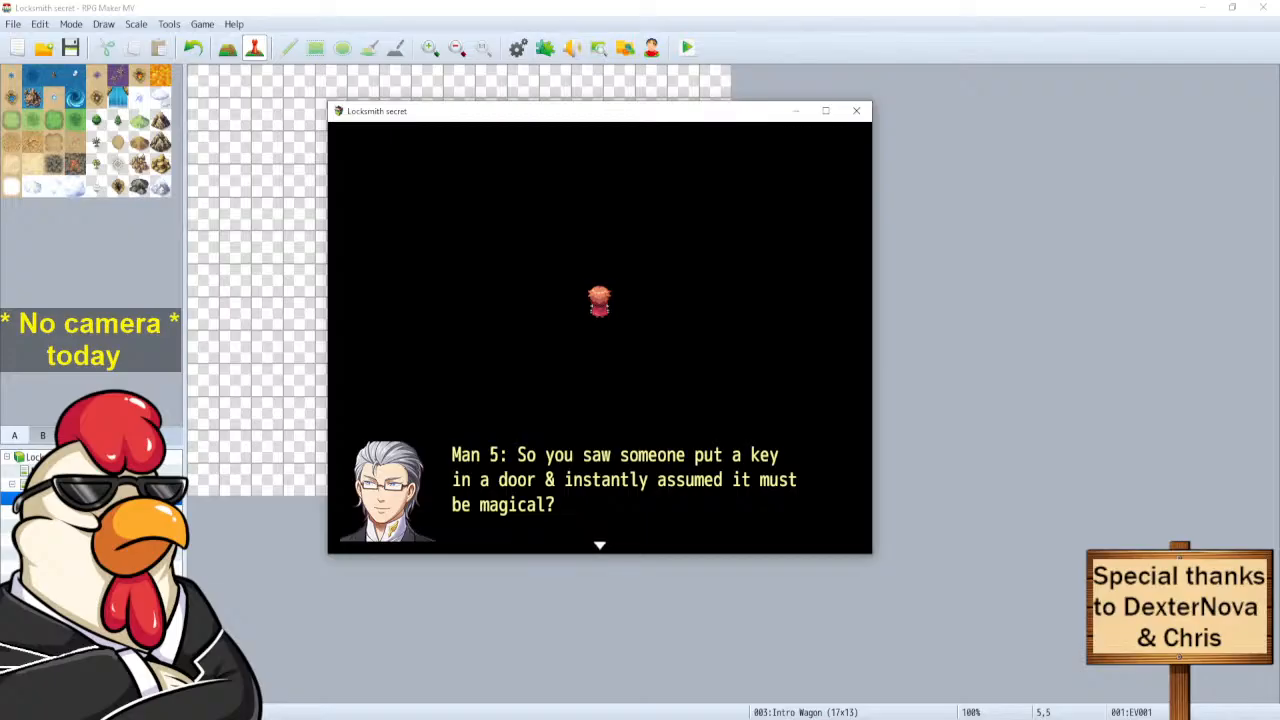
key("Return")
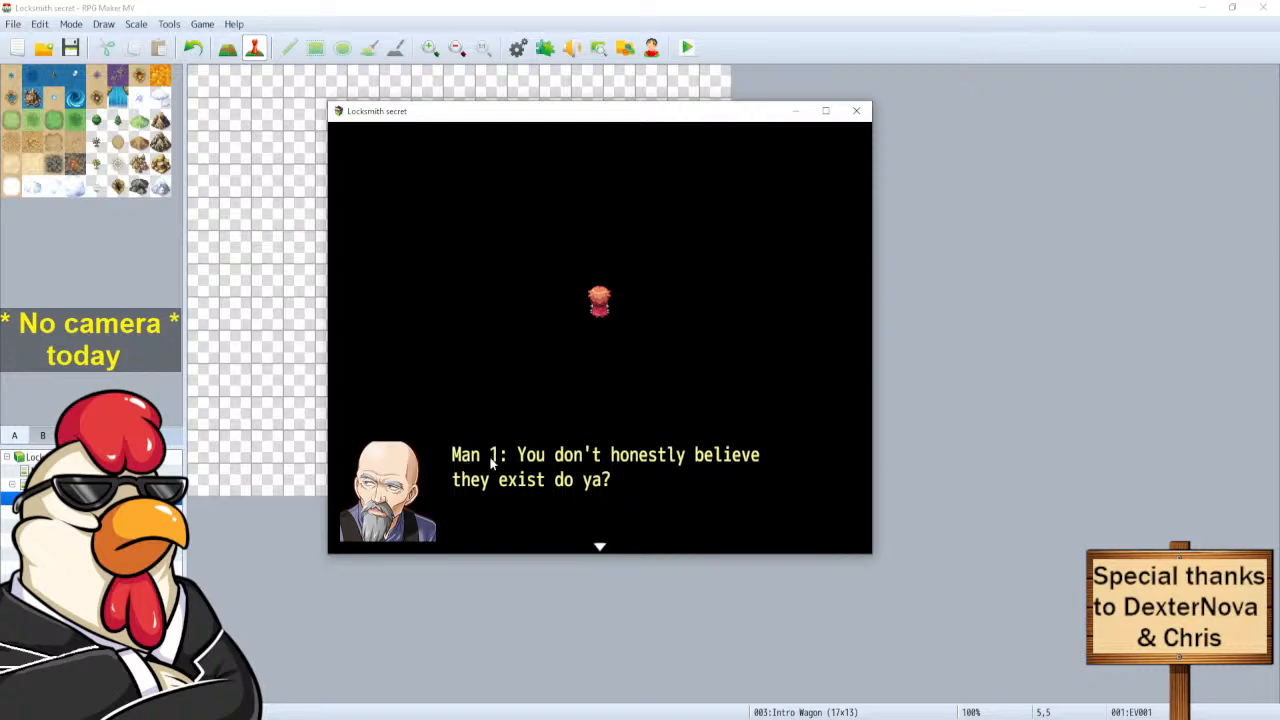
left_click(856, 111)
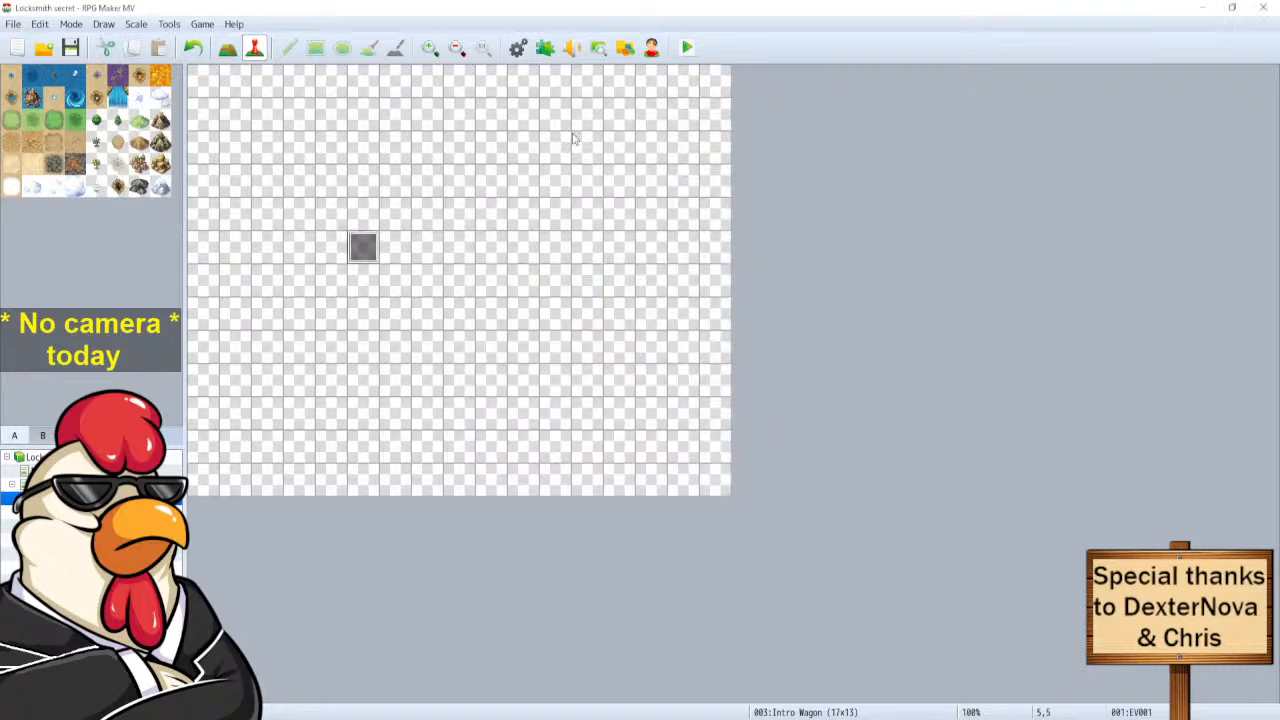
In the wagon event EV001, insert \c[0] after 'Man 1:' in the first Man 1 line.
double_click(364, 245)
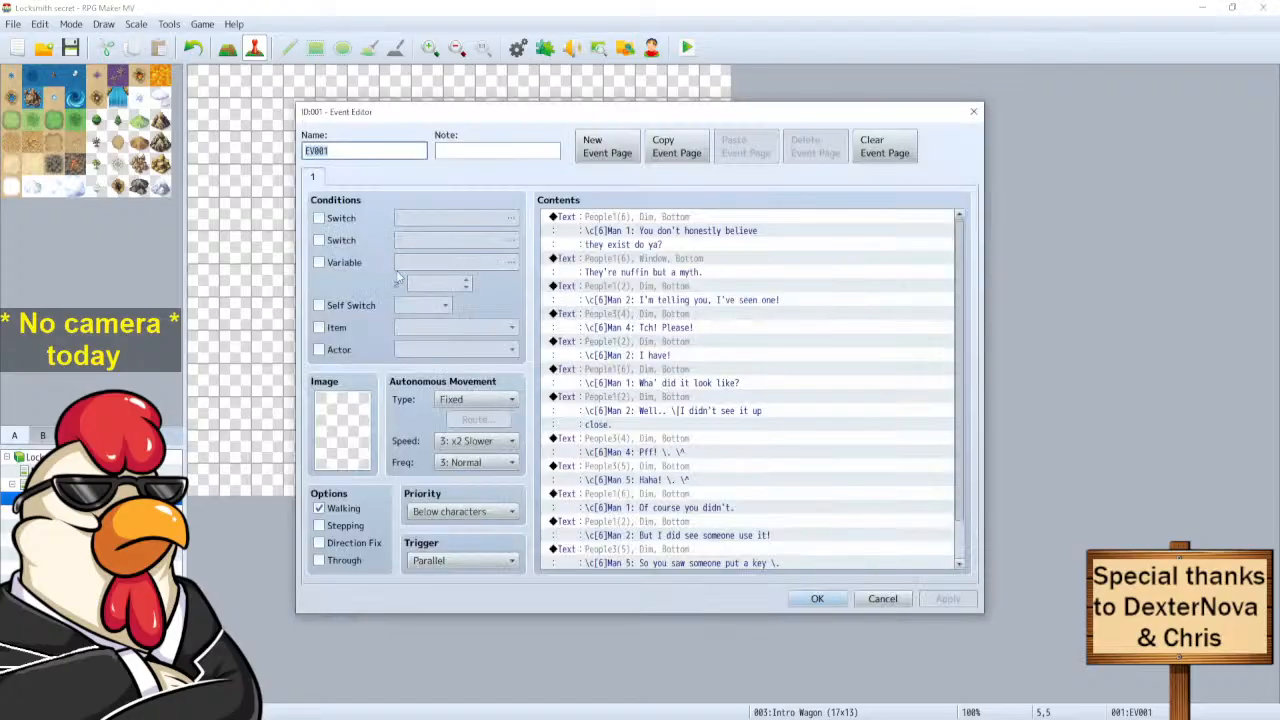
left_click(634, 228)
right_click(629, 224)
left_click(652, 246)
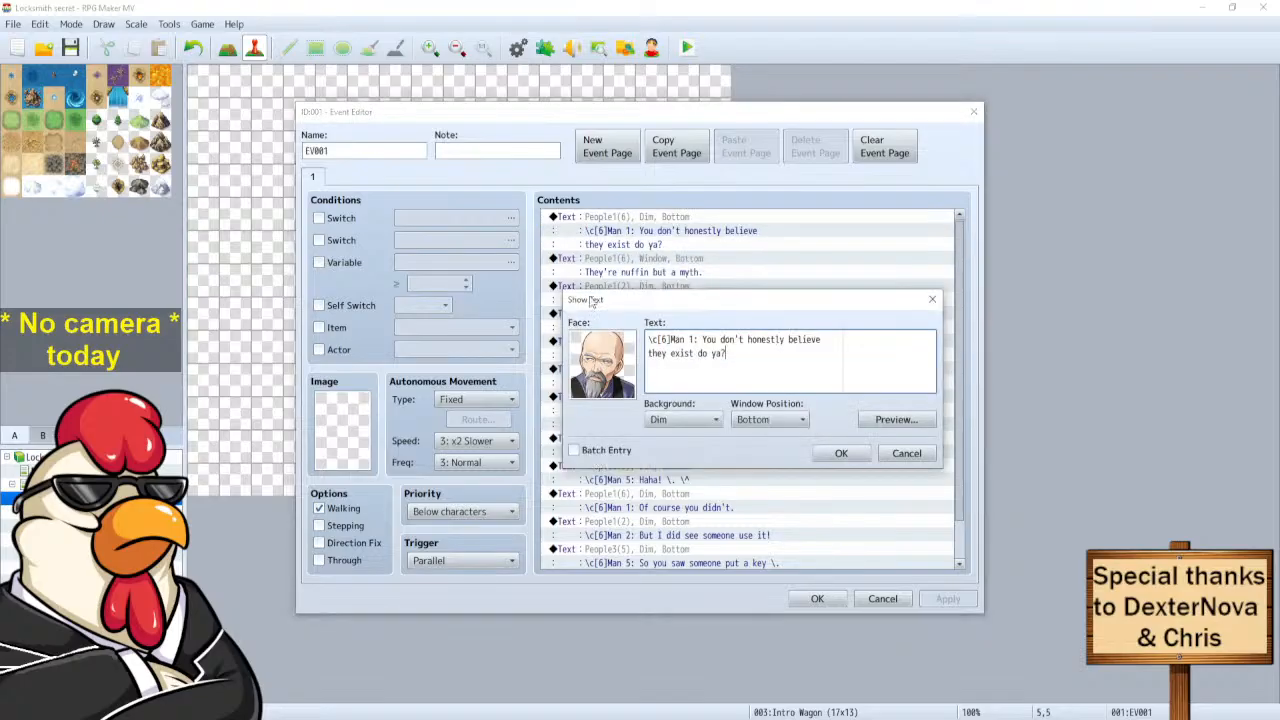
left_click(698, 340)
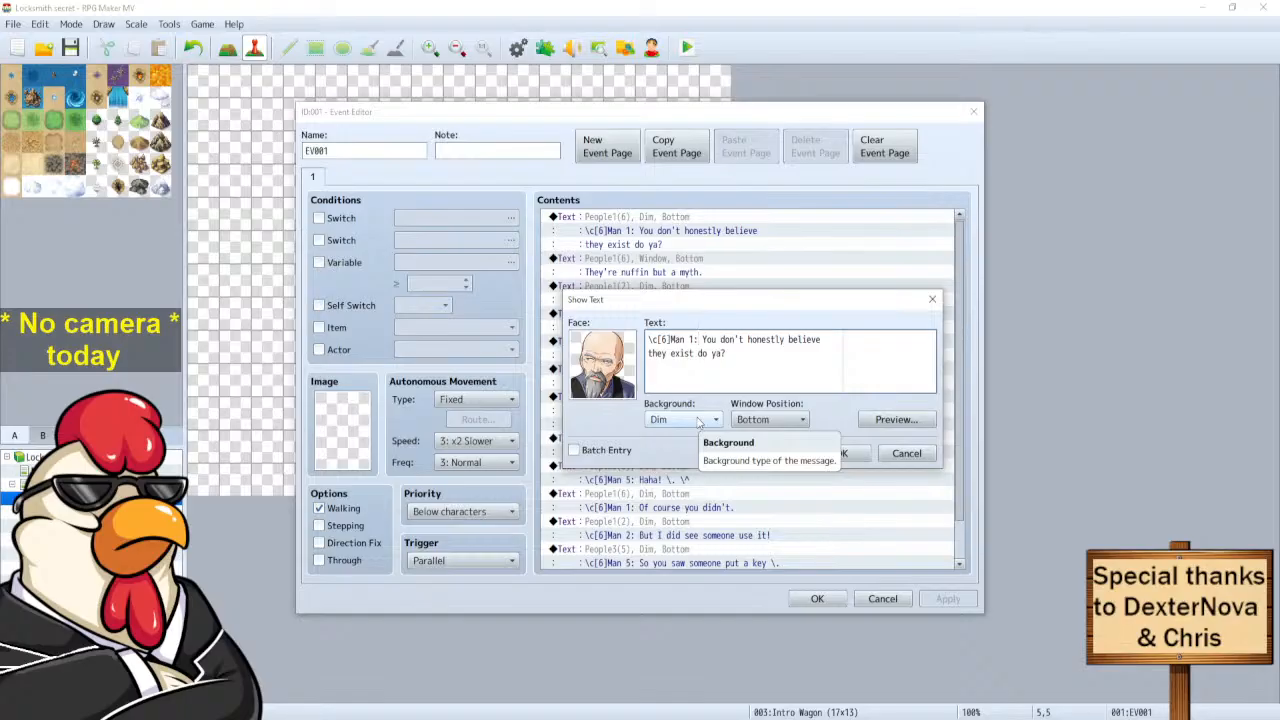
type("\\c[0]")
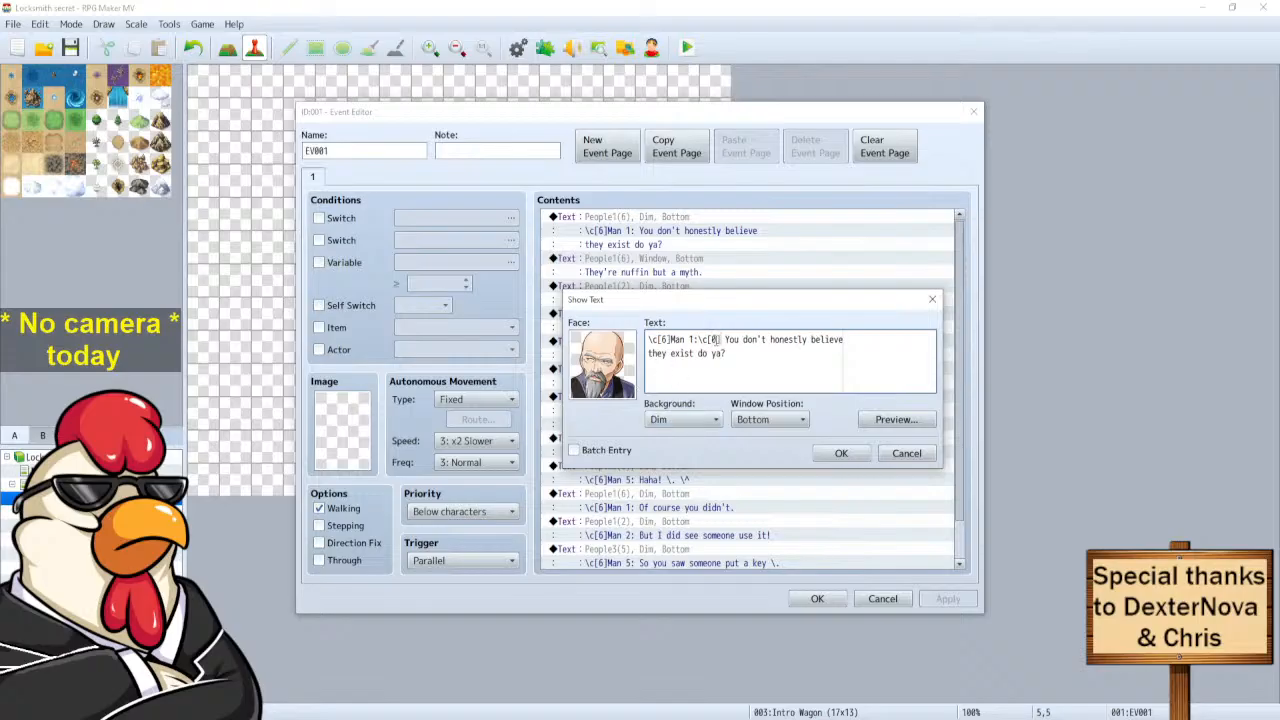
left_click_drag(721, 339, 697, 339)
key("ctrl+c")
left_click(836, 454)
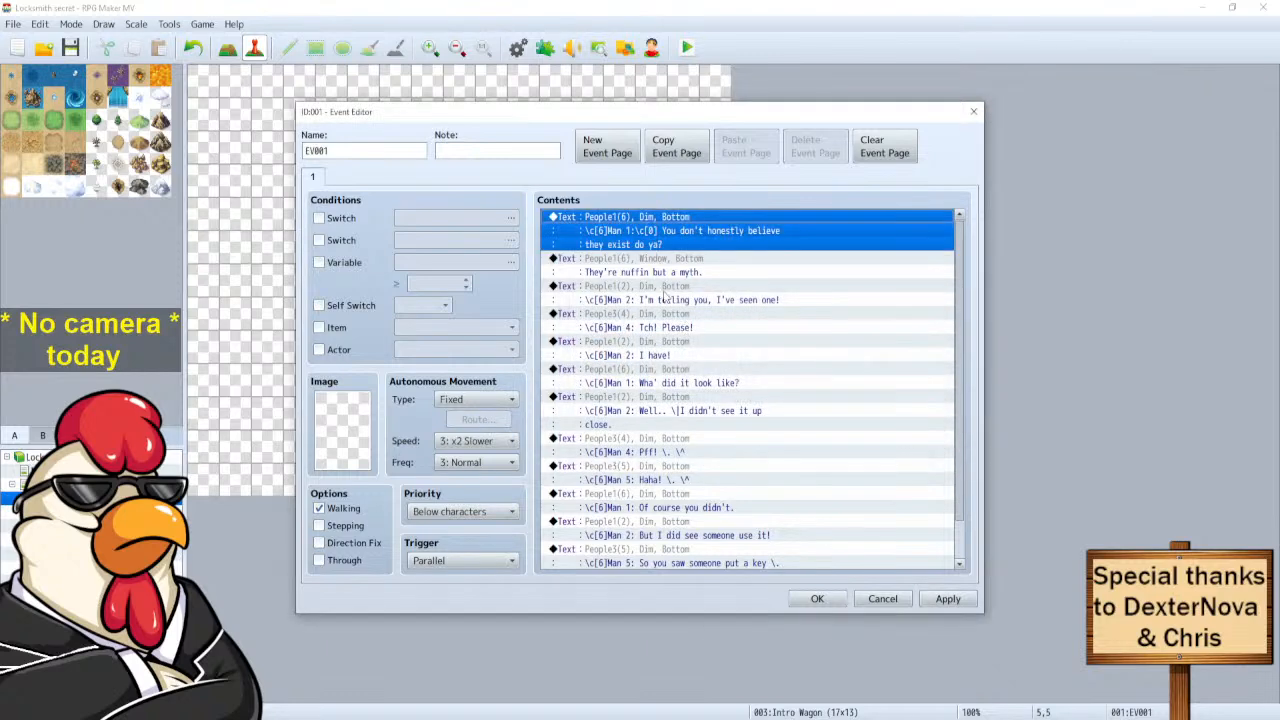
Paste \c[0] after 'Man 2:' in the 'I'm telling you, I've seen one!' line and preview it.
left_click(643, 266)
right_click(652, 265)
left_click(665, 287)
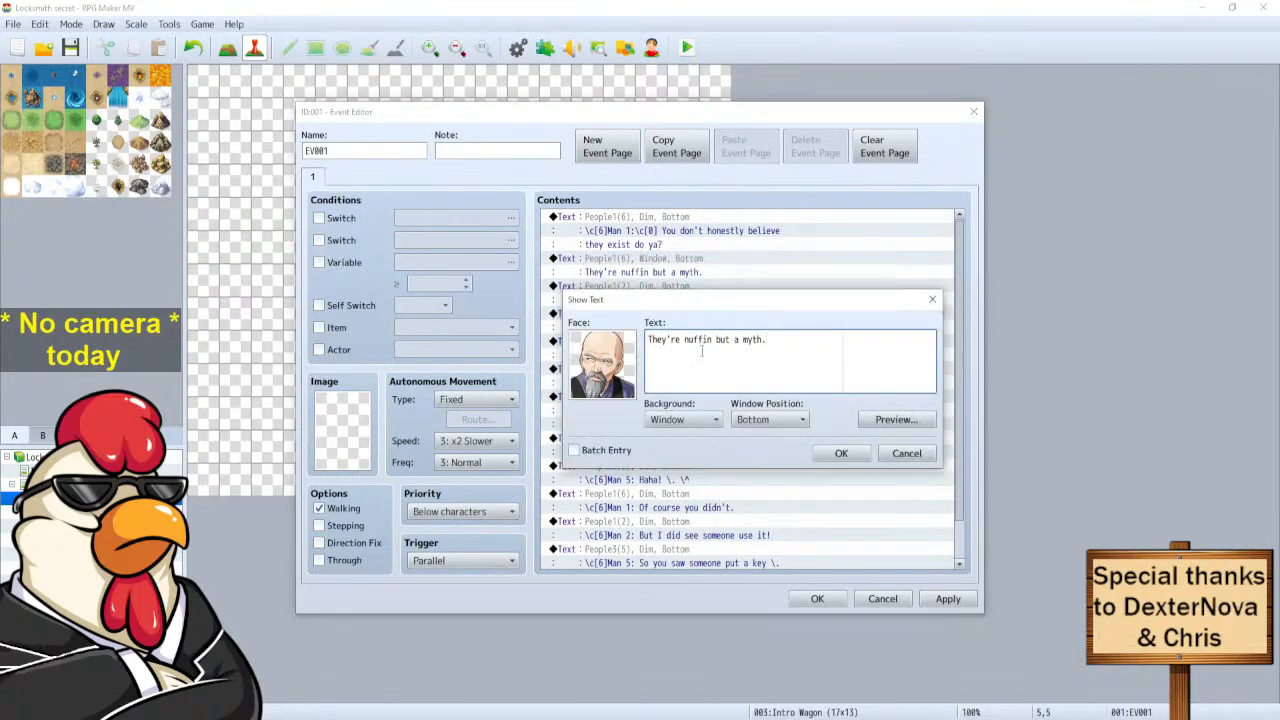
left_click(906, 453)
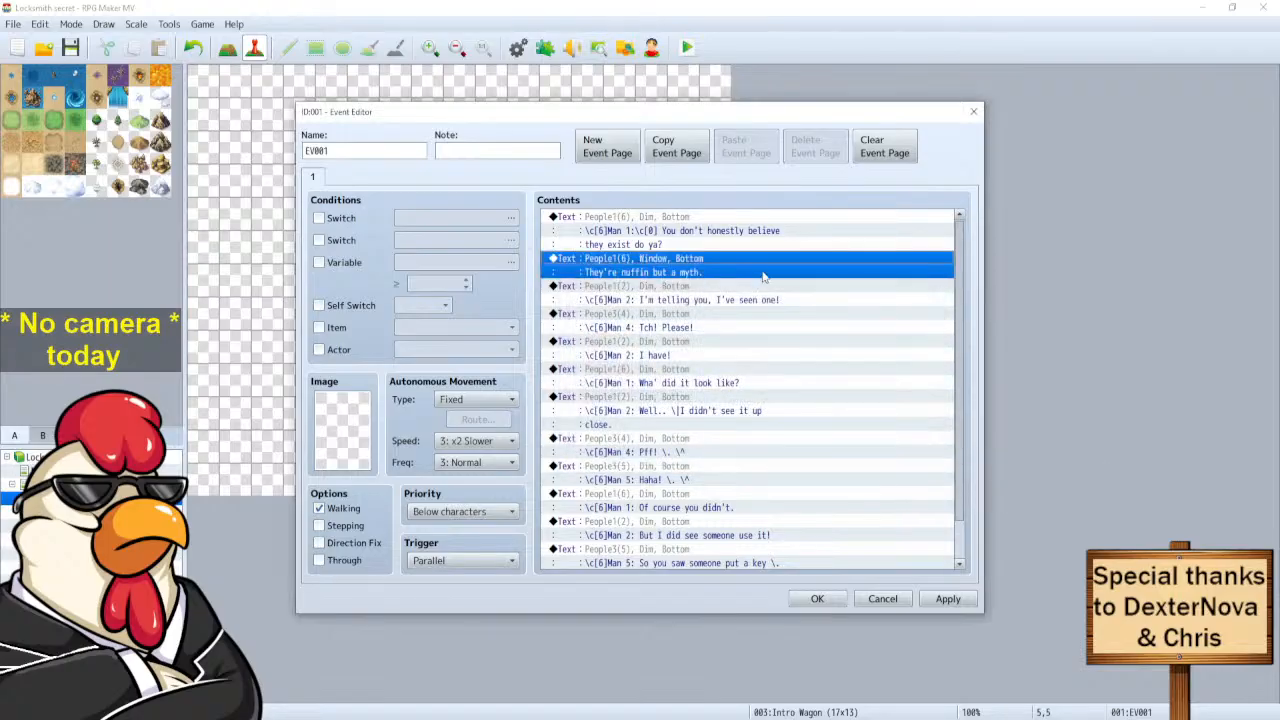
left_click(617, 287)
right_click(617, 287)
left_click(648, 314)
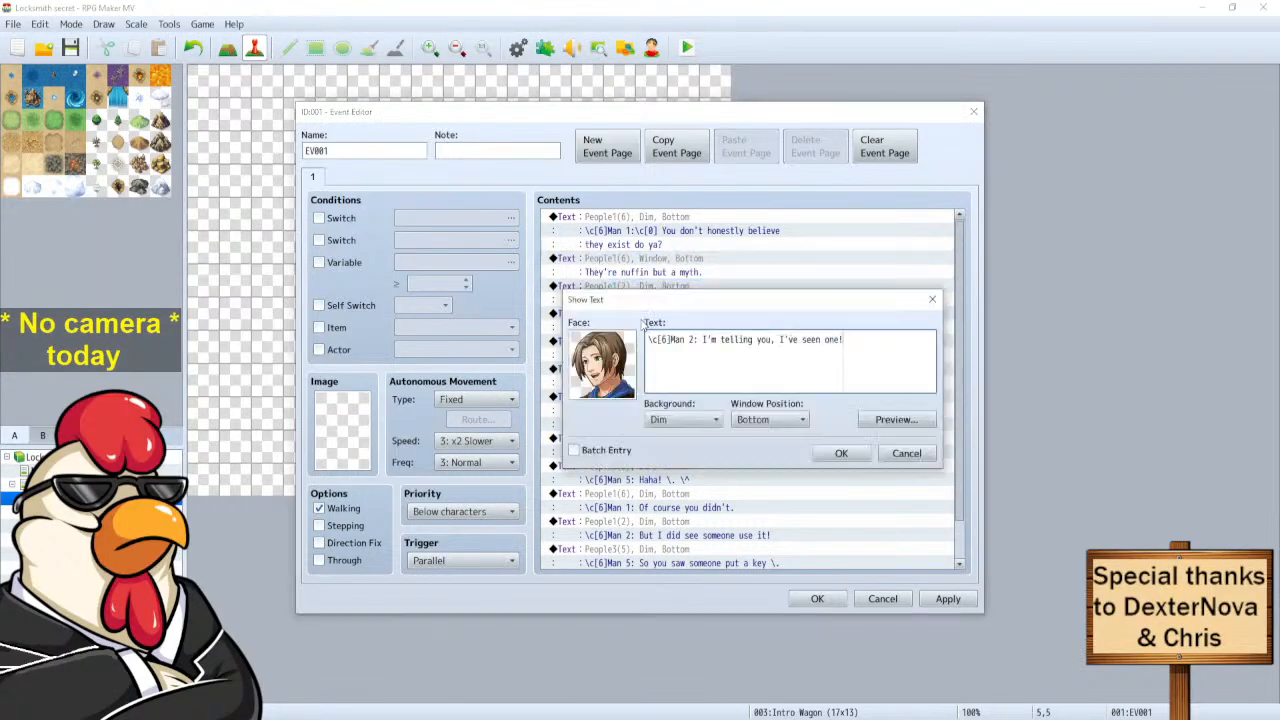
key("ctrl+v")
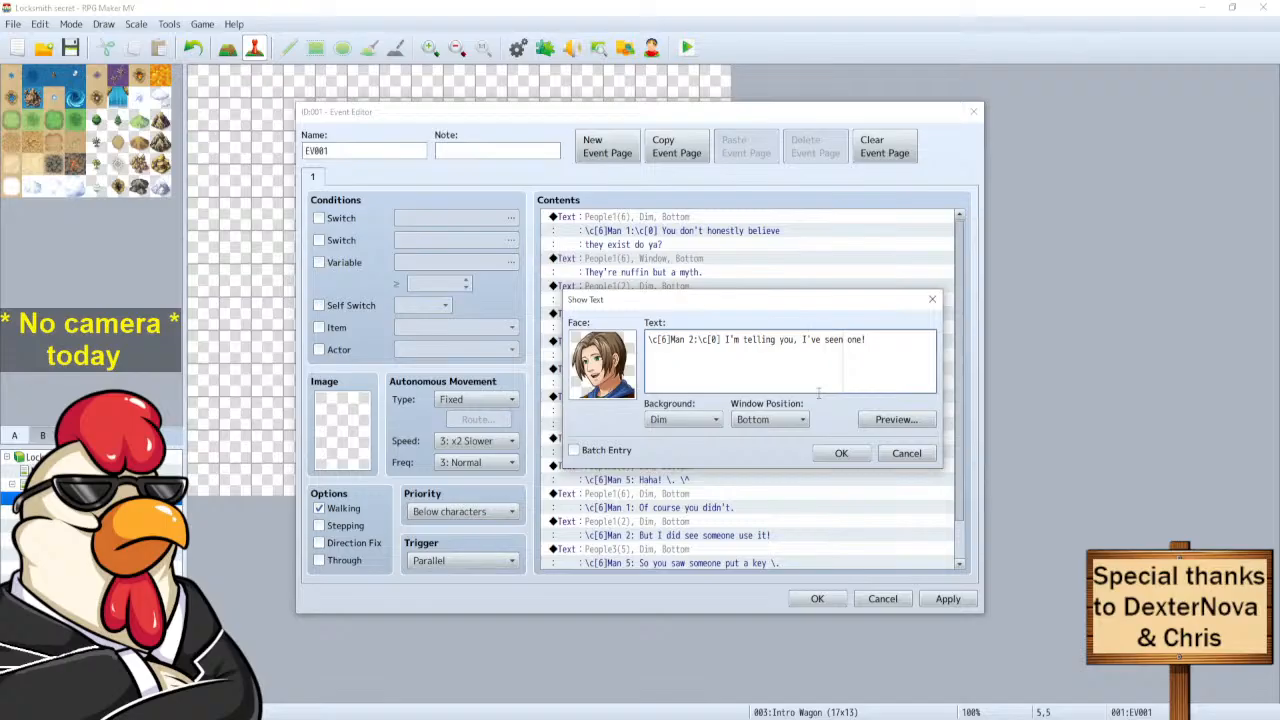
left_click(868, 423)
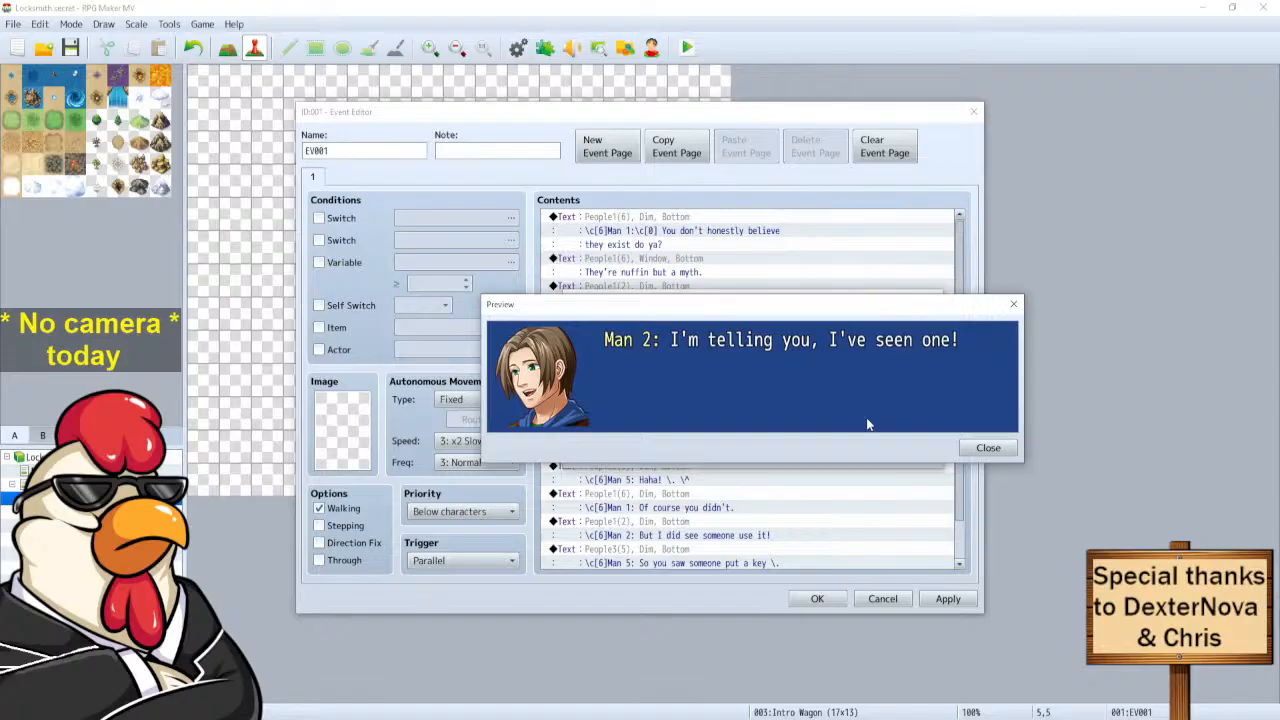
left_click(986, 448)
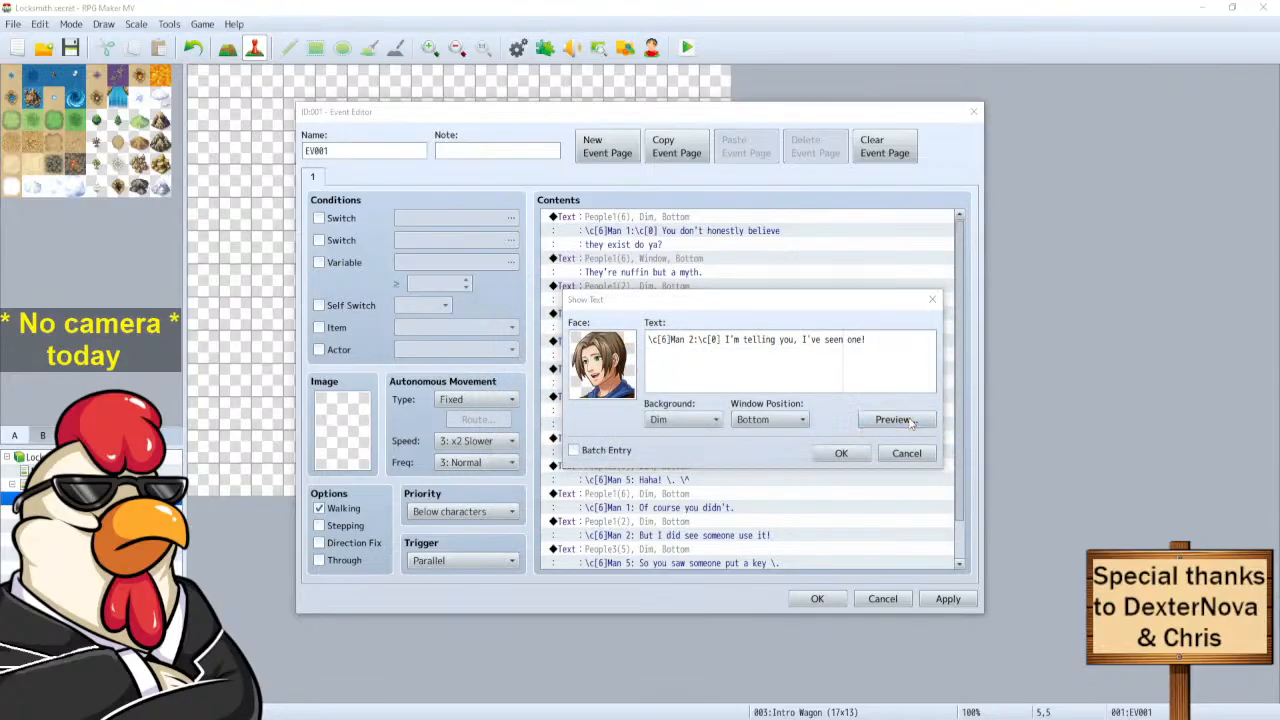
left_click(896, 419)
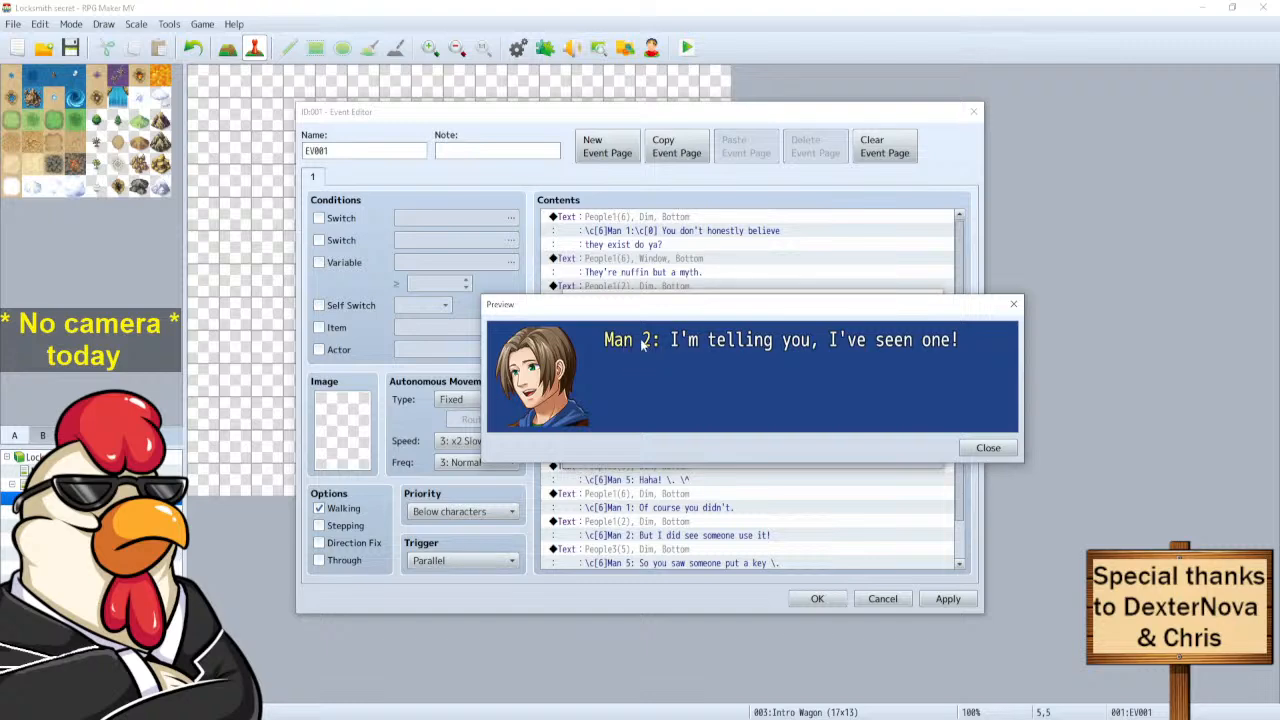
left_click(990, 452)
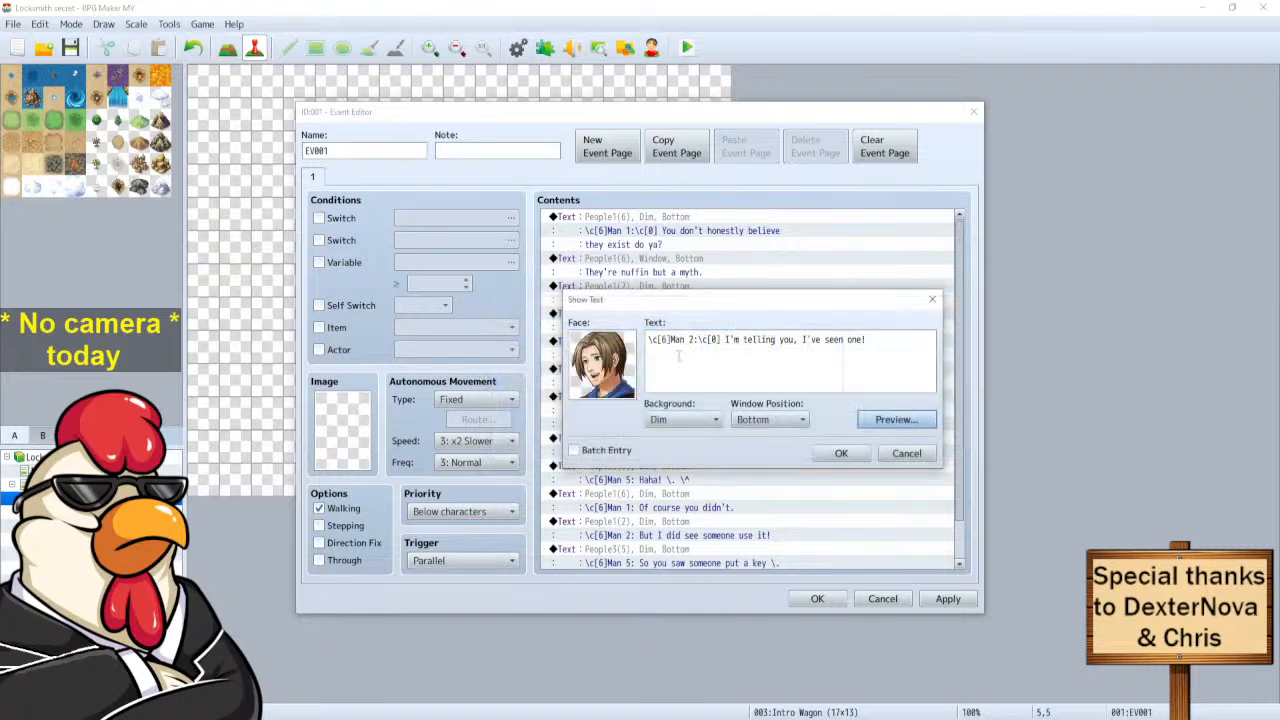
Change Man 2's name colour code from \c[6] to \c[3], preview, and confirm.
left_click(675, 342)
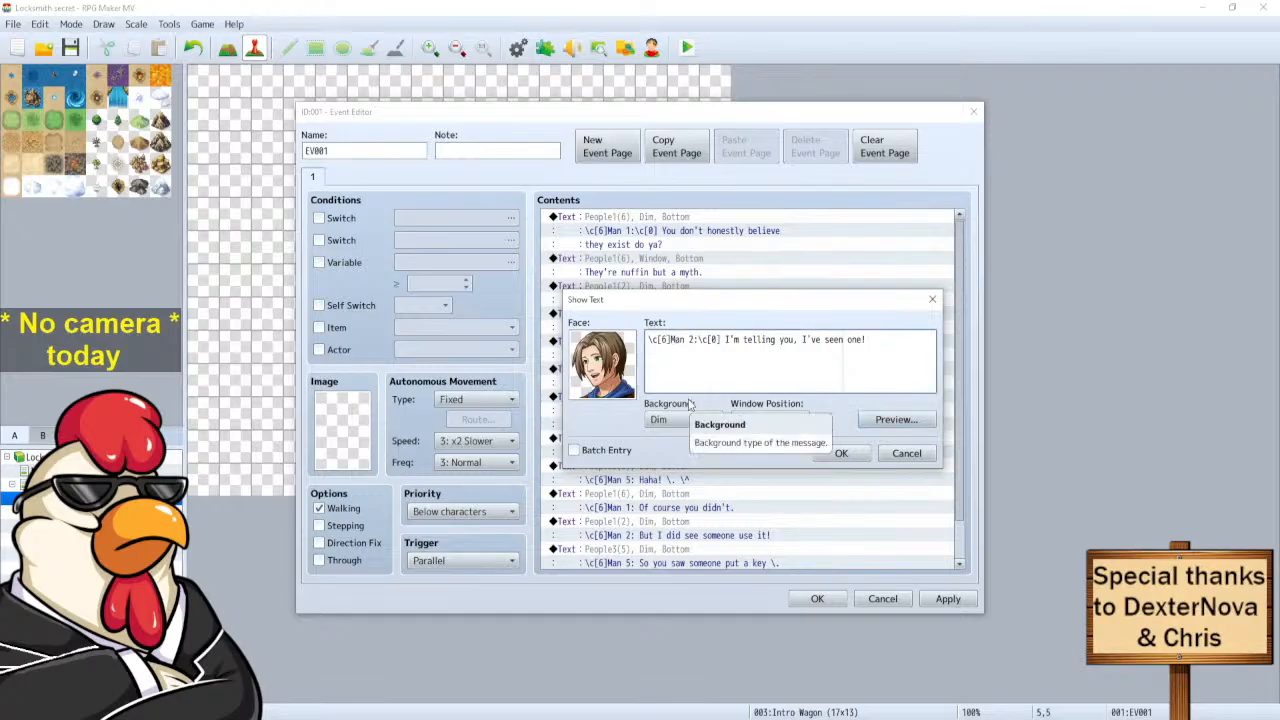
key("BackSpace")
type("3")
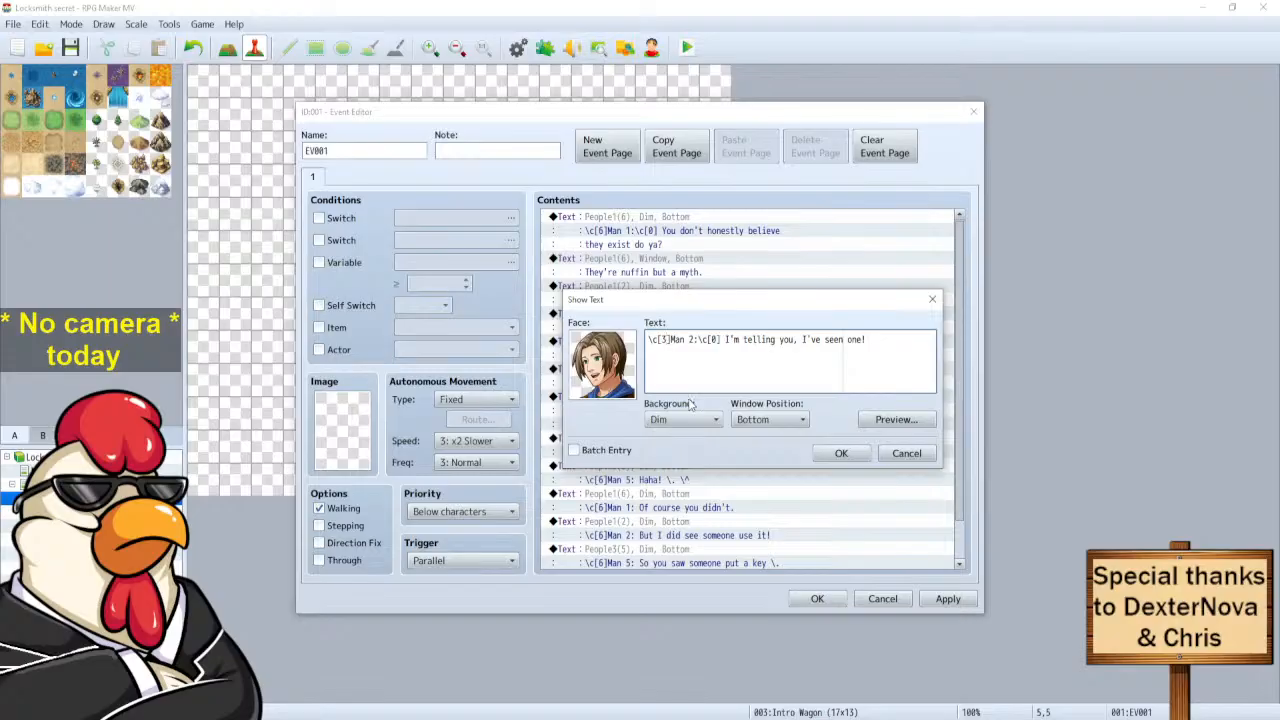
left_click(890, 421)
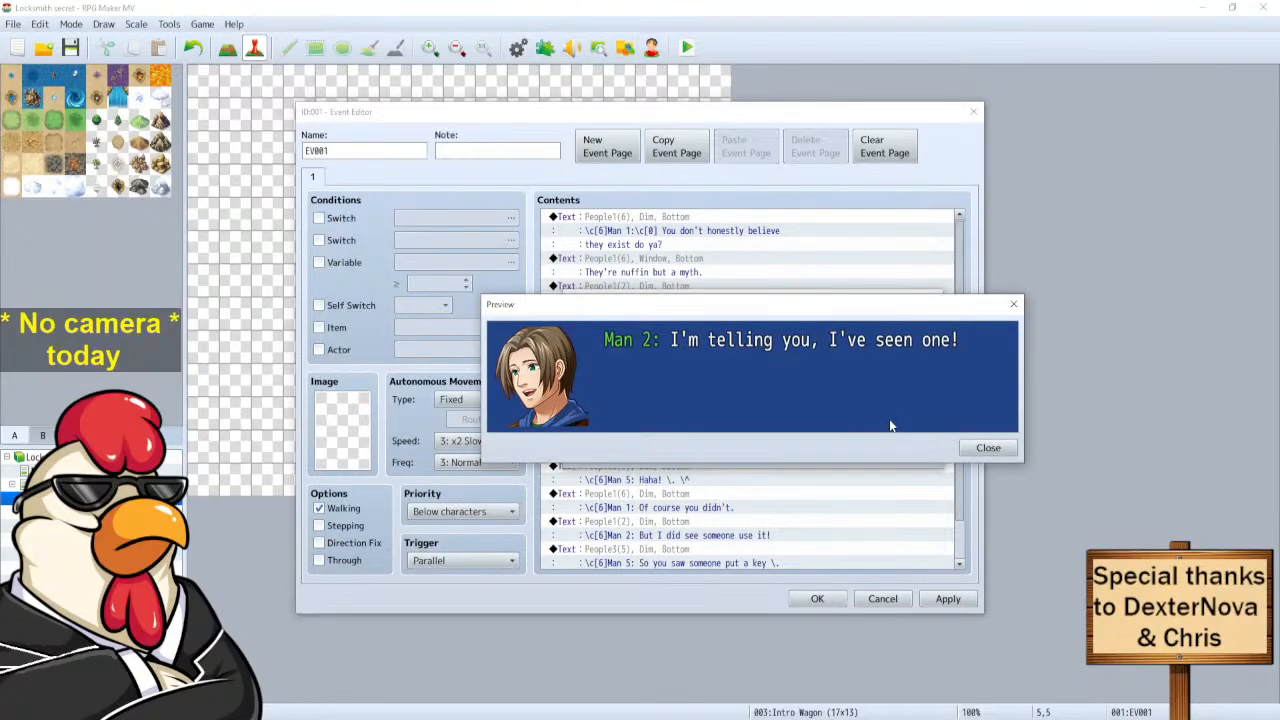
left_click(988, 448)
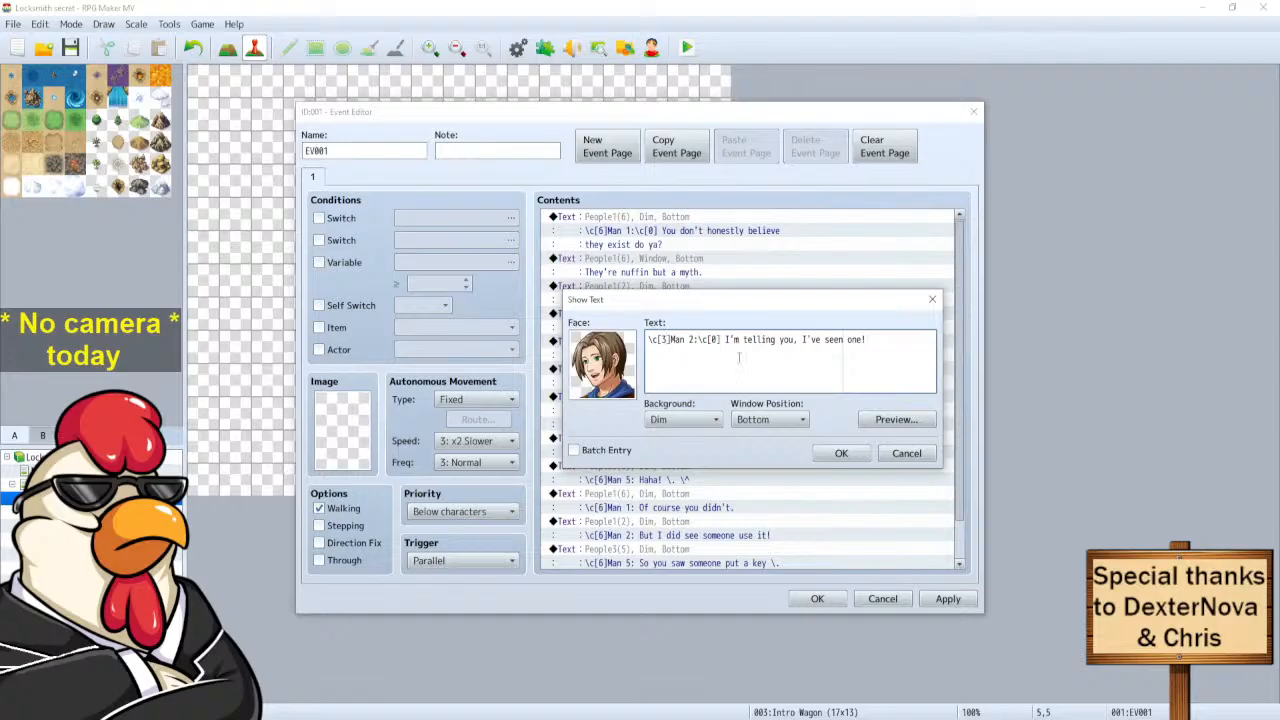
left_click(840, 454)
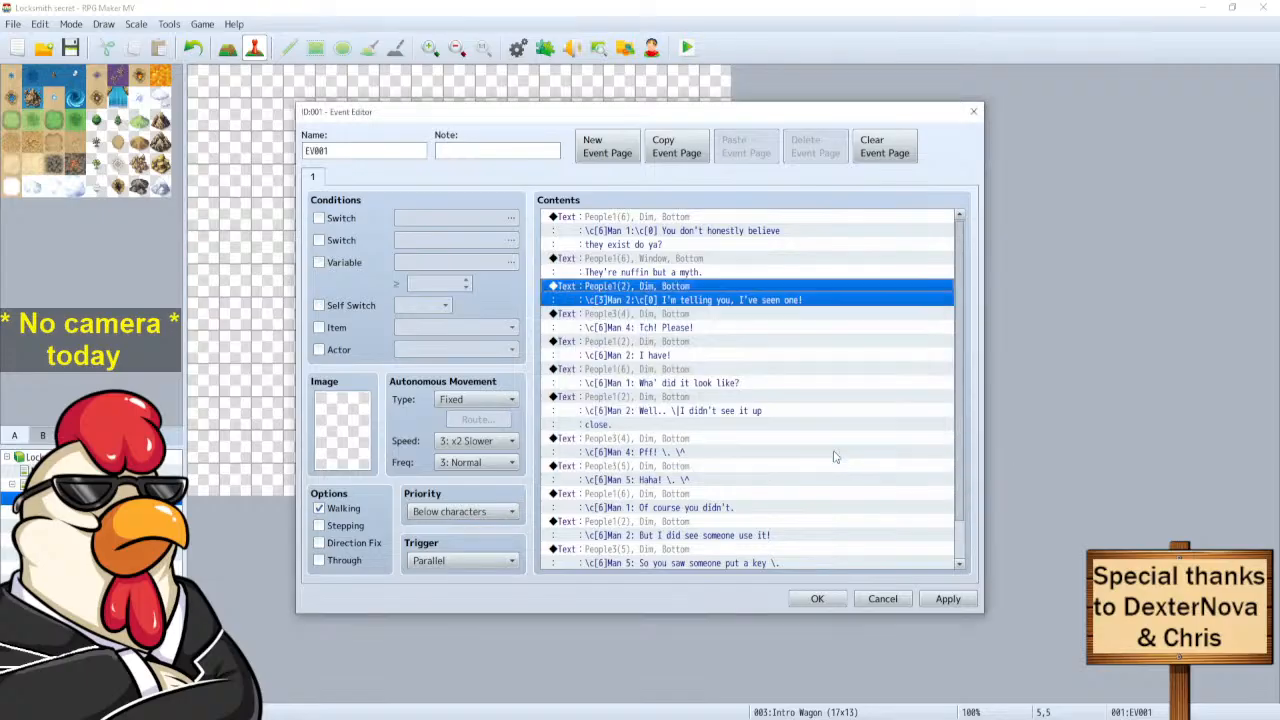
Restore Man 2's name colour to \c[6] in the 'I'm telling you' line.
left_click(610, 266)
left_click(609, 222)
right_click(609, 222)
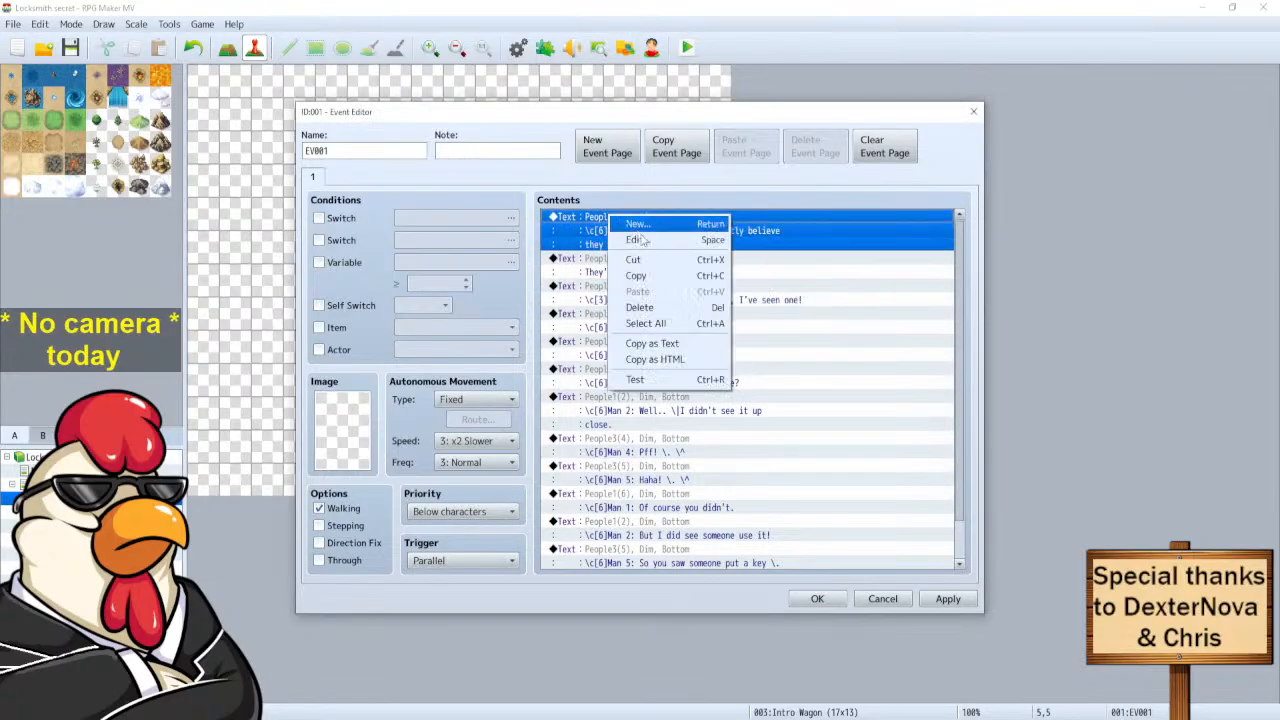
left_click(640, 225)
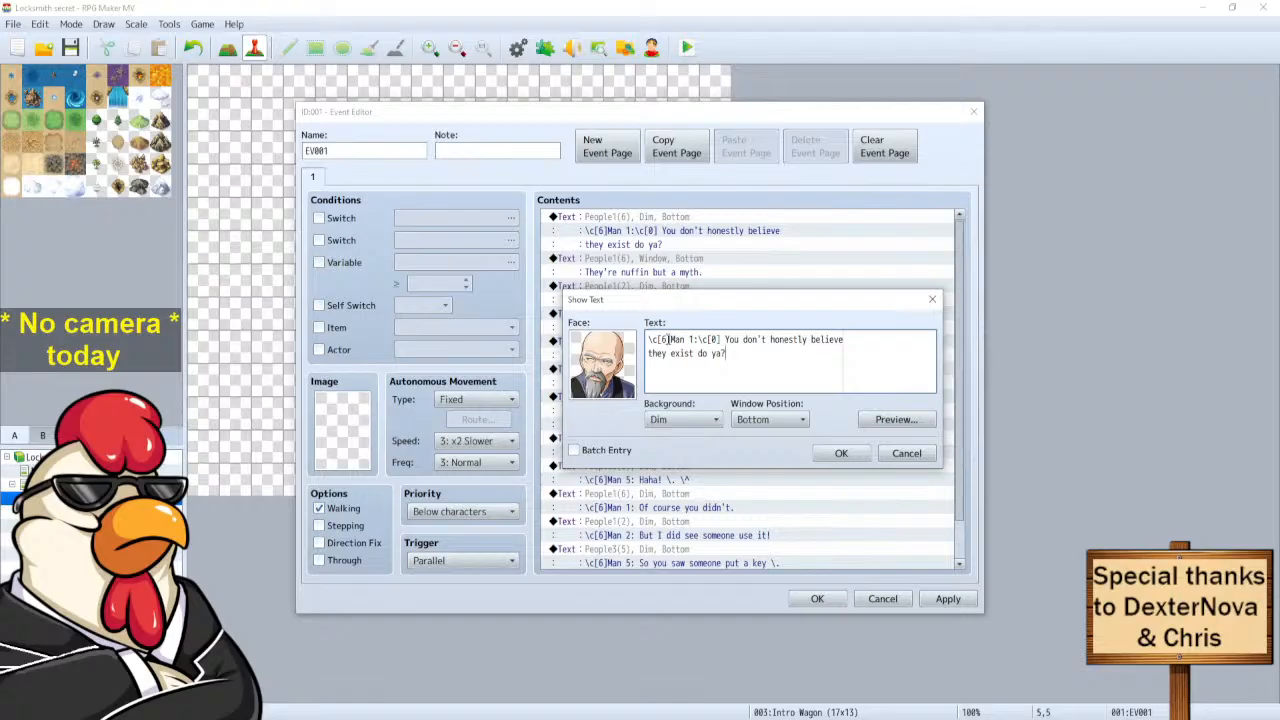
left_click(906, 453)
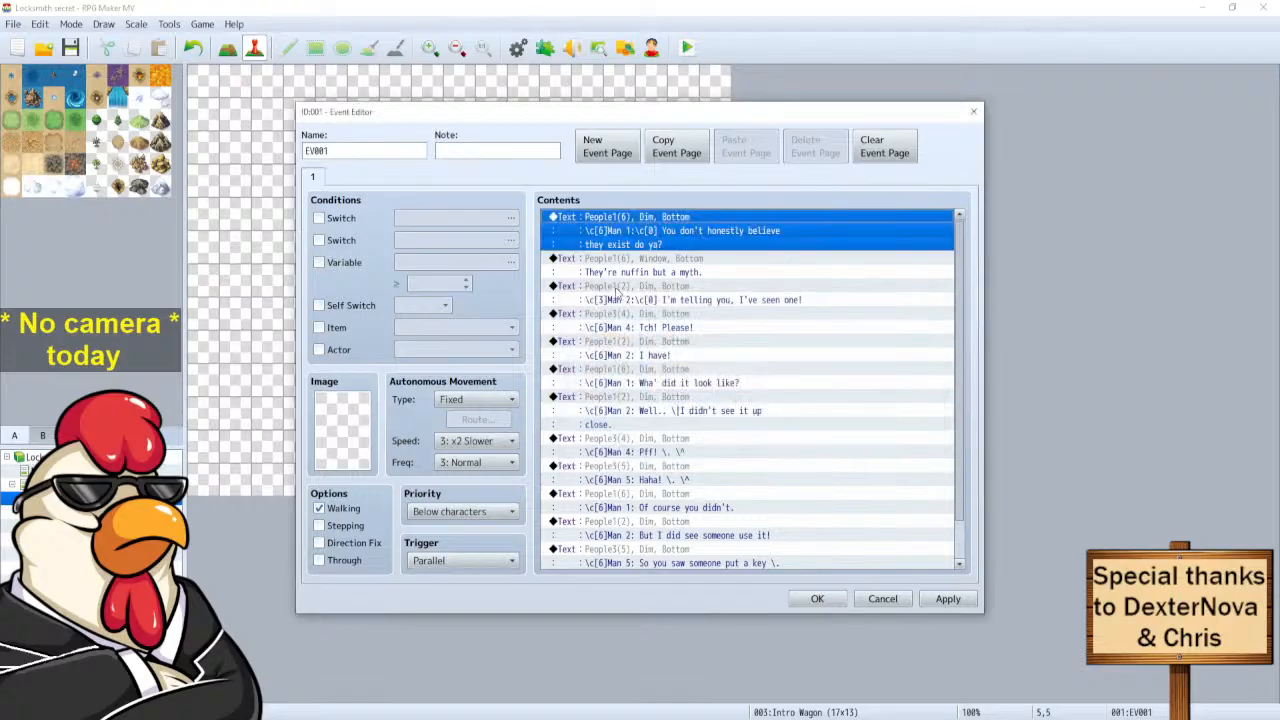
left_click(606, 288)
right_click(606, 288)
left_click(640, 306)
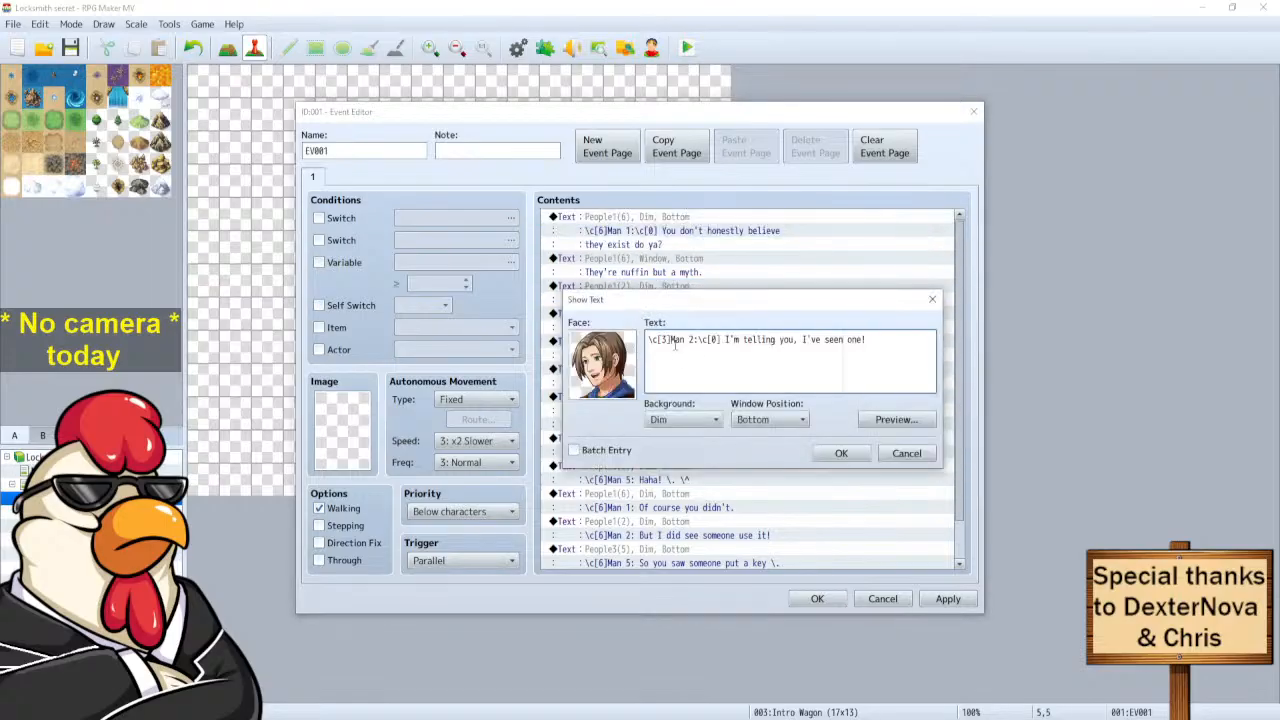
key("BackSpace")
type("6")
left_click(838, 453)
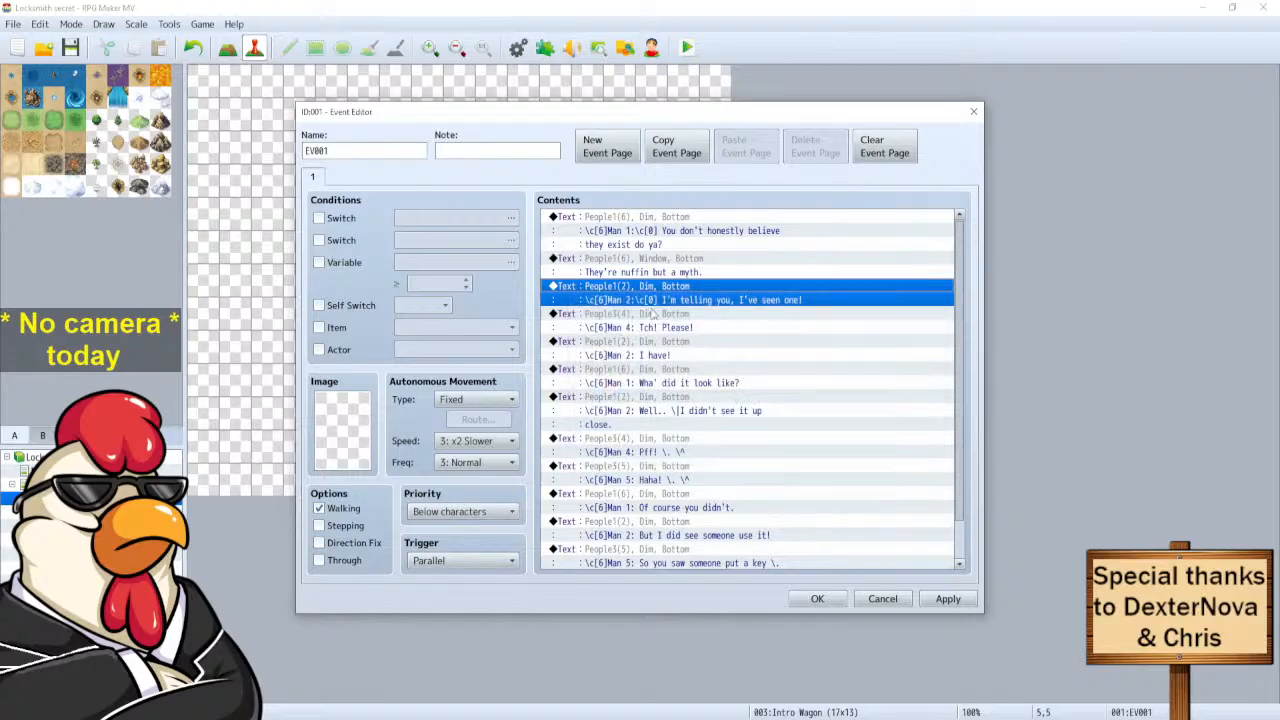
Add \c[0] after the names in Man 4's 'Tch! Please!', Man 2's 'I have!' and Man 1's question.
right_click(617, 318)
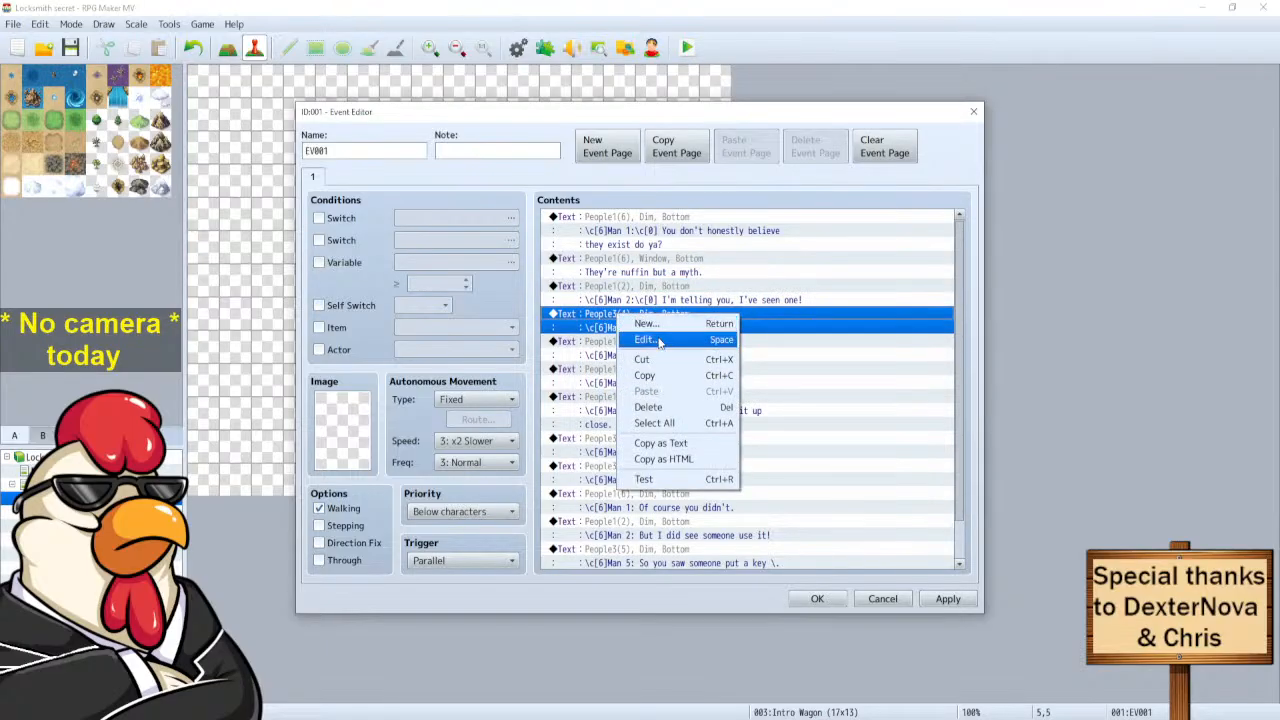
left_click(662, 338)
left_click(695, 341)
type("\\c[0] Tch! Please!")
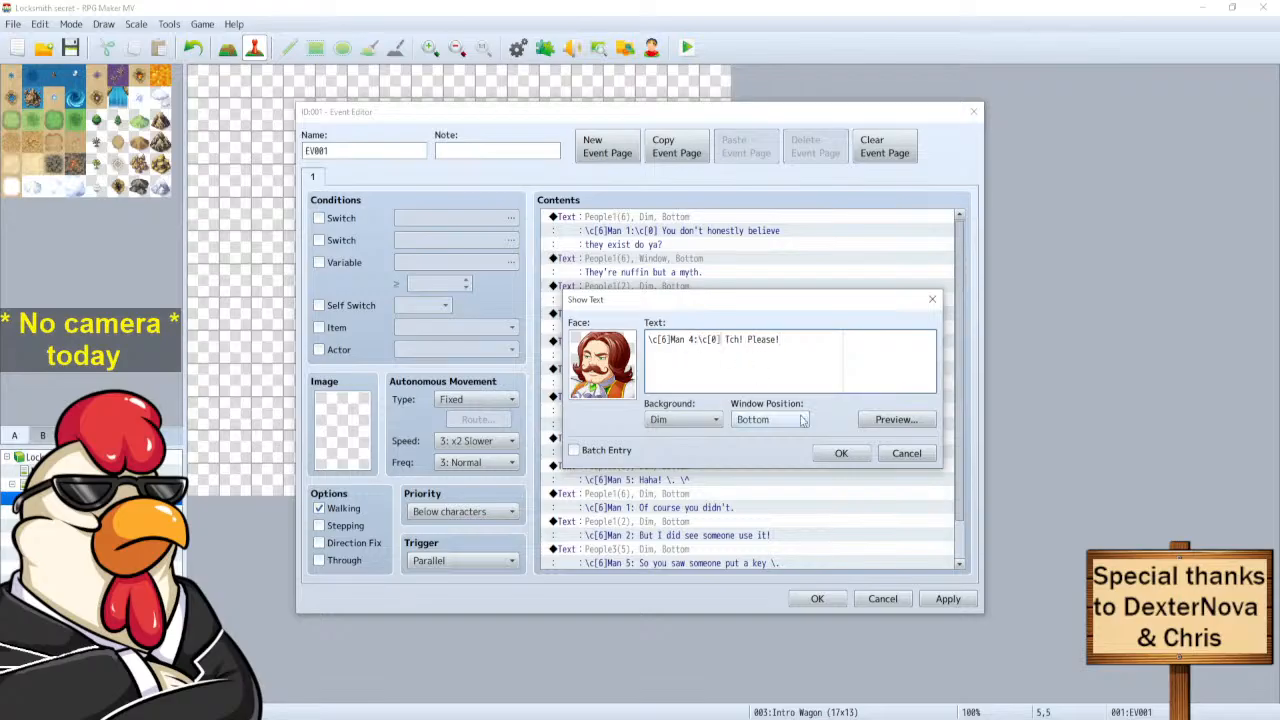
left_click(840, 453)
left_click(630, 347)
right_click(630, 347)
left_click(660, 364)
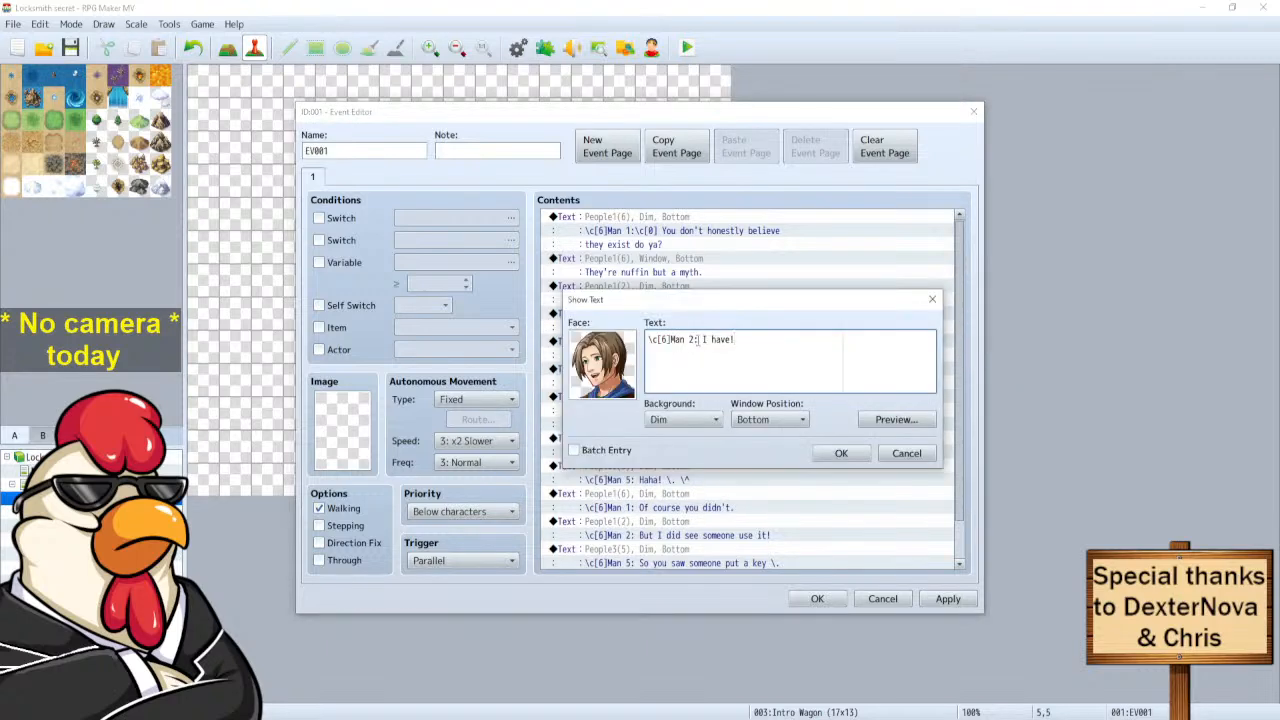
type("\\c[0]")
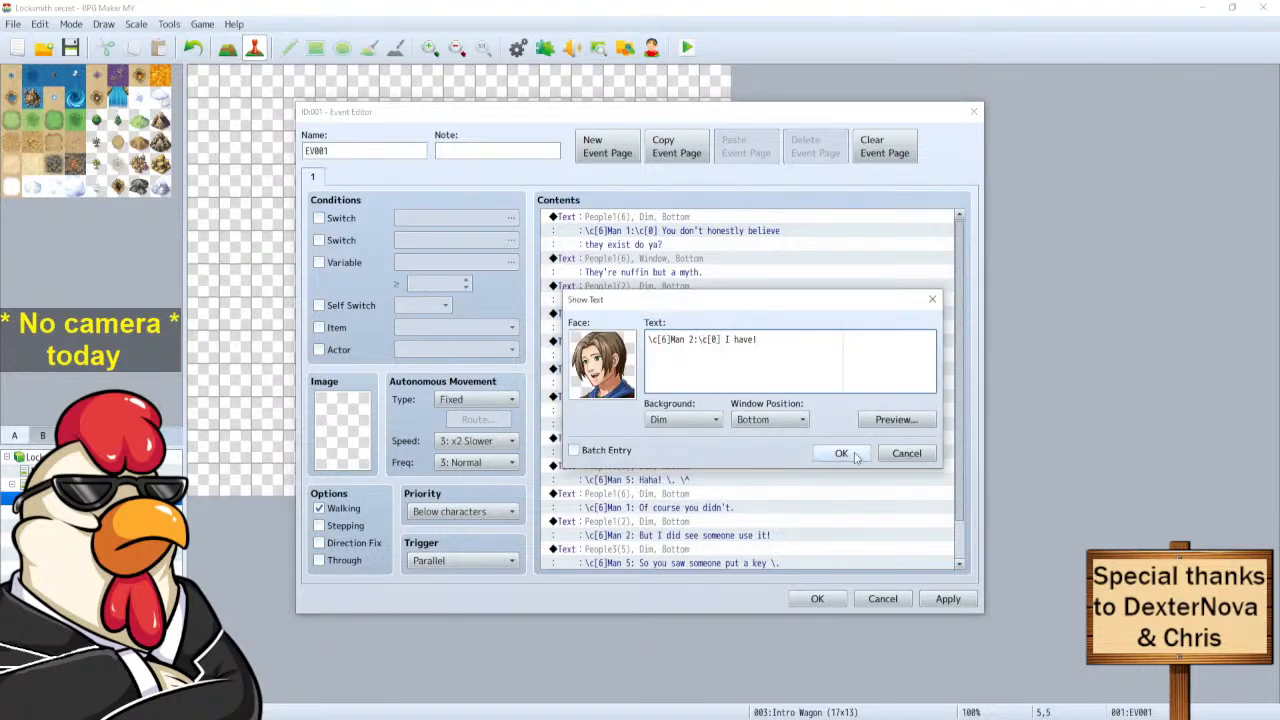
left_click(841, 453)
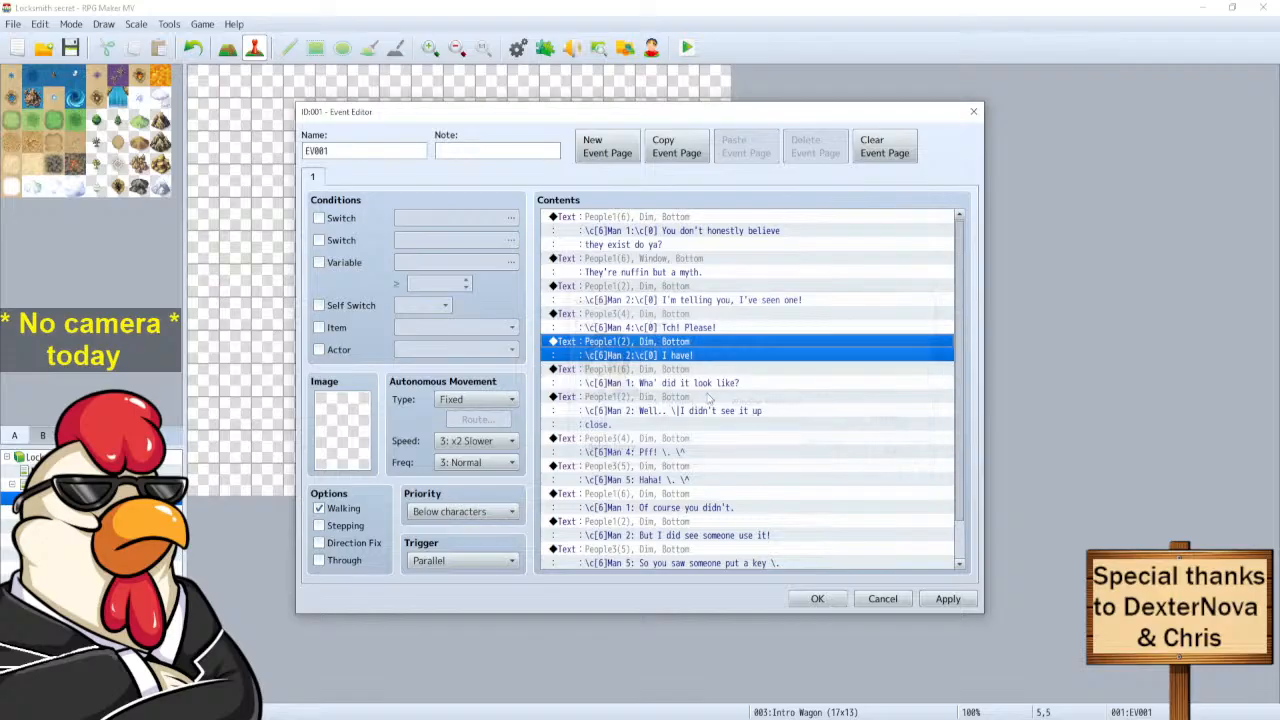
right_click(609, 372)
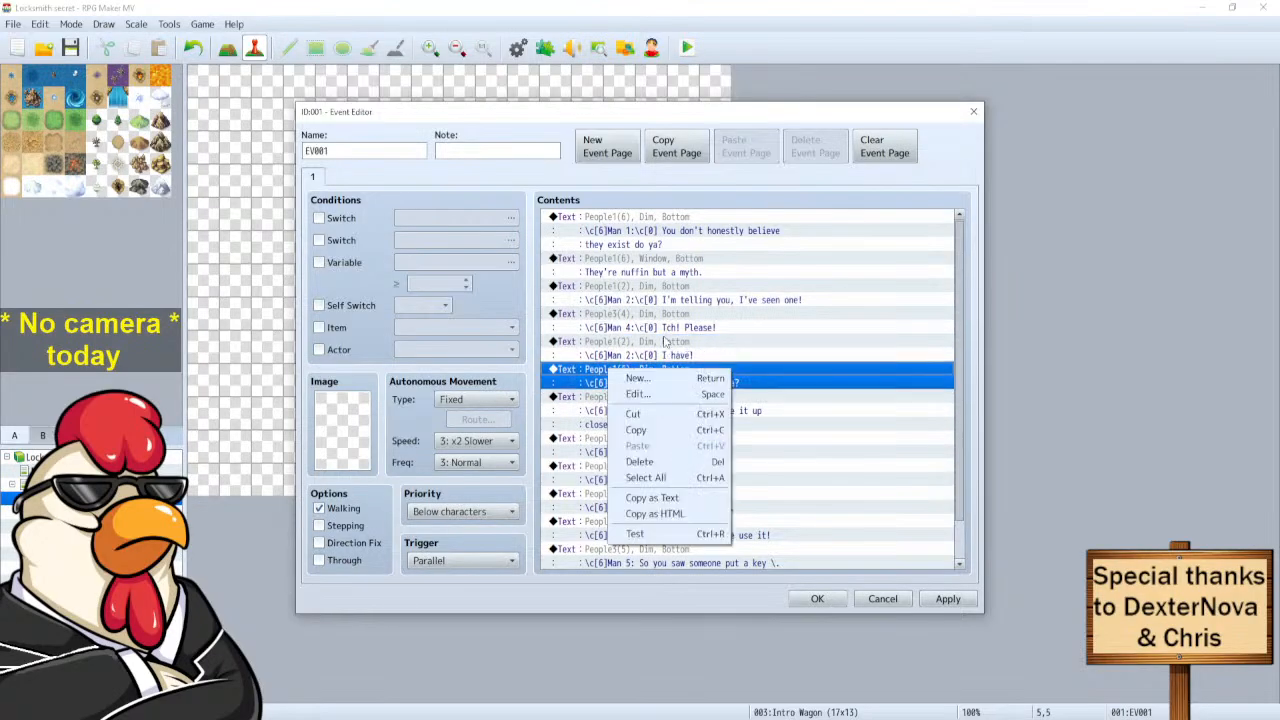
left_click(636, 390)
left_click(698, 340)
key("ctrl+v")
left_click(843, 453)
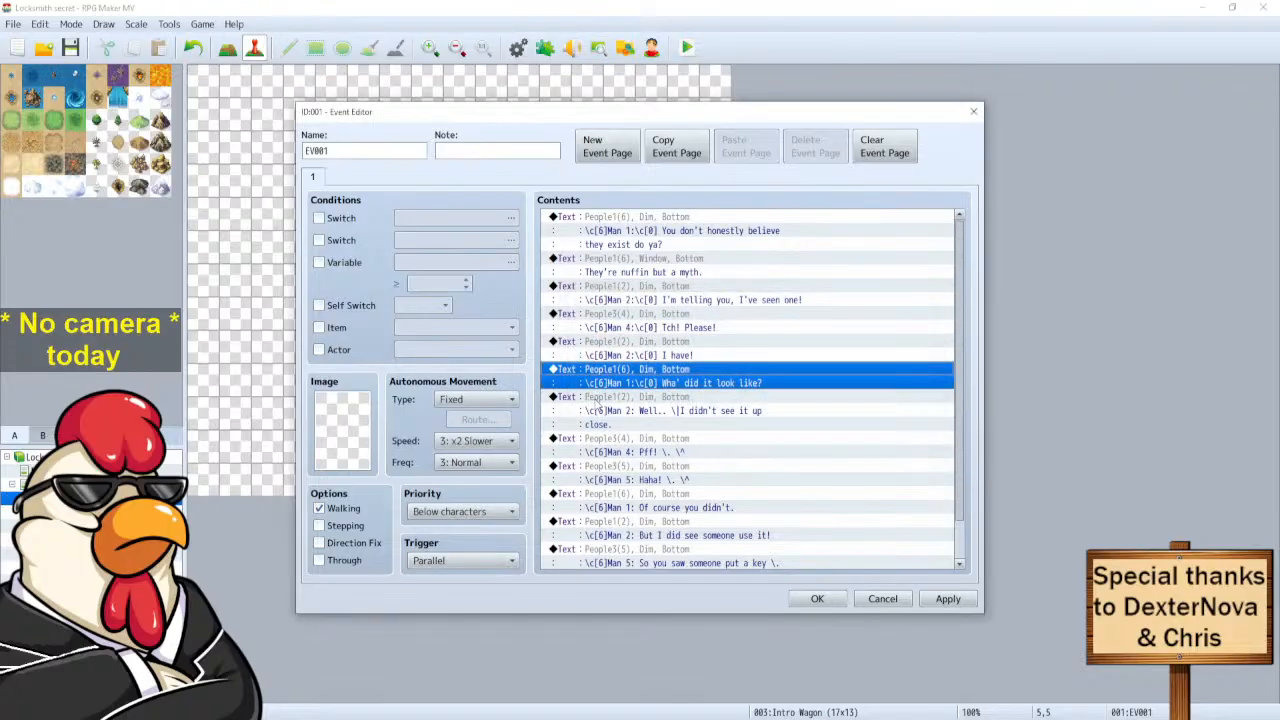
Rewrite Man 2's line as 'Well.\|.\|.\|I didn't see it up close.' without the extra space.
left_click(598, 404)
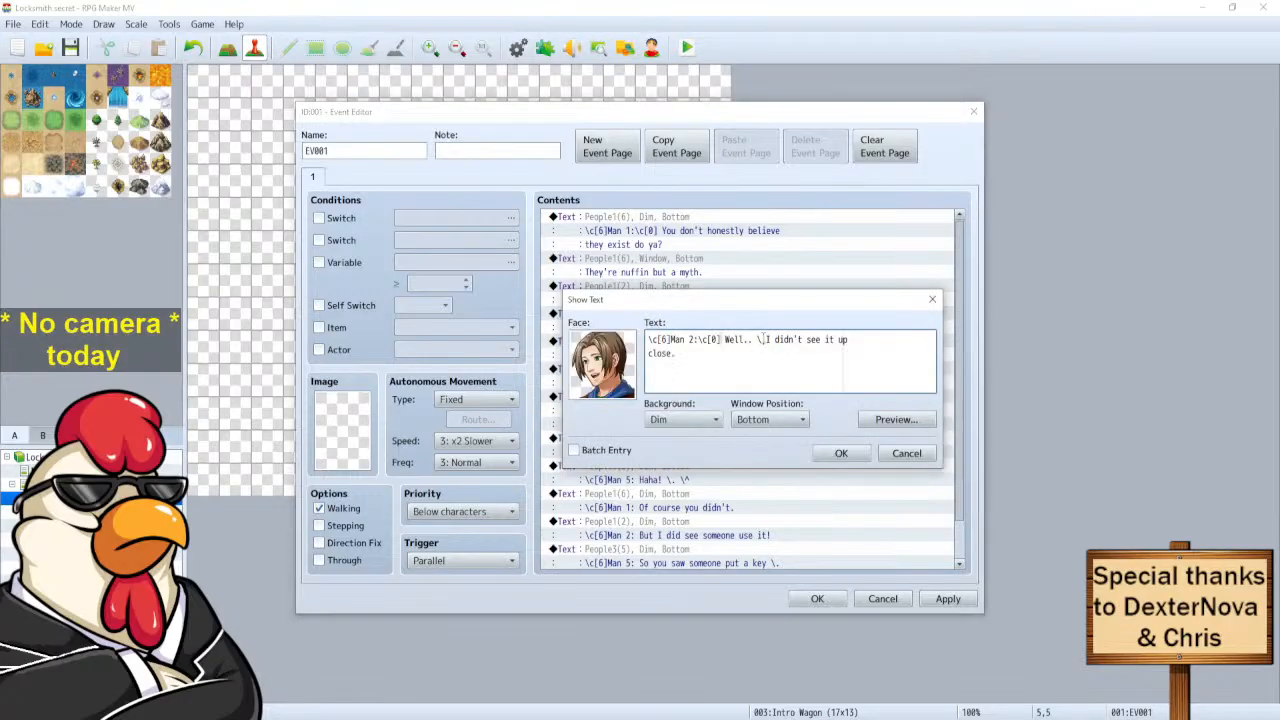
left_click(767, 340)
key("BackSpace")
key("BackSpace")
key("BackSpace")
type("\\|.\\|.\\|")
left_click(896, 421)
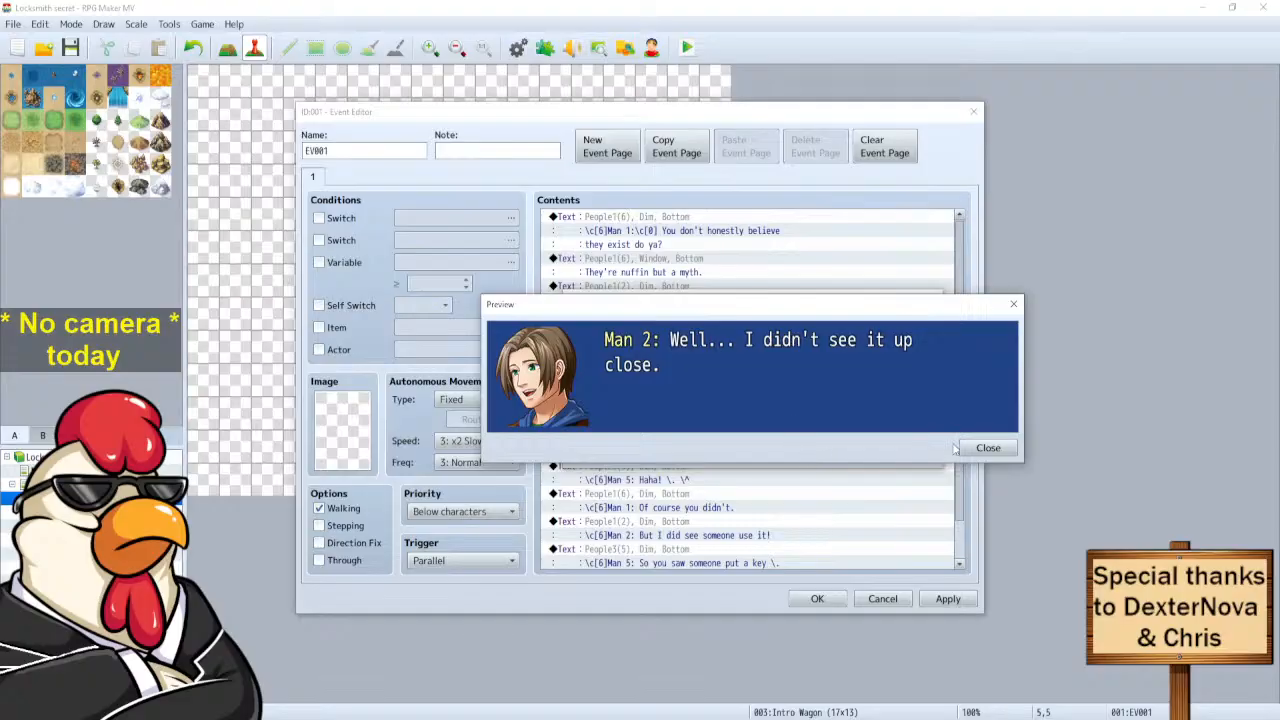
left_click(988, 448)
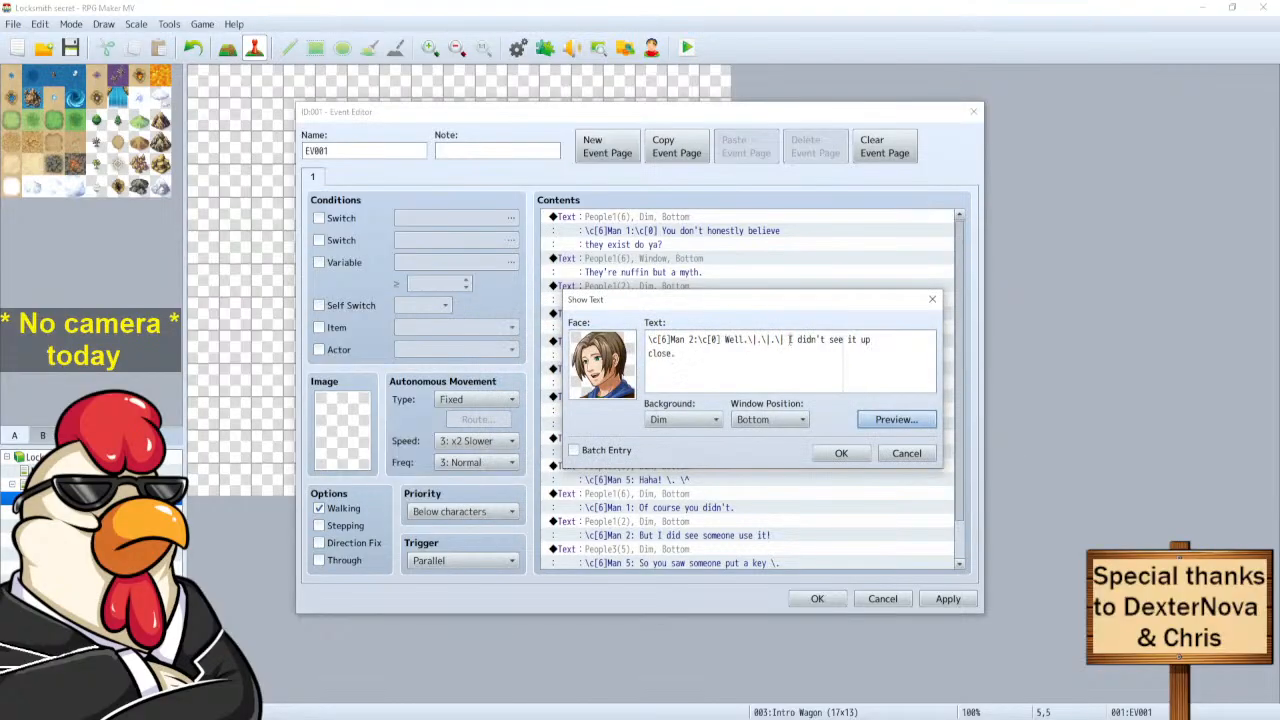
left_click(790, 340)
key("Delete")
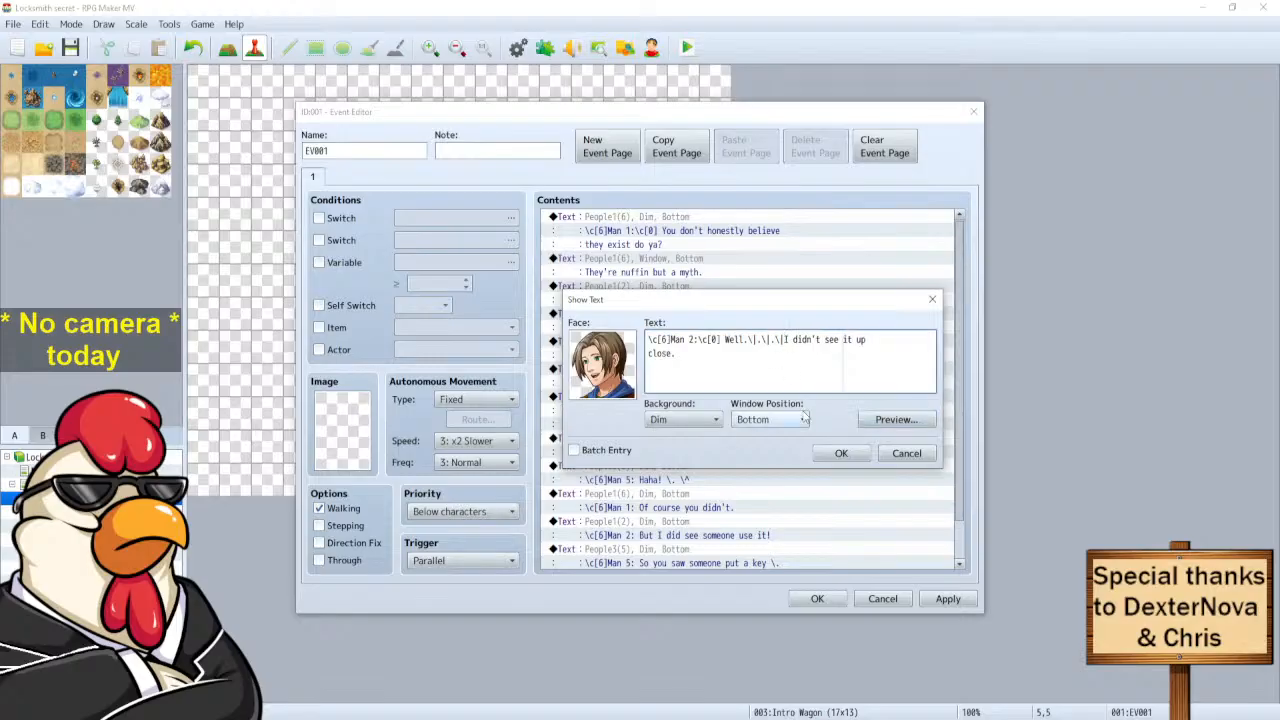
left_click(841, 453)
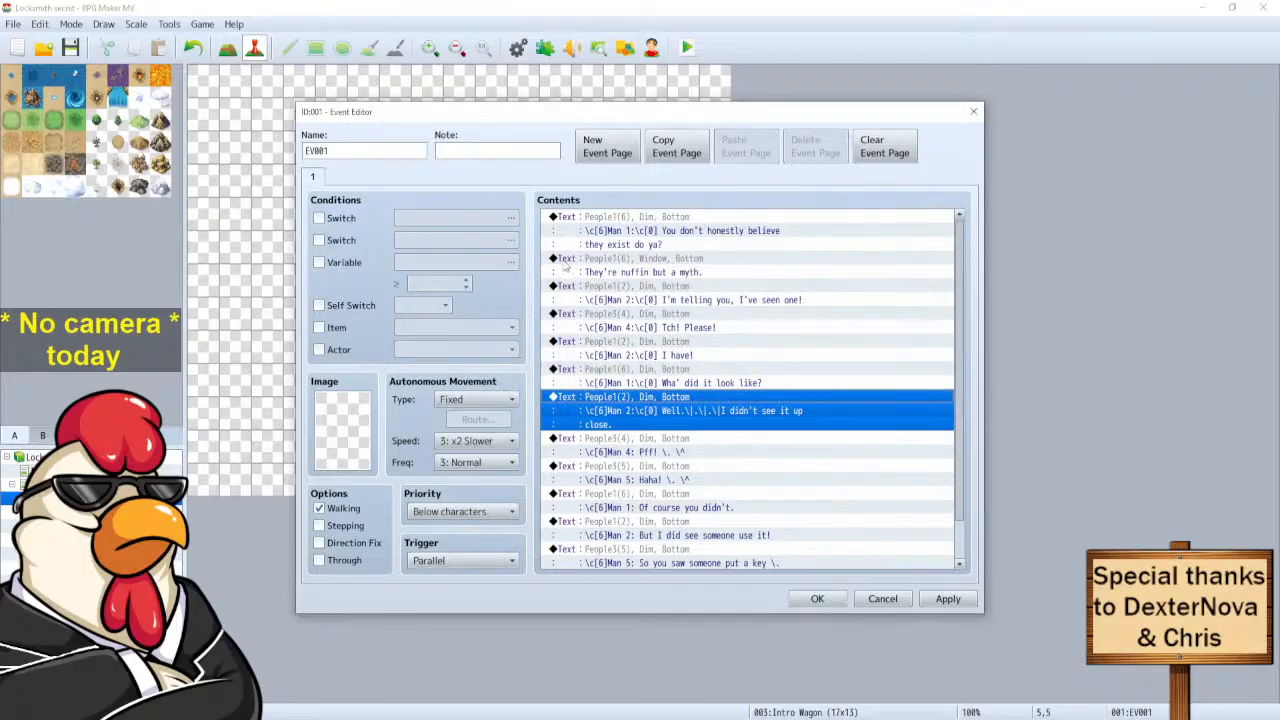
Add \c[0] after the names and turn \. pauses into \| in Man 4's 'Pff!' and Man 5's 'Haha!' lines.
left_click(655, 440)
right_click(655, 440)
left_click(710, 468)
left_click(699, 339)
type("\\c[0]")
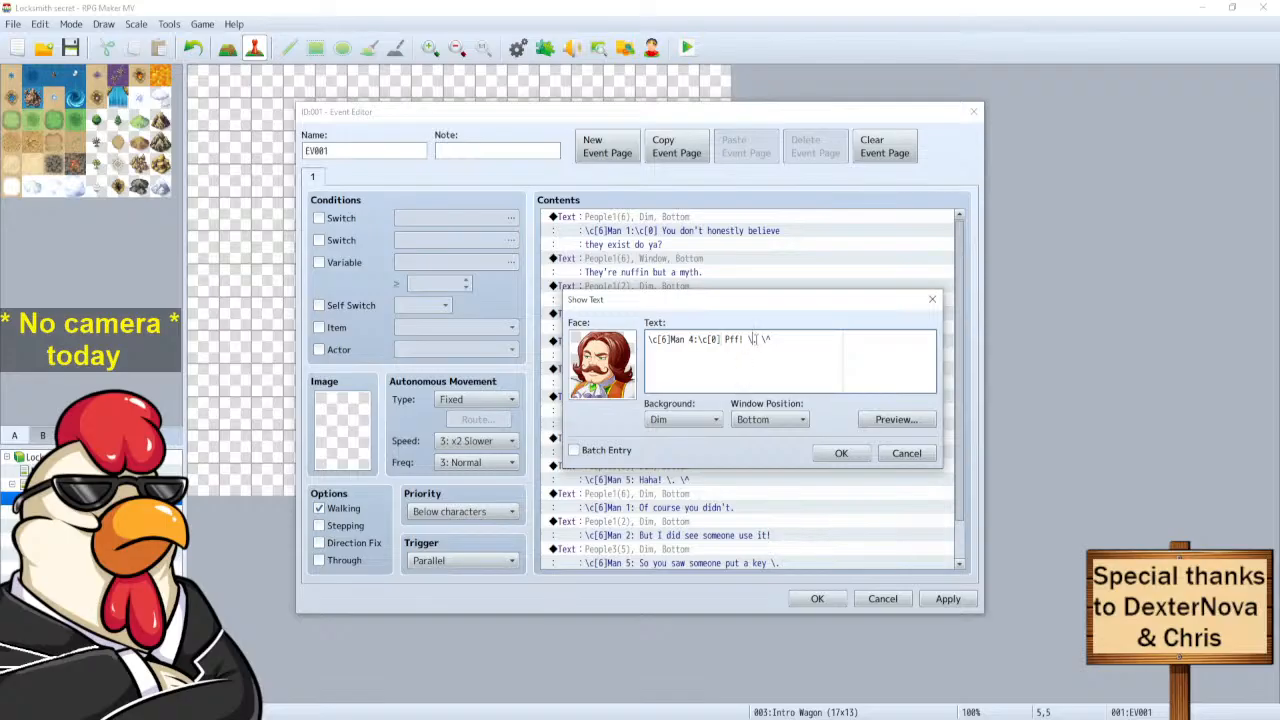
key("BackSpace")
left_click(836, 453)
left_click(666, 466)
right_click(665, 465)
left_click(716, 491)
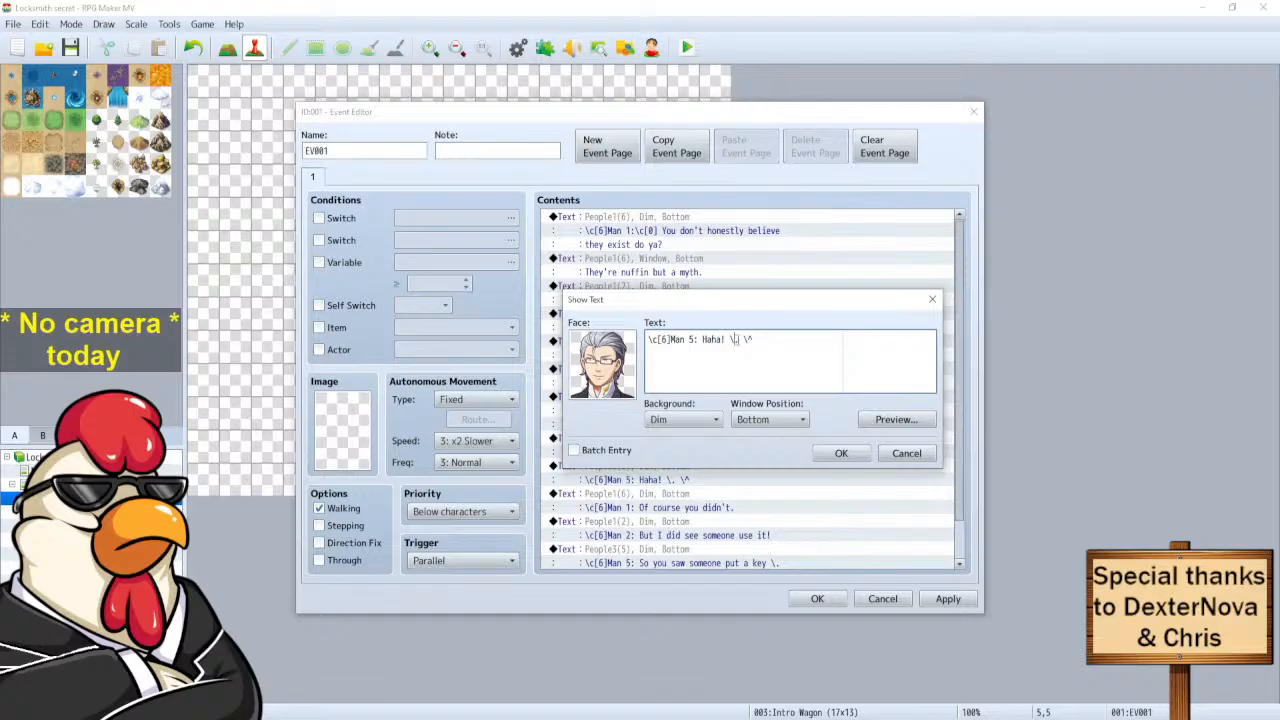
key("Delete")
type("|")
type("\\c[0]")
left_click(838, 455)
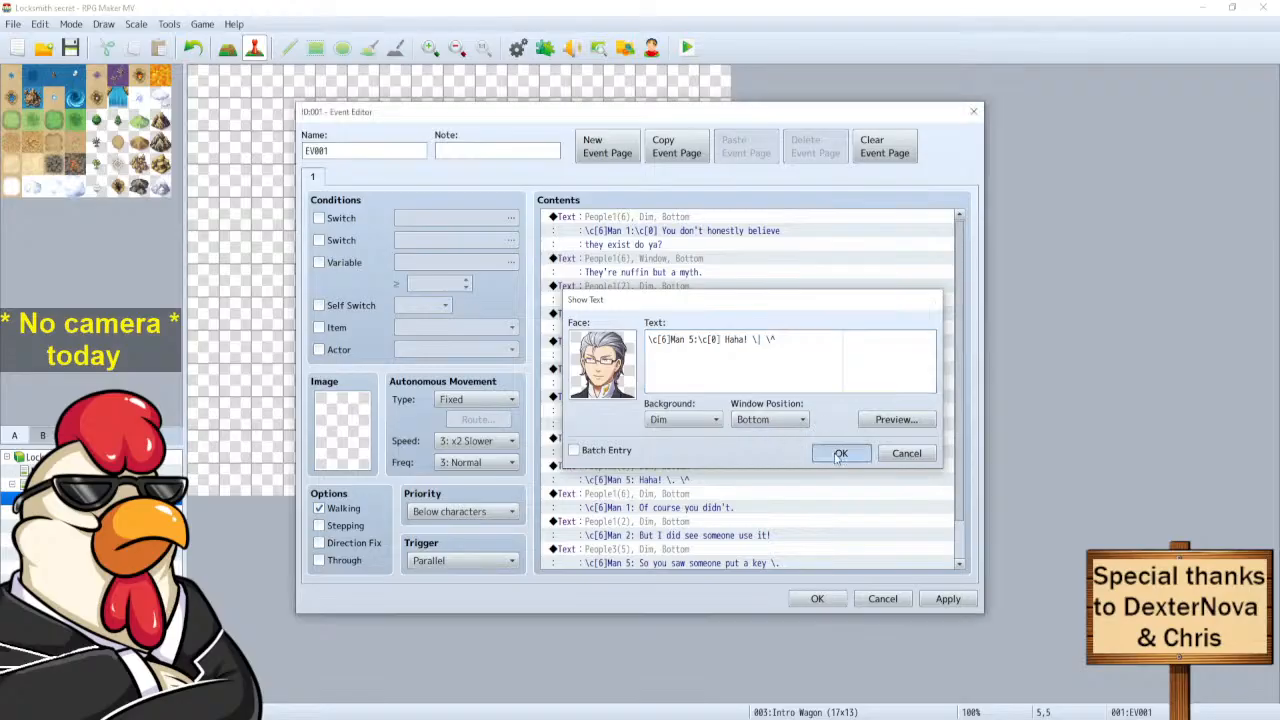
Add \c[0] after the names in Man 1's 'Of course' and Man 2's 'But I did' lines.
right_click(634, 497)
left_click(660, 521)
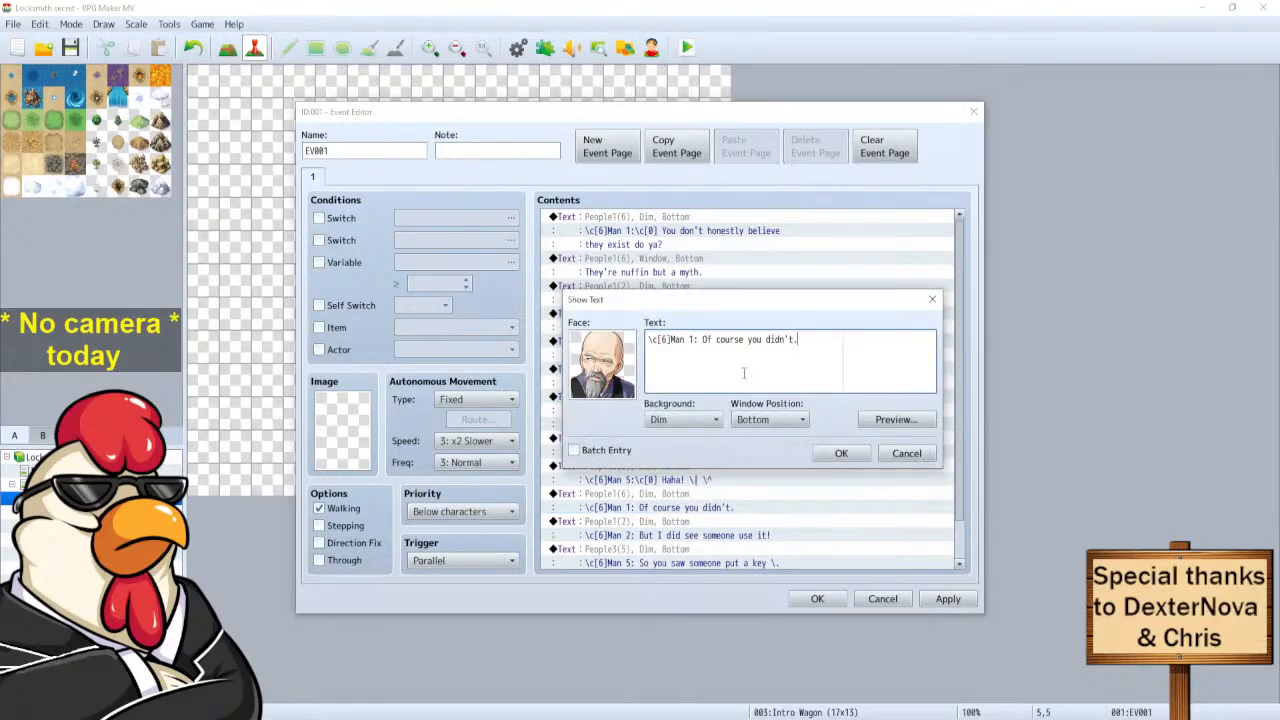
left_click(699, 340)
type("\\c[0]")
left_click(841, 453)
right_click(667, 526)
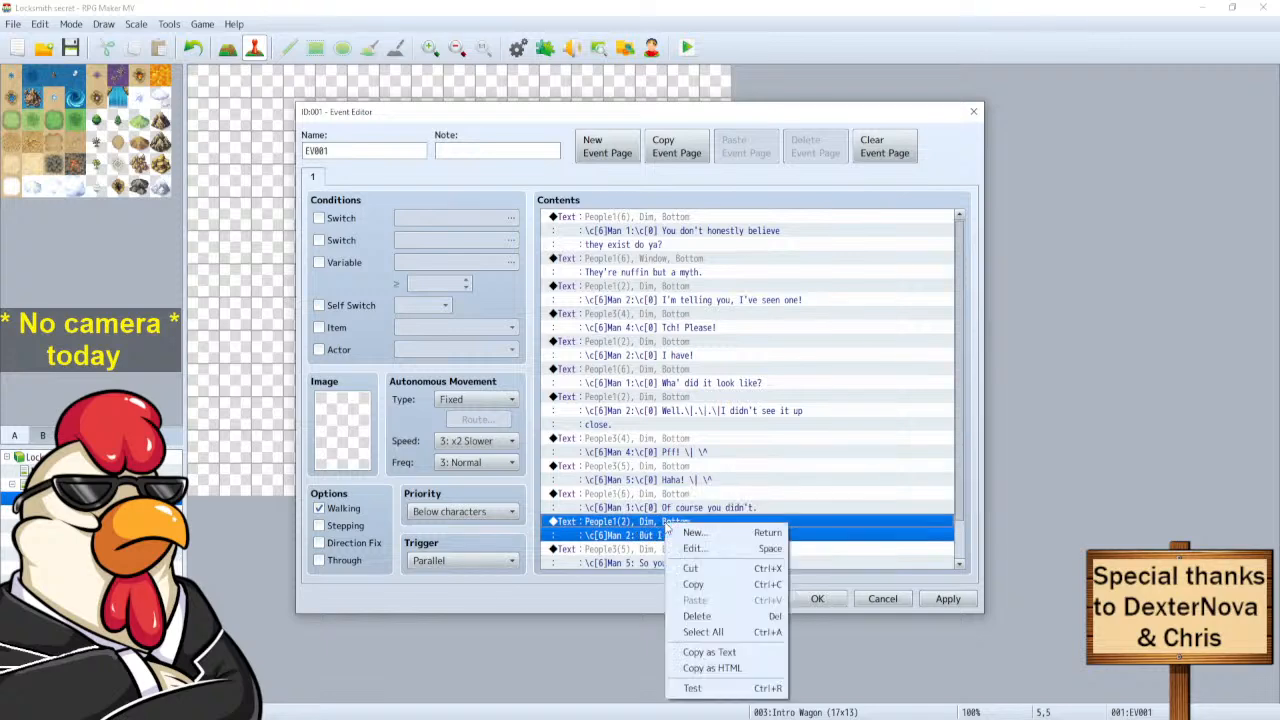
left_click(693, 548)
left_click(698, 340)
type("\\c[0]")
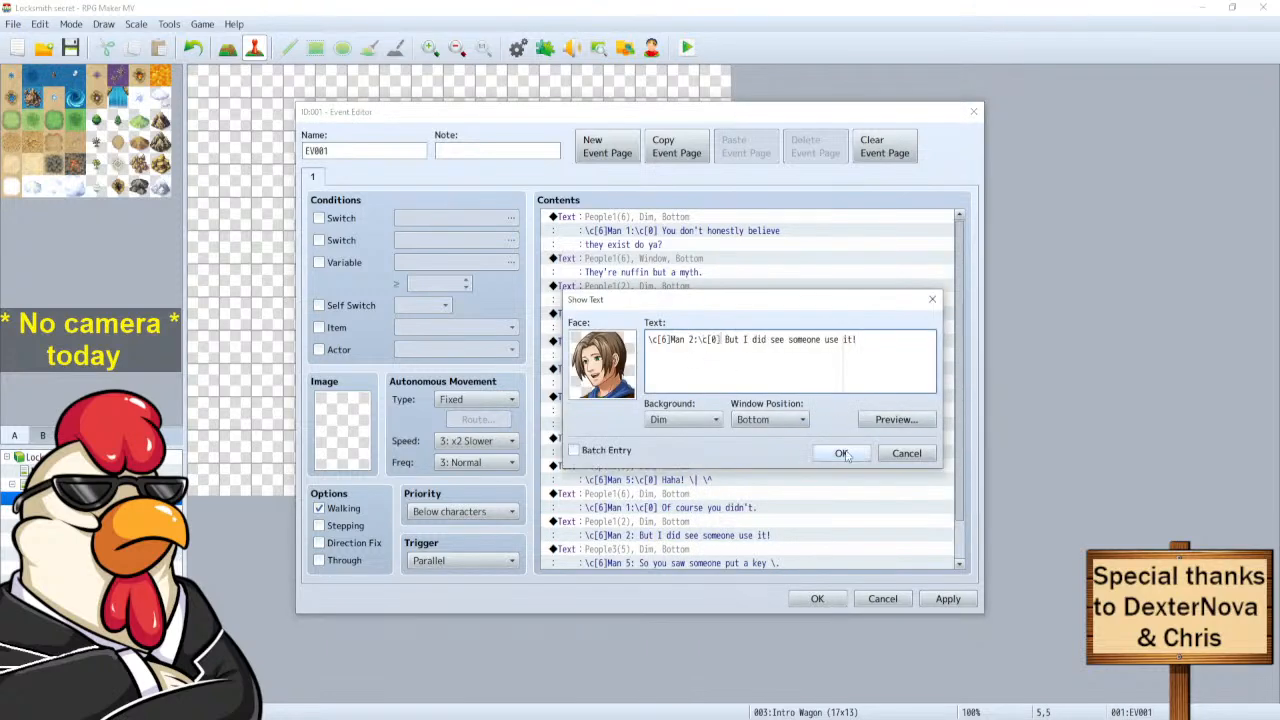
left_click(843, 453)
Add \c[0] after Man 5's name in the key line and change both \. pauses to \|.
right_click(665, 556)
left_click(700, 574)
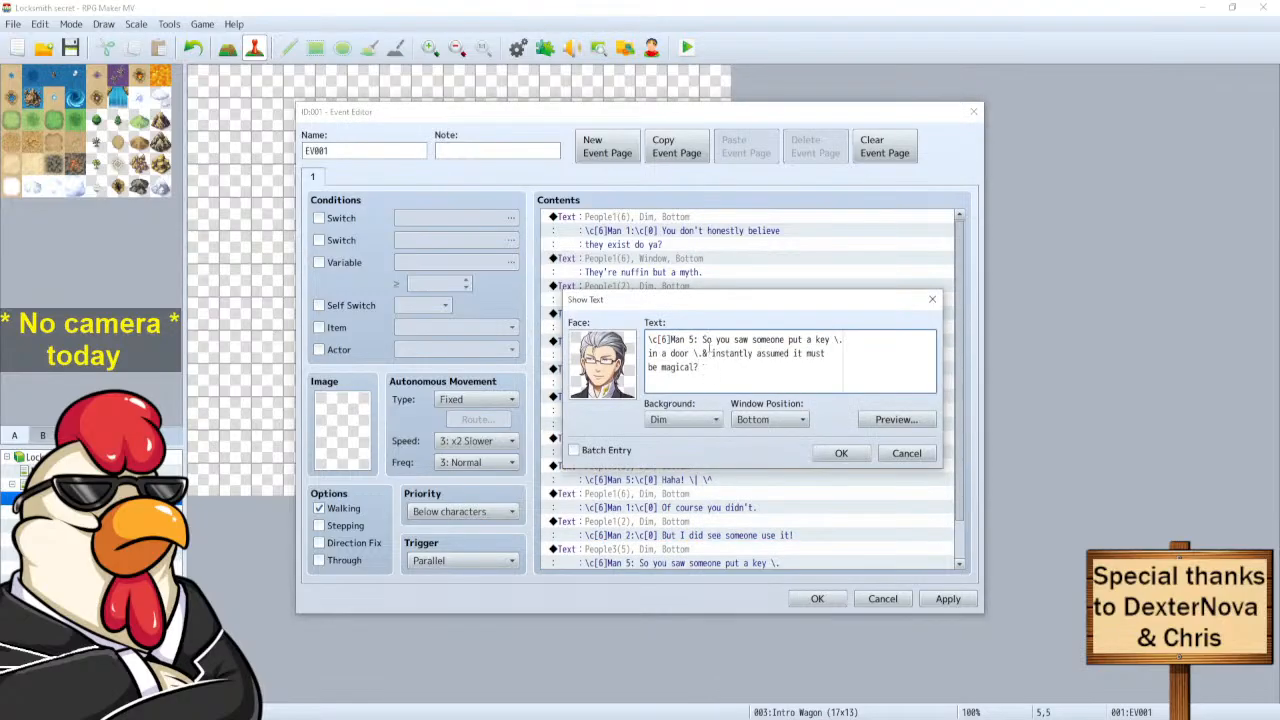
left_click(698, 340)
type("\\c[0]")
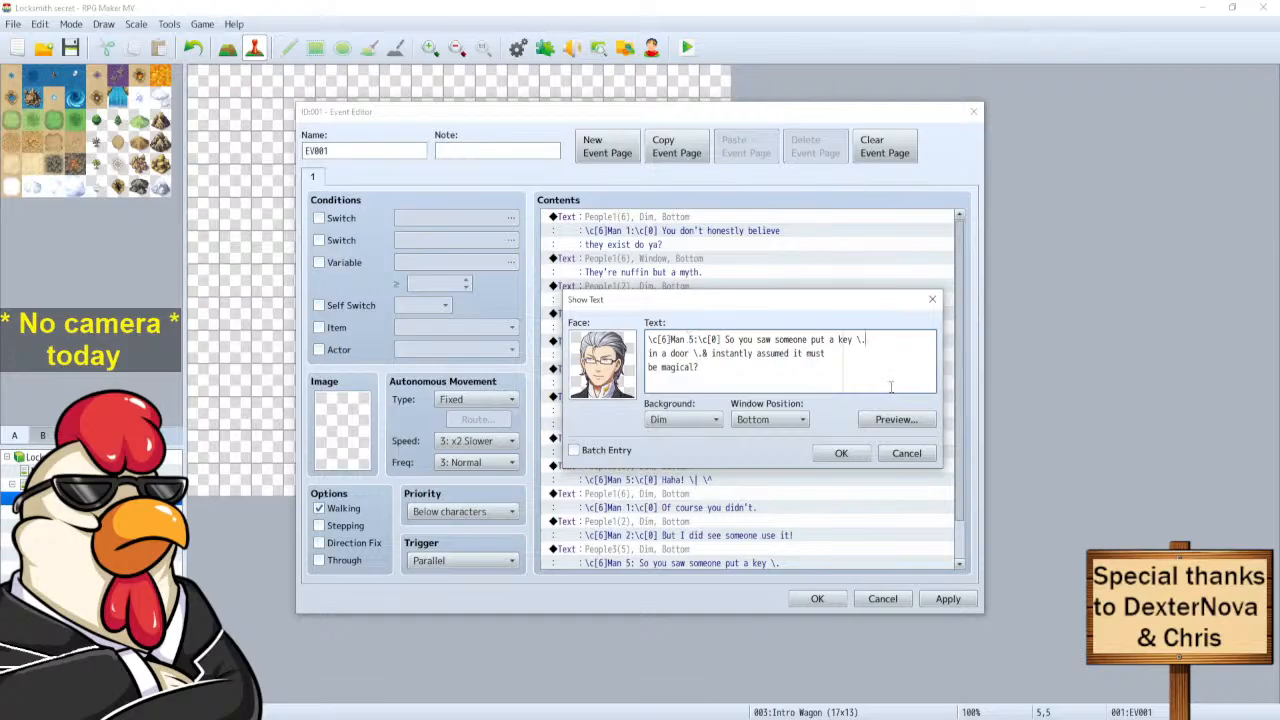
key("BackSpace")
type("|")
key("BackSpace")
type("|")
left_click(838, 456)
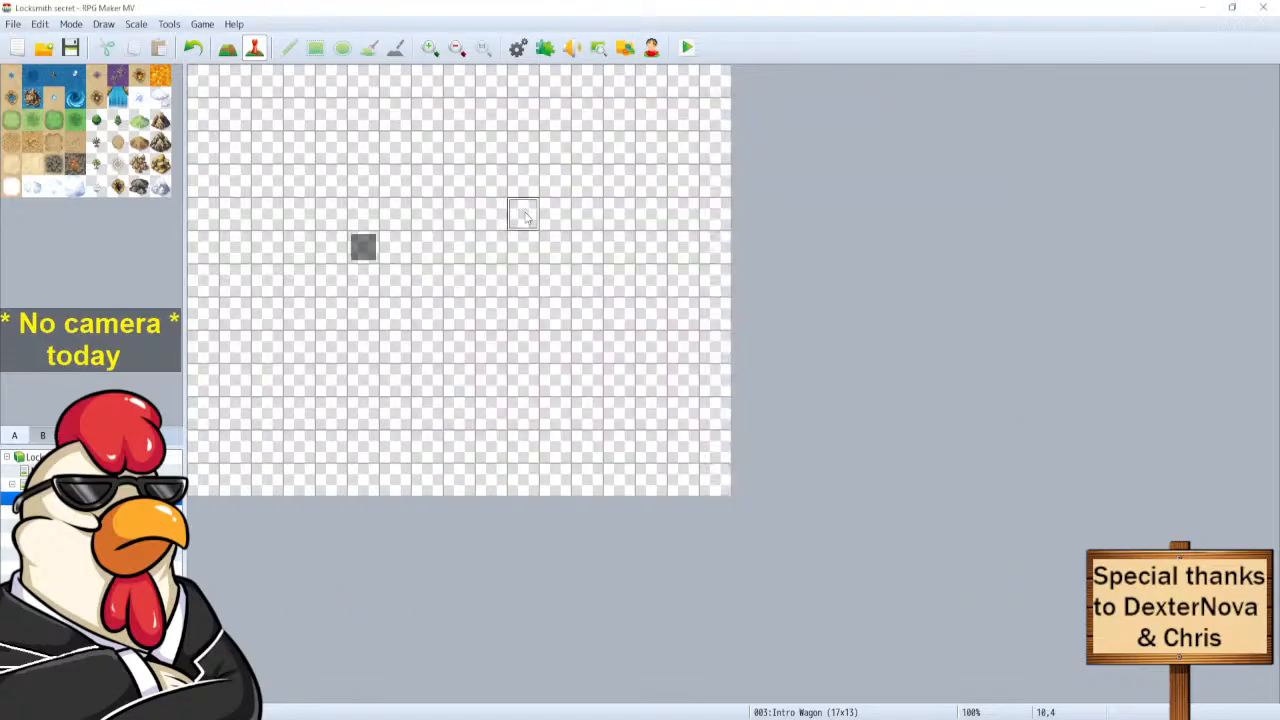
Set the player's starting position to tile 10,4 and launch a new-game playtest.
right_click(525, 211)
mouse_move(570, 378)
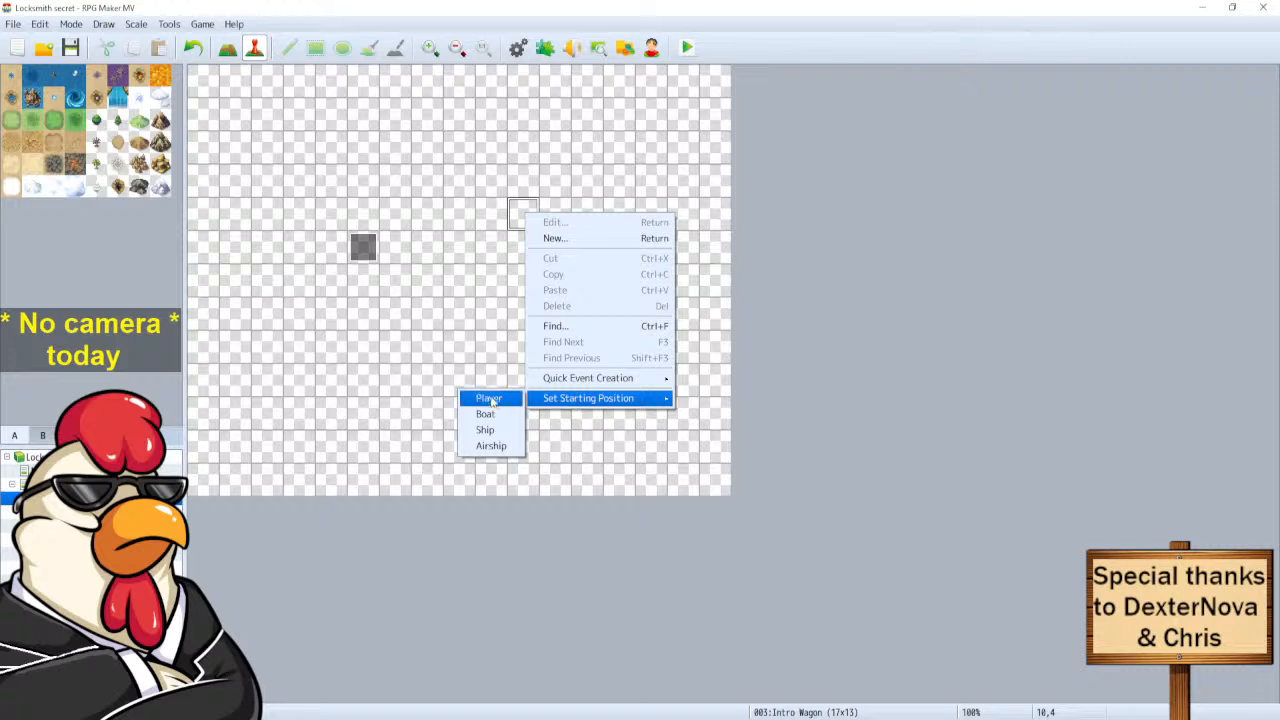
left_click(485, 399)
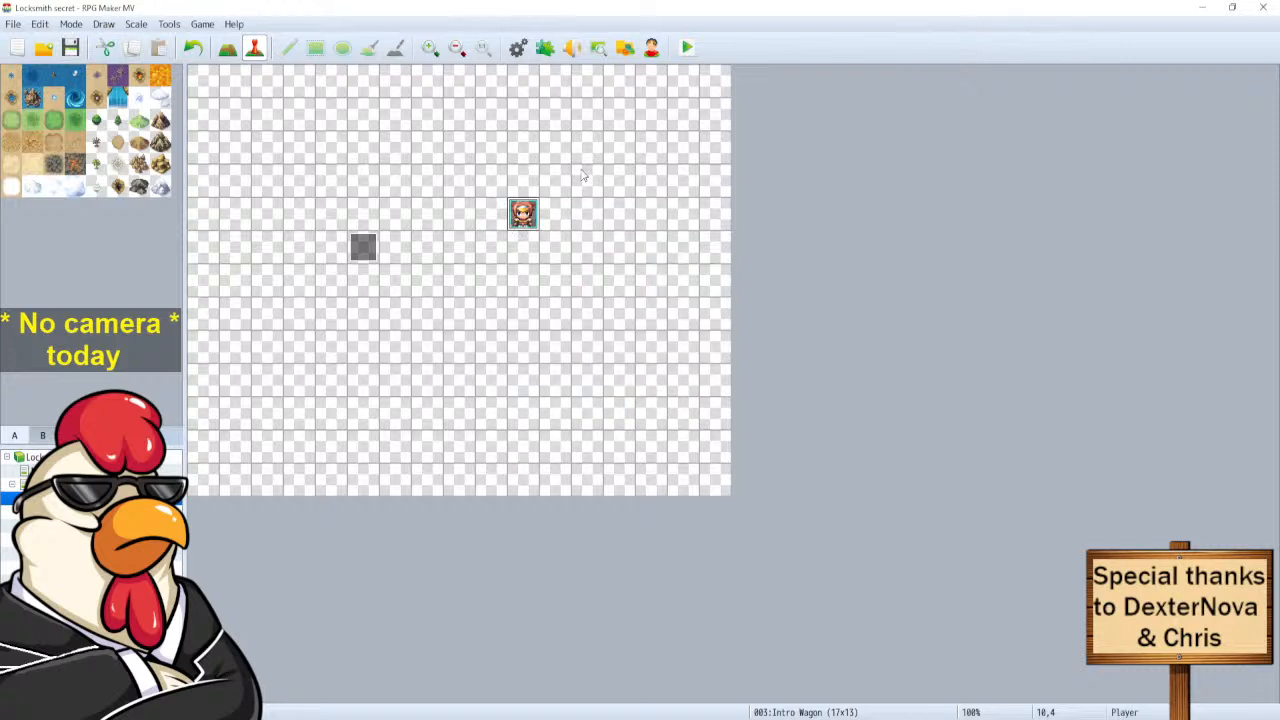
left_click(517, 47)
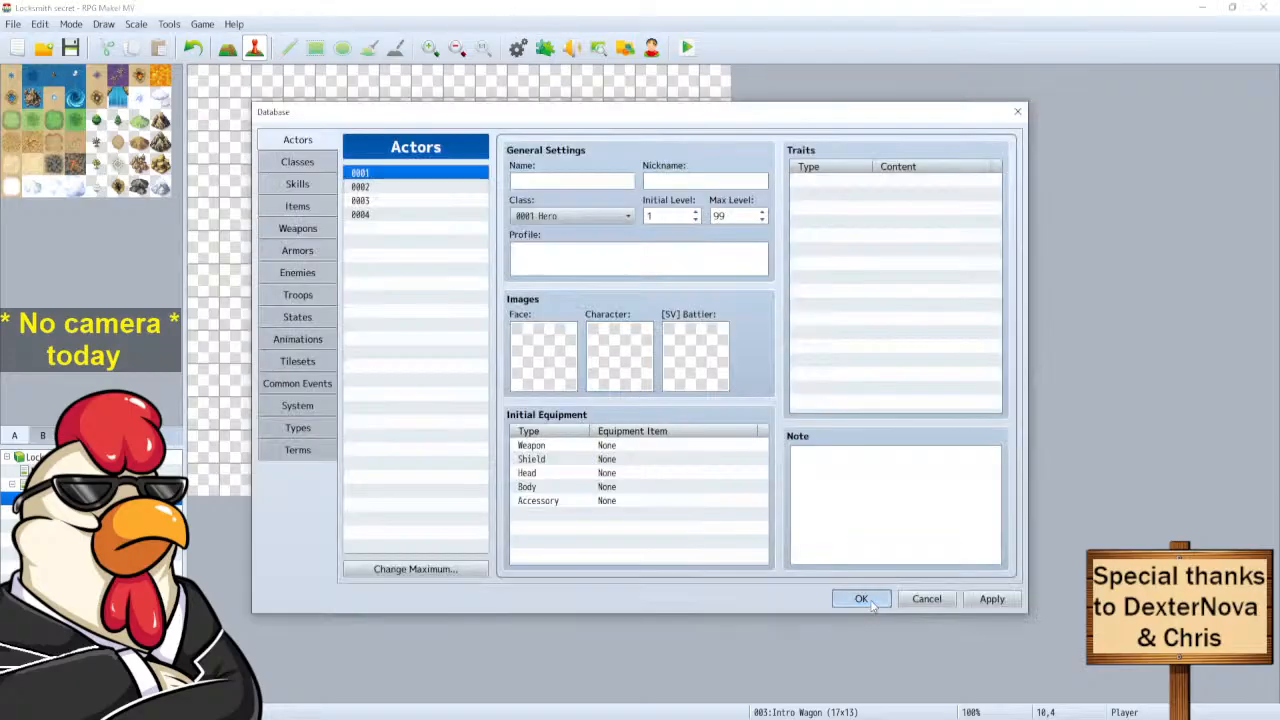
left_click(862, 598)
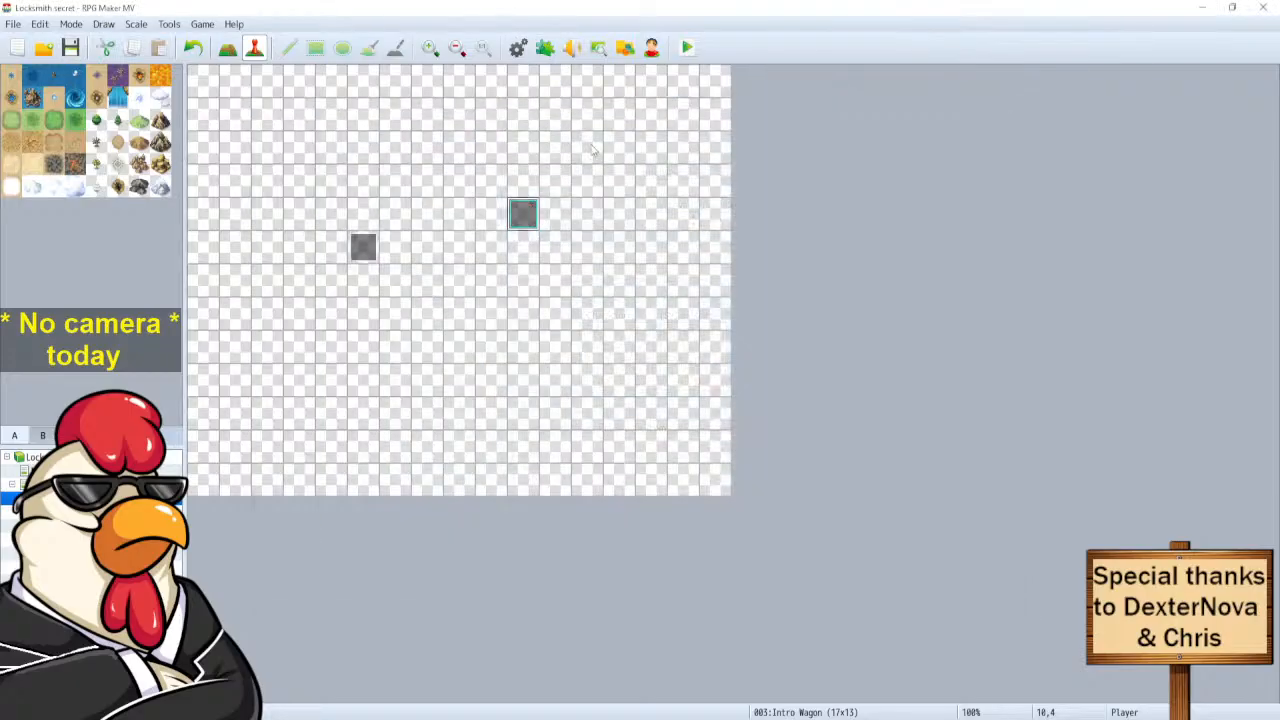
left_click(688, 48)
left_click_drag(575, 141, 638, 127)
key("Return")
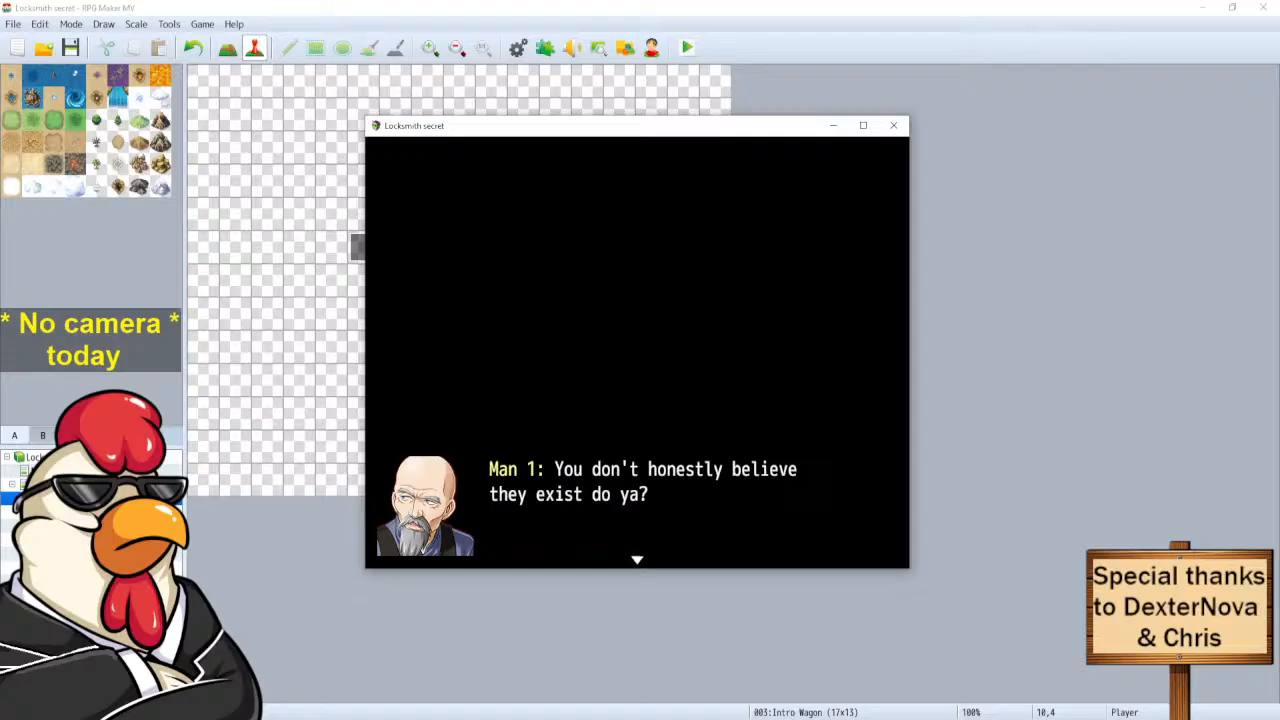
Play through the wagon banter line by line up to Man 1's line, then close the playtest.
key("Return")
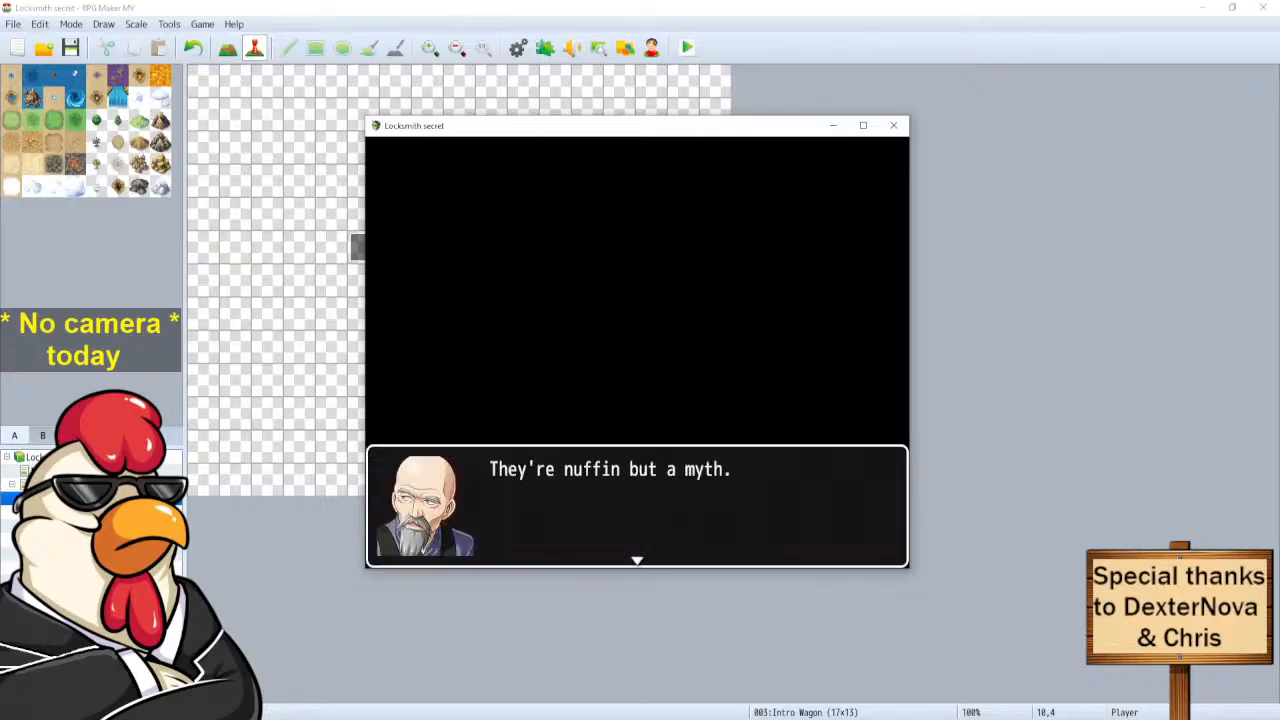
key("Return")
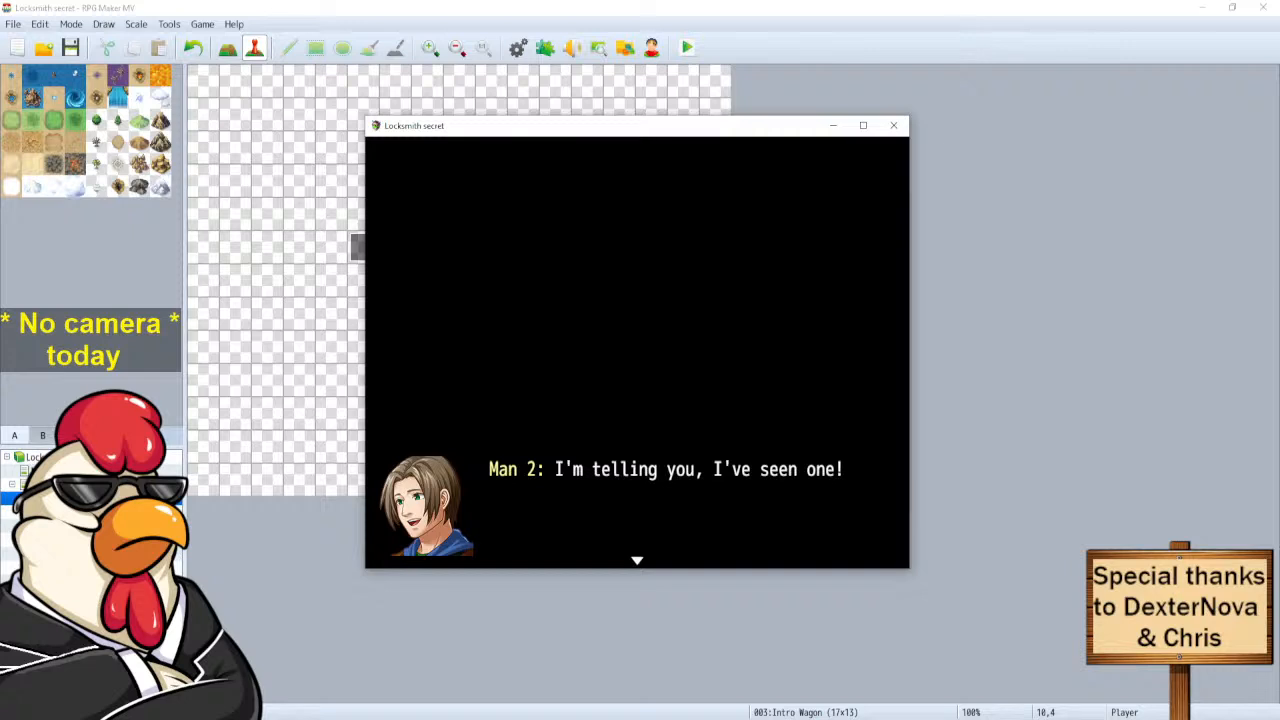
key("Return")
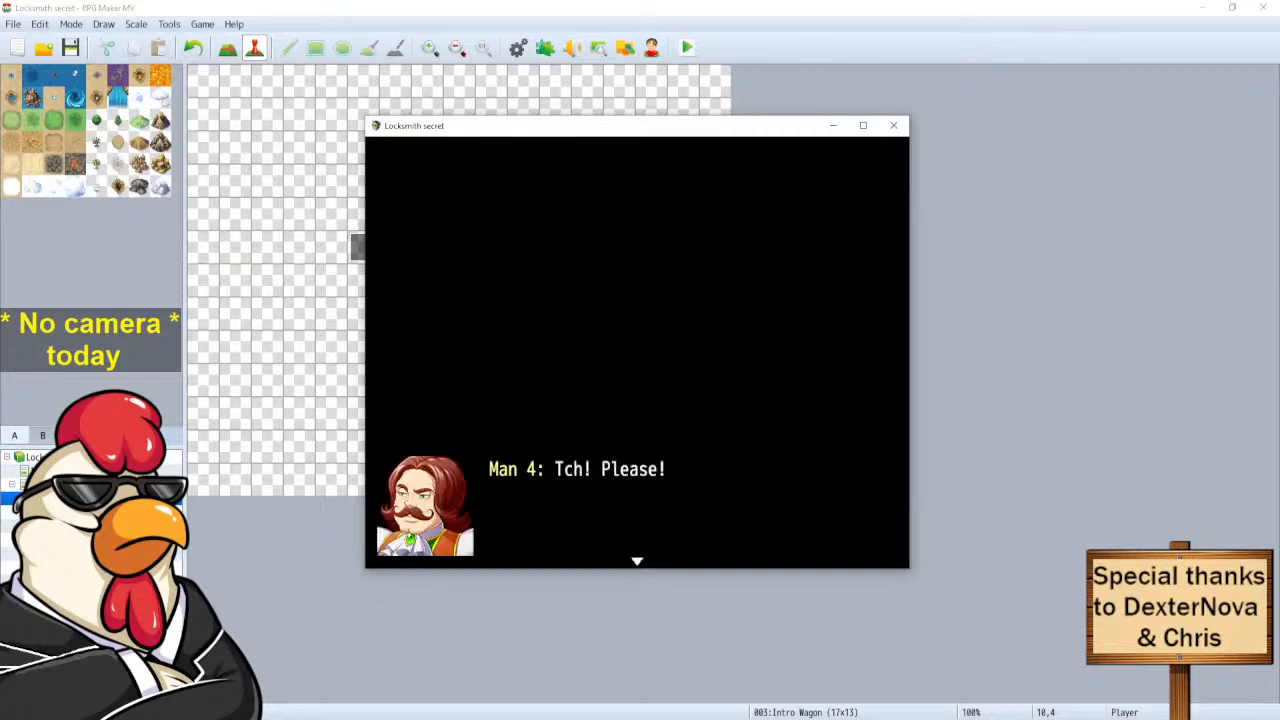
key("Return")
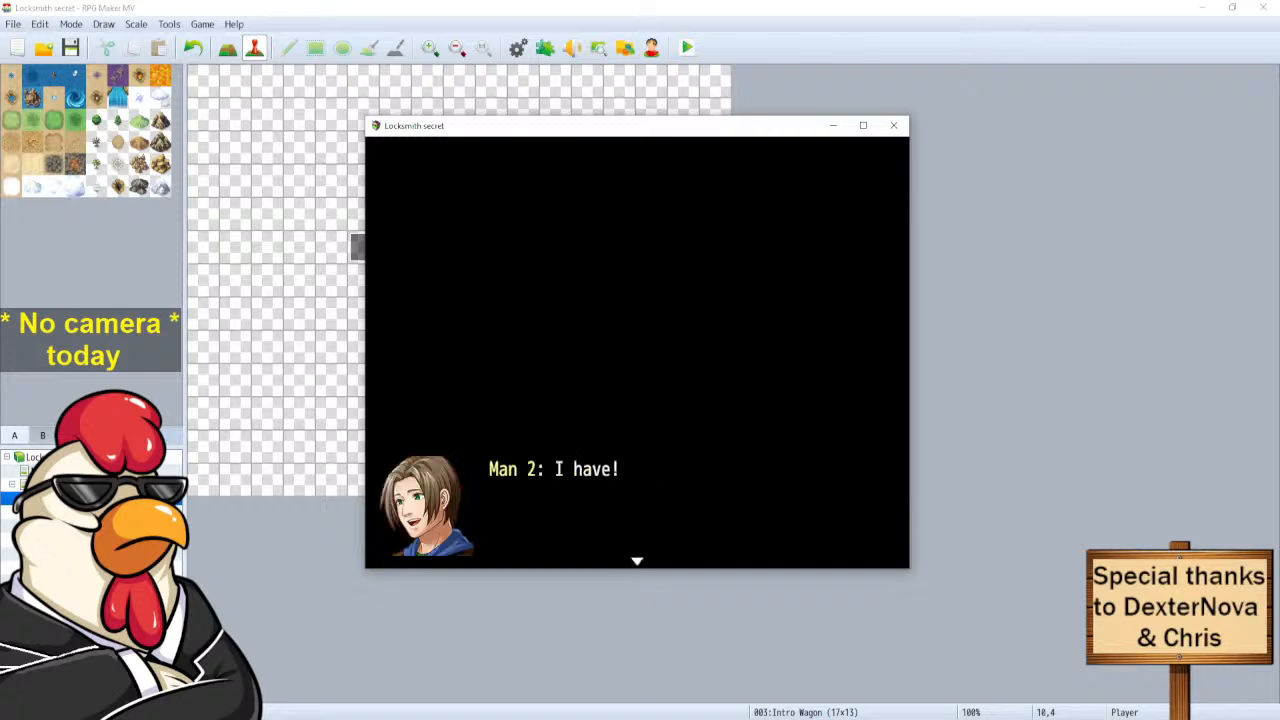
key("Return")
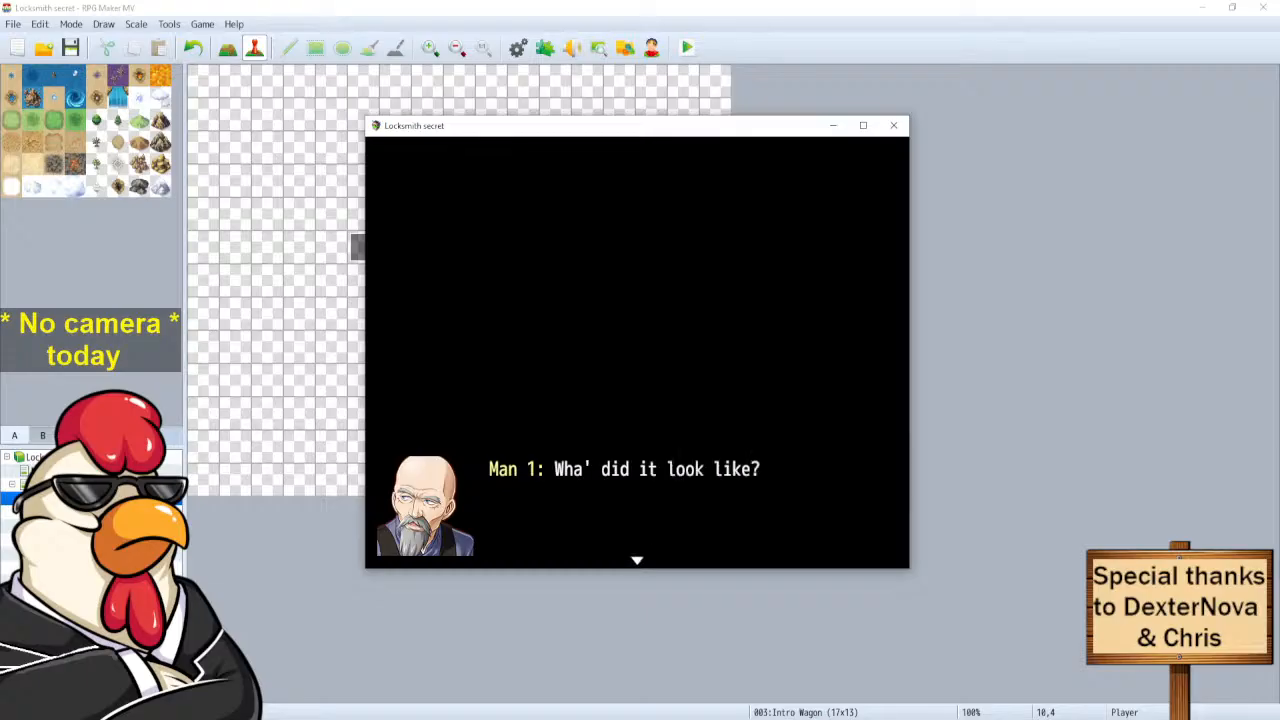
key("Return")
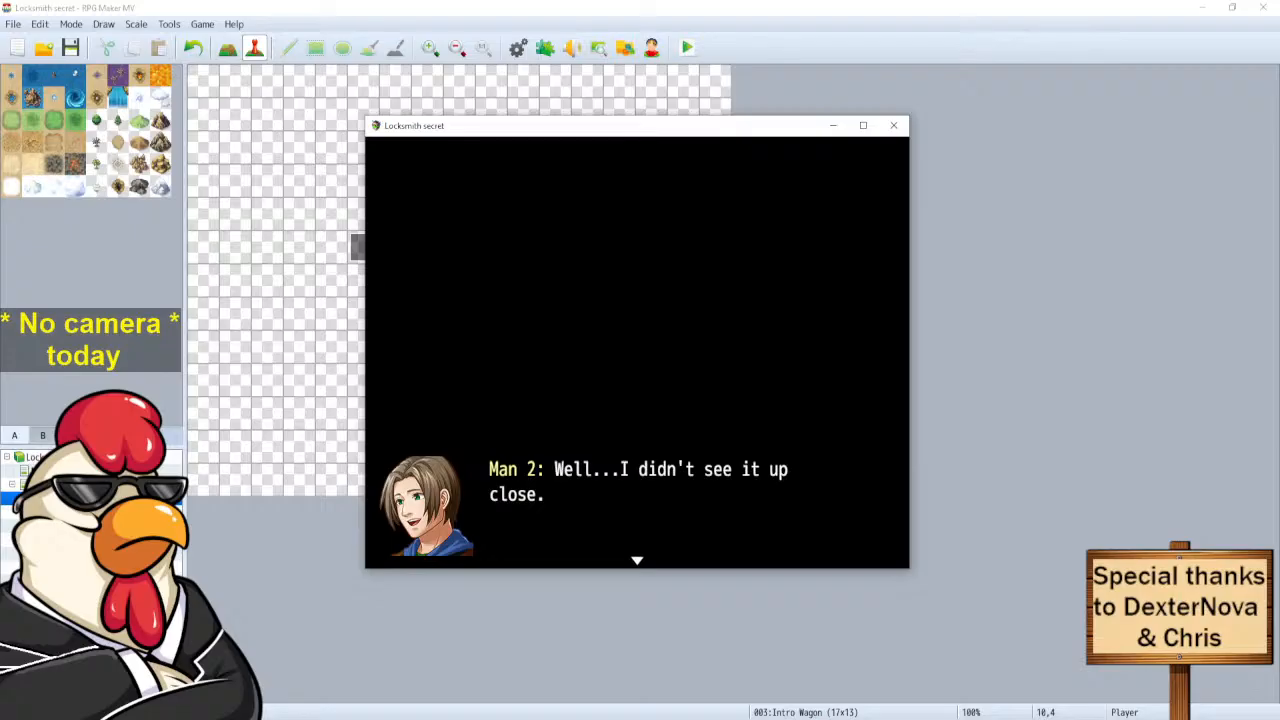
key("Return")
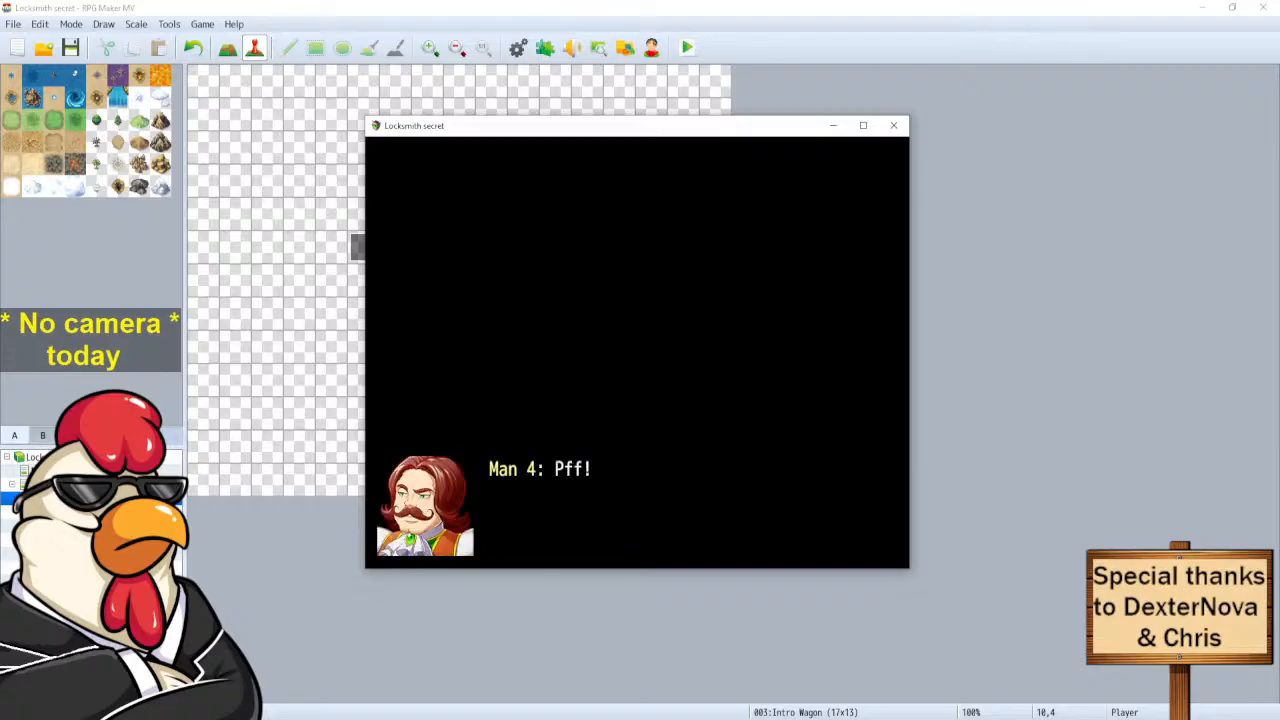
key("Return")
key("Return")
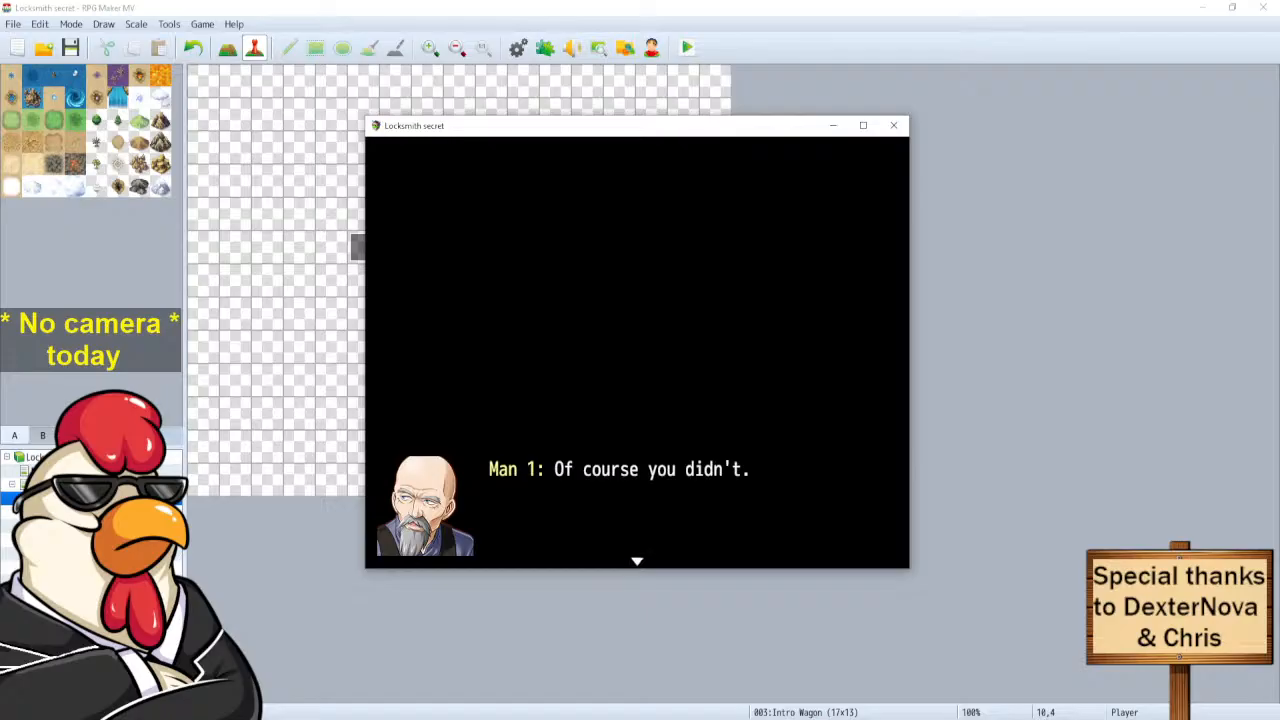
key("Return")
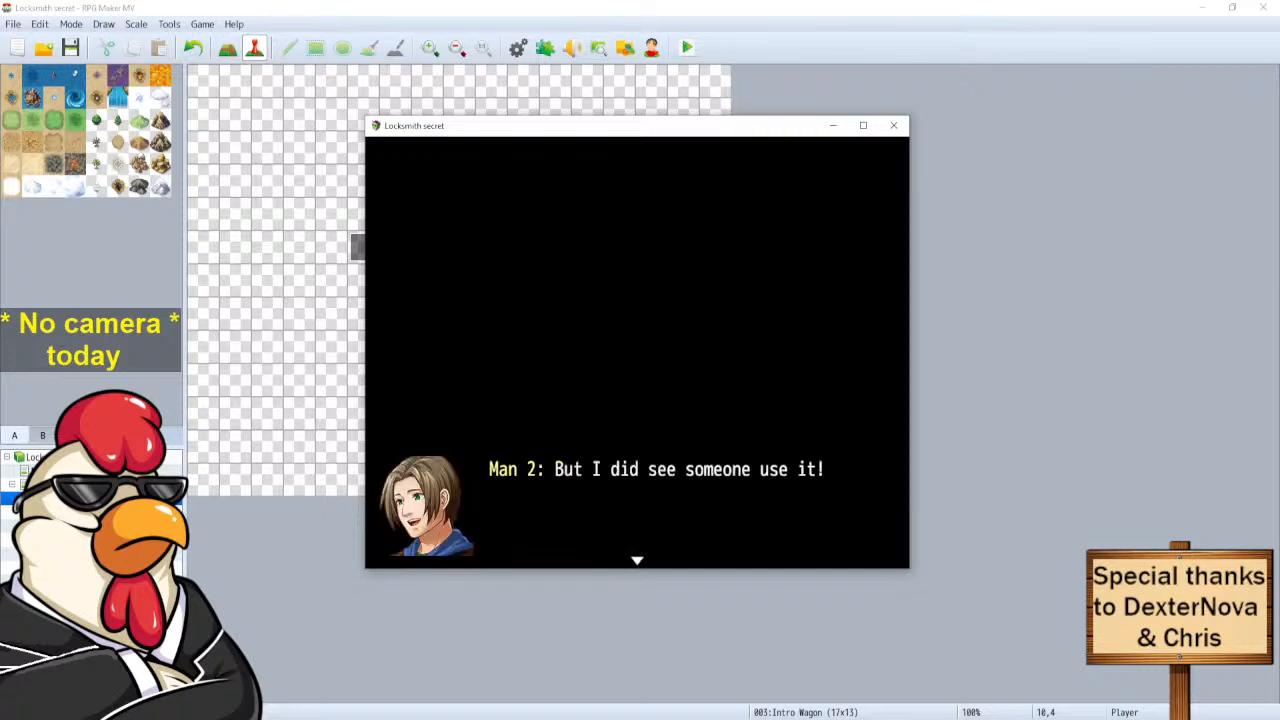
key("Return")
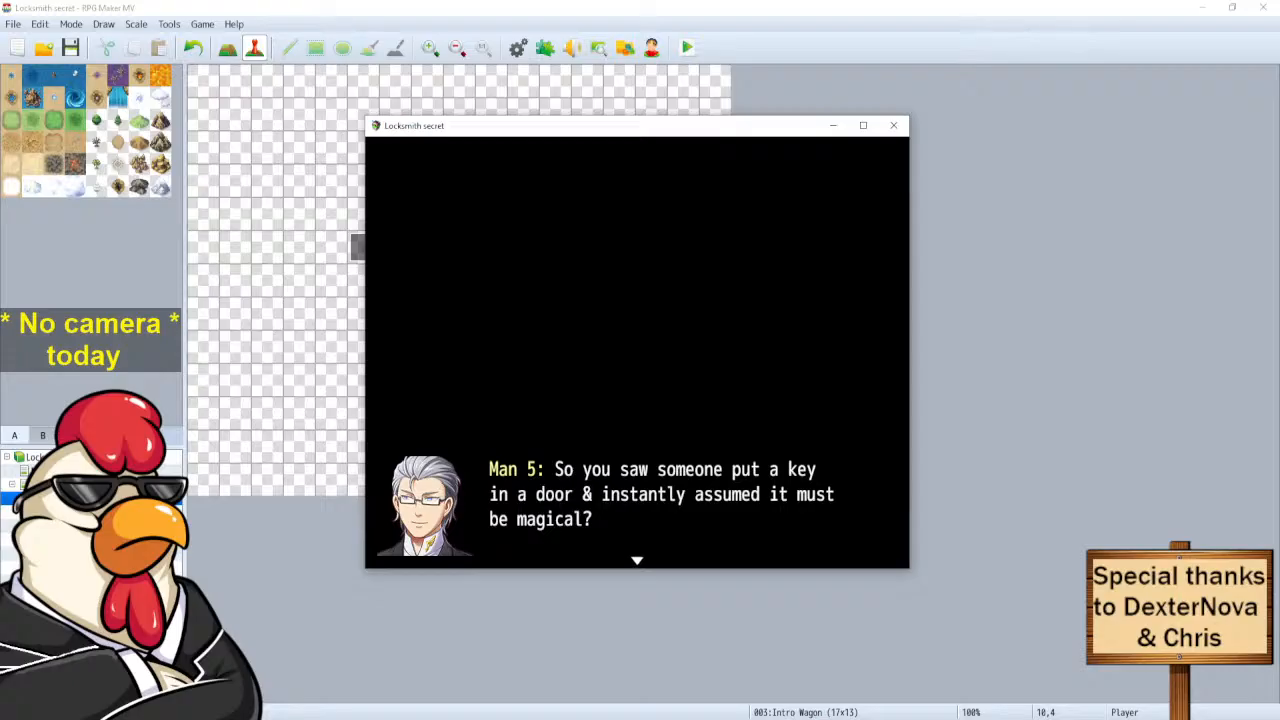
key("Return")
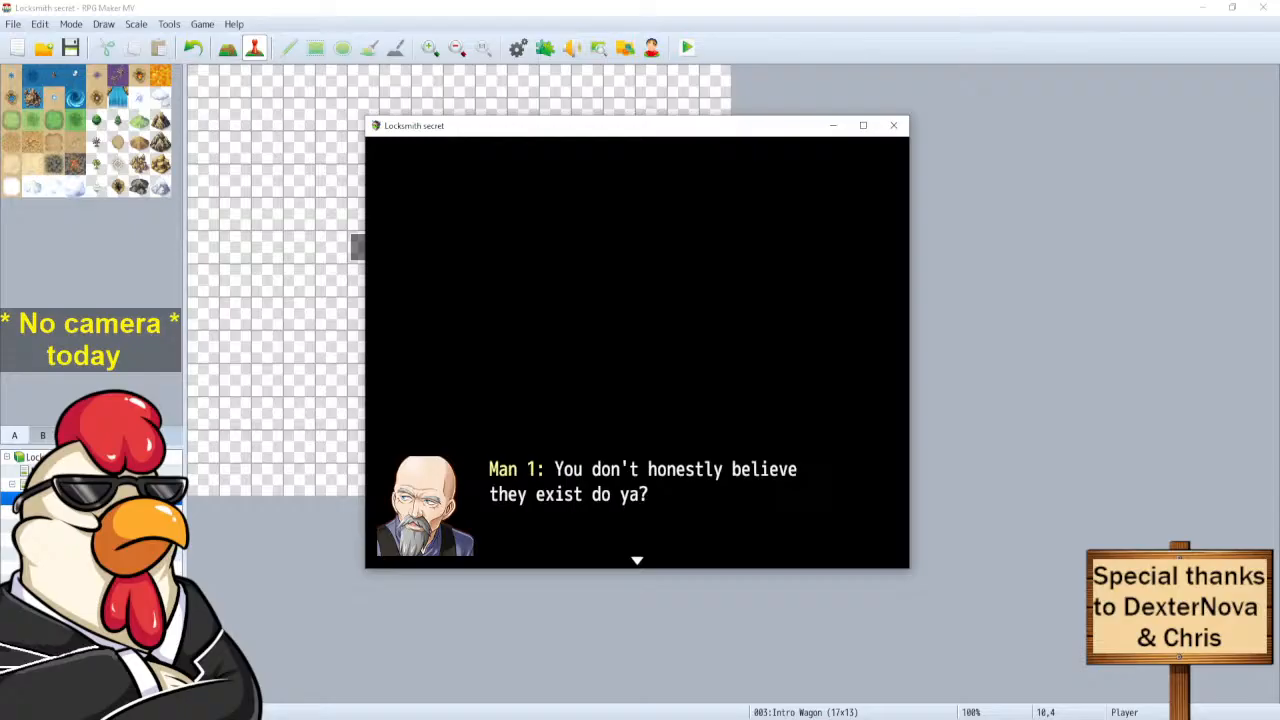
left_click(893, 125)
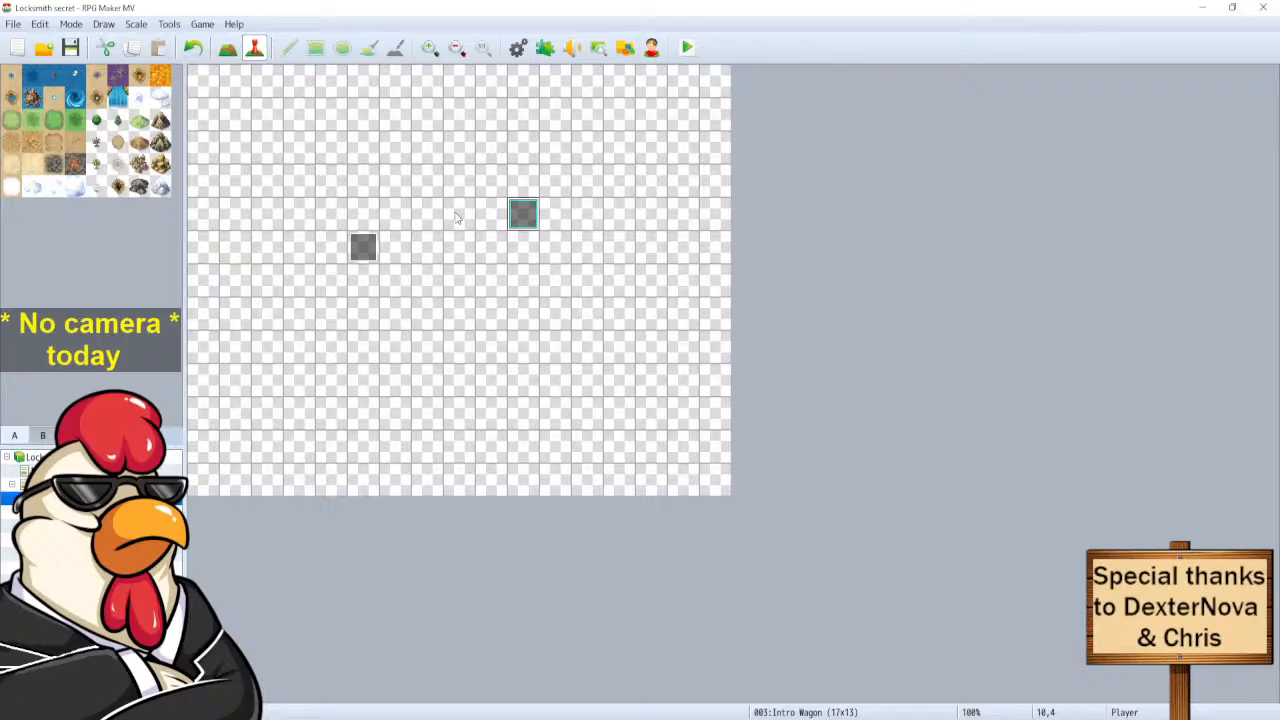
Lengthen Man 5's laugh from 'Haha!' to 'Hahaha!' in the wagon event.
double_click(523, 213)
left_click(666, 470)
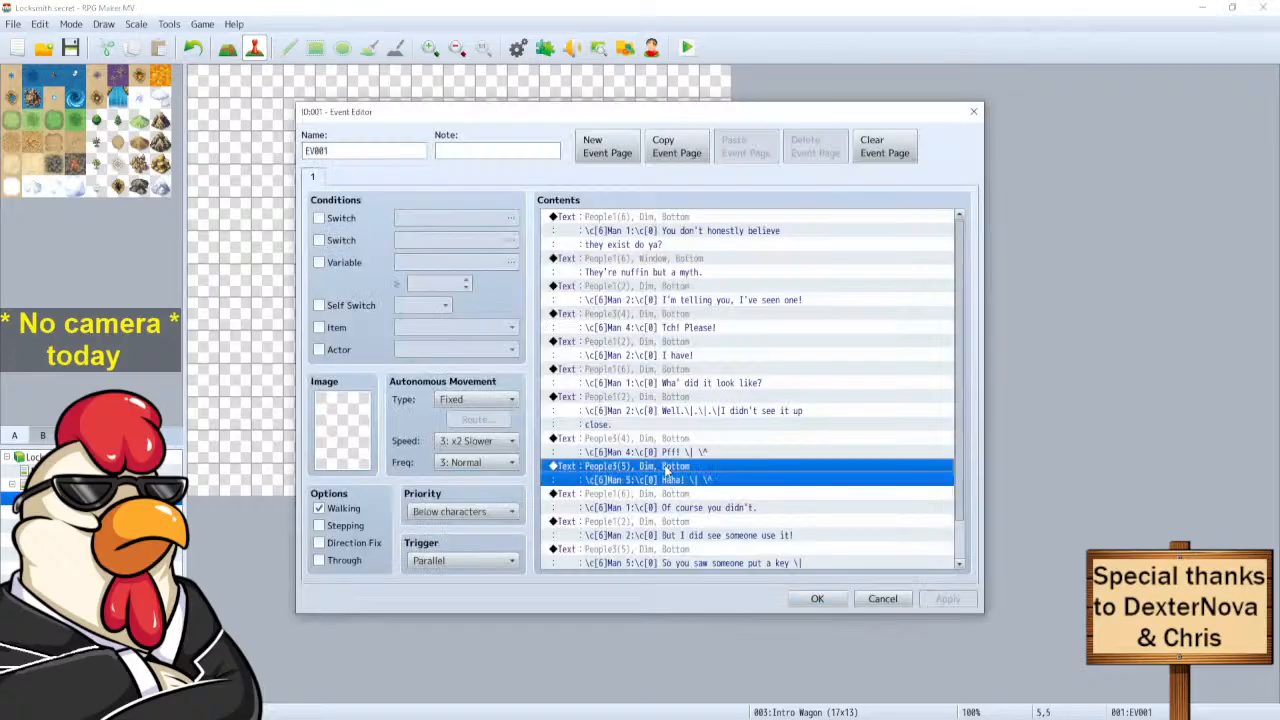
right_click(667, 469)
left_click(708, 492)
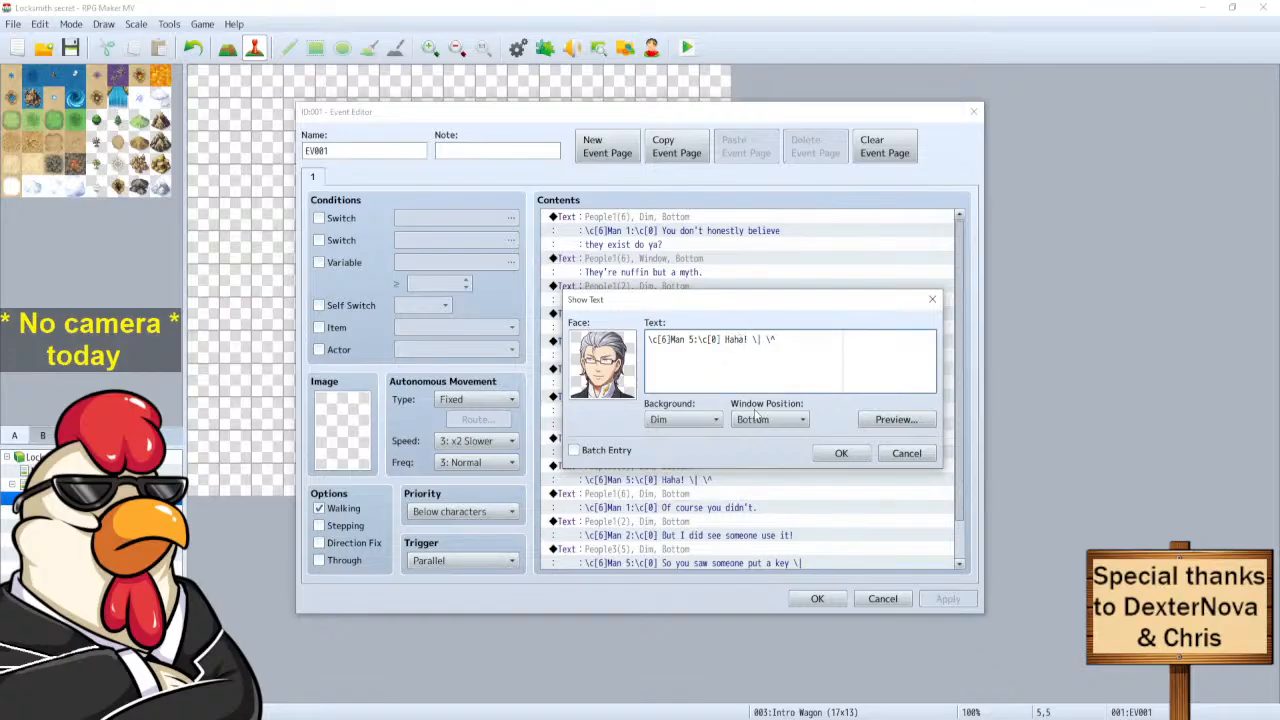
type("ha")
left_click(839, 453)
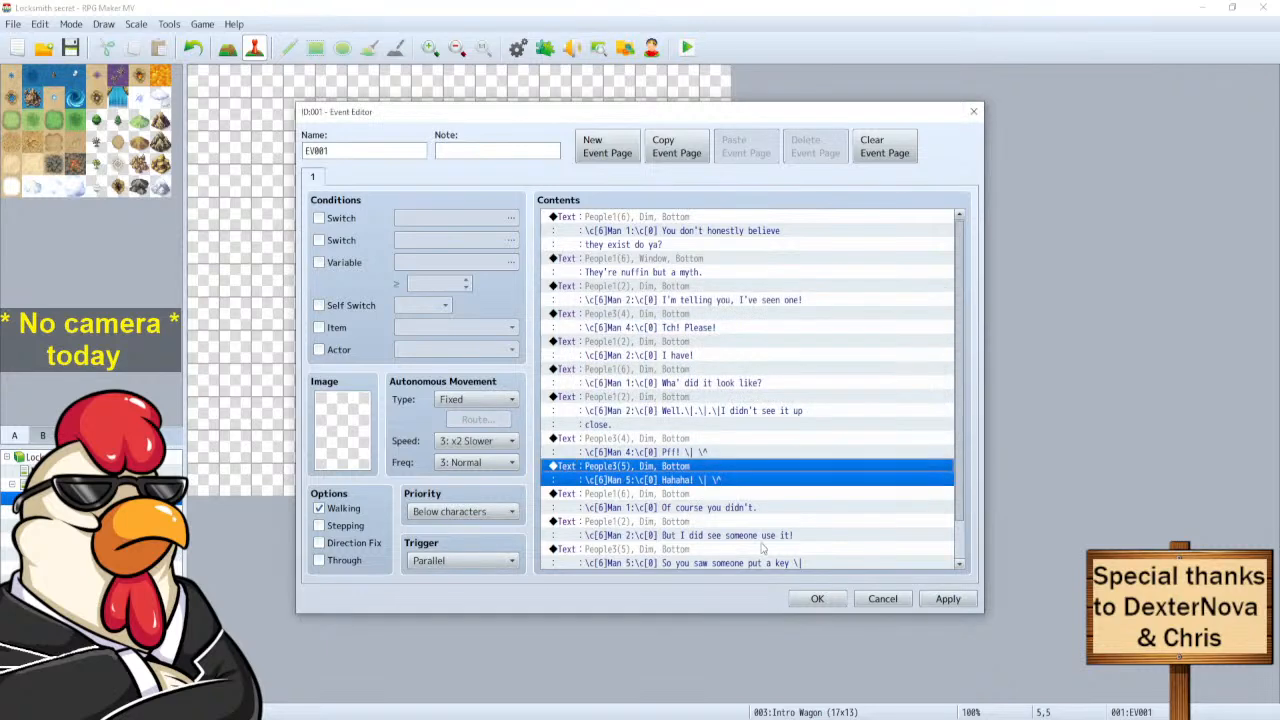
Select Man 2's 'But I did see someone use it!' entry, then the empty end of the list.
scroll(760, 548, "down", 1)
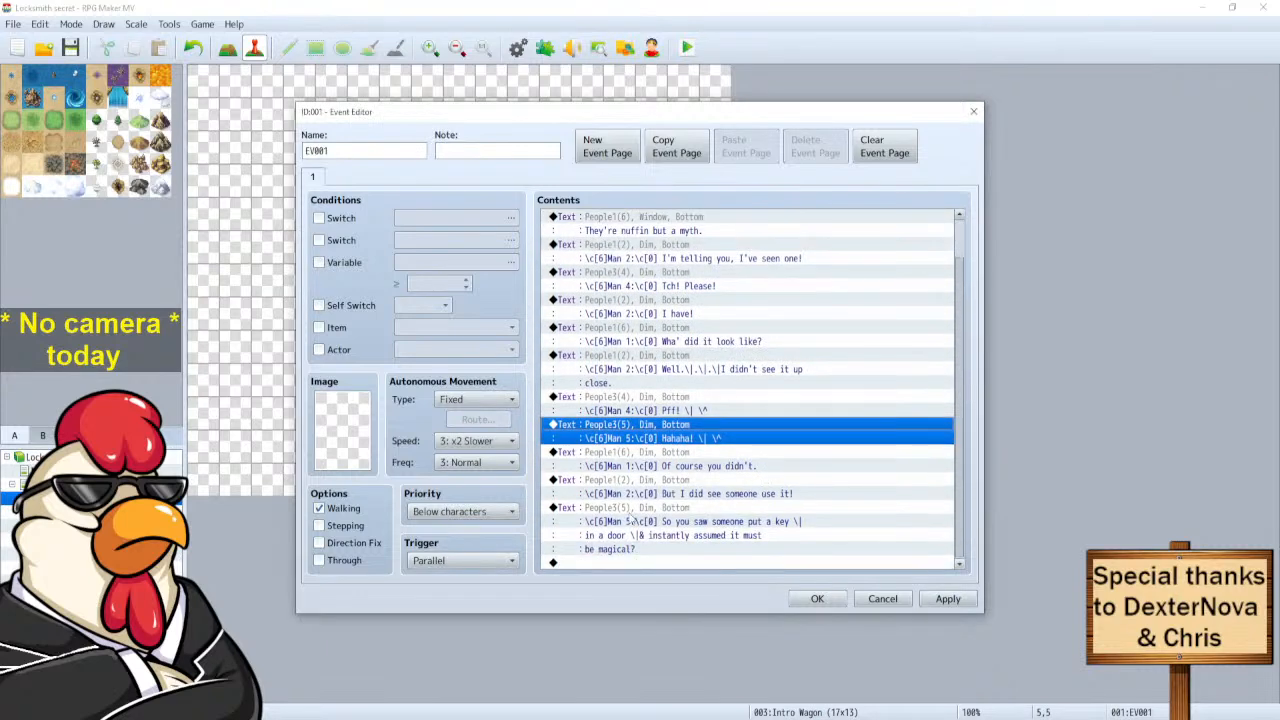
left_click(630, 520)
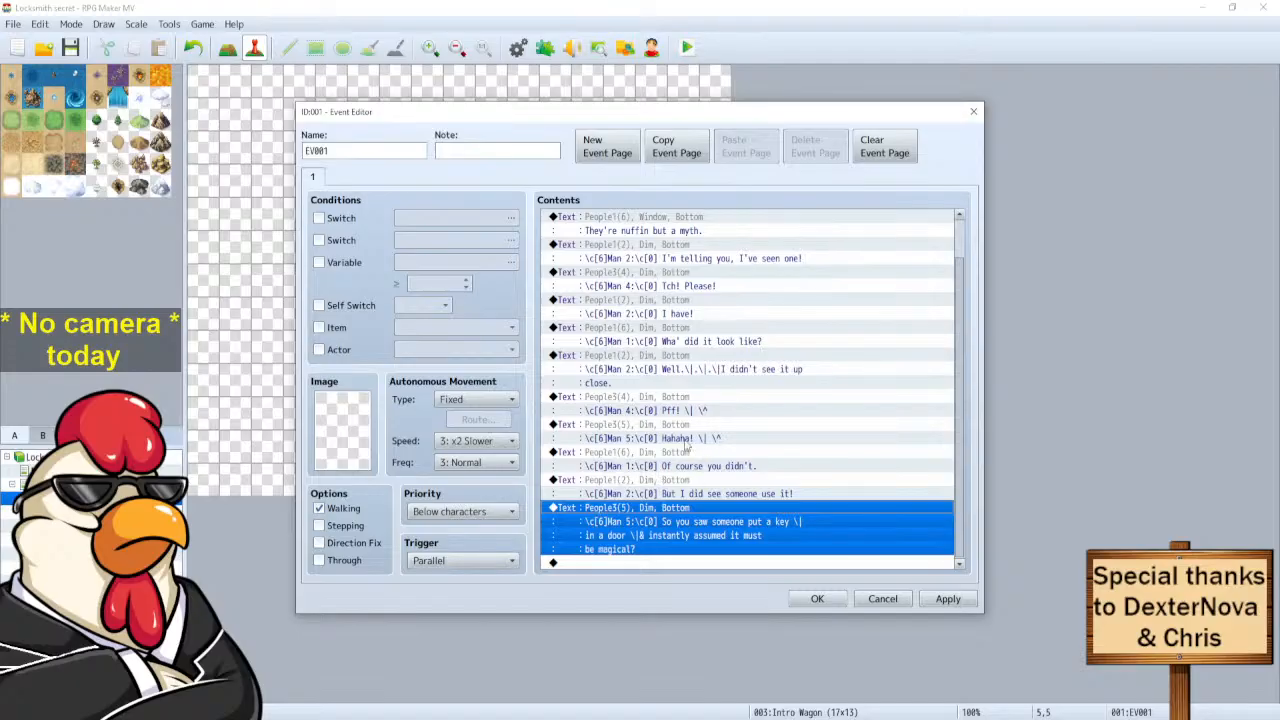
left_click(615, 565)
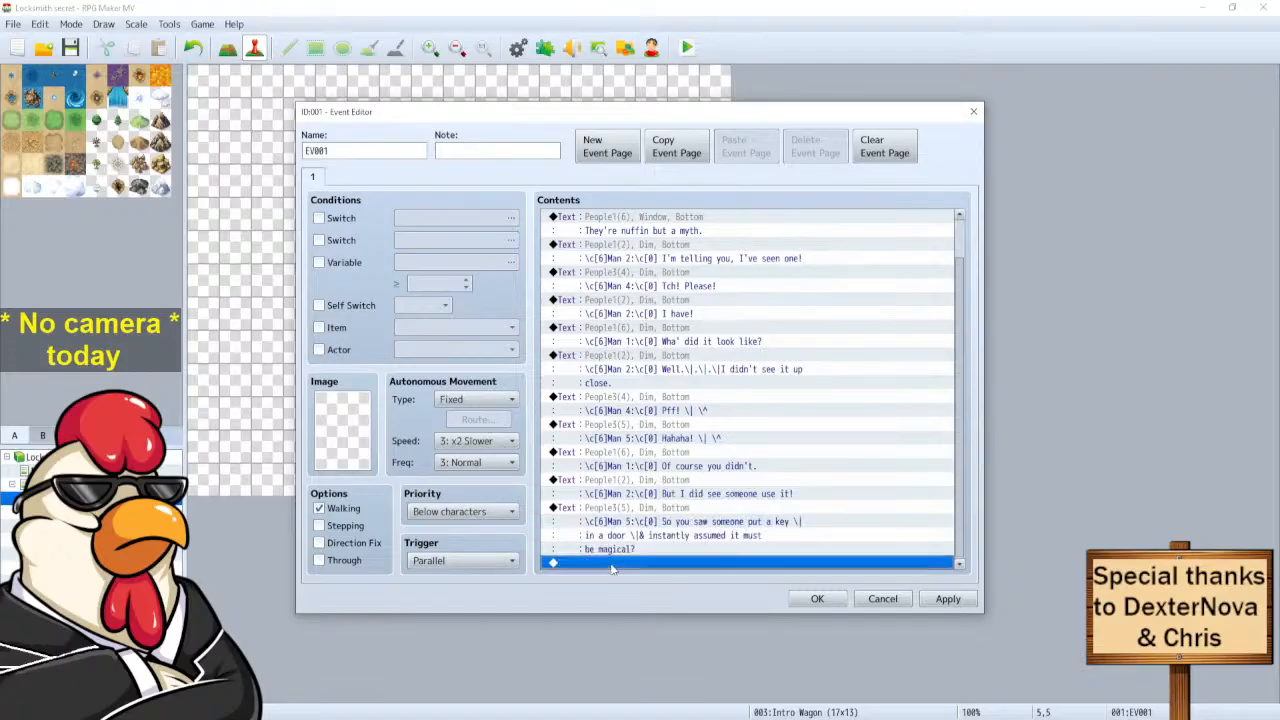
left_click(635, 516)
left_click(636, 484)
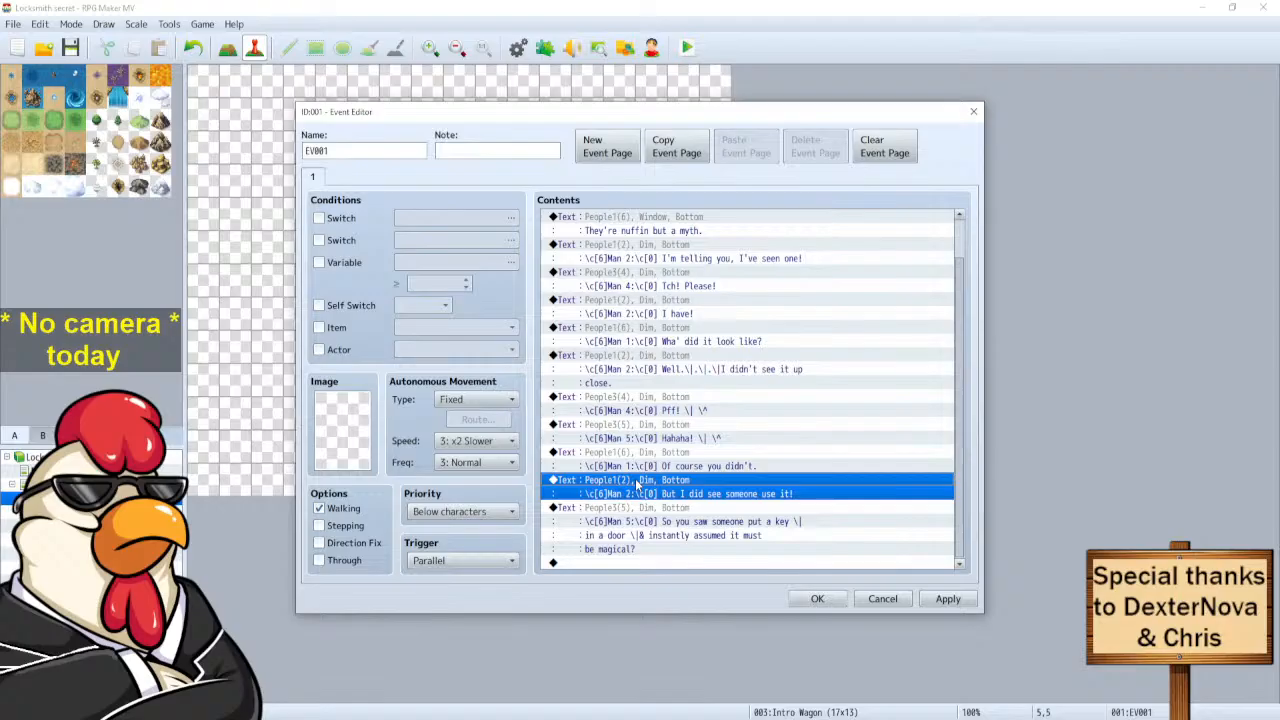
left_click(628, 565)
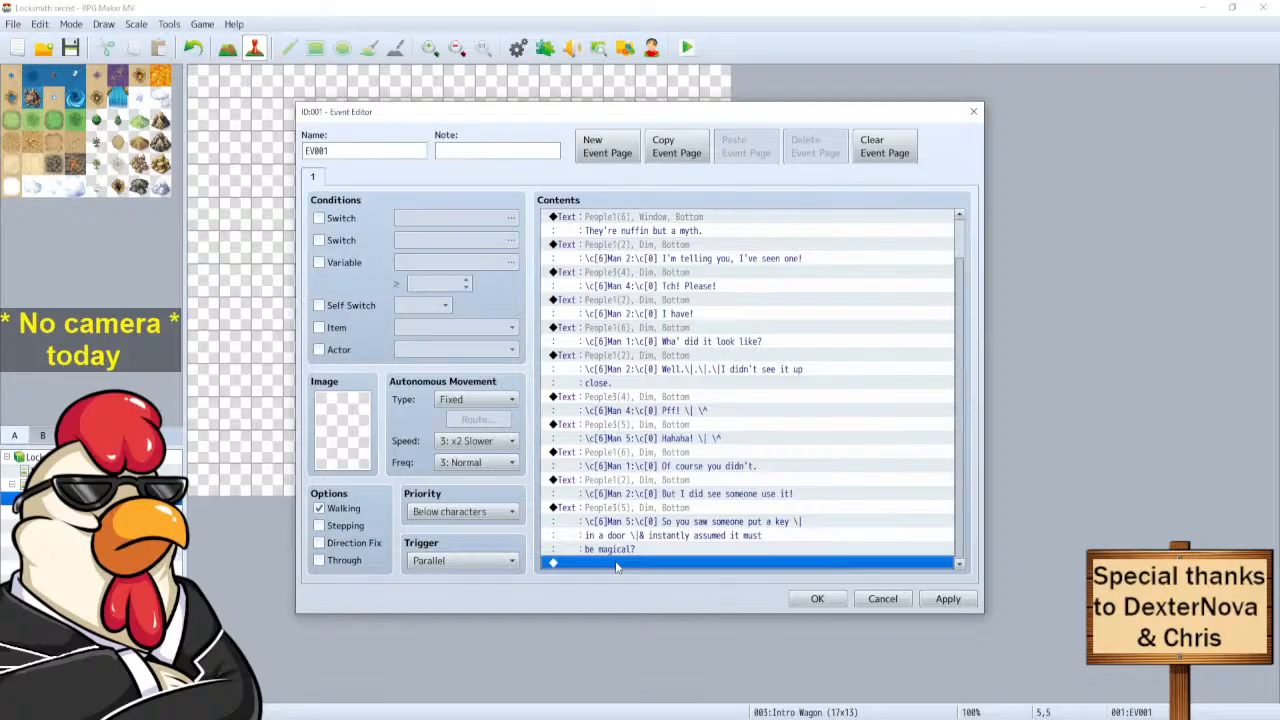
Paste a copy of Man 2's 'But I did see someone use it!' line at the list end.
key("ctrl+v")
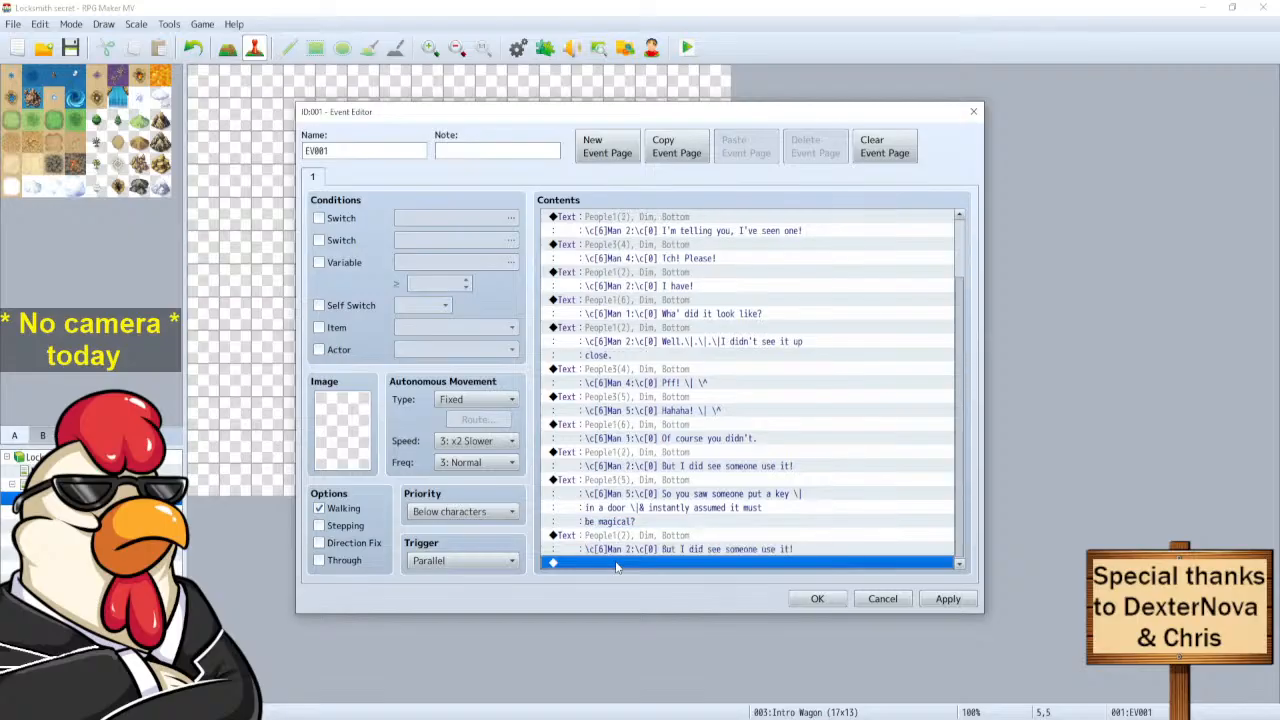
left_click(634, 542)
right_click(636, 540)
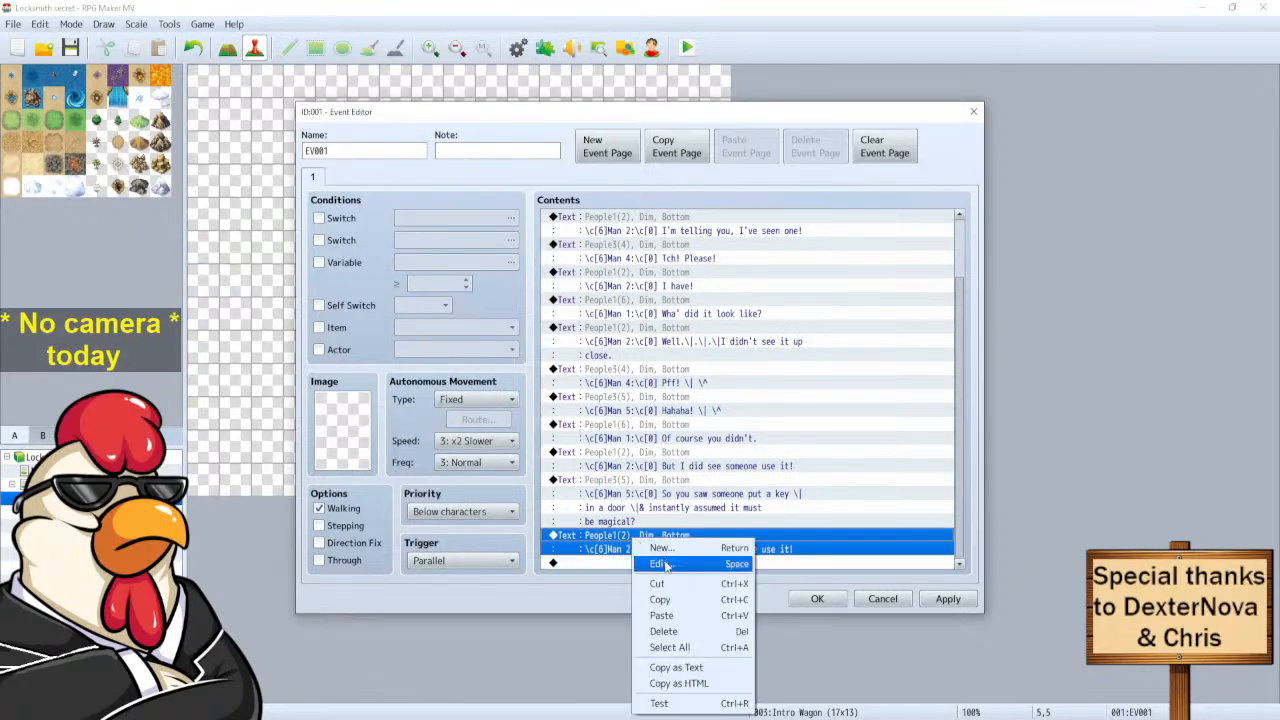
left_click(662, 563)
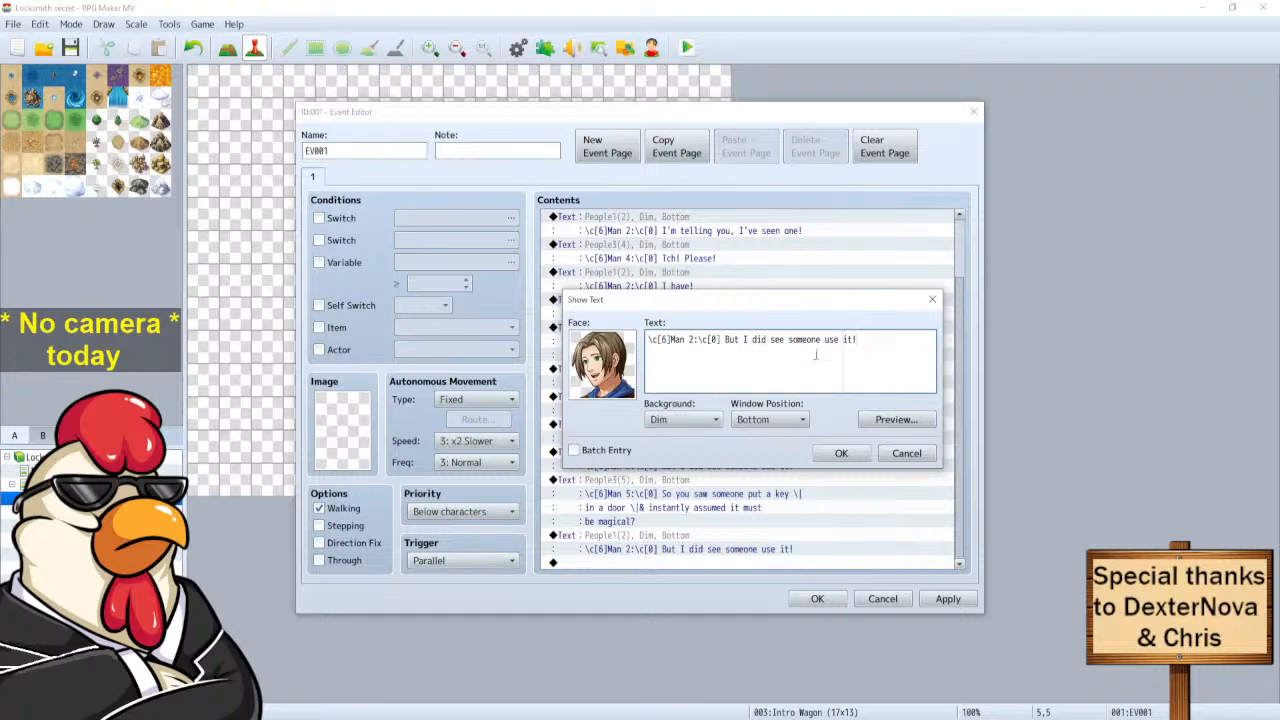
Try removing the pasted line's sentence, portrait and speaker name, then cancel the changes.
left_click_drag(860, 340, 726, 334)
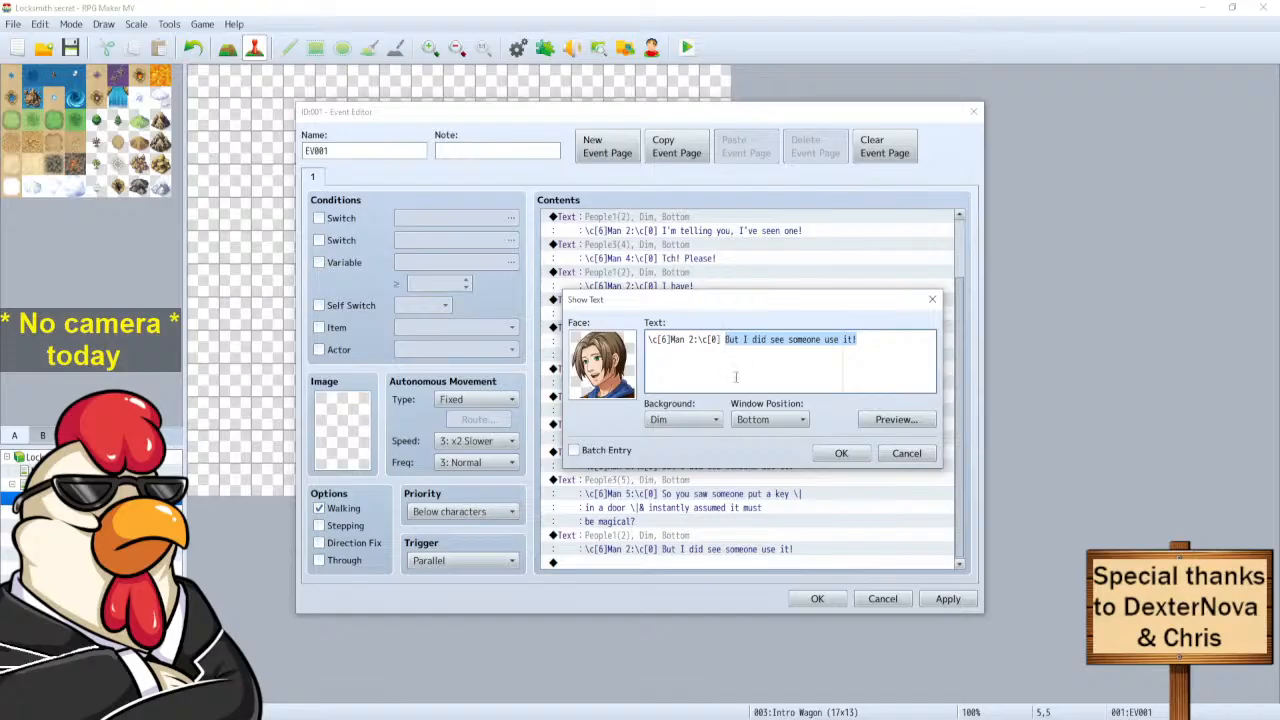
key("ctrl+x")
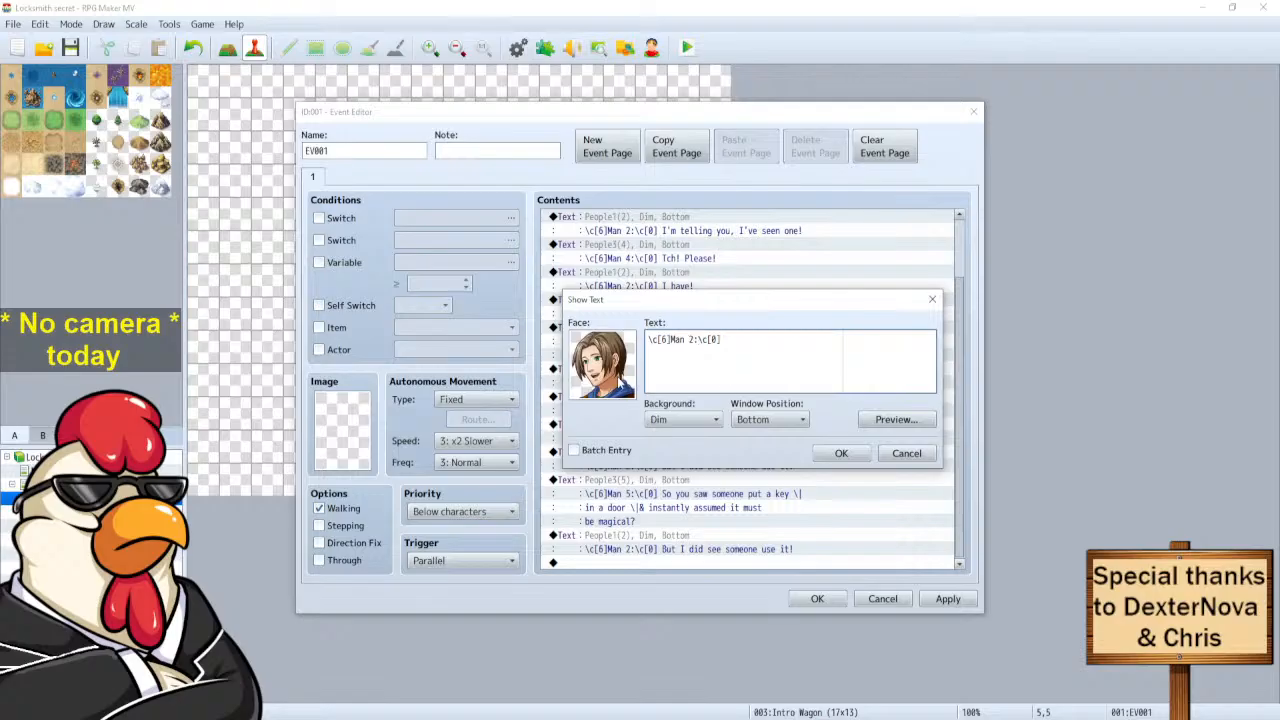
double_click(604, 346)
left_click(549, 247)
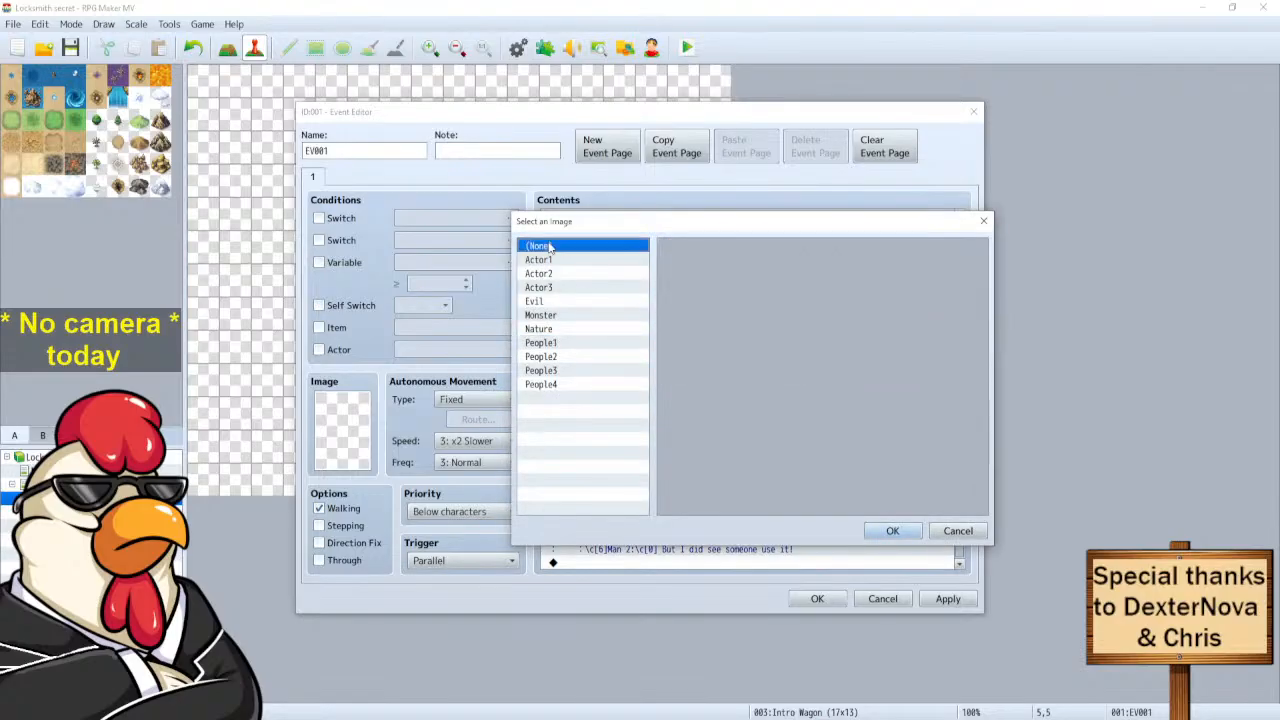
left_click(892, 531)
left_click(698, 338)
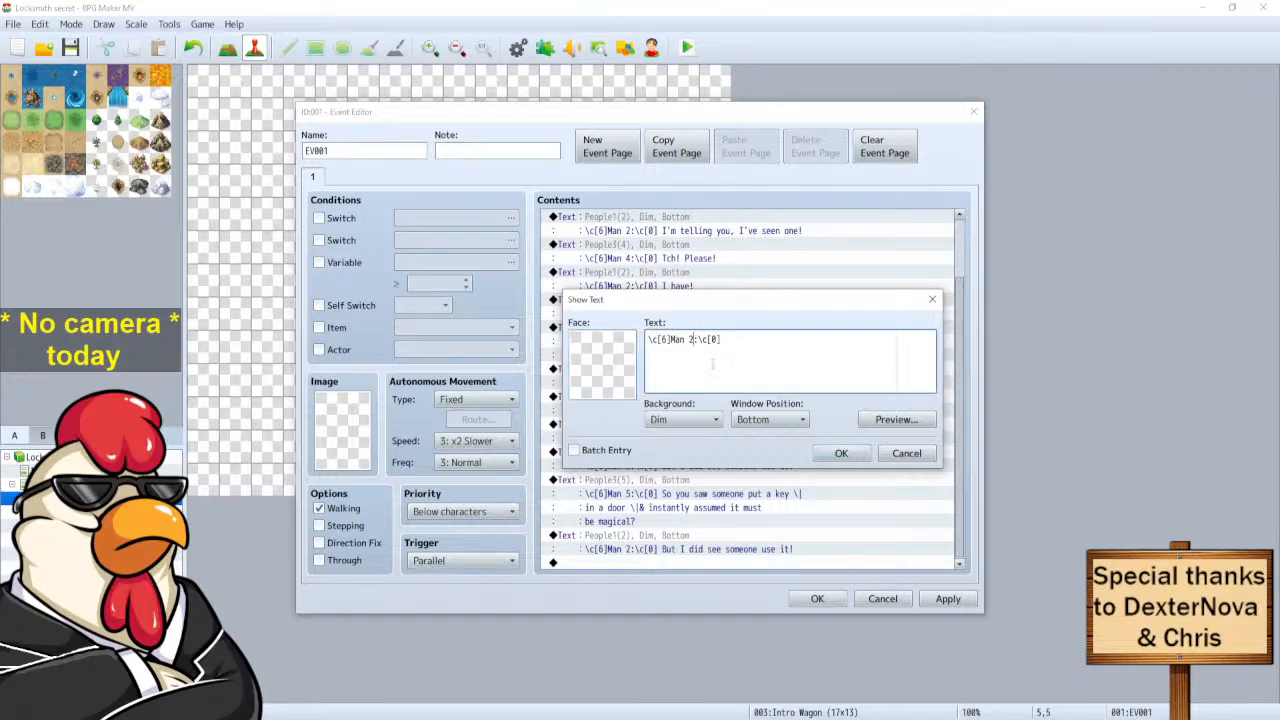
key("BackSpace")
key("BackSpace")
key("BackSpace")
key("BackSpace")
key("BackSpace")
left_click(905, 453)
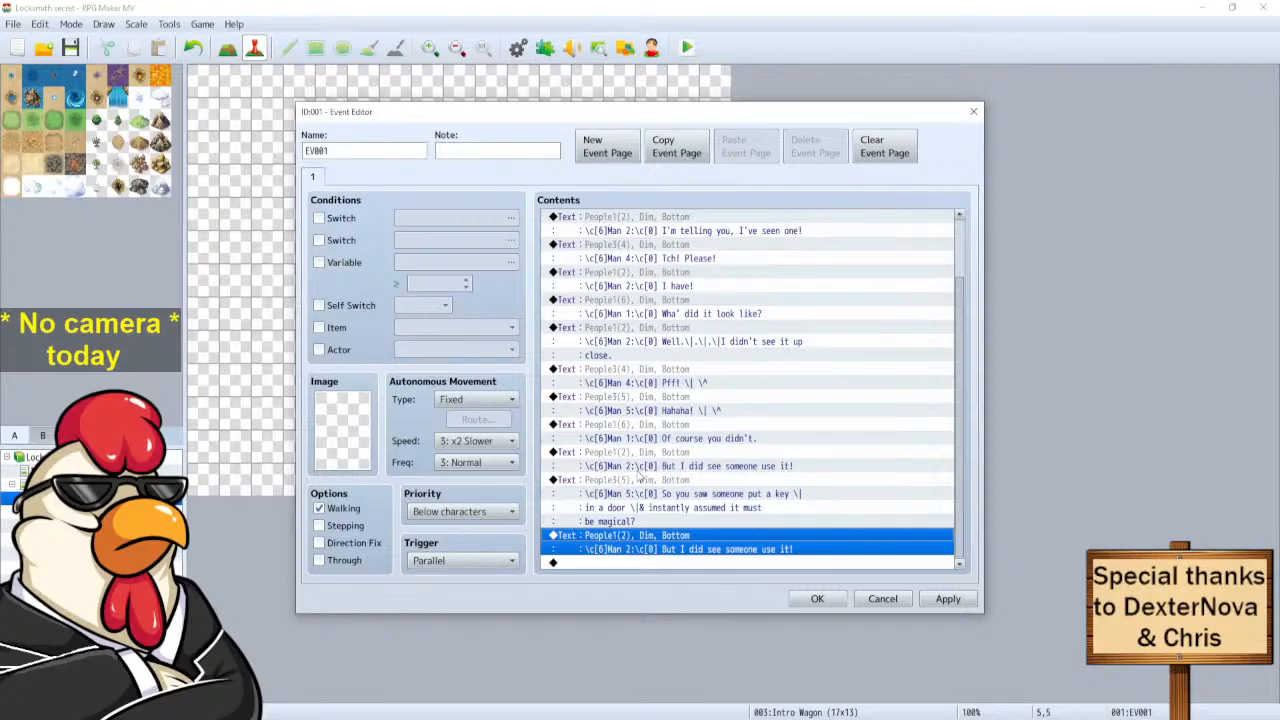
Clear the pasted Man 2 line's sentence and set its portrait to (None).
right_click(625, 540)
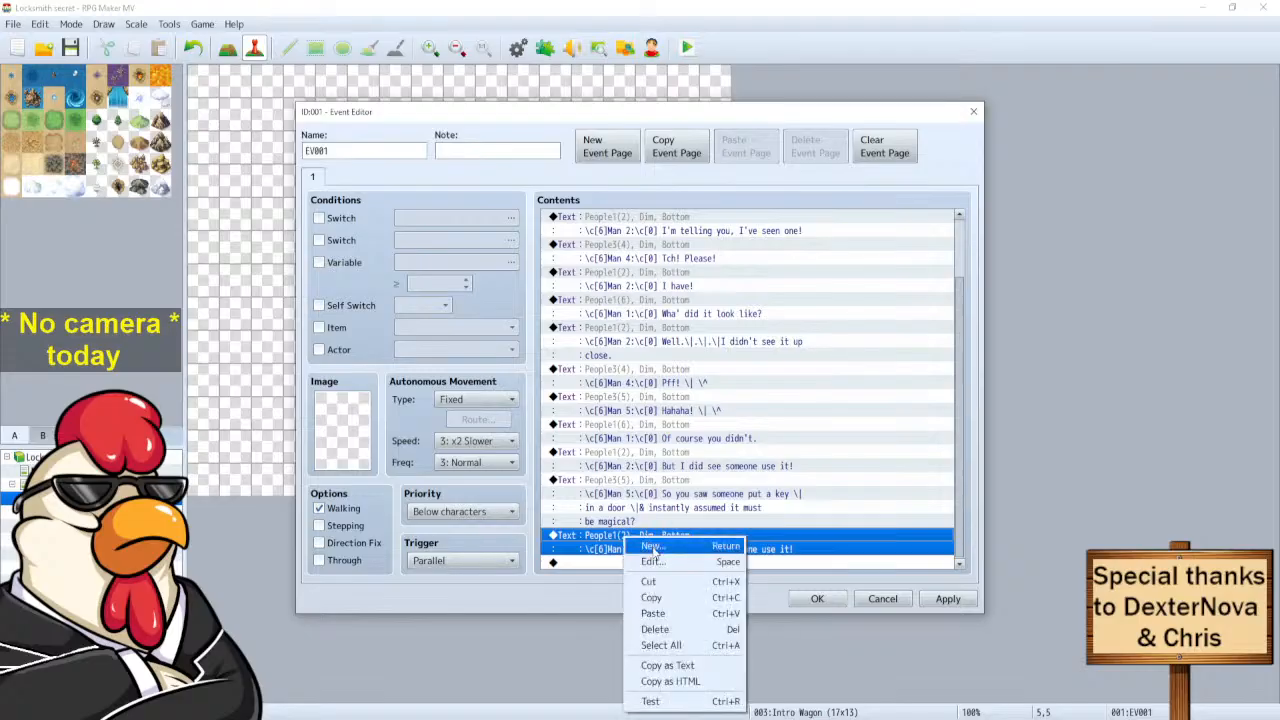
left_click(643, 546)
left_click_drag(860, 340, 721, 339)
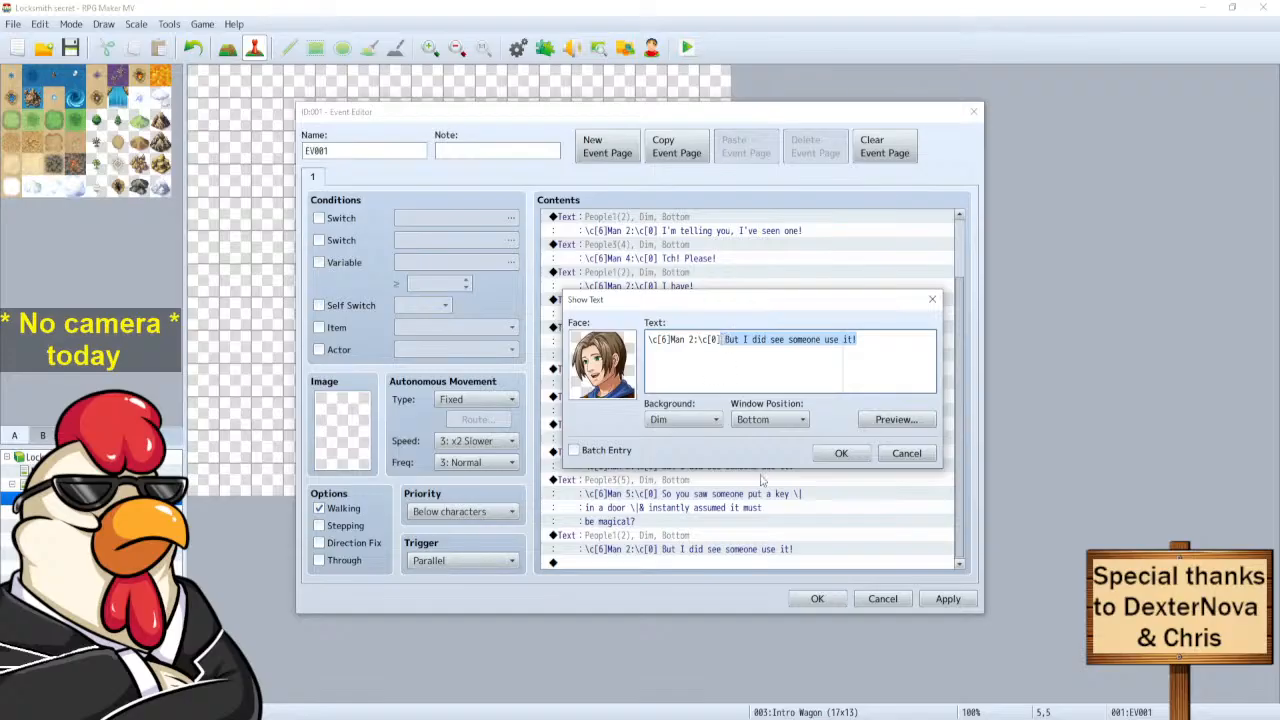
key("BackSpace")
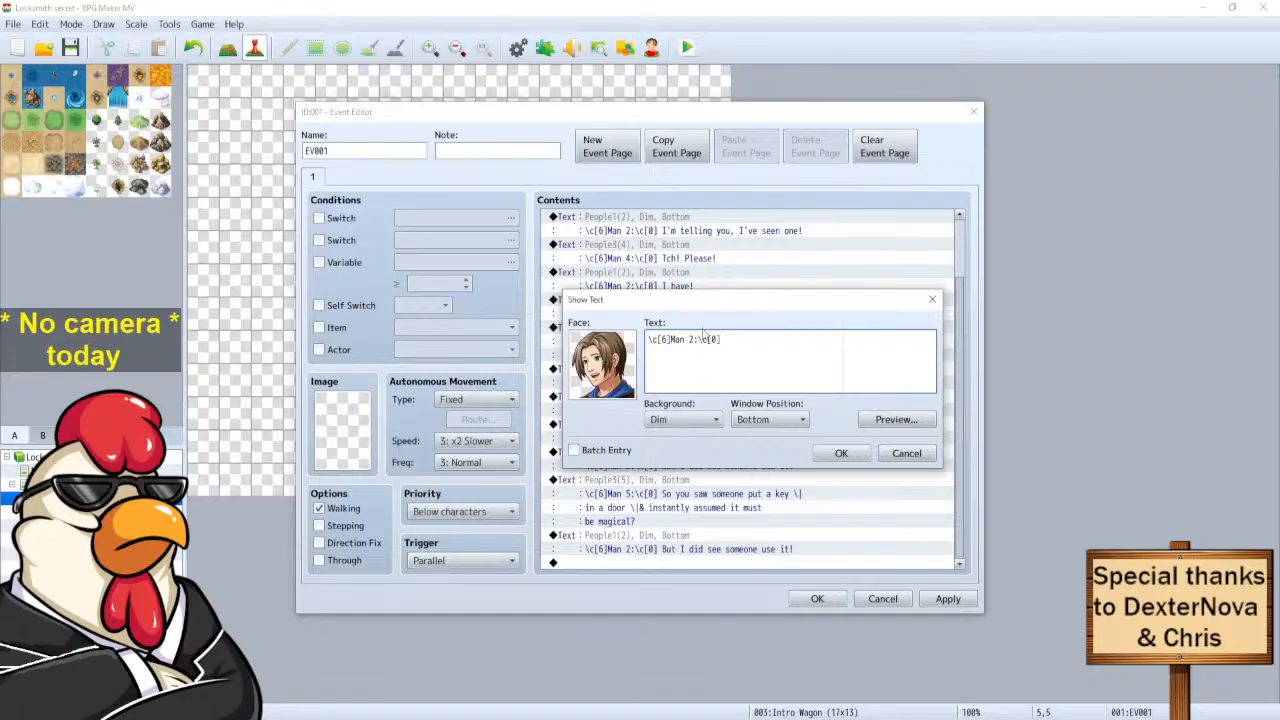
double_click(606, 354)
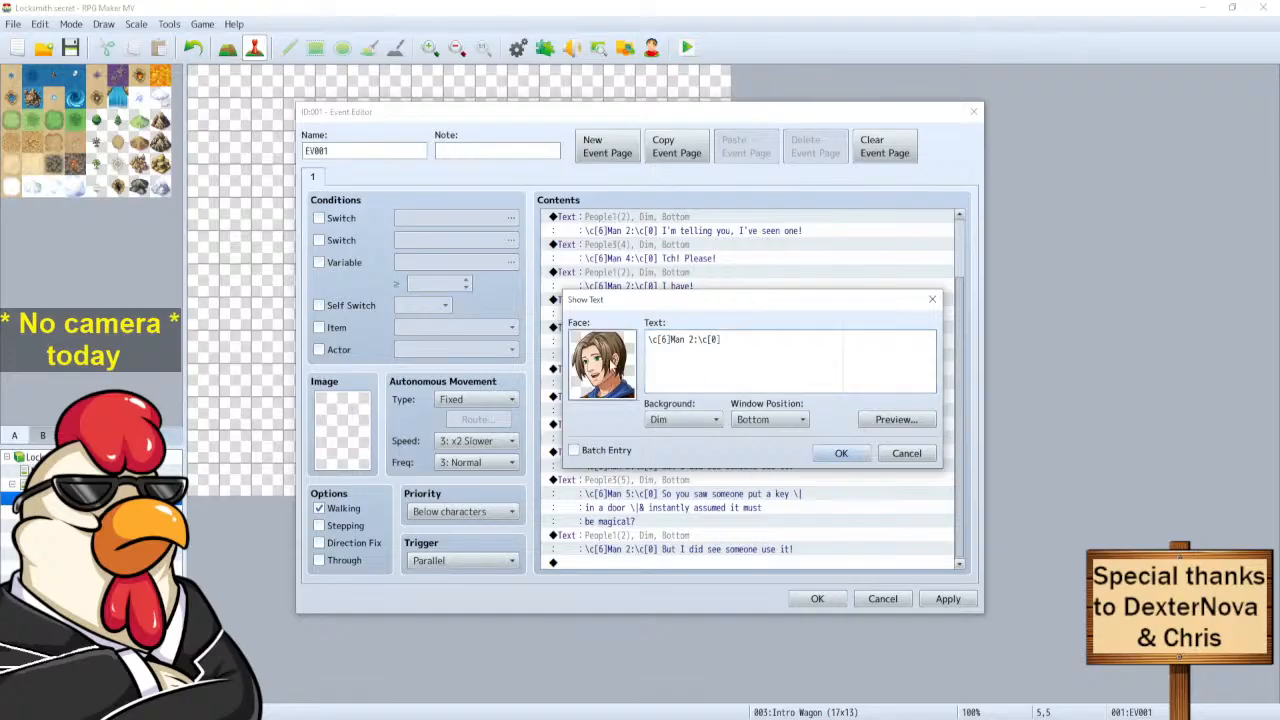
left_click(550, 247)
left_click(886, 531)
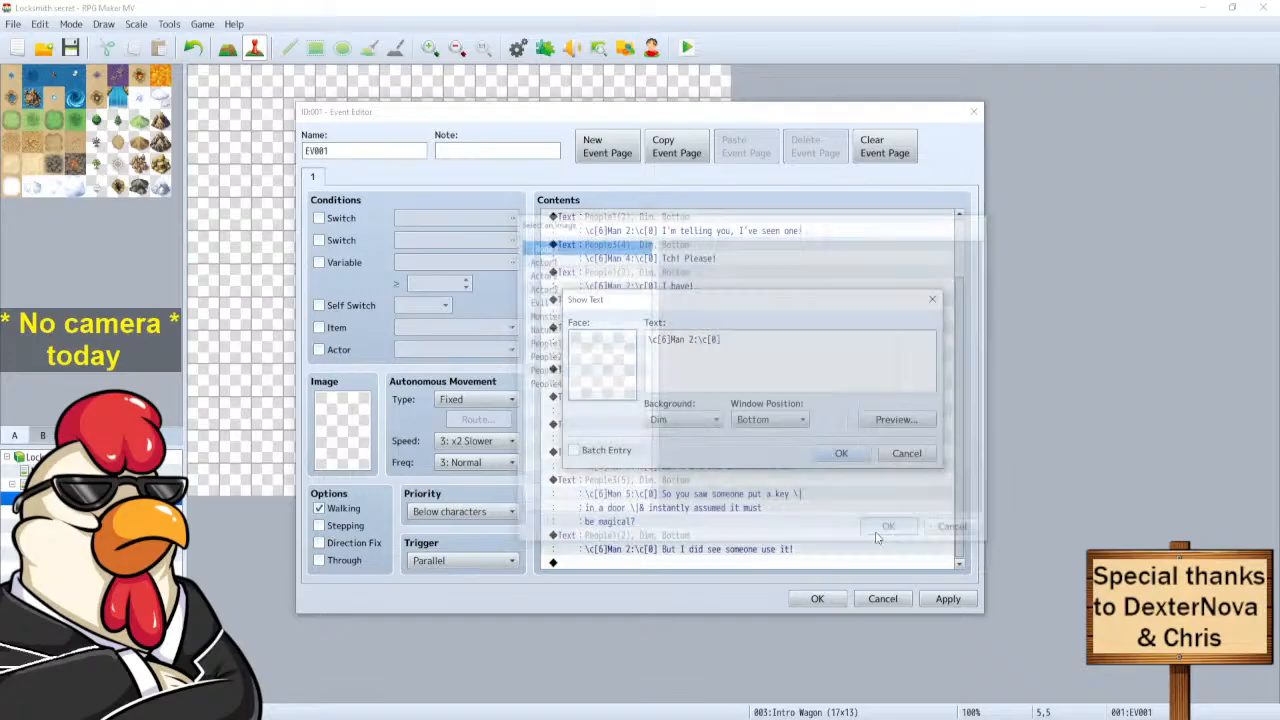
Rewrite the line as '\c[6]All but Man 2 & 3:\c[0] Hahaha!!' and confirm it.
left_click(703, 375)
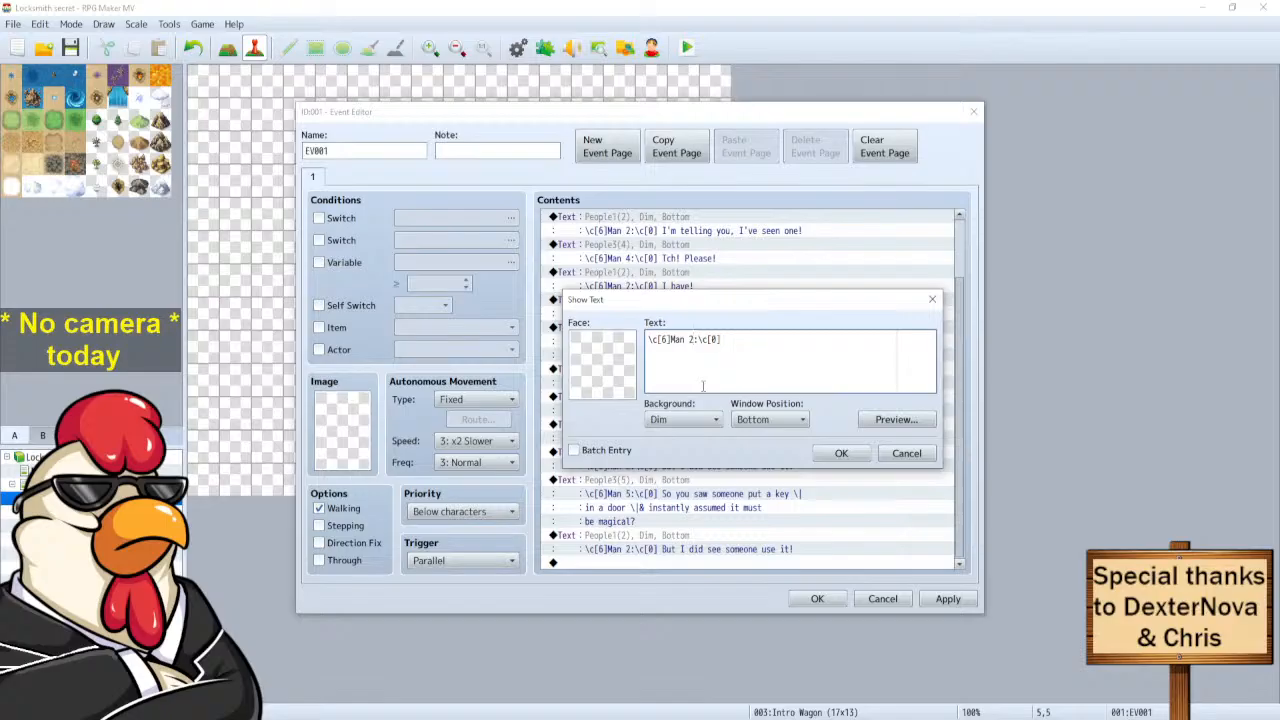
key("BackSpace")
key("BackSpace")
key("BackSpace")
key("BackSpace")
key("BackSpace")
type("All")
type("but ")
type("Man")
type(" 2")
type("&")
type("5")
key("BackSpace")
key("BackSpace")
type("& 3:\\c[0]")
type(" H")
type("ahahaha")
key("BackSpace")
key("BackSpace")
type("!!")
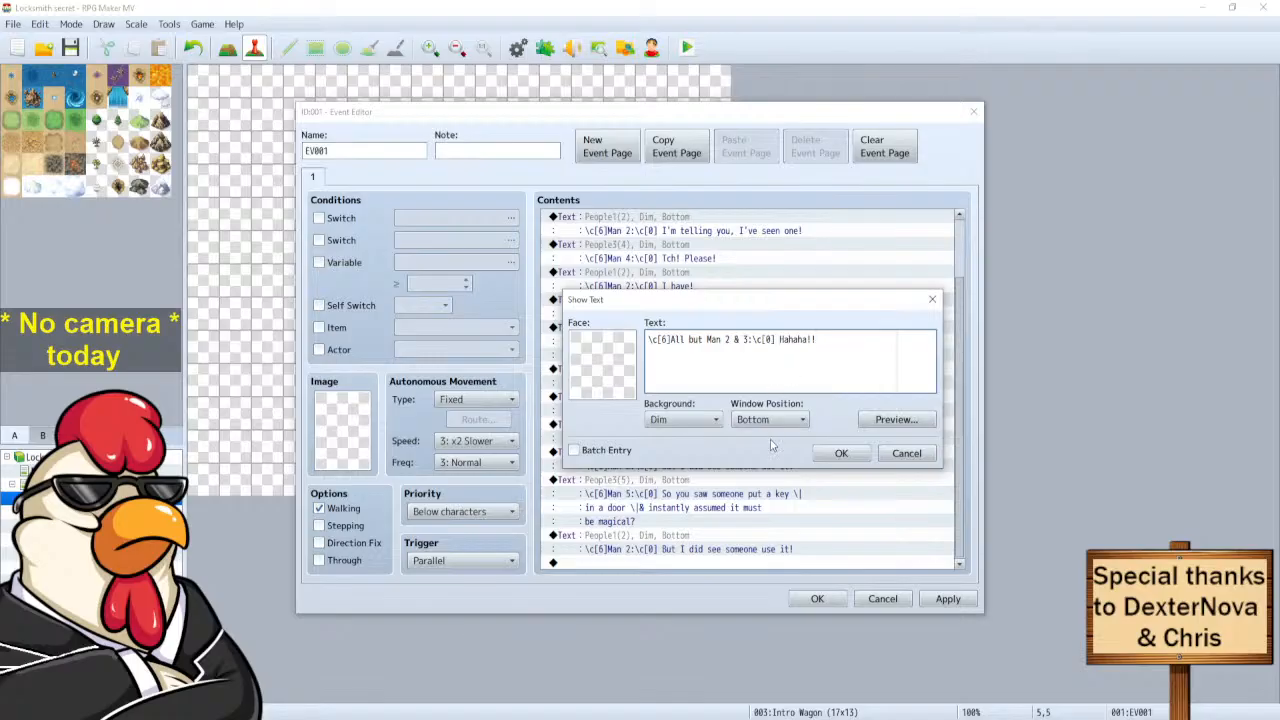
left_click(838, 454)
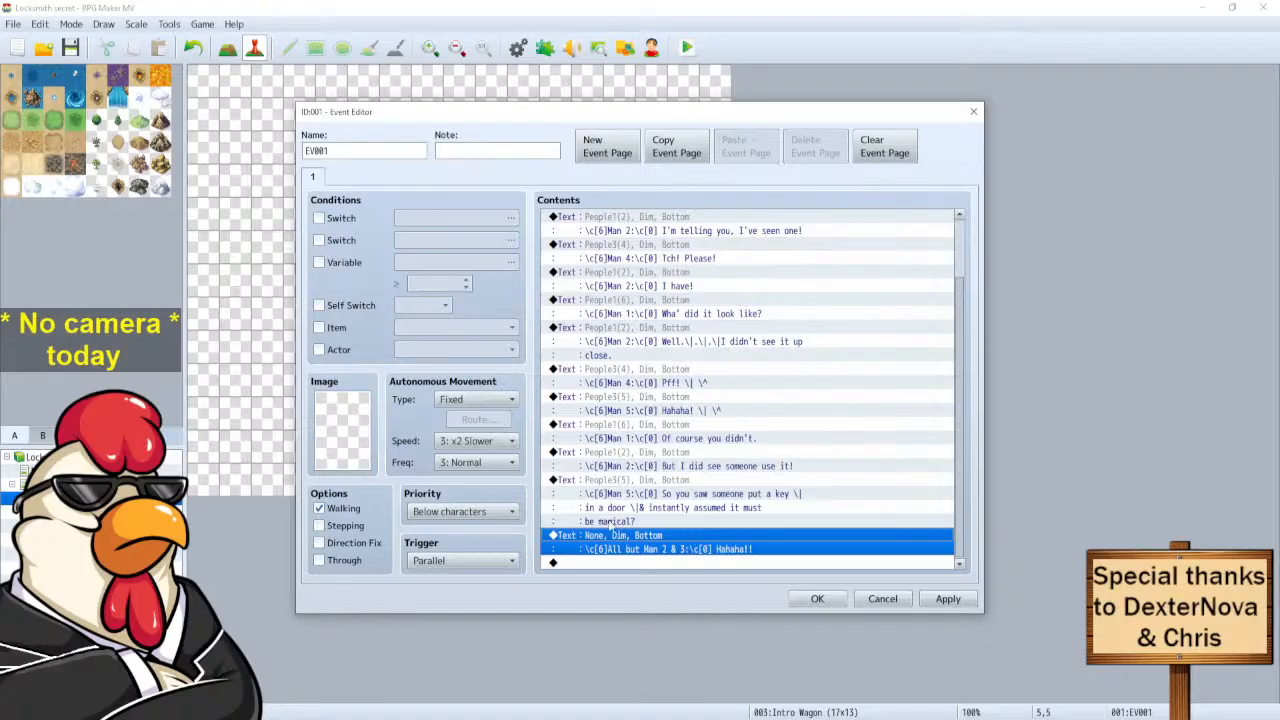
Duplicate Man 2's 'But I did see someone use it!' line at the end of the dialogue.
left_click(621, 462)
key("ctrl+c")
left_click(606, 562)
key("ctrl+v")
Change the copy's text to 'No I'm not that stupi- \. \^'.
right_click(636, 541)
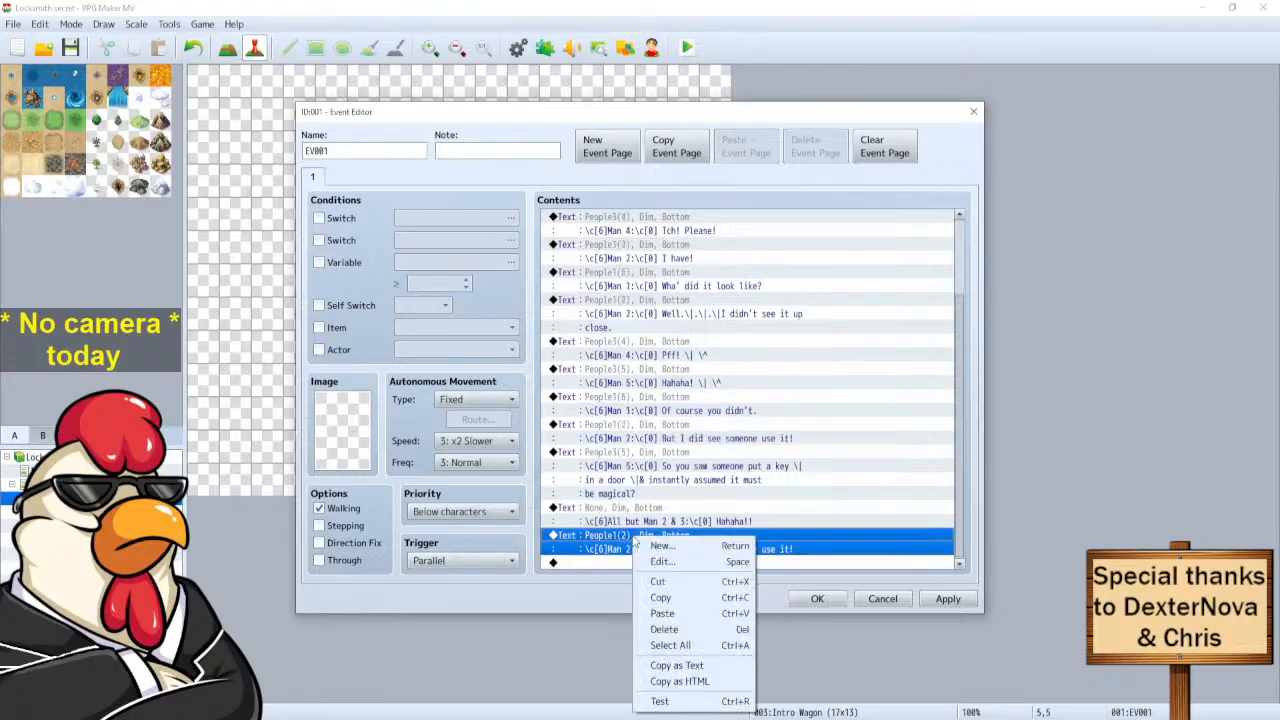
left_click(662, 561)
left_click_drag(865, 341, 725, 342)
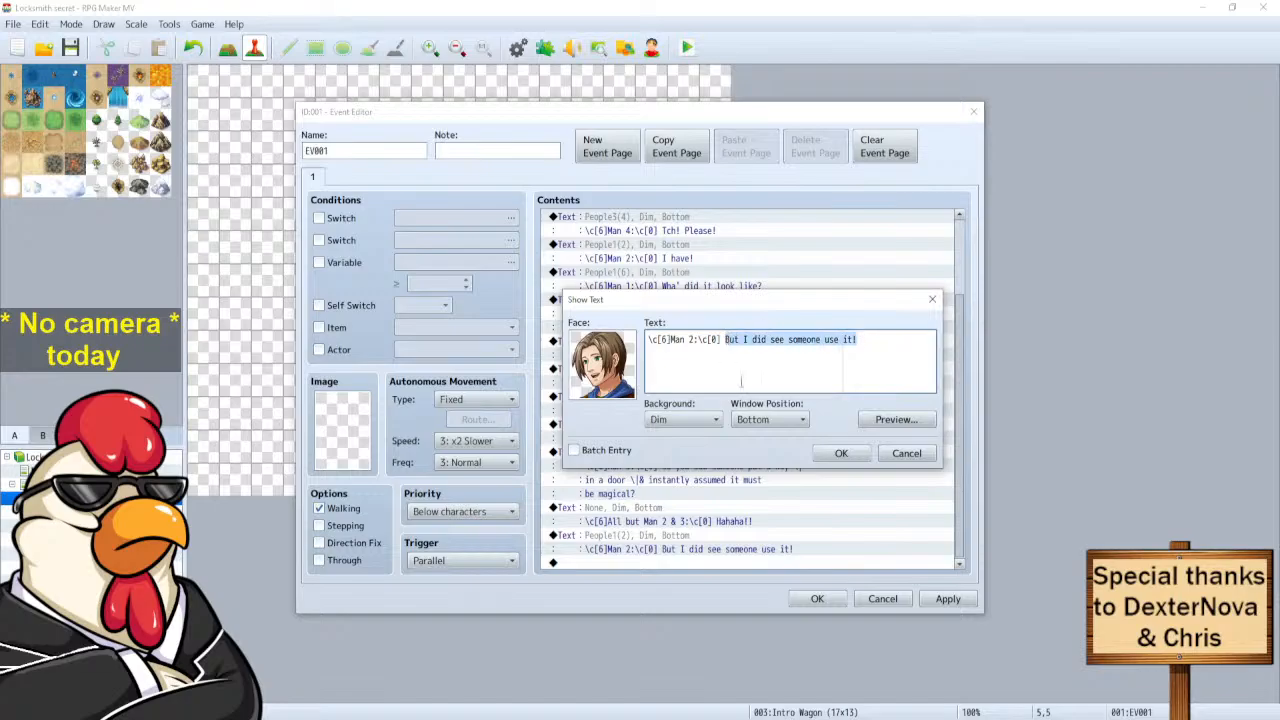
type("No I'm not that stupid")
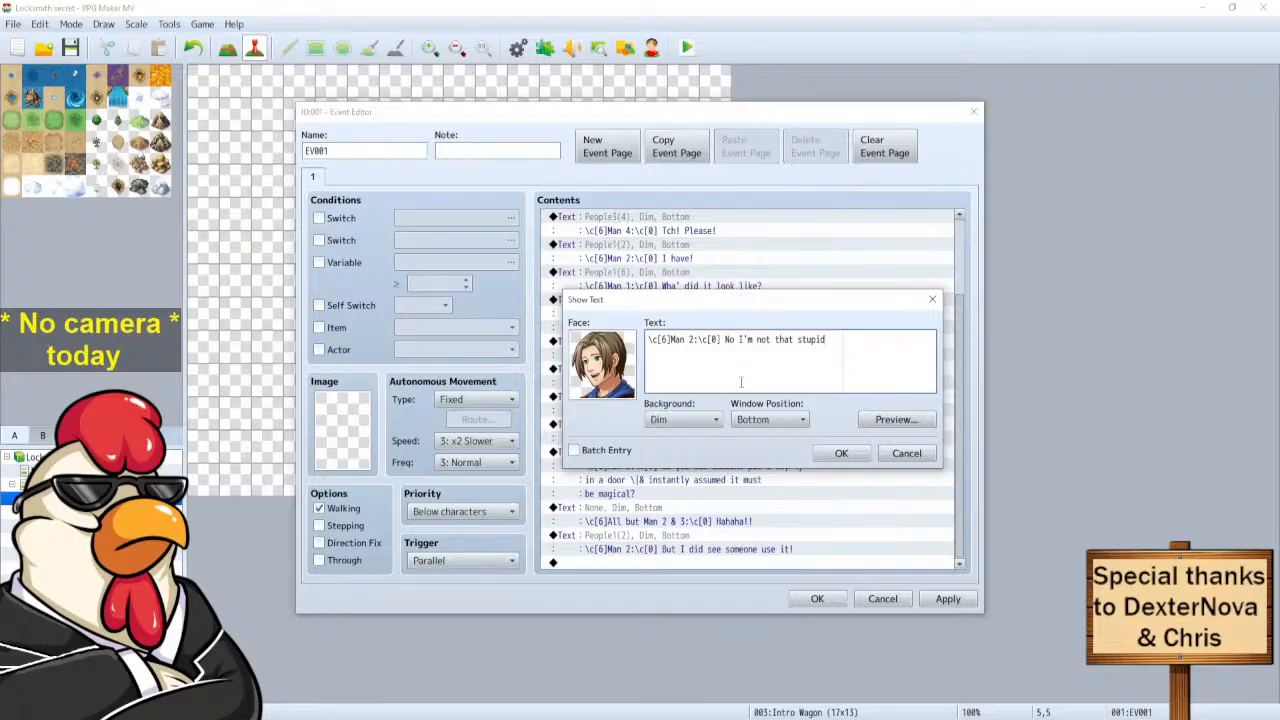
key("BackSpace")
type("i-\\^")
key("Left")
key("Left")
type("\\.")
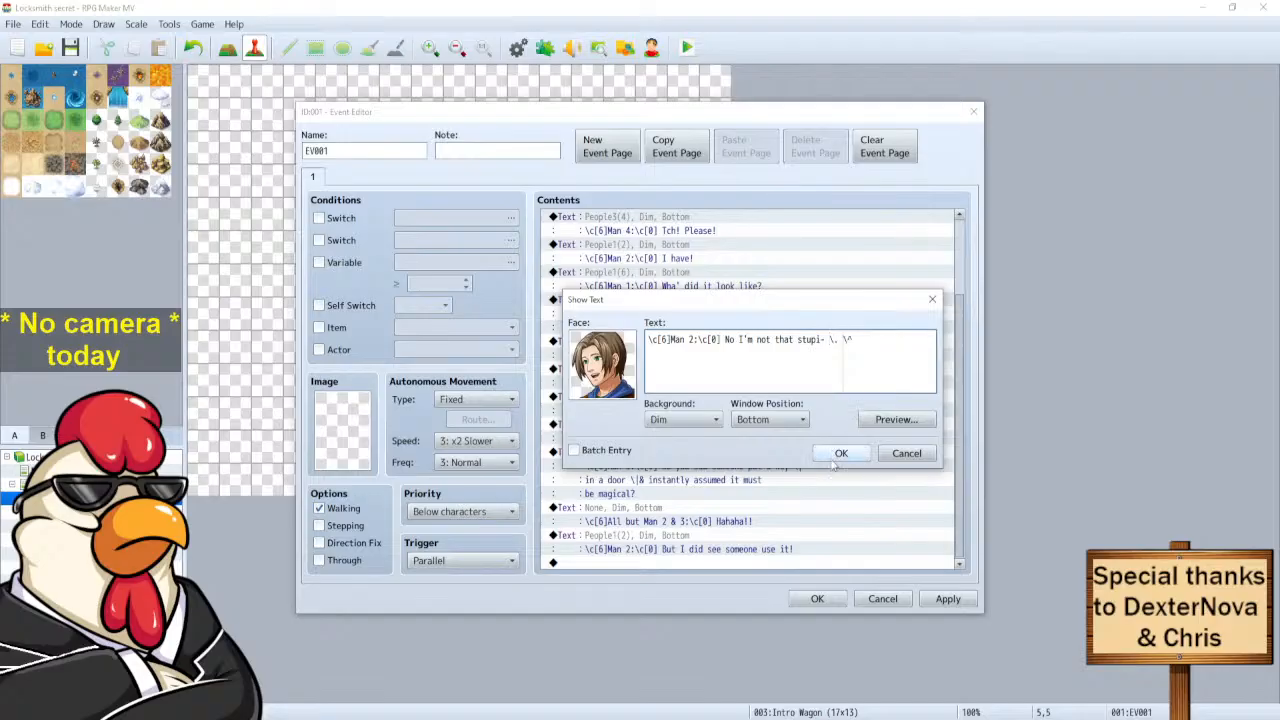
left_click(840, 453)
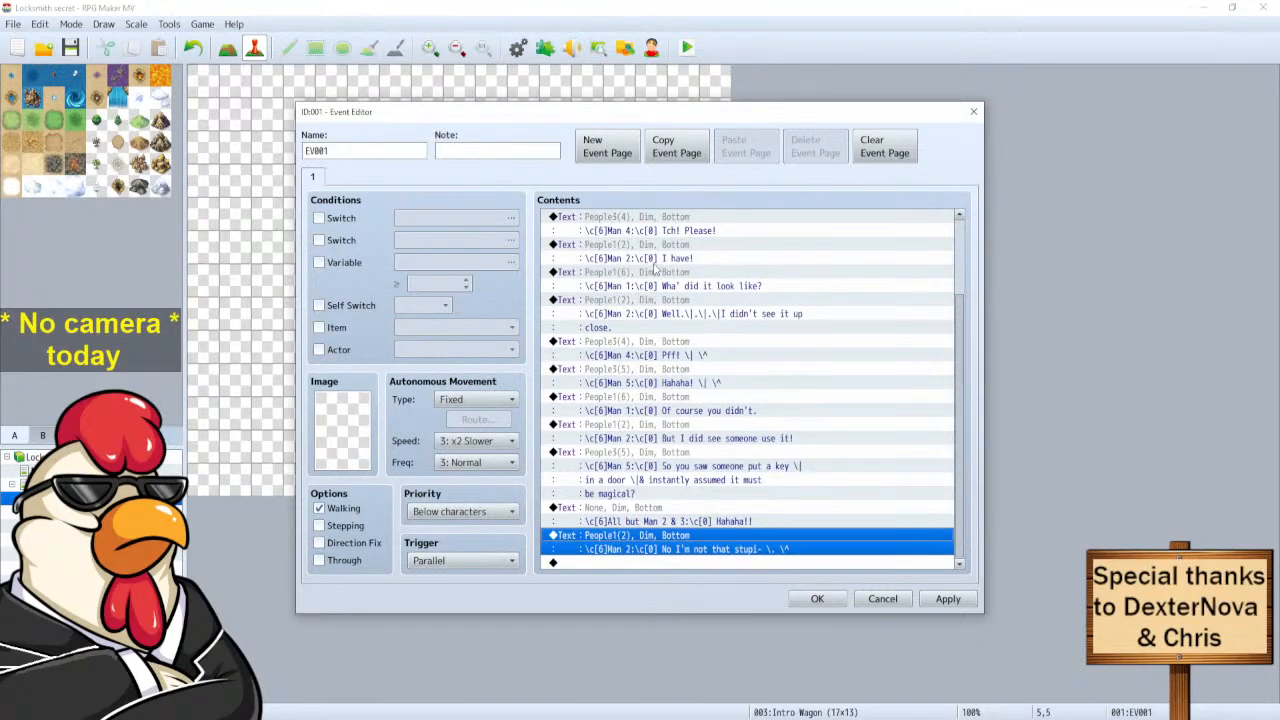
Copy Man 1's 'Wha' did it look like?' line to the end of the dialogue.
left_click(650, 274)
key("ctrl+c")
left_click(634, 563)
key("ctrl+v")
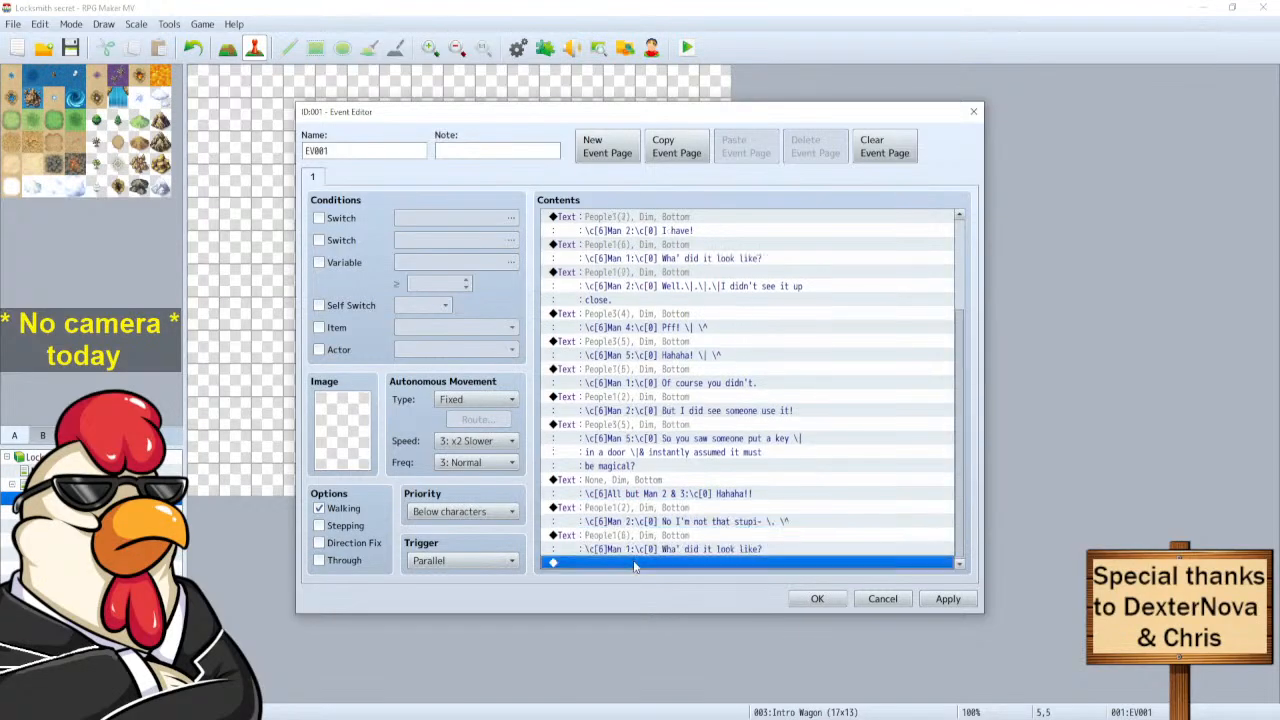
Replace the copied Man 1 sentence with 'And leh me guess...' and the start of the next clause.
left_click(650, 548)
right_click(650, 548)
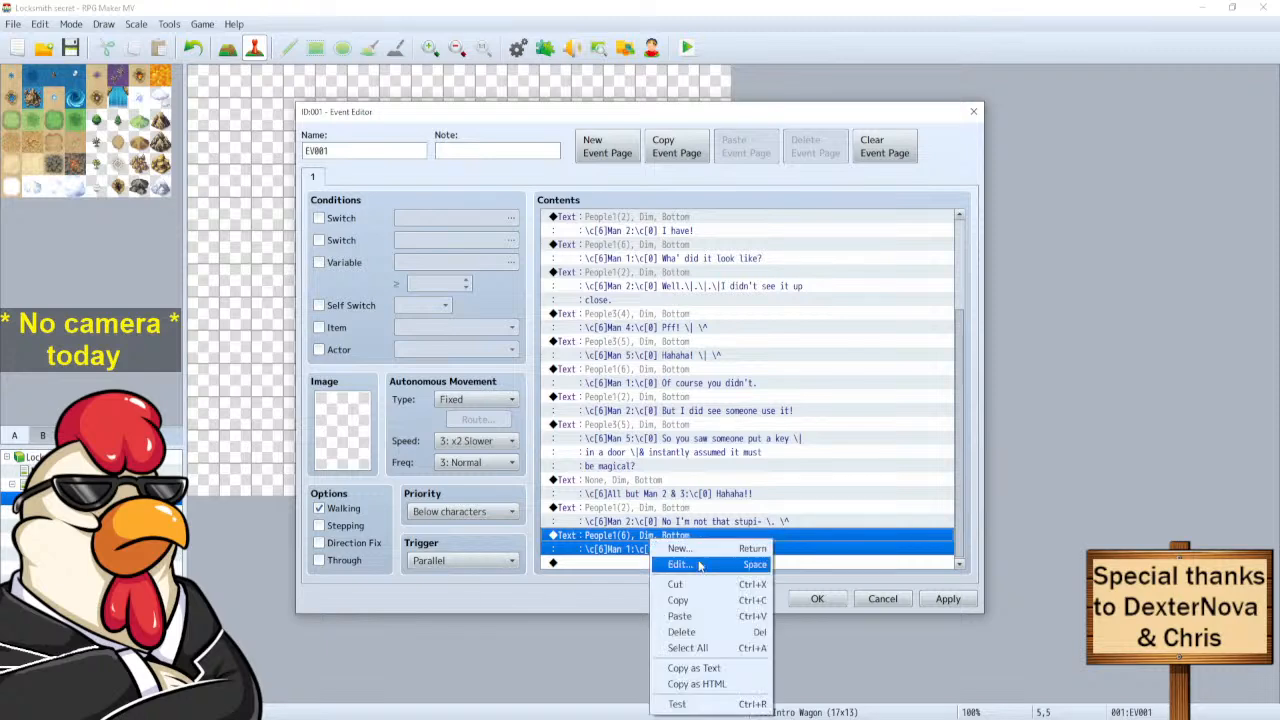
left_click(663, 567)
left_click_drag(826, 340, 724, 340)
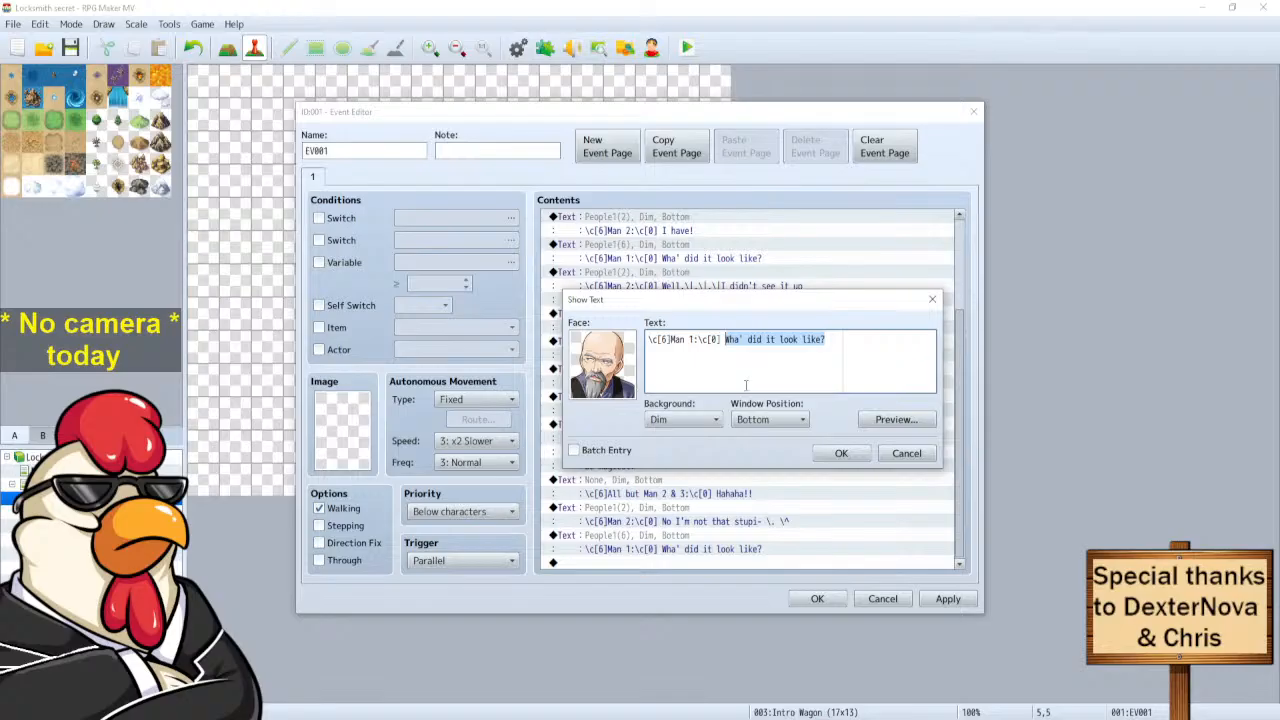
type("And ")
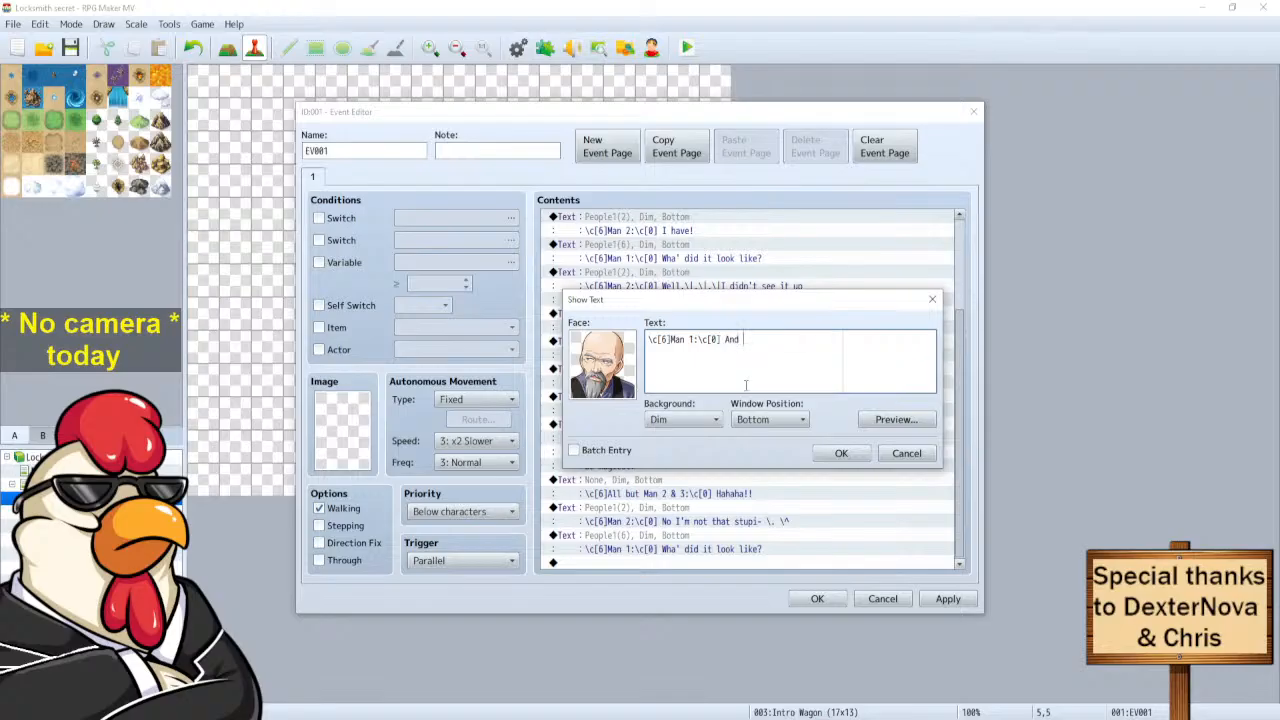
type("let")
key("BackSpace")
type("eh me guess")
type(". \\|When they turned")
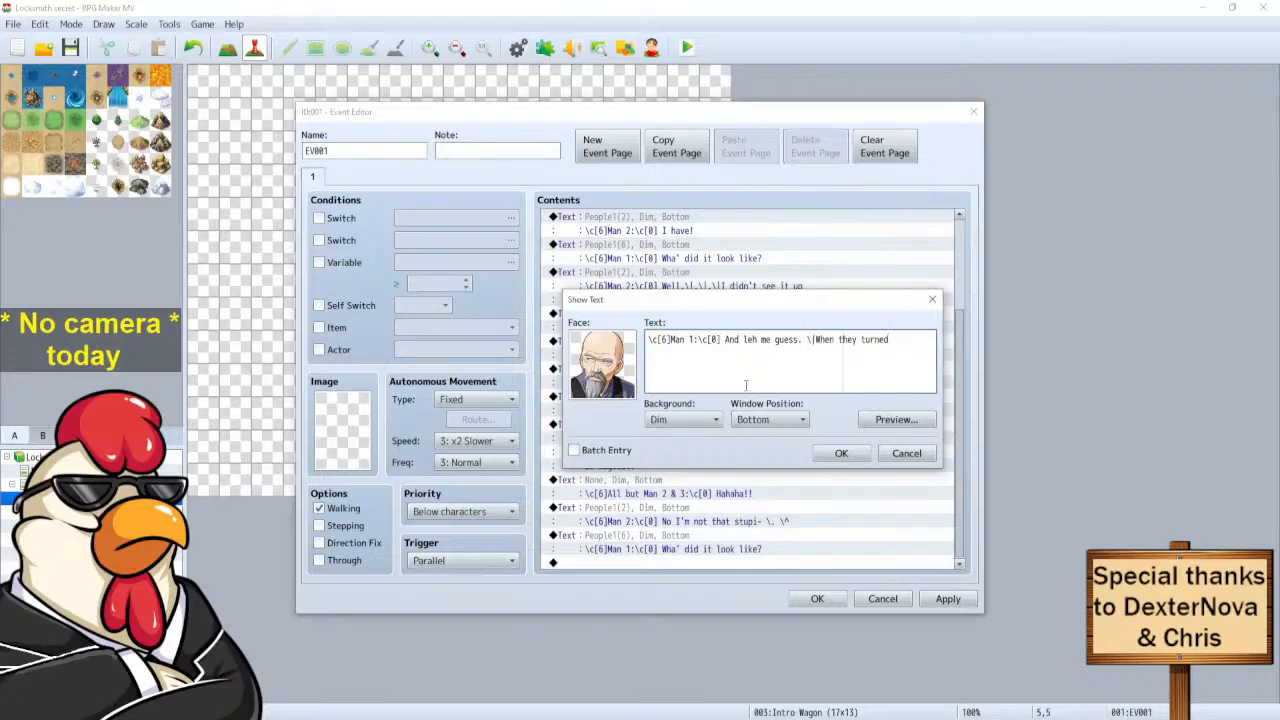
Preview the message and finish it with 'the door jus magically opened?'.
left_click(907, 425)
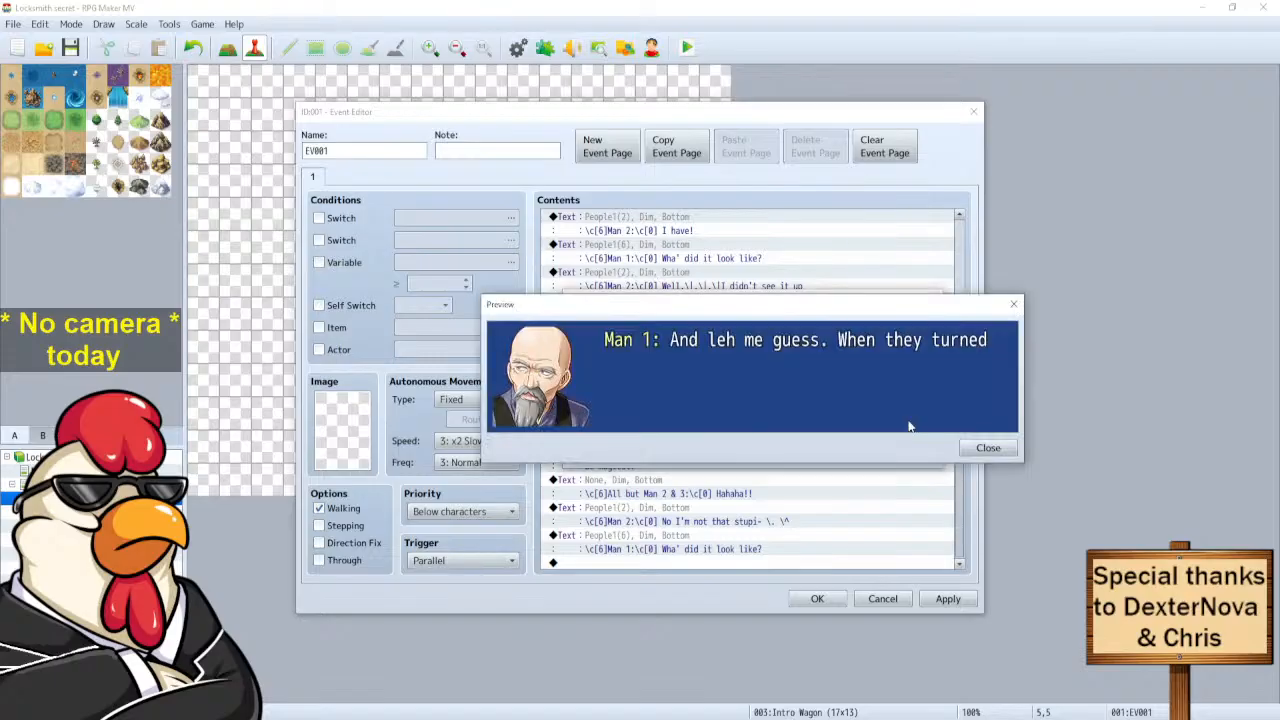
left_click(988, 448)
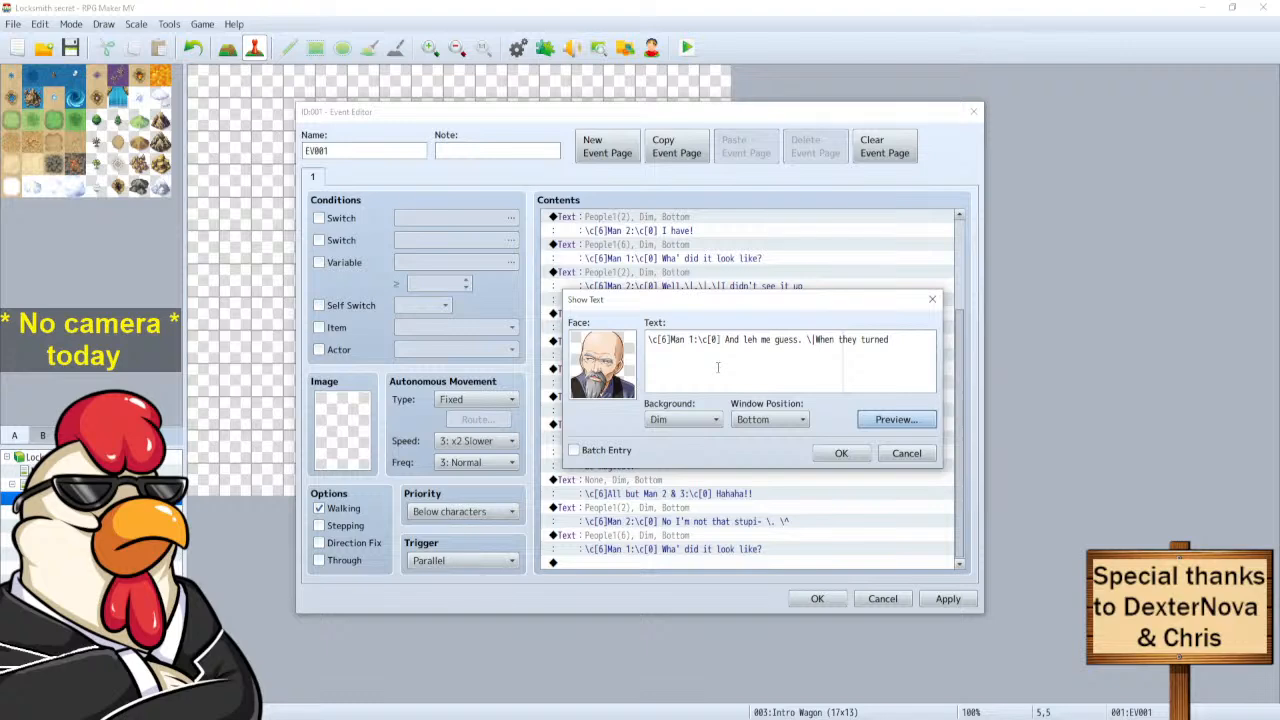
key("Return")
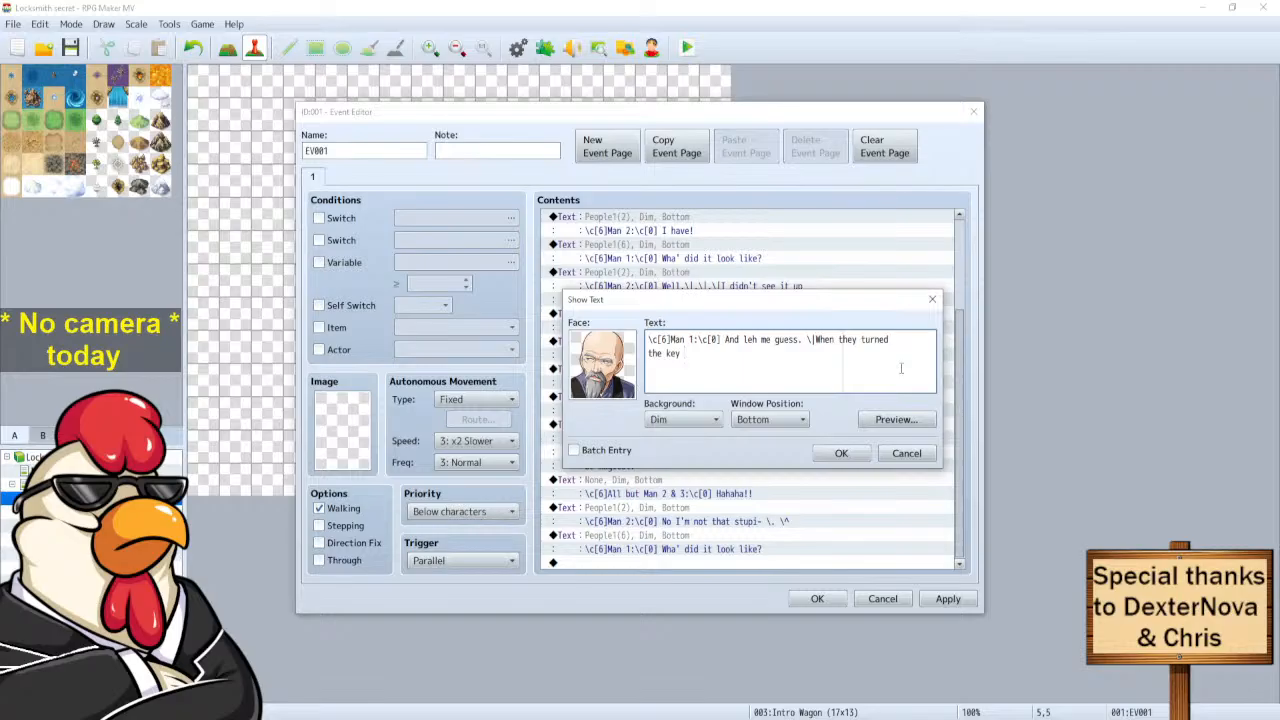
type("the door jus magically opened?")
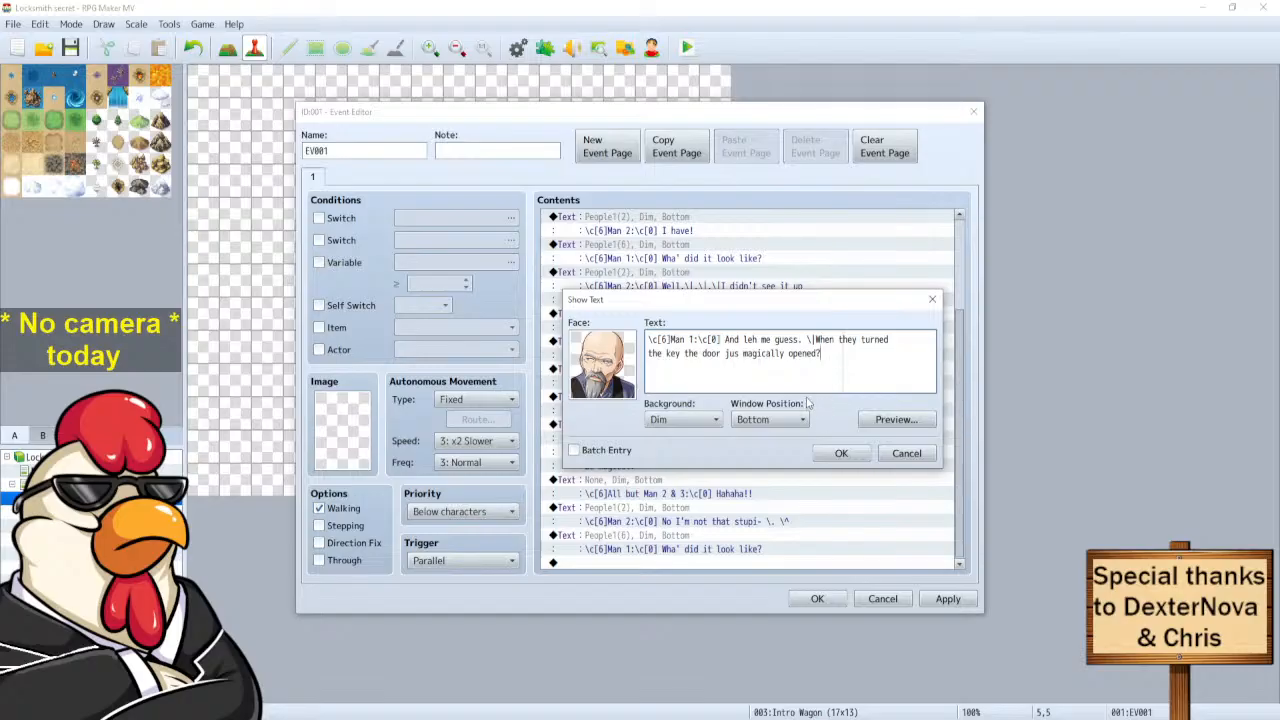
left_click(841, 454)
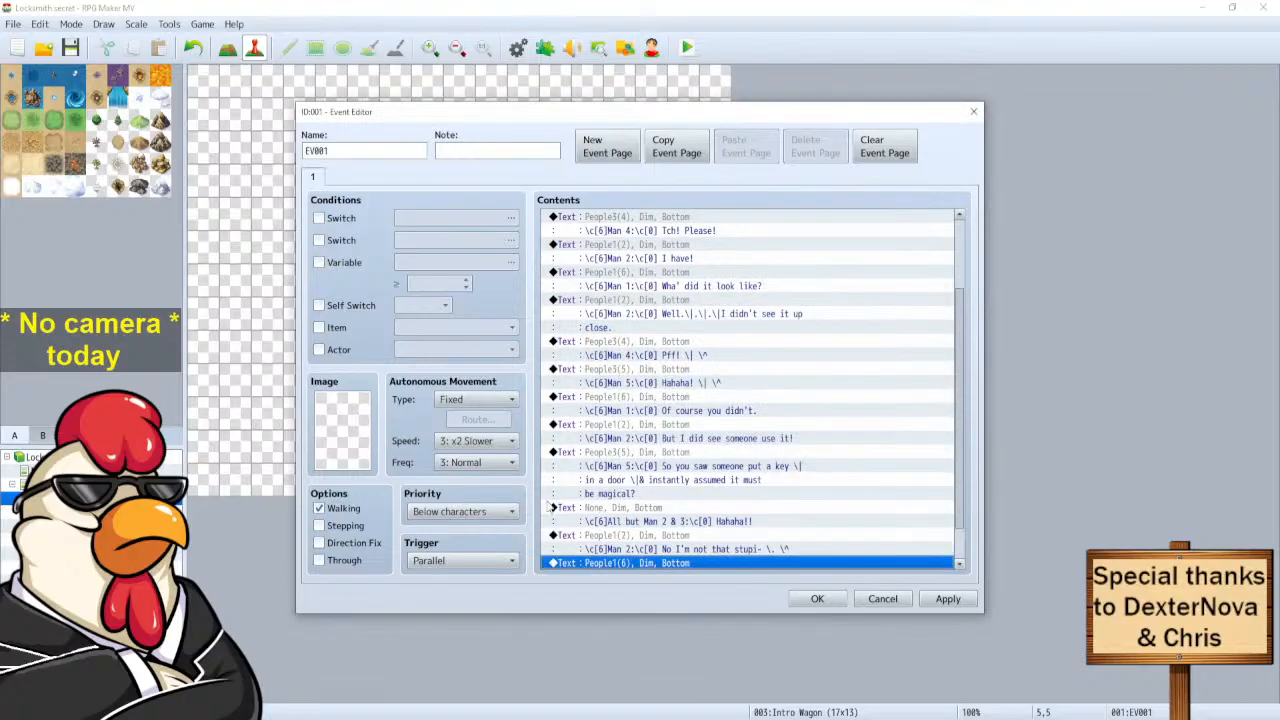
Append a copy of the 'All but Man 2 & 3' laugh line to the dialogue.
left_click(645, 521)
left_click(632, 470)
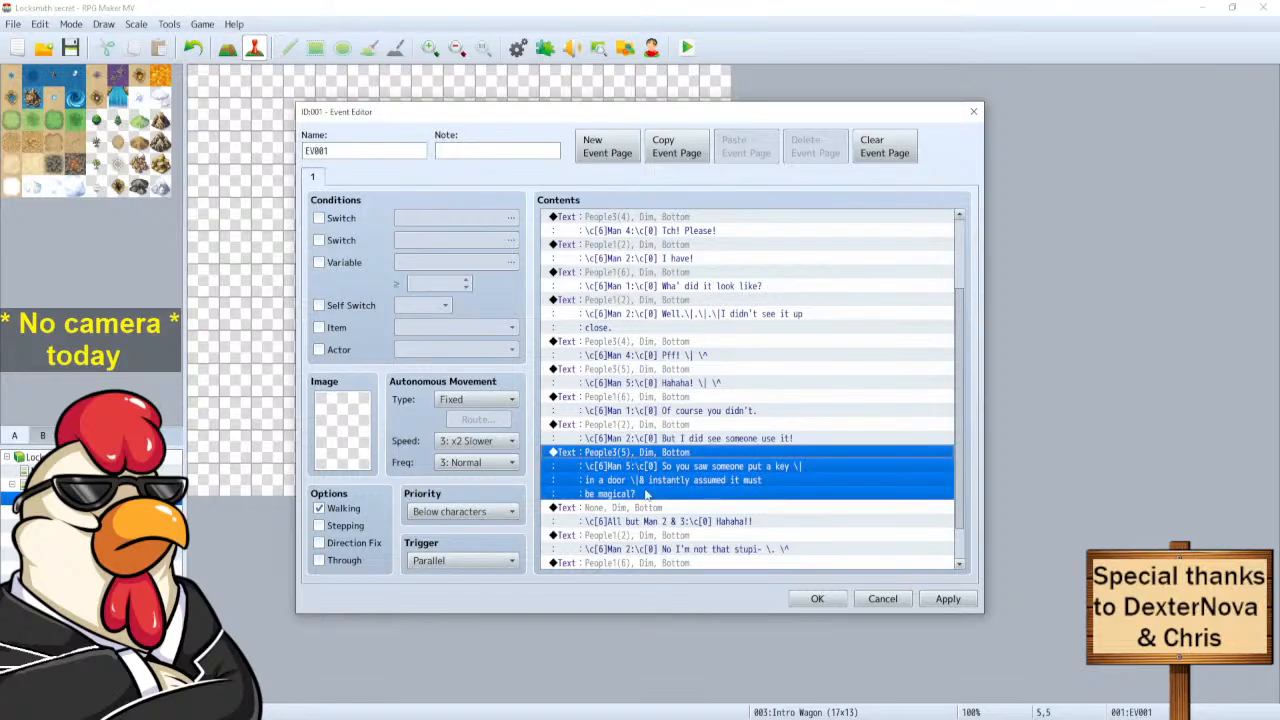
left_click(651, 520)
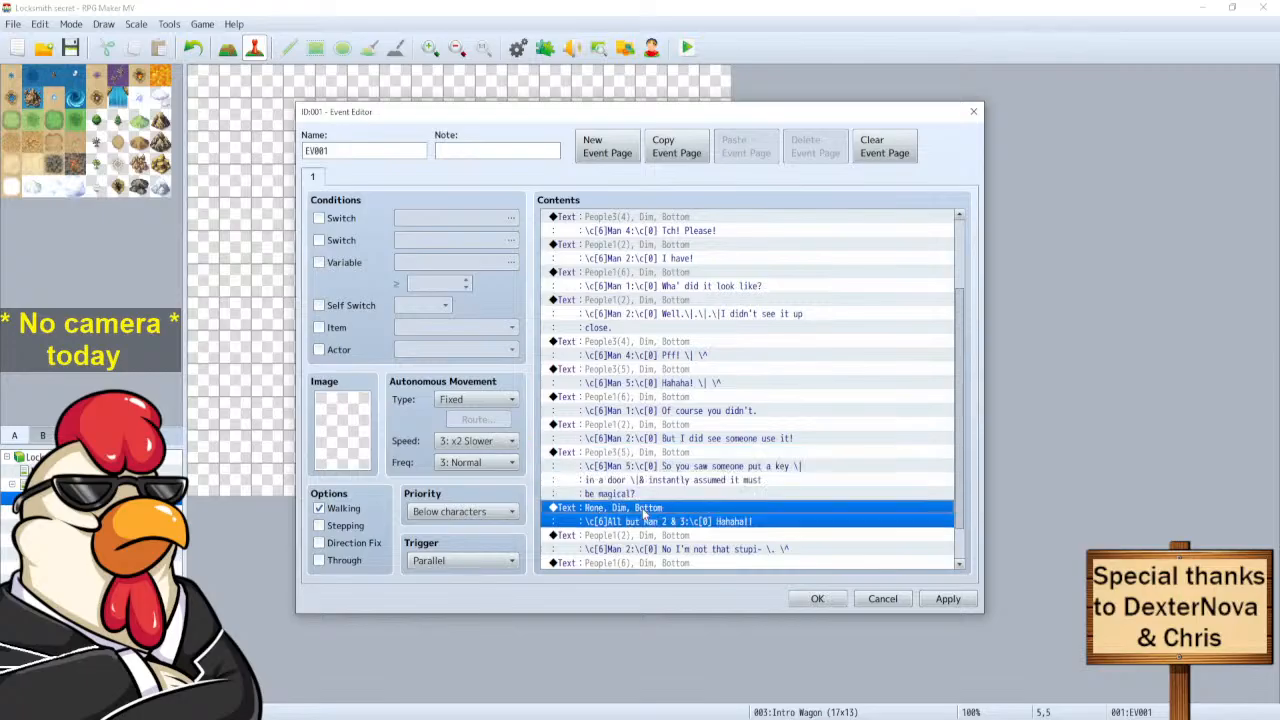
left_click(700, 564)
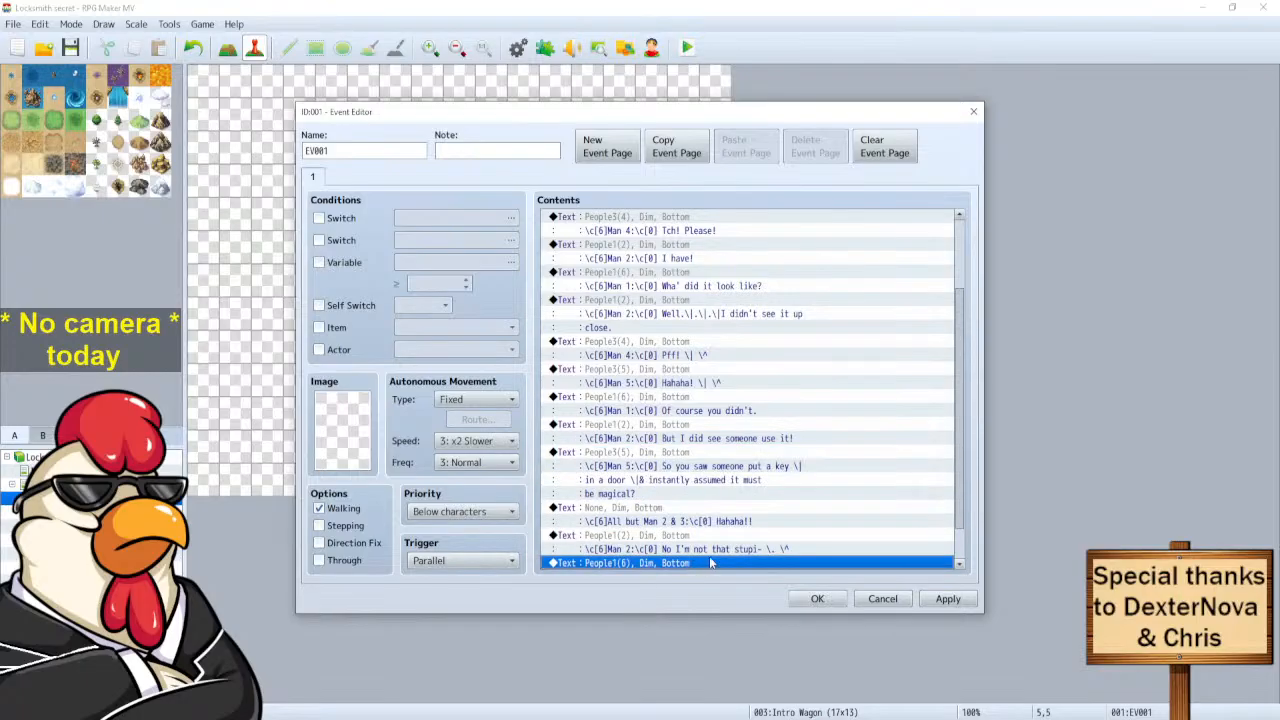
left_click(666, 563)
key("ctrl+v")
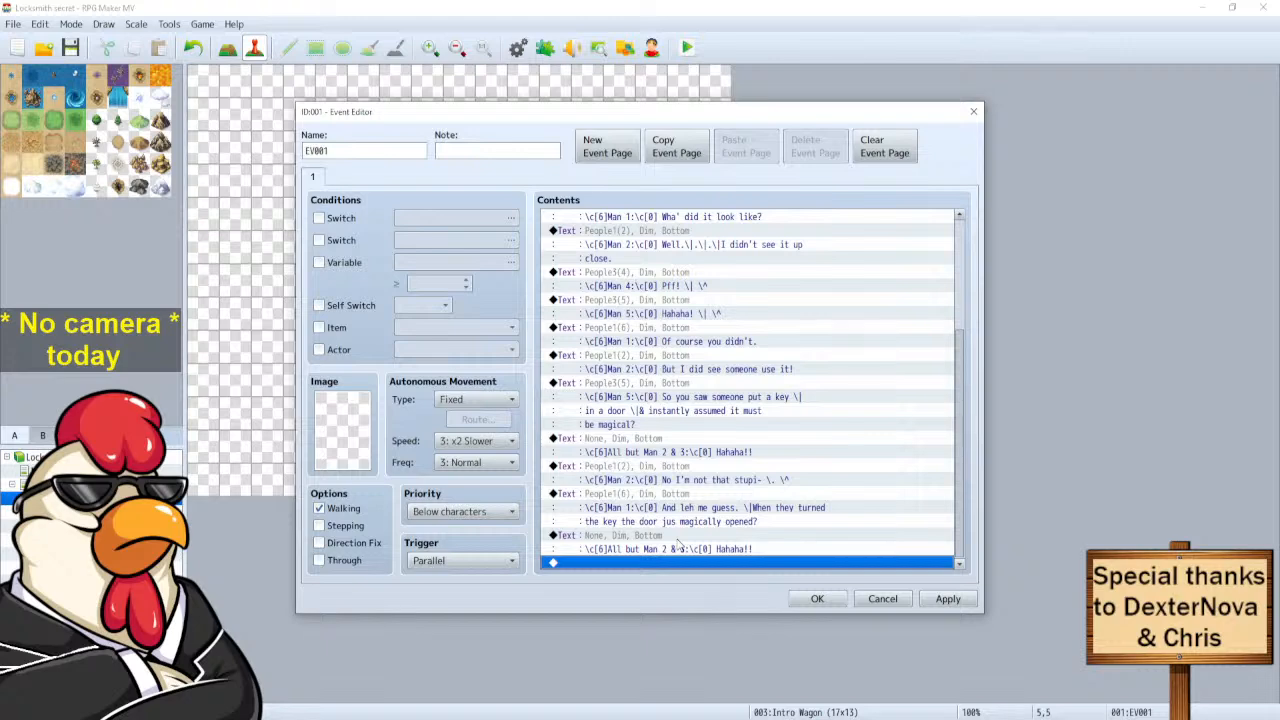
left_click(636, 551)
left_click(634, 559)
Paste a copy of Man 2's 'No I'm not that stupi-' line at the end.
left_click(630, 505)
left_click(632, 470)
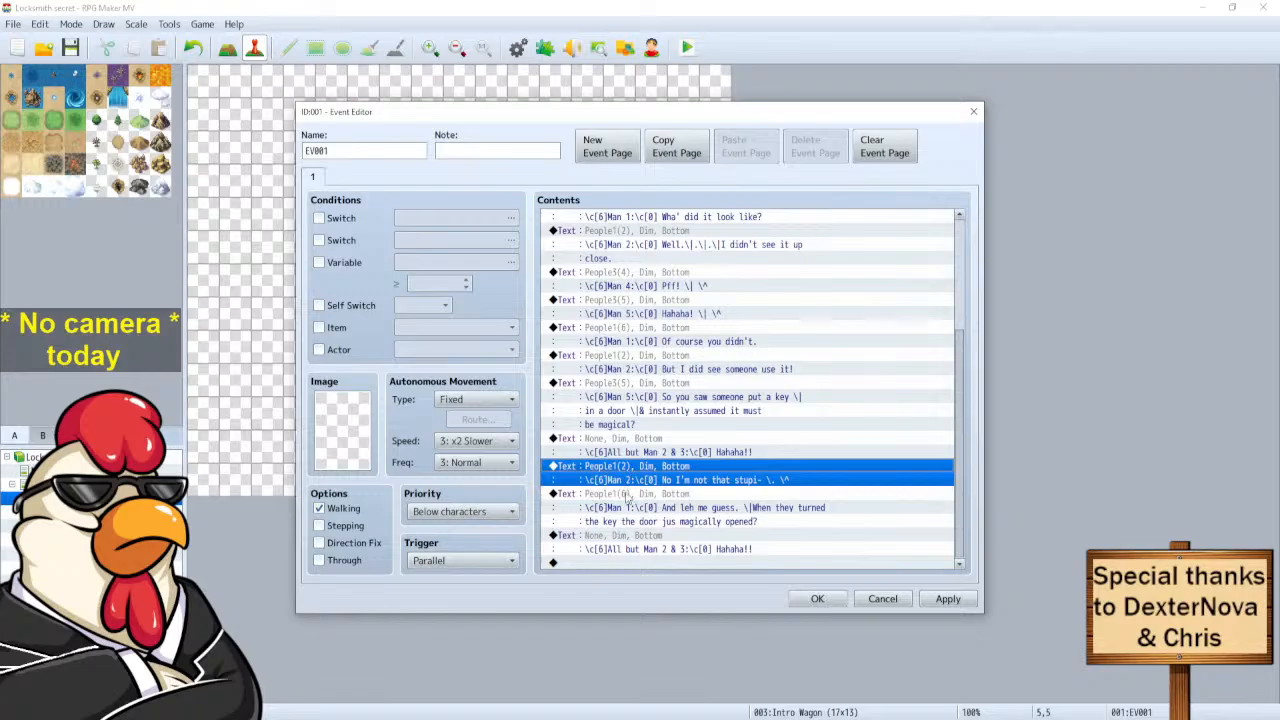
left_click(613, 562)
key("ctrl+v")
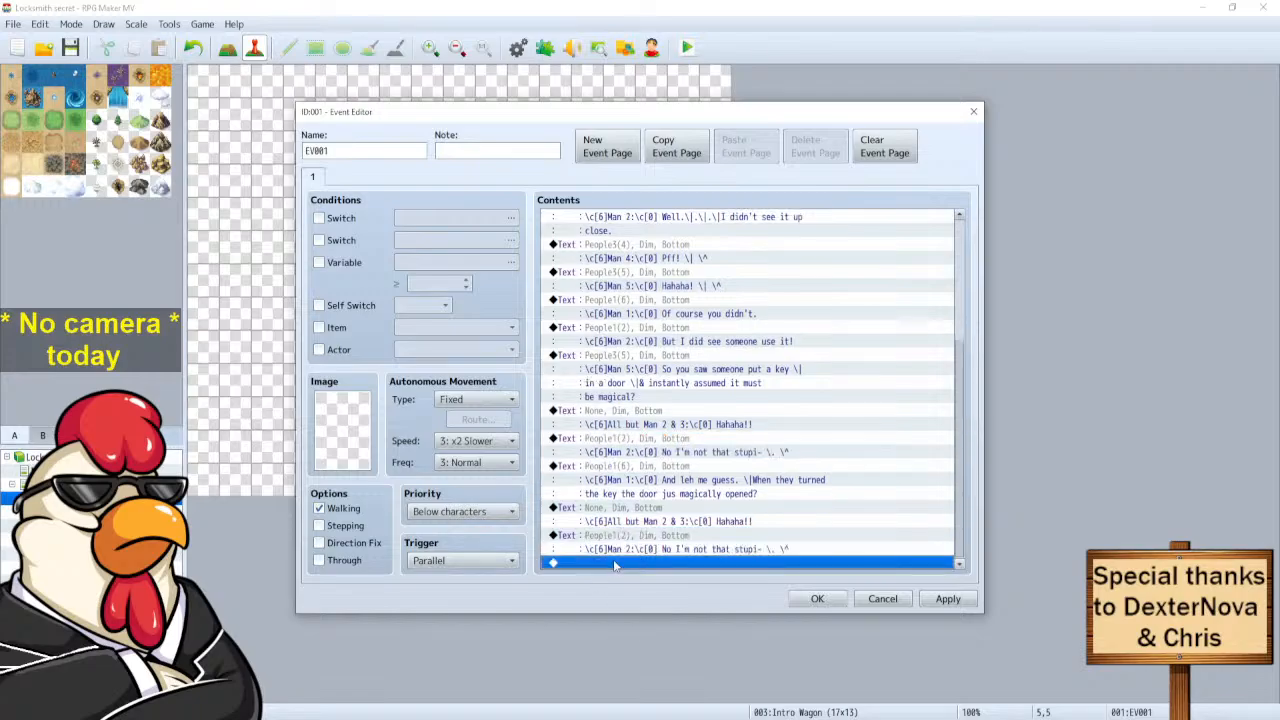
Rewrite the copied Man 2 line as 'They didn't use it on a door- \. \^'.
left_click(632, 543)
right_click(632, 543)
left_click(660, 567)
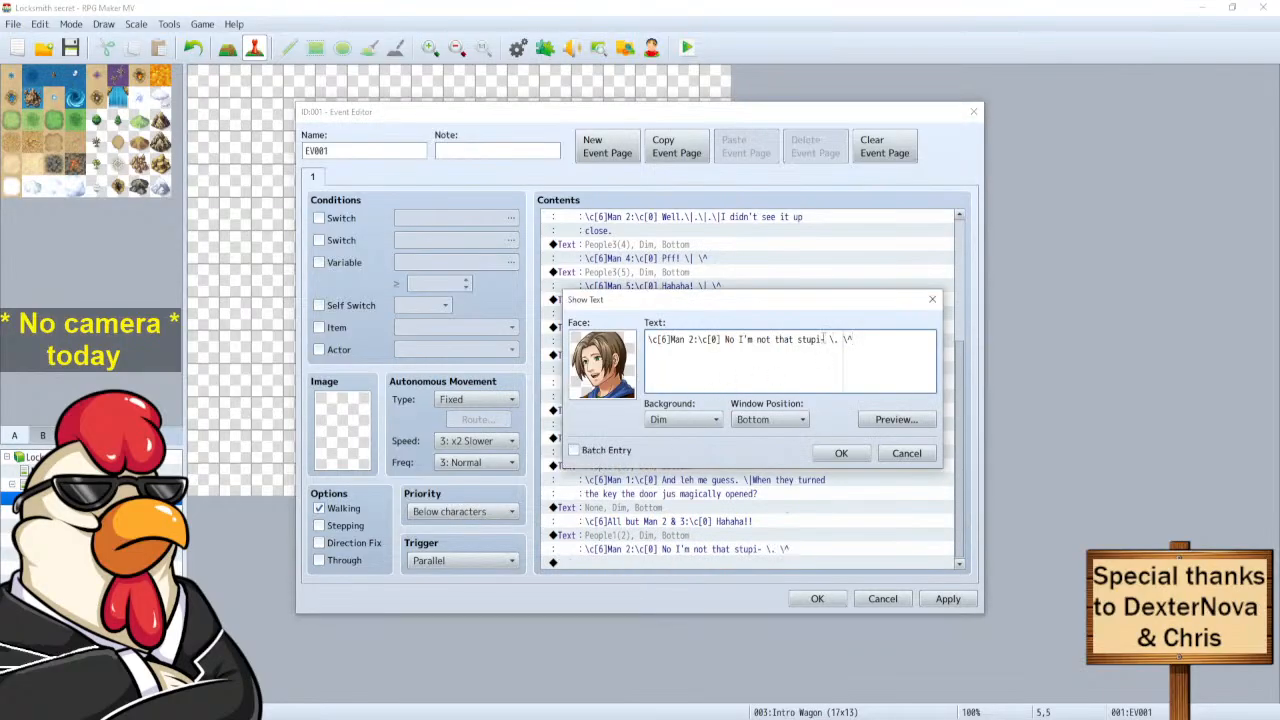
left_click_drag(822, 339, 723, 360)
type("They didn't use it on a door")
key("Delete")
type("!")
key("BackSpace")
type("-")
key("Left")
key("BackSpace")
left_click(818, 454)
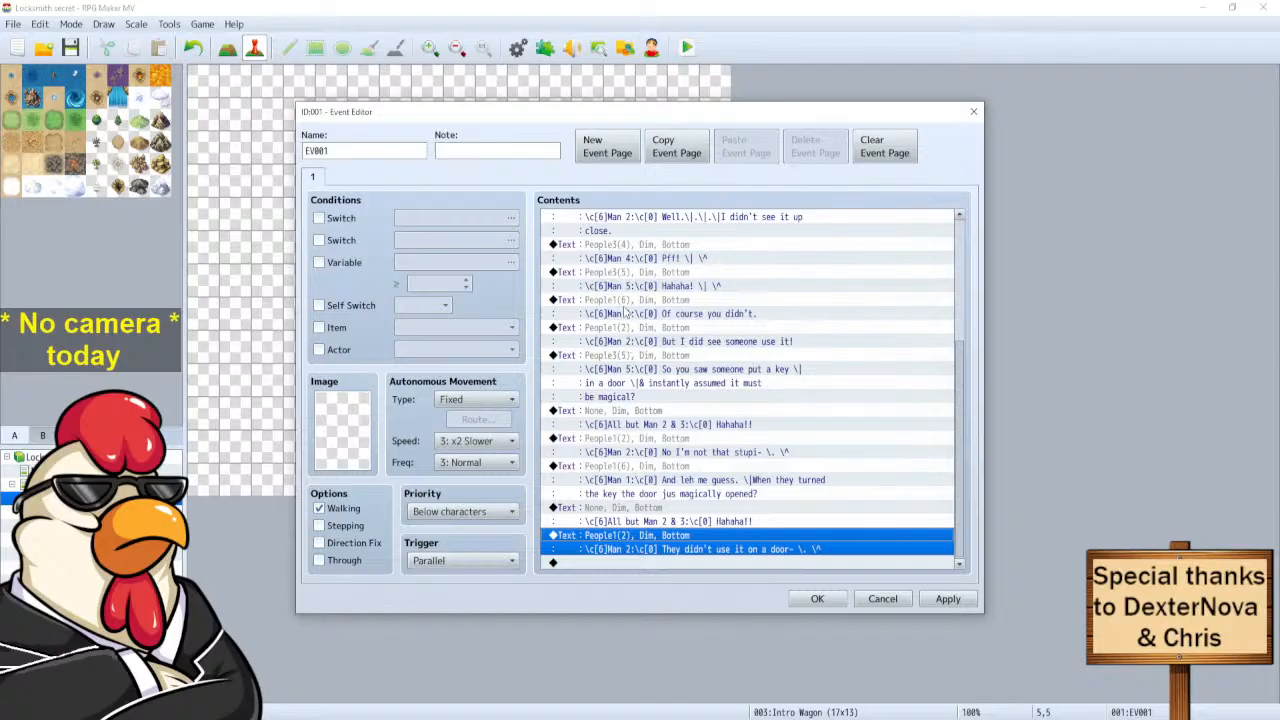
Duplicate Man 4's 'Pff!' line at the end of the dialogue.
left_click(634, 252)
key("ctrl+c")
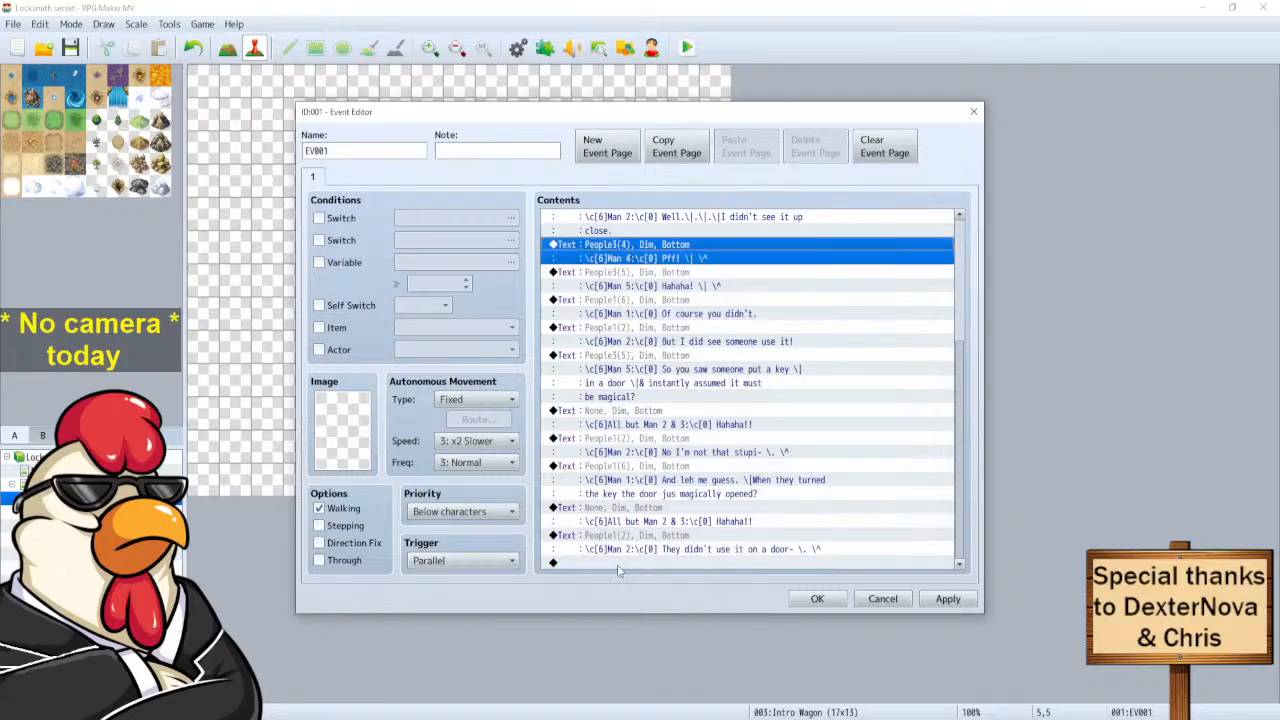
left_click(624, 563)
key("ctrl+v")
left_click(648, 541)
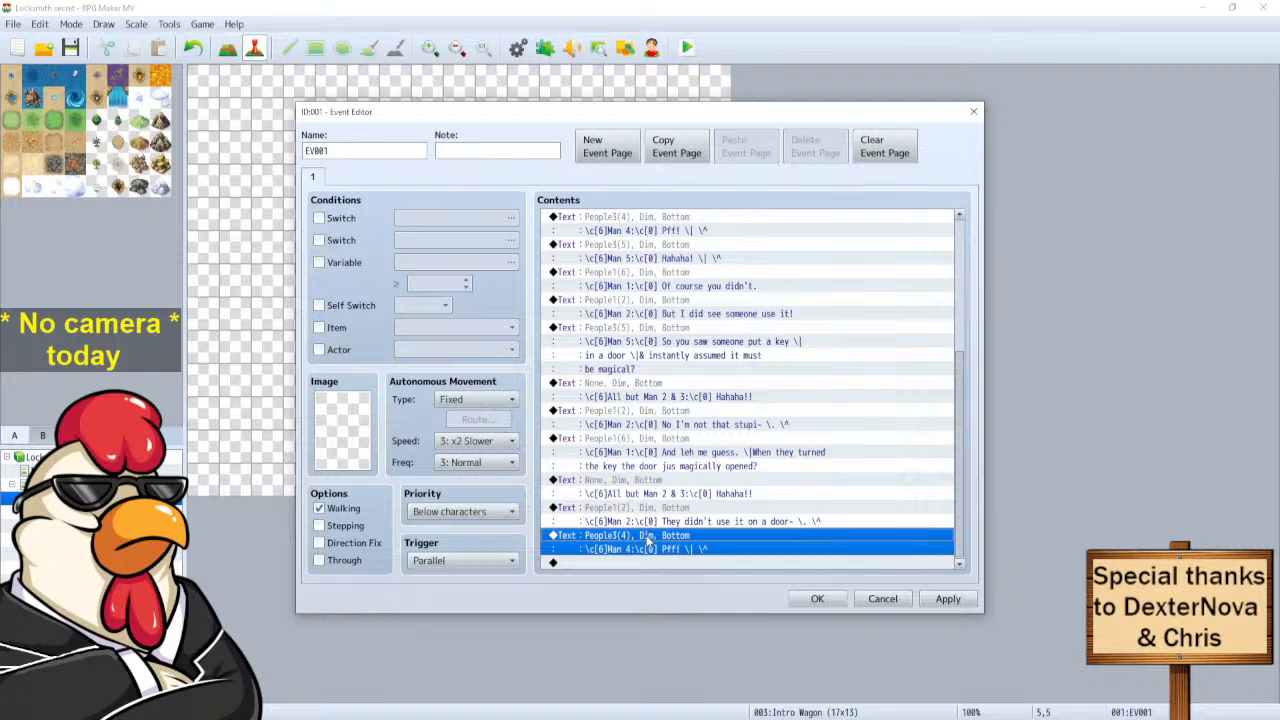
right_click(648, 540)
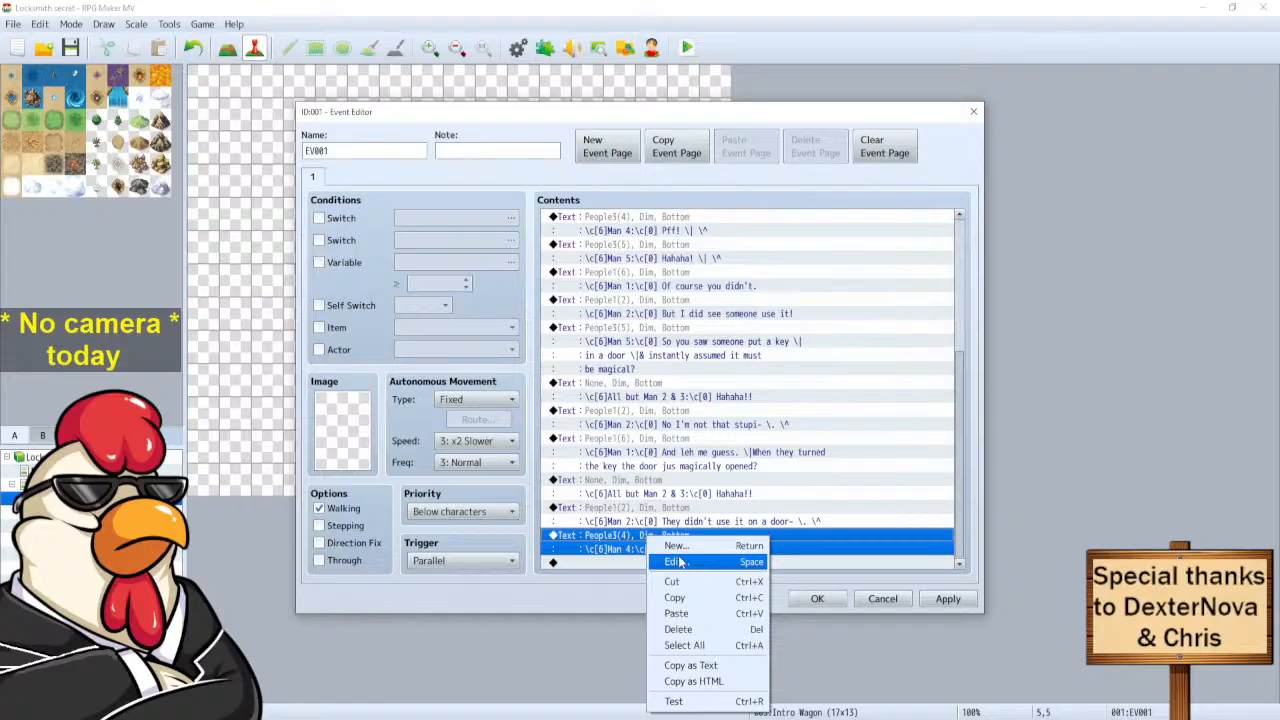
left_click(679, 562)
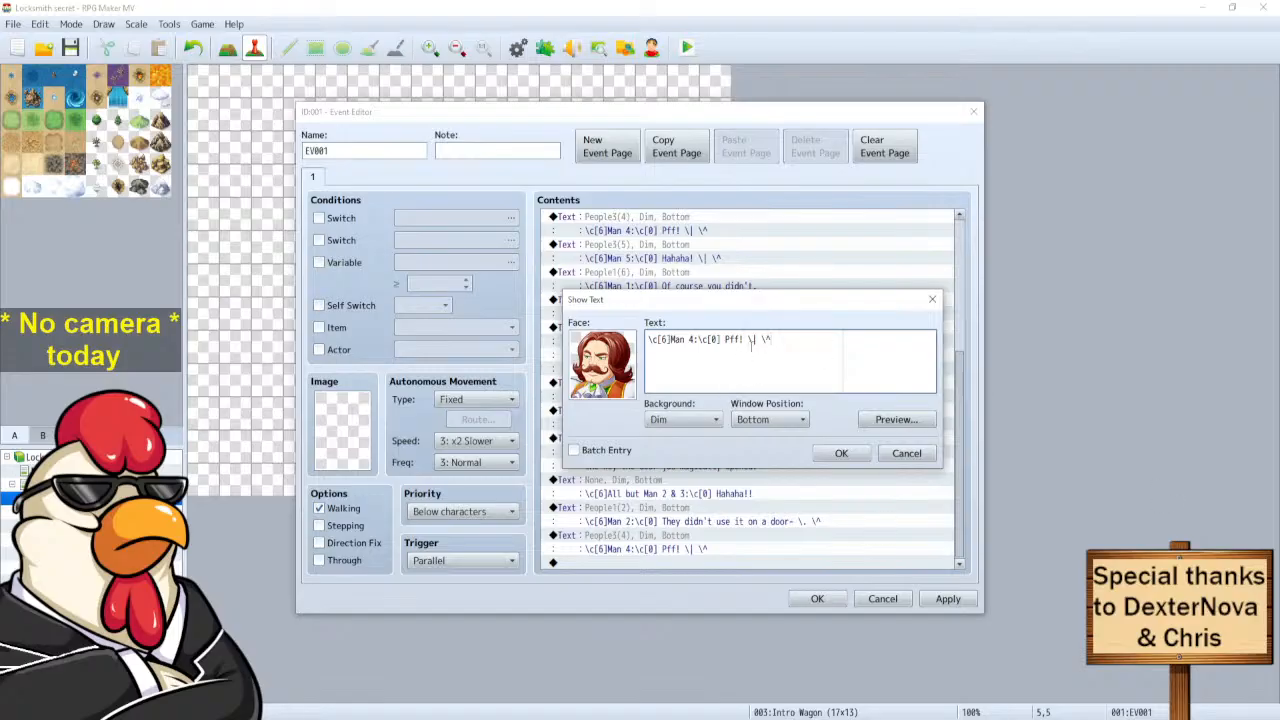
Make Man 4 say 'I hate to break it to you kid, but all doors do that', then Man 2 'No. Listen-'.
left_click_drag(780, 339, 723, 339)
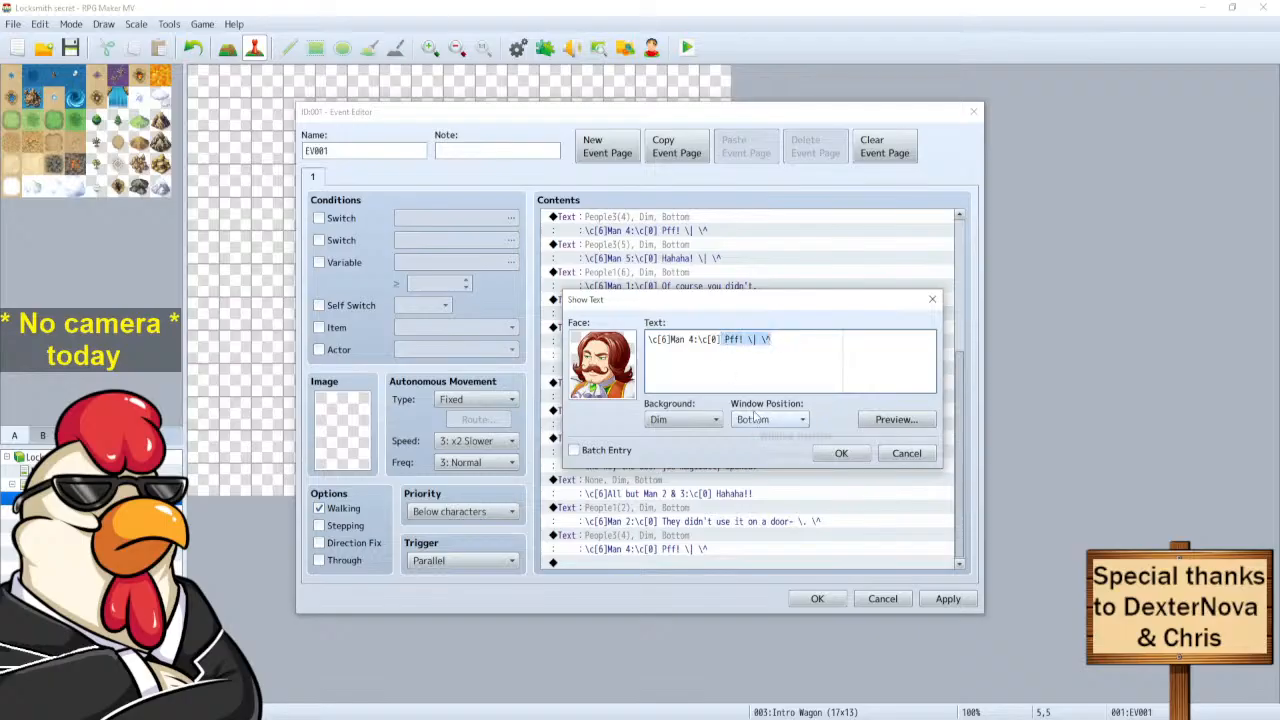
key("Delete")
type("I hate")
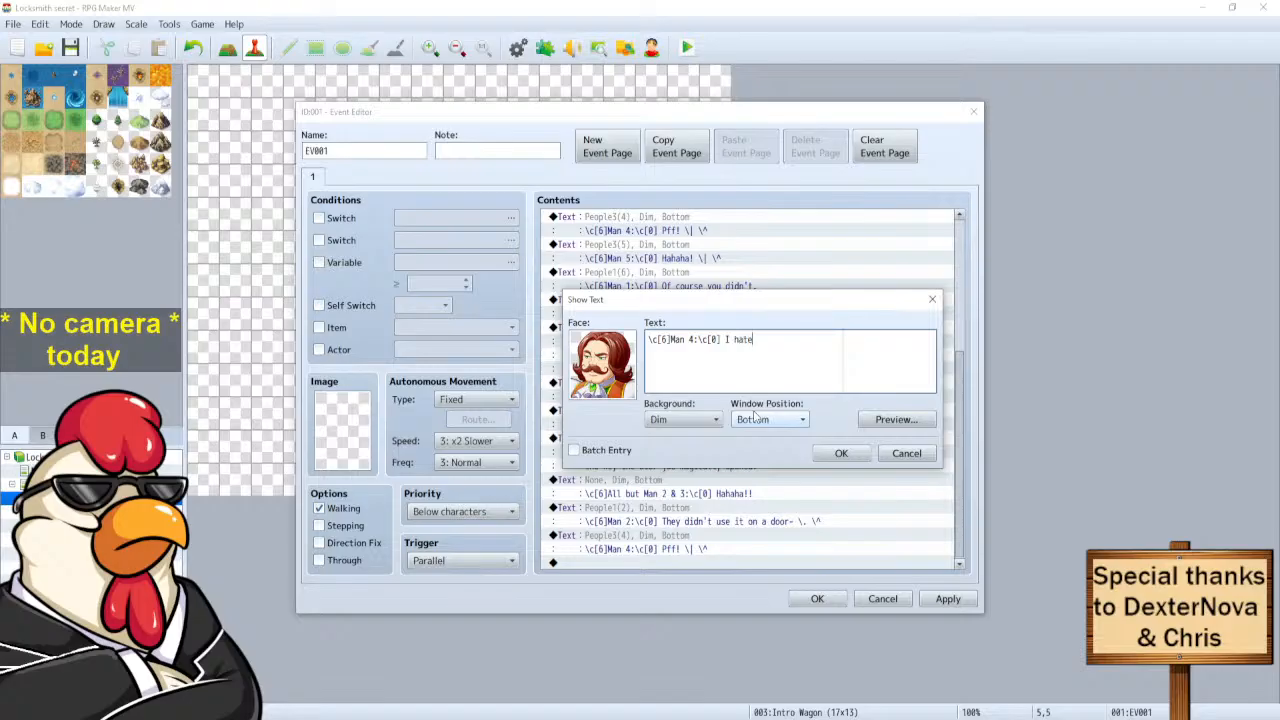
type(" to break it to you kid,")
left_click(900, 420)
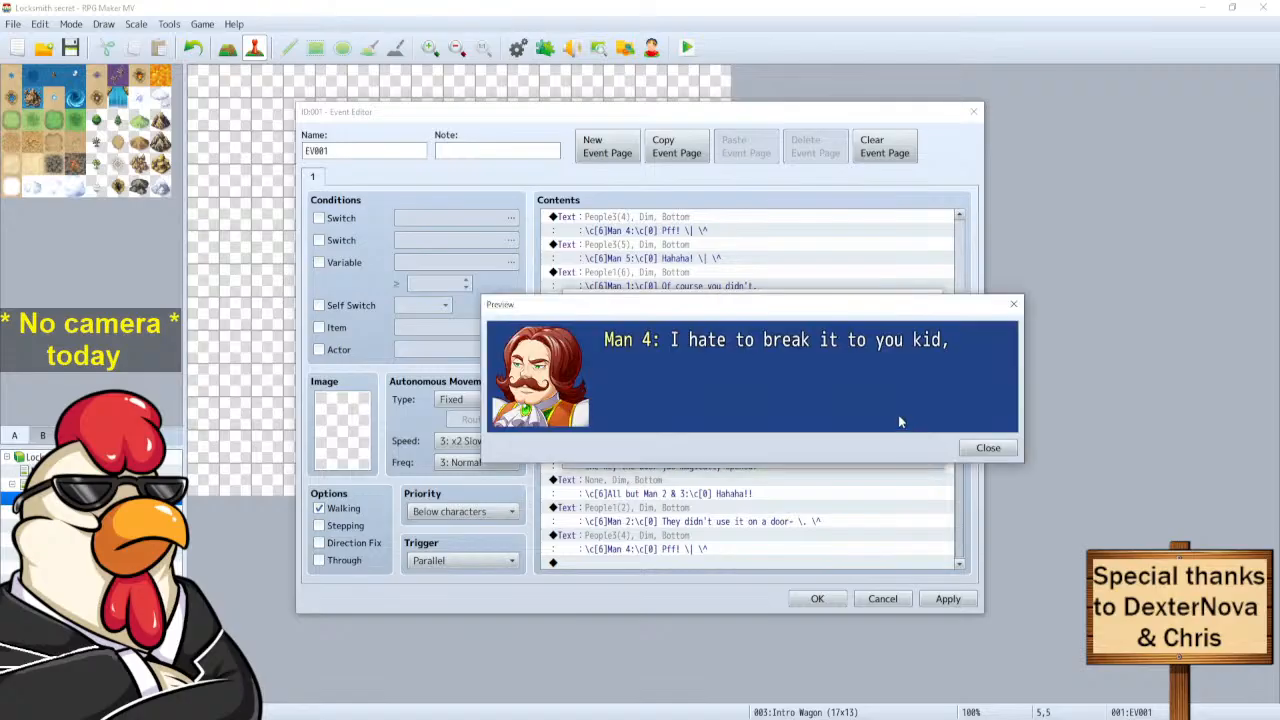
left_click(987, 448)
left_click(875, 342)
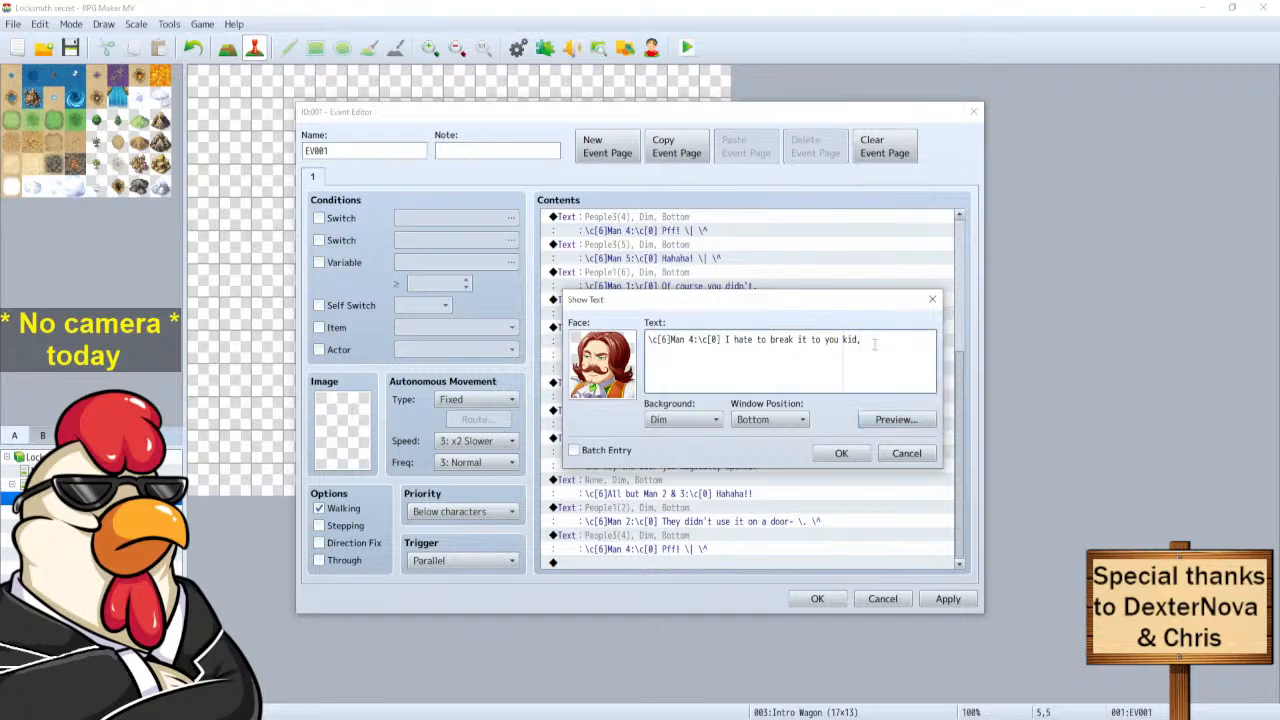
type("but all doors do that")
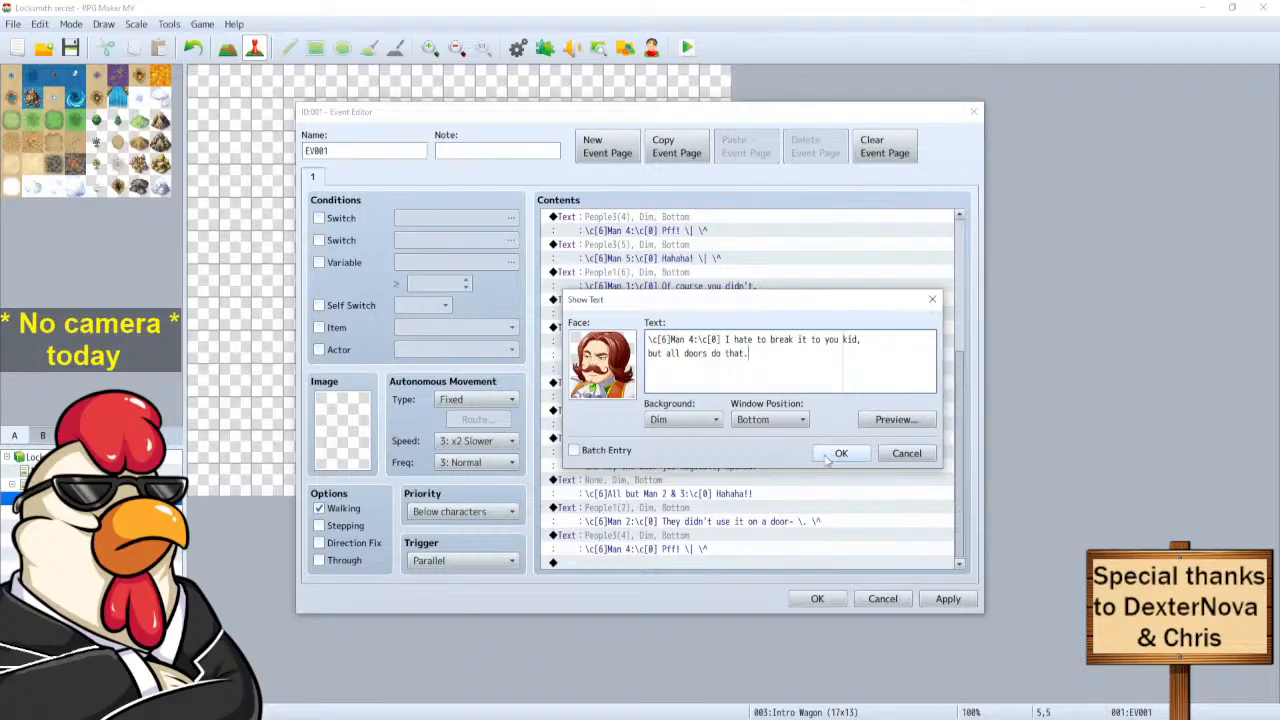
left_click(873, 337)
left_click(841, 453)
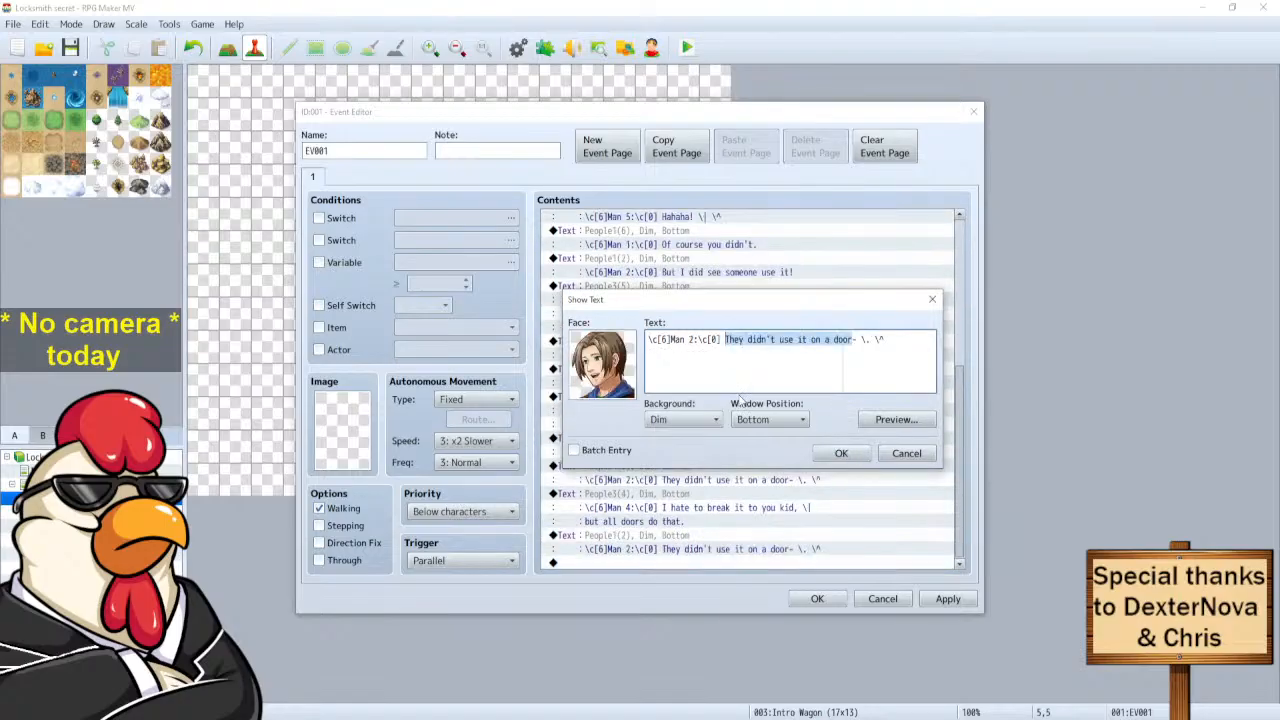
type("No. Listen- \\. \\^")
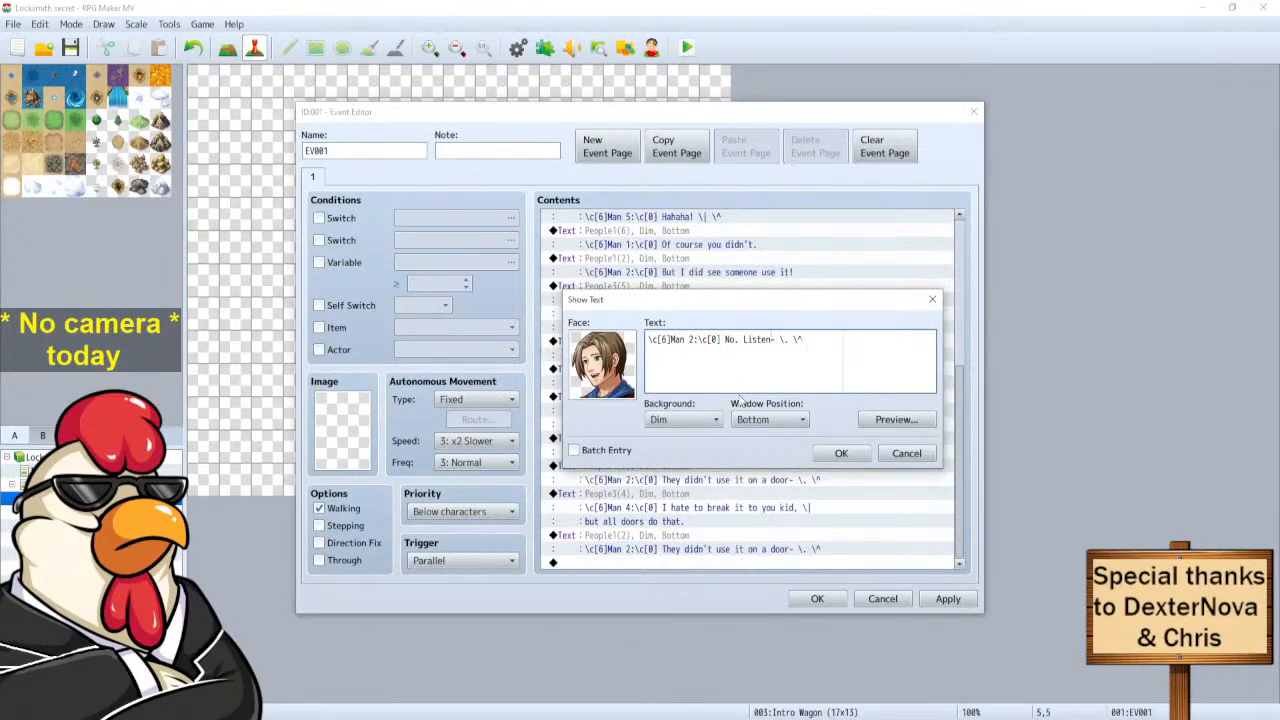
left_click(841, 453)
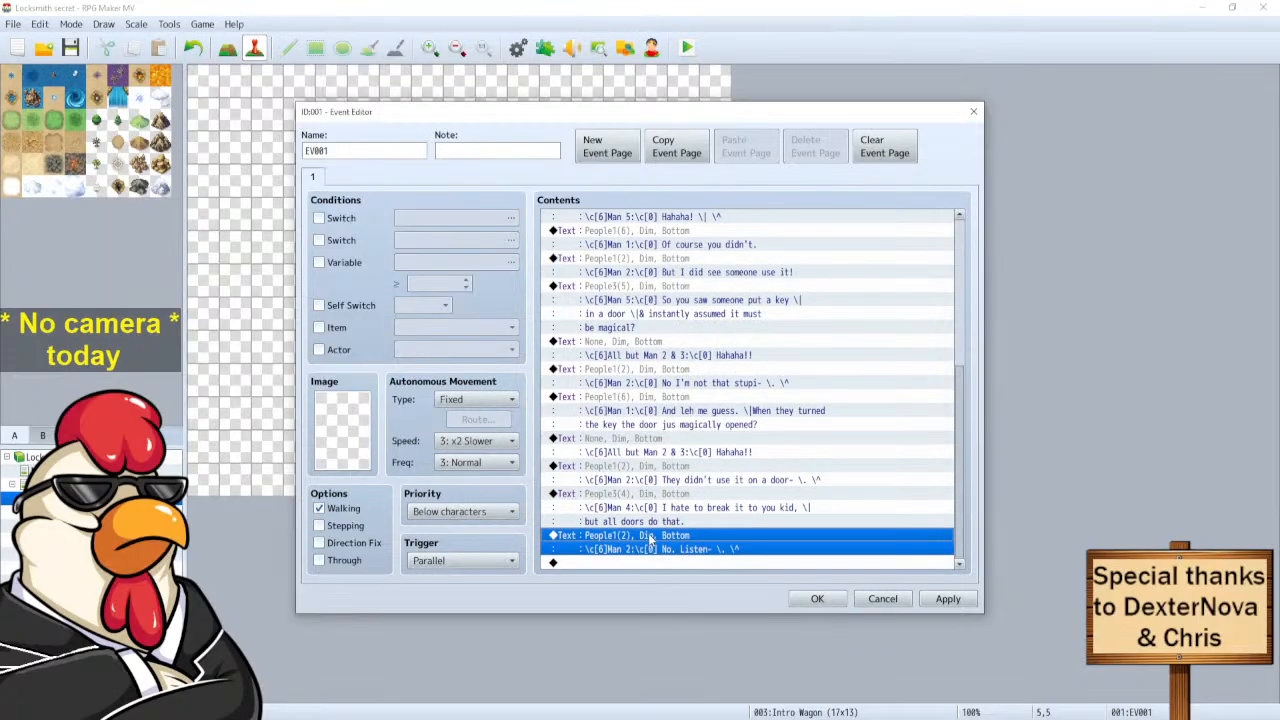
Add a Man 1 line reading 'Well not all doors.' at the end.
left_click(630, 403)
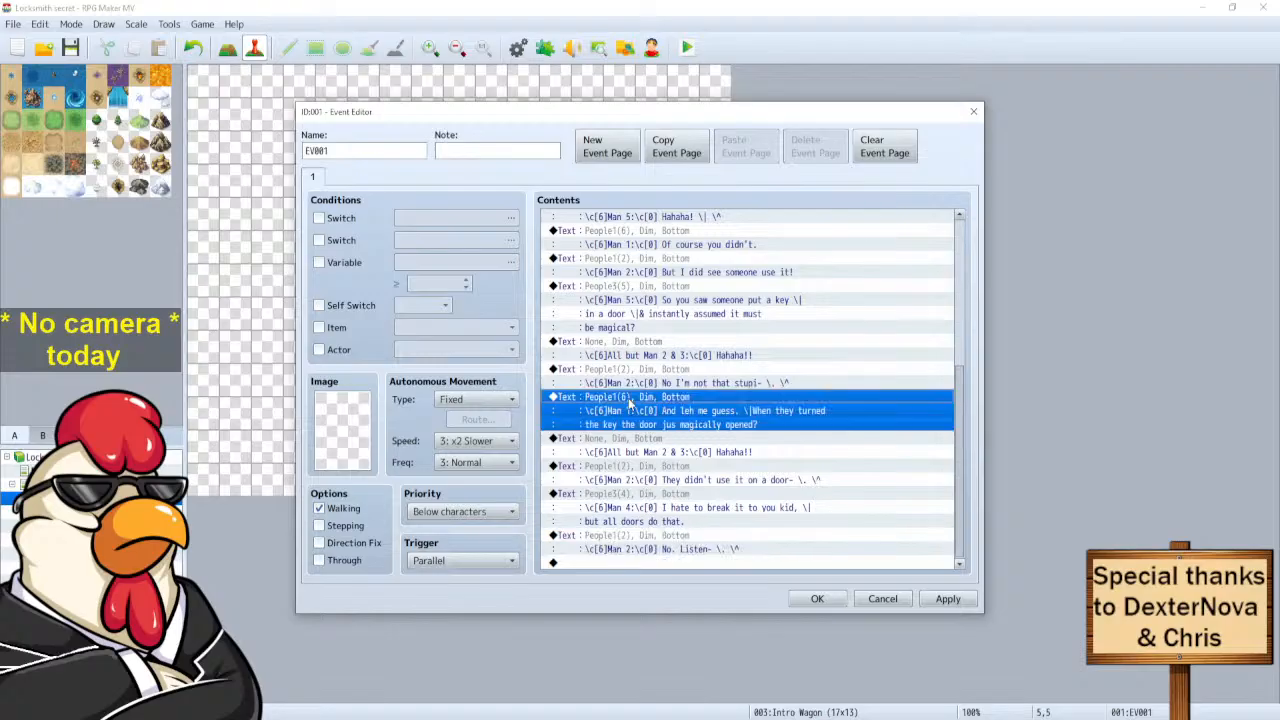
left_click(612, 564)
key("ctrl+v")
left_click(617, 526)
right_click(617, 526)
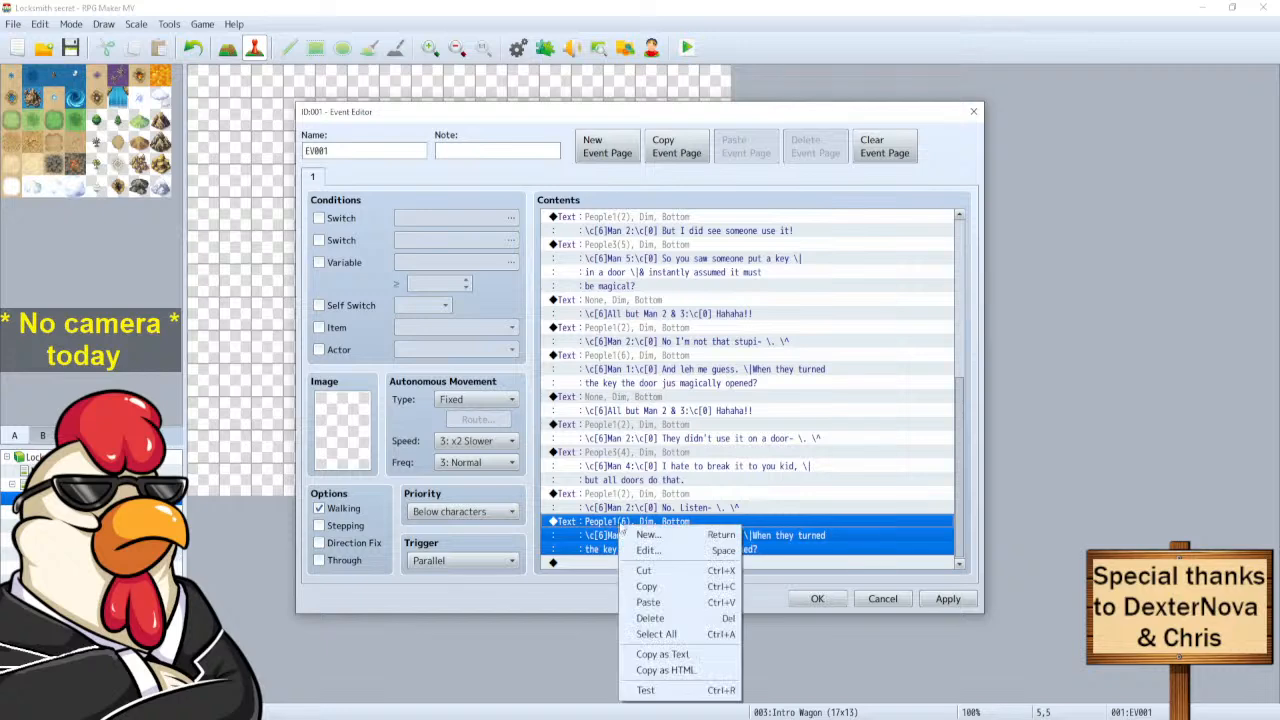
left_click(660, 552)
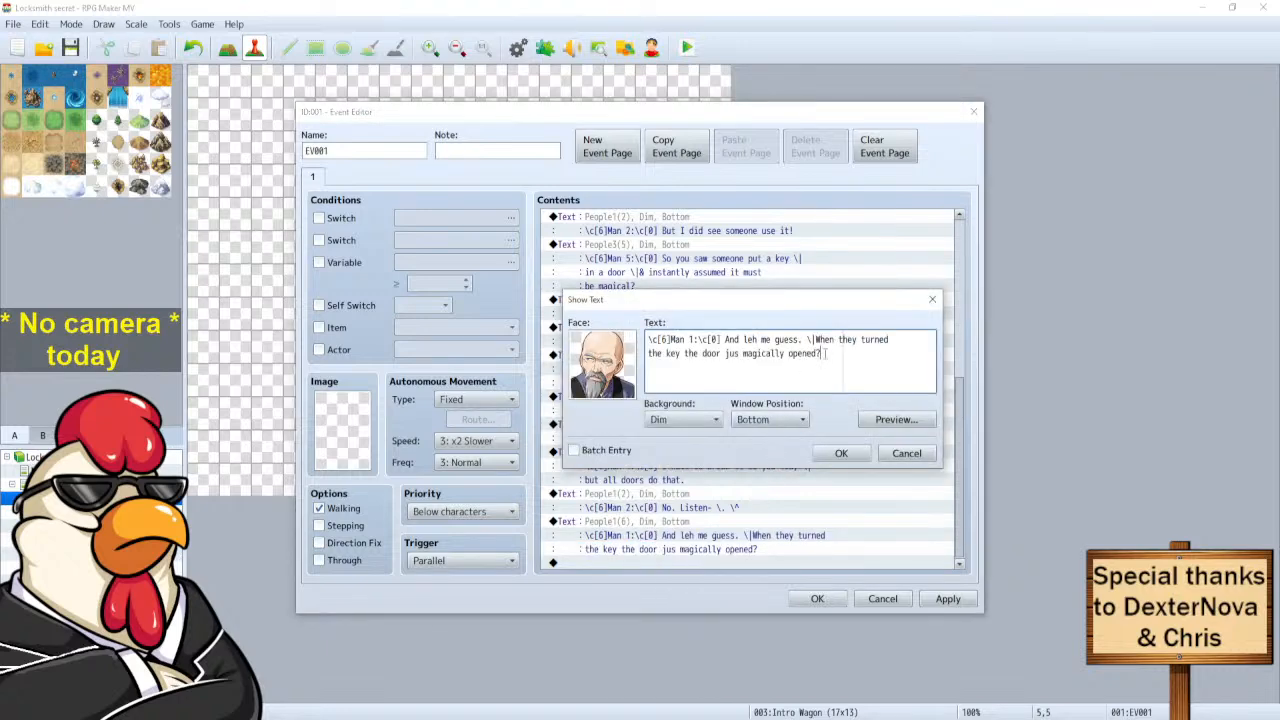
left_click_drag(825, 353, 722, 340)
type("Well no")
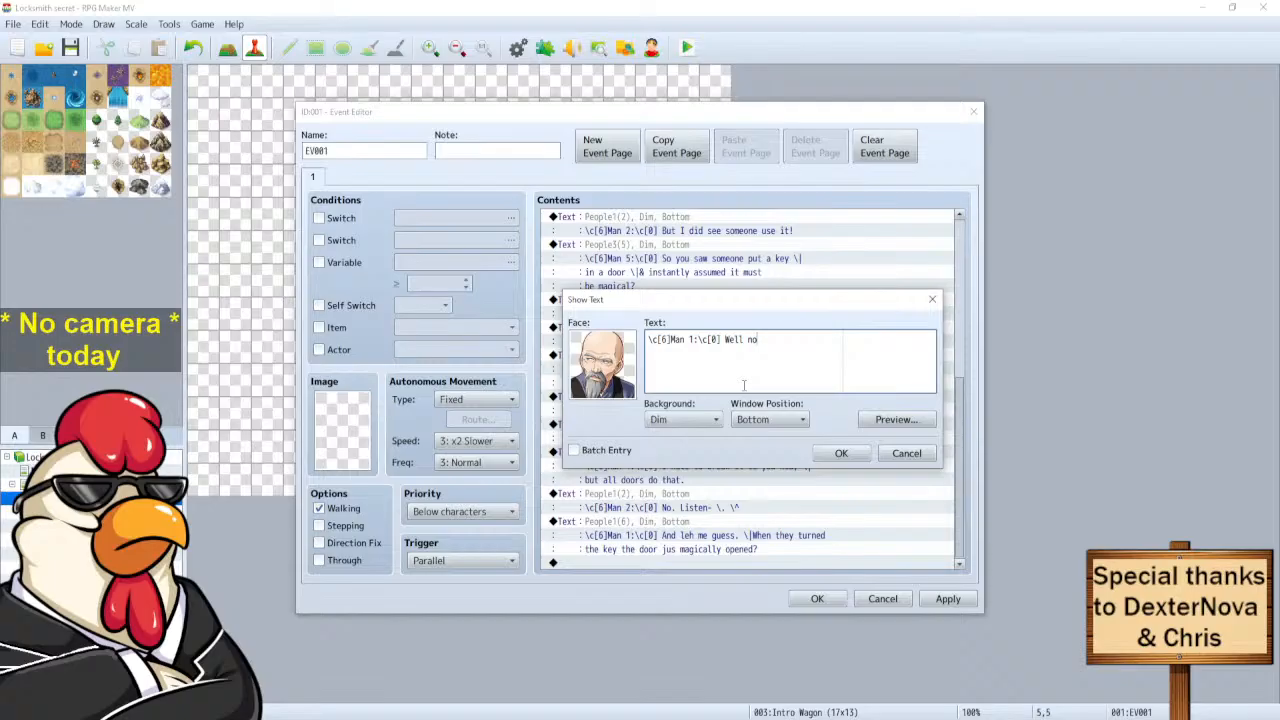
type("t all doors.")
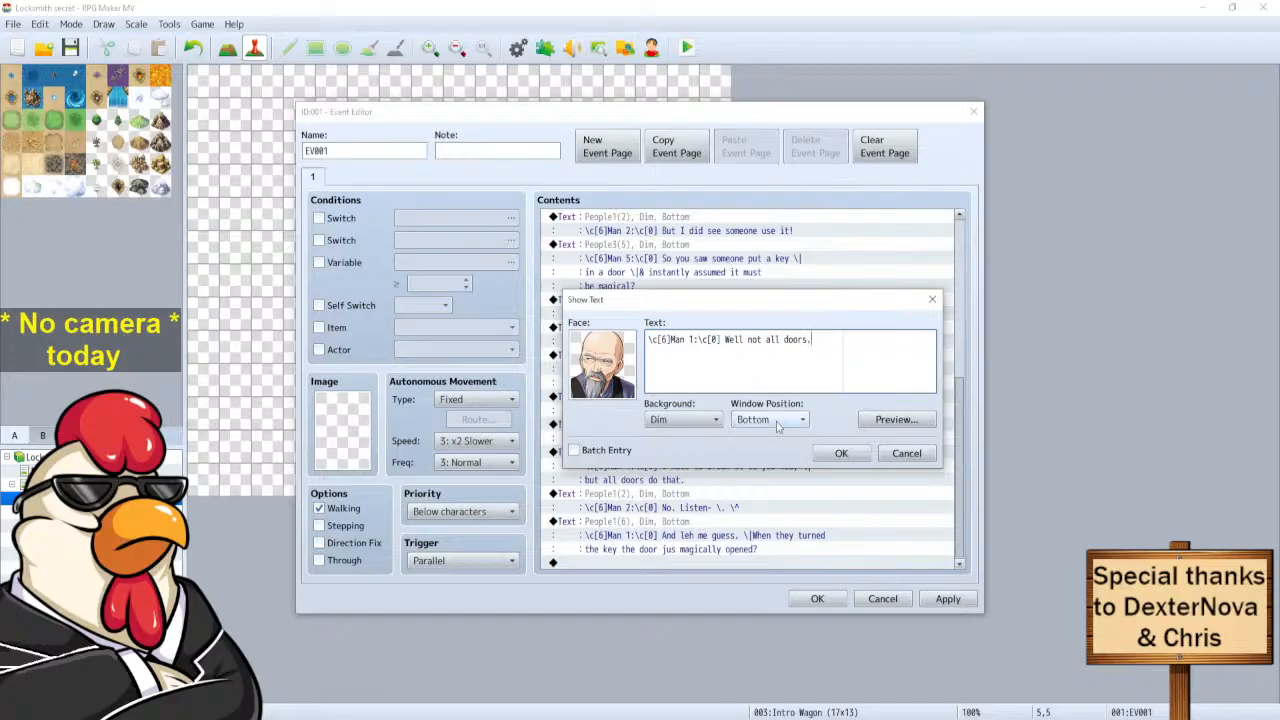
left_click(839, 455)
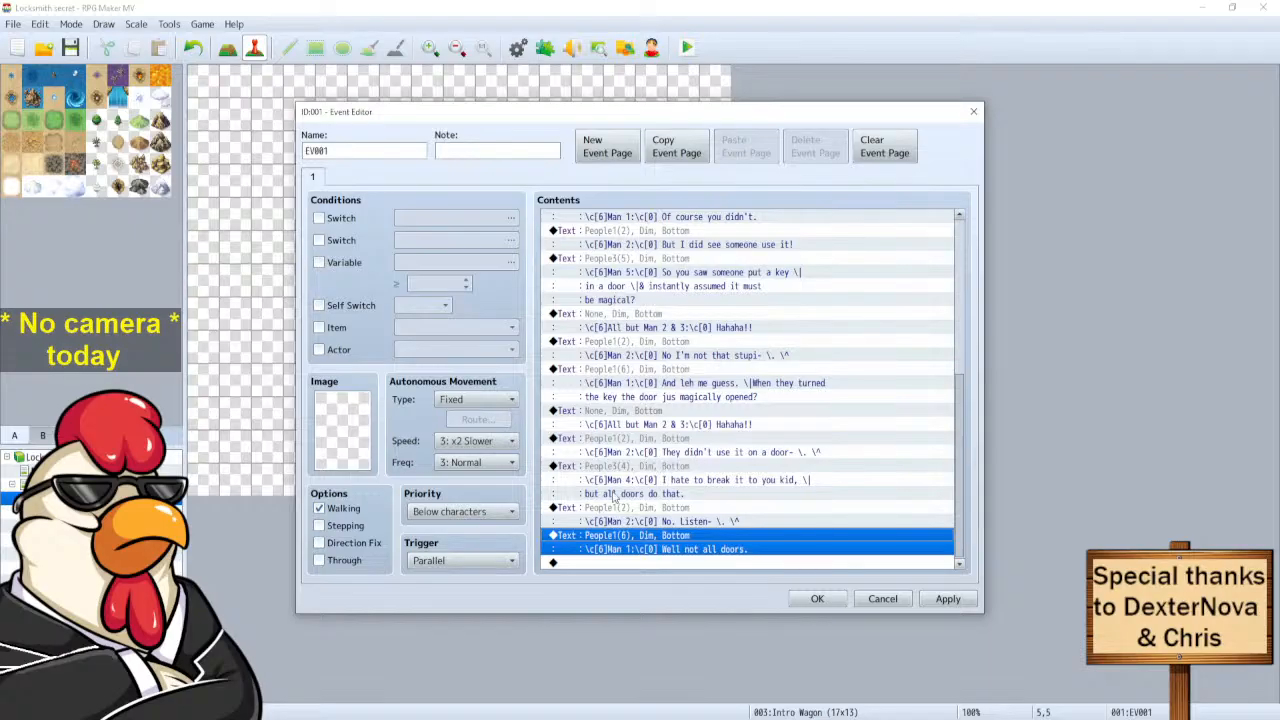
Duplicate Man 4's 'hate to break it' line, then discard the edit and delete the duplicate.
left_click(631, 476)
key("ctrl+c")
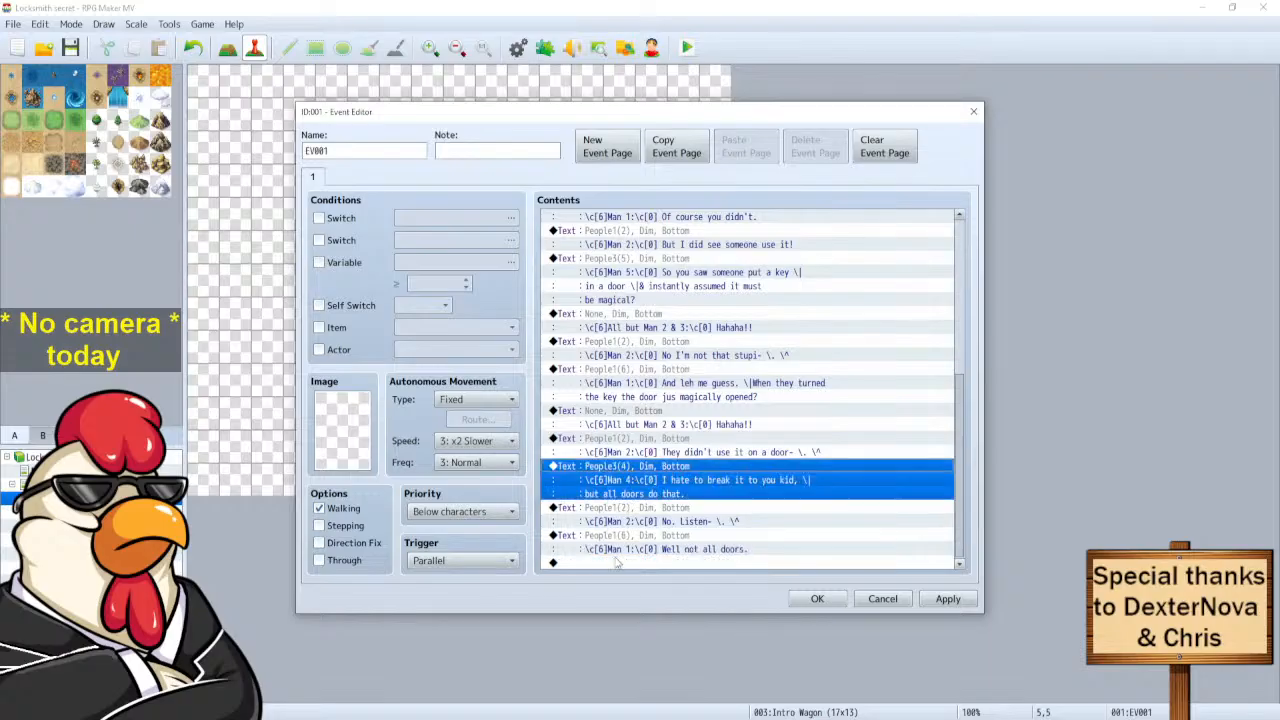
left_click(616, 562)
key("ctrl+v")
left_click(631, 531)
right_click(630, 524)
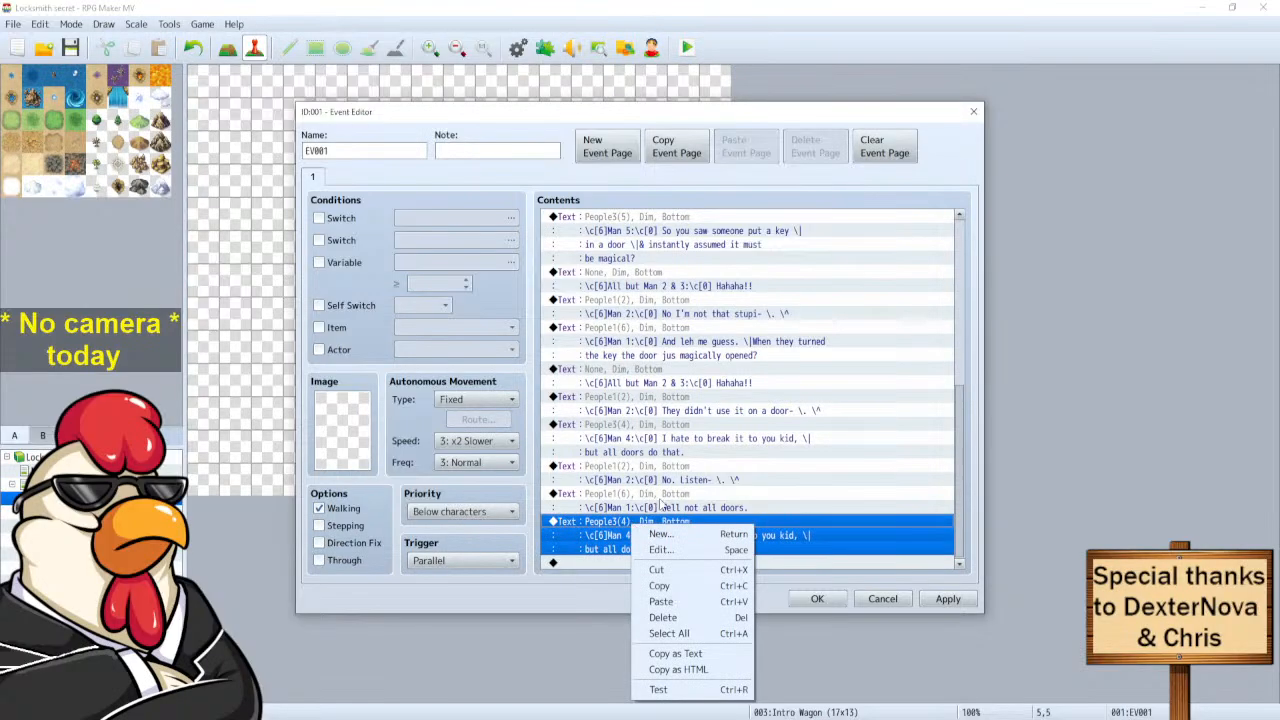
left_click(688, 550)
left_click_drag(748, 354, 725, 339)
type("W")
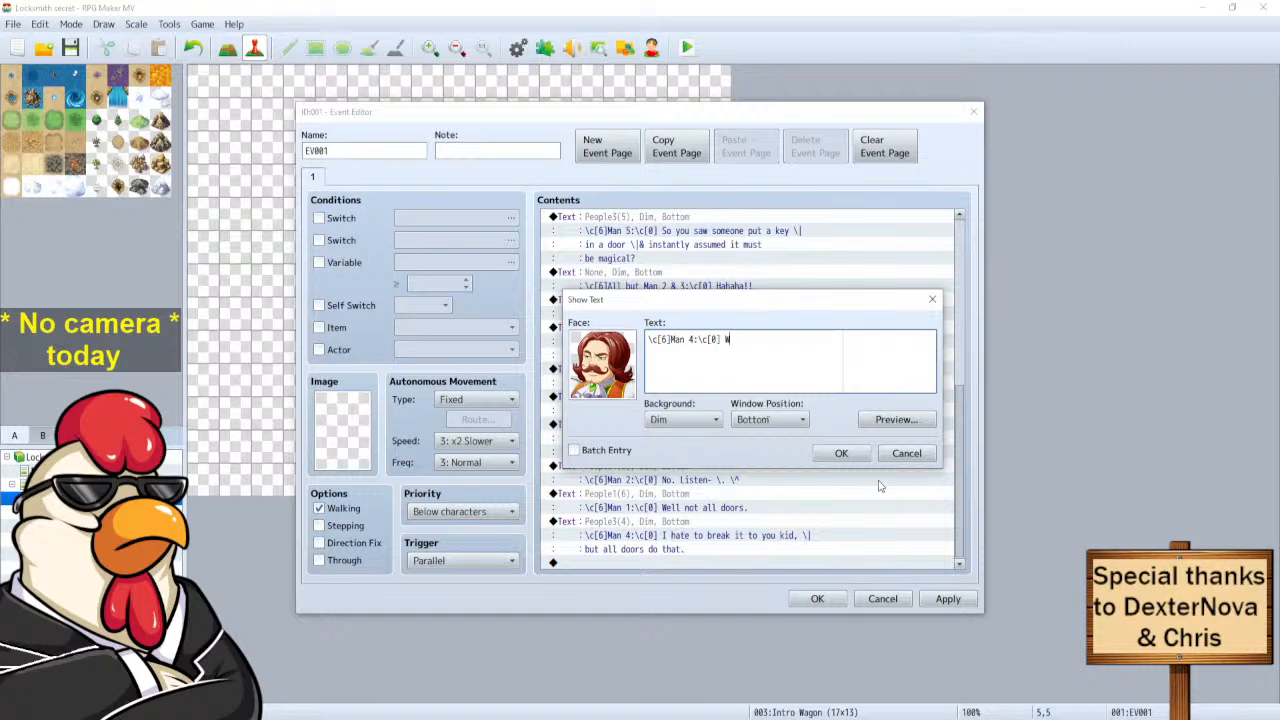
left_click(906, 453)
key("Delete")
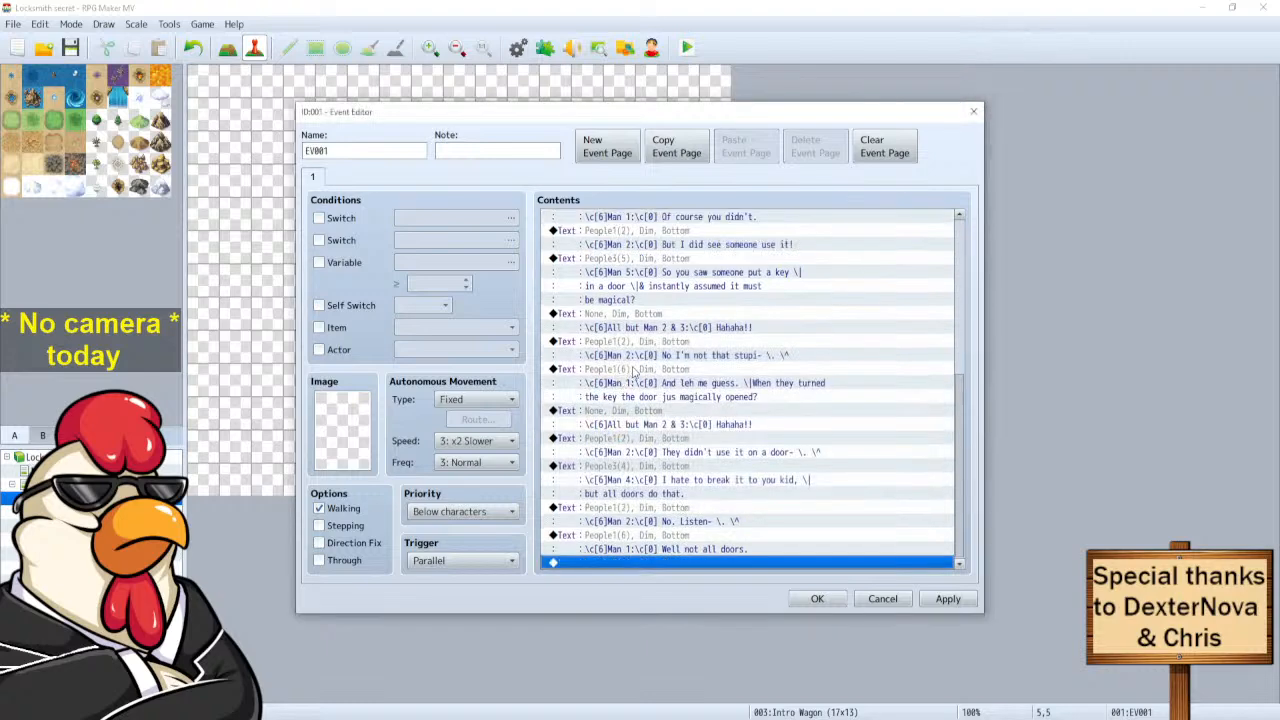
Add a Man 5 reply reading 'What?' from a copy of his key line.
left_click(640, 262)
key("ctrl+c")
left_click(611, 561)
key("ctrl+v")
left_click(630, 509)
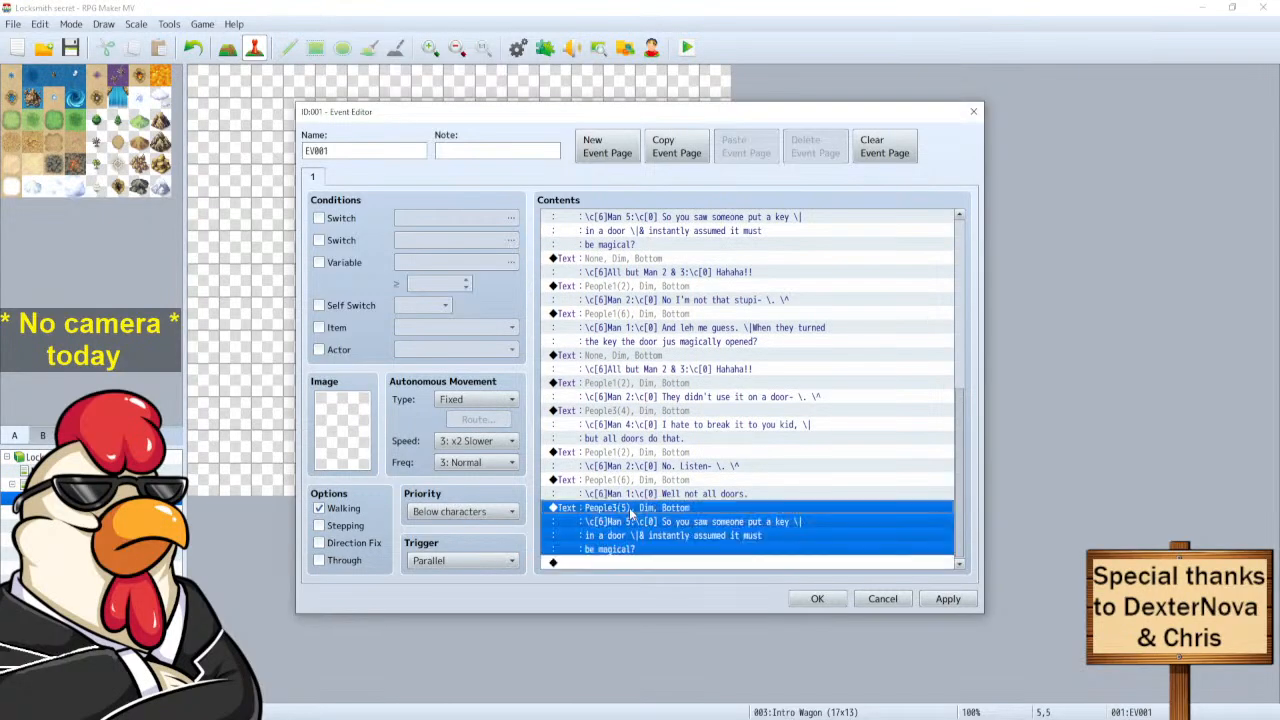
right_click(628, 506)
left_click(670, 530)
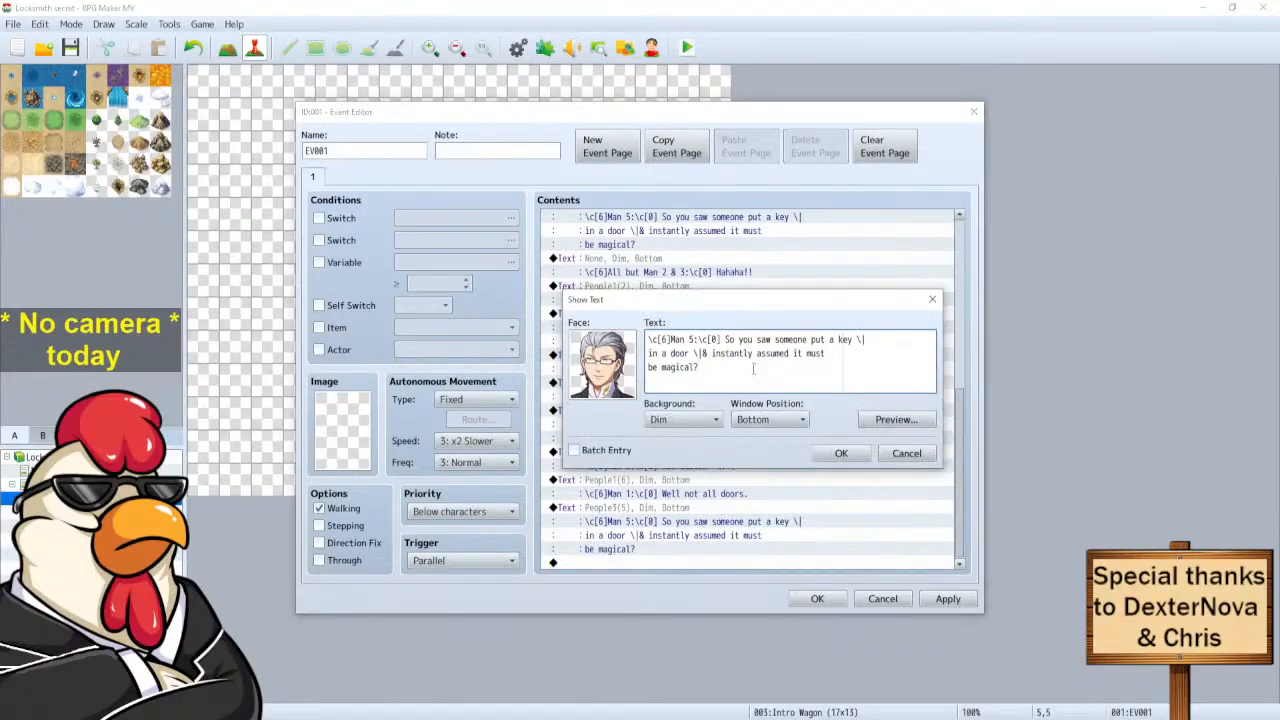
left_click_drag(700, 367, 726, 340)
type("What?")
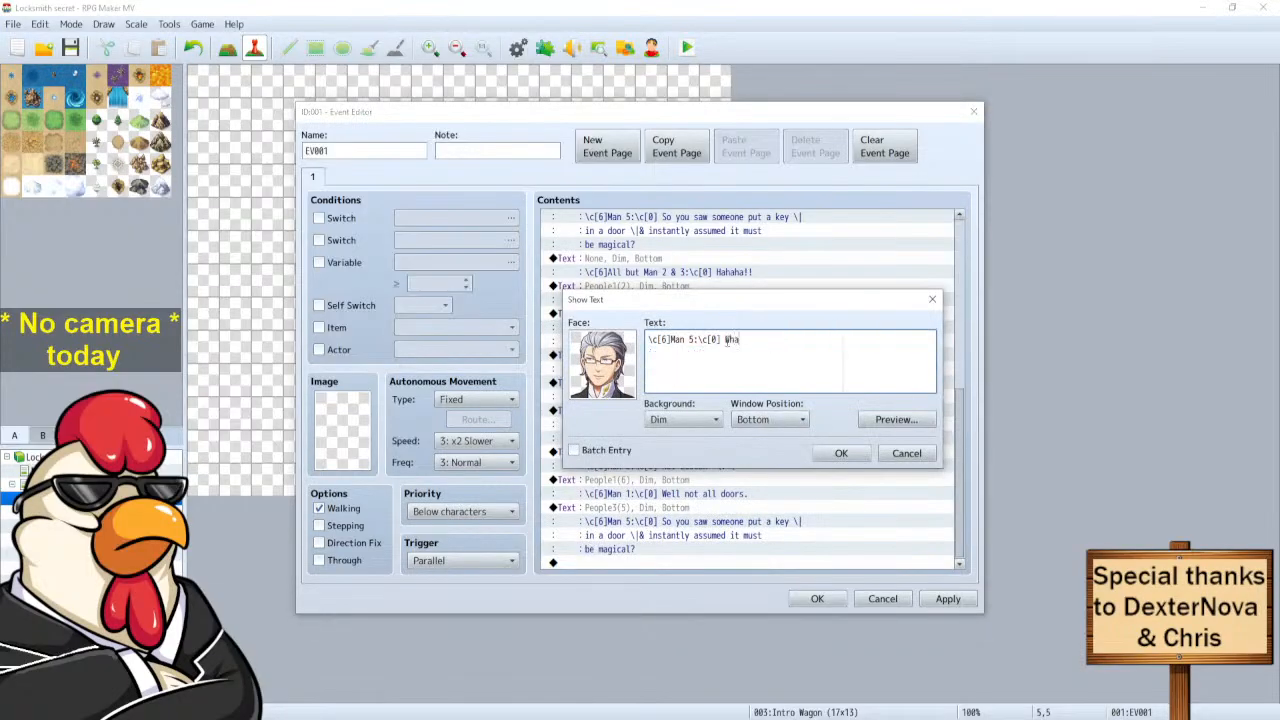
left_click(841, 454)
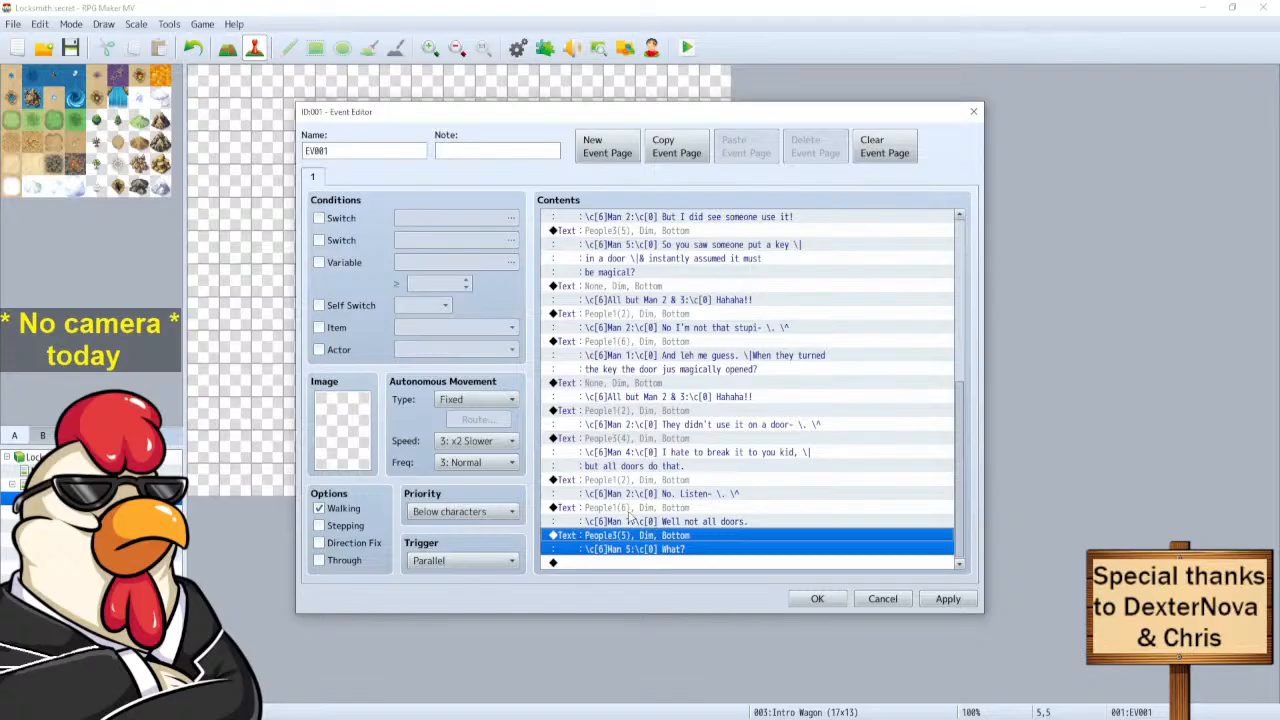
Rewrite the copied Man 1 line to read 'Some doors don' av locks.'.
left_click(624, 509)
left_click_drag(813, 341, 727, 340)
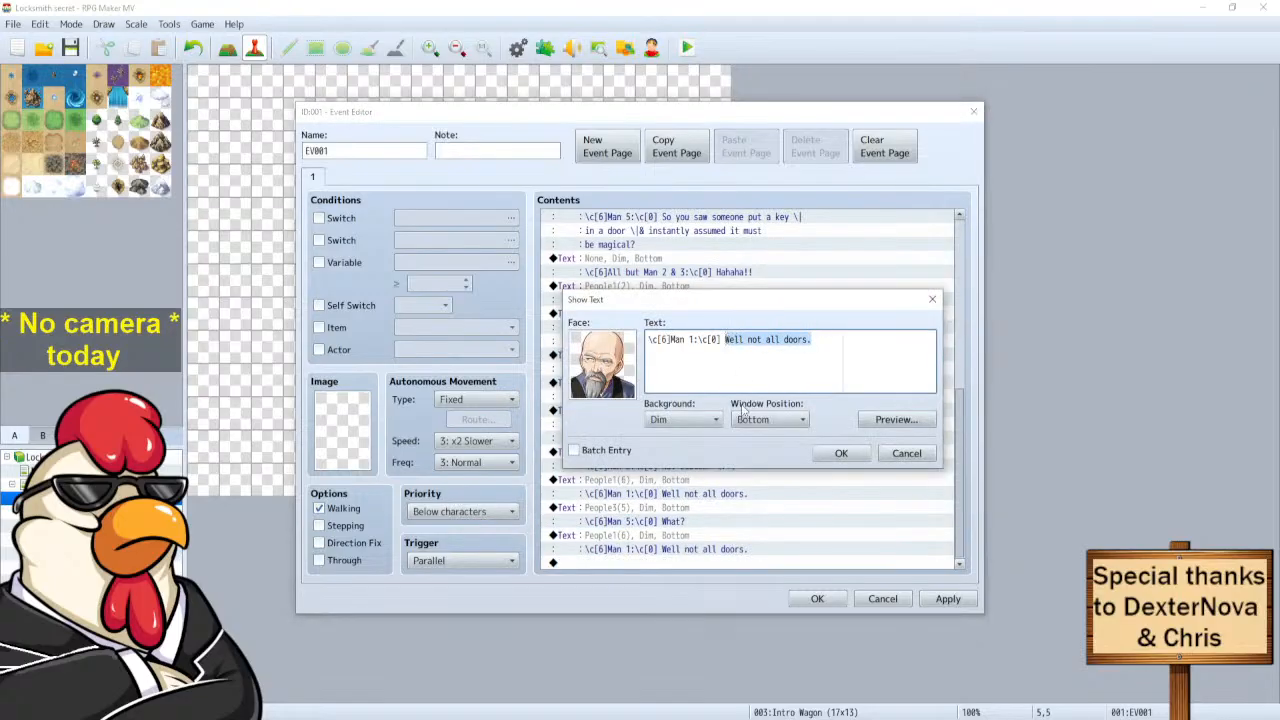
type("Some door")
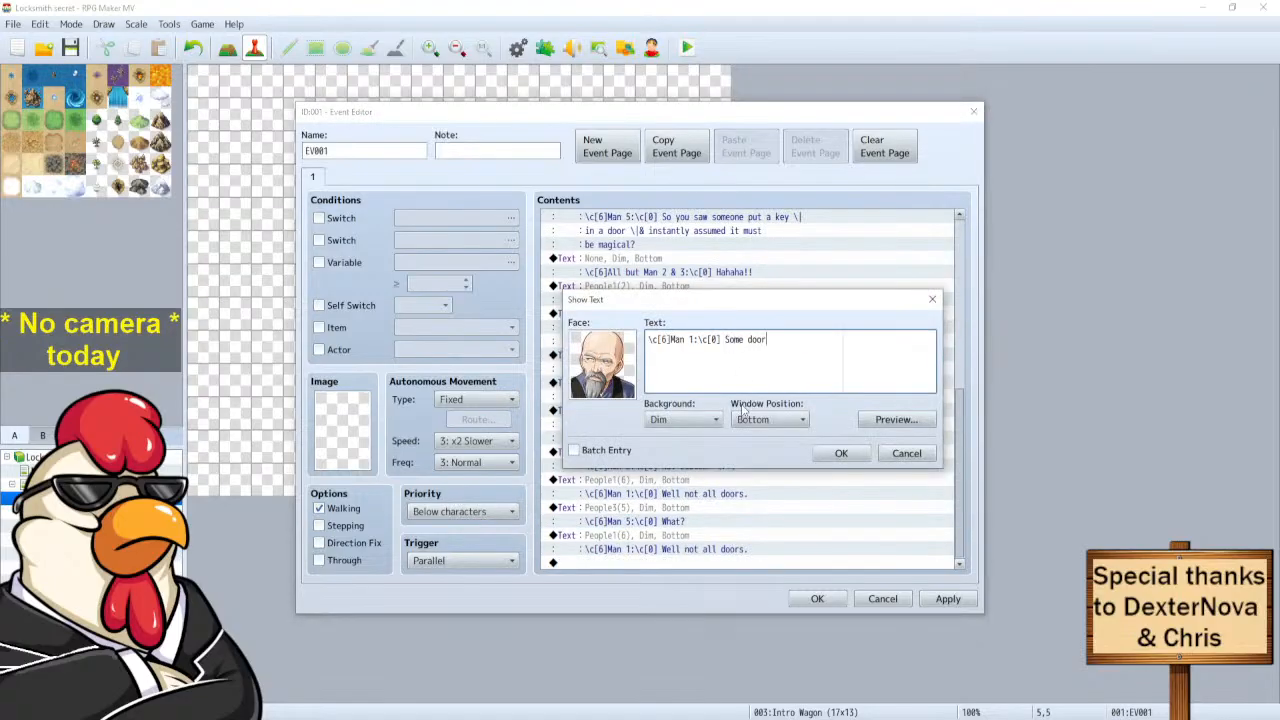
type("s don' av locks.")
left_click(841, 453)
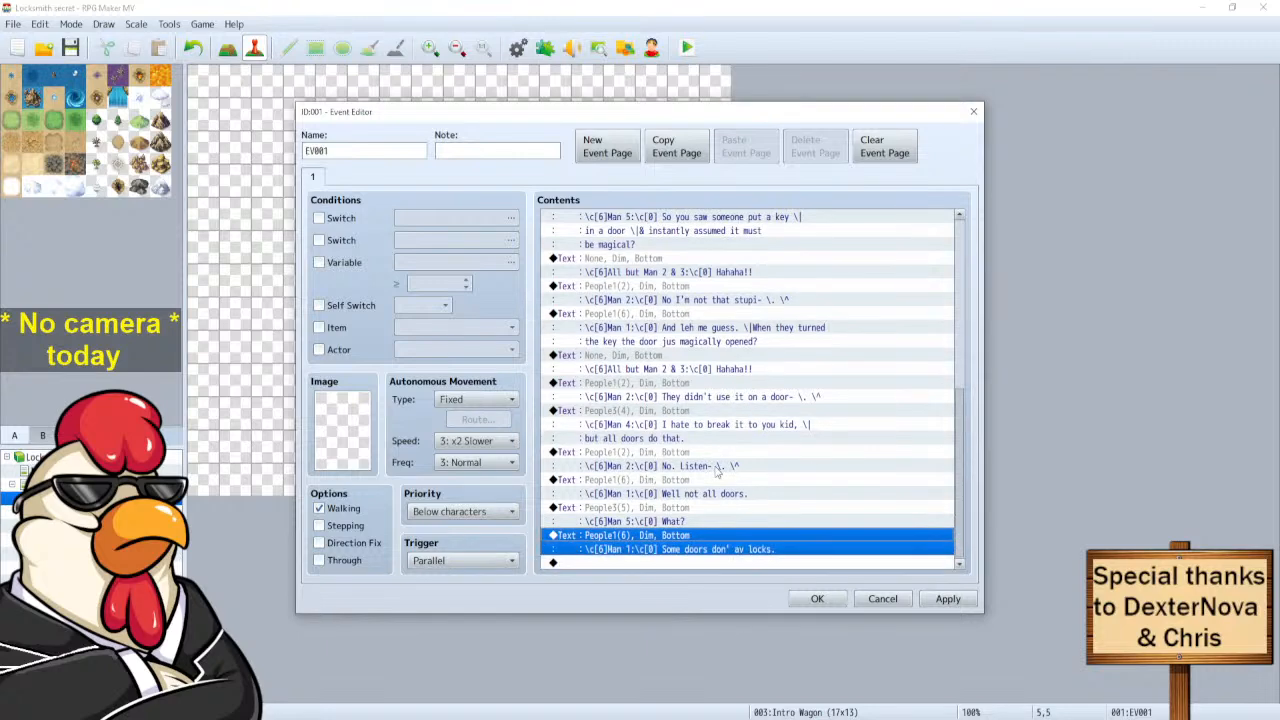
Duplicate Man 4's line at the end of the dialogue and change it to 'or keyholes.'.
left_click(632, 410)
key("ctrl+c")
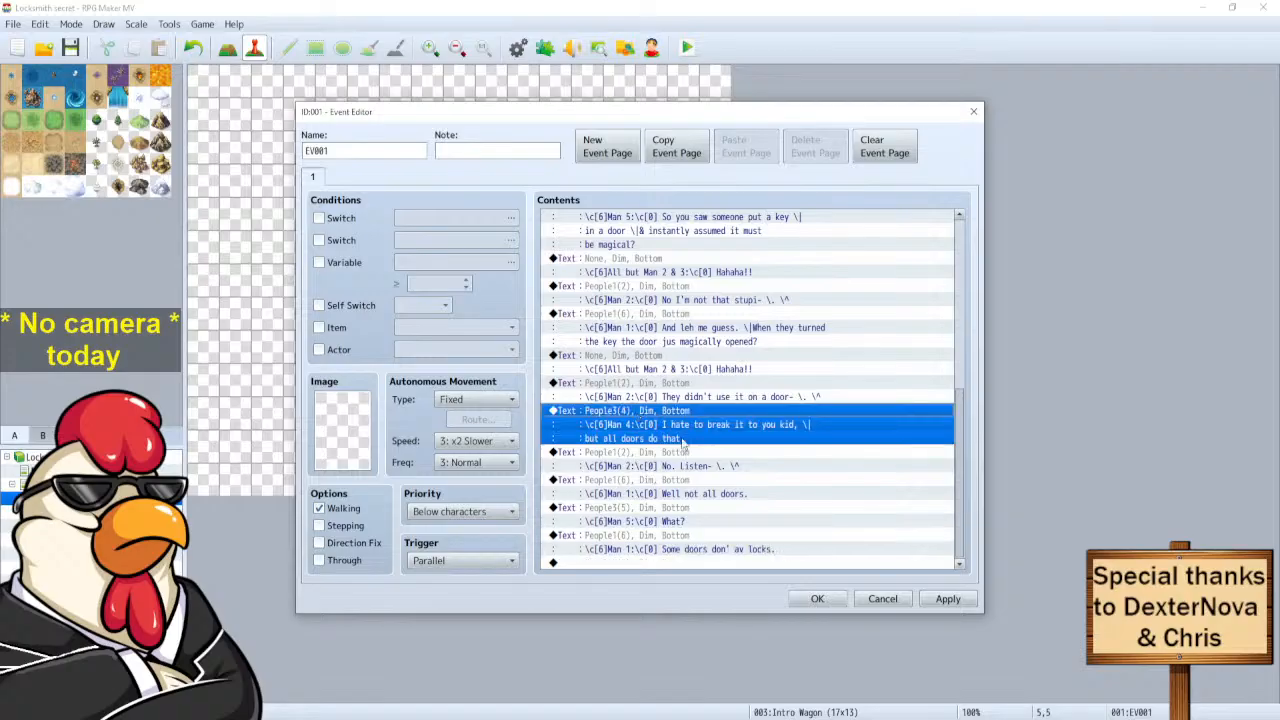
left_click(637, 564)
key("ctrl+v")
left_click(645, 528)
right_click(644, 522)
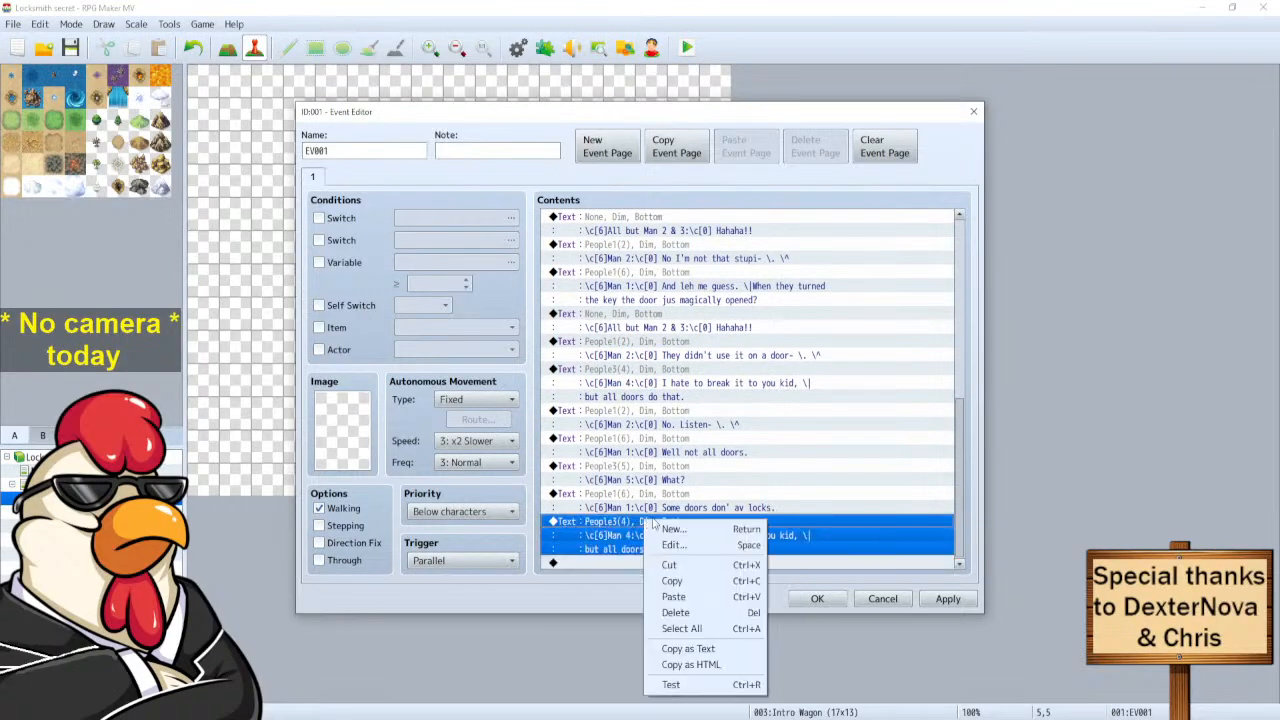
left_click(683, 547)
left_click_drag(748, 353, 727, 339)
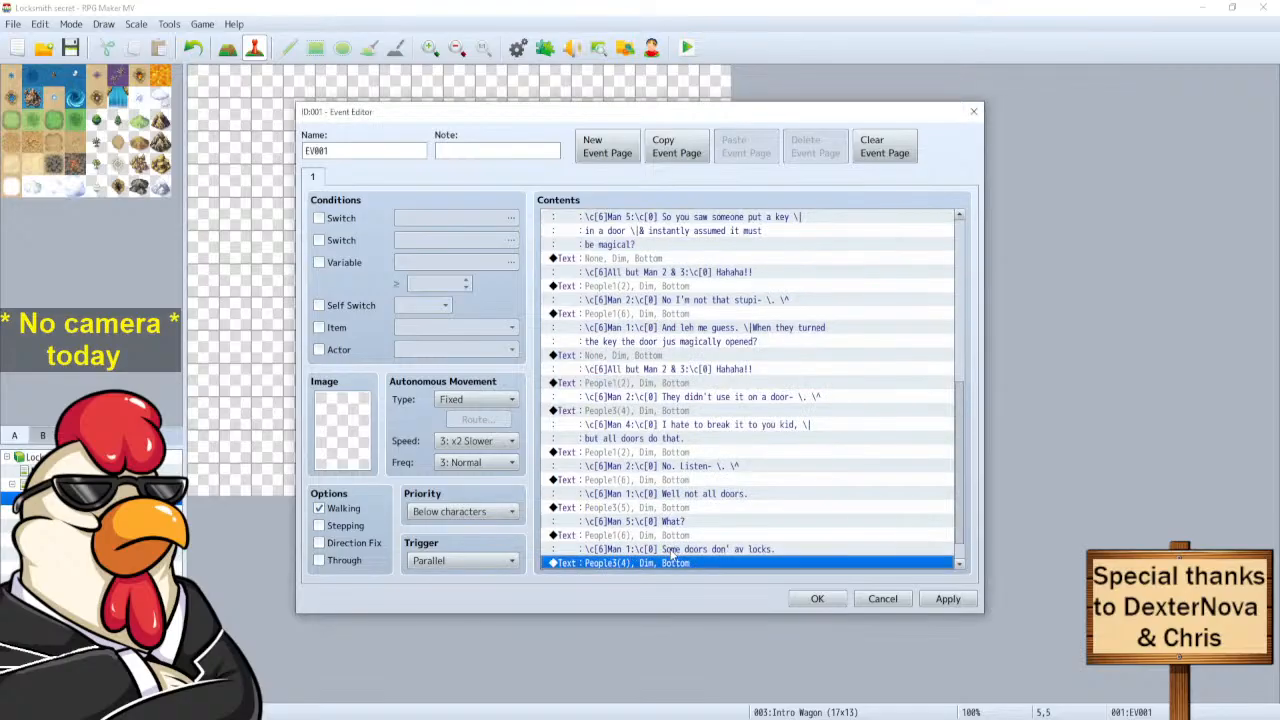
left_click(672, 549)
right_click(698, 543)
left_click(718, 563)
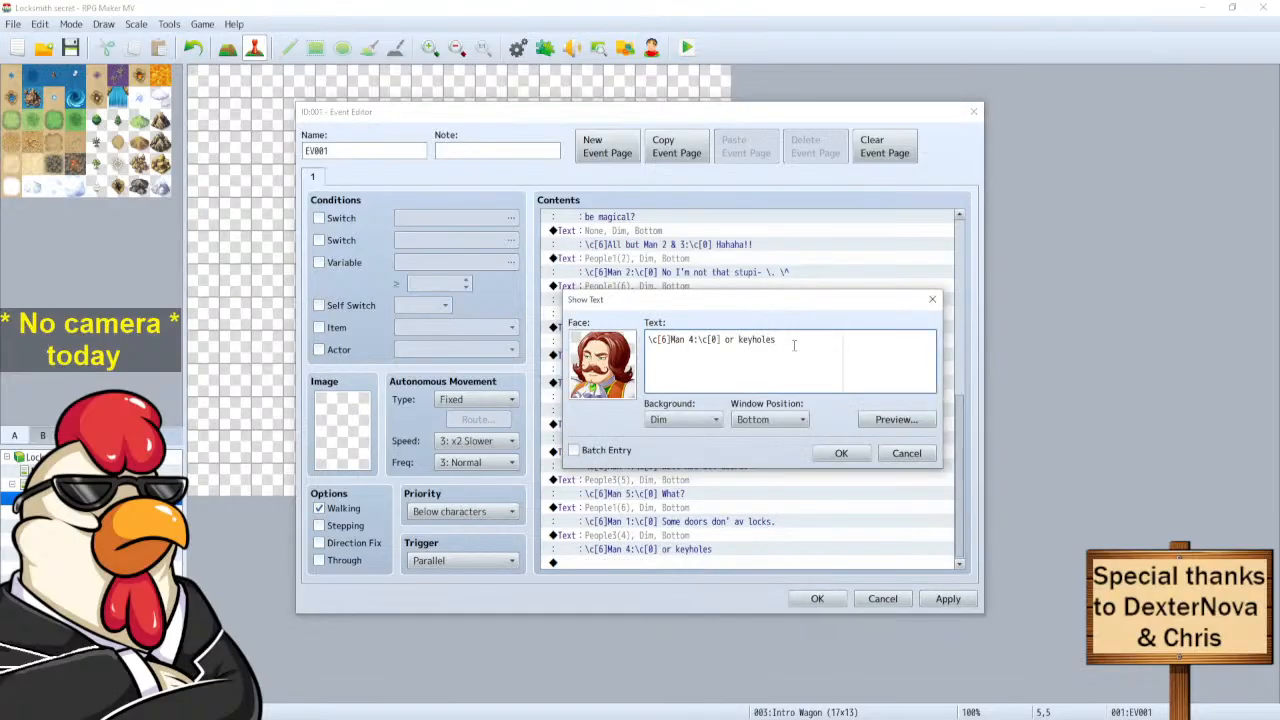
left_click(838, 453)
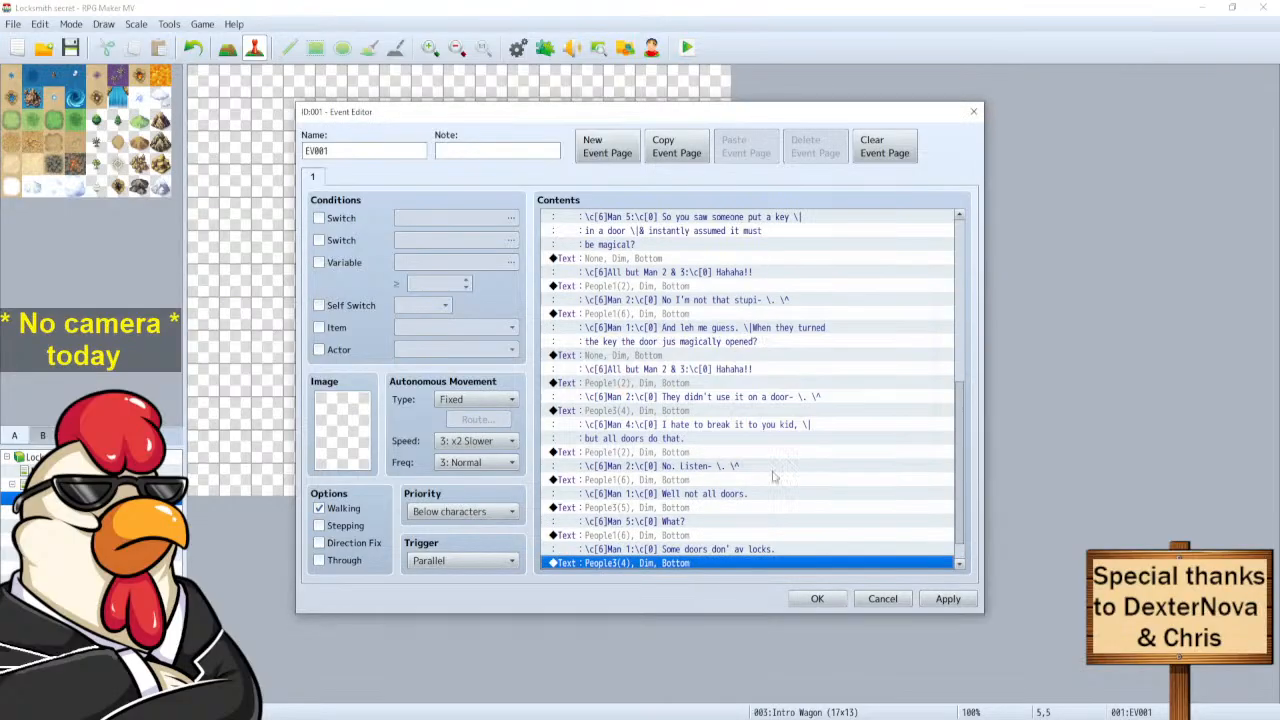
Add Man 1's 'or key'ols.' line, followed by Man 5's 'That's true.' reply.
left_click(636, 530)
left_click(638, 508)
left_click(634, 486)
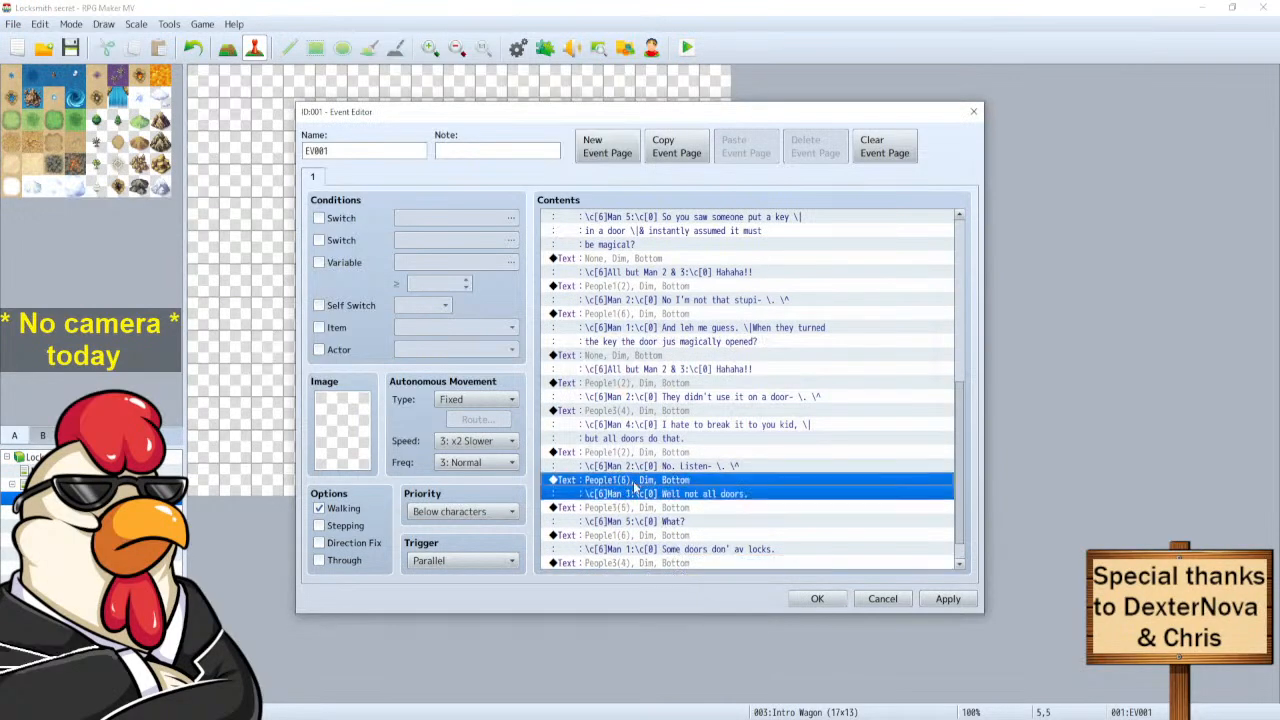
scroll(622, 566, "down", 1)
left_click(621, 565)
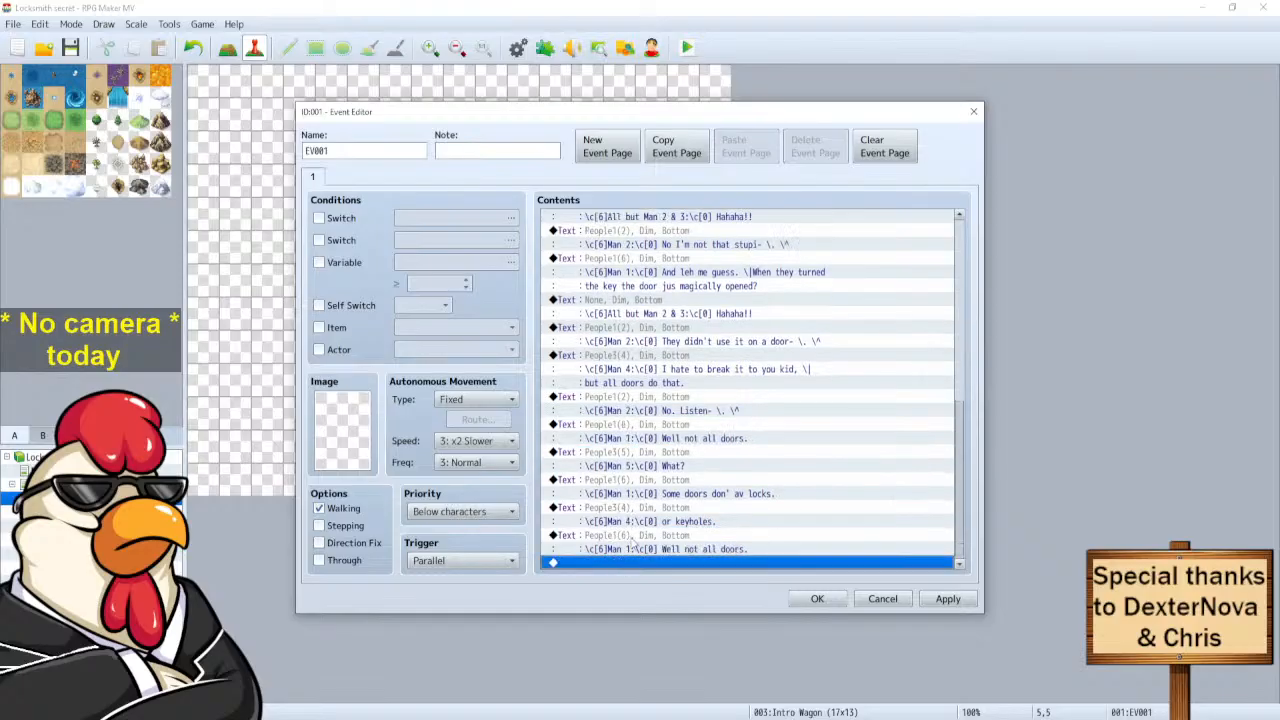
key("ctrl+v")
right_click(630, 540)
left_click(652, 558)
left_click_drag(812, 340, 724, 341)
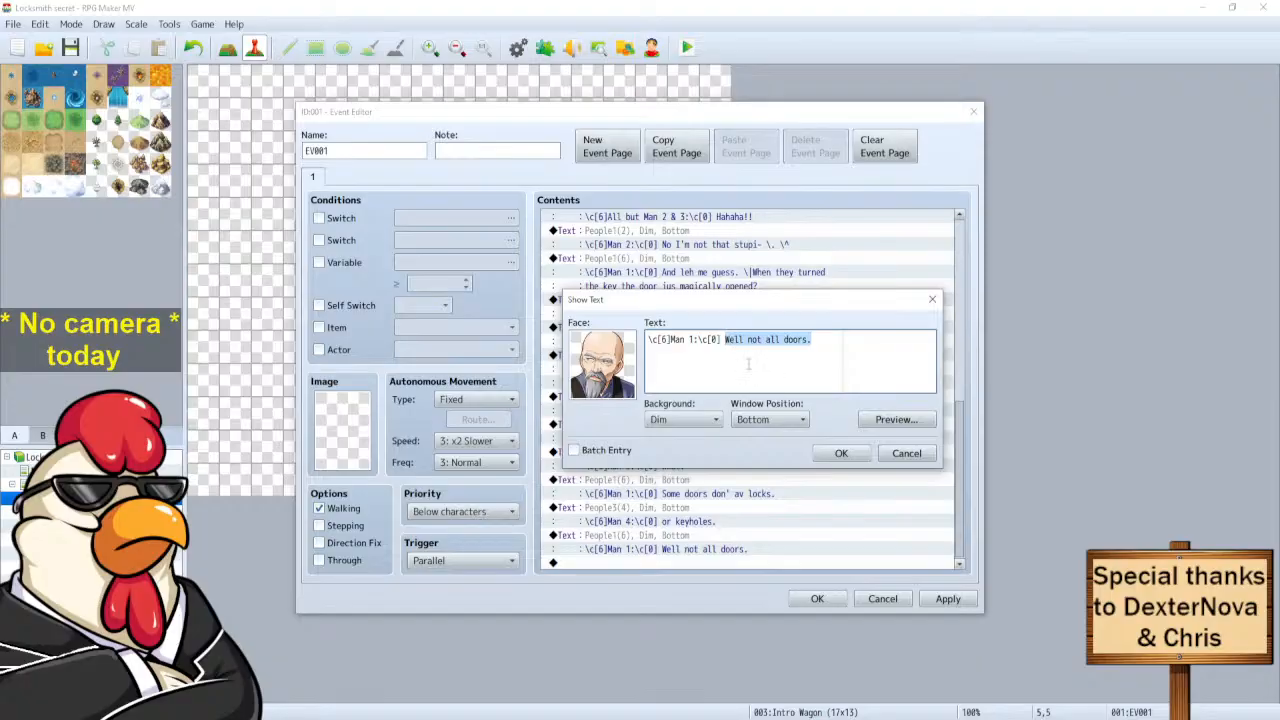
type("or key'ols")
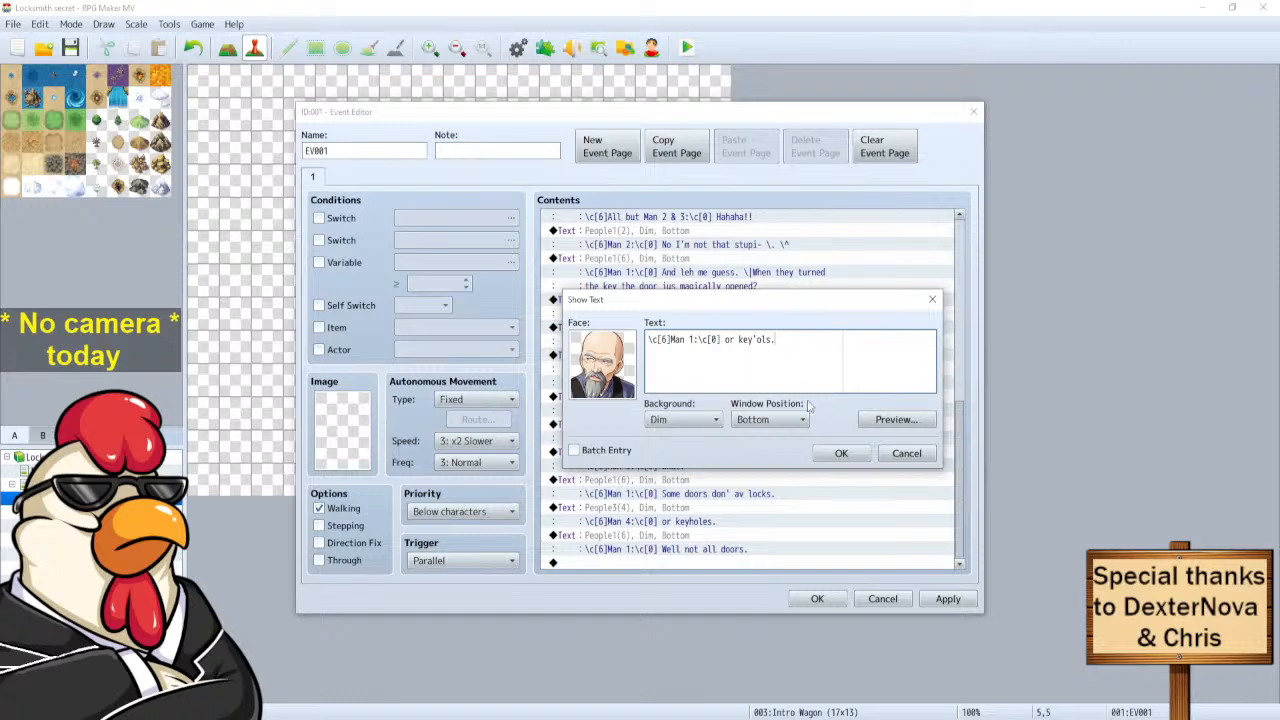
left_click(836, 454)
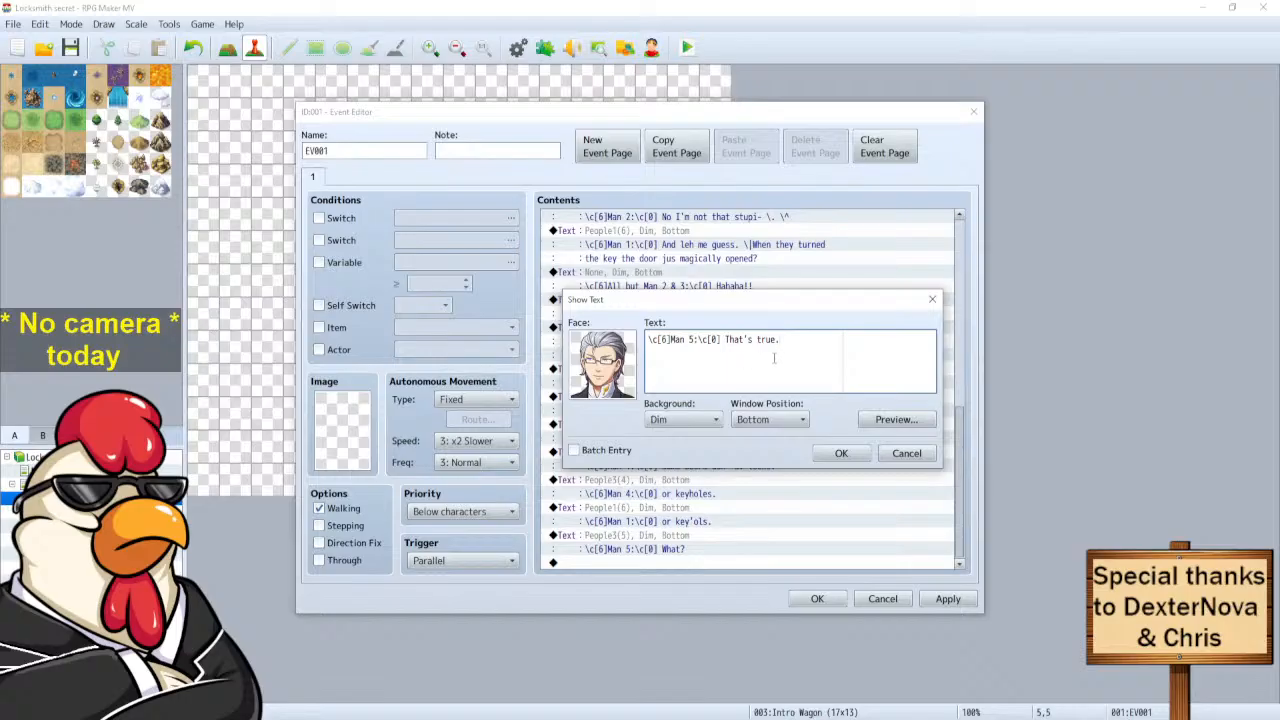
left_click(830, 452)
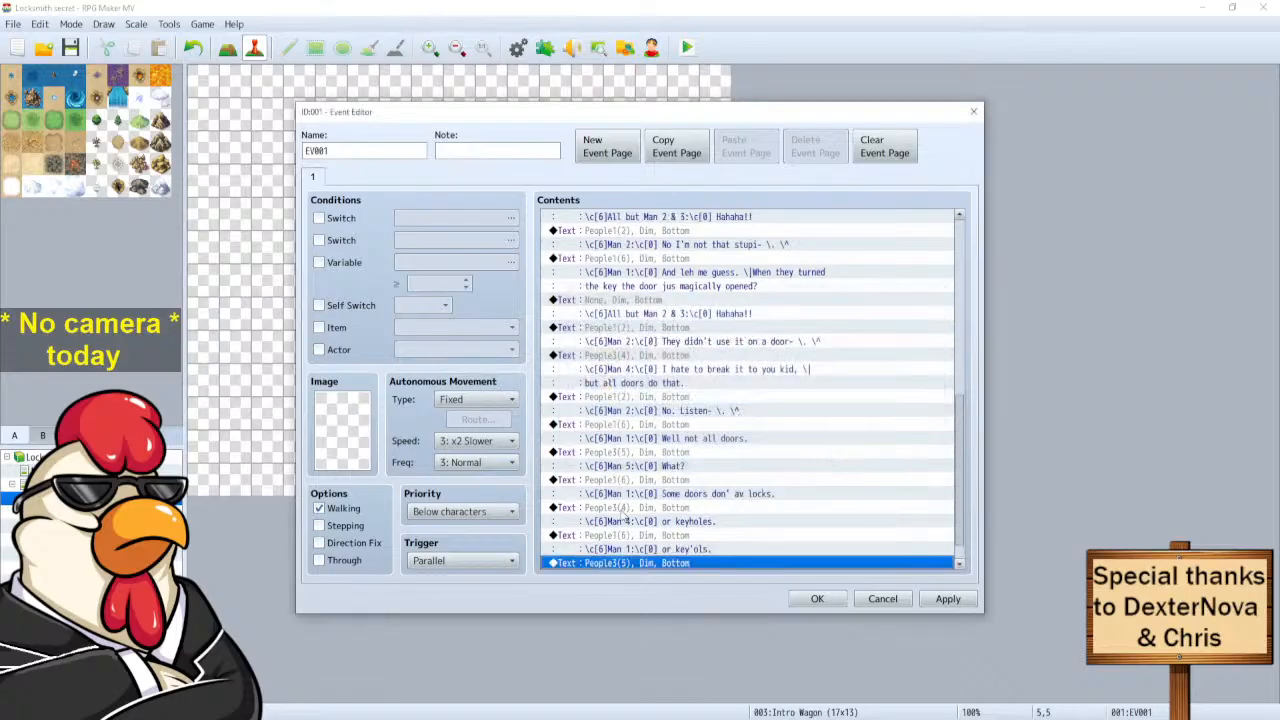
Duplicate Man 2's 'No. Listen-' line at the end and change it to 'They used it on-'.
left_click(623, 408)
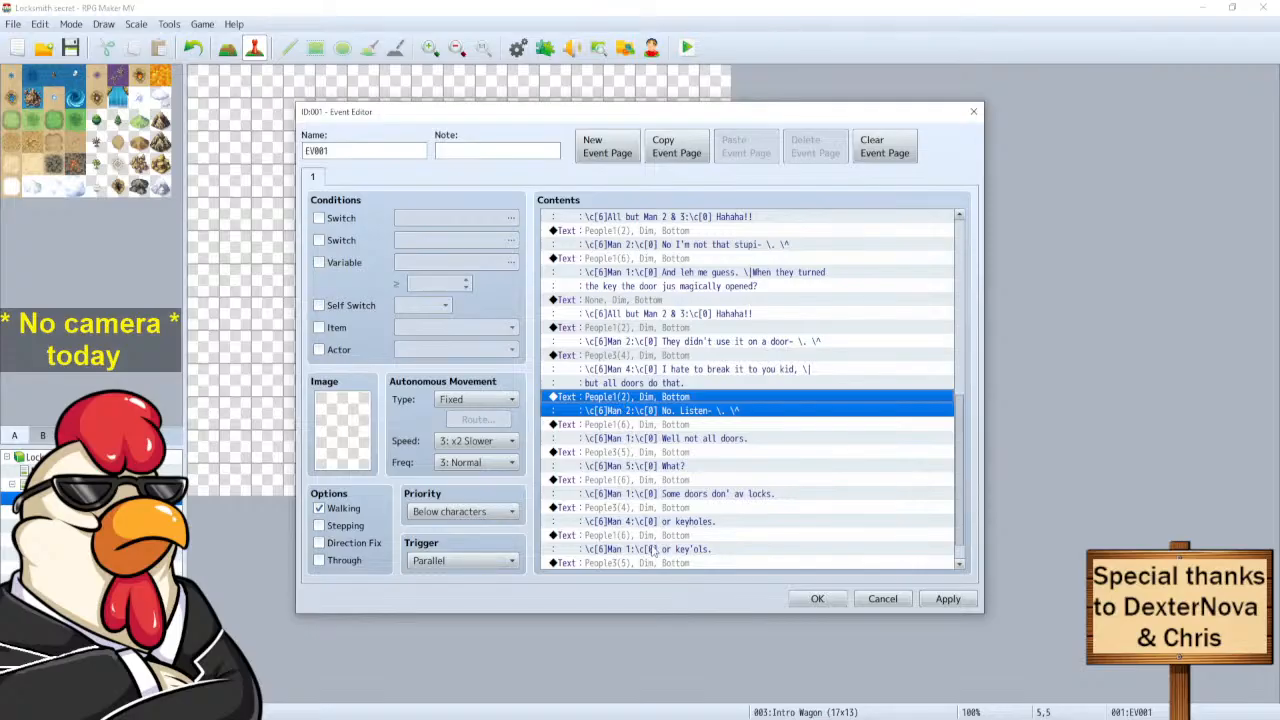
key("ctrl+c")
scroll(651, 541, "down", 1)
left_click(648, 562)
key("ctrl+v")
left_click(636, 541)
right_click(636, 541)
left_click(660, 550)
left_click_drag(773, 340, 724, 340)
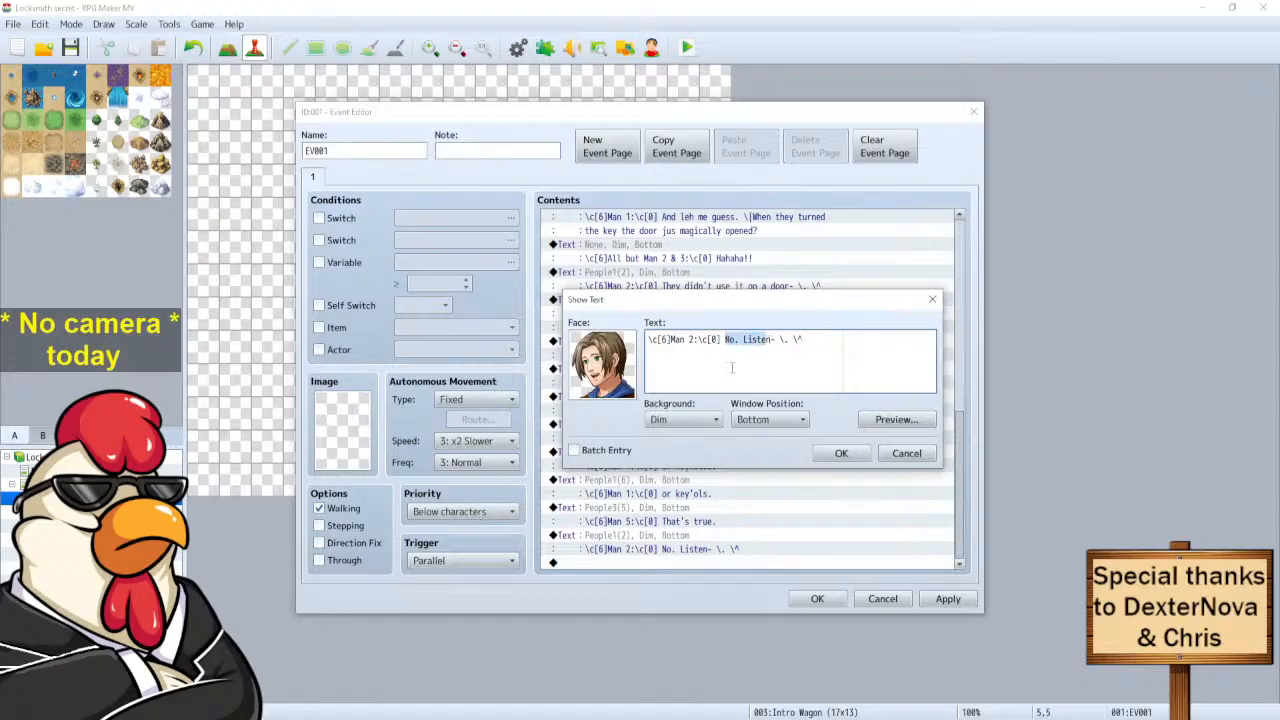
type("They unsed")
key("Delete")
type("it on")
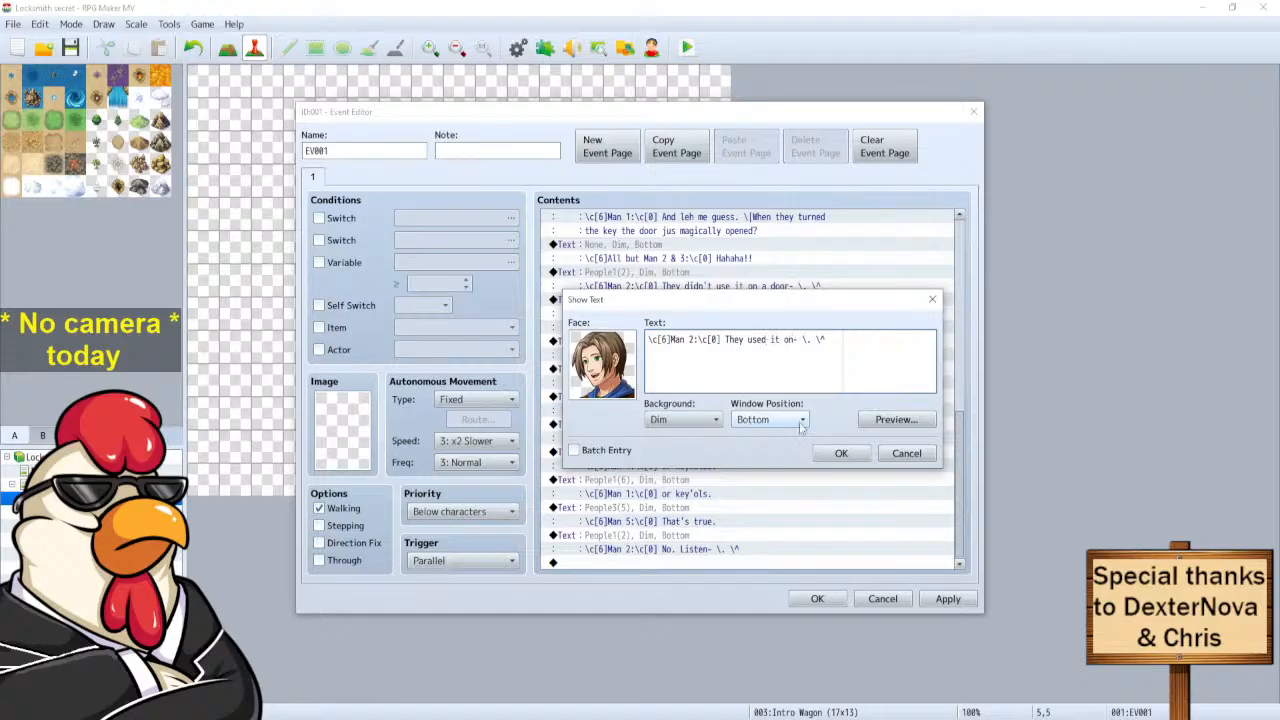
left_click(841, 453)
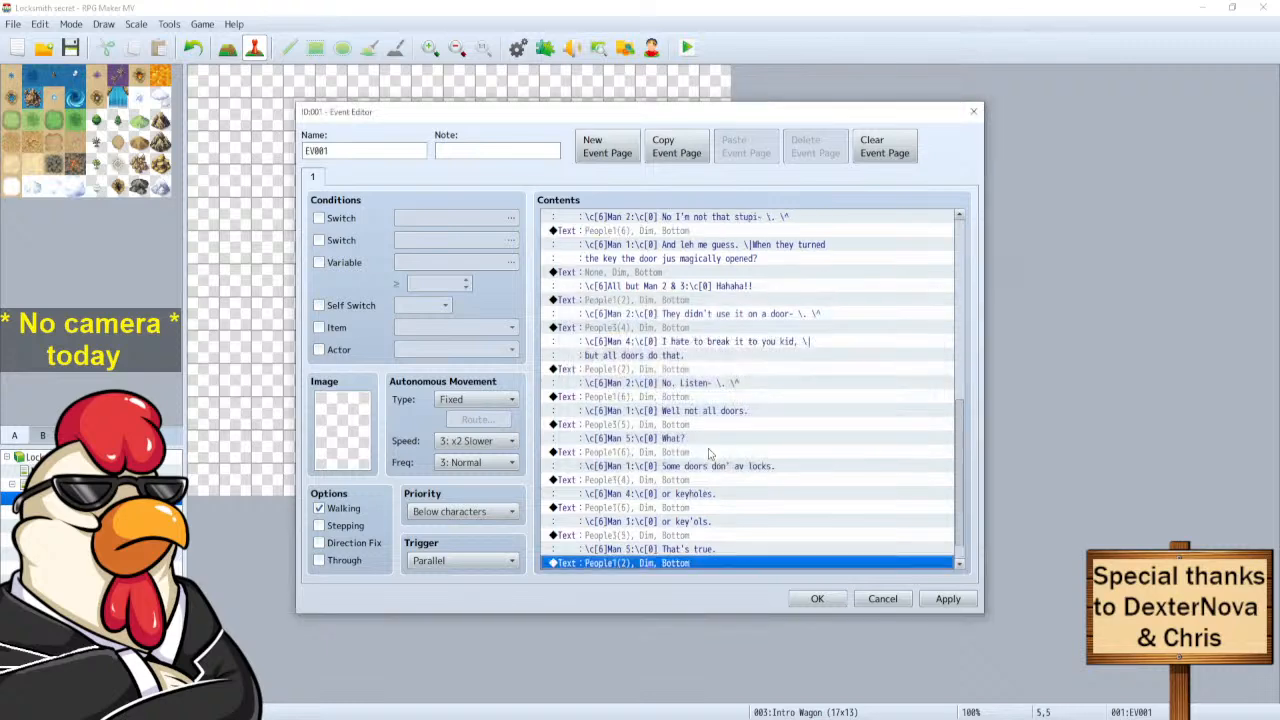
Duplicate Man 1's line at the end and rewrite it as 'My lavvy don' av a lock!'.
left_click(626, 518)
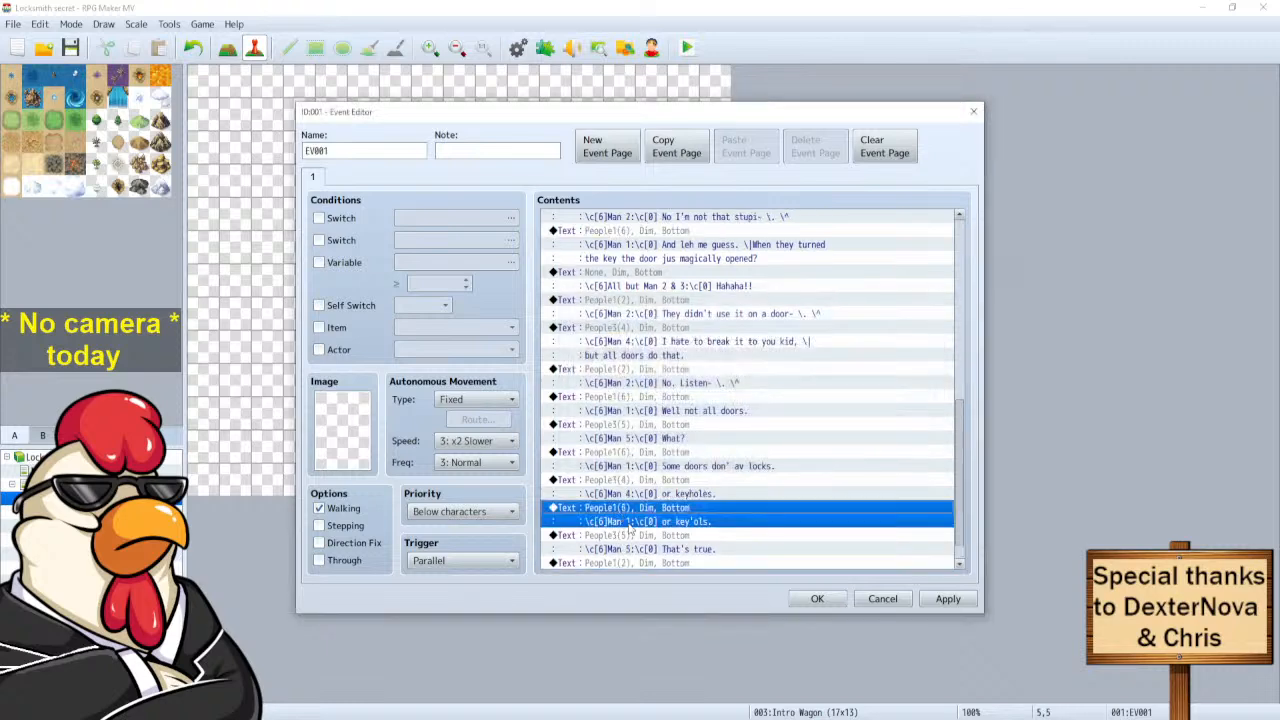
key("ctrl+c")
scroll(638, 560, "down", 1)
left_click(640, 563)
key("ctrl+v")
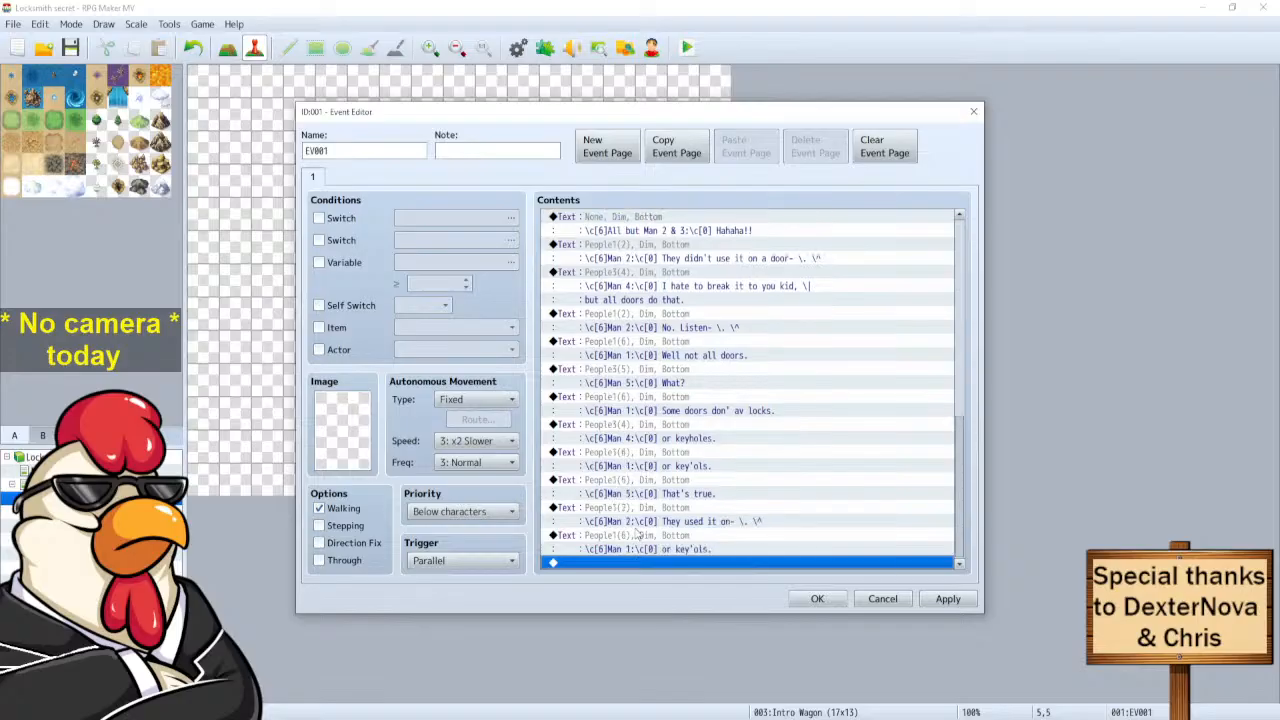
left_click(636, 537)
right_click(636, 540)
left_click(700, 556)
left_click_drag(761, 356, 726, 342)
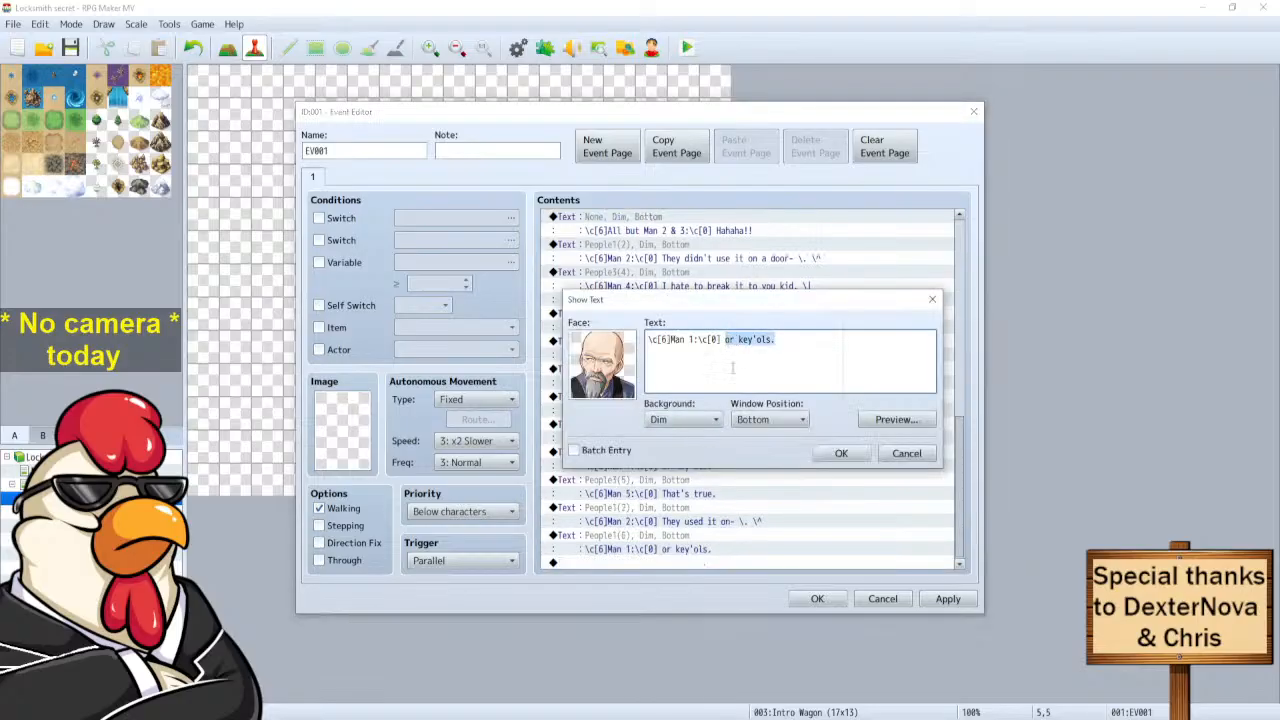
type("My lavvy don' av a lock!")
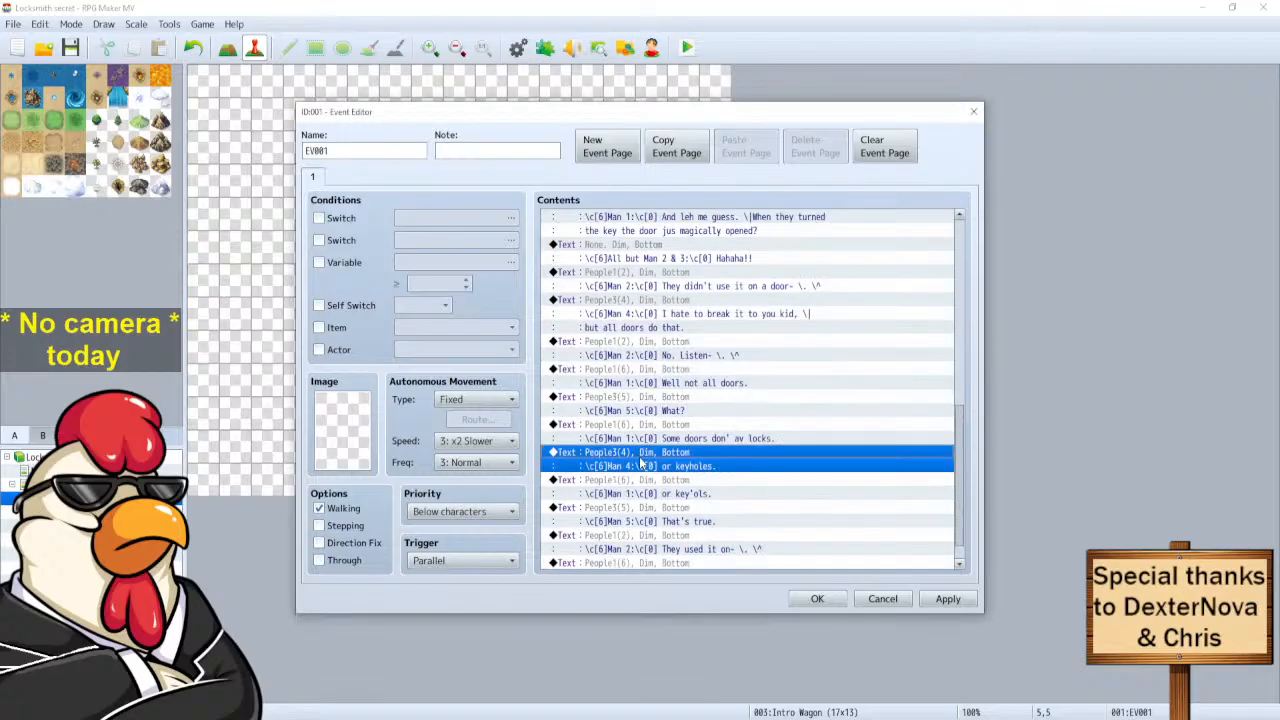
Paste Man 4's 'or keyholes.' line at the end and change it to 'What? Really?'.
scroll(704, 524, "down", 1)
left_click(644, 562)
key("ctrl+v")
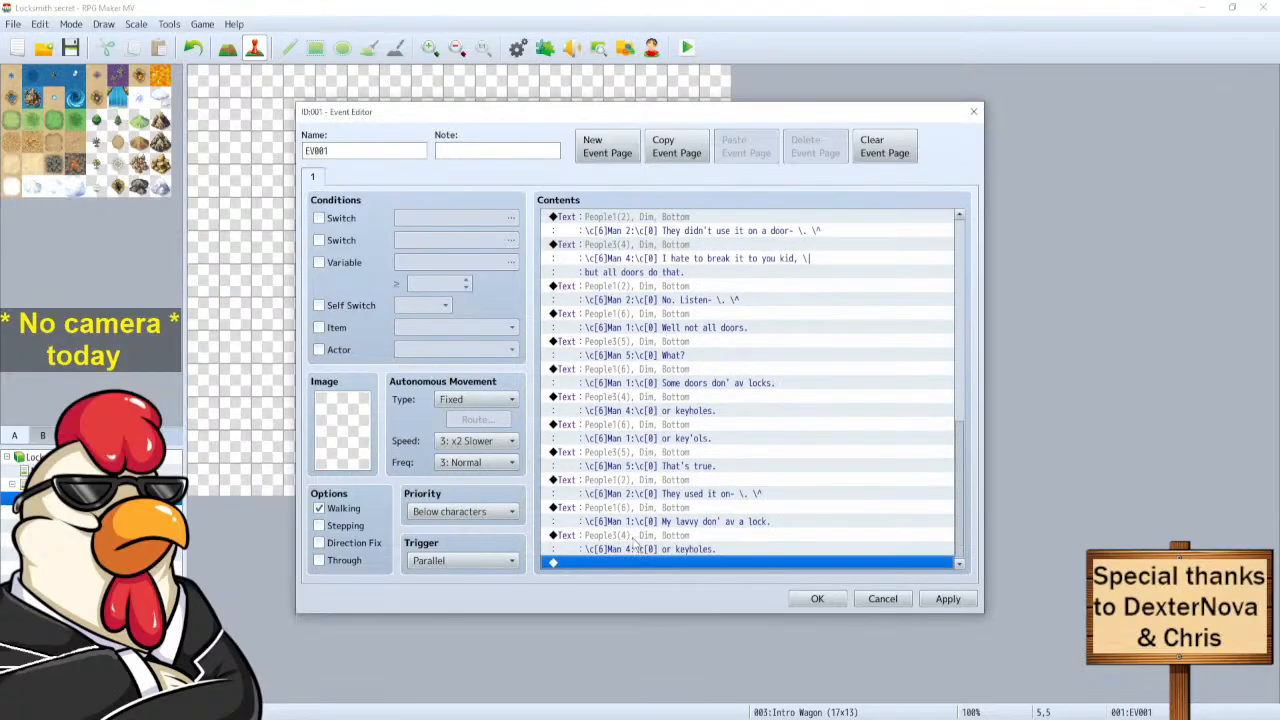
left_click(640, 549)
right_click(636, 545)
left_click(668, 563)
left_click_drag(780, 339, 725, 340)
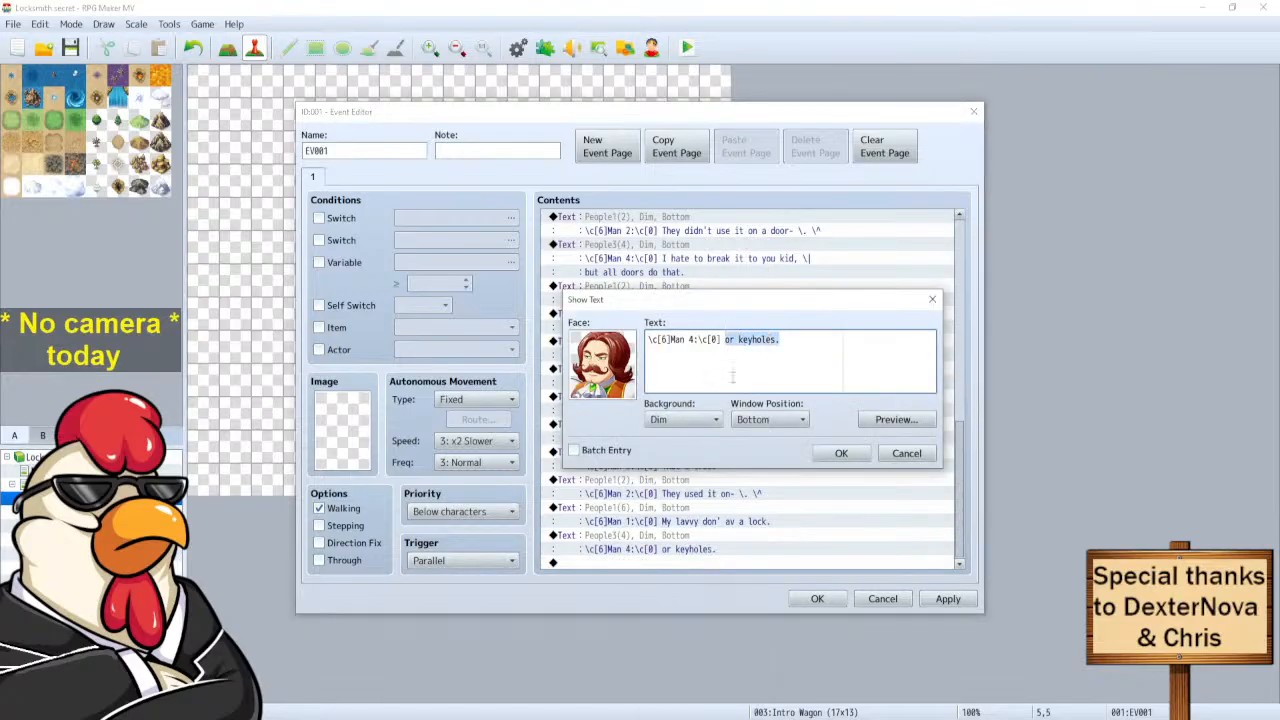
type("What? Really?")
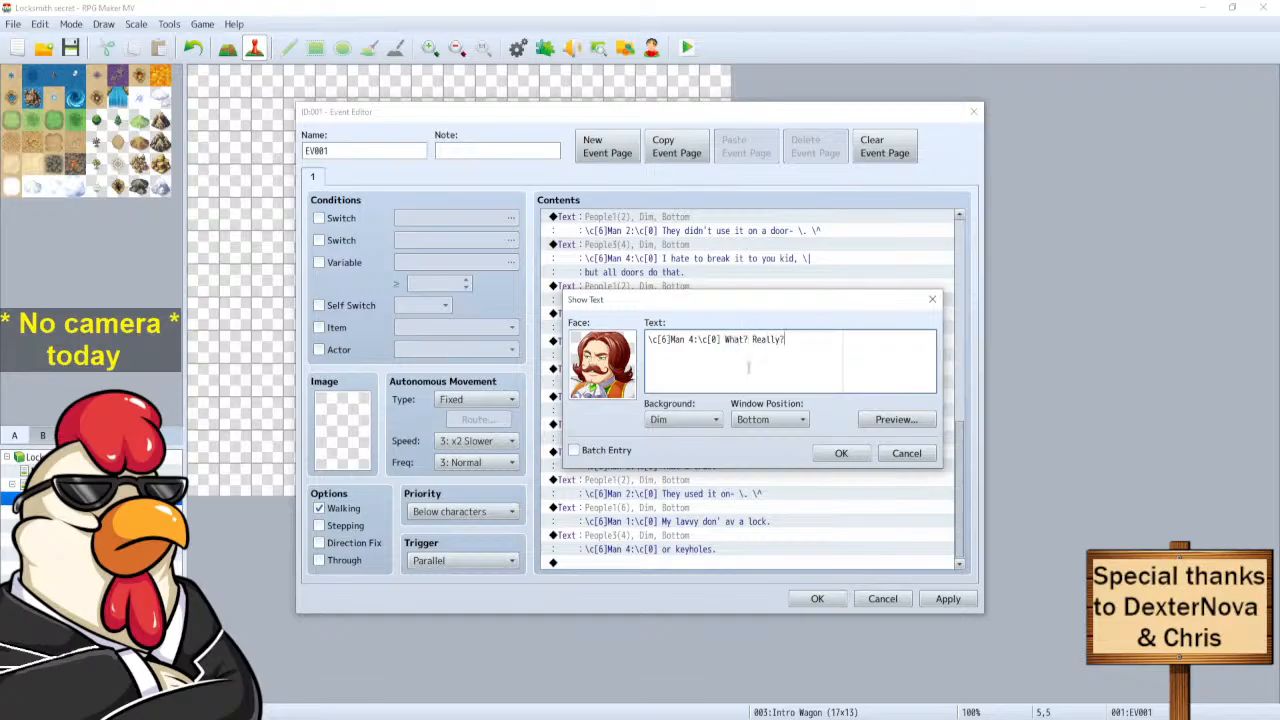
left_click(839, 454)
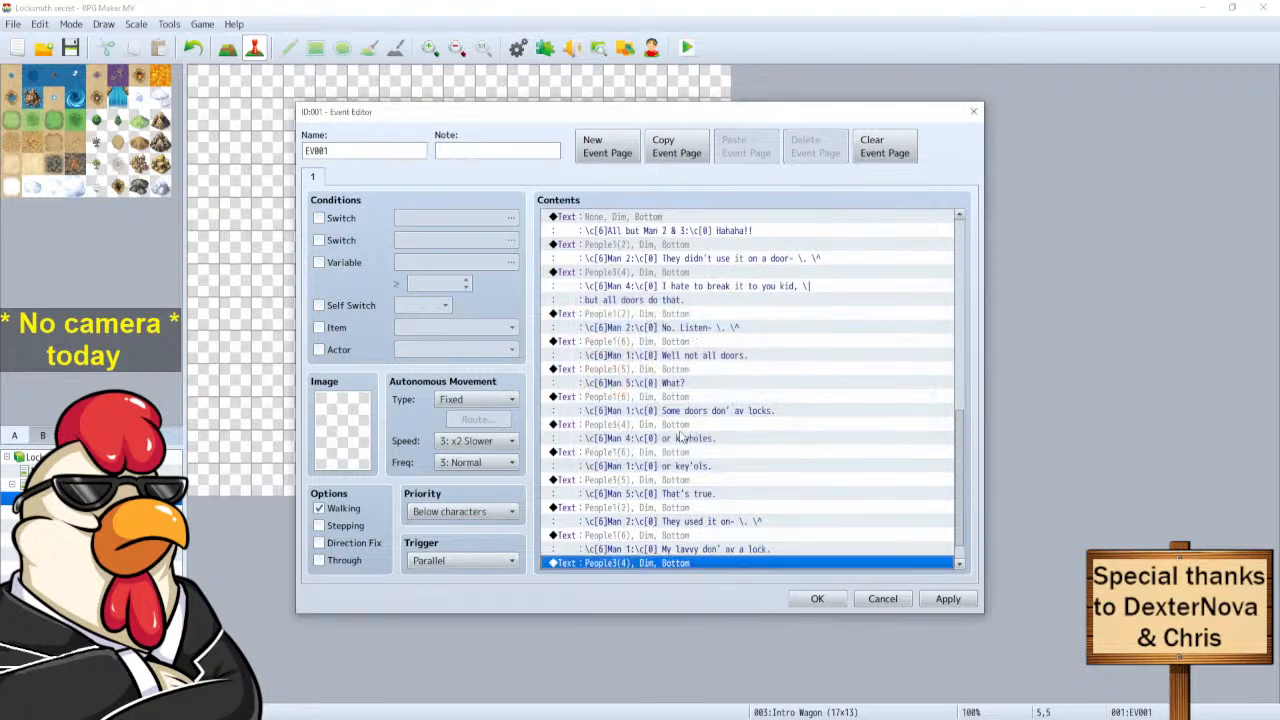
Duplicate Man 1's lavvy line and begin rewriting it as 'Yeah! You coud be takin a crap and'.
left_click(620, 540)
scroll(650, 545, "down", 1)
left_click(627, 561)
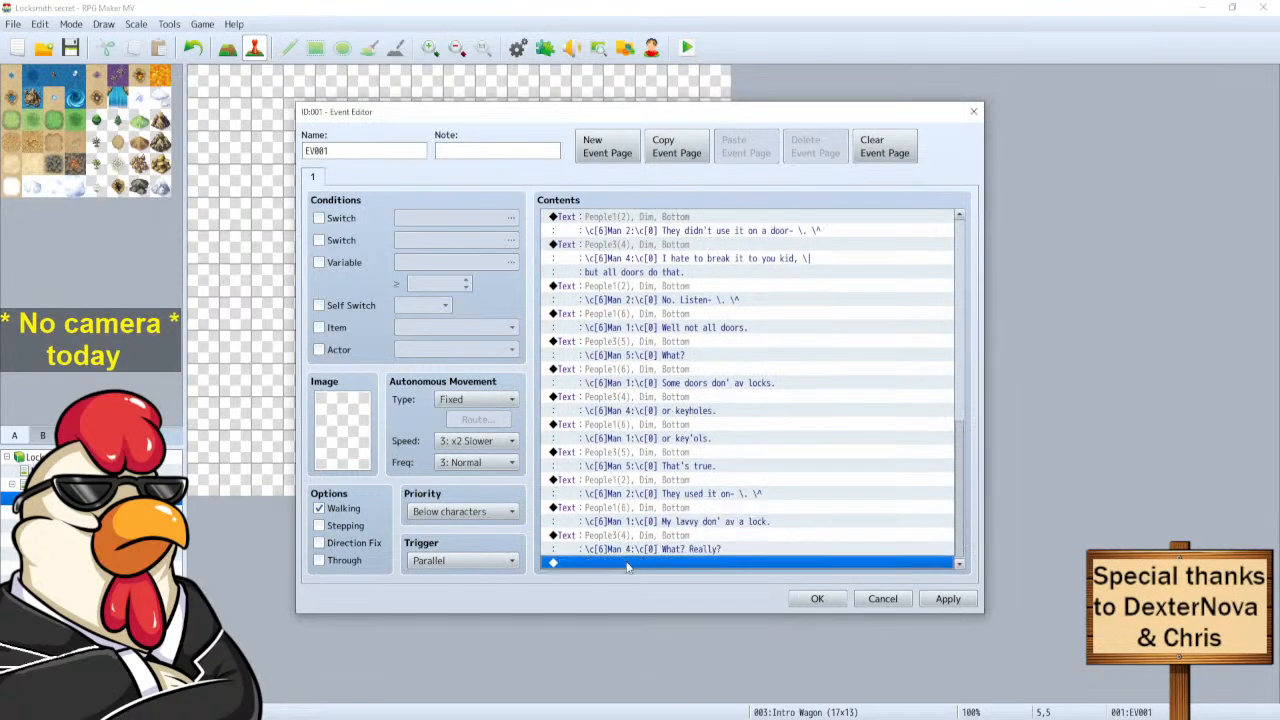
key("ctrl+v")
right_click(629, 536)
left_click(660, 561)
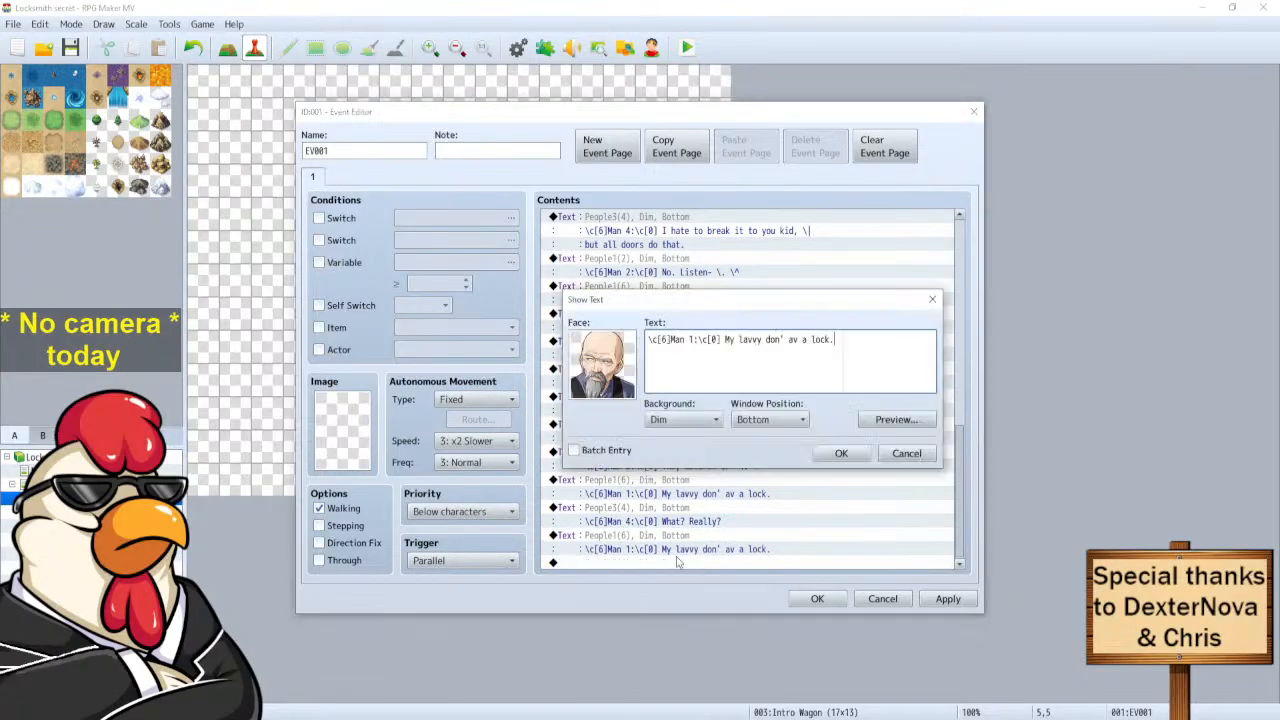
left_click_drag(834, 339, 726, 340)
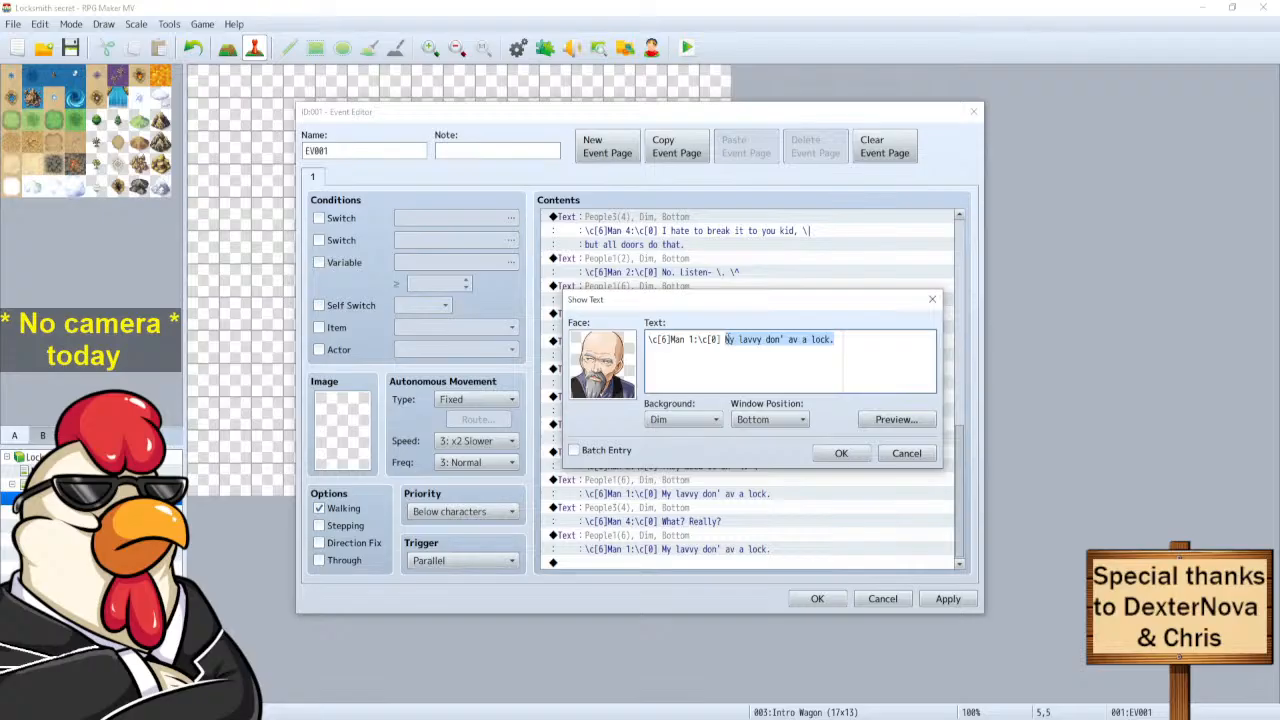
type("Yeah! You co")
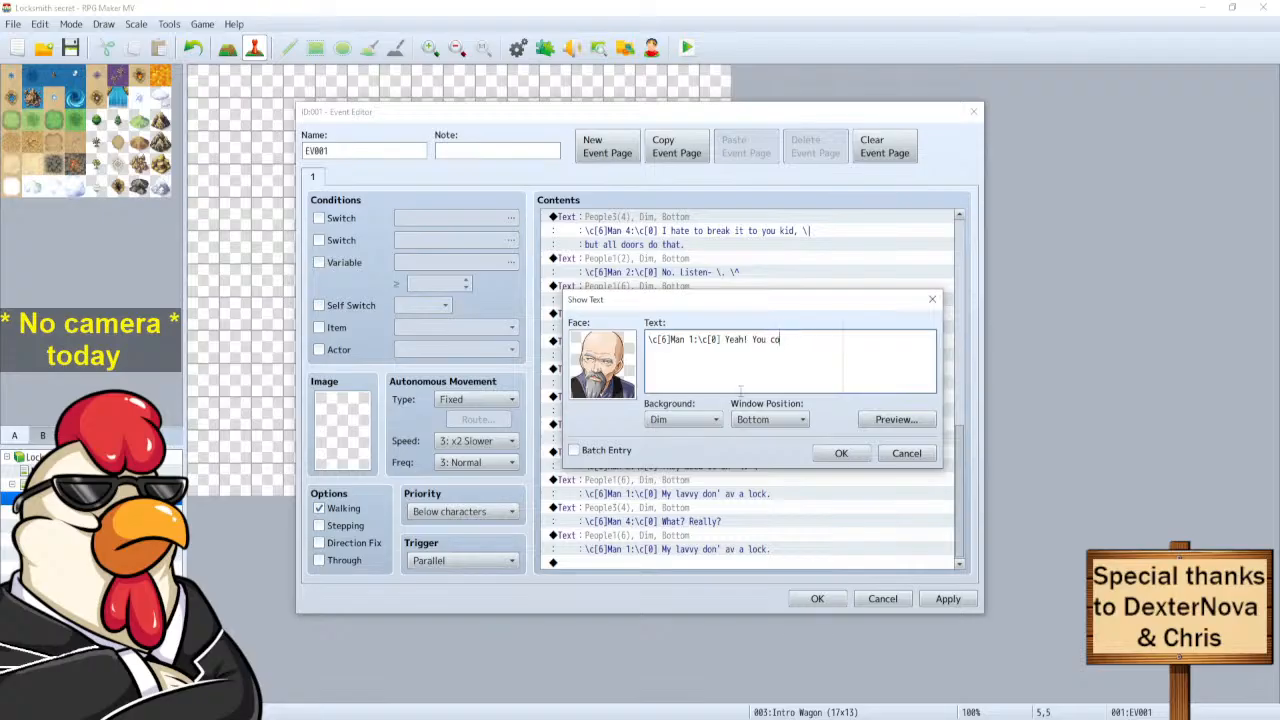
type("ud be takin a crap and")
Correct Man 1's message to 'could', checking with Preview, and add the second line 'anyone could walk in'.
left_click(876, 422)
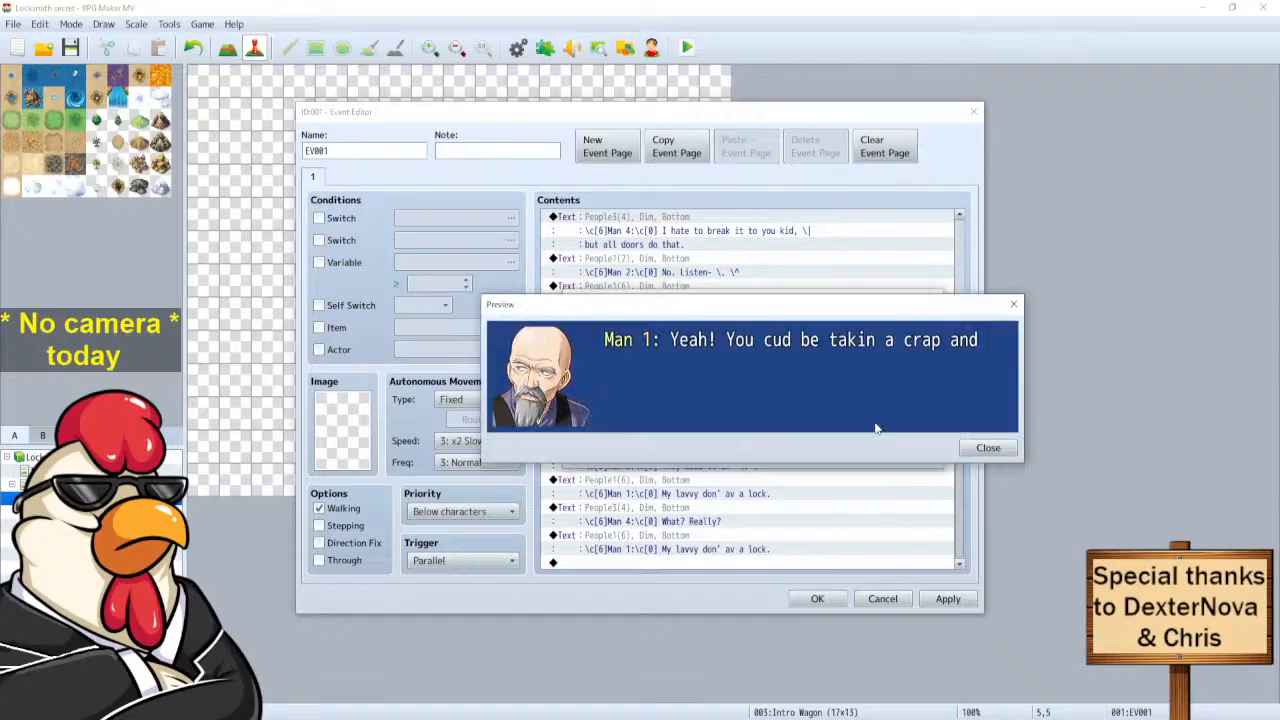
left_click(1008, 448)
left_click(781, 340)
key("BackSpace")
key("BackSpace")
type("ould be takin a crap and")
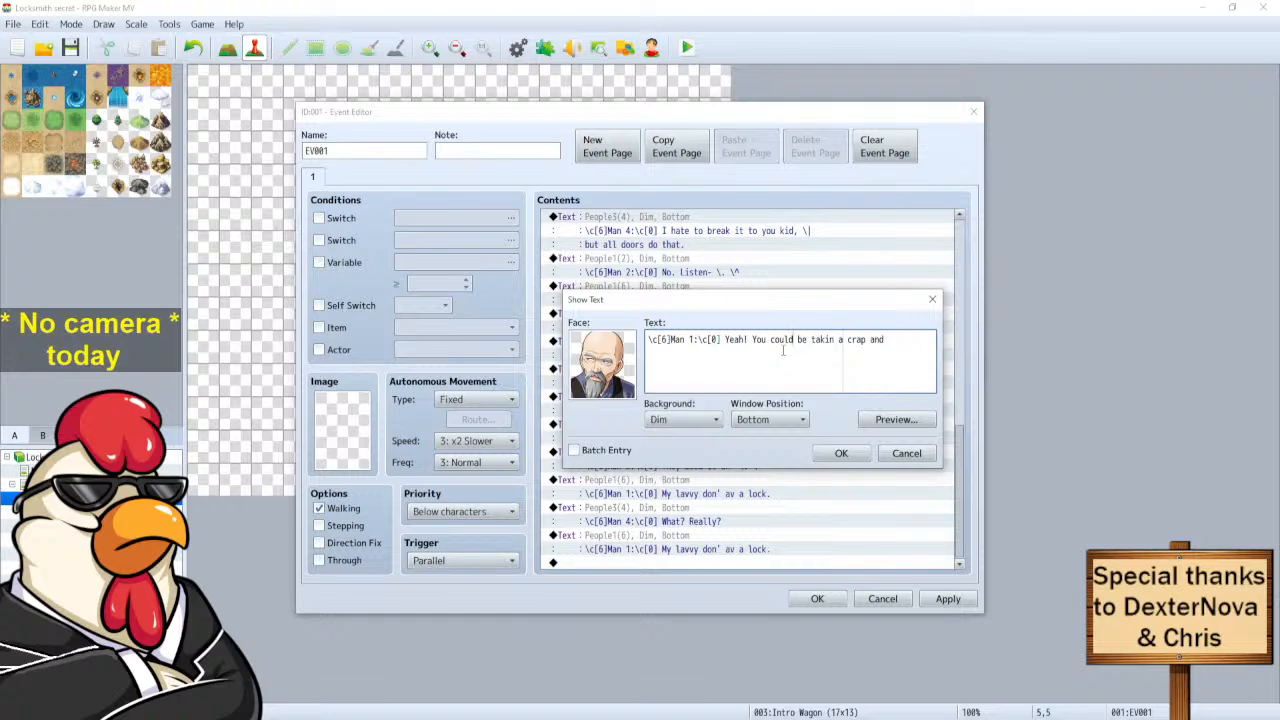
left_click(893, 340)
left_click(880, 422)
left_click(970, 450)
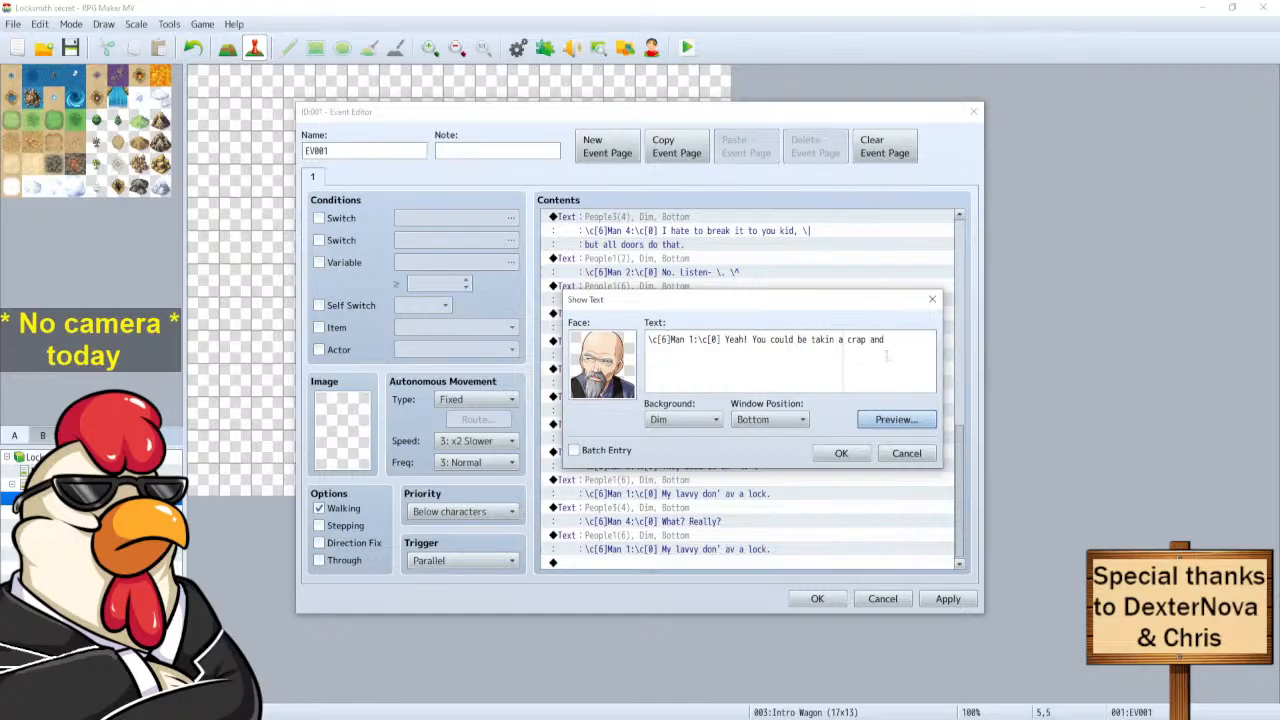
left_click(807, 361)
type("any")
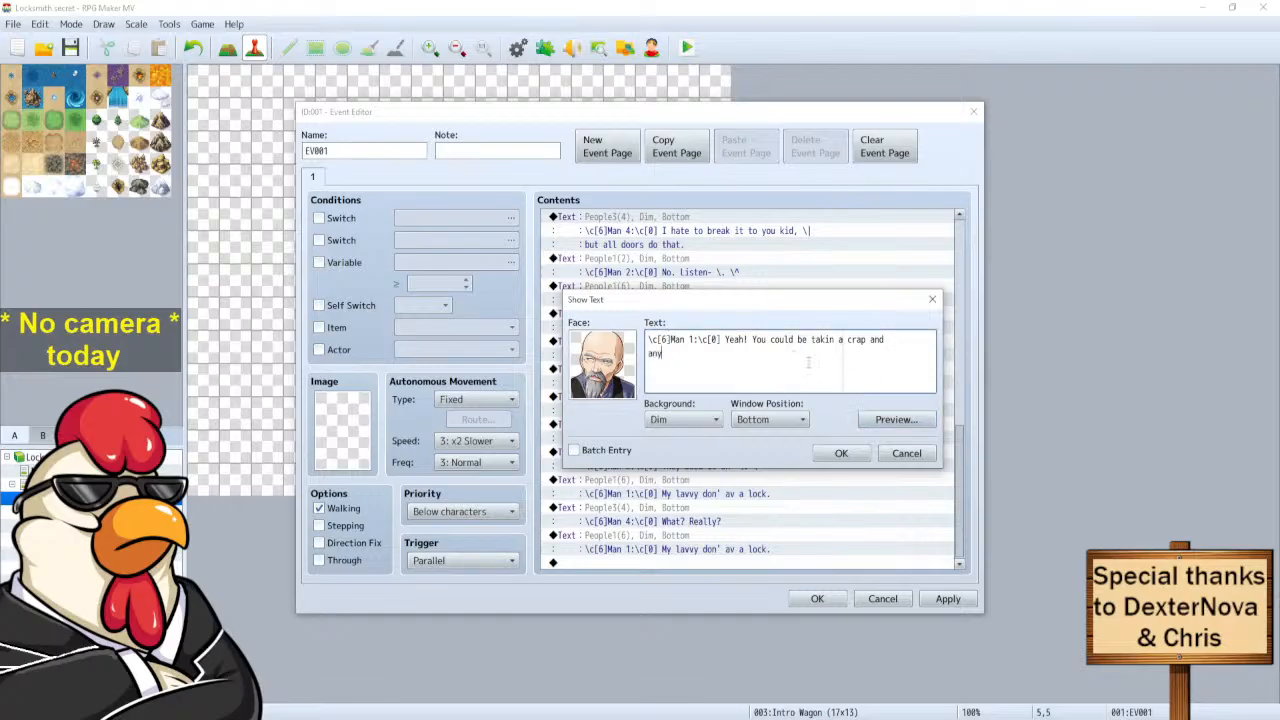
type("one could walk in!")
left_click(856, 455)
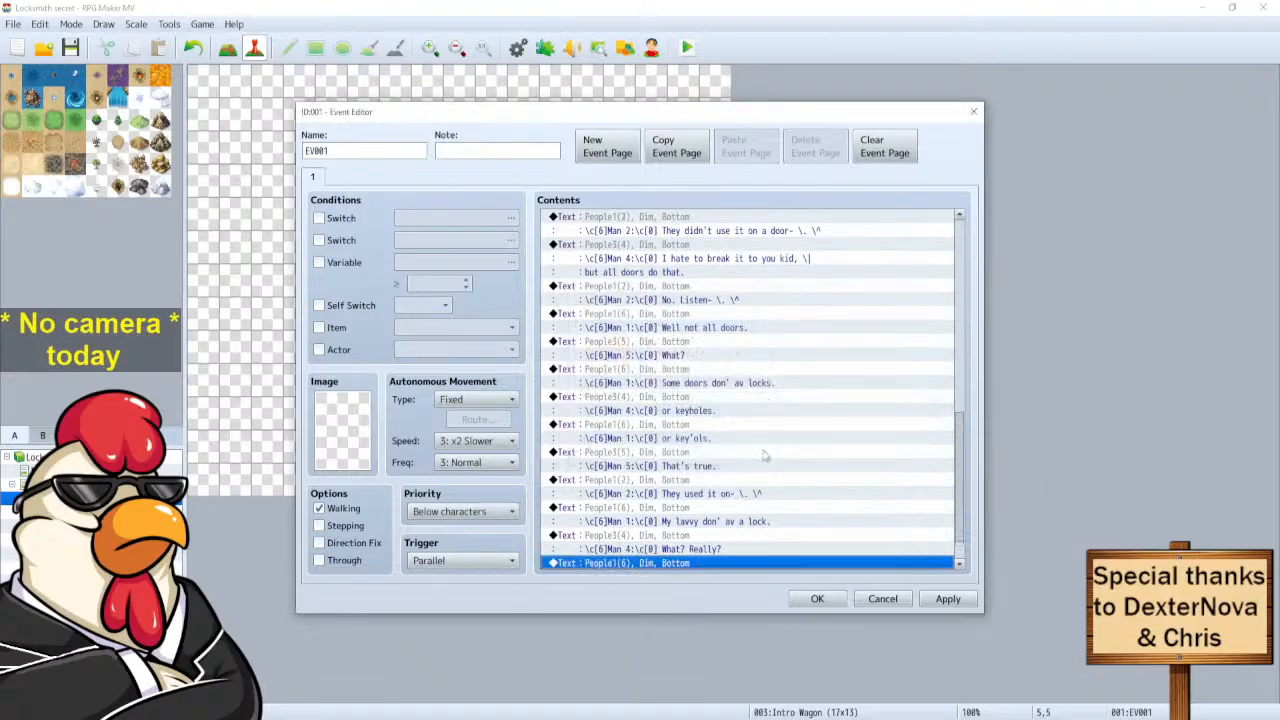
Pick the group 'Hahaha!!' line to copy, then open the new Man 4 line for editing.
scroll(657, 280, "up", 2)
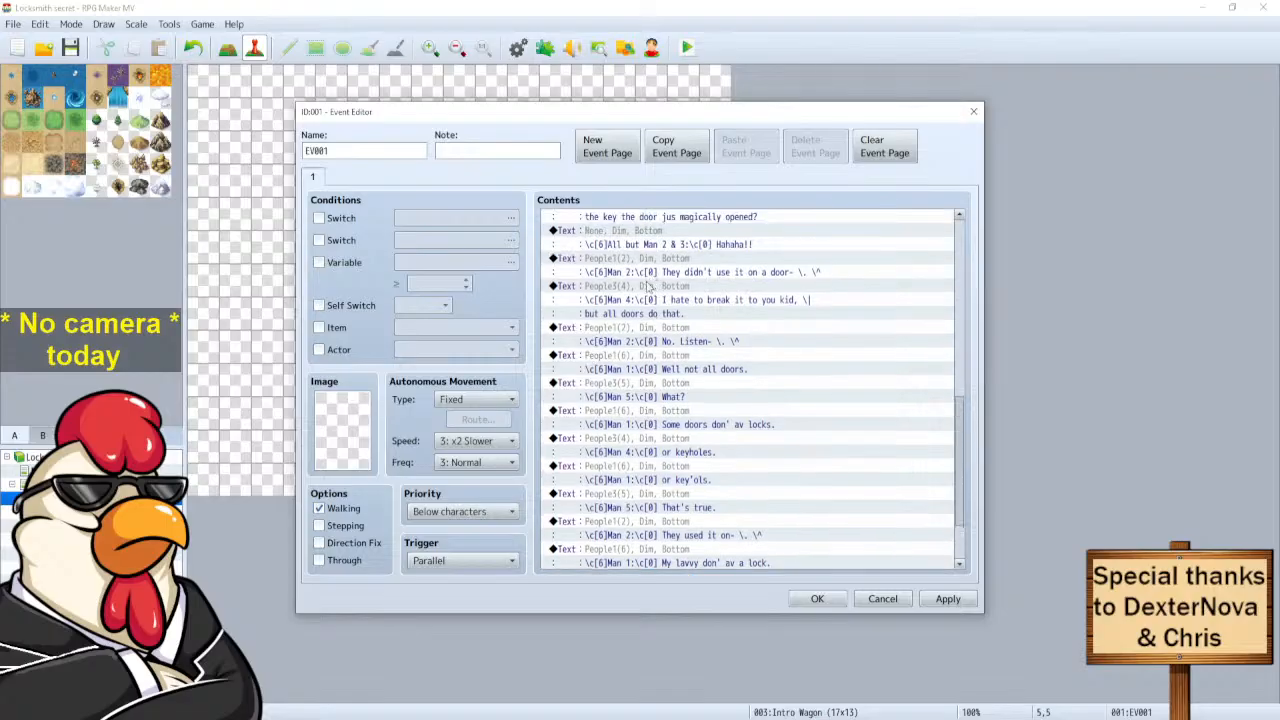
left_click(643, 280)
scroll(650, 398, "down", 5)
double_click(658, 425)
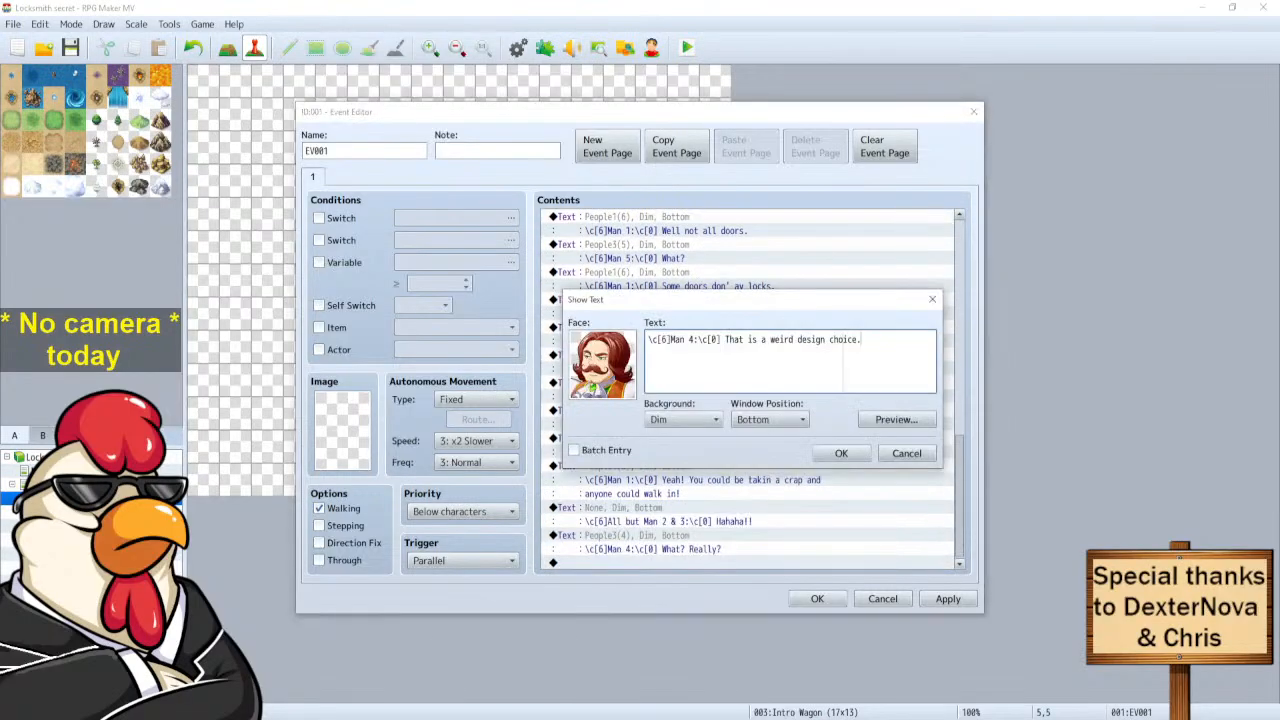
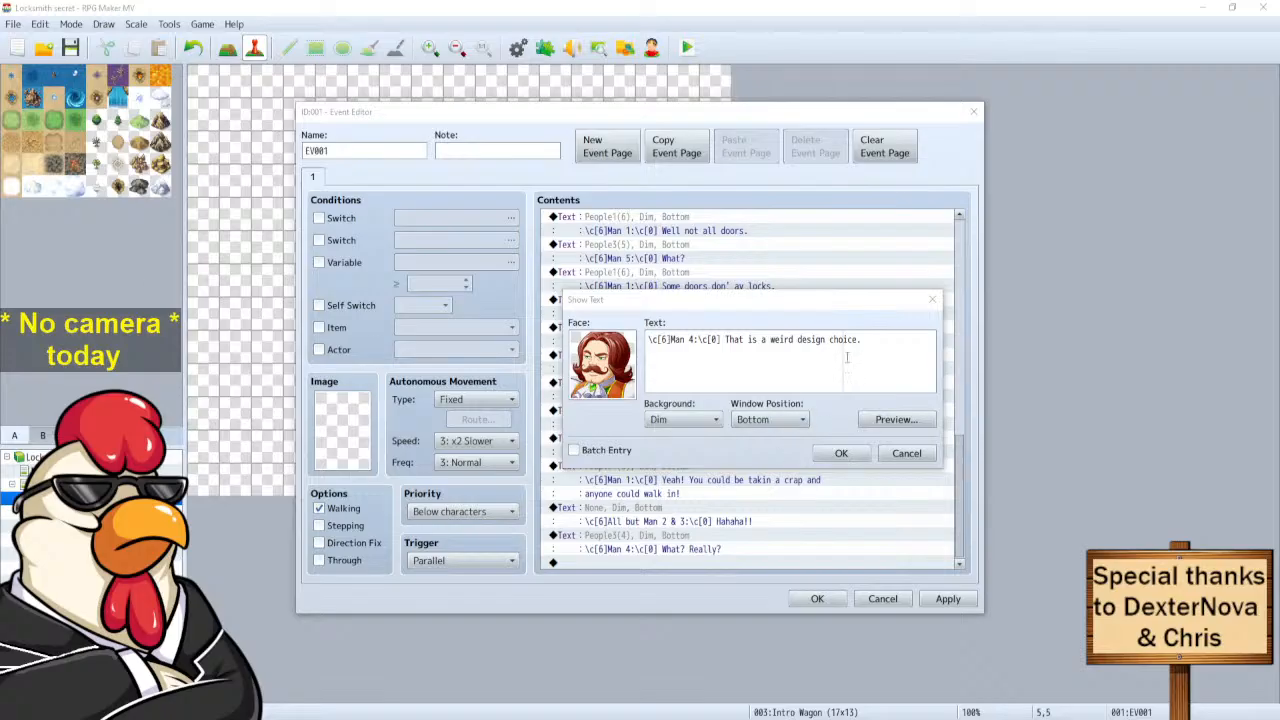
Confirm Man 4's design-choice line and rewrite the copied Man 1 line as 'I know right!'.
left_click(842, 453)
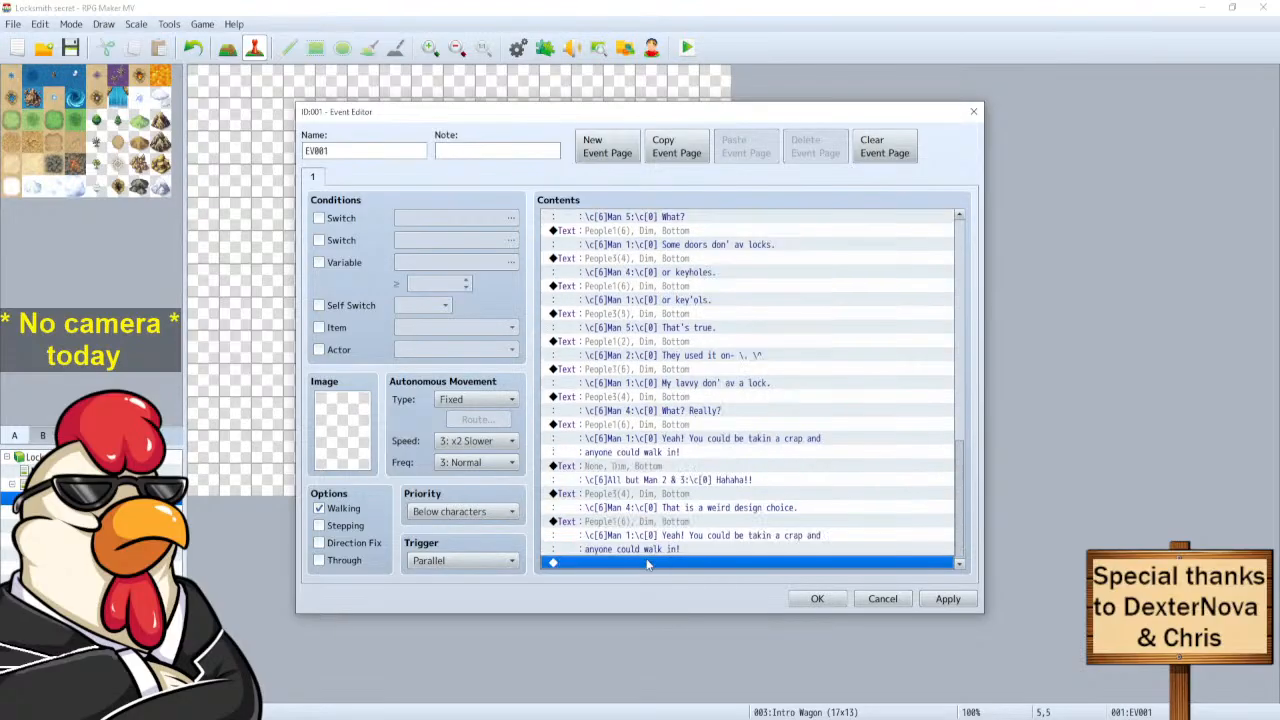
left_click(642, 524)
right_click(642, 524)
left_click(678, 547)
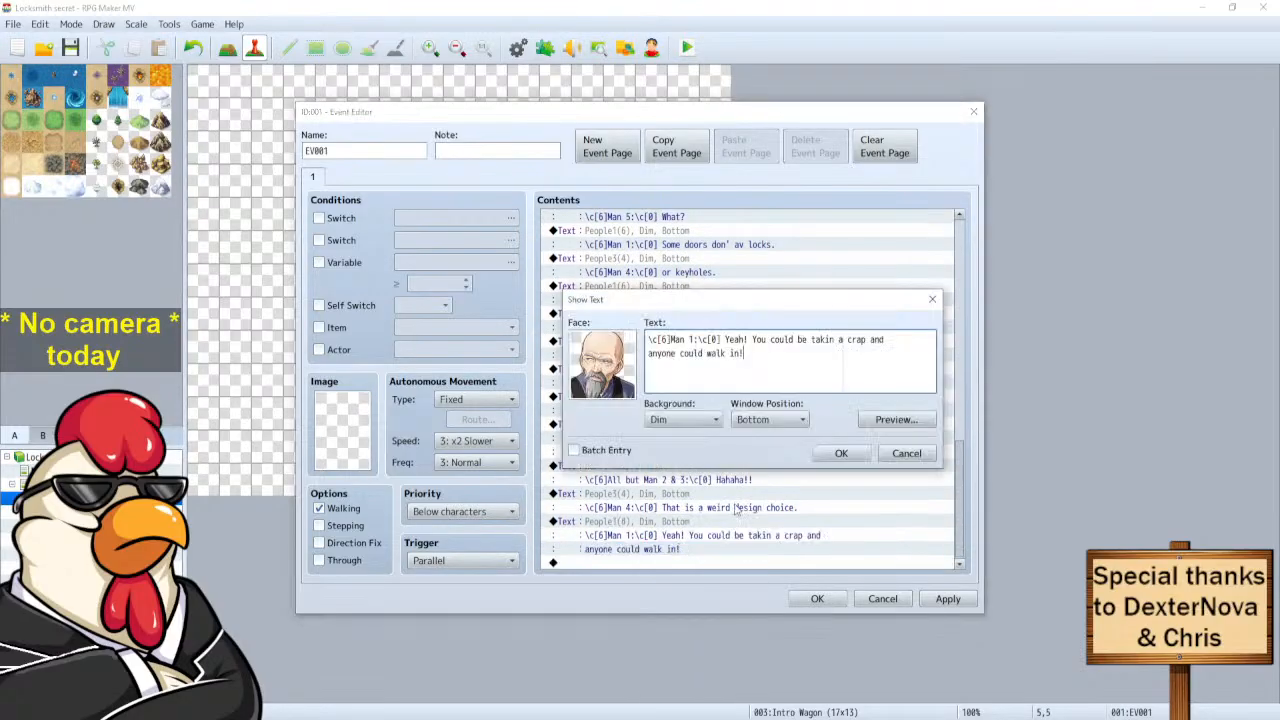
left_click_drag(742, 353, 726, 340)
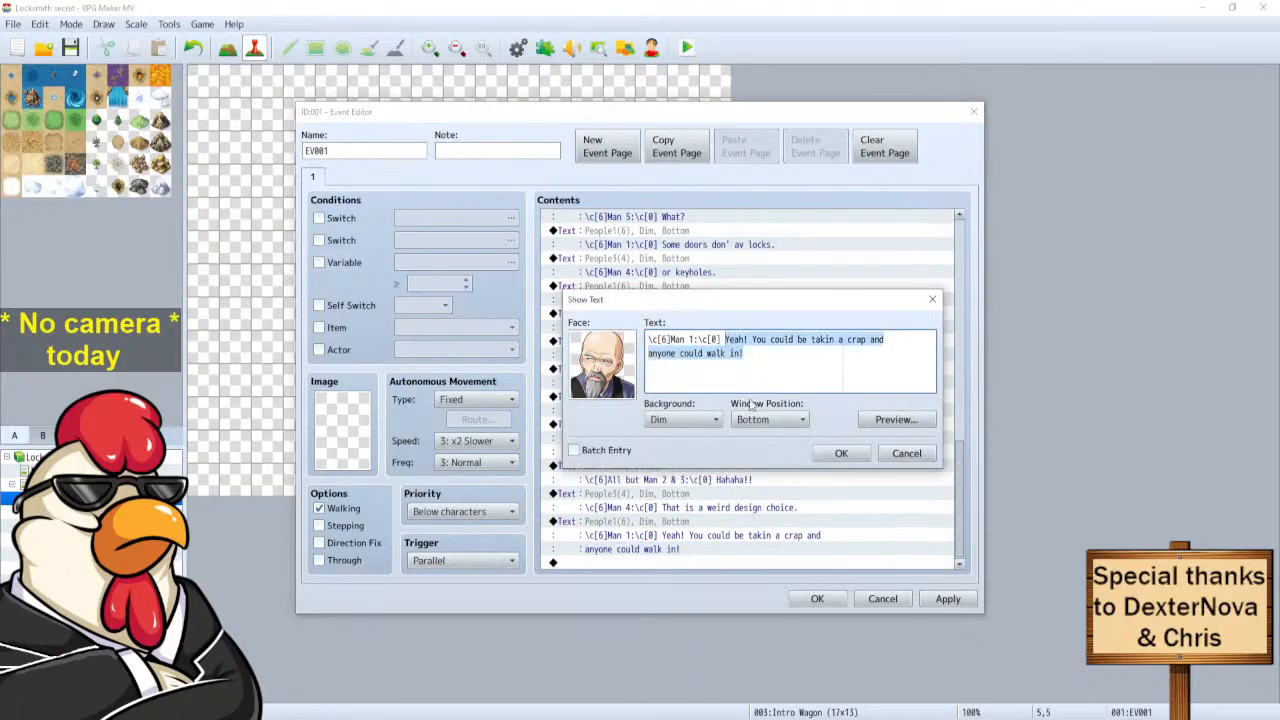
key("BackSpace")
type("Aye?")
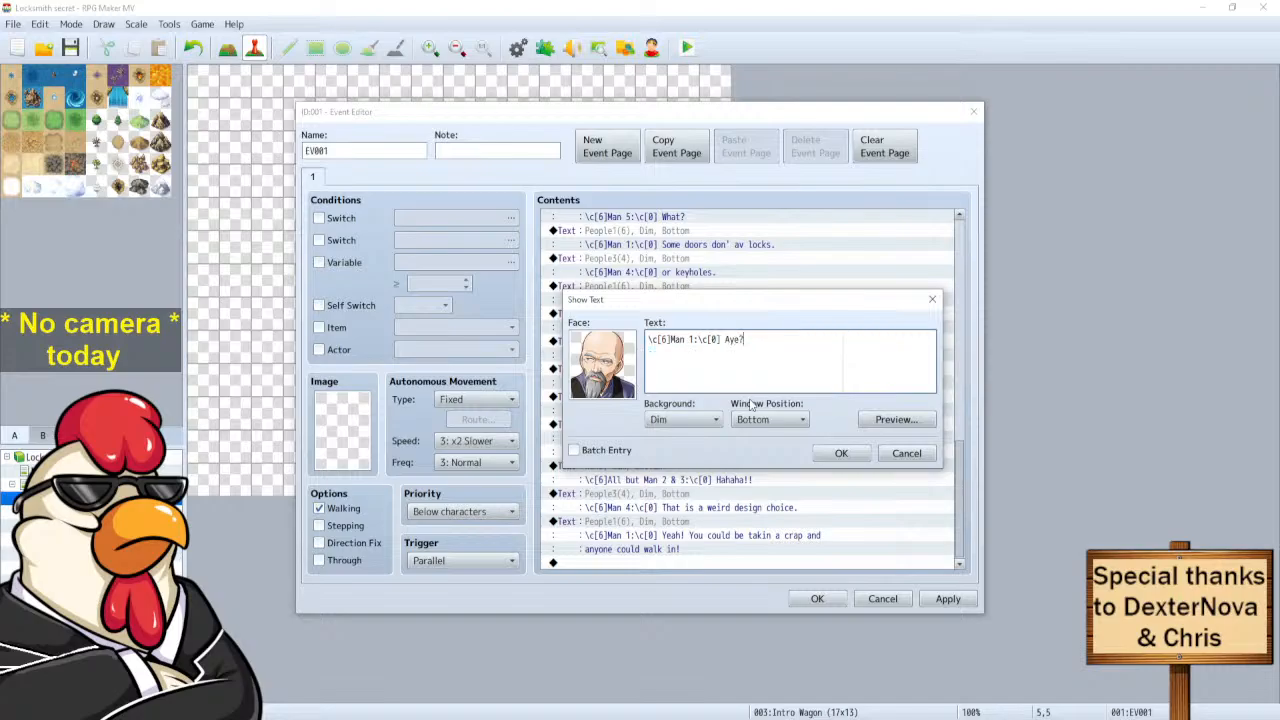
key("BackSpace")
key("BackSpace")
key("BackSpace")
key("BackSpace")
type("I know right!")
left_click(825, 454)
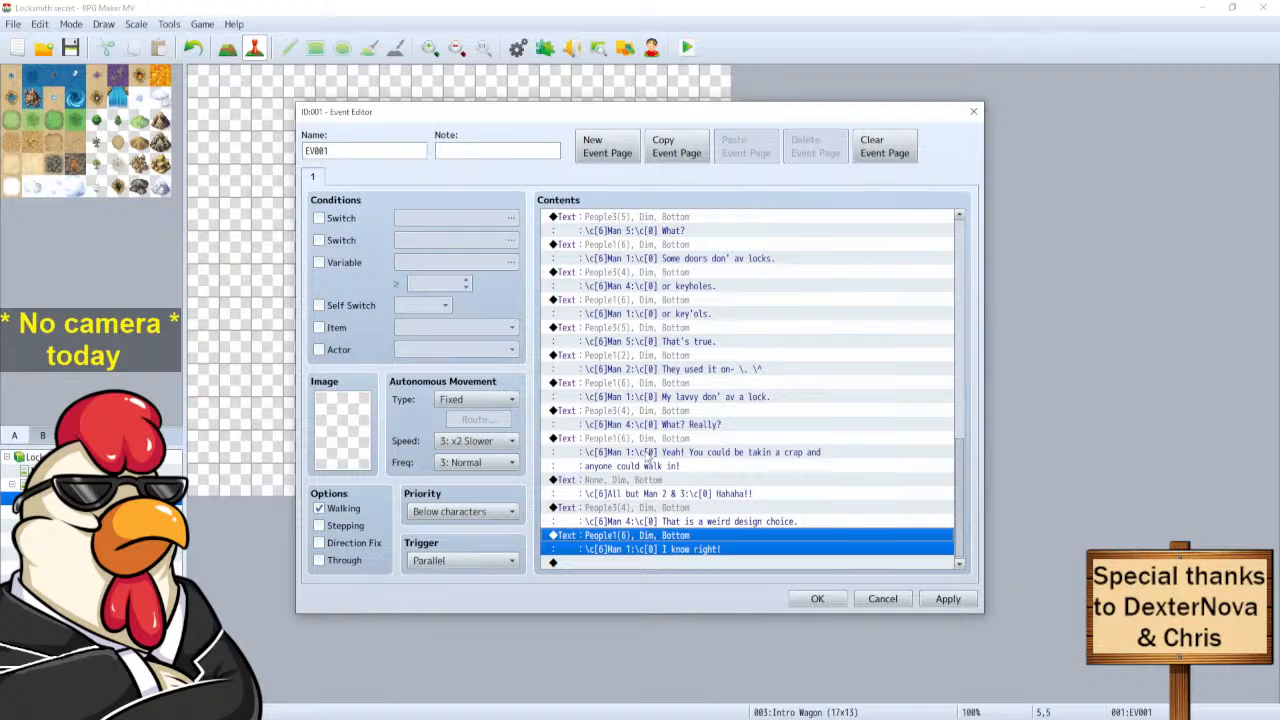
Copy Man 5's 'That's true.' line to the end of the dialogue.
left_click(638, 328)
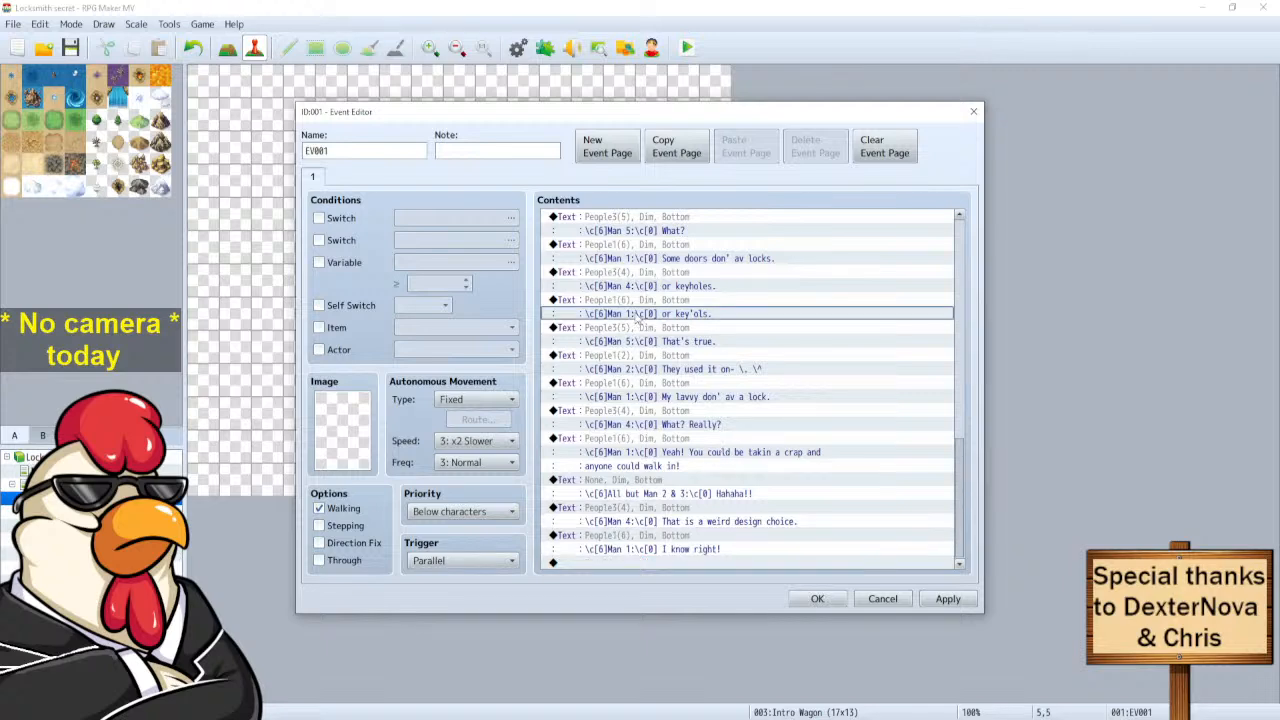
key("ctrl+c")
left_click(676, 562)
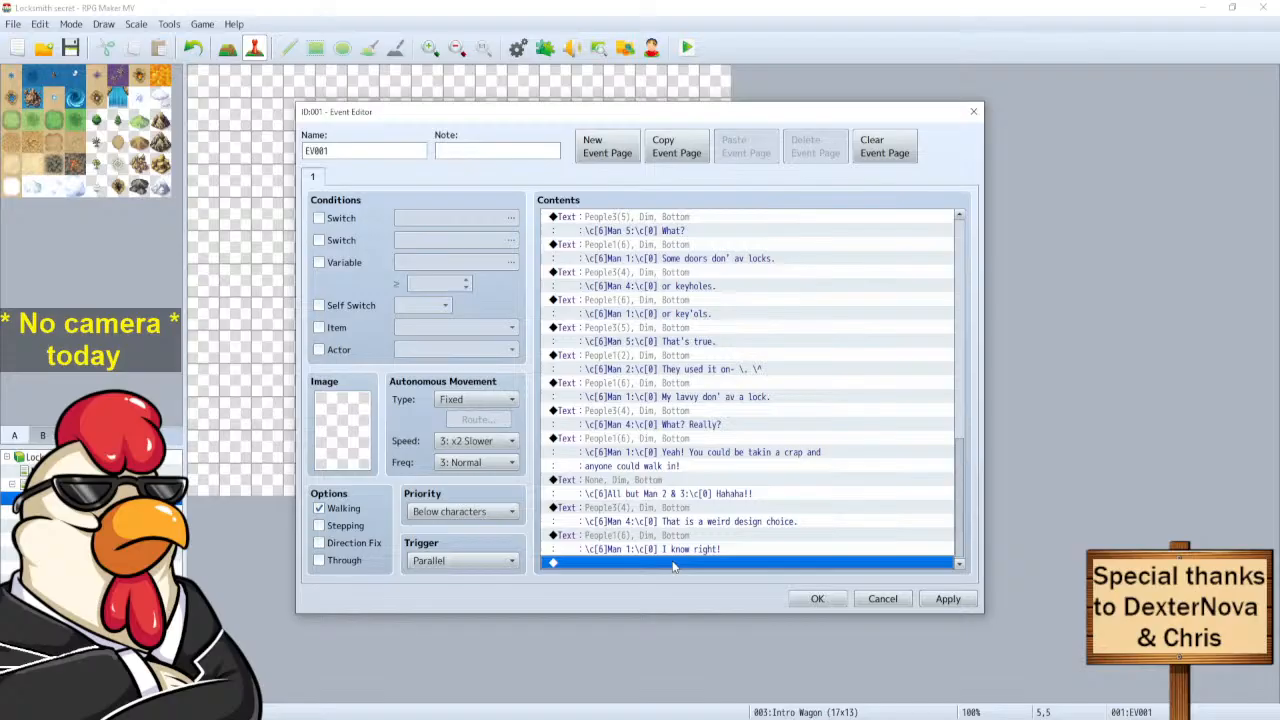
key("ctrl+v")
left_click(682, 542)
right_click(684, 539)
Rewrite the copy as Man 5's 'Why do people always say you are taking a crap, instead of leaving?'.
left_click(712, 563)
left_click_drag(780, 340, 729, 340)
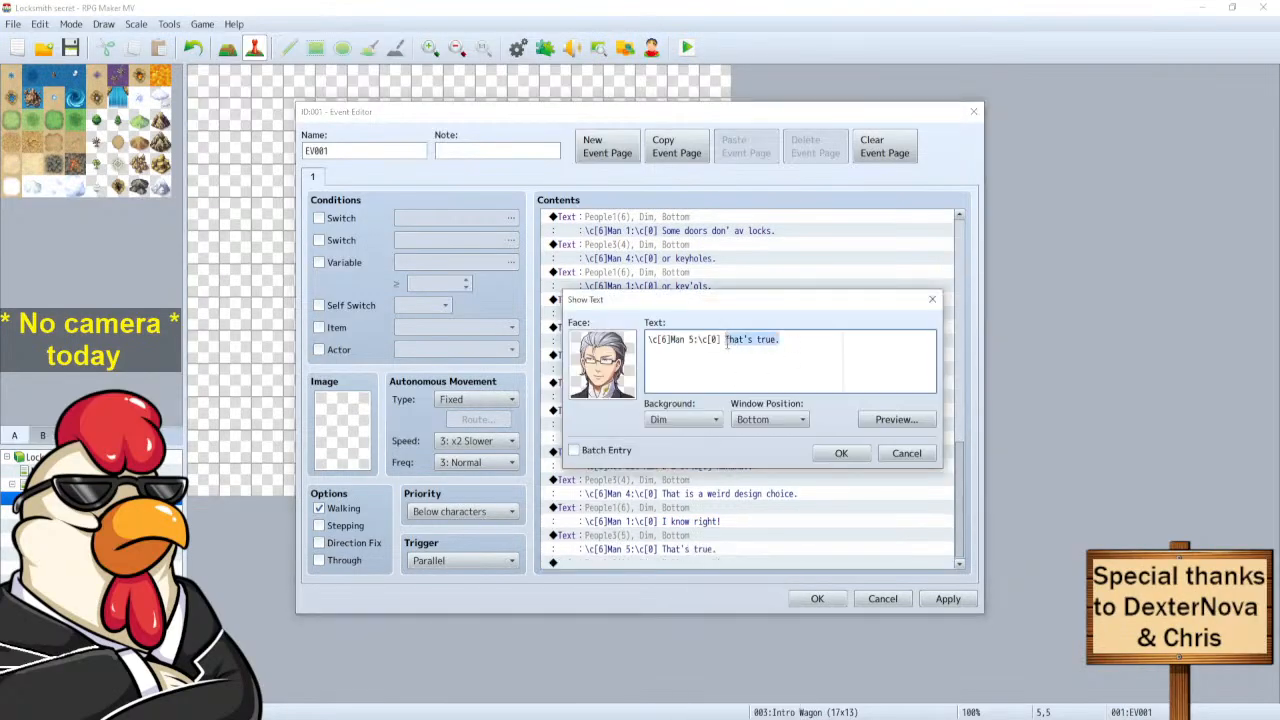
key("Escape")
right_click(684, 540)
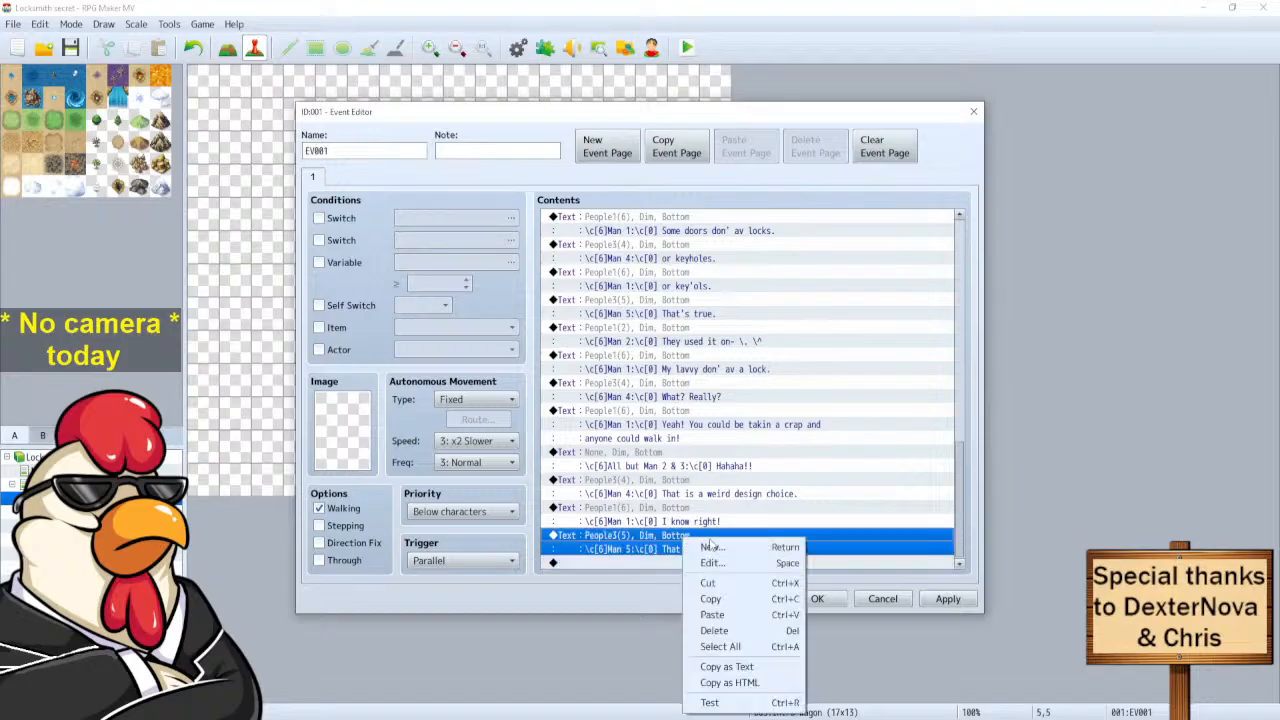
left_click(712, 562)
left_click_drag(780, 341, 725, 341)
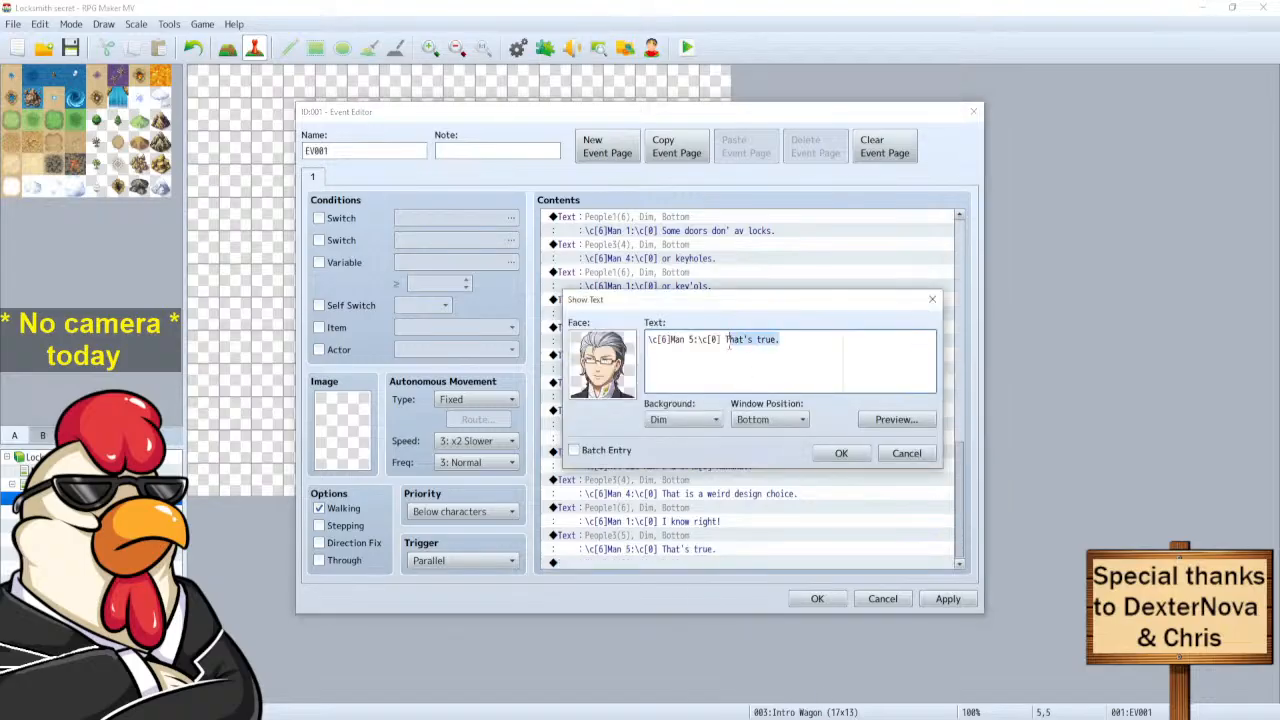
type("Wju")
key("BackSpace")
key("BackSpace")
type("hy do people always say")
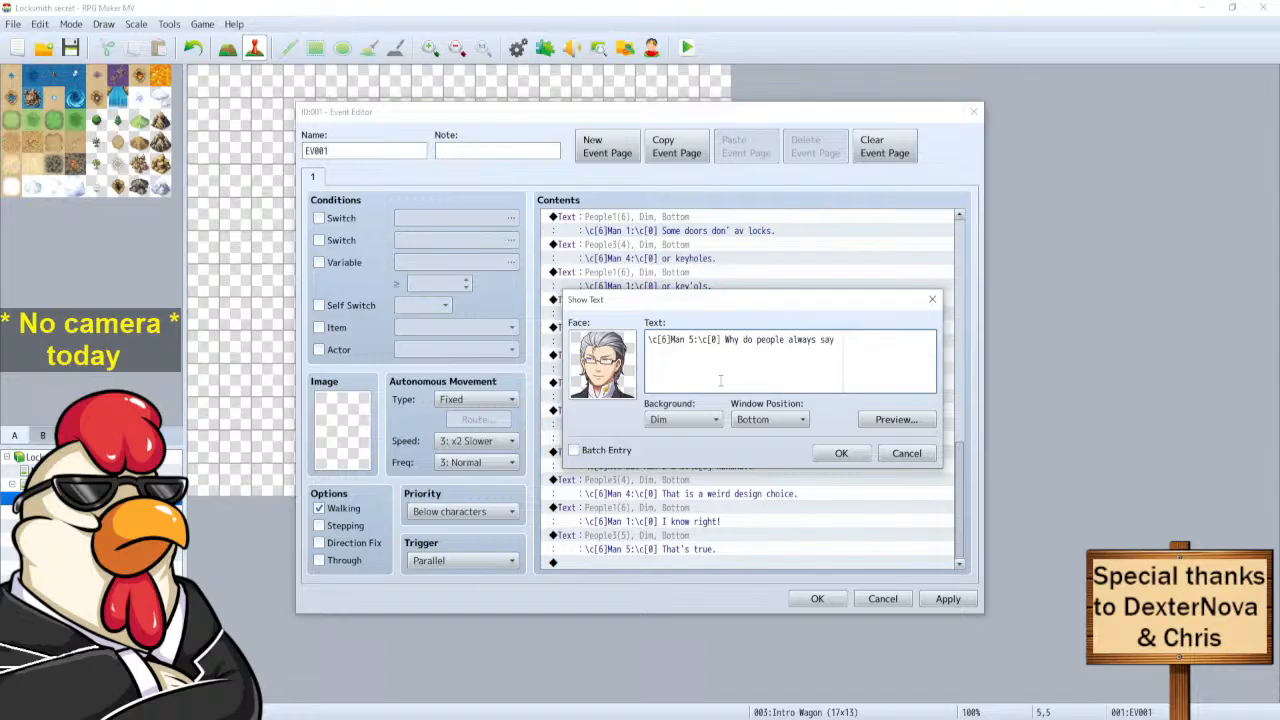
type(" you are")
left_click(876, 422)
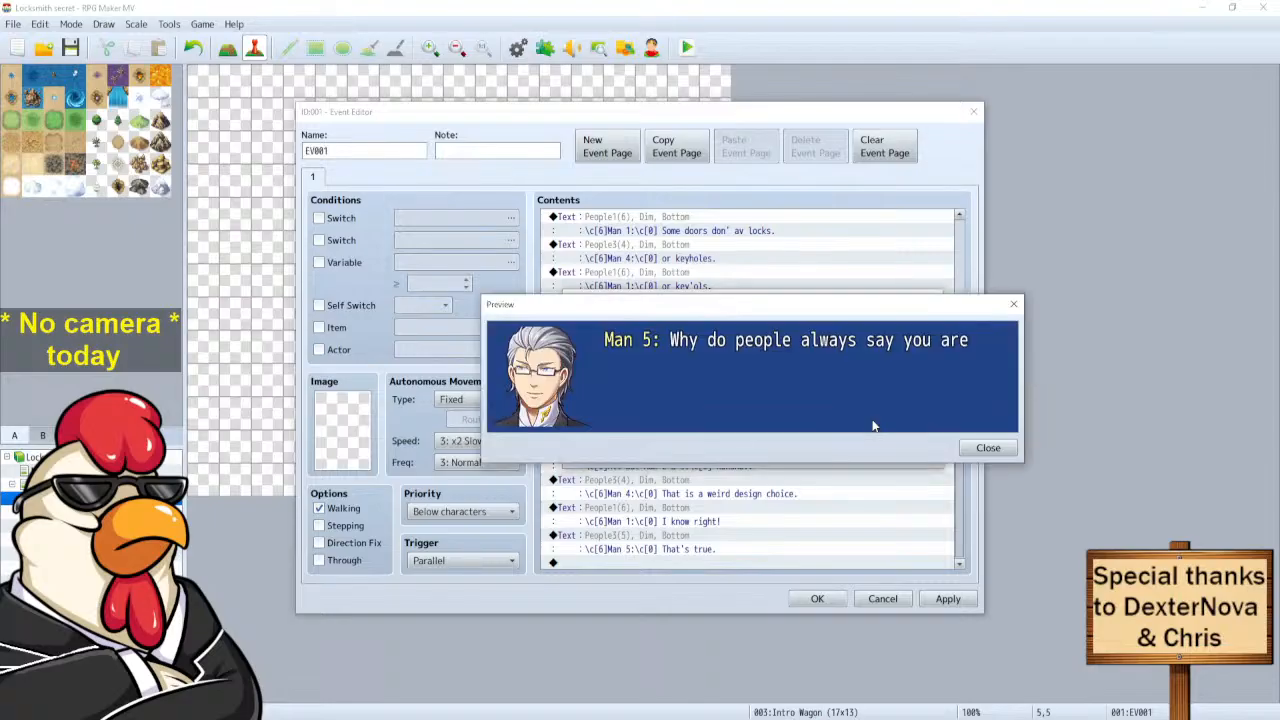
left_click(1004, 450)
left_click(899, 344)
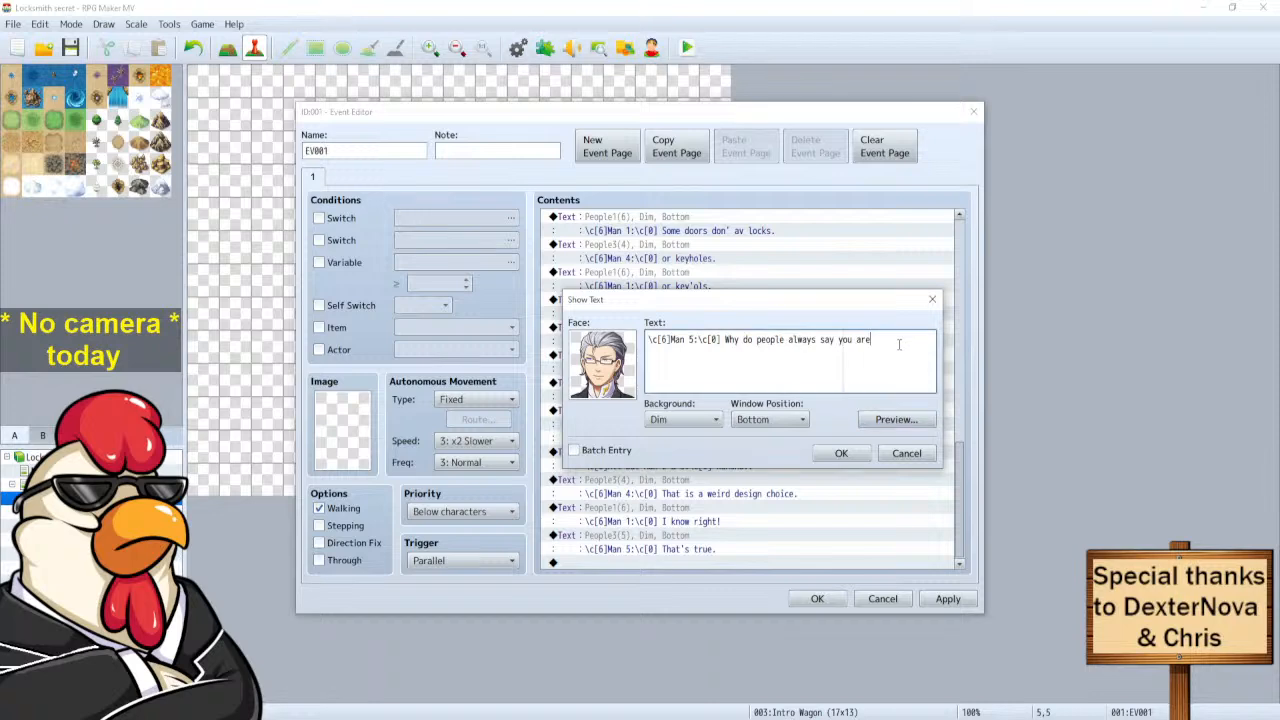
type("taking a crap, instead of leaving?")
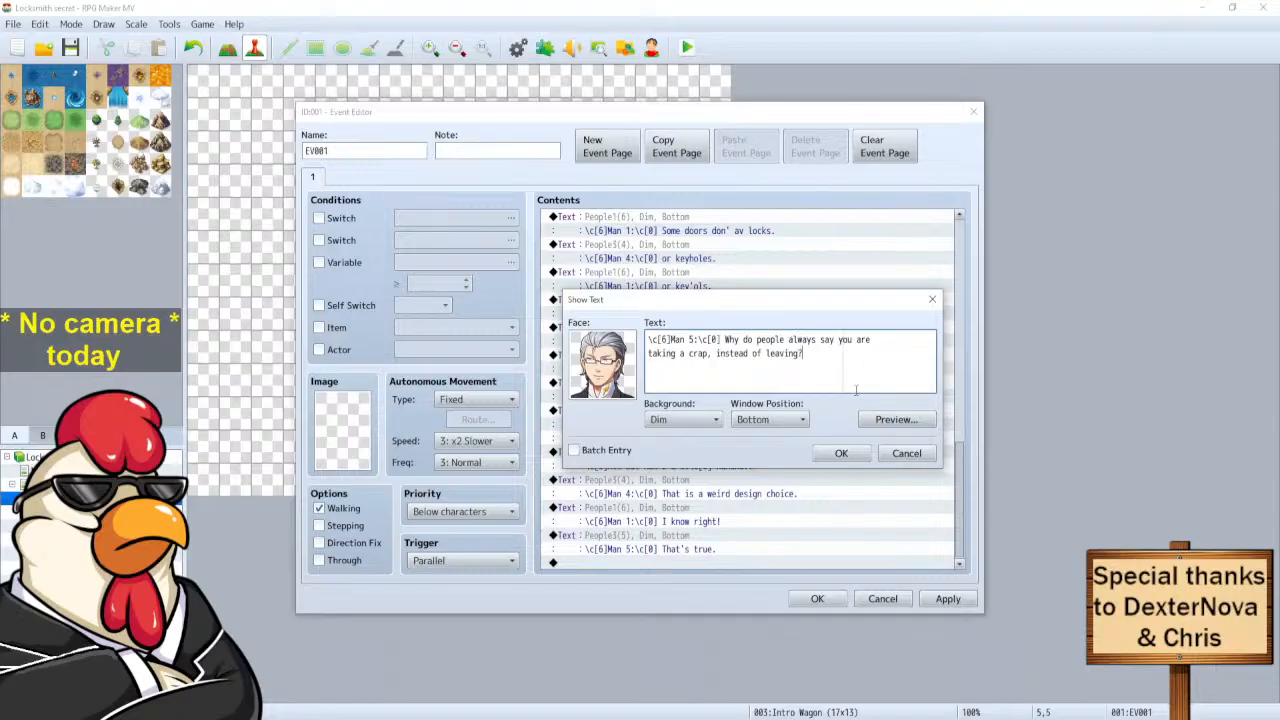
left_click(841, 453)
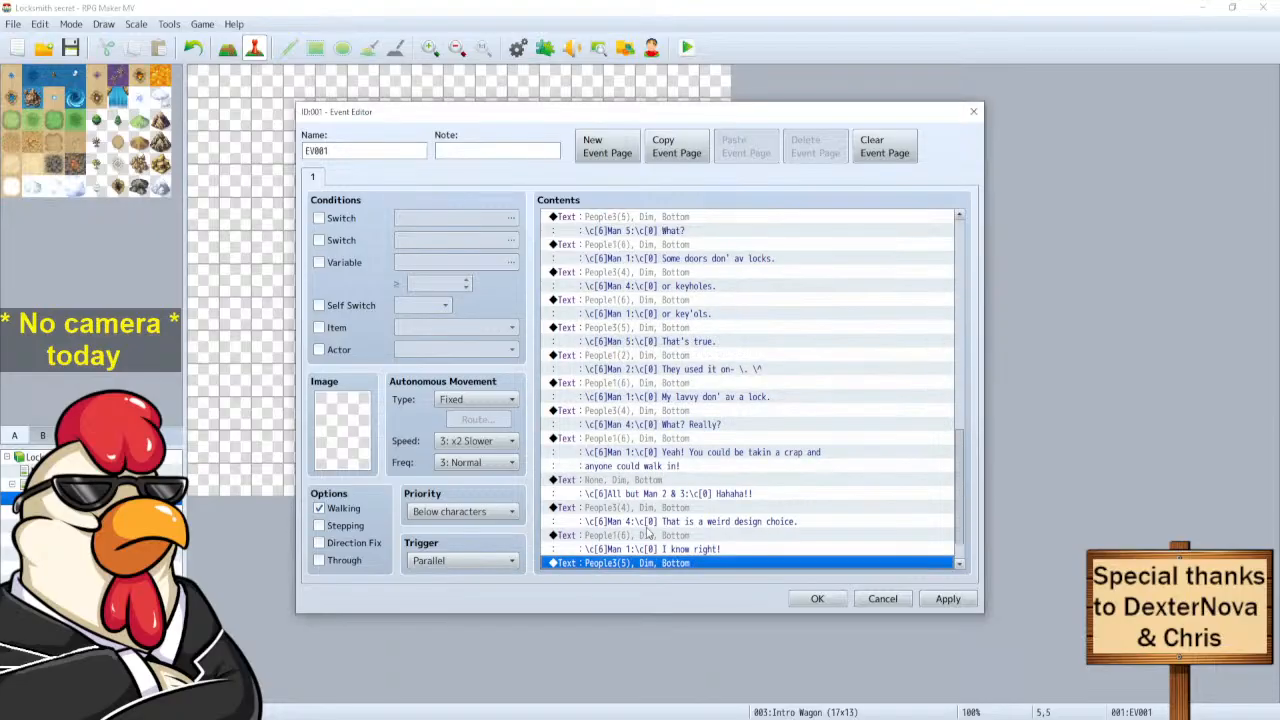
Copy Man 1's 'I know right!' line to the end and change it to 'Aye?'.
left_click(638, 500)
key("ctrl+c")
left_click(628, 562)
key("ctrl+v")
right_click(640, 540)
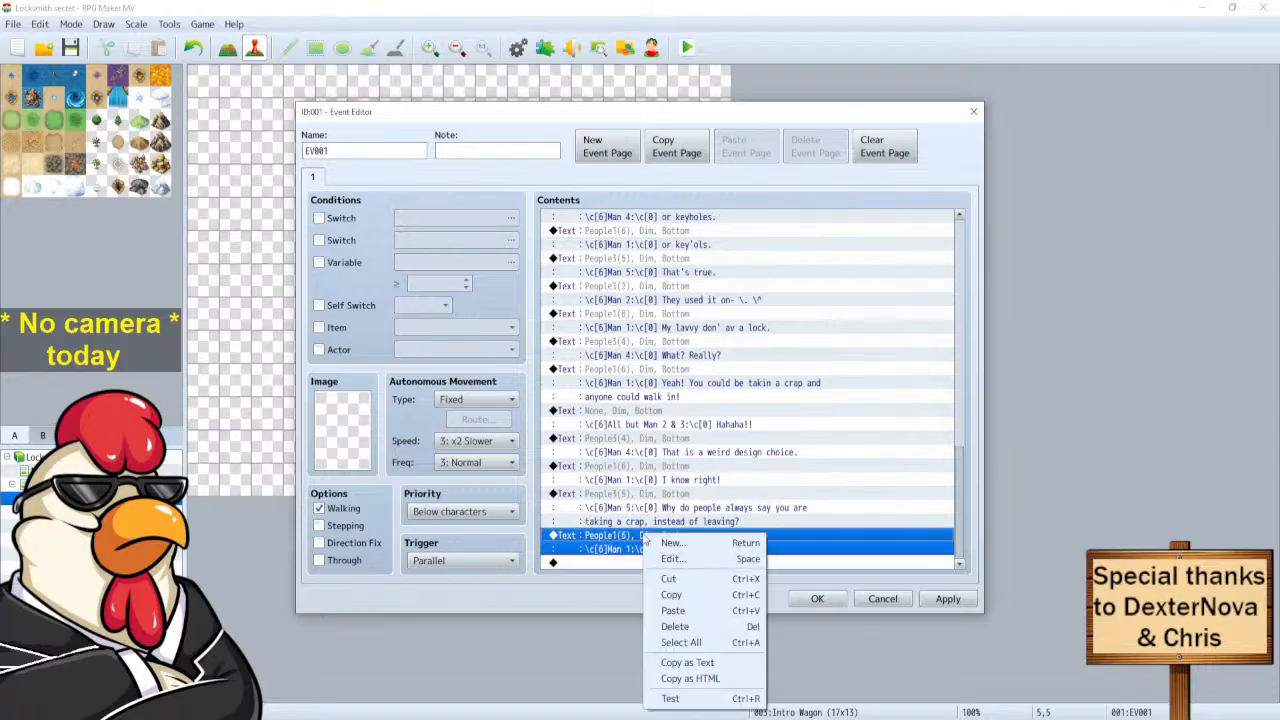
left_click(672, 558)
left_click_drag(786, 340, 727, 340)
key("BackSpace")
type("Aye?")
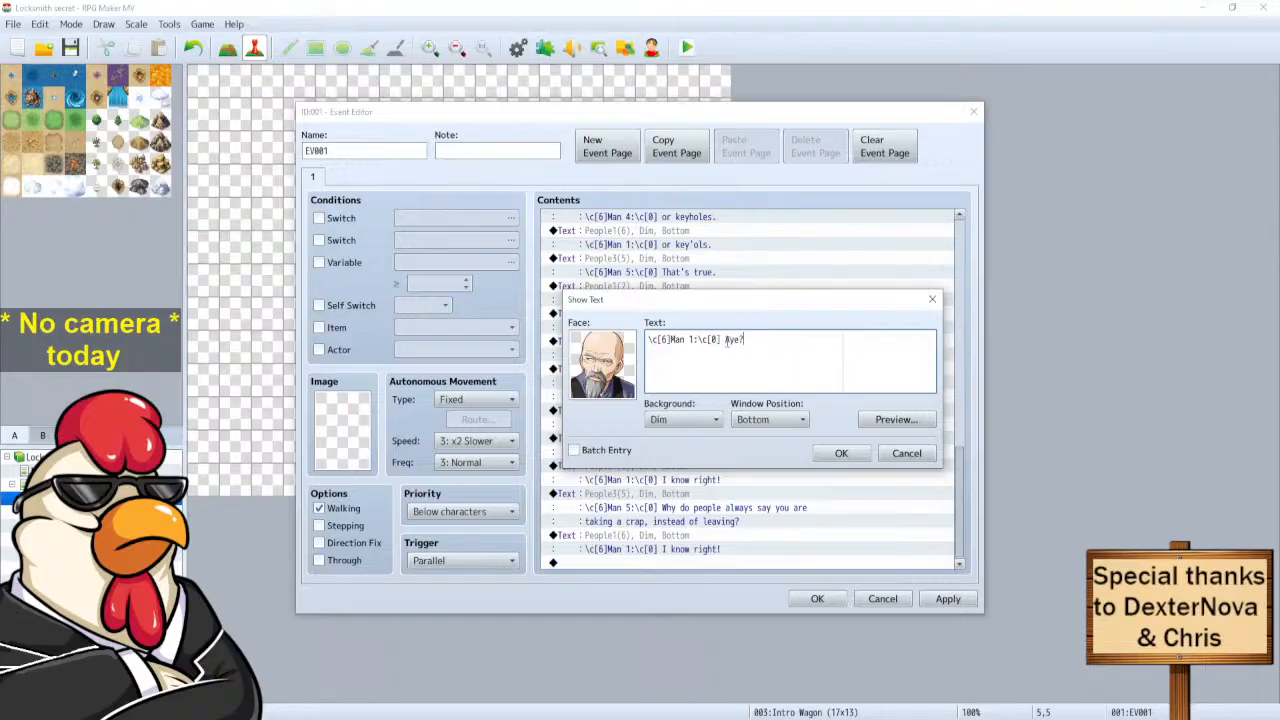
left_click(841, 453)
left_click(650, 510)
left_click(652, 494)
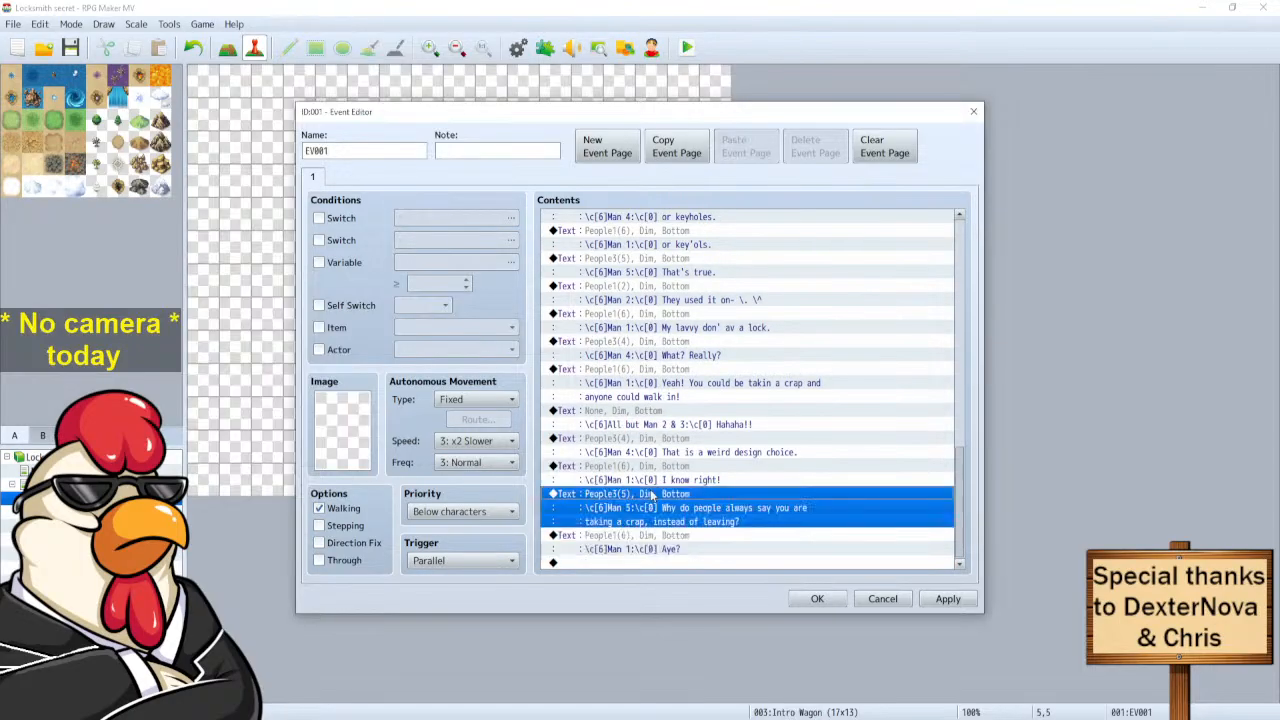
Paste a copy of Man 5's question after Man 1's 'Aye?'.
key("ctrl+c")
left_click(622, 562)
key("ctrl+v")
left_click(630, 533)
right_click(630, 530)
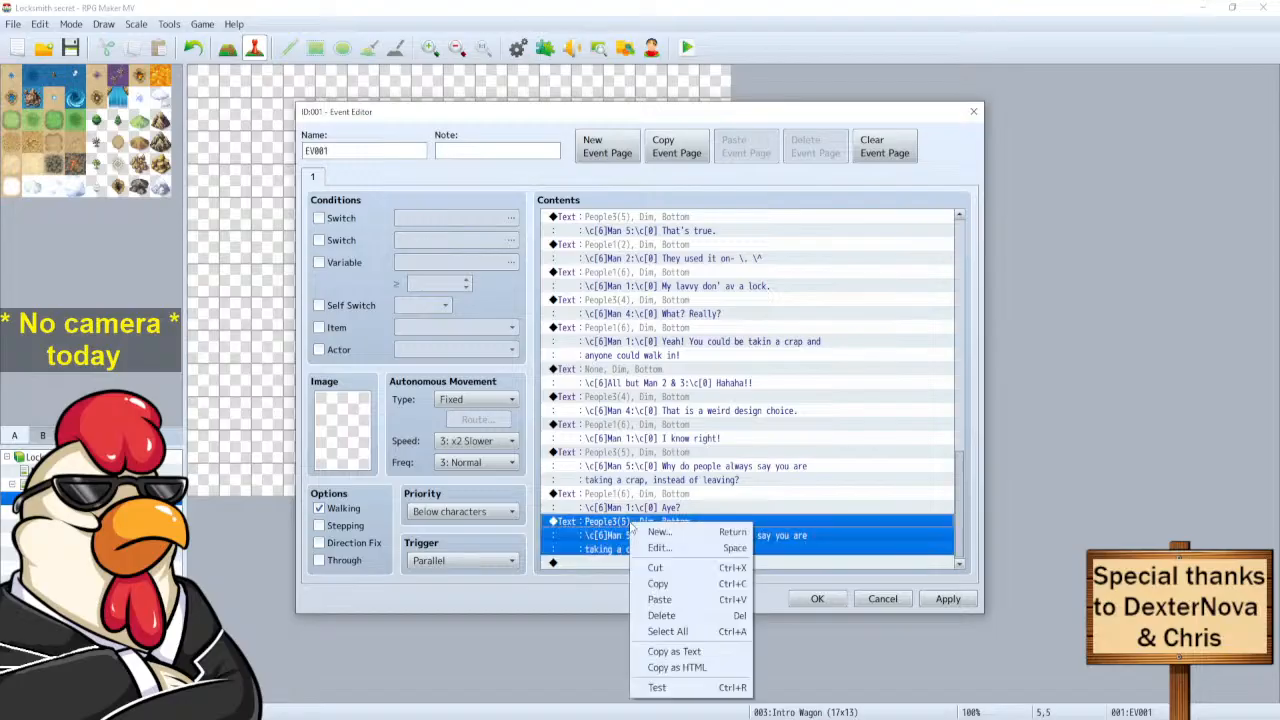
left_click(662, 549)
Reword it as 'Well technically you are not taking it / are you?' over two lines.
left_click_drag(803, 354, 726, 340)
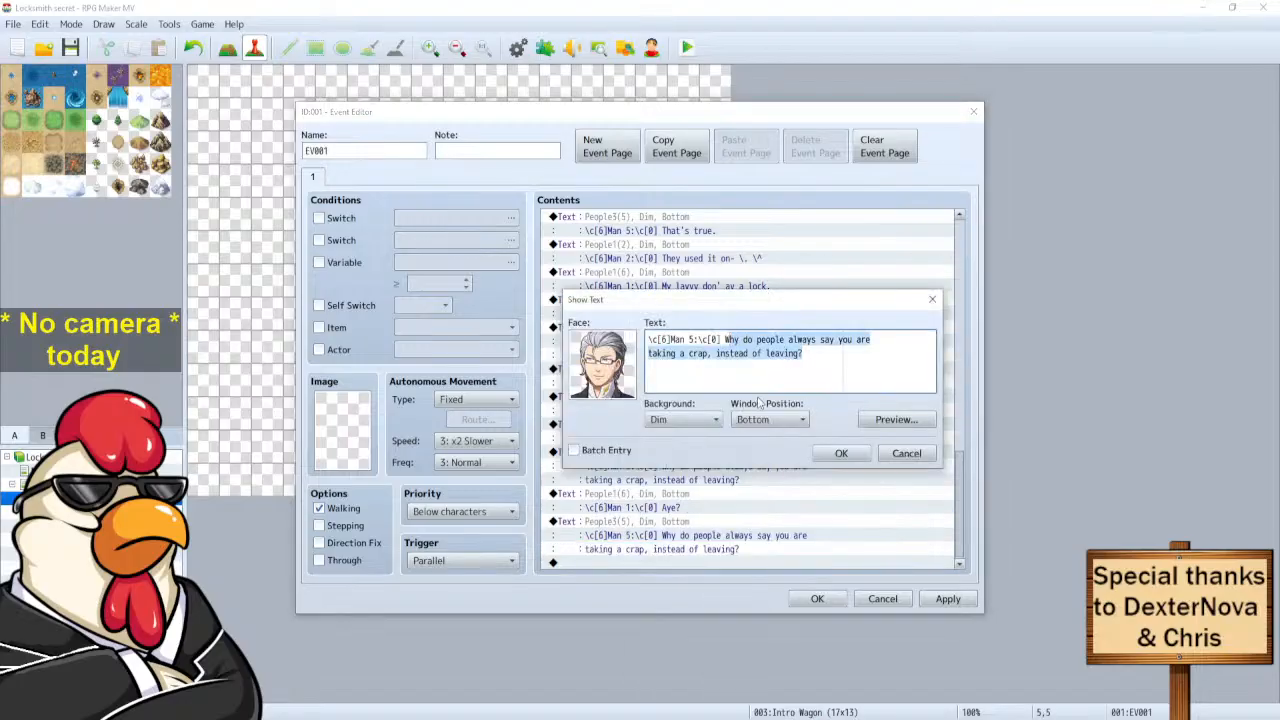
type("Well")
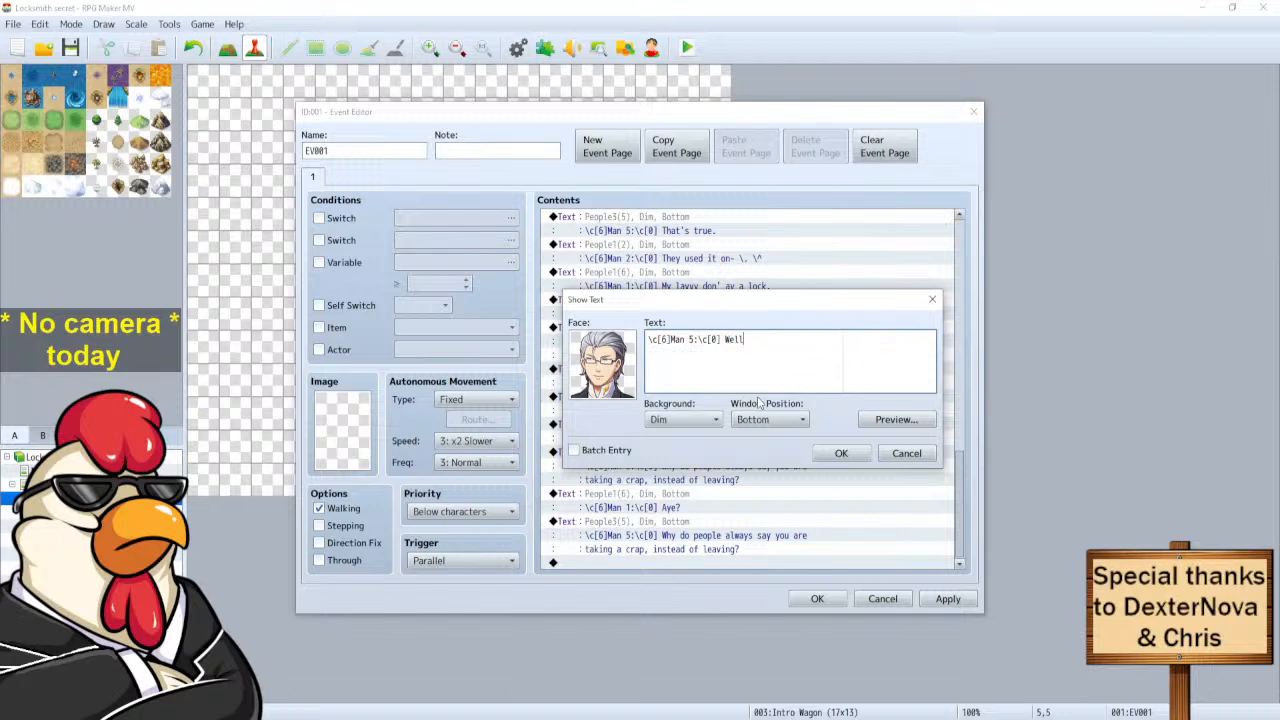
type("you are n")
key("BackSpace")
key("BackSpace")
key("BackSpace")
key("BackSpace")
key("BackSpace")
key("BackSpace")
key("BackSpace")
key("BackSpace")
key("BackSpace")
type("teh")
type("chnically")
type("you are no")
type("t taking it")
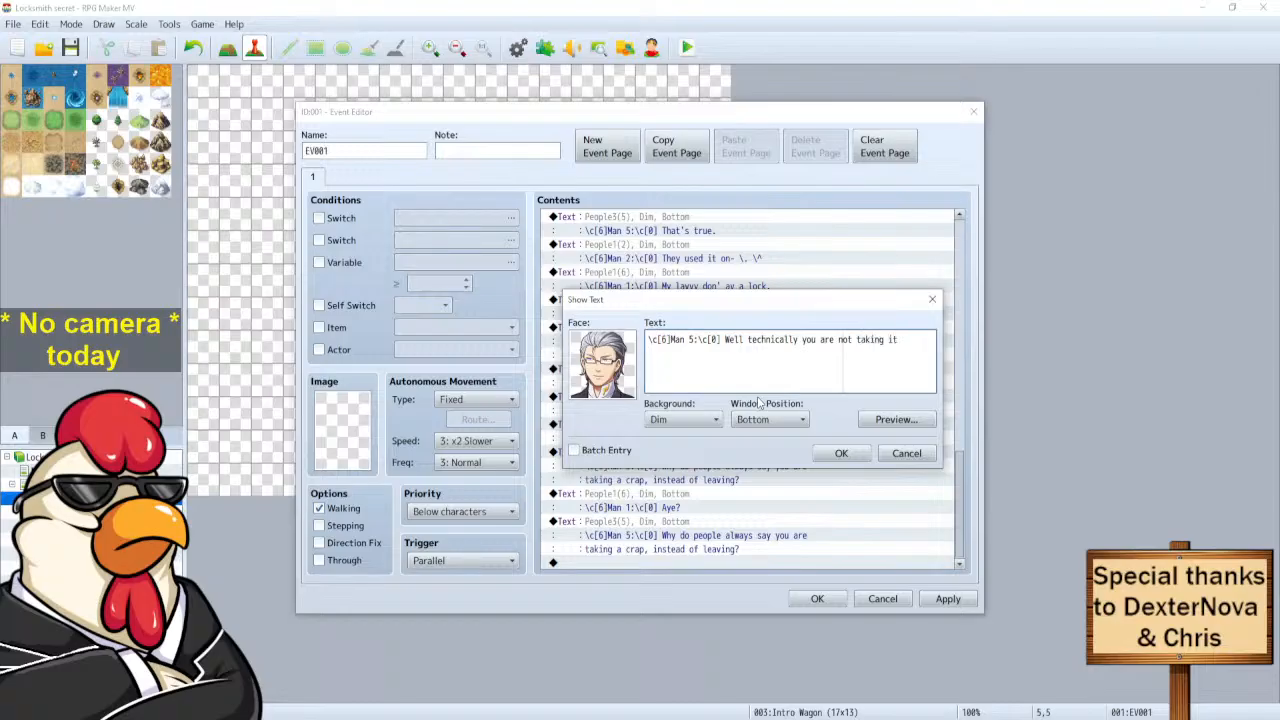
left_click(920, 422)
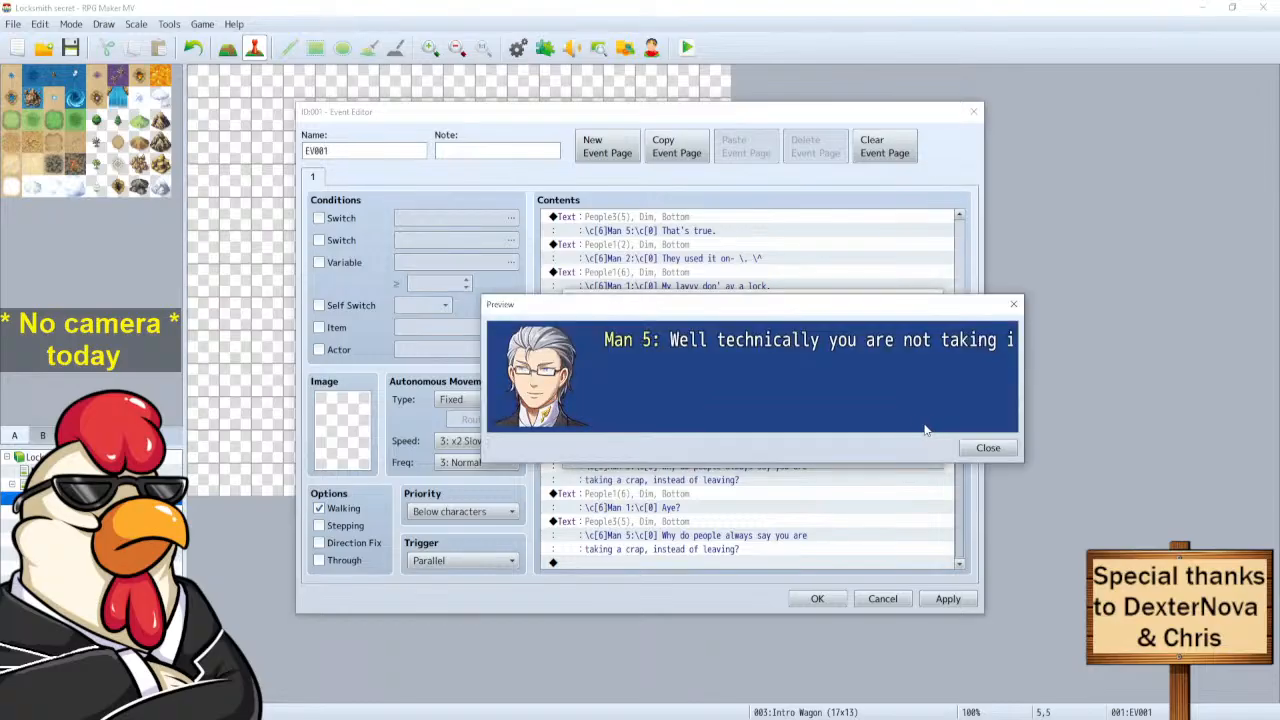
left_click(985, 448)
left_click(887, 383)
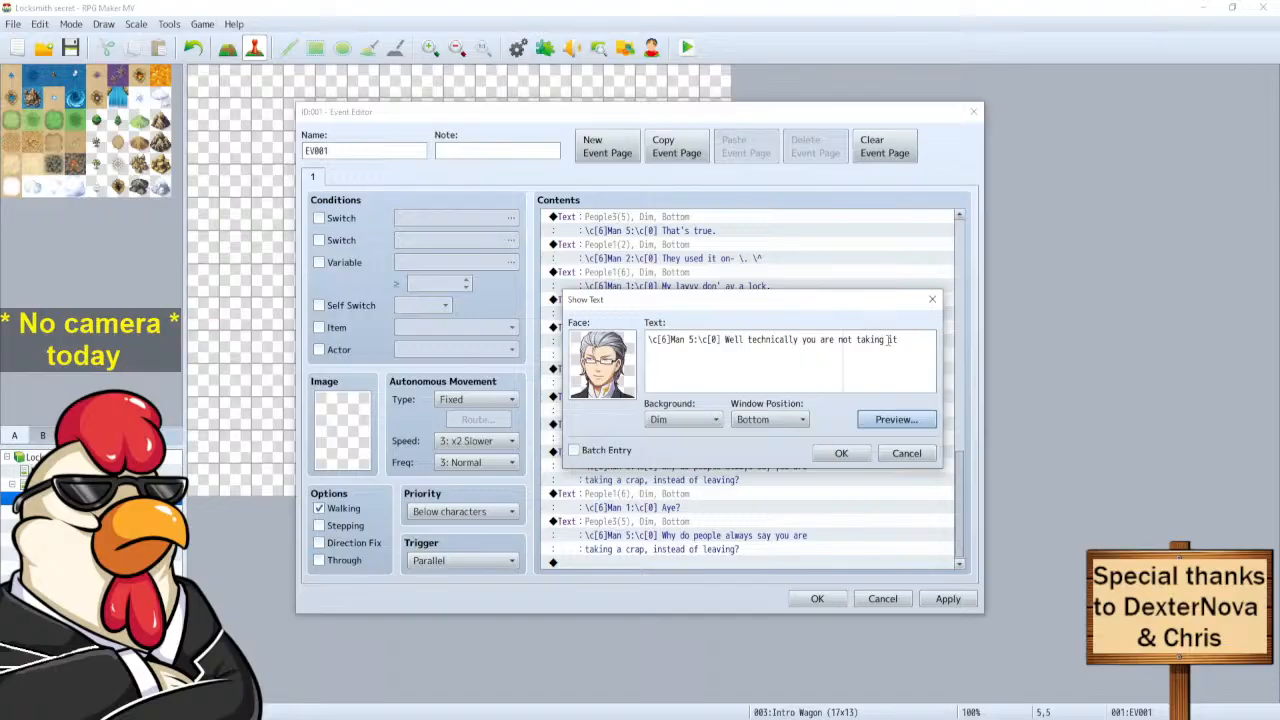
key("Return")
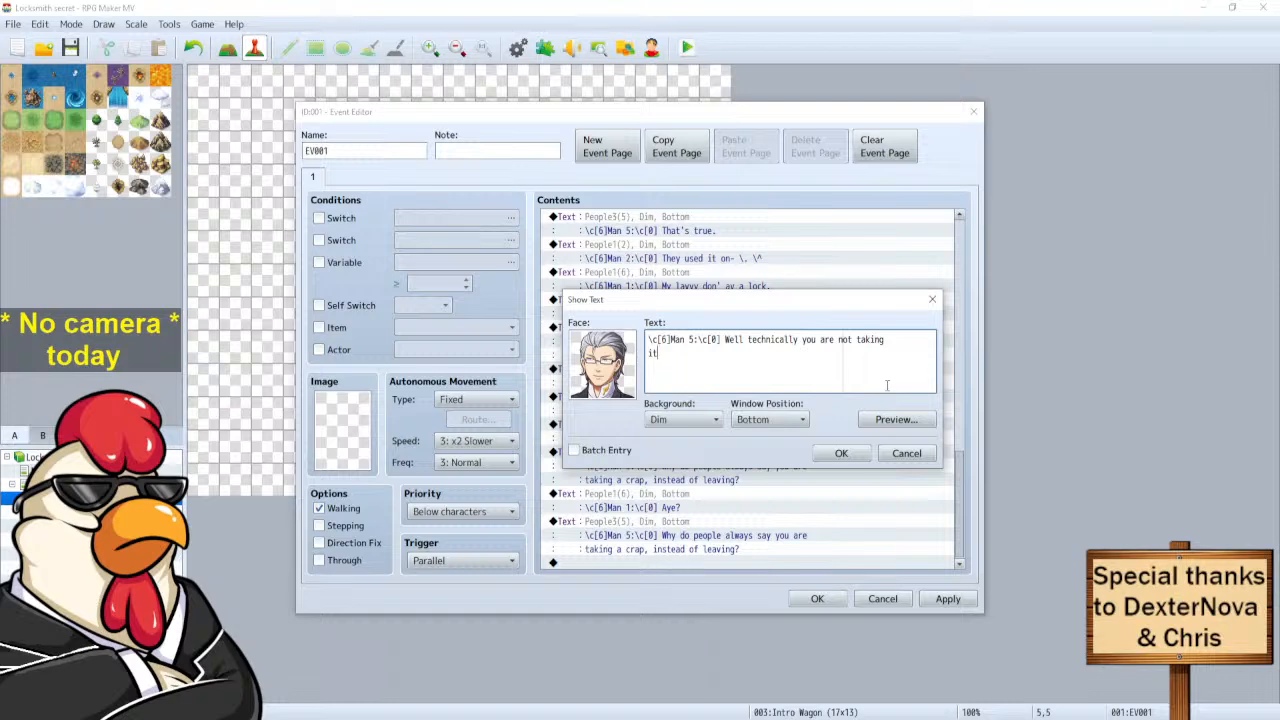
type("are you?")
left_click(836, 452)
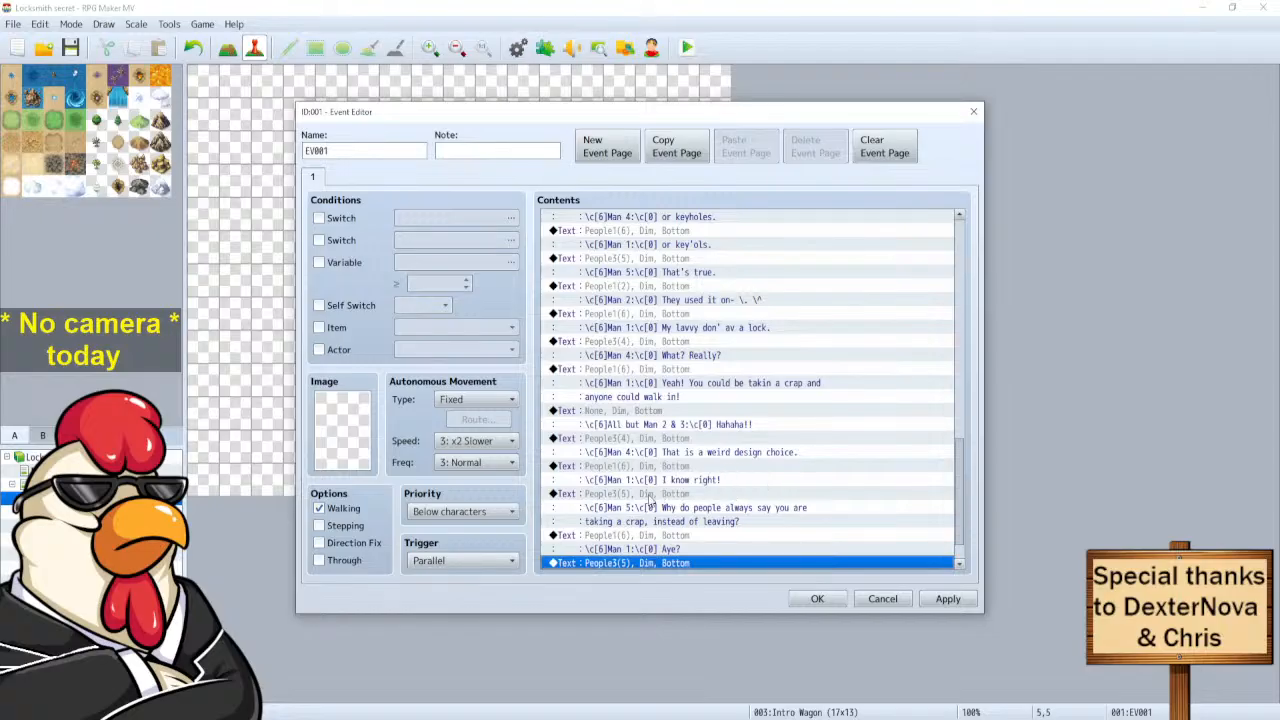
Paste another 'All but Man 2 & 3: Hahaha!!' line at the end of the dialogue.
left_click(648, 427)
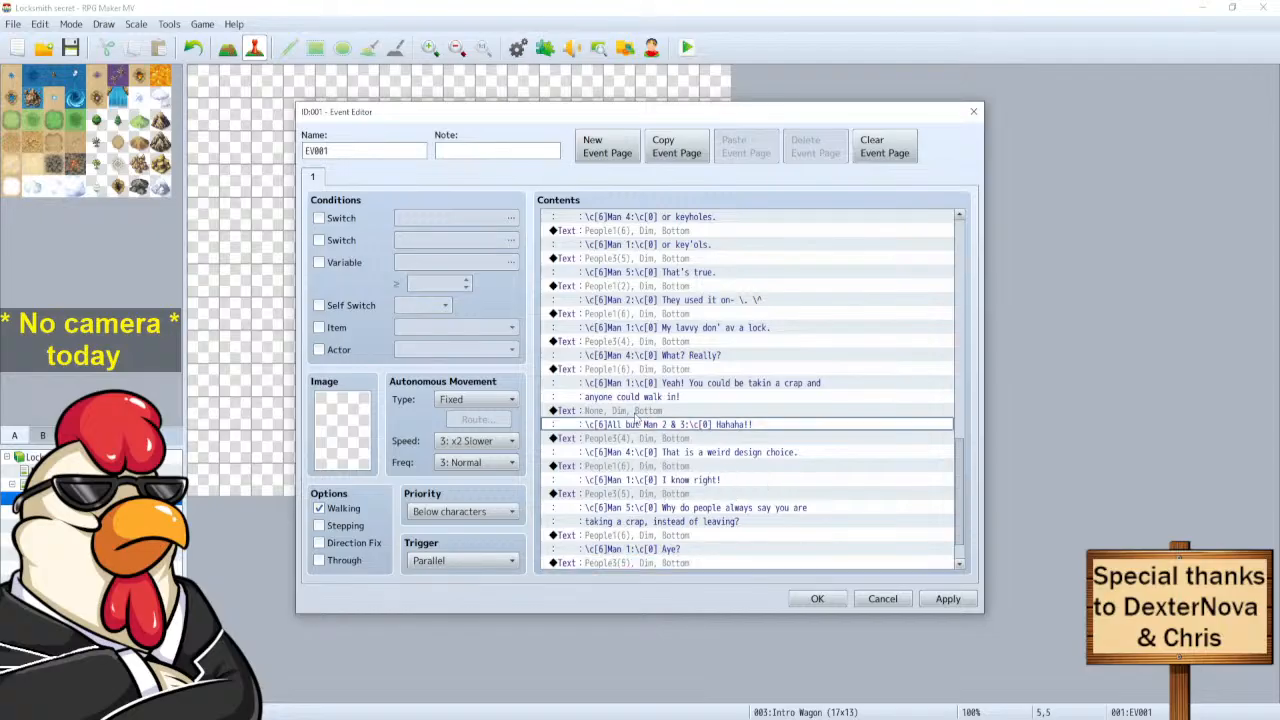
left_click(705, 566)
left_click(683, 565)
key("ctrl+v")
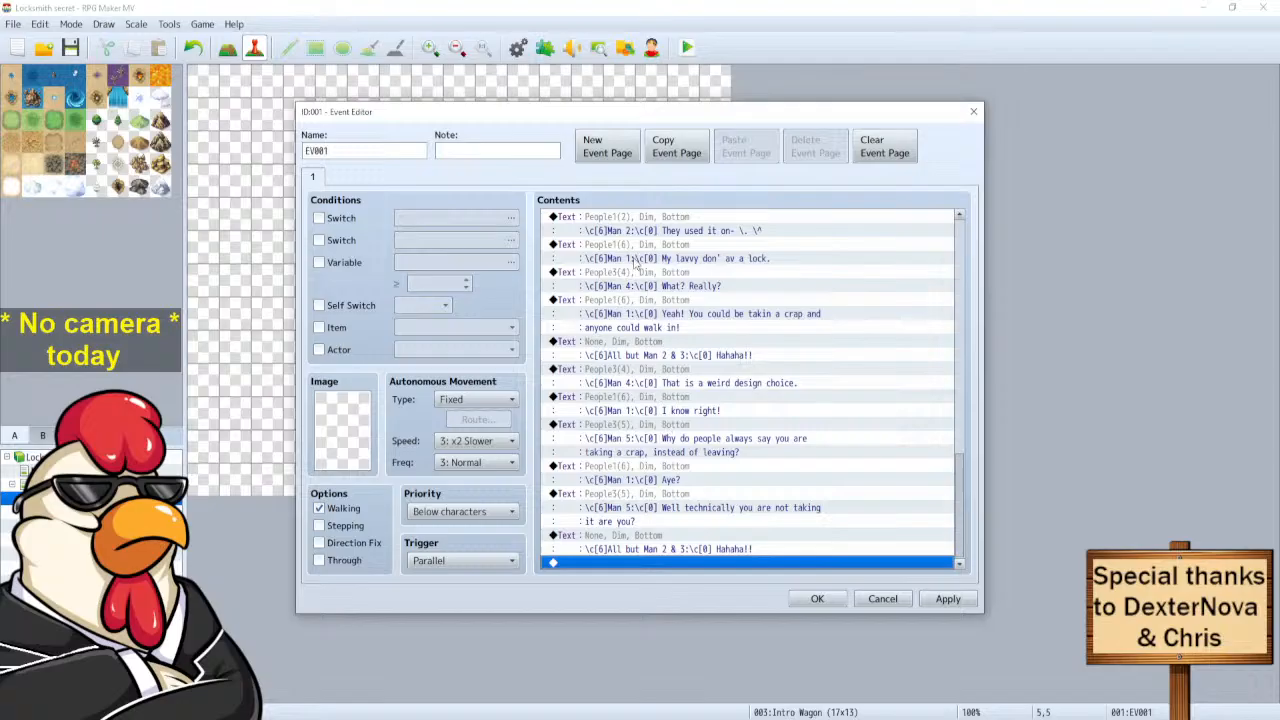
left_click(637, 228)
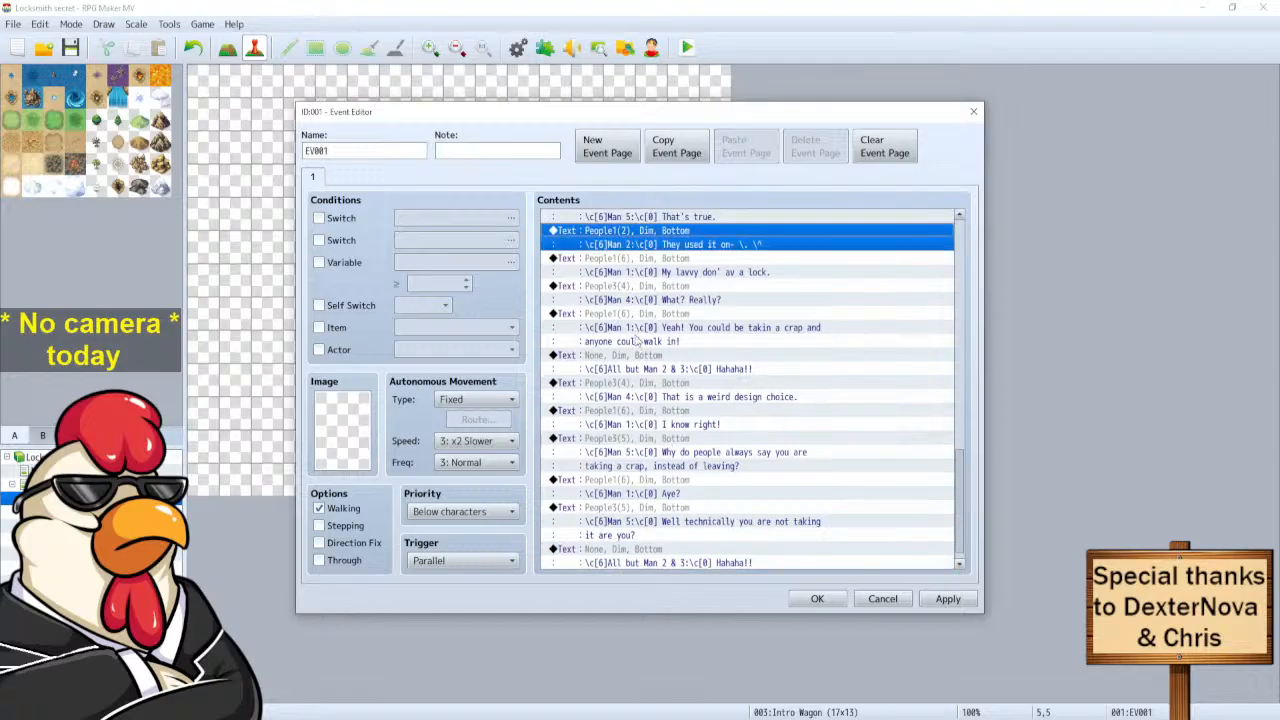
Move Man 2's 'They used it on-' line to the end of the dialogue.
key("ctrl+x")
left_click(640, 564)
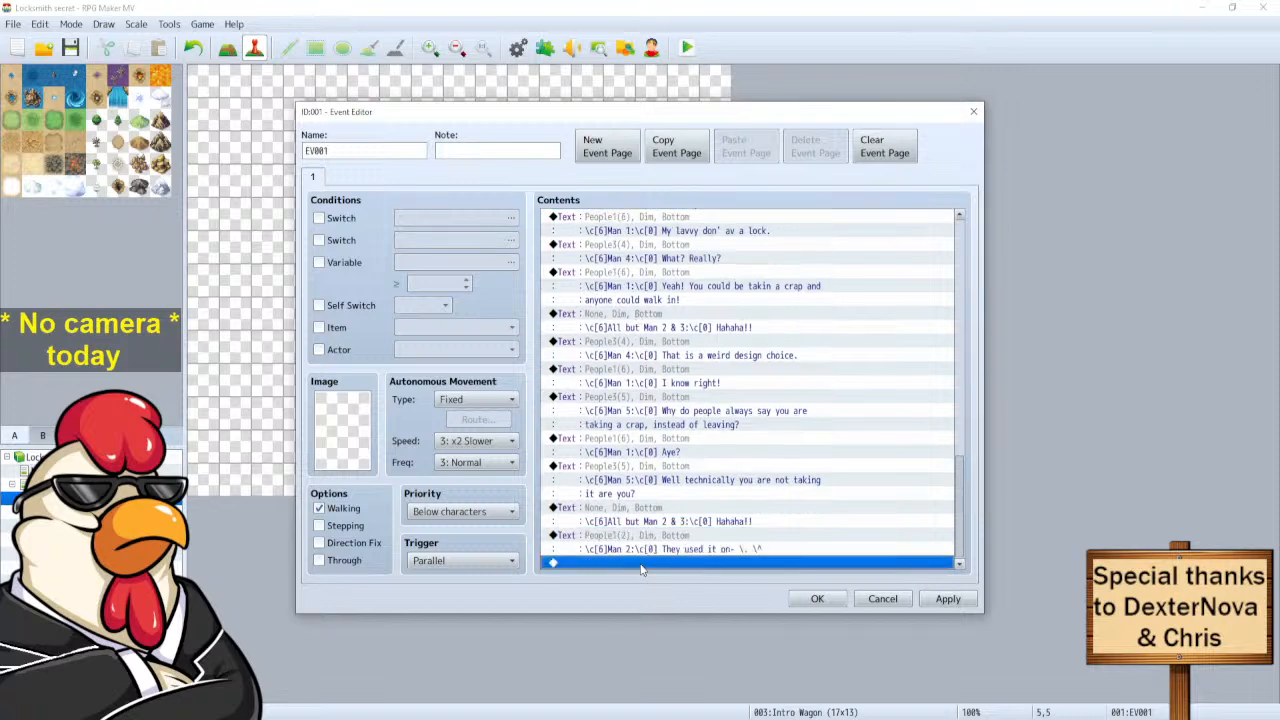
key("ctrl+v")
right_click(653, 543)
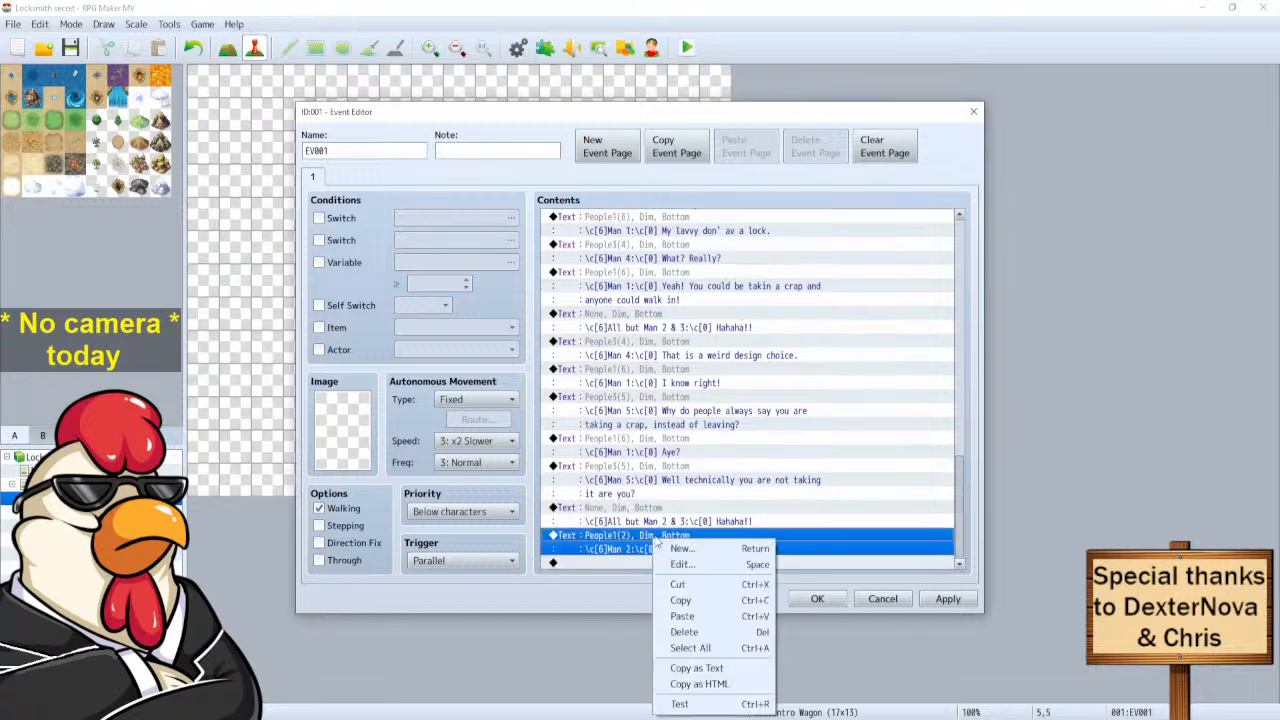
left_click(688, 564)
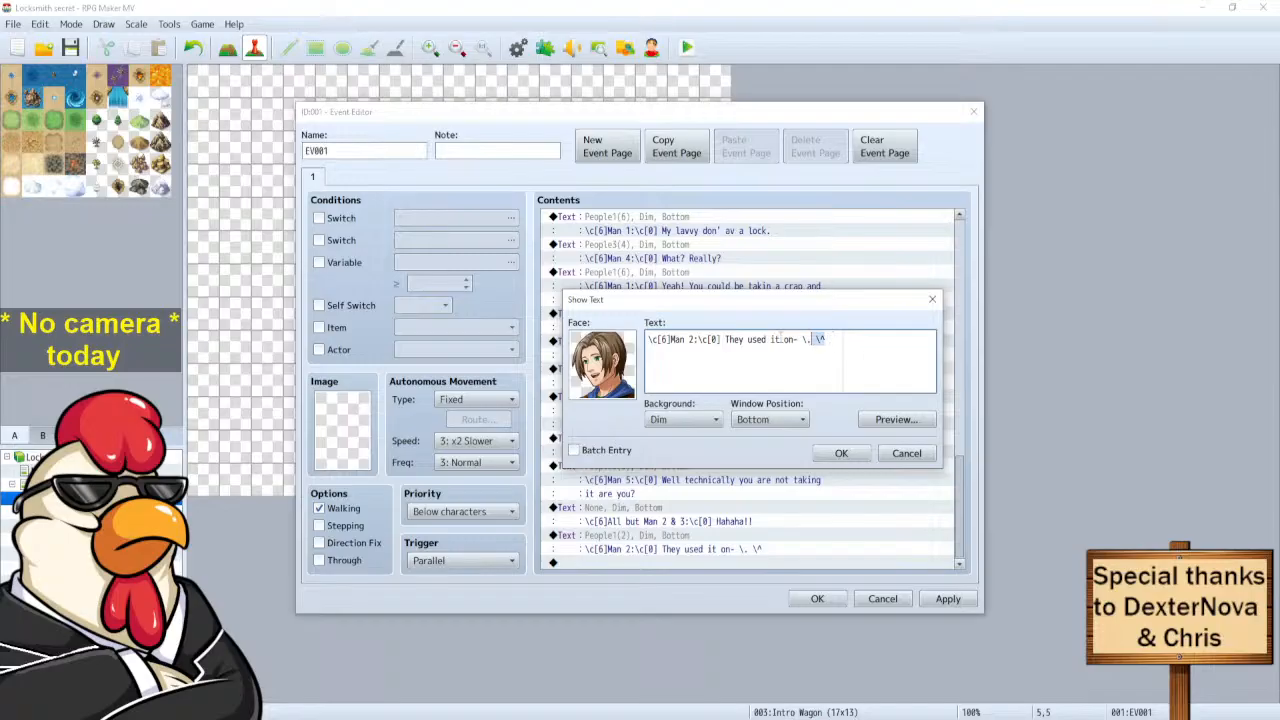
Change it to '\{THEY USED IT ON / THEIR SHADOW!!' on two lines and close the event.
left_click_drag(826, 339, 725, 340)
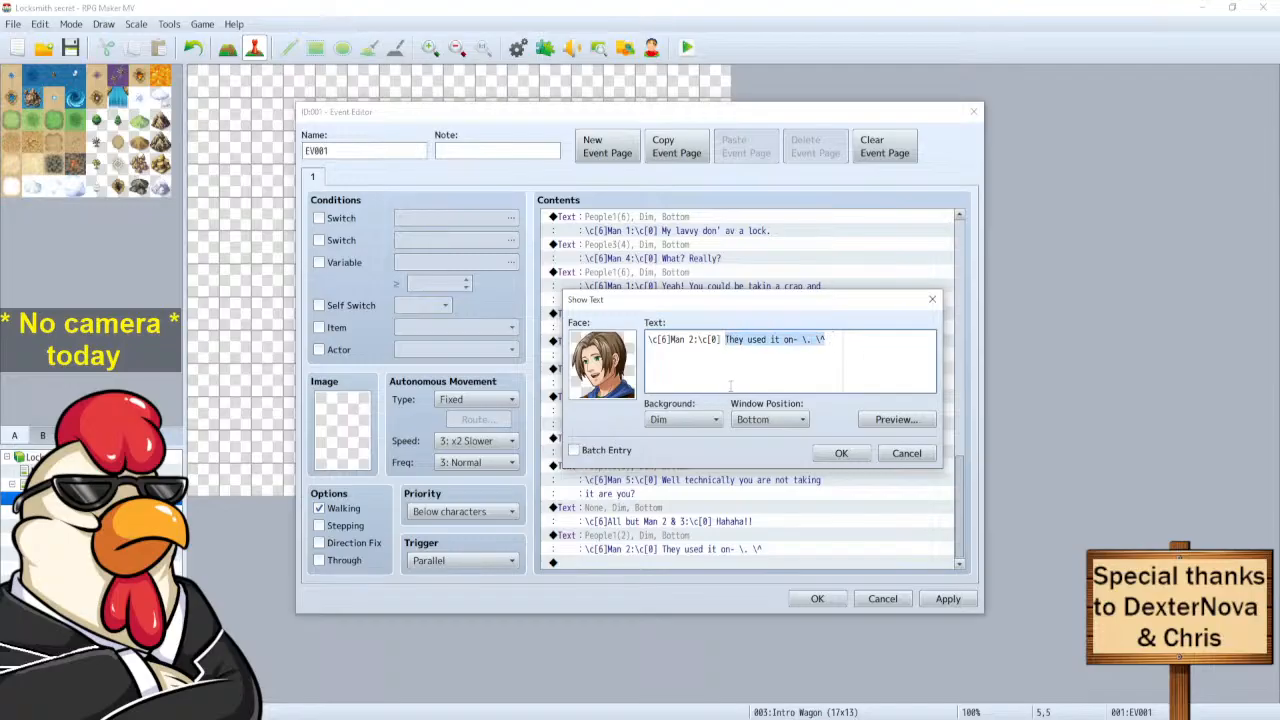
mouse_move(731, 386)
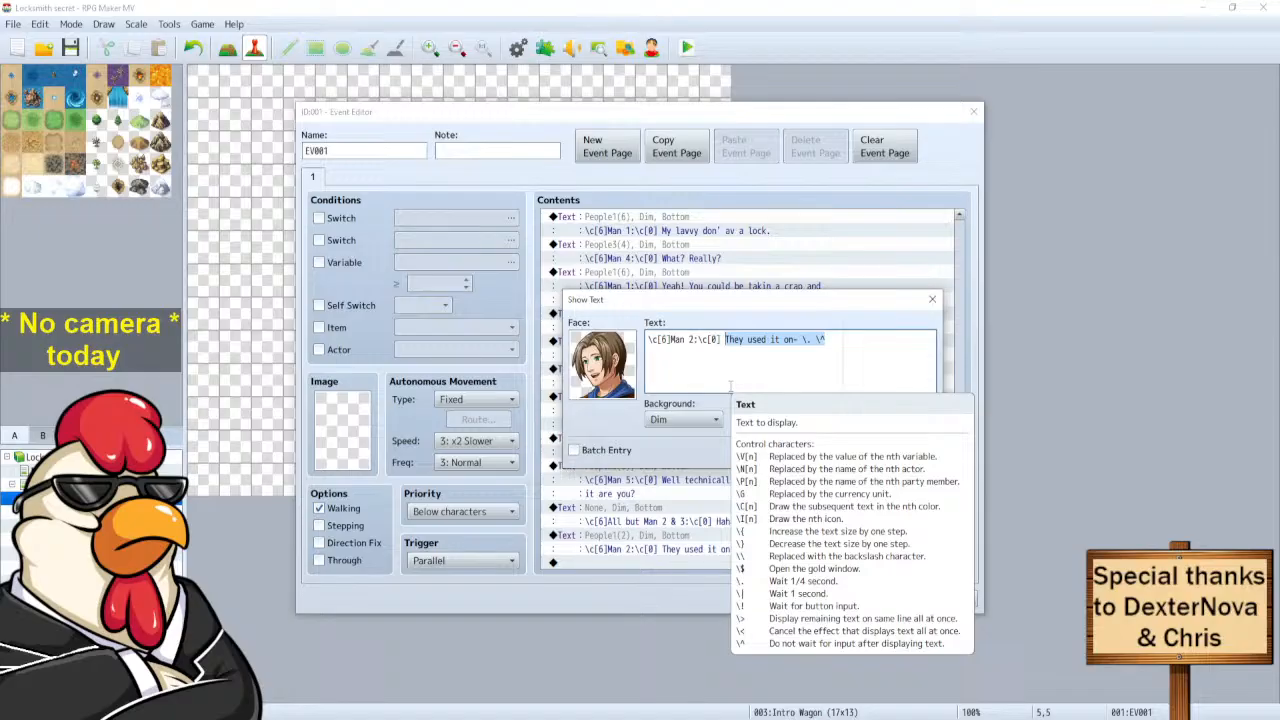
type("\\{")
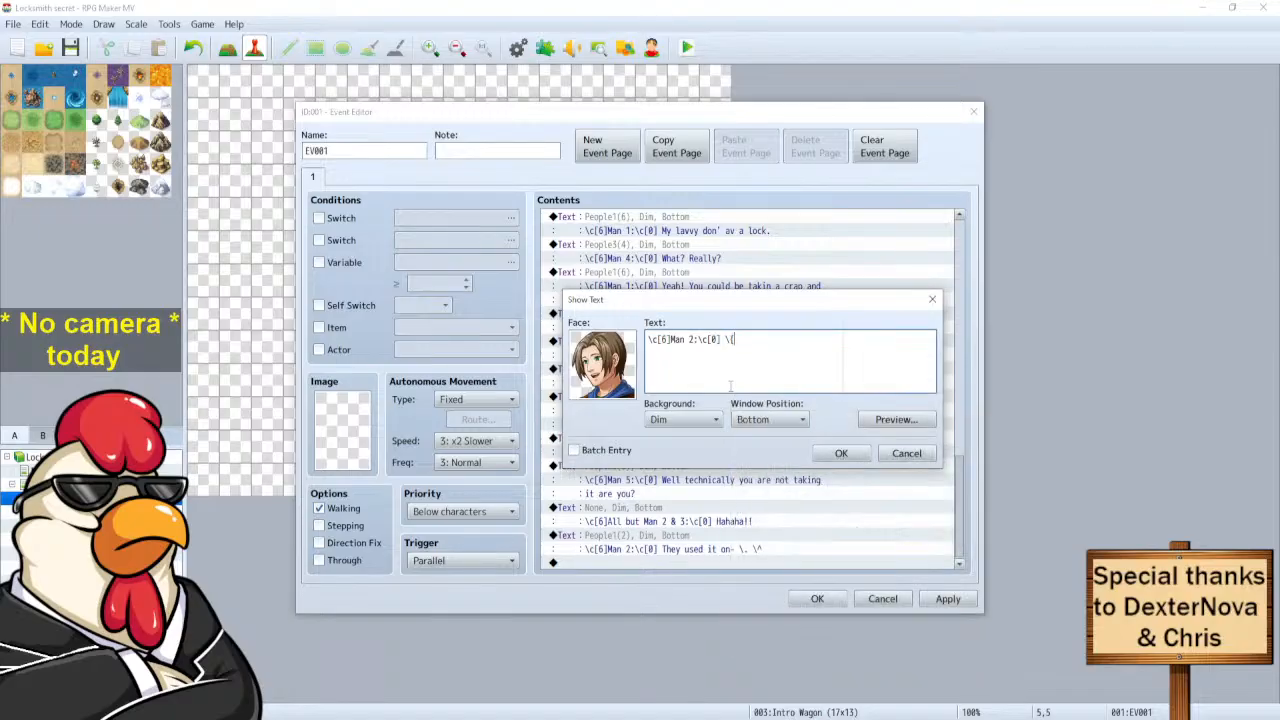
type("THEY USED IT ON THEIR SHADOW")
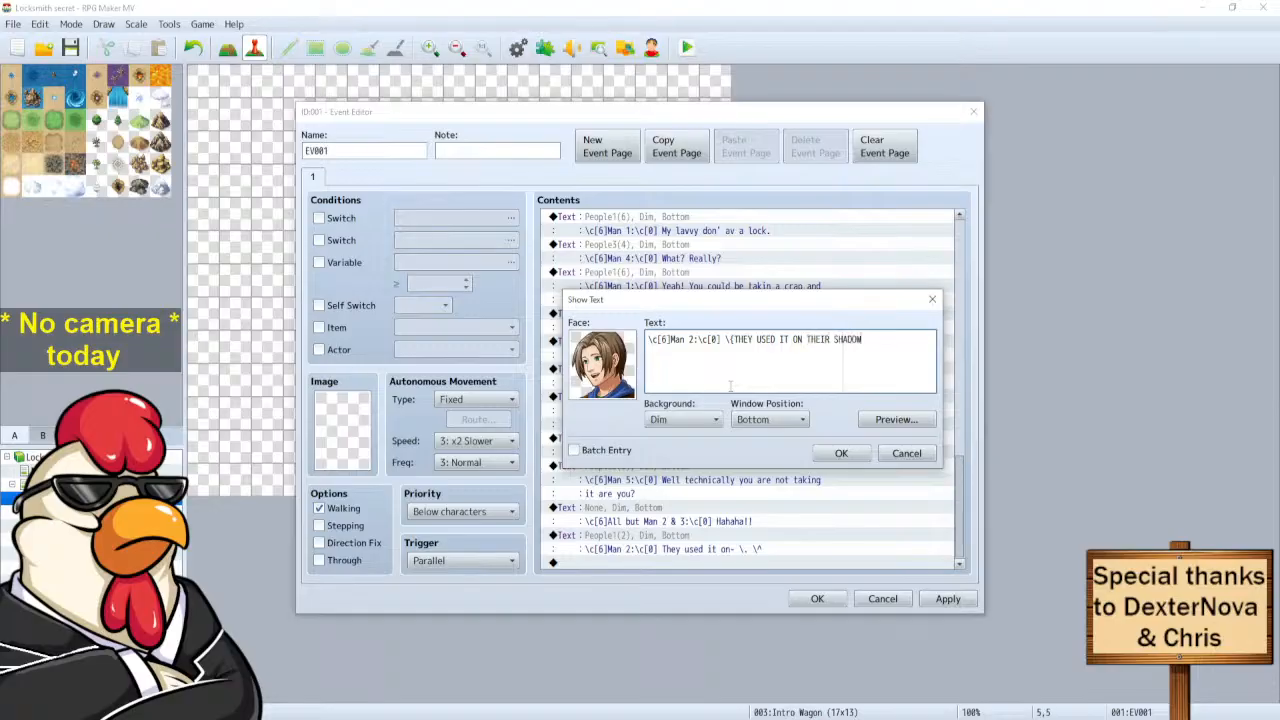
type("!!")
left_click(900, 419)
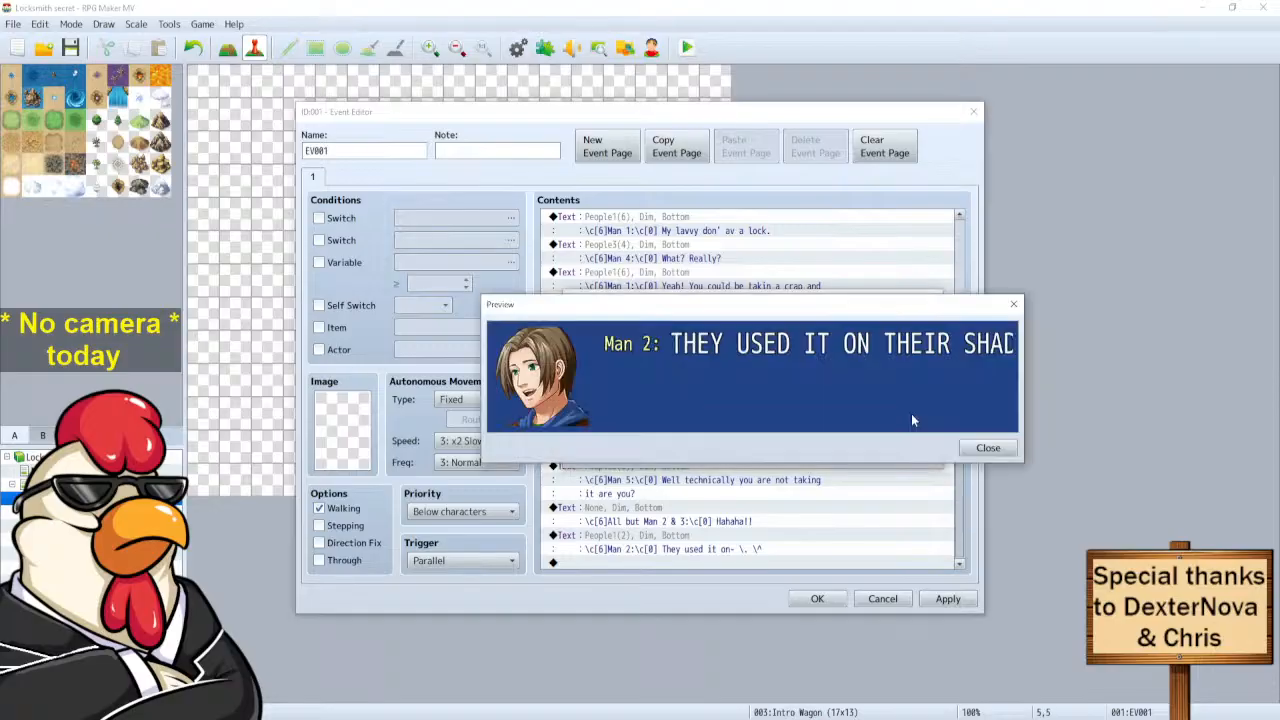
left_click(985, 448)
left_click(808, 340)
key("Return")
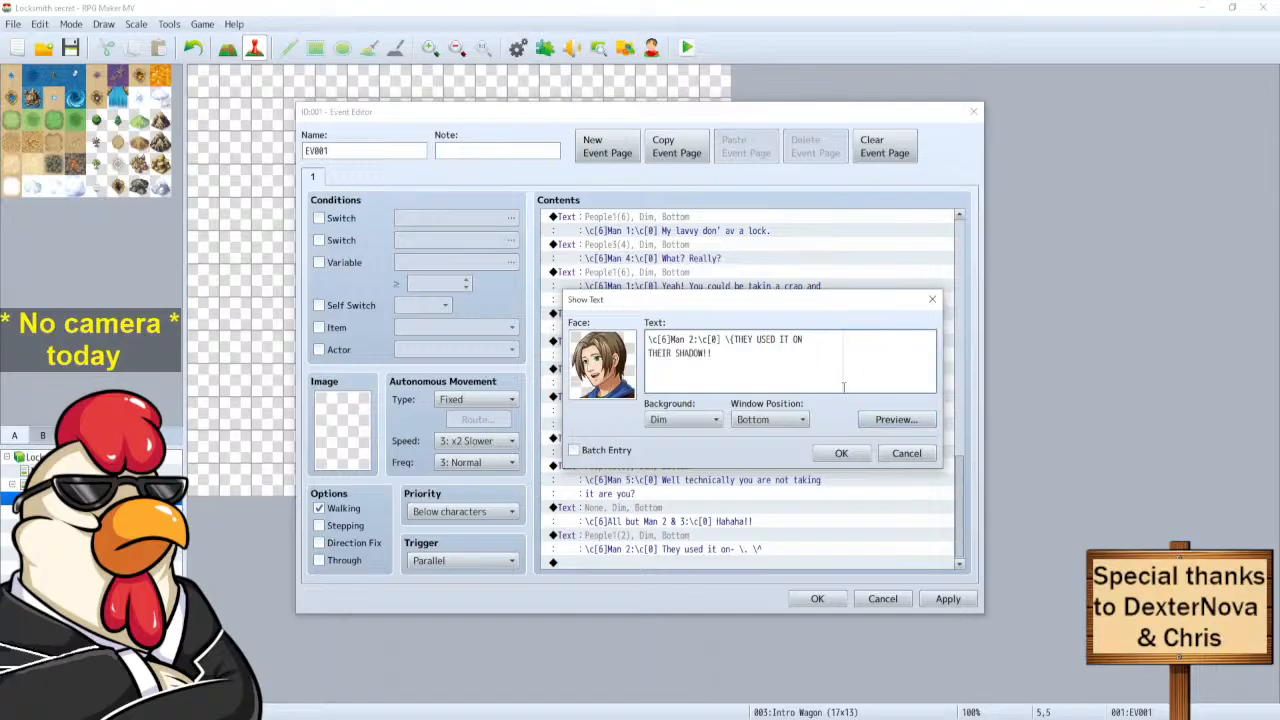
left_click(893, 420)
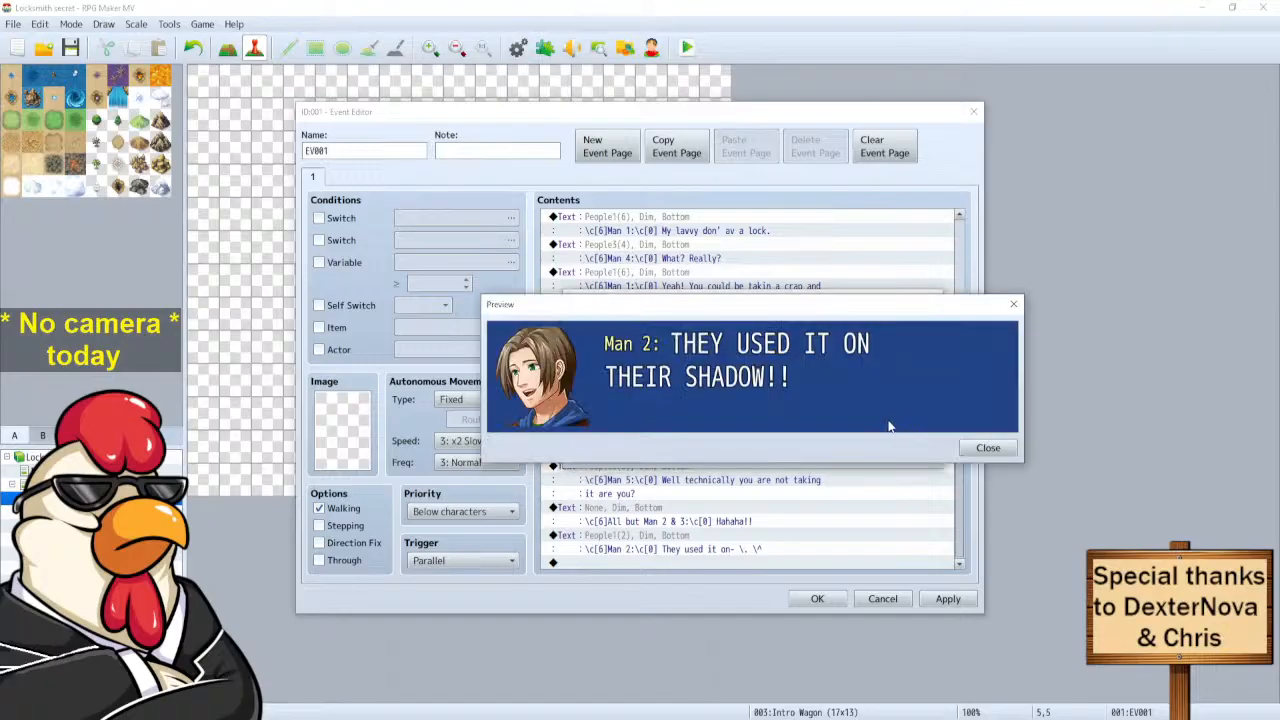
left_click(985, 449)
left_click(841, 453)
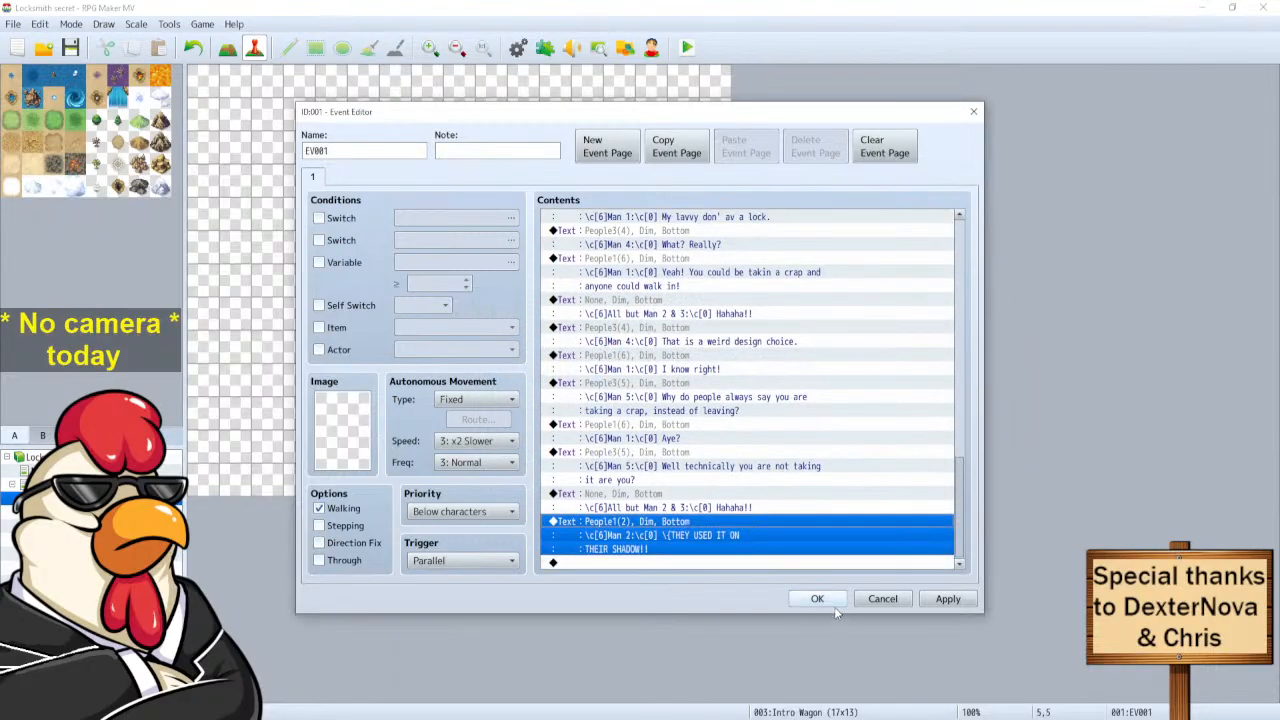
left_click(833, 605)
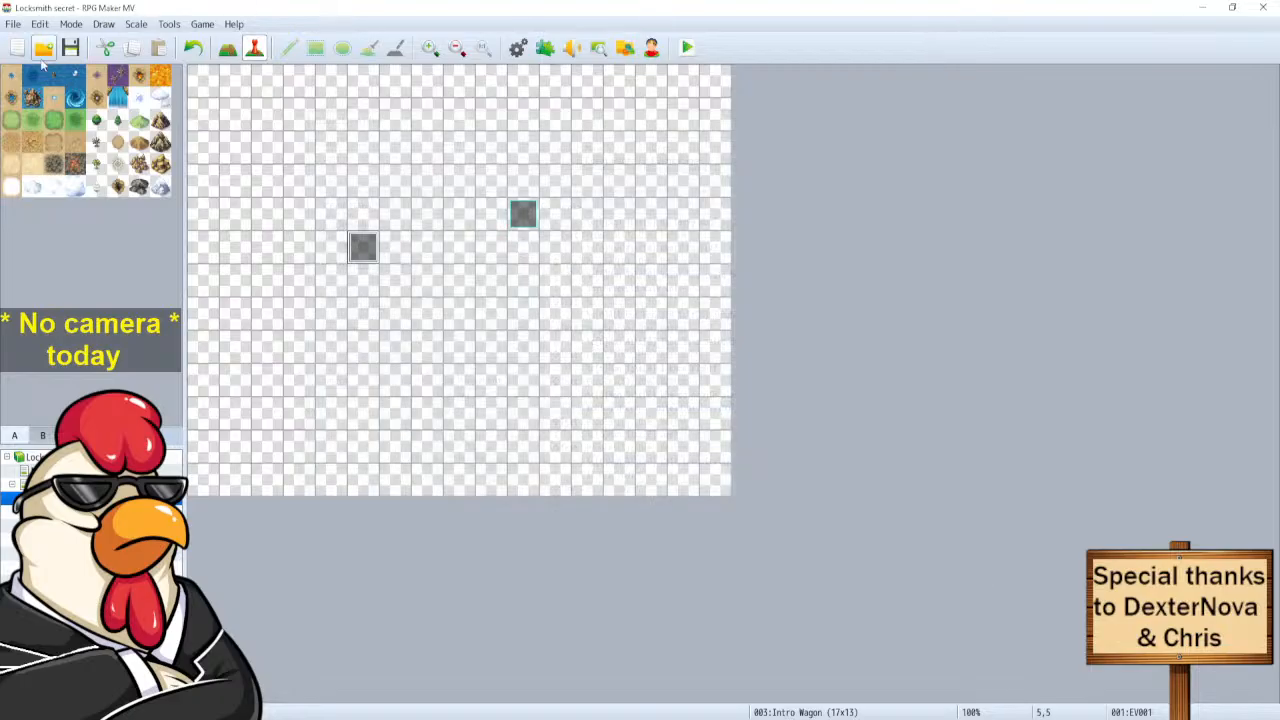
Save the project and start a New Game in the playtest window.
left_click(70, 52)
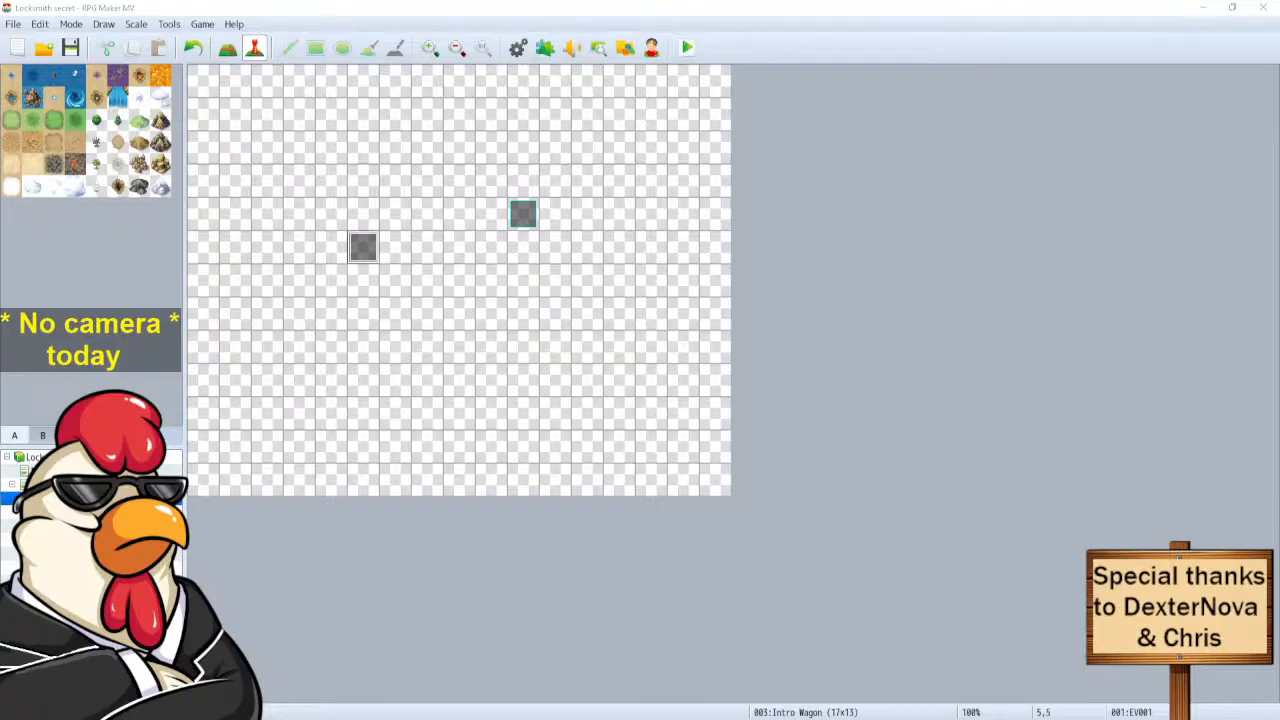
left_click_drag(515, 153, 586, 150)
key("Return")
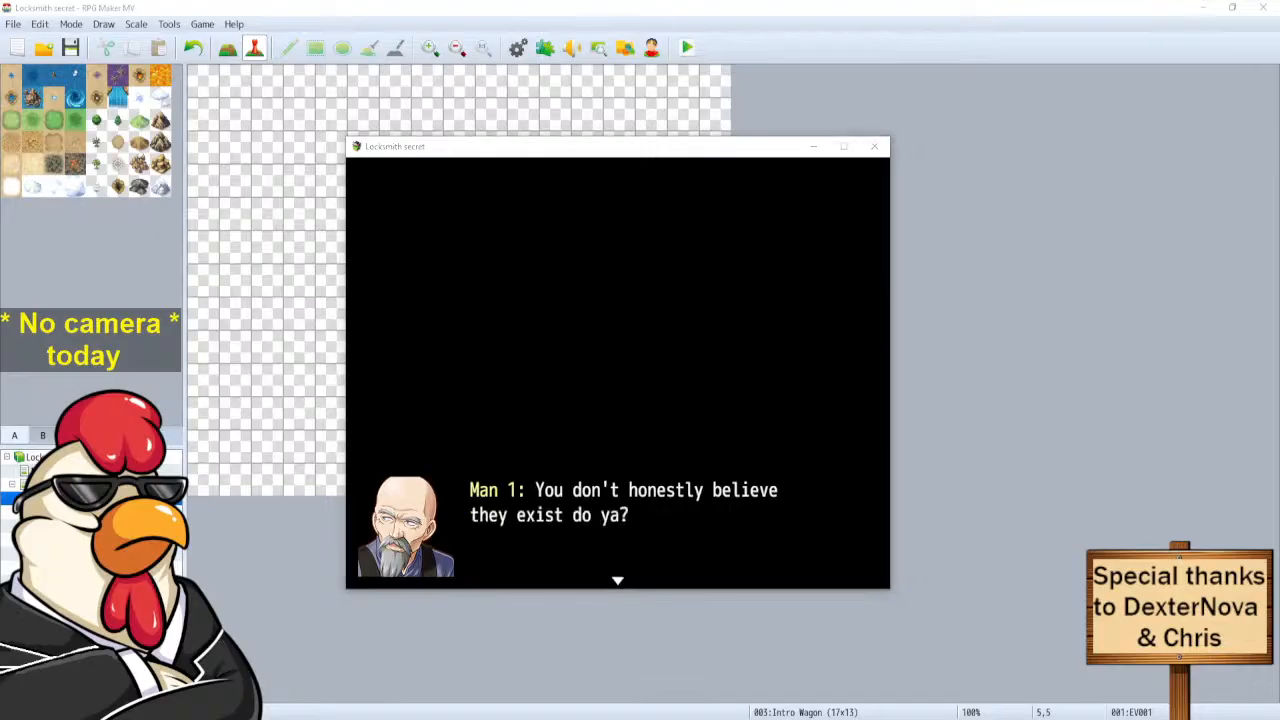
Advance the playtest through Man 1, 2, 4 and 5's lines to the group's 'Hahaha!!'.
left_click(531, 147)
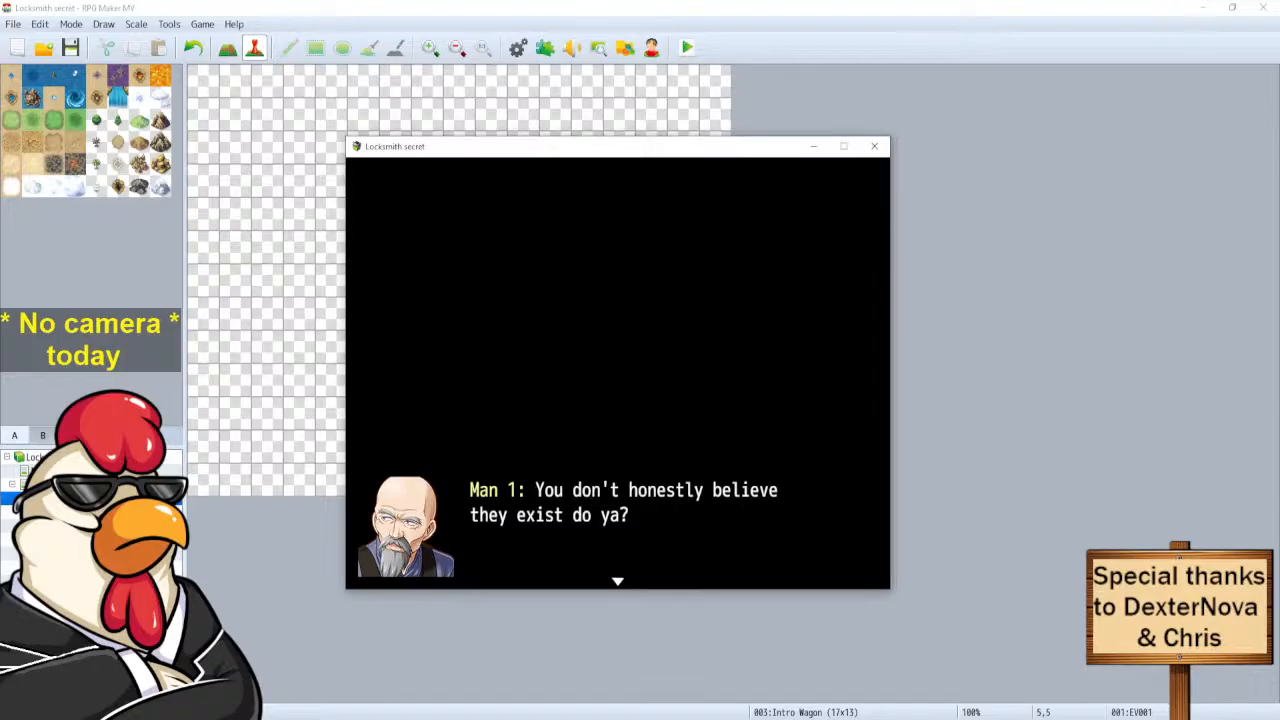
key("Return")
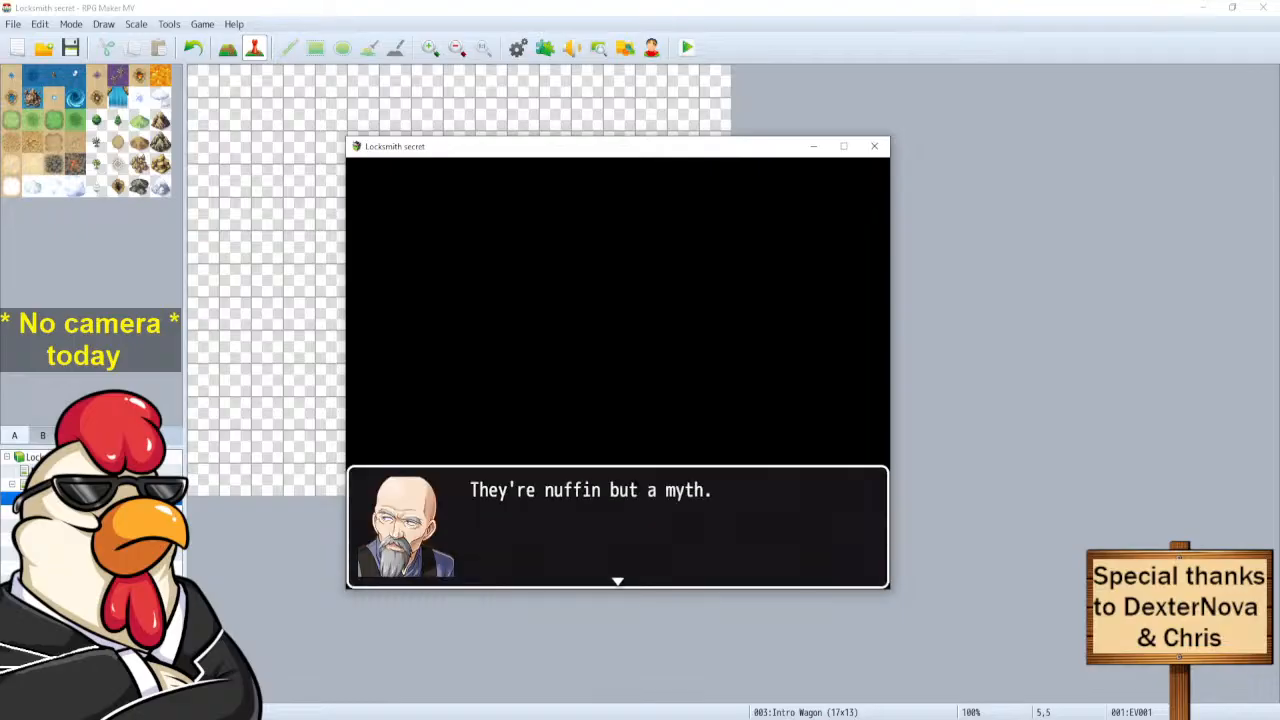
key("Return")
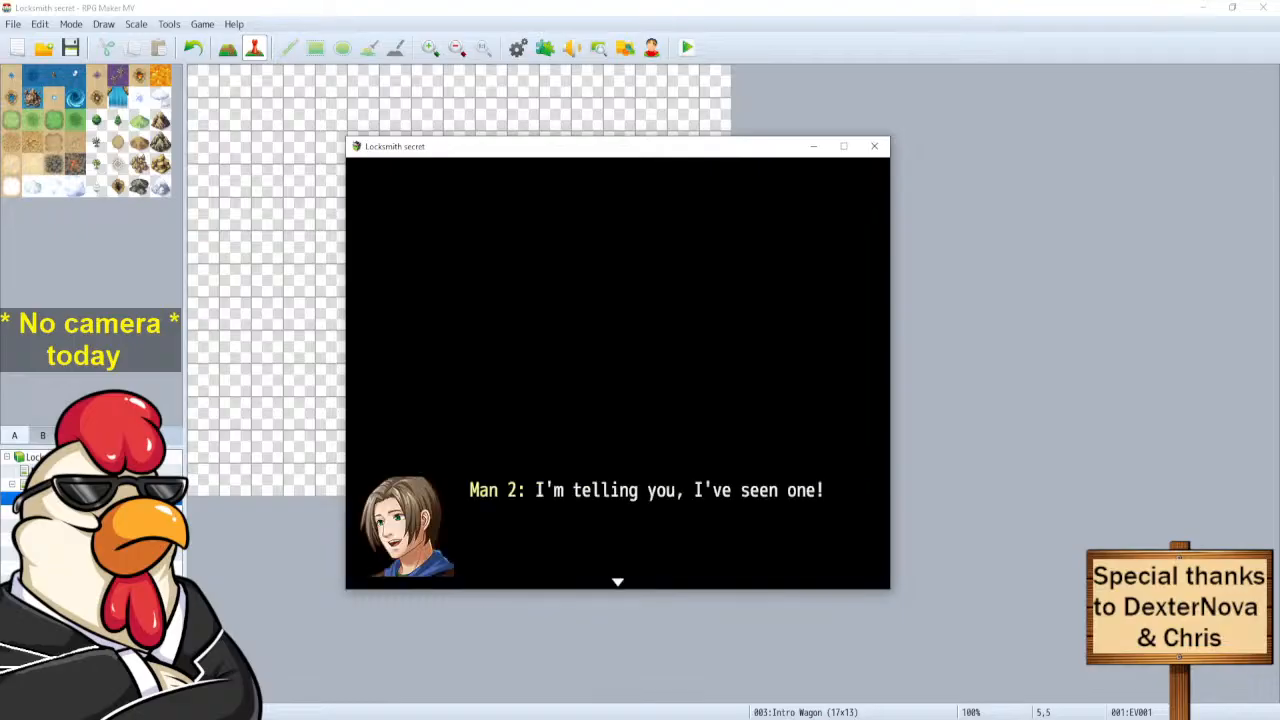
key("Return")
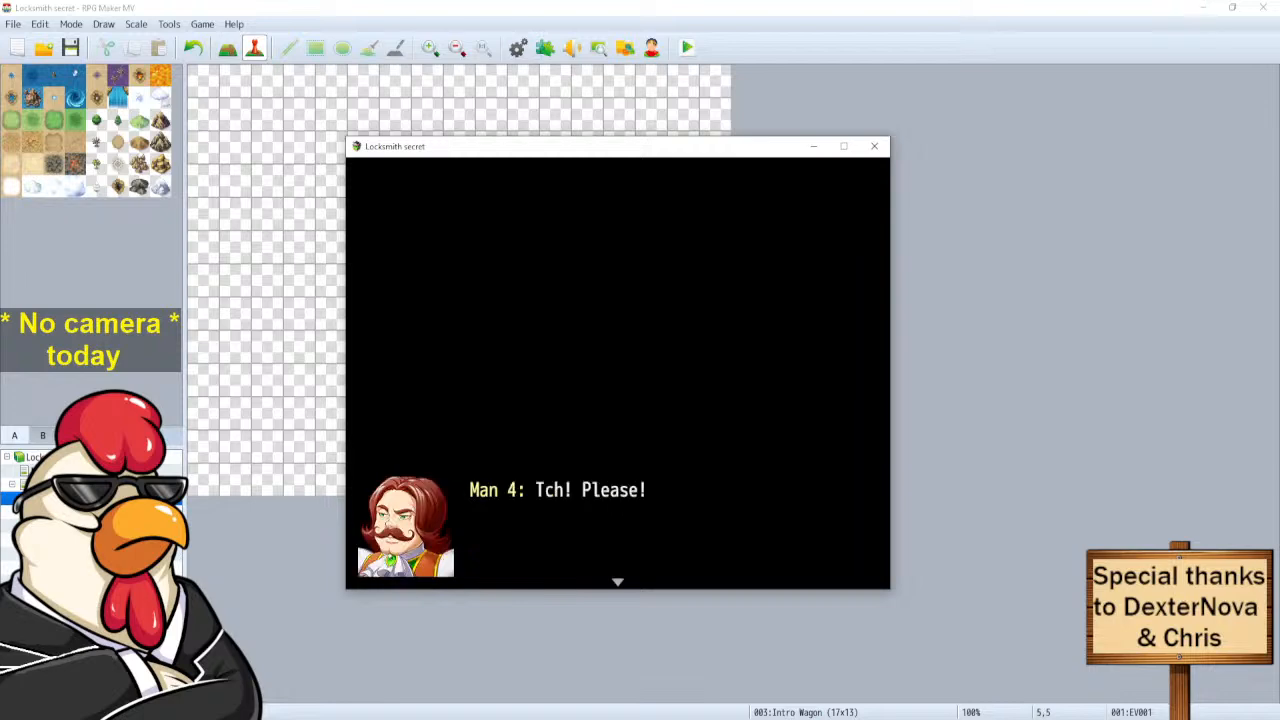
key("Return")
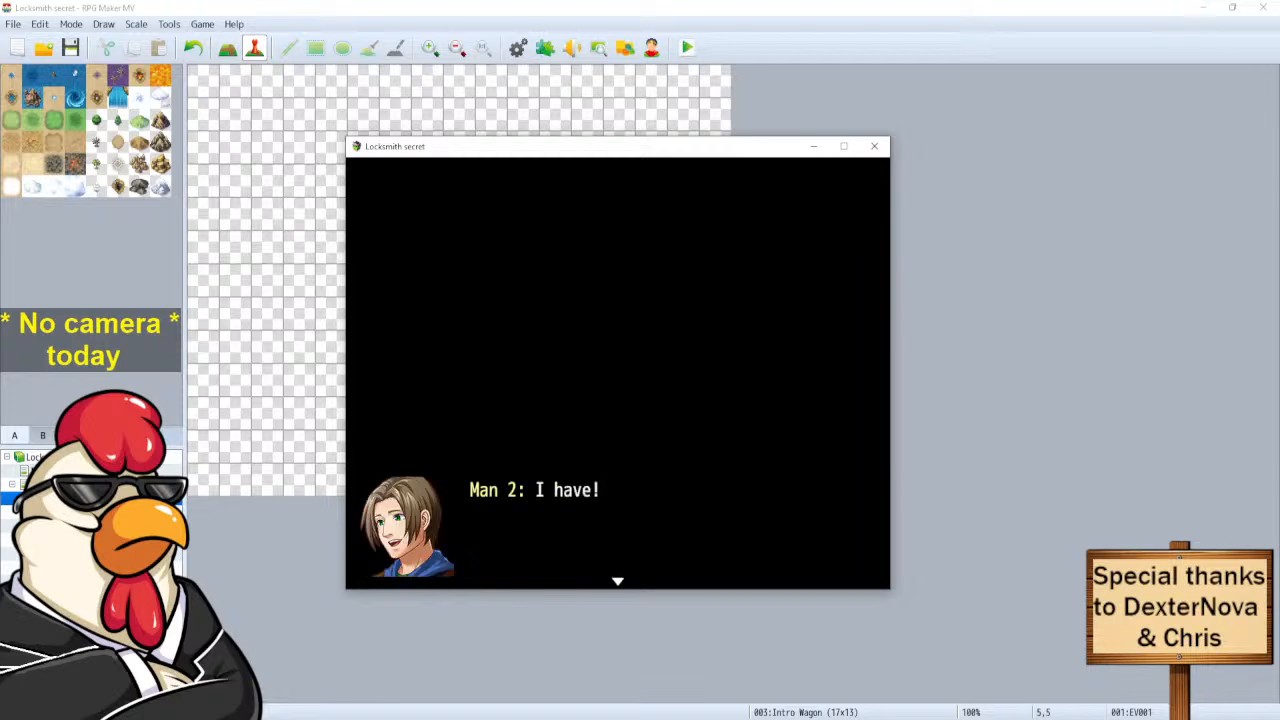
key("Return")
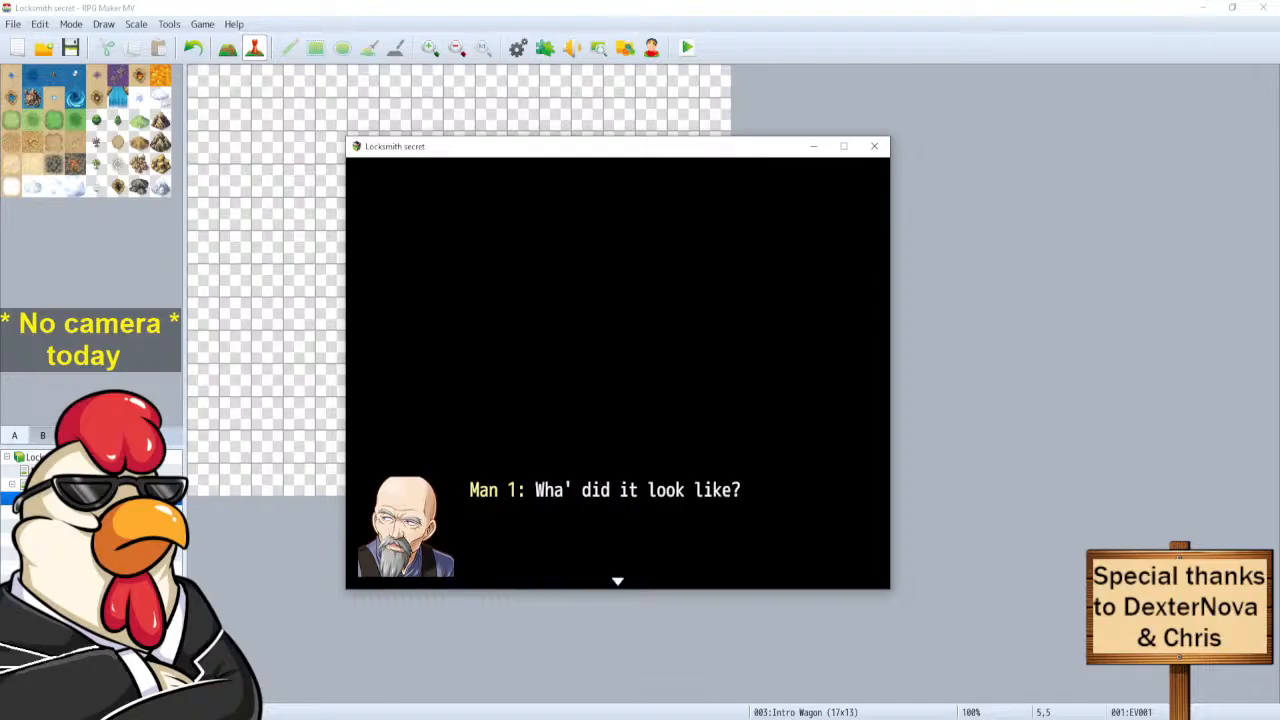
key("Return")
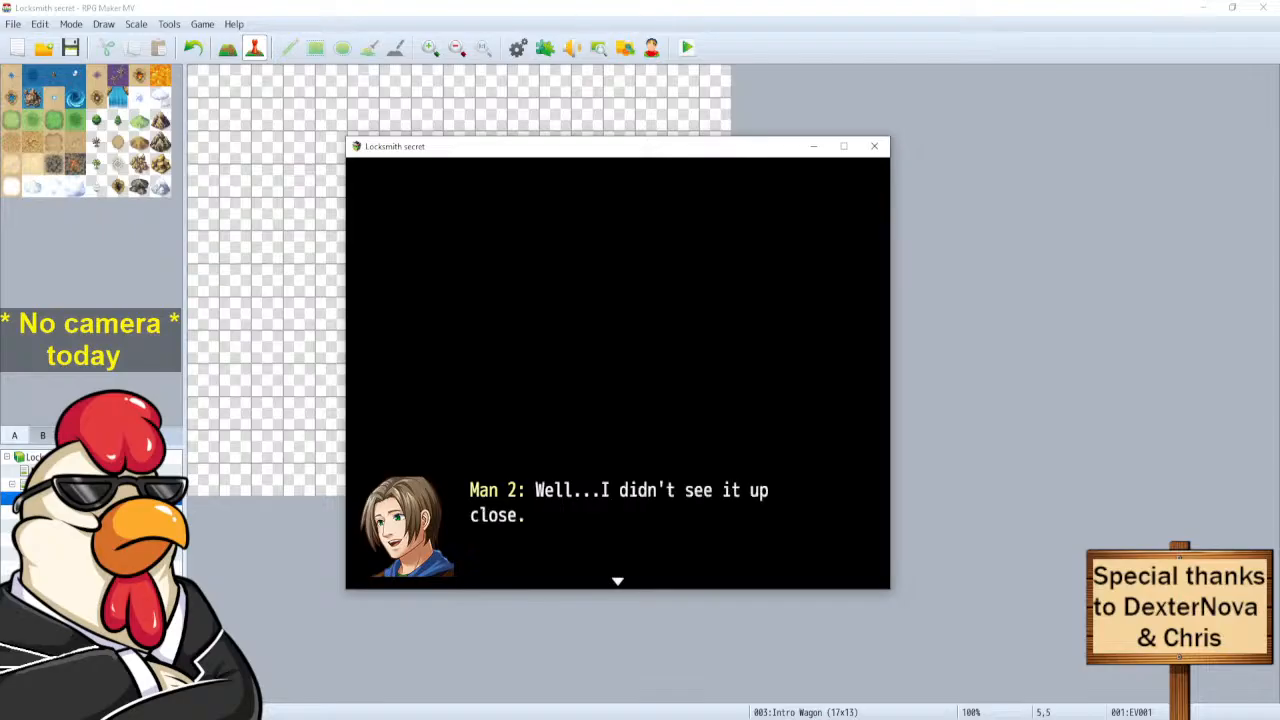
key("Return")
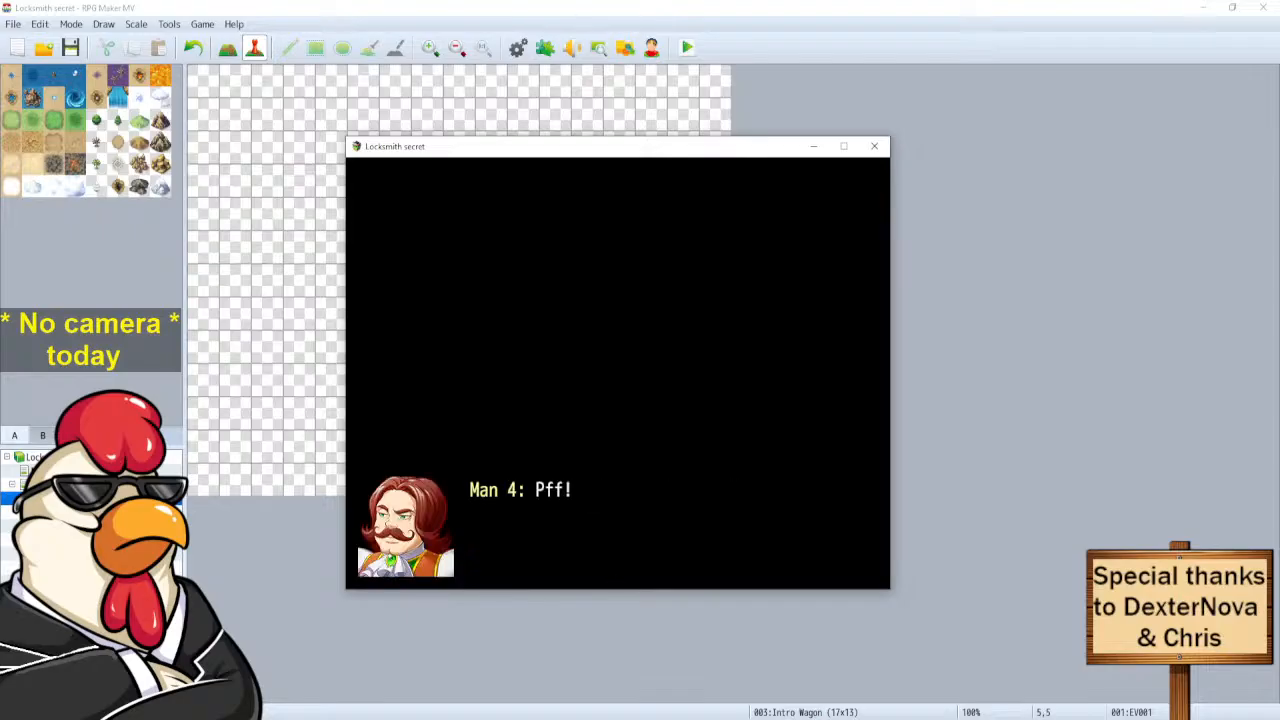
key("Return")
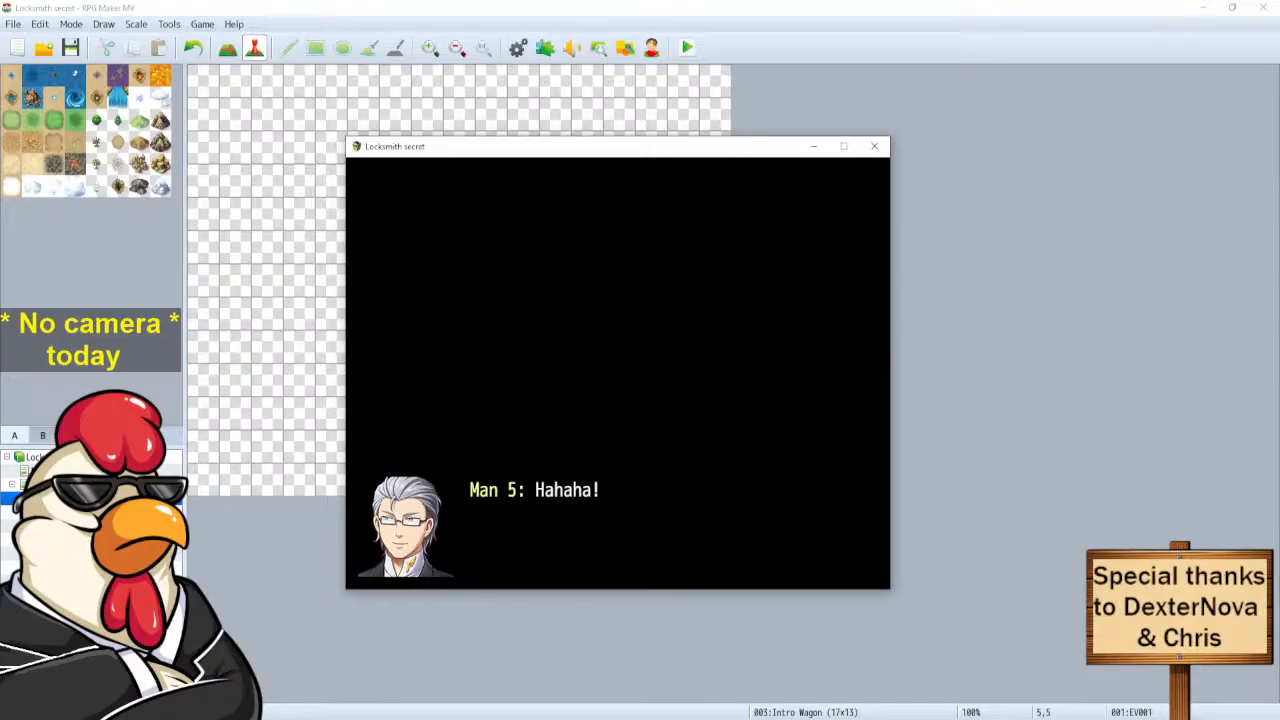
key("Return")
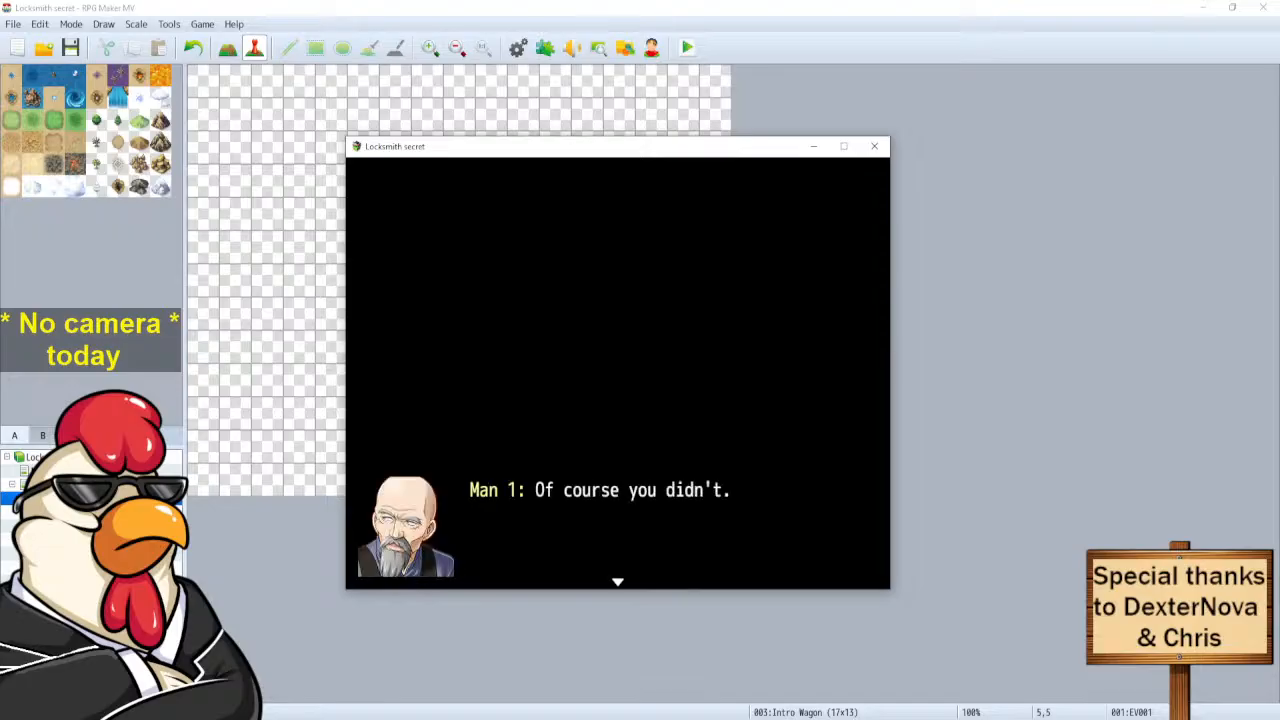
key("Return")
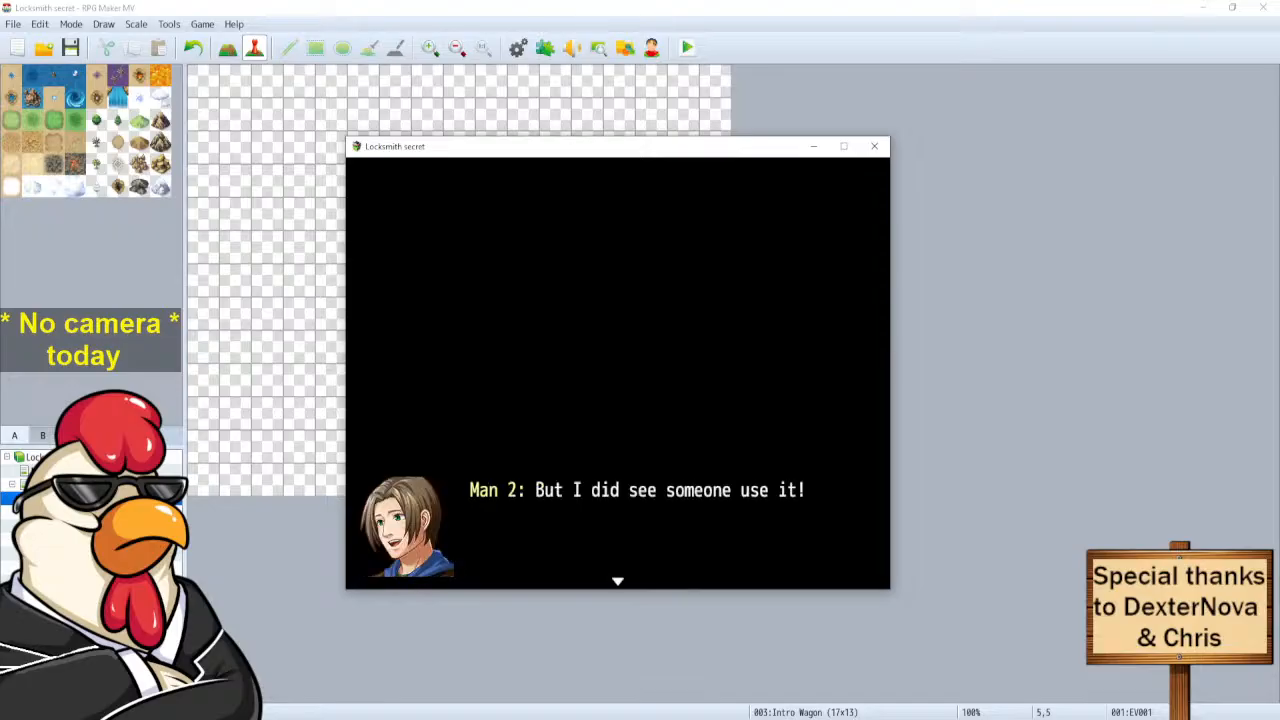
key("Return")
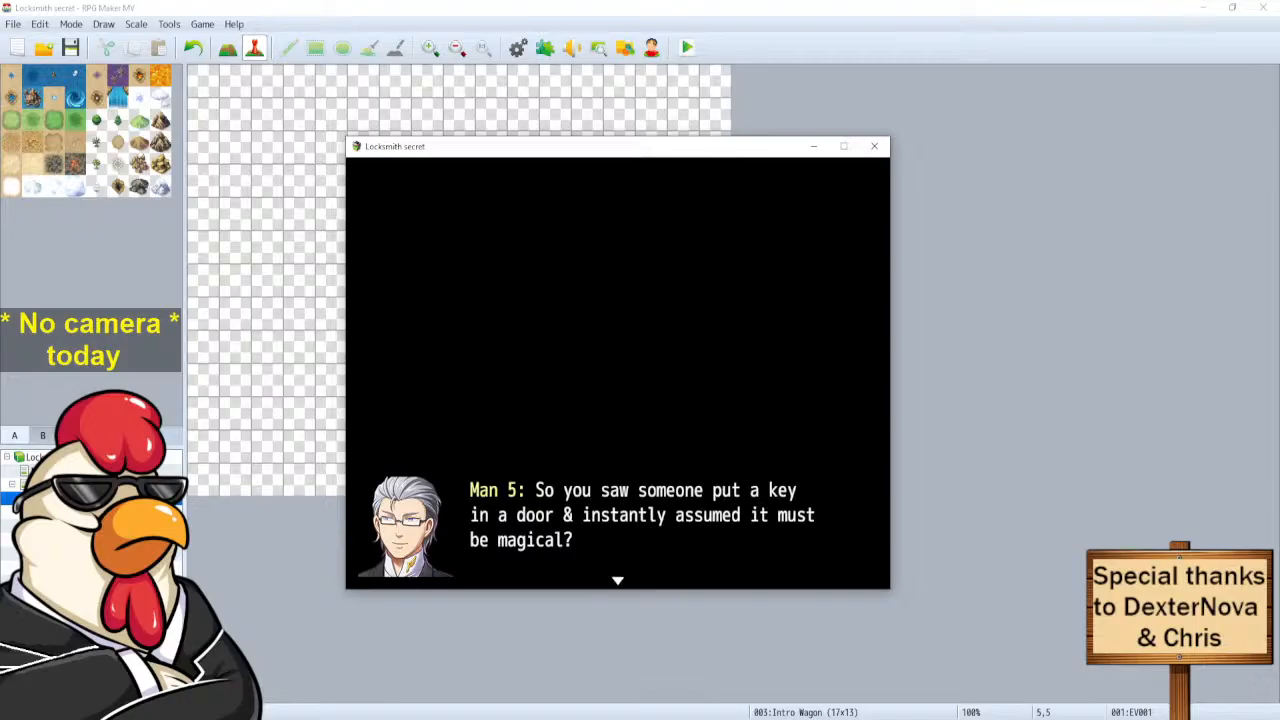
key("Return")
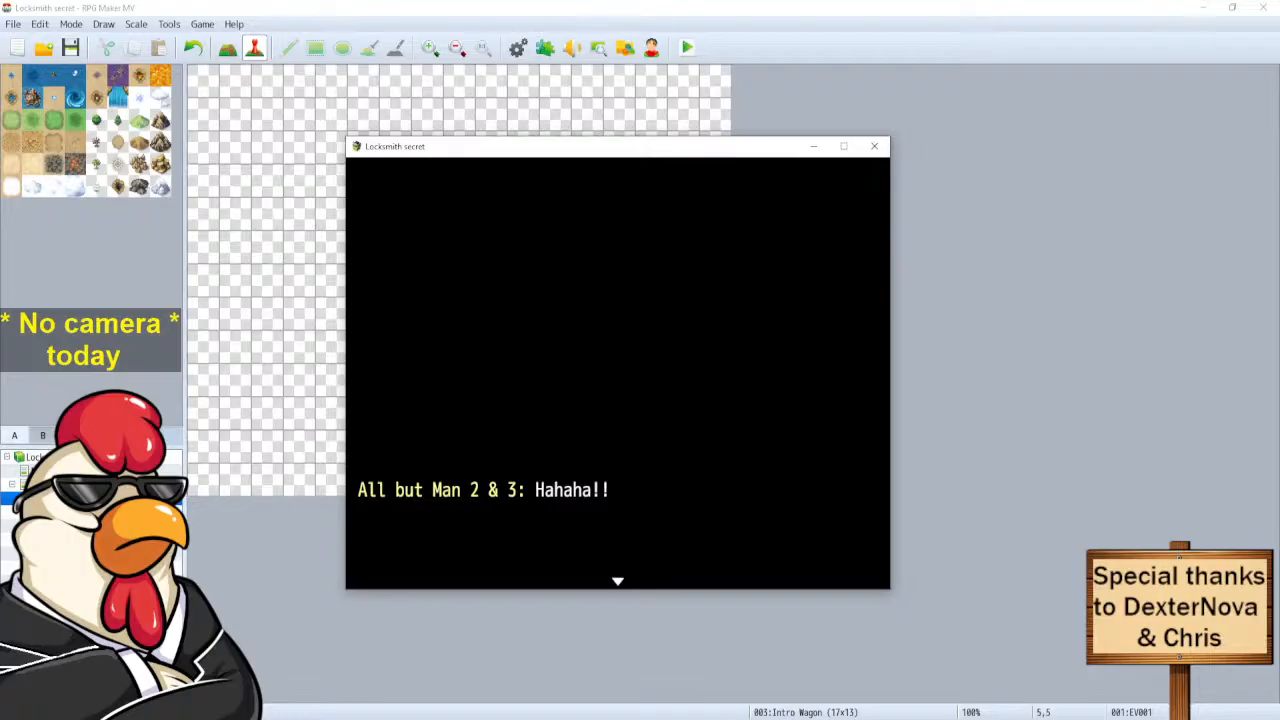
Advance through the door, lock and keyhole banter to Man 5's 'That's true.'.
key("Return")
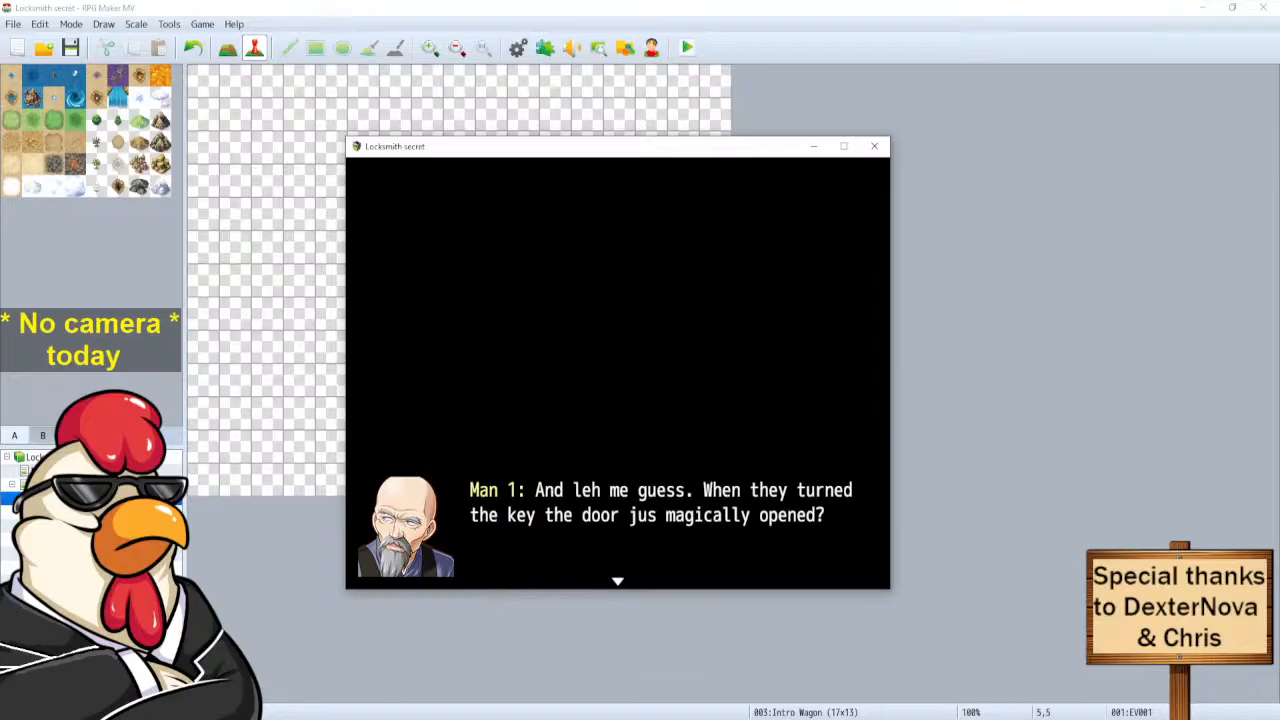
key("Return")
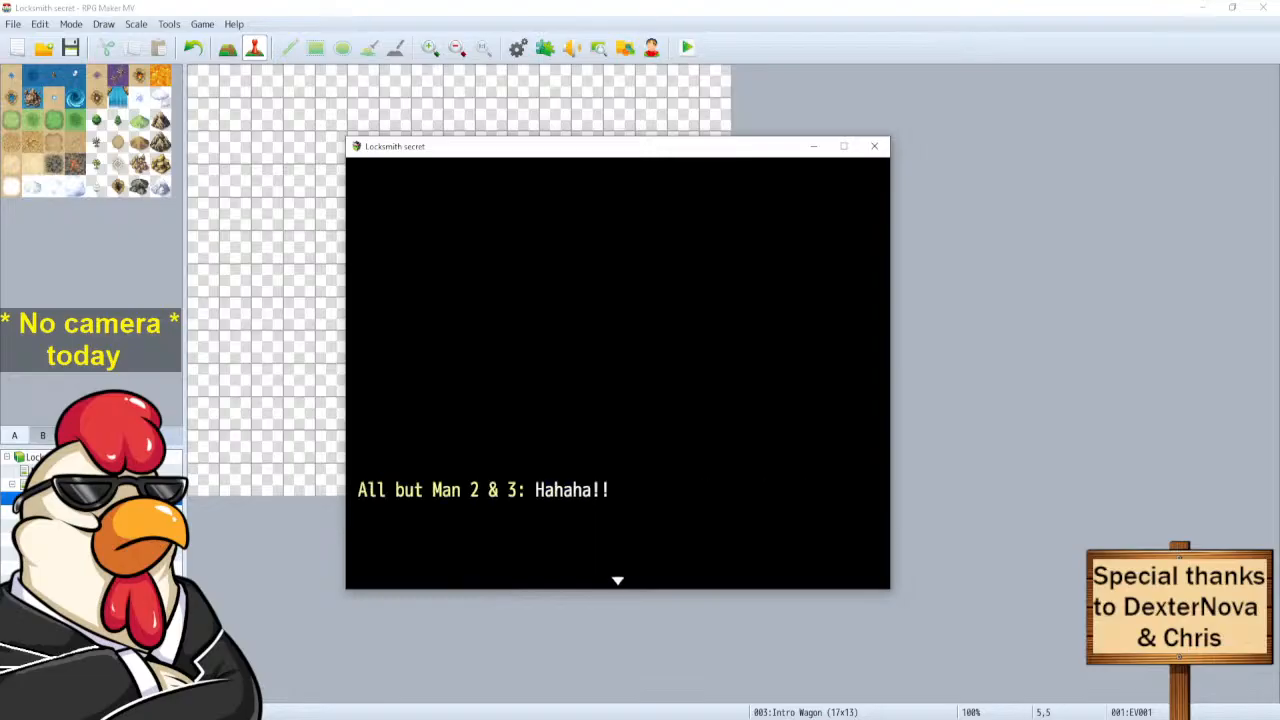
key("Return")
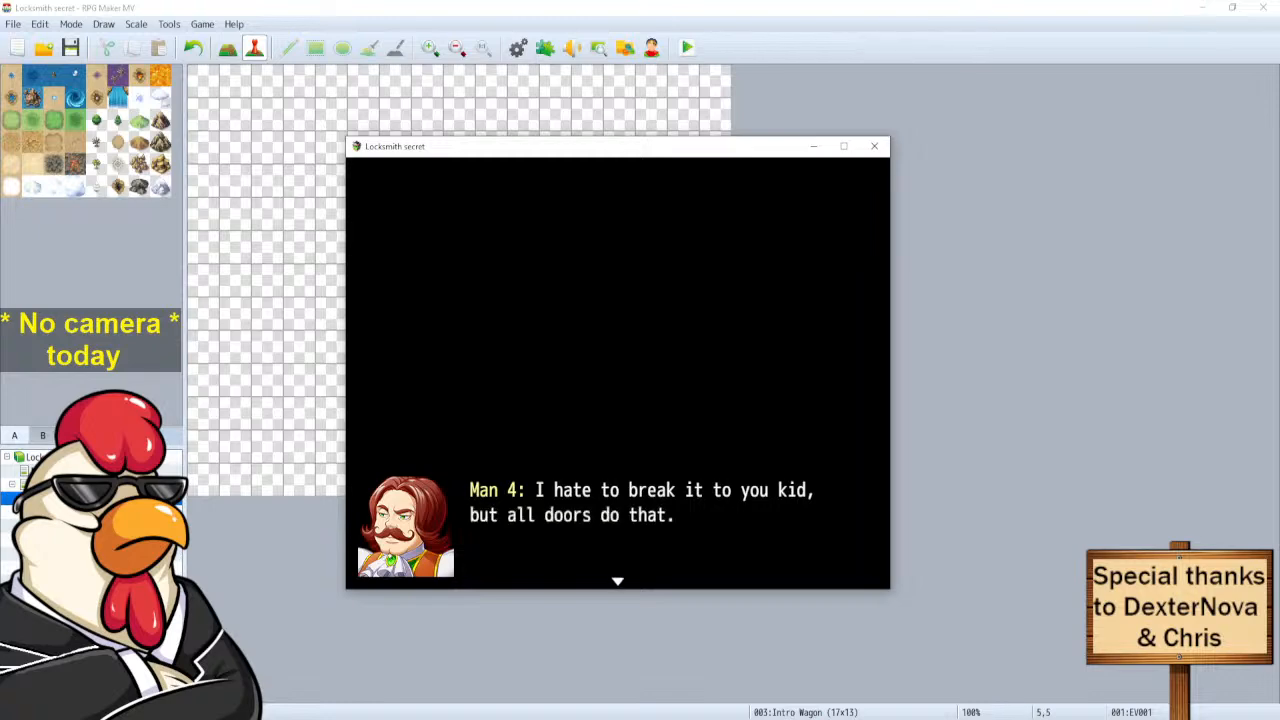
key("Return")
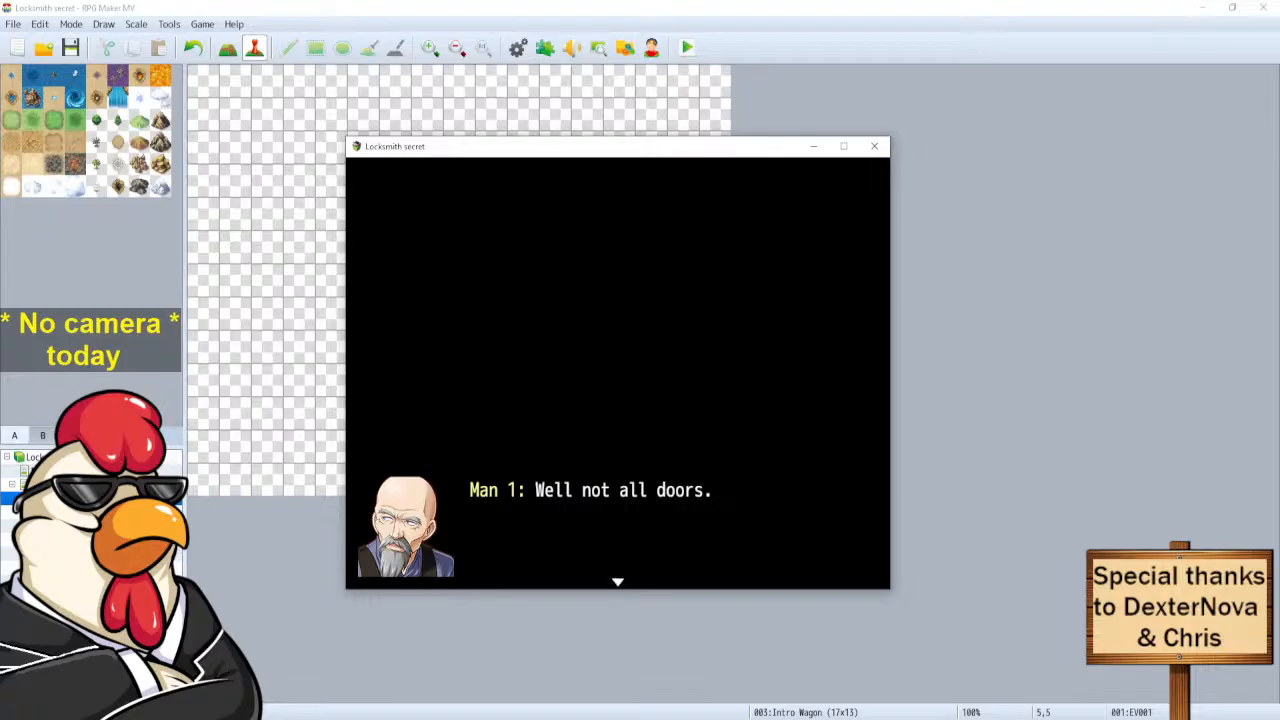
key("Return")
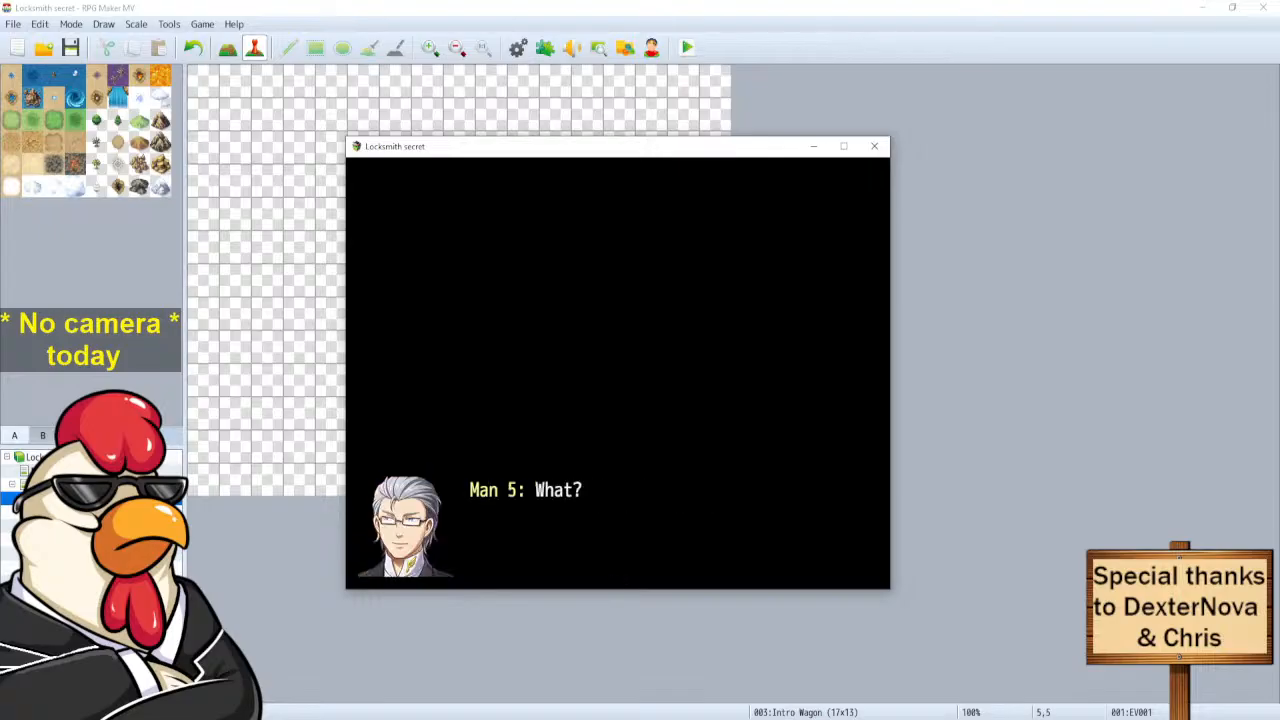
key("Return")
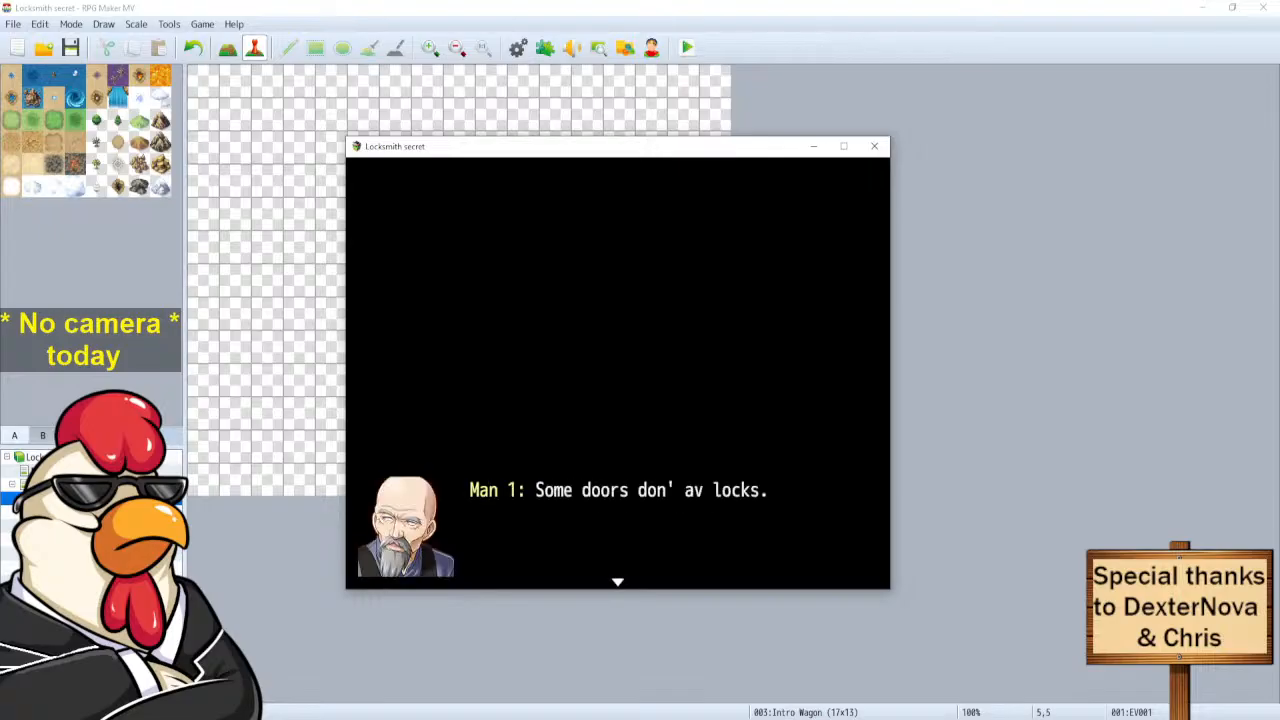
key("Return")
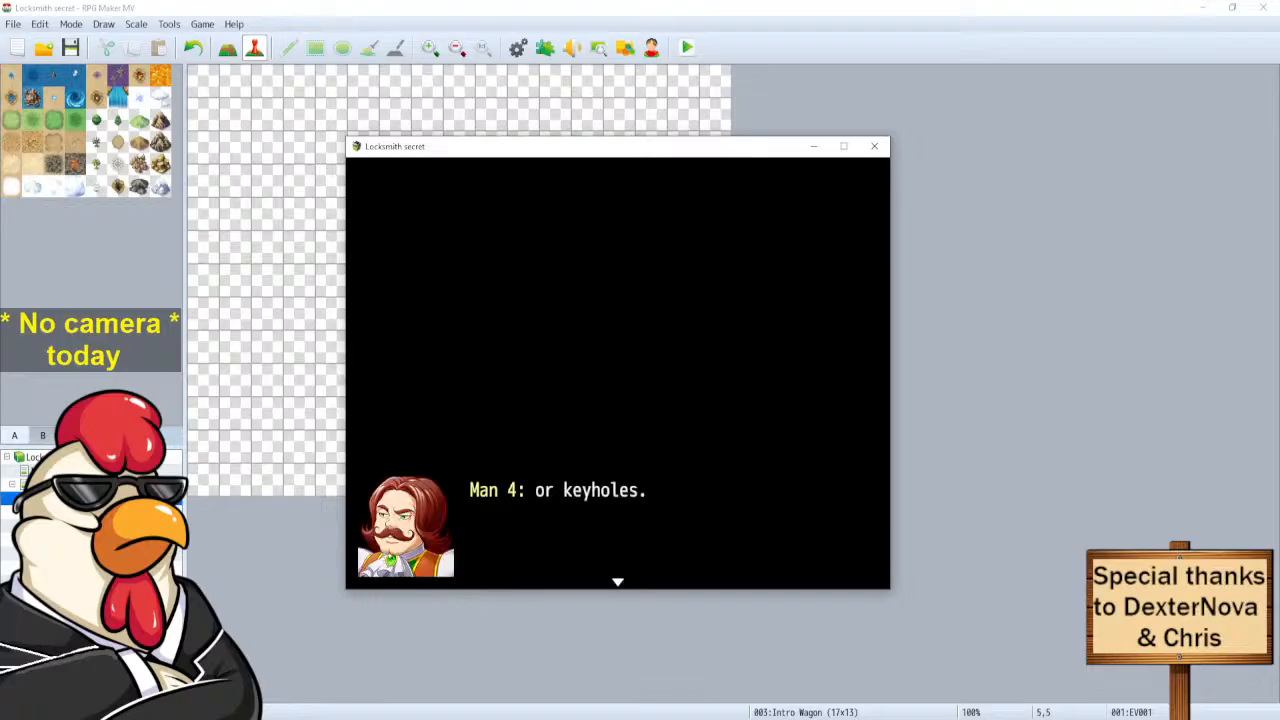
key("Return")
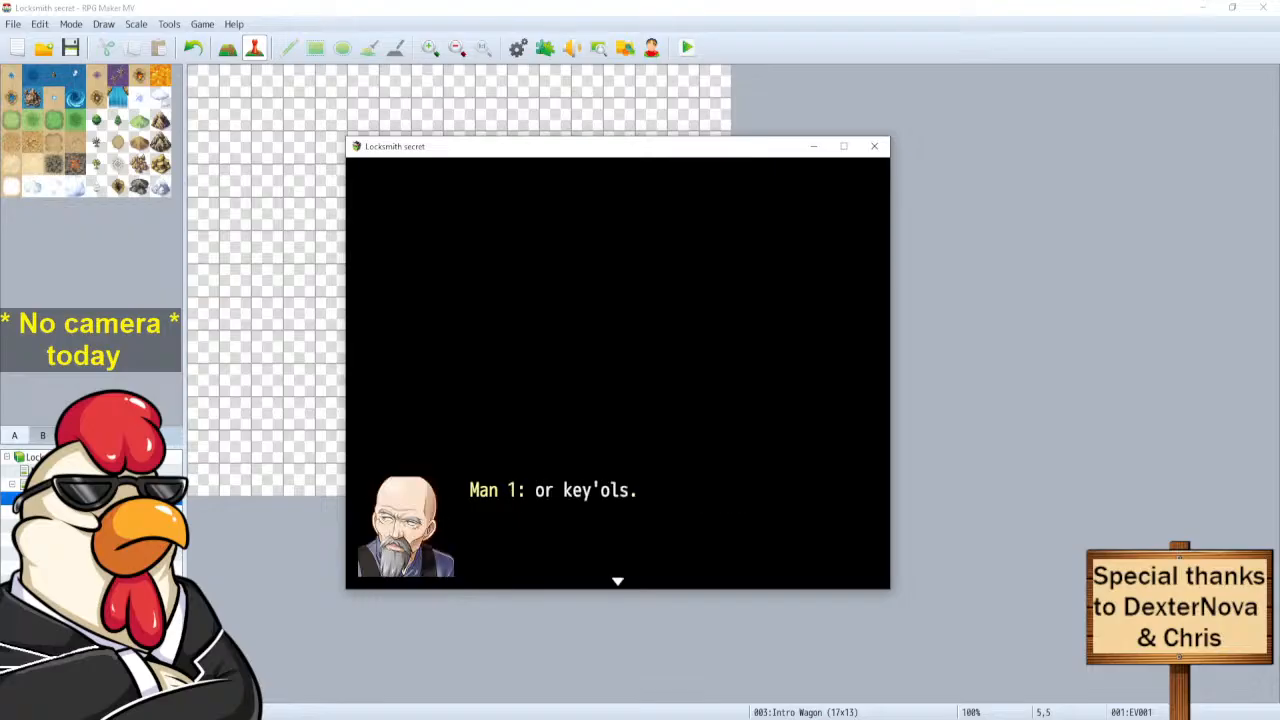
key("Return")
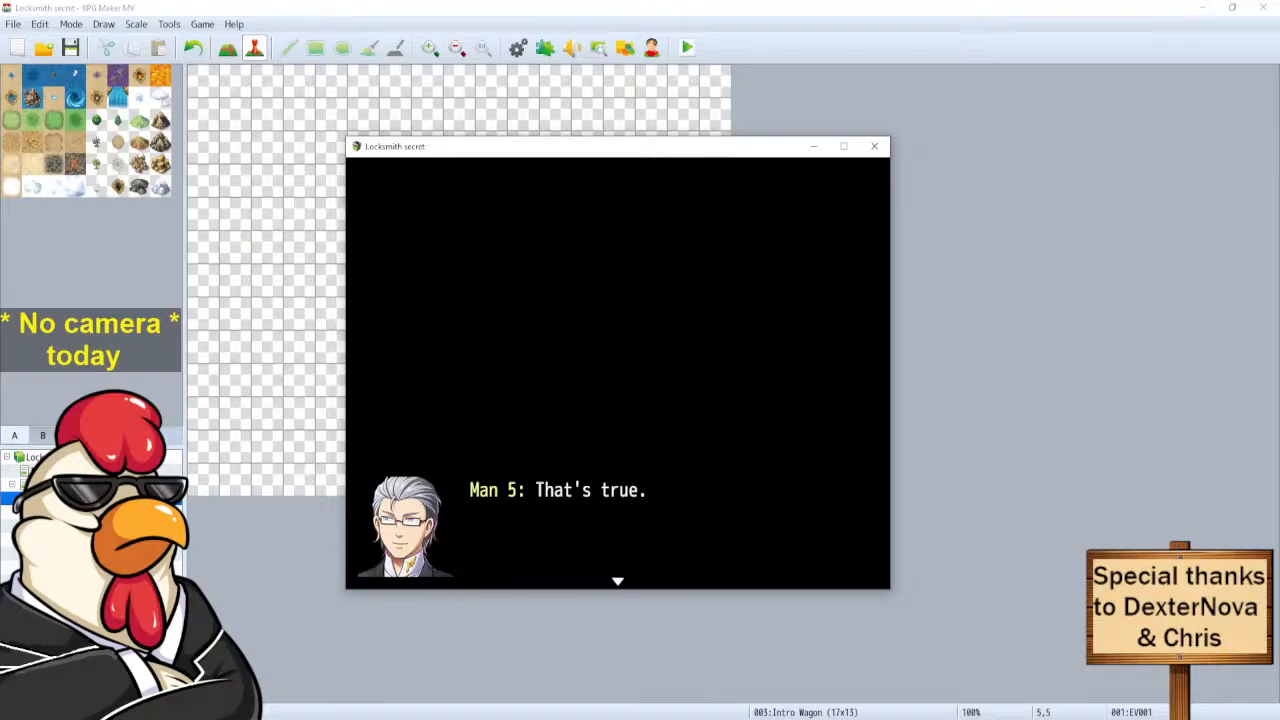
Play the lavvy lines through to Man 2's shouted shadow line, then close the game window.
key("Return")
key("Return")
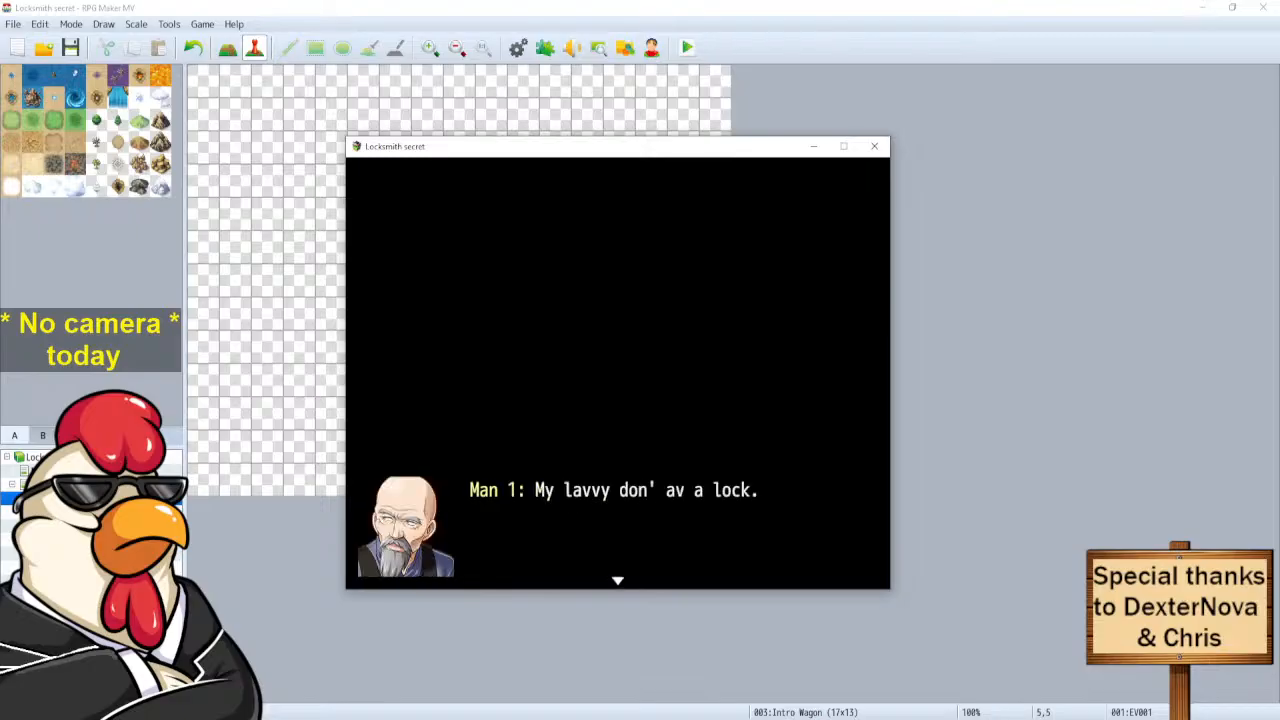
key("Return")
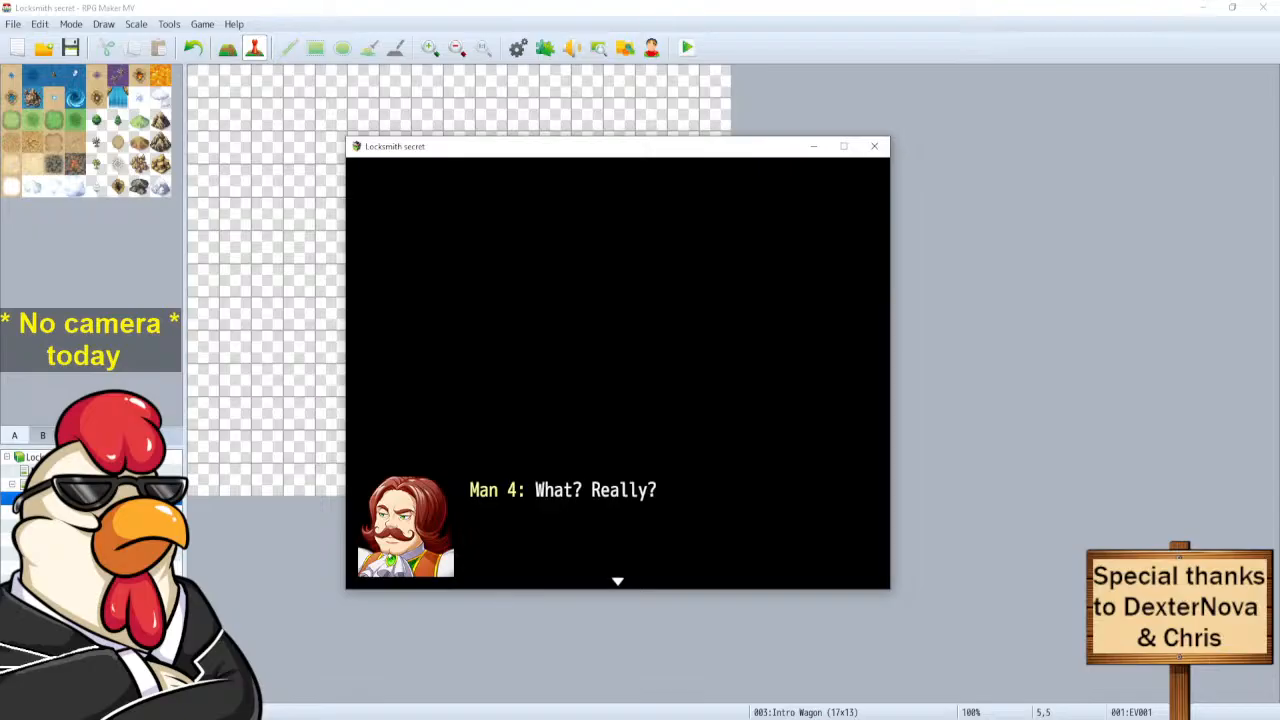
key("Return")
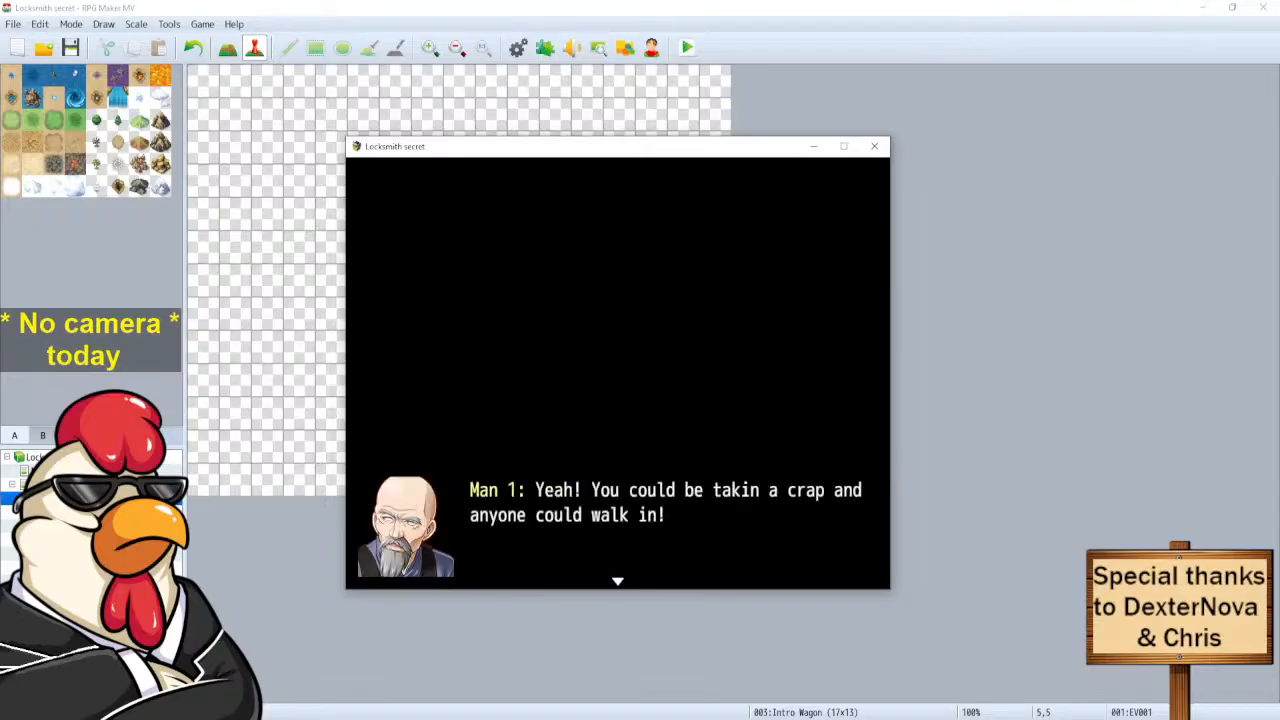
key("Return")
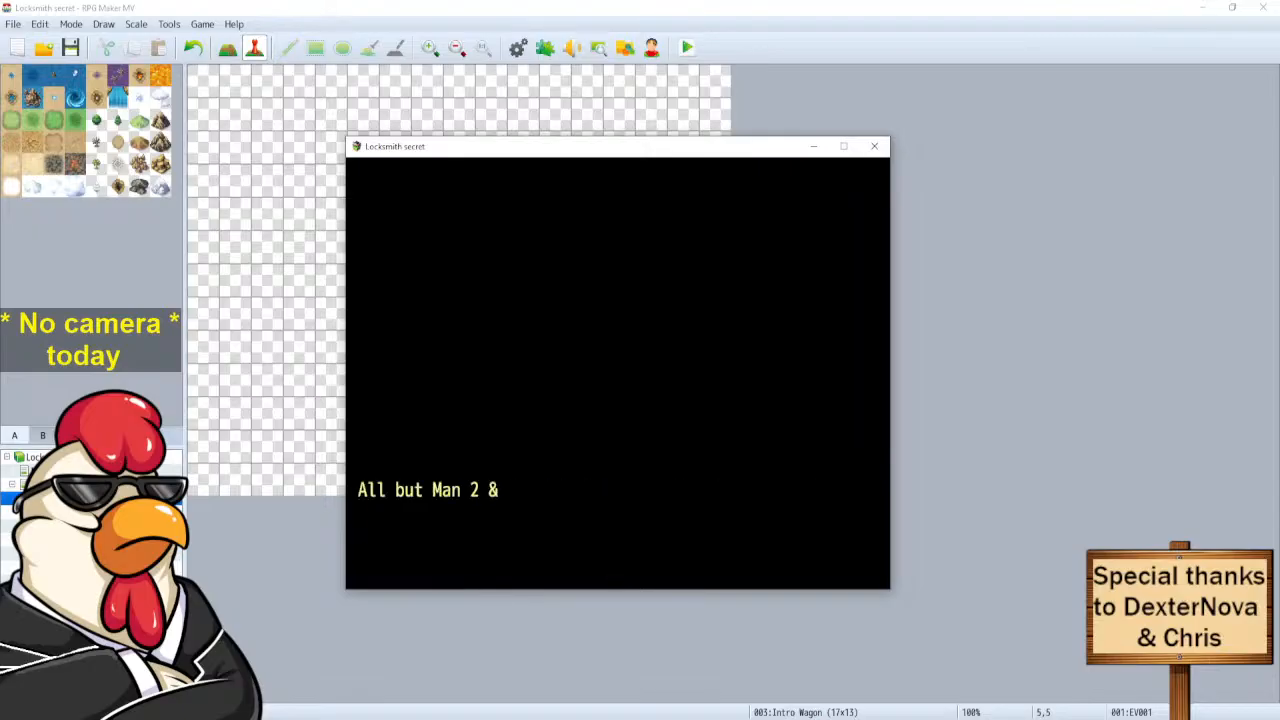
key("Return")
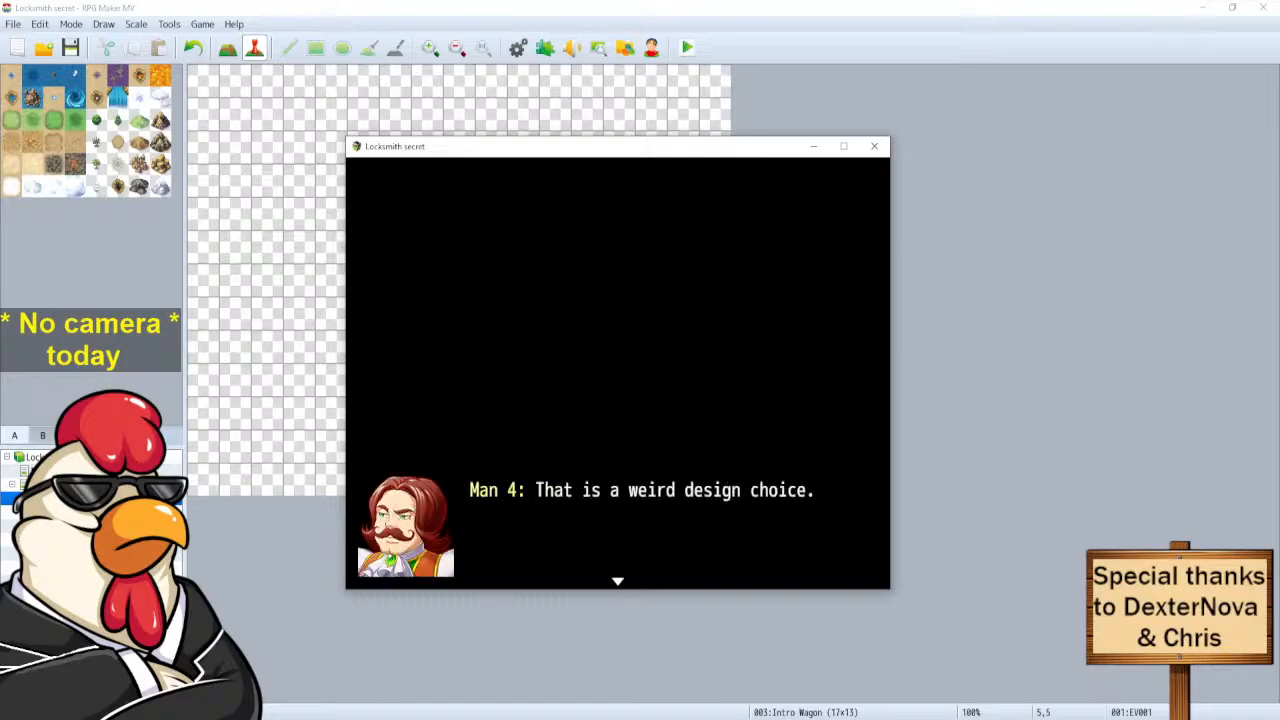
key("Return")
key("Return")
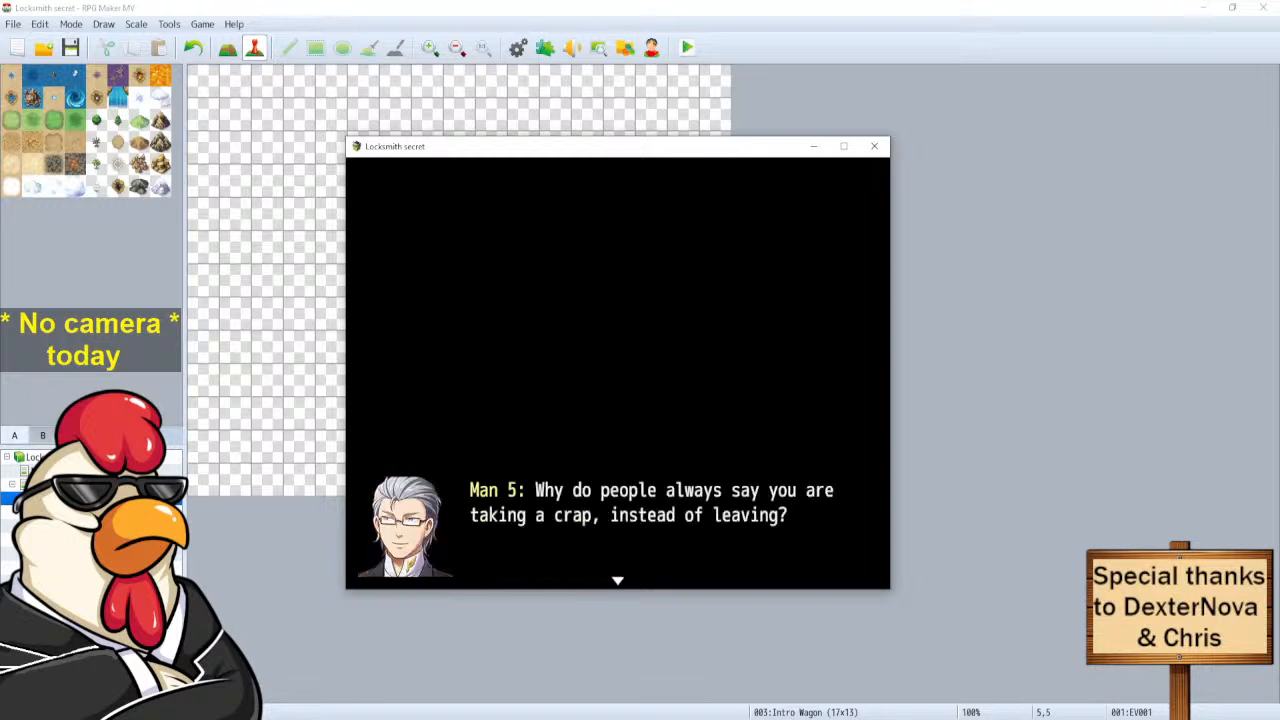
key("Return")
key("Return")
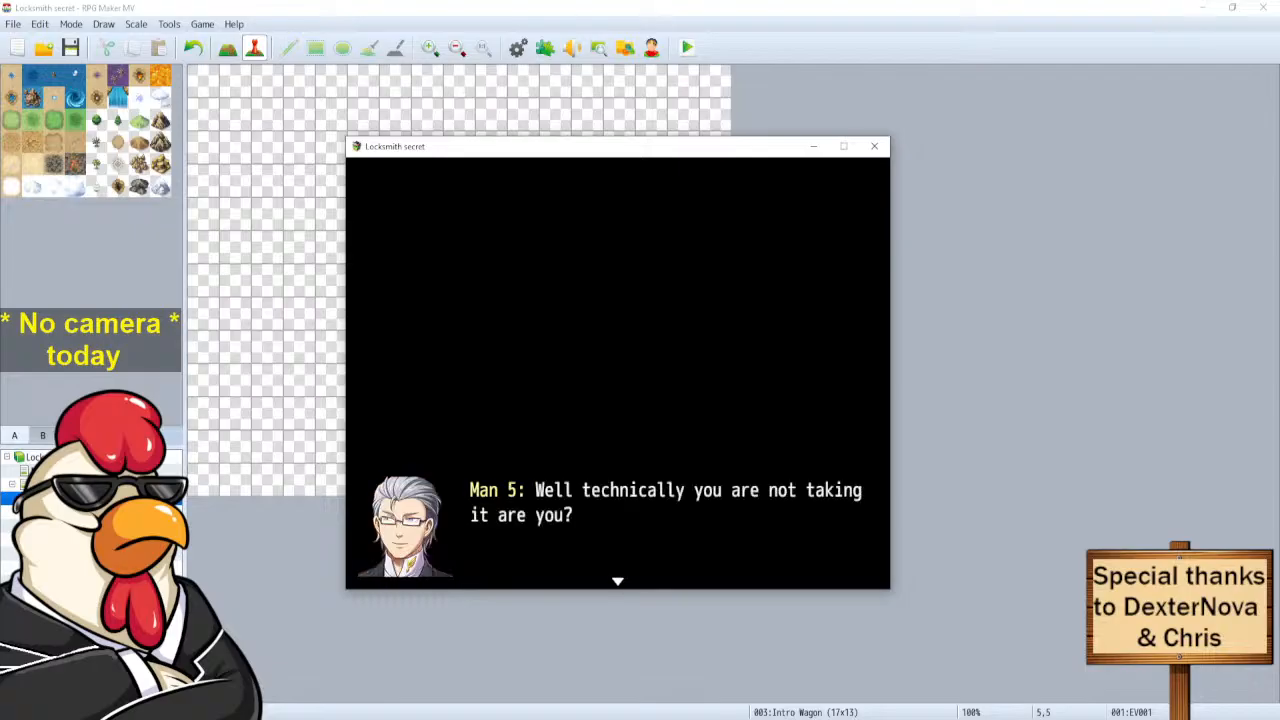
key("Return")
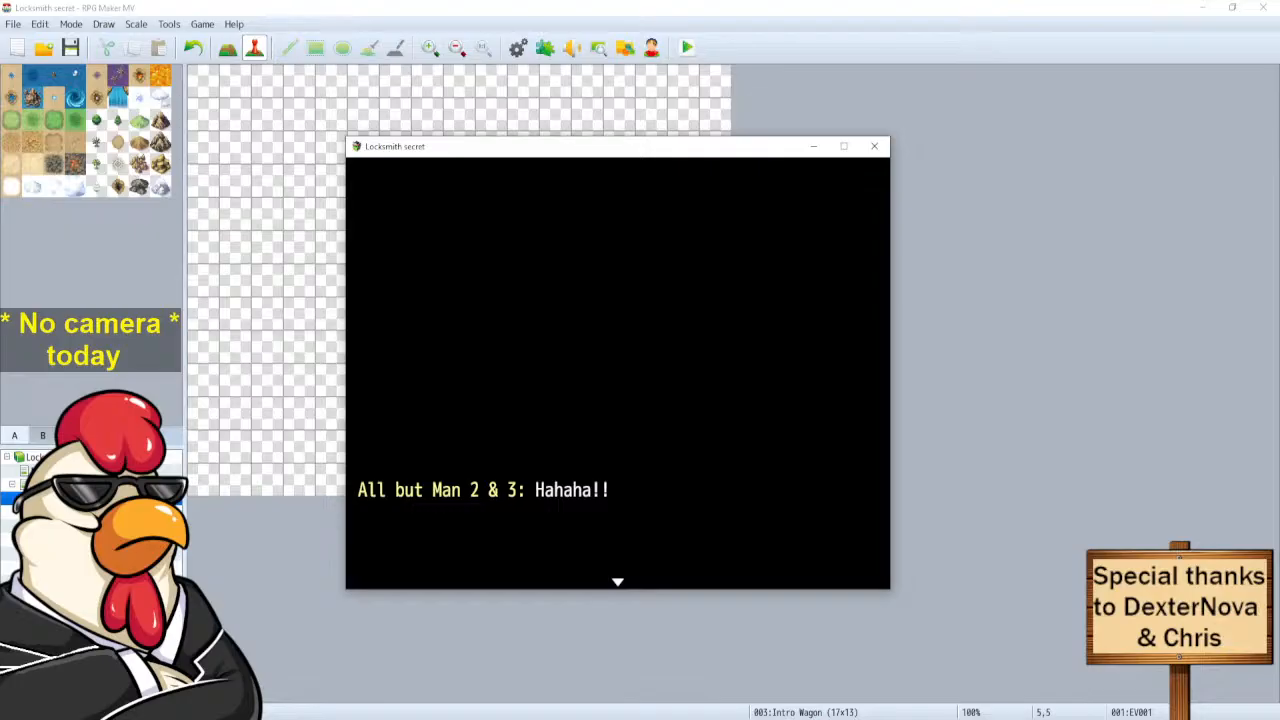
key("Return")
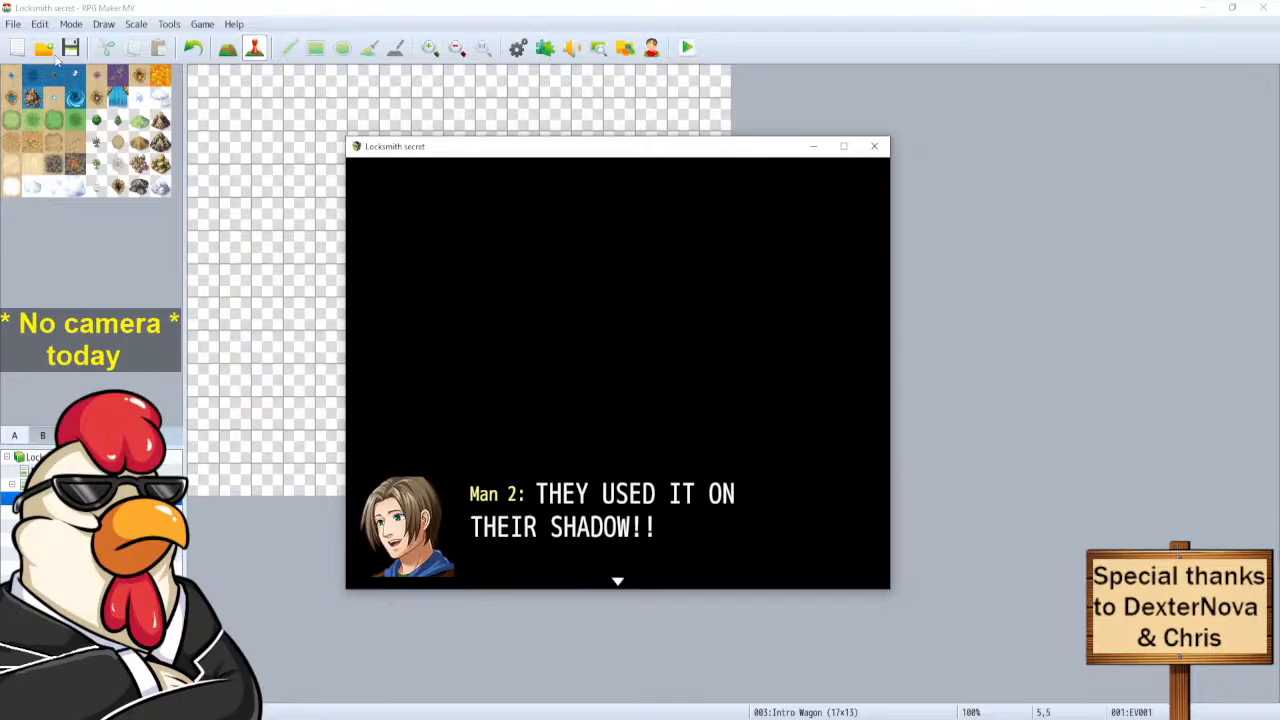
left_click(870, 146)
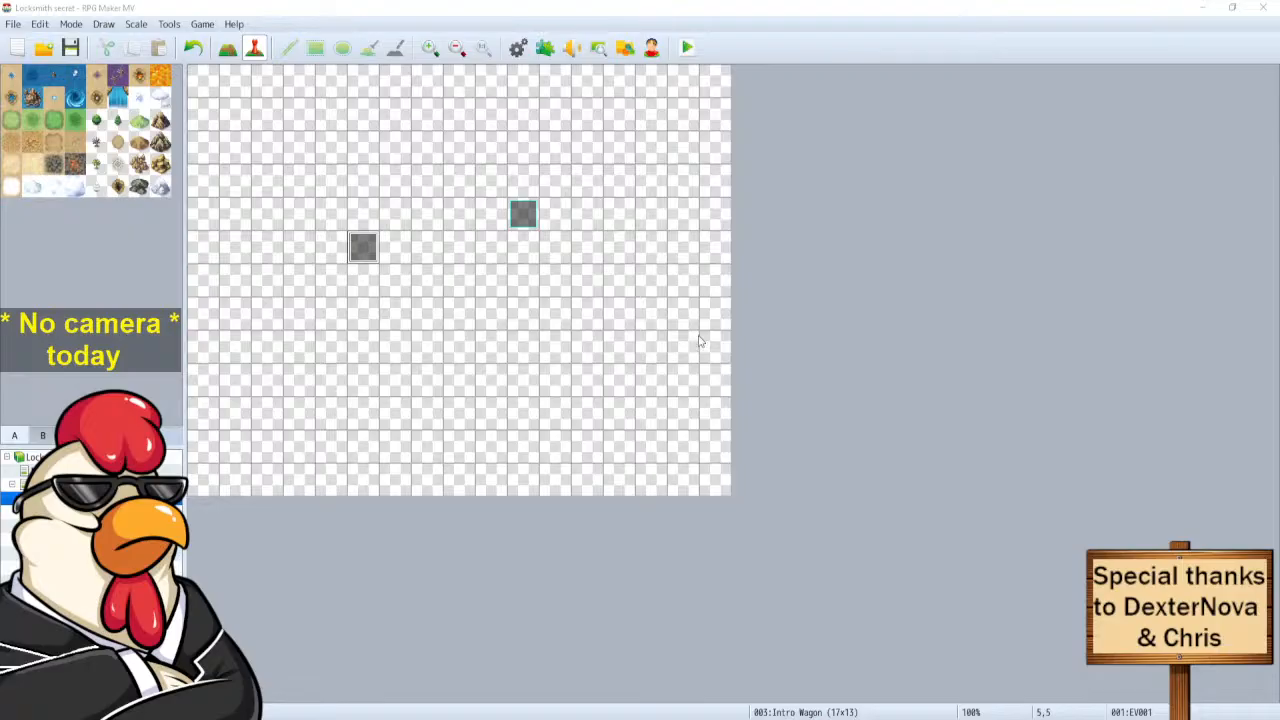
Save the project after the playtest of the Intro Wagon dialogue.
left_click(77, 51)
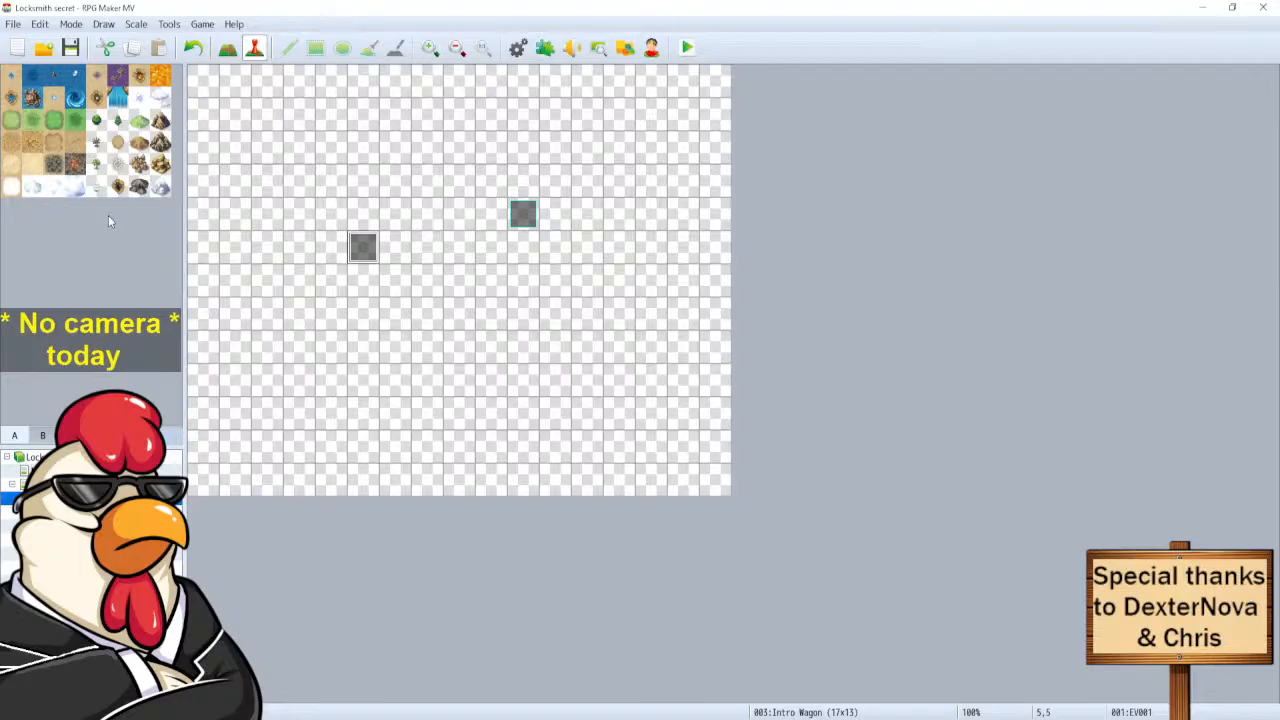